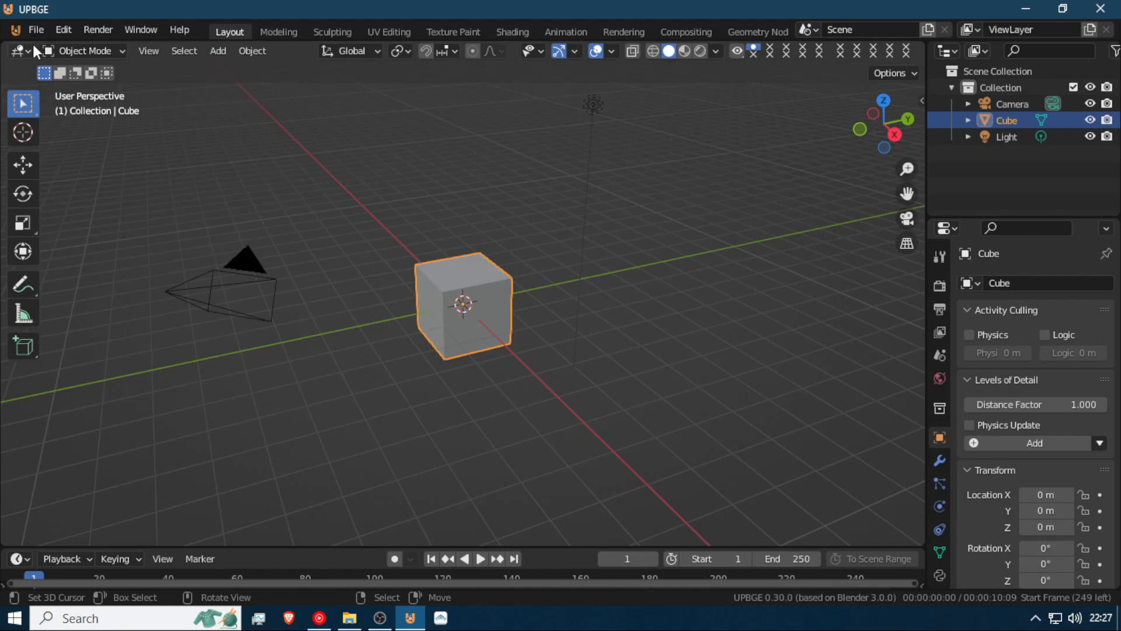
Recover the most recent auto-save, 6360_autosave.blend
{"action": "left_click", "coordinate": [36, 33]}
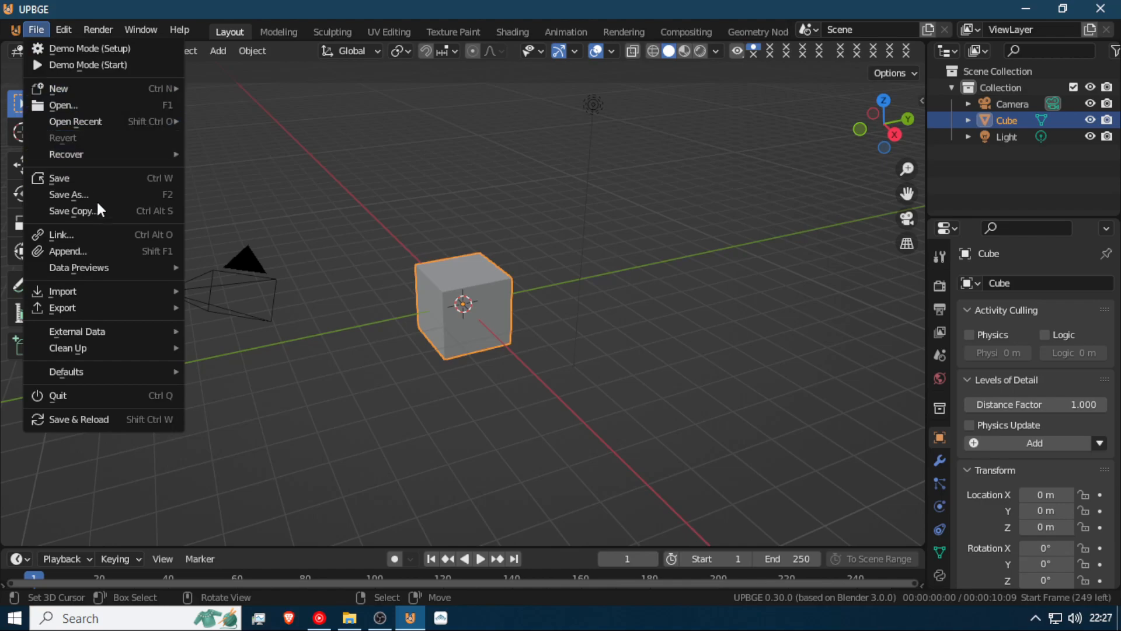
{"action": "mouse_move", "coordinate": [97, 122]}
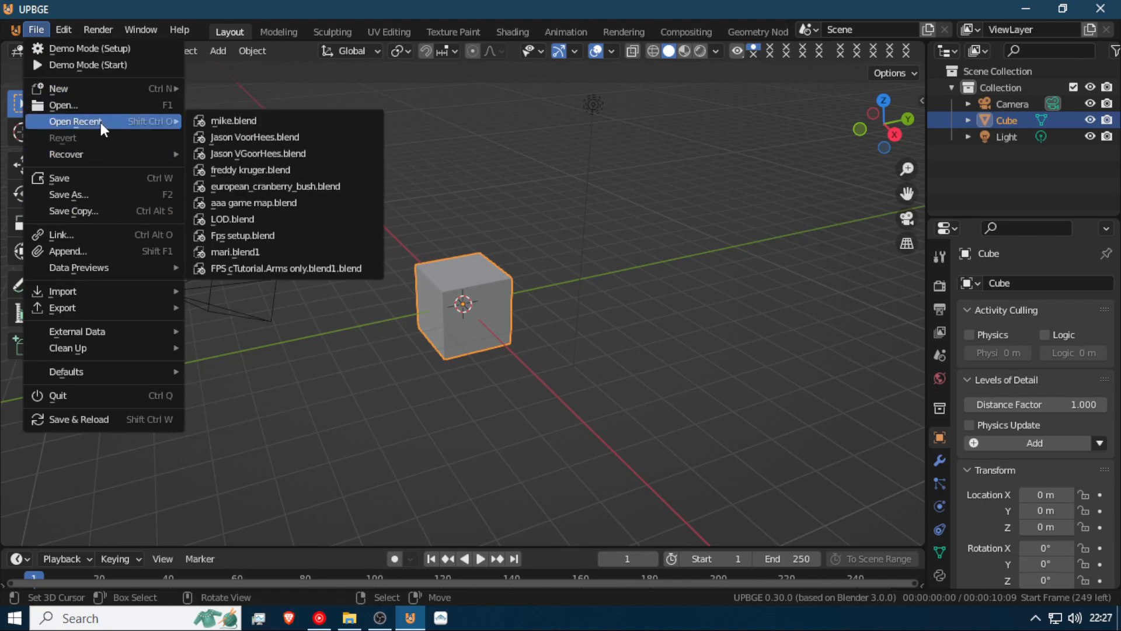
{"action": "mouse_move", "coordinate": [119, 151]}
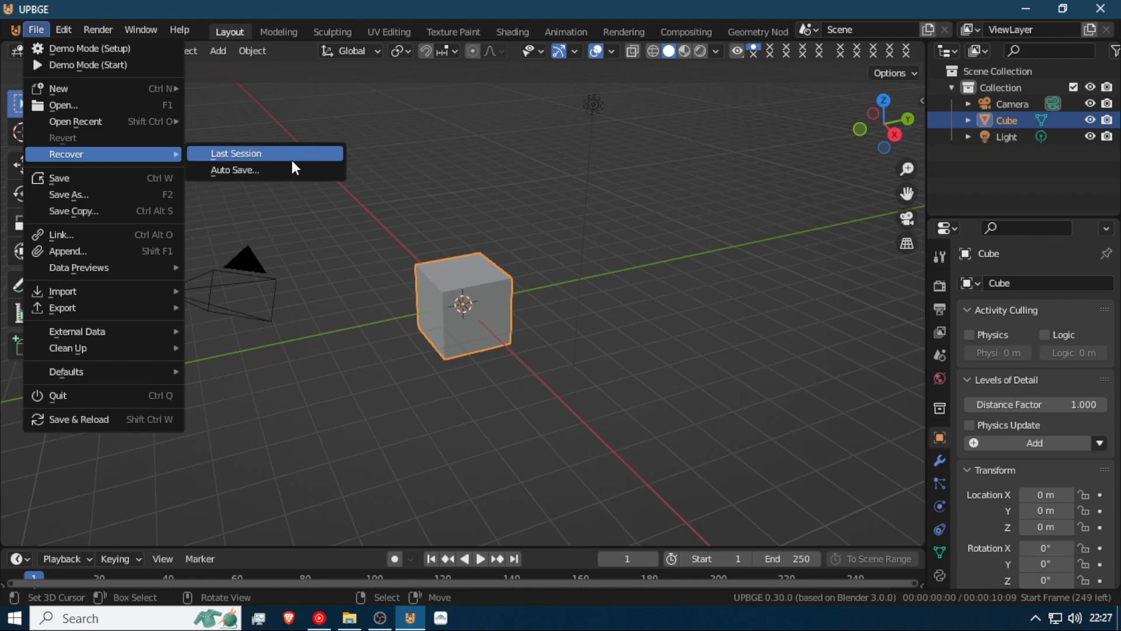
{"action": "left_click", "coordinate": [267, 169]}
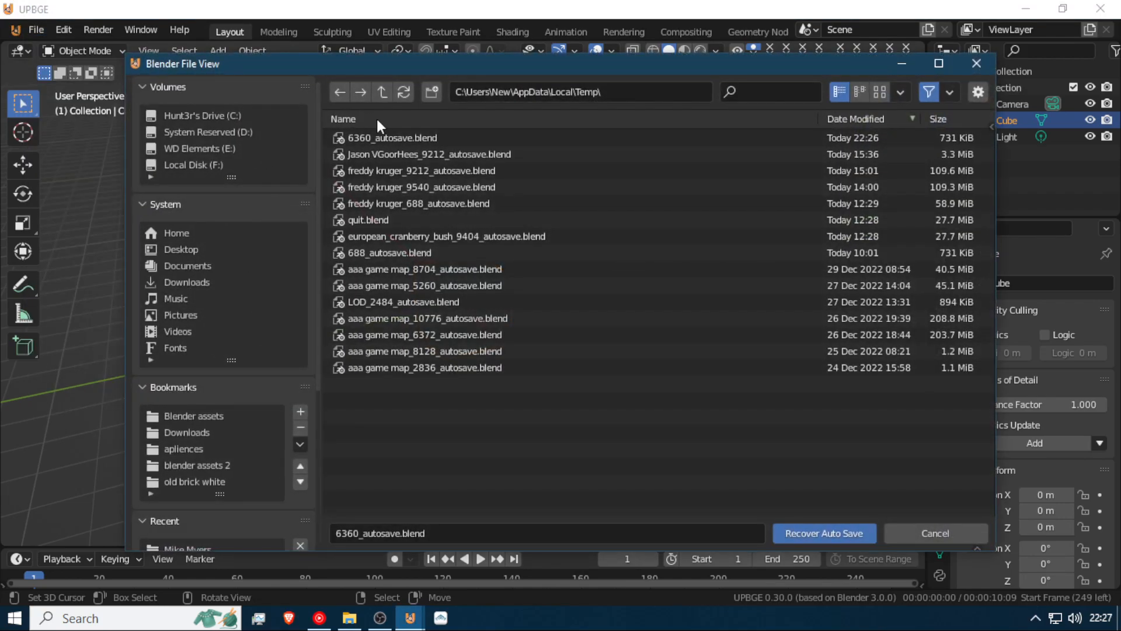
{"action": "double_click", "coordinate": [471, 140]}
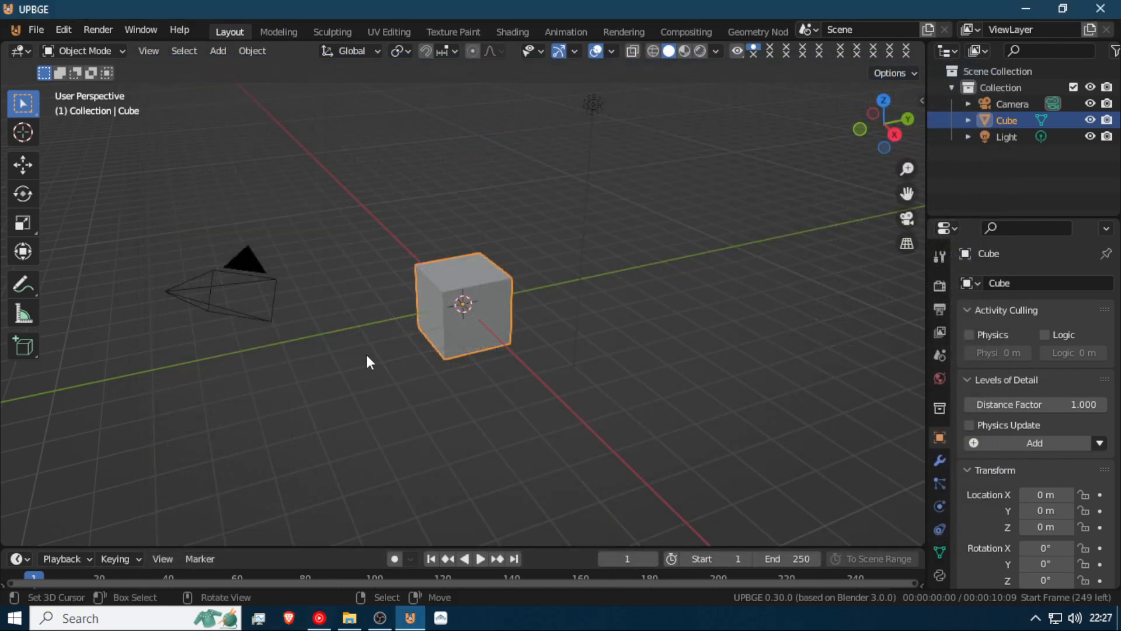
Recover the auto-saved file Jason VGoorHees_9212_autosave.blend
{"action": "scroll", "coordinate": [394, 344], "scroll_direction": "down", "scroll_amount": 2}
{"action": "scroll", "coordinate": [393, 344], "scroll_direction": "up", "scroll_amount": 2}
{"action": "left_click", "coordinate": [38, 27]}
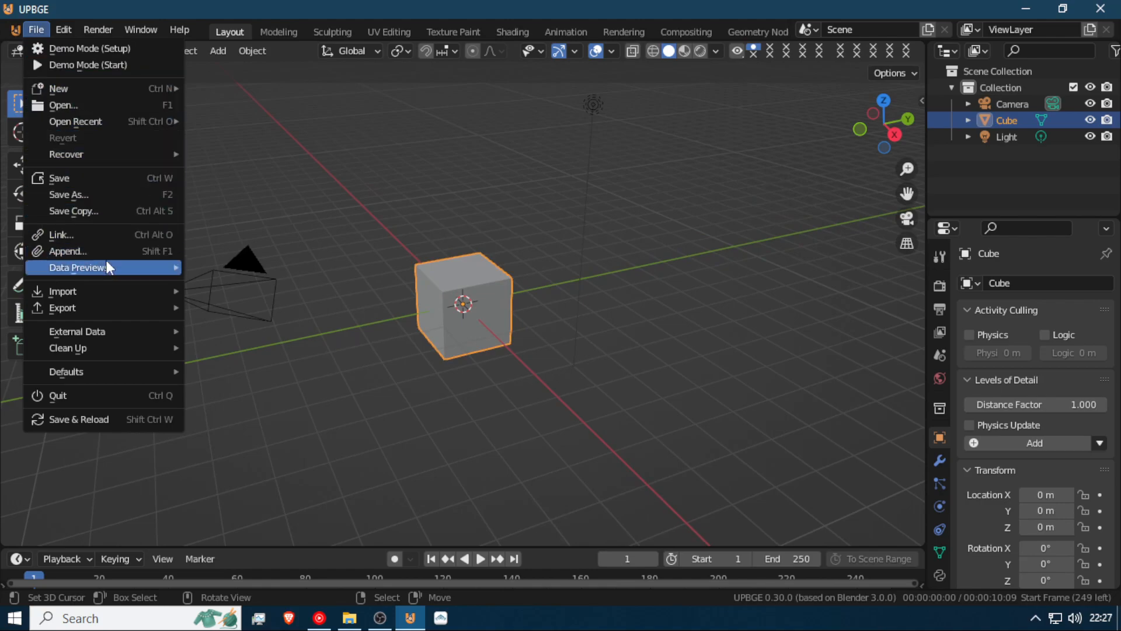
{"action": "mouse_move", "coordinate": [111, 155]}
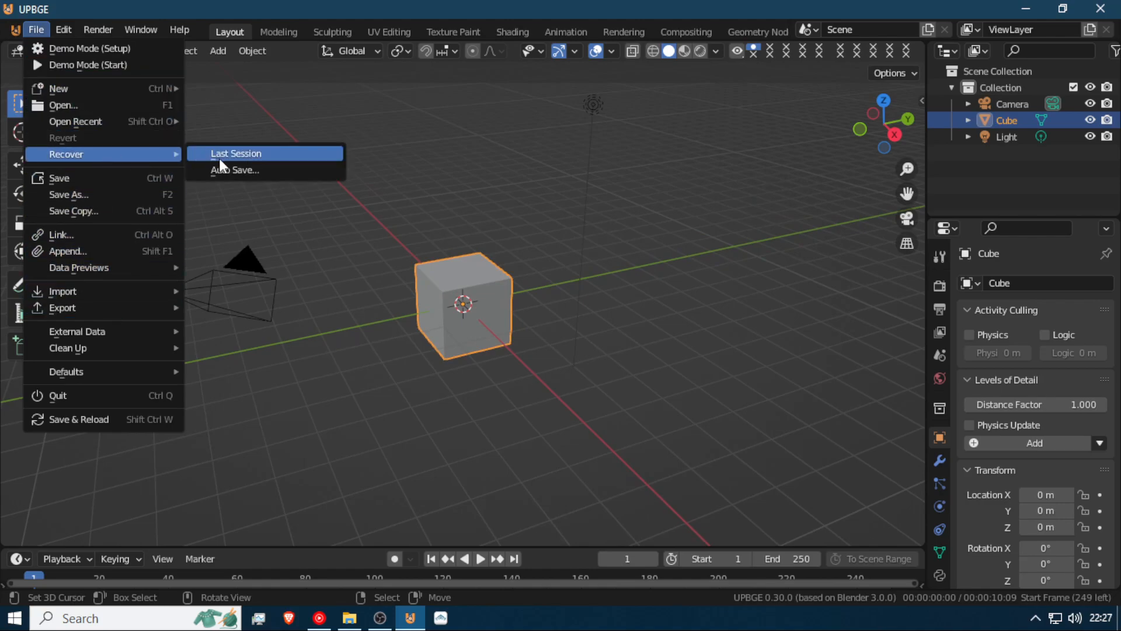
{"action": "left_click", "coordinate": [257, 172]}
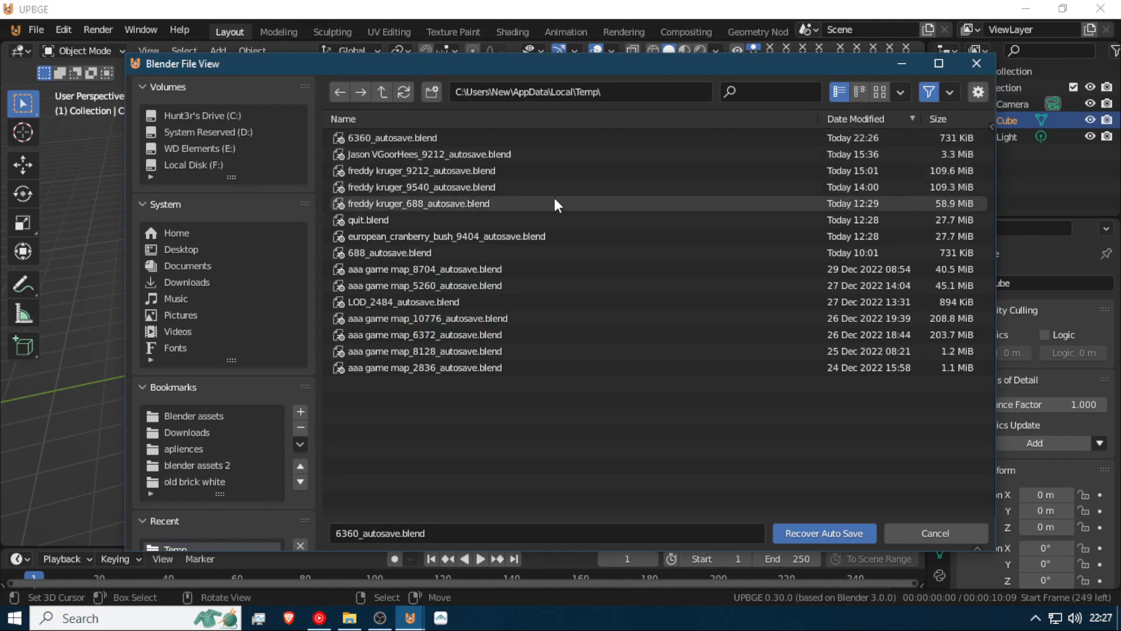
{"action": "double_click", "coordinate": [519, 154]}
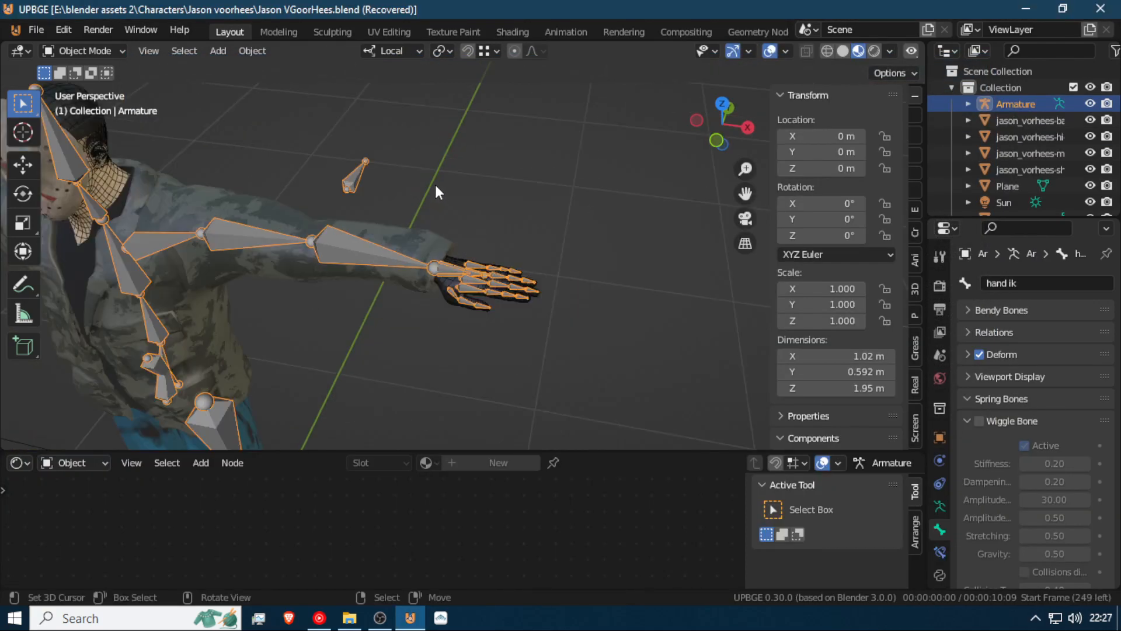
Open mike.blend from the Mike Myers folder inside the Characters directory
{"action": "left_click", "coordinate": [33, 28]}
{"action": "left_click", "coordinate": [70, 105]}
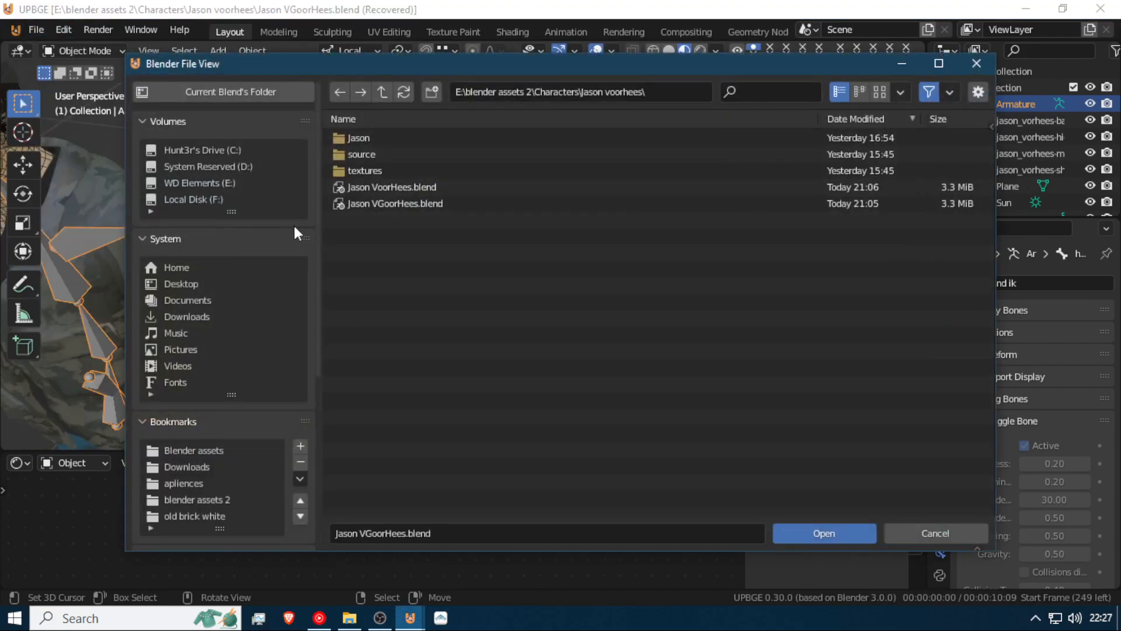
{"action": "left_click", "coordinate": [387, 91]}
{"action": "left_click", "coordinate": [381, 154]}
{"action": "double_click", "coordinate": [381, 154]}
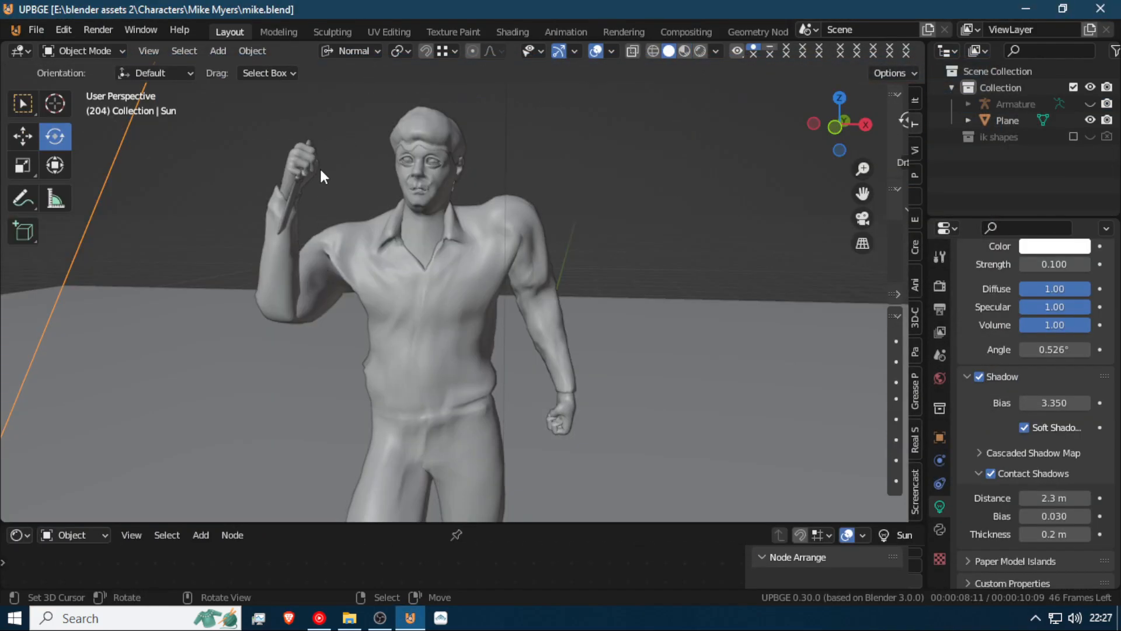
Try moving the character's head mesh away from the body
{"action": "middle_click_drag", "start_coordinate": [320, 170], "coordinate": [269, 130]}
{"action": "scroll", "coordinate": [326, 148], "scroll_direction": "down", "scroll_amount": 2}
{"action": "scroll", "coordinate": [326, 148], "scroll_direction": "up", "scroll_amount": 4}
{"action": "left_click", "coordinate": [233, 156]}
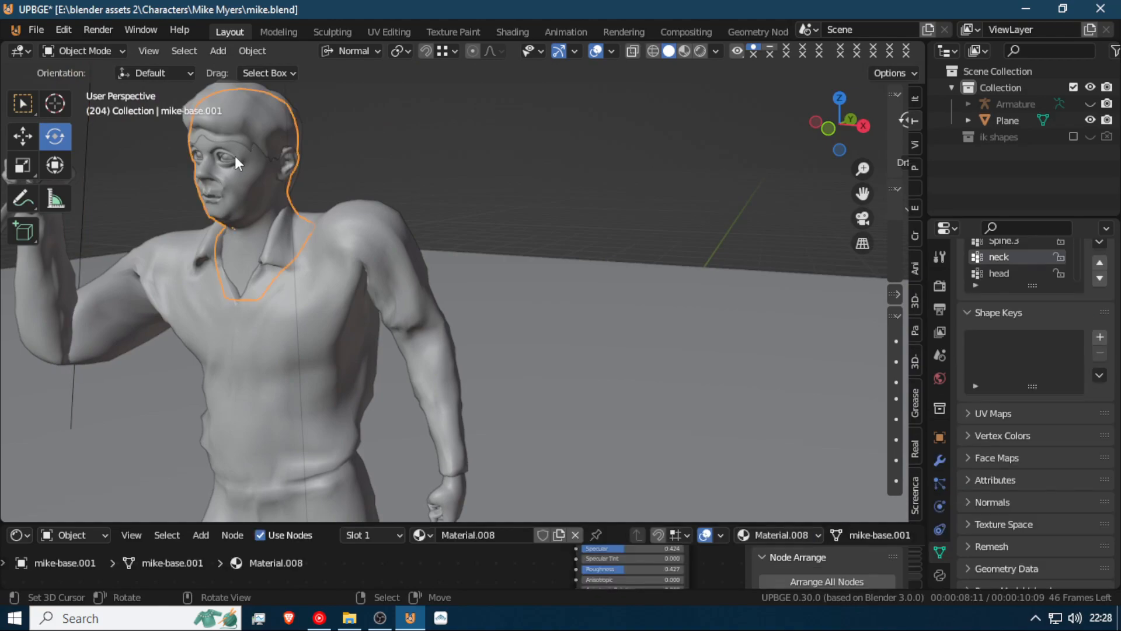
{"action": "key", "text": "g"}
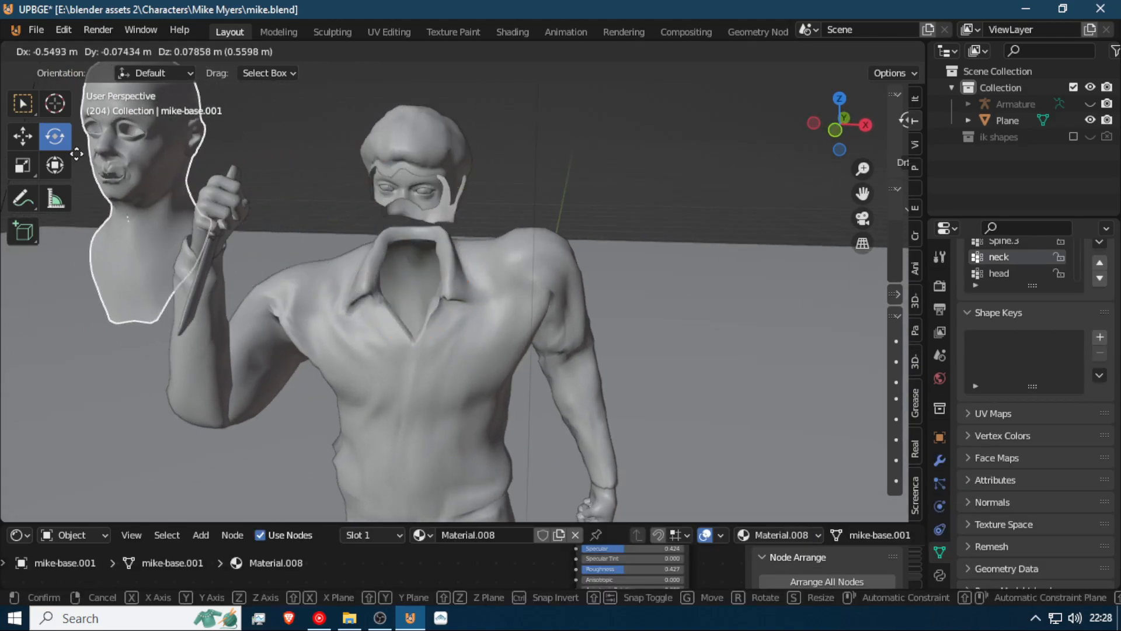
{"action": "left_click", "coordinate": [288, 193]}
{"action": "scroll", "coordinate": [287, 190], "scroll_direction": "up", "scroll_amount": 4}
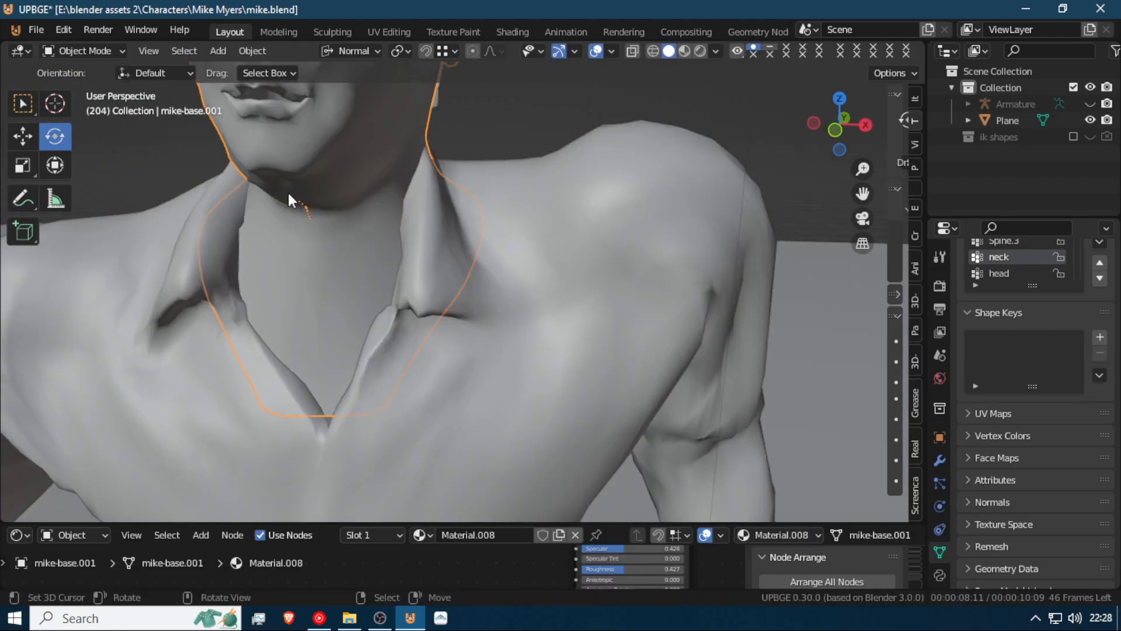
{"action": "scroll", "coordinate": [279, 192], "scroll_direction": "down", "scroll_amount": 2}
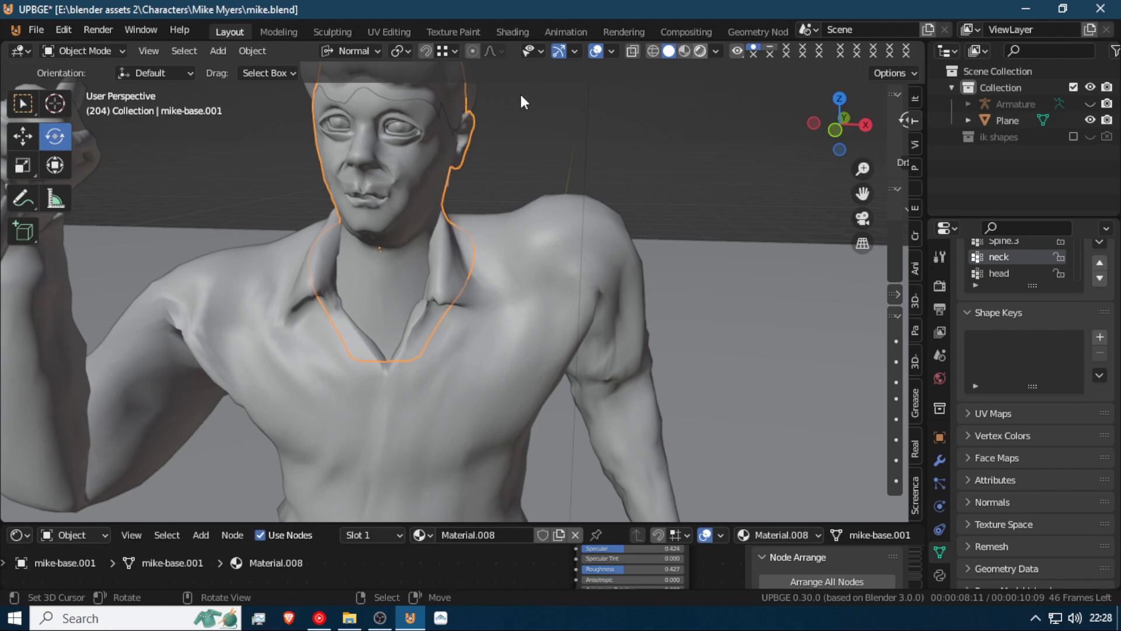
Switch the viewport to rendered shading and examine the character's face, clothing and knife by flying around the model
{"action": "key", "text": "shift+z"}
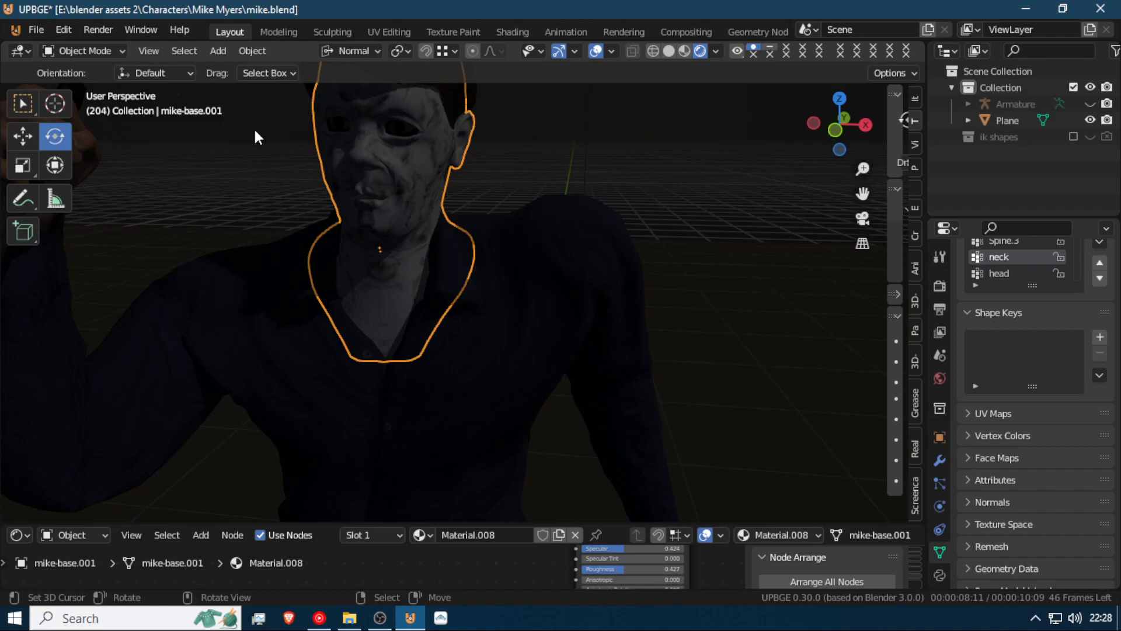
{"action": "middle_click_drag", "start_coordinate": [391, 190], "coordinate": [409, 195]}
{"action": "key", "text": "shift+grave"}
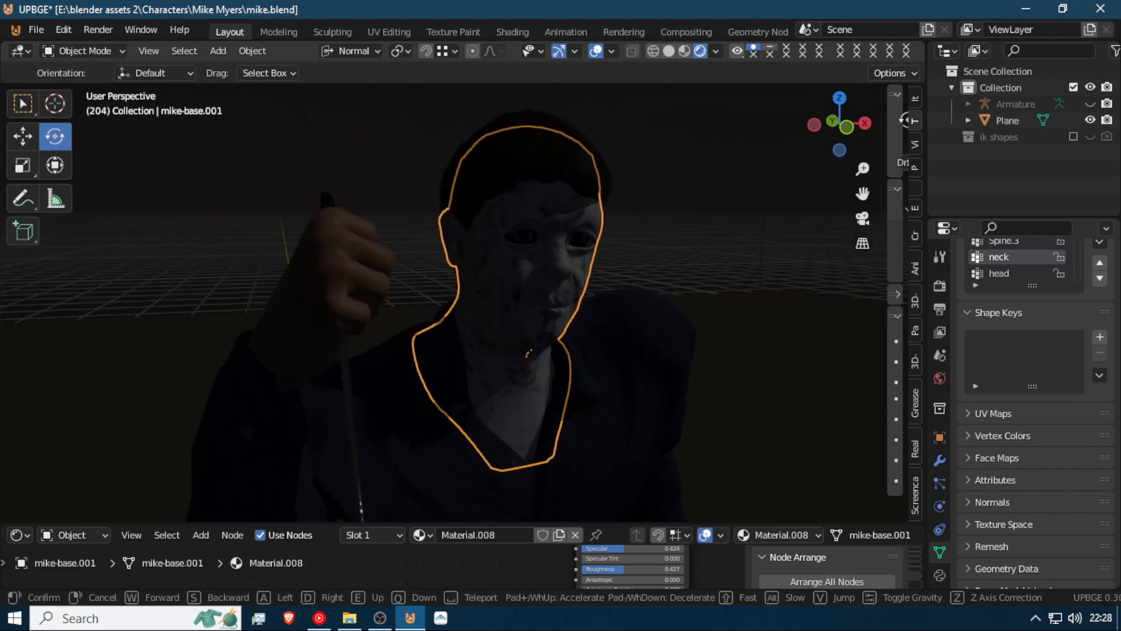
{"action": "key", "text": "w"}
{"action": "key", "text": "s"}
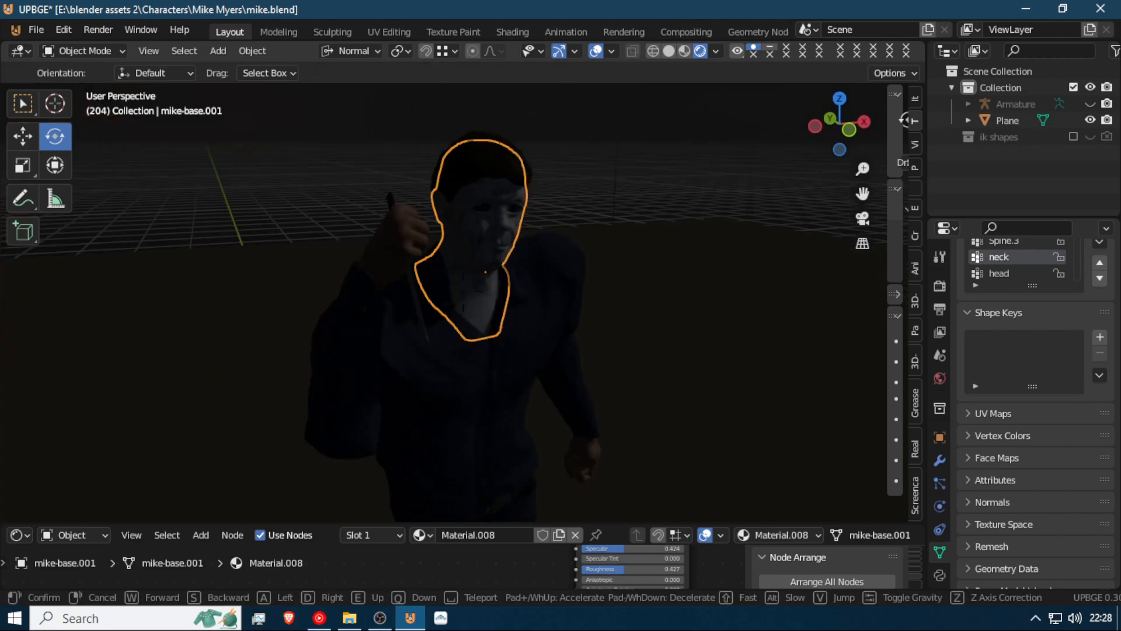
{"action": "key", "text": "d"}
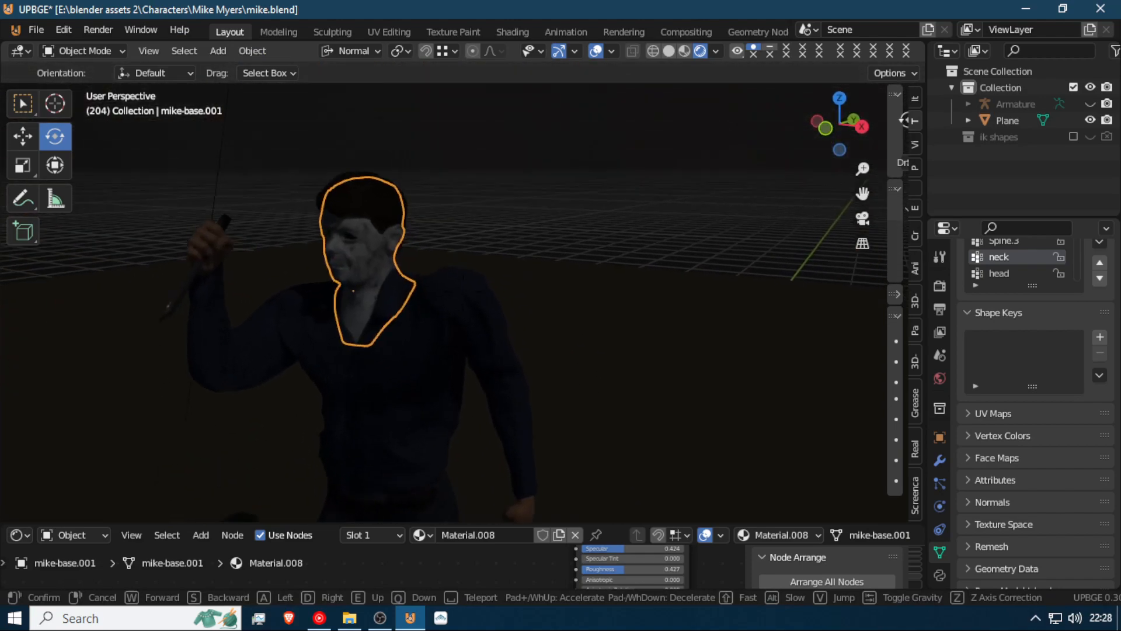
{"action": "key", "text": "w"}
{"action": "key", "text": "a"}
{"action": "key", "text": "a"}
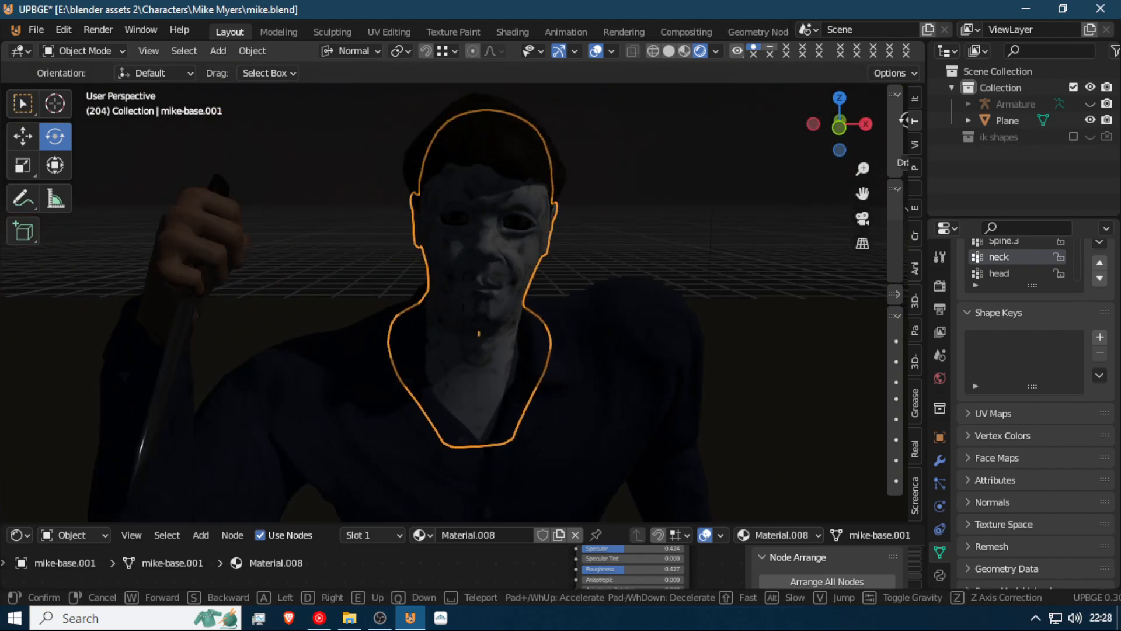
{"action": "left_click", "coordinate": [423, 302]}
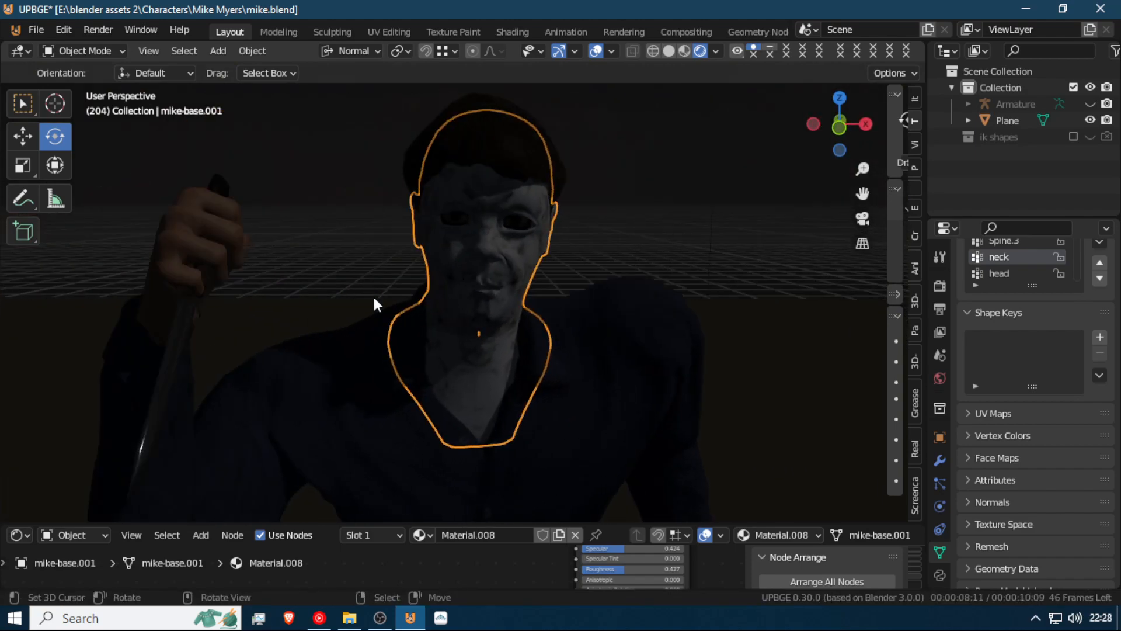
Delete all visible objects except the knife by inverting the selection around it
{"action": "left_click", "coordinate": [185, 317]}
{"action": "left_click", "coordinate": [185, 313]}
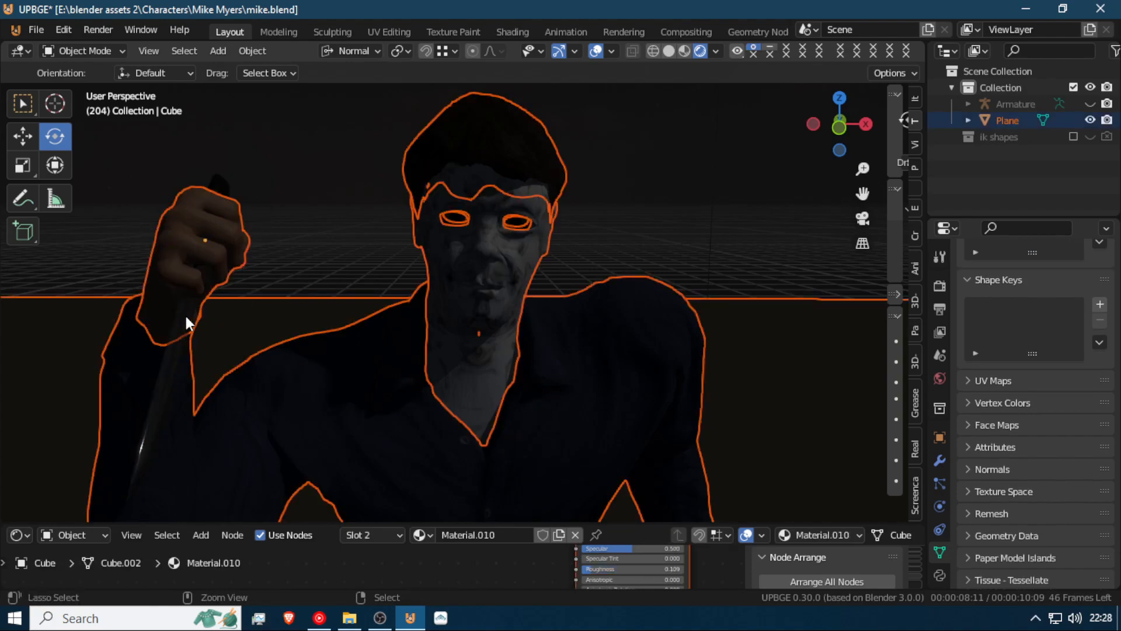
{"action": "key", "text": "x"}
{"action": "left_click", "coordinate": [210, 308]}
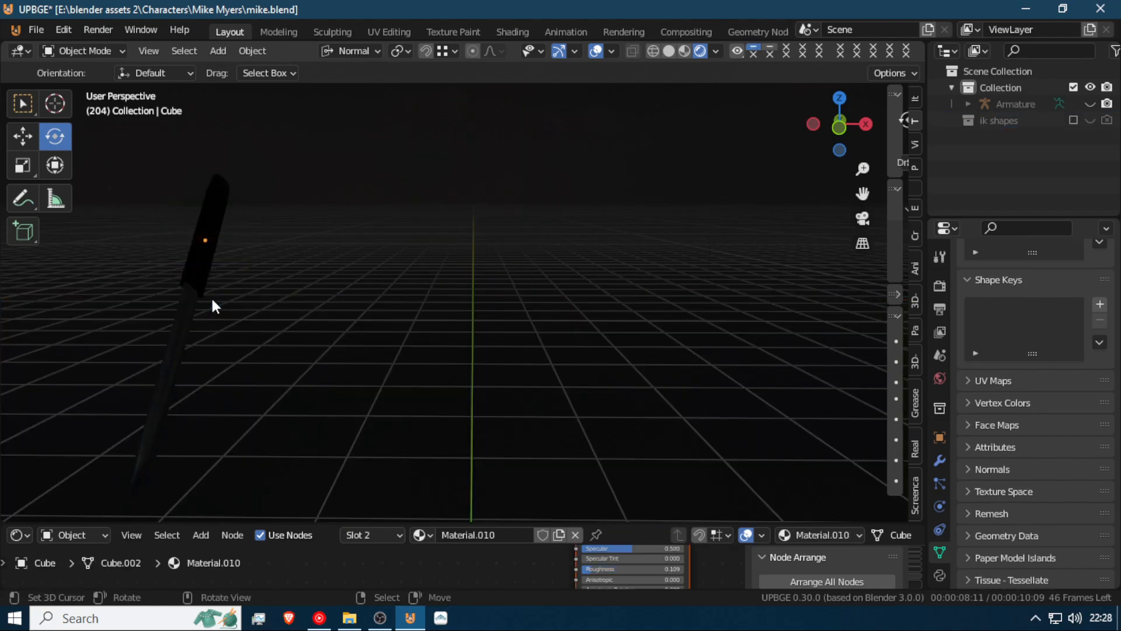
Clear the knife's parent and reset its location to the world origin
{"action": "left_click", "coordinate": [205, 253]}
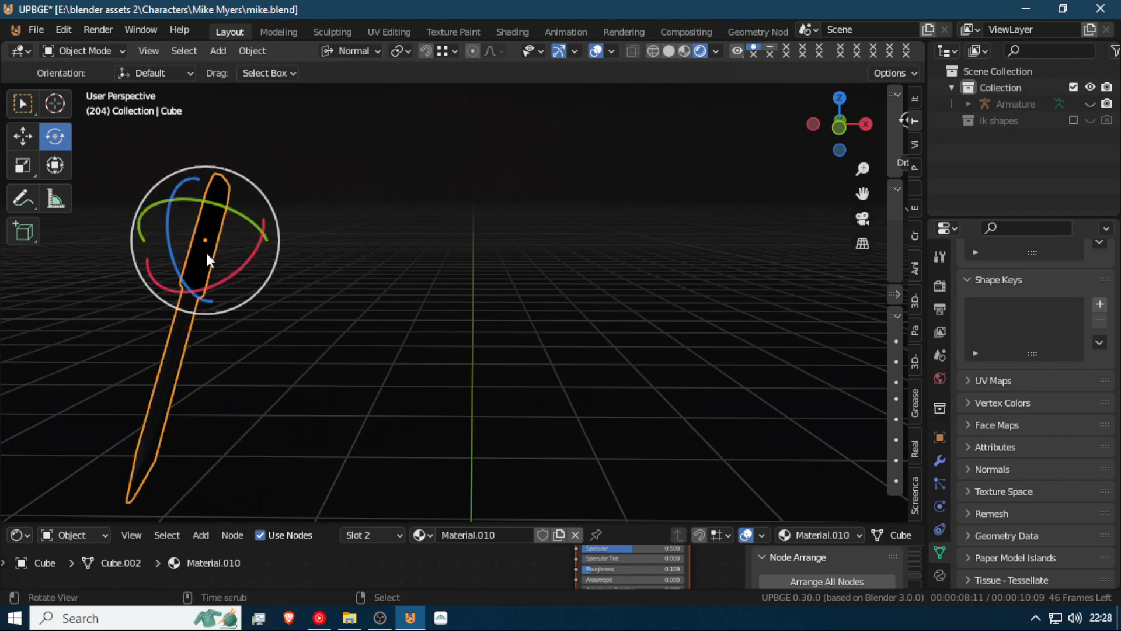
{"action": "key", "text": "alt+p"}
{"action": "left_click", "coordinate": [206, 253]}
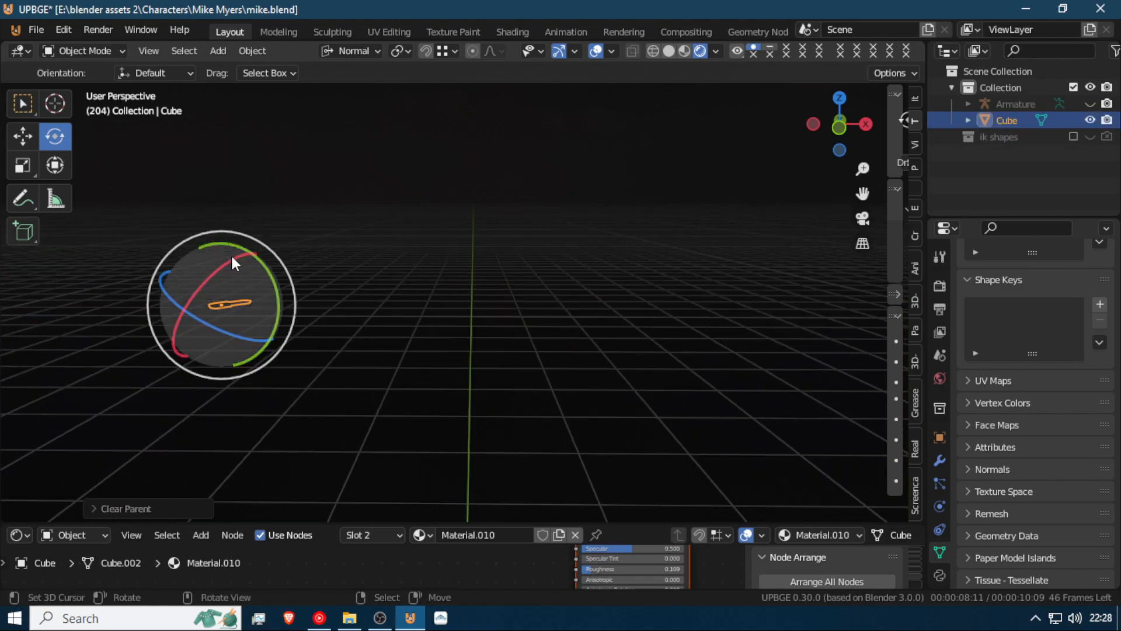
{"action": "key", "text": "alt+g"}
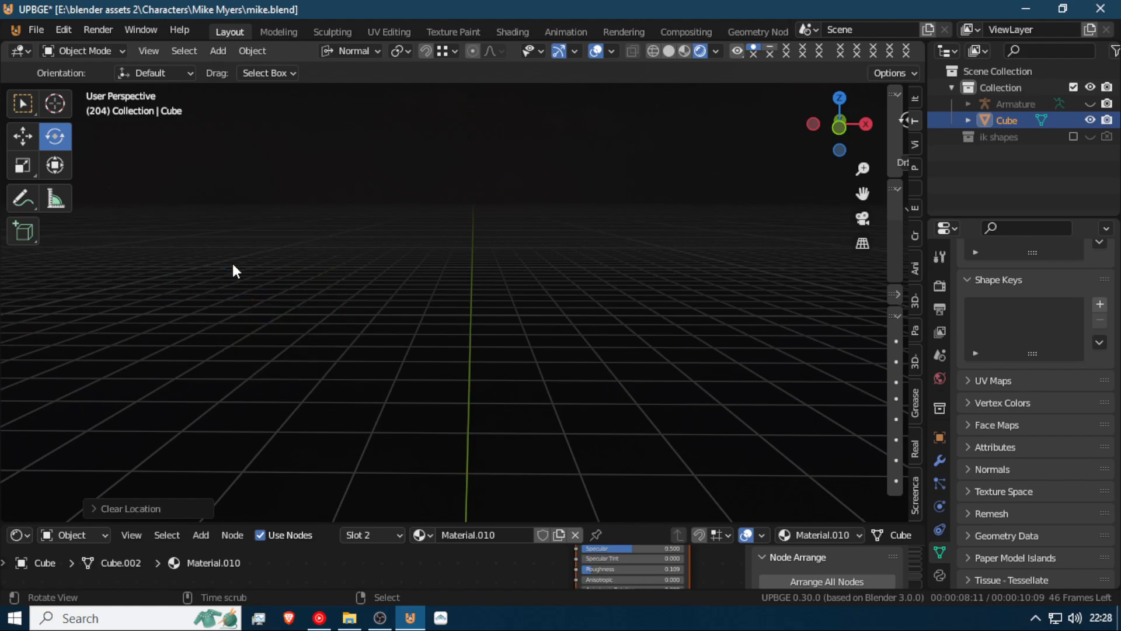
Unhide the armature and clear the rotation and location of its bones in Pose Mode, returning it to the rest pose
{"action": "key", "text": "alt+h"}
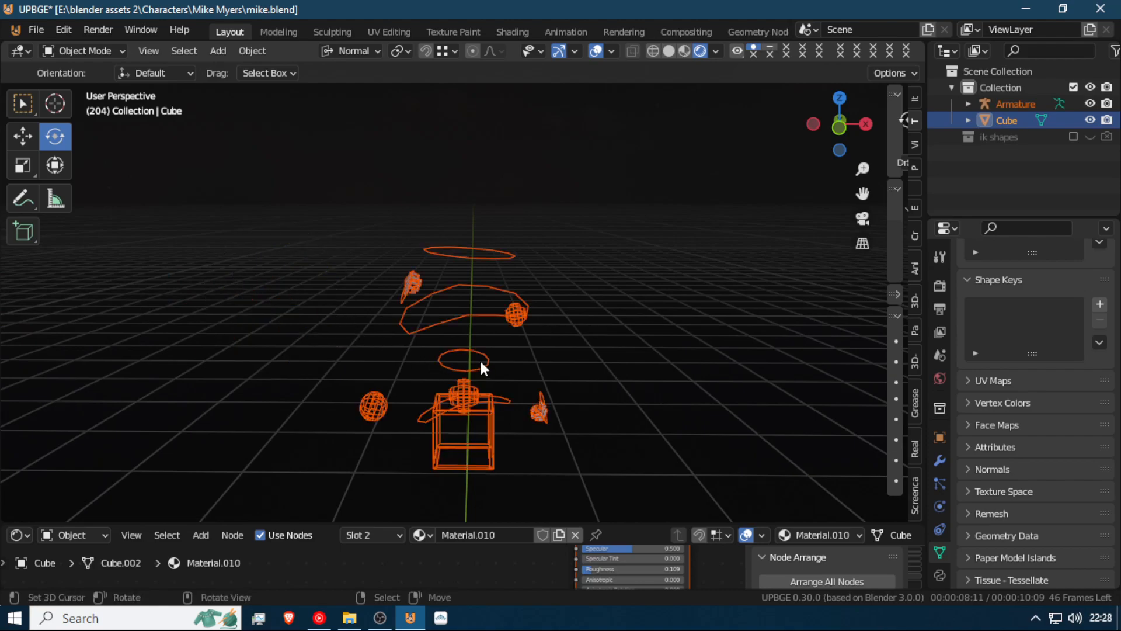
{"action": "key", "text": "ctrl+Tab"}
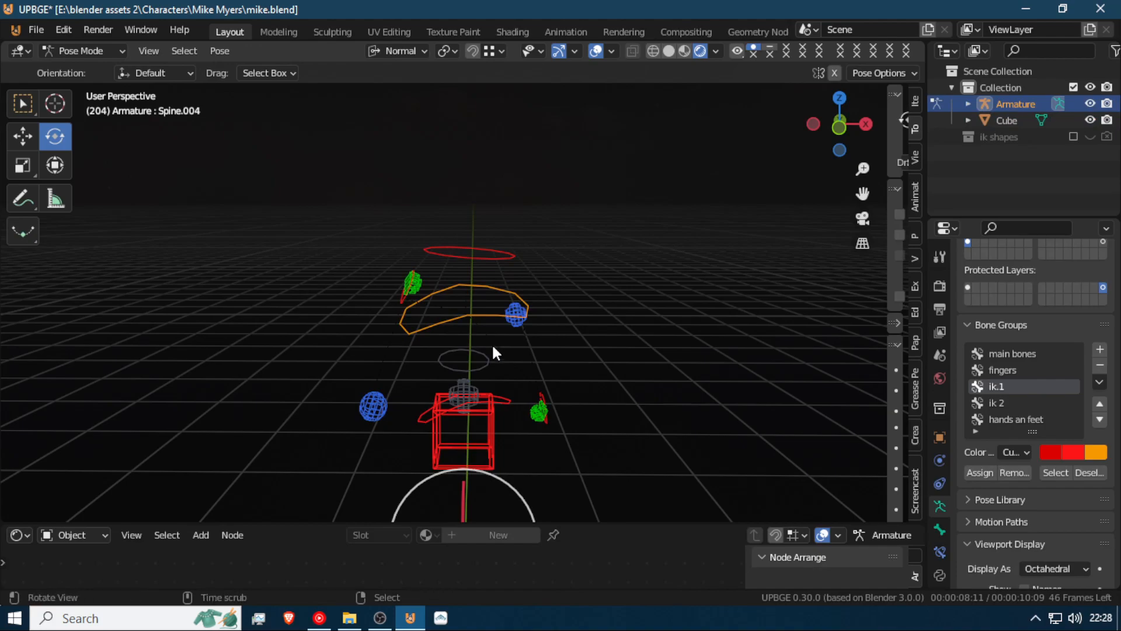
{"action": "key", "text": "alt+r"}
{"action": "key", "text": "alt+g"}
{"action": "middle_click_drag", "start_coordinate": [437, 328], "coordinate": [432, 264]}
{"action": "key", "text": "ctrl+Tab"}
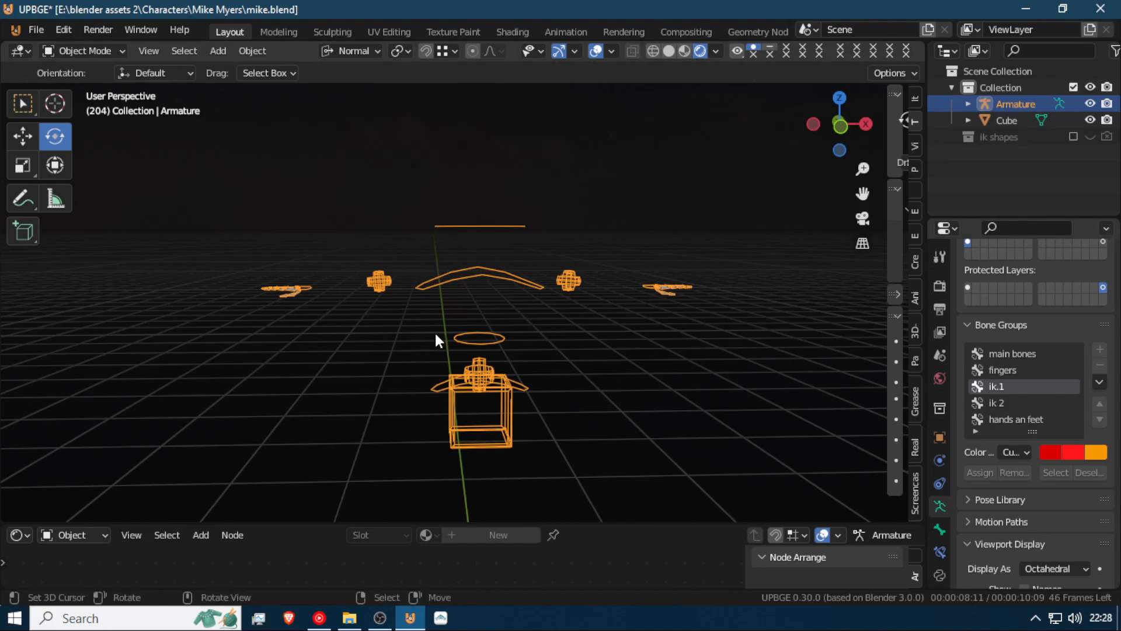
Examine the armature's bone structure in Edit Mode and return to Object Mode
{"action": "key", "text": "Tab"}
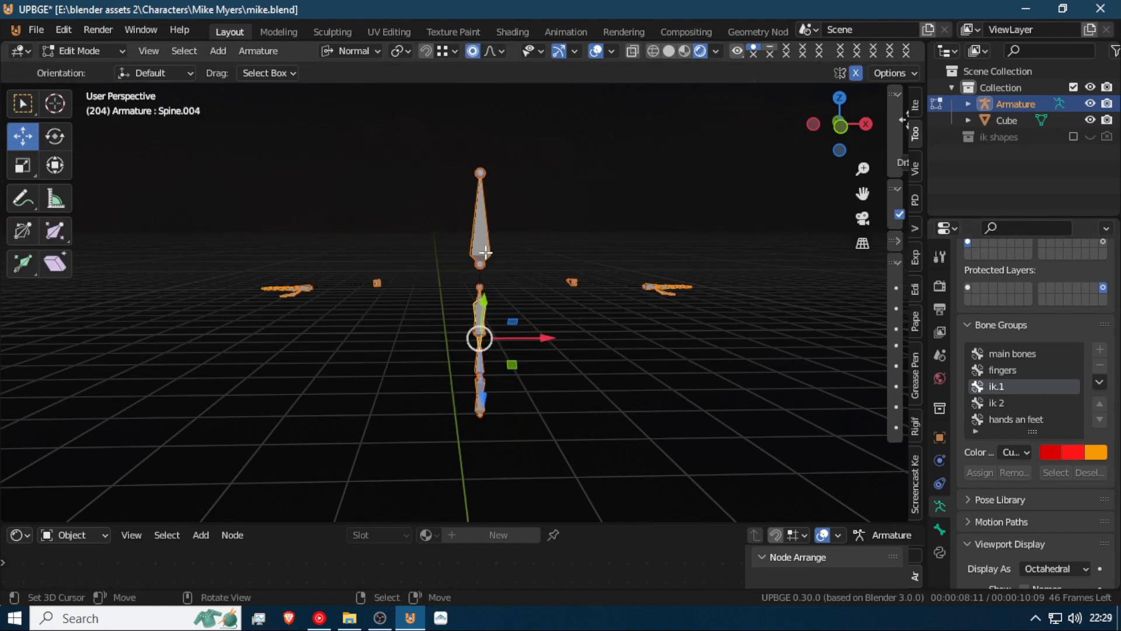
{"action": "key", "text": "Tab"}
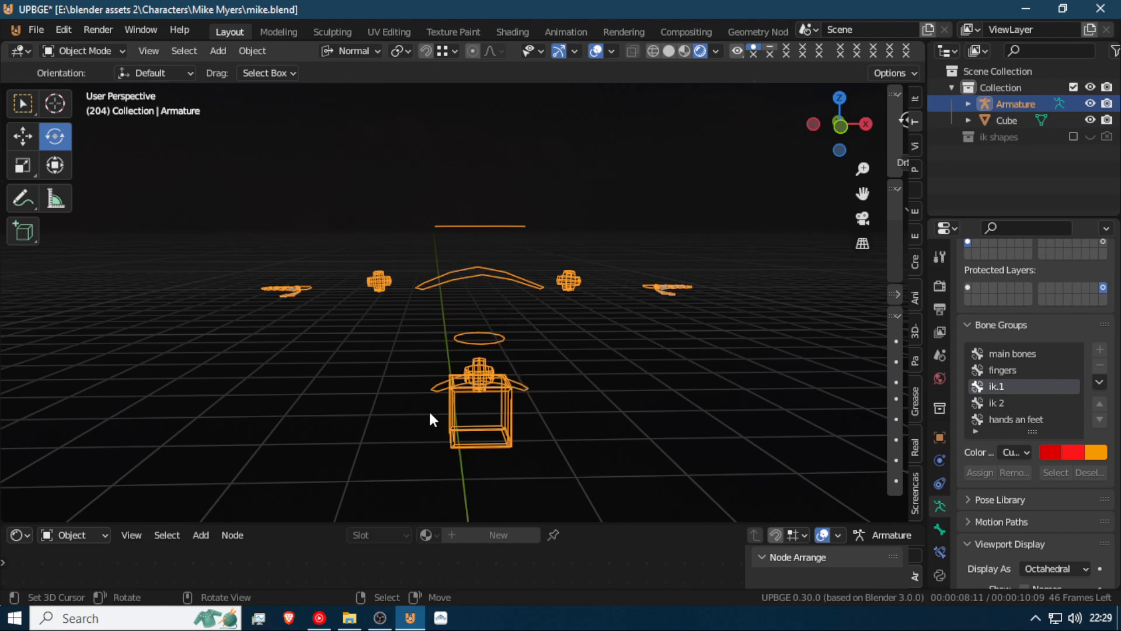
{"action": "middle_click_drag", "start_coordinate": [338, 330], "coordinate": [358, 341]}
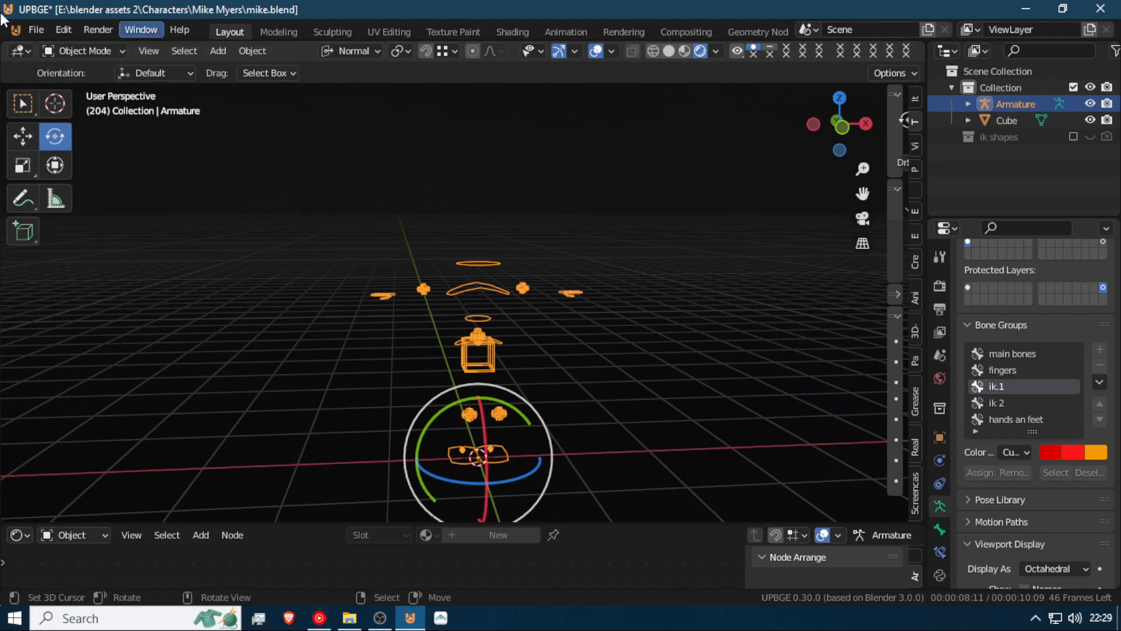
Minimize UPBGE and launch MakeHuman from the desktop
{"action": "left_click", "coordinate": [36, 30]}
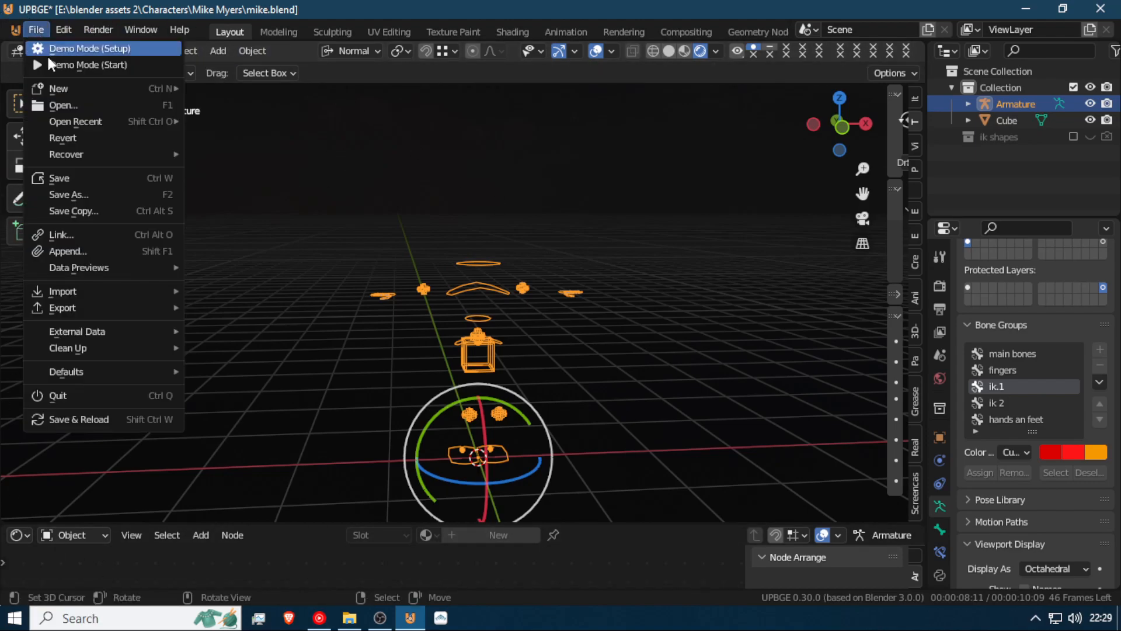
{"action": "mouse_move", "coordinate": [117, 290]}
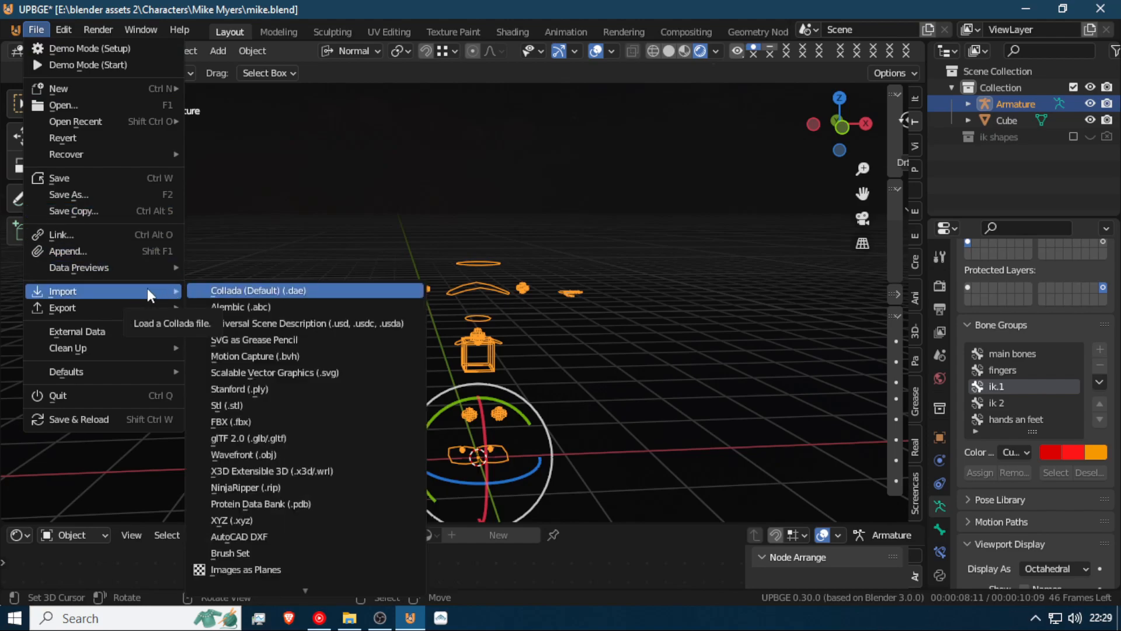
{"action": "left_click", "coordinate": [1025, 8]}
{"action": "double_click", "coordinate": [398, 153]}
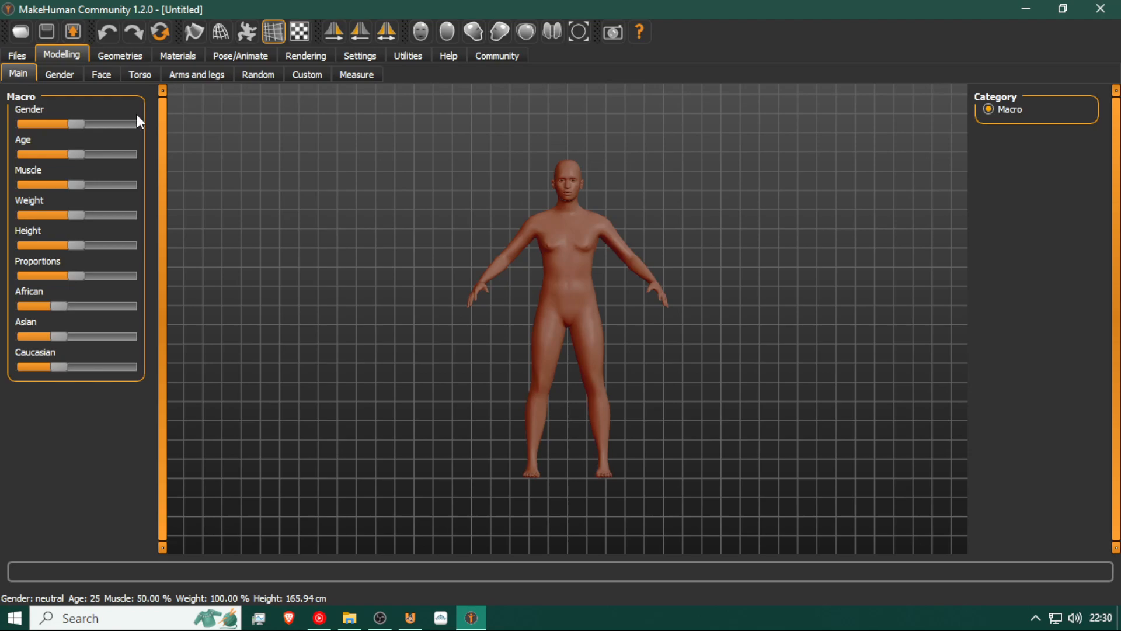
Load the saved Mike model and remove the Male worksuit01 clothing from it, leaving Male casualsuit01 on
{"action": "left_click", "coordinate": [14, 55]}
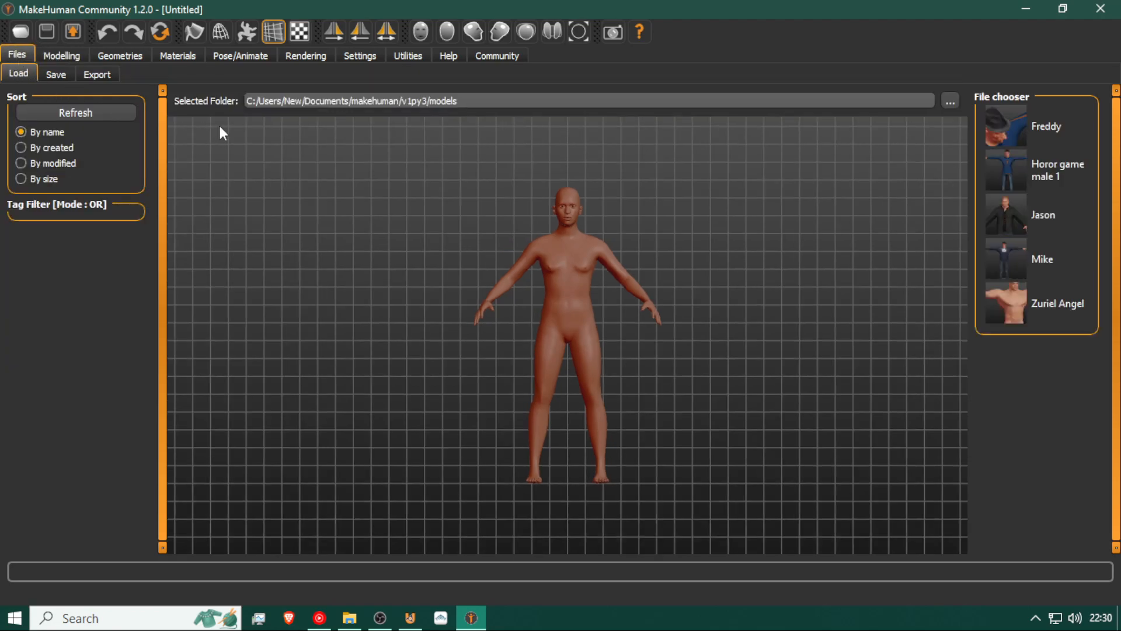
{"action": "left_click", "coordinate": [1031, 246]}
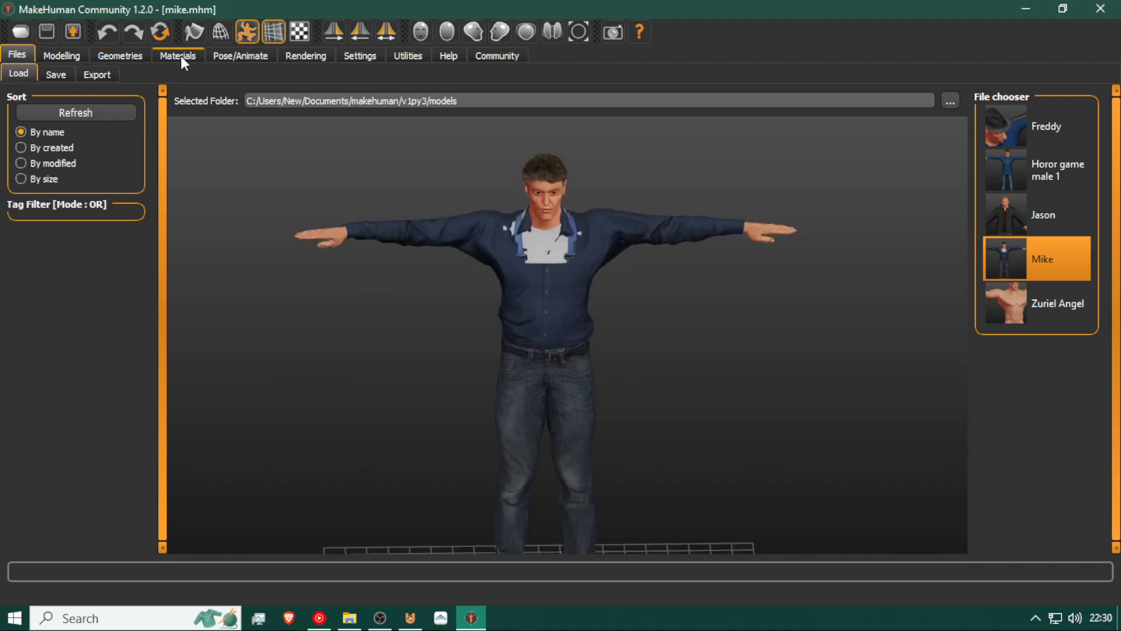
{"action": "left_click", "coordinate": [126, 57]}
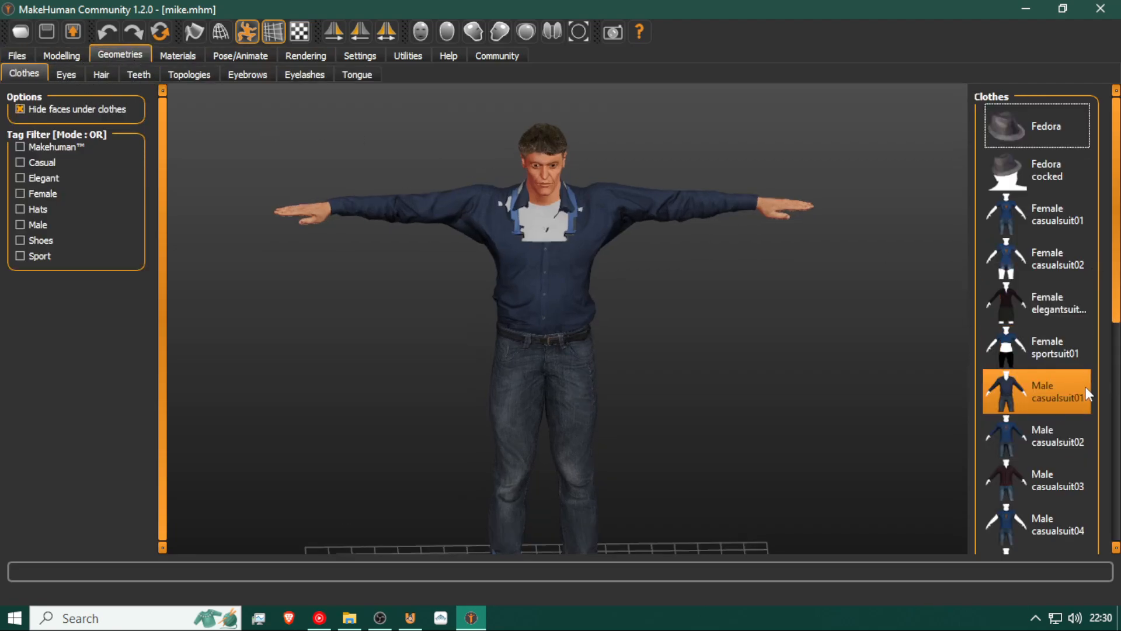
{"action": "scroll", "coordinate": [1027, 408], "scroll_direction": "down", "scroll_amount": 5}
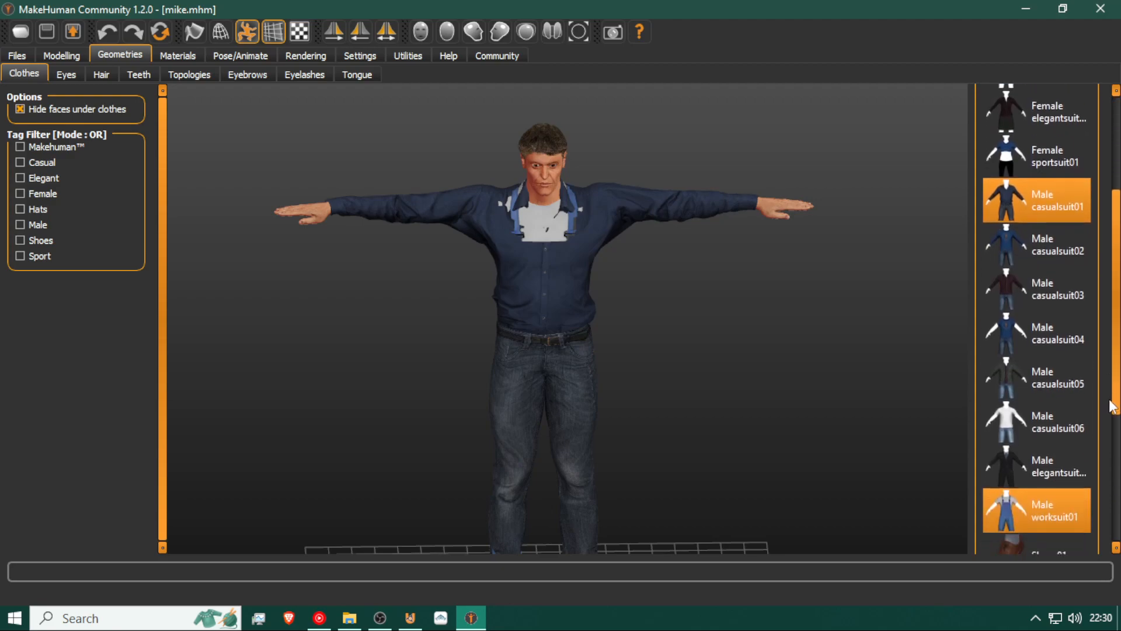
{"action": "left_click", "coordinate": [1008, 457]}
{"action": "left_click_drag", "start_coordinate": [1116, 375], "coordinate": [1116, 335]}
{"action": "scroll", "coordinate": [711, 209], "scroll_direction": "down", "scroll_amount": 3}
{"action": "scroll", "coordinate": [711, 209], "scroll_direction": "down", "scroll_amount": 4}
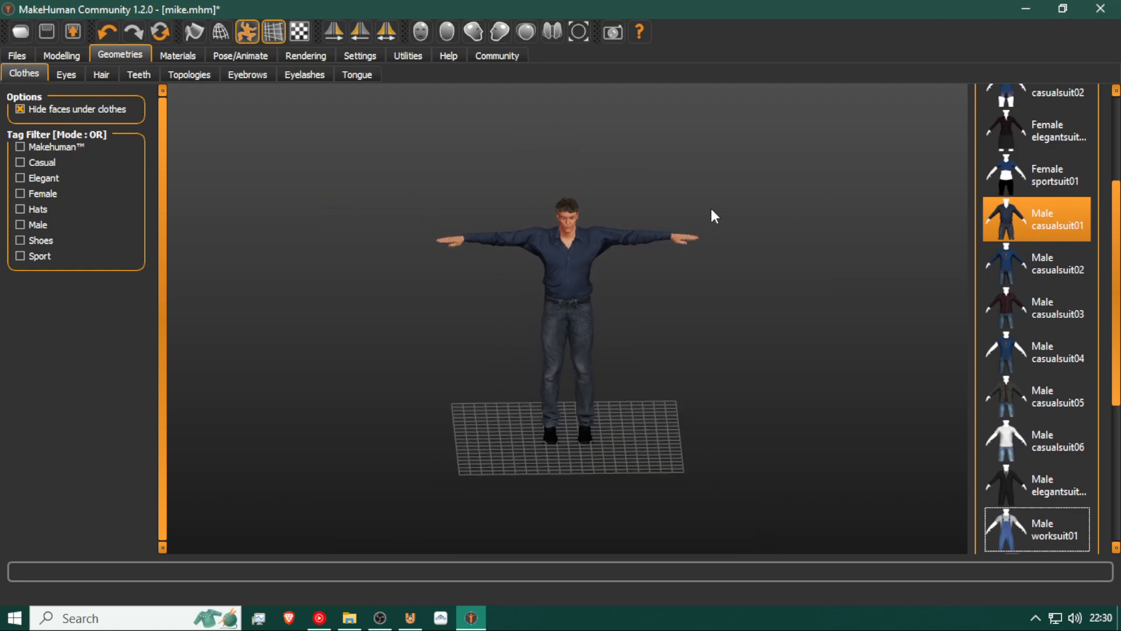
Enable Smooth display for the character and inspect the head from several angles
{"action": "scroll", "coordinate": [711, 209], "scroll_direction": "up", "scroll_amount": 12}
{"action": "scroll", "coordinate": [555, 219], "scroll_direction": "up", "scroll_amount": 8}
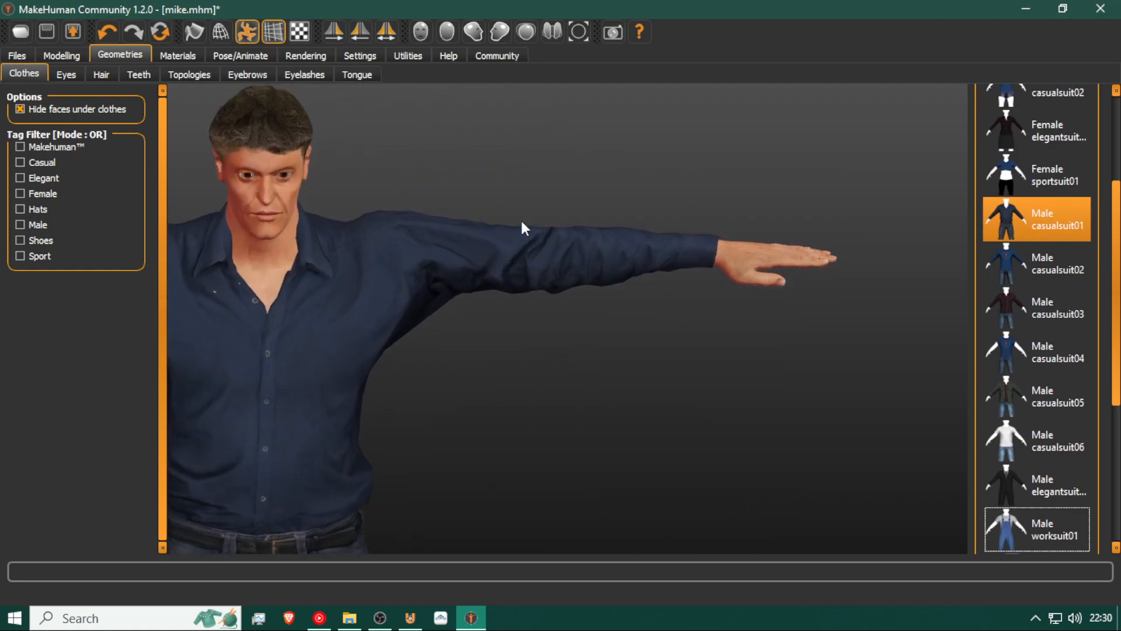
{"action": "scroll", "coordinate": [502, 215], "scroll_direction": "down", "scroll_amount": 3}
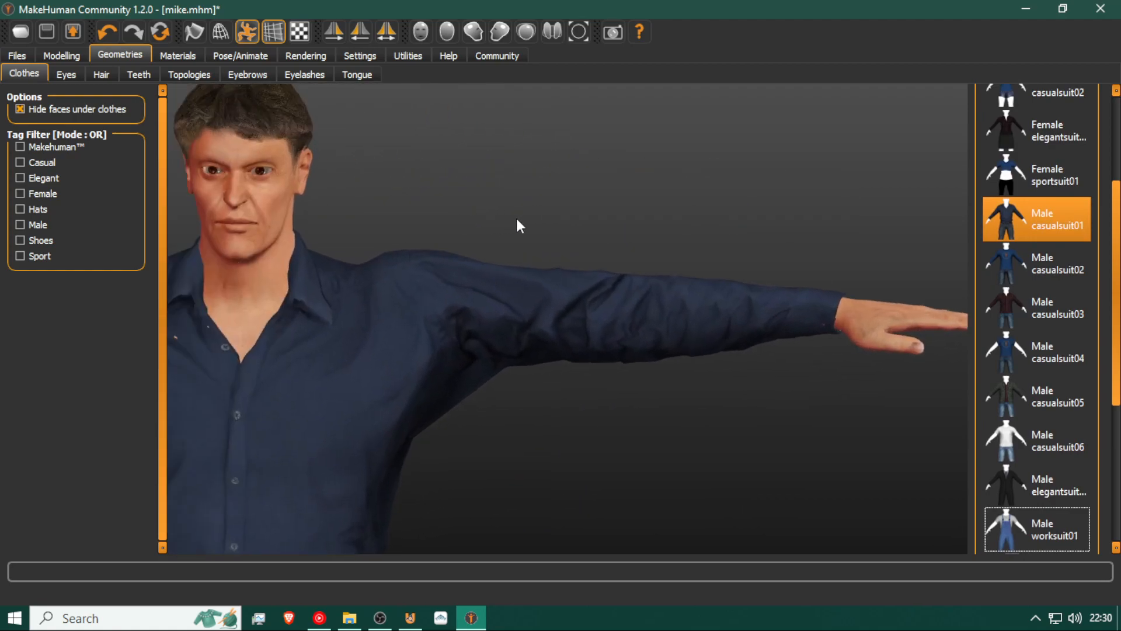
{"action": "scroll", "coordinate": [578, 216], "scroll_direction": "up", "scroll_amount": 8}
{"action": "scroll", "coordinate": [544, 217], "scroll_direction": "down", "scroll_amount": 4}
{"action": "mouse_move", "coordinate": [561, 264]}
{"action": "left_mouse_down"}
{"action": "mouse_move", "coordinate": [535, 270]}
{"action": "mouse_move", "coordinate": [590, 261]}
{"action": "mouse_move", "coordinate": [542, 266]}
{"action": "left_mouse_up"}
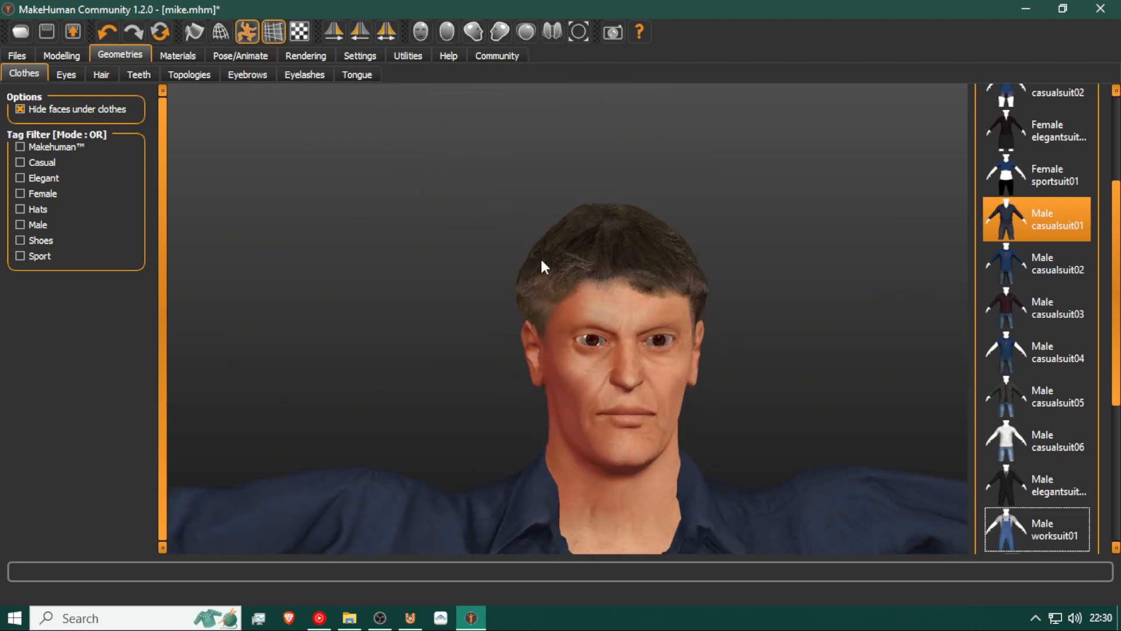
{"action": "left_click", "coordinate": [194, 31]}
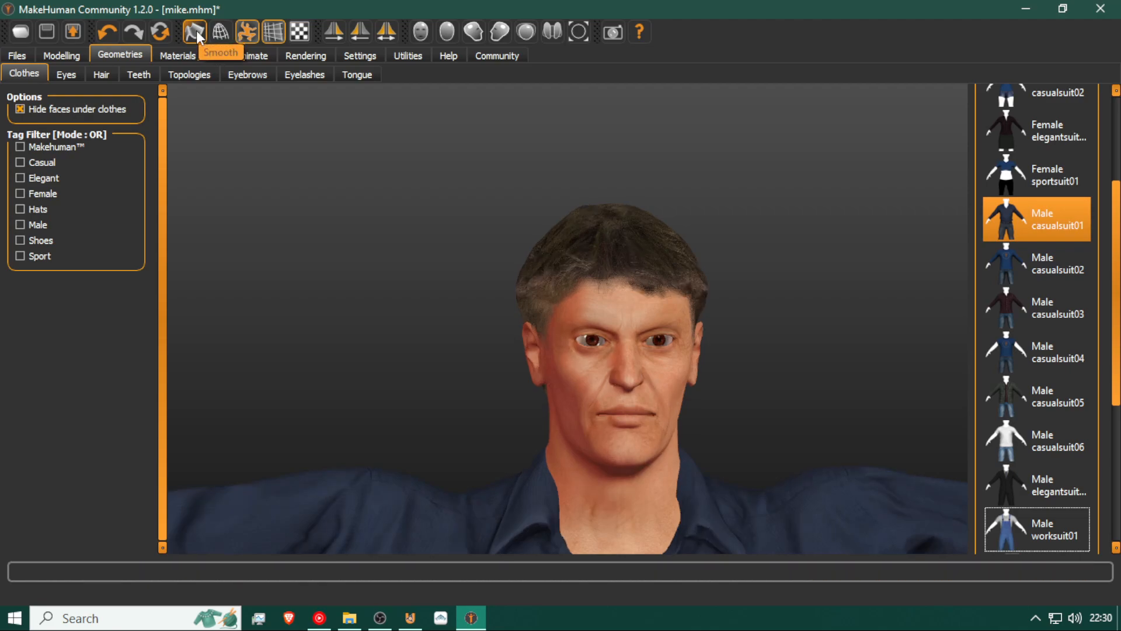
{"action": "left_click_drag", "start_coordinate": [285, 194], "coordinate": [349, 278]}
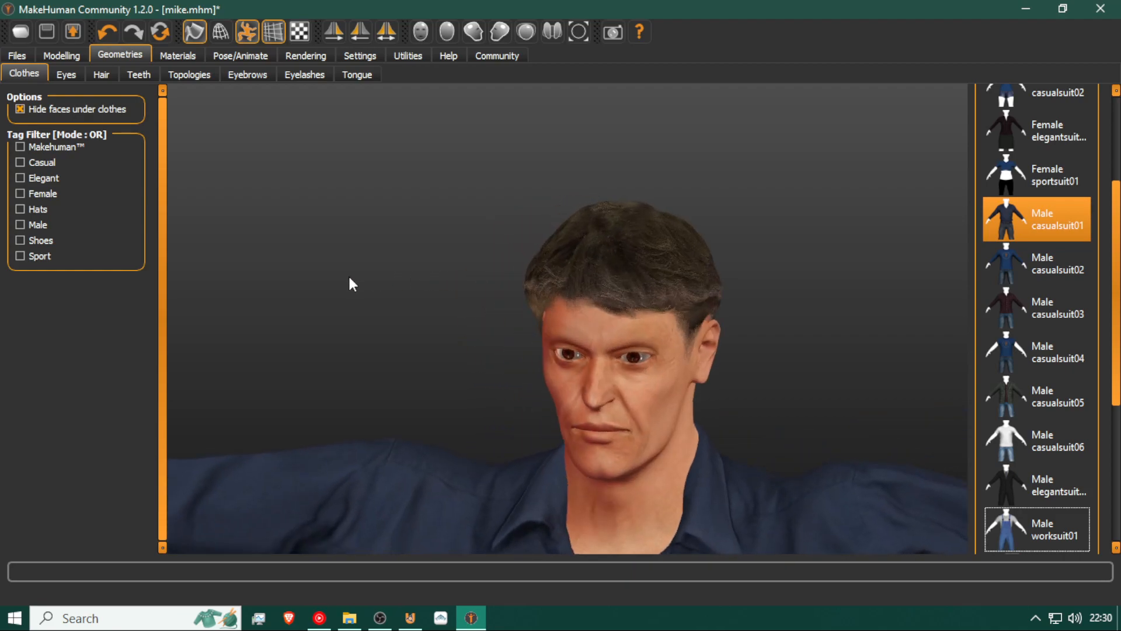
{"action": "left_click_drag", "start_coordinate": [424, 332], "coordinate": [535, 336]}
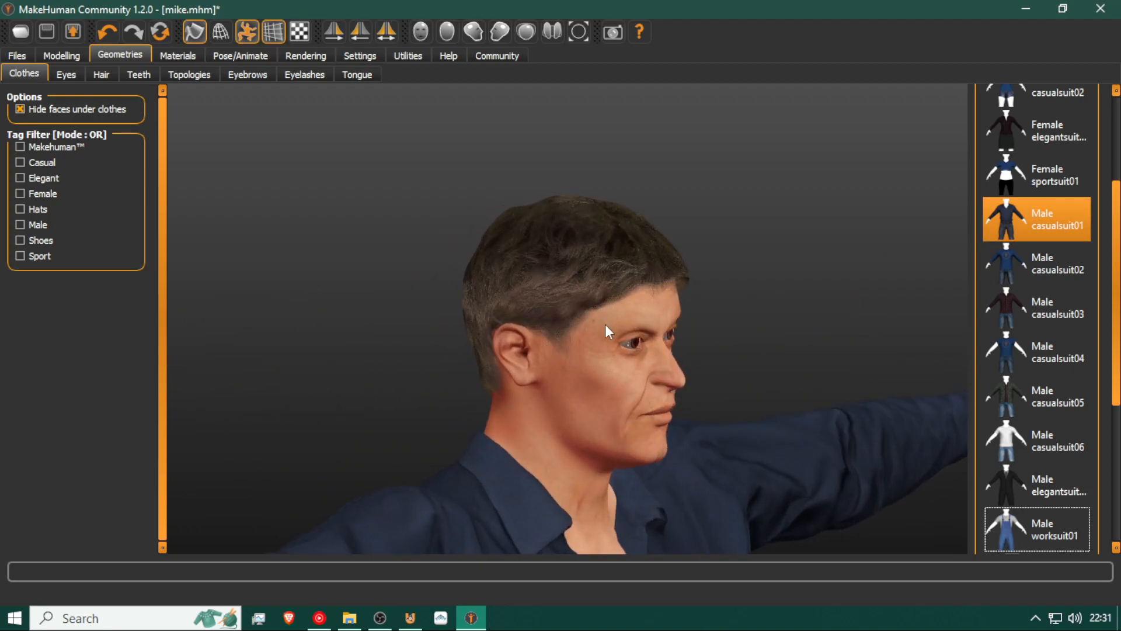
{"action": "left_click_drag", "start_coordinate": [627, 328], "coordinate": [480, 398]}
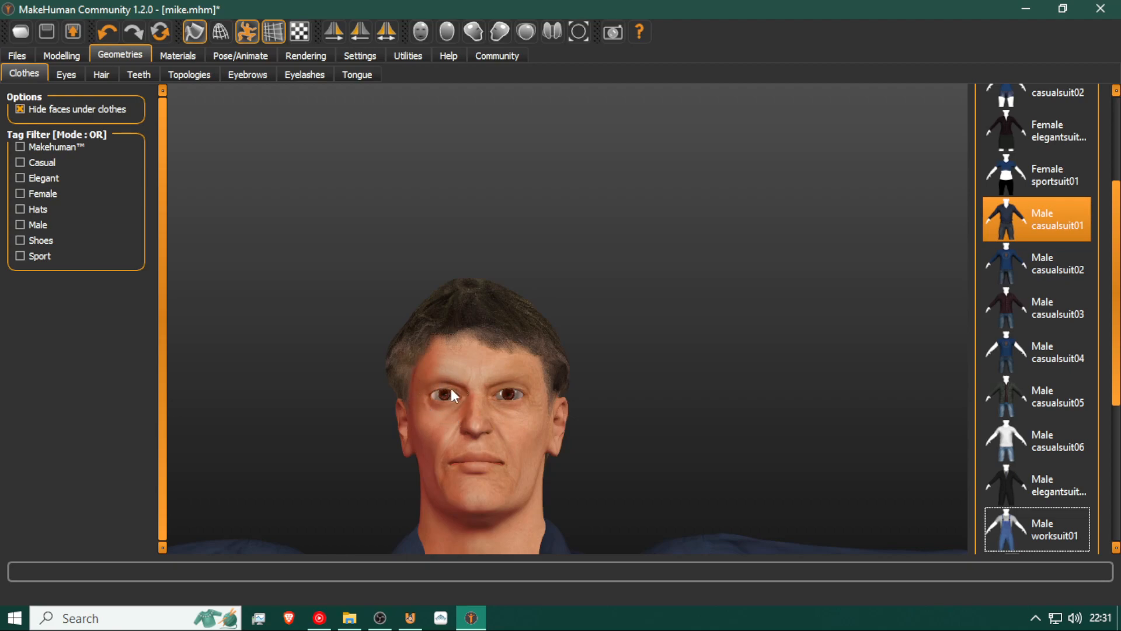
Change the eye material to Ice
{"action": "left_click", "coordinate": [64, 74]}
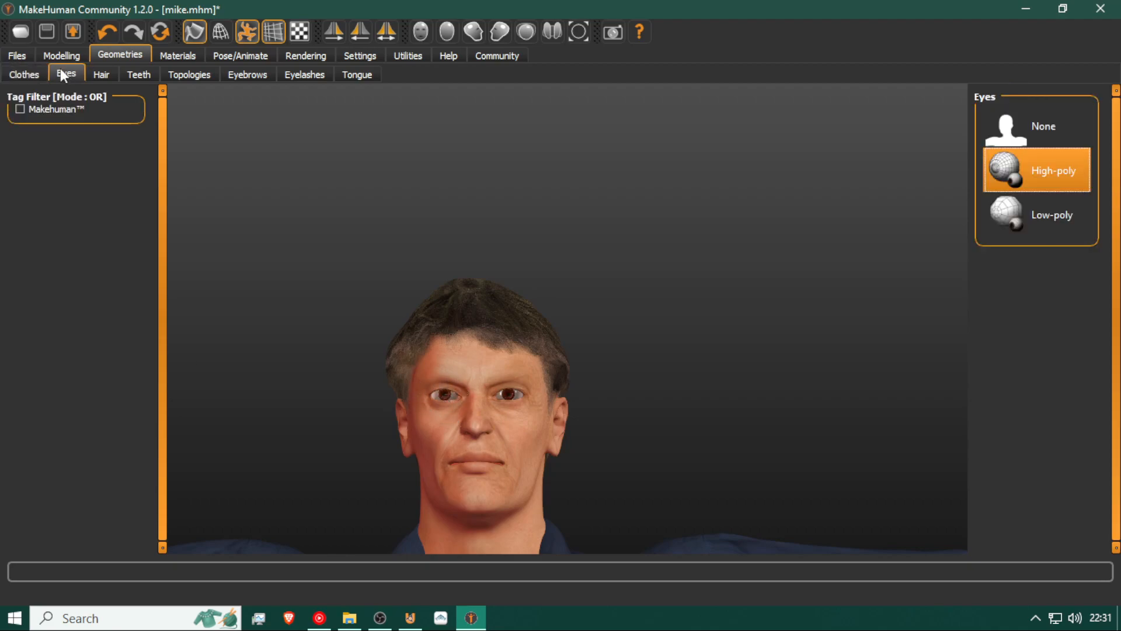
{"action": "left_click", "coordinate": [165, 58]}
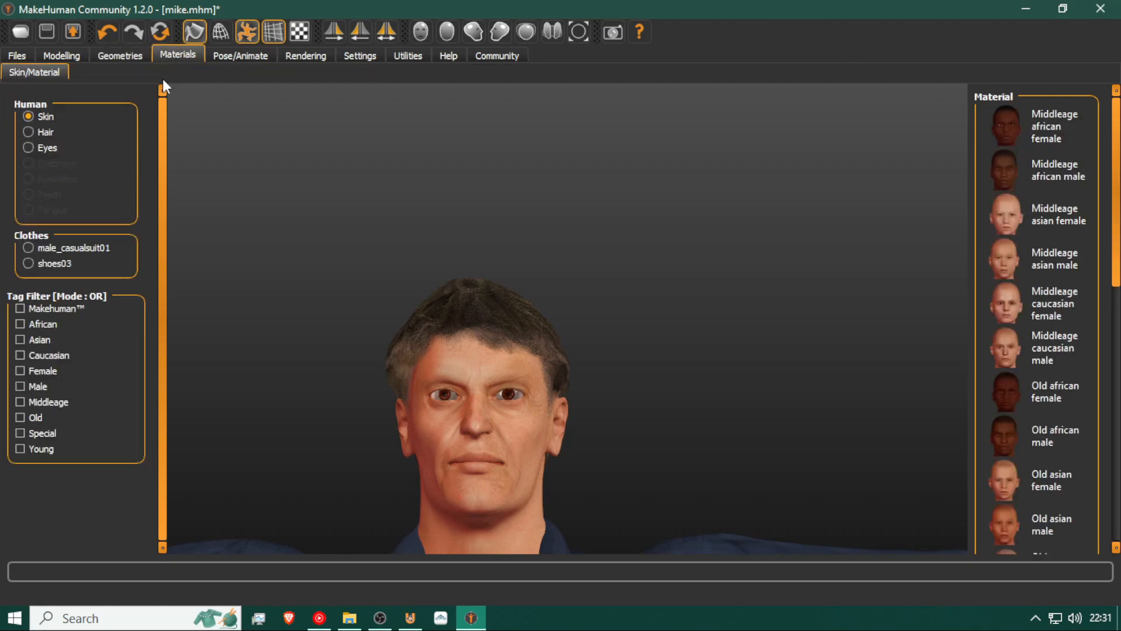
{"action": "left_click", "coordinate": [41, 148]}
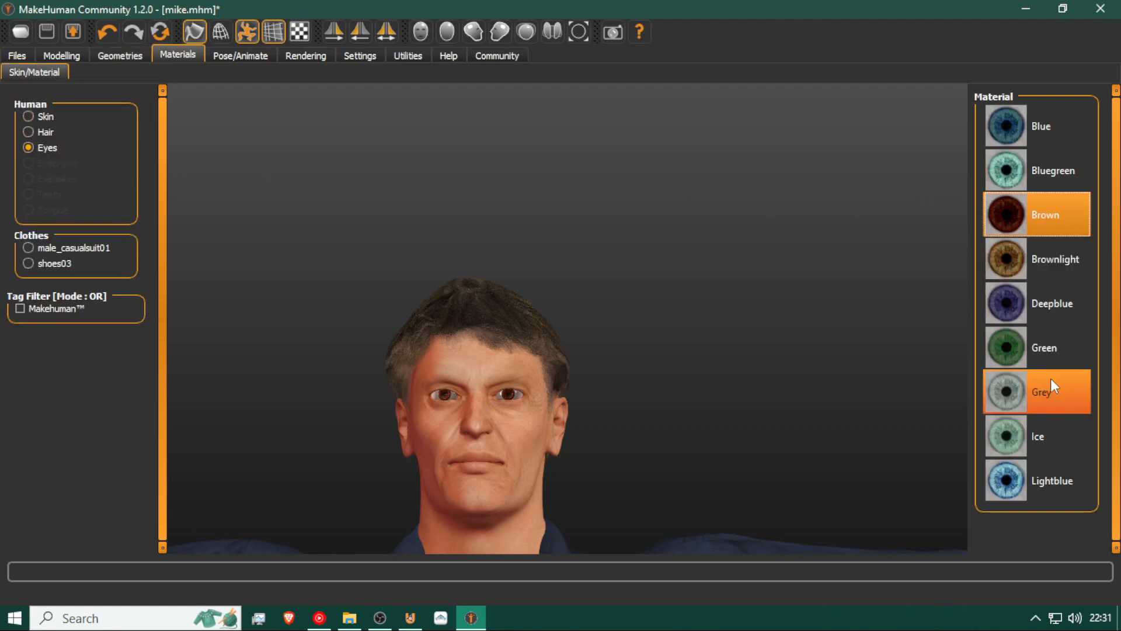
{"action": "left_click", "coordinate": [1048, 429]}
{"action": "left_click_drag", "start_coordinate": [564, 432], "coordinate": [556, 480]}
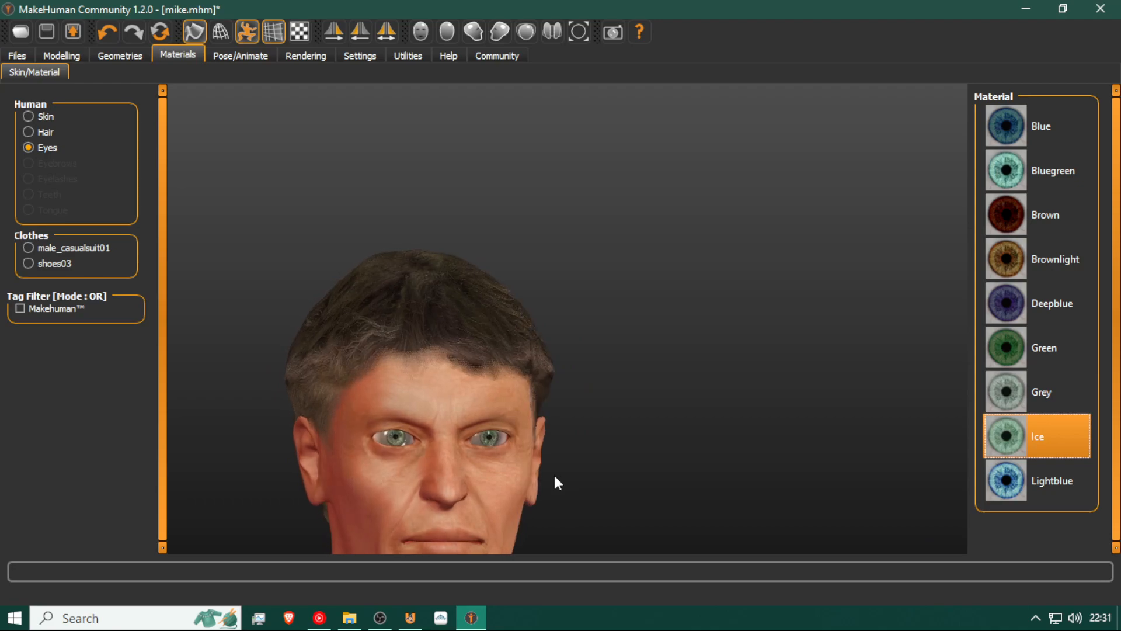
Save the character under the existing file name mike
{"action": "left_click", "coordinate": [22, 53]}
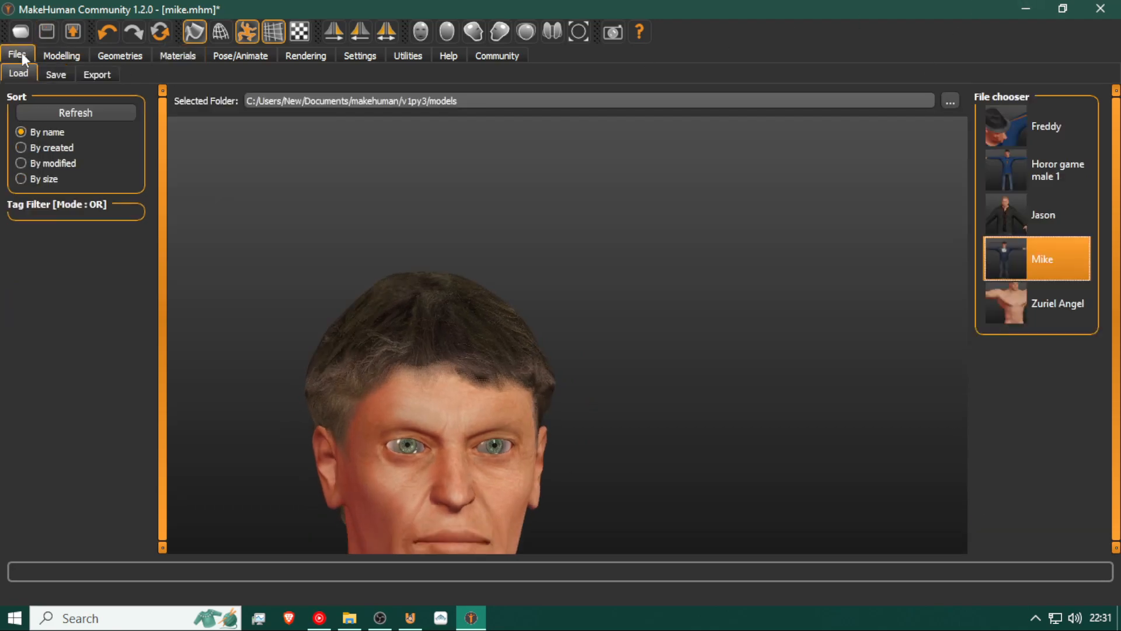
{"action": "left_click", "coordinate": [57, 73]}
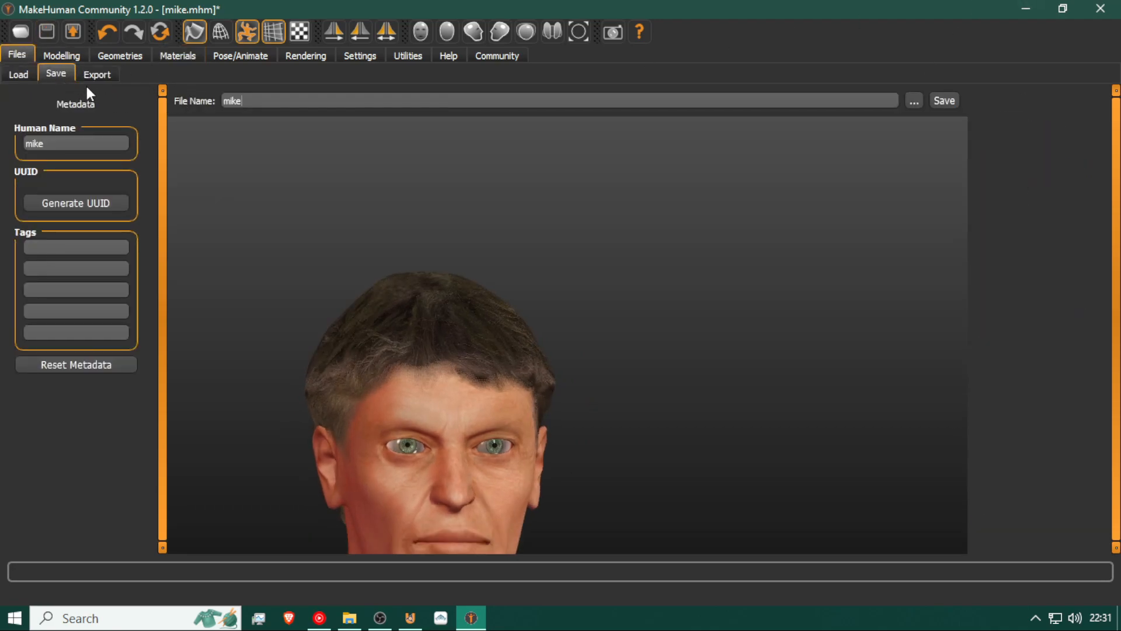
{"action": "left_click", "coordinate": [945, 101]}
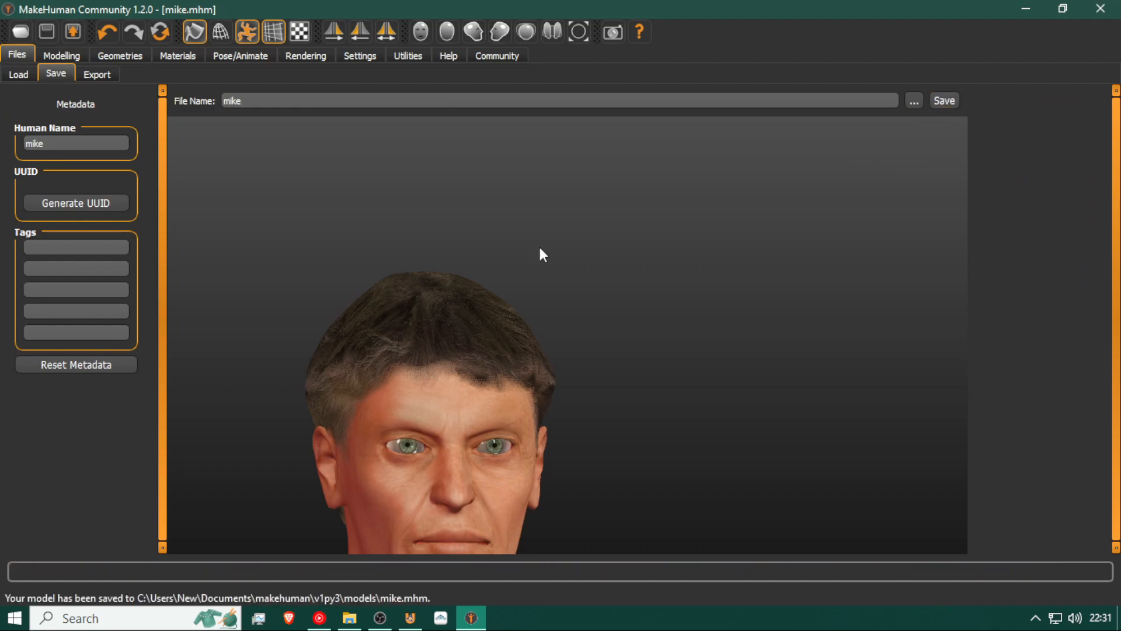
Close MakeHuman, switch back to UPBGE and import the character's COLLADA file Mike.dae
{"action": "left_click", "coordinate": [1114, 9]}
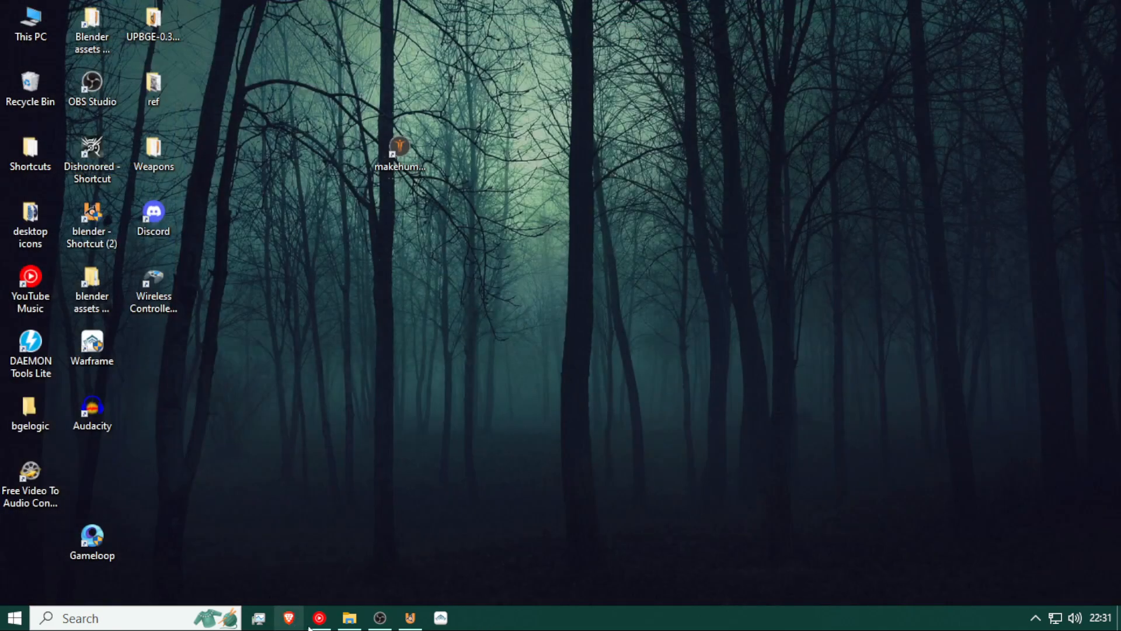
{"action": "left_click", "coordinate": [400, 623]}
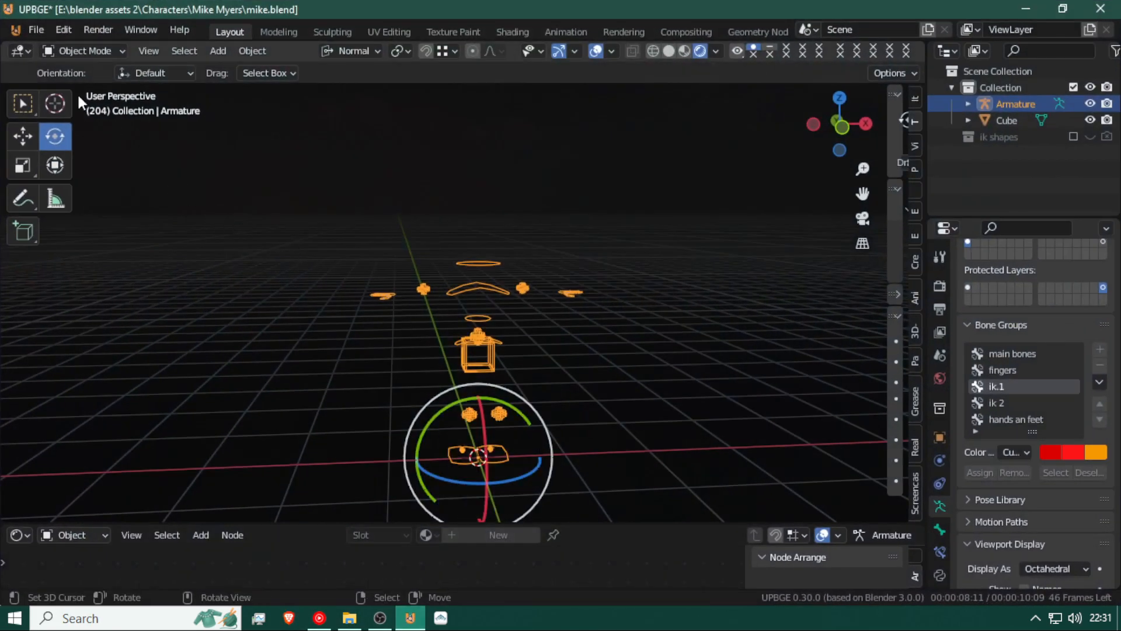
{"action": "left_click", "coordinate": [35, 29]}
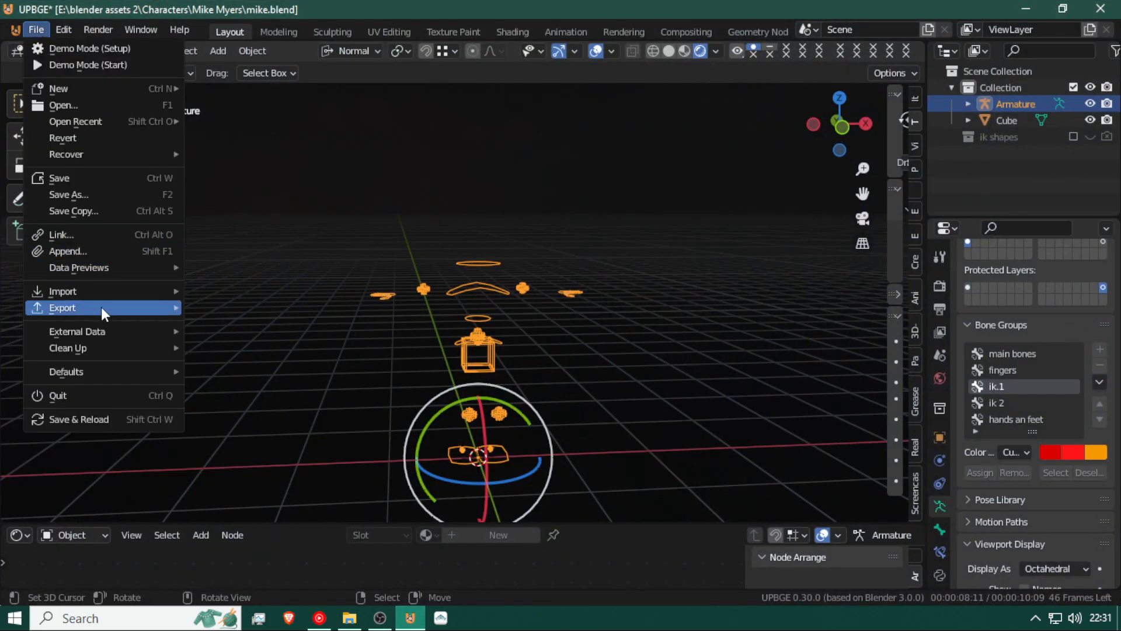
{"action": "mouse_move", "coordinate": [103, 296]}
{"action": "left_click", "coordinate": [263, 291]}
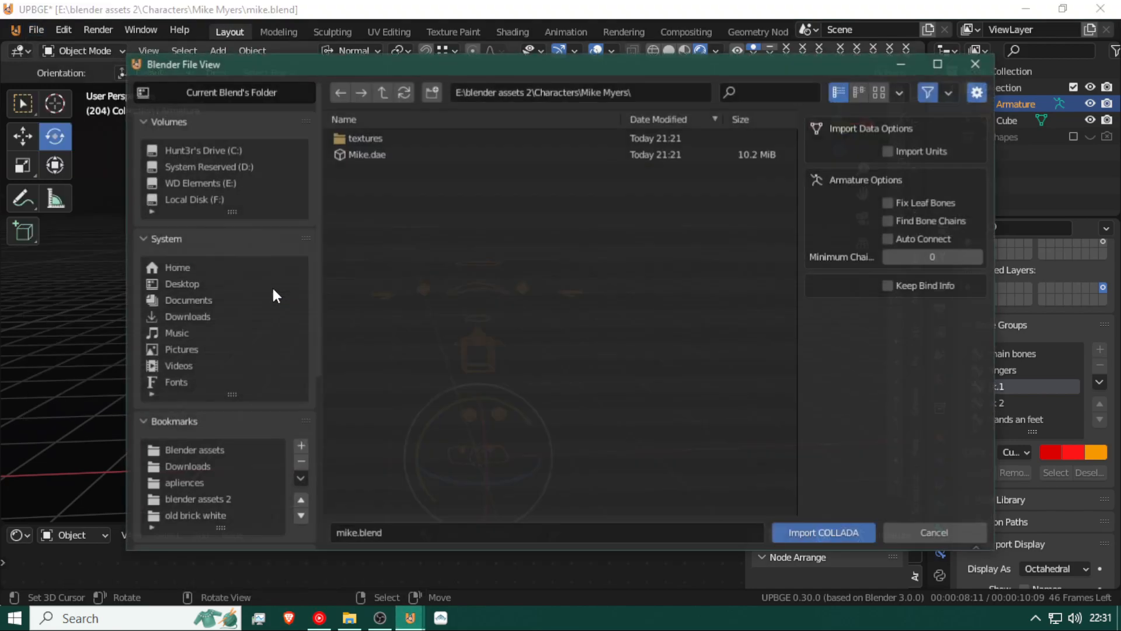
{"action": "left_click", "coordinate": [445, 153]}
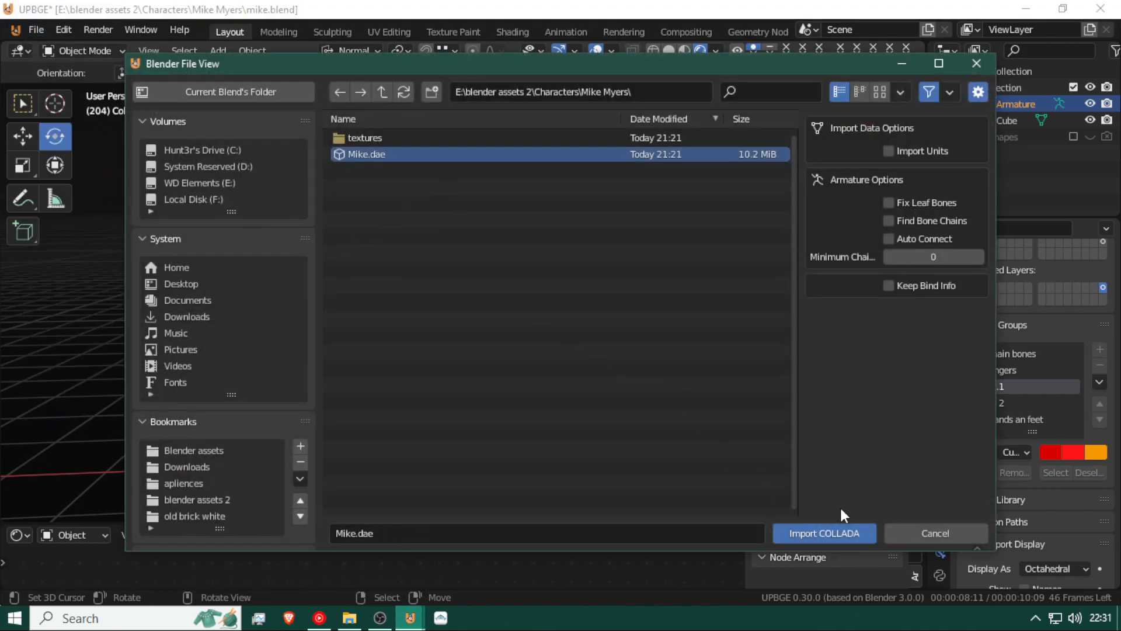
{"action": "left_click", "coordinate": [849, 528]}
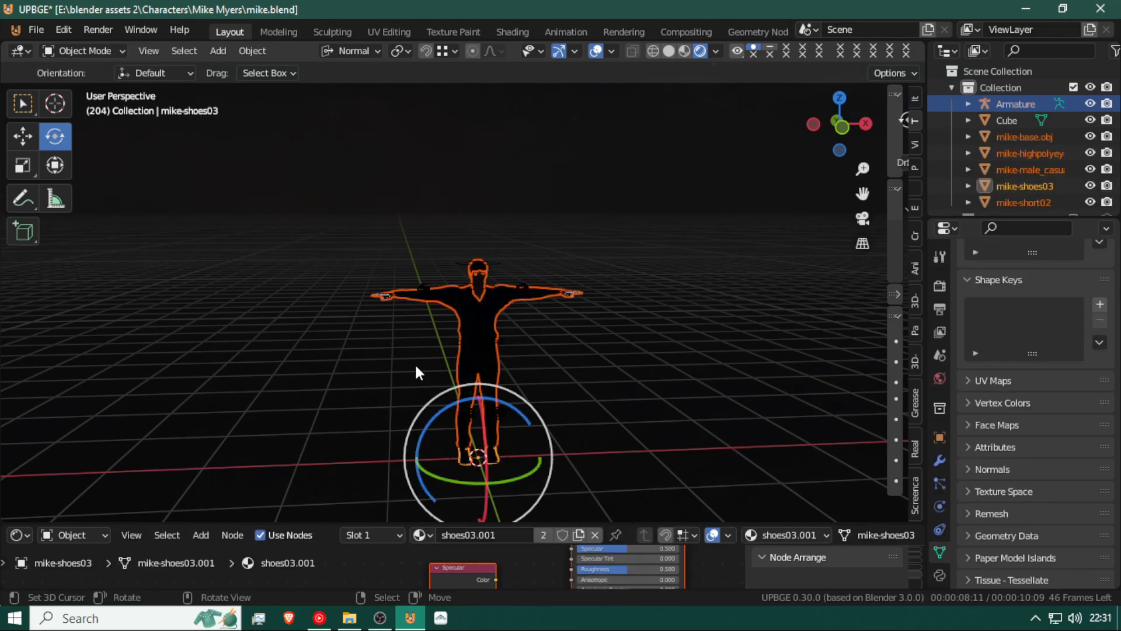
Switch the viewport to Material Preview shading and inspect the imported character's head, hair and shirt
{"action": "middle_click_drag", "start_coordinate": [415, 369], "coordinate": [467, 371]}
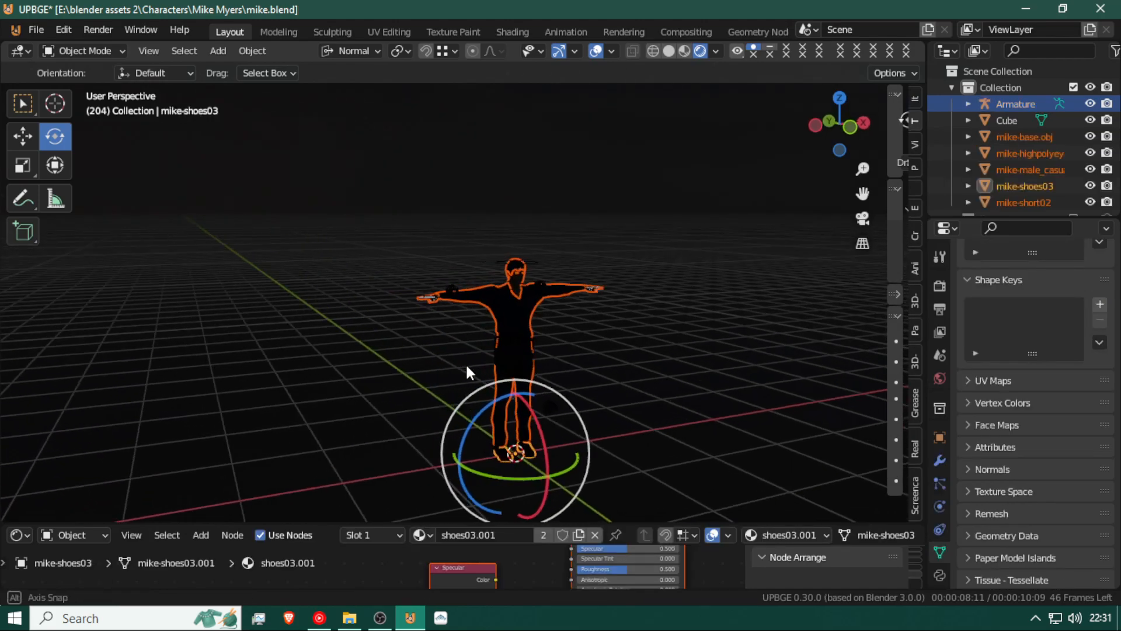
{"action": "left_click", "coordinate": [686, 51]}
{"action": "scroll", "coordinate": [441, 297], "scroll_direction": "up", "scroll_amount": 6}
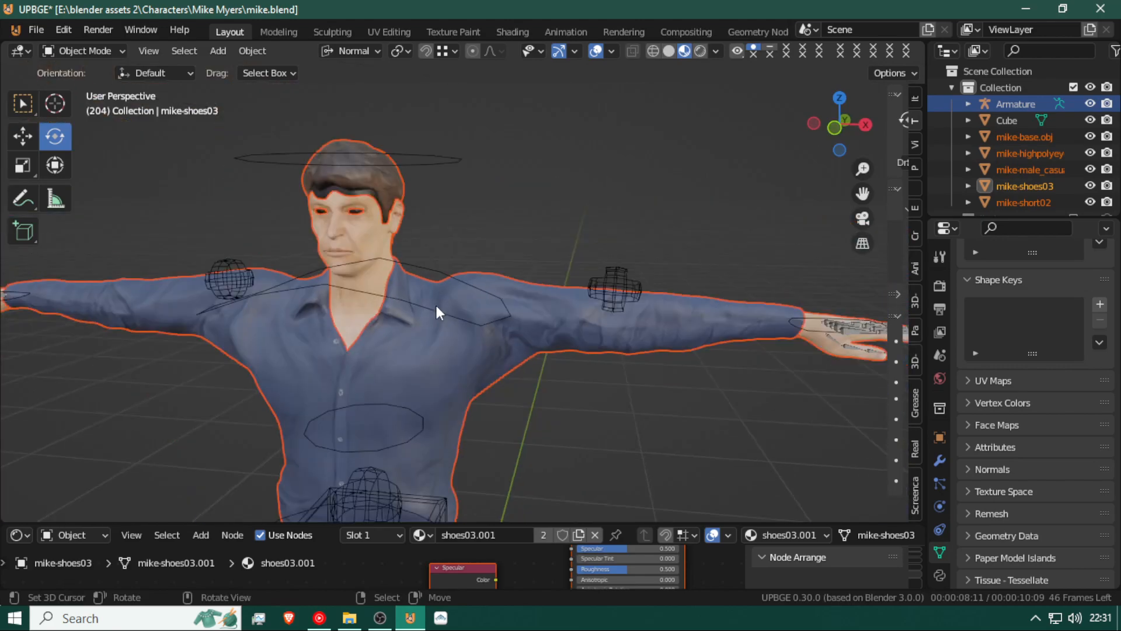
{"action": "middle_click_drag", "start_coordinate": [435, 303], "coordinate": [481, 313]}
{"action": "scroll", "coordinate": [503, 294], "scroll_direction": "up", "scroll_amount": 4}
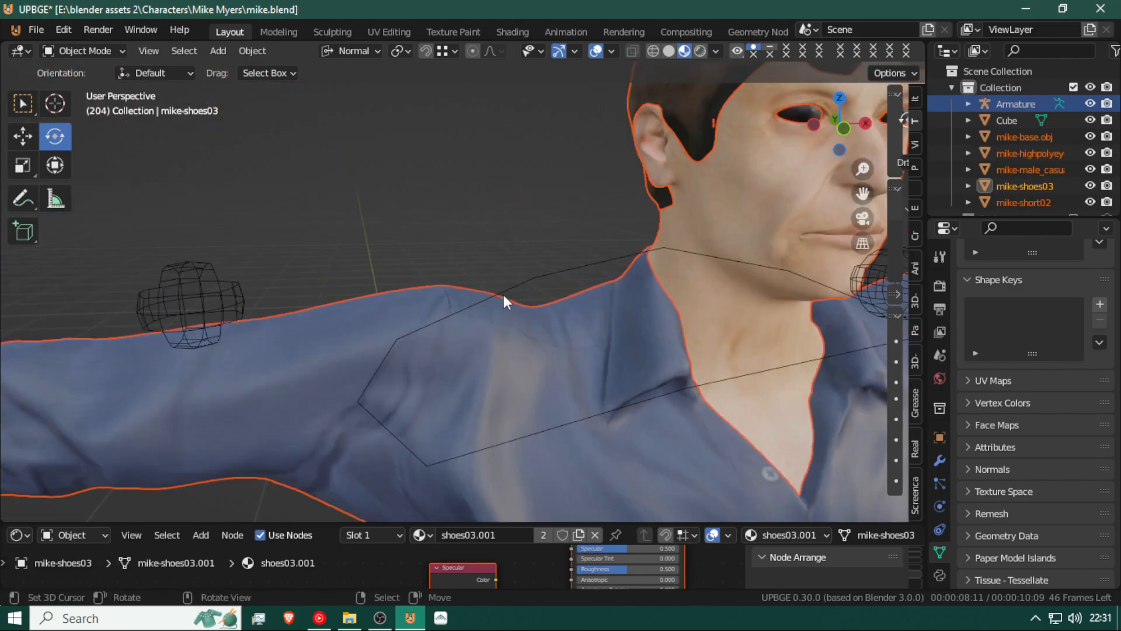
{"action": "scroll", "coordinate": [503, 294], "scroll_direction": "down", "scroll_amount": 3}
{"action": "middle_click_drag", "start_coordinate": [550, 263], "coordinate": [478, 289]}
{"action": "scroll", "coordinate": [477, 289], "scroll_direction": "up", "scroll_amount": 2}
{"action": "left_click", "coordinate": [543, 168]}
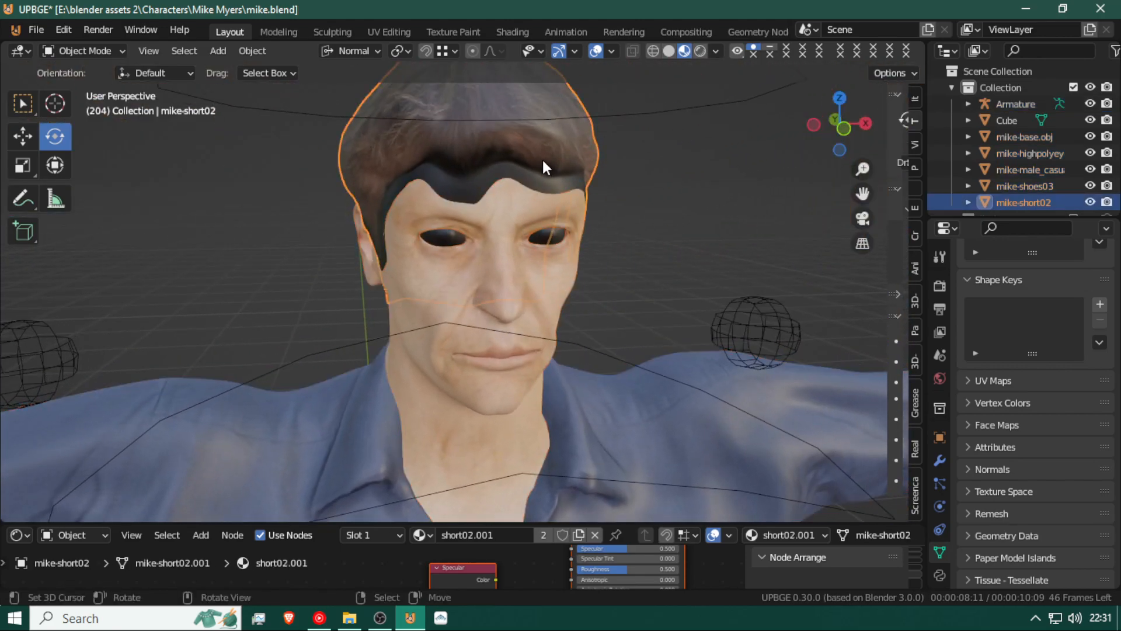
{"action": "scroll", "coordinate": [1045, 555], "scroll_direction": "down", "scroll_amount": 1}
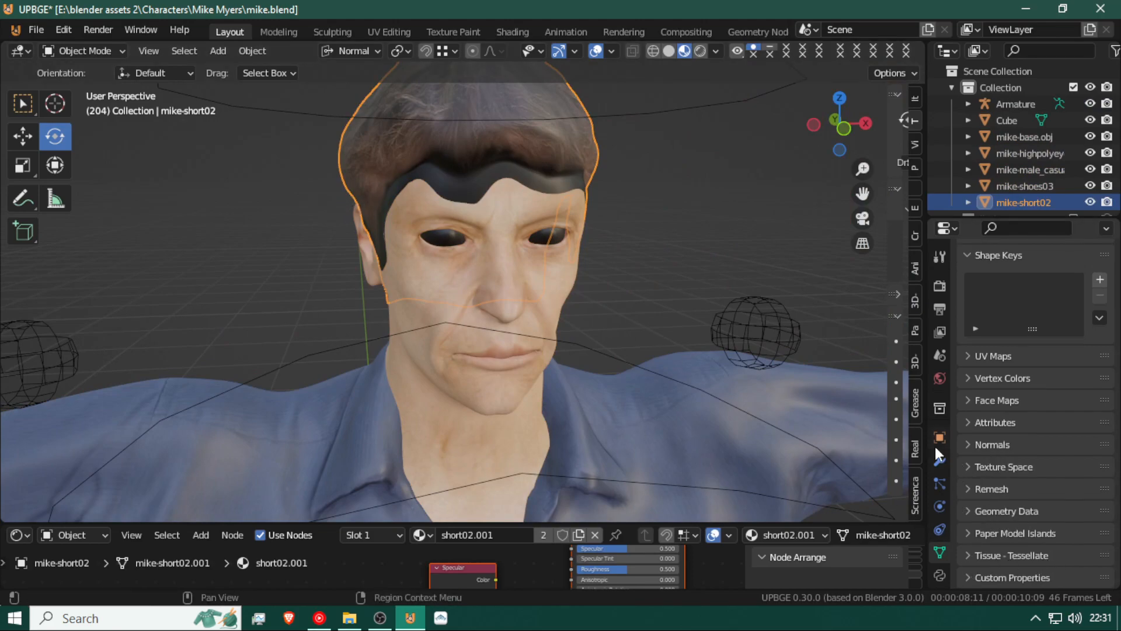
{"action": "scroll", "coordinate": [937, 435], "scroll_direction": "down", "scroll_amount": 3}
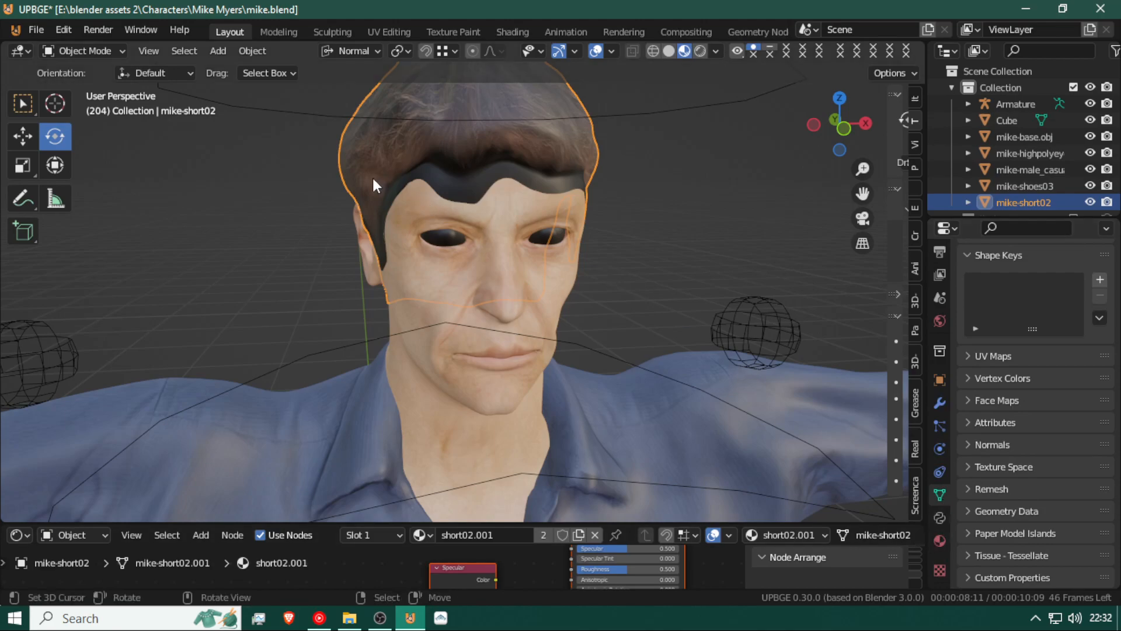
Separate the linked head geometry of mike-base.obj into its own object and return to Object Mode
{"action": "left_click", "coordinate": [414, 278]}
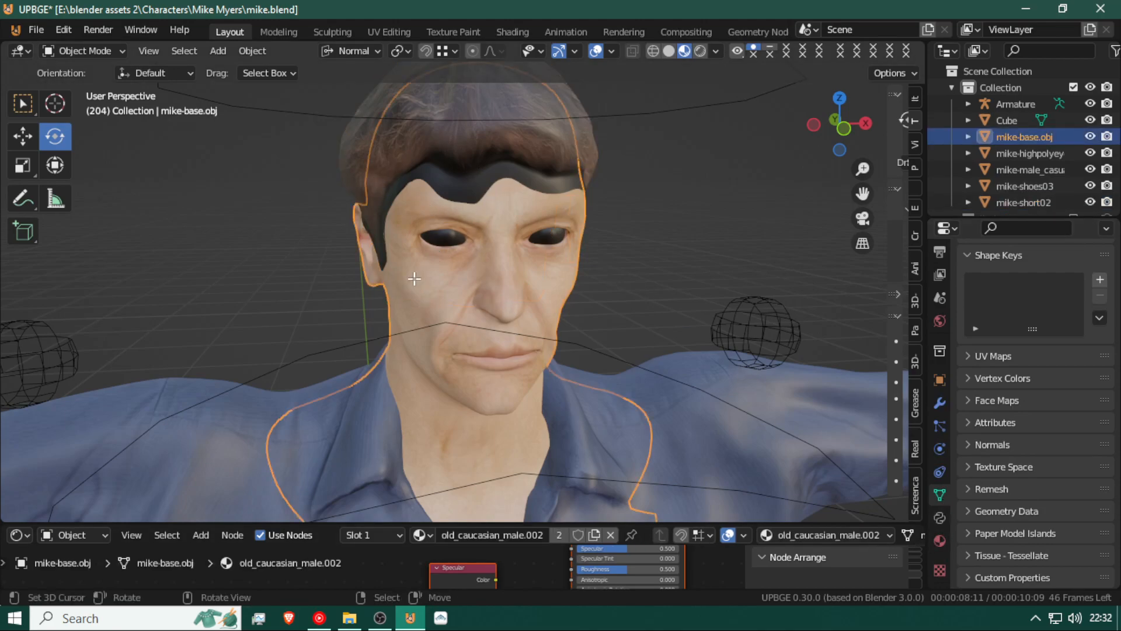
{"action": "key", "text": "Tab"}
{"action": "left_click", "coordinate": [425, 278]}
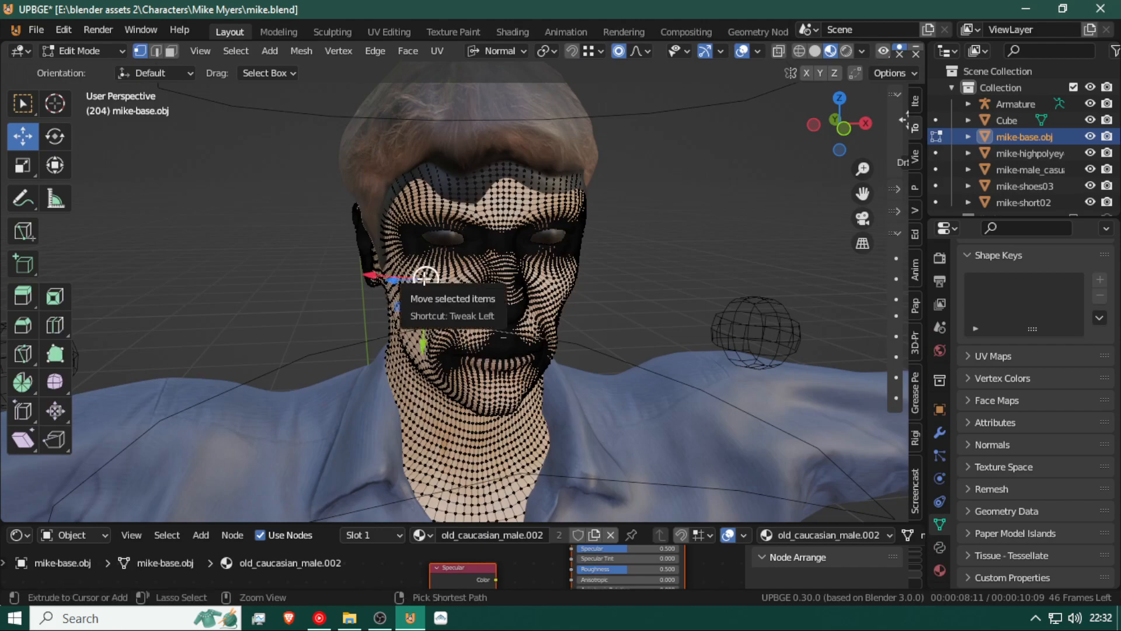
{"action": "key", "text": "ctrl+l"}
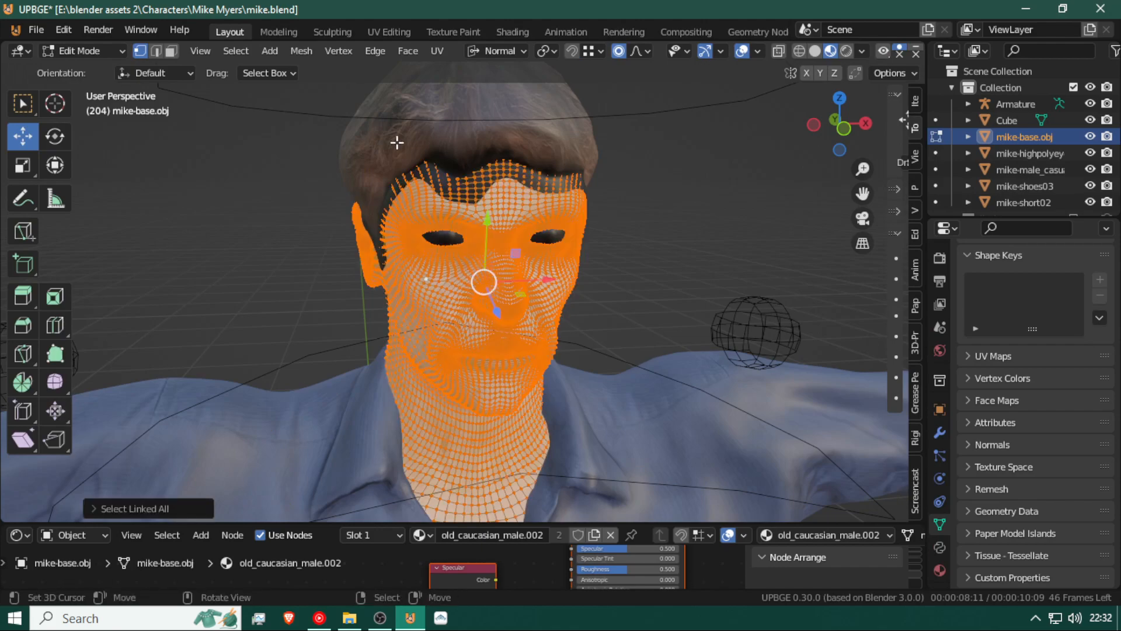
{"action": "key", "text": "p"}
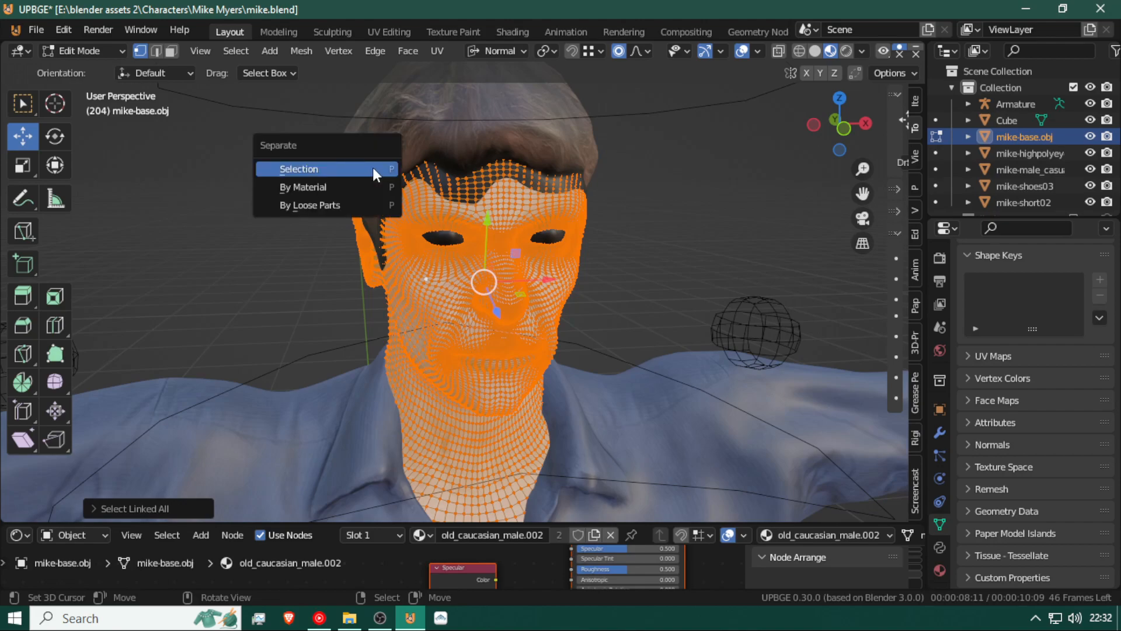
{"action": "left_click", "coordinate": [372, 167]}
{"action": "key", "text": "Tab"}
{"action": "scroll", "coordinate": [422, 224], "scroll_direction": "down", "scroll_amount": 7}
{"action": "key", "text": "g"}
{"action": "right_click", "coordinate": [467, 275]}
{"action": "left_click", "coordinate": [457, 289]}
{"action": "key", "text": "g"}
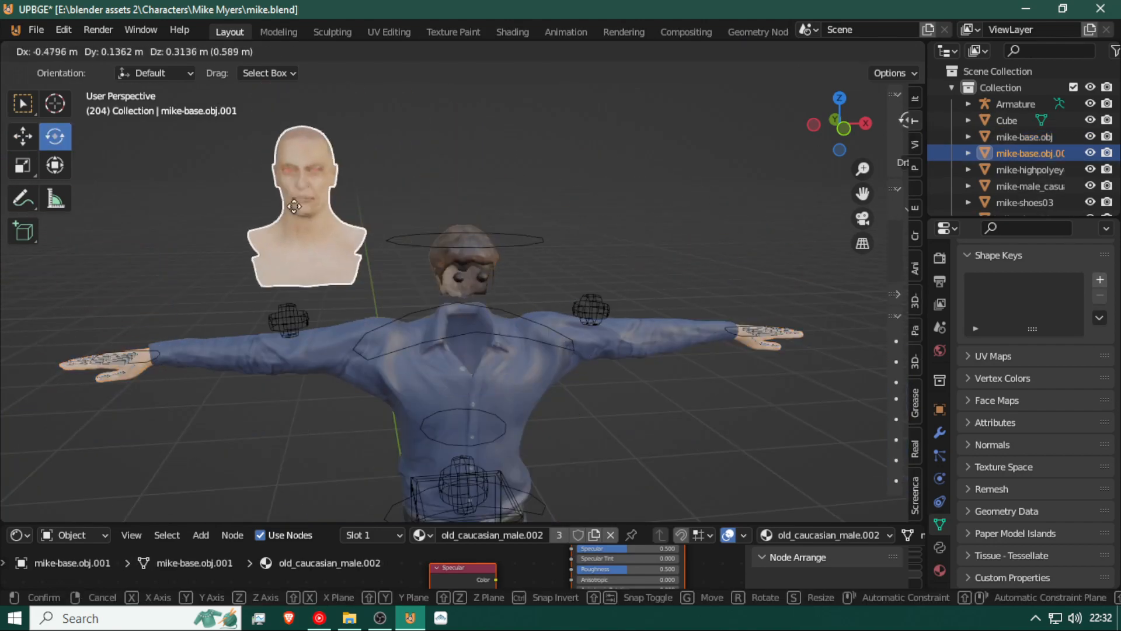
{"action": "right_click", "coordinate": [362, 265]}
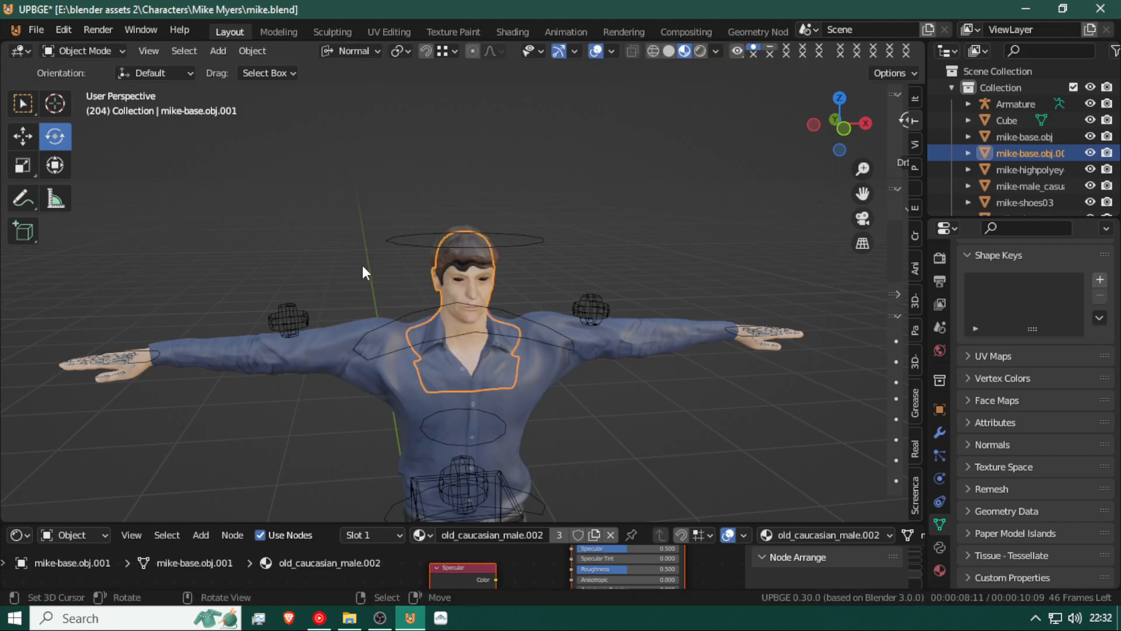
Add the short02 hair to the selected head and scale both along global Z to about 0.99
{"action": "left_click", "coordinate": [449, 260]}
{"action": "scroll", "coordinate": [457, 288], "scroll_direction": "up", "scroll_amount": 5}
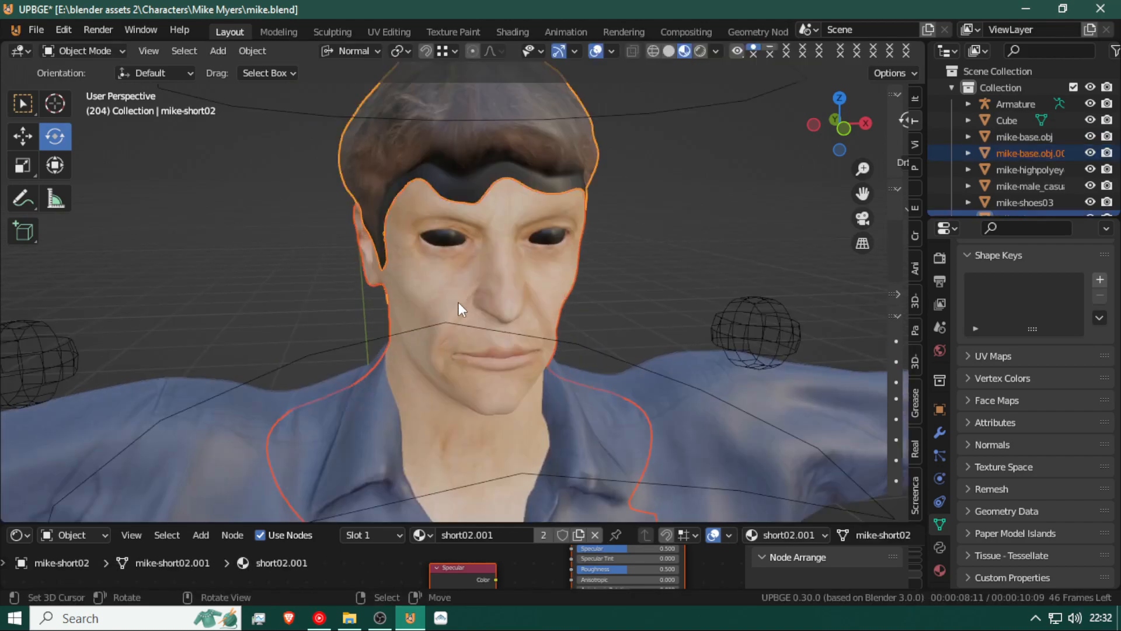
{"action": "key", "text": "s"}
{"action": "key", "text": "z"}
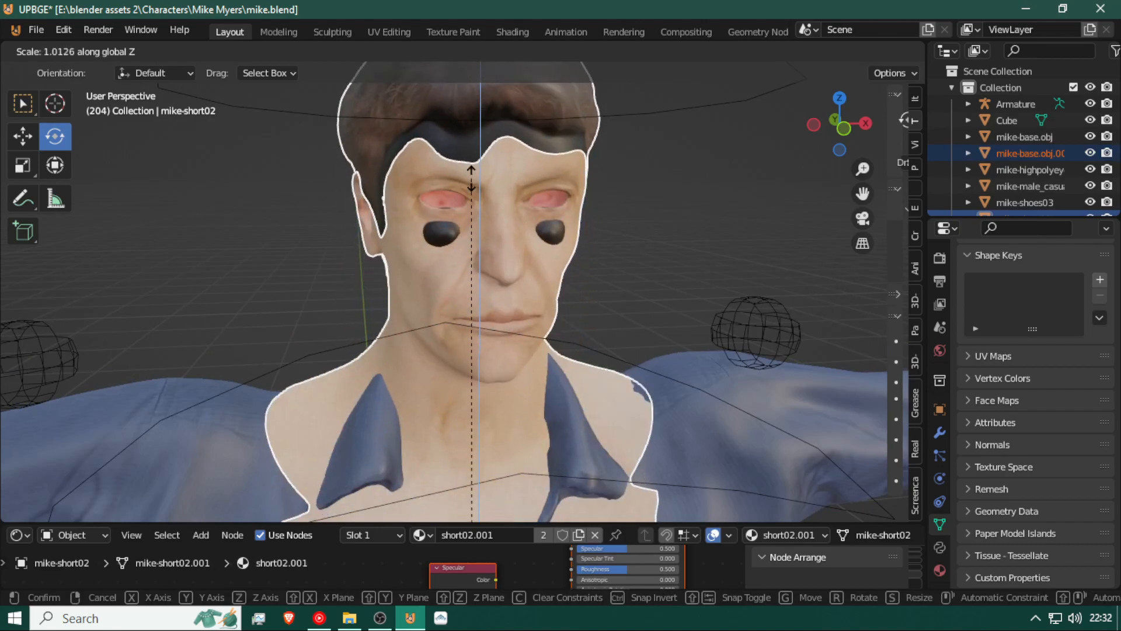
{"action": "right_click", "coordinate": [472, 175]}
{"action": "key", "text": "s"}
{"action": "key", "text": "z"}
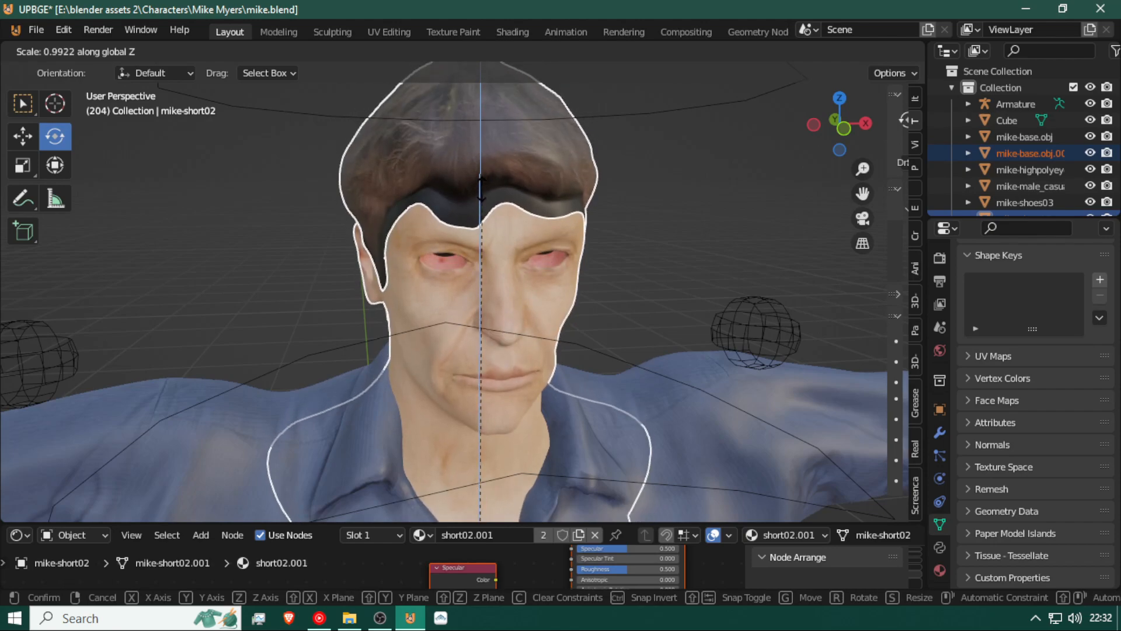
{"action": "left_click", "coordinate": [482, 234]}
Select the high-poly eyes and move them down along global Z towards the eye sockets
{"action": "left_click", "coordinate": [450, 255]}
{"action": "left_click", "coordinate": [451, 254]}
{"action": "left_click", "coordinate": [449, 250]}
{"action": "left_click", "coordinate": [454, 254]}
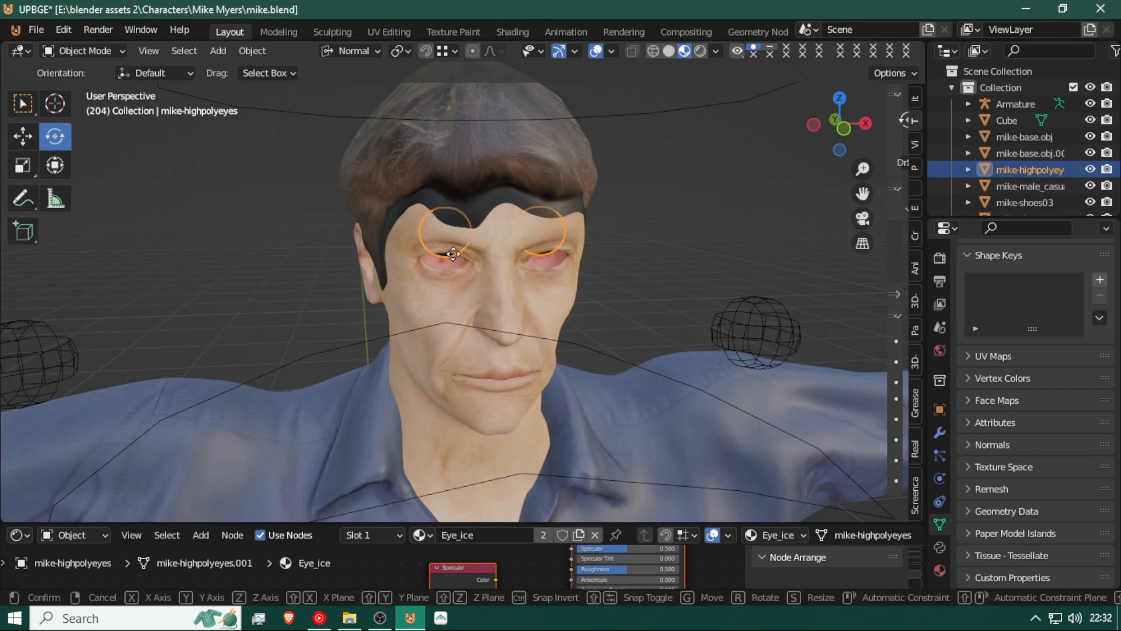
{"action": "key", "text": "g"}
{"action": "key", "text": "z"}
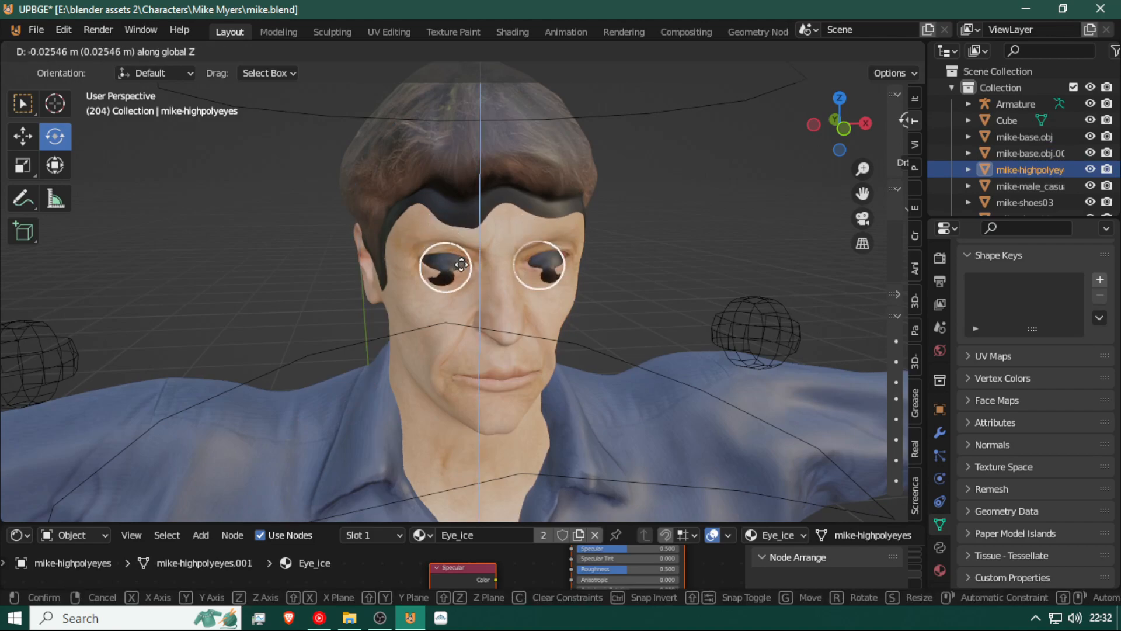
{"action": "left_click", "coordinate": [465, 249]}
Fine-tune the vertical position of the eyes along global Z so they sit within the eyelids
{"action": "key", "text": "shift+grave"}
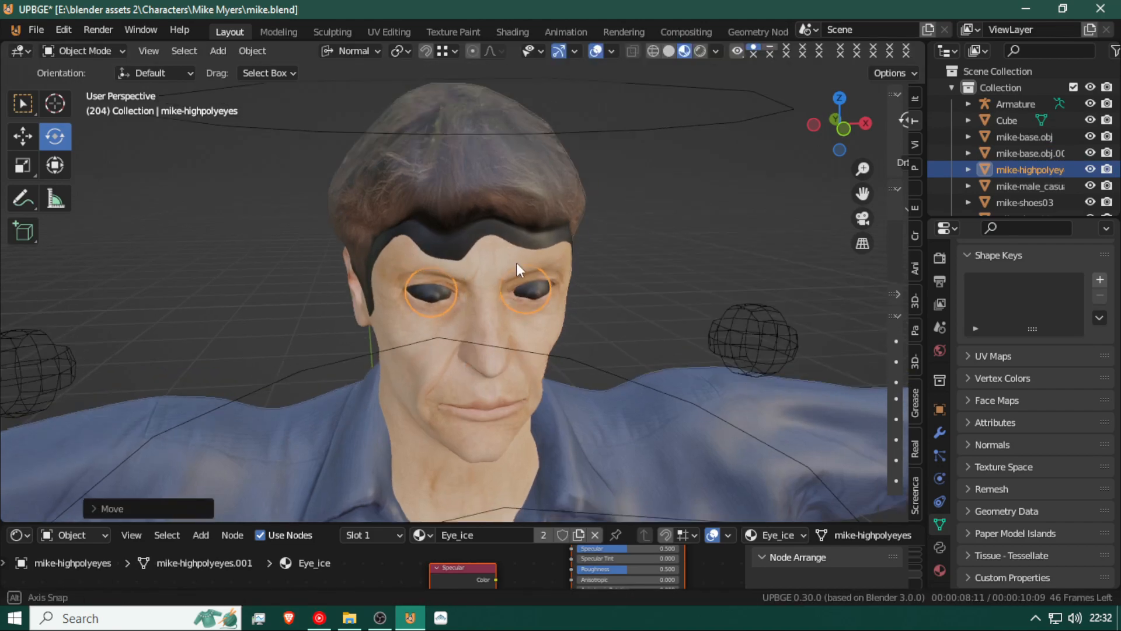
{"action": "key", "text": "w"}
{"action": "left_click", "coordinate": [466, 289]}
{"action": "key", "text": "g"}
{"action": "key", "text": "z"}
{"action": "key", "text": "z"}
{"action": "key", "text": "z"}
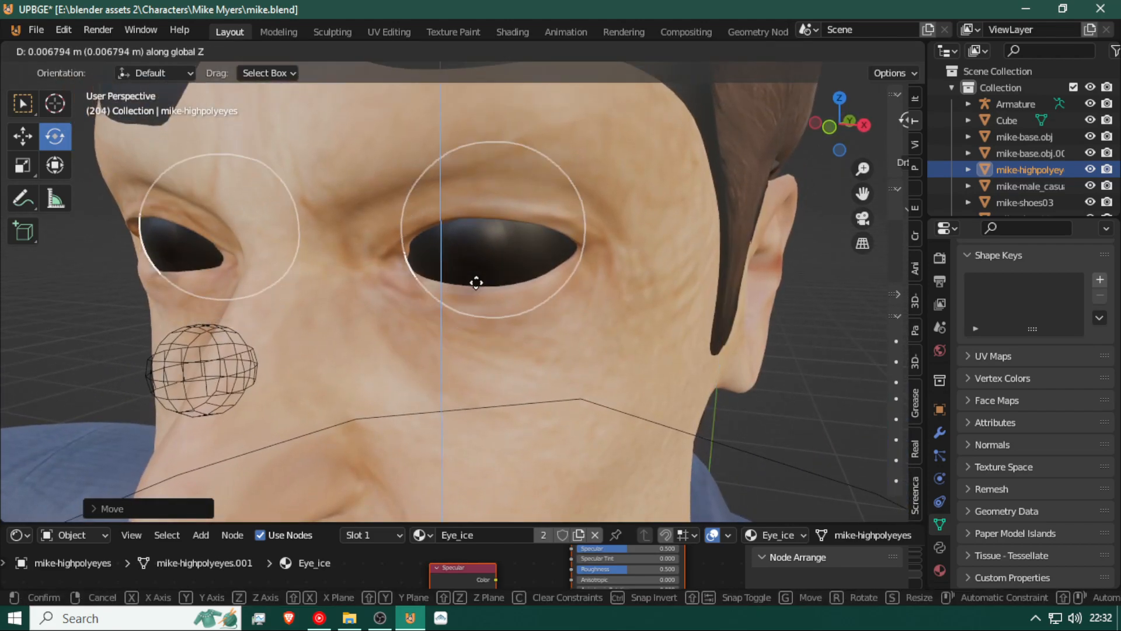
{"action": "left_click", "coordinate": [492, 311]}
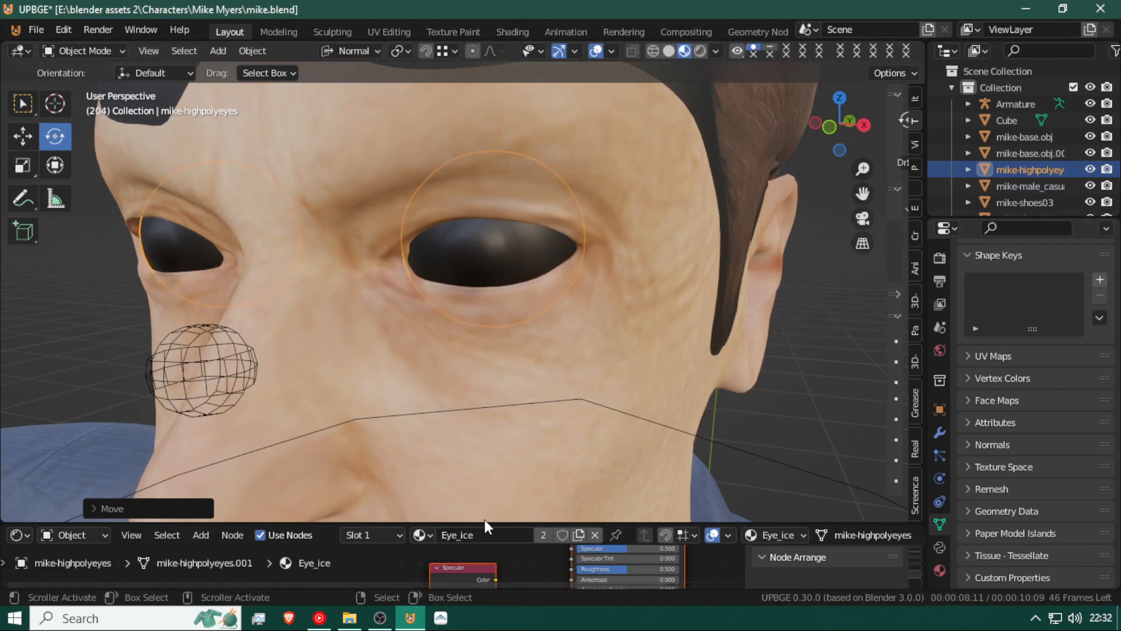
Set the Eye_ice material's blend mode to Alpha Clip and link its image texture's Alpha output to the Principled BSDF Alpha input
{"action": "left_click_drag", "start_coordinate": [485, 524], "coordinate": [486, 367]}
{"action": "scroll", "coordinate": [1004, 553], "scroll_direction": "up", "scroll_amount": 5}
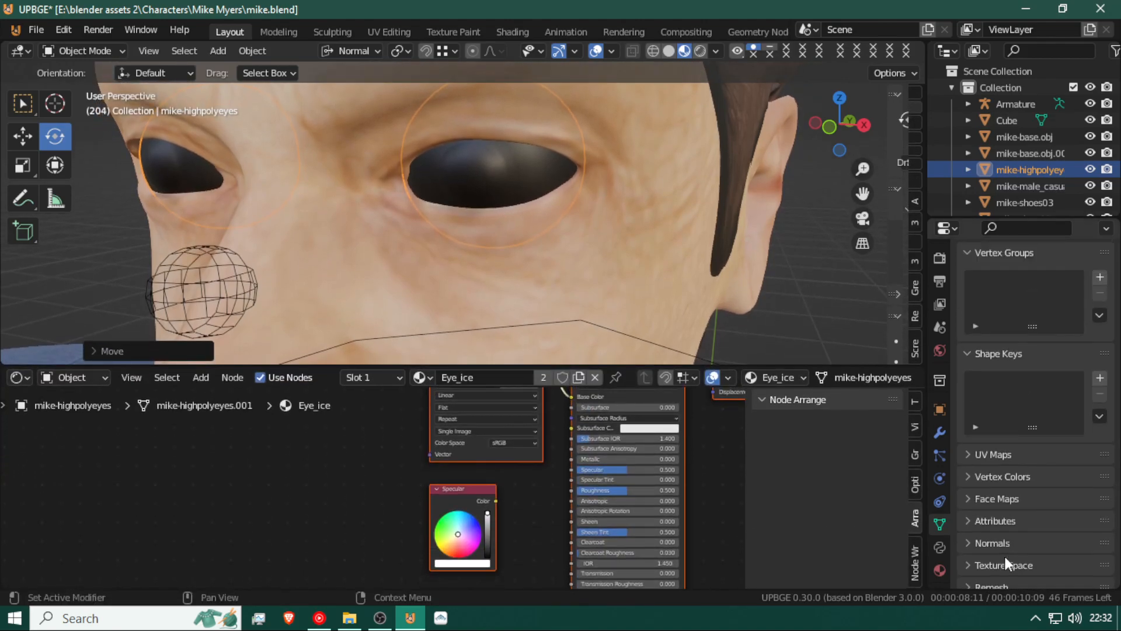
{"action": "scroll", "coordinate": [1004, 556], "scroll_direction": "down", "scroll_amount": 5}
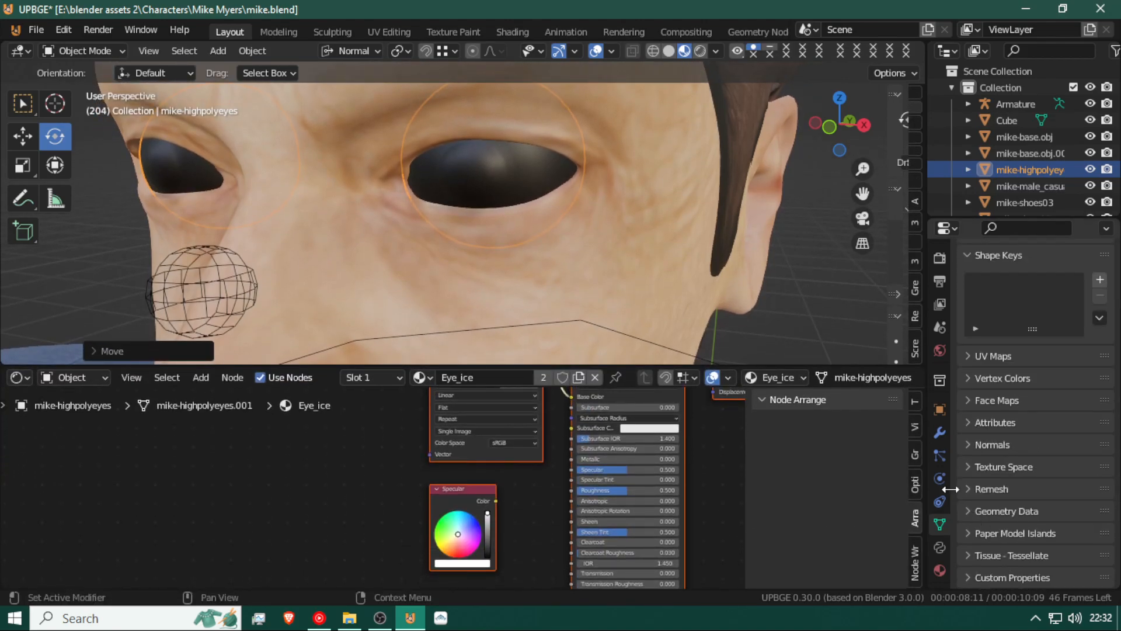
{"action": "left_click", "coordinate": [939, 570]}
{"action": "scroll", "coordinate": [1036, 489], "scroll_direction": "down", "scroll_amount": 15}
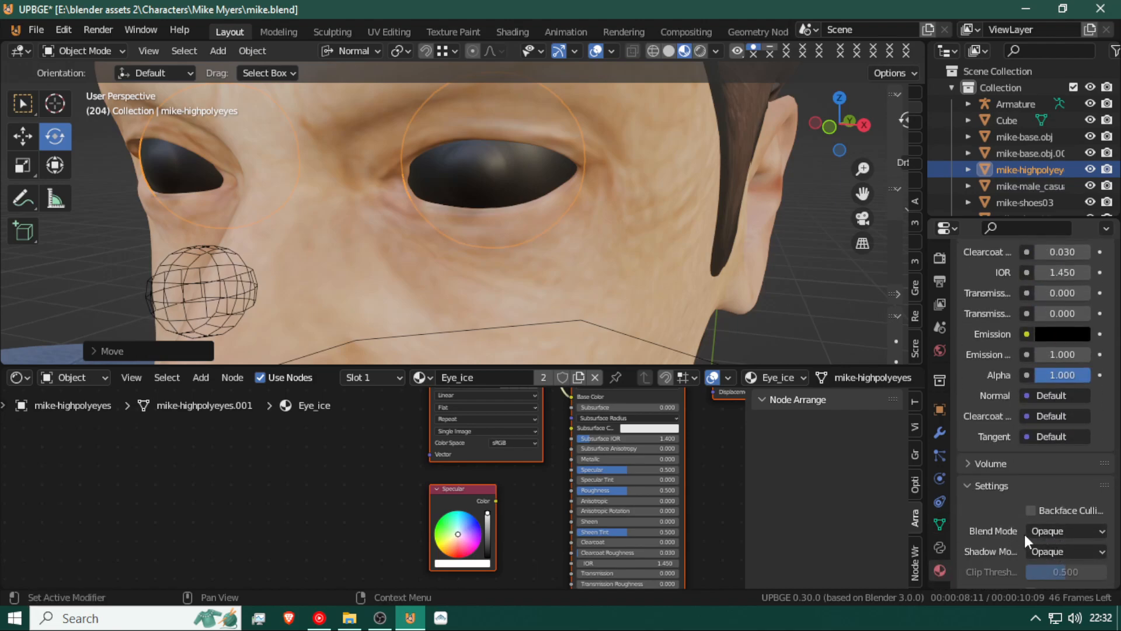
{"action": "left_click", "coordinate": [1035, 532]}
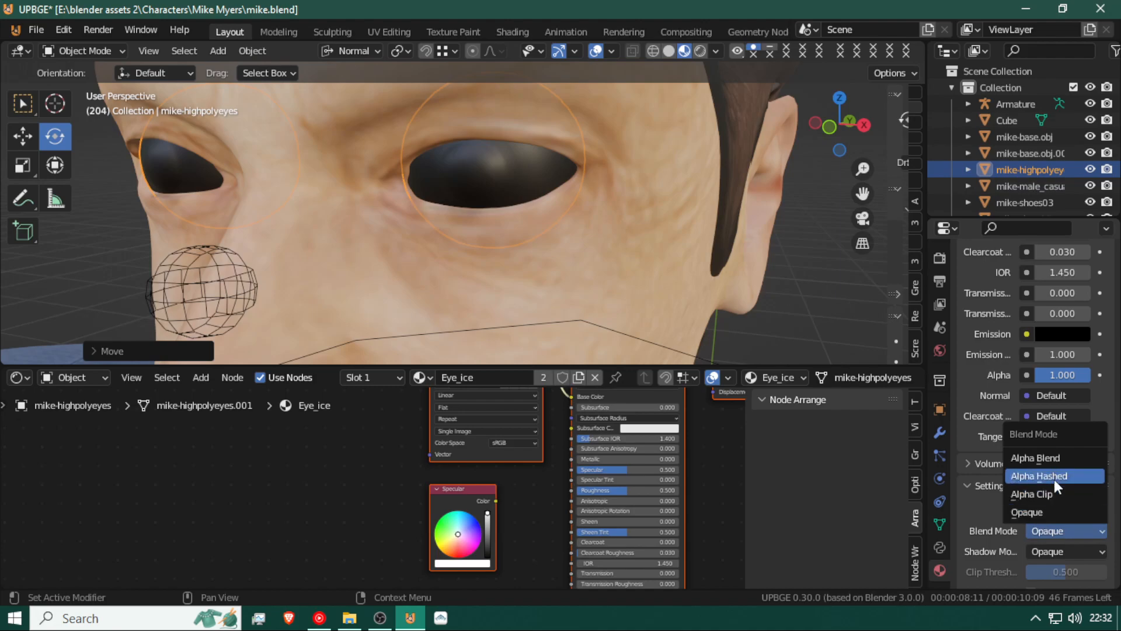
{"action": "left_click", "coordinate": [1051, 495]}
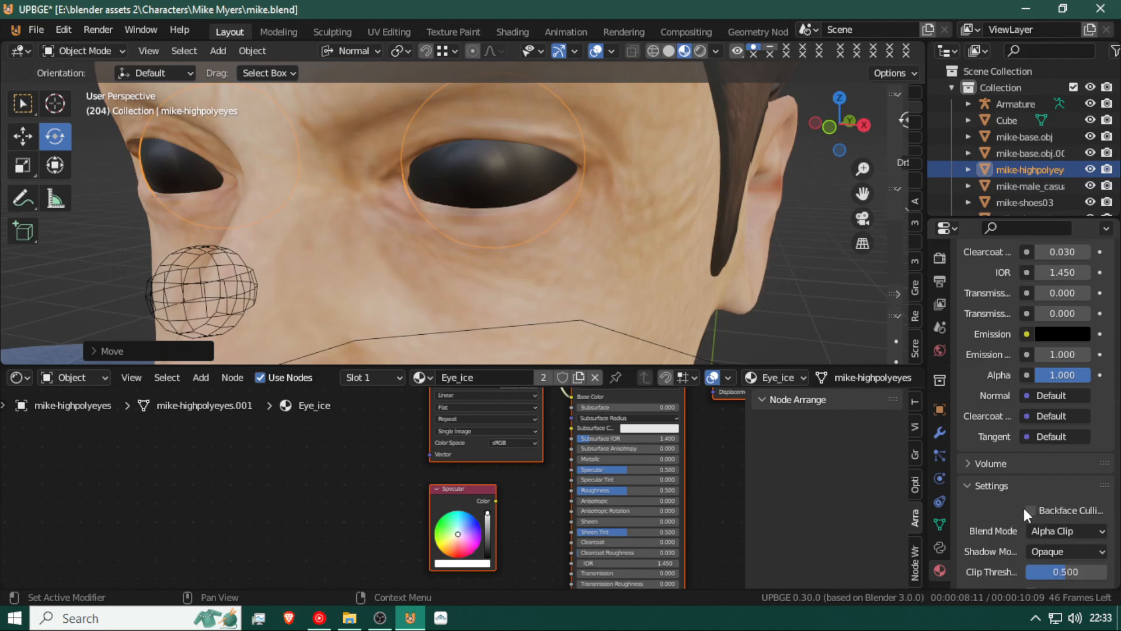
{"action": "scroll", "coordinate": [503, 454], "scroll_direction": "down", "scroll_amount": 1}
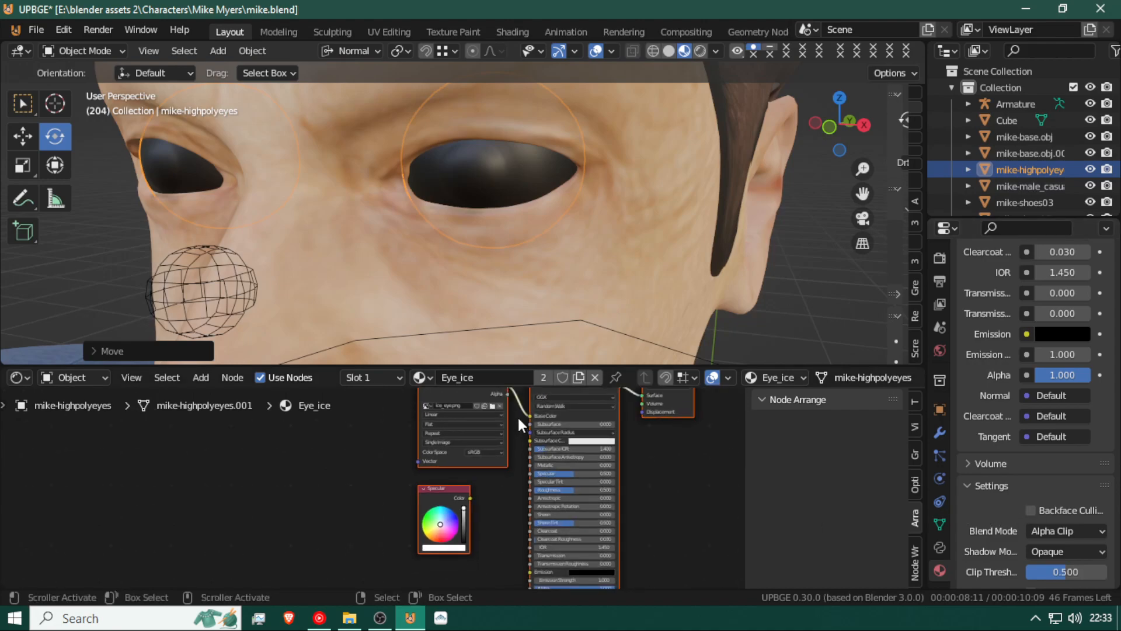
{"action": "left_click_drag", "start_coordinate": [506, 393], "coordinate": [527, 493]}
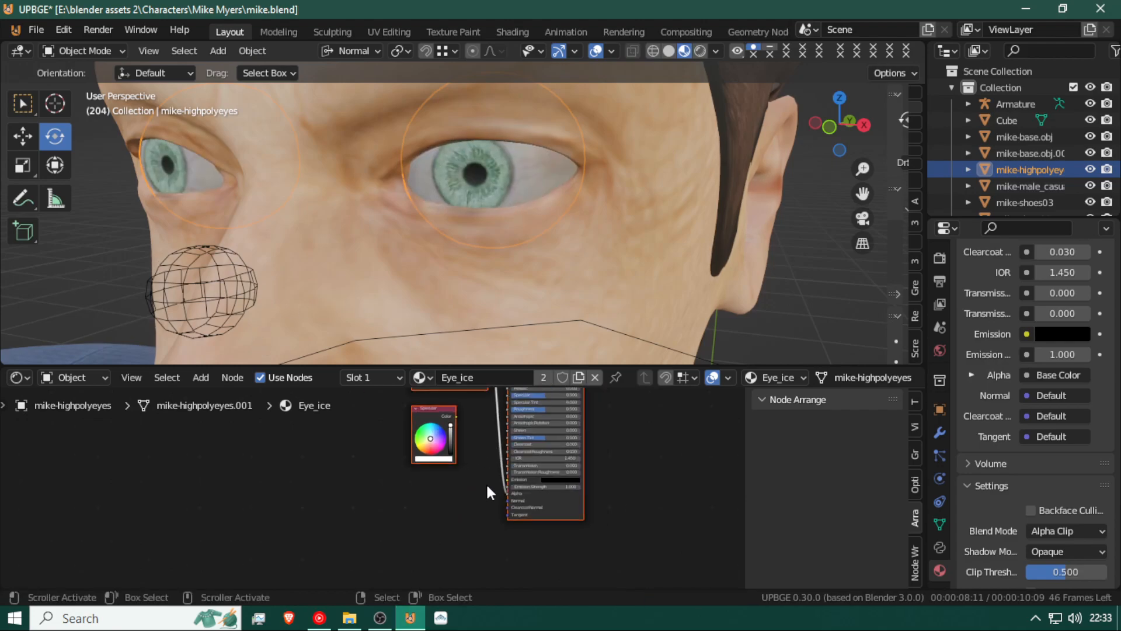
Give the short02.001 hair material the Alpha Clip blend mode and link its texture's Alpha output to the shader's Alpha input
{"action": "scroll", "coordinate": [488, 485], "scroll_direction": "down", "scroll_amount": 3}
{"action": "middle_click_drag", "start_coordinate": [443, 227], "coordinate": [461, 222]}
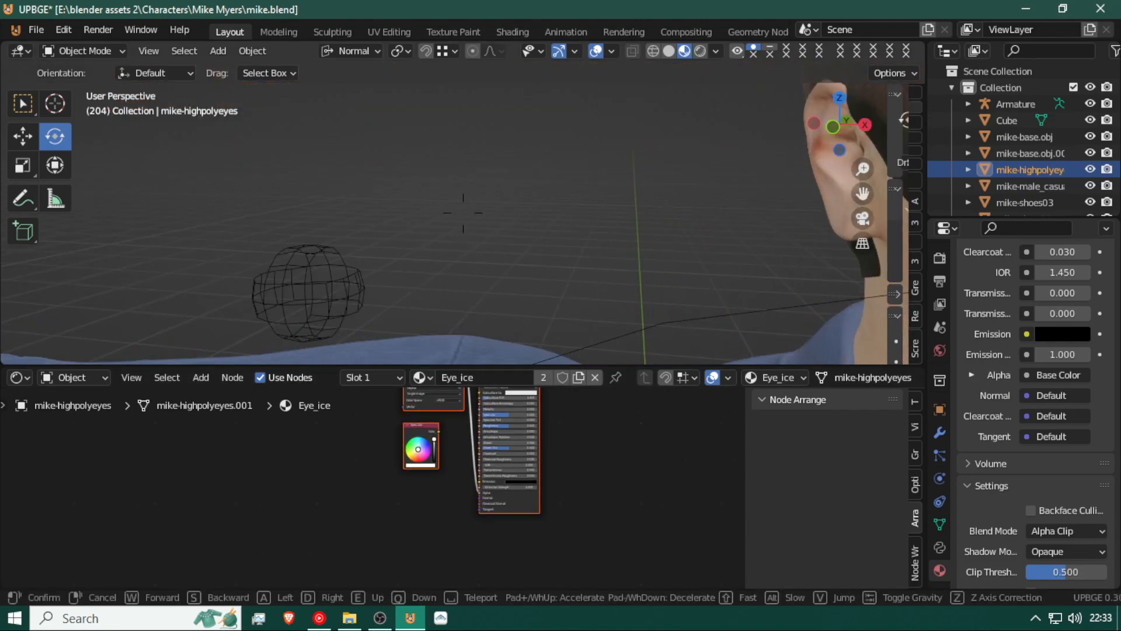
{"action": "scroll", "coordinate": [462, 226], "scroll_direction": "up", "scroll_amount": 4}
{"action": "left_click", "coordinate": [477, 95]}
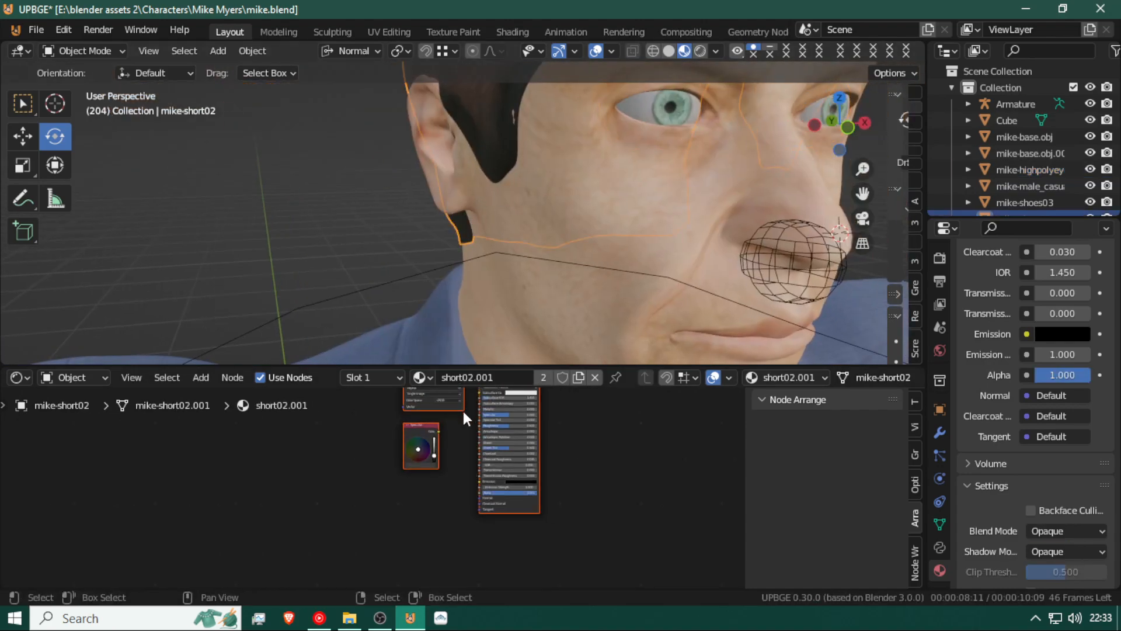
{"action": "middle_click_drag", "start_coordinate": [461, 408], "coordinate": [465, 527]}
{"action": "left_click", "coordinate": [1063, 530]}
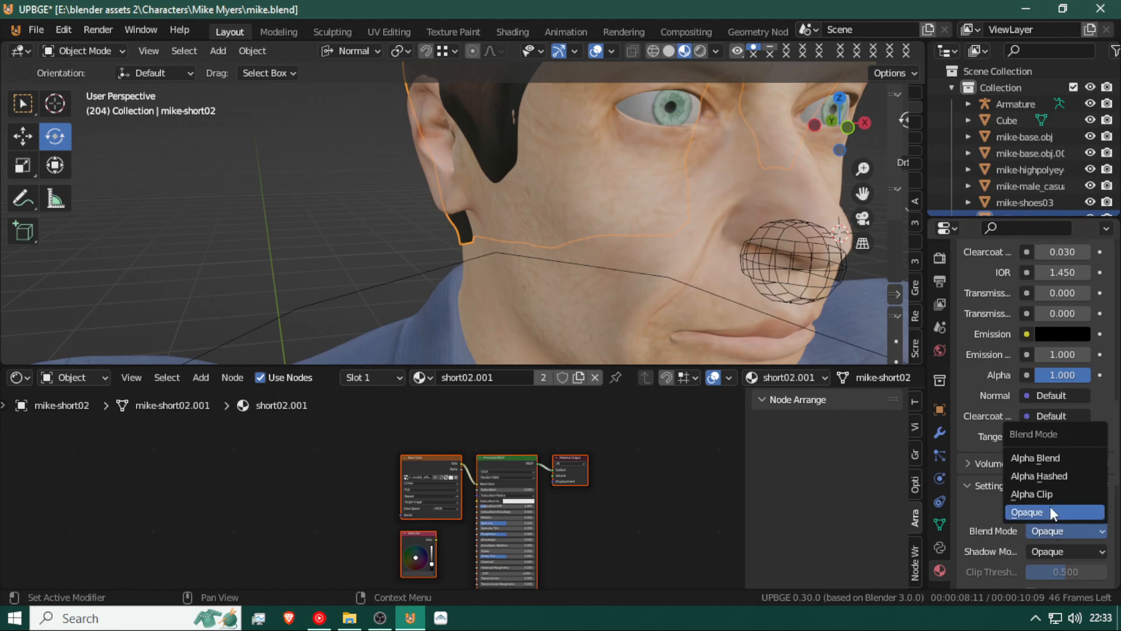
{"action": "left_click", "coordinate": [1061, 494]}
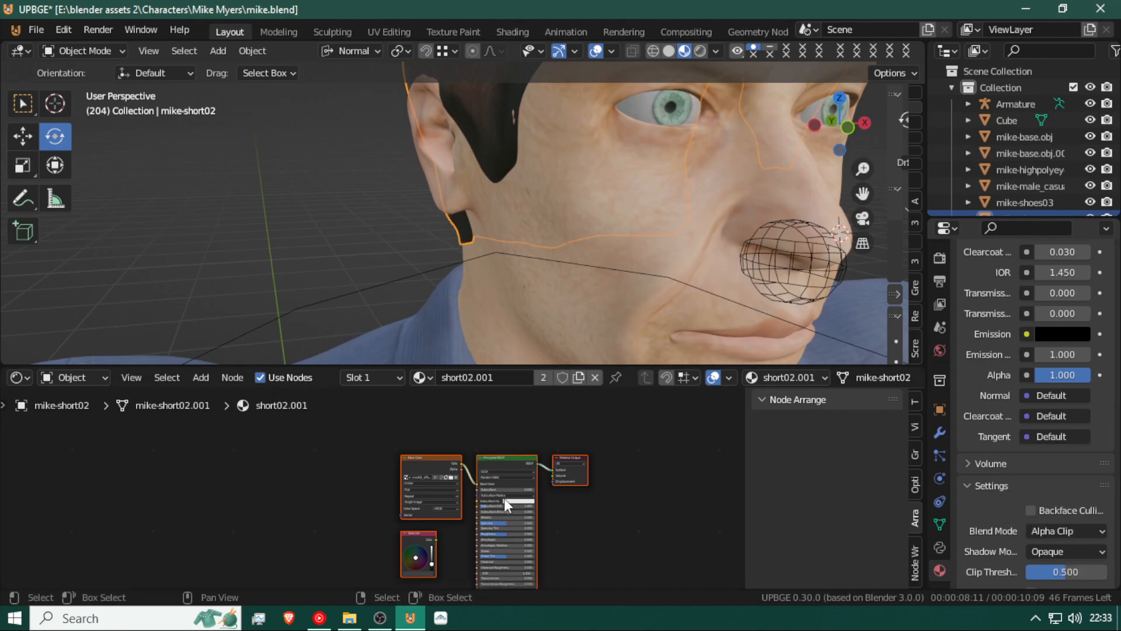
{"action": "left_click", "coordinate": [468, 489]}
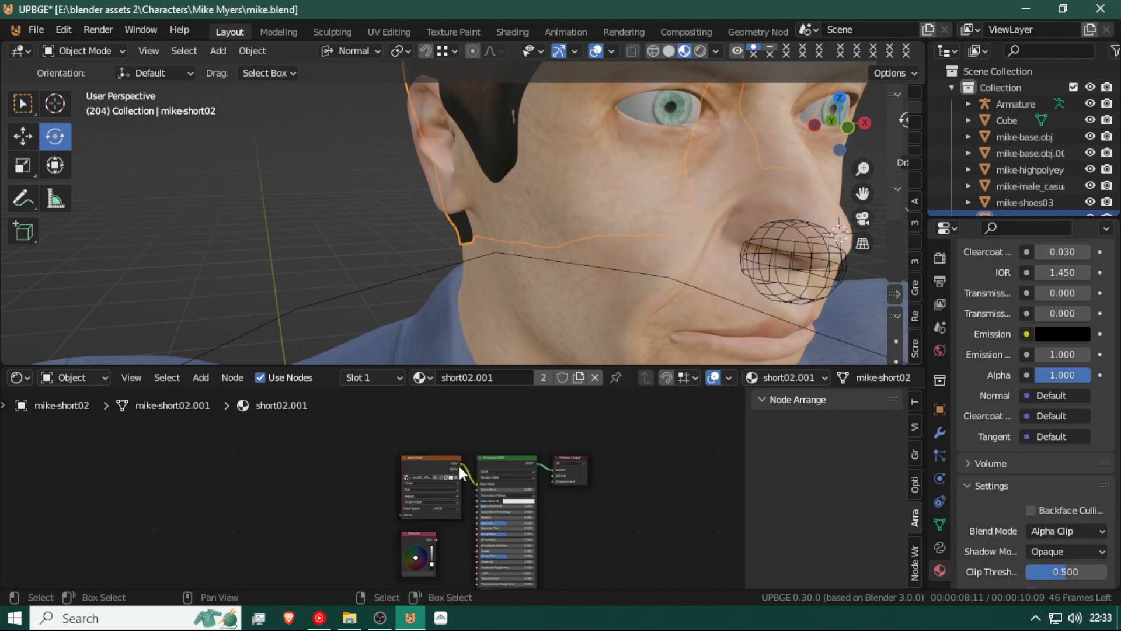
{"action": "left_click_drag", "start_coordinate": [459, 468], "coordinate": [476, 537]}
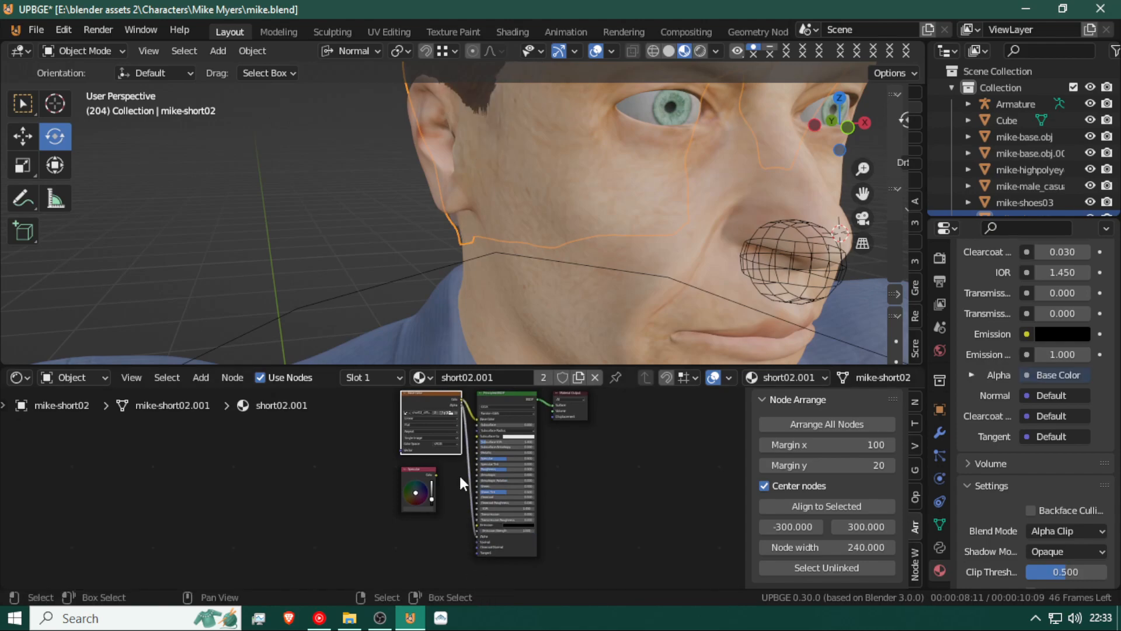
Inspect the hair around the ear, the side and the back of the head
{"action": "middle_click_drag", "start_coordinate": [552, 198], "coordinate": [502, 173], "text": "shift"}
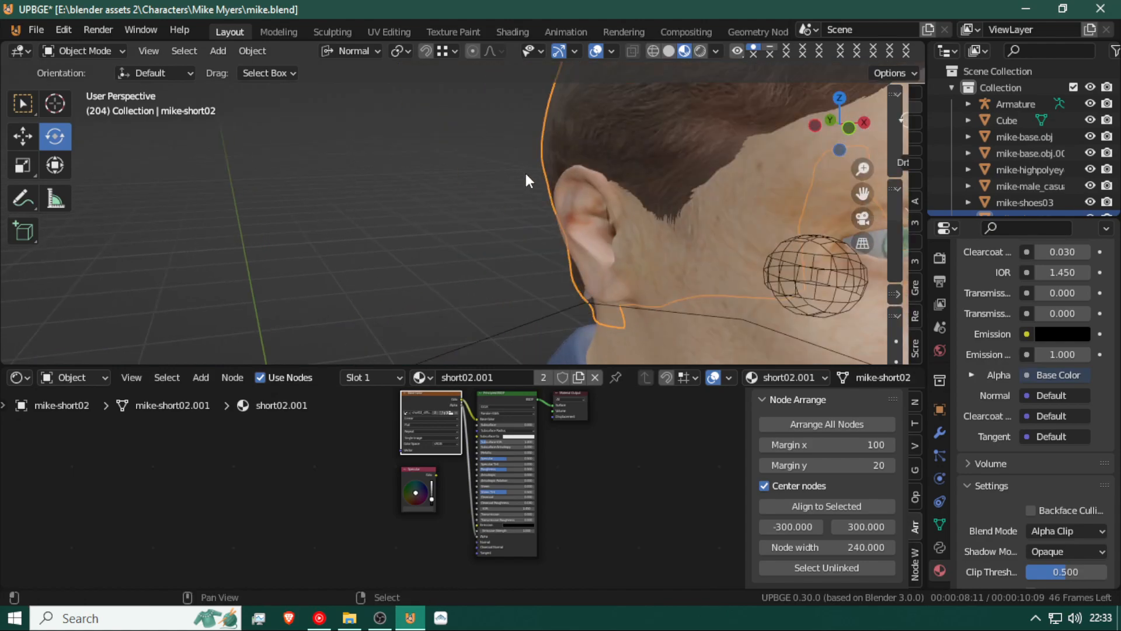
{"action": "key", "text": "shift+grave"}
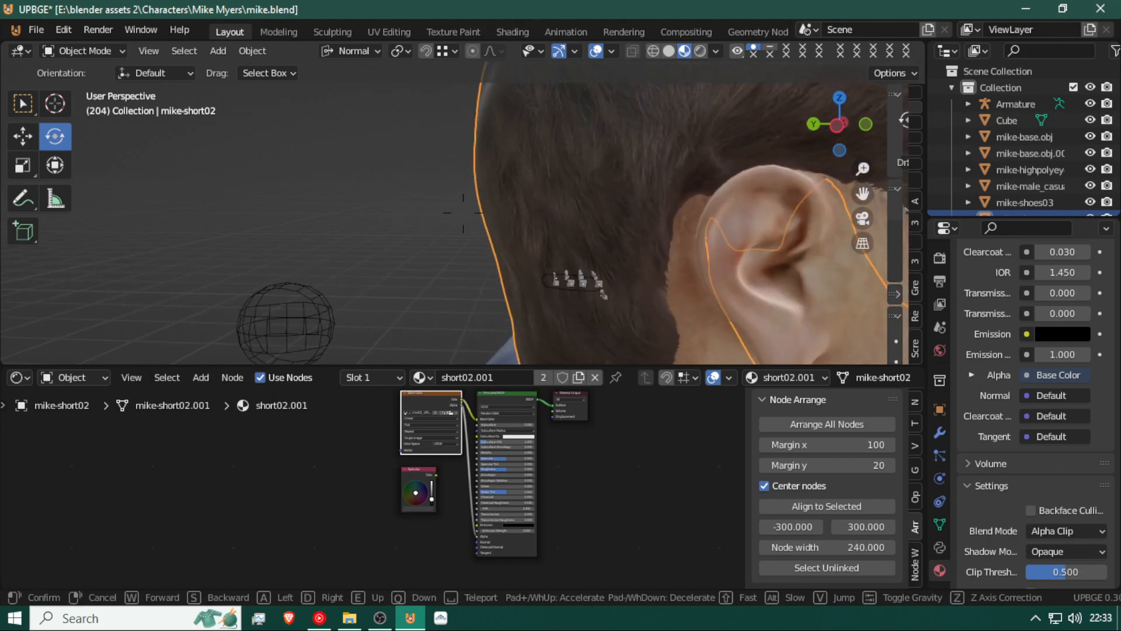
{"action": "key", "text": "e"}
{"action": "key", "text": "s"}
{"action": "key", "text": "a"}
{"action": "key", "text": "a"}
{"action": "key", "text": "s"}
{"action": "left_click", "coordinate": [463, 214]}
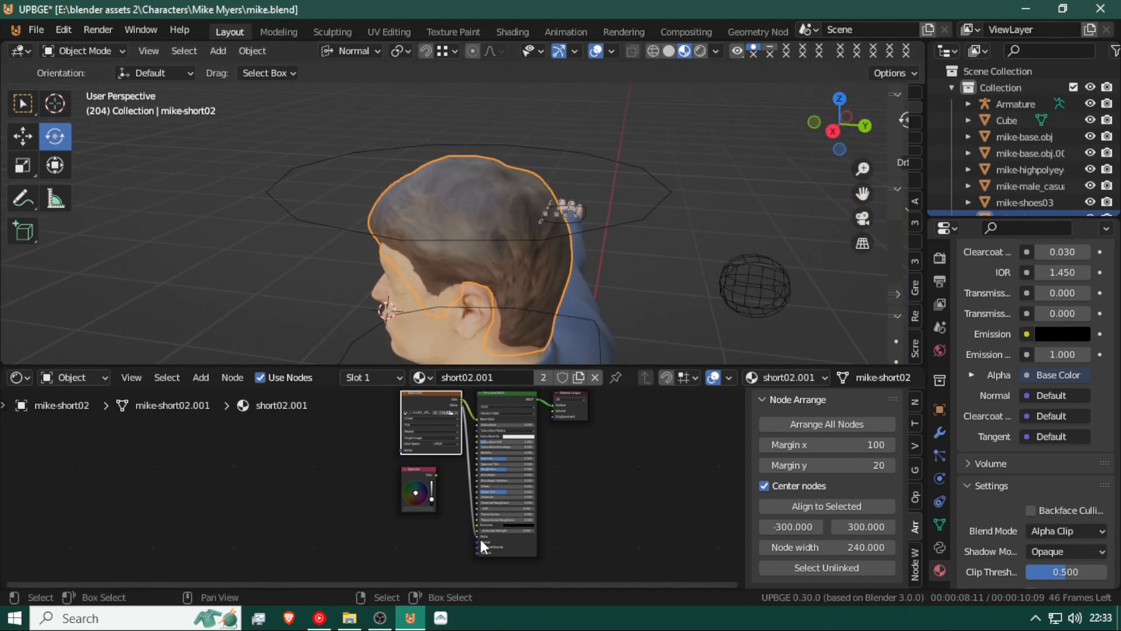
Link the Specular color node to the Principled BSDF Specular input in the hair material
{"action": "scroll", "coordinate": [481, 546], "scroll_direction": "up", "scroll_amount": 5}
{"action": "middle_click_drag", "start_coordinate": [442, 505], "coordinate": [390, 497]}
{"action": "scroll", "coordinate": [437, 451], "scroll_direction": "up", "scroll_amount": 1}
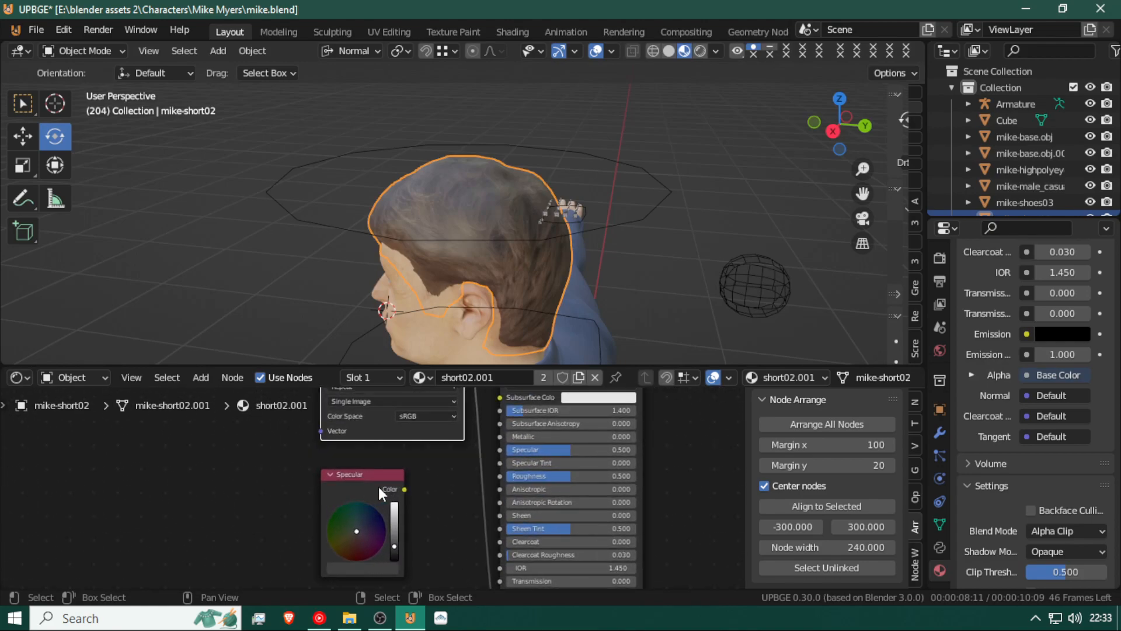
{"action": "left_click_drag", "start_coordinate": [403, 489], "coordinate": [412, 419]}
{"action": "left_click_drag", "start_coordinate": [453, 494], "coordinate": [495, 499]}
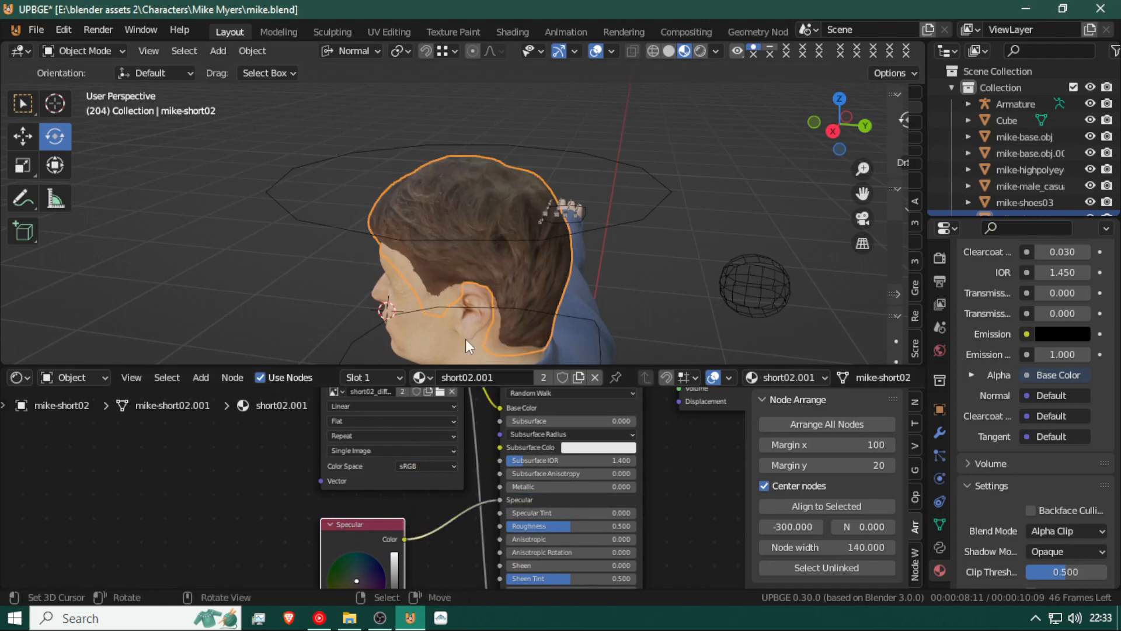
Select the separated head and link the Specular color node to the Specular input of its old_caucasian_male.002 material
{"action": "middle_click_drag", "start_coordinate": [469, 163], "coordinate": [488, 213]}
{"action": "middle_click_drag", "start_coordinate": [538, 320], "coordinate": [488, 208]}
{"action": "left_click", "coordinate": [615, 258]}
{"action": "right_click", "coordinate": [615, 258]}
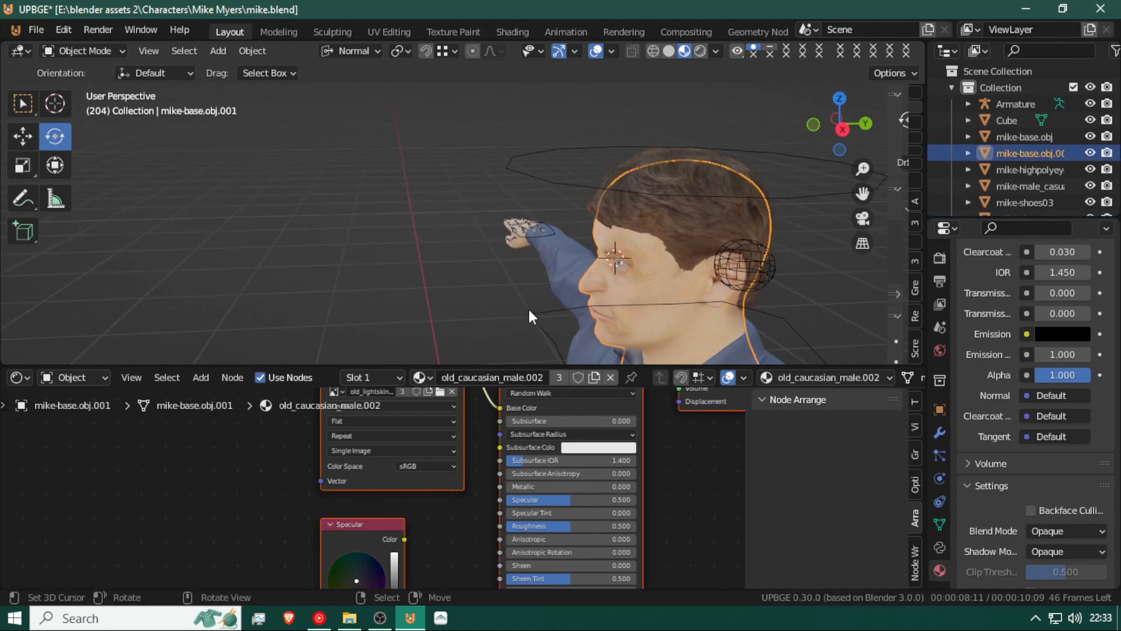
{"action": "left_click_drag", "start_coordinate": [404, 538], "coordinate": [500, 500]}
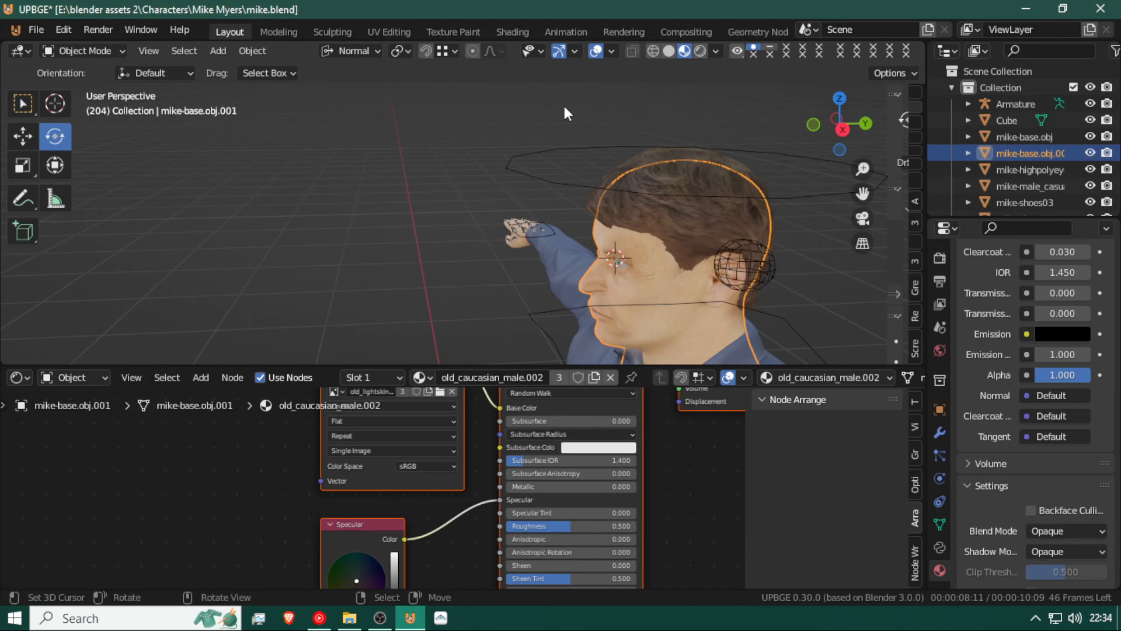
{"action": "middle_click_drag", "start_coordinate": [569, 292], "coordinate": [579, 286]}
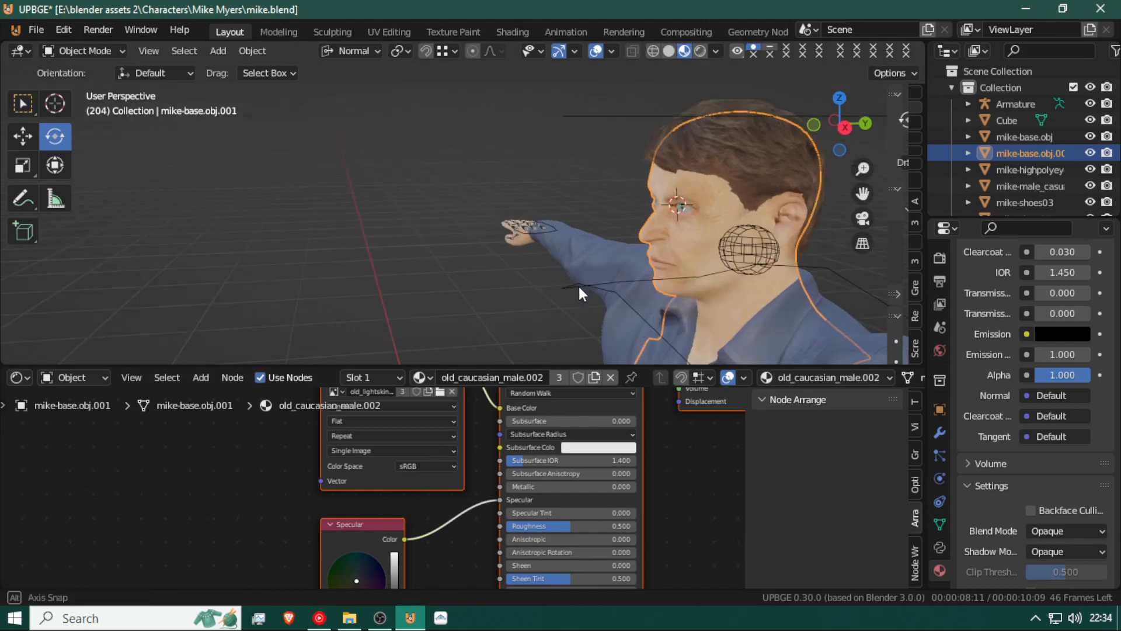
Duplicate the separated head in place and hide the duplicate
{"action": "key", "text": "shift+grave"}
{"action": "key", "text": "a"}
{"action": "key", "text": "s"}
{"action": "key", "text": "w"}
{"action": "left_click", "coordinate": [463, 213]}
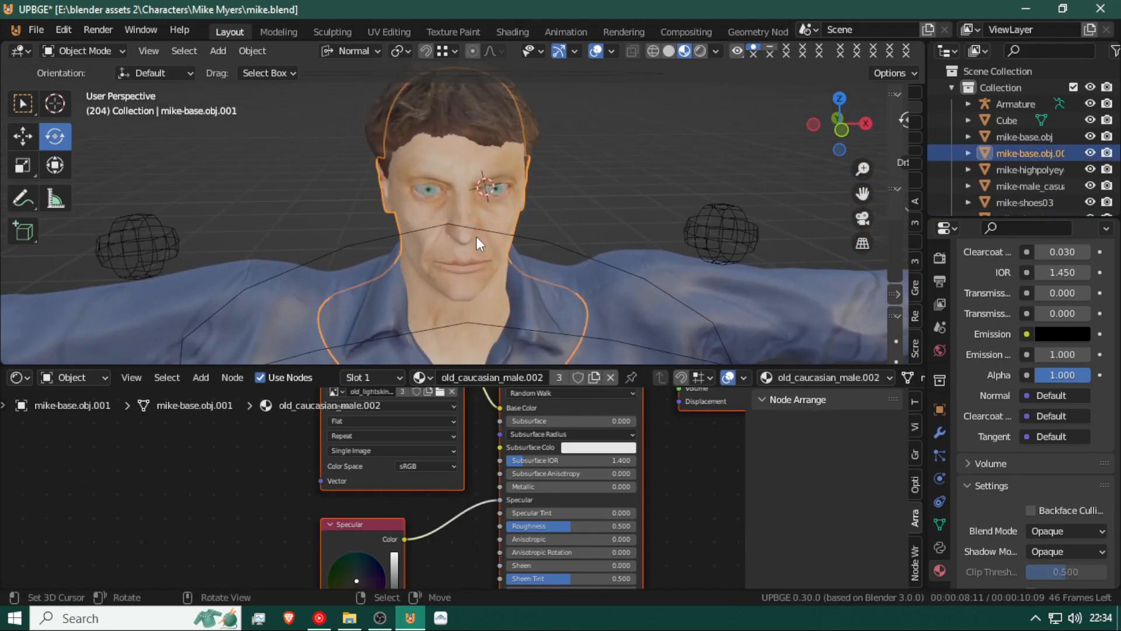
{"action": "key", "text": "g"}
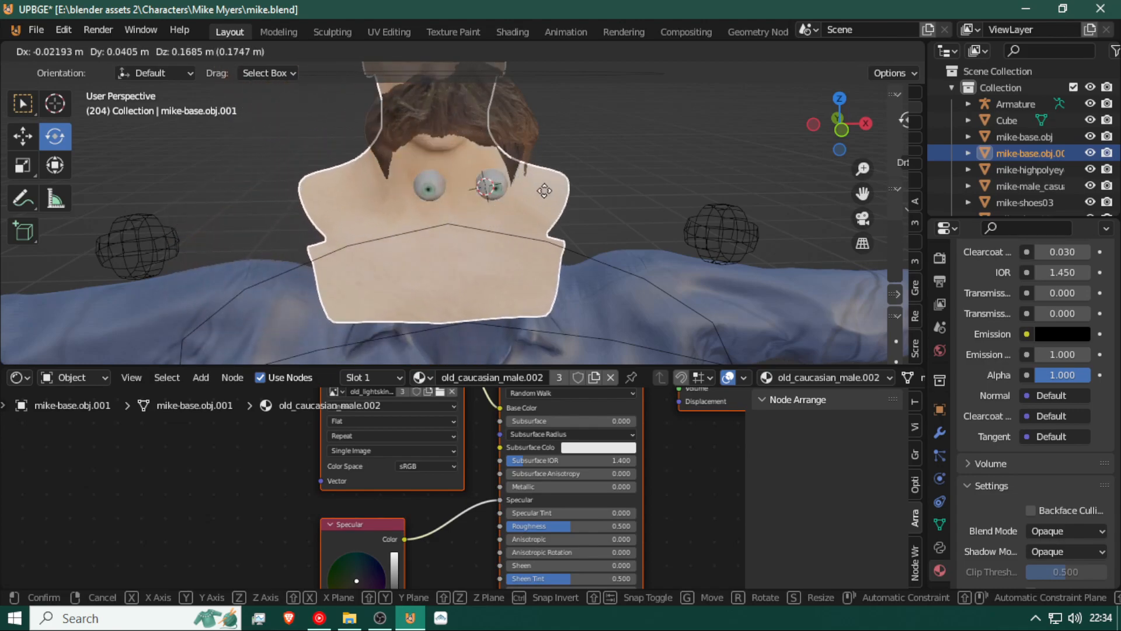
{"action": "right_click", "coordinate": [551, 247]}
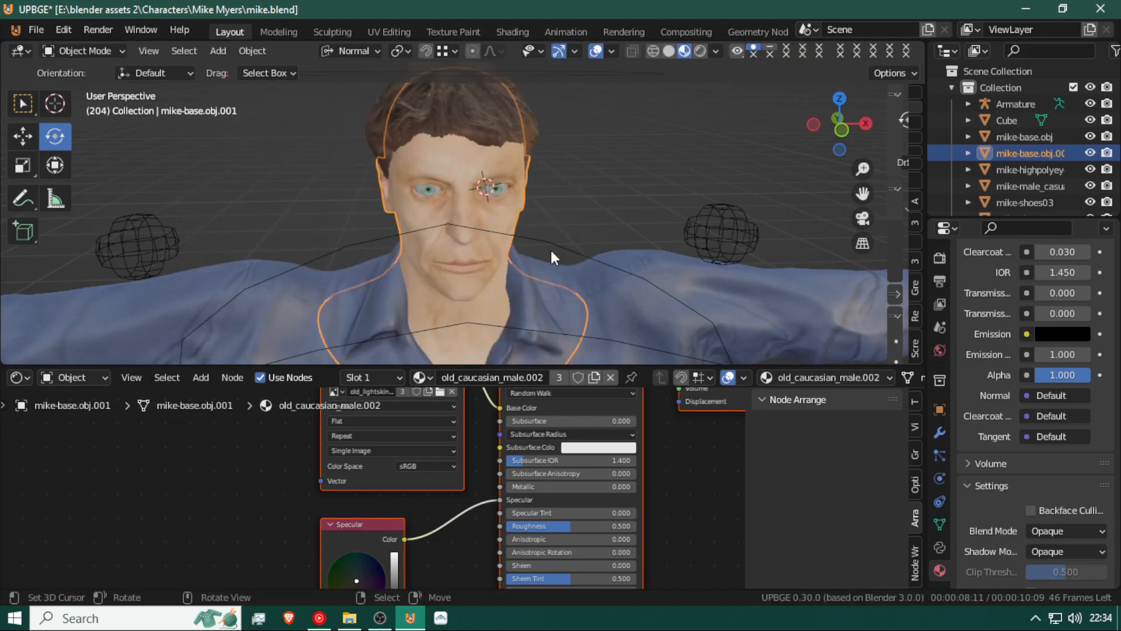
{"action": "key", "text": "shift+d"}
{"action": "right_click", "coordinate": [507, 203]}
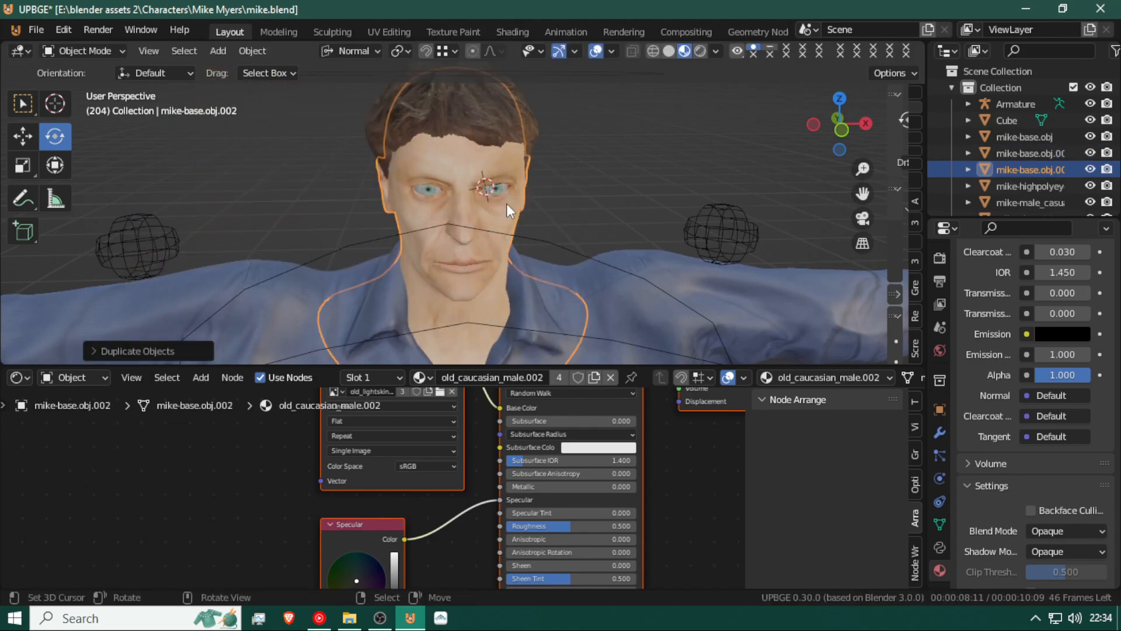
{"action": "key", "text": "h"}
In the original separated head mesh, delete the vertex loop that encircles both eyes across the forehead, temples, cheeks and nose
{"action": "left_click", "coordinate": [467, 219]}
{"action": "key", "text": "Tab"}
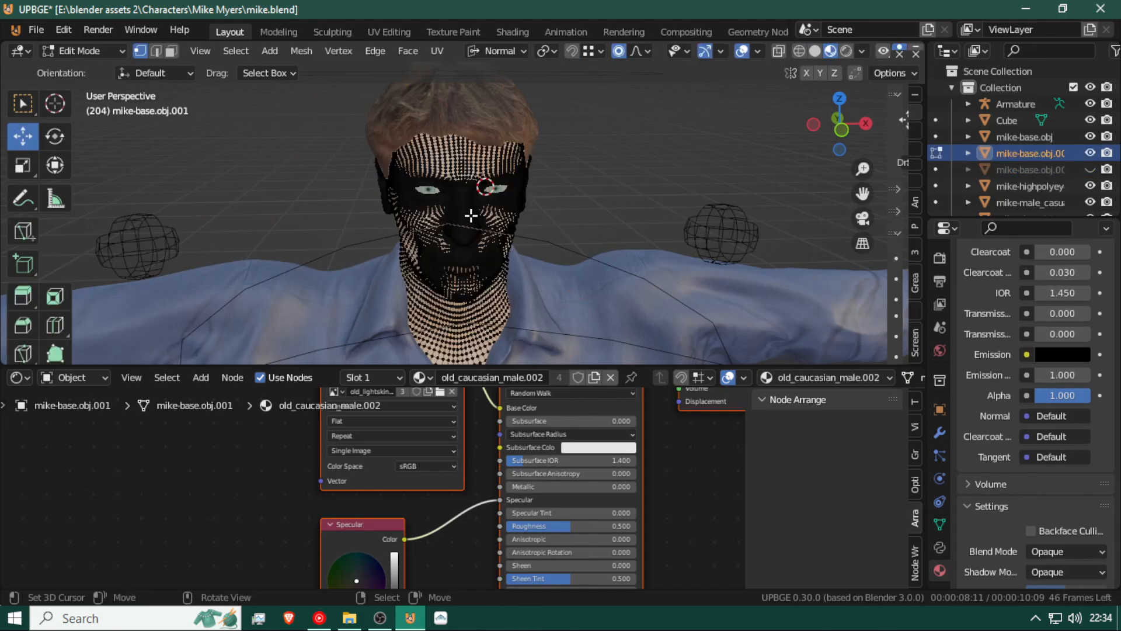
{"action": "scroll", "coordinate": [464, 209], "scroll_direction": "up", "scroll_amount": 6}
{"action": "scroll", "coordinate": [464, 210], "scroll_direction": "down", "scroll_amount": 5}
{"action": "scroll", "coordinate": [461, 210], "scroll_direction": "up", "scroll_amount": 5}
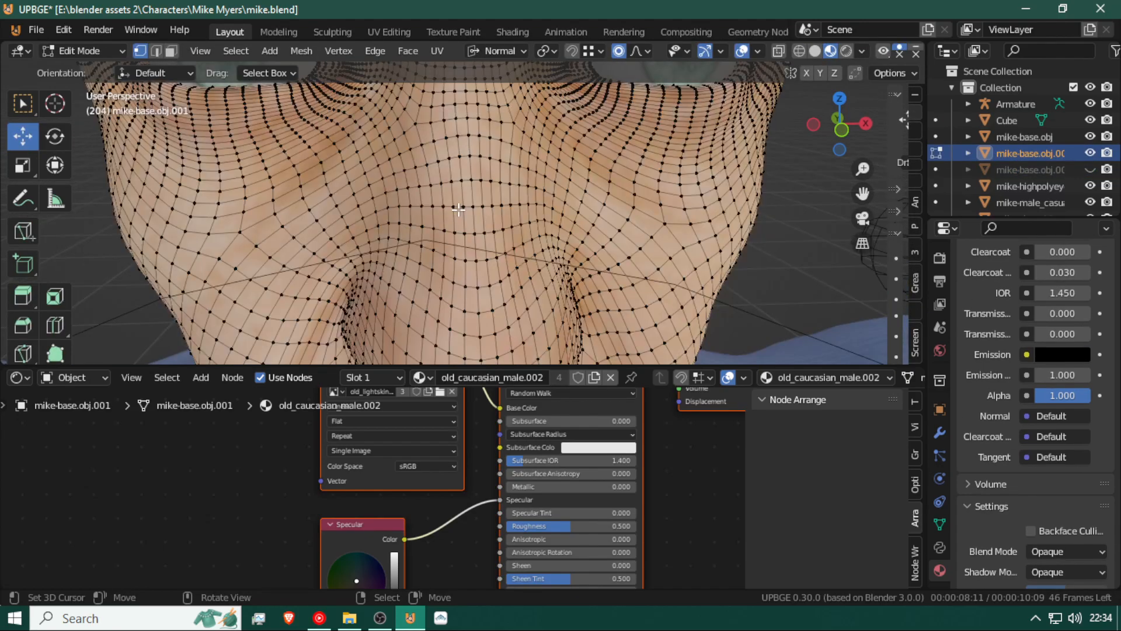
{"action": "key", "text": "shift+grave"}
{"action": "key", "text": "s"}
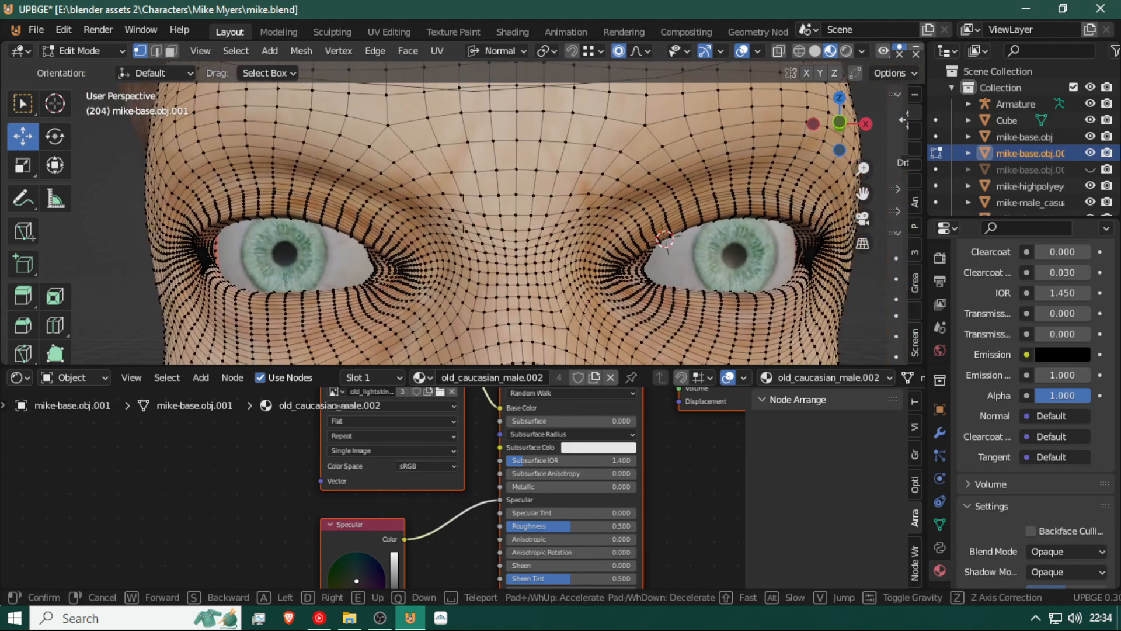
{"action": "key", "text": "w"}
{"action": "left_click", "coordinate": [491, 202]}
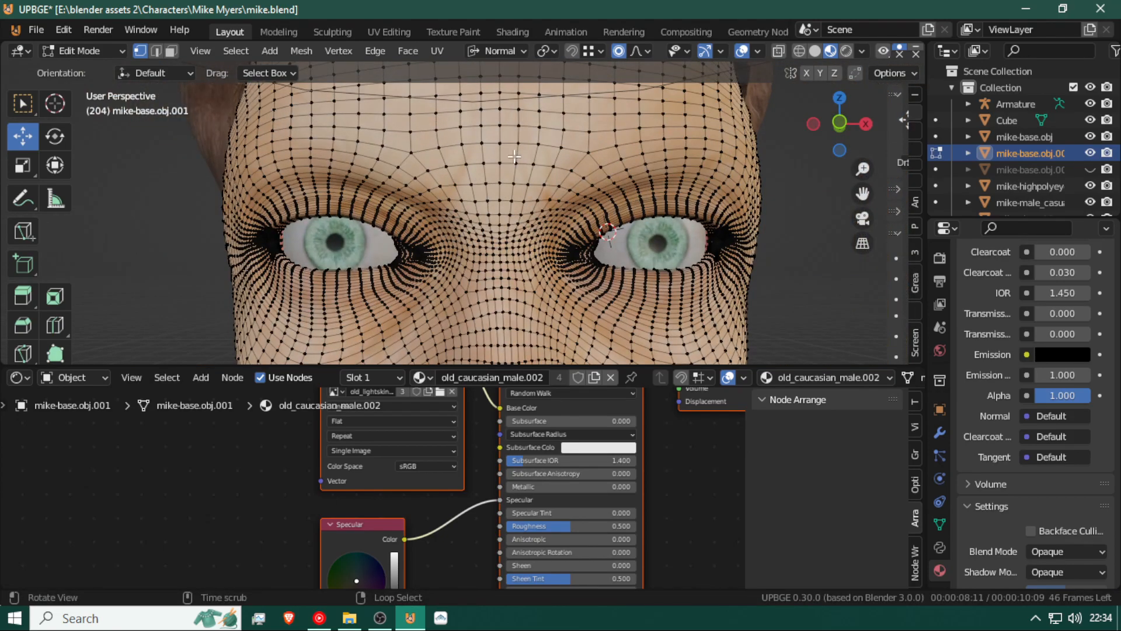
{"action": "left_click", "coordinate": [523, 125], "text": "alt"}
{"action": "left_click", "coordinate": [542, 128], "text": "alt"}
{"action": "scroll", "coordinate": [532, 152], "scroll_direction": "down", "scroll_amount": 6}
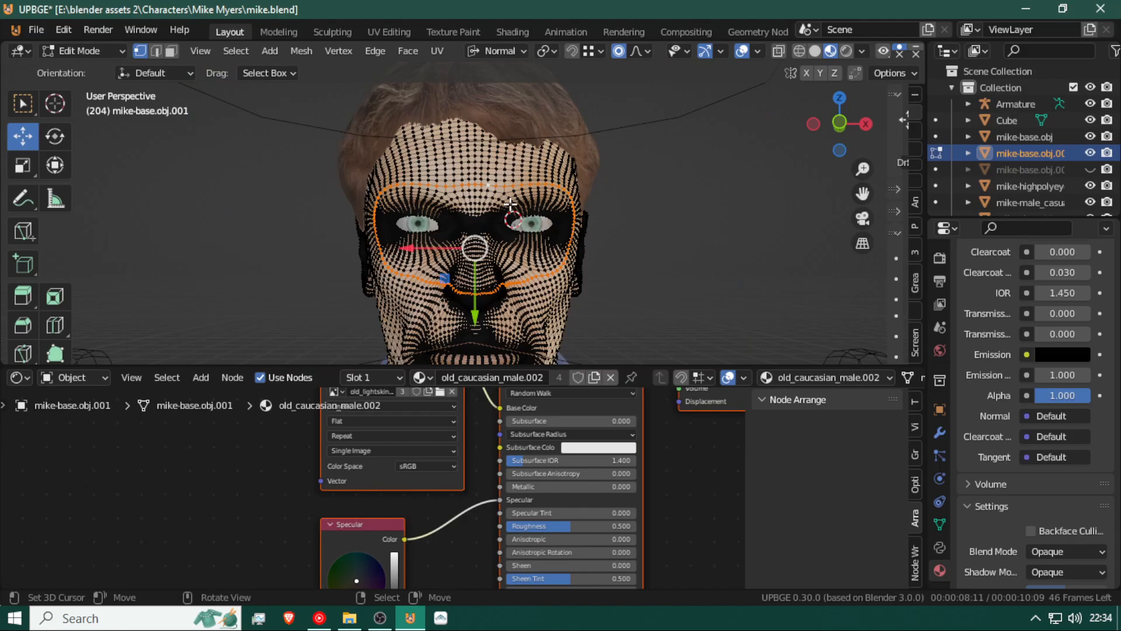
{"action": "key", "text": "x"}
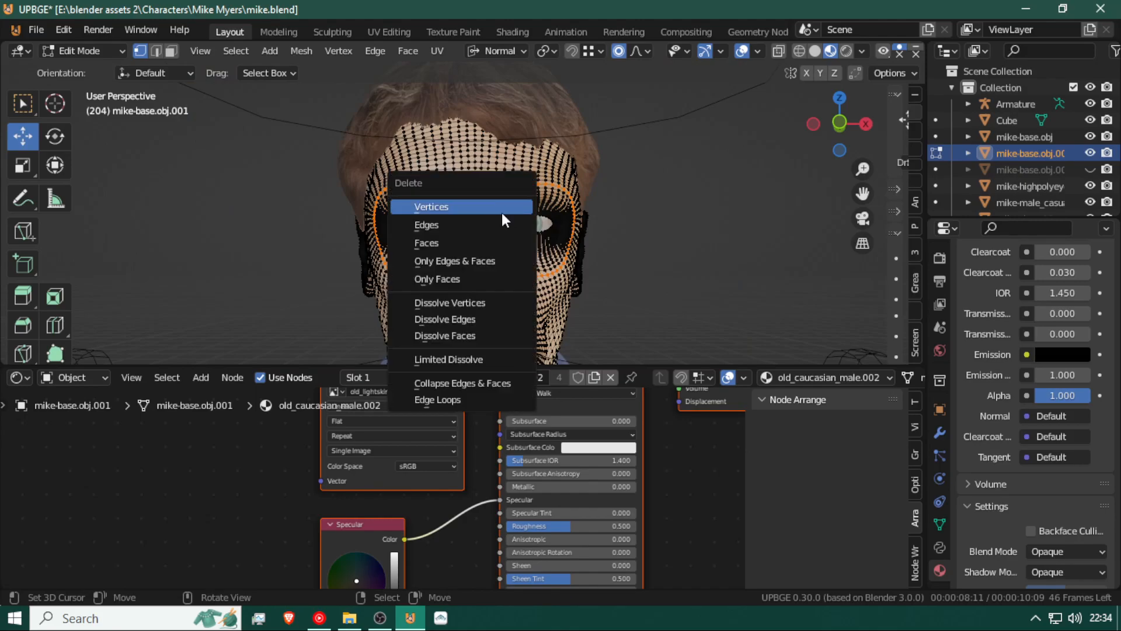
{"action": "left_click", "coordinate": [502, 214]}
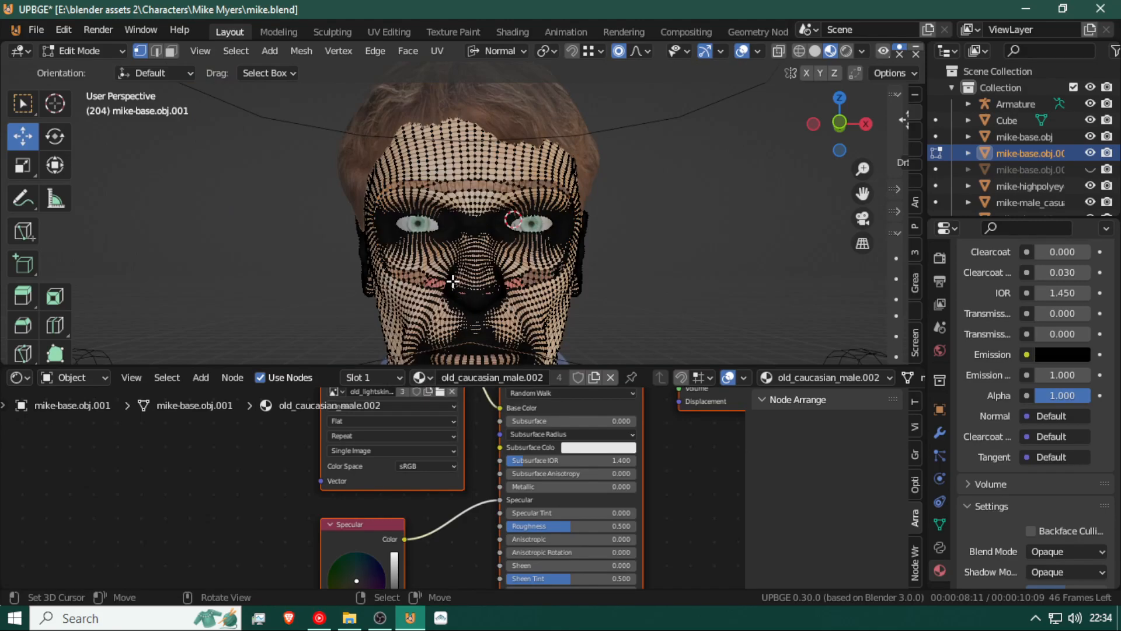
Try to delete the partial vertex loop running from the cheek up the side of the nose
{"action": "key", "text": "shift+grave"}
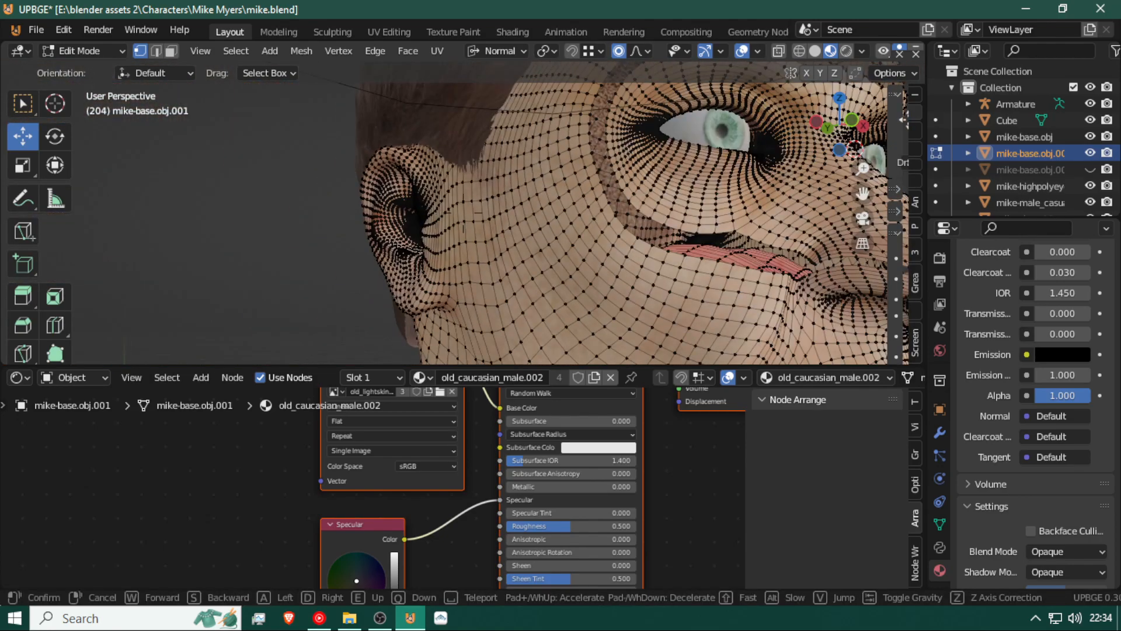
{"action": "left_click", "coordinate": [465, 213]}
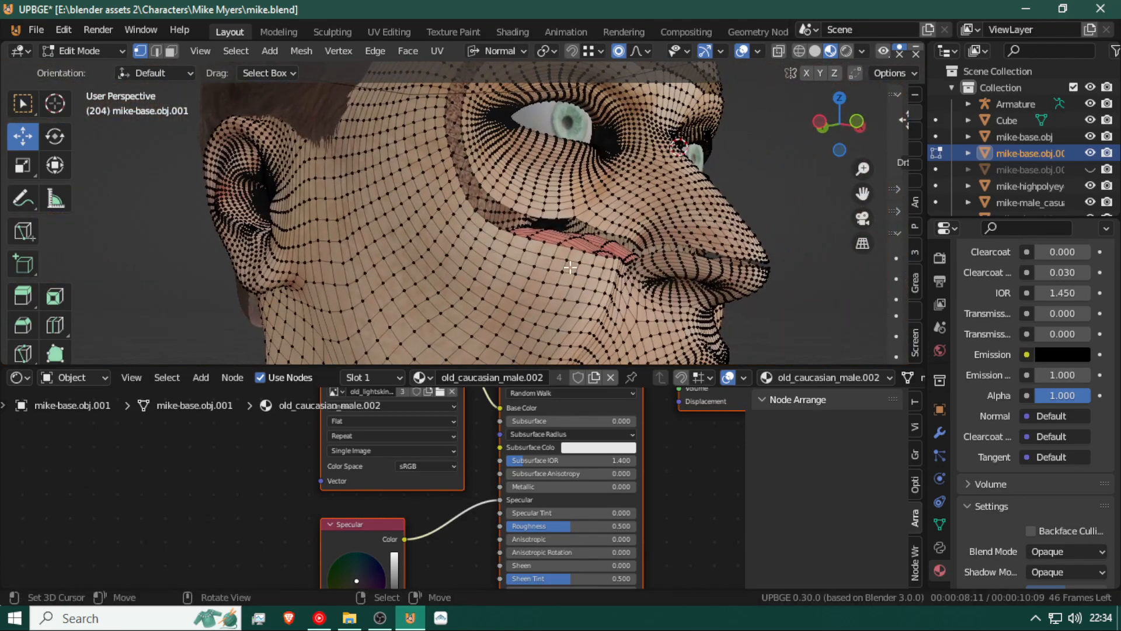
{"action": "left_click", "coordinate": [592, 208], "text": "alt"}
{"action": "key", "text": "x"}
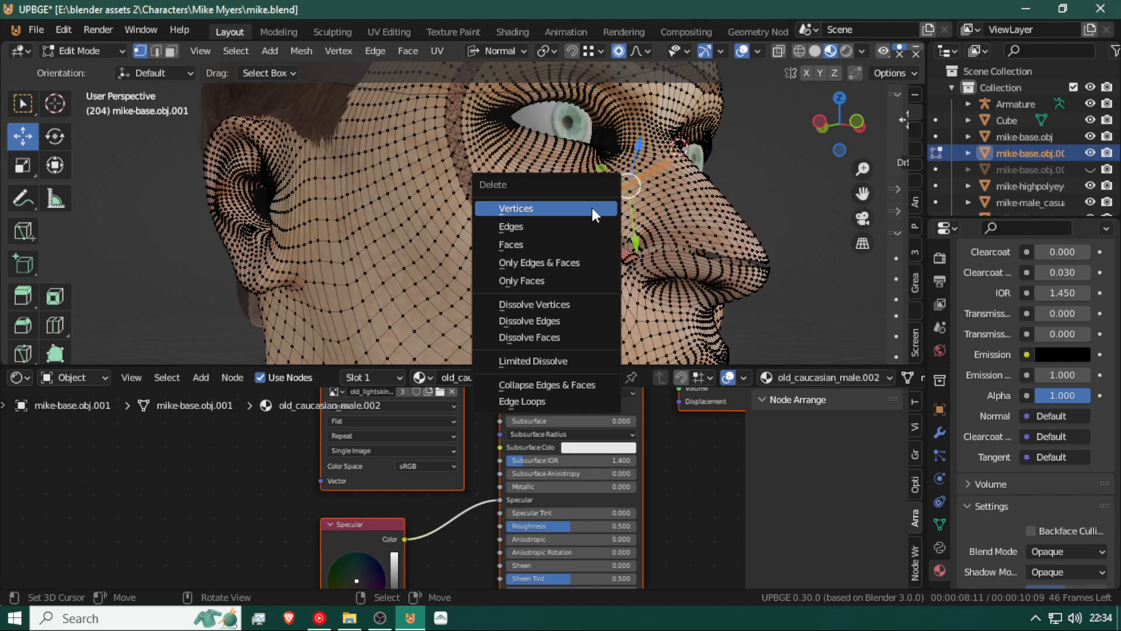
{"action": "left_click", "coordinate": [591, 207]}
Try to delete the vertex loop that runs over the nose bridge from cheek to cheek
{"action": "key", "text": "shift+grave"}
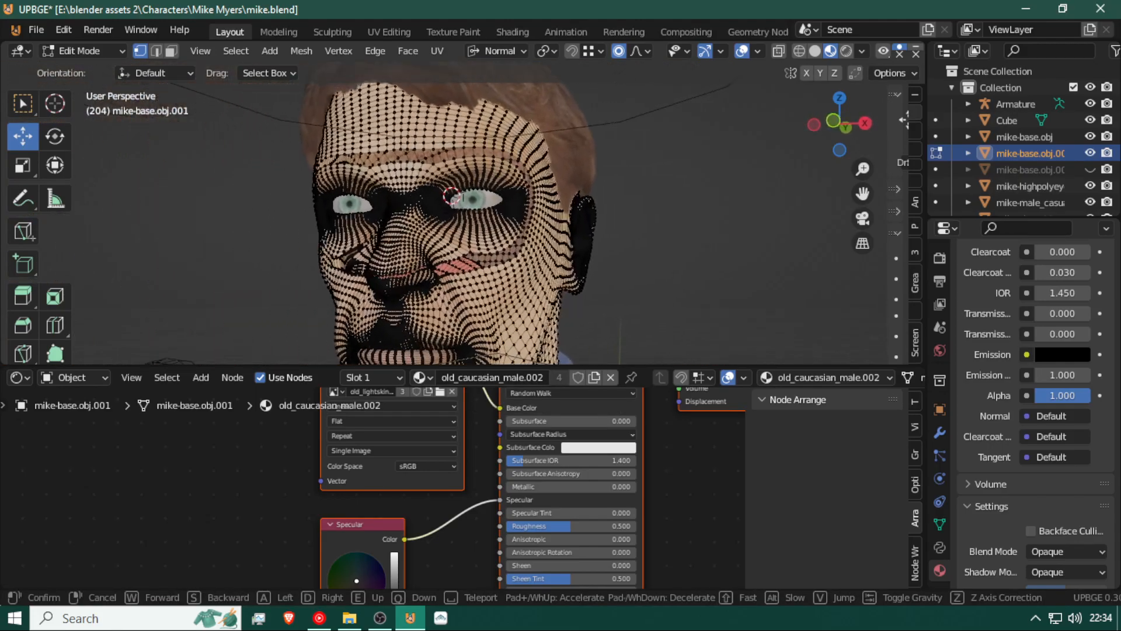
{"action": "key", "text": "w"}
{"action": "key", "text": "s"}
{"action": "key", "text": "a"}
{"action": "key", "text": "w"}
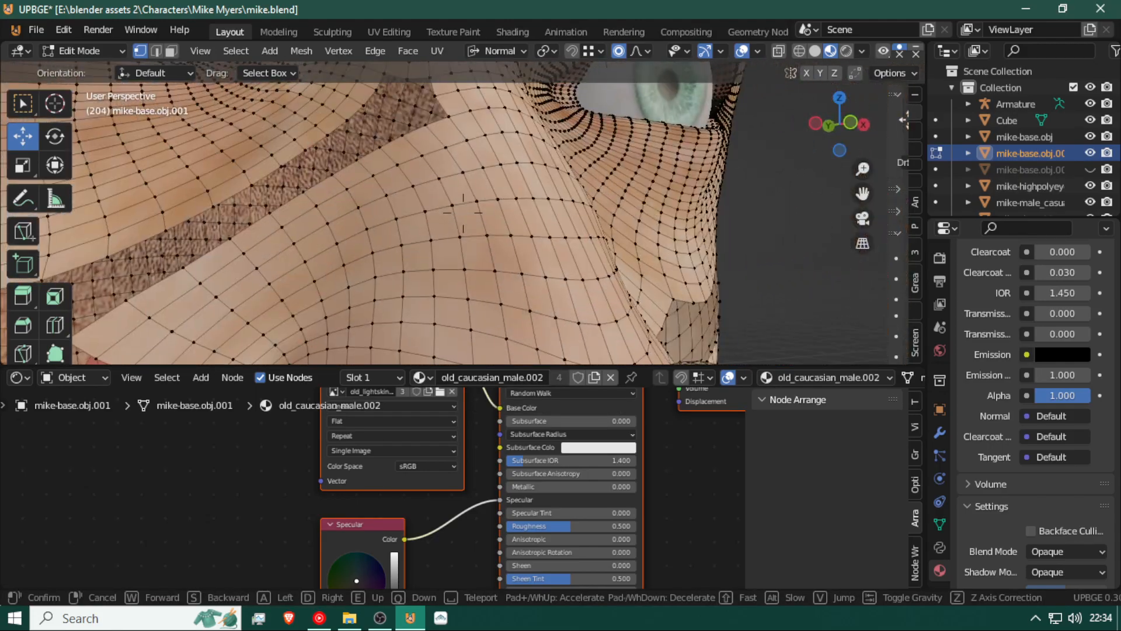
{"action": "key", "text": "s"}
{"action": "key", "text": "w"}
{"action": "key", "text": "s"}
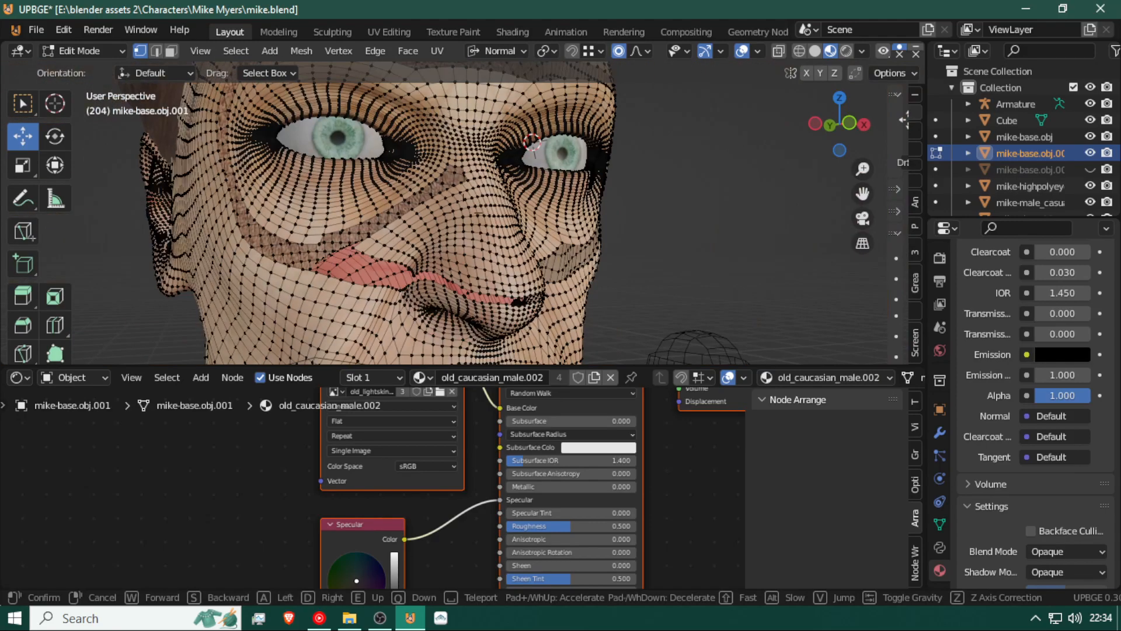
{"action": "left_click", "coordinate": [460, 213]}
{"action": "left_click", "coordinate": [383, 234], "text": "alt"}
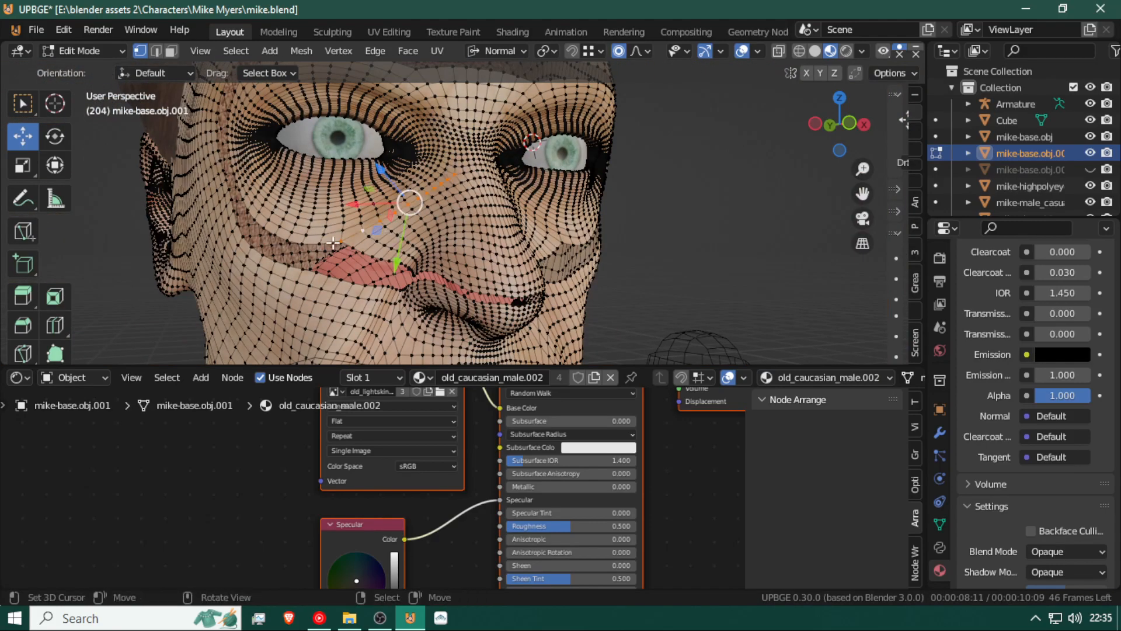
{"action": "left_click", "coordinate": [368, 237], "text": "alt"}
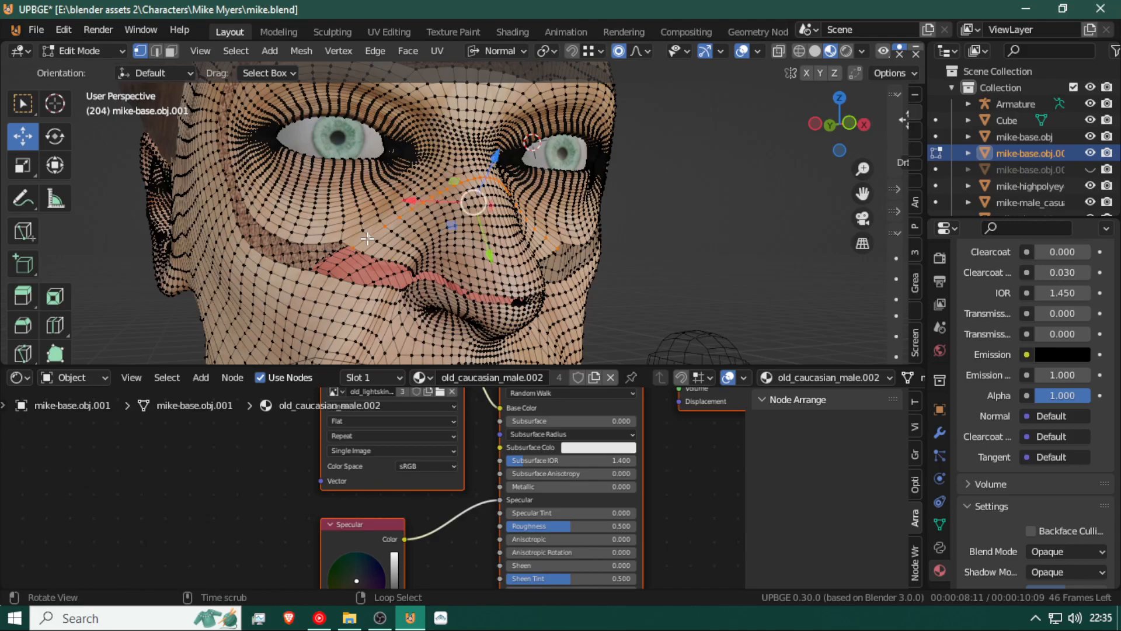
{"action": "key", "text": "x"}
{"action": "left_click", "coordinate": [388, 250]}
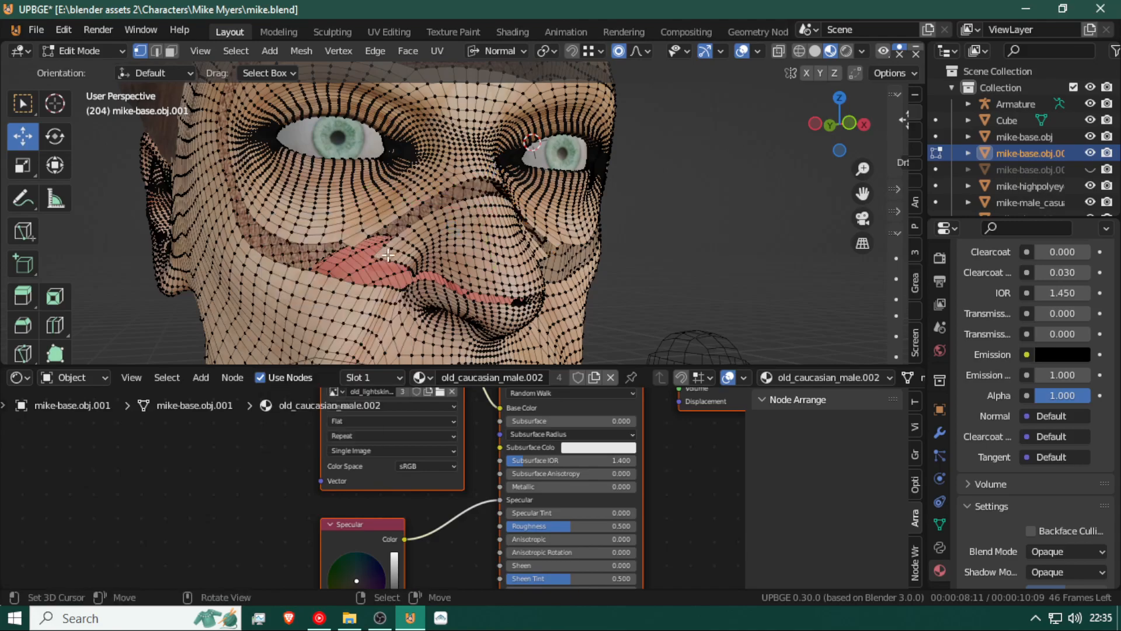
Delete the slightly lower vertex loop over the nose bridge to detach the nose from the eye area
{"action": "left_click", "coordinate": [368, 239], "text": "alt"}
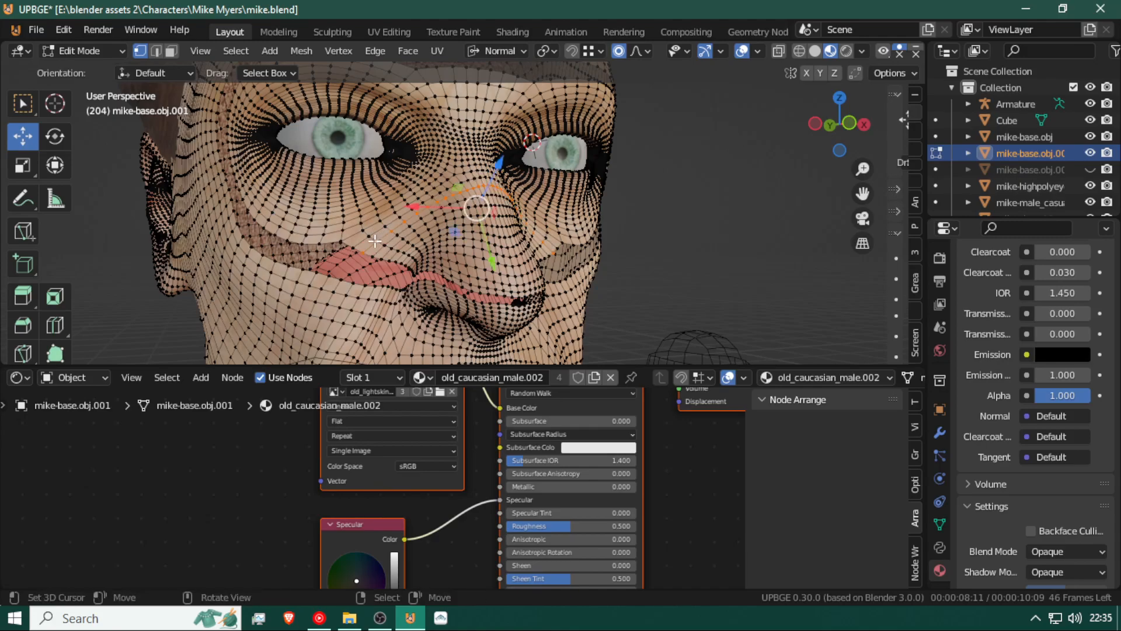
{"action": "key", "text": "x"}
{"action": "left_click", "coordinate": [399, 247]}
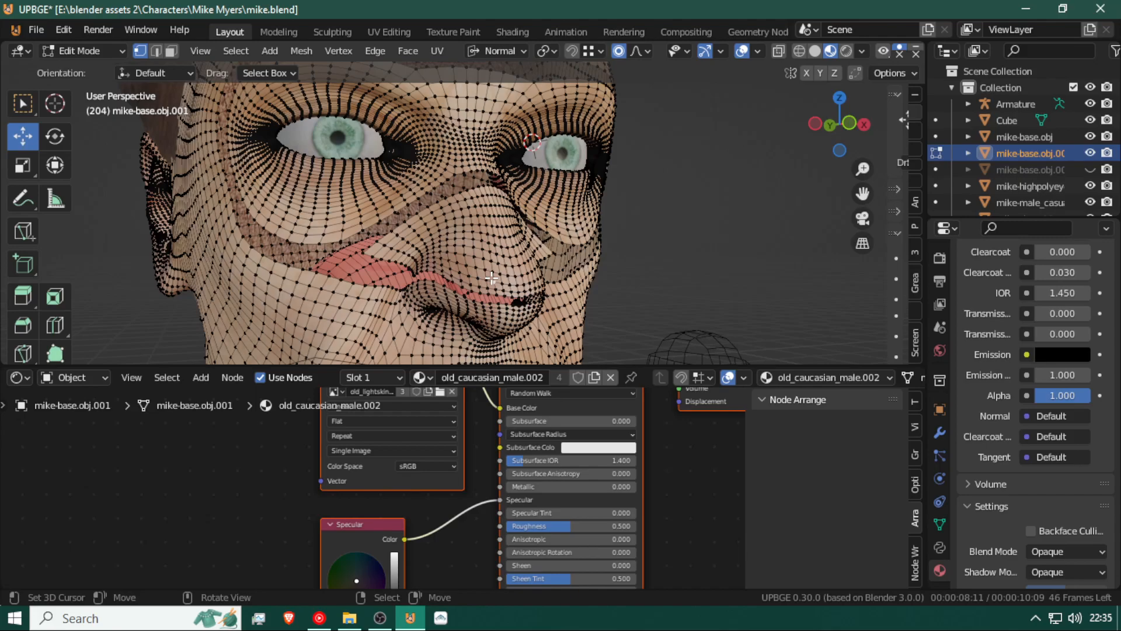
Delete the linked vertices of the nose and surrounding head, keeping only the eye patch, and return to Object Mode
{"action": "key", "text": "ctrl+l"}
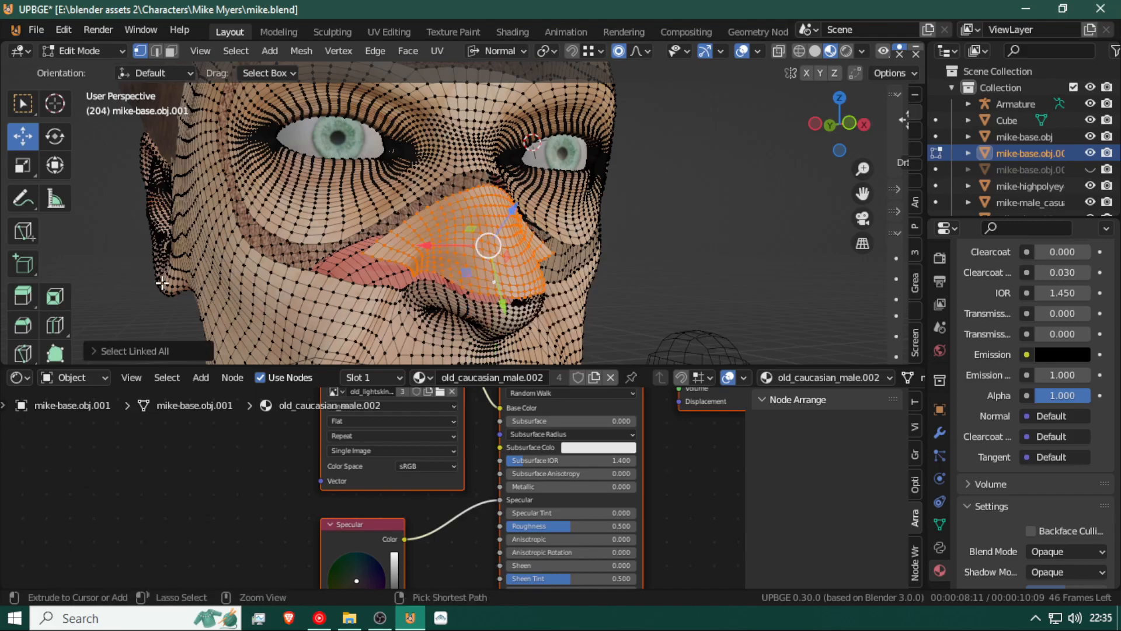
{"action": "key", "text": "l"}
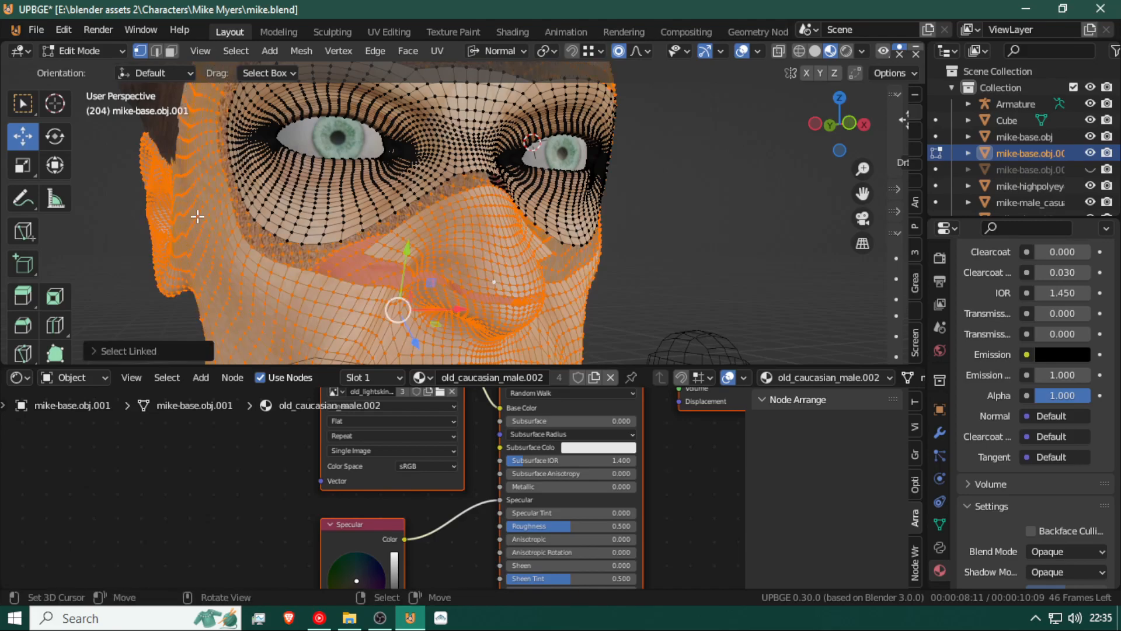
{"action": "key", "text": "x"}
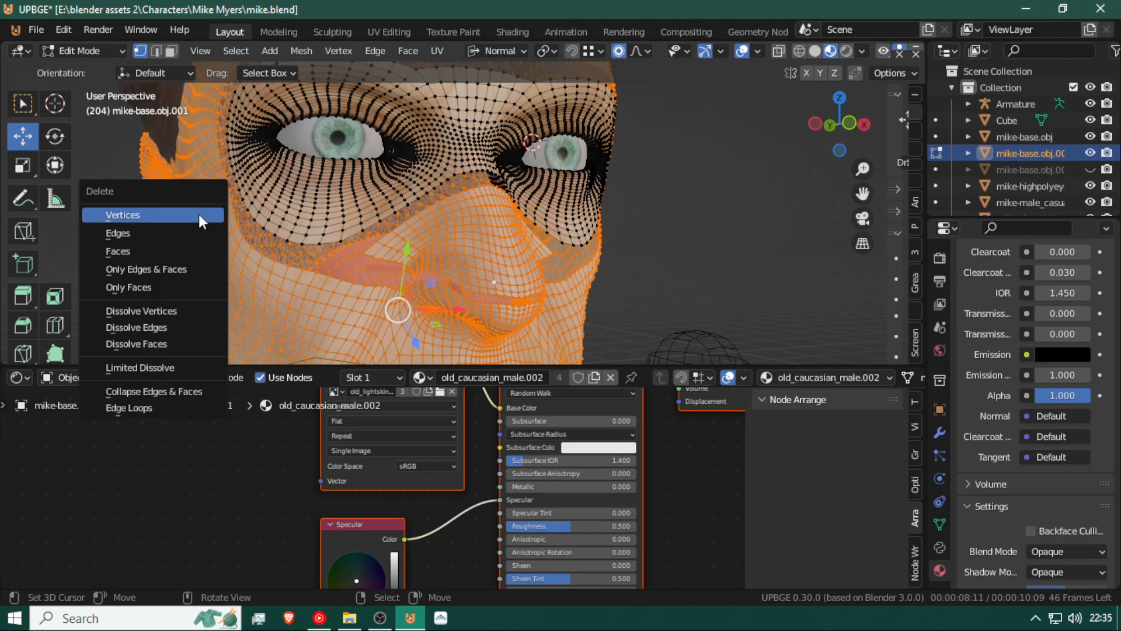
{"action": "left_click", "coordinate": [199, 215]}
{"action": "key", "text": "shift+grave"}
{"action": "key", "text": "d"}
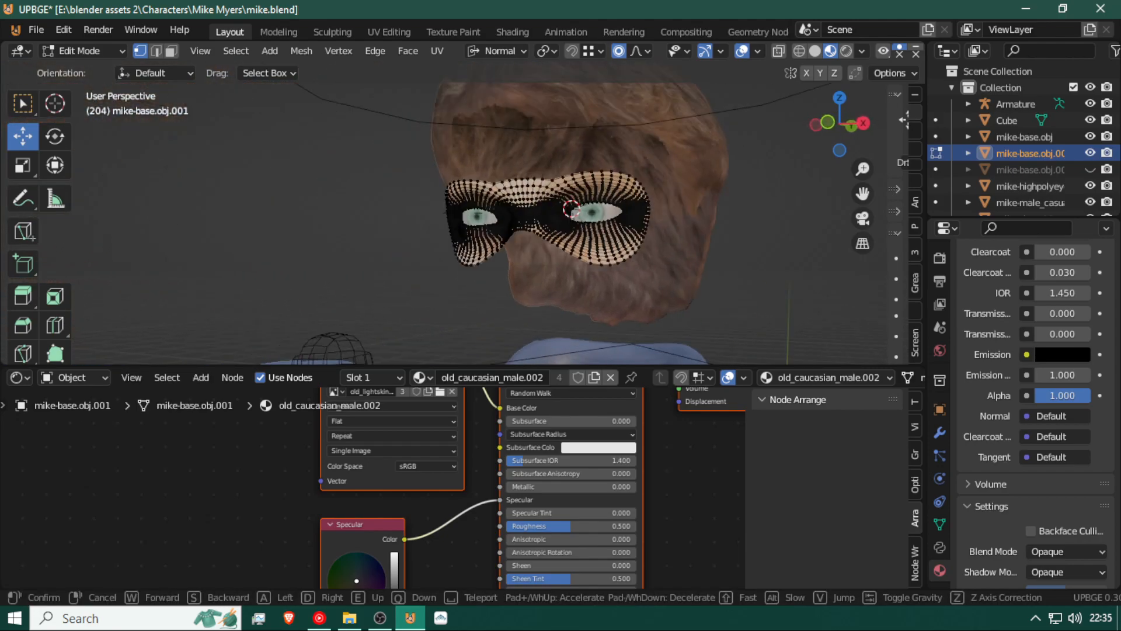
{"action": "key", "text": "a"}
{"action": "key", "text": "d"}
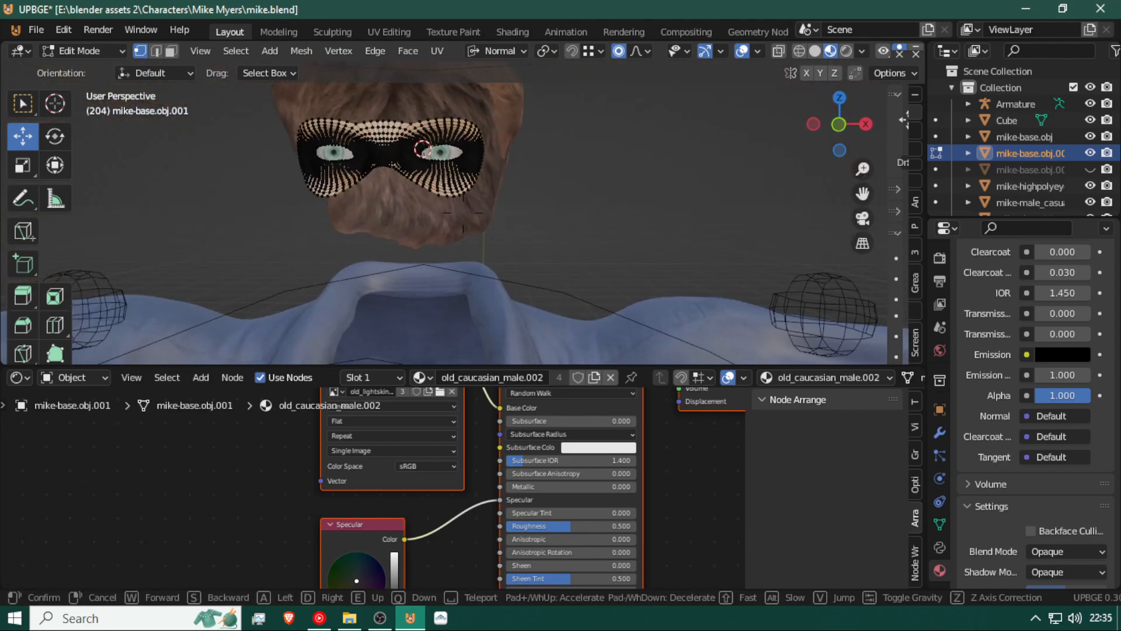
{"action": "left_click", "coordinate": [464, 214]}
{"action": "key", "text": "Tab"}
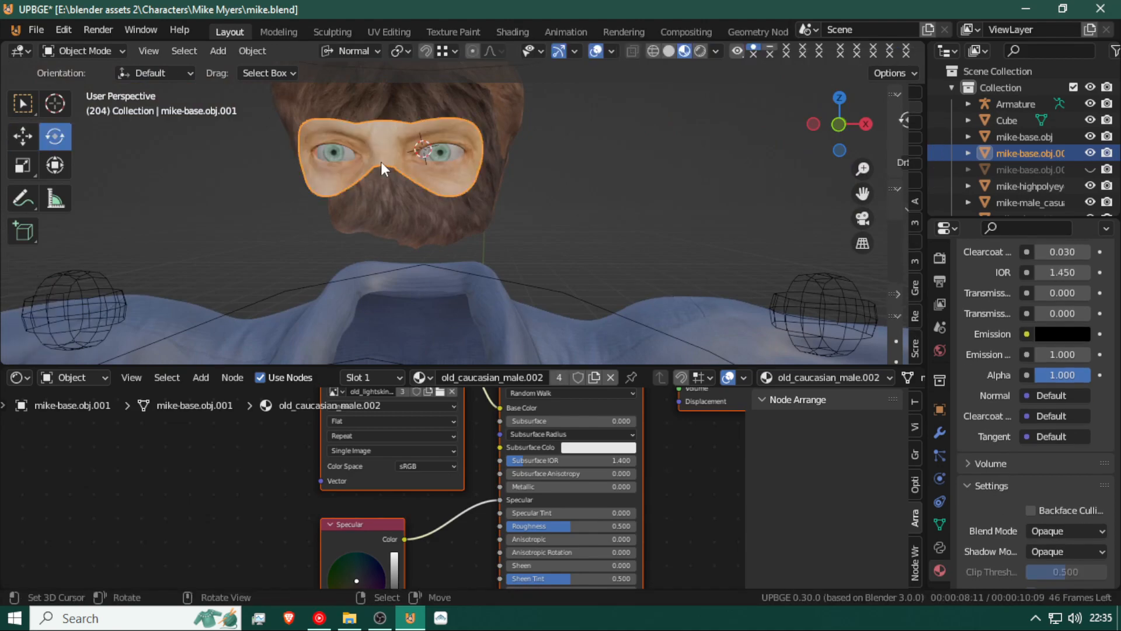
{"action": "middle_click_drag", "start_coordinate": [411, 200], "coordinate": [451, 208]}
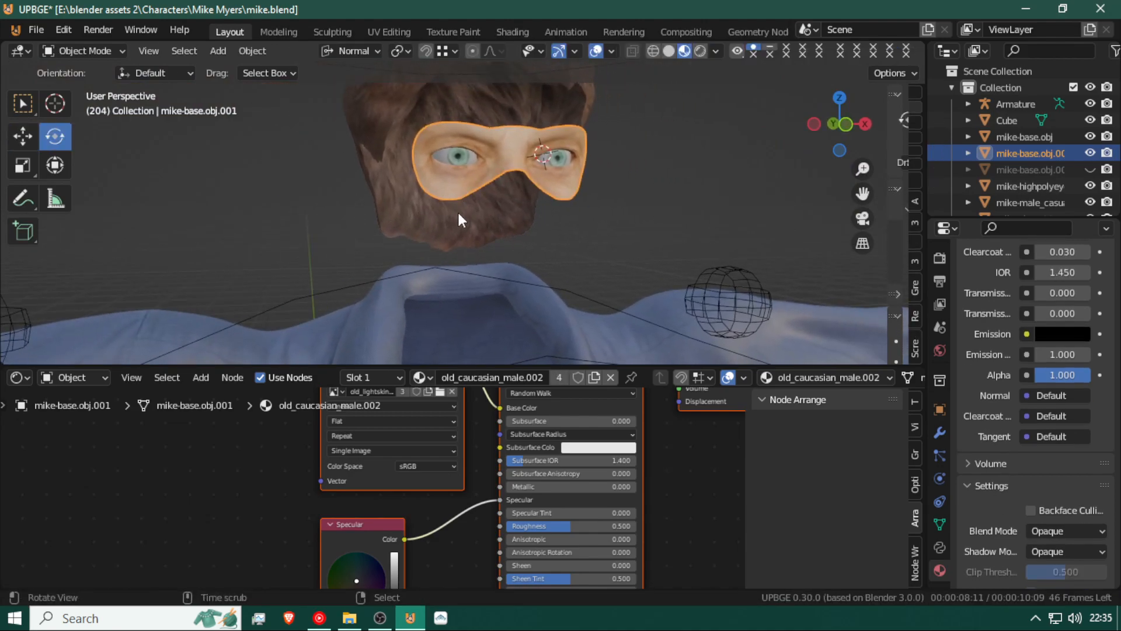
Unhide the duplicate full head, select it and remove its old_caucasian_male.002 material slot
{"action": "key", "text": "alt+h"}
{"action": "left_click", "coordinate": [419, 220]}
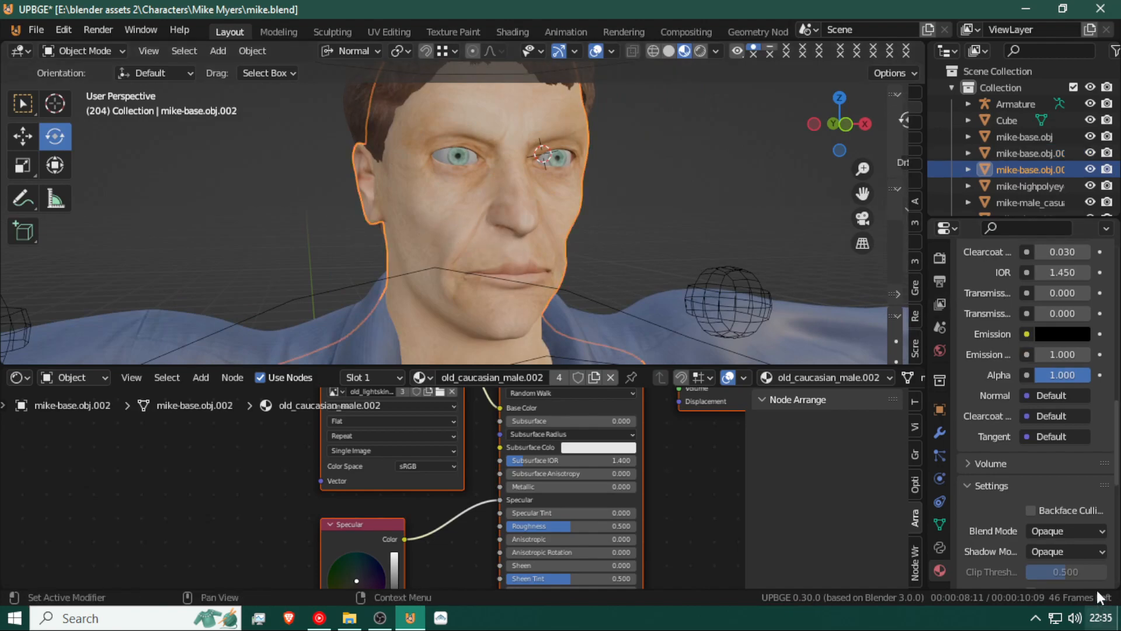
{"action": "scroll", "coordinate": [1030, 356], "scroll_direction": "up", "scroll_amount": 15}
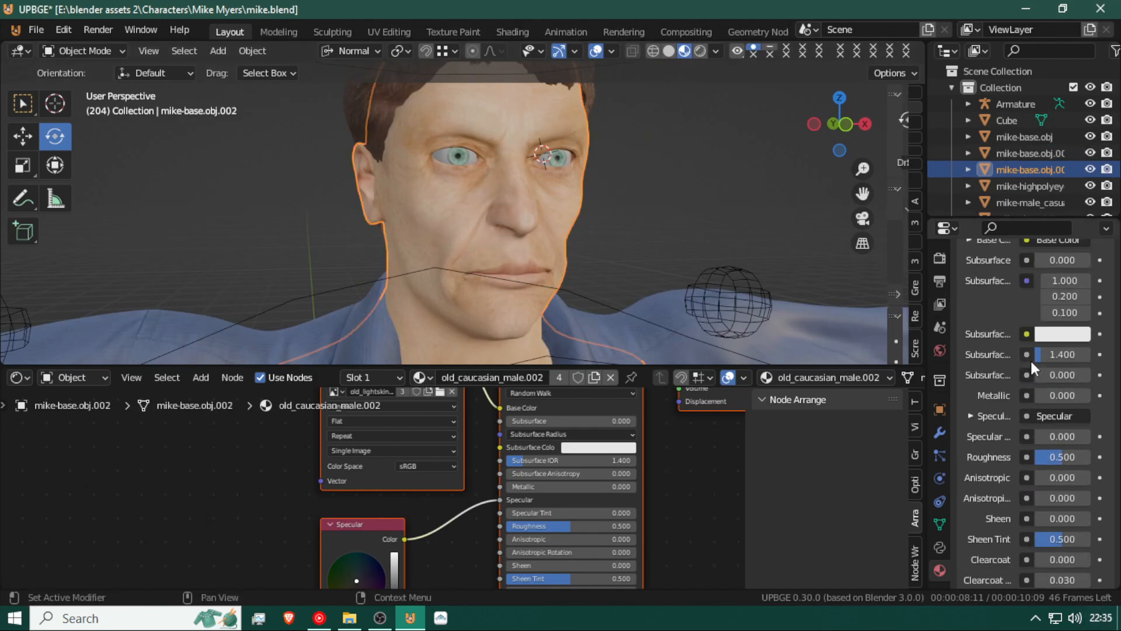
{"action": "scroll", "coordinate": [1030, 363], "scroll_direction": "up", "scroll_amount": 2}
{"action": "left_click", "coordinate": [1107, 299]}
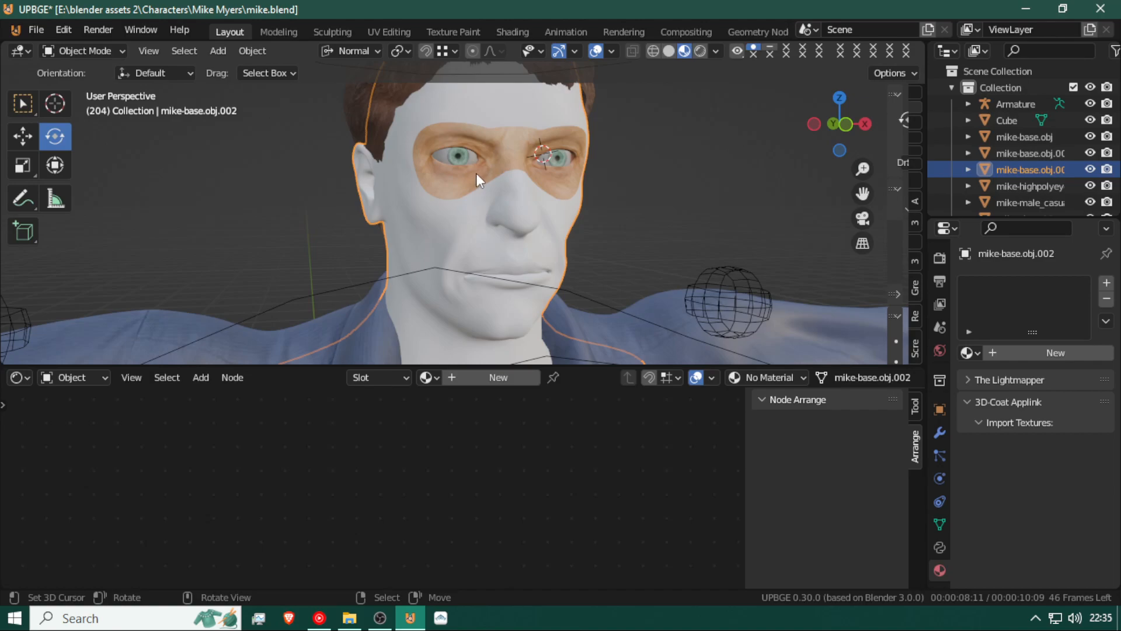
{"action": "key", "text": "s"}
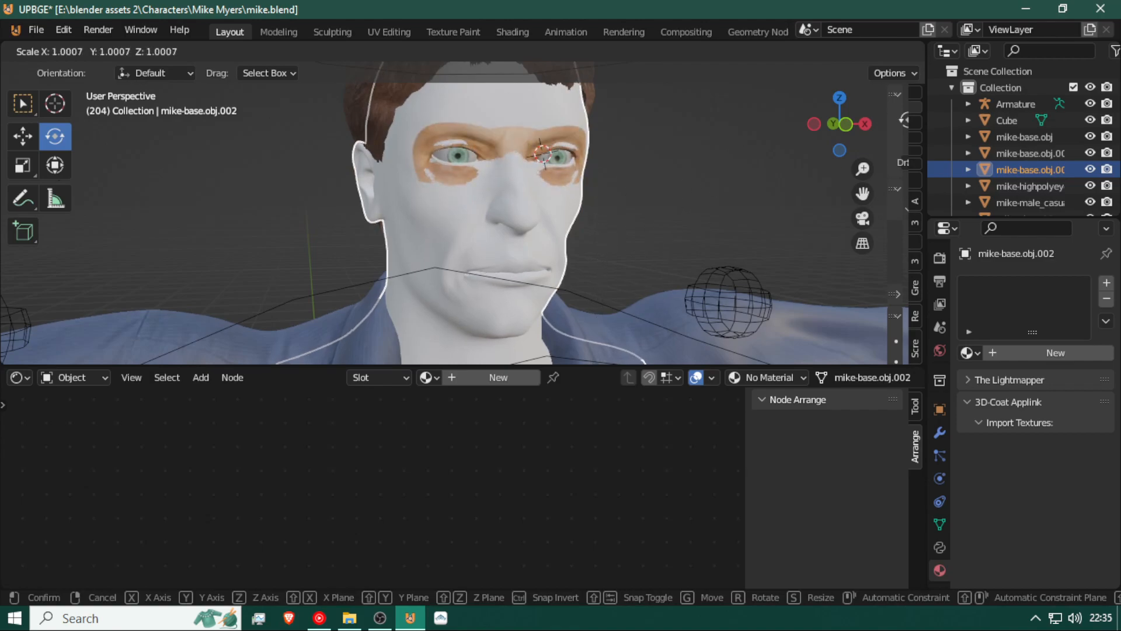
{"action": "right_click", "coordinate": [390, 227]}
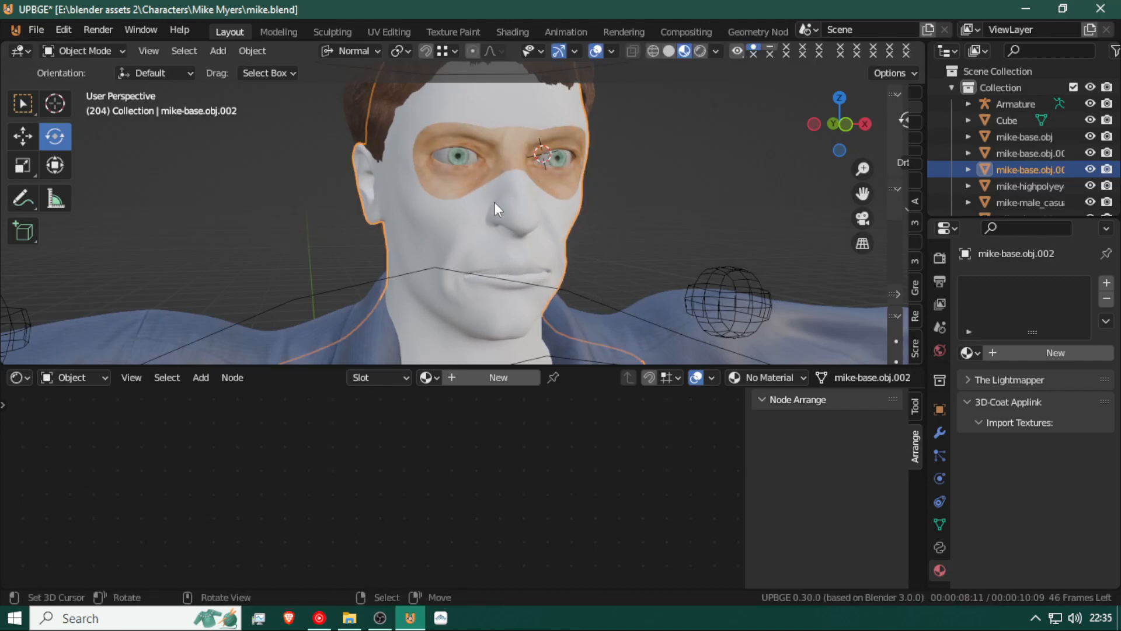
{"action": "key", "text": "Tab"}
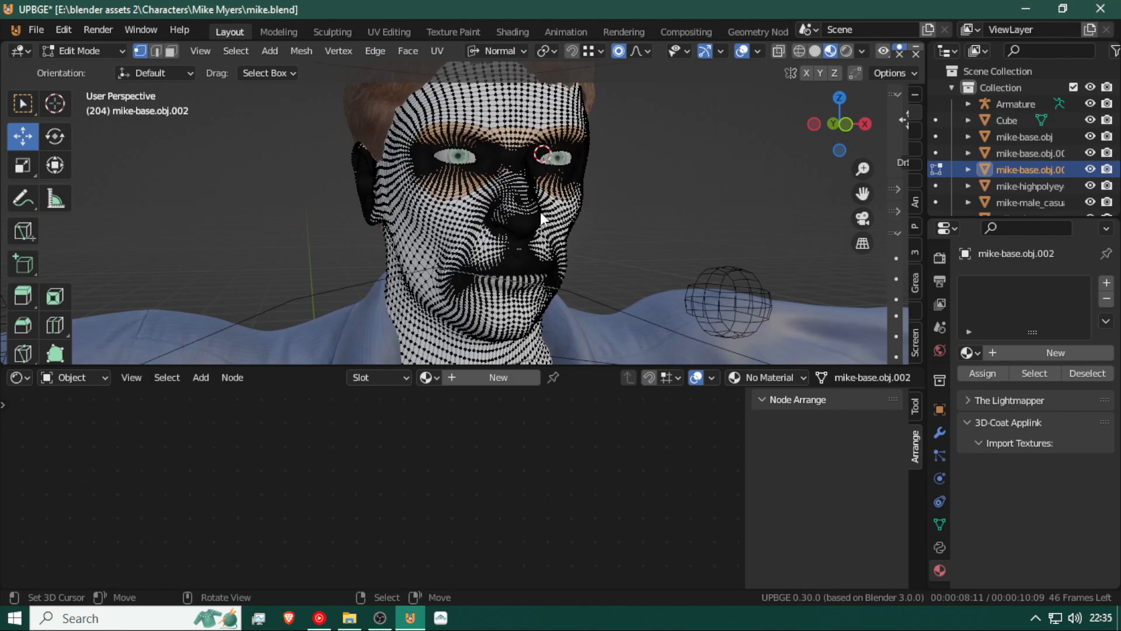
{"action": "key", "text": "Tab"}
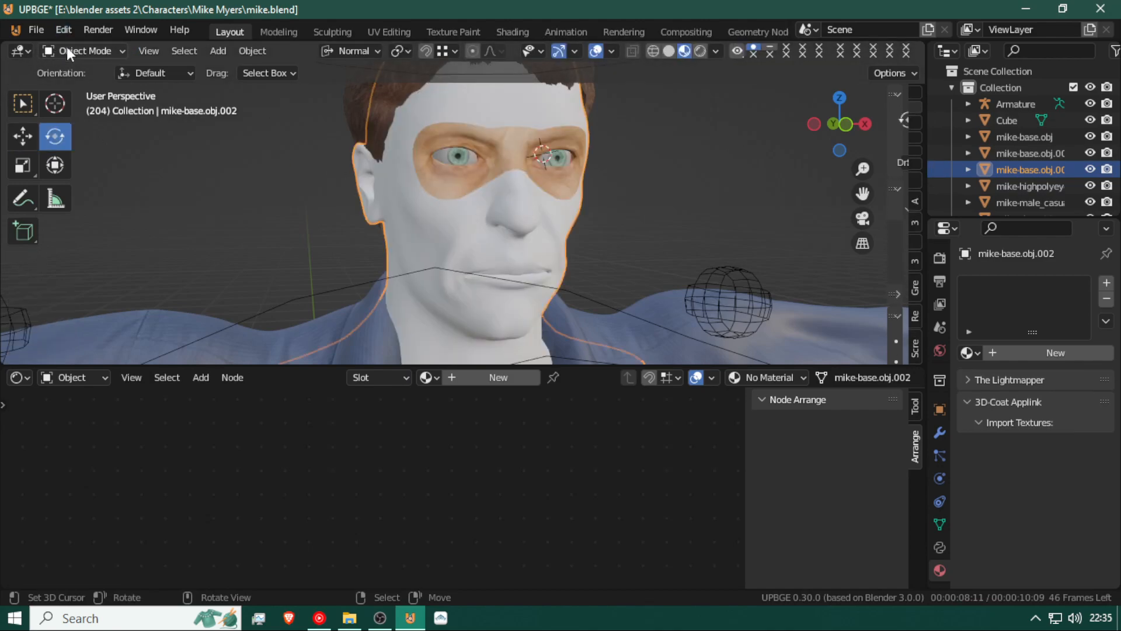
Scale the duplicate head up slightly along its normal X axis and along its normal Z axis
{"action": "key", "text": "s"}
{"action": "key", "text": "x"}
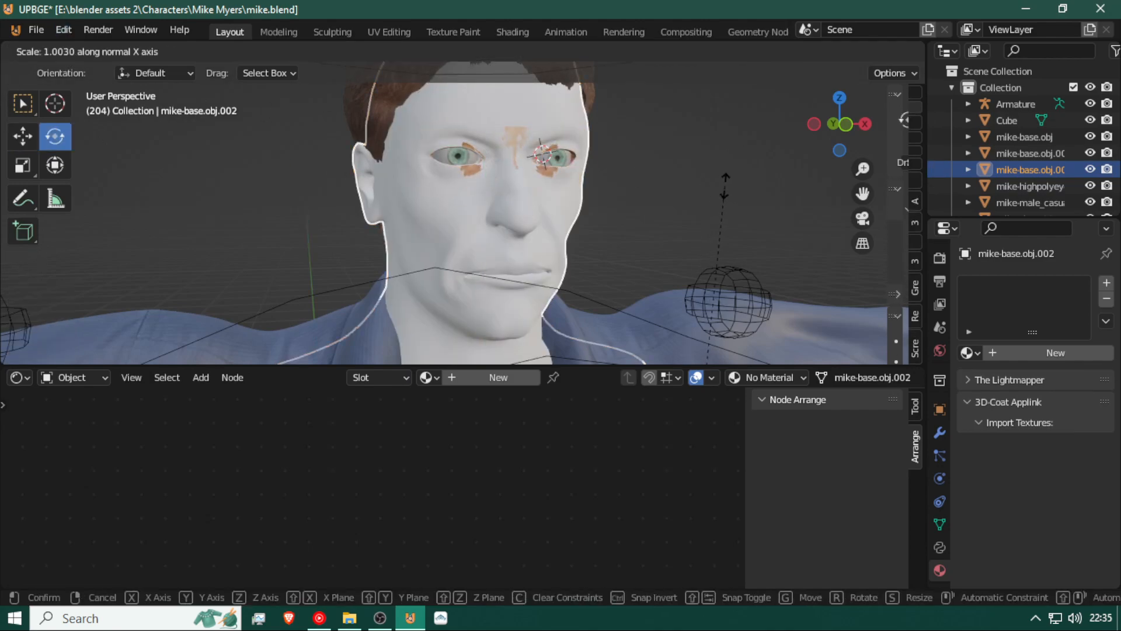
{"action": "left_click", "coordinate": [740, 182]}
{"action": "key", "text": "shift+grave"}
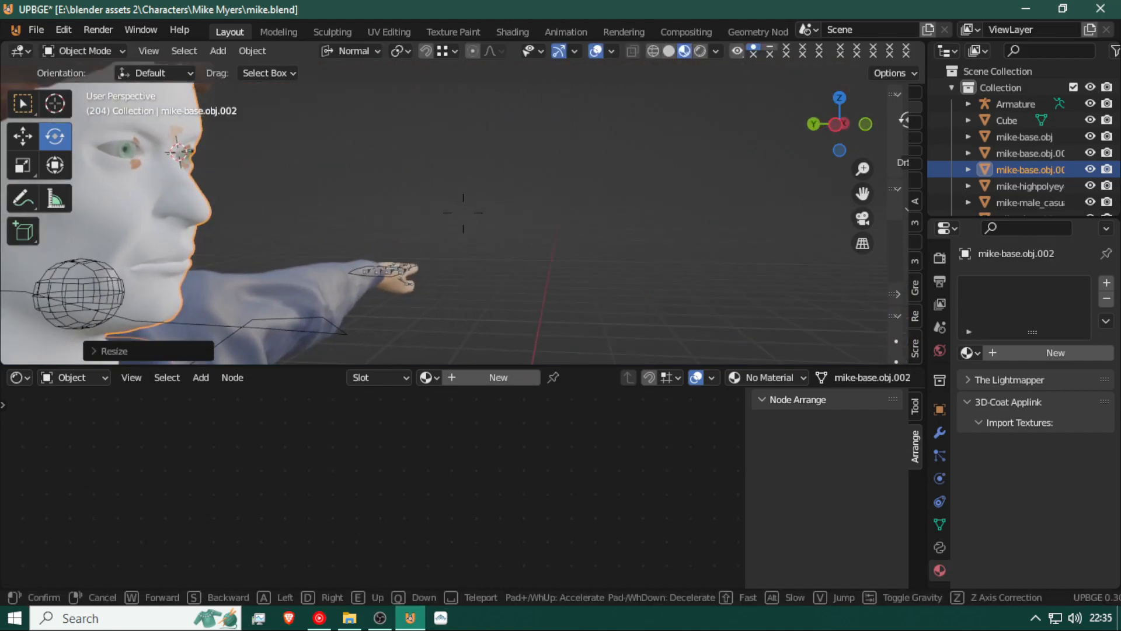
{"action": "left_click", "coordinate": [693, 234]}
{"action": "key", "text": "s"}
{"action": "key", "text": "z"}
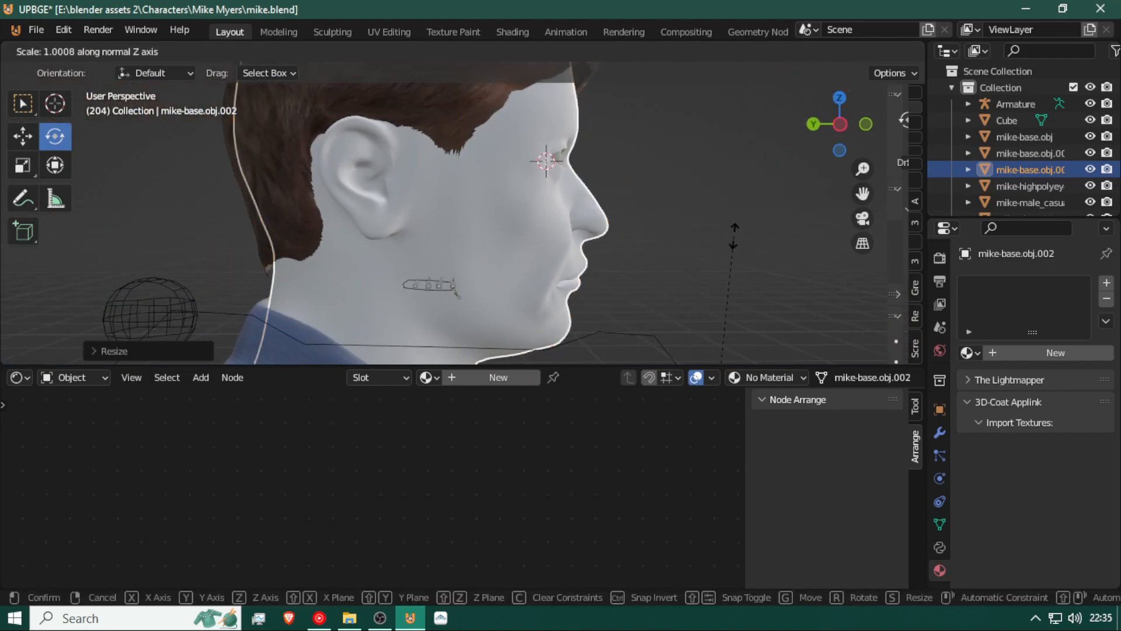
{"action": "left_click", "coordinate": [871, 236]}
Widen the duplicate head further along its normal X axis, by a factor of about 1.01 in the last scaling
{"action": "key", "text": "shift+grave"}
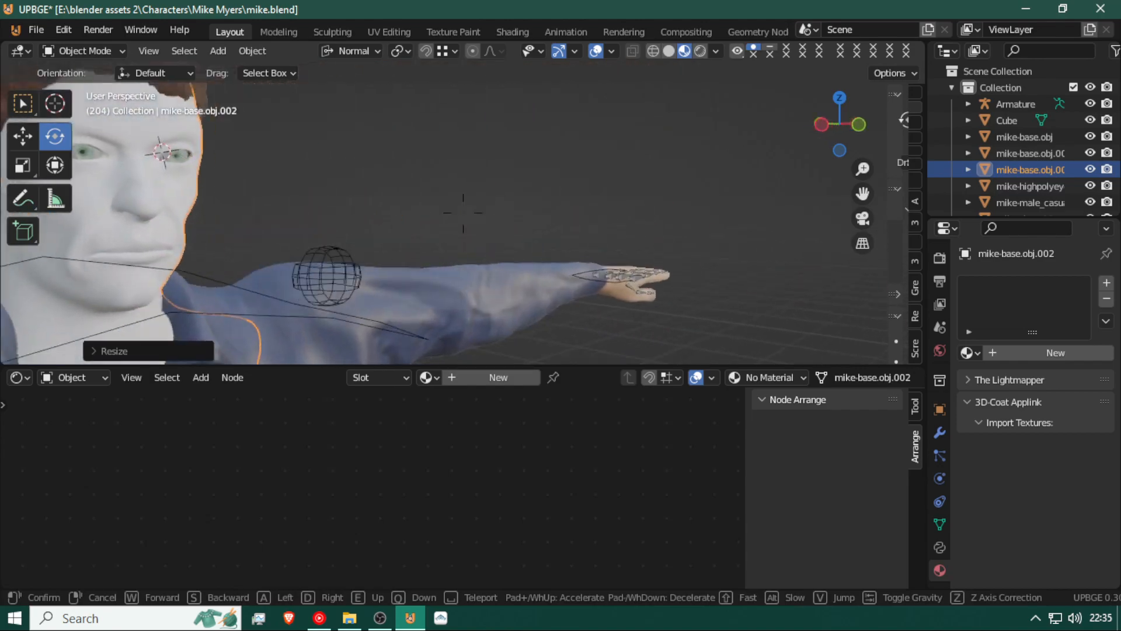
{"action": "left_click", "coordinate": [601, 191]}
{"action": "key", "text": "s"}
{"action": "key", "text": "x"}
{"action": "left_click", "coordinate": [599, 184]}
{"action": "key", "text": "s"}
{"action": "key", "text": "x"}
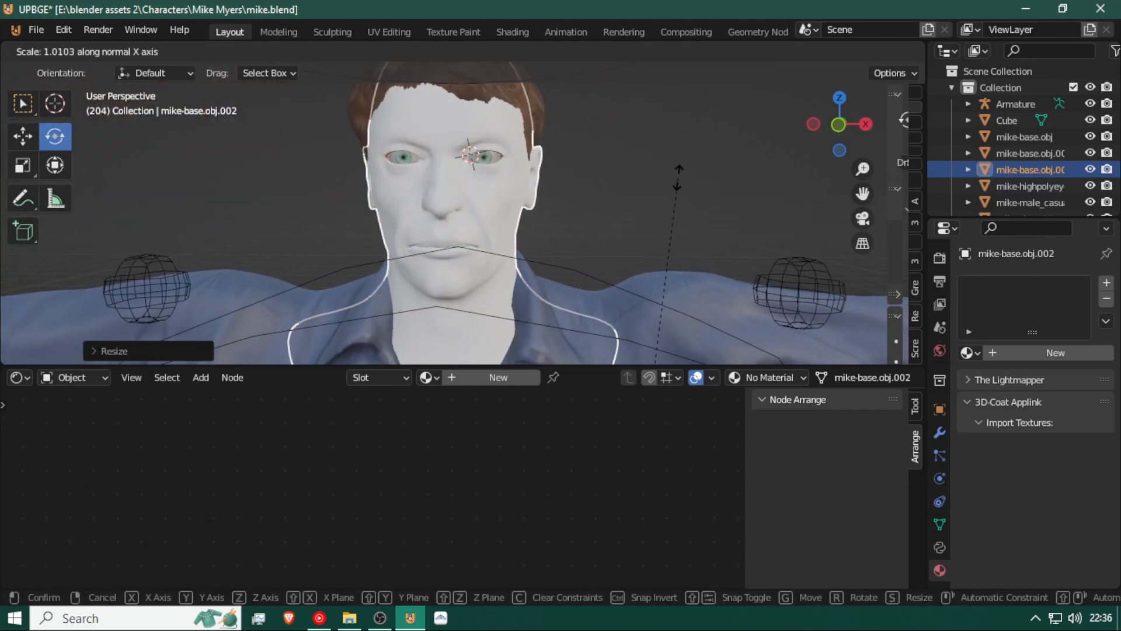
{"action": "left_click", "coordinate": [677, 175]}
Examine the enlarged duplicate head from the side and front, checking the fit around the eyes, ears and hair
{"action": "key", "text": "shift+grave"}
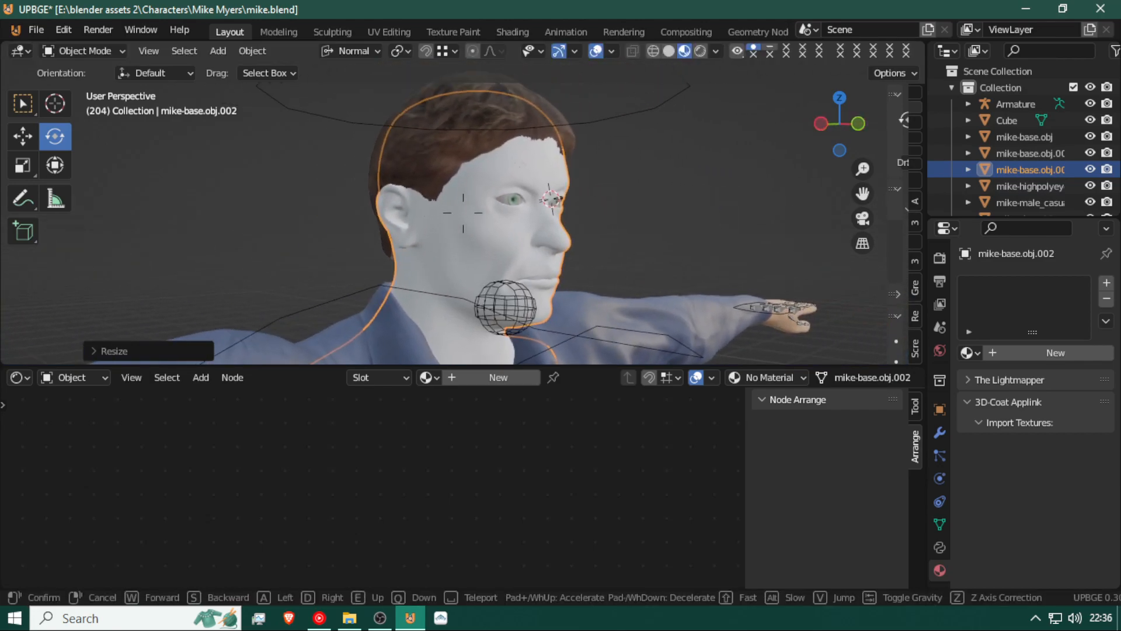
{"action": "left_click", "coordinate": [511, 146]}
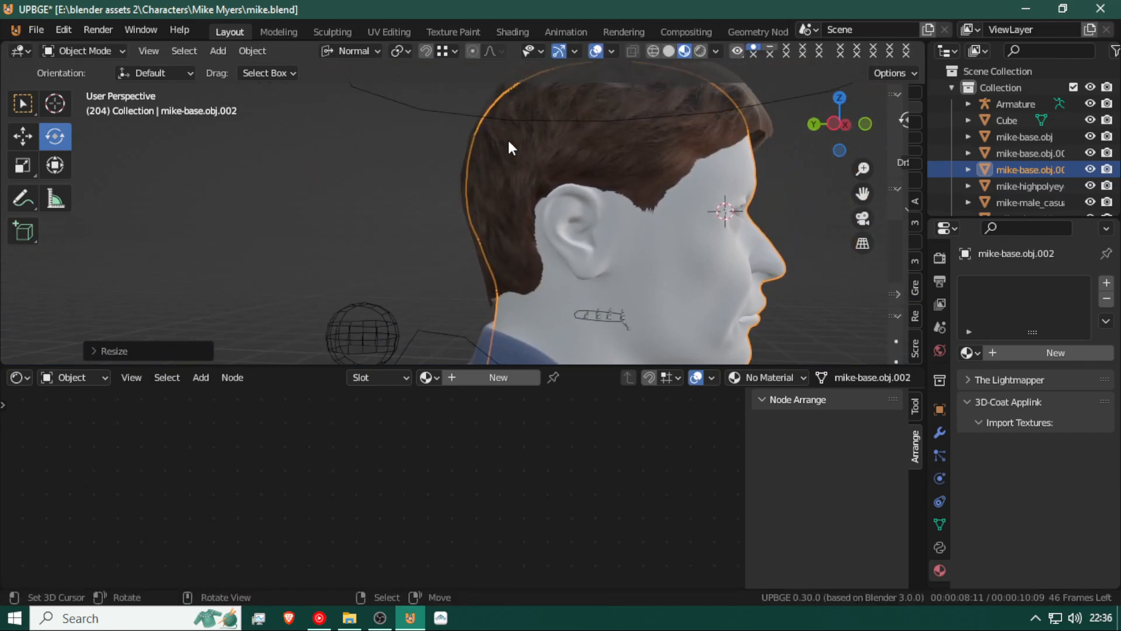
{"action": "key", "text": "shift+grave"}
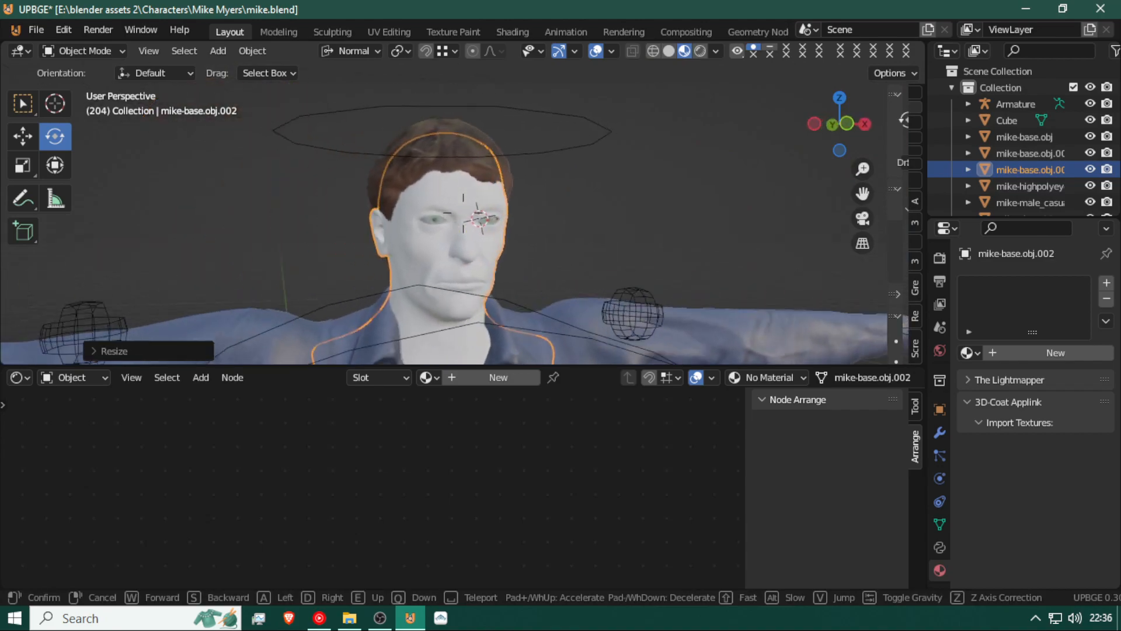
{"action": "key", "text": "d"}
{"action": "key", "text": "w"}
{"action": "key", "text": "a"}
{"action": "key", "text": "w"}
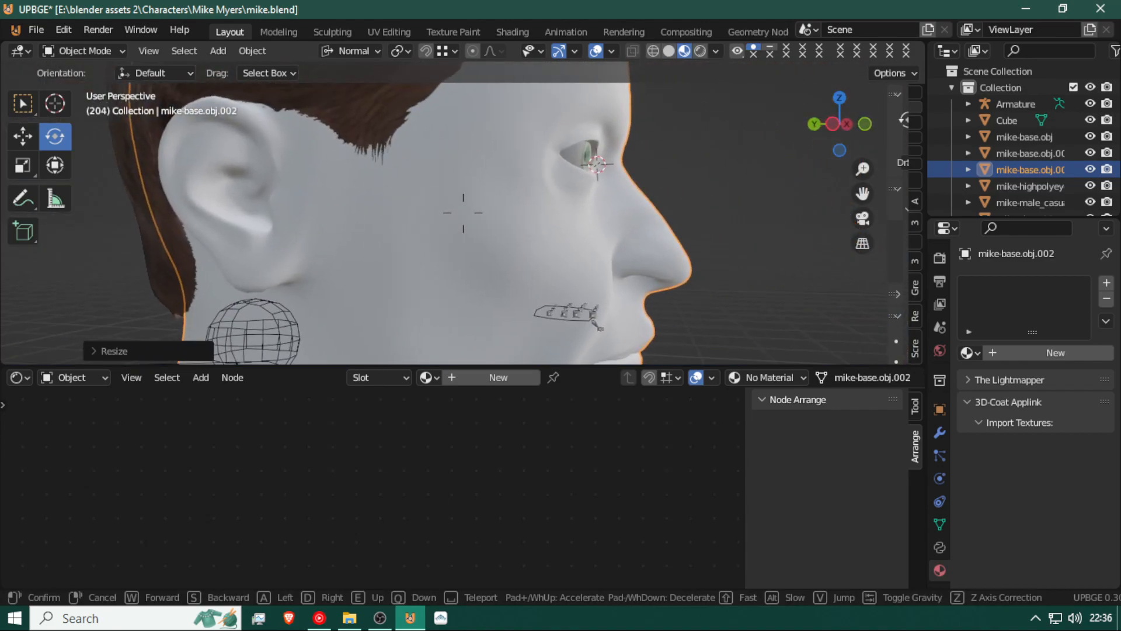
{"action": "key", "text": "d"}
{"action": "left_click", "coordinate": [463, 213]}
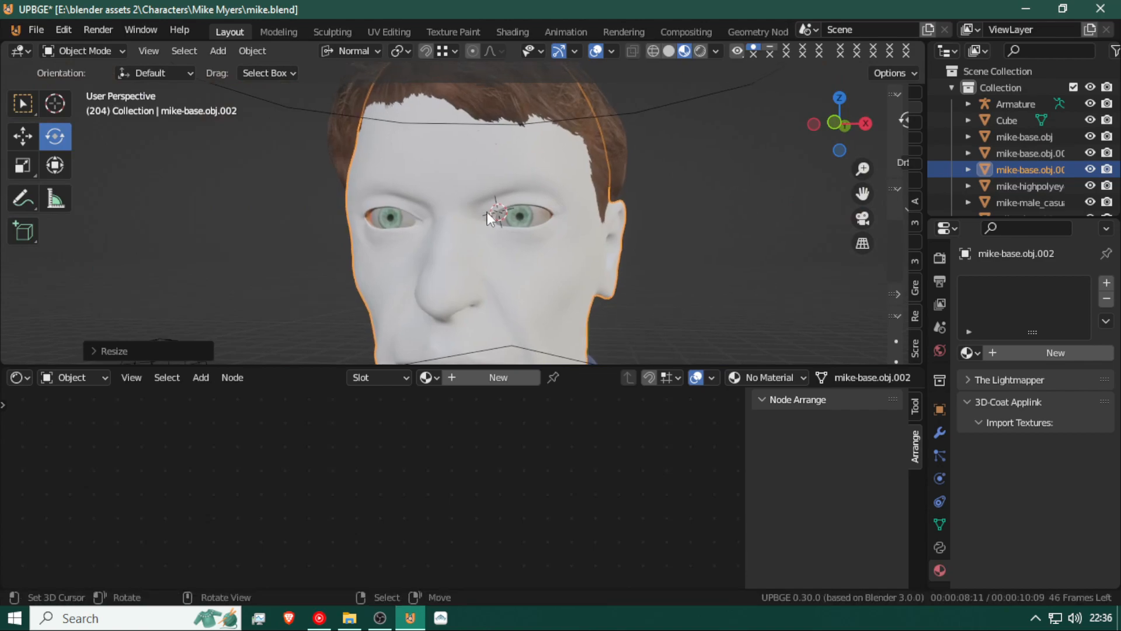
Create a new material on the duplicate head and add a Noise Texture node well ahead of the Principled BSDF
{"action": "left_click", "coordinate": [503, 154]}
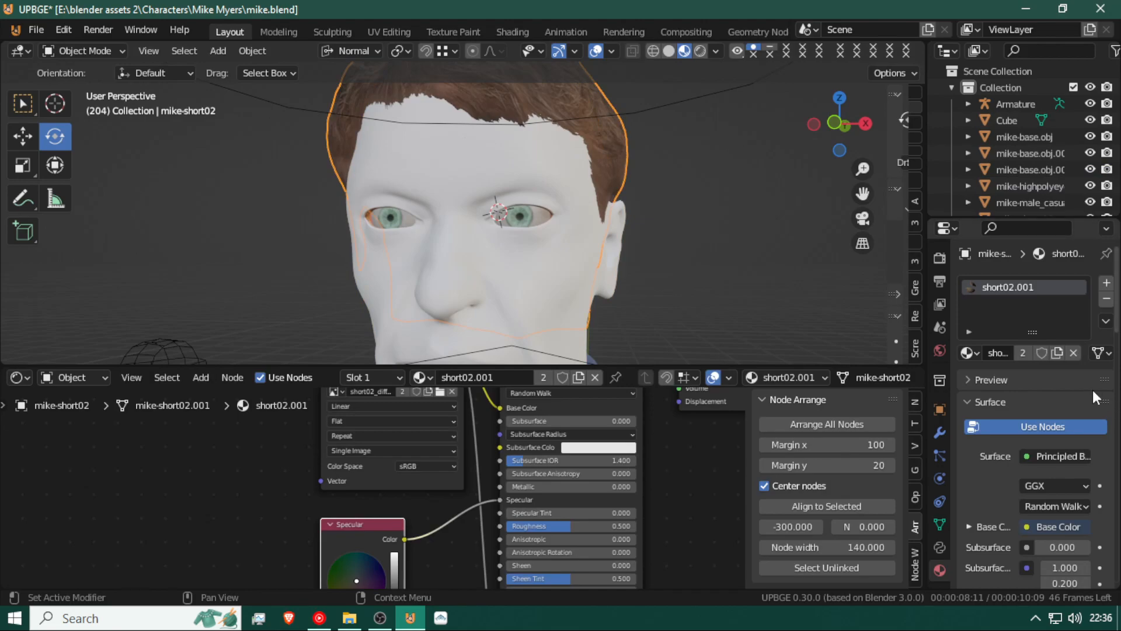
{"action": "left_click", "coordinate": [541, 268]}
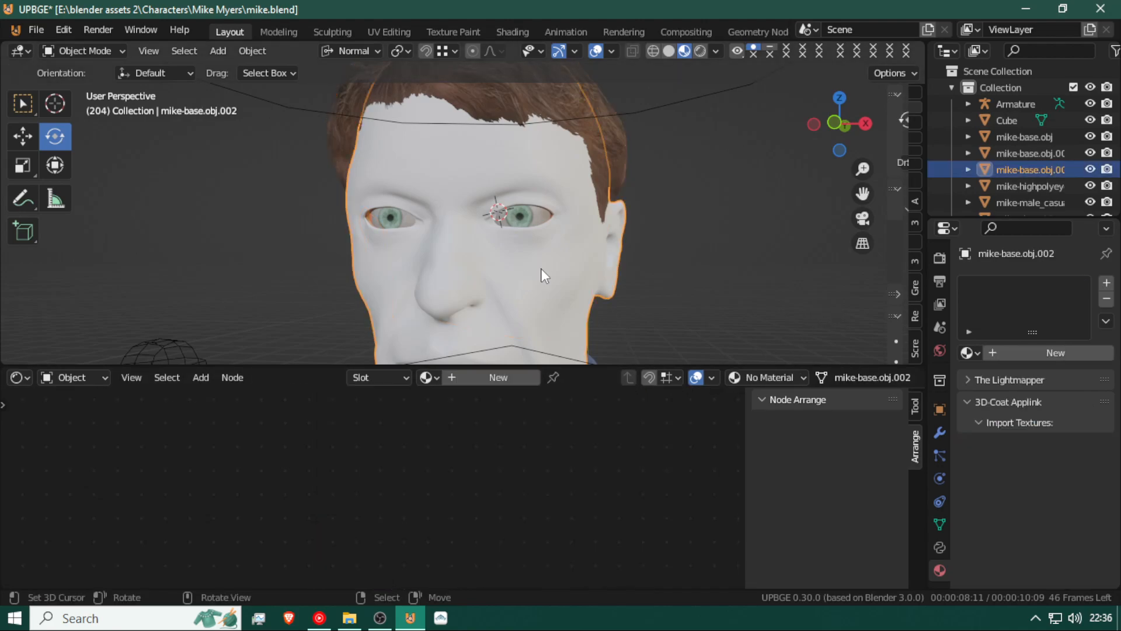
{"action": "left_click", "coordinate": [1011, 352]}
{"action": "middle_click_drag", "start_coordinate": [476, 463], "coordinate": [477, 529]}
{"action": "key", "text": "shift+a"}
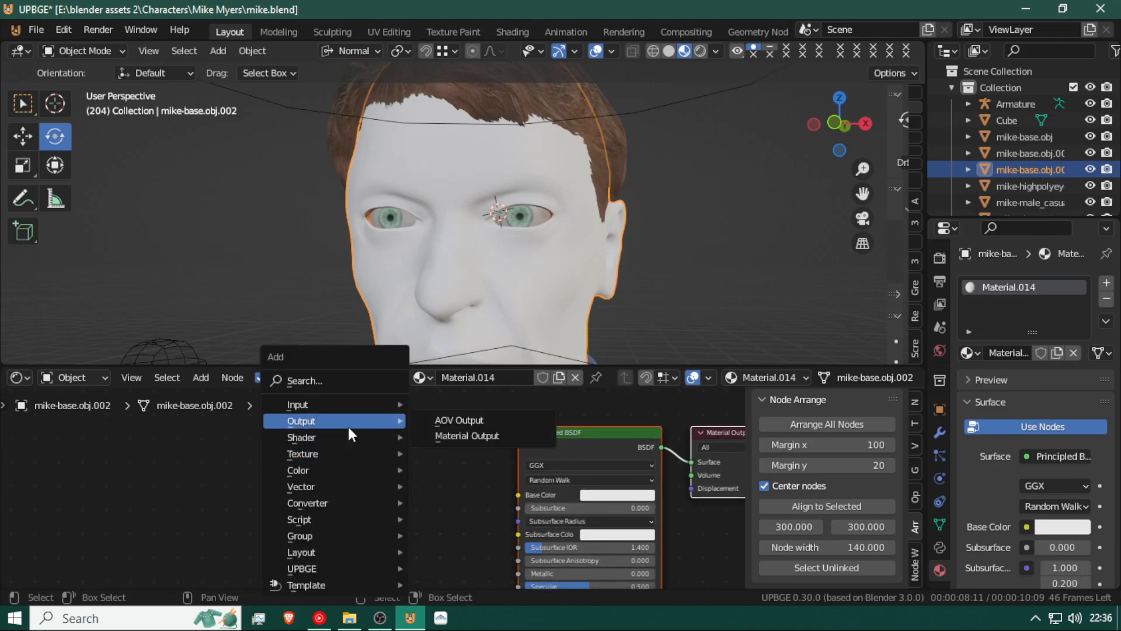
{"action": "mouse_move", "coordinate": [339, 456]}
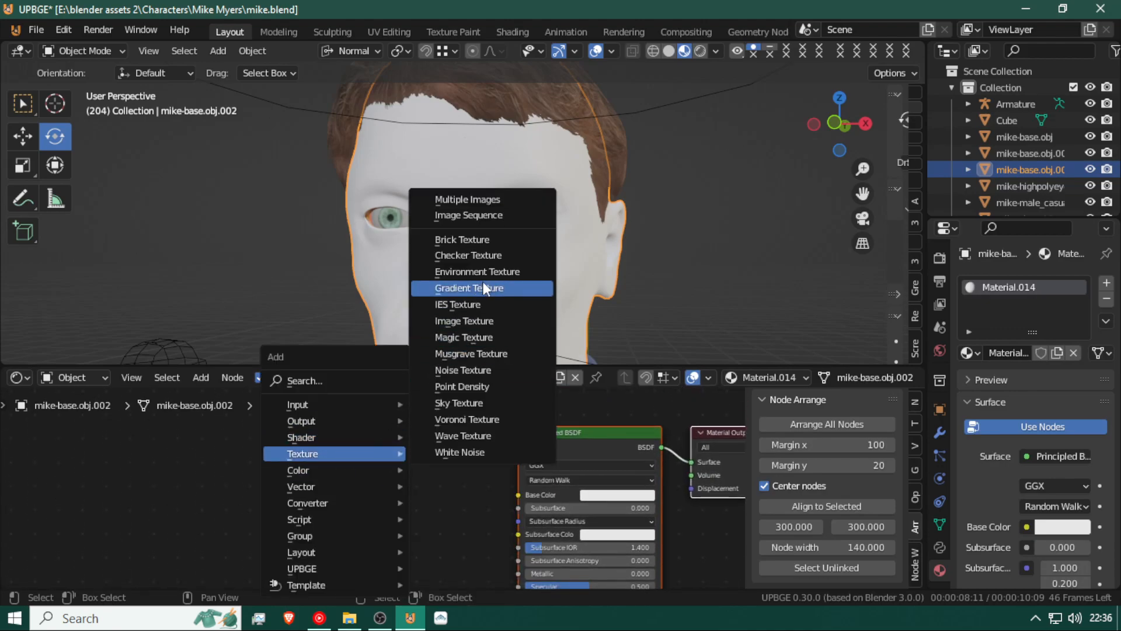
{"action": "left_click", "coordinate": [472, 370]}
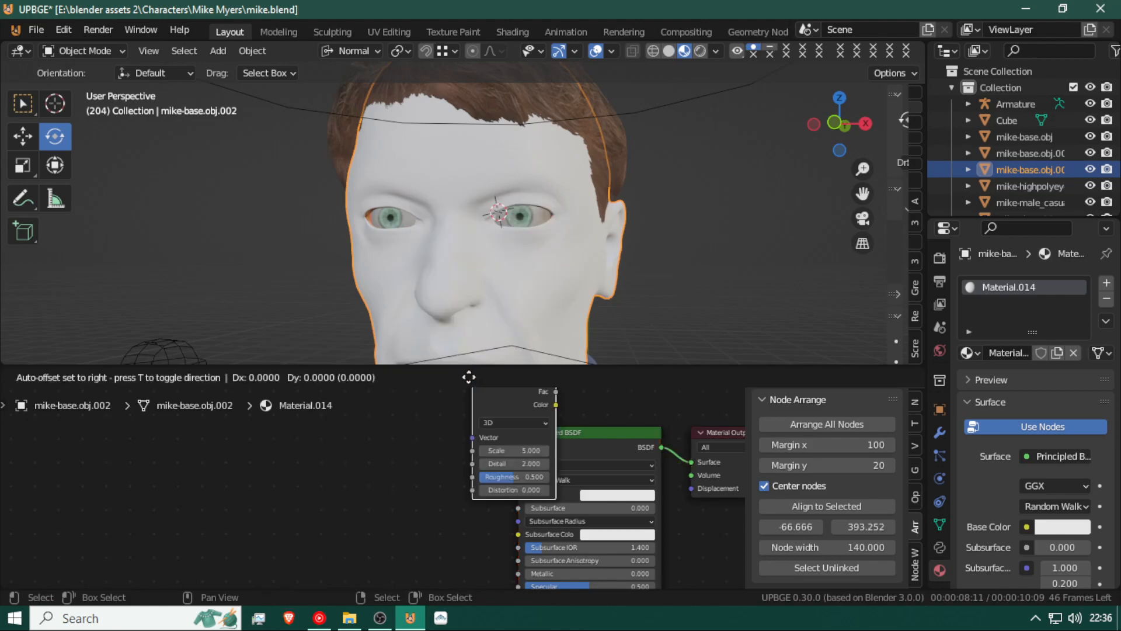
{"action": "left_click", "coordinate": [198, 416]}
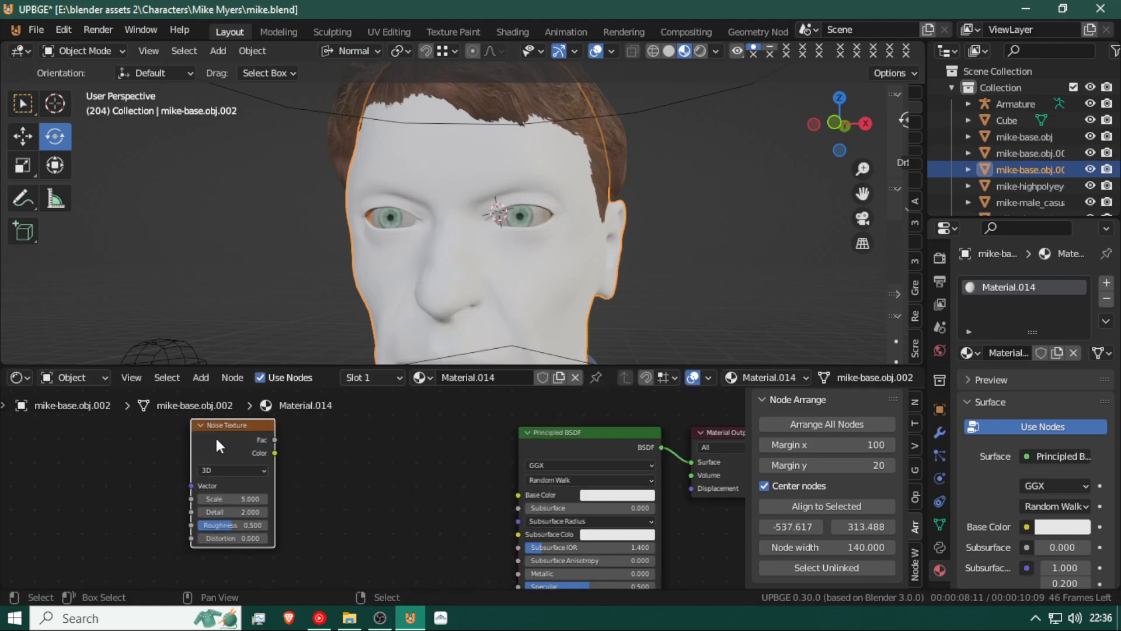
{"action": "key", "text": "shift+d"}
{"action": "left_click", "coordinate": [214, 584]}
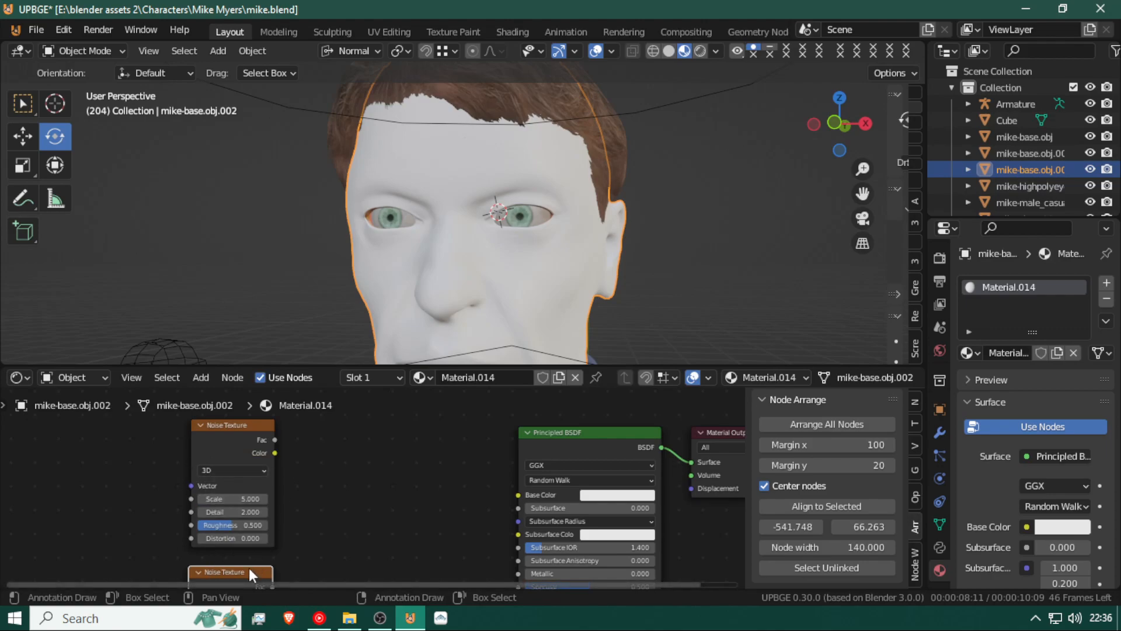
{"action": "key", "text": "ctrl+z"}
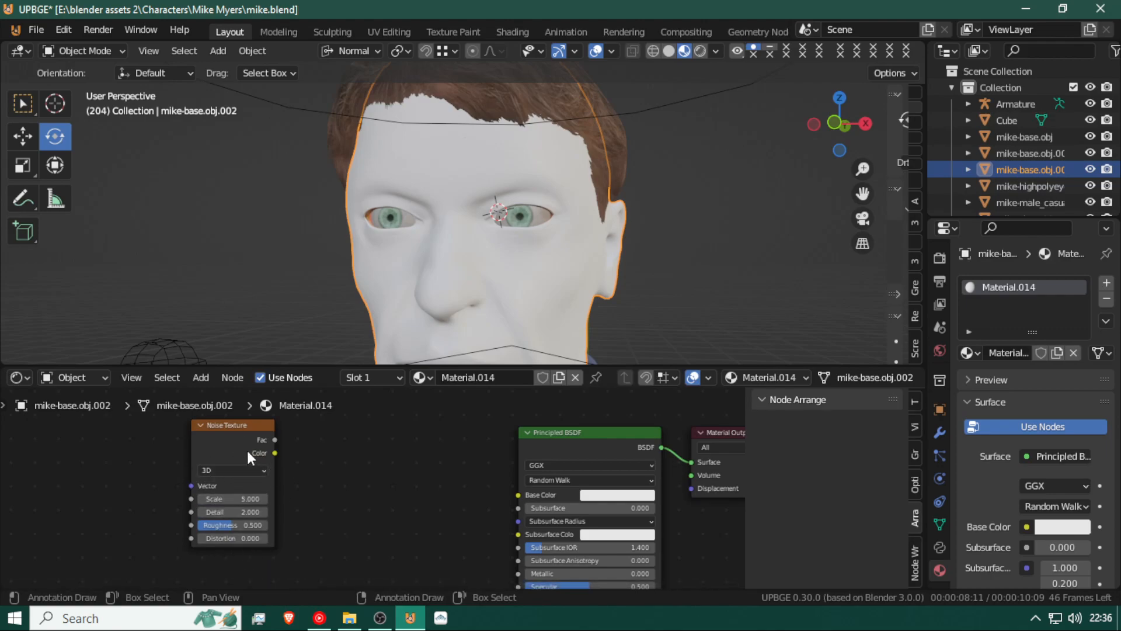
Add a Mapping setup feeding the Vector input of the Noise Texture
{"action": "left_click", "coordinate": [222, 425]}
{"action": "key", "text": "ctrl+t"}
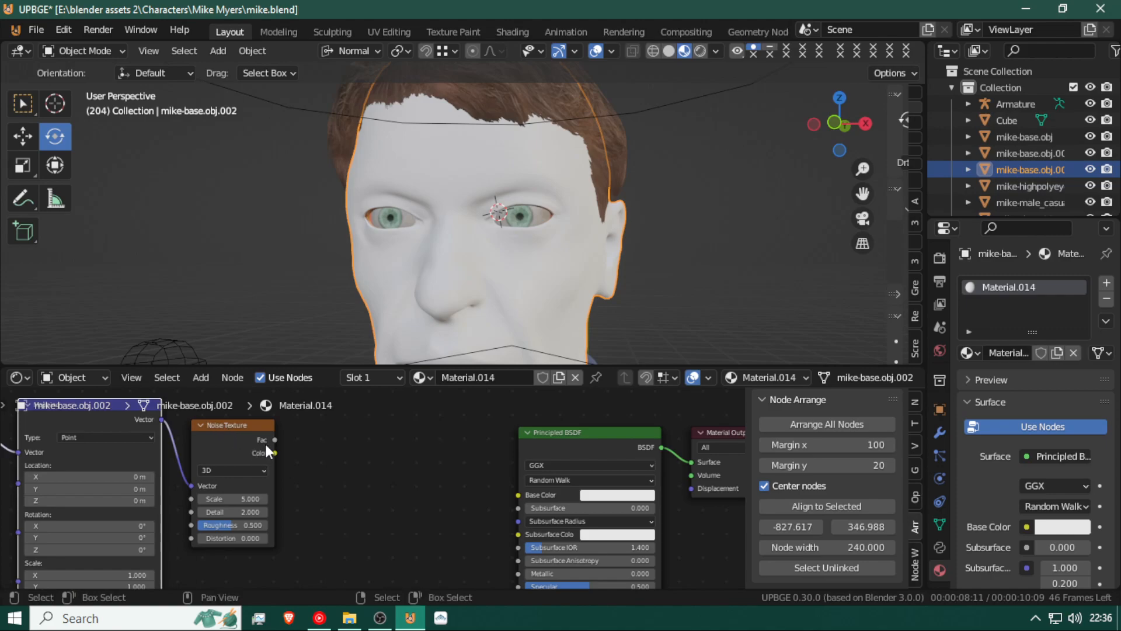
Add a ColorRamp that takes the Noise Texture's Fac and feeds its Color into the Principled BSDF's Base Color
{"action": "middle_click_drag", "start_coordinate": [265, 444], "coordinate": [215, 422]}
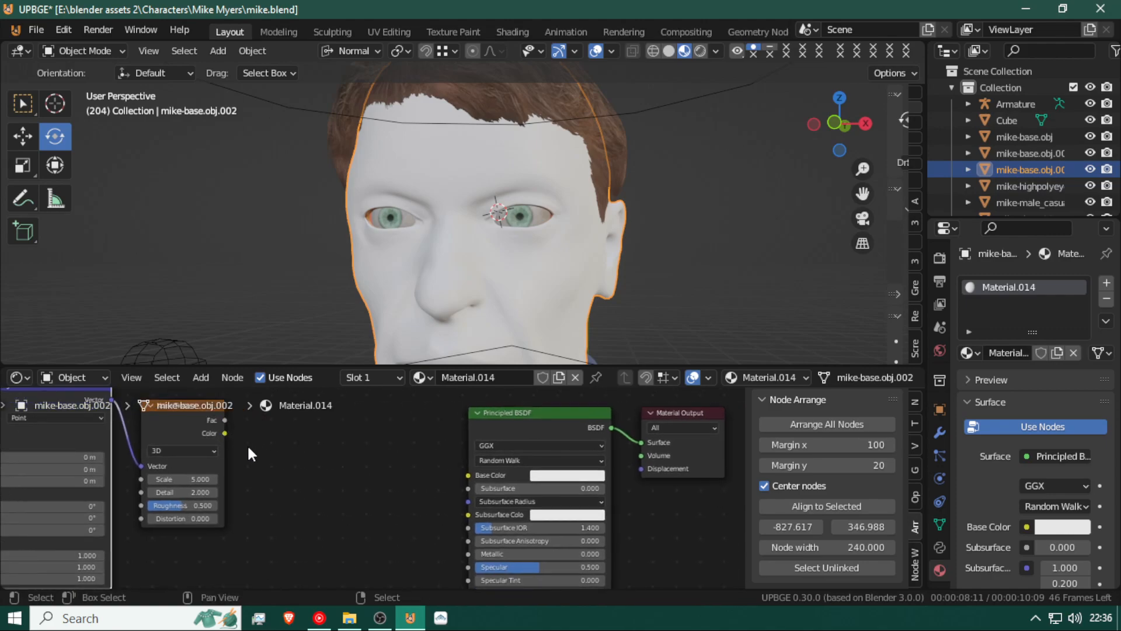
{"action": "key", "text": "shift+a"}
{"action": "mouse_move", "coordinate": [236, 496]}
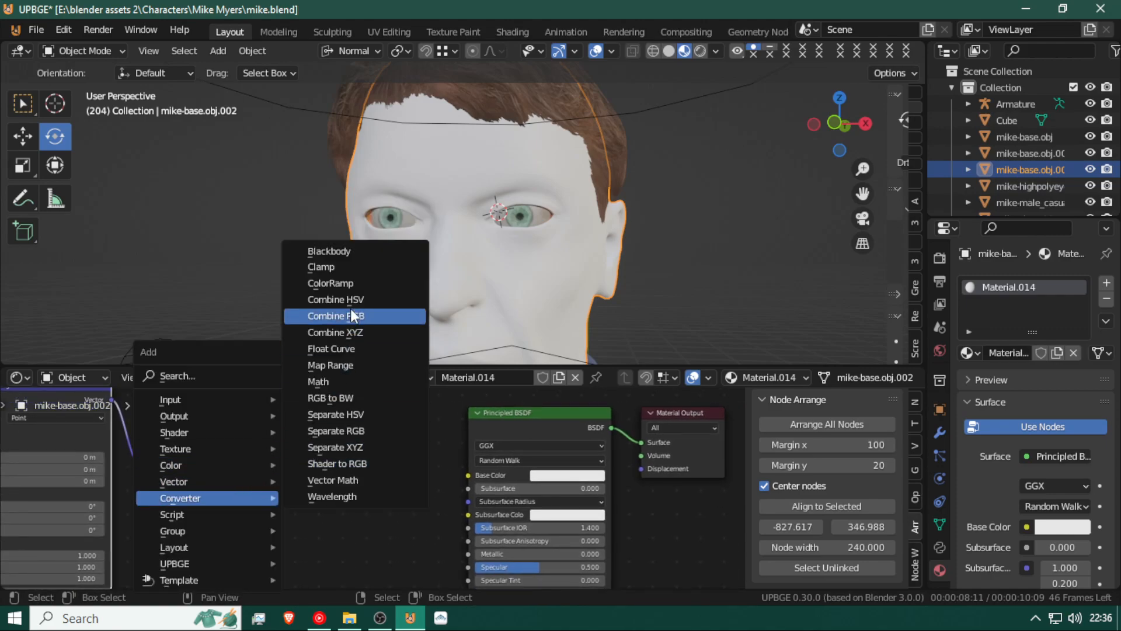
{"action": "left_click", "coordinate": [350, 285]}
{"action": "left_click", "coordinate": [220, 411]}
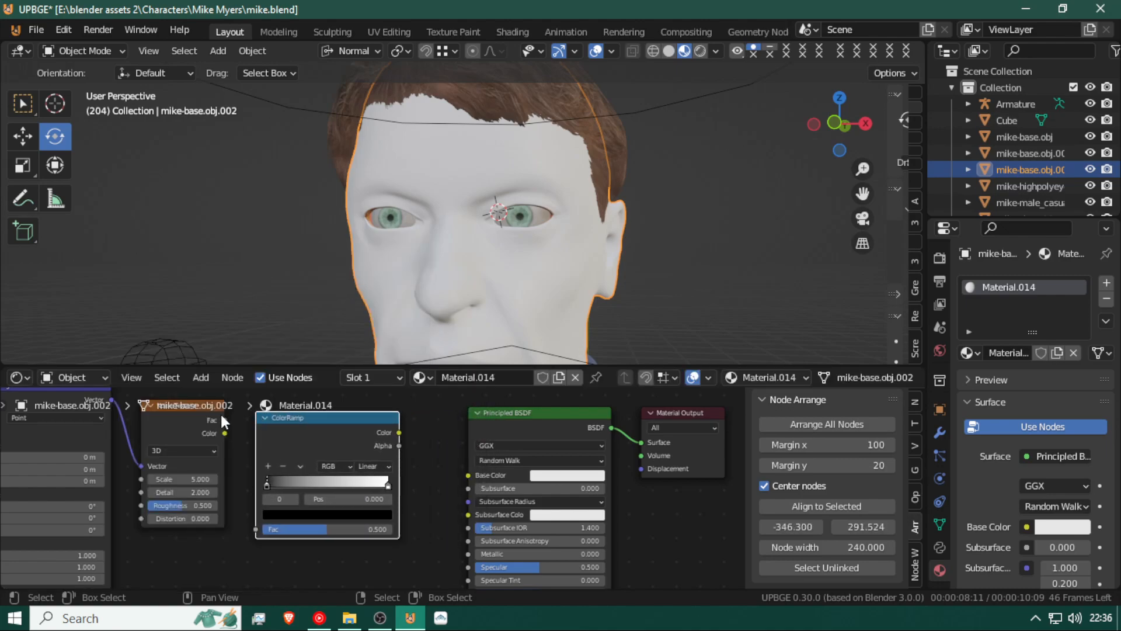
{"action": "left_click_drag", "start_coordinate": [226, 420], "coordinate": [255, 528]}
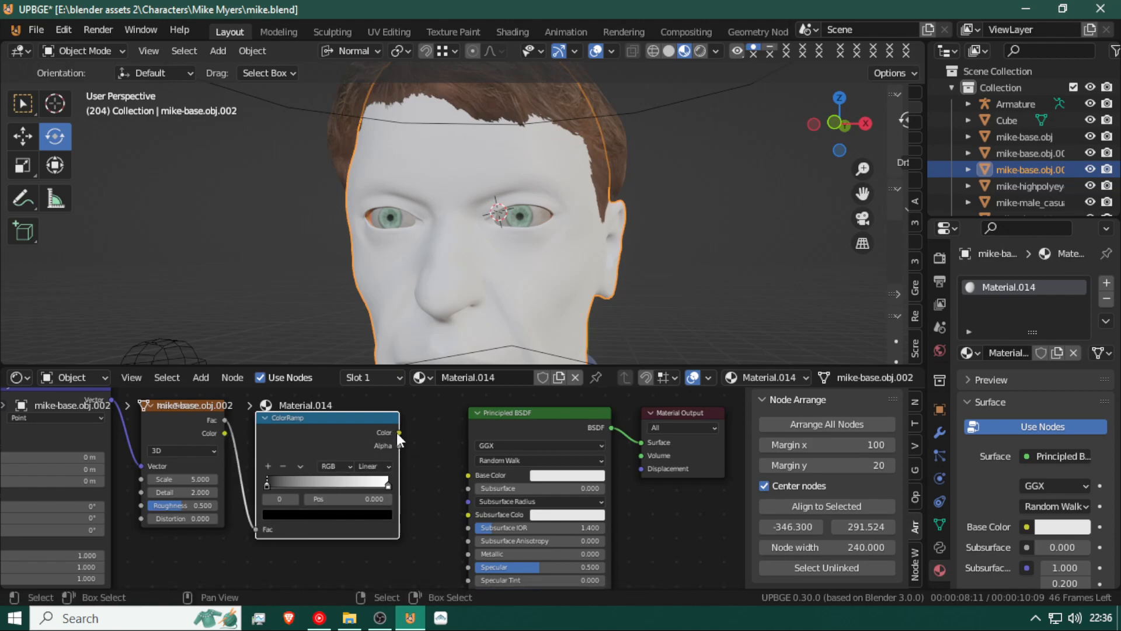
{"action": "mouse_move", "coordinate": [398, 433]}
{"action": "left_mouse_down"}
{"action": "mouse_move", "coordinate": [404, 383]}
{"action": "mouse_move", "coordinate": [411, 519]}
{"action": "mouse_move", "coordinate": [468, 530]}
{"action": "left_mouse_up"}
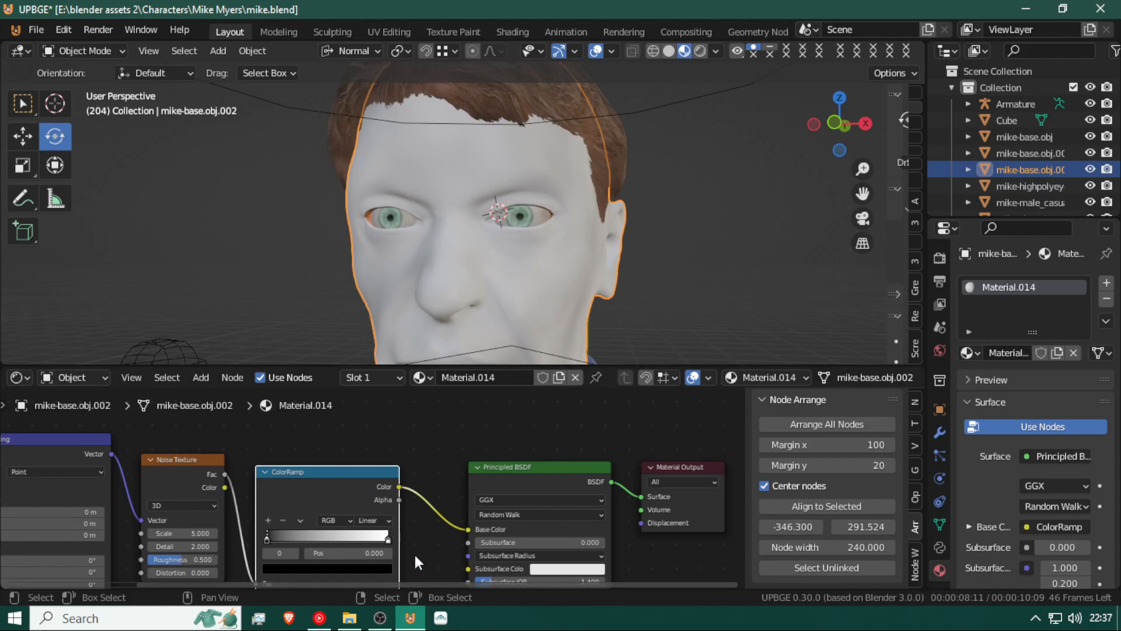
Set the Noise Texture scale to 54.8 and move the ColorRamp's black stop to 0.364 and white stop to 0.982
{"action": "left_click_drag", "start_coordinate": [182, 533], "coordinate": [456, 533]}
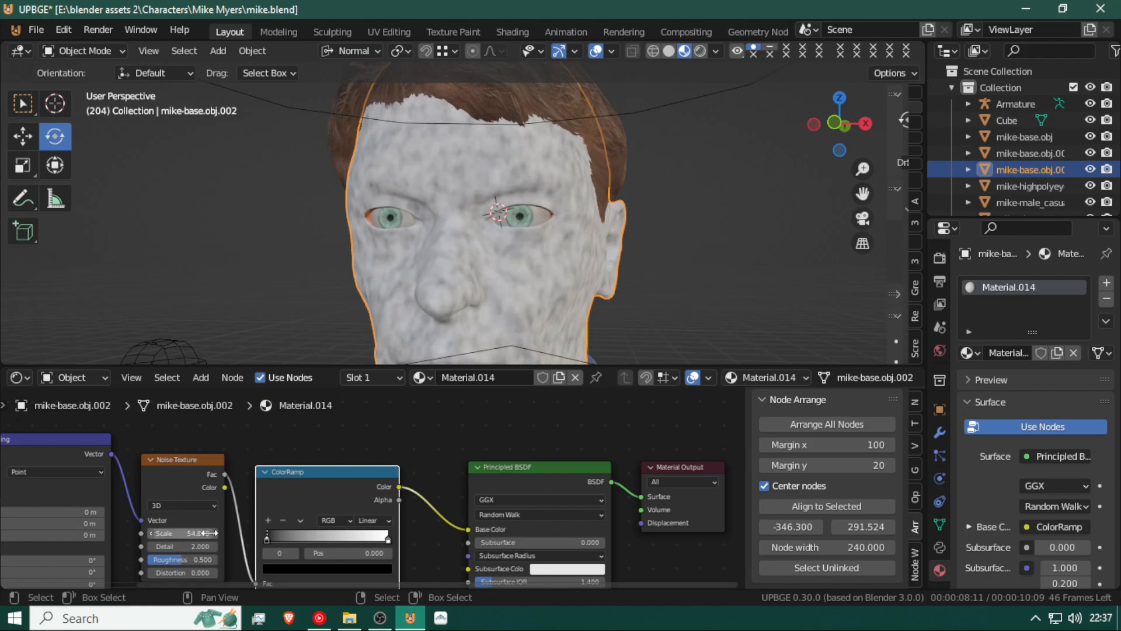
{"action": "left_click_drag", "start_coordinate": [270, 542], "coordinate": [318, 539]}
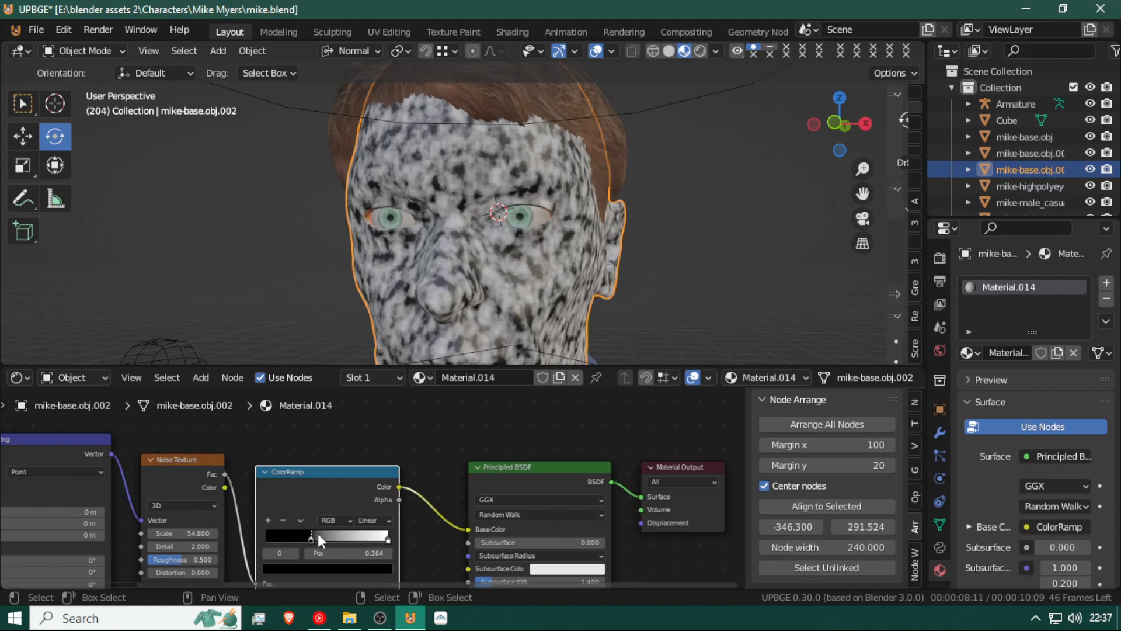
{"action": "mouse_move", "coordinate": [386, 540]}
{"action": "left_mouse_down"}
{"action": "mouse_move", "coordinate": [338, 540]}
{"action": "mouse_move", "coordinate": [384, 538]}
{"action": "left_mouse_up"}
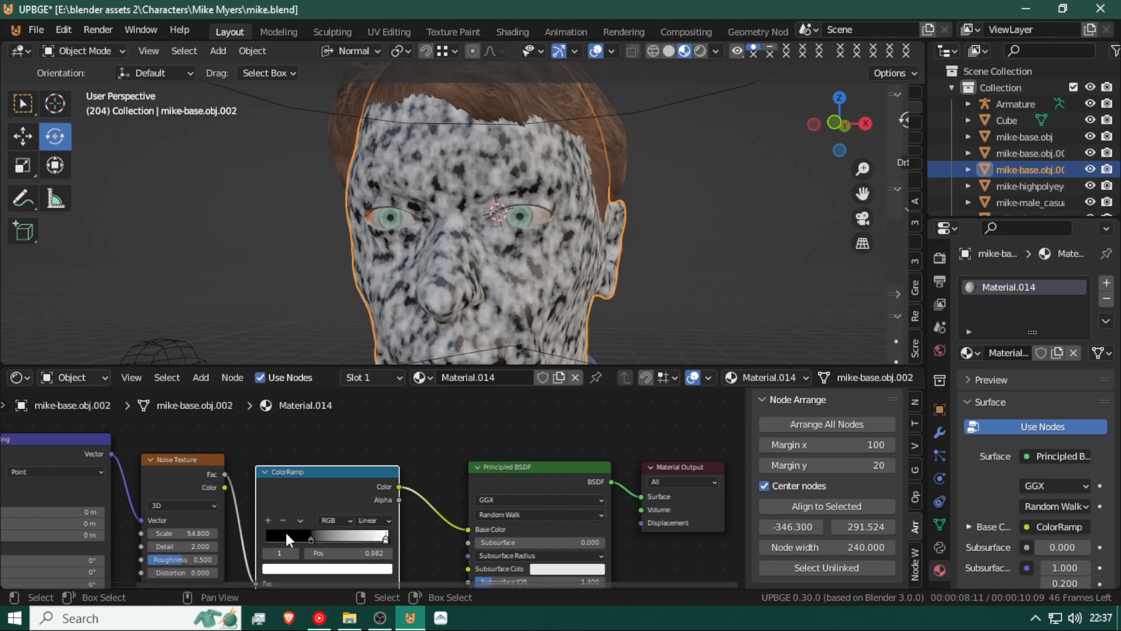
Set the Noise Texture's scale to 16.54, detail to 2.86 and distortion to 0.37
{"action": "mouse_move", "coordinate": [187, 534]}
{"action": "left_mouse_down"}
{"action": "mouse_move", "coordinate": [161, 533]}
{"action": "mouse_move", "coordinate": [175, 534]}
{"action": "left_mouse_up"}
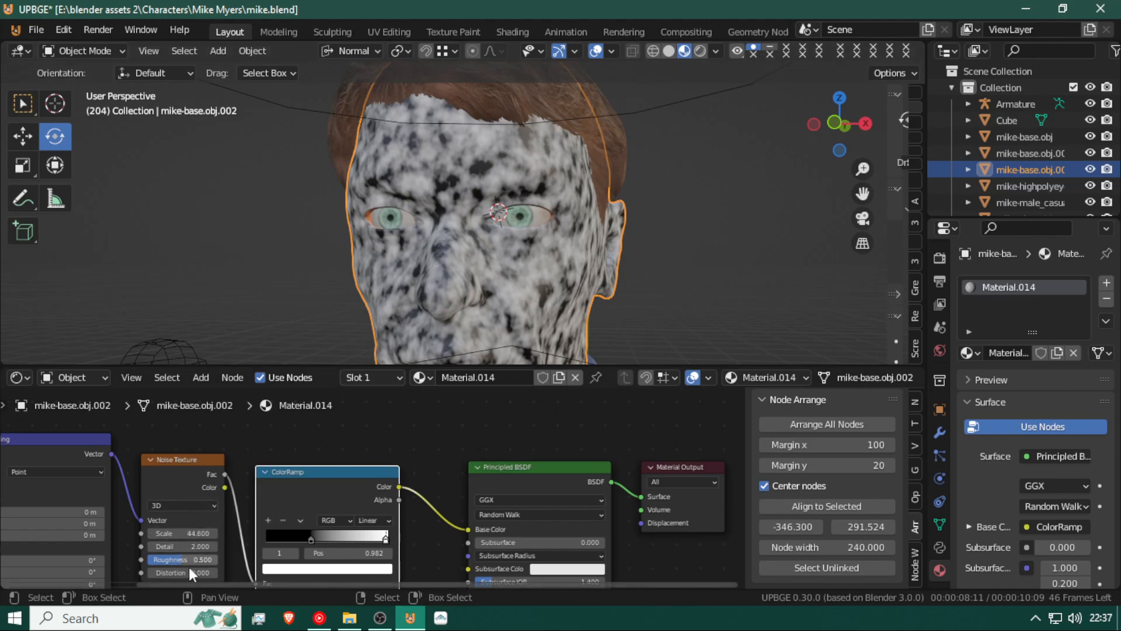
{"action": "left_click_drag", "start_coordinate": [186, 579], "coordinate": [172, 529]}
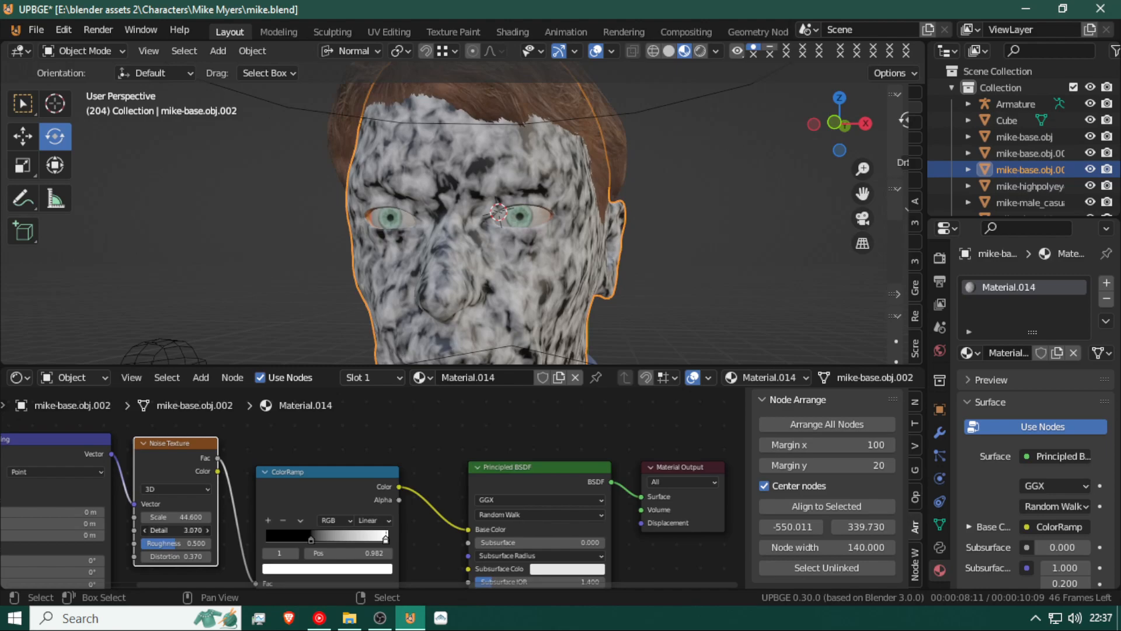
{"action": "left_click_drag", "start_coordinate": [176, 517], "coordinate": [59, 517]}
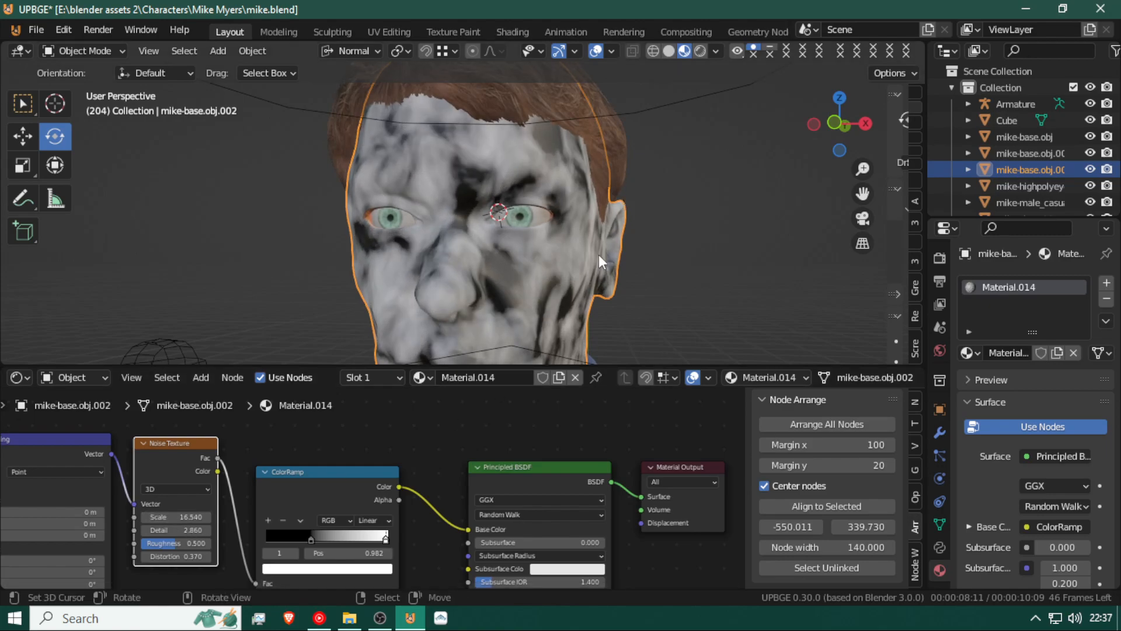
{"action": "scroll", "coordinate": [602, 254], "scroll_direction": "down", "scroll_amount": 2}
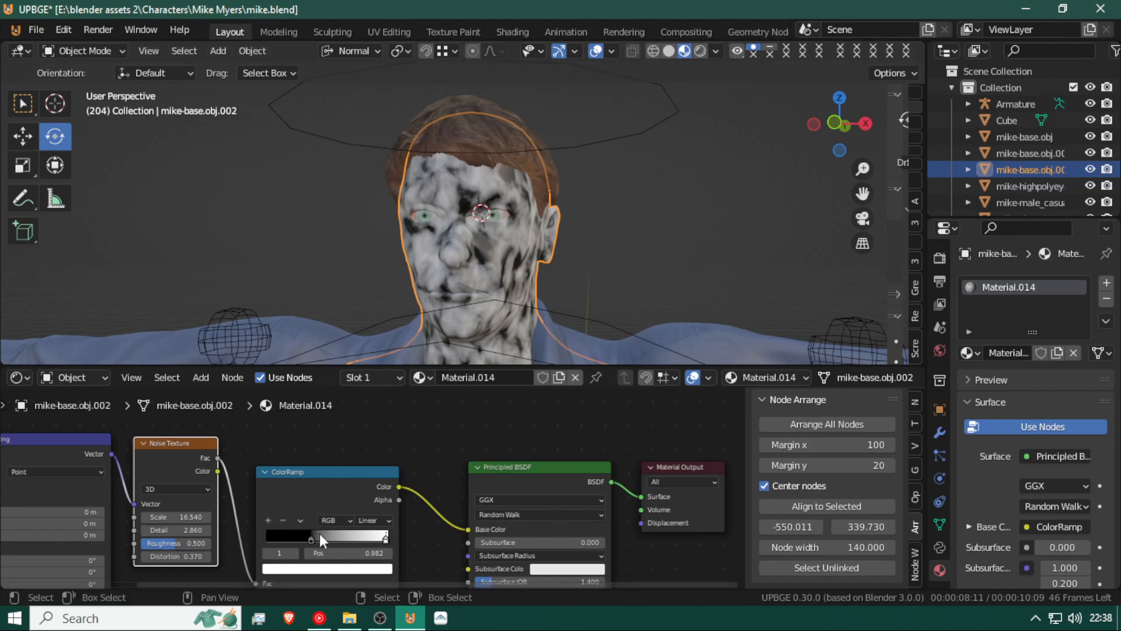
Lighten the ColorRamp's black stop to gray, move it to 0.264, and shift the white stop closer to the middle
{"action": "scroll", "coordinate": [338, 541], "scroll_direction": "down", "scroll_amount": 1}
{"action": "middle_click_drag", "start_coordinate": [339, 541], "coordinate": [360, 514]}
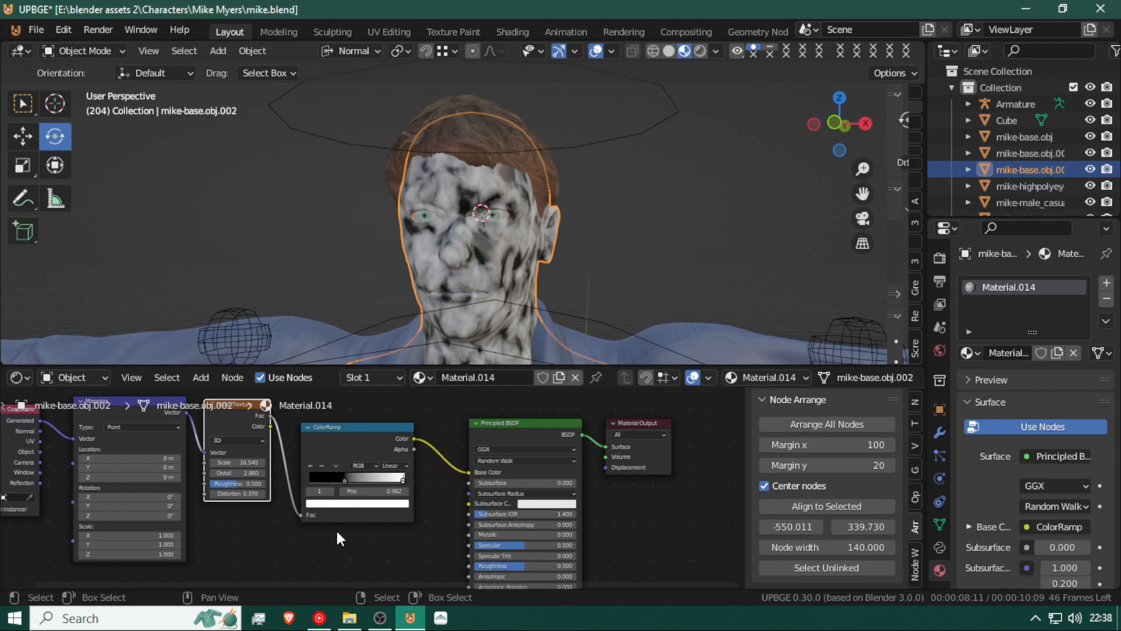
{"action": "left_click", "coordinate": [332, 475]}
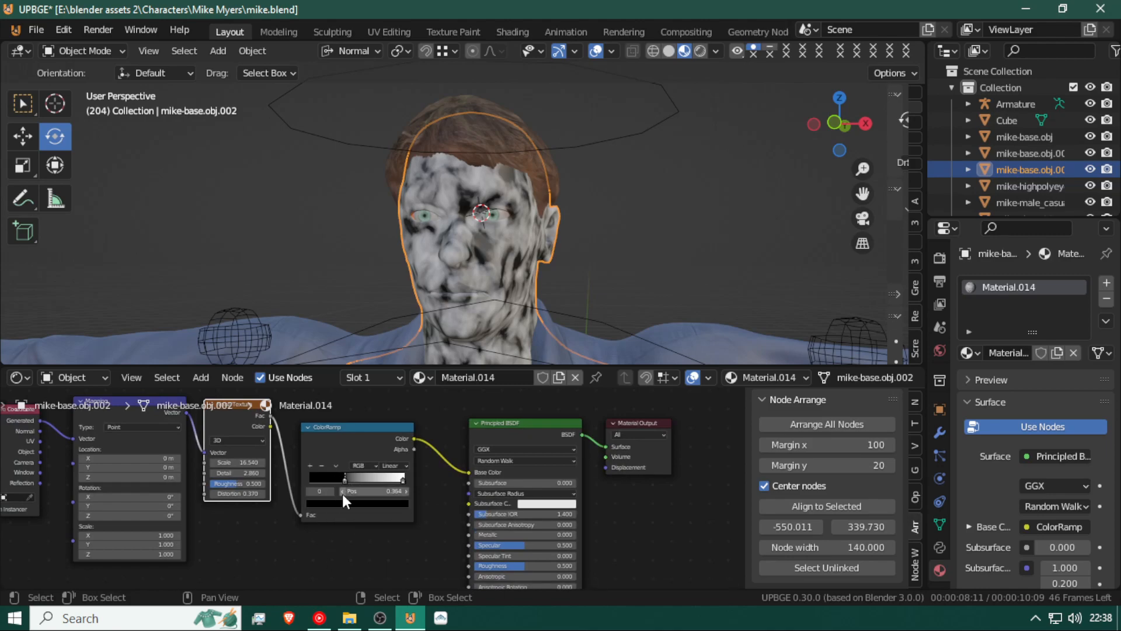
{"action": "left_click", "coordinate": [359, 503]}
{"action": "left_click_drag", "start_coordinate": [386, 432], "coordinate": [386, 409]}
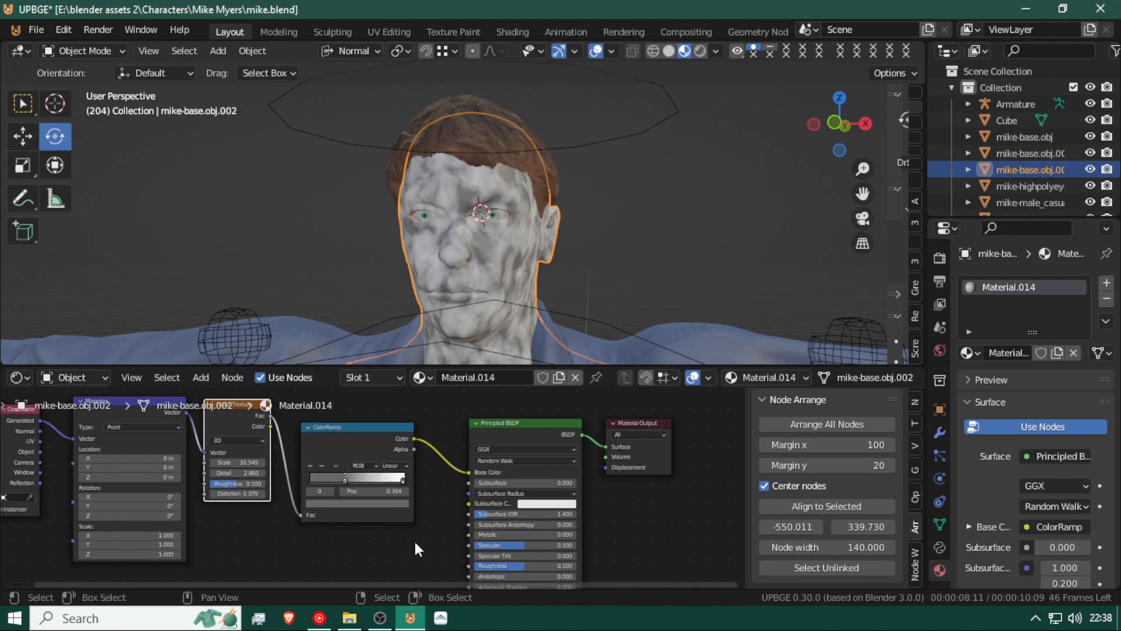
{"action": "left_click_drag", "start_coordinate": [402, 481], "coordinate": [334, 481]}
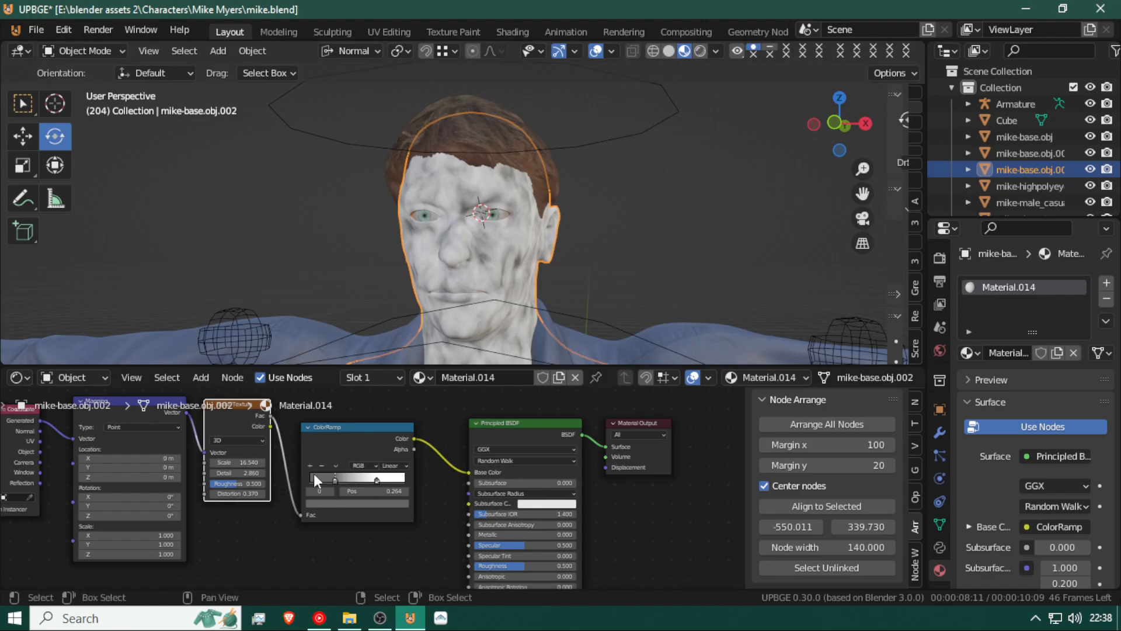
Add an area light to the scene and raise it along Z above the character's head
{"action": "scroll", "coordinate": [297, 458], "scroll_direction": "down", "scroll_amount": 1}
{"action": "scroll", "coordinate": [587, 242], "scroll_direction": "down", "scroll_amount": 5}
{"action": "scroll", "coordinate": [587, 242], "scroll_direction": "down", "scroll_amount": 3}
{"action": "key", "text": "shift+a"}
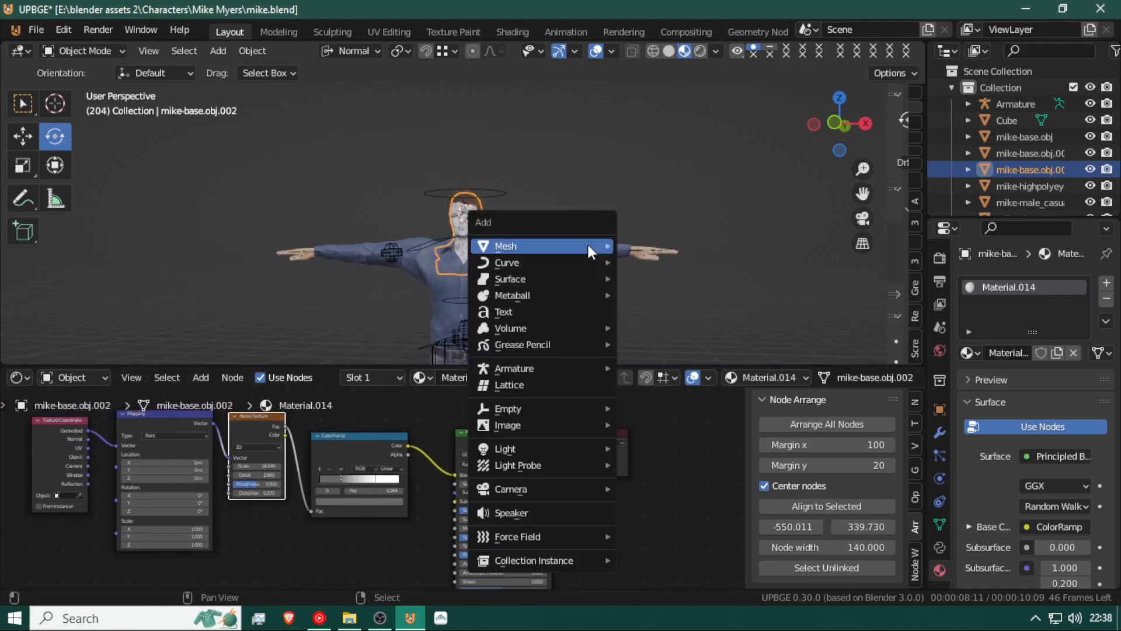
{"action": "mouse_move", "coordinate": [552, 430]}
{"action": "mouse_move", "coordinate": [544, 450]}
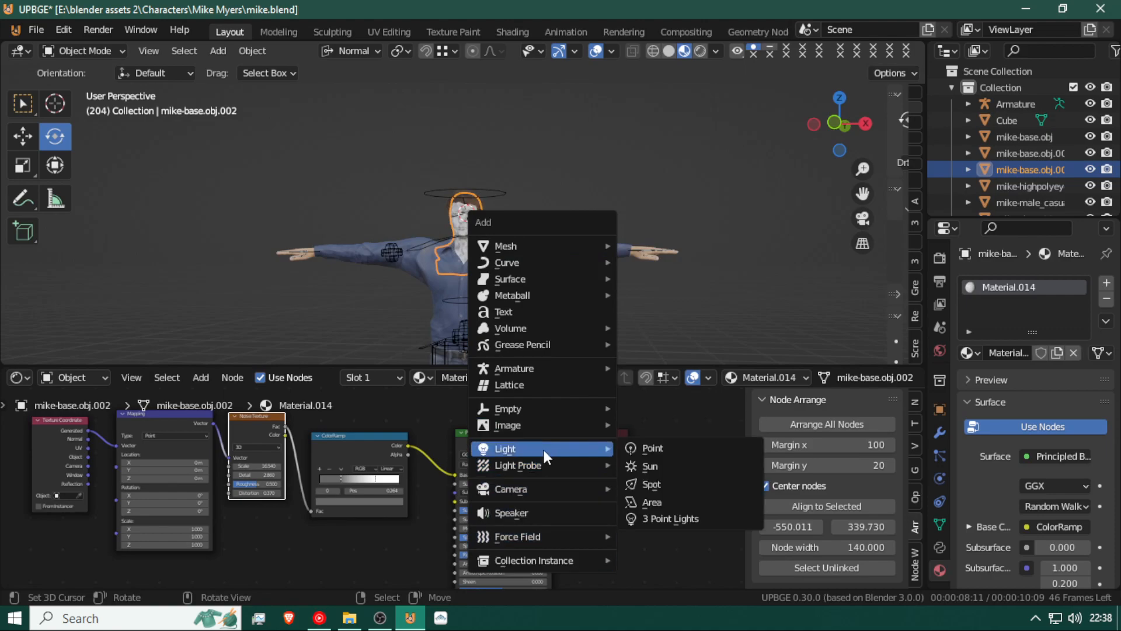
{"action": "left_click", "coordinate": [651, 500]}
{"action": "middle_click_drag", "start_coordinate": [542, 275], "coordinate": [745, 286]}
{"action": "key", "text": "g"}
{"action": "key", "text": "z"}
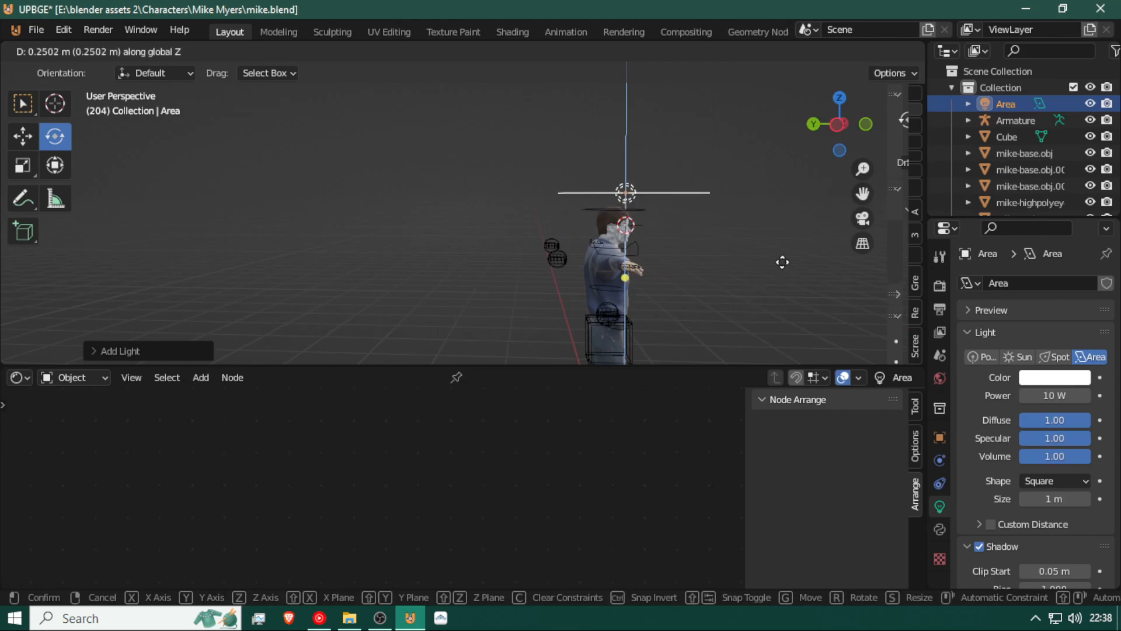
{"action": "left_click", "coordinate": [802, 230]}
Switch the viewport to rendered shading, tilt the area light toward the character and move it along its local Y axis in front of the face
{"action": "left_click", "coordinate": [700, 51]}
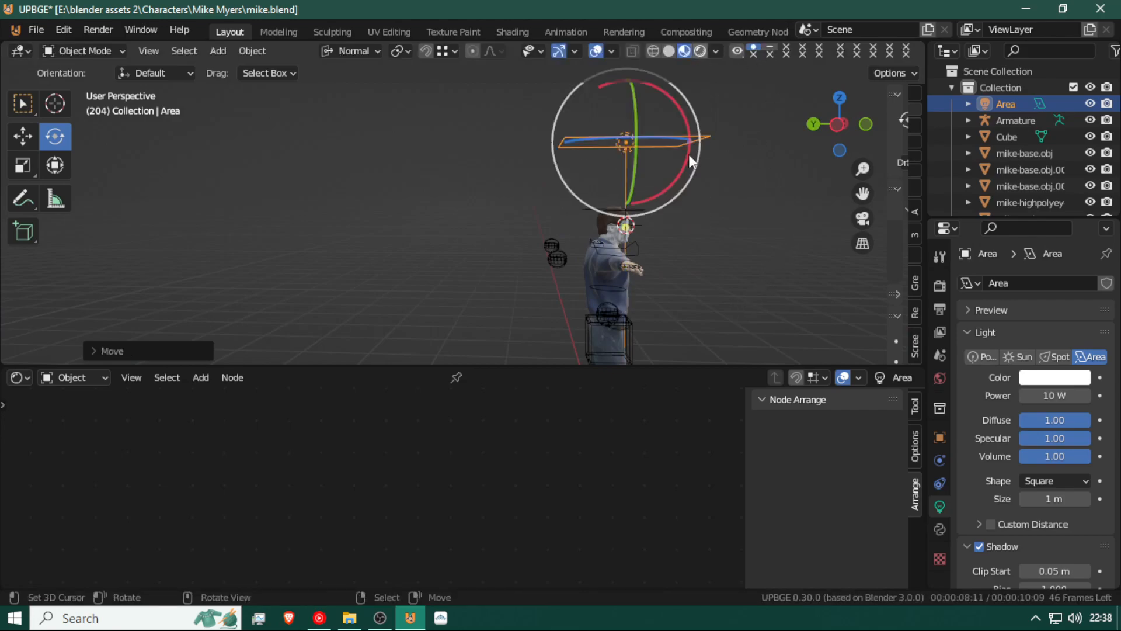
{"action": "key", "text": "r"}
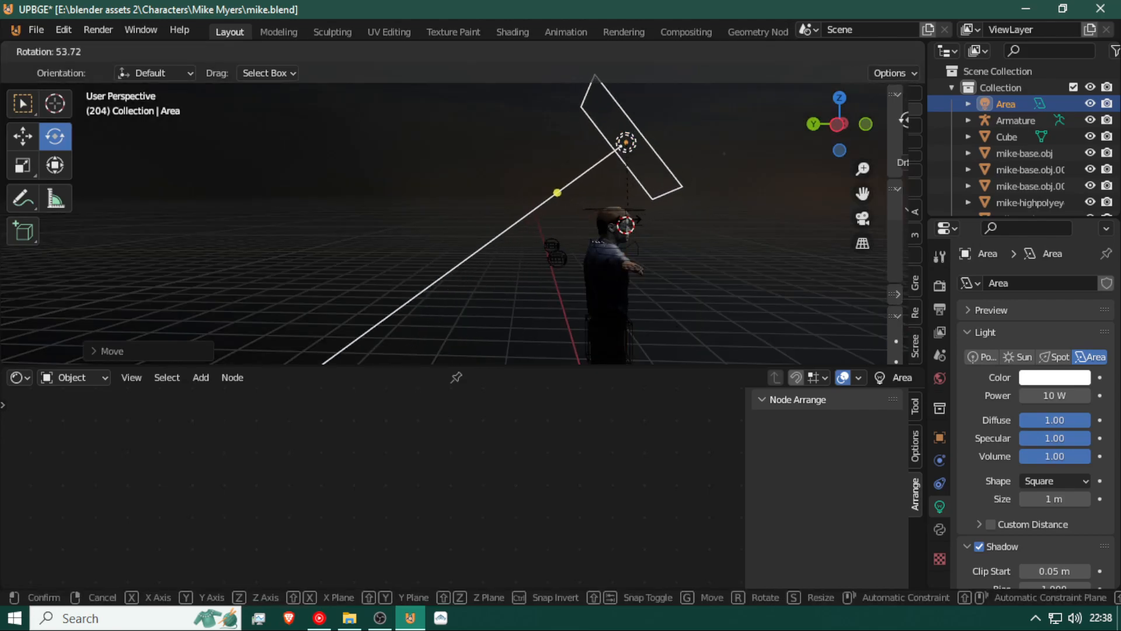
{"action": "left_click", "coordinate": [656, 220]}
{"action": "key", "text": "g"}
{"action": "key", "text": "y"}
{"action": "key", "text": "y"}
{"action": "right_click", "coordinate": [718, 206]}
{"action": "key", "text": "g"}
{"action": "key", "text": "x"}
{"action": "key", "text": "y"}
{"action": "key", "text": "y"}
{"action": "left_click", "coordinate": [801, 196]}
Select the mask head and move its ColorRamp's gray stop to 0.155
{"action": "middle_click_drag", "start_coordinate": [763, 208], "coordinate": [563, 206]}
{"action": "scroll", "coordinate": [544, 232], "scroll_direction": "up", "scroll_amount": 4}
{"action": "scroll", "coordinate": [544, 232], "scroll_direction": "up", "scroll_amount": 3}
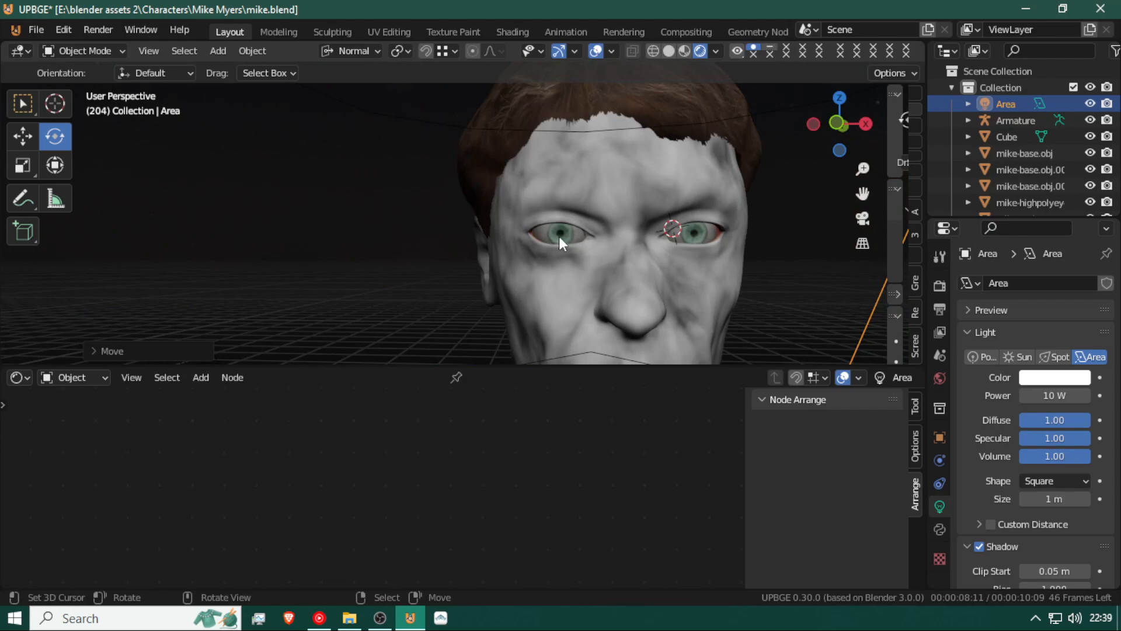
{"action": "scroll", "coordinate": [564, 237], "scroll_direction": "down", "scroll_amount": 2}
{"action": "left_click", "coordinate": [595, 259]}
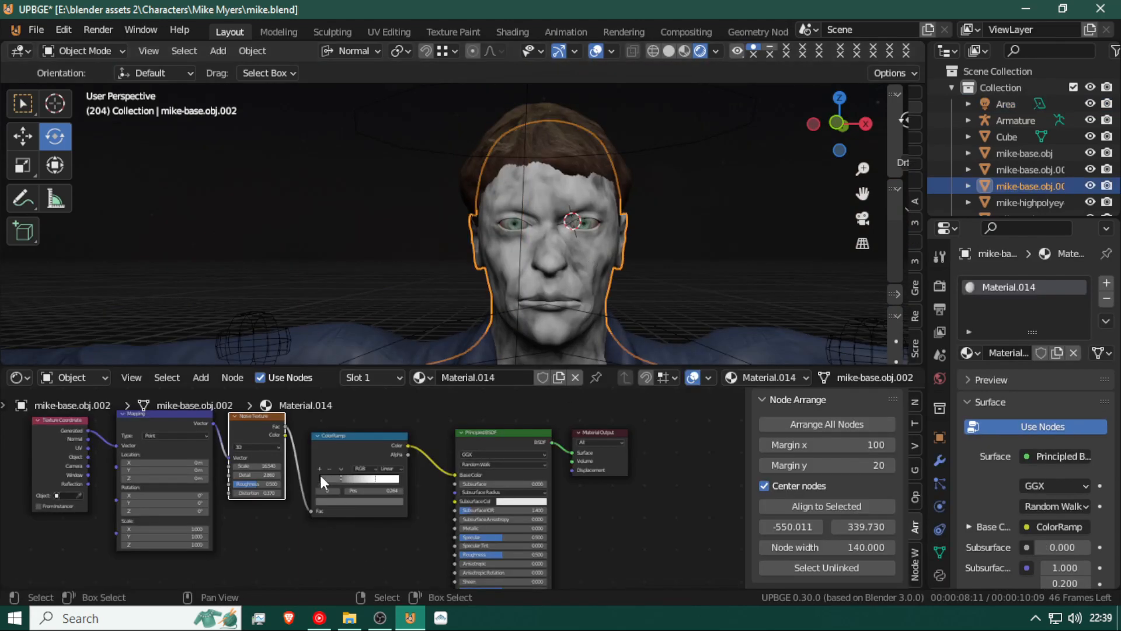
{"action": "mouse_move", "coordinate": [340, 479]}
{"action": "left_mouse_down"}
{"action": "mouse_move", "coordinate": [362, 479]}
{"action": "mouse_move", "coordinate": [331, 479]}
{"action": "left_mouse_up"}
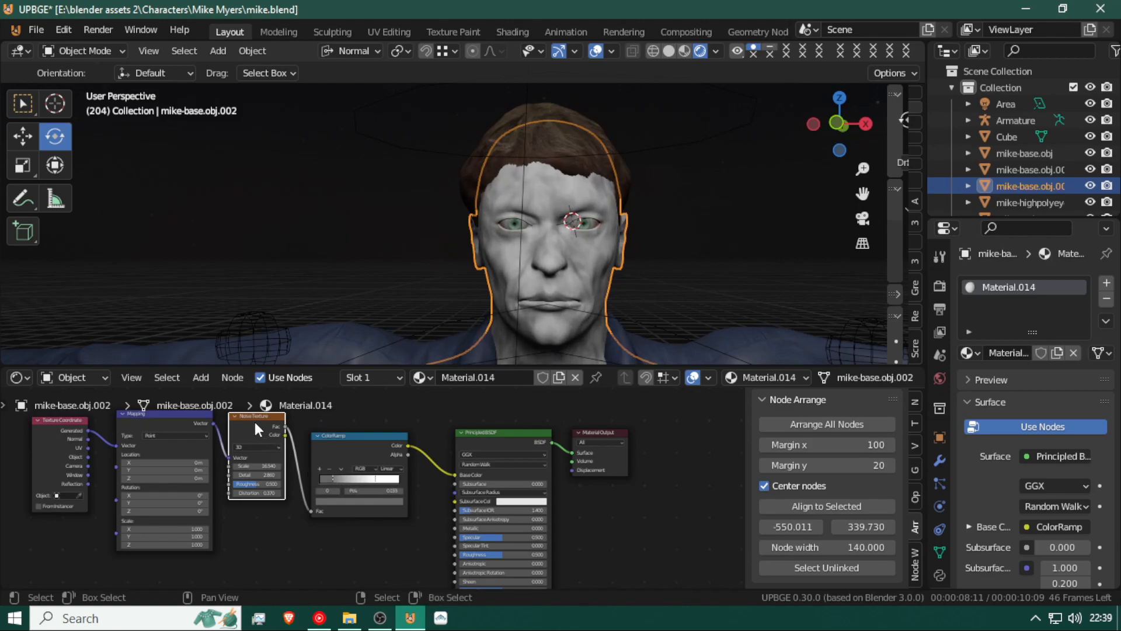
Duplicate the Noise Texture below the original and give the copy its own Mapping and Texture Coordinate setup
{"action": "key", "text": "shift+d"}
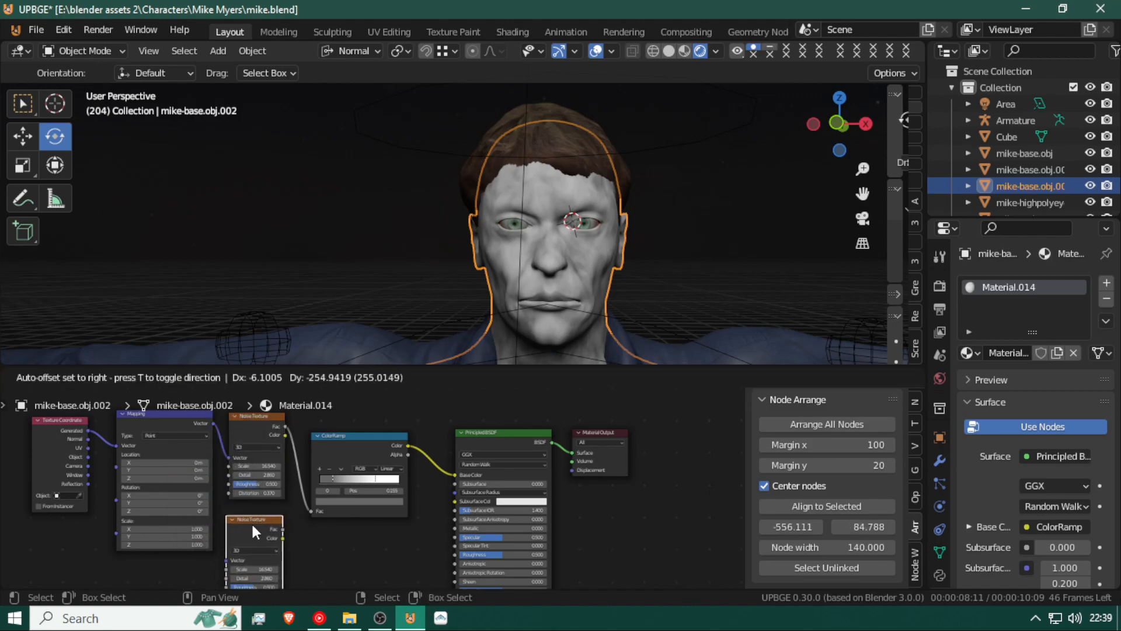
{"action": "left_click", "coordinate": [252, 524]}
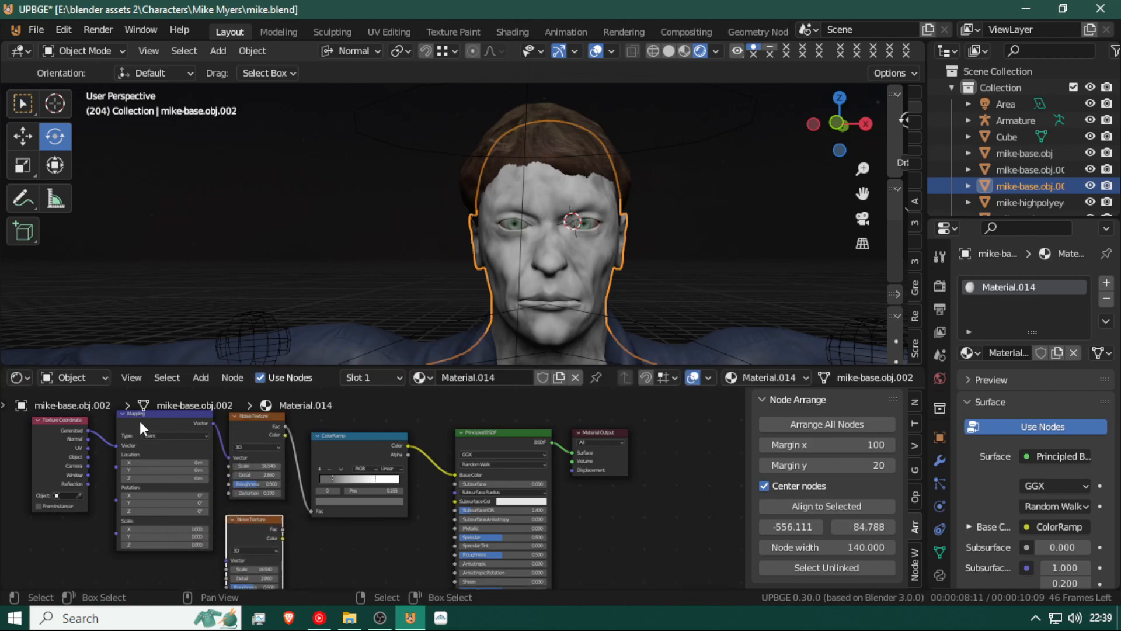
{"action": "key", "text": "ctrl+t"}
{"action": "left_click_drag", "start_coordinate": [190, 506], "coordinate": [184, 545]}
{"action": "left_click_drag", "start_coordinate": [239, 522], "coordinate": [237, 537], "text": "shift"}
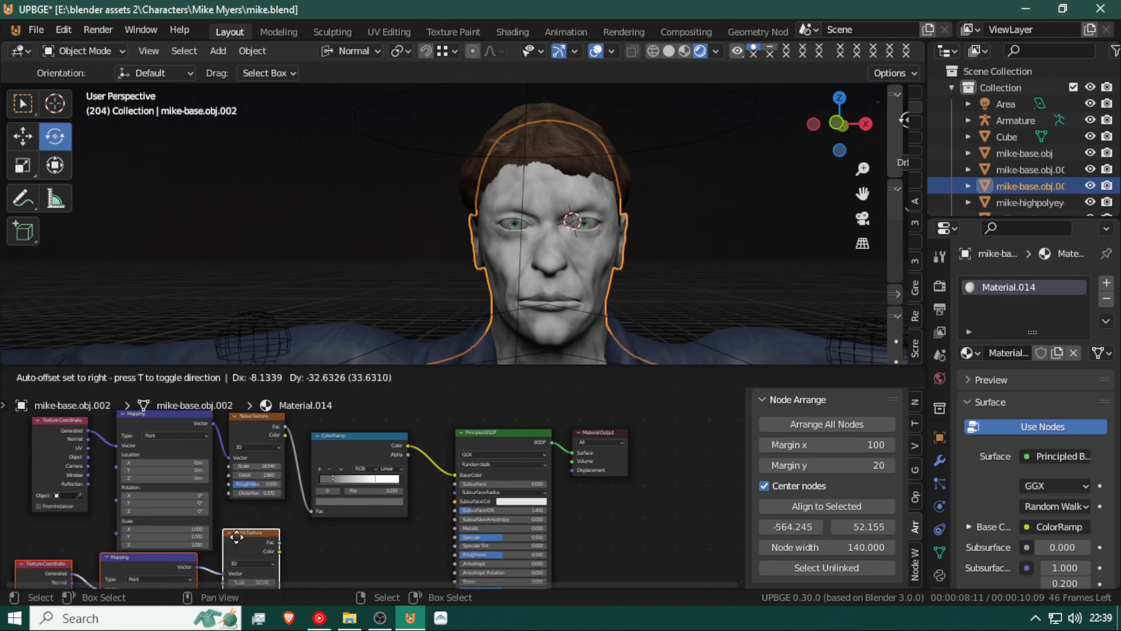
{"action": "left_click", "coordinate": [257, 541]}
Add a Bump node between the duplicated Noise Texture and the Principled BSDF
{"action": "scroll", "coordinate": [257, 541], "scroll_direction": "up", "scroll_amount": 3}
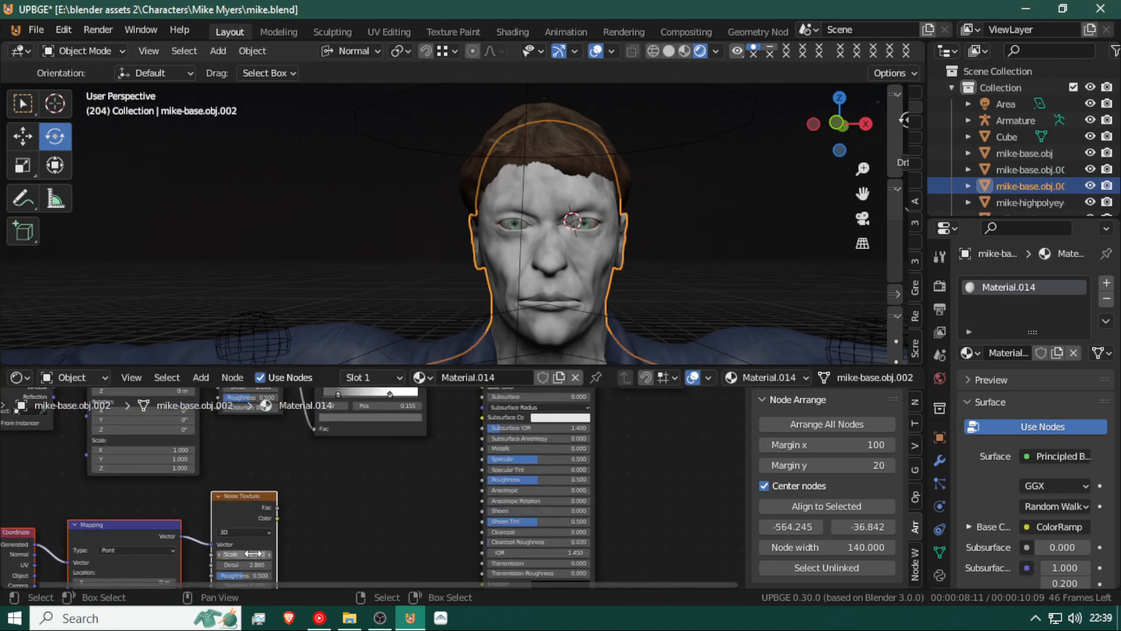
{"action": "scroll", "coordinate": [252, 553], "scroll_direction": "up", "scroll_amount": 3}
{"action": "middle_click_drag", "start_coordinate": [263, 525], "coordinate": [309, 449]}
{"action": "left_click_drag", "start_coordinate": [256, 494], "coordinate": [295, 495]}
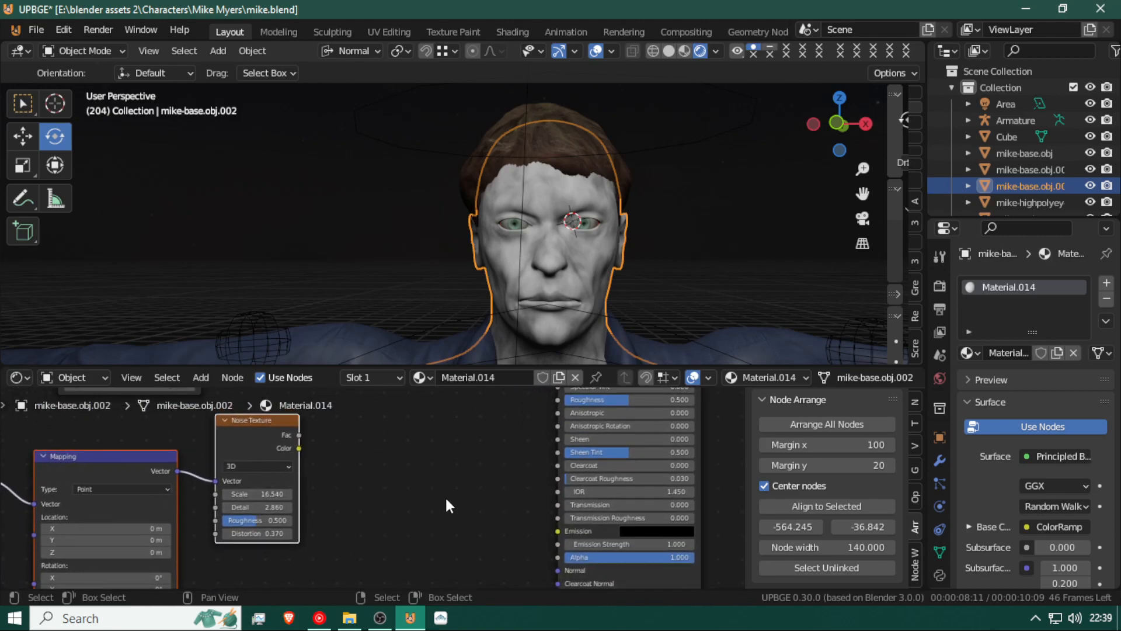
{"action": "scroll", "coordinate": [447, 500], "scroll_direction": "down", "scroll_amount": 3}
{"action": "key", "text": "shift+a"}
{"action": "mouse_move", "coordinate": [400, 508]}
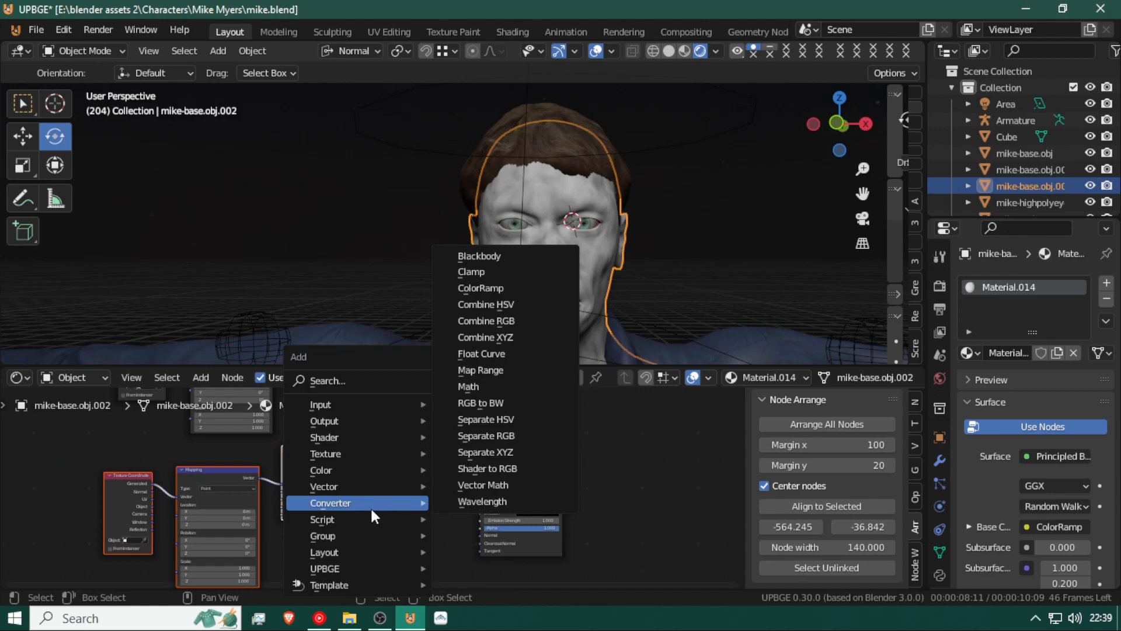
{"action": "mouse_move", "coordinate": [362, 485]}
{"action": "left_click", "coordinate": [549, 360]}
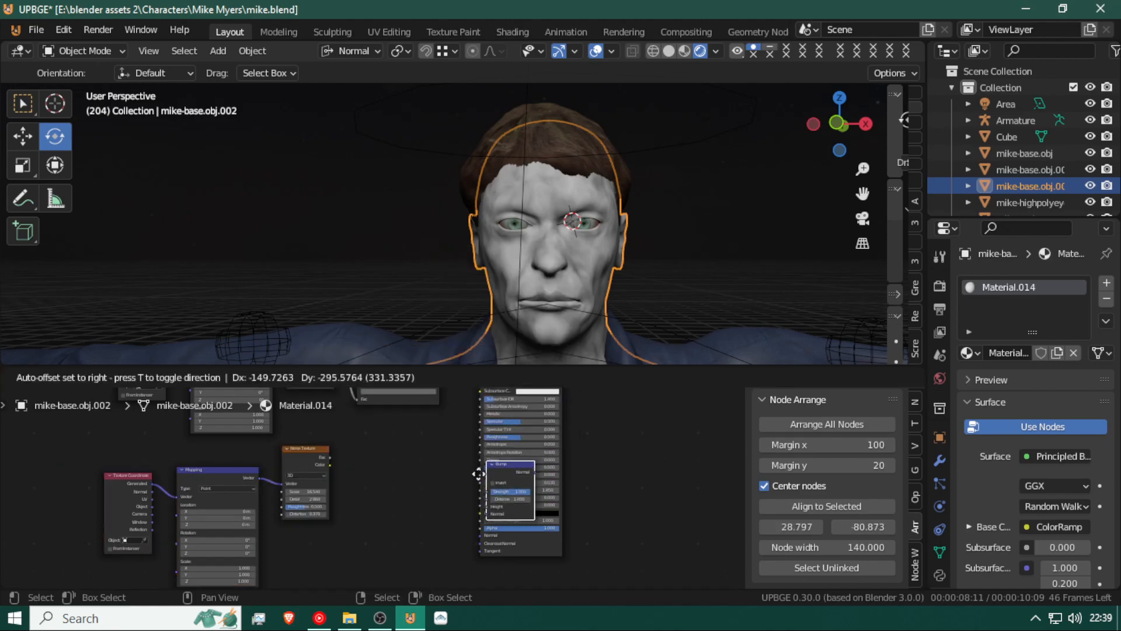
{"action": "left_click", "coordinate": [388, 482]}
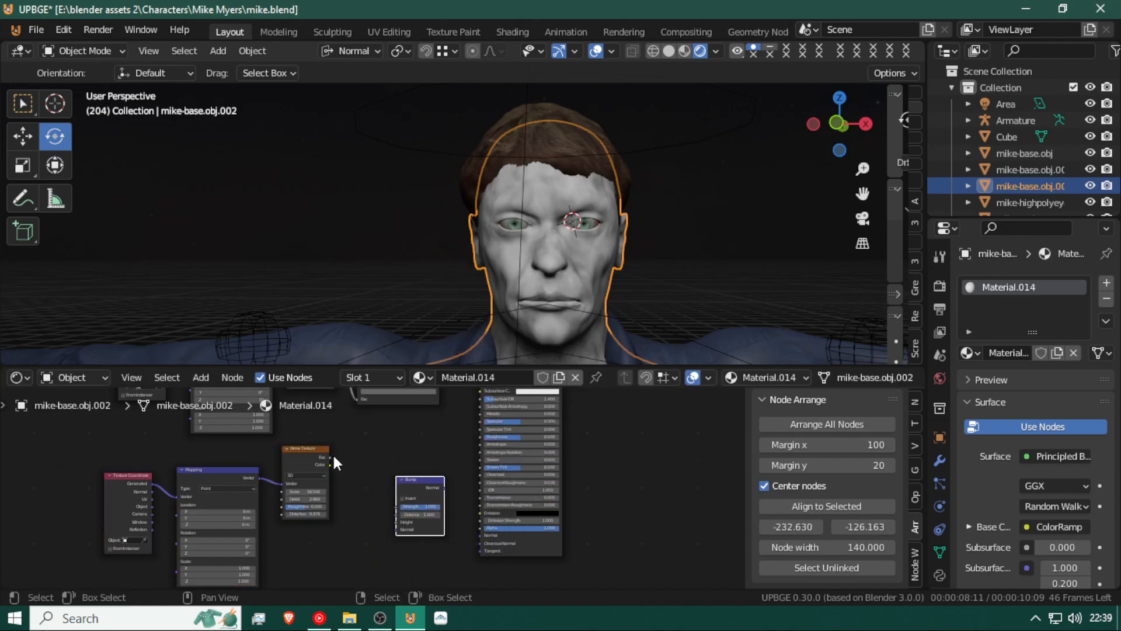
Connect the duplicated Noise Texture's Fac to the Bump's Height and the Bump's Normal to the Principled BSDF's Normal
{"action": "scroll", "coordinate": [334, 463], "scroll_direction": "up", "scroll_amount": 2}
{"action": "left_click_drag", "start_coordinate": [309, 443], "coordinate": [408, 514]}
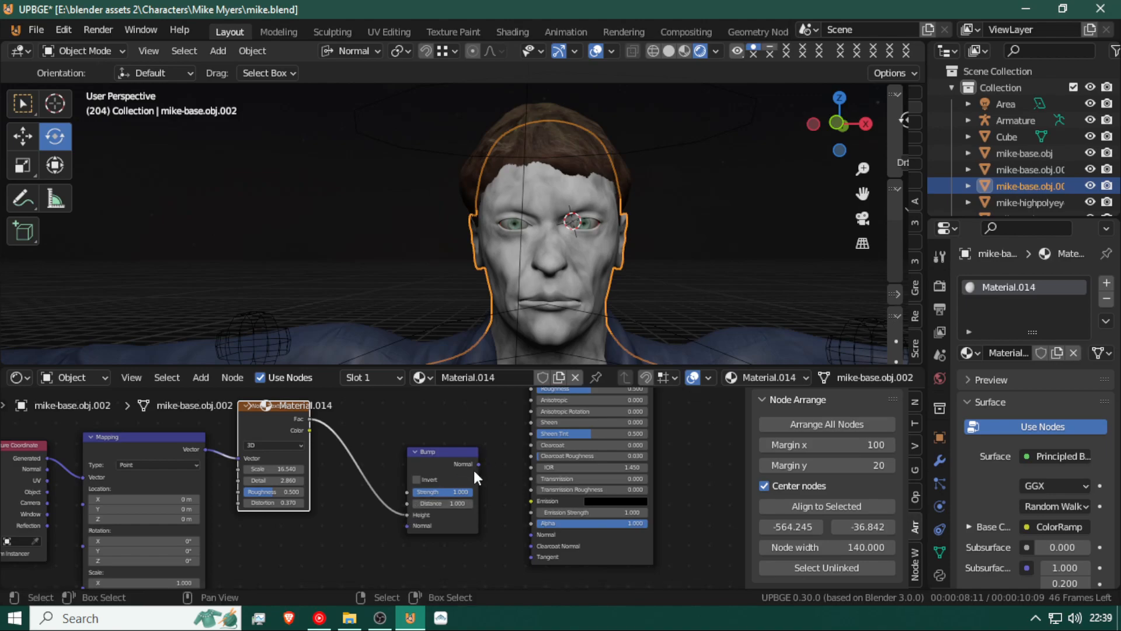
{"action": "left_click_drag", "start_coordinate": [478, 461], "coordinate": [527, 538]}
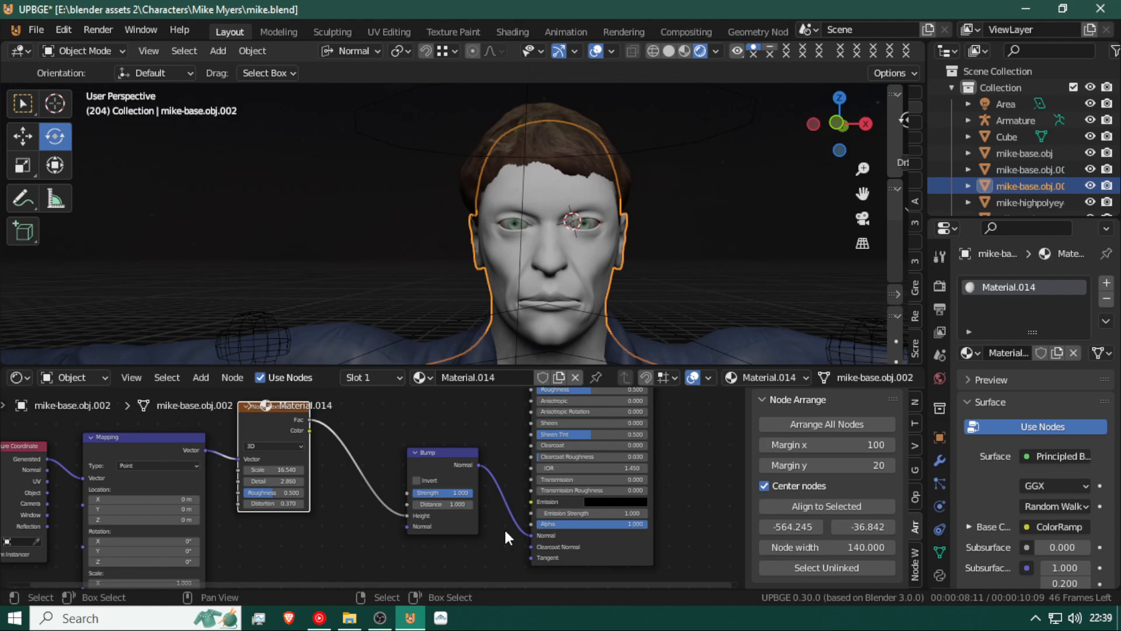
Reduce the Bump strength to 0.014 and set the duplicated Noise Texture's roughness to 0.692
{"action": "scroll", "coordinate": [599, 288], "scroll_direction": "up", "scroll_amount": 8}
{"action": "scroll", "coordinate": [599, 289], "scroll_direction": "down", "scroll_amount": 4}
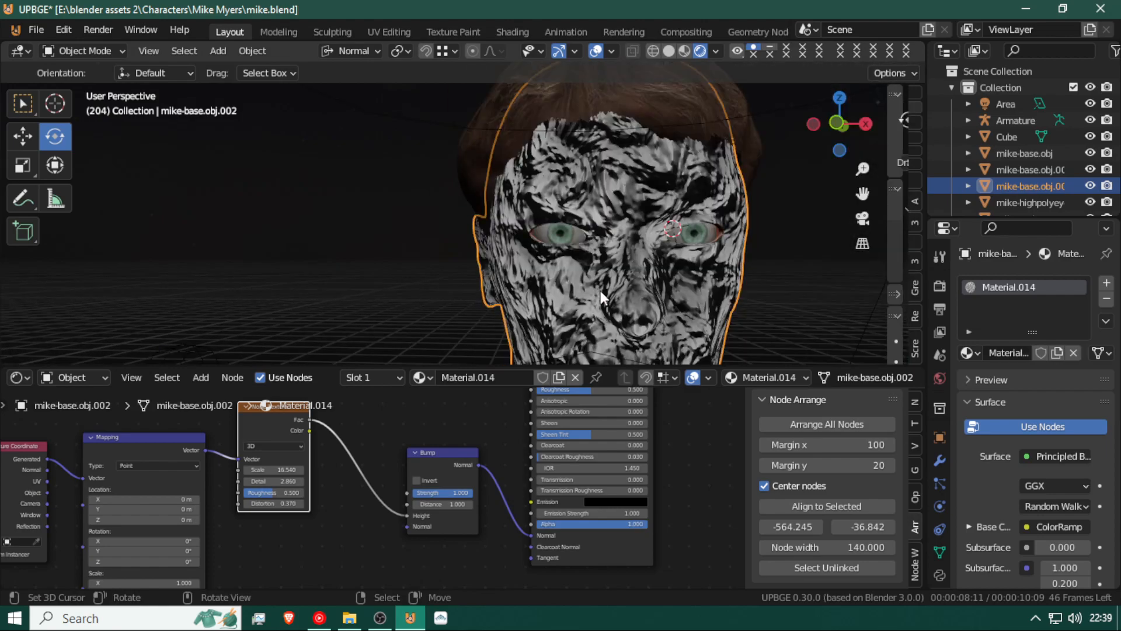
{"action": "key", "text": "shift+grave"}
{"action": "key", "text": "d"}
{"action": "left_click", "coordinate": [463, 214]}
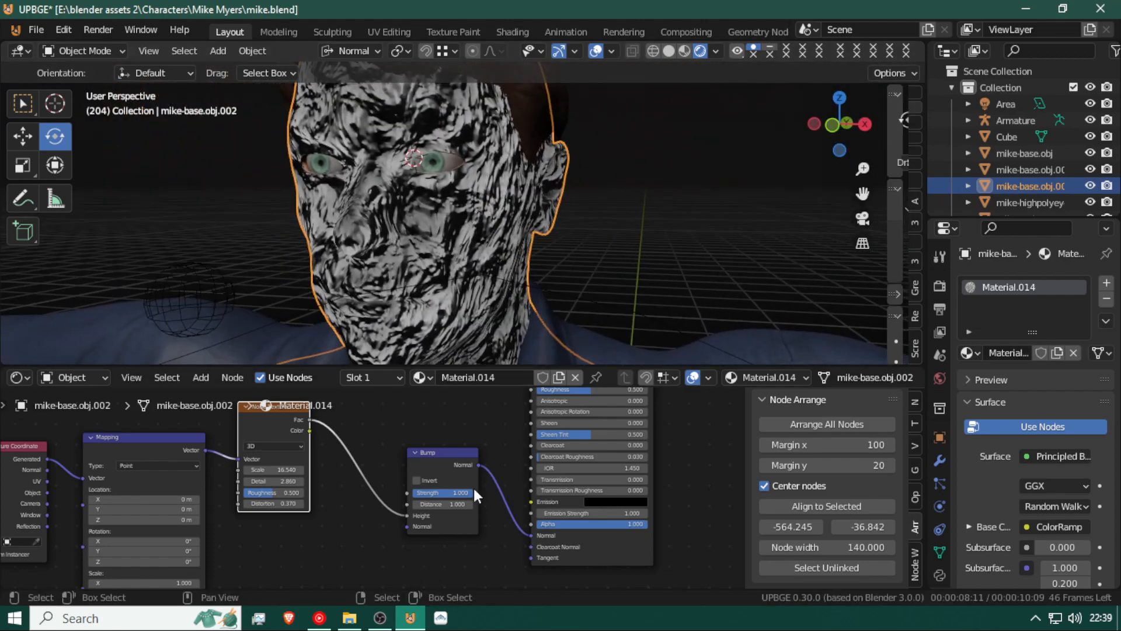
{"action": "scroll", "coordinate": [453, 506], "scroll_direction": "up", "scroll_amount": 6}
{"action": "left_click_drag", "start_coordinate": [459, 498], "coordinate": [431, 498]}
{"action": "left_click_drag", "start_coordinate": [218, 496], "coordinate": [225, 497]}
{"action": "left_click_drag", "start_coordinate": [495, 498], "coordinate": [498, 498]}
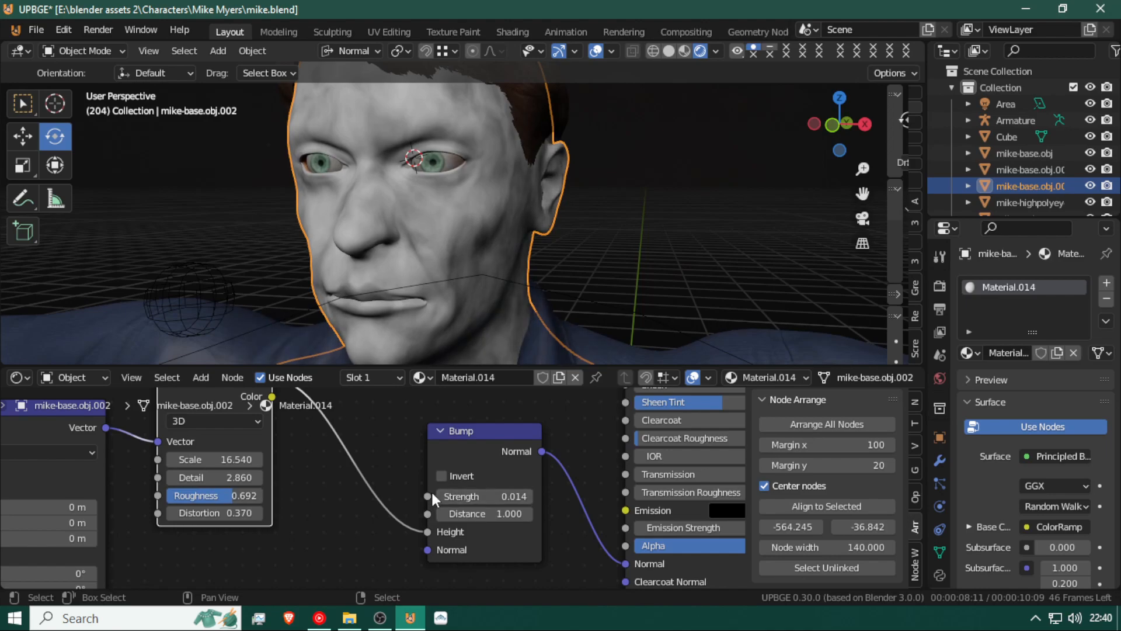
Set the Bump distance to 76.6 and its strength to 0.028
{"action": "key", "text": "shift+grave"}
{"action": "key", "text": "w"}
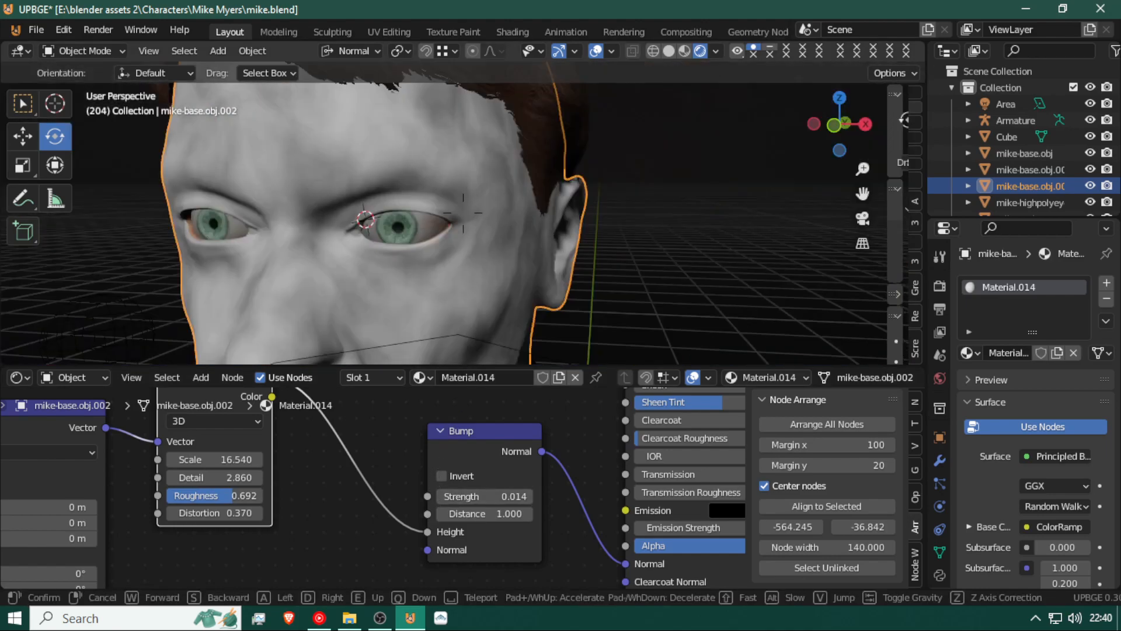
{"action": "left_click", "coordinate": [463, 213]}
{"action": "mouse_move", "coordinate": [483, 515]}
{"action": "left_mouse_down"}
{"action": "mouse_move", "coordinate": [528, 515]}
{"action": "mouse_move", "coordinate": [488, 496]}
{"action": "left_mouse_up"}
{"action": "left_click_drag", "start_coordinate": [228, 513], "coordinate": [228, 510]}
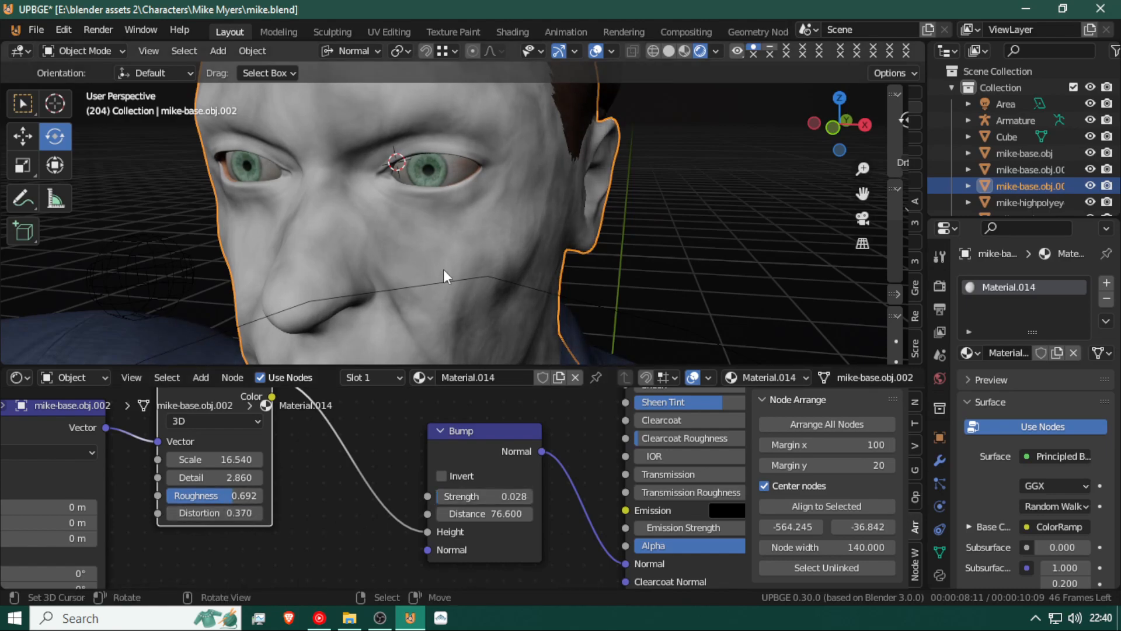
Set the scale of the Noise Texture driving the bump to 25.64
{"action": "key", "text": "shift+grave"}
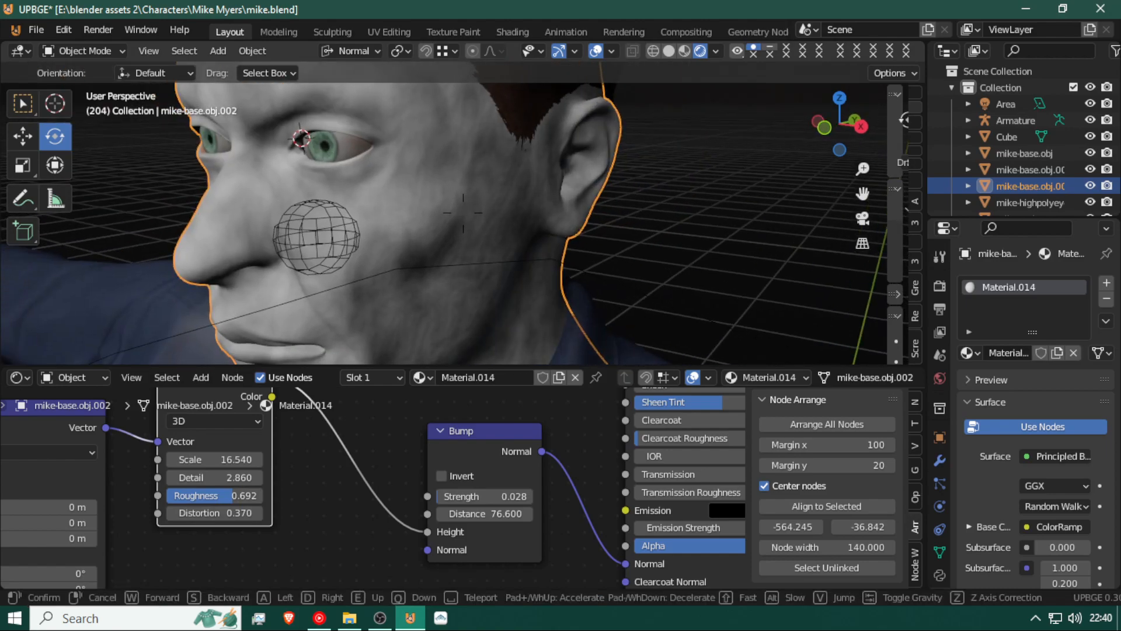
{"action": "left_click", "coordinate": [463, 213]}
{"action": "left_click_drag", "start_coordinate": [204, 456], "coordinate": [257, 456]}
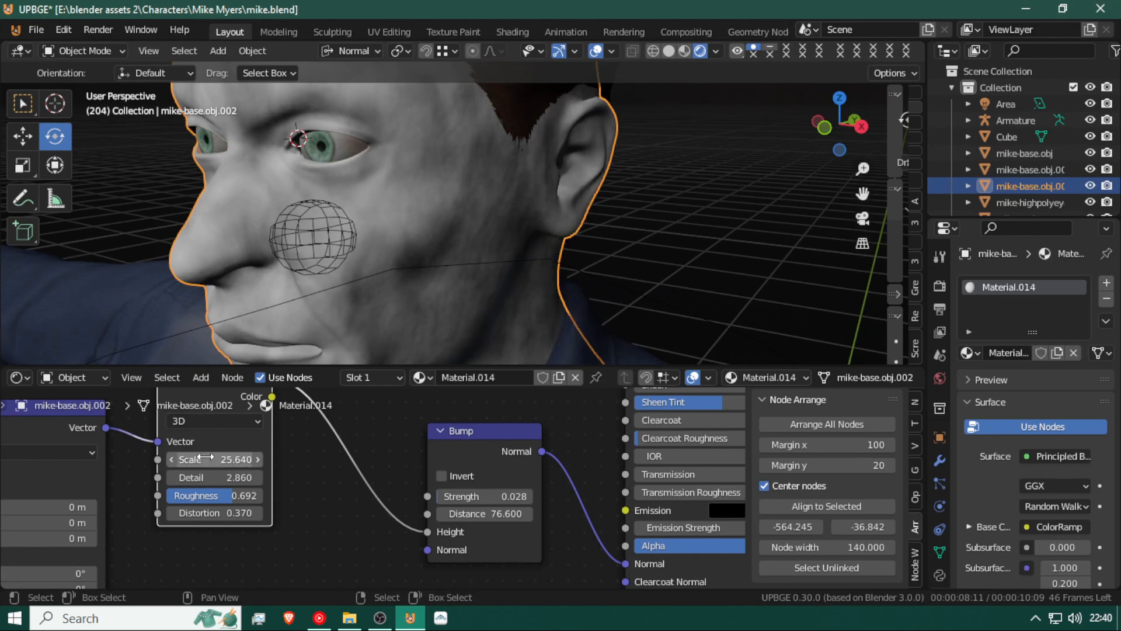
Examine the mask's bump shading from the side, the front and close to the eyes
{"action": "key", "text": "shift+grave"}
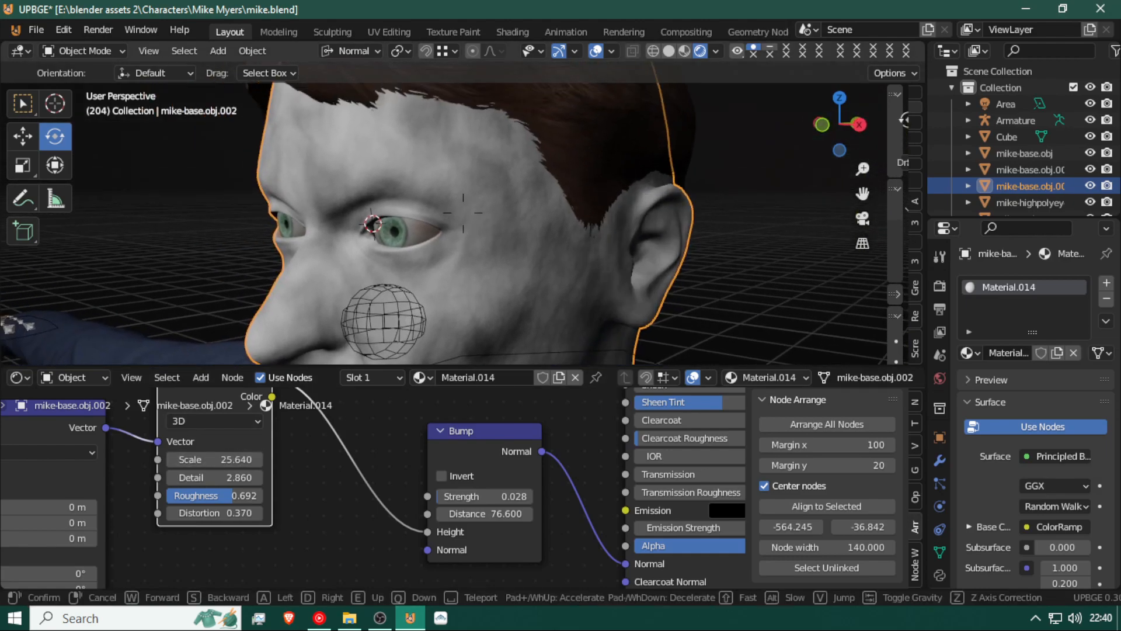
{"action": "key", "text": "a"}
{"action": "key", "text": "a"}
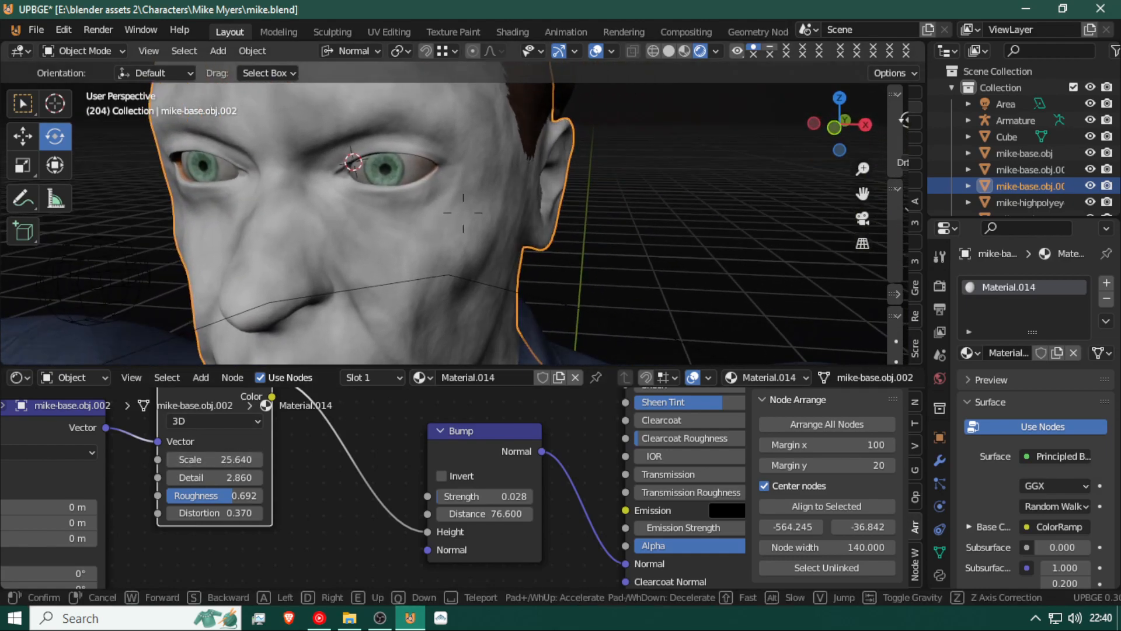
{"action": "key", "text": "a"}
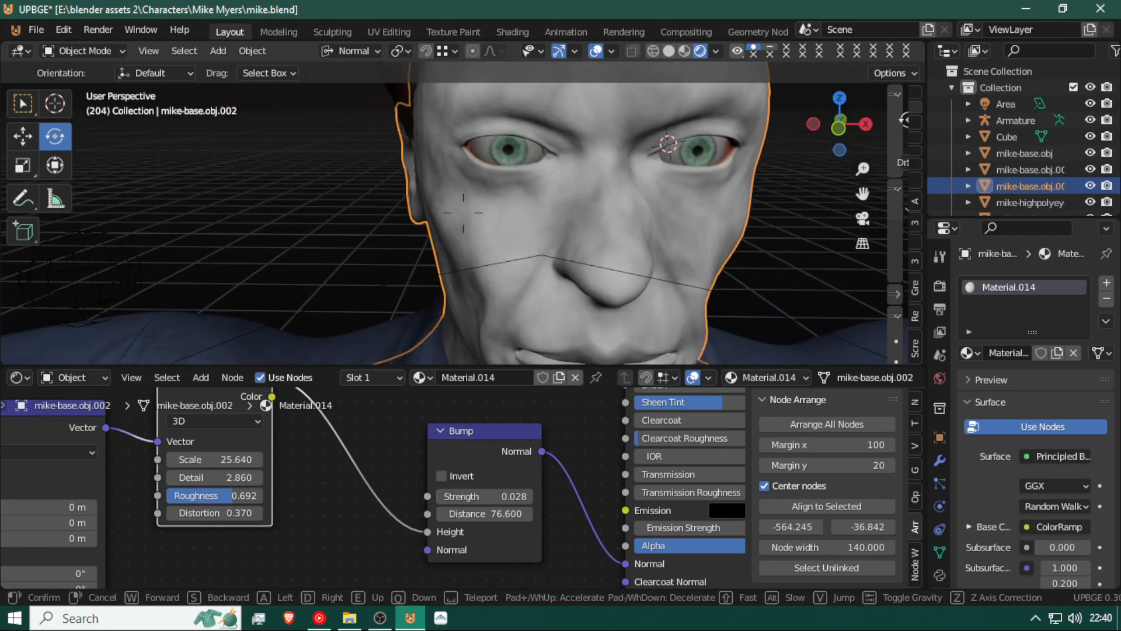
{"action": "key", "text": "s"}
{"action": "left_click", "coordinate": [512, 270]}
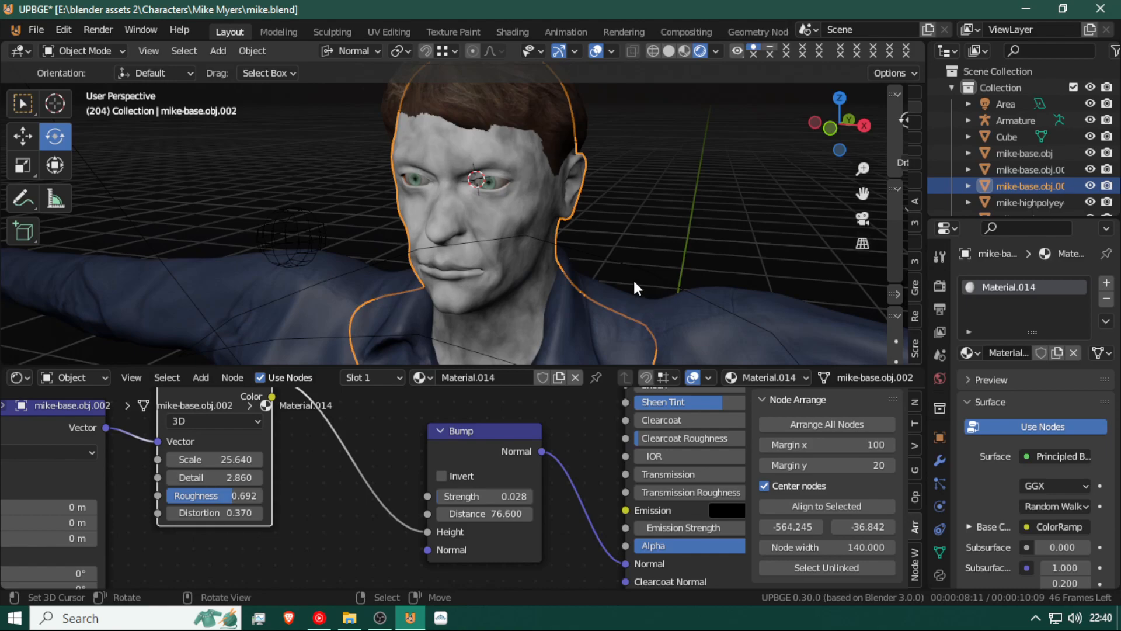
{"action": "key", "text": "shift+grave"}
{"action": "key", "text": "w"}
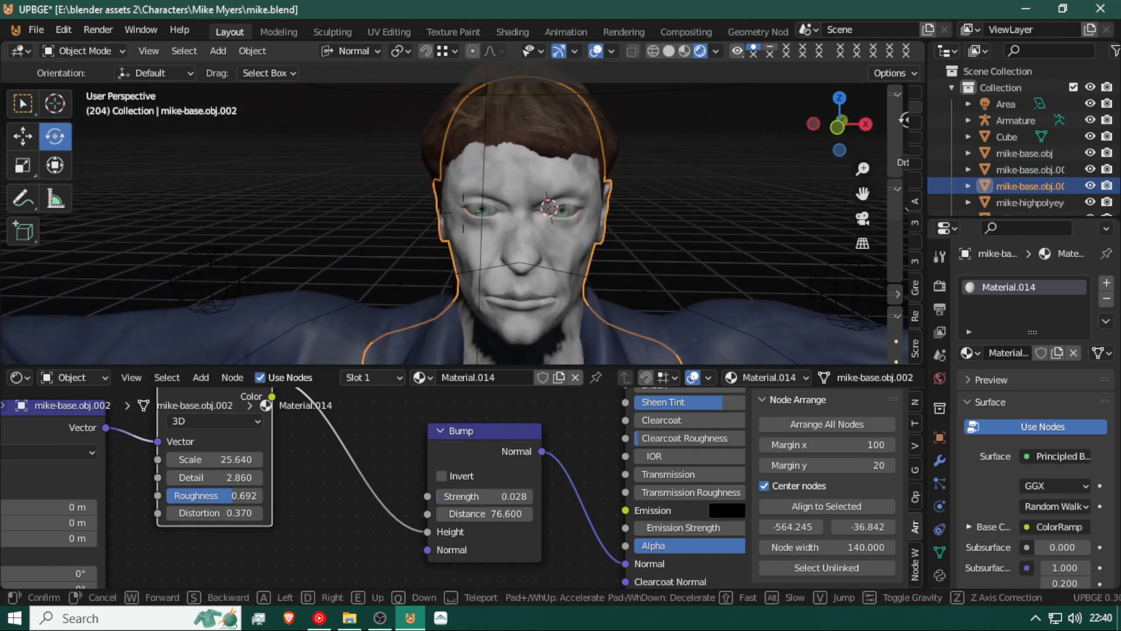
{"action": "left_click", "coordinate": [451, 202]}
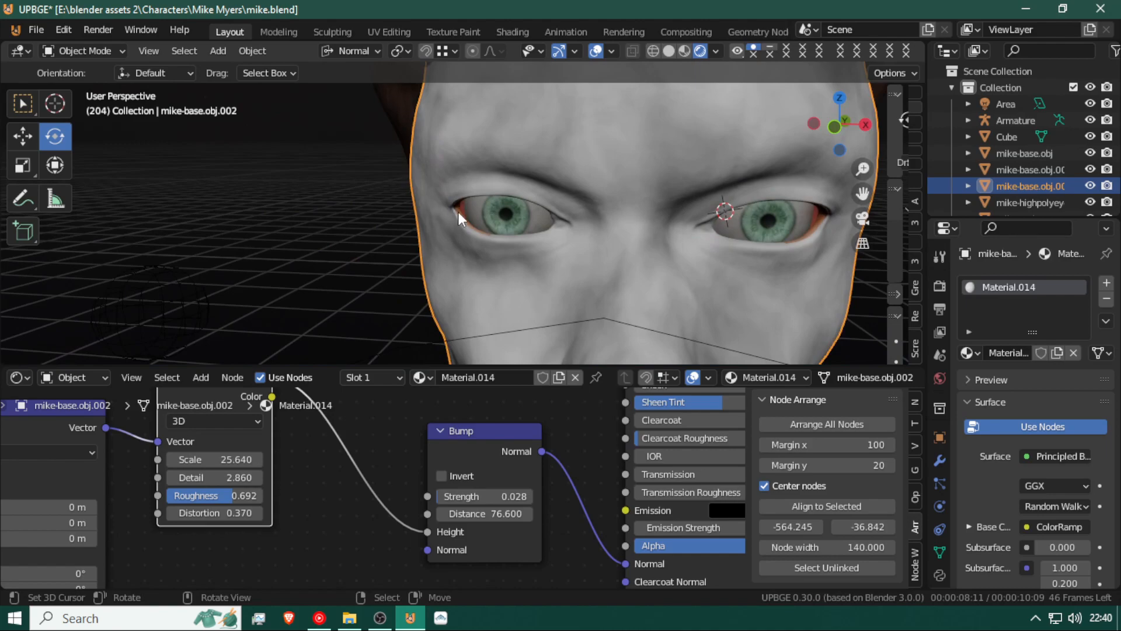
Hide the high-poly eyes and try moving the skin piece behind the mask's eye openings freely
{"action": "left_click", "coordinate": [461, 210]}
{"action": "key", "text": "h"}
{"action": "left_click", "coordinate": [482, 220]}
{"action": "key", "text": "g"}
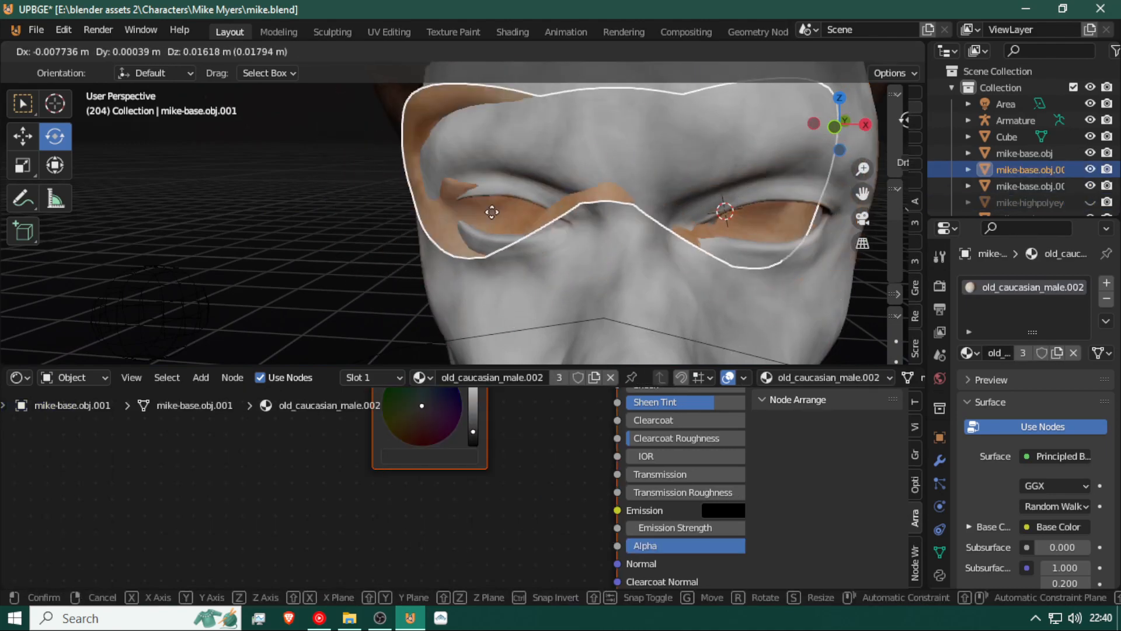
{"action": "left_click", "coordinate": [506, 226]}
{"action": "key", "text": "shift+grave"}
{"action": "key", "text": "s"}
{"action": "key", "text": "a"}
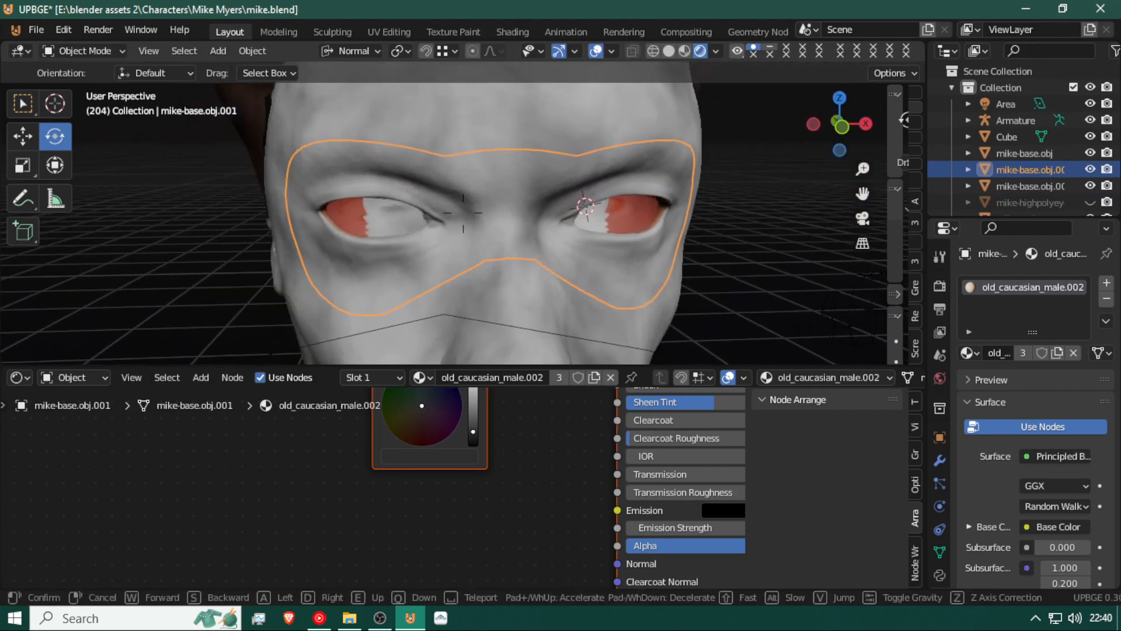
{"action": "key", "text": "w"}
{"action": "left_click", "coordinate": [465, 219]}
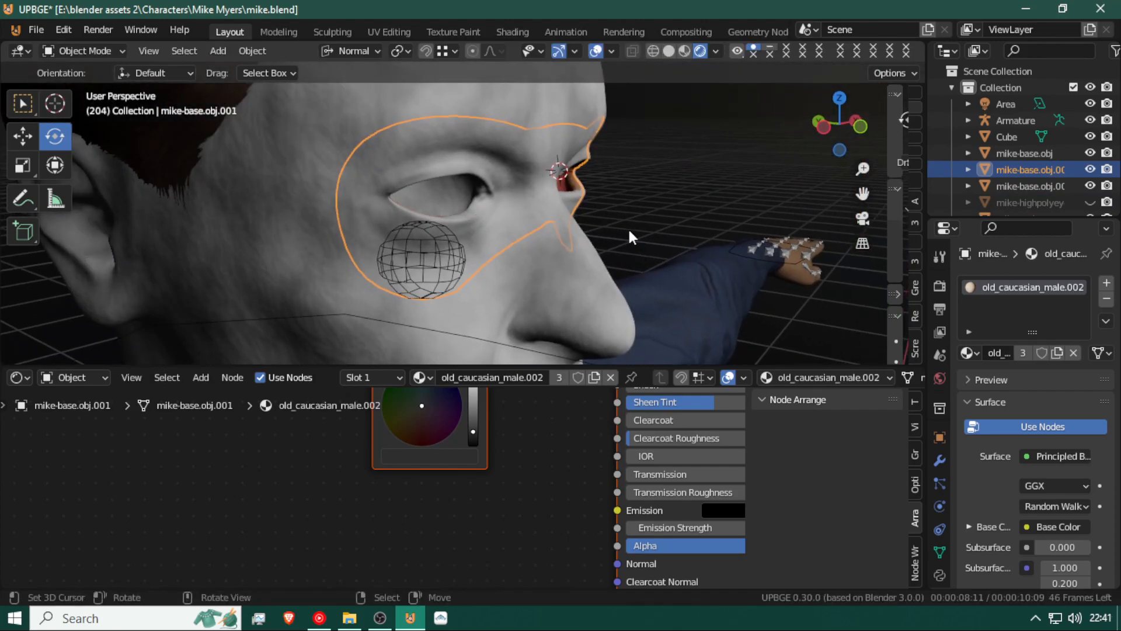
Move the skin piece behind the mask's eye openings about -0.006 m along its local Z axis
{"action": "key", "text": "g"}
{"action": "key", "text": "z"}
{"action": "key", "text": "z"}
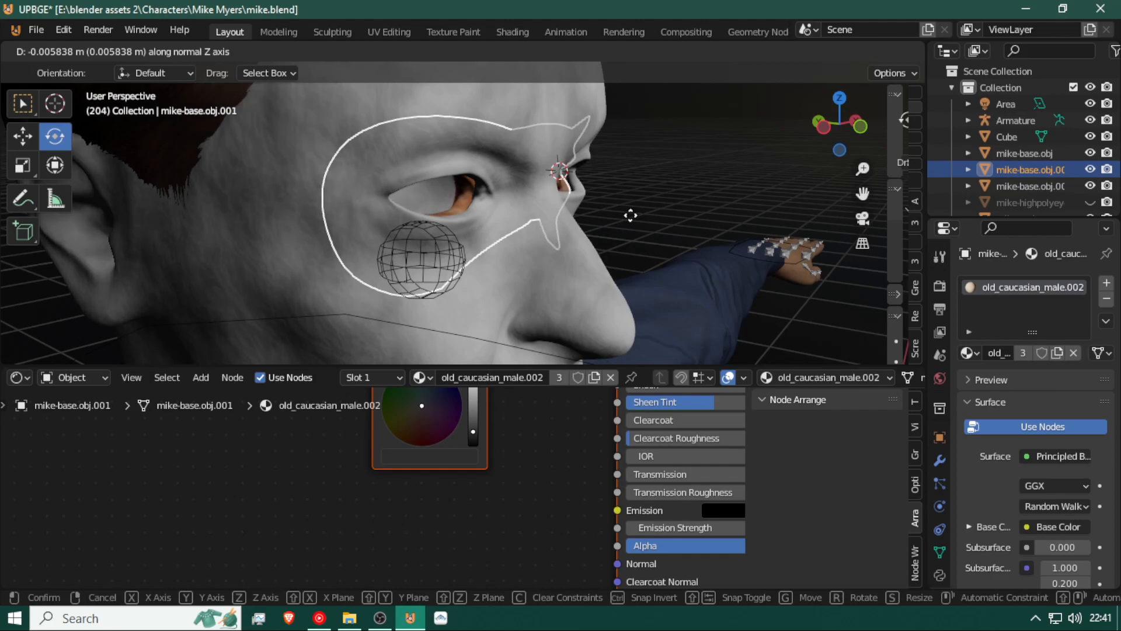
{"action": "left_click", "coordinate": [630, 216]}
{"action": "key", "text": "shift+grave"}
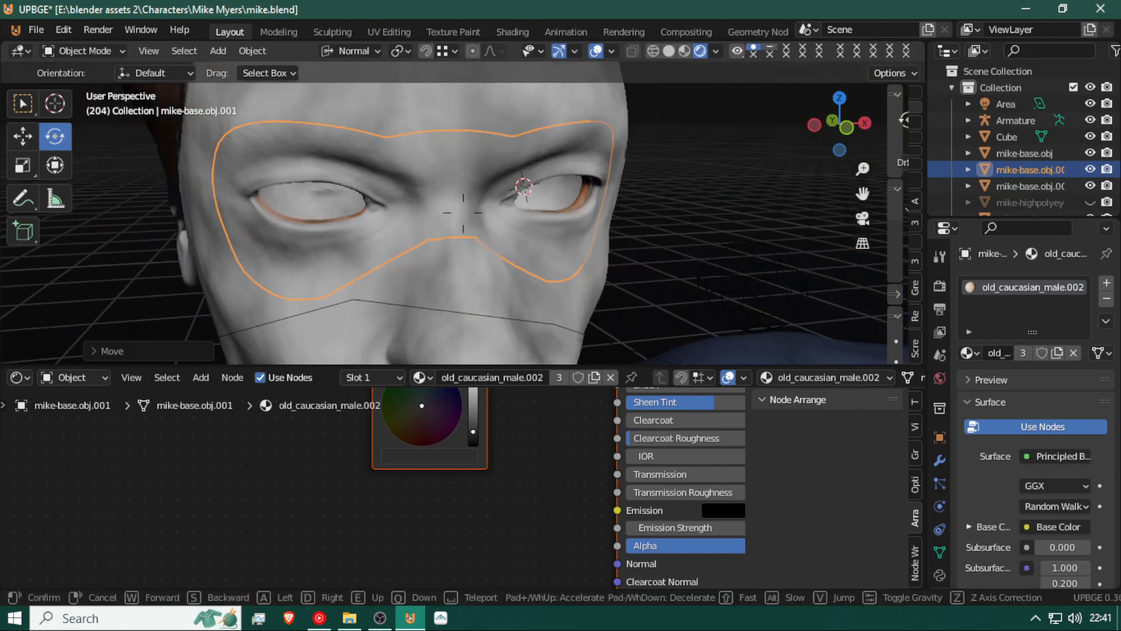
{"action": "left_click", "coordinate": [464, 219]}
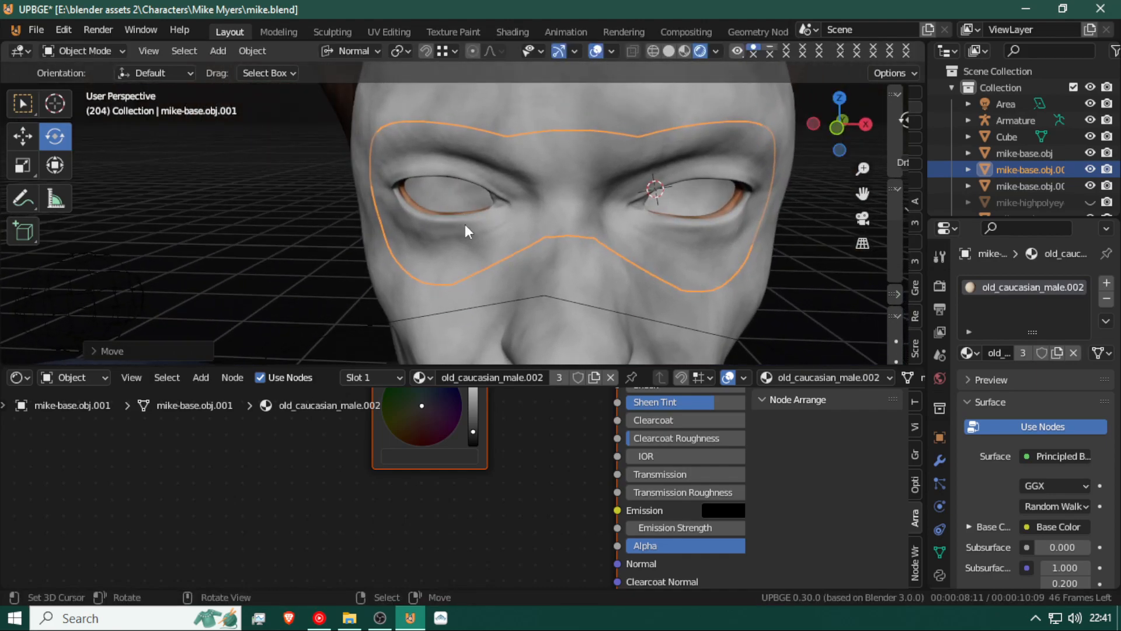
Add Texture Coordinate and Mapping nodes to the skin's Base Color image texture and move the group away from the Principled BSDF
{"action": "scroll", "coordinate": [354, 478], "scroll_direction": "down", "scroll_amount": 1}
{"action": "scroll", "coordinate": [350, 490], "scroll_direction": "down", "scroll_amount": 5}
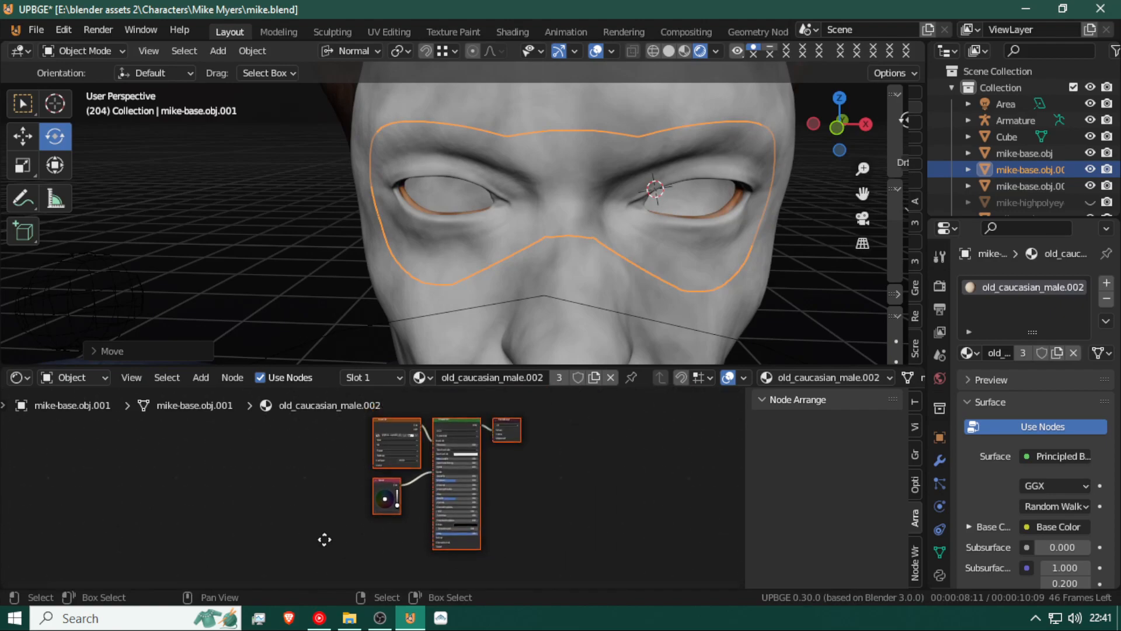
{"action": "left_click", "coordinate": [406, 433]}
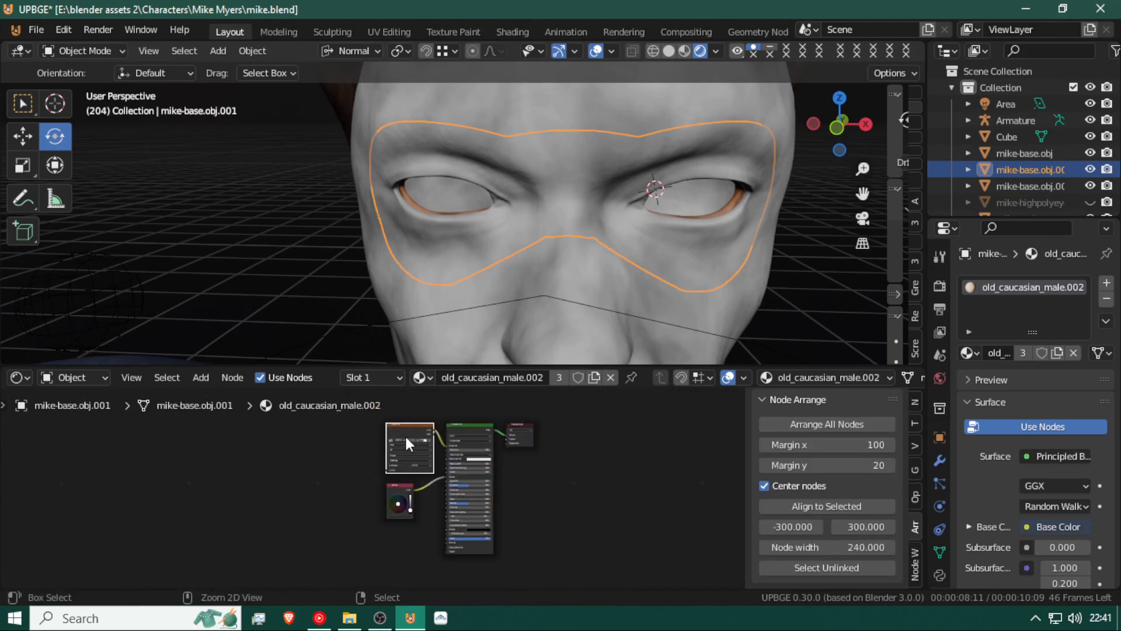
{"action": "key", "text": "ctrl+t"}
{"action": "key", "text": "g"}
{"action": "right_click", "coordinate": [371, 453]}
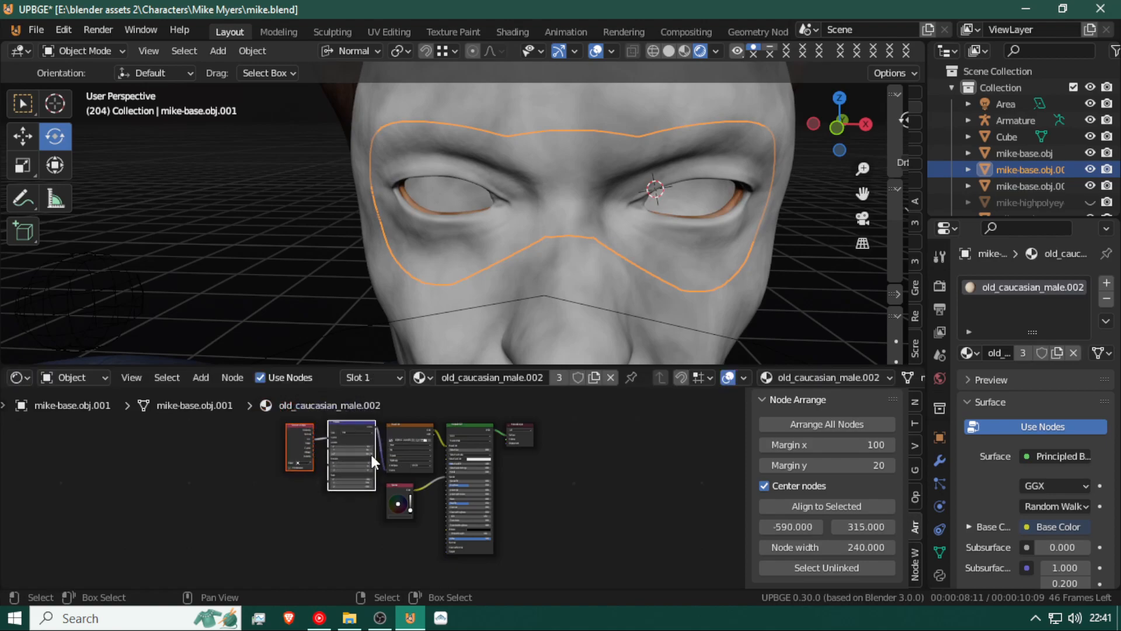
{"action": "key", "text": "g"}
{"action": "left_click", "coordinate": [269, 438]}
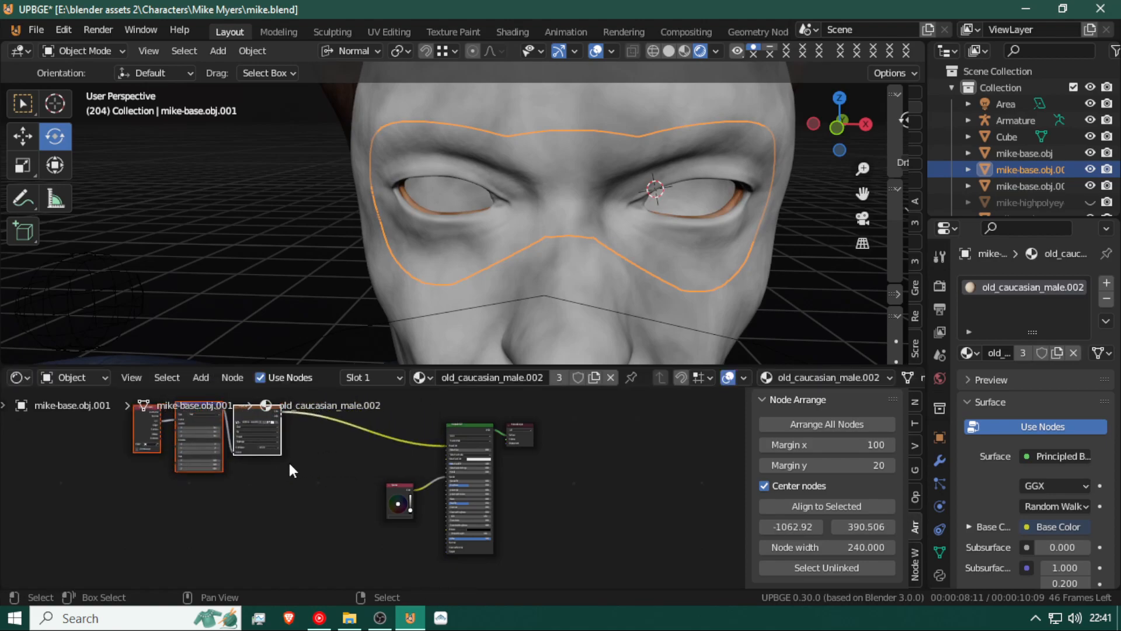
Insert a ColorRamp node between the skin's image texture and the Principled BSDF's Base Color
{"action": "key", "text": "shift+a"}
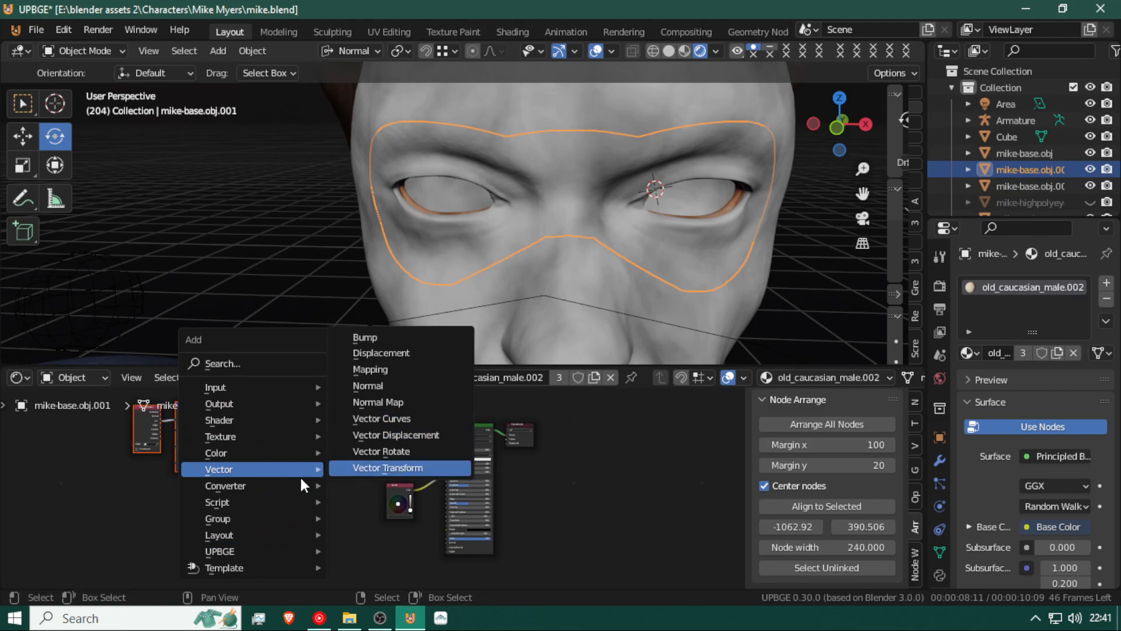
{"action": "mouse_move", "coordinate": [265, 482]}
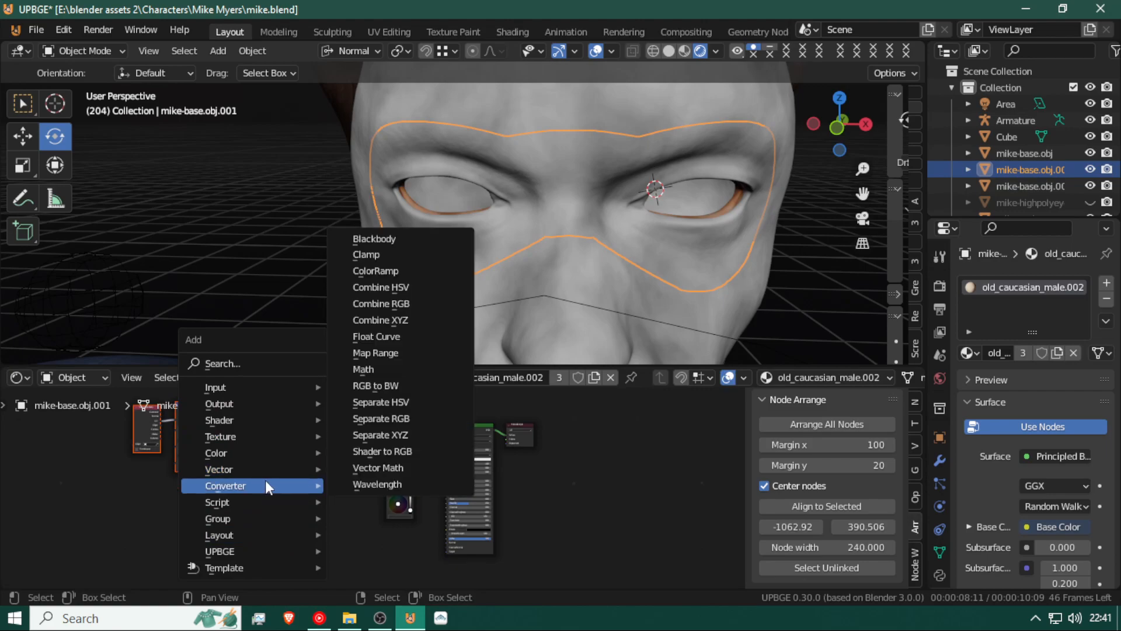
{"action": "left_click", "coordinate": [391, 268]}
{"action": "left_click", "coordinate": [323, 410]}
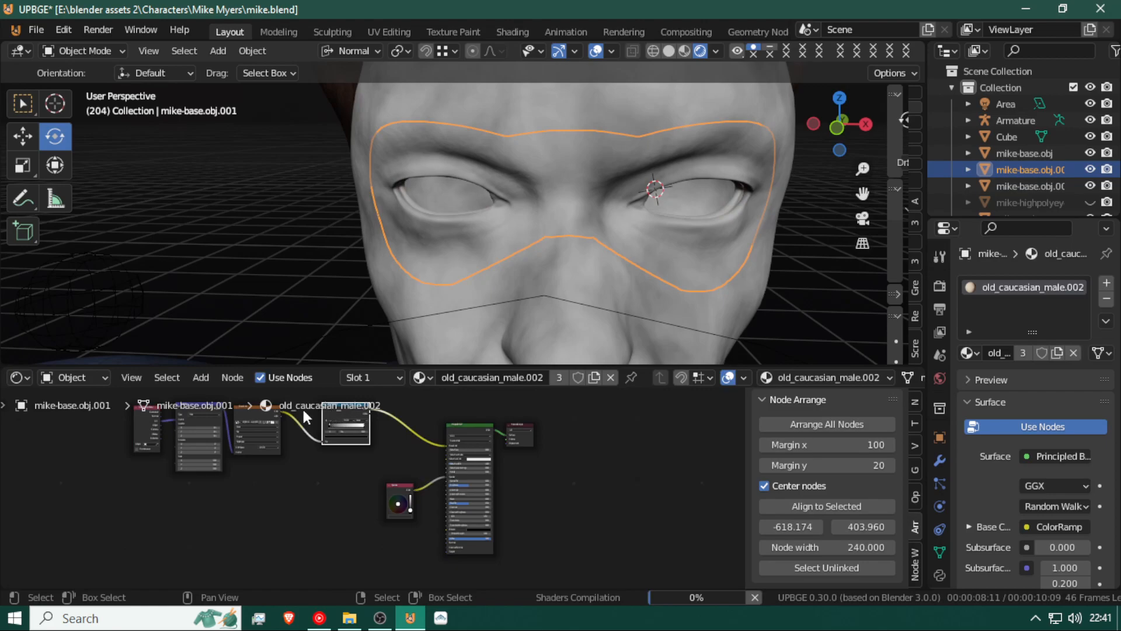
Slide the ColorRamp's black stop close to the white stop, set at position 0.945, to blacken the skin piece
{"action": "scroll", "coordinate": [370, 495], "scroll_direction": "up", "scroll_amount": 3}
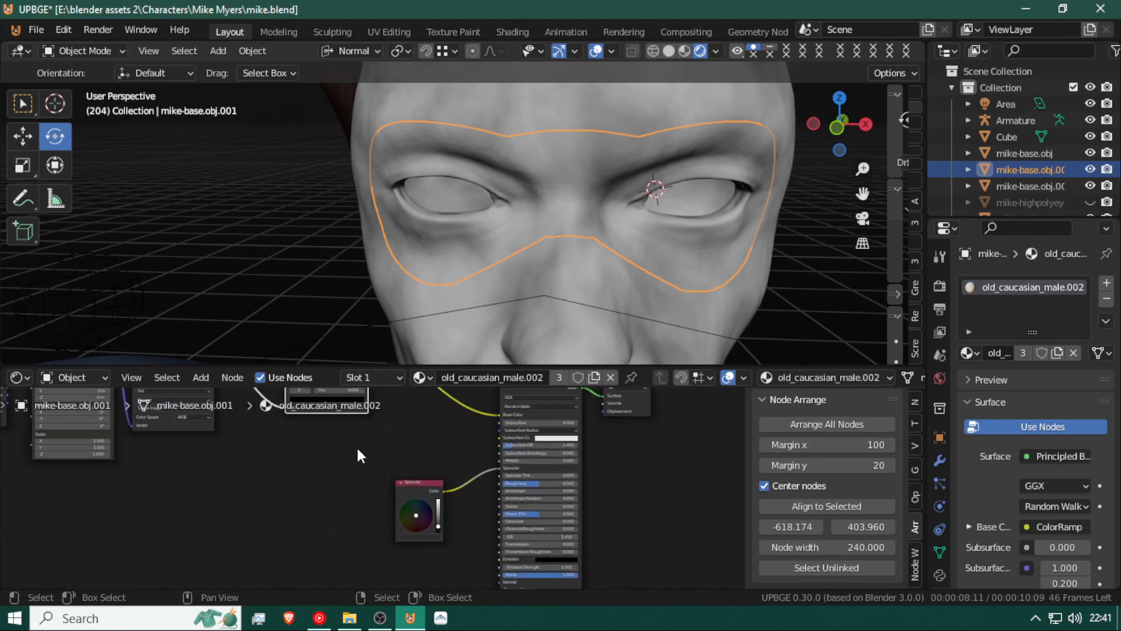
{"action": "scroll", "coordinate": [357, 449], "scroll_direction": "up", "scroll_amount": 3}
{"action": "middle_click_drag", "start_coordinate": [328, 488], "coordinate": [321, 374]}
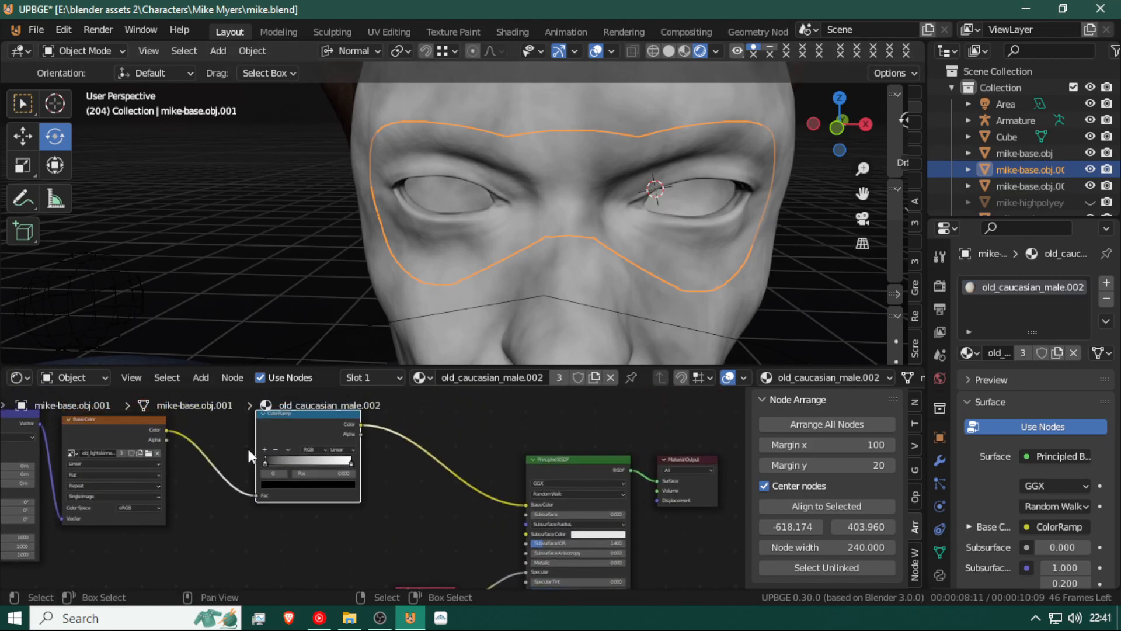
{"action": "mouse_move", "coordinate": [268, 453]}
{"action": "left_mouse_down"}
{"action": "mouse_move", "coordinate": [337, 455]}
{"action": "mouse_move", "coordinate": [297, 457]}
{"action": "mouse_move", "coordinate": [300, 444]}
{"action": "mouse_move", "coordinate": [383, 458]}
{"action": "mouse_move", "coordinate": [371, 447]}
{"action": "left_mouse_up"}
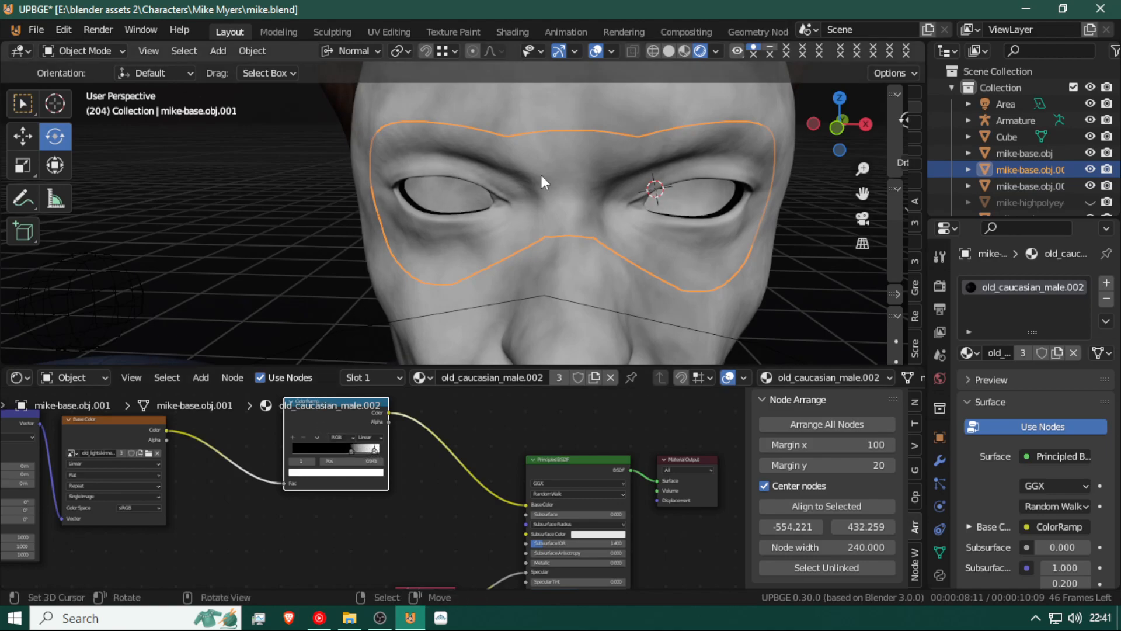
Unhide the high-poly eyes and hide the armature, framing the head from the front
{"action": "scroll", "coordinate": [464, 209], "scroll_direction": "down", "scroll_amount": 8}
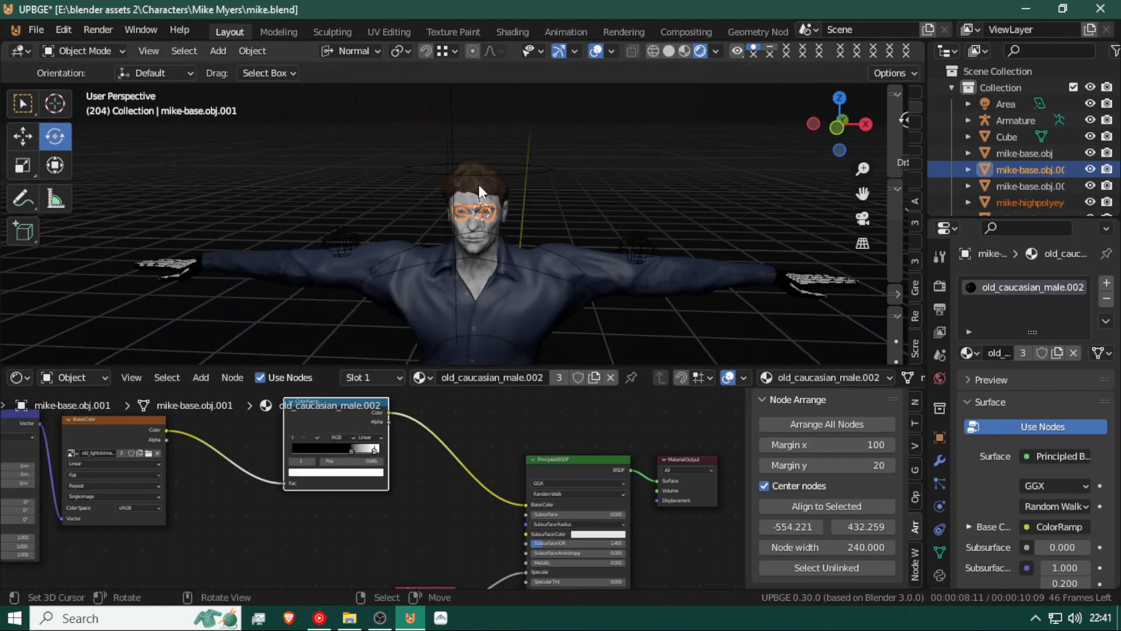
{"action": "left_click", "coordinate": [527, 171]}
{"action": "key", "text": "h"}
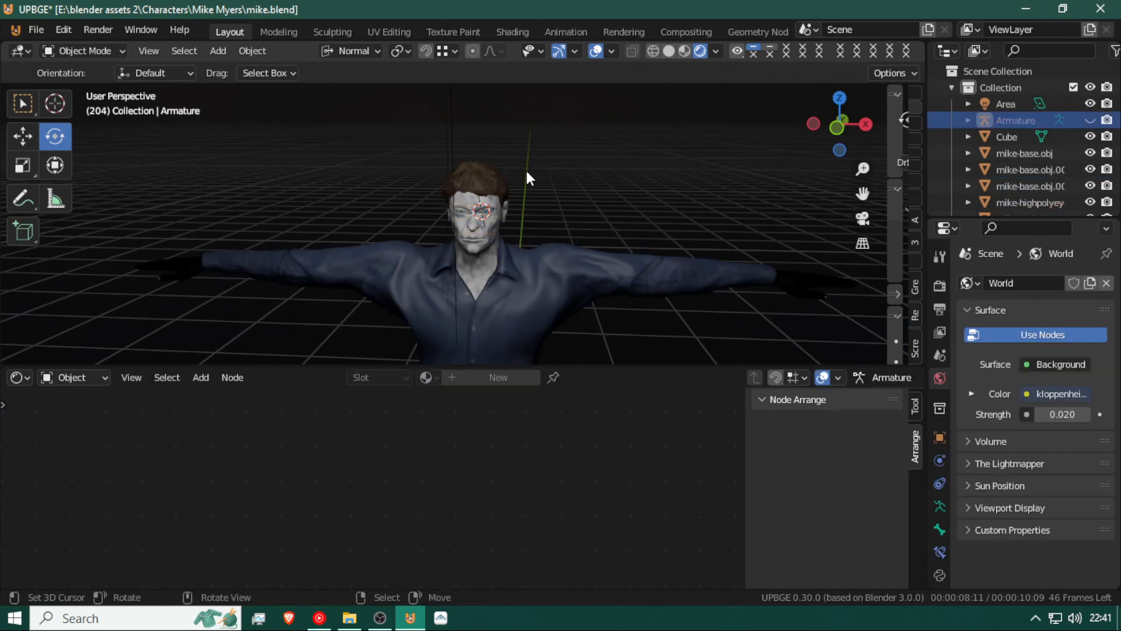
{"action": "scroll", "coordinate": [506, 204], "scroll_direction": "up", "scroll_amount": 5}
{"action": "scroll", "coordinate": [506, 198], "scroll_direction": "up", "scroll_amount": 6}
{"action": "key", "text": "shift+grave"}
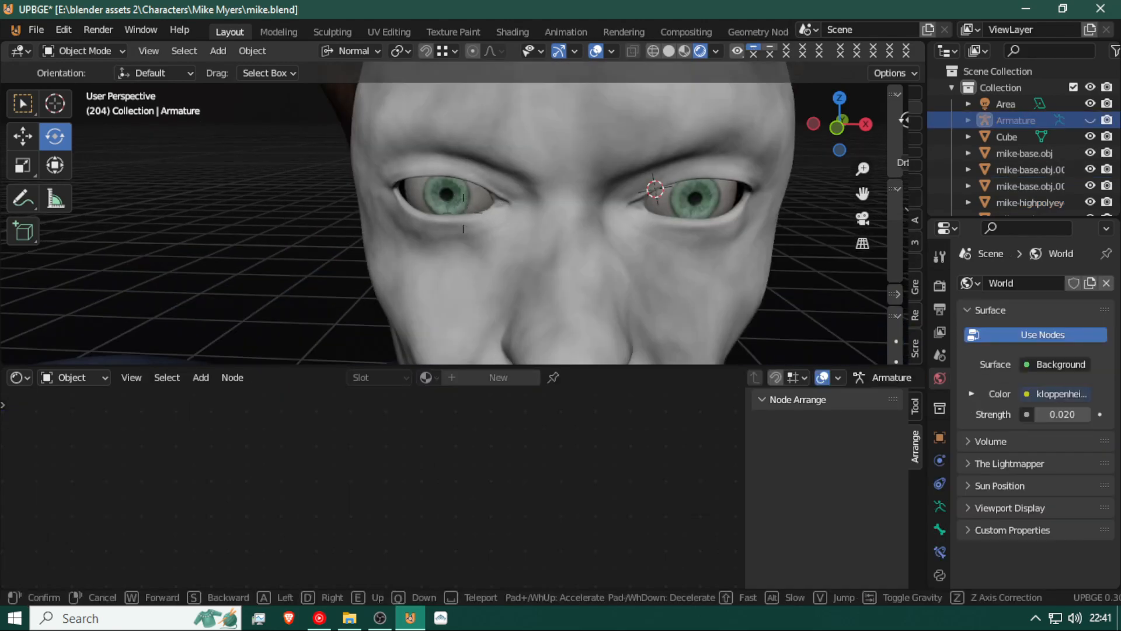
{"action": "key", "text": "s"}
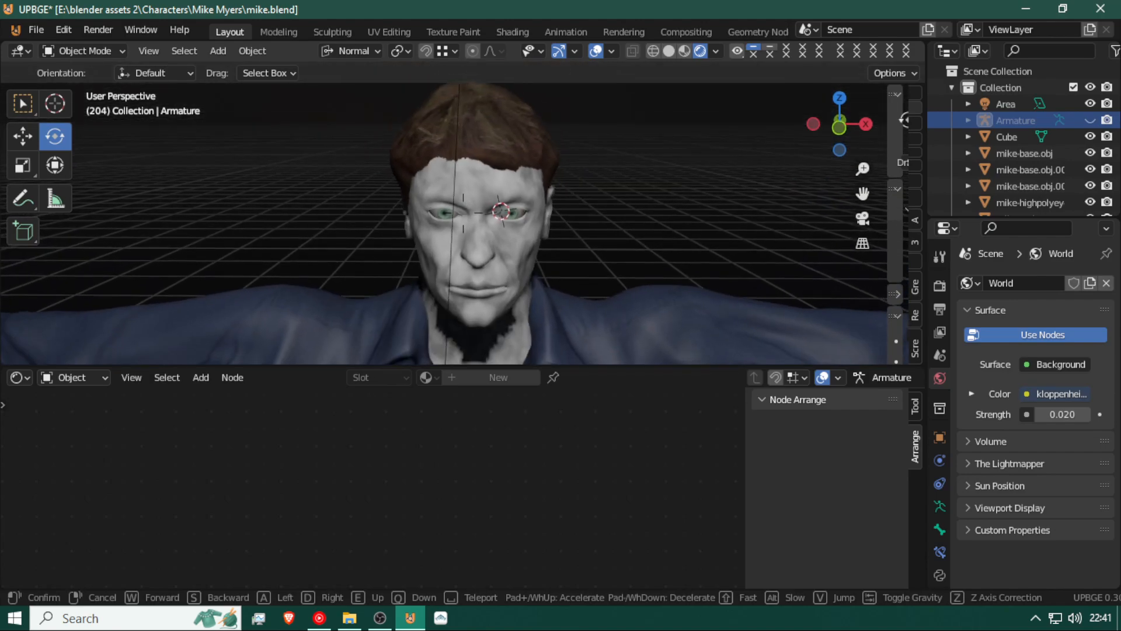
{"action": "left_click", "coordinate": [467, 198]}
Switch the mask layer to Sculpt Mode and choose the Grab brush
{"action": "left_click", "coordinate": [467, 198]}
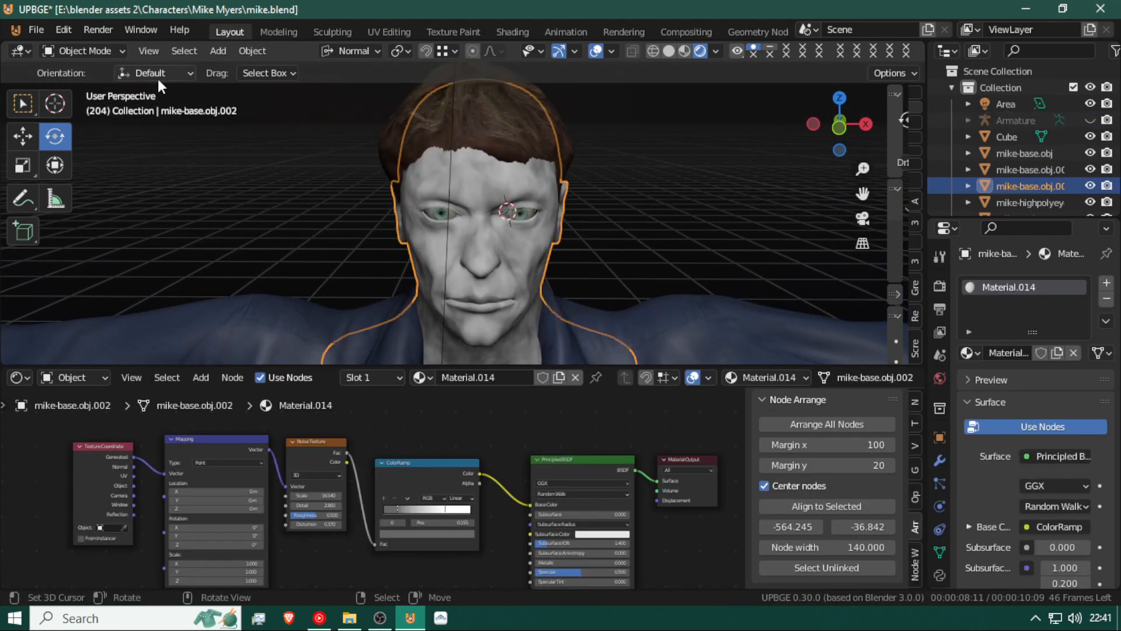
{"action": "left_click", "coordinate": [87, 54]}
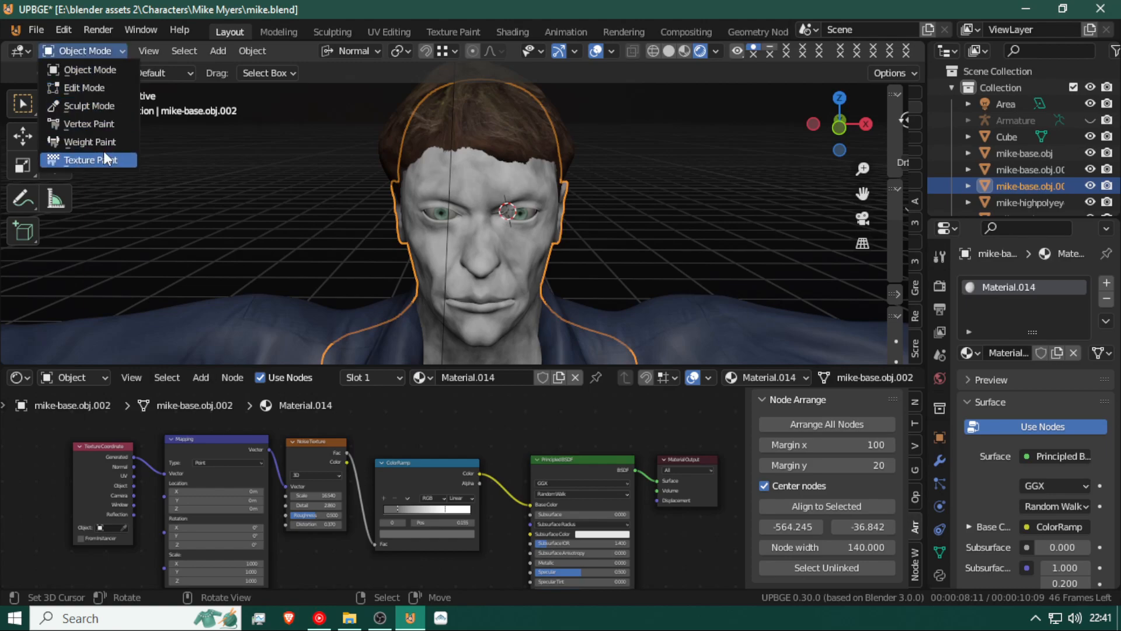
{"action": "left_click", "coordinate": [89, 106]}
{"action": "scroll", "coordinate": [581, 200], "scroll_direction": "up", "scroll_amount": 4}
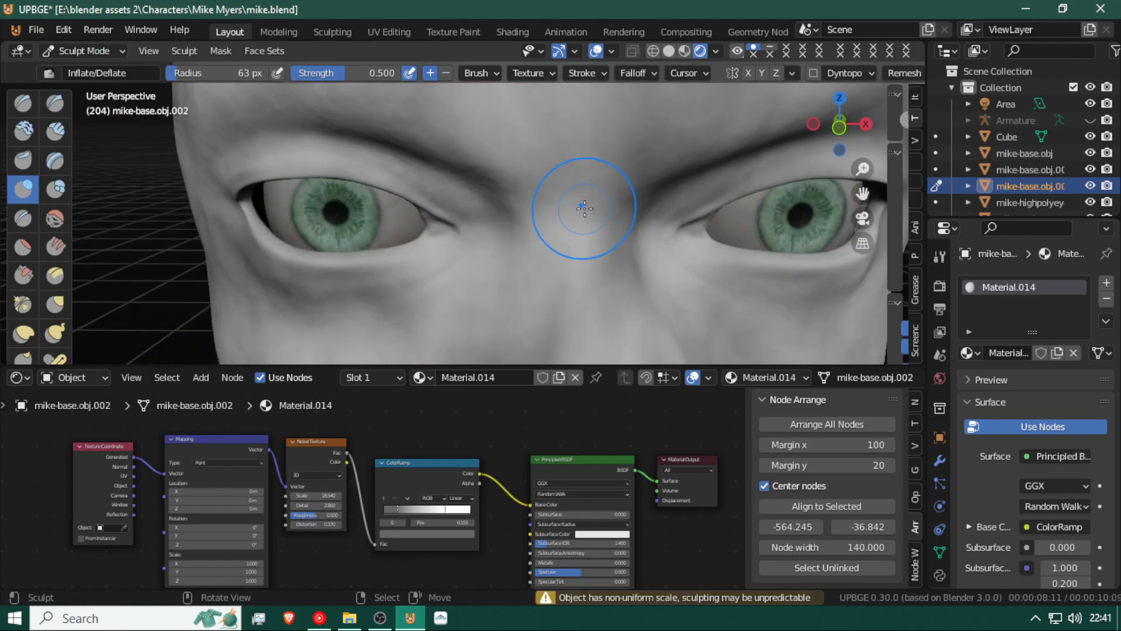
{"action": "scroll", "coordinate": [506, 195], "scroll_direction": "down", "scroll_amount": 2}
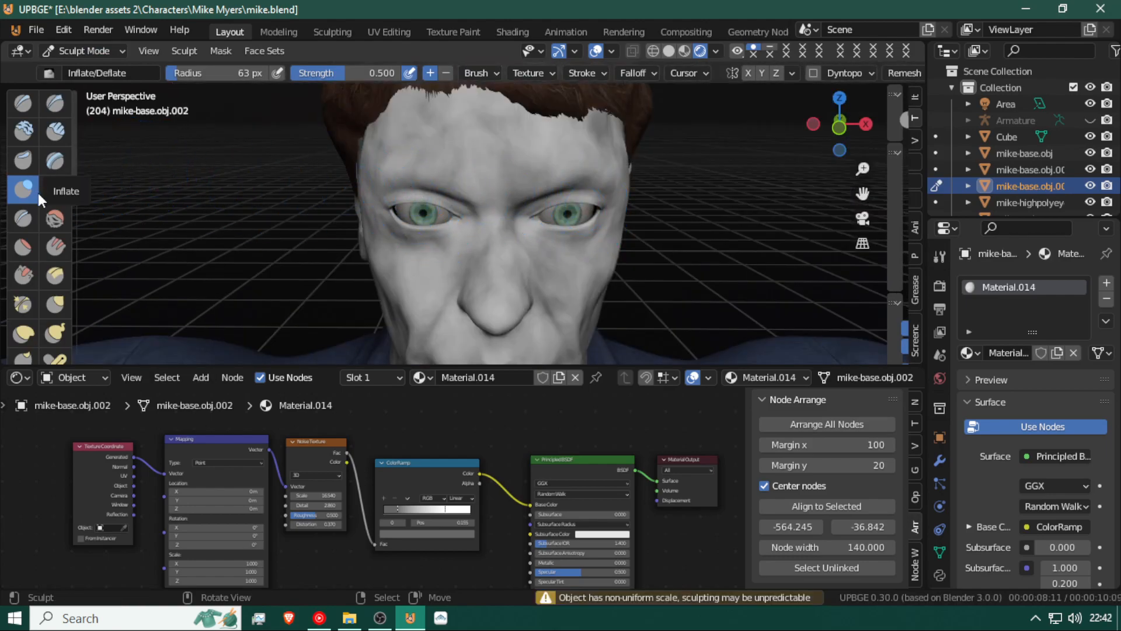
{"action": "left_click", "coordinate": [57, 297]}
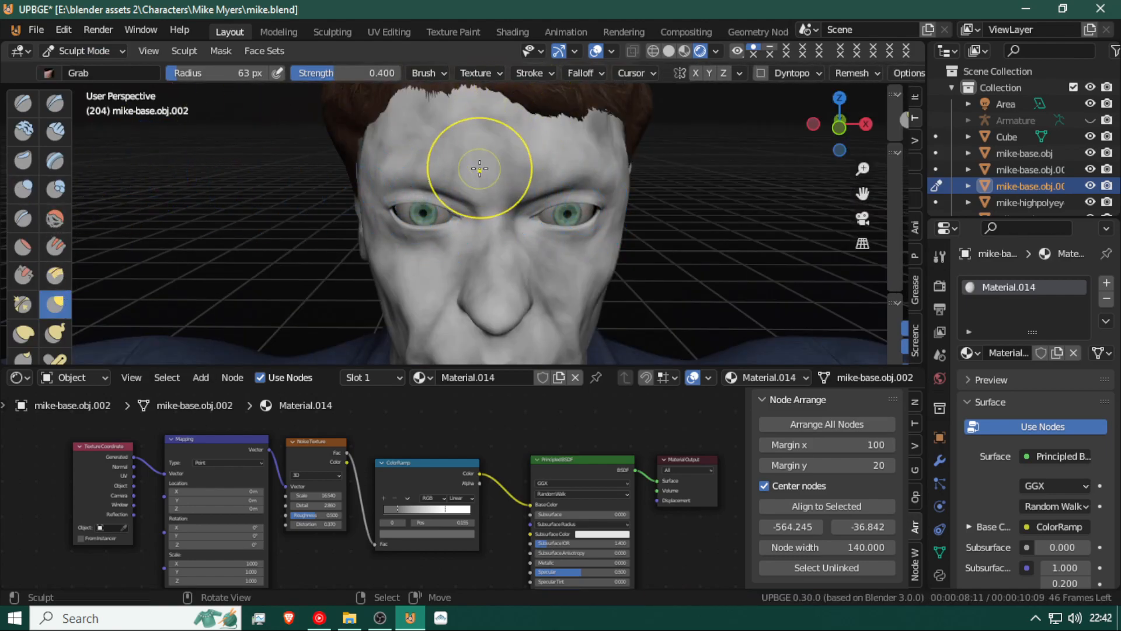
Turn on X symmetry and reshape the mask's eye openings and the surrounding lids with short Grab strokes
{"action": "left_click_drag", "start_coordinate": [426, 204], "coordinate": [428, 195]}
{"action": "left_click_drag", "start_coordinate": [428, 195], "coordinate": [432, 189]}
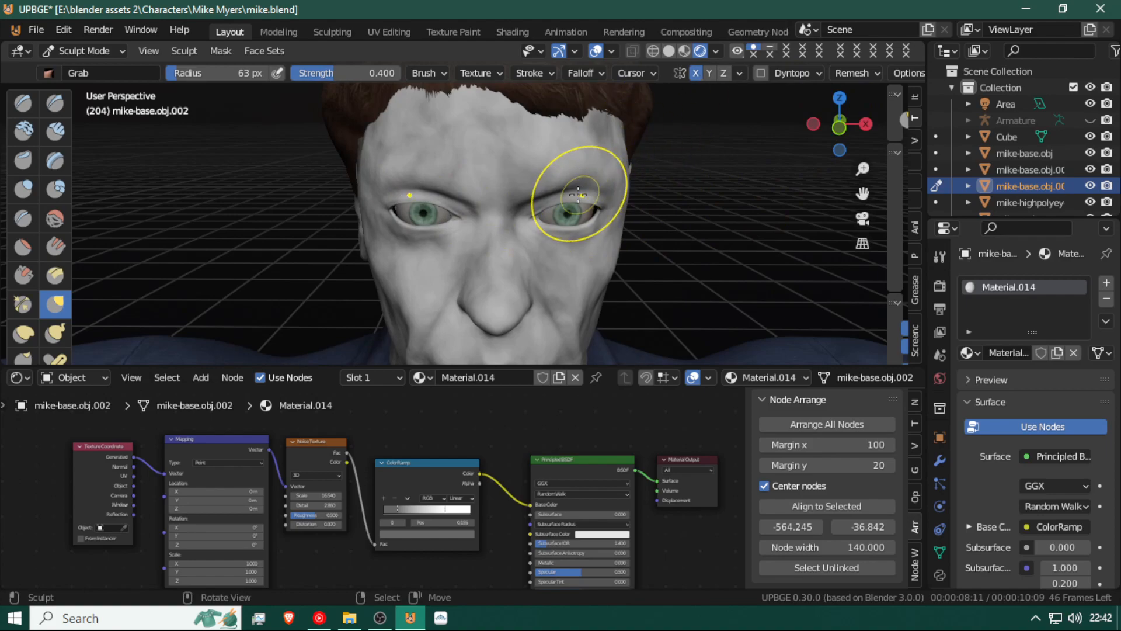
{"action": "mouse_move", "coordinate": [568, 197]}
{"action": "left_mouse_down"}
{"action": "mouse_move", "coordinate": [572, 181]}
{"action": "mouse_move", "coordinate": [575, 229]}
{"action": "mouse_move", "coordinate": [556, 230]}
{"action": "mouse_move", "coordinate": [544, 201]}
{"action": "mouse_move", "coordinate": [597, 214]}
{"action": "mouse_move", "coordinate": [584, 231]}
{"action": "mouse_move", "coordinate": [523, 229]}
{"action": "mouse_move", "coordinate": [497, 219]}
{"action": "mouse_move", "coordinate": [483, 196]}
{"action": "left_mouse_up"}
{"action": "mouse_move", "coordinate": [412, 156]}
{"action": "left_mouse_down"}
{"action": "mouse_move", "coordinate": [402, 187]}
{"action": "mouse_move", "coordinate": [413, 191]}
{"action": "mouse_move", "coordinate": [396, 194]}
{"action": "mouse_move", "coordinate": [395, 212]}
{"action": "left_mouse_up"}
{"action": "mouse_move", "coordinate": [518, 243]}
{"action": "left_mouse_down"}
{"action": "mouse_move", "coordinate": [524, 232]}
{"action": "mouse_move", "coordinate": [556, 246]}
{"action": "left_mouse_up"}
{"action": "mouse_move", "coordinate": [590, 242]}
{"action": "left_mouse_down"}
{"action": "mouse_move", "coordinate": [571, 246]}
{"action": "mouse_move", "coordinate": [606, 217]}
{"action": "left_mouse_up"}
{"action": "mouse_move", "coordinate": [549, 220]}
{"action": "middle_mouse_down"}
{"action": "mouse_move", "coordinate": [519, 226]}
{"action": "mouse_move", "coordinate": [546, 238]}
{"action": "middle_mouse_up"}
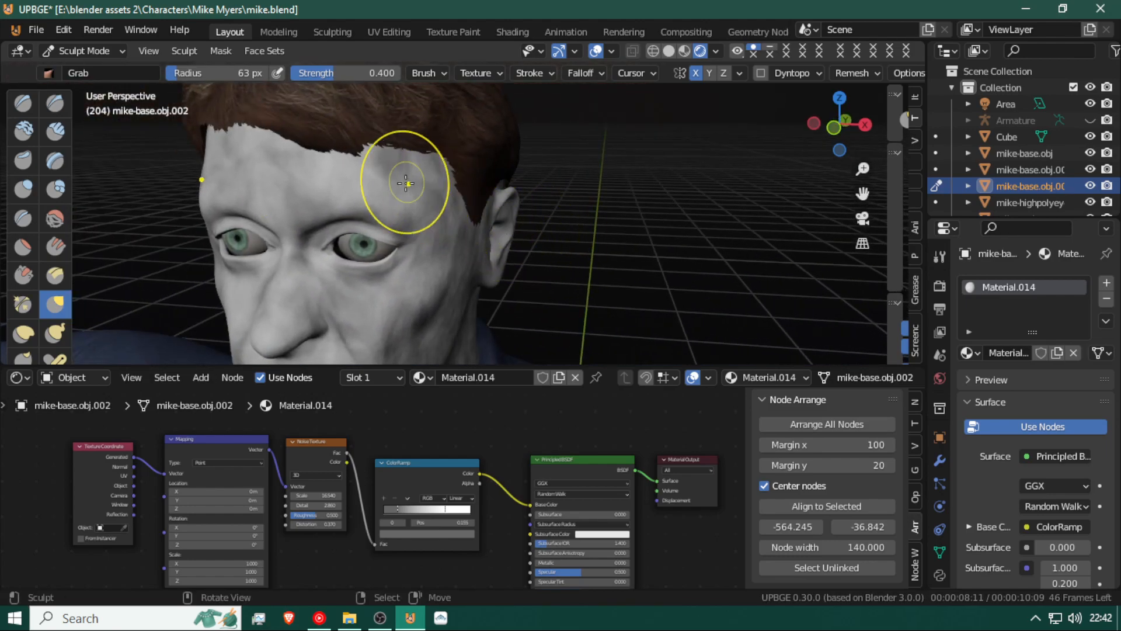
Reshape the mask's outer eye area, lower face, mouth corners and nose with Grab strokes from several angles
{"action": "left_click_drag", "start_coordinate": [405, 240], "coordinate": [379, 224]}
{"action": "middle_click_drag", "start_coordinate": [358, 270], "coordinate": [388, 273]}
{"action": "mouse_move", "coordinate": [506, 283]}
{"action": "middle_mouse_down", "text": "shift"}
{"action": "mouse_move", "coordinate": [471, 264]}
{"action": "mouse_move", "coordinate": [474, 252]}
{"action": "middle_mouse_up", "text": "shift"}
{"action": "left_click_drag", "start_coordinate": [489, 262], "coordinate": [503, 262]}
{"action": "left_click_drag", "start_coordinate": [514, 314], "coordinate": [510, 309]}
{"action": "middle_click_drag", "start_coordinate": [445, 272], "coordinate": [421, 268]}
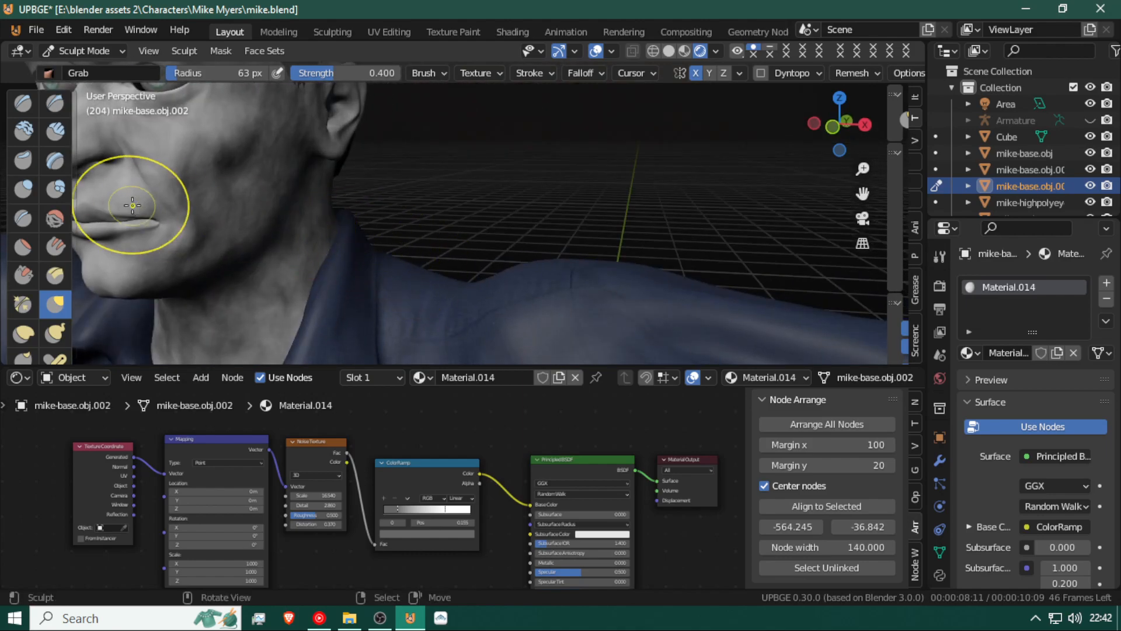
{"action": "mouse_move", "coordinate": [161, 211]}
{"action": "left_mouse_down"}
{"action": "mouse_move", "coordinate": [177, 210]}
{"action": "mouse_move", "coordinate": [136, 170]}
{"action": "left_mouse_up"}
{"action": "middle_click_drag", "start_coordinate": [129, 174], "coordinate": [316, 129]}
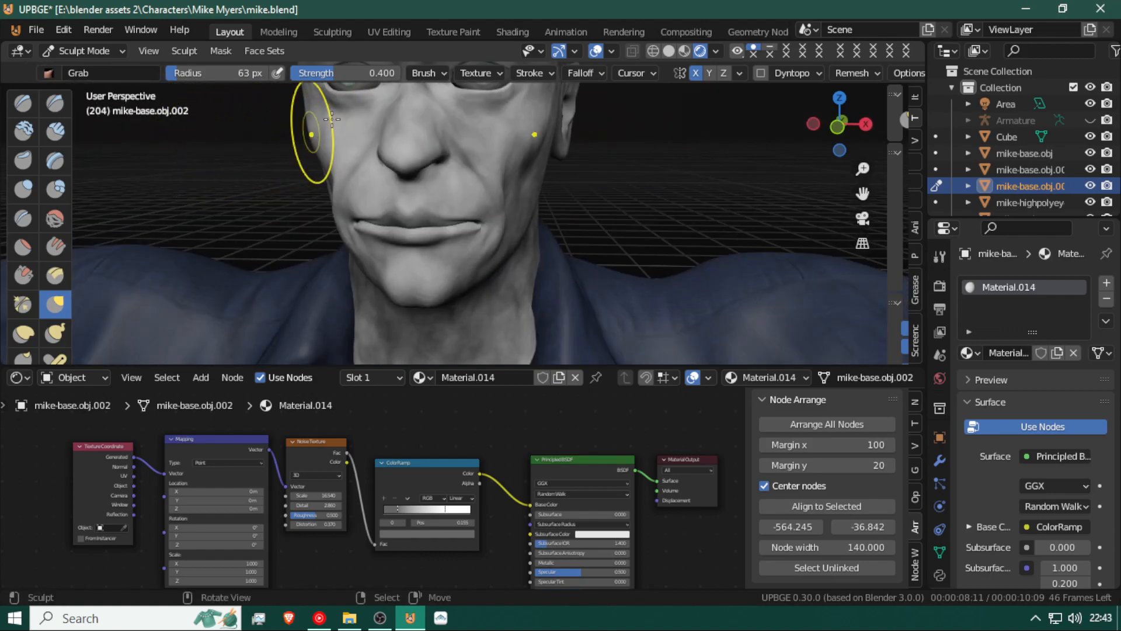
{"action": "left_click_drag", "start_coordinate": [442, 117], "coordinate": [422, 118]}
Nudge the mask's inner brow slightly upward with a short Grab stroke and check the face from a distance and close up
{"action": "scroll", "coordinate": [426, 129], "scroll_direction": "down", "scroll_amount": 4}
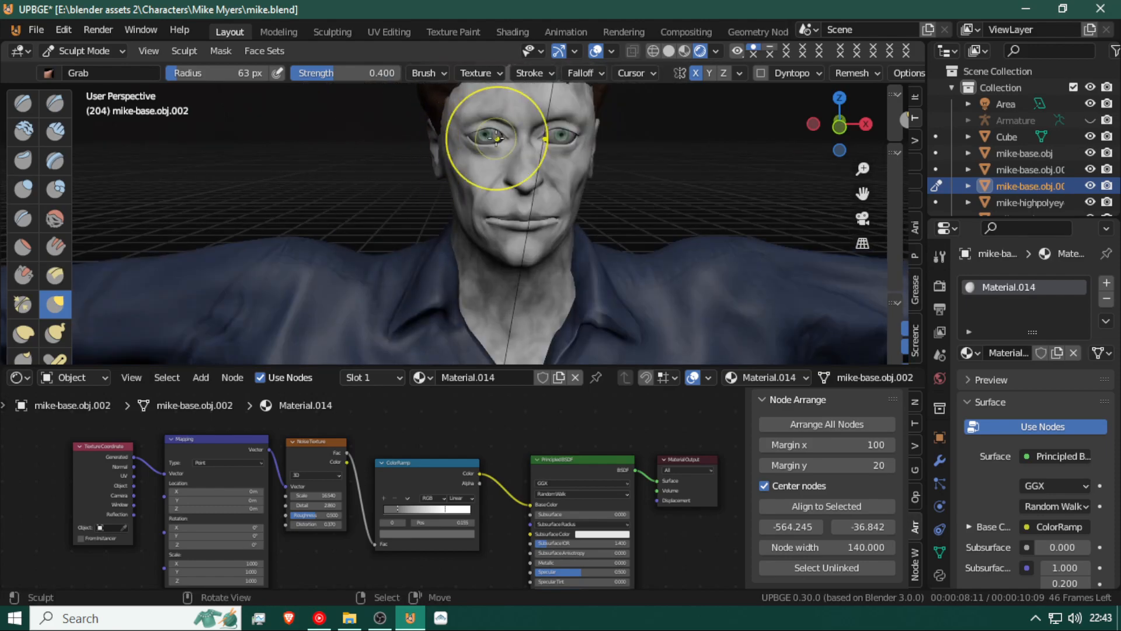
{"action": "middle_click_drag", "start_coordinate": [531, 145], "coordinate": [469, 146]}
{"action": "mouse_move", "coordinate": [428, 139]}
{"action": "left_mouse_down"}
{"action": "mouse_move", "coordinate": [442, 124]}
{"action": "mouse_move", "coordinate": [422, 141]}
{"action": "mouse_move", "coordinate": [426, 125]}
{"action": "left_mouse_up"}
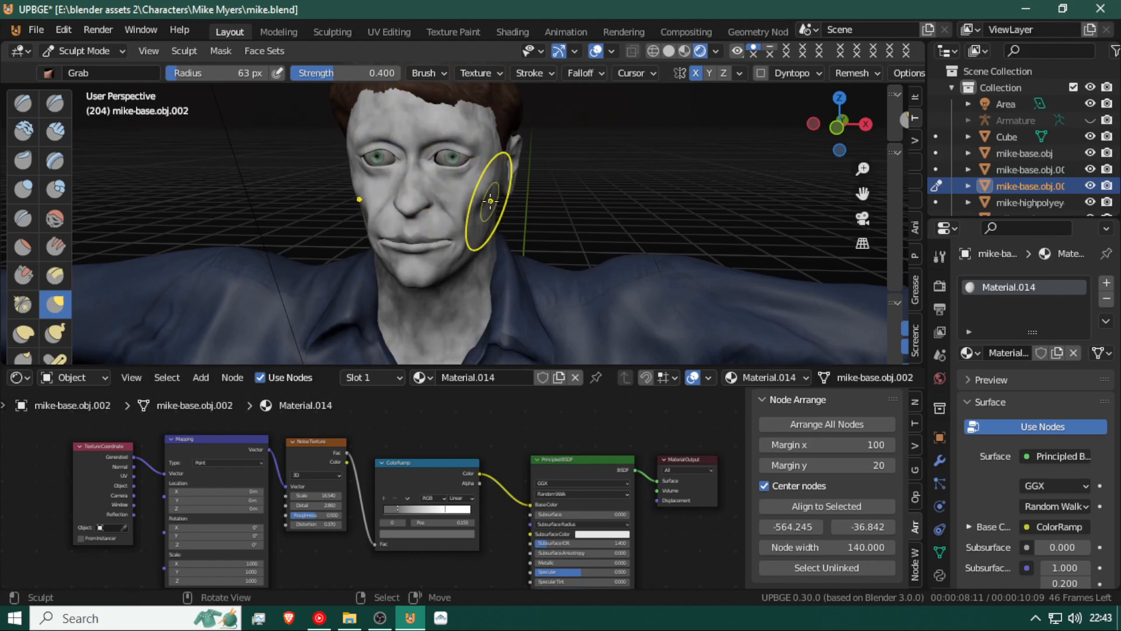
{"action": "middle_click_drag", "start_coordinate": [486, 211], "coordinate": [496, 215]}
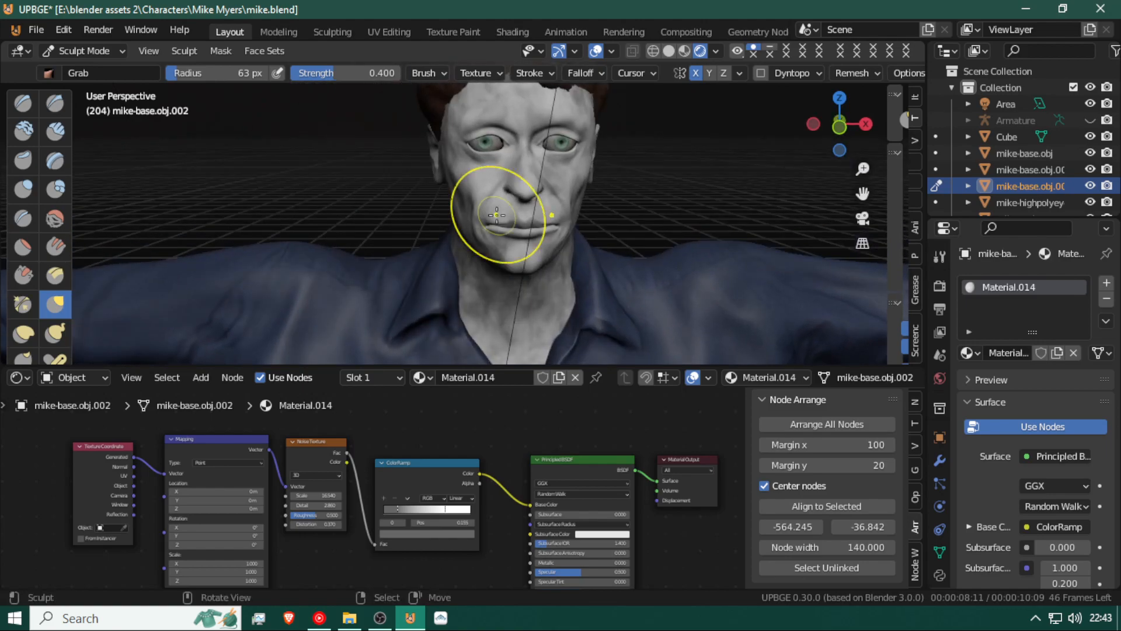
{"action": "scroll", "coordinate": [614, 202], "scroll_direction": "up", "scroll_amount": 3}
{"action": "middle_click_drag", "start_coordinate": [609, 206], "coordinate": [550, 240], "text": "shift"}
{"action": "scroll", "coordinate": [550, 241], "scroll_direction": "up", "scroll_amount": 5}
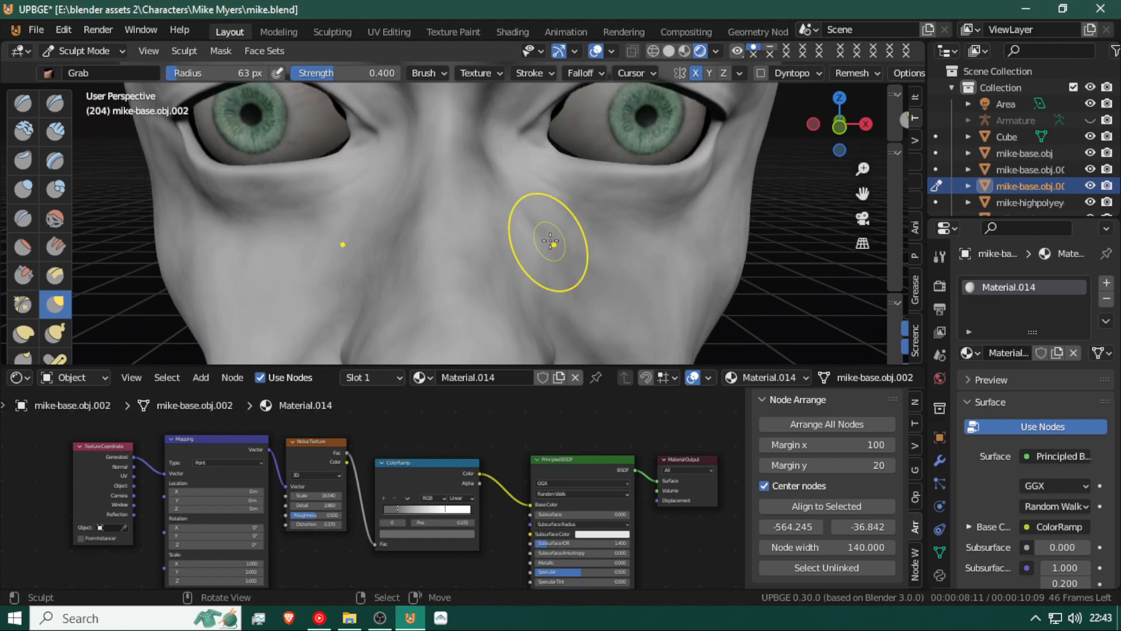
{"action": "scroll", "coordinate": [550, 240], "scroll_direction": "down", "scroll_amount": 5}
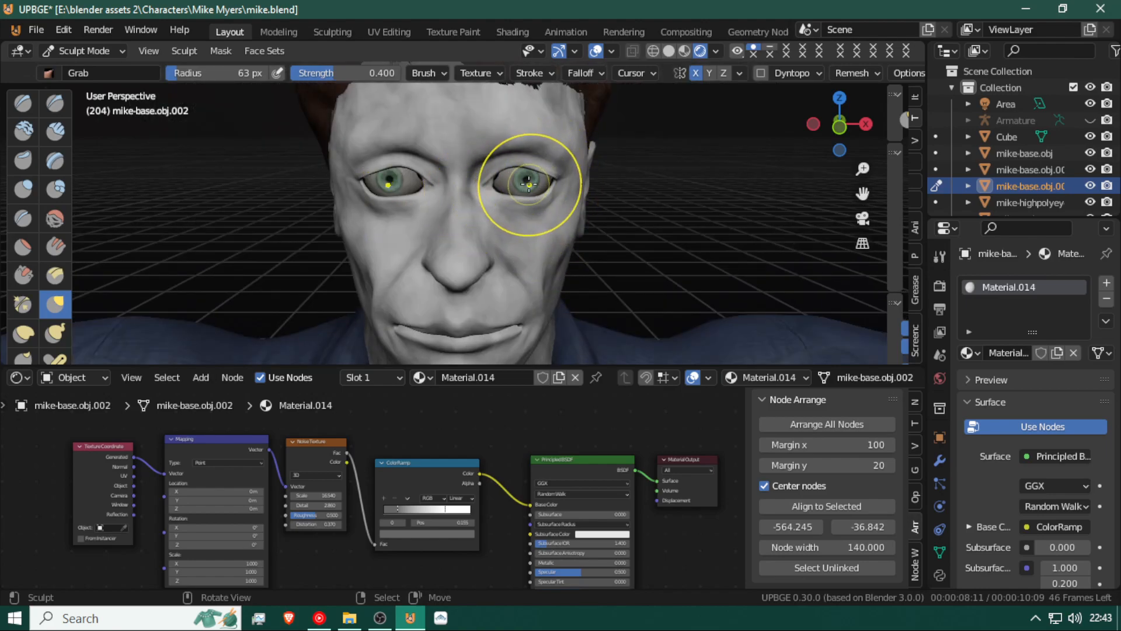
Leave Sculpt Mode, select the high-poly eyes and open their mesh in Edit Mode
{"action": "left_click", "coordinate": [72, 46]}
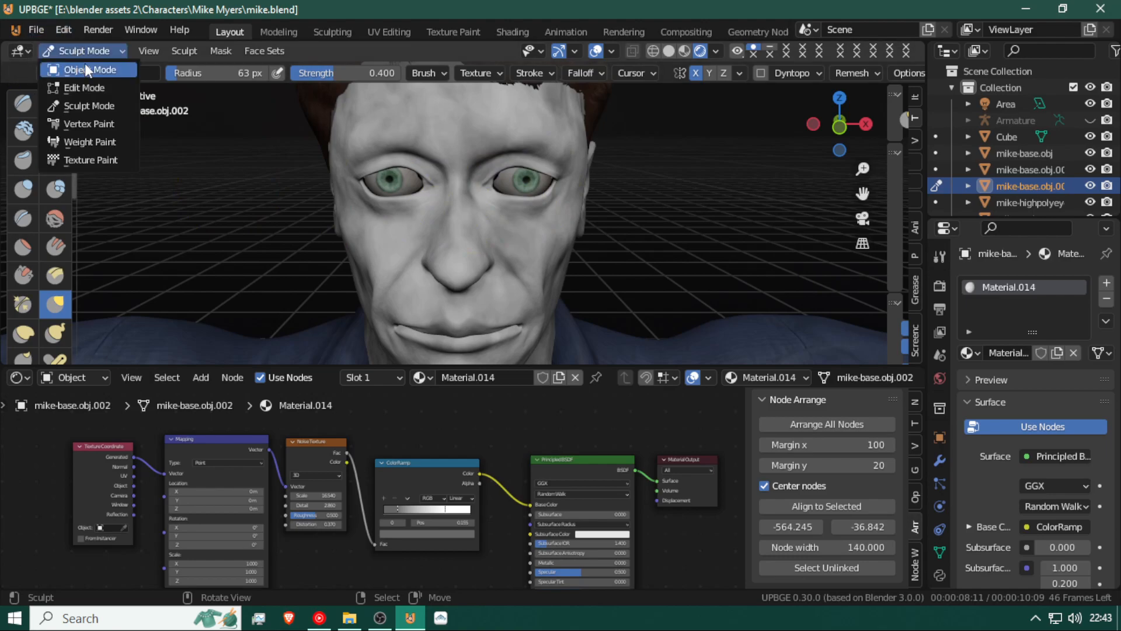
{"action": "left_click", "coordinate": [85, 64]}
{"action": "left_click", "coordinate": [516, 185]}
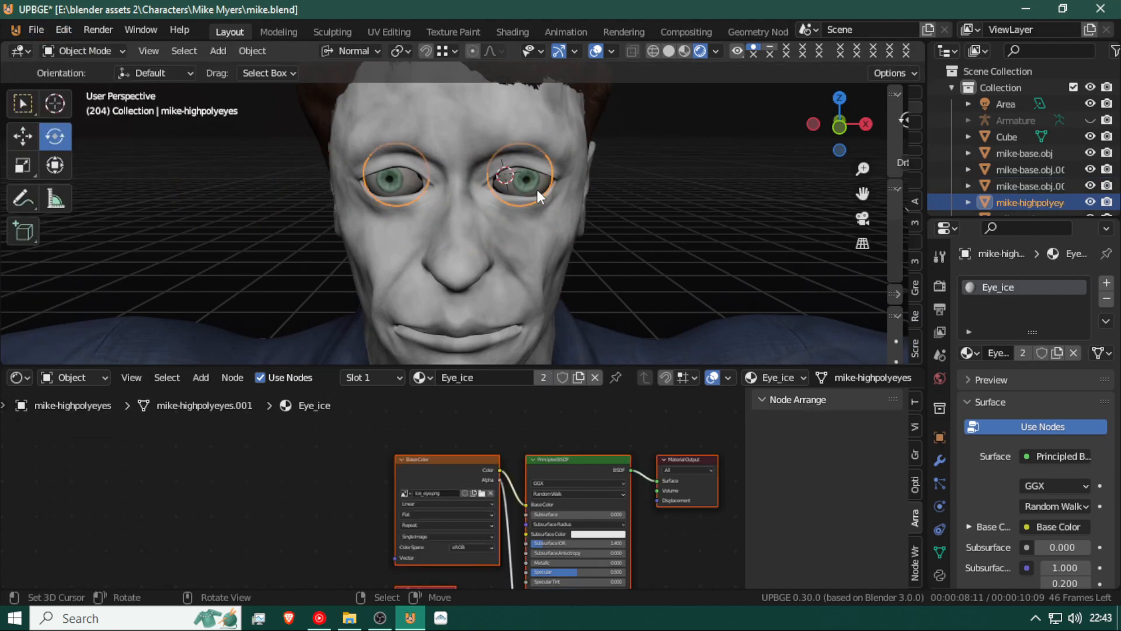
{"action": "key", "text": "Tab"}
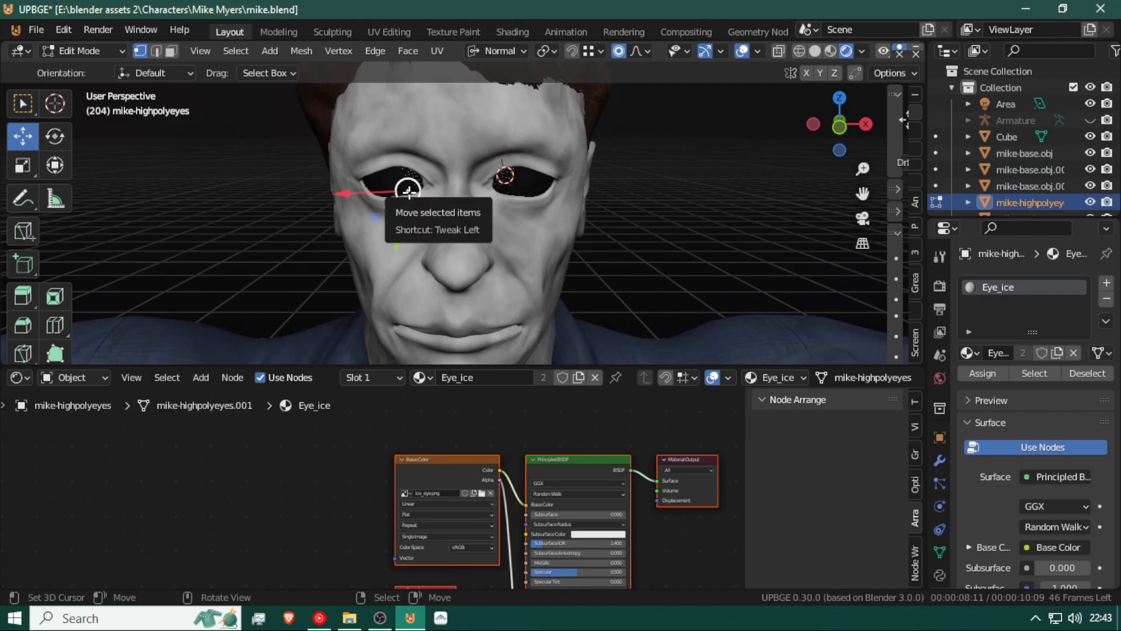
Delete all linked vertices of the eyeball on the character's right side, including both its outer and inner shells
{"action": "key", "text": "ctrl+l"}
{"action": "key", "text": "x"}
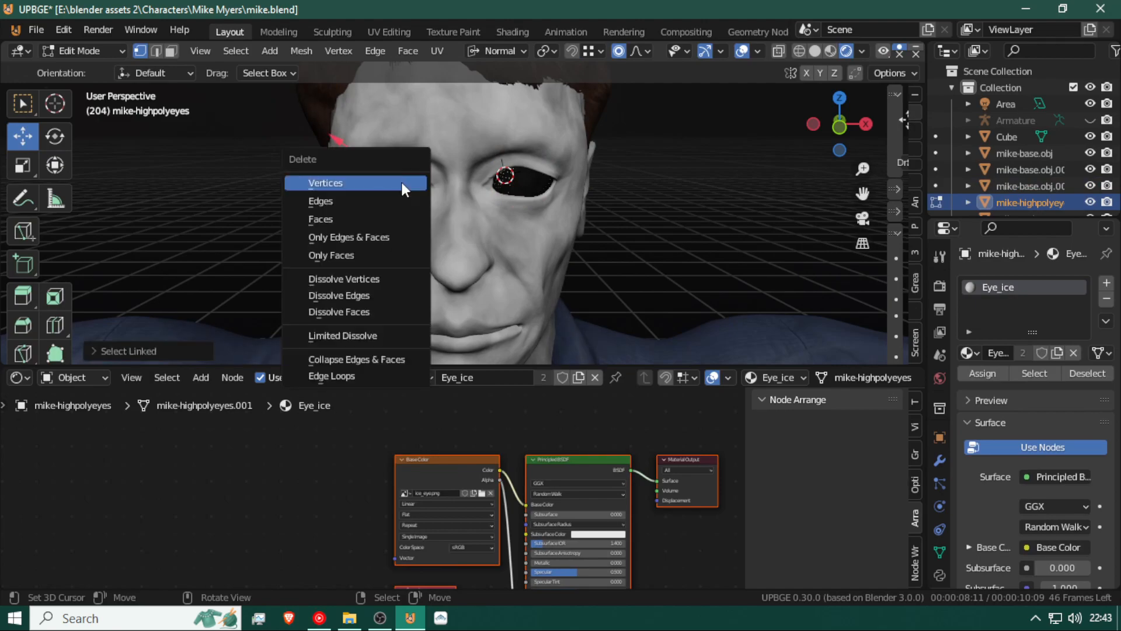
{"action": "left_click", "coordinate": [401, 181]}
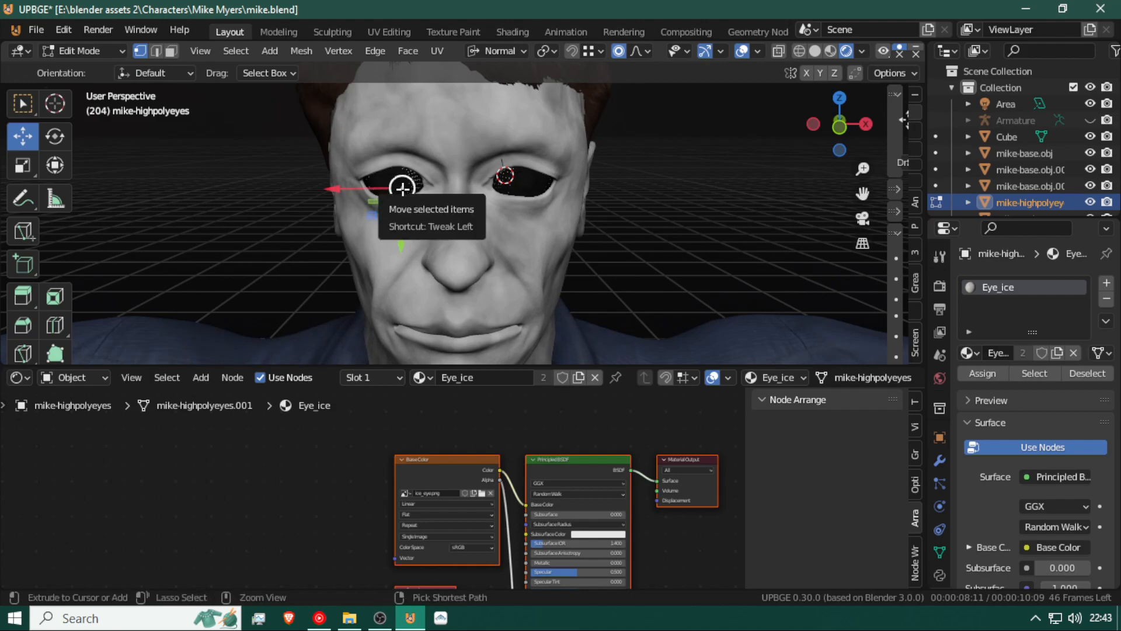
{"action": "key", "text": "ctrl+l"}
{"action": "key", "text": "x"}
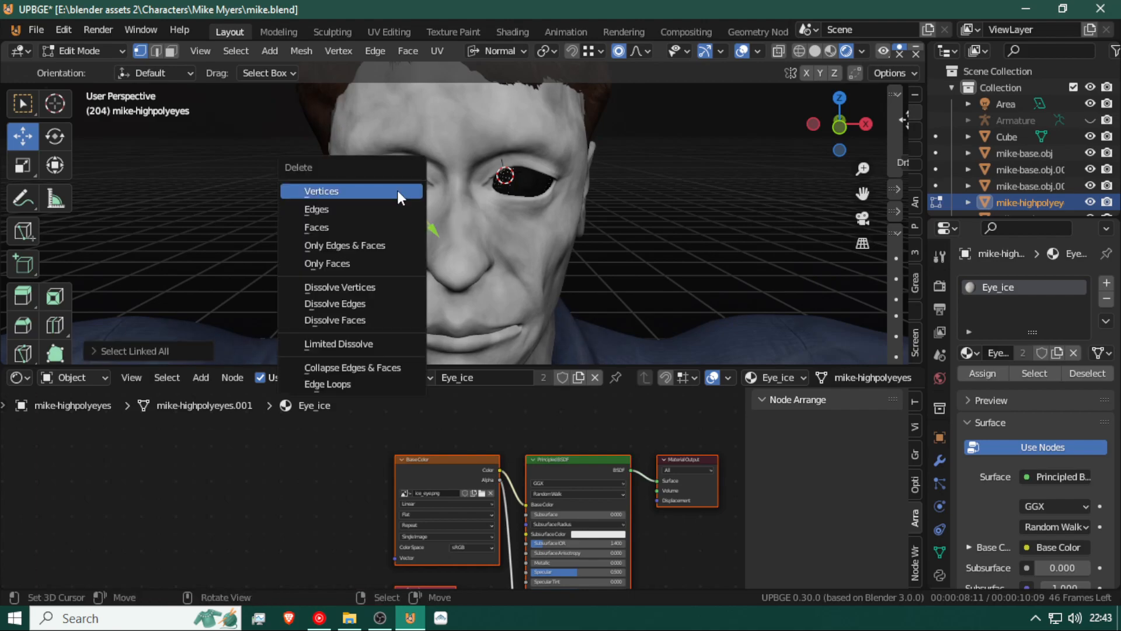
{"action": "left_click", "coordinate": [397, 191]}
{"action": "key", "text": "Tab"}
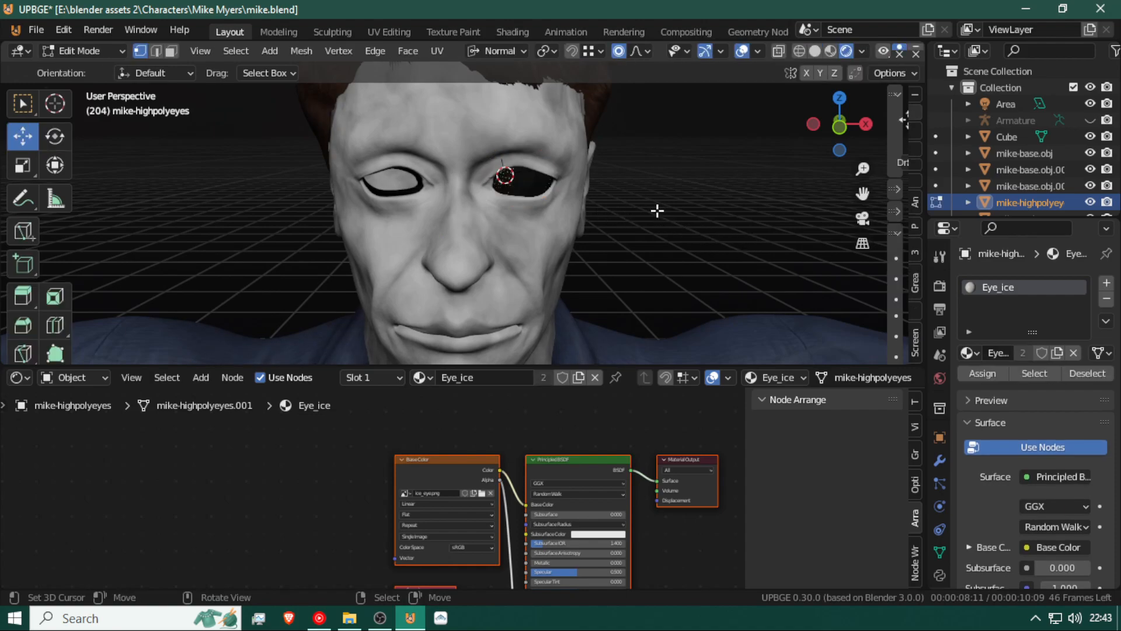
Select the remaining eyeball's linked mesh, rotate it slightly about the global Z axis and check its gaze in Object Mode
{"action": "key", "text": "ctrl+l"}
{"action": "key", "text": "KP_Decimal"}
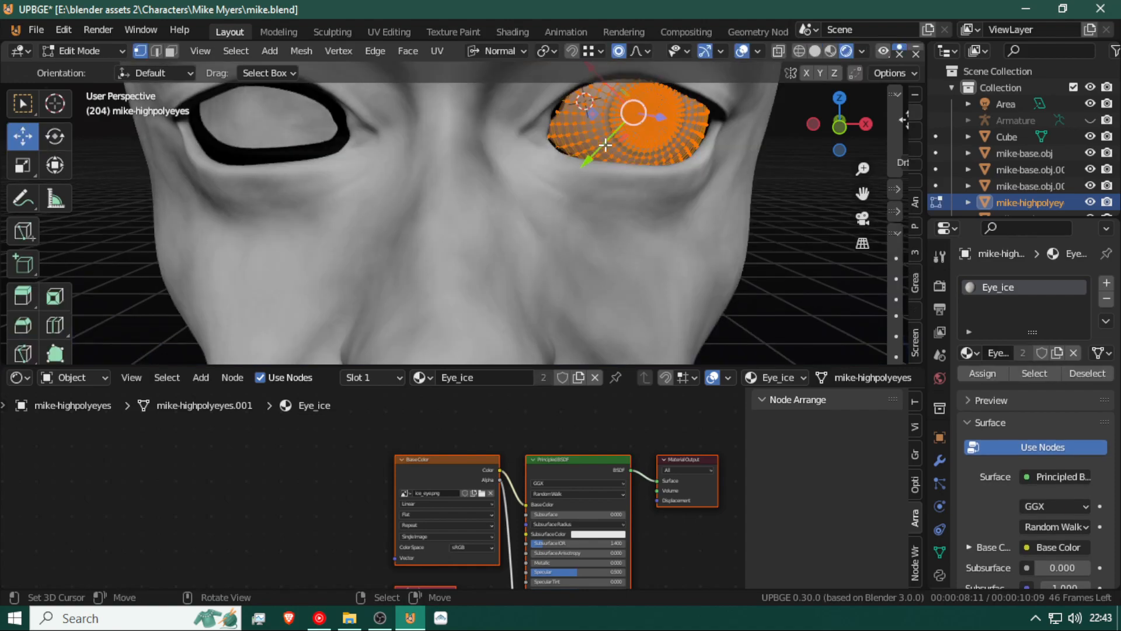
{"action": "key", "text": "r"}
{"action": "key", "text": "z"}
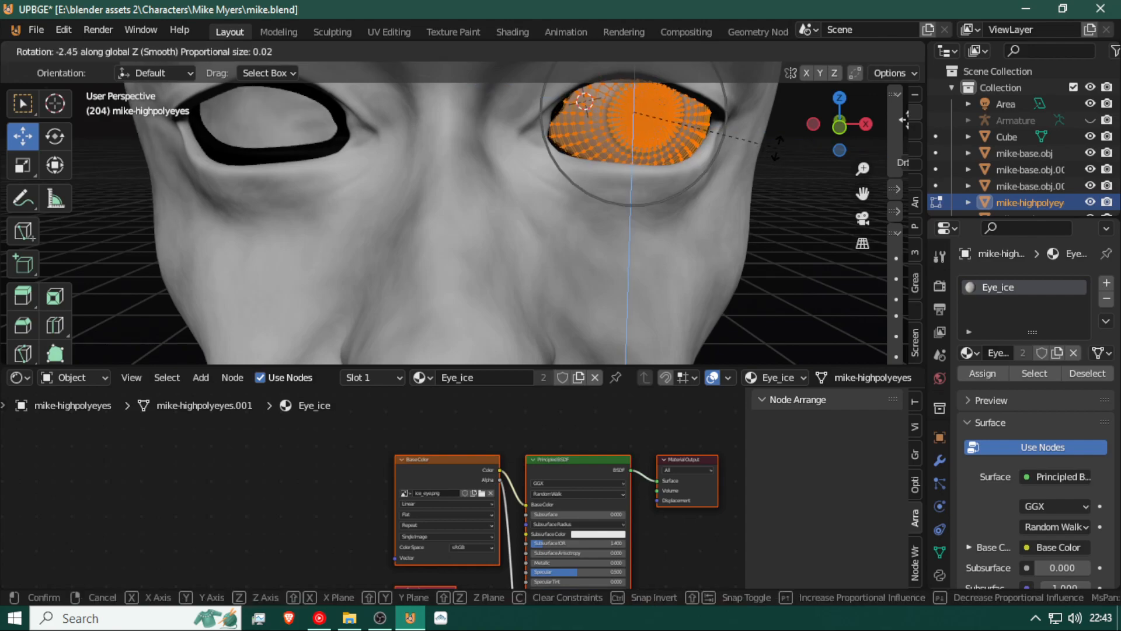
{"action": "left_click", "coordinate": [759, 139]}
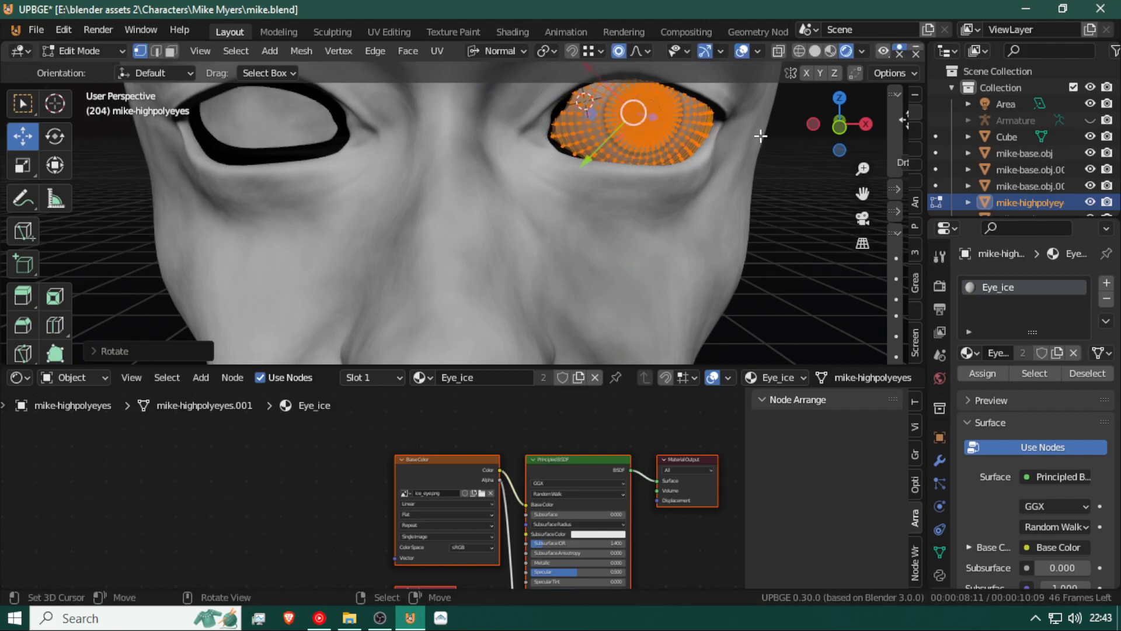
{"action": "key", "text": "Tab"}
{"action": "scroll", "coordinate": [716, 181], "scroll_direction": "down", "scroll_amount": 6}
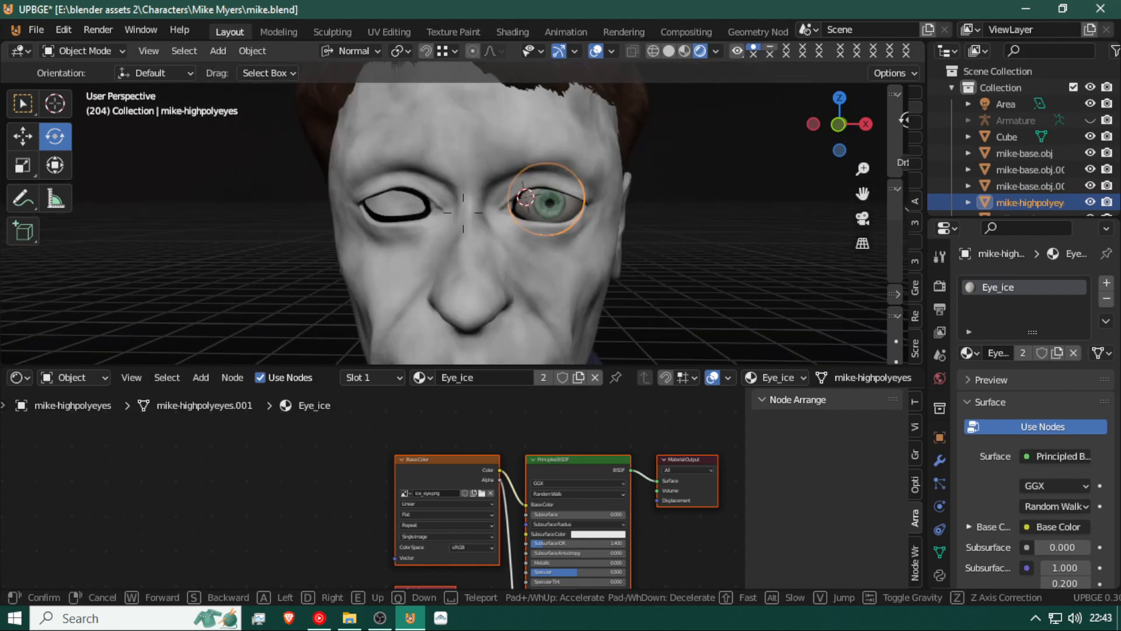
Refine the remaining eyeball's gaze with another small rotation about the global Z axis
{"action": "key", "text": "Tab"}
{"action": "key", "text": "r"}
{"action": "key", "text": "z"}
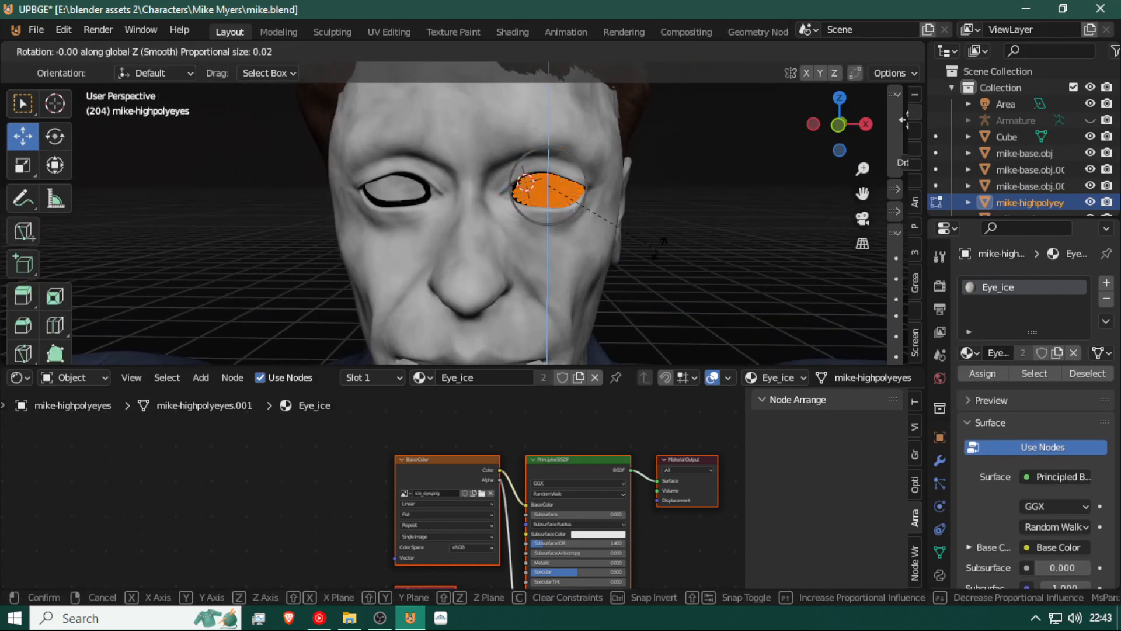
{"action": "left_click", "coordinate": [698, 298]}
{"action": "key", "text": "Tab"}
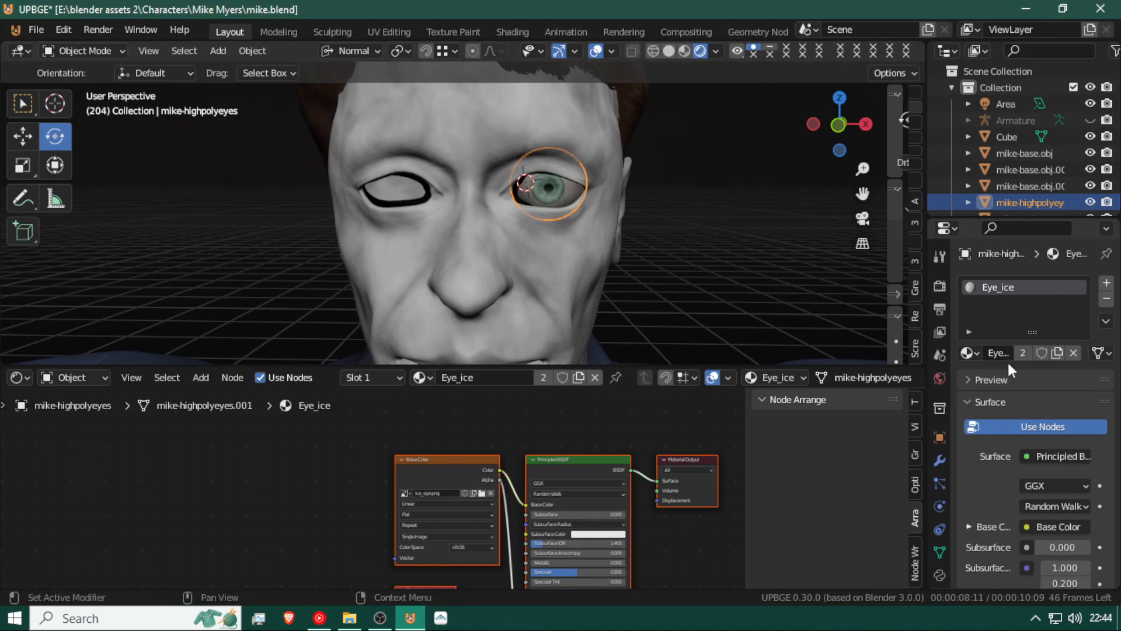
Add a Mirror modifier on the X axis to the eye object and apply it to recreate the opposite eyeball
{"action": "left_click", "coordinate": [939, 460]}
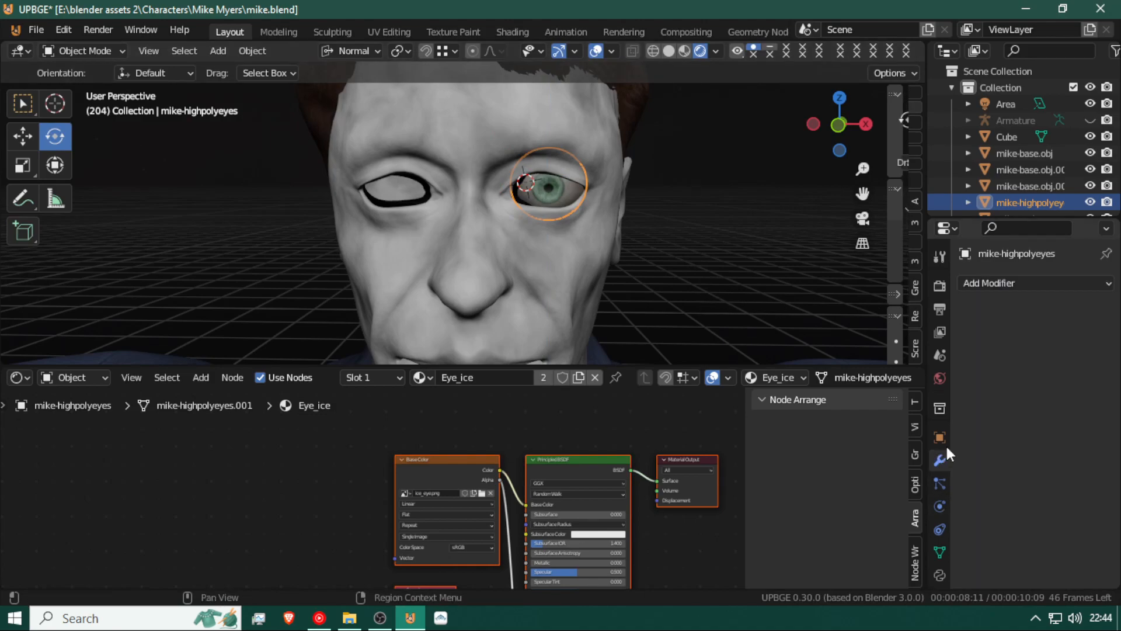
{"action": "left_click", "coordinate": [1007, 282]}
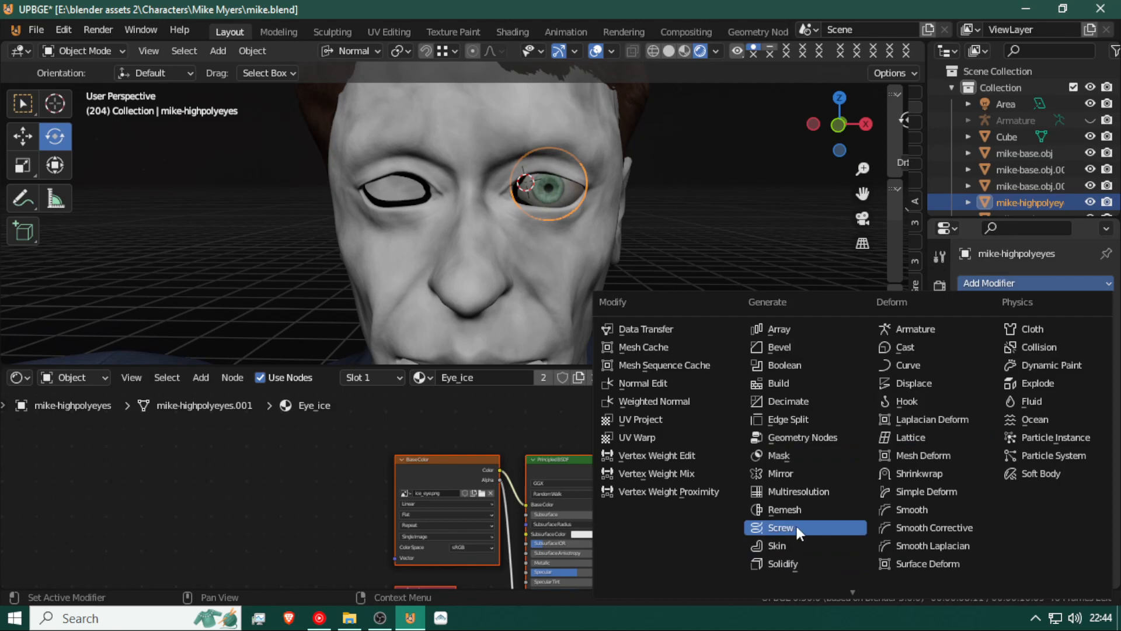
{"action": "left_click", "coordinate": [790, 471]}
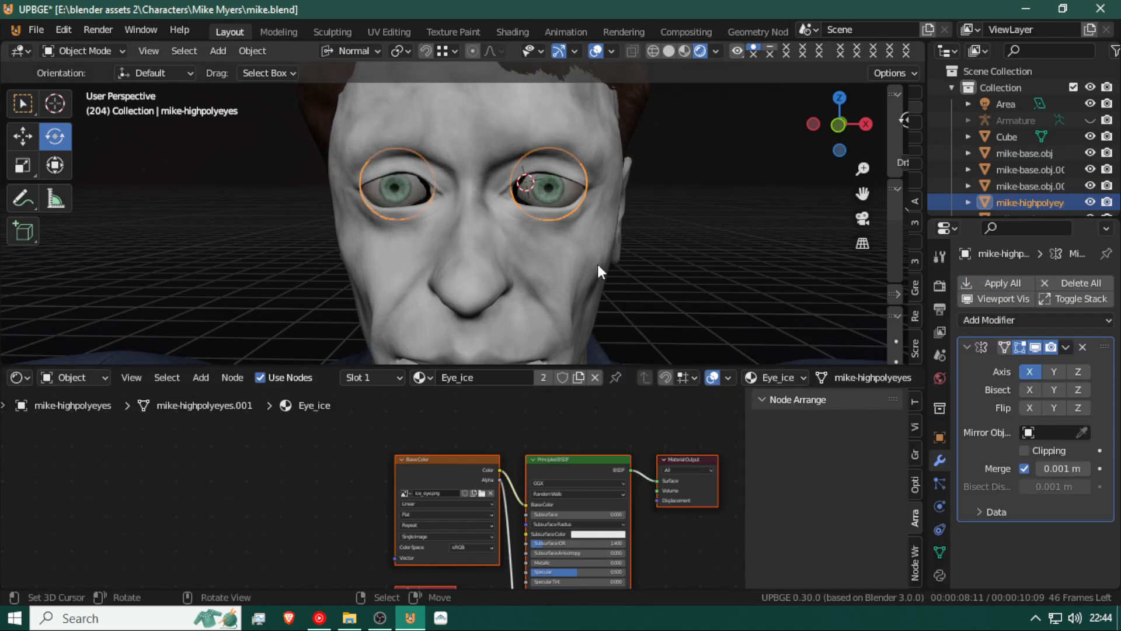
{"action": "left_click", "coordinate": [1064, 347]}
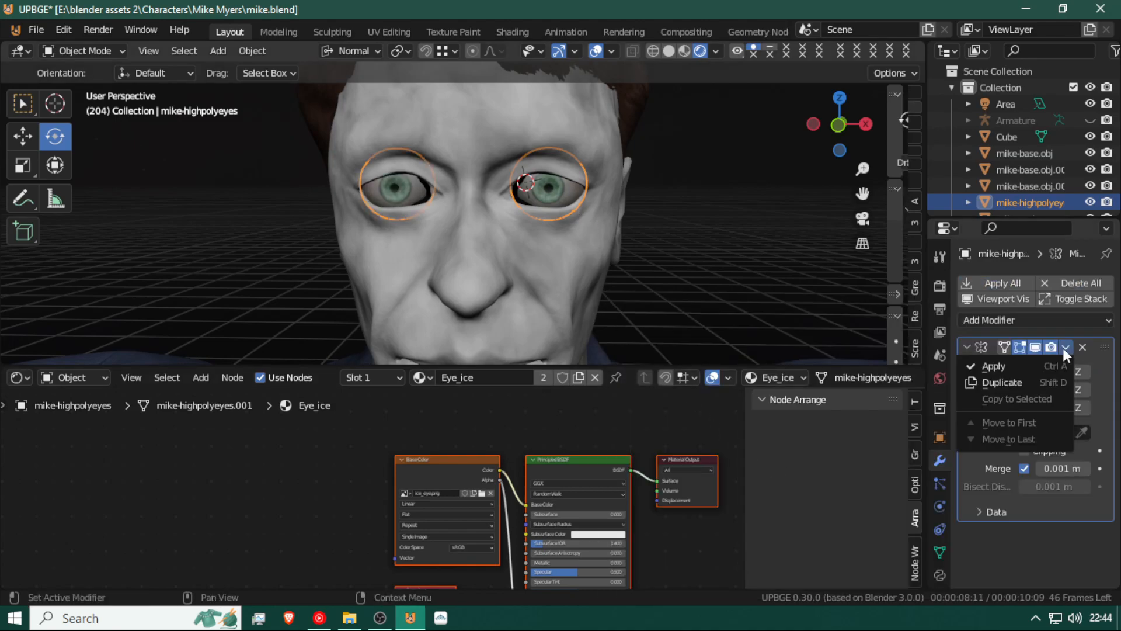
{"action": "left_click", "coordinate": [1014, 366]}
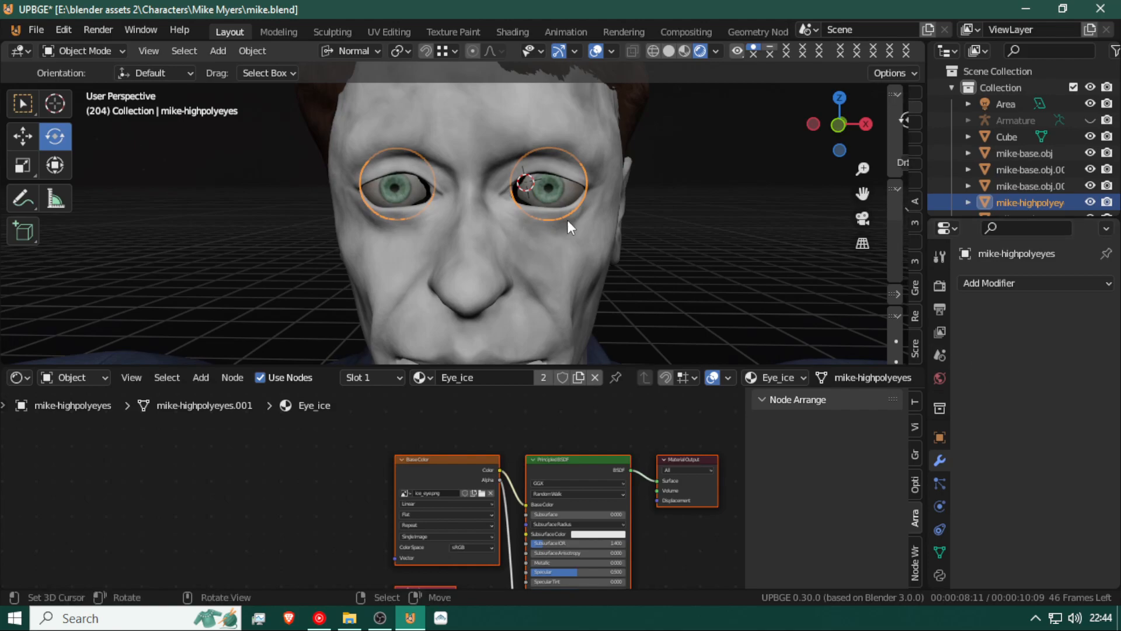
Move the eyeballs along their normal Z axis to seat them behind the mask's eye openings, working from a side view
{"action": "key", "text": "shift+grave"}
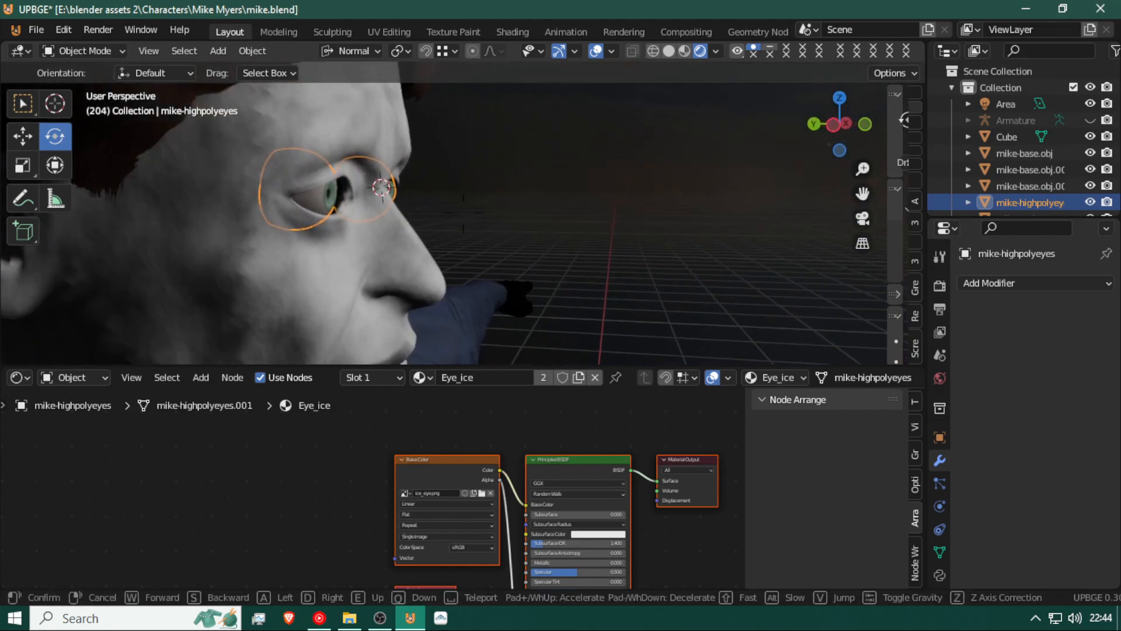
{"action": "left_click", "coordinate": [478, 212]}
{"action": "key", "text": "g"}
{"action": "key", "text": "z"}
{"action": "key", "text": "z"}
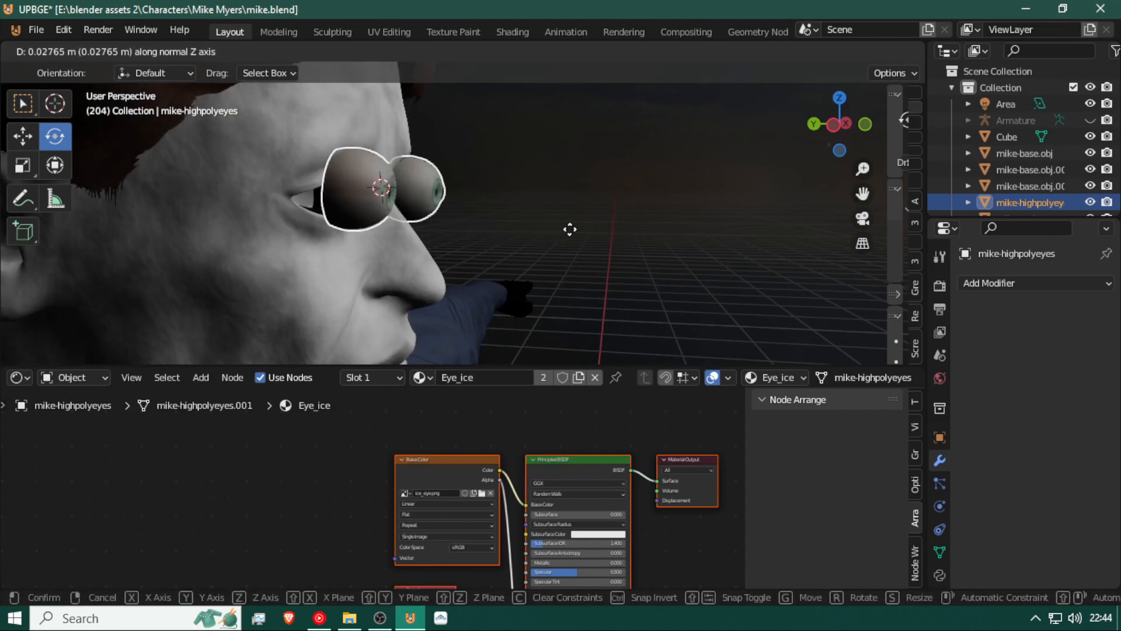
{"action": "left_click", "coordinate": [502, 257]}
{"action": "middle_click_drag", "start_coordinate": [502, 255], "coordinate": [463, 214]}
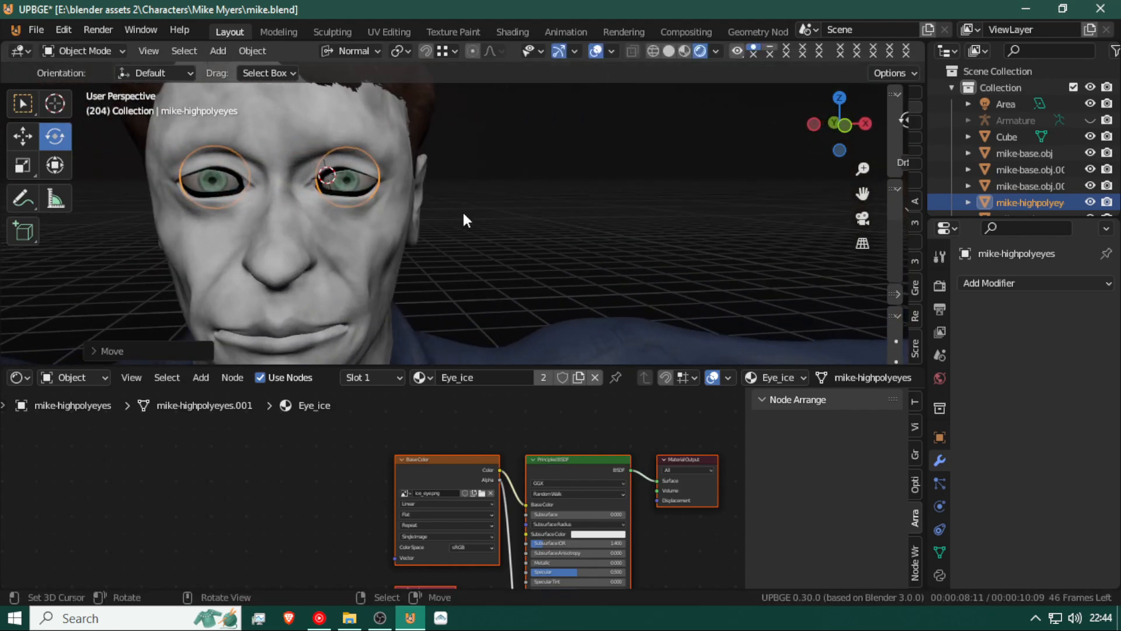
Deselect the eyes and fly around the character to examine the masked face and upper body from several angles
{"action": "key", "text": "Tab"}
{"action": "key", "text": "Tab"}
{"action": "left_click", "coordinate": [453, 213]}
{"action": "key", "text": "shift+grave"}
{"action": "key", "text": "s"}
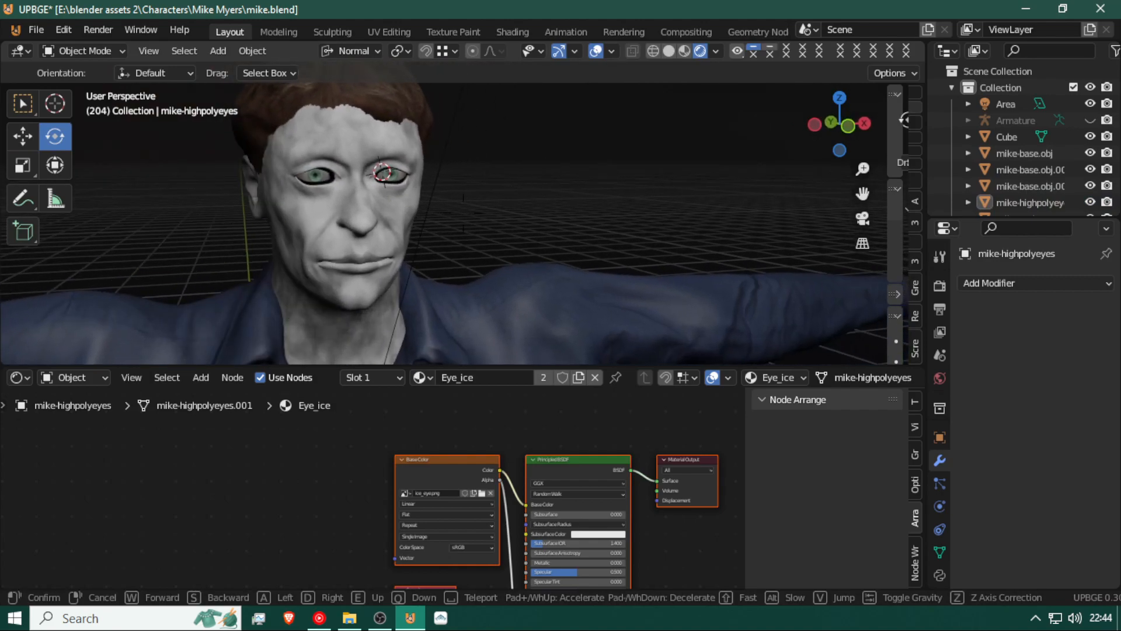
{"action": "key", "text": "a"}
{"action": "key", "text": "w"}
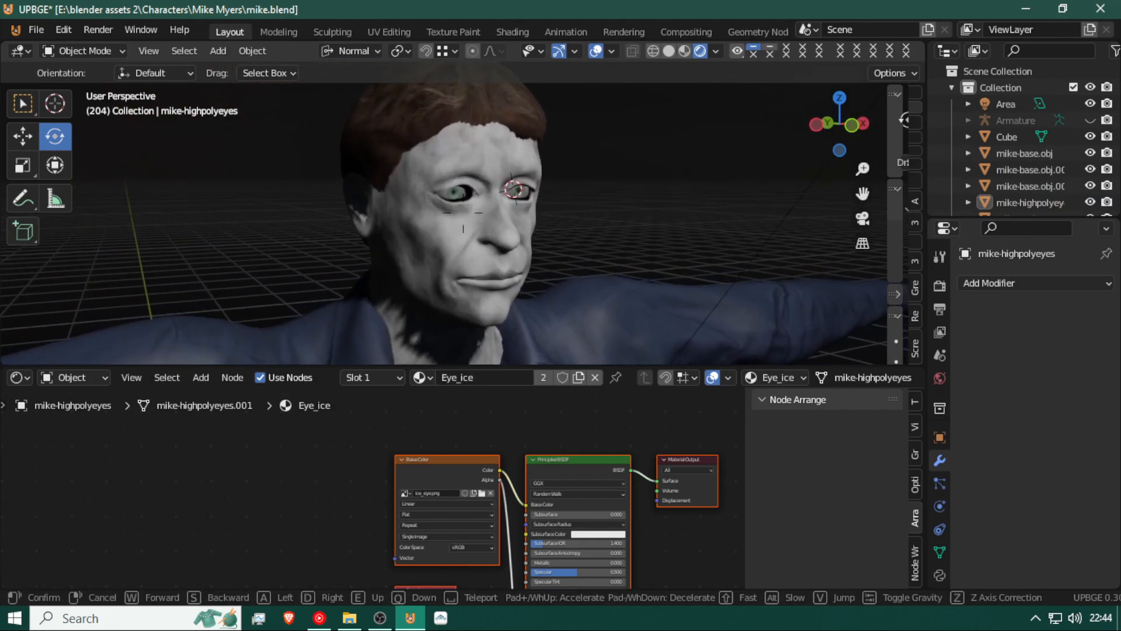
{"action": "key", "text": "w"}
{"action": "key", "text": "s"}
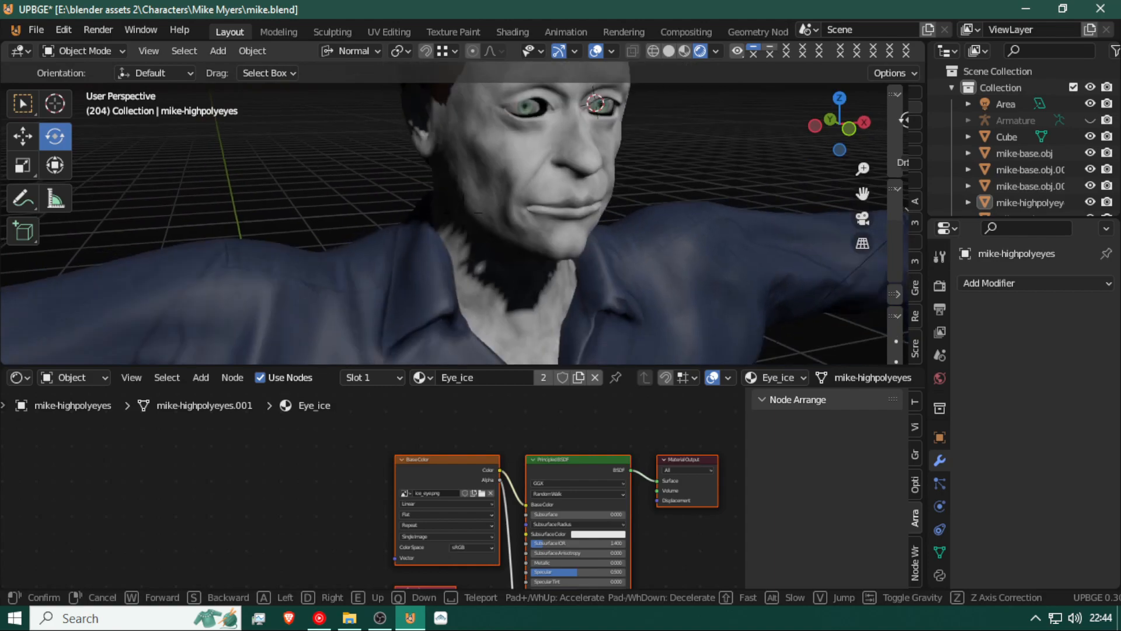
{"action": "key", "text": "s"}
{"action": "left_click", "coordinate": [464, 219]}
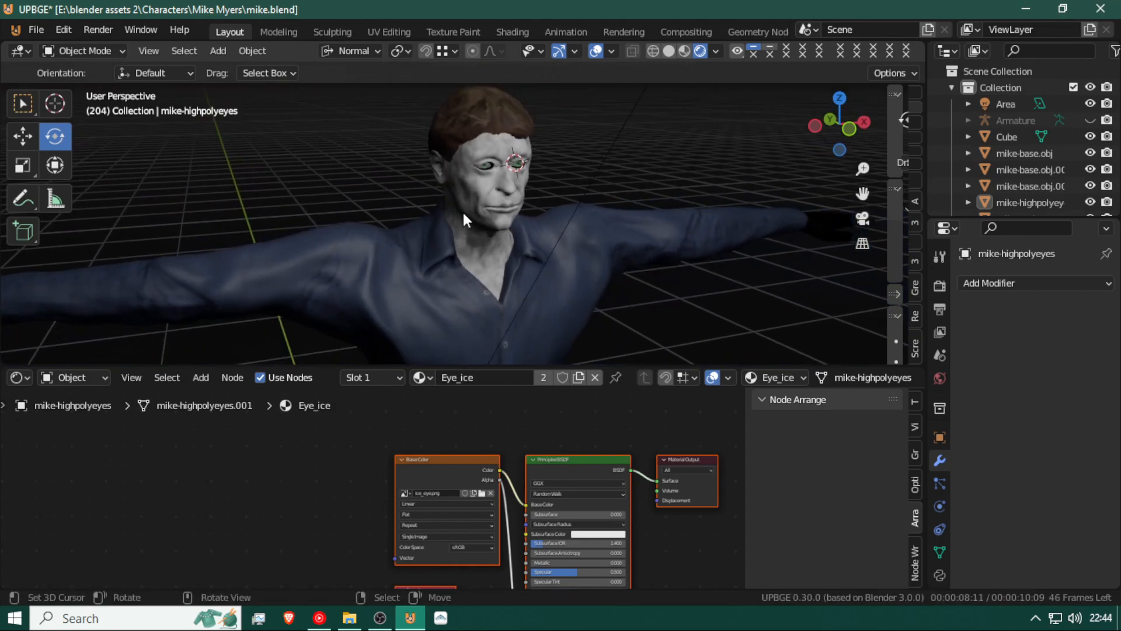
For the Area light, enable Custom Distance and Contact Shadows and turn off Soft Shadows
{"action": "left_click", "coordinate": [582, 194]}
{"action": "left_click", "coordinate": [939, 507]}
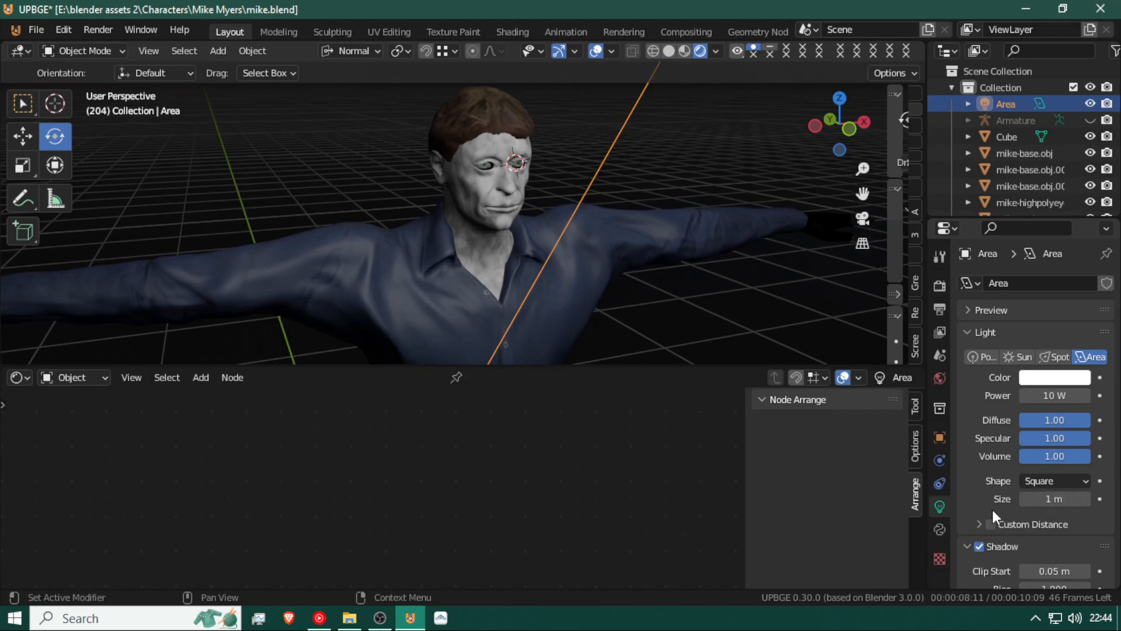
{"action": "left_click", "coordinate": [991, 524]}
{"action": "scroll", "coordinate": [1005, 520], "scroll_direction": "down", "scroll_amount": 4}
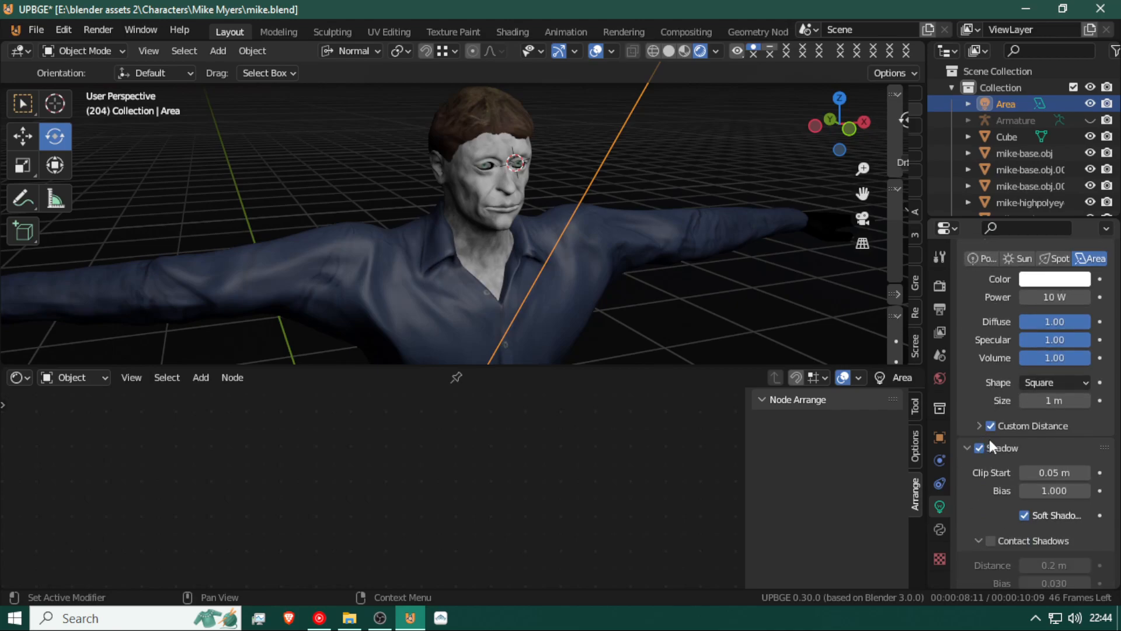
{"action": "scroll", "coordinate": [1013, 409], "scroll_direction": "down", "scroll_amount": 3}
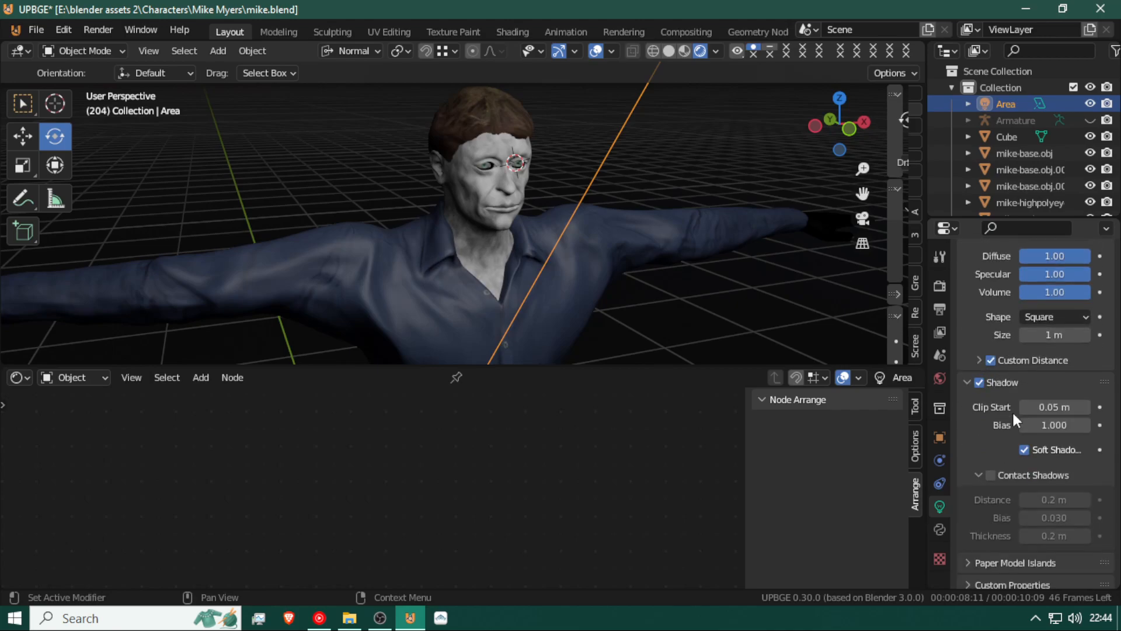
{"action": "left_click", "coordinate": [1025, 442]}
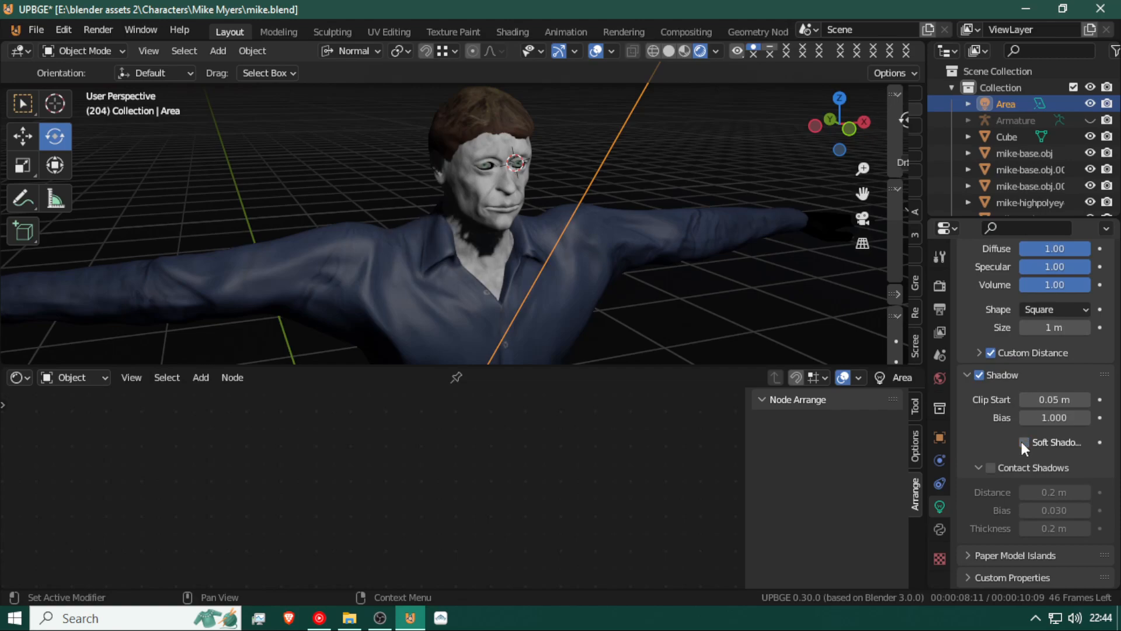
{"action": "left_click", "coordinate": [991, 468]}
{"action": "key", "text": "shift+grave"}
{"action": "key", "text": "w"}
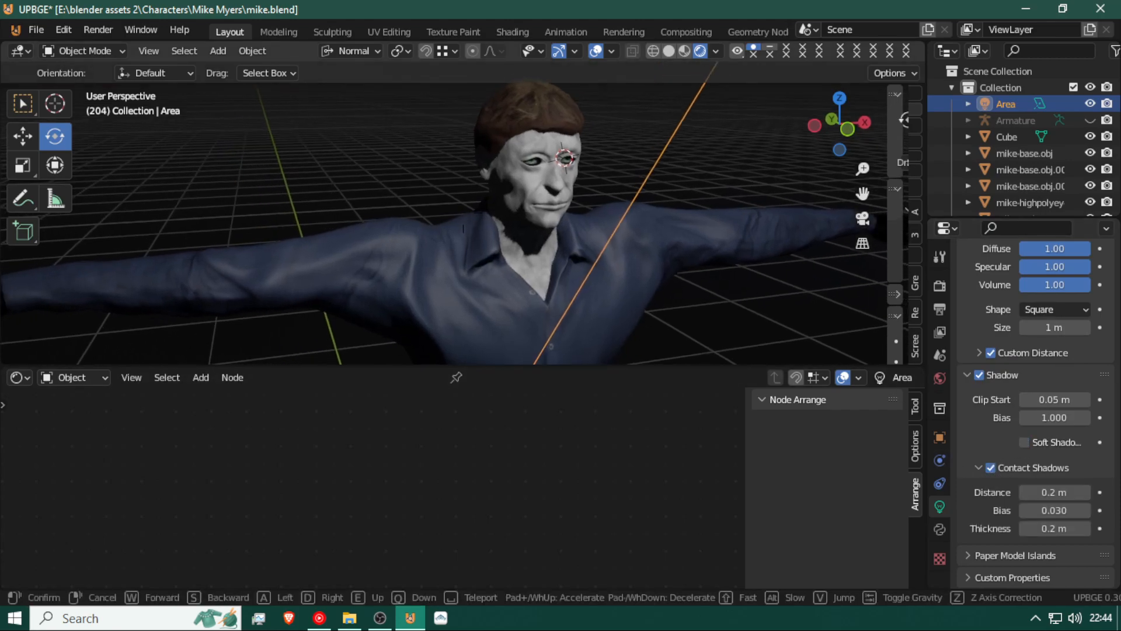
Fly around the head to examine the mask and its shadows from the front and both sides
{"action": "key", "text": "s"}
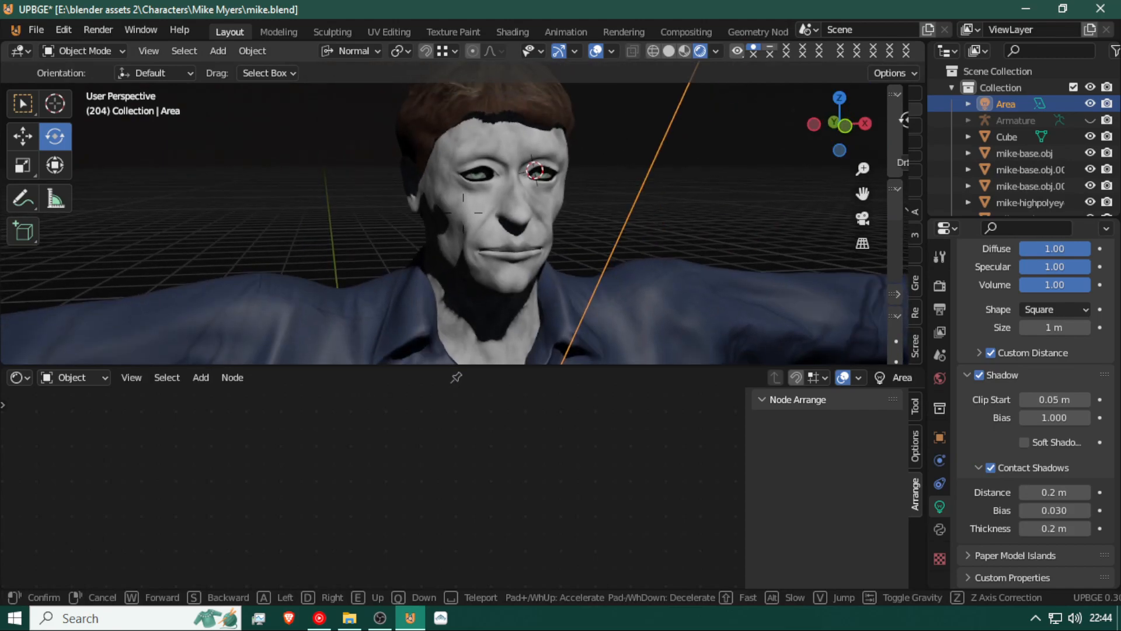
{"action": "key", "text": "w"}
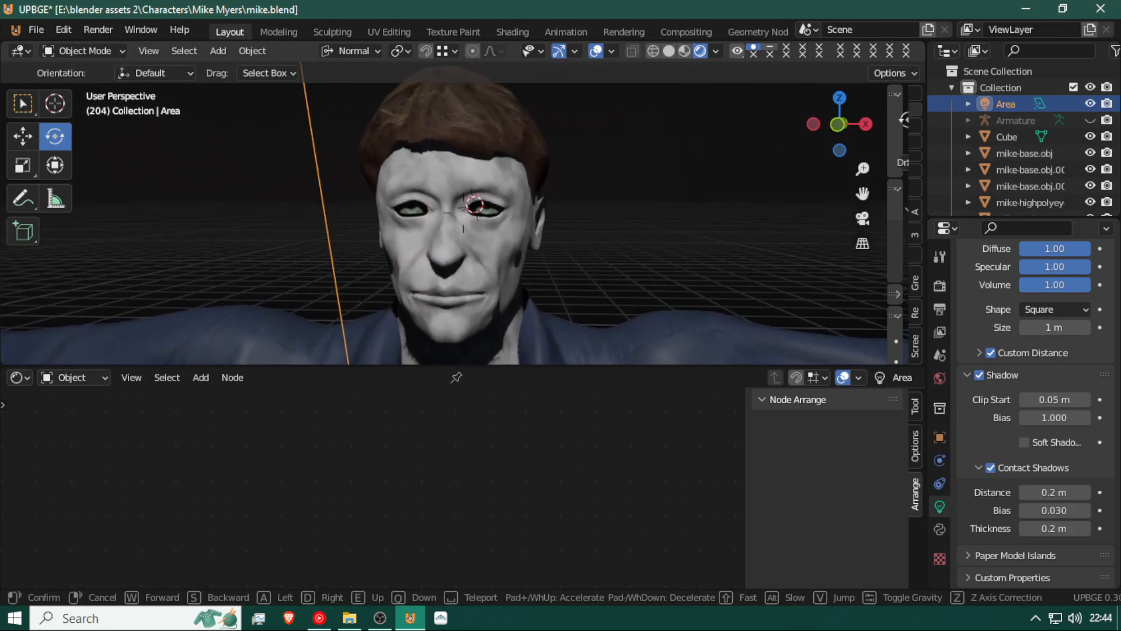
{"action": "key", "text": "d"}
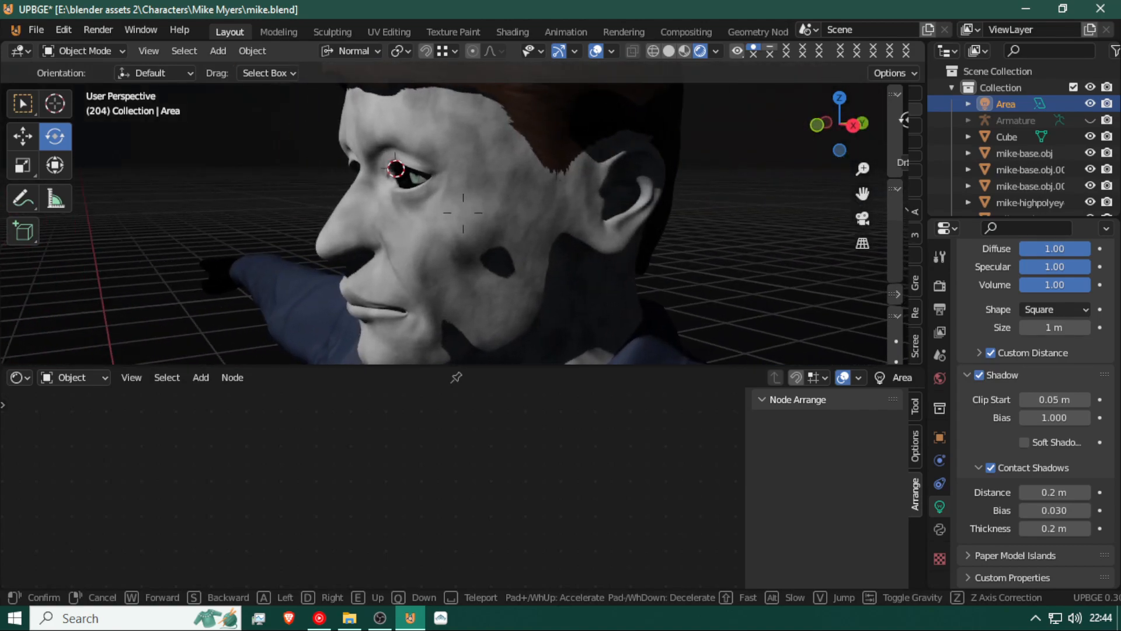
{"action": "key", "text": "a"}
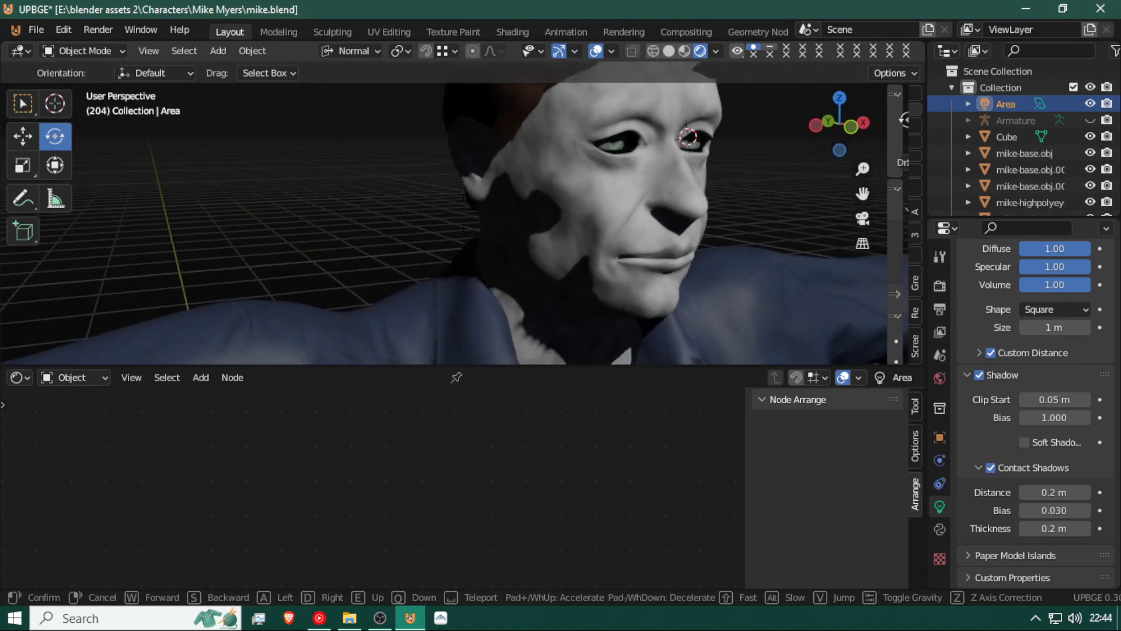
{"action": "key", "text": "s"}
{"action": "key", "text": "Return"}
{"action": "key", "text": "r"}
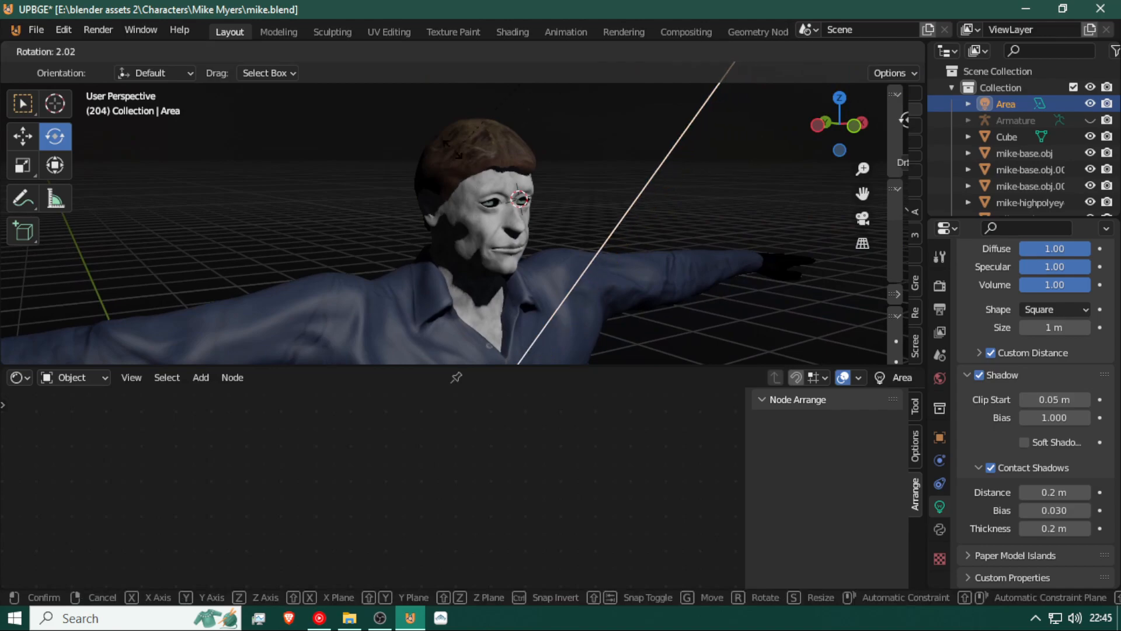
{"action": "right_click", "coordinate": [882, 314]}
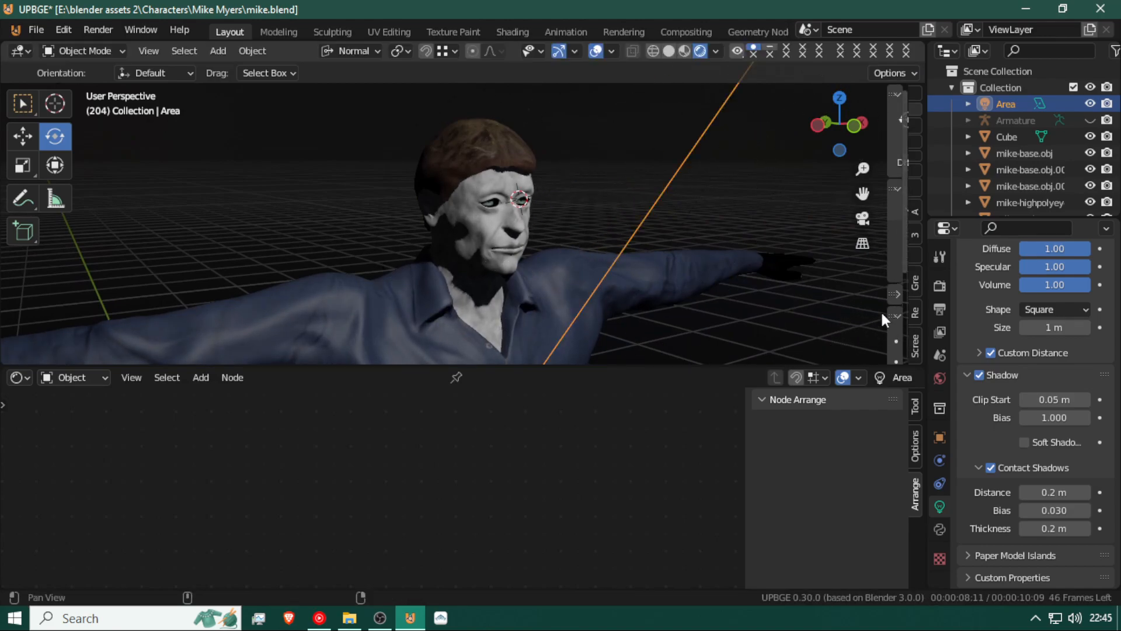
Clear the Area light's rotation and move it freely beside the character
{"action": "key", "text": "alt+r"}
{"action": "key", "text": "g"}
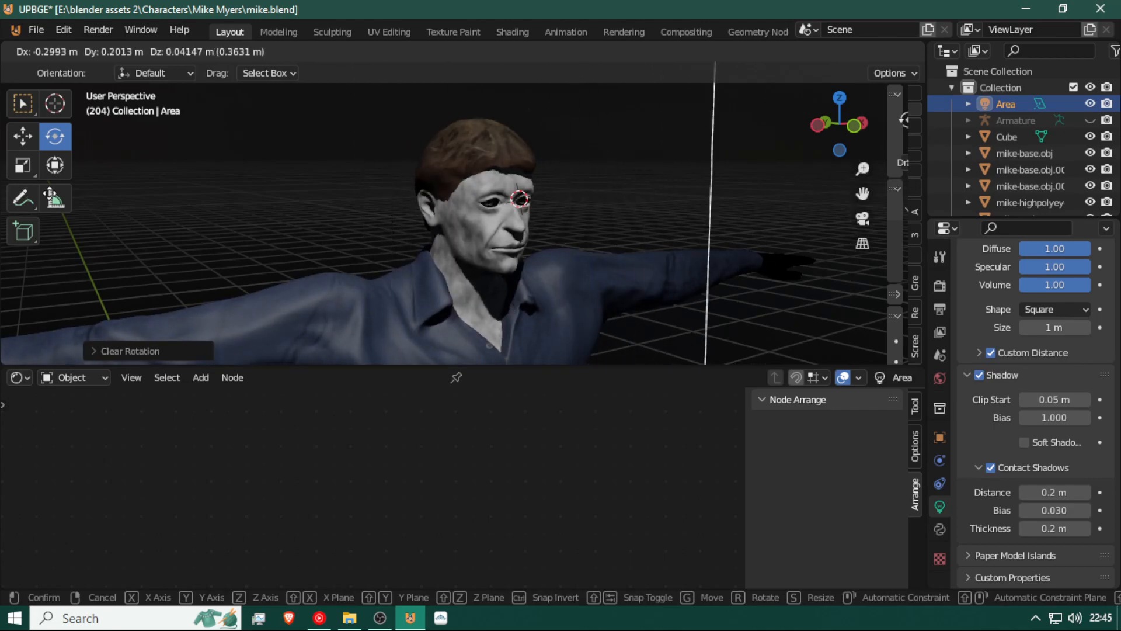
{"action": "left_click", "coordinate": [15, 198]}
{"action": "middle_click_drag", "start_coordinate": [396, 270], "coordinate": [464, 218]}
Clear the Area light's location and raise it along the Z axis above the character's head
{"action": "key", "text": "alt+g"}
{"action": "key", "text": "g"}
{"action": "key", "text": "z"}
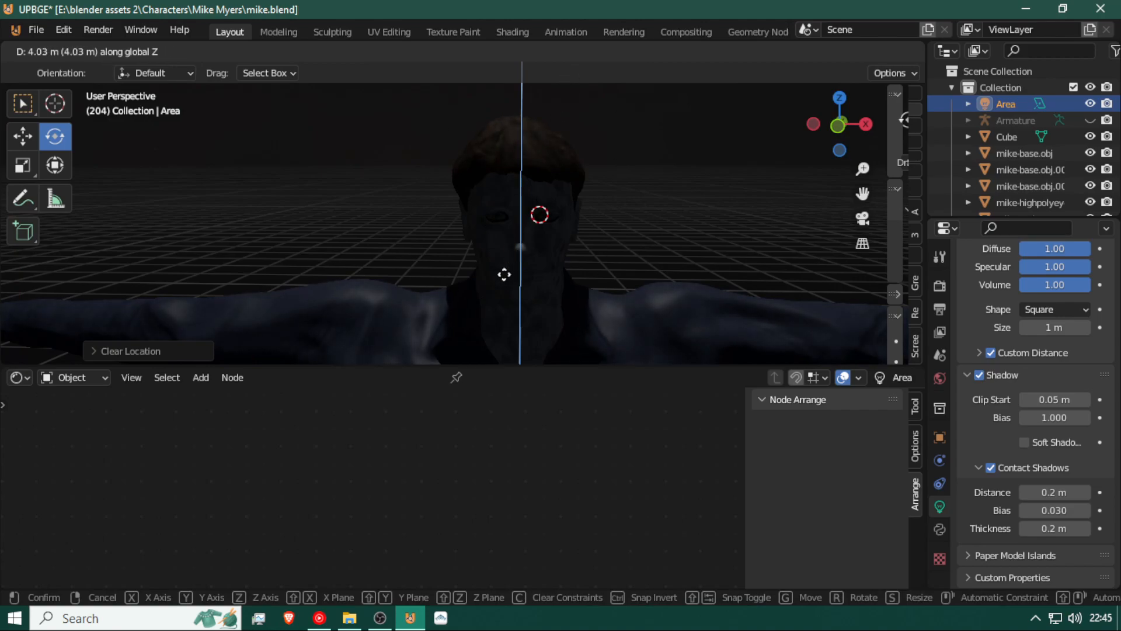
{"action": "left_click", "coordinate": [496, 323]}
{"action": "key", "text": "shift+grave"}
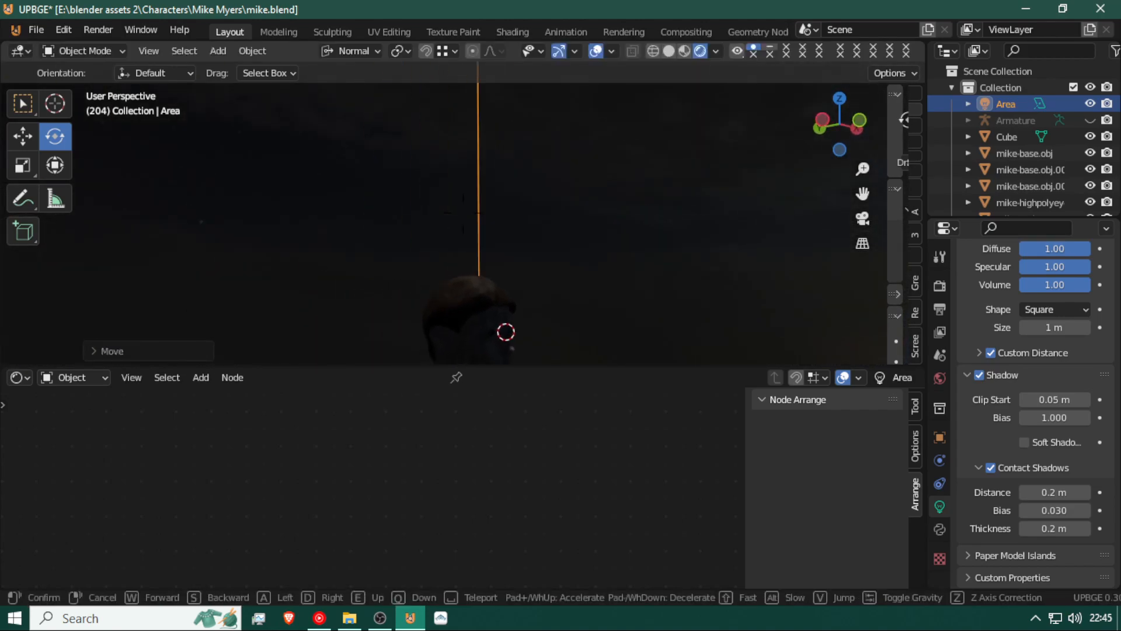
{"action": "left_click", "coordinate": [464, 221]}
{"action": "key", "text": "g"}
{"action": "key", "text": "z"}
{"action": "left_click", "coordinate": [438, 119]}
Move the Area light along the Y axis so it lights the front of the mask, checking the face up close
{"action": "key", "text": "g"}
{"action": "key", "text": "y"}
{"action": "key", "text": "y"}
{"action": "left_click", "coordinate": [577, 95]}
{"action": "key", "text": "g"}
{"action": "key", "text": "y"}
{"action": "key", "text": "y"}
{"action": "left_click", "coordinate": [714, 113]}
{"action": "key", "text": "r"}
{"action": "left_click", "coordinate": [715, 113]}
{"action": "key", "text": "shift+grave"}
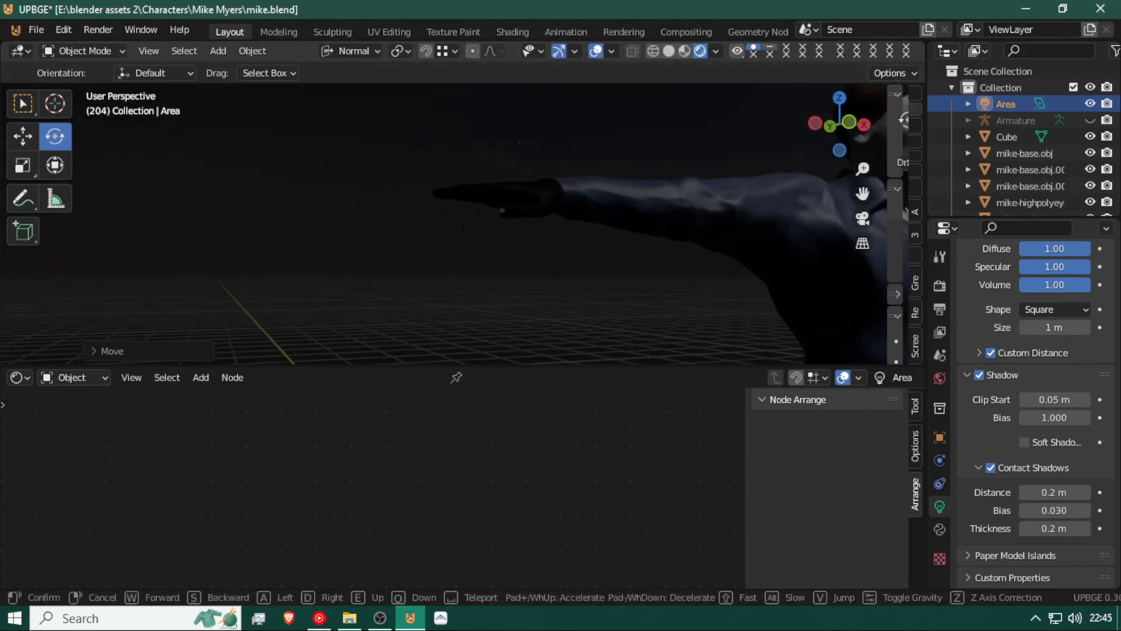
{"action": "key", "text": "w"}
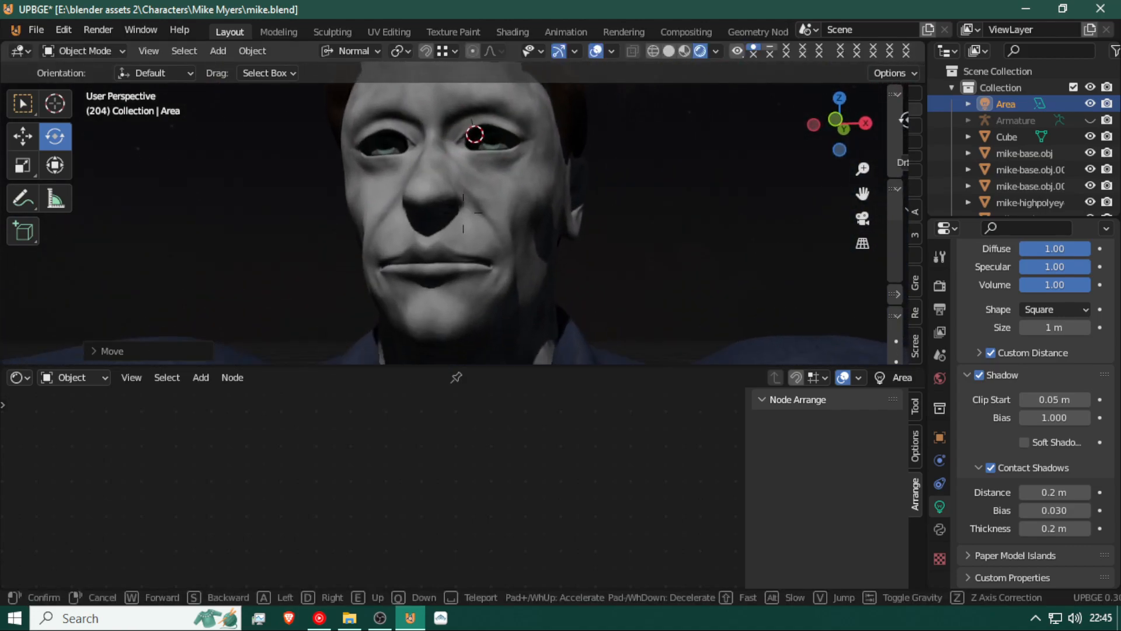
{"action": "key", "text": "s"}
{"action": "left_click", "coordinate": [471, 235]}
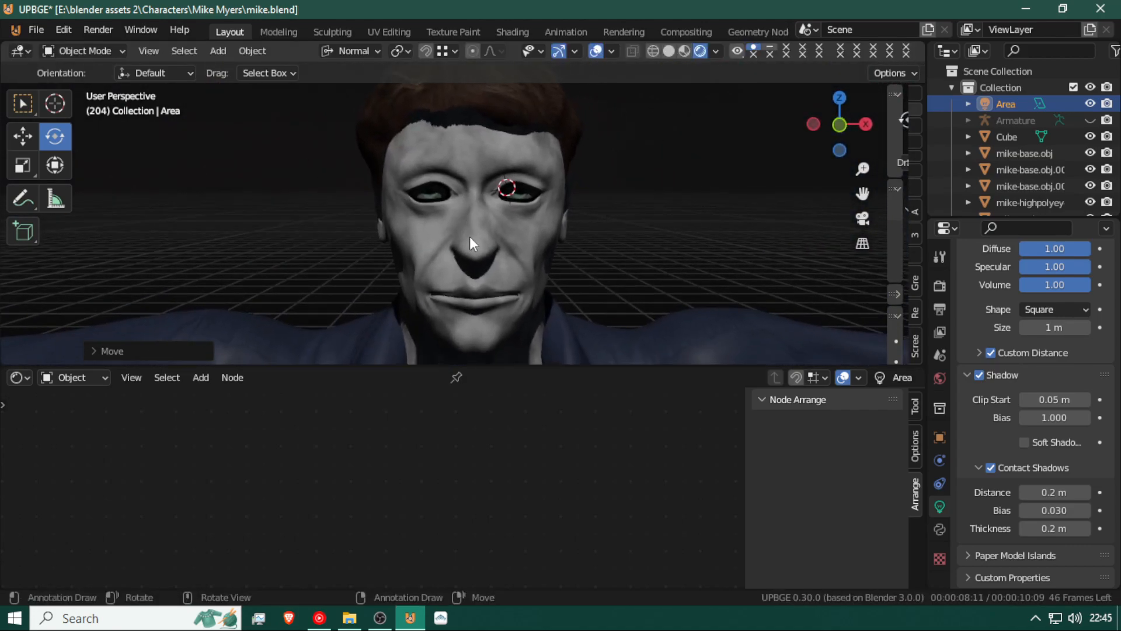
In the head mesh's Material.014, move the ColorRamp's dark stop closer to the white stop and place the white stop at 0.714
{"action": "left_click", "coordinate": [509, 231]}
{"action": "scroll", "coordinate": [289, 492], "scroll_direction": "up", "scroll_amount": 2}
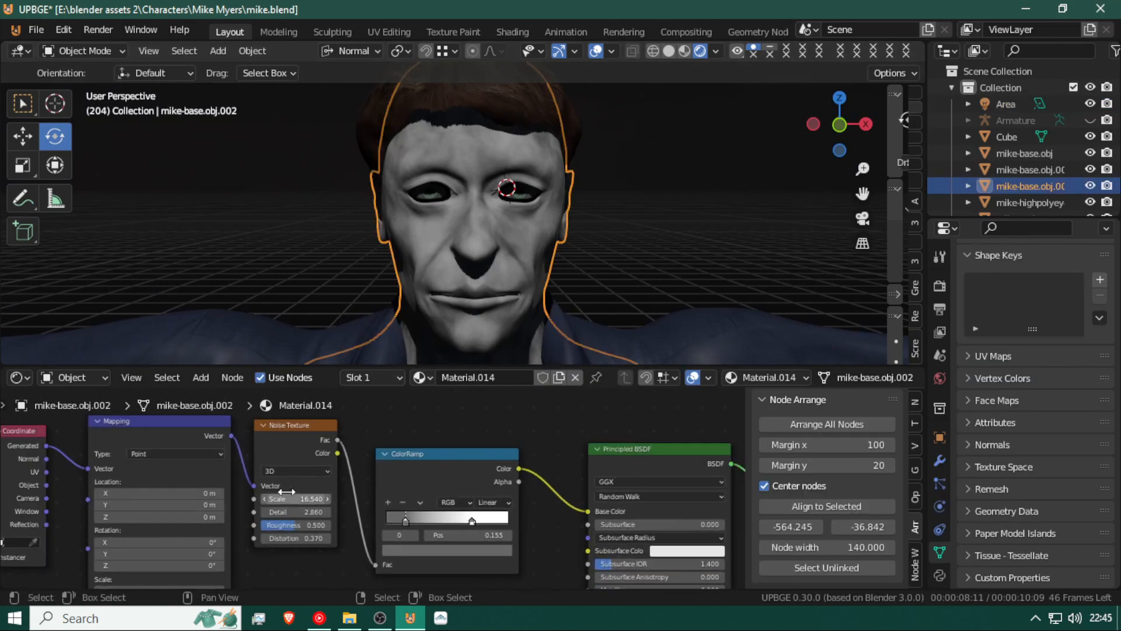
{"action": "mouse_move", "coordinate": [411, 520]}
{"action": "left_mouse_down"}
{"action": "mouse_move", "coordinate": [502, 515]}
{"action": "mouse_move", "coordinate": [473, 514]}
{"action": "left_mouse_up"}
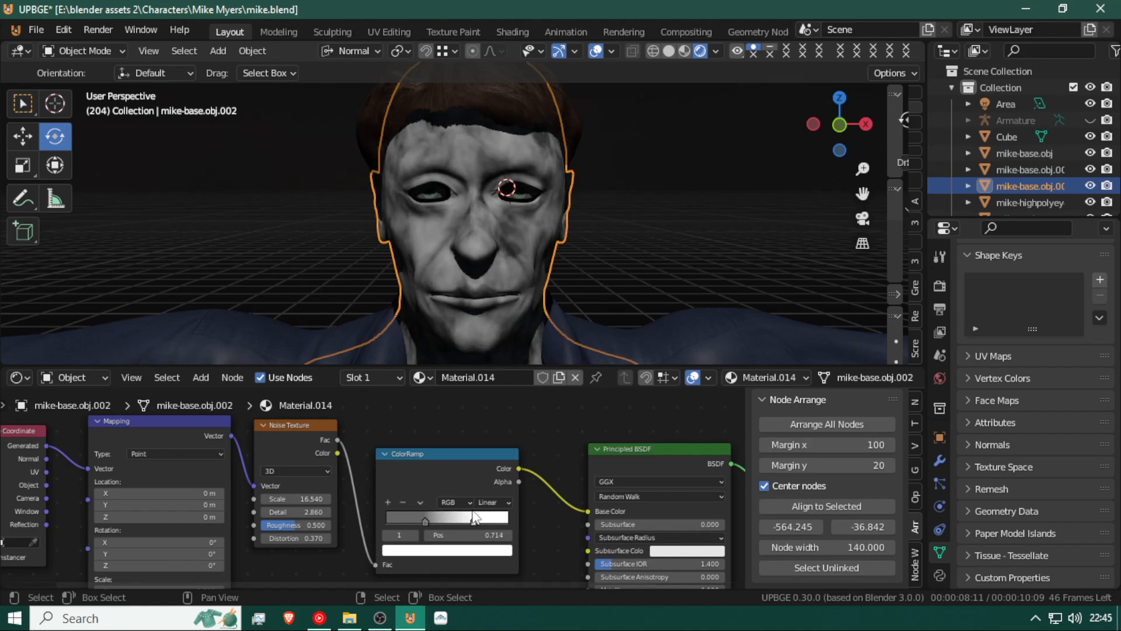
Fly close to the mask and examine its mottled surface from the side and the front
{"action": "key", "text": "shift+grave"}
{"action": "key", "text": "w"}
{"action": "key", "text": "d"}
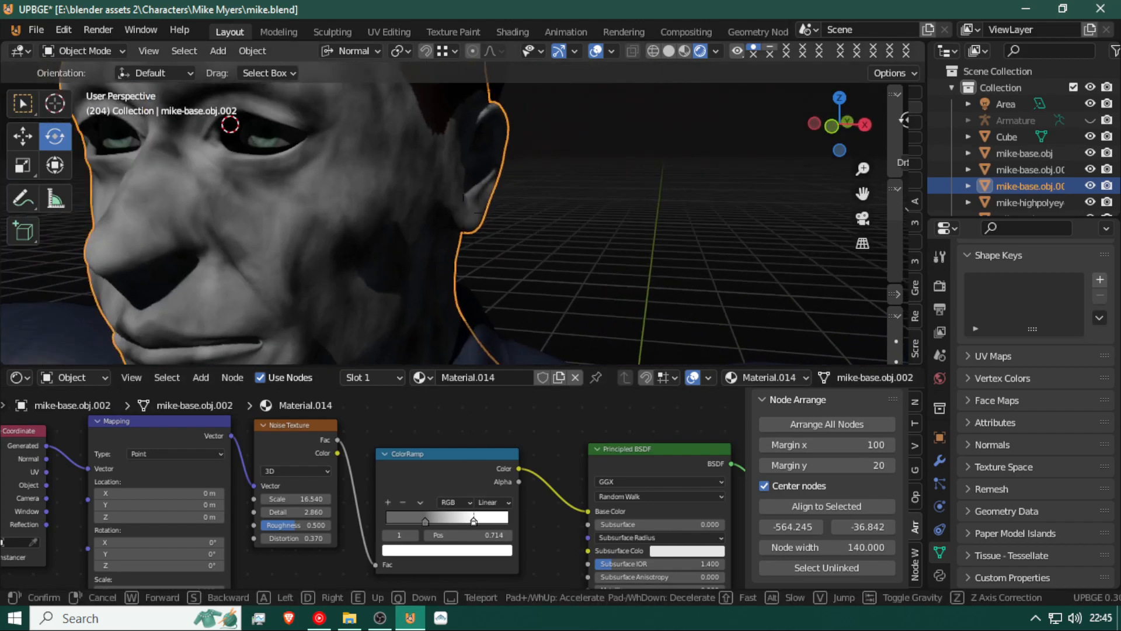
{"action": "key", "text": "w"}
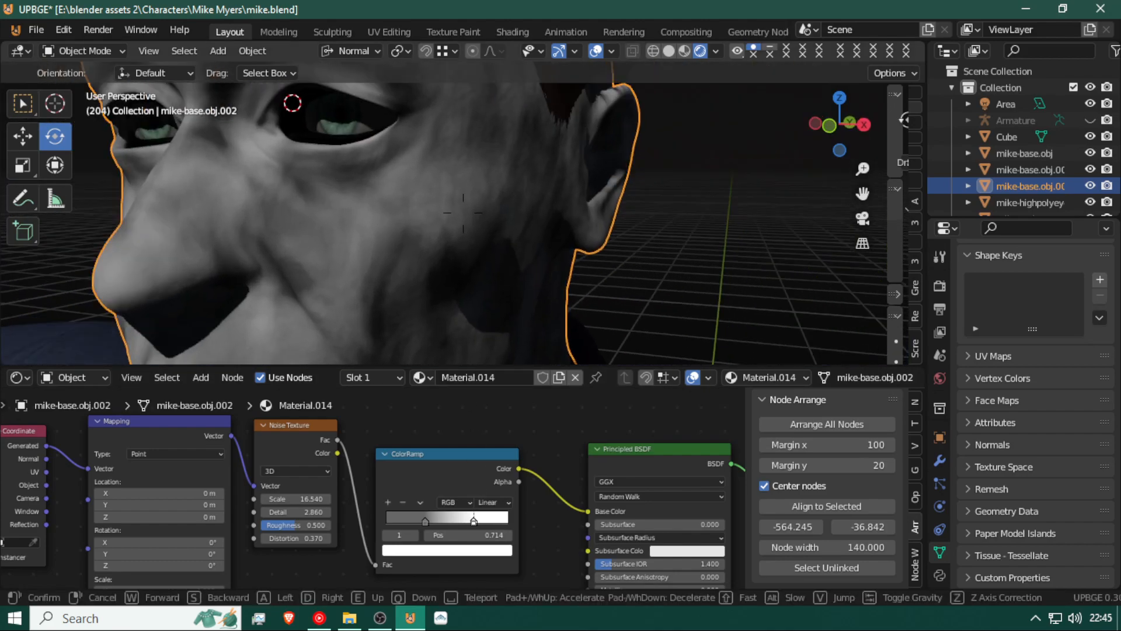
{"action": "key", "text": "s"}
{"action": "key", "text": "a"}
{"action": "key", "text": "w"}
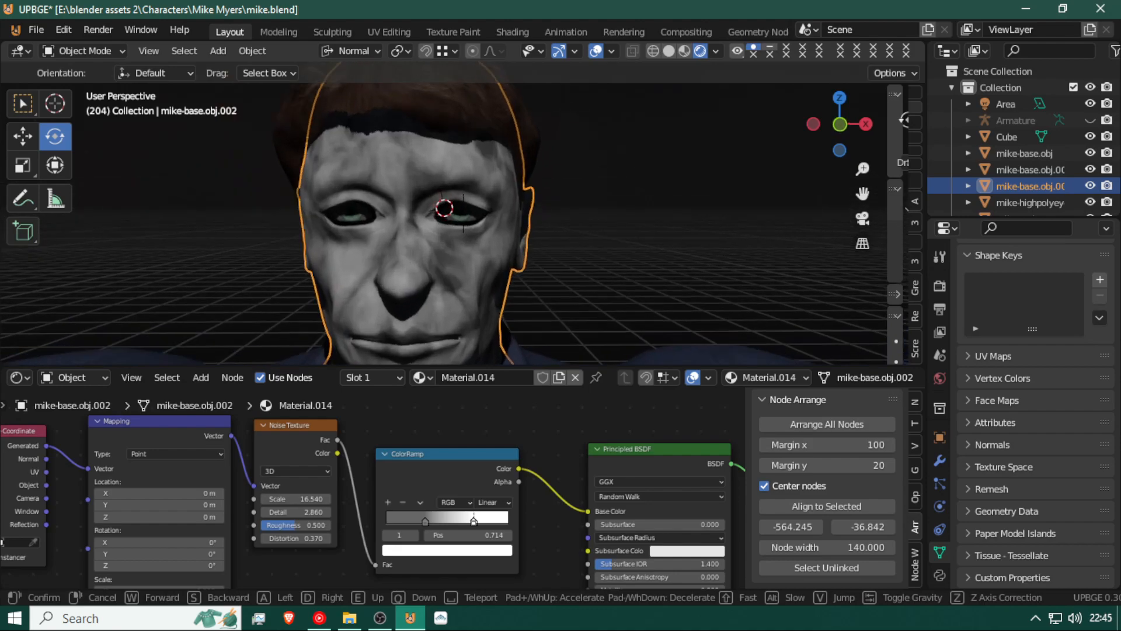
{"action": "left_click", "coordinate": [463, 214]}
Select the ColorRamp, Noise Texture, Mapping and Texture Coordinate nodes that feed the Base Color input
{"action": "scroll", "coordinate": [386, 547], "scroll_direction": "down", "scroll_amount": 5}
{"action": "left_click", "coordinate": [379, 474]}
{"action": "left_click", "coordinate": [330, 457], "text": "shift"}
{"action": "left_click", "coordinate": [254, 466], "text": "shift"}
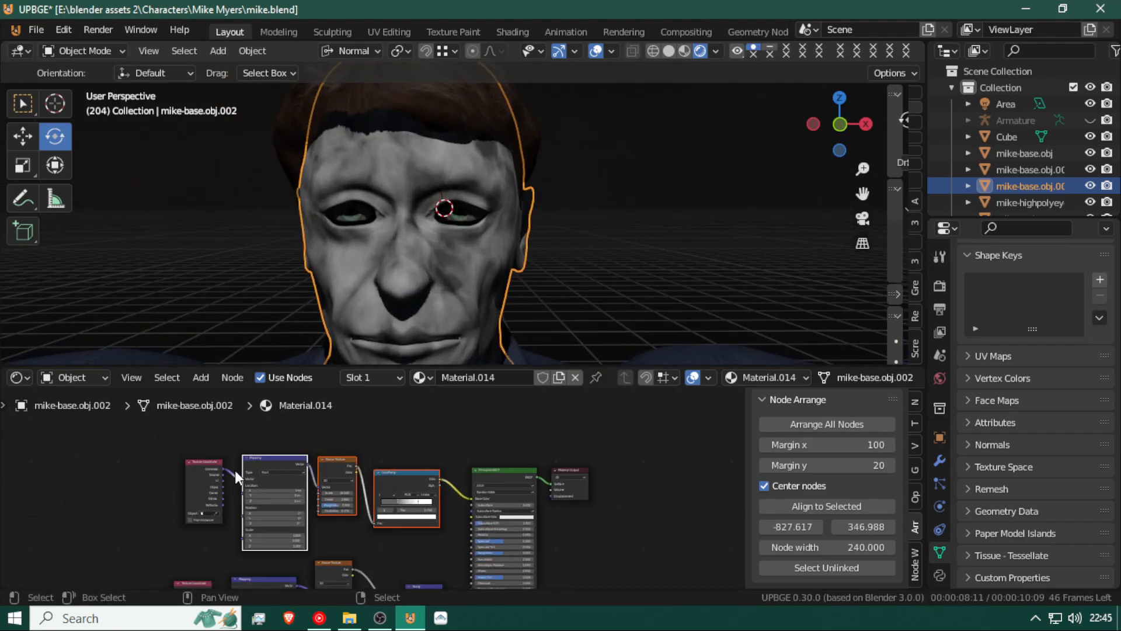
{"action": "left_click", "coordinate": [208, 468], "text": "shift"}
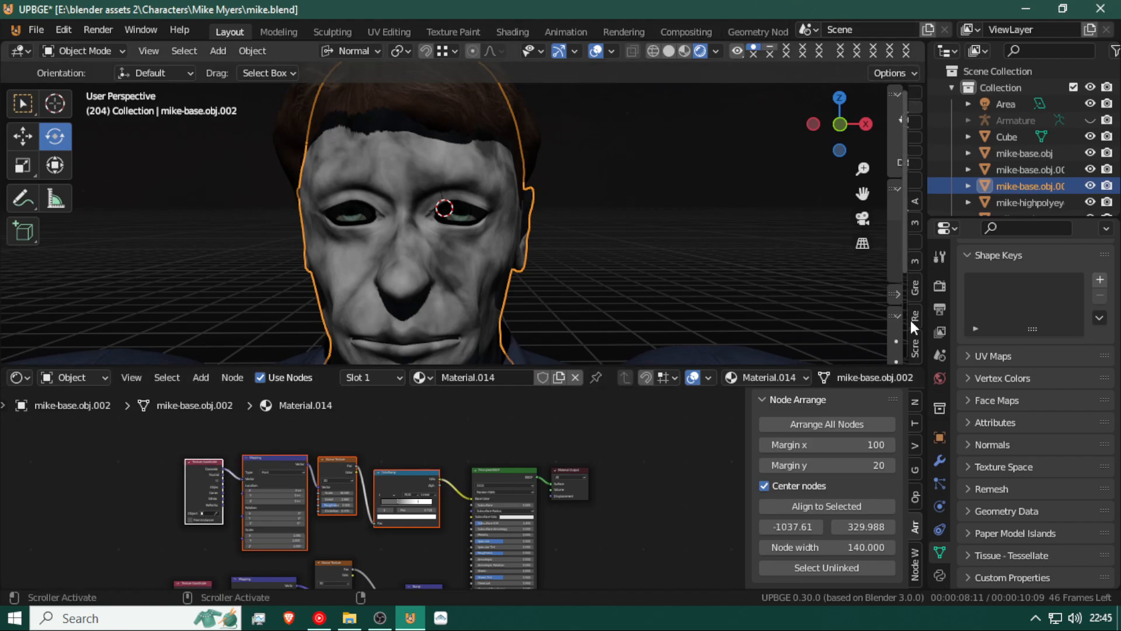
Turn on the Screencast Keys display and narrow the viewport sidebar again
{"action": "left_click", "coordinate": [915, 351]}
{"action": "left_click_drag", "start_coordinate": [886, 127], "coordinate": [826, 127]}
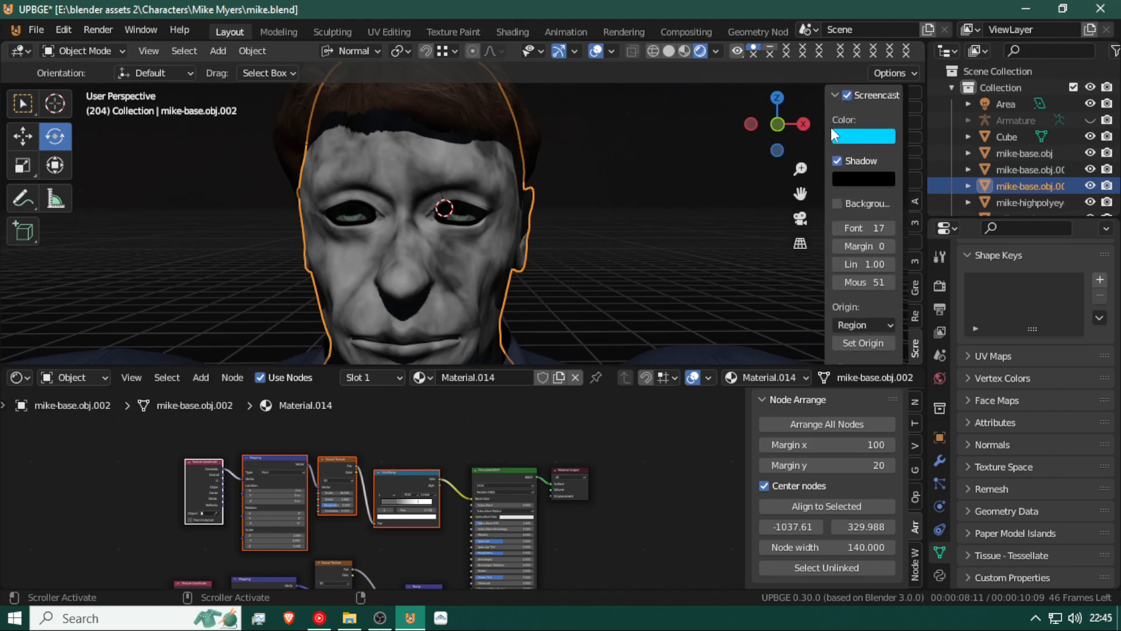
{"action": "left_click_drag", "start_coordinate": [831, 127], "coordinate": [879, 128]}
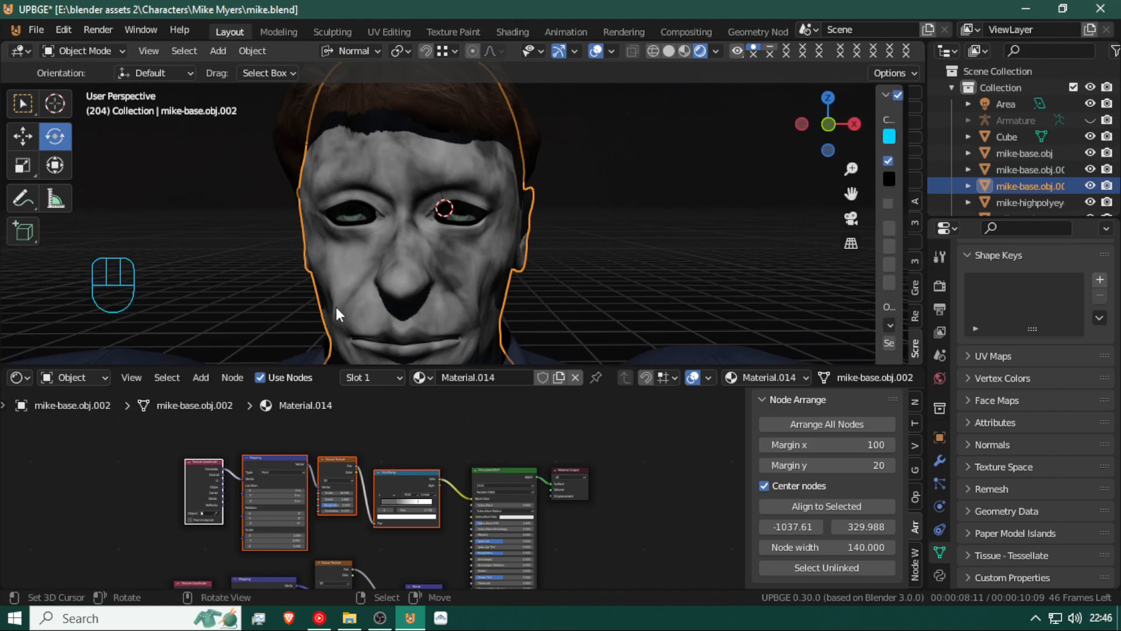
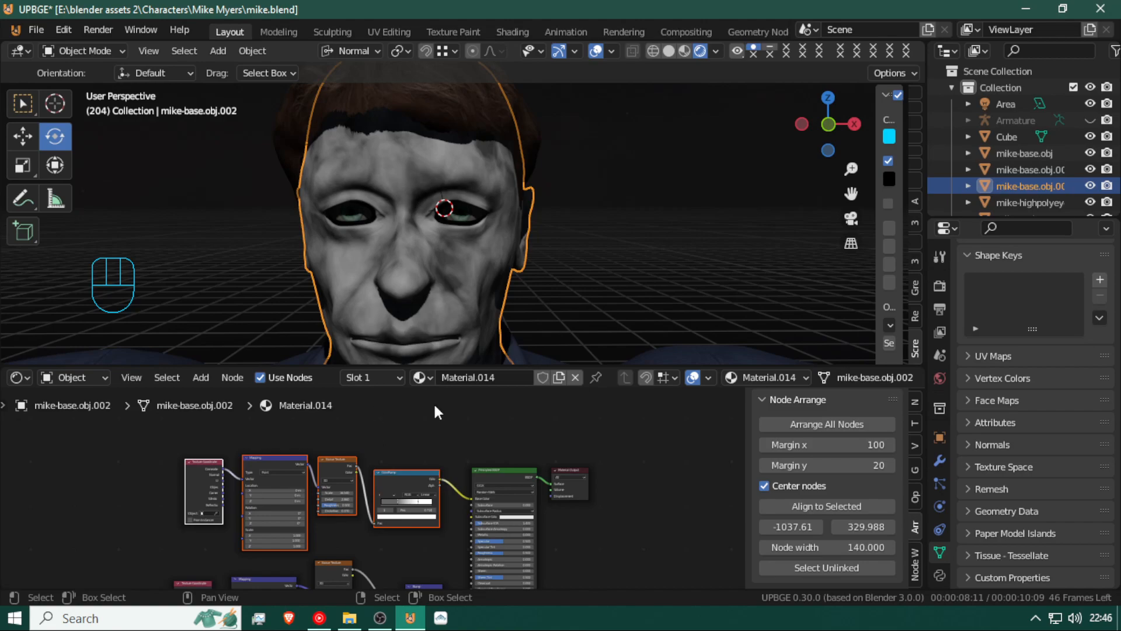
Join the selected Base Color nodes into a frame and move it up and away from the Principled BSDF
{"action": "key", "text": "g"}
{"action": "left_click", "coordinate": [352, 426]}
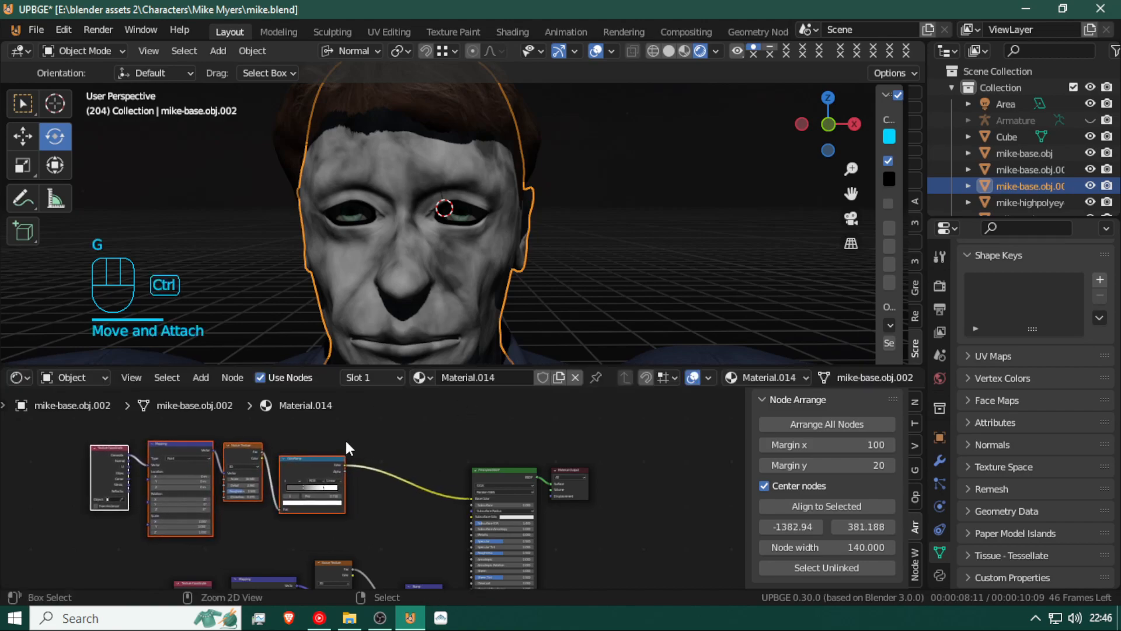
{"action": "key", "text": "ctrl+j"}
{"action": "scroll", "coordinate": [362, 503], "scroll_direction": "down", "scroll_amount": 3}
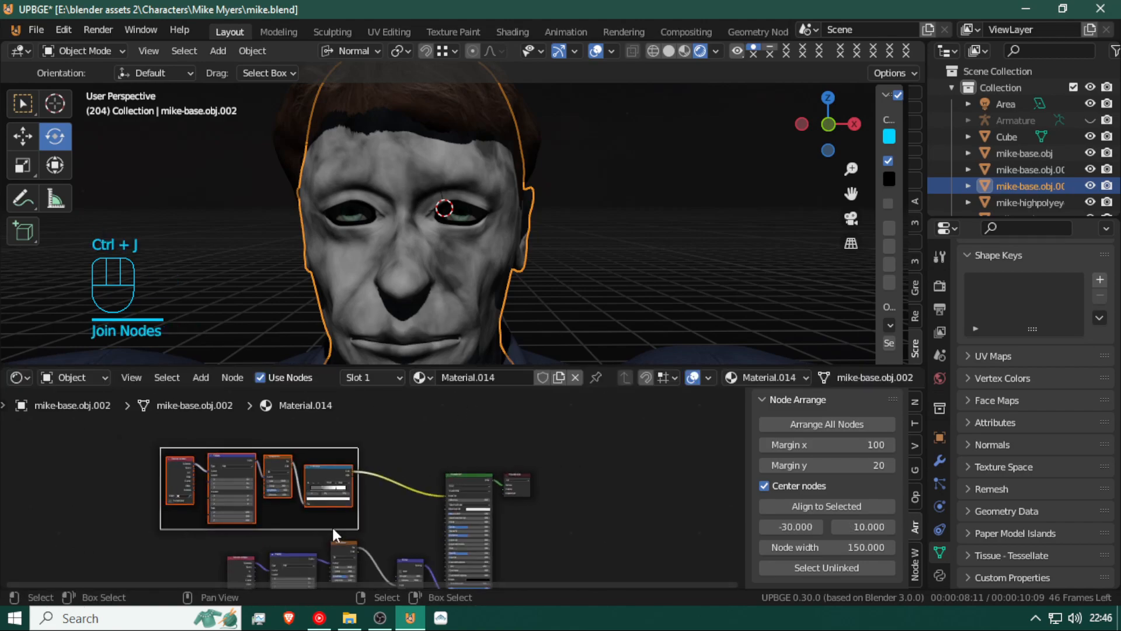
{"action": "key", "text": "g"}
{"action": "left_click", "coordinate": [343, 460]}
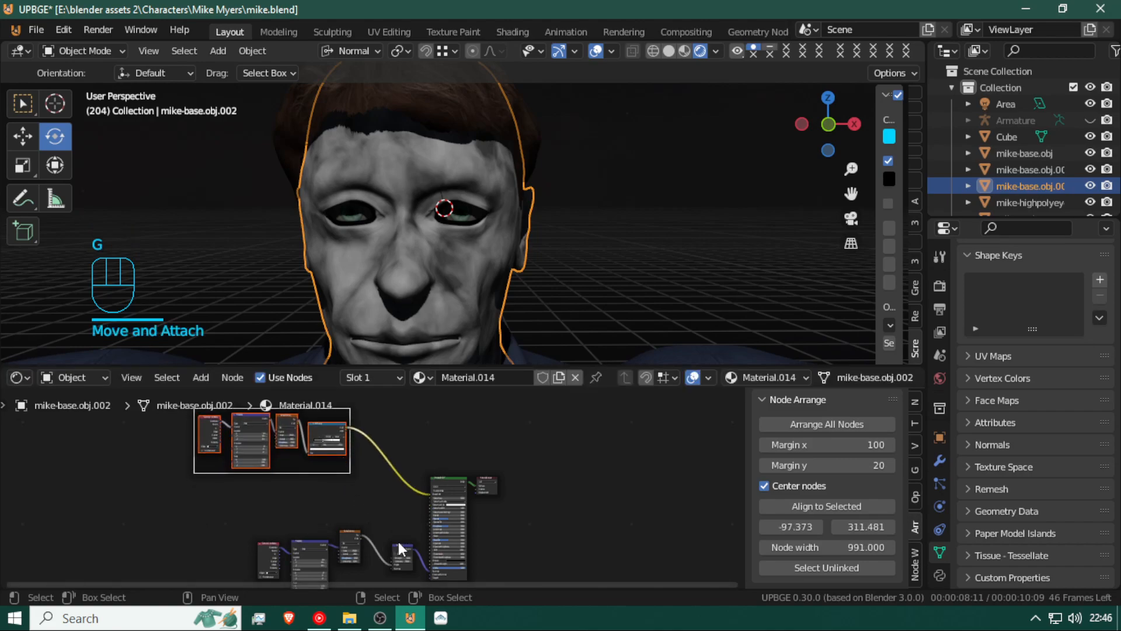
Join the four nodes feeding the shader's normal input into a second frame and move it down, clear of the Principled BSDF
{"action": "left_click", "coordinate": [398, 542]}
{"action": "left_click", "coordinate": [398, 542]}
{"action": "left_click", "coordinate": [341, 545], "text": "shift"}
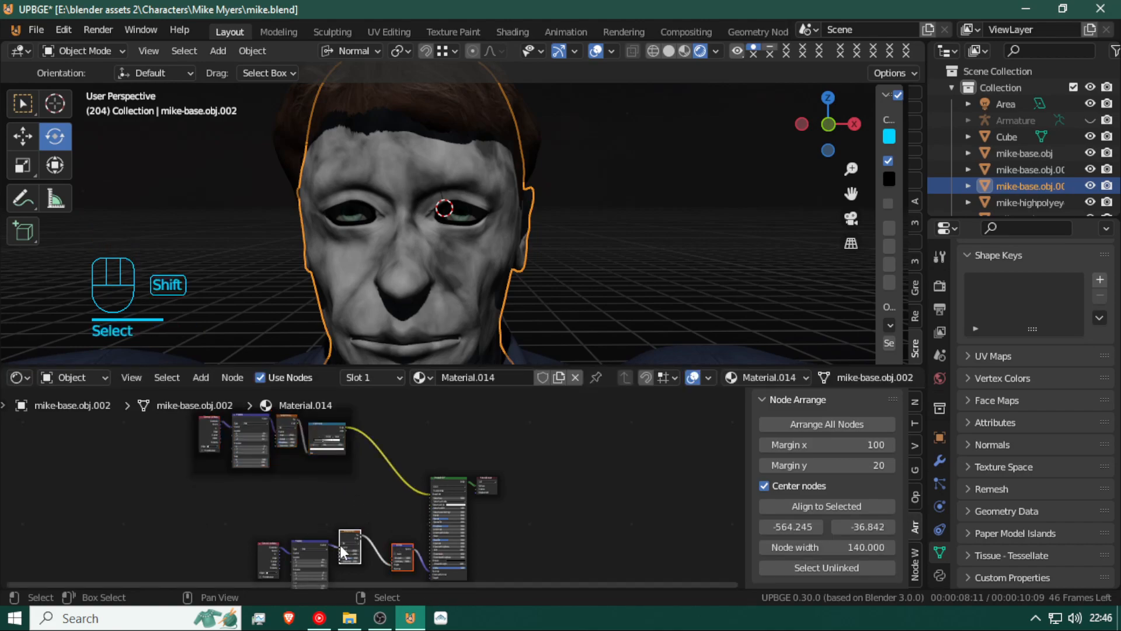
{"action": "left_click", "coordinate": [257, 543], "text": "shift"}
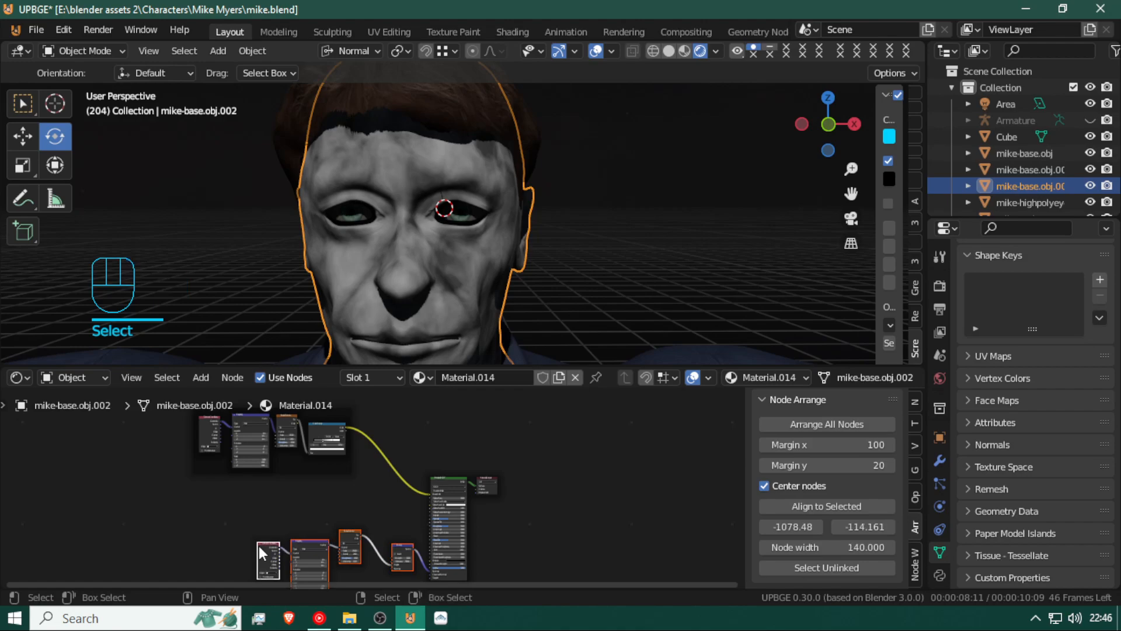
{"action": "key", "text": "ctrl+j"}
{"action": "key", "text": "g"}
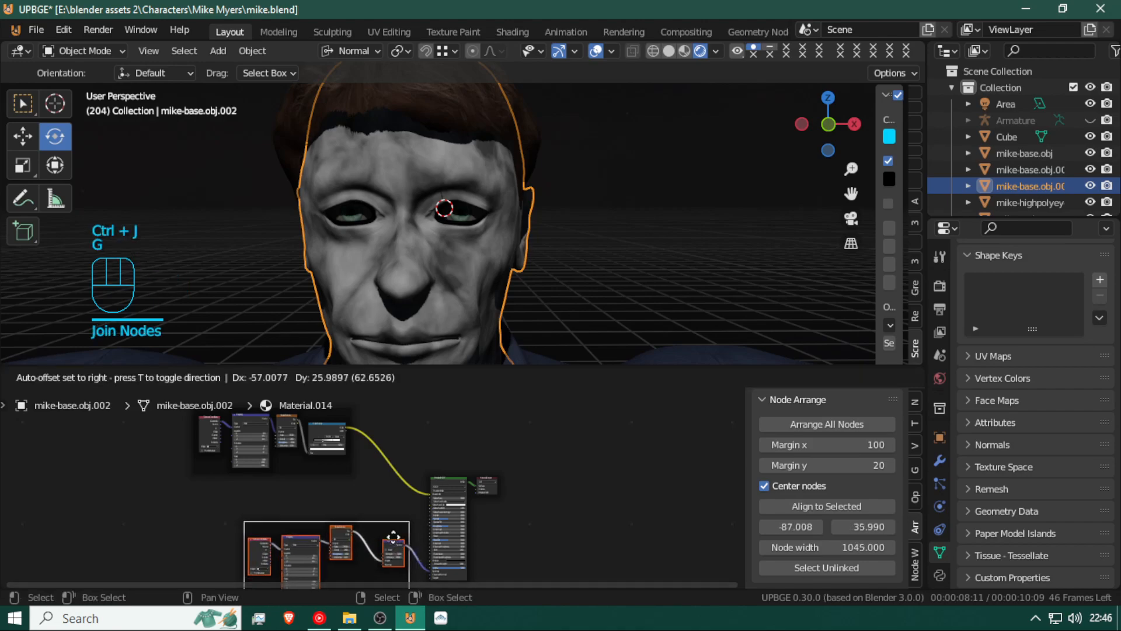
{"action": "left_click", "coordinate": [338, 521]}
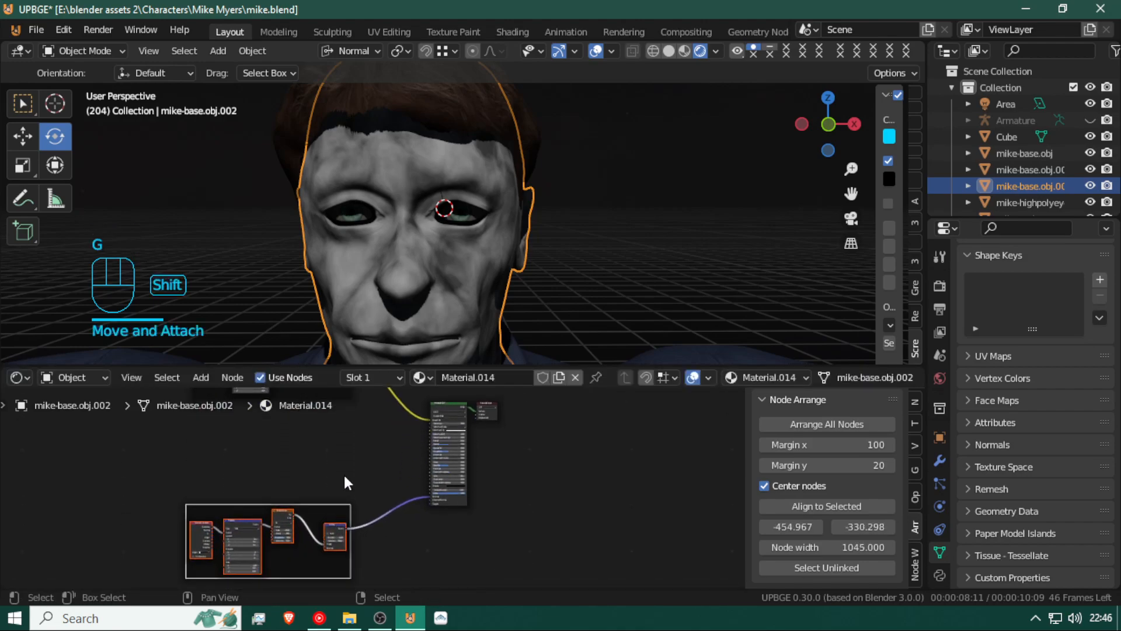
Duplicate the Base Color chain's Noise Texture node, place the copy below the chain and detach it from the frame
{"action": "middle_click_drag", "start_coordinate": [345, 477], "coordinate": [391, 528]}
{"action": "middle_click_drag", "start_coordinate": [360, 453], "coordinate": [347, 485], "text": "shift"}
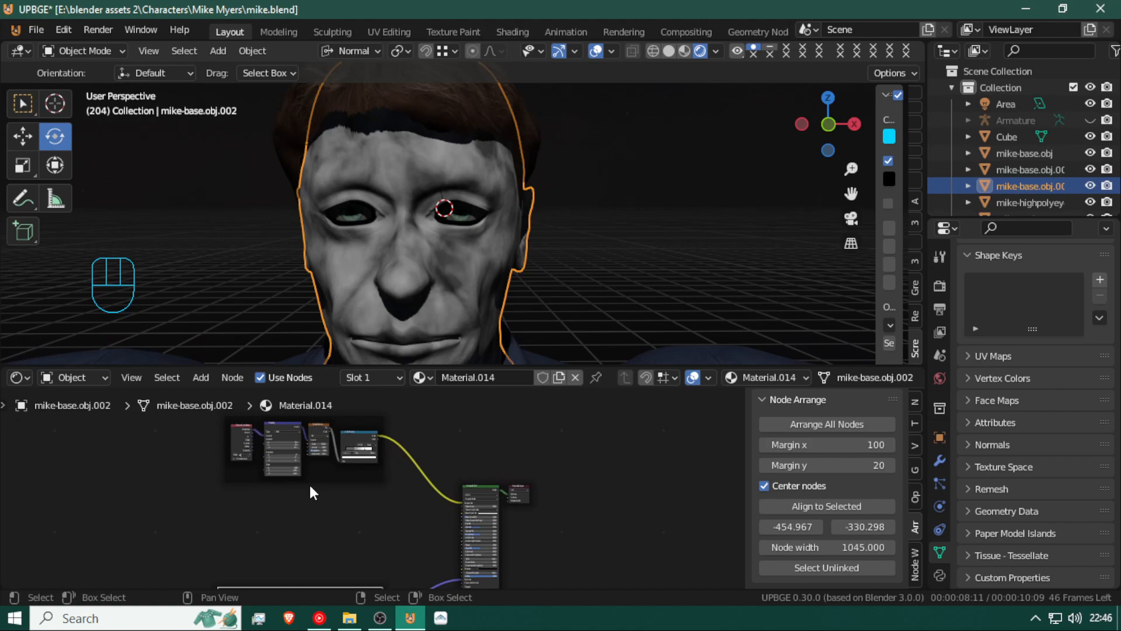
{"action": "key", "text": "shift+a"}
{"action": "mouse_move", "coordinate": [384, 531]}
{"action": "left_click", "coordinate": [317, 431]}
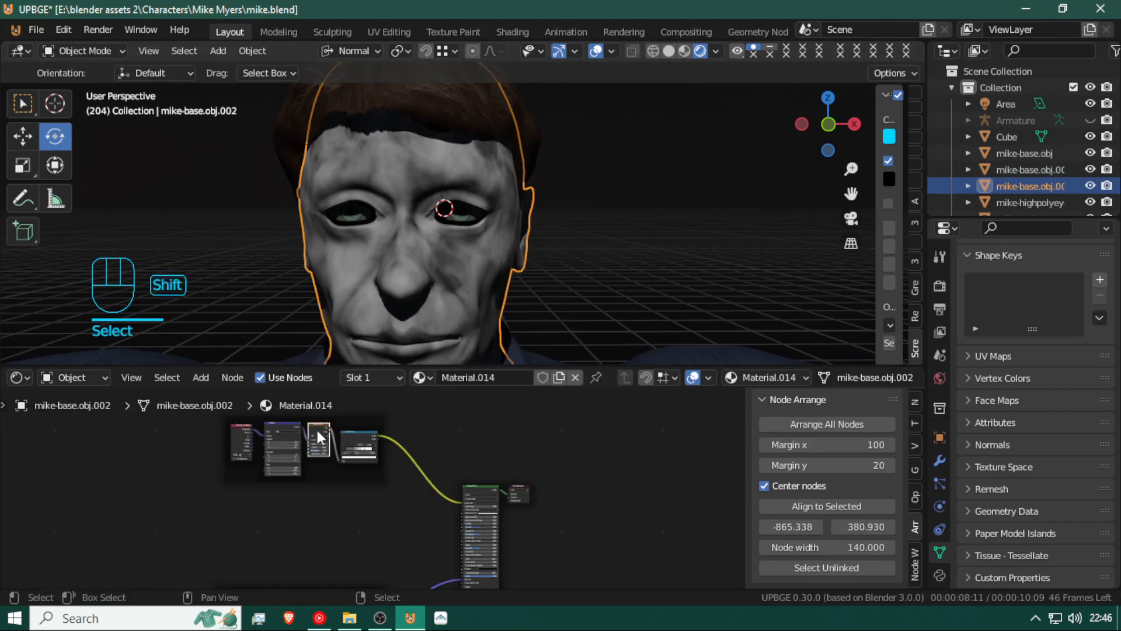
{"action": "key", "text": "shift+d"}
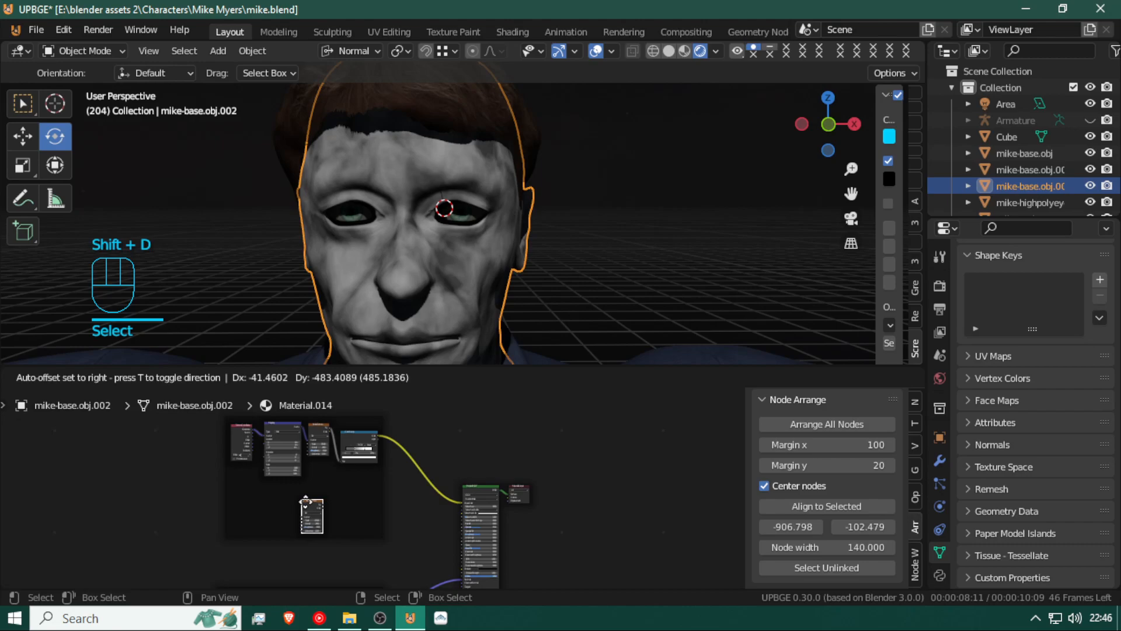
{"action": "left_click", "coordinate": [306, 501]}
{"action": "key", "text": "alt+p"}
Switch the detached Noise Texture copy to an Image Texture node and shift it slightly
{"action": "scroll", "coordinate": [300, 514], "scroll_direction": "up", "scroll_amount": 6}
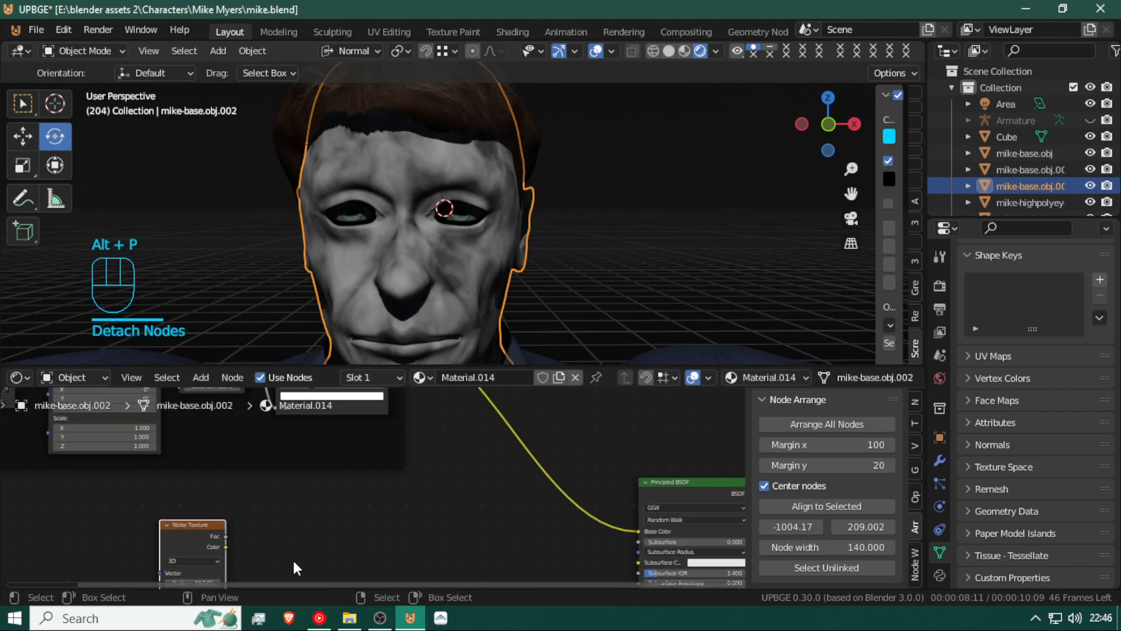
{"action": "middle_click_drag", "start_coordinate": [293, 558], "coordinate": [440, 528]}
{"action": "scroll", "coordinate": [432, 543], "scroll_direction": "up", "scroll_amount": 3}
{"action": "middle_click_drag", "start_coordinate": [287, 506], "coordinate": [328, 405]}
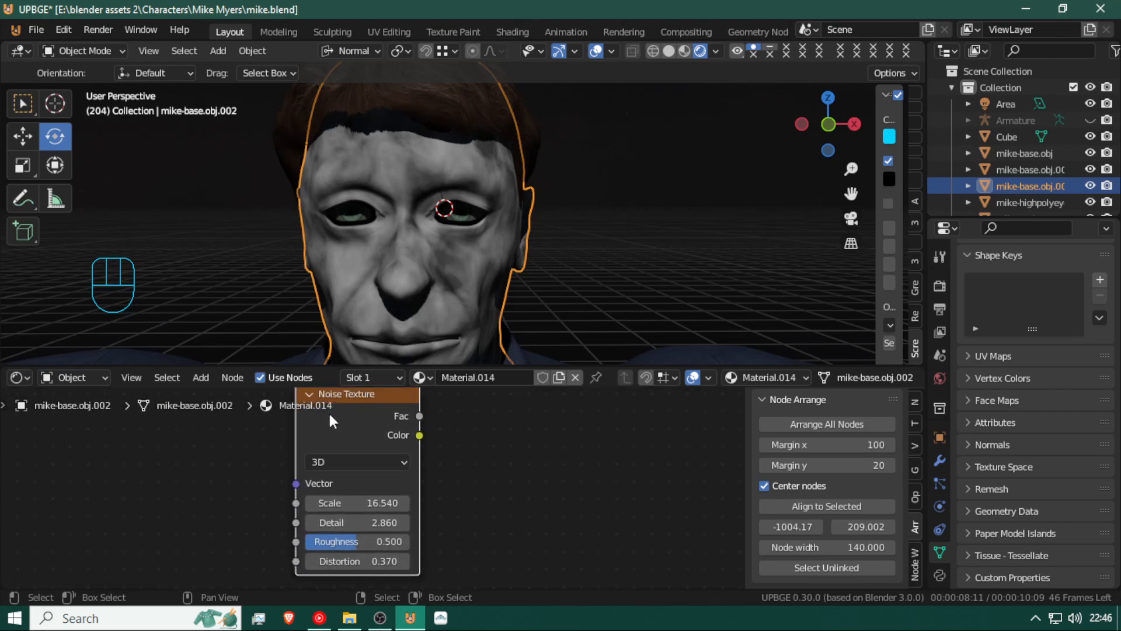
{"action": "key", "text": "shift+s"}
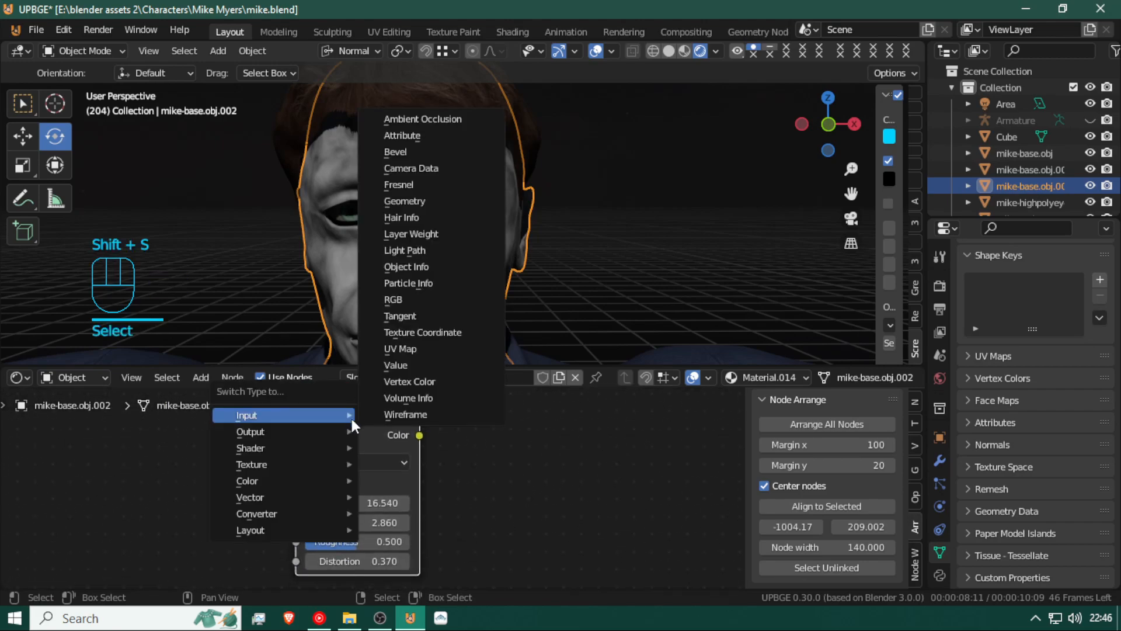
{"action": "key", "text": "Escape"}
{"action": "key", "text": "shift+s"}
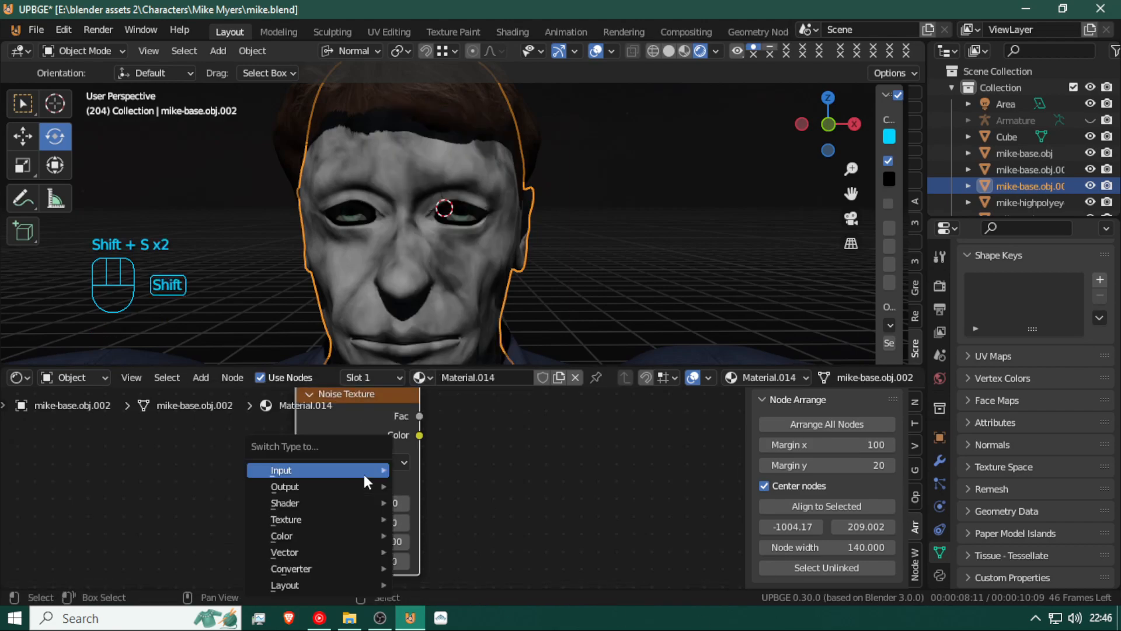
{"action": "mouse_move", "coordinate": [358, 519]}
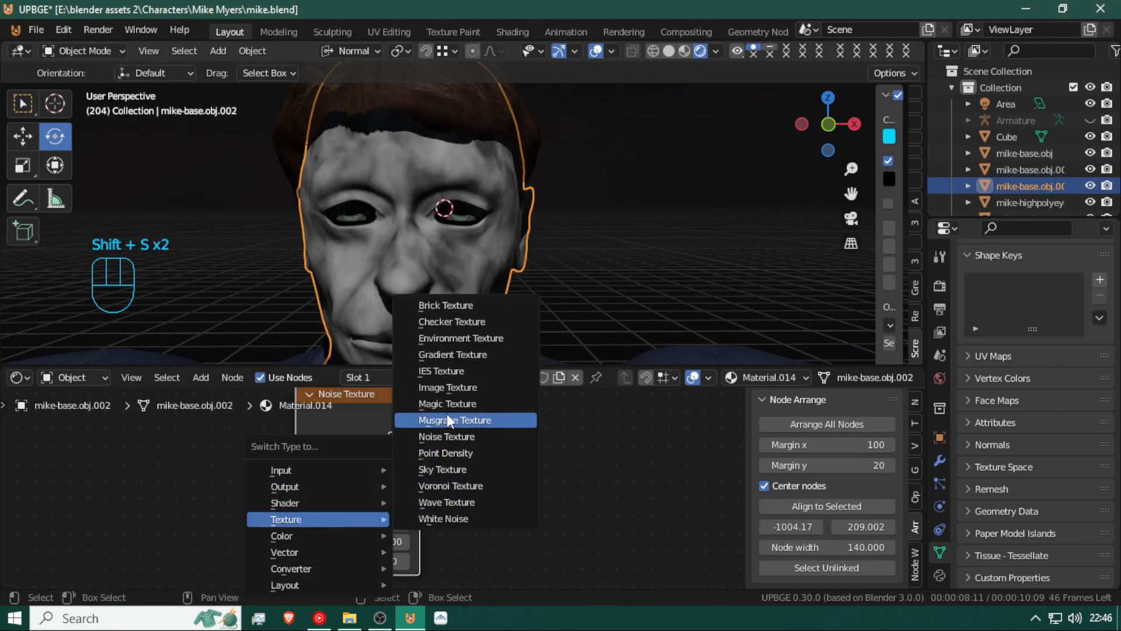
{"action": "left_click", "coordinate": [460, 389]}
{"action": "left_click_drag", "start_coordinate": [437, 444], "coordinate": [414, 473]}
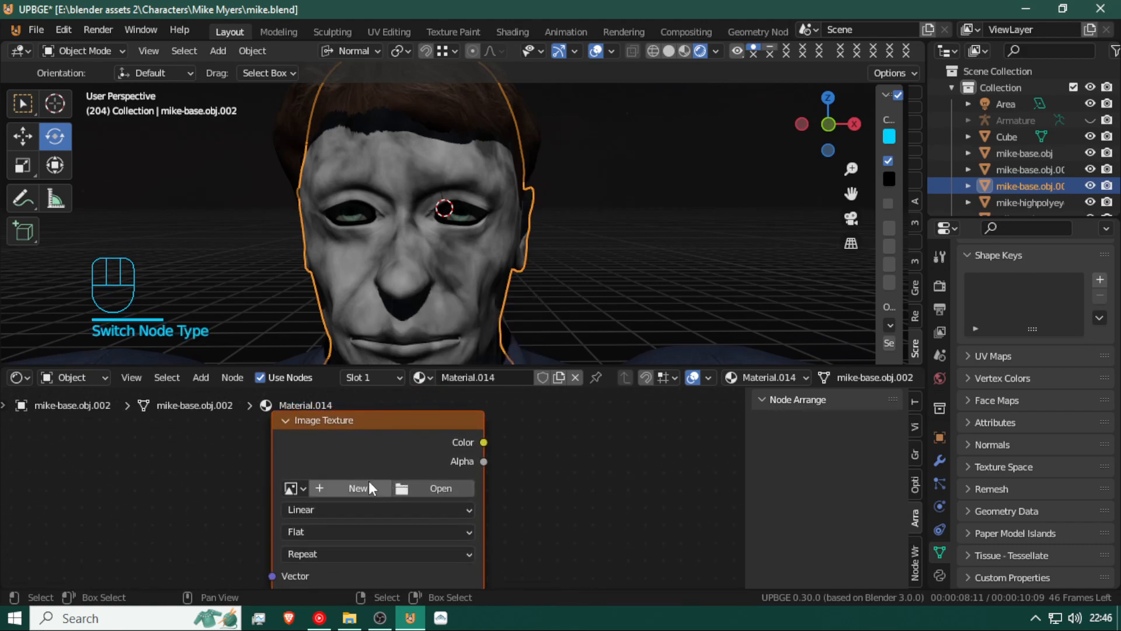
Start a new image for the Image Texture node, setting its width and height to 2048 px
{"action": "left_click", "coordinate": [350, 490]}
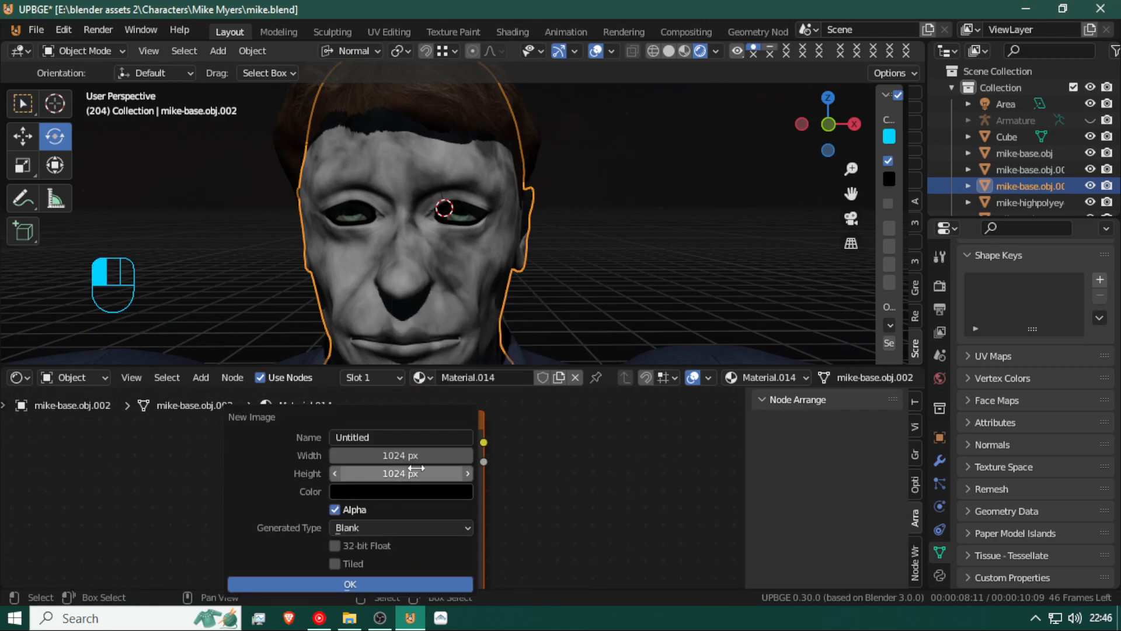
{"action": "left_click", "coordinate": [433, 455]}
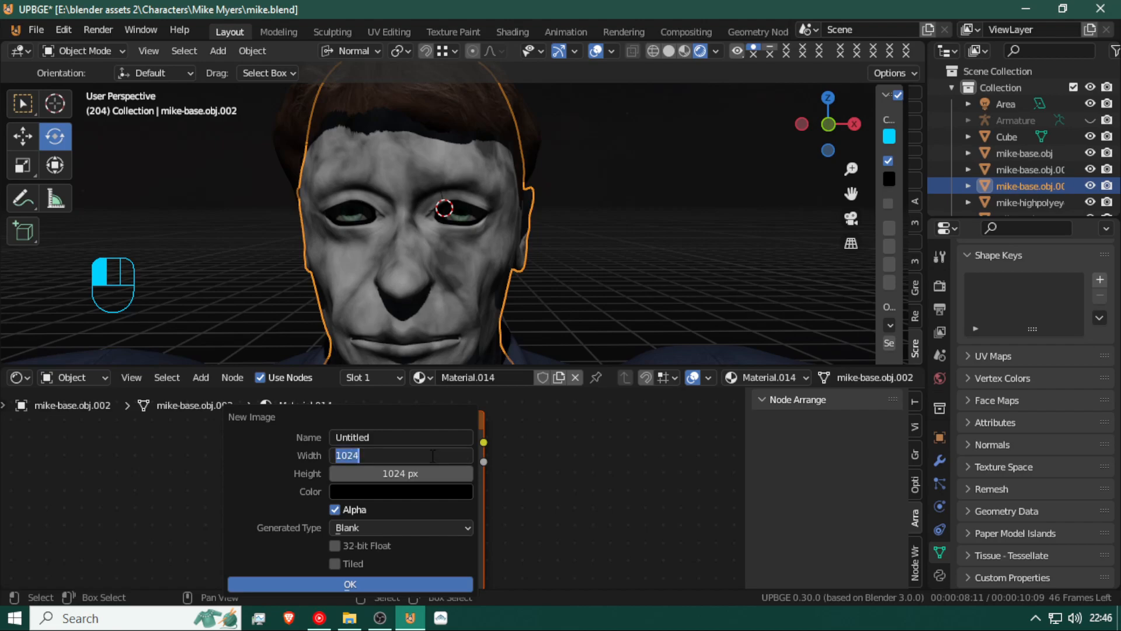
{"action": "key", "text": "Return"}
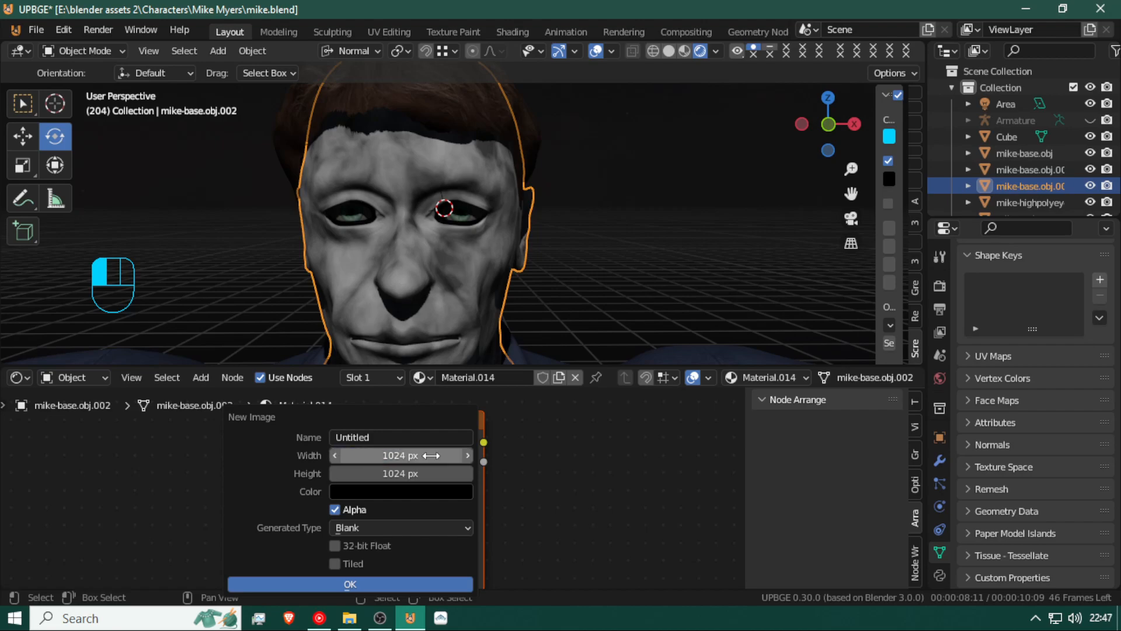
{"action": "left_click", "coordinate": [425, 454]}
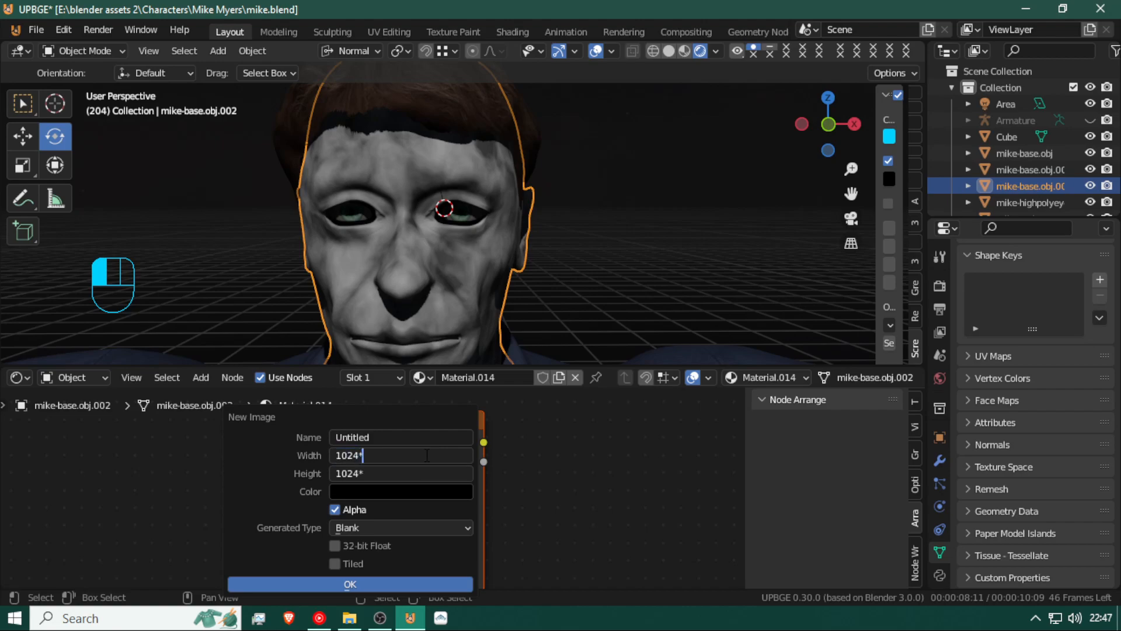
{"action": "type", "text": "2"}
{"action": "key", "text": "Return"}
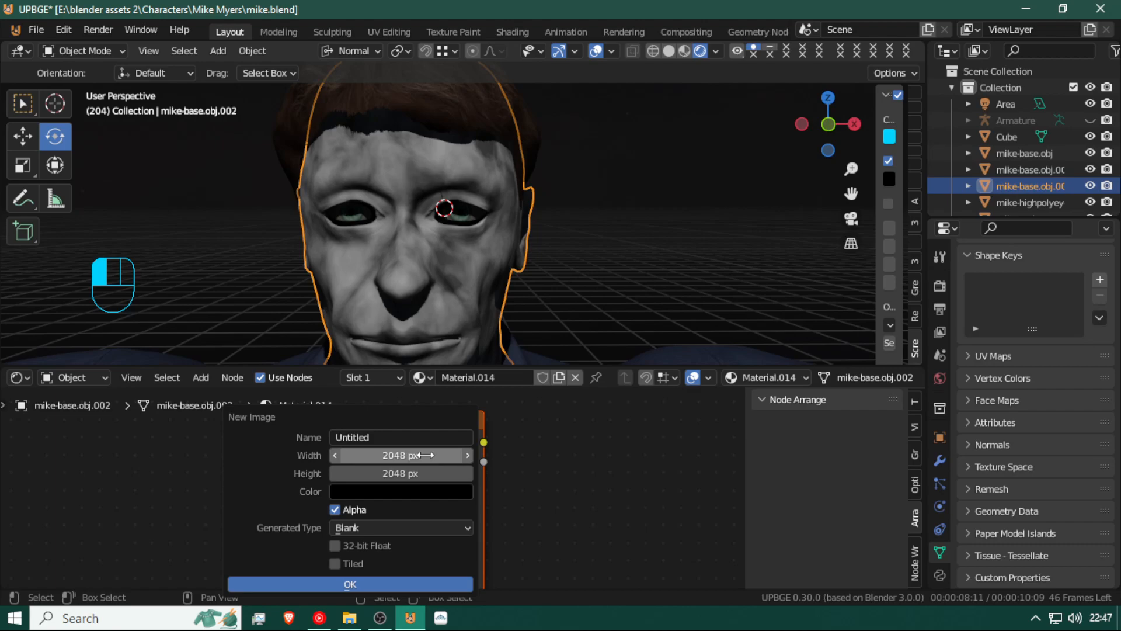
Name the new image "Mask detain normals"
{"action": "left_click", "coordinate": [414, 438]}
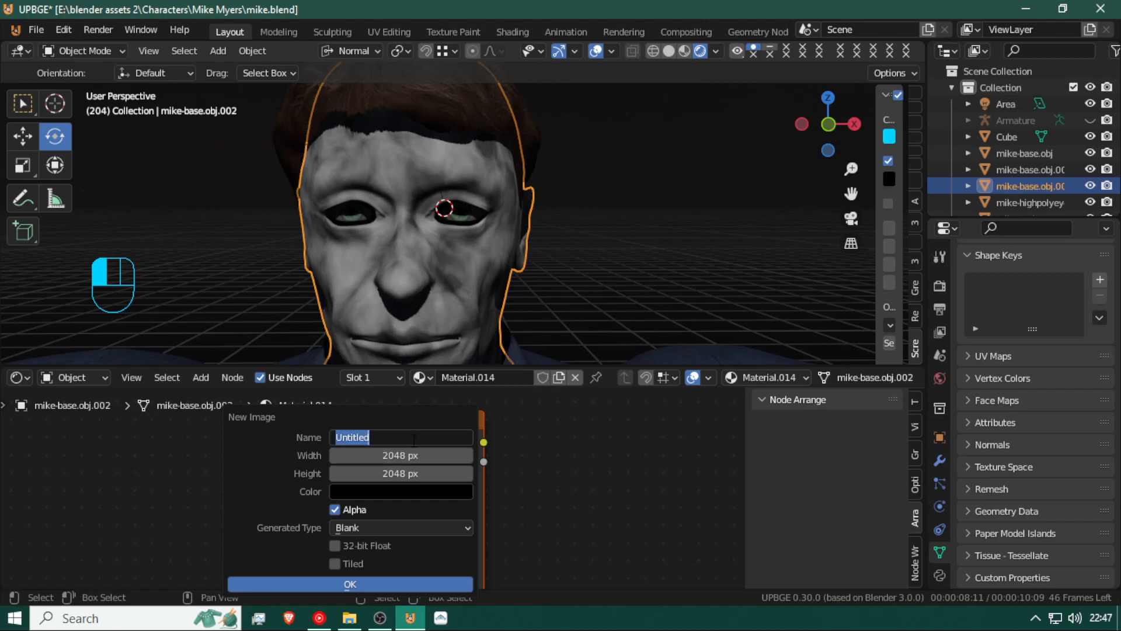
{"action": "type", "text": "fa"}
{"action": "key", "text": "BackSpace"}
{"action": "key", "text": "BackSpace"}
{"action": "type", "text": "Mask deta"}
{"action": "key", "text": "BackSpace"}
{"action": "type", "text": "ain nd"}
{"action": "type", "text": "rmals"}
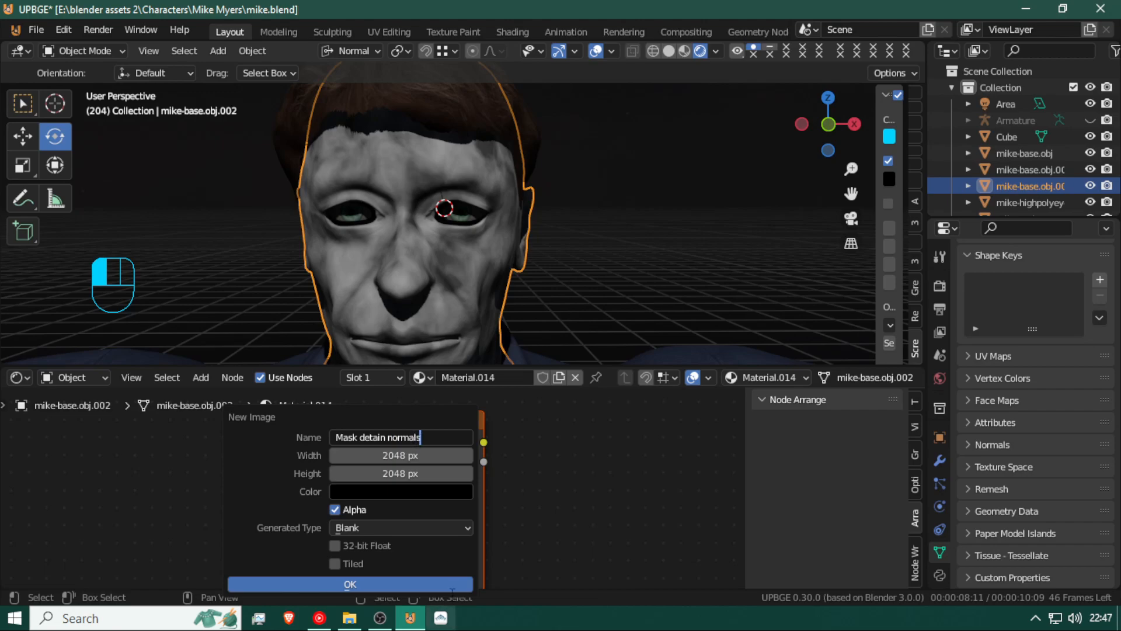
Give the new image a blue-violet fill color without alpha and create it
{"action": "left_click", "coordinate": [432, 490]}
{"action": "left_click_drag", "start_coordinate": [472, 351], "coordinate": [471, 301]}
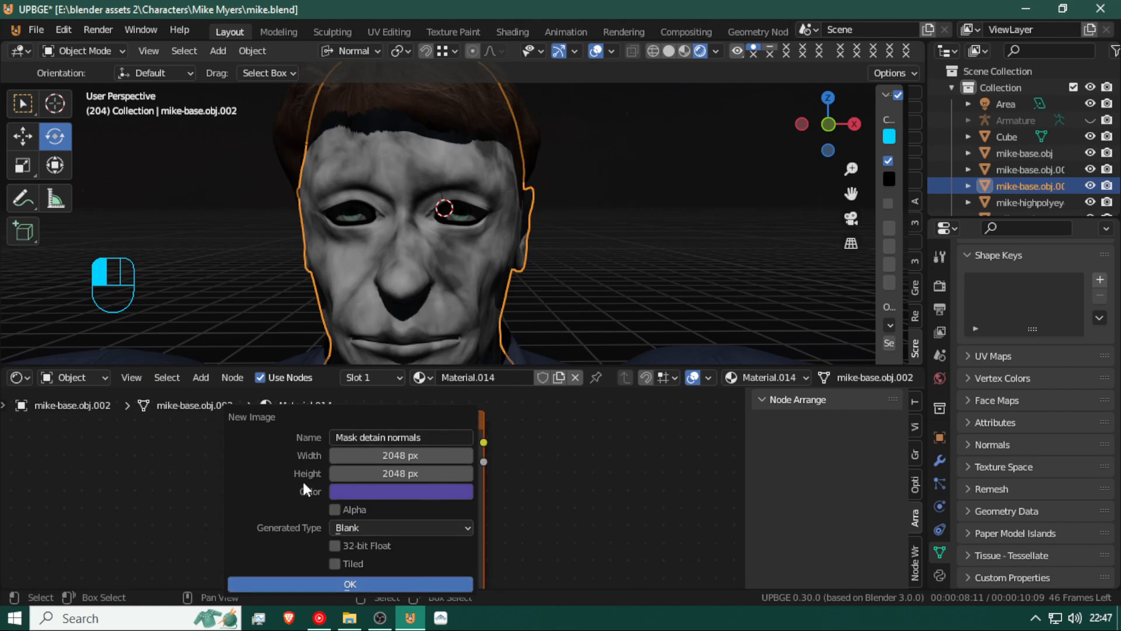
{"action": "left_click", "coordinate": [399, 586]}
Add a MixRGB node on the link between the Bump node and the Principled BSDF's Normal input
{"action": "scroll", "coordinate": [402, 437], "scroll_direction": "down", "scroll_amount": 4}
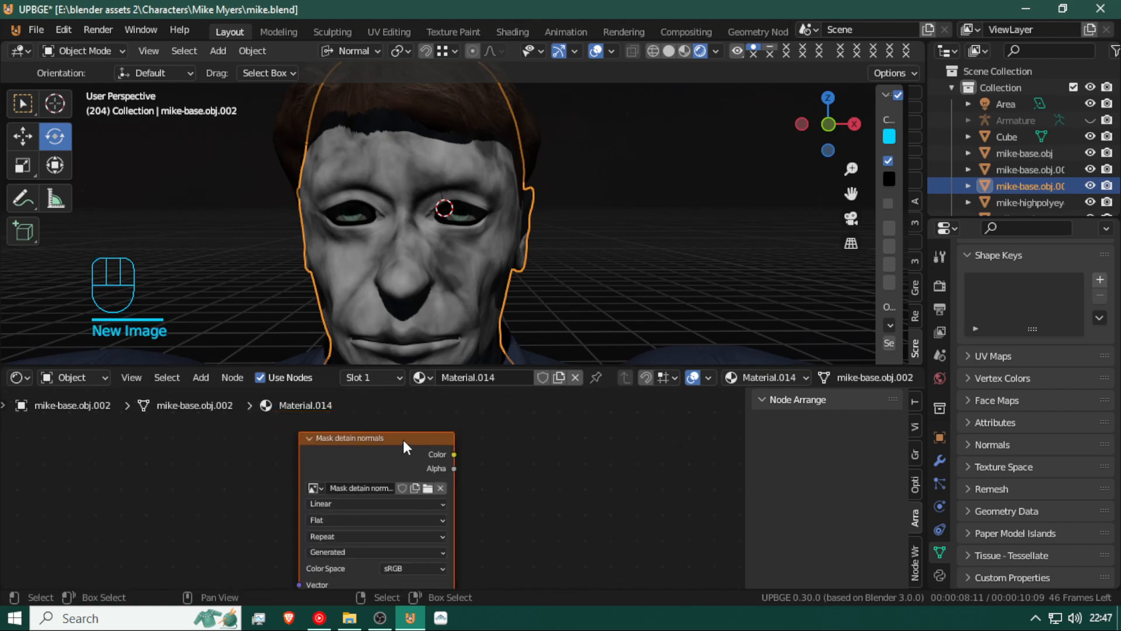
{"action": "left_click", "coordinate": [358, 470]}
{"action": "scroll", "coordinate": [452, 482], "scroll_direction": "down", "scroll_amount": 5}
{"action": "middle_click_drag", "start_coordinate": [437, 511], "coordinate": [399, 453], "text": "shift"}
{"action": "scroll", "coordinate": [398, 491], "scroll_direction": "up", "scroll_amount": 3}
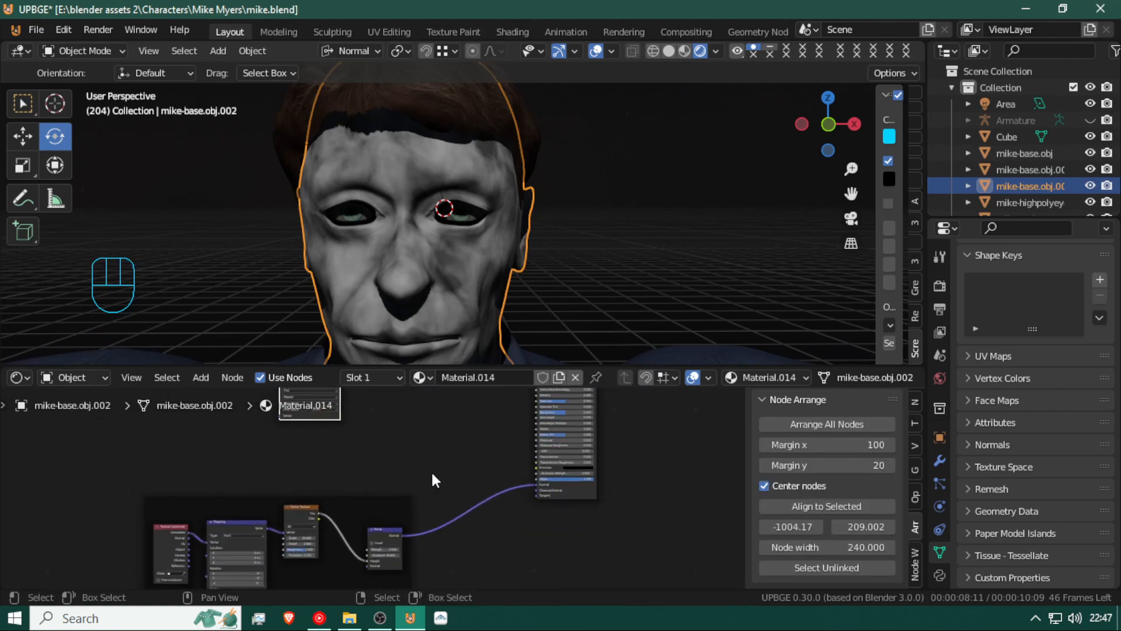
{"action": "key", "text": "shift+a"}
{"action": "mouse_move", "coordinate": [443, 442]}
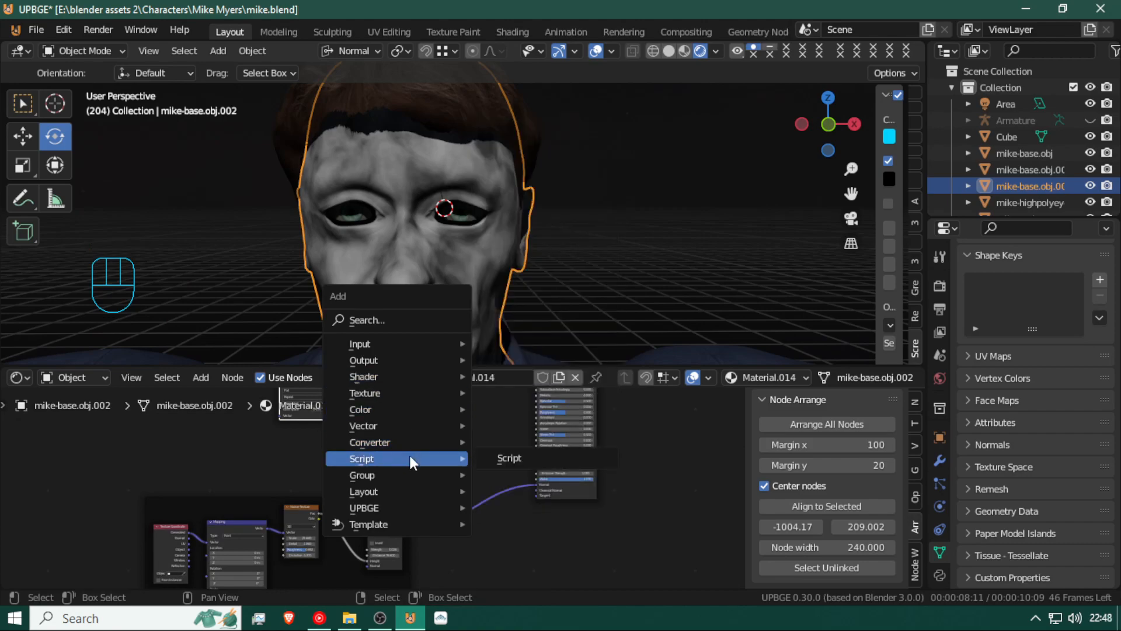
{"action": "mouse_move", "coordinate": [389, 399]}
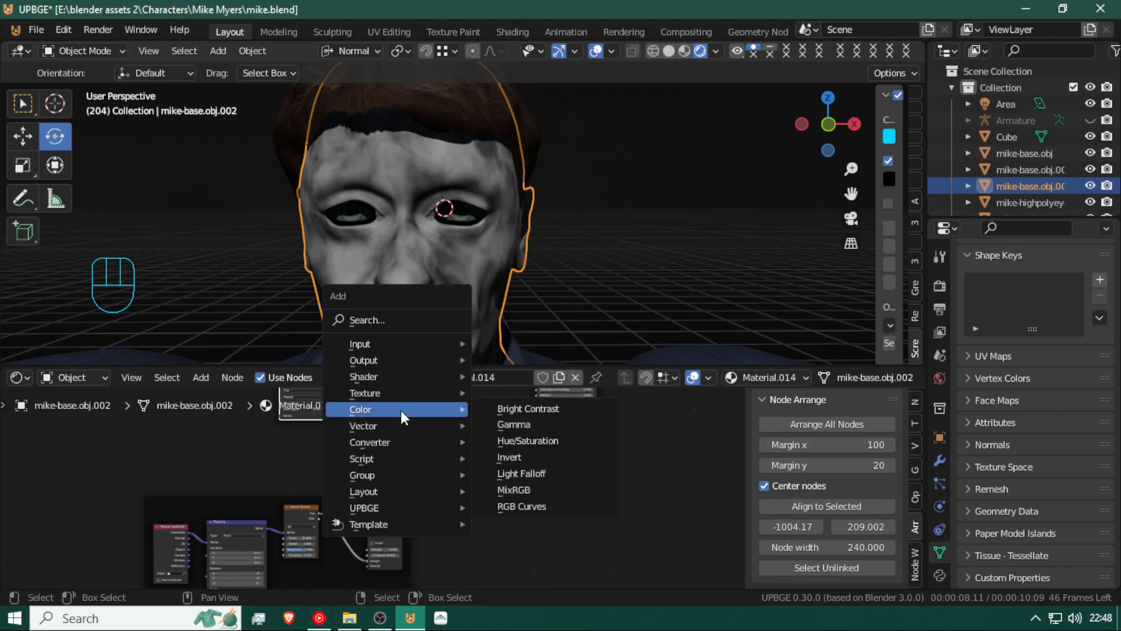
{"action": "left_click", "coordinate": [531, 474]}
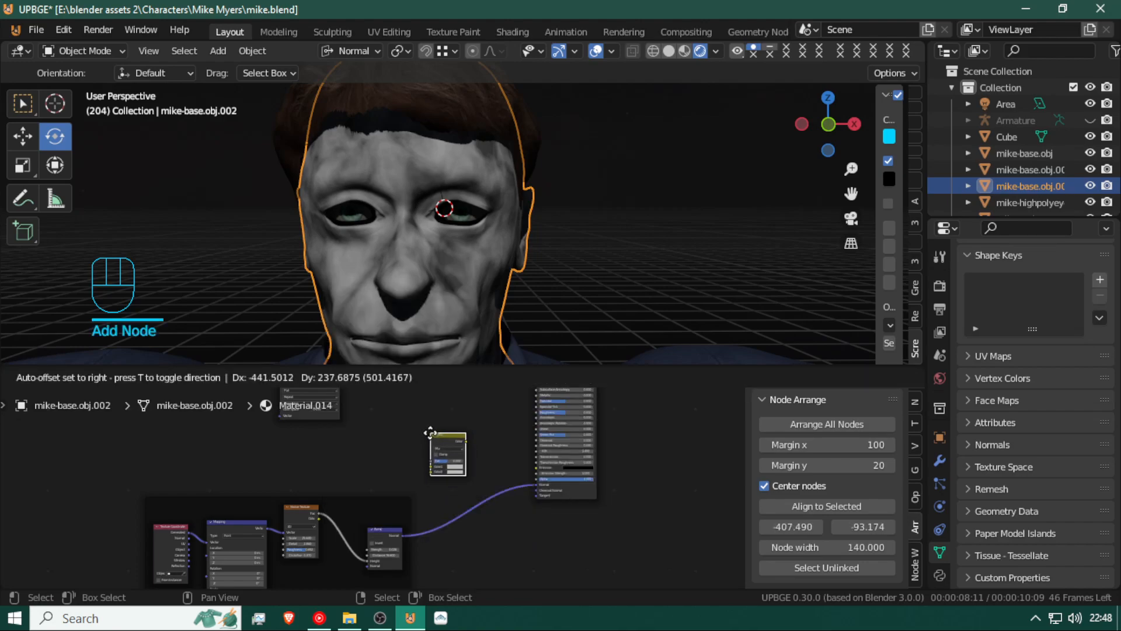
{"action": "left_click", "coordinate": [460, 478]}
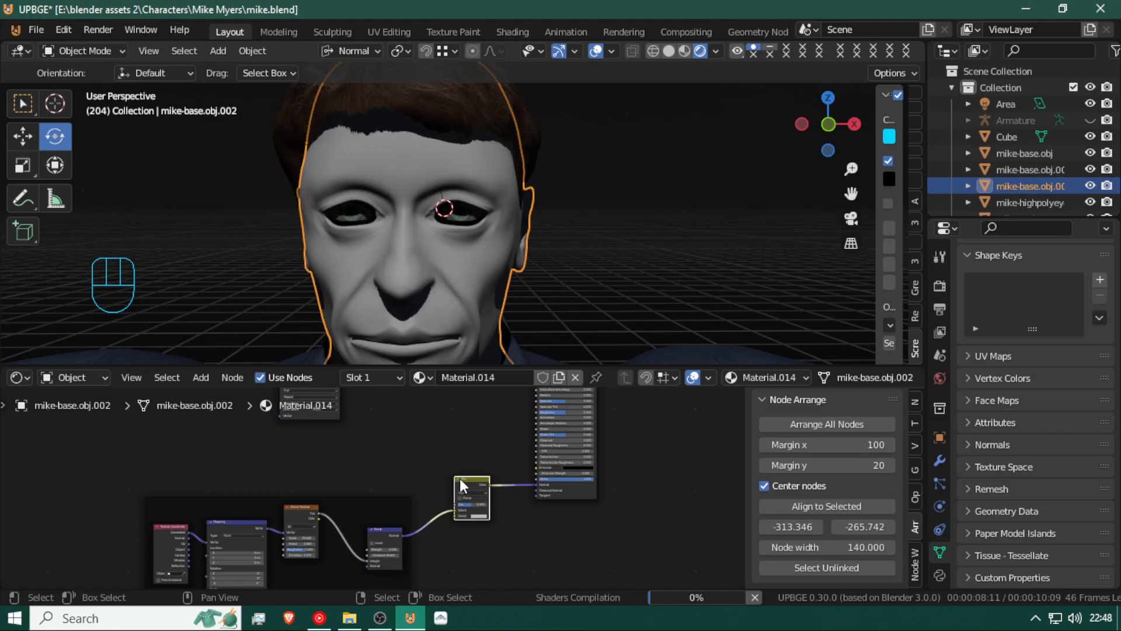
Set the MixRGB node's blending mode to Add and move the Bump link from Color1 to Color2
{"action": "scroll", "coordinate": [449, 436], "scroll_direction": "up", "scroll_amount": 3}
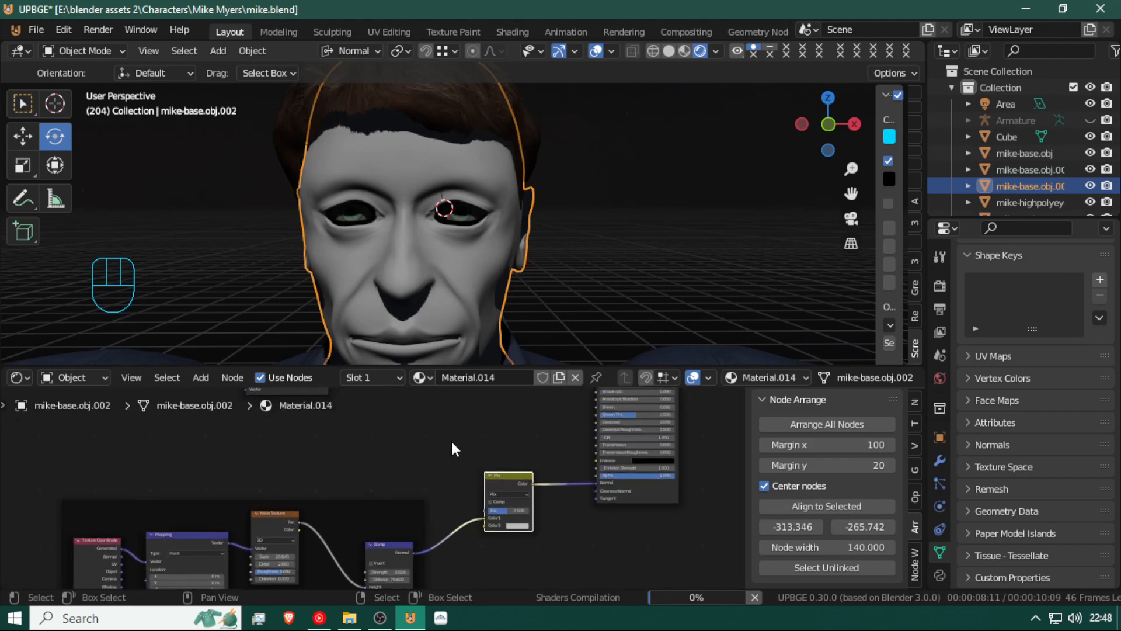
{"action": "left_click", "coordinate": [545, 495]}
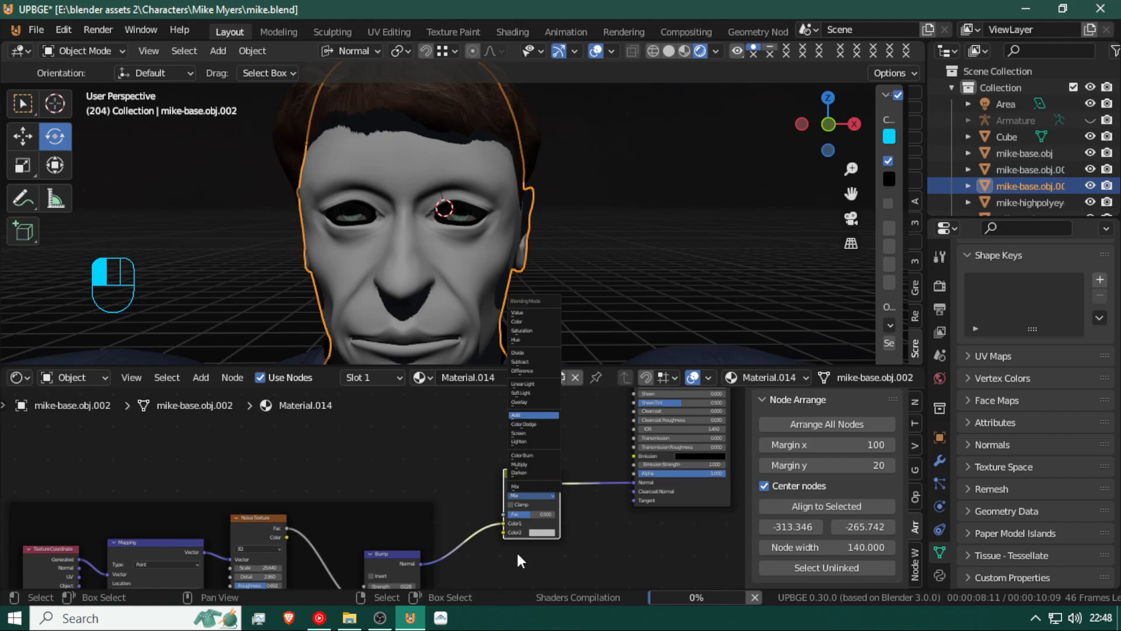
{"action": "key", "text": "Return"}
{"action": "left_click_drag", "start_coordinate": [502, 523], "coordinate": [504, 533]}
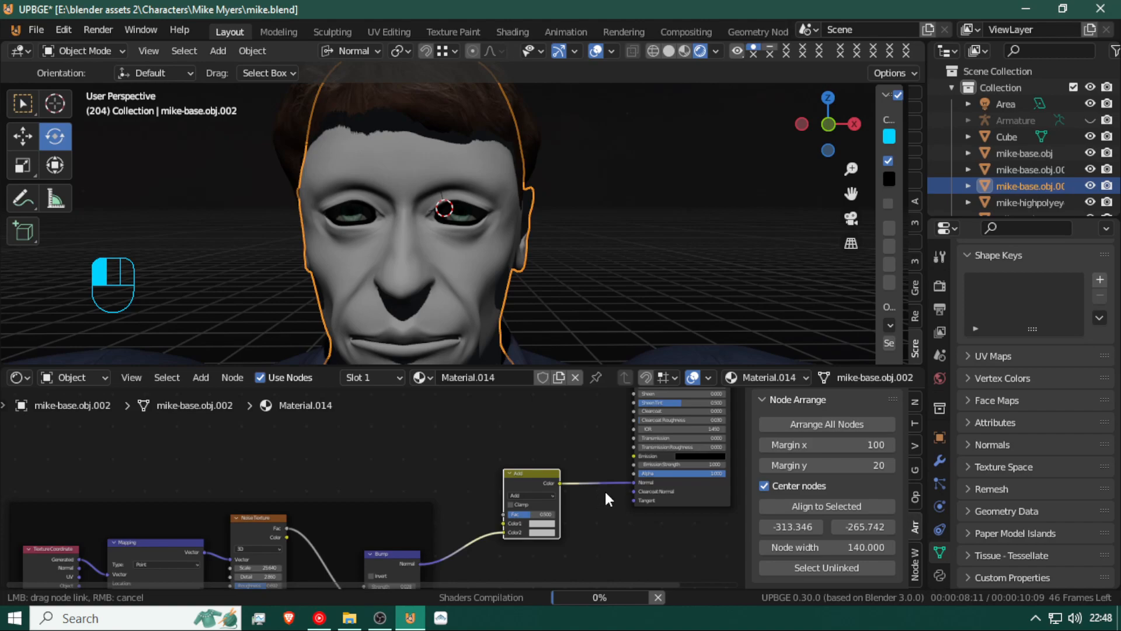
{"action": "left_click_drag", "start_coordinate": [614, 493], "coordinate": [618, 494]}
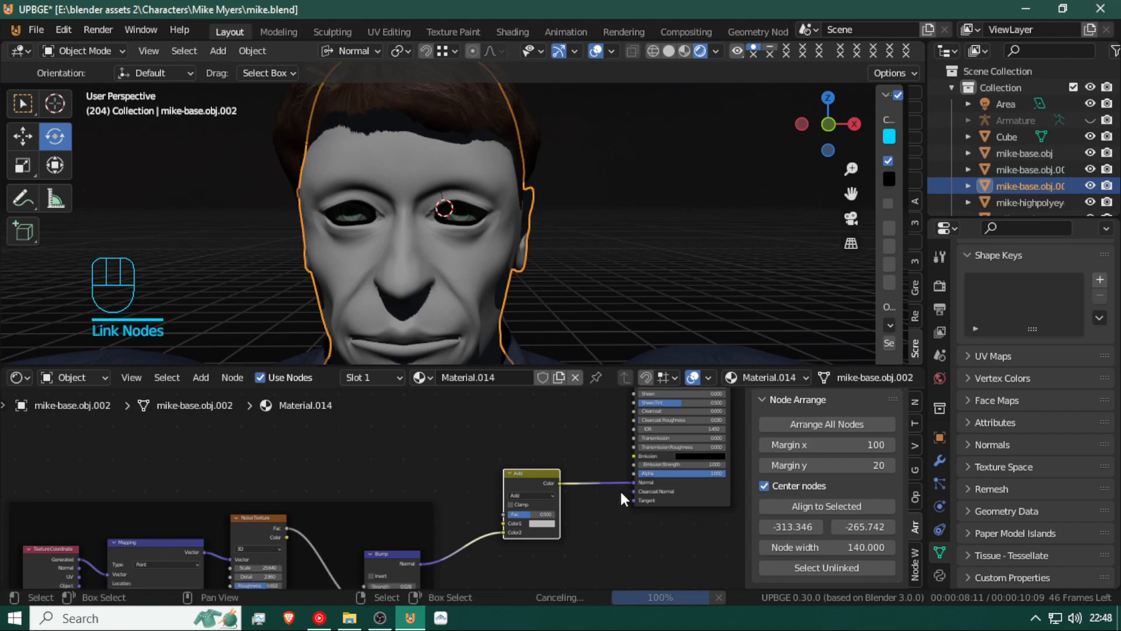
Add linked Mapping and Texture Coordinate nodes to the Mask detain normals image texture node
{"action": "scroll", "coordinate": [482, 408], "scroll_direction": "down", "scroll_amount": 3}
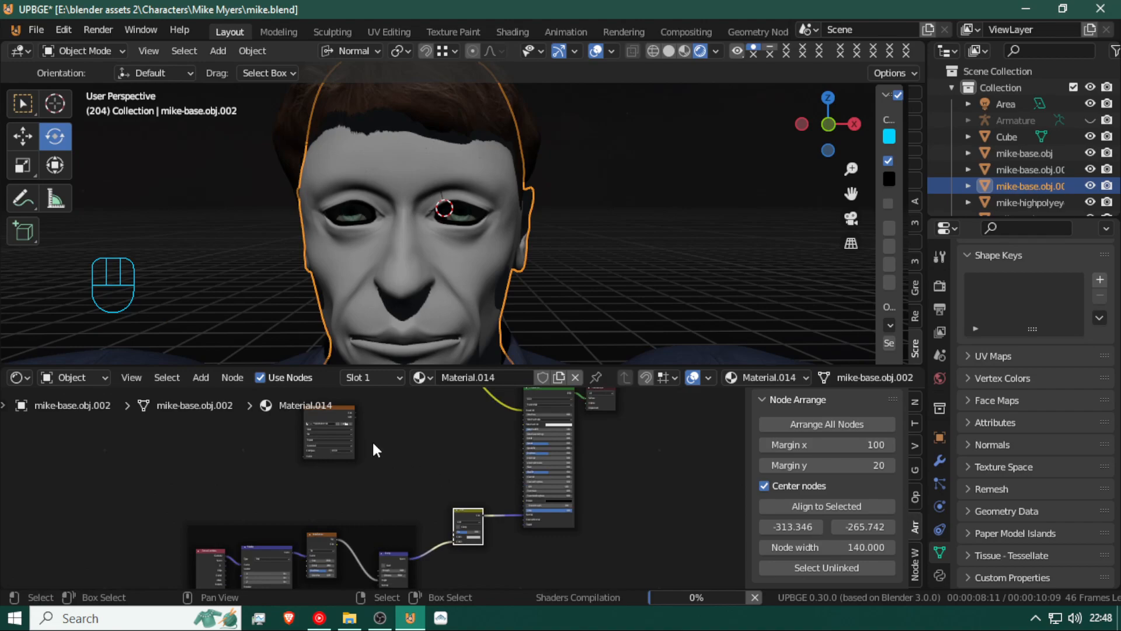
{"action": "left_click", "coordinate": [332, 415]}
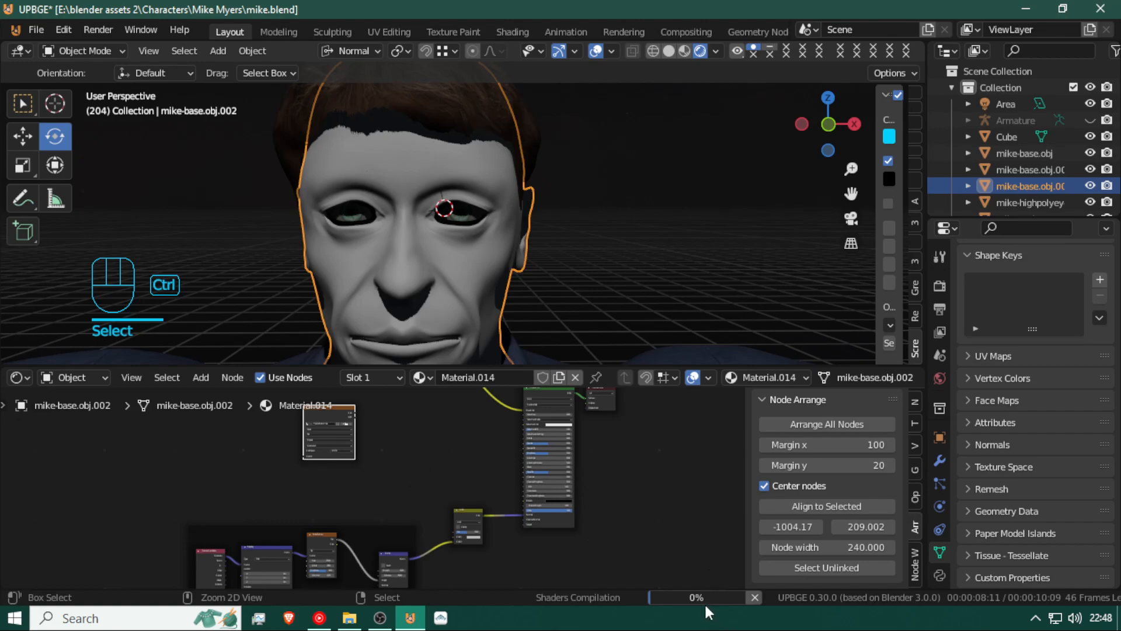
{"action": "key", "text": "ctrl+t"}
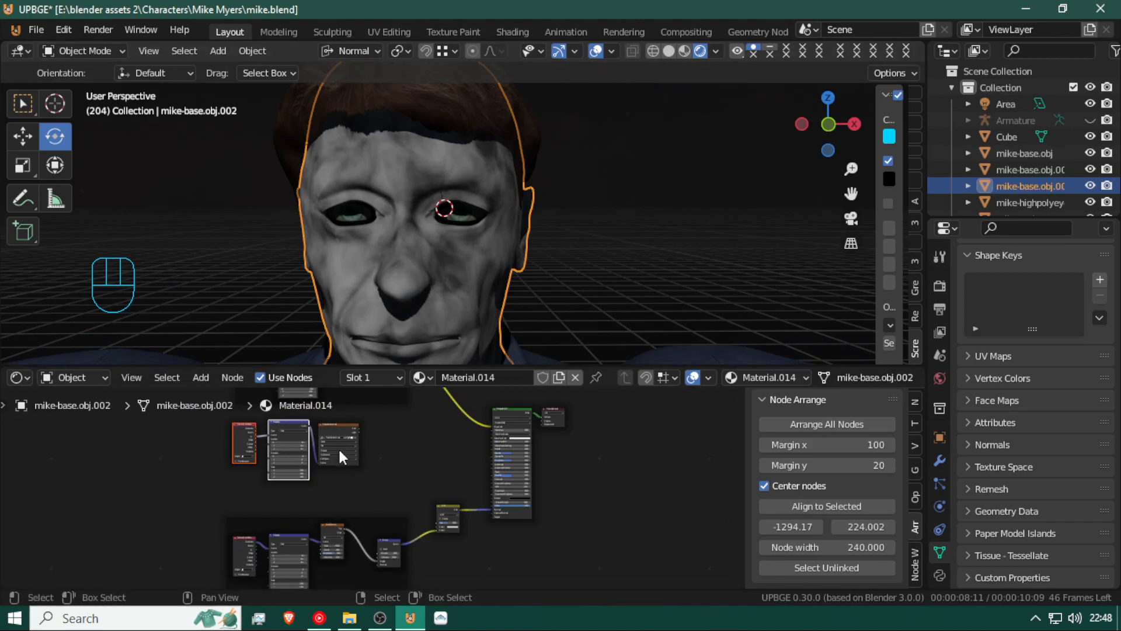
Move the image texture, Mapping and Texture Coordinate nodes together down to just above the normal chain's frame
{"action": "left_click", "coordinate": [330, 419], "text": "shift"}
{"action": "left_click", "coordinate": [271, 427], "text": "shift"}
{"action": "left_click", "coordinate": [251, 423], "text": "shift"}
{"action": "key", "text": "g"}
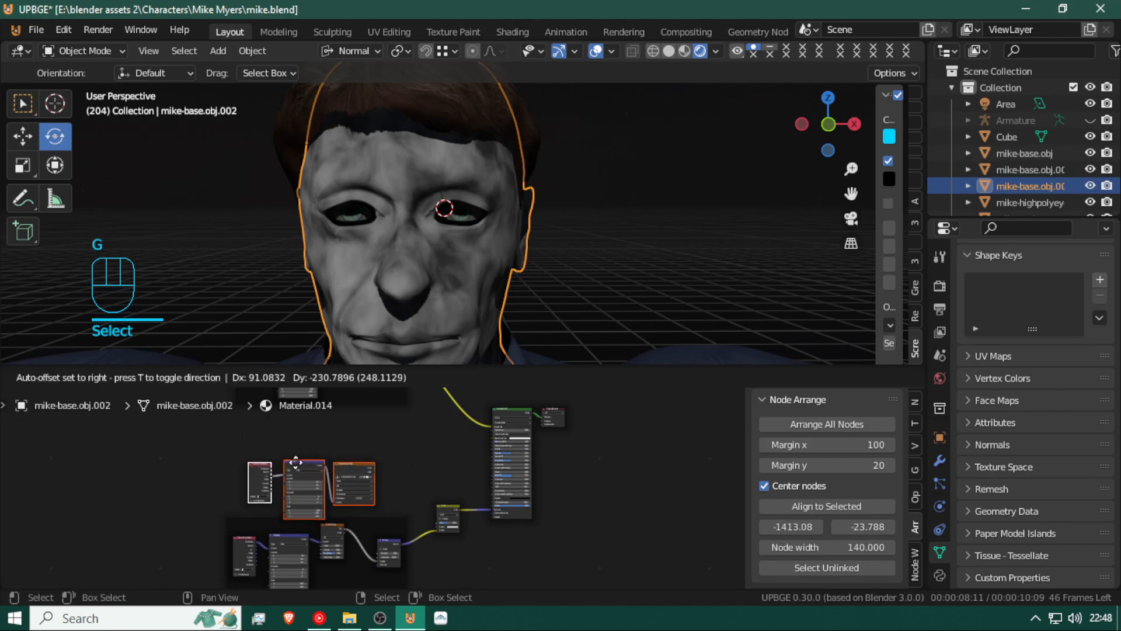
{"action": "left_click", "coordinate": [320, 465]}
{"action": "key", "text": "g"}
{"action": "left_click", "coordinate": [353, 504]}
Connect the image texture's Color output to the Add node's Color1 input
{"action": "scroll", "coordinate": [364, 500], "scroll_direction": "up", "scroll_amount": 1}
{"action": "scroll", "coordinate": [365, 502], "scroll_direction": "up", "scroll_amount": 5}
{"action": "middle_click_drag", "start_coordinate": [413, 490], "coordinate": [317, 460]}
{"action": "left_click_drag", "start_coordinate": [325, 418], "coordinate": [407, 535]}
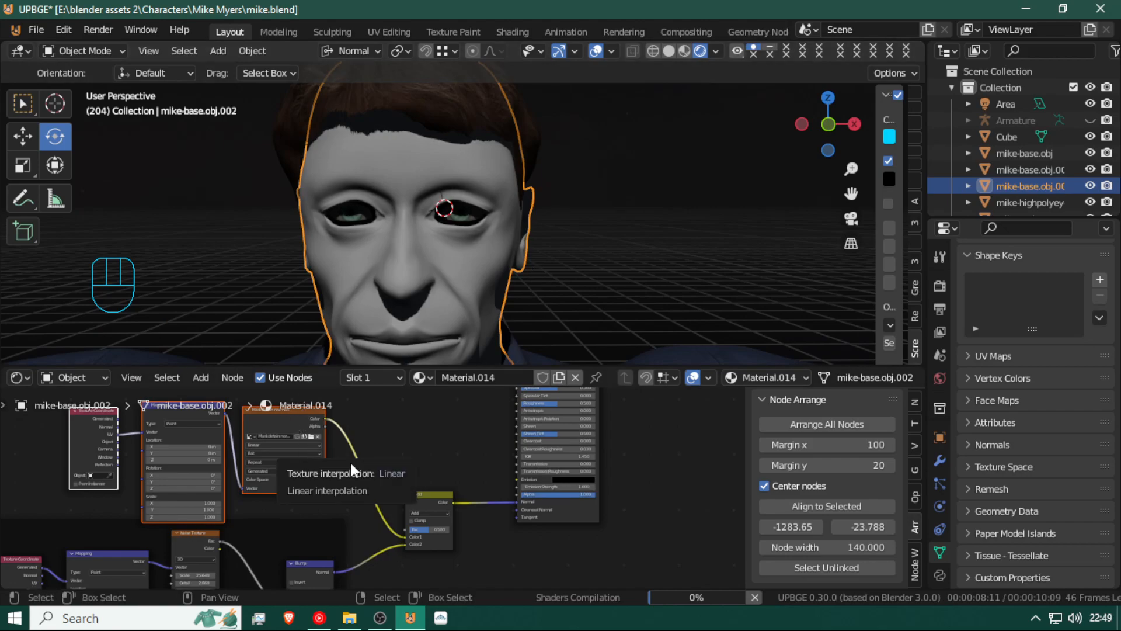
{"action": "mouse_move", "coordinate": [695, 597]}
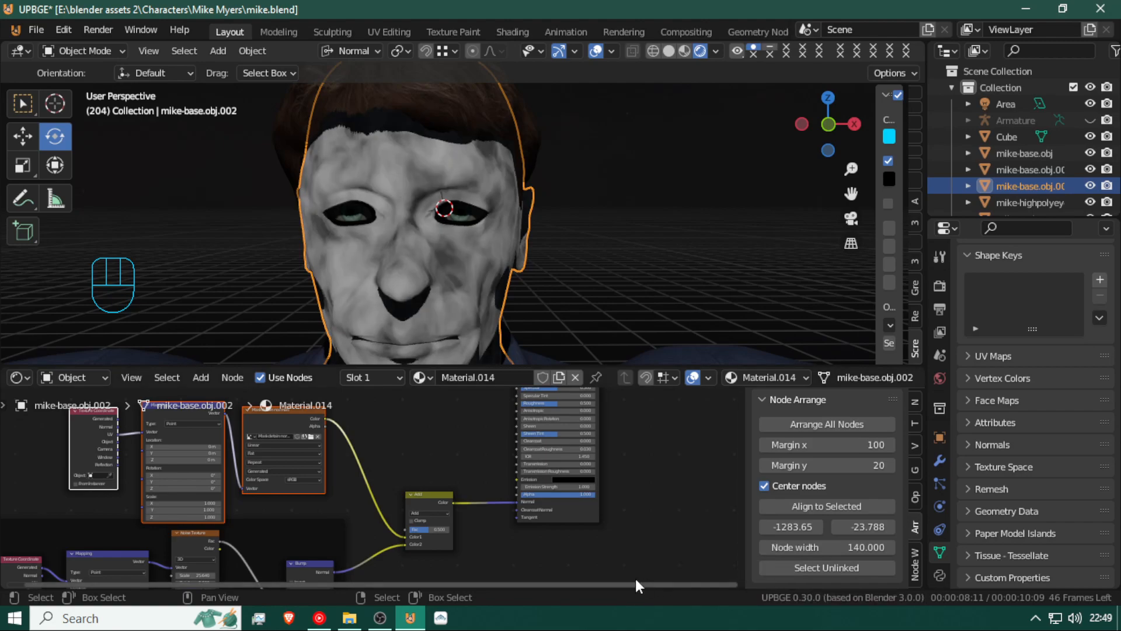
Duplicate the Bump node, insert the copy between the image texture and the Add node, and detach it from the frame
{"action": "left_click", "coordinate": [314, 560]}
{"action": "scroll", "coordinate": [317, 491], "scroll_direction": "down", "scroll_amount": 3}
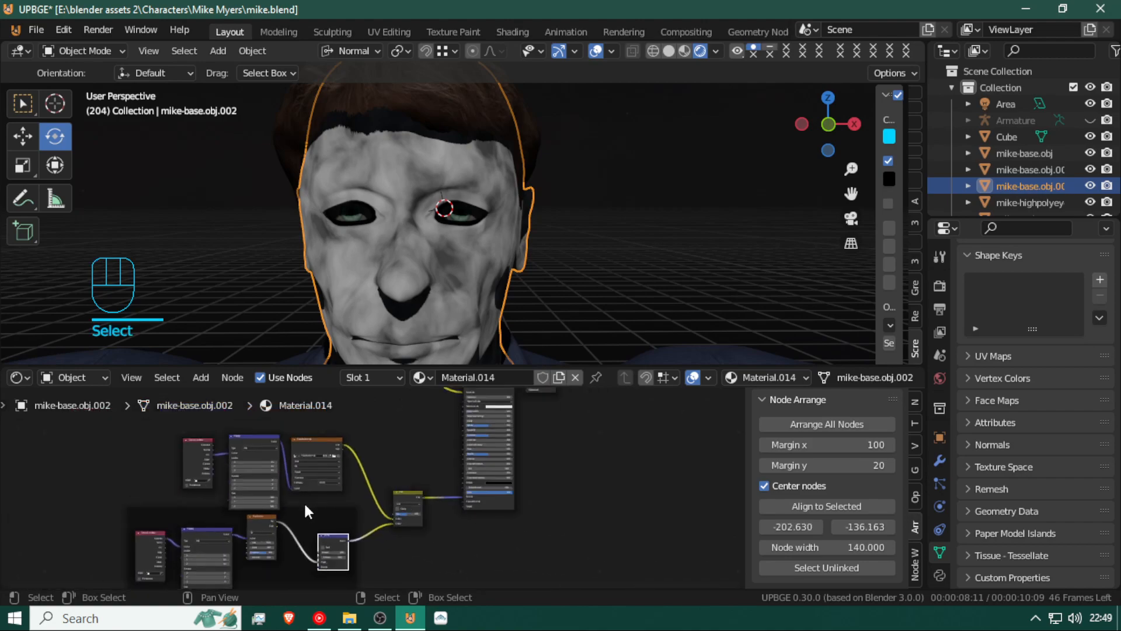
{"action": "key", "text": "shift+d"}
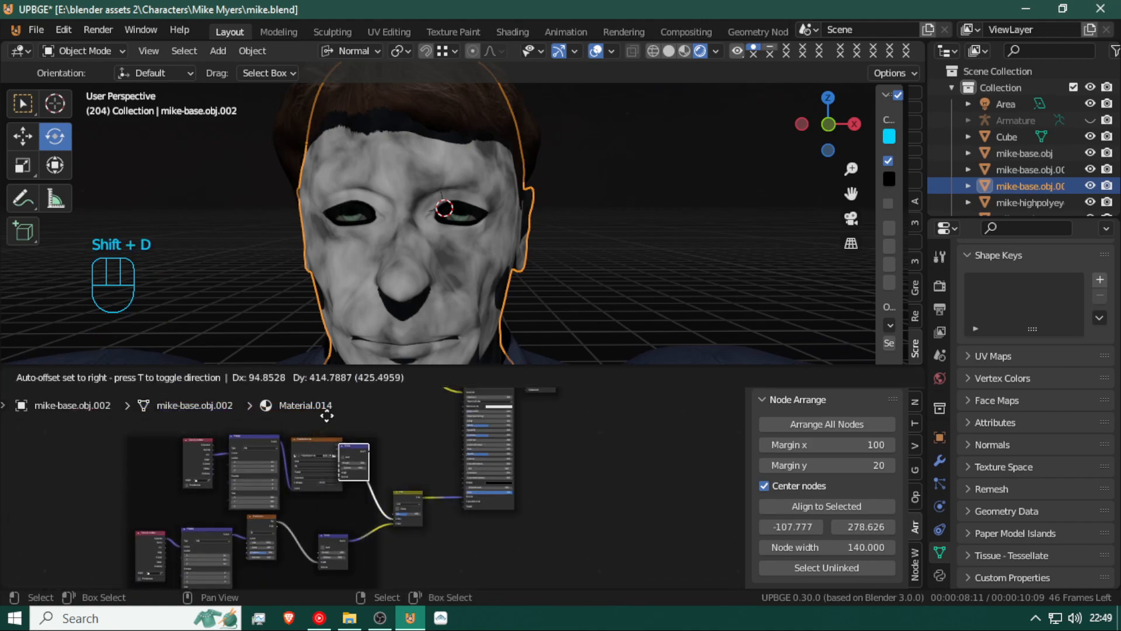
{"action": "left_click", "coordinate": [343, 435]}
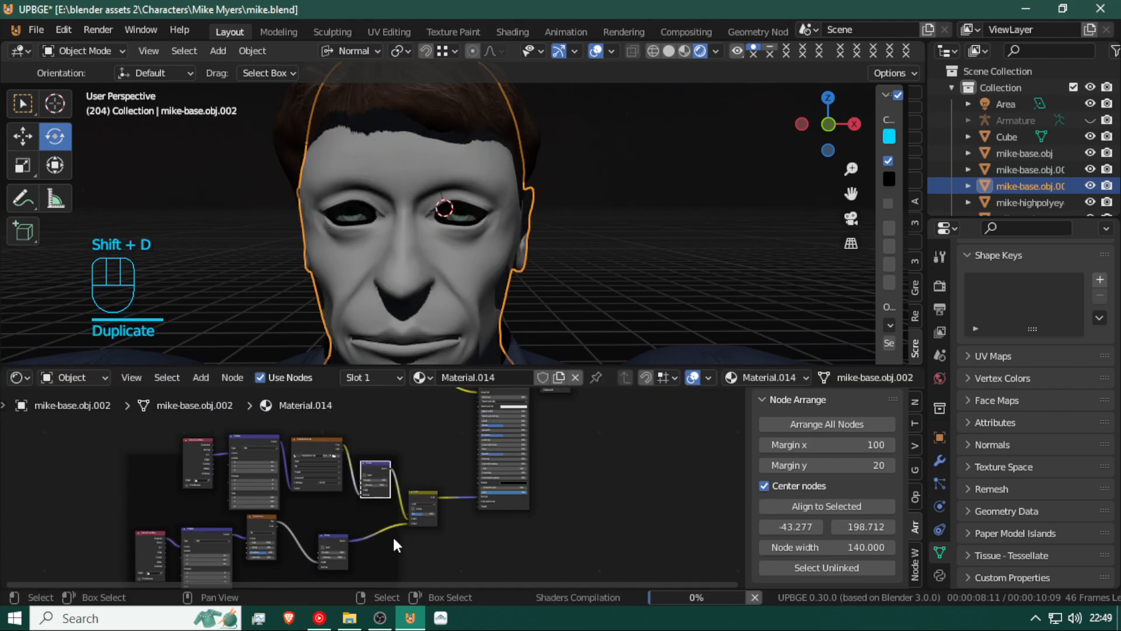
{"action": "left_click", "coordinate": [376, 462]}
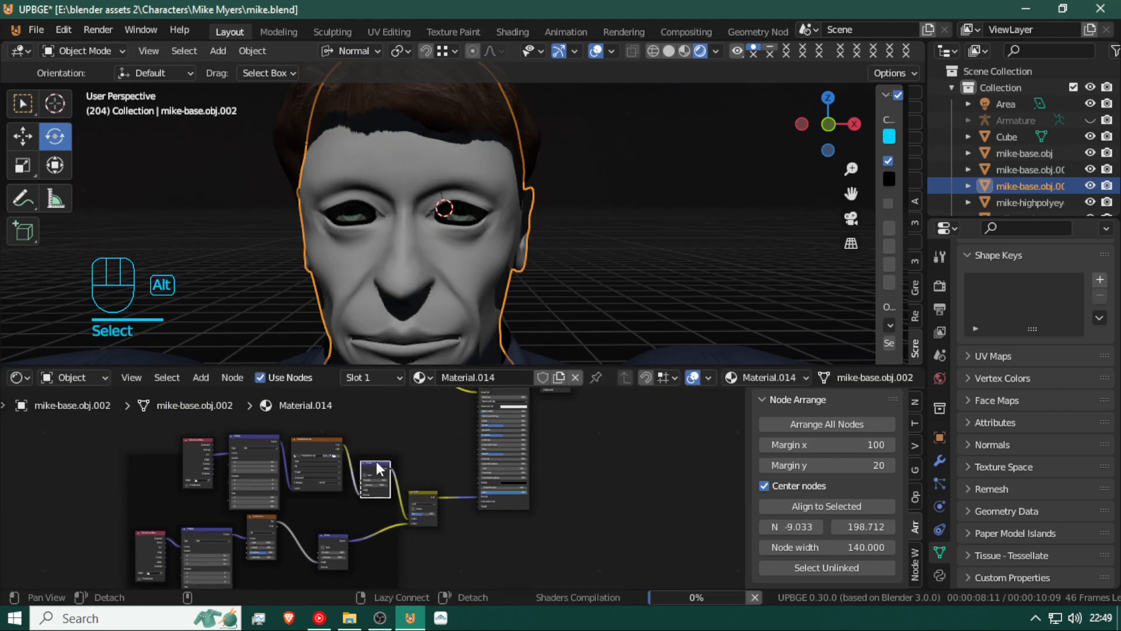
{"action": "key", "text": "alt+p"}
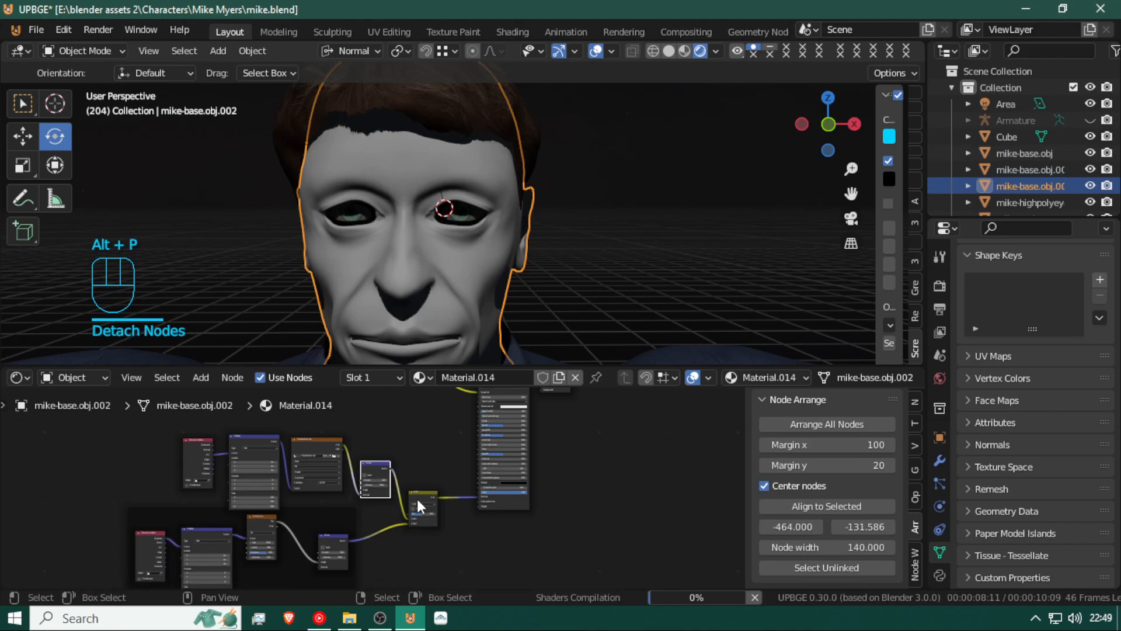
Select the Mask detain normals image texture node and set the duplicated Bump node's Strength to 0.136
{"action": "scroll", "coordinate": [417, 499], "scroll_direction": "up", "scroll_amount": 1}
{"action": "scroll", "coordinate": [414, 495], "scroll_direction": "up", "scroll_amount": 1}
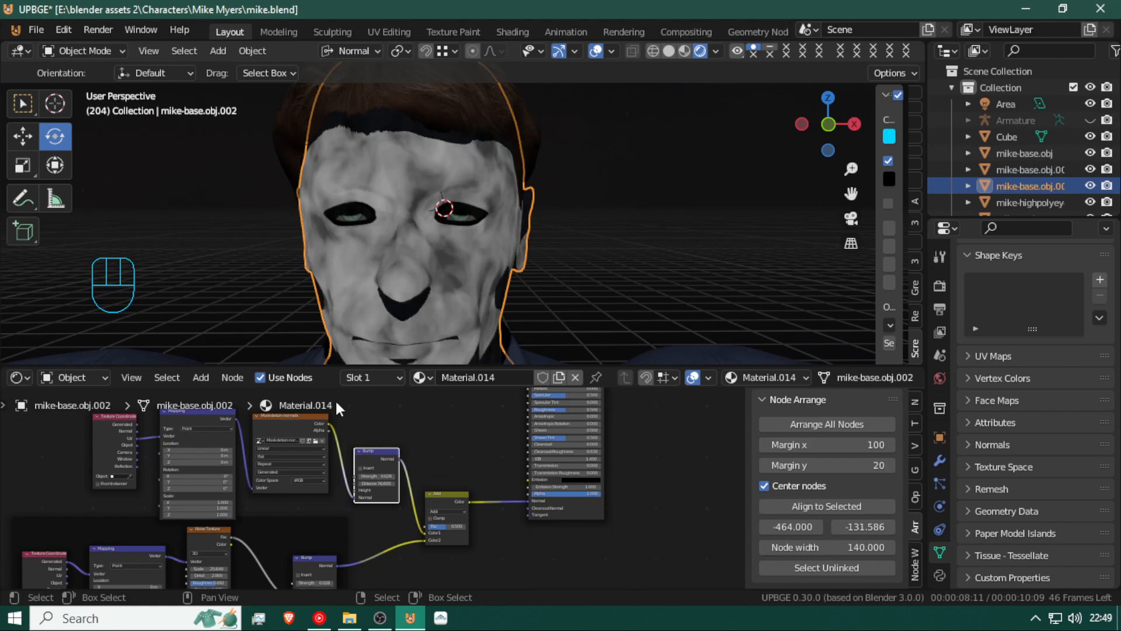
{"action": "middle_click_drag", "start_coordinate": [477, 233], "coordinate": [446, 229]}
{"action": "scroll", "coordinate": [387, 460], "scroll_direction": "up", "scroll_amount": 5}
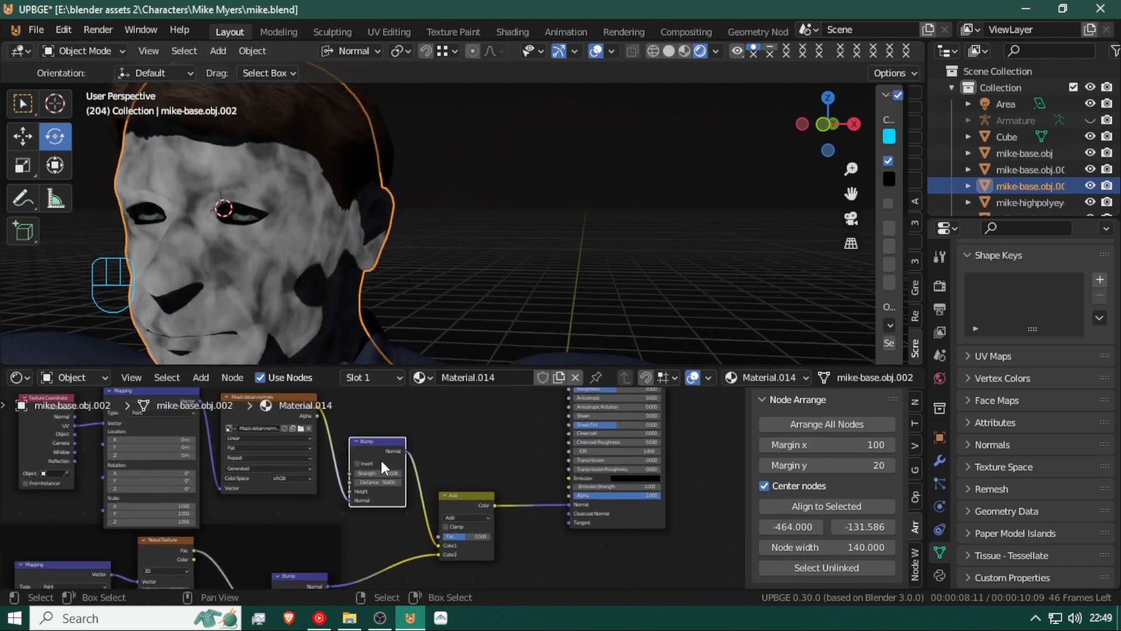
{"action": "scroll", "coordinate": [391, 563], "scroll_direction": "up", "scroll_amount": 5}
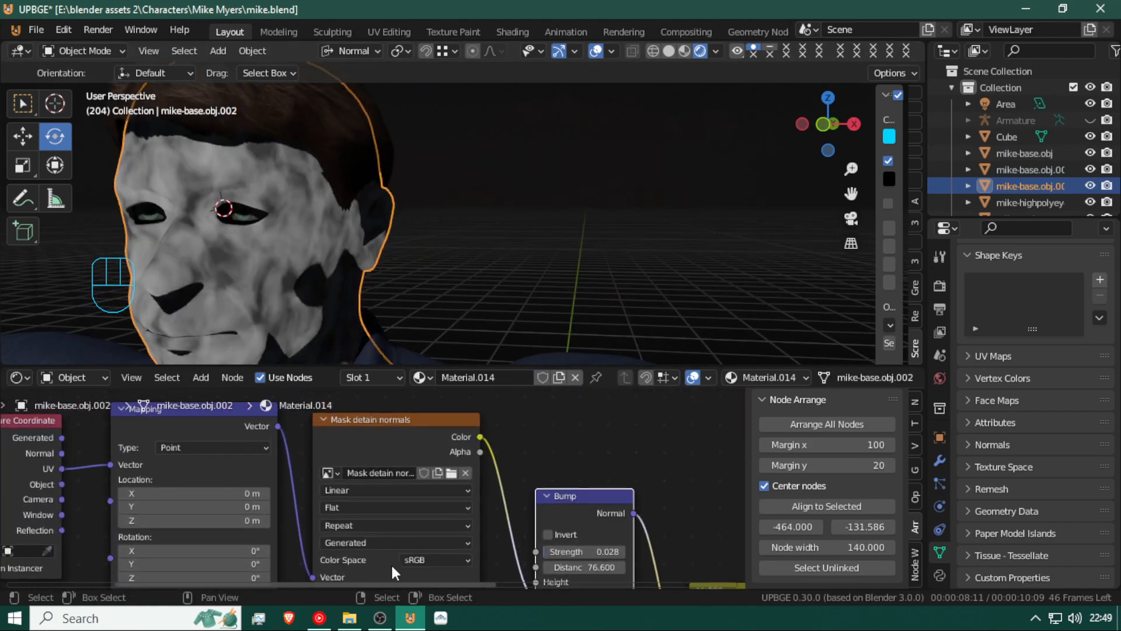
{"action": "scroll", "coordinate": [397, 559], "scroll_direction": "down", "scroll_amount": 2}
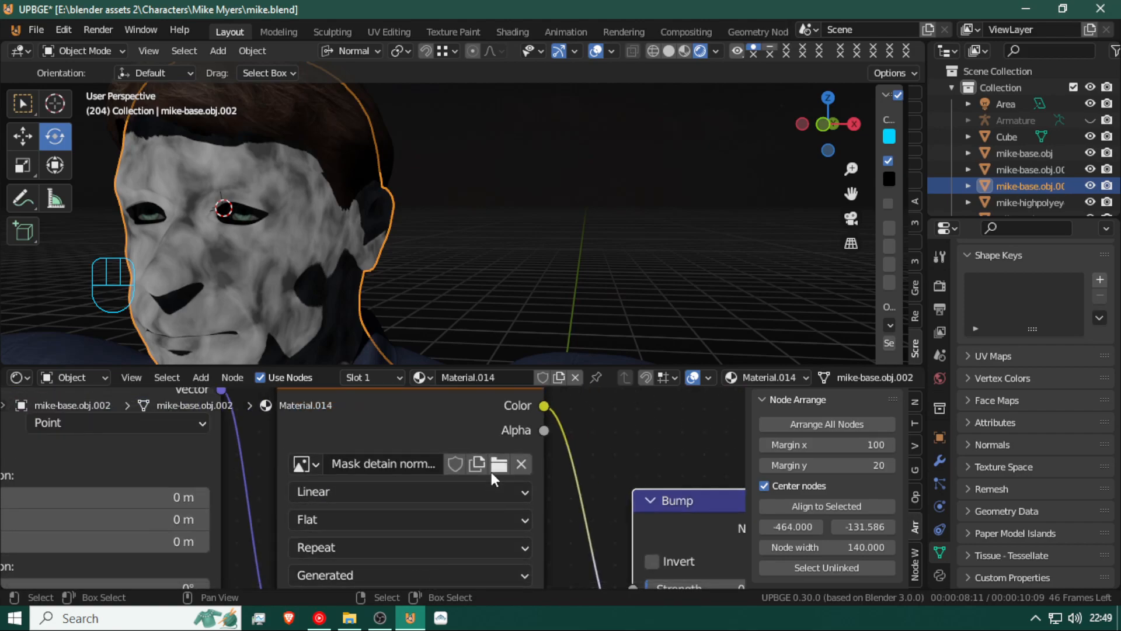
{"action": "left_click", "coordinate": [425, 411]}
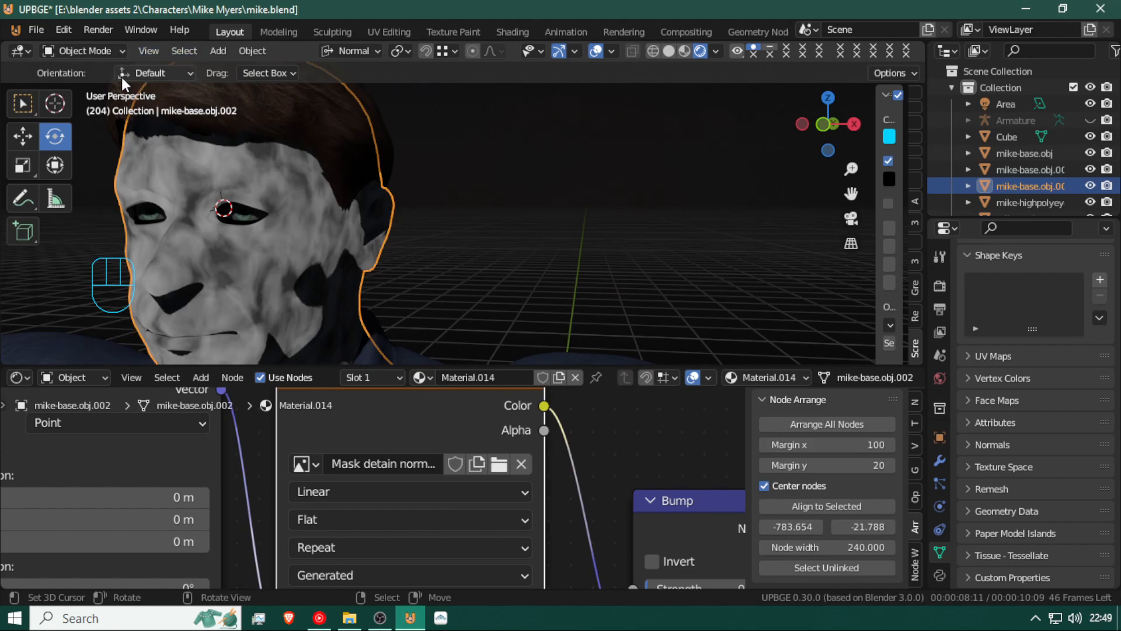
{"action": "middle_click_drag", "start_coordinate": [450, 410], "coordinate": [288, 490]}
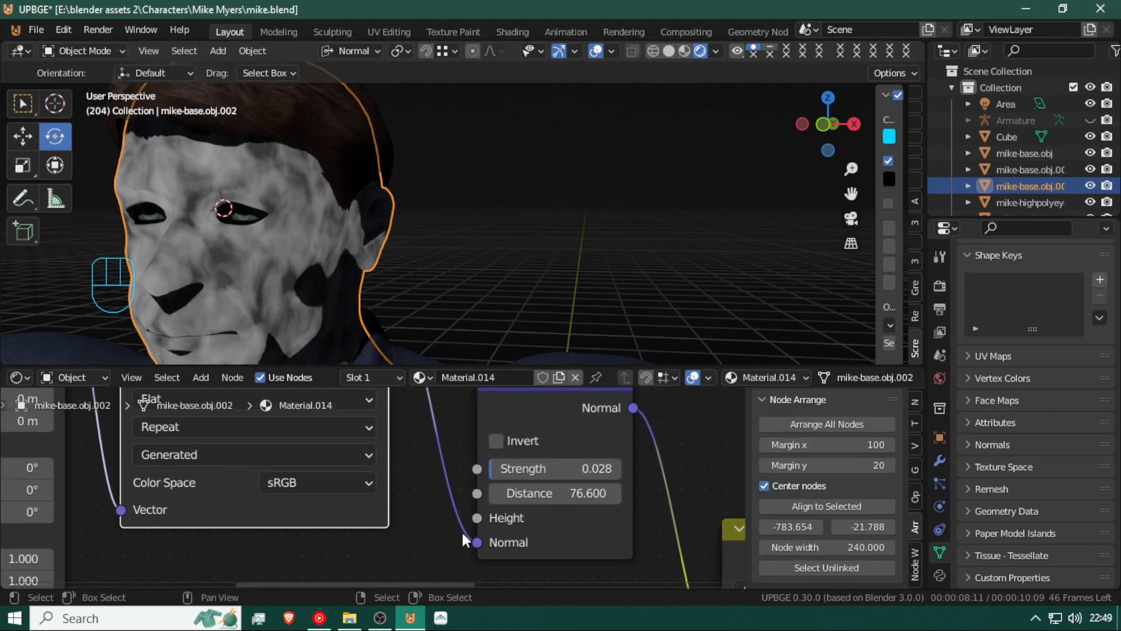
{"action": "left_click_drag", "start_coordinate": [513, 471], "coordinate": [530, 471]}
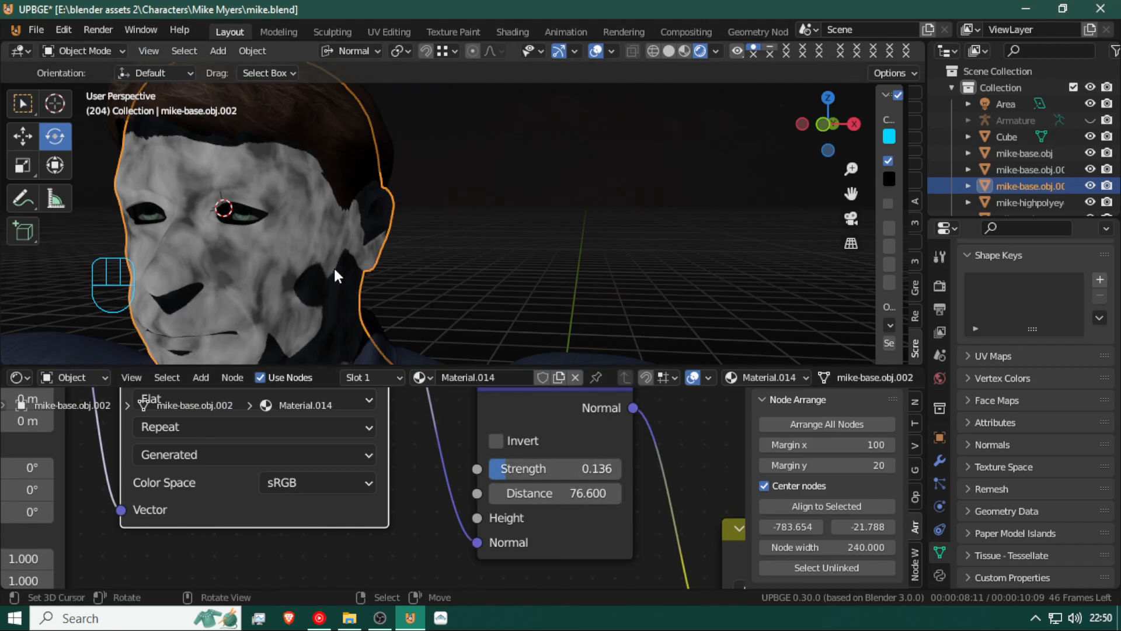
Switch the mask to Texture Paint mode, try a TexDraw stroke from the brow down to the cheek, and undo it
{"action": "left_click", "coordinate": [89, 51]}
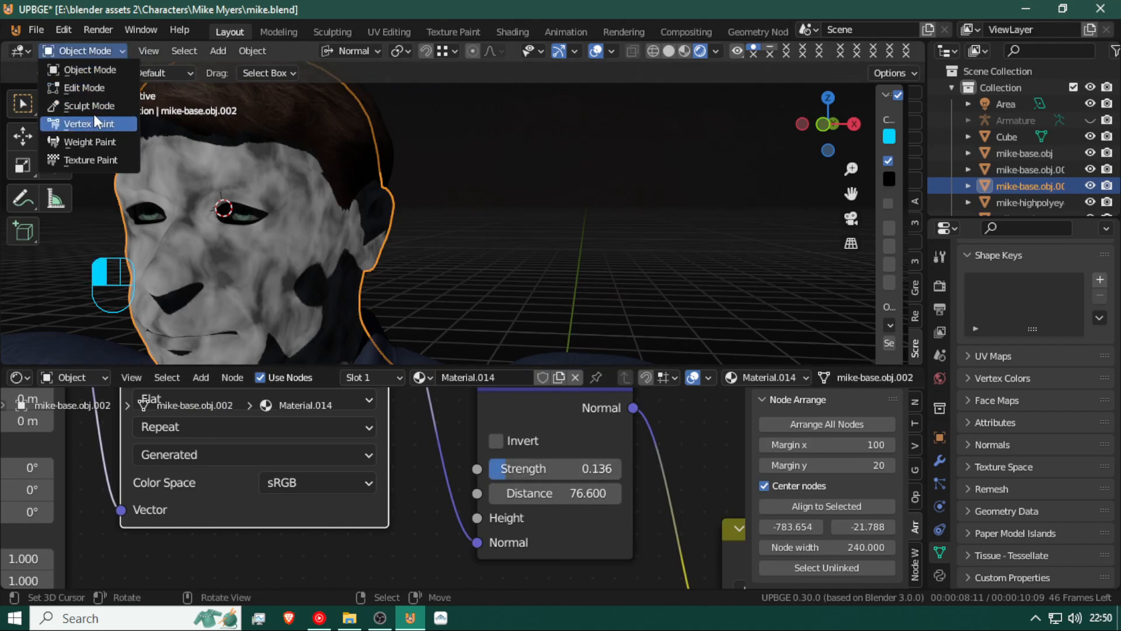
{"action": "left_click", "coordinate": [101, 158]}
{"action": "mouse_move", "coordinate": [255, 187]}
{"action": "left_mouse_down"}
{"action": "mouse_move", "coordinate": [275, 180]}
{"action": "mouse_move", "coordinate": [458, 258]}
{"action": "mouse_move", "coordinate": [303, 212]}
{"action": "mouse_move", "coordinate": [347, 244]}
{"action": "mouse_move", "coordinate": [288, 262]}
{"action": "left_mouse_up"}
{"action": "key", "text": "ctrl+z"}
{"action": "key", "text": "ctrl+z"}
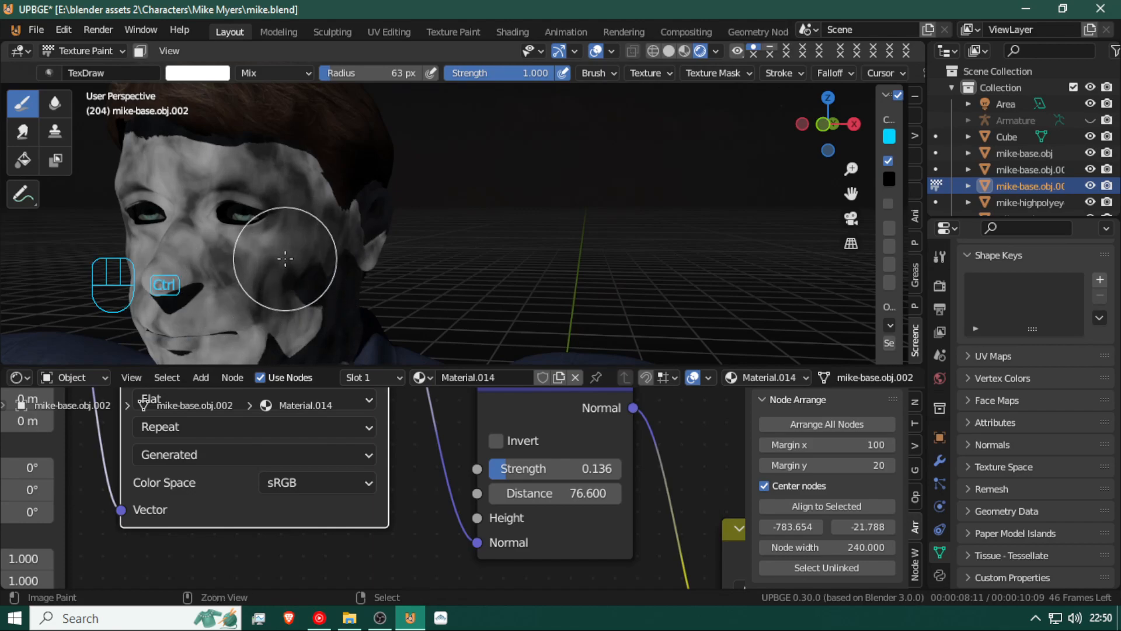
{"action": "key", "text": "ctrl+z"}
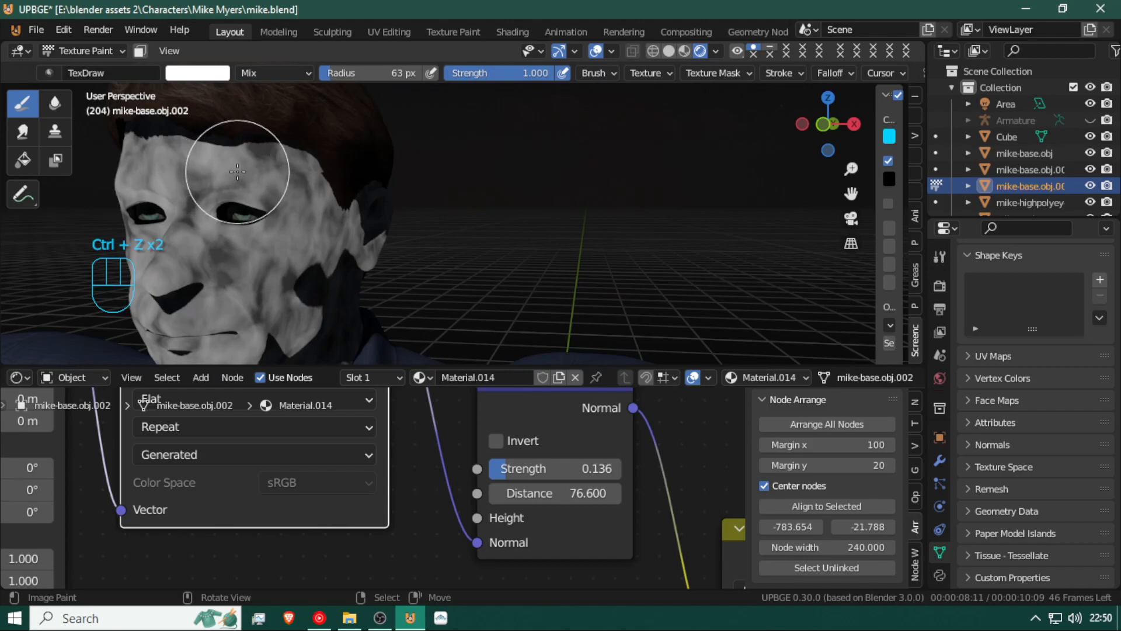
Reduce the TexDraw brush radius for painting the mask
{"action": "key", "text": "f"}
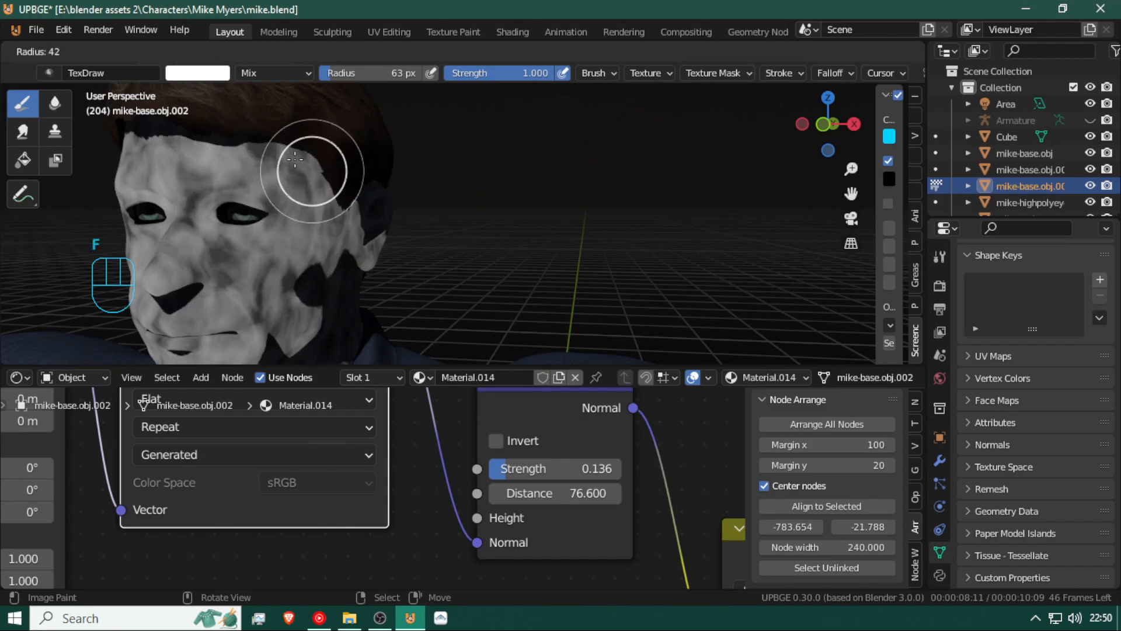
Set the brush radius to 16 px and undo the last paint stroke on the face
{"action": "left_click", "coordinate": [278, 158]}
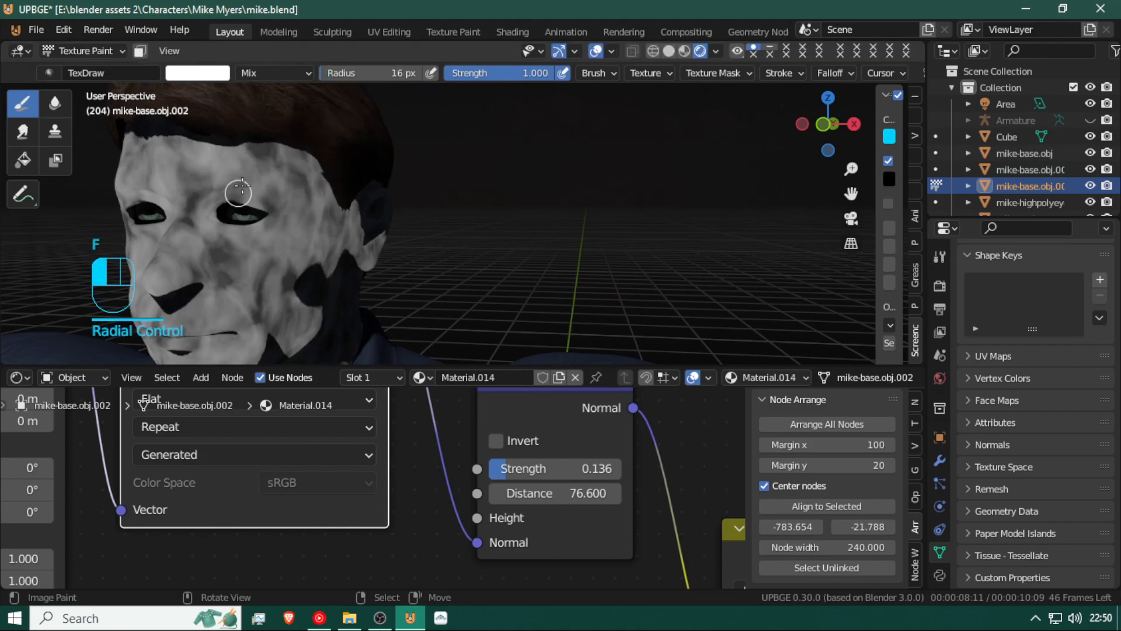
{"action": "key", "text": "ctrl+z"}
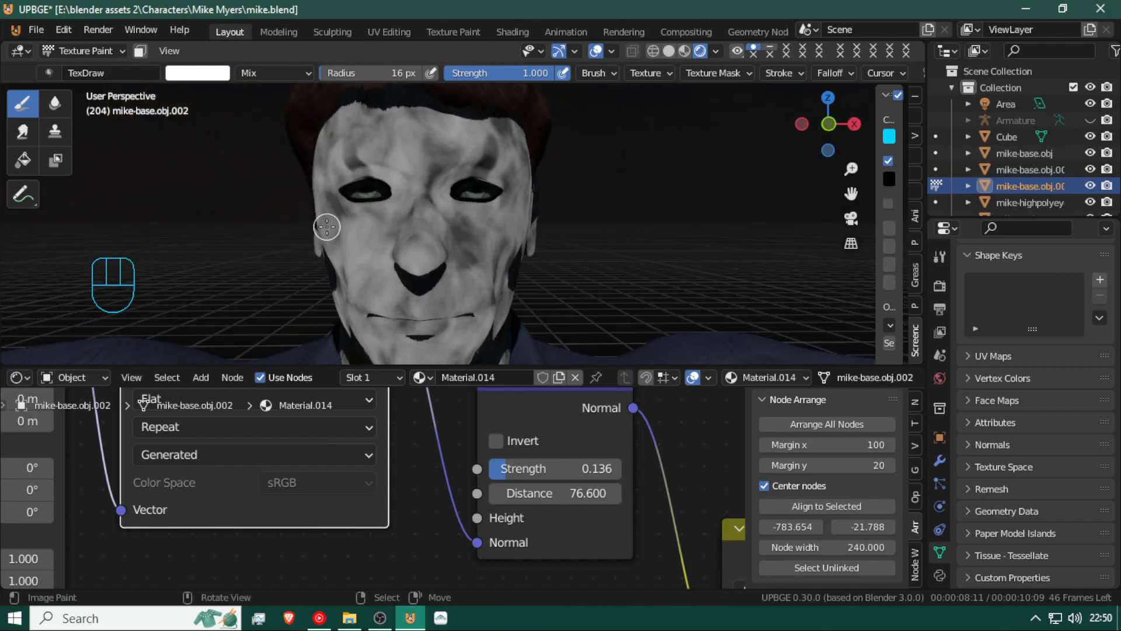
Select the Mask detain normals image texture node in the shader graph
{"action": "middle_click_drag", "start_coordinate": [440, 556], "coordinate": [366, 483]}
{"action": "scroll", "coordinate": [358, 492], "scroll_direction": "down", "scroll_amount": 5}
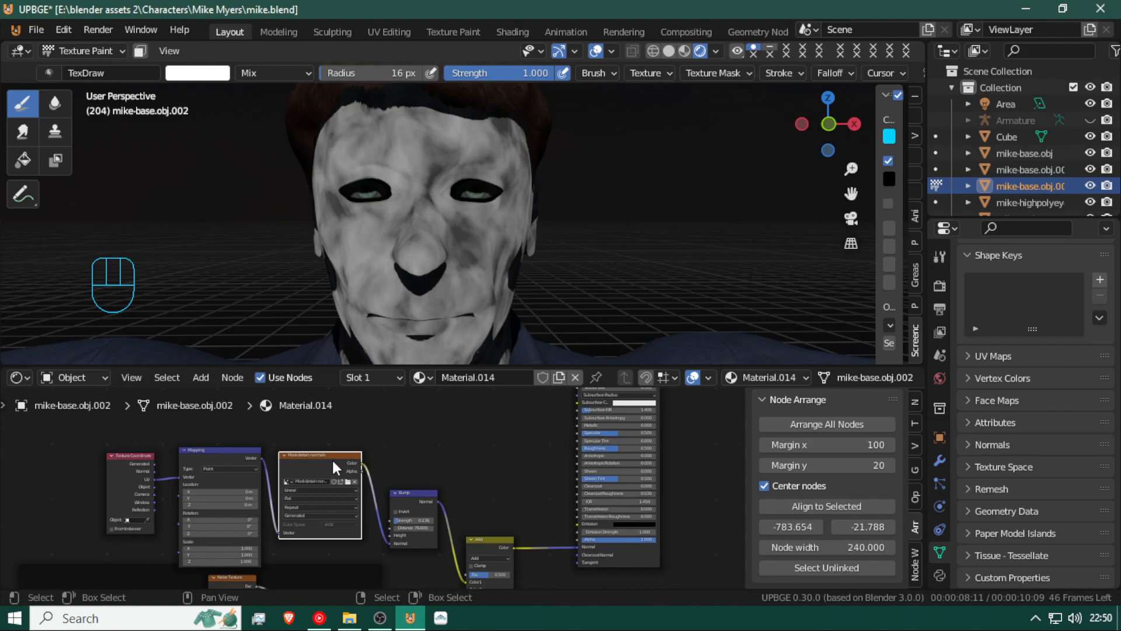
{"action": "middle_click_drag", "start_coordinate": [323, 513], "coordinate": [337, 576], "text": "shift"}
{"action": "middle_click_drag", "start_coordinate": [340, 483], "coordinate": [345, 569], "text": "shift"}
{"action": "scroll", "coordinate": [329, 487], "scroll_direction": "up", "scroll_amount": 3}
{"action": "left_click", "coordinate": [371, 415]}
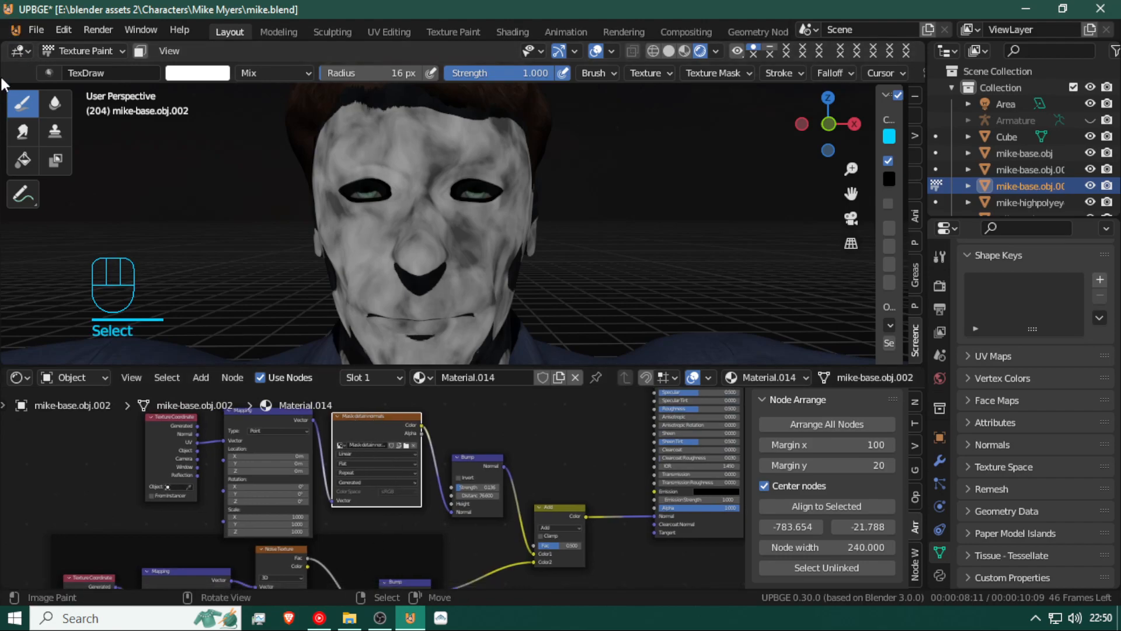
Split off a narrow second 3D viewport, try a brush stroke across the mouth in it and undo that stroke
{"action": "left_click_drag", "start_coordinate": [4, 45], "coordinate": [180, 117]}
{"action": "scroll", "coordinate": [65, 258], "scroll_direction": "down", "scroll_amount": 6}
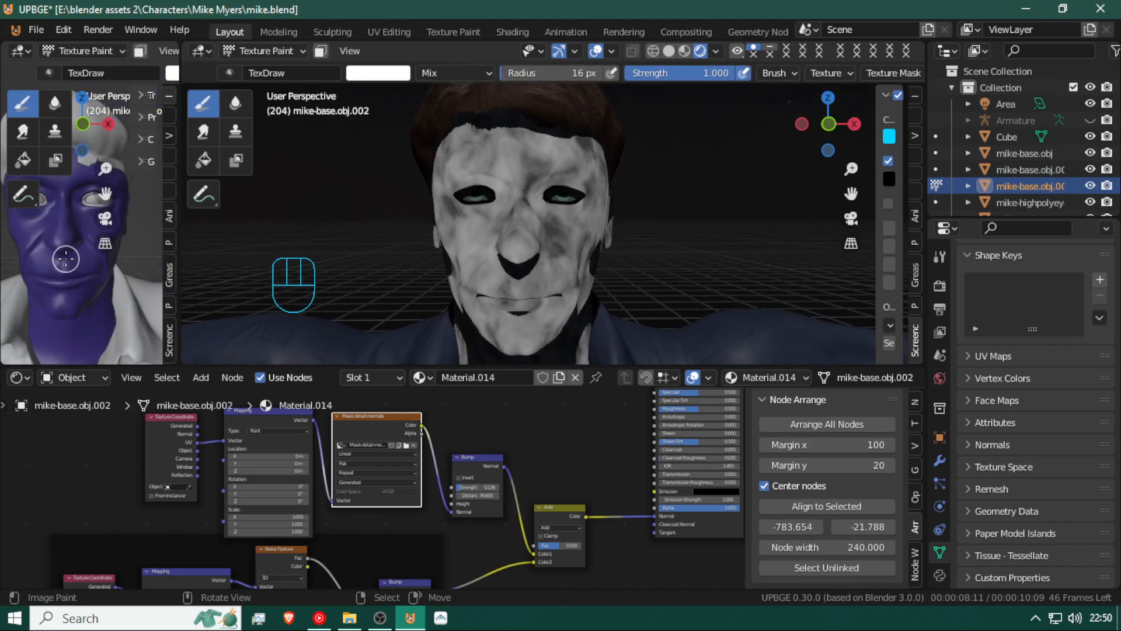
{"action": "mouse_move", "coordinate": [64, 257]}
{"action": "left_mouse_down"}
{"action": "mouse_move", "coordinate": [66, 231]}
{"action": "mouse_move", "coordinate": [117, 208]}
{"action": "mouse_move", "coordinate": [104, 251]}
{"action": "mouse_move", "coordinate": [111, 274]}
{"action": "left_mouse_up"}
{"action": "key", "text": "ctrl+z"}
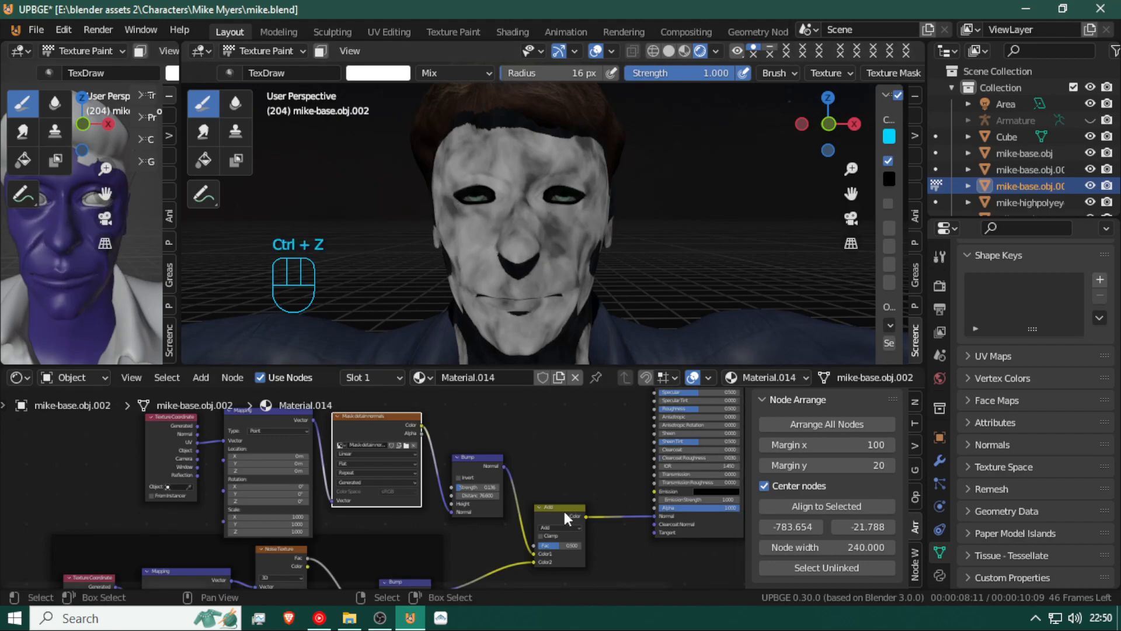
Swap the Color1 and Color2 inputs of the Add mix node between the two Bump nodes
{"action": "scroll", "coordinate": [514, 490], "scroll_direction": "up", "scroll_amount": 3}
{"action": "middle_click_drag", "start_coordinate": [517, 490], "coordinate": [444, 422]}
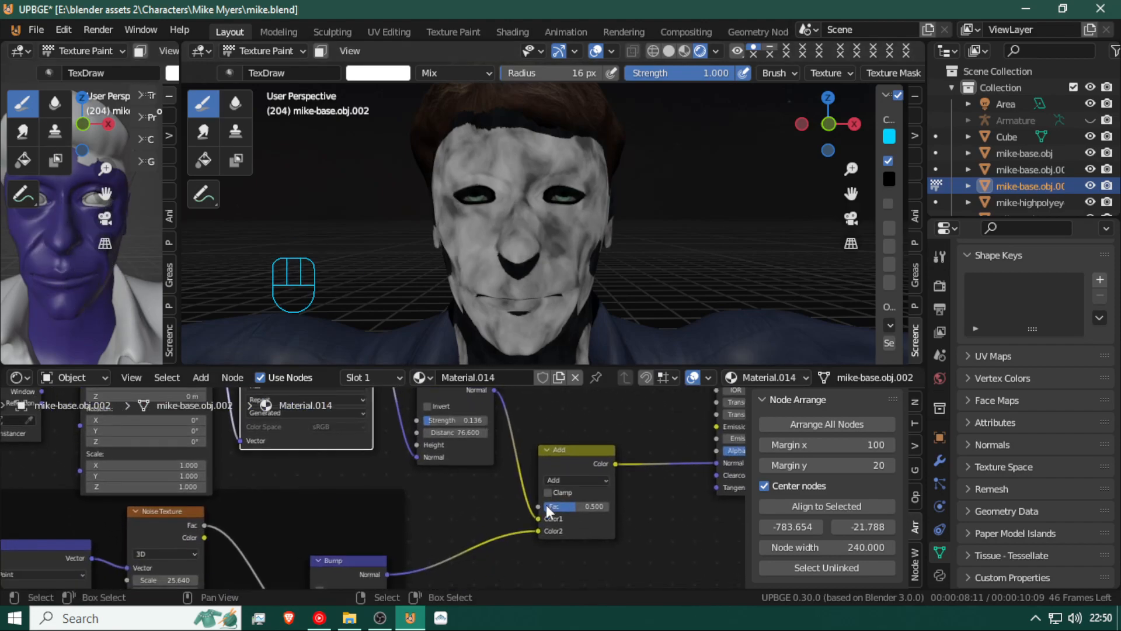
{"action": "left_click_drag", "start_coordinate": [538, 518], "coordinate": [540, 531]}
Reduce the brush radius to 3 px and paint thin vertical lines over the eyes in the narrow viewport
{"action": "left_click_drag", "start_coordinate": [64, 246], "coordinate": [76, 253]}
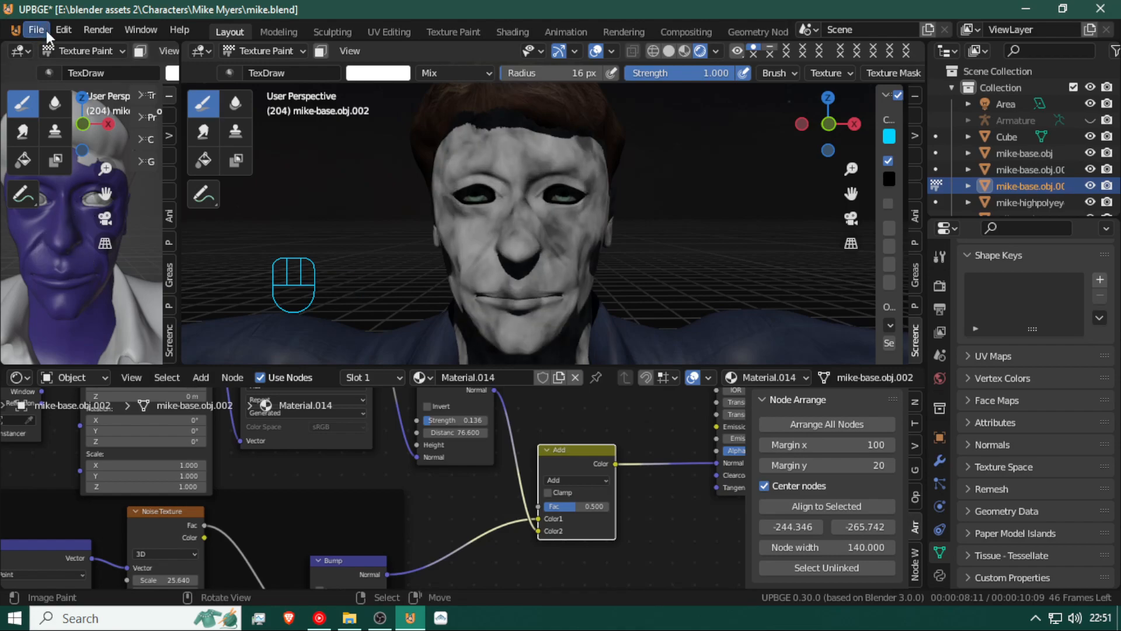
{"action": "key", "text": "f"}
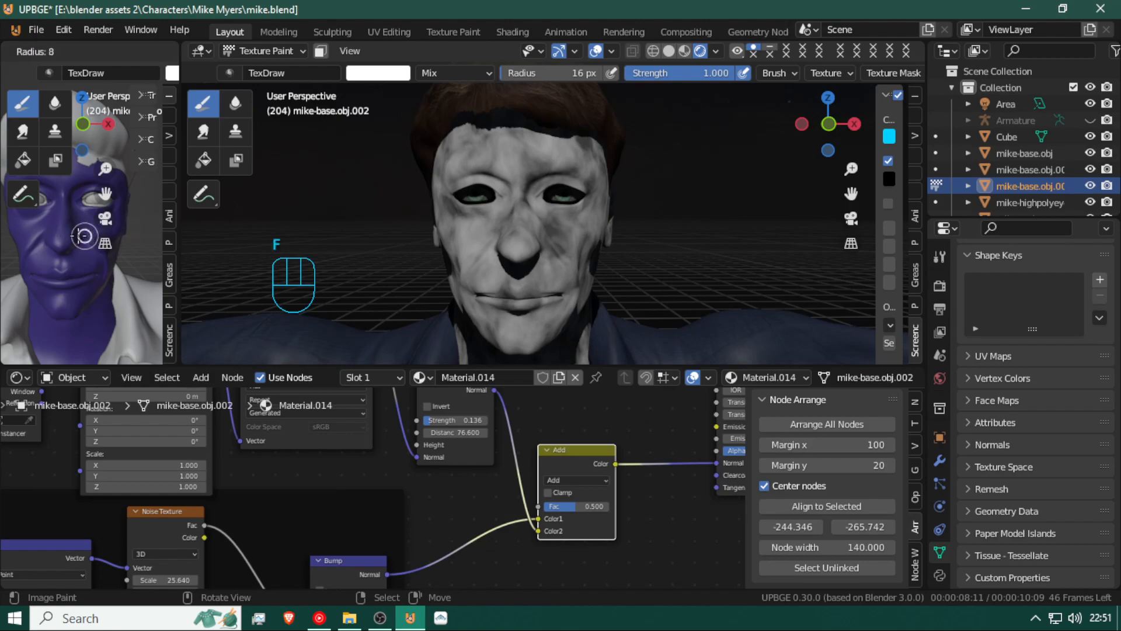
{"action": "left_click", "coordinate": [73, 234]}
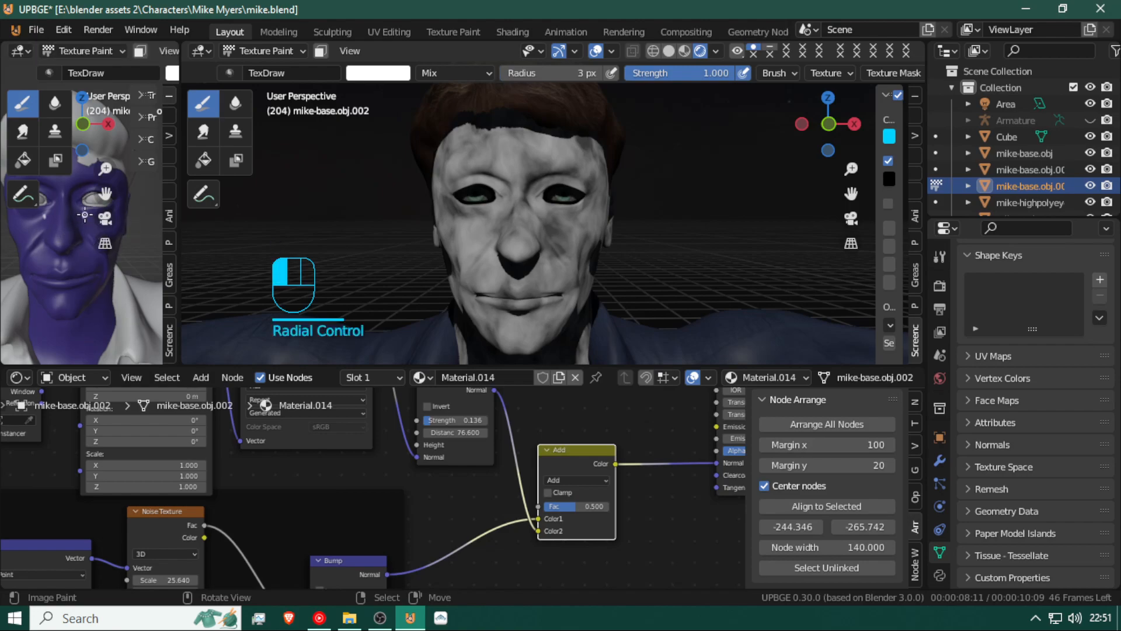
{"action": "scroll", "coordinate": [384, 177], "scroll_direction": "up", "scroll_amount": 9}
{"action": "scroll", "coordinate": [392, 184], "scroll_direction": "down", "scroll_amount": 6}
{"action": "middle_click_drag", "start_coordinate": [520, 157], "coordinate": [435, 221], "text": "shift"}
{"action": "scroll", "coordinate": [443, 211], "scroll_direction": "up", "scroll_amount": 4}
{"action": "scroll", "coordinate": [445, 210], "scroll_direction": "down", "scroll_amount": 4}
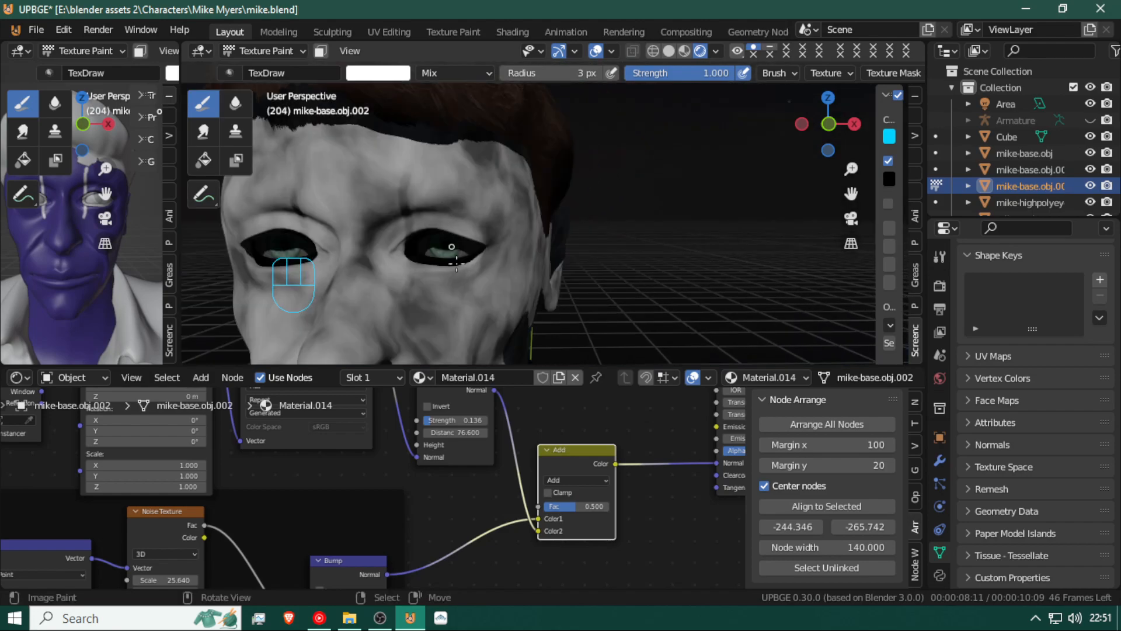
Change the blending mode of the mix node combining the two Bump nodes to Multiply
{"action": "left_click", "coordinate": [566, 481]}
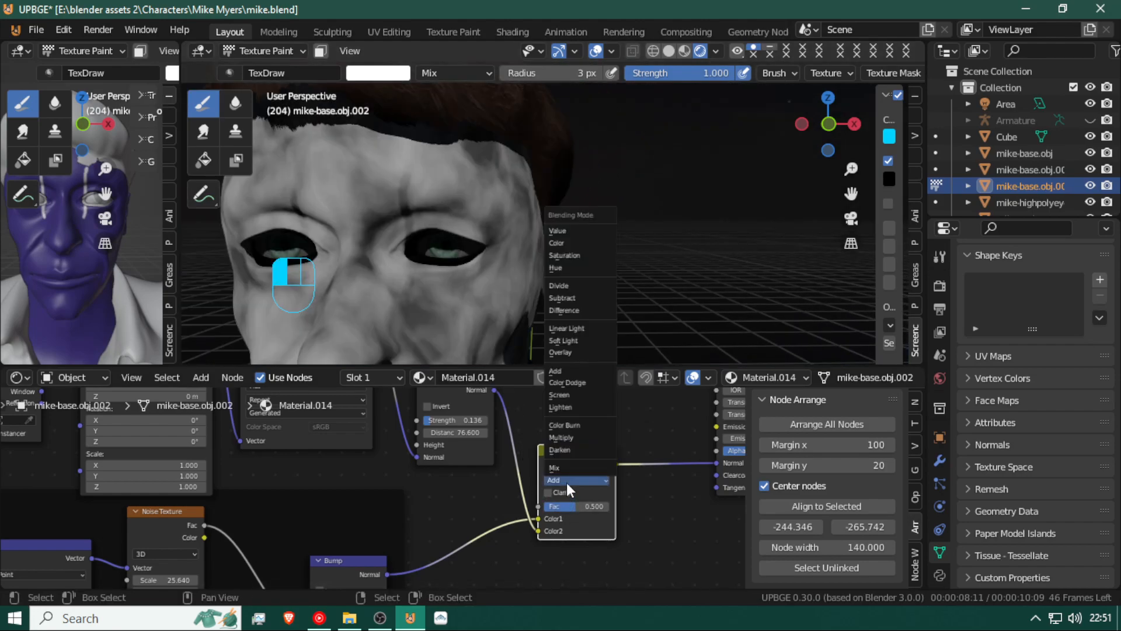
{"action": "left_click", "coordinate": [574, 435]}
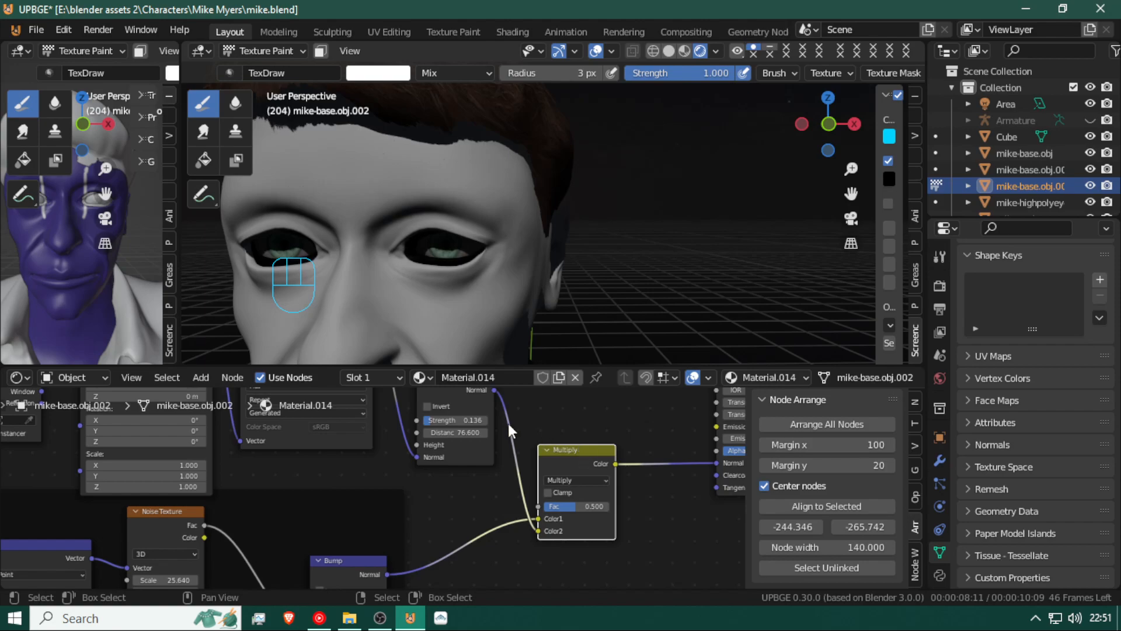
{"action": "scroll", "coordinate": [404, 296], "scroll_direction": "down", "scroll_amount": 4}
{"action": "scroll", "coordinate": [403, 297], "scroll_direction": "up", "scroll_amount": 4}
{"action": "scroll", "coordinate": [405, 294], "scroll_direction": "up", "scroll_amount": 2}
{"action": "scroll", "coordinate": [404, 292], "scroll_direction": "down", "scroll_amount": 2}
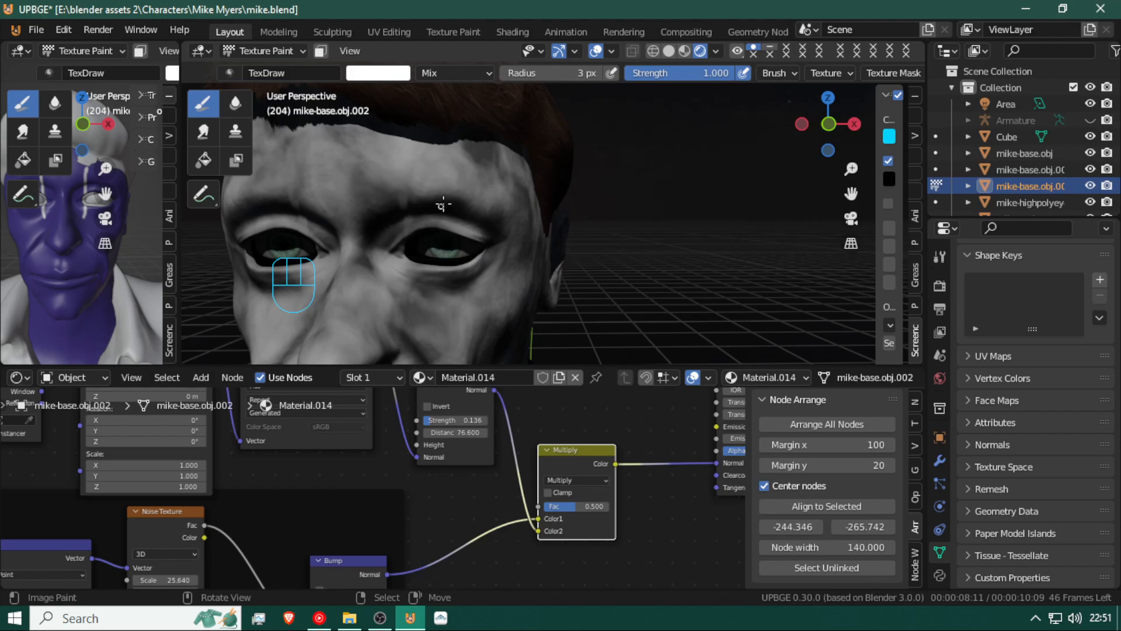
Paint a thin curved line from the forehead past the outer corner of the eye down to the cheek
{"action": "mouse_move", "coordinate": [466, 187]}
{"action": "left_mouse_down"}
{"action": "mouse_move", "coordinate": [498, 244]}
{"action": "mouse_move", "coordinate": [496, 300]}
{"action": "mouse_move", "coordinate": [438, 359]}
{"action": "left_mouse_up"}
{"action": "scroll", "coordinate": [491, 225], "scroll_direction": "up", "scroll_amount": 5}
{"action": "scroll", "coordinate": [490, 226], "scroll_direction": "down", "scroll_amount": 1}
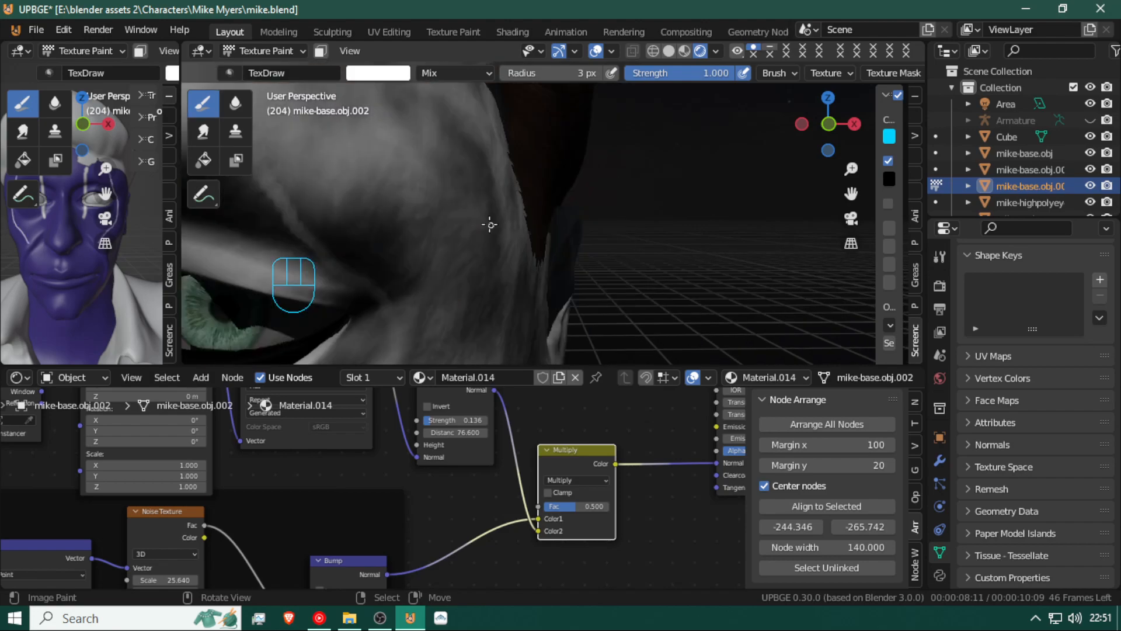
{"action": "middle_click_drag", "start_coordinate": [413, 261], "coordinate": [433, 251], "text": "shift"}
Adjust the noise Bump node's strength and set the strength of the mask detail Bump node to 0.378
{"action": "middle_click_drag", "start_coordinate": [431, 462], "coordinate": [435, 386]}
{"action": "mouse_move", "coordinate": [342, 528]}
{"action": "left_mouse_down"}
{"action": "mouse_move", "coordinate": [380, 528]}
{"action": "mouse_move", "coordinate": [332, 528]}
{"action": "left_mouse_up"}
{"action": "middle_click_drag", "start_coordinate": [321, 512], "coordinate": [340, 433]}
{"action": "mouse_move", "coordinate": [491, 454]}
{"action": "left_mouse_down"}
{"action": "mouse_move", "coordinate": [544, 455]}
{"action": "mouse_move", "coordinate": [461, 454]}
{"action": "mouse_move", "coordinate": [425, 501]}
{"action": "left_mouse_up"}
{"action": "middle_click_drag", "start_coordinate": [384, 476], "coordinate": [389, 524]}
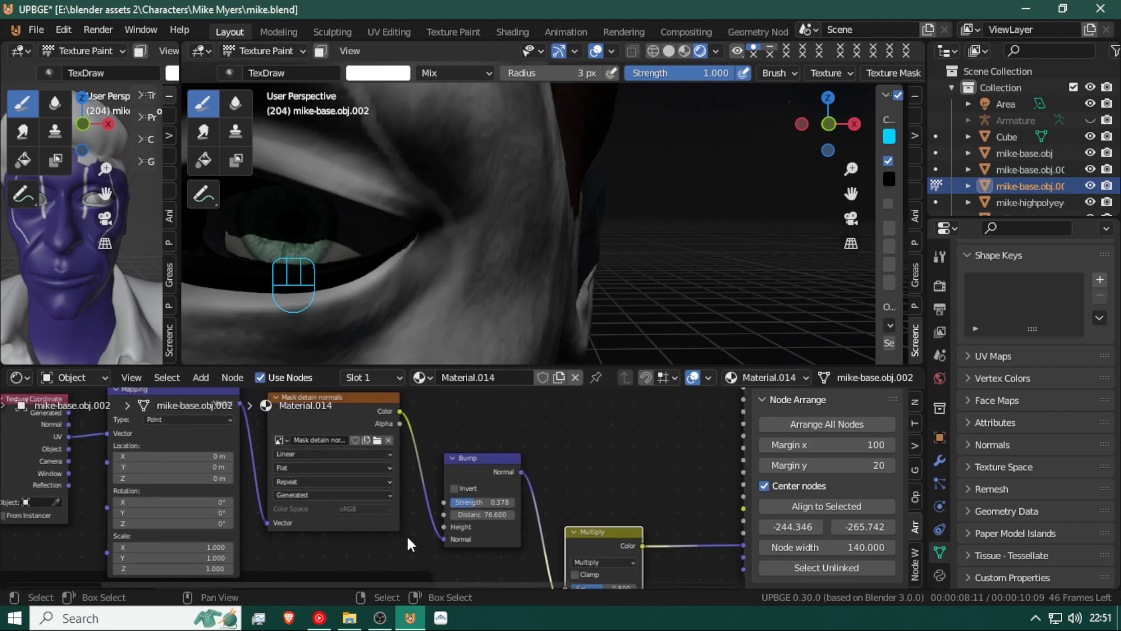
Change the mix node's blending mode to Overlay
{"action": "scroll", "coordinate": [421, 546], "scroll_direction": "down", "scroll_amount": 2}
{"action": "left_click", "coordinate": [559, 553]}
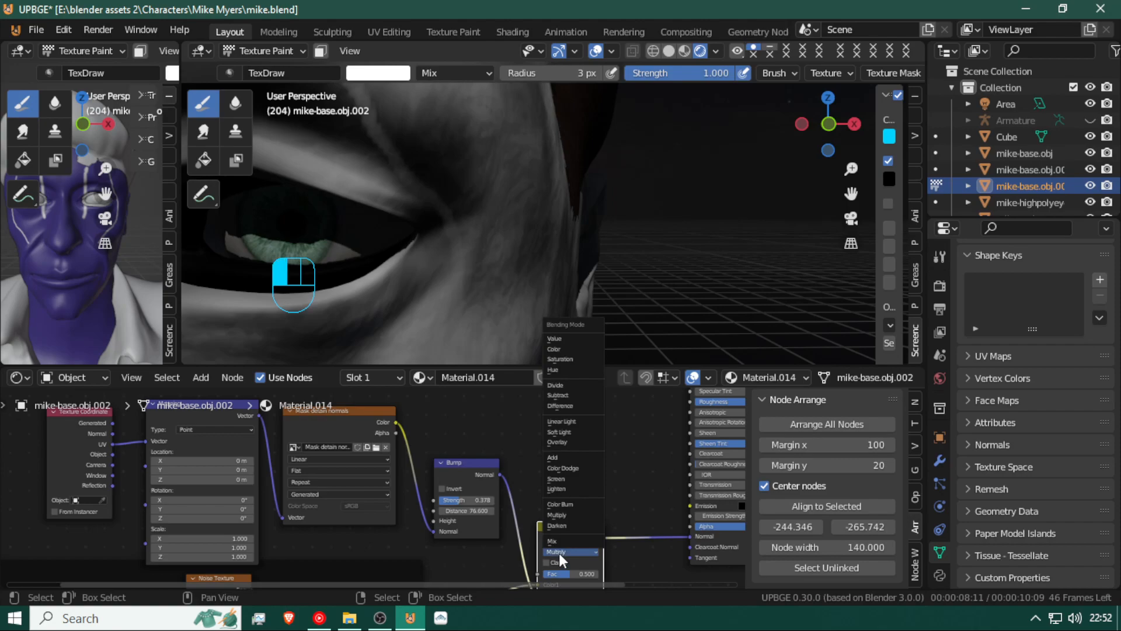
{"action": "left_click", "coordinate": [573, 442]}
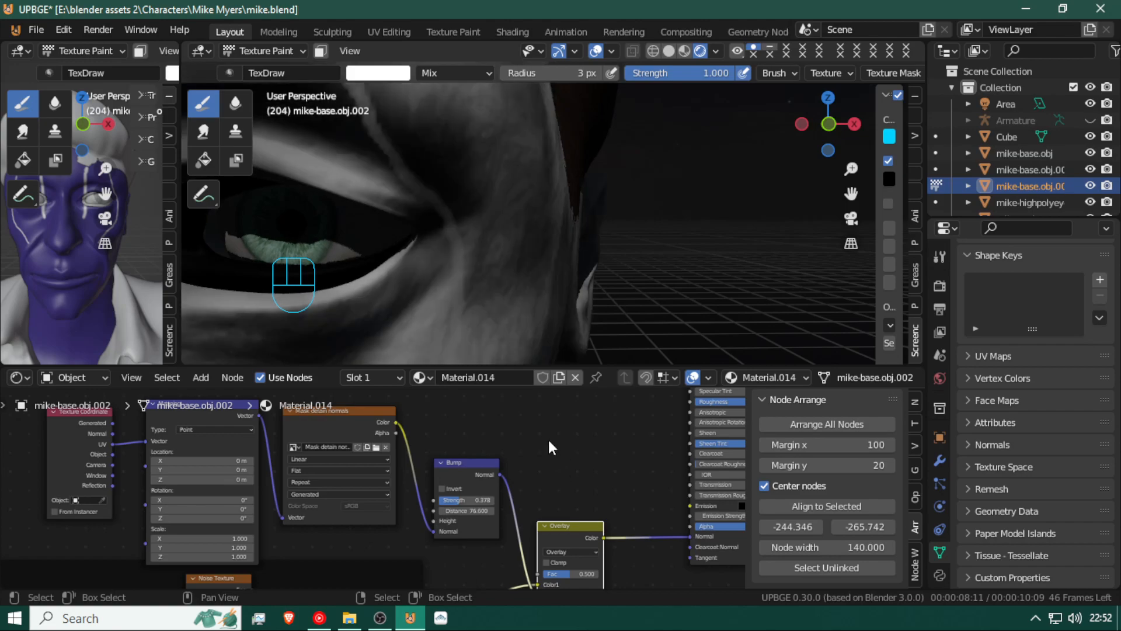
Connect the mask detail Bump node's Normal output directly to the shader's Normal input and check the painted lines around the eyes
{"action": "scroll", "coordinate": [537, 487], "scroll_direction": "down", "scroll_amount": 10}
{"action": "middle_click_drag", "start_coordinate": [488, 536], "coordinate": [409, 511], "text": "shift"}
{"action": "scroll", "coordinate": [475, 475], "scroll_direction": "up", "scroll_amount": 9}
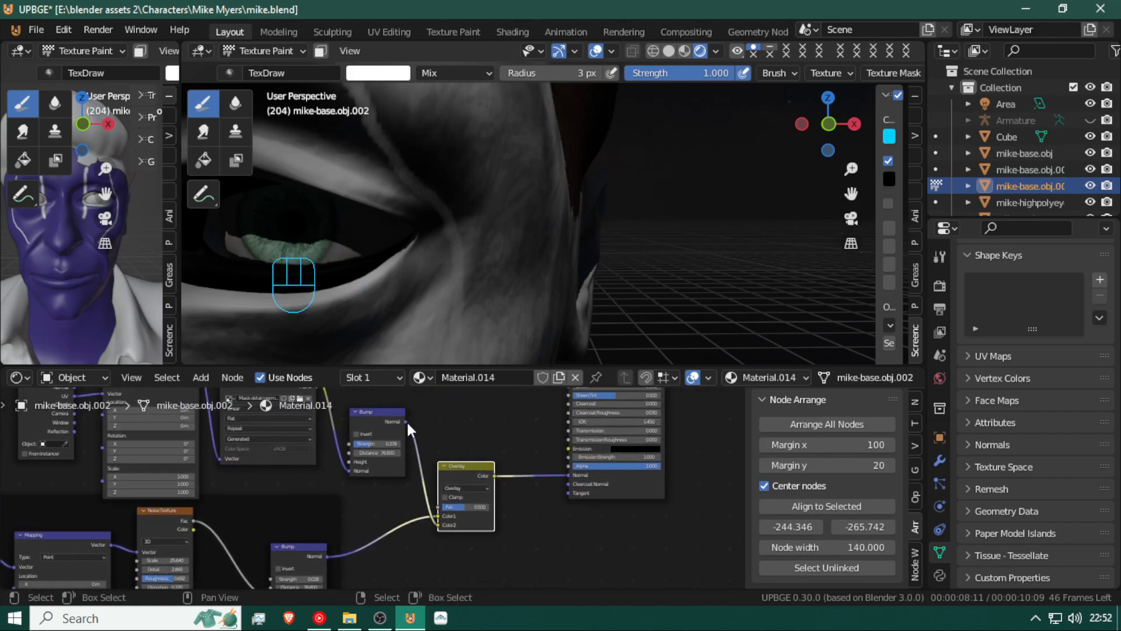
{"action": "left_click_drag", "start_coordinate": [405, 421], "coordinate": [570, 475]}
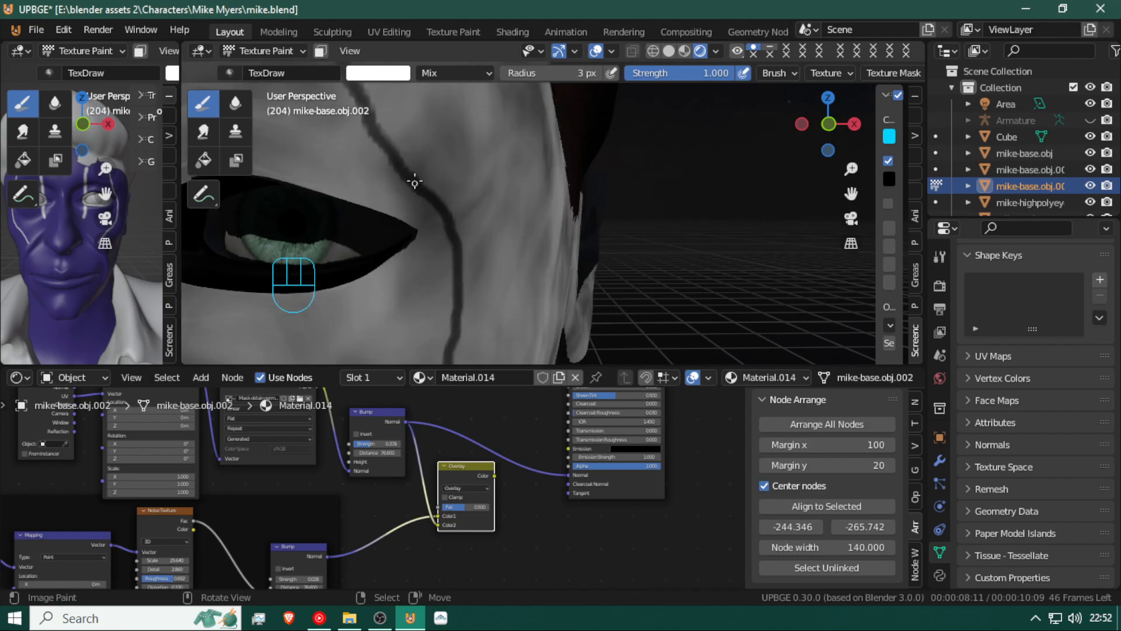
{"action": "scroll", "coordinate": [414, 181], "scroll_direction": "down", "scroll_amount": 5}
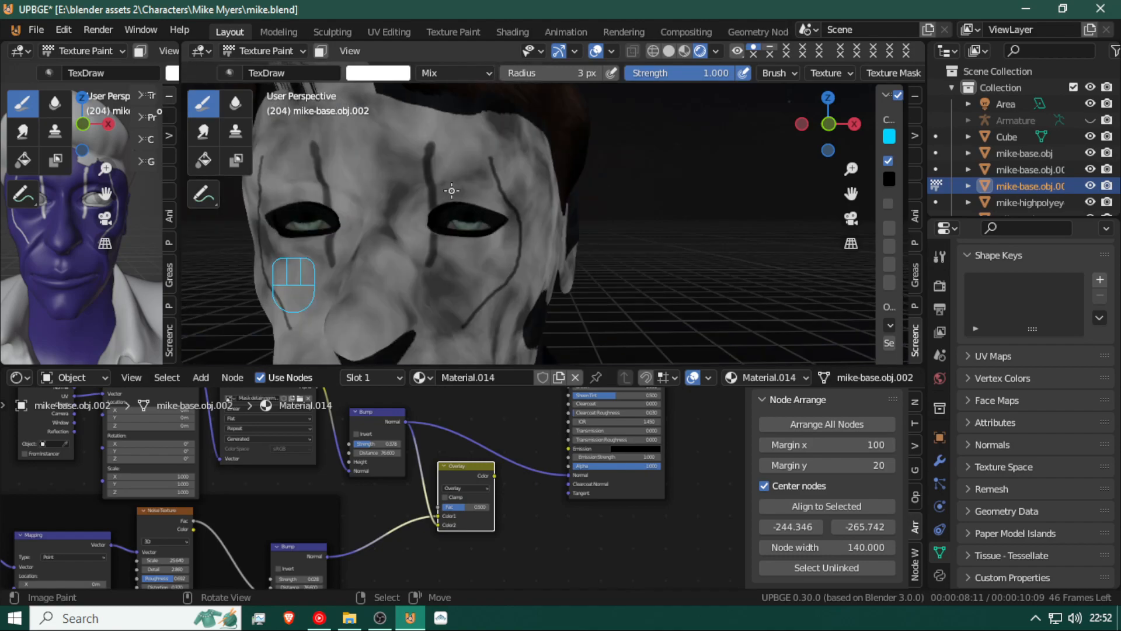
{"action": "middle_click_drag", "start_coordinate": [432, 258], "coordinate": [442, 259]}
{"action": "scroll", "coordinate": [442, 259], "scroll_direction": "up", "scroll_amount": 5}
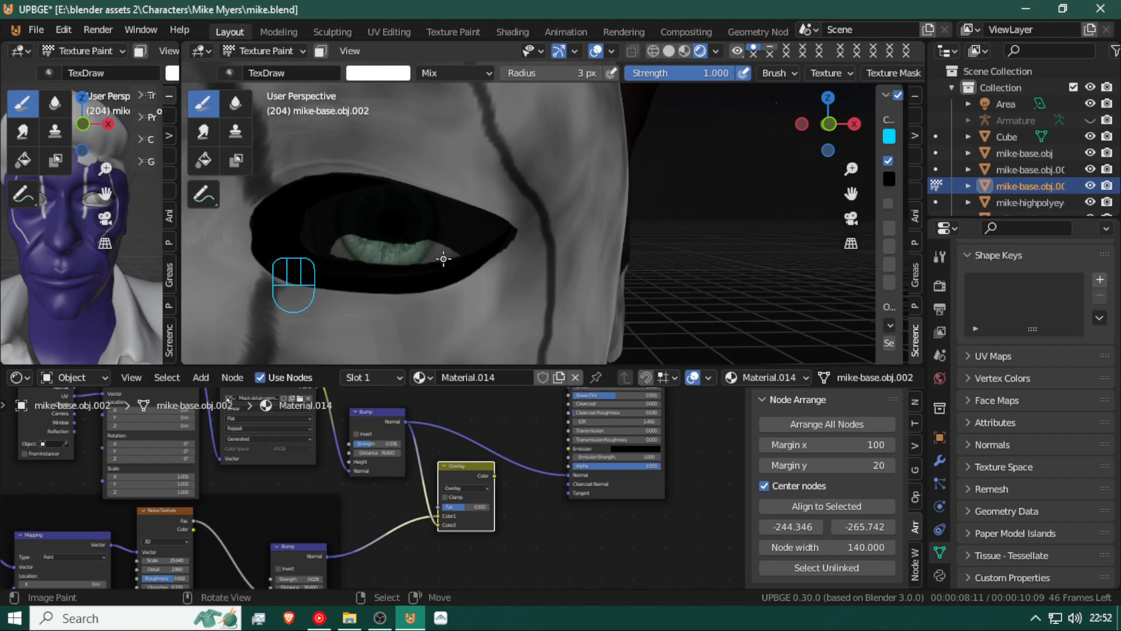
{"action": "scroll", "coordinate": [443, 259], "scroll_direction": "down", "scroll_amount": 5}
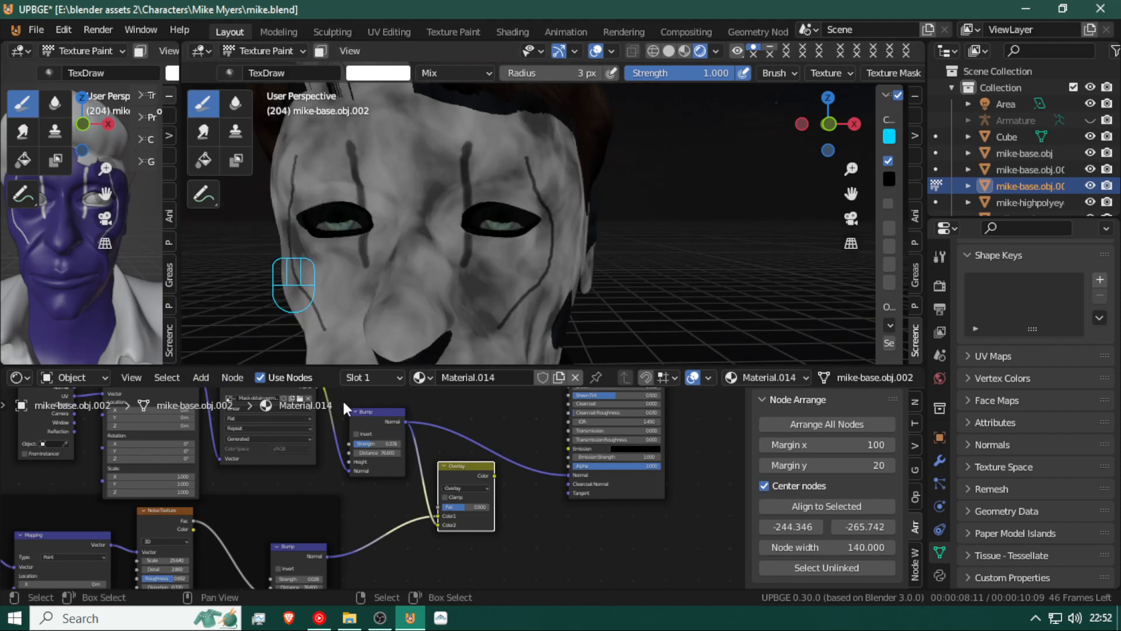
Move the mask detail image's Color link from the Bump node's Normal input to its Height input
{"action": "scroll", "coordinate": [366, 444], "scroll_direction": "up", "scroll_amount": 1}
{"action": "scroll", "coordinate": [365, 437], "scroll_direction": "up", "scroll_amount": 4}
{"action": "middle_click_drag", "start_coordinate": [365, 438], "coordinate": [455, 532]}
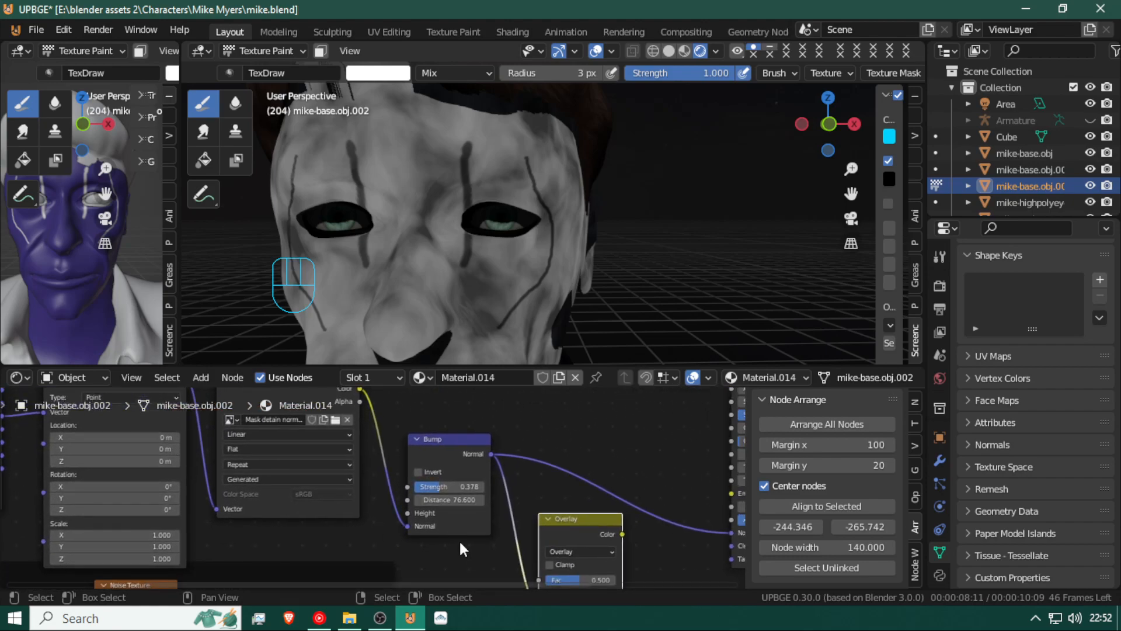
{"action": "scroll", "coordinate": [458, 540], "scroll_direction": "up", "scroll_amount": 1}
{"action": "scroll", "coordinate": [462, 543], "scroll_direction": "up", "scroll_amount": 1}
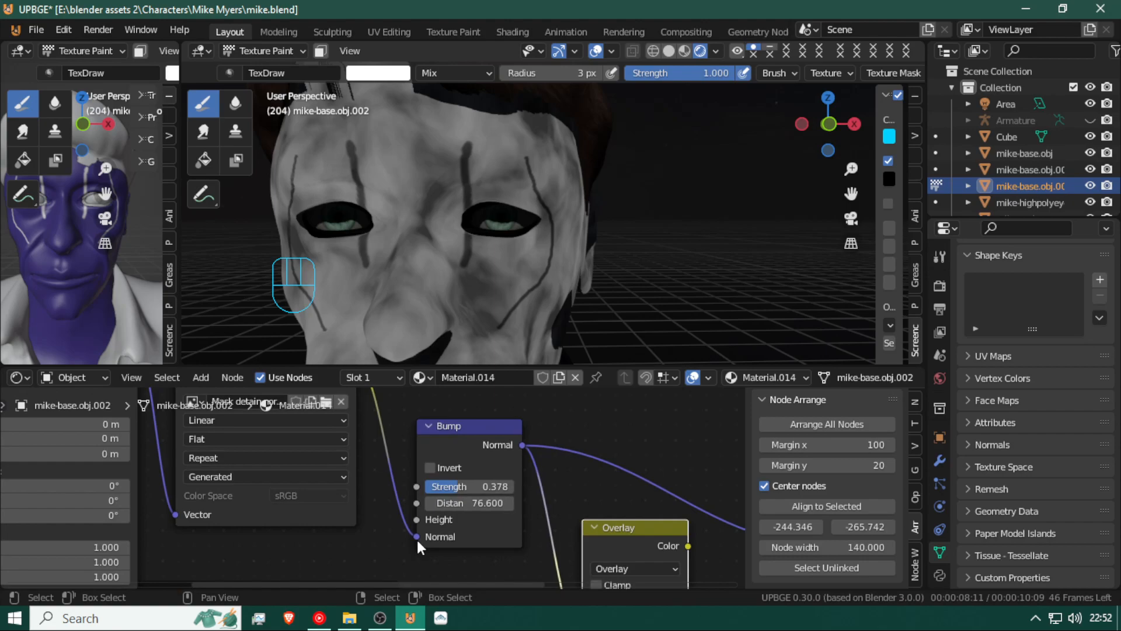
{"action": "mouse_move", "coordinate": [416, 535]}
{"action": "left_mouse_down"}
{"action": "mouse_move", "coordinate": [401, 523]}
{"action": "mouse_move", "coordinate": [425, 516]}
{"action": "left_mouse_up"}
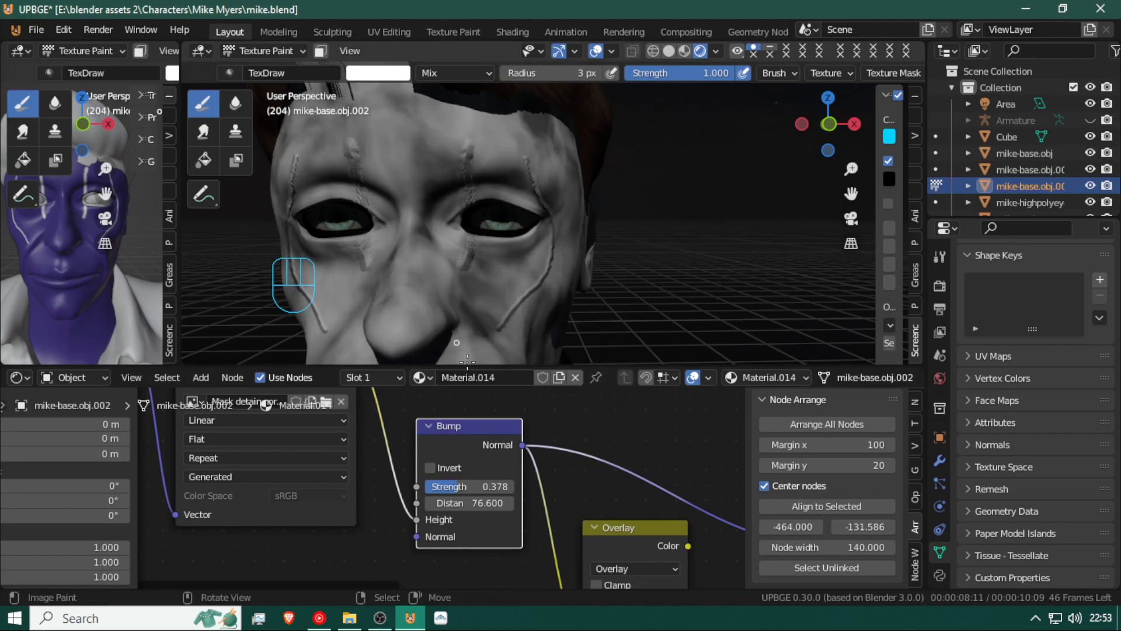
{"action": "middle_click_drag", "start_coordinate": [503, 279], "coordinate": [536, 272]}
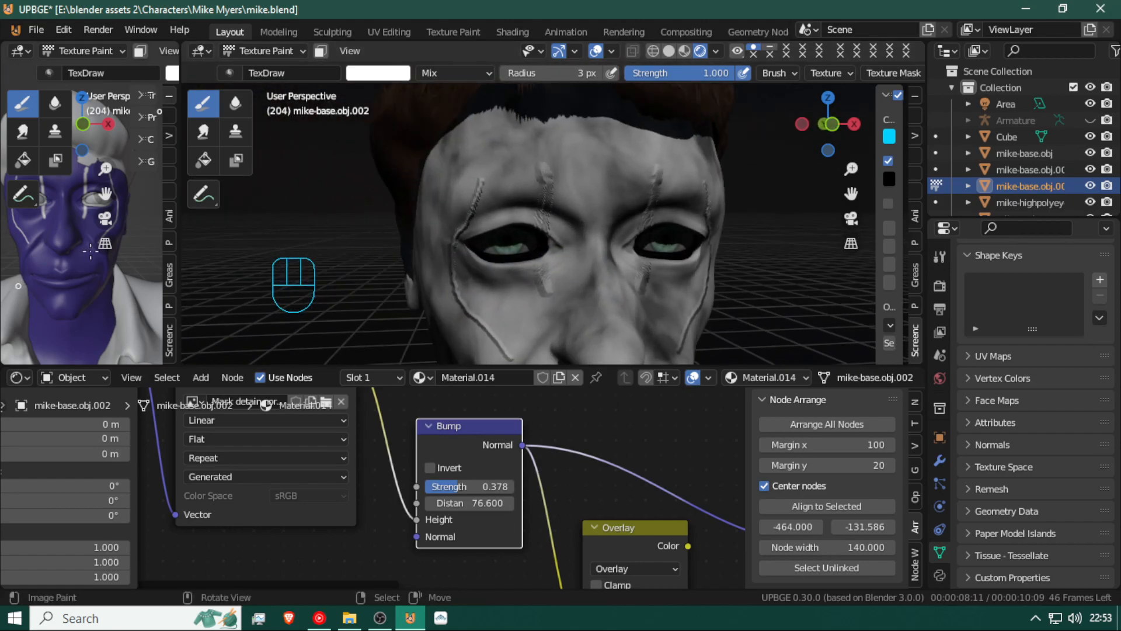
Change the narrow second viewport to an Image Editor and widen it
{"action": "left_click", "coordinate": [163, 185]}
{"action": "left_click", "coordinate": [52, 51]}
{"action": "left_click", "coordinate": [18, 52]}
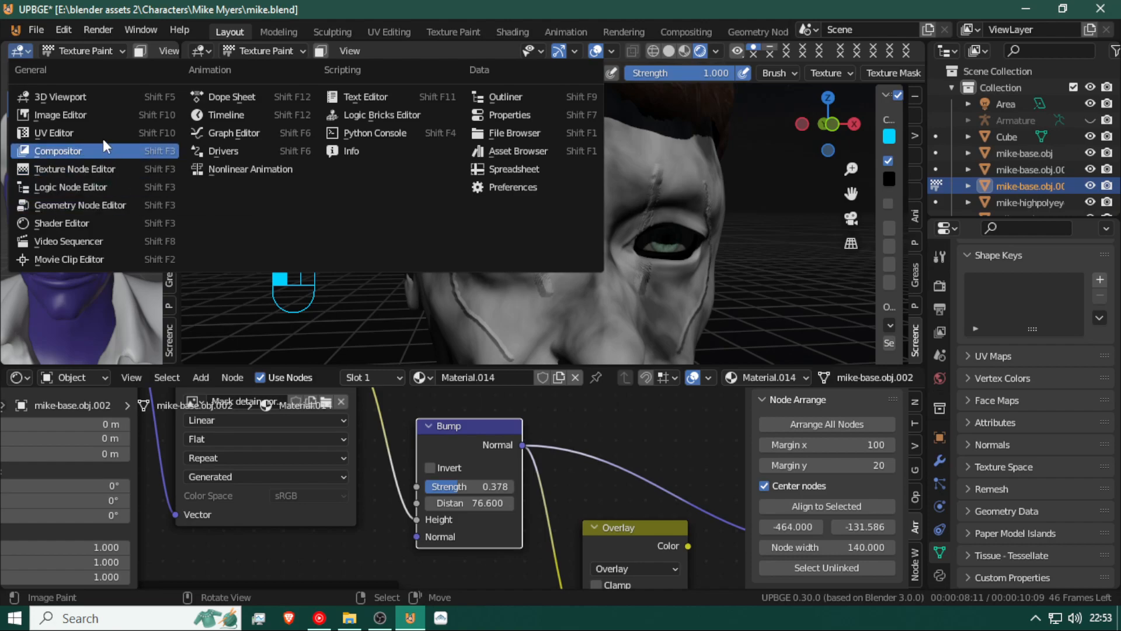
{"action": "left_click", "coordinate": [97, 114]}
{"action": "left_click_drag", "start_coordinate": [178, 135], "coordinate": [361, 166]}
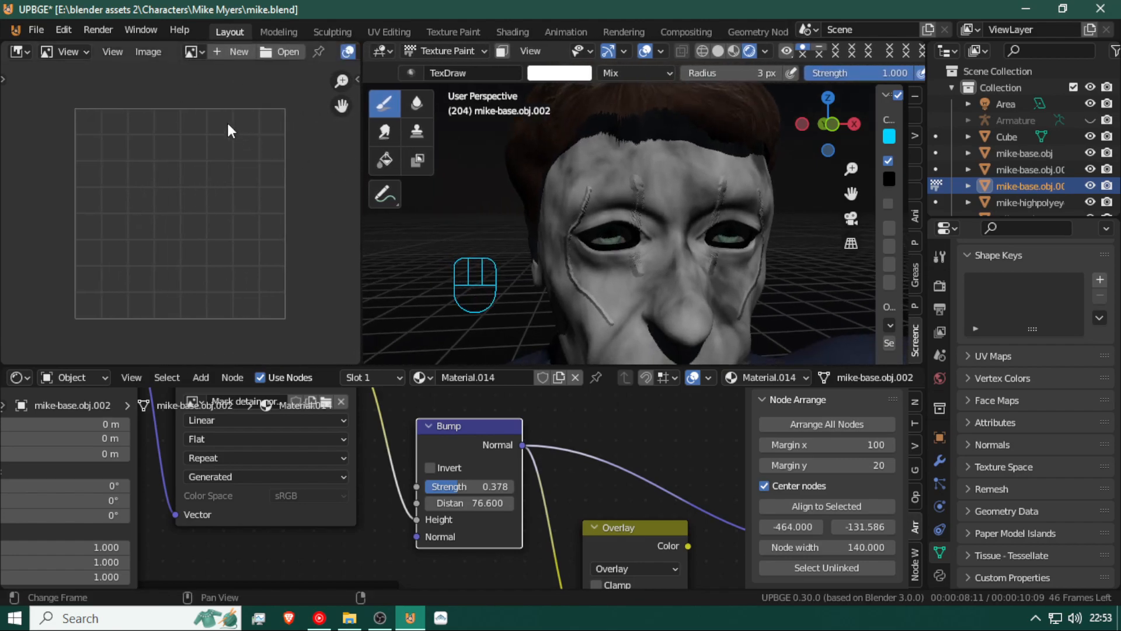
Show the Mask detain normals image in the Image Editor and switch the editor to Paint mode
{"action": "left_click", "coordinate": [194, 51]}
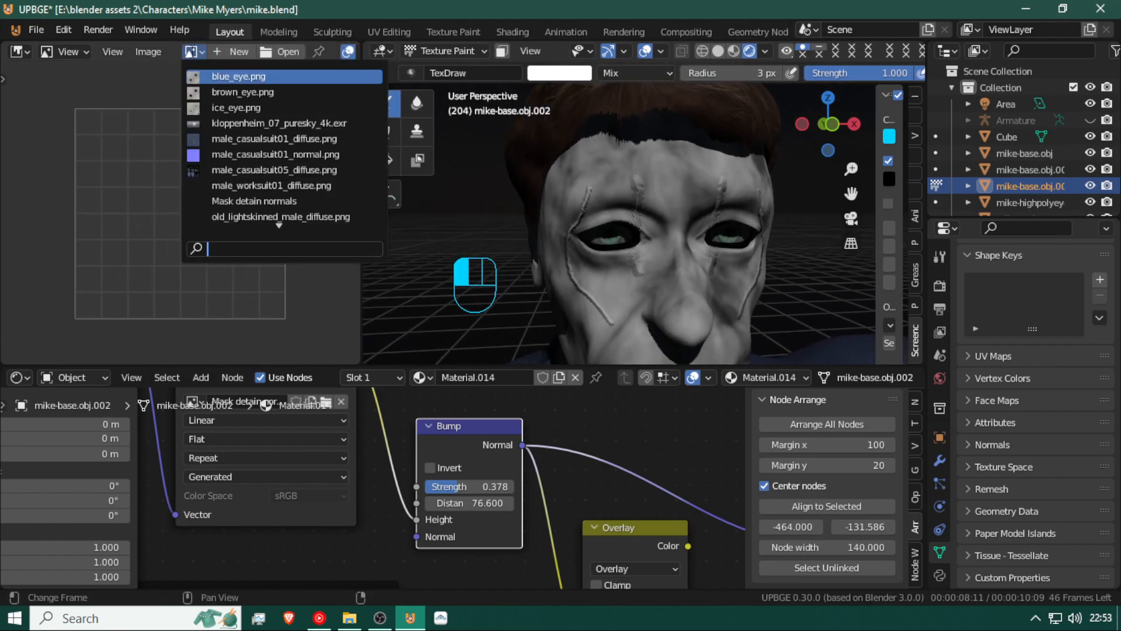
{"action": "type", "text": "mask"}
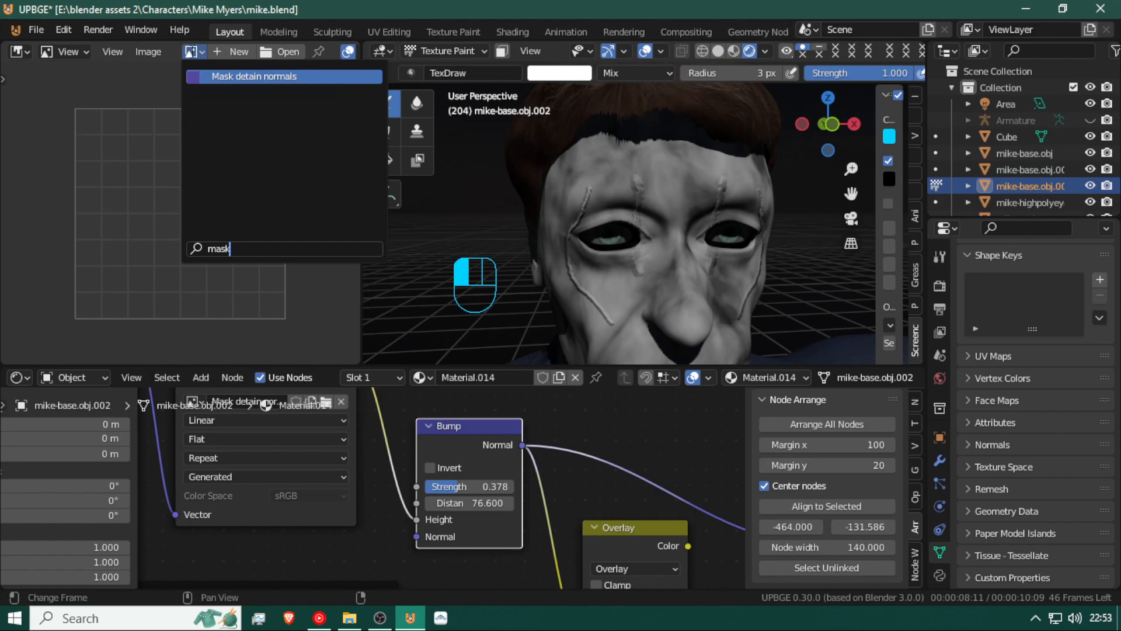
{"action": "key", "text": "Return"}
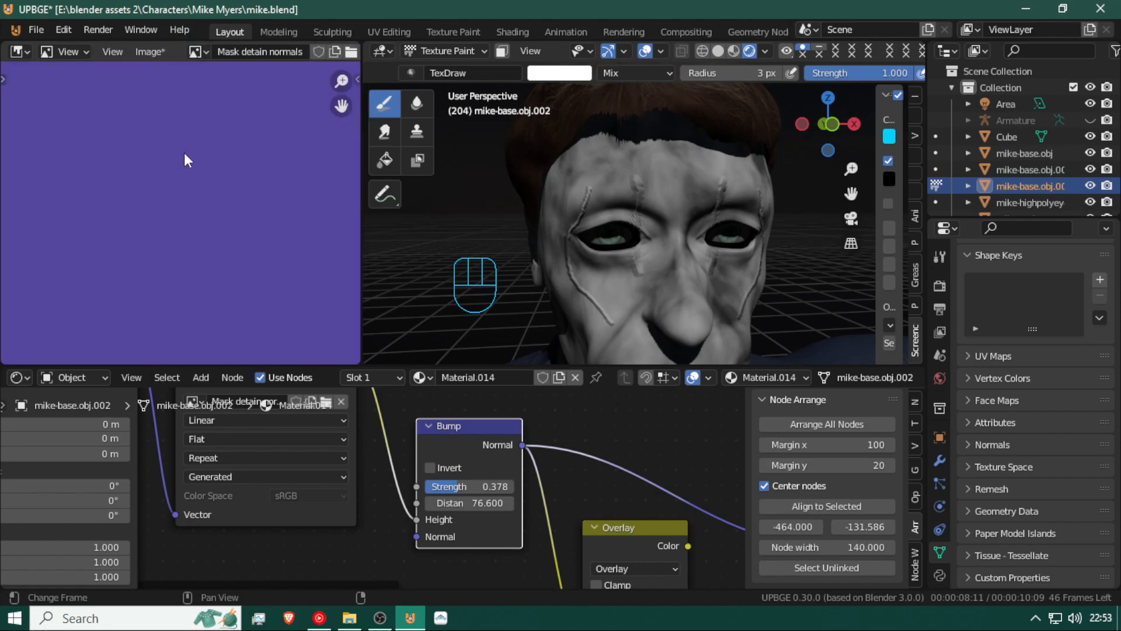
{"action": "scroll", "coordinate": [186, 147], "scroll_direction": "down", "scroll_amount": 2}
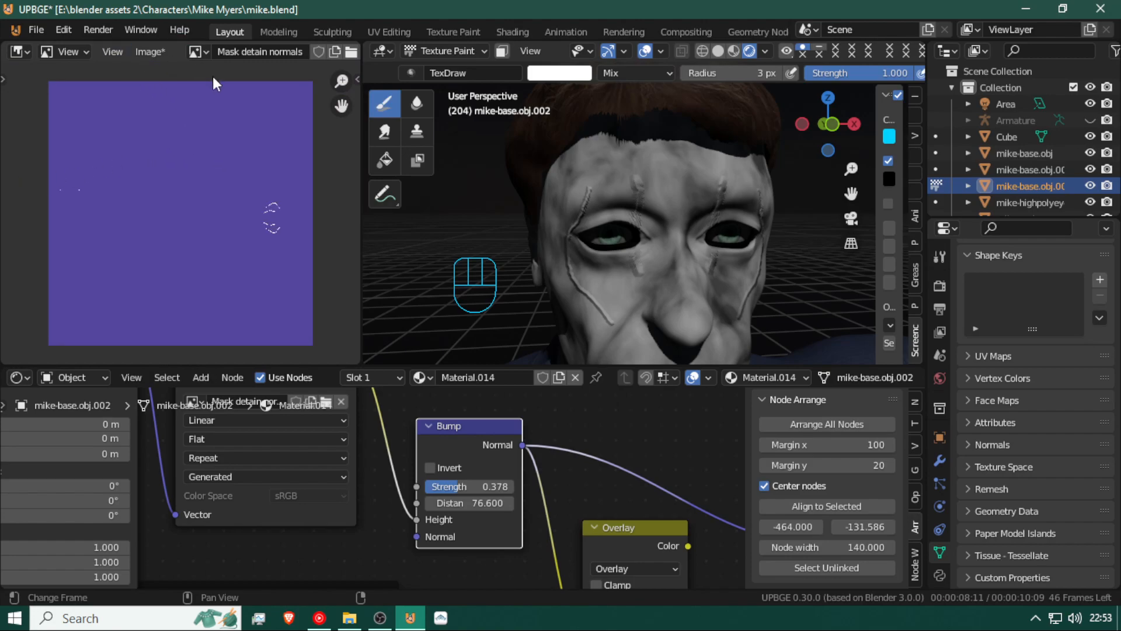
{"action": "left_click", "coordinate": [74, 52]}
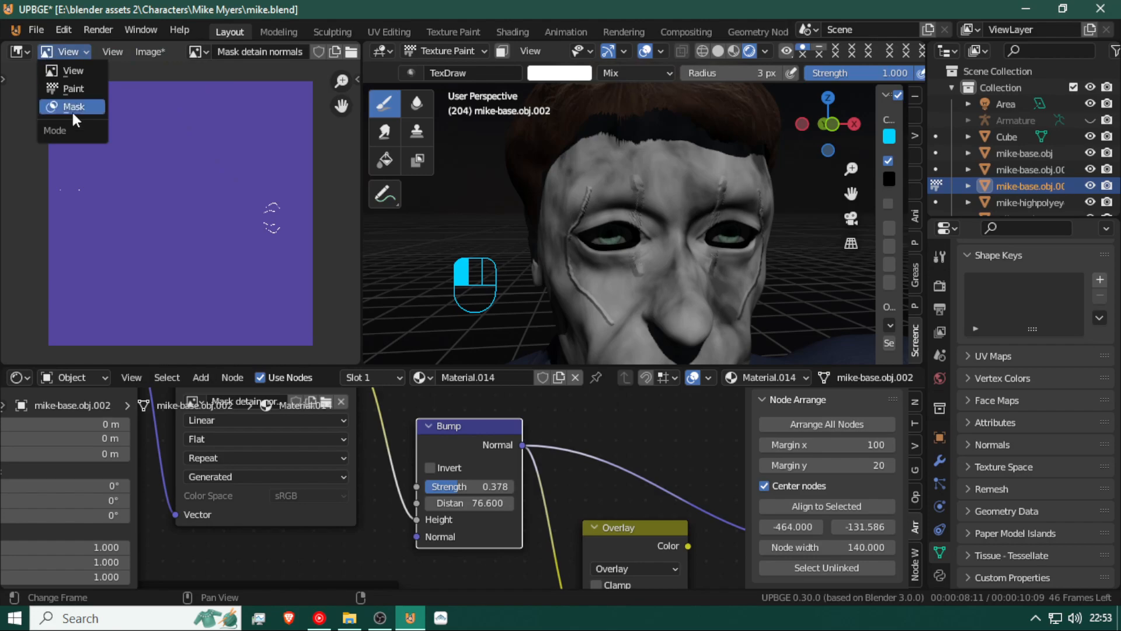
{"action": "left_click", "coordinate": [78, 85]}
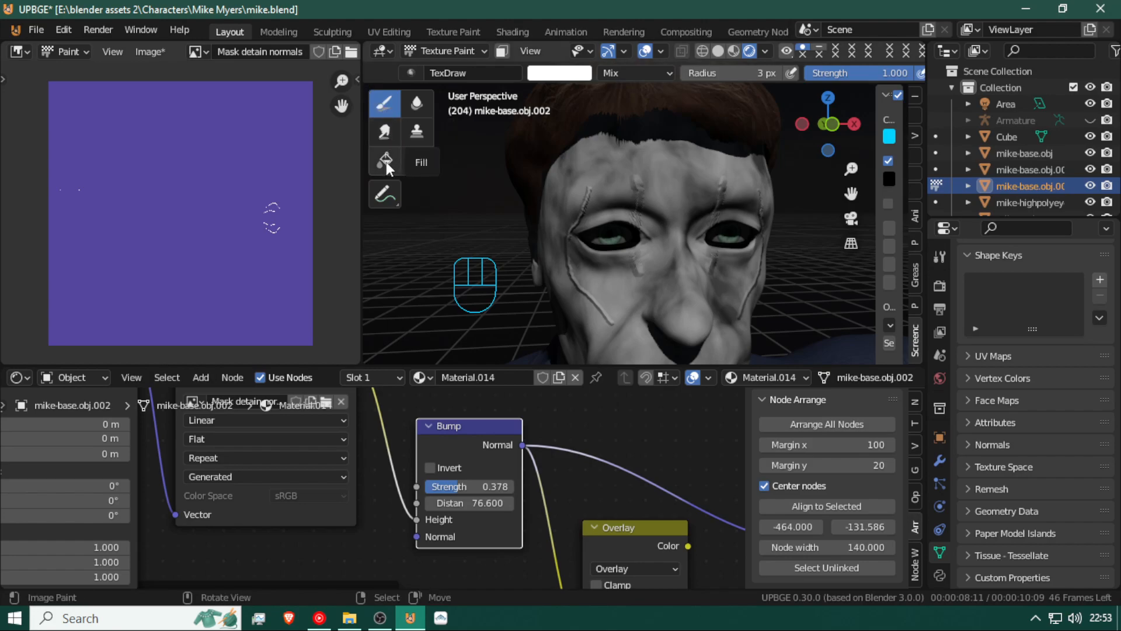
Smear away the painted white lines in the Mask detain normals image using the Smear brush at a 234 px radius
{"action": "left_click", "coordinate": [411, 132]}
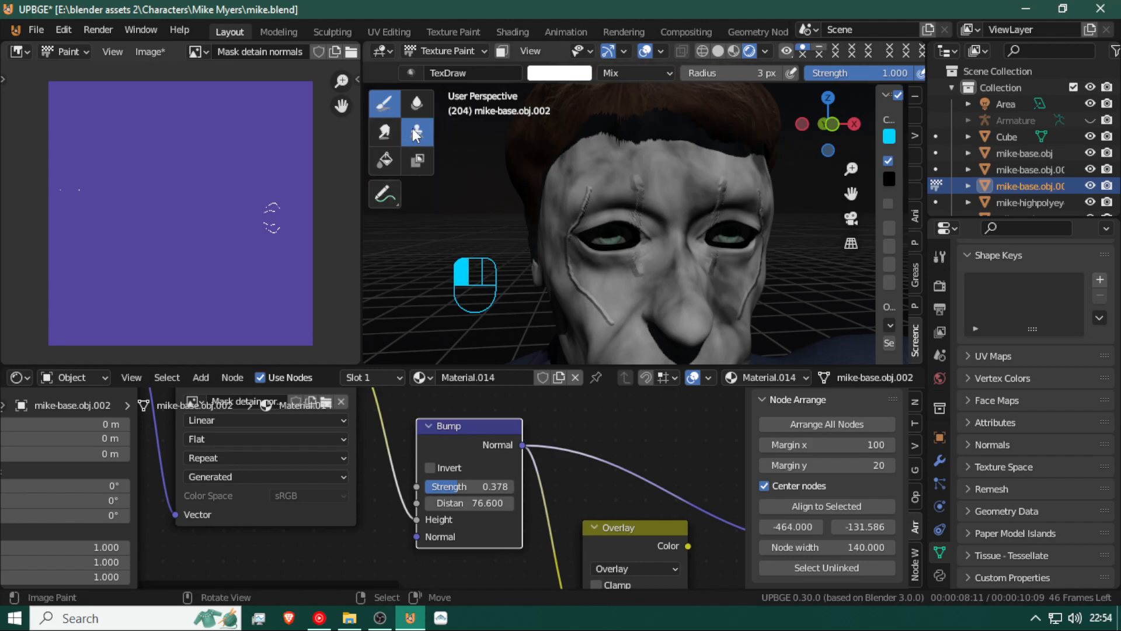
{"action": "key", "text": "f"}
{"action": "left_click", "coordinate": [275, 211]}
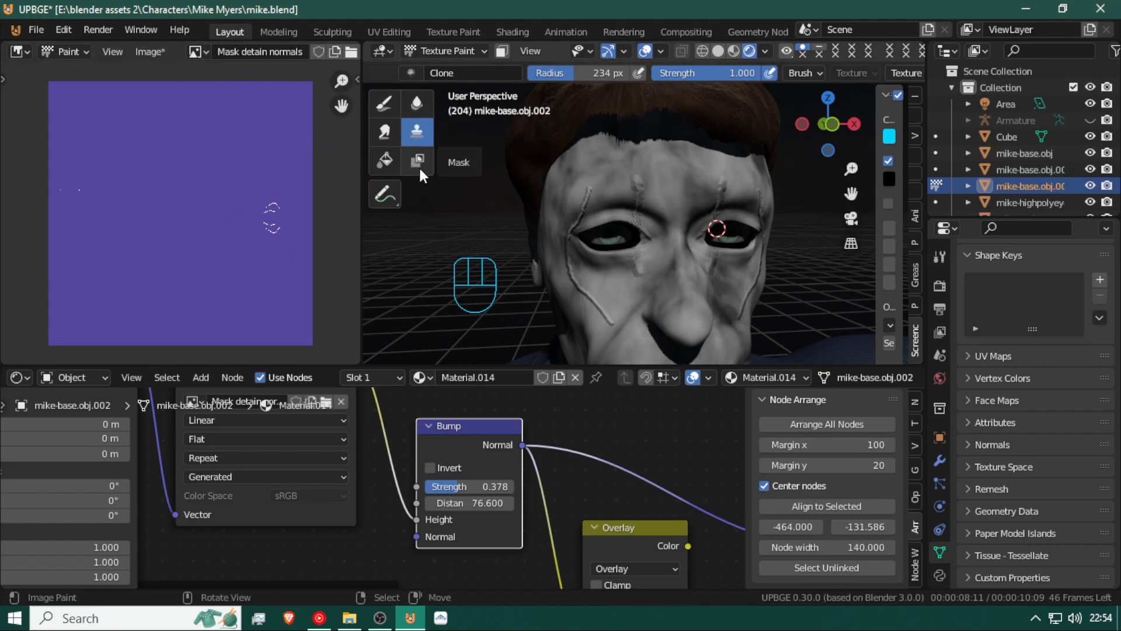
{"action": "left_click", "coordinate": [384, 132]}
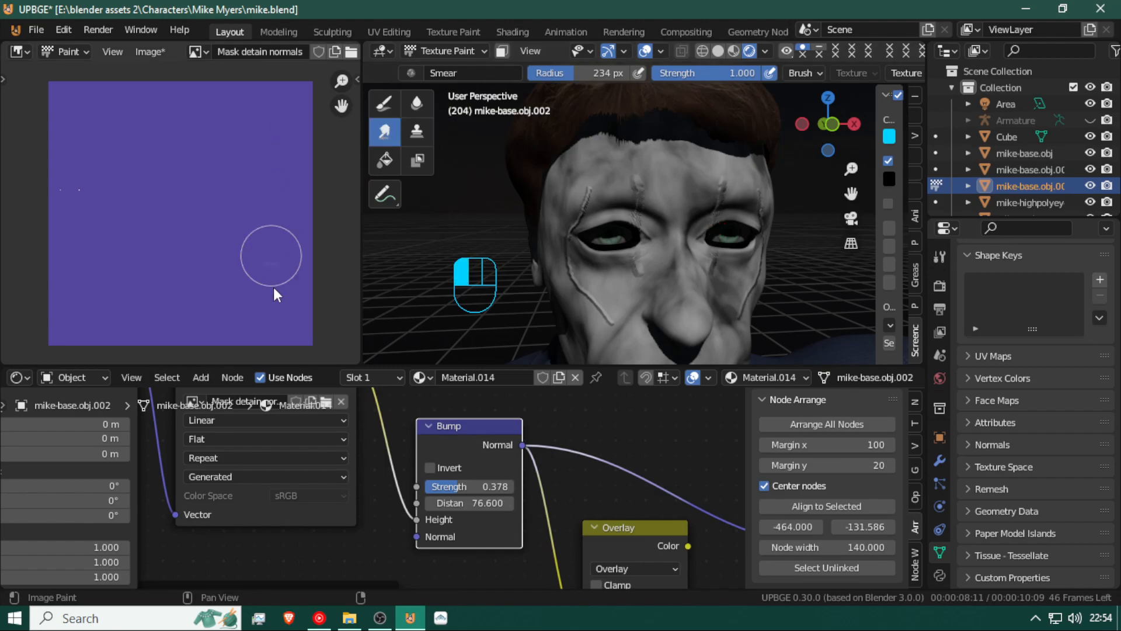
{"action": "left_click_drag", "start_coordinate": [273, 285], "coordinate": [168, 95]}
{"action": "mouse_move", "coordinate": [115, 143]}
{"action": "left_mouse_down"}
{"action": "mouse_move", "coordinate": [82, 198]}
{"action": "mouse_move", "coordinate": [46, 205]}
{"action": "left_mouse_up"}
{"action": "mouse_move", "coordinate": [179, 245]}
{"action": "left_mouse_down"}
{"action": "mouse_move", "coordinate": [254, 290]}
{"action": "mouse_move", "coordinate": [296, 288]}
{"action": "mouse_move", "coordinate": [301, 274]}
{"action": "left_mouse_up"}
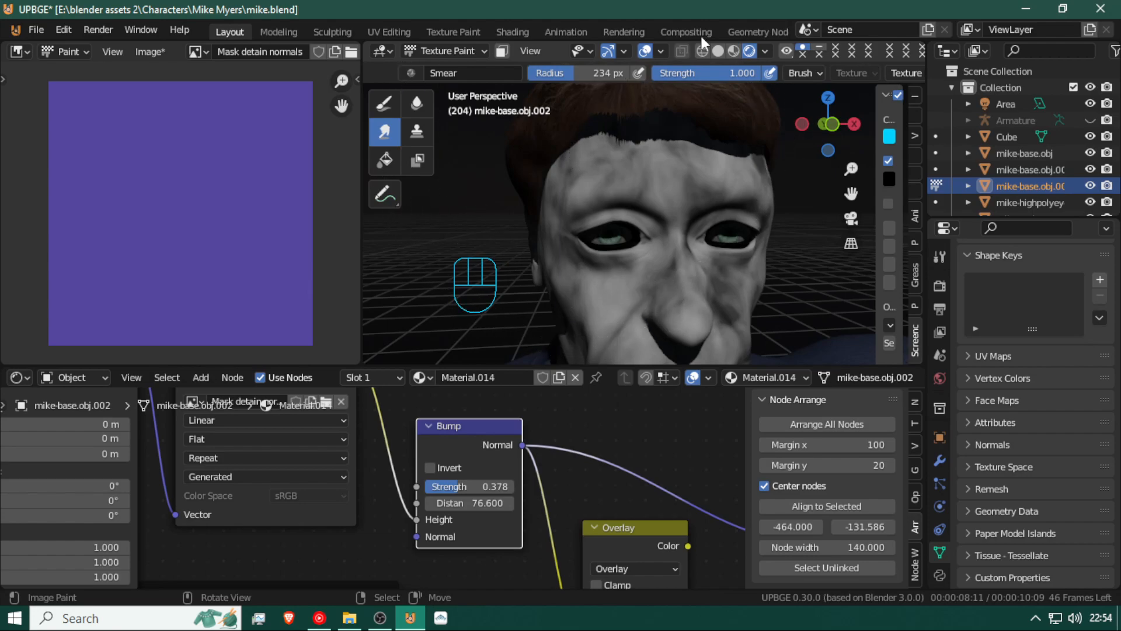
{"action": "scroll", "coordinate": [703, 155], "scroll_direction": "down", "scroll_amount": 4}
{"action": "scroll", "coordinate": [671, 204], "scroll_direction": "up", "scroll_amount": 2}
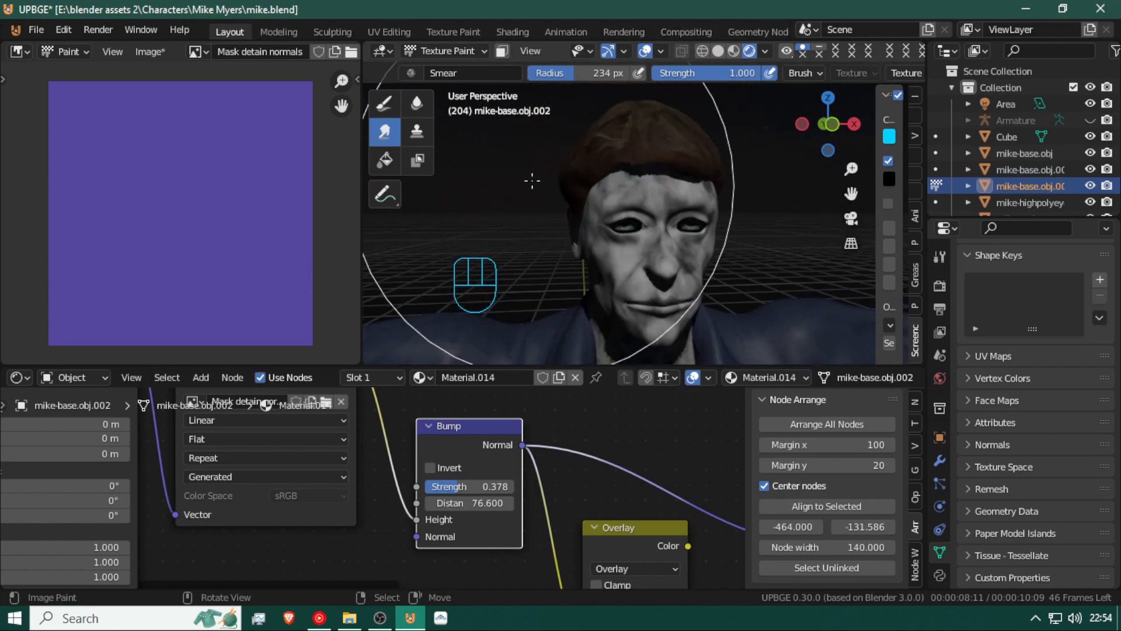
Switch back to the Draw brush and look through its Stroke and Symmetry settings
{"action": "left_click", "coordinate": [386, 111]}
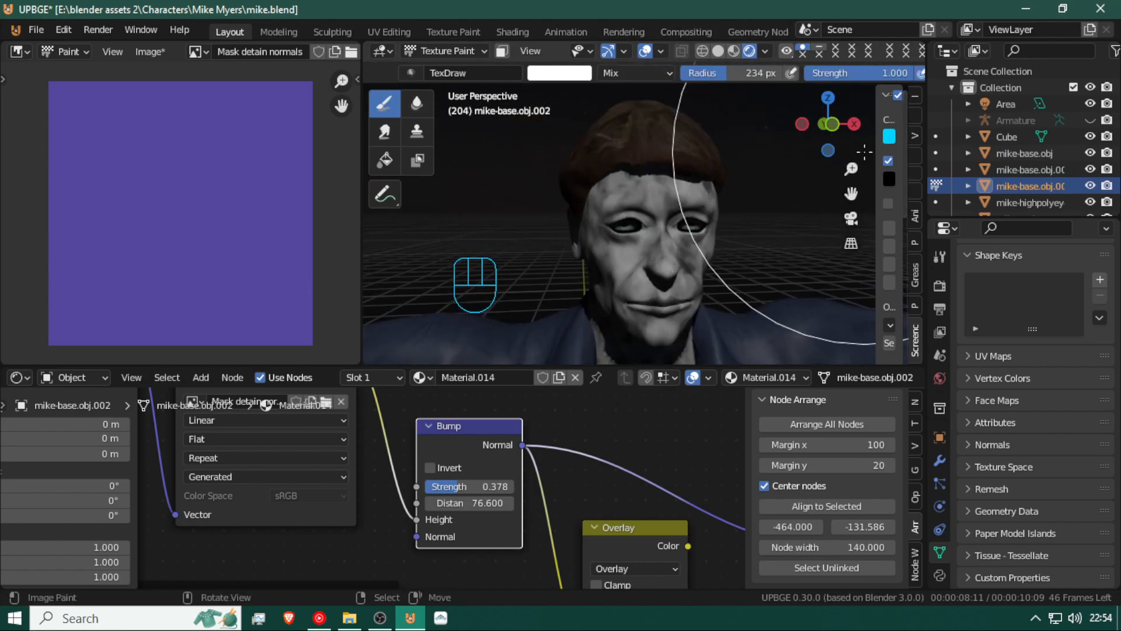
{"action": "left_click", "coordinate": [913, 108]}
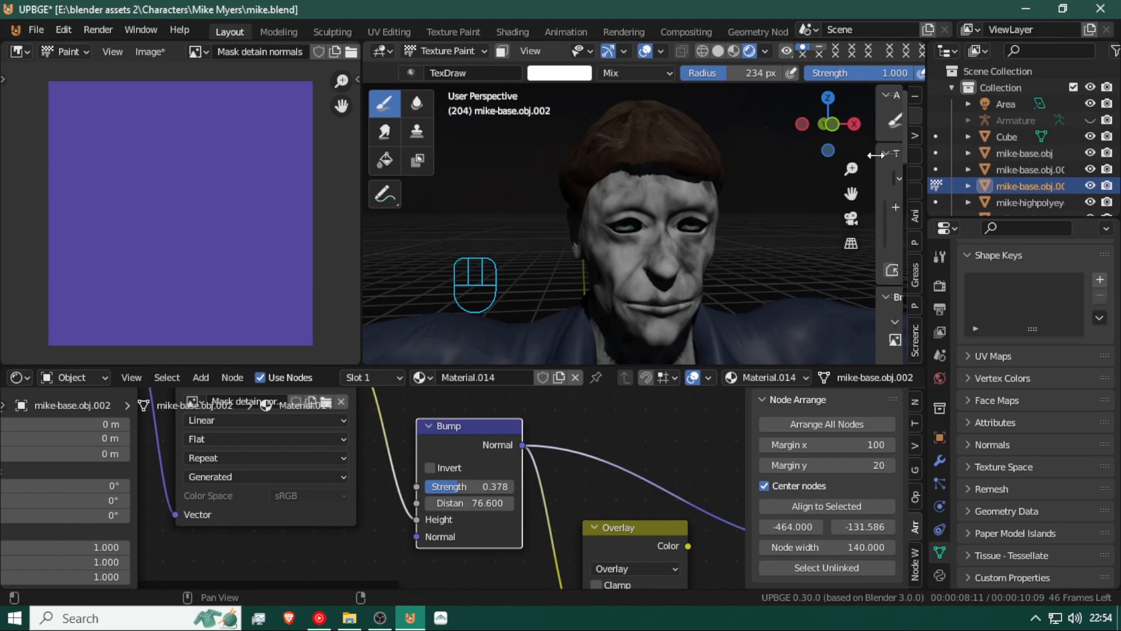
{"action": "mouse_move", "coordinate": [876, 155]}
{"action": "left_mouse_down"}
{"action": "mouse_move", "coordinate": [718, 164]}
{"action": "mouse_move", "coordinate": [752, 170]}
{"action": "left_mouse_up"}
{"action": "scroll", "coordinate": [812, 207], "scroll_direction": "down", "scroll_amount": 8}
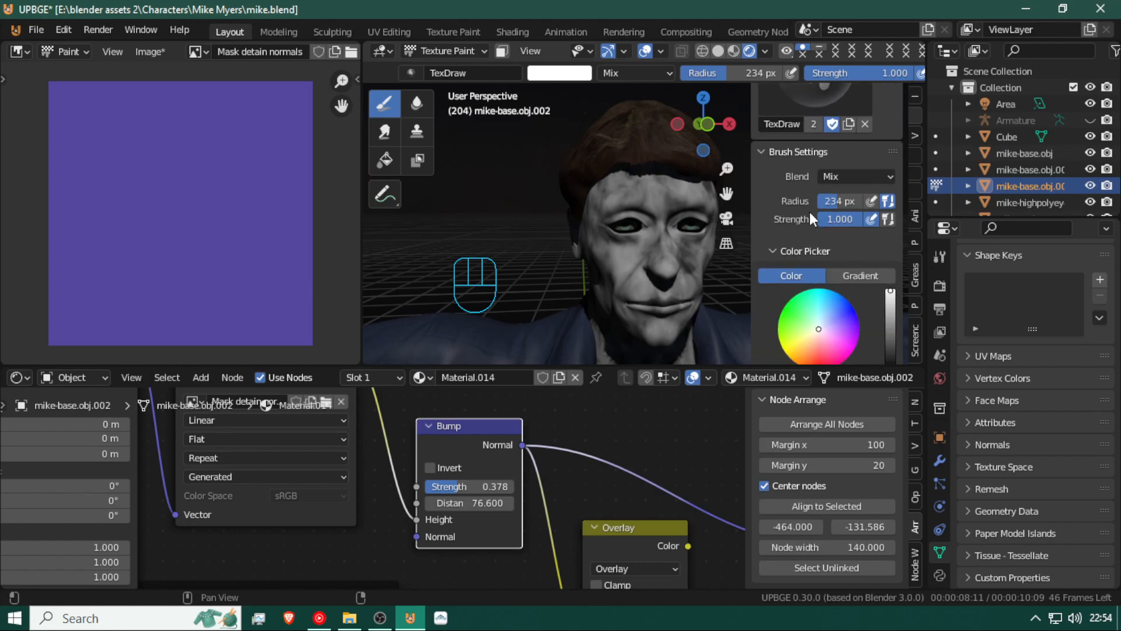
{"action": "scroll", "coordinate": [843, 270], "scroll_direction": "down", "scroll_amount": 5}
{"action": "left_click", "coordinate": [773, 262]}
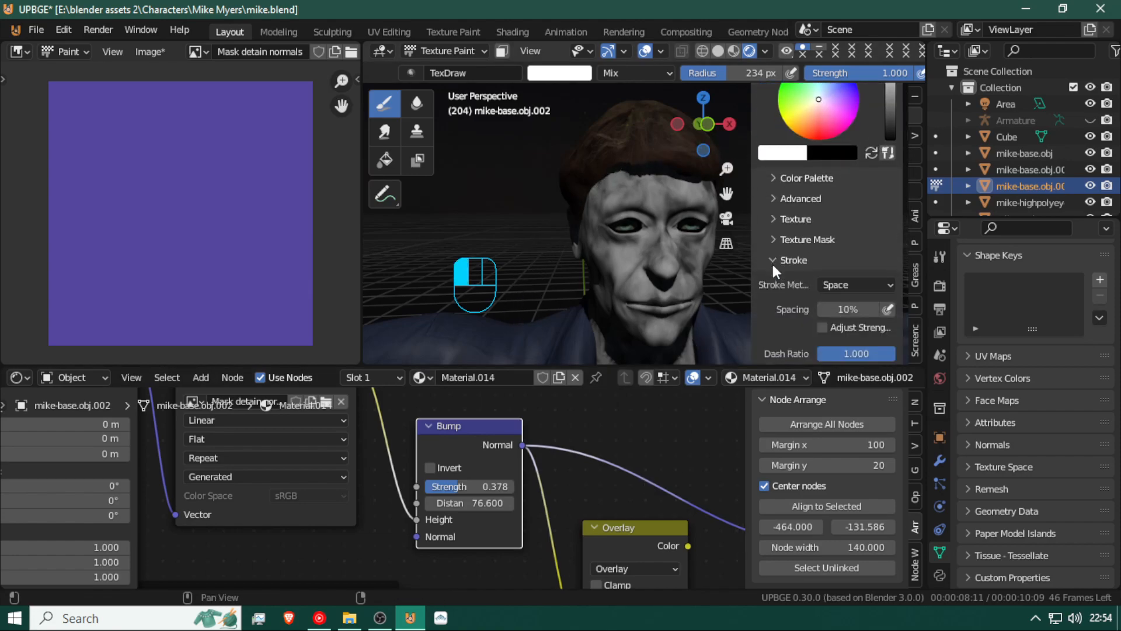
{"action": "scroll", "coordinate": [772, 261], "scroll_direction": "down", "scroll_amount": 5}
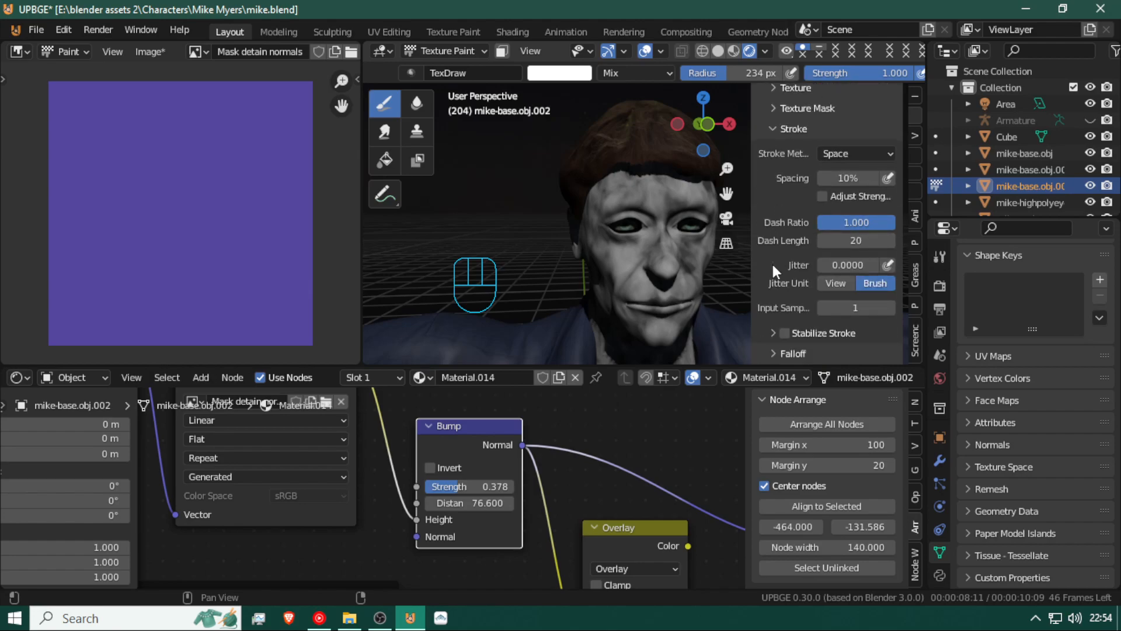
{"action": "scroll", "coordinate": [772, 264], "scroll_direction": "down", "scroll_amount": 4}
{"action": "scroll", "coordinate": [814, 298], "scroll_direction": "down", "scroll_amount": 4}
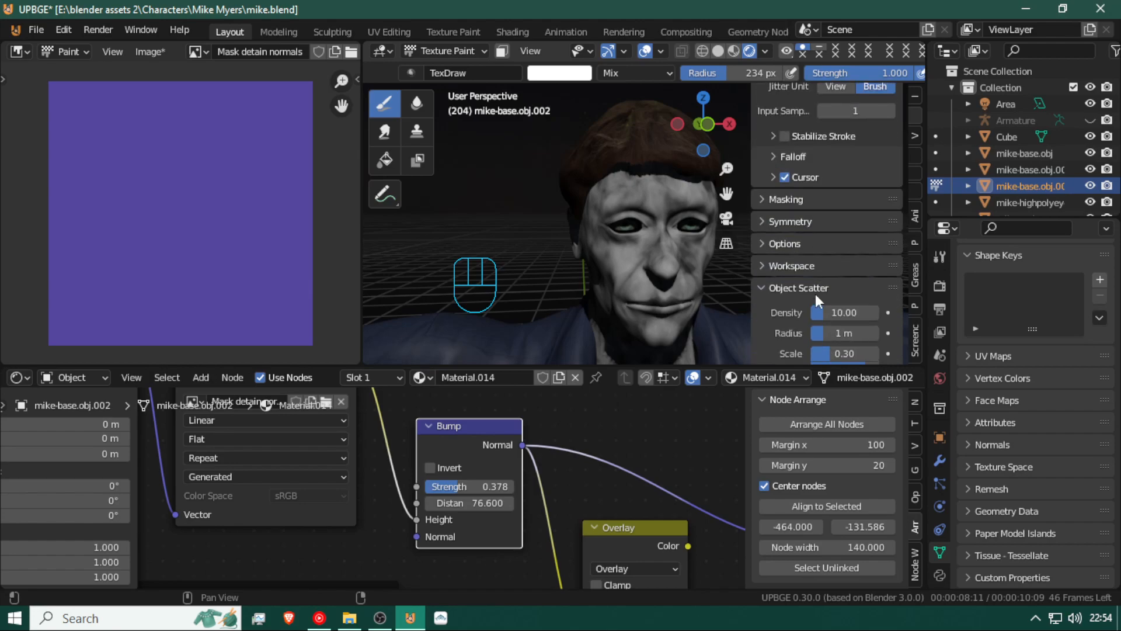
{"action": "left_click", "coordinate": [776, 223]}
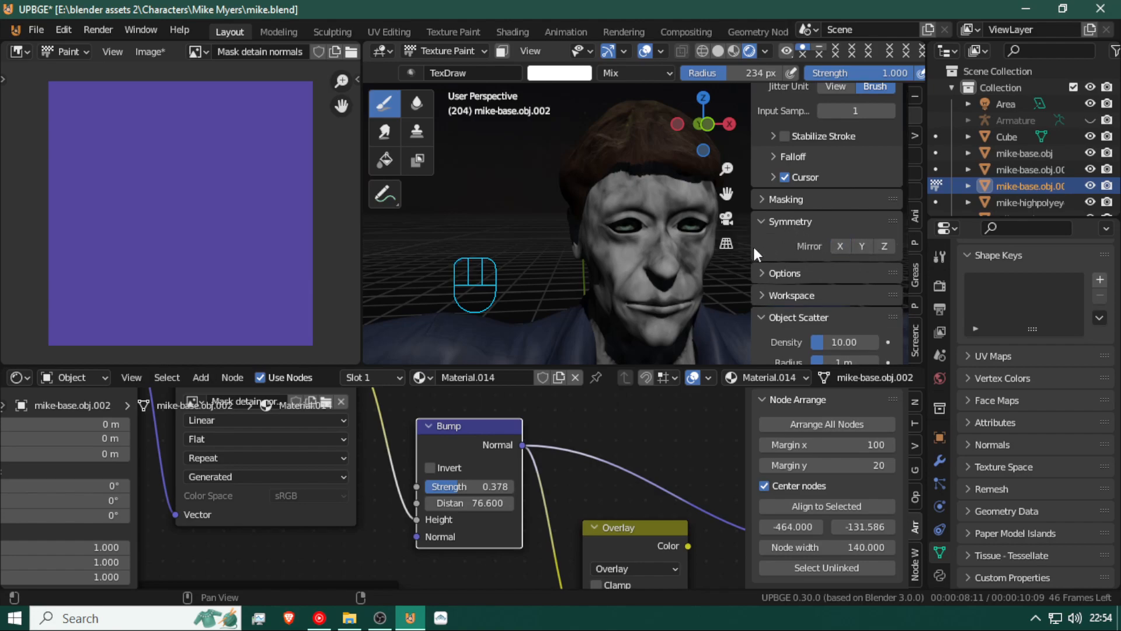
{"action": "left_click_drag", "start_coordinate": [750, 241], "coordinate": [869, 230]}
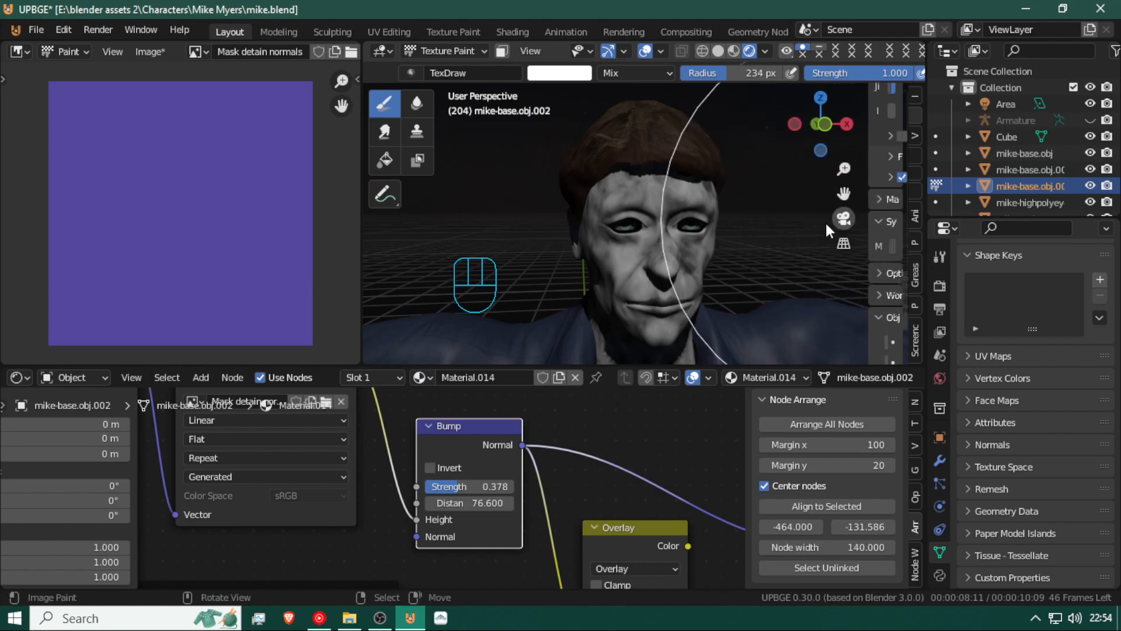
Turn the mask to face forward, sample a near-black paint colour and reduce the brush radius to 39 px
{"action": "mouse_move", "coordinate": [741, 220]}
{"action": "middle_mouse_down"}
{"action": "mouse_move", "coordinate": [741, 203]}
{"action": "mouse_move", "coordinate": [717, 231]}
{"action": "middle_mouse_up"}
{"action": "key", "text": "s"}
{"action": "left_click", "coordinate": [718, 231]}
{"action": "key", "text": "f"}
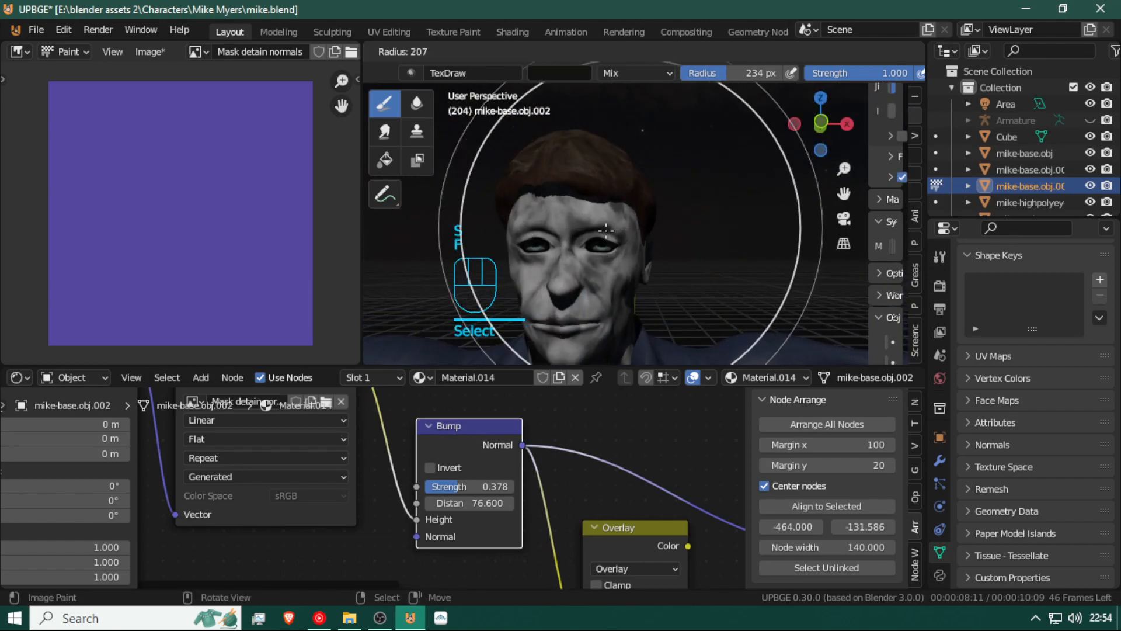
{"action": "left_click", "coordinate": [556, 235]}
{"action": "key", "text": "f"}
{"action": "left_click", "coordinate": [579, 257]}
{"action": "key", "text": "f"}
{"action": "left_click", "coordinate": [605, 261]}
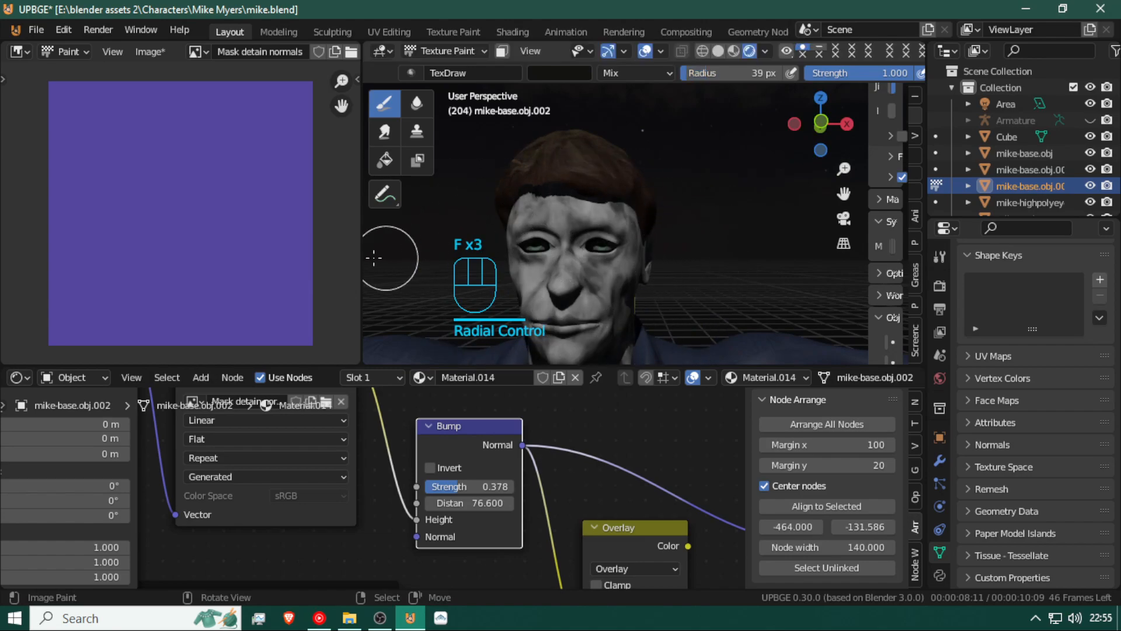
Widen the 3D viewport over the Image Editor and reduce the brush radius to 9 px for work around the eyes
{"action": "left_click_drag", "start_coordinate": [362, 257], "coordinate": [88, 263]}
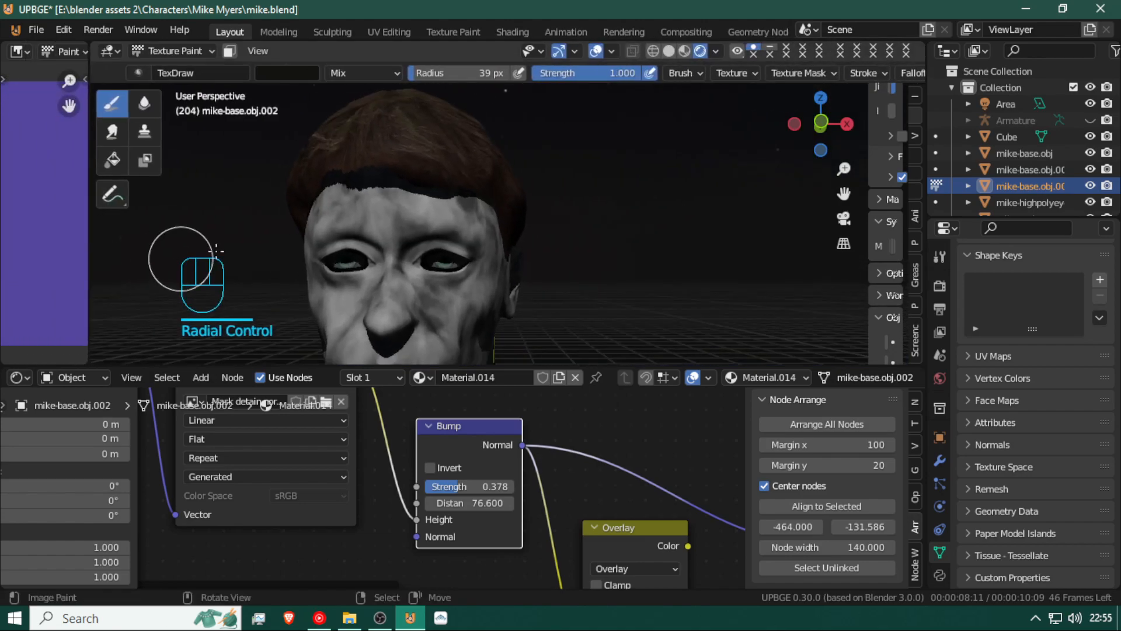
{"action": "key", "text": "f"}
{"action": "left_click", "coordinate": [419, 231]}
{"action": "key", "text": "f"}
{"action": "left_click", "coordinate": [400, 227]}
{"action": "scroll", "coordinate": [405, 232], "scroll_direction": "up", "scroll_amount": 6}
{"action": "scroll", "coordinate": [409, 233], "scroll_direction": "down", "scroll_amount": 3}
{"action": "middle_click_drag", "start_coordinate": [421, 233], "coordinate": [466, 205], "text": "shift"}
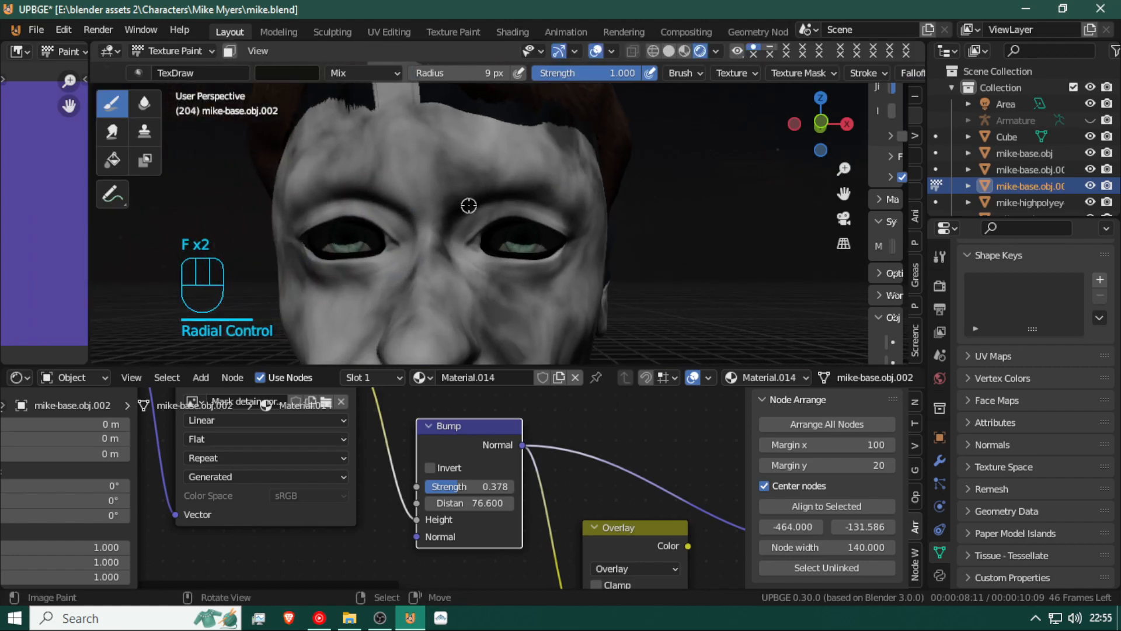
Undo the last paint action, set the brush radius to 2 px and paint rough eyebrow hairs above the mask's left eye
{"action": "key", "text": "ctrl+z"}
{"action": "key", "text": "f"}
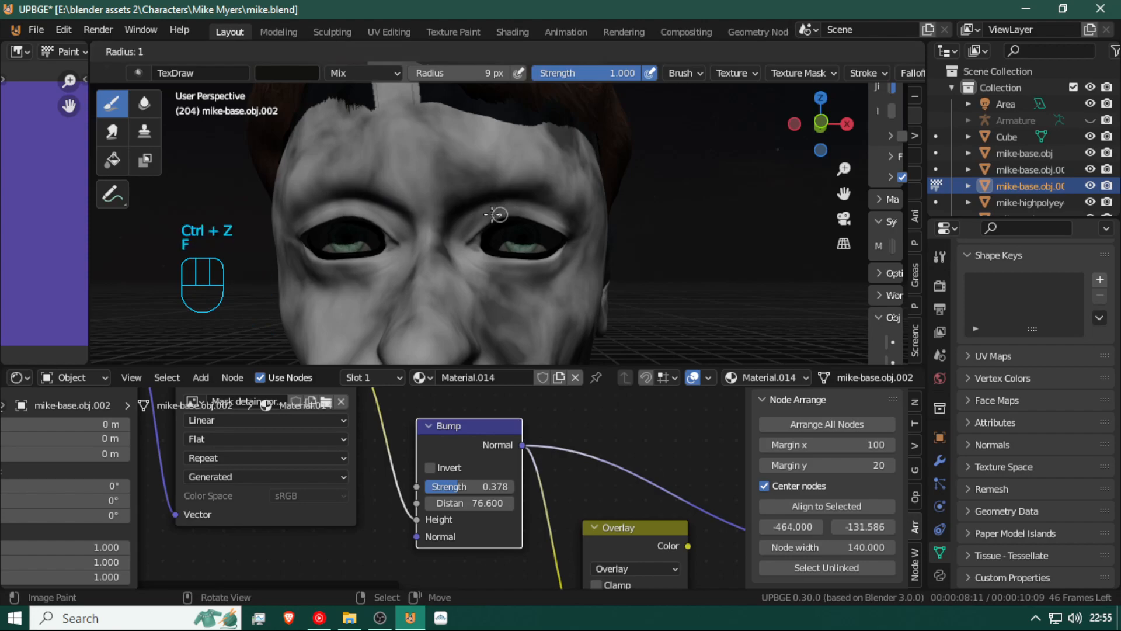
{"action": "key", "text": "shift"}
{"action": "left_click", "coordinate": [493, 211]}
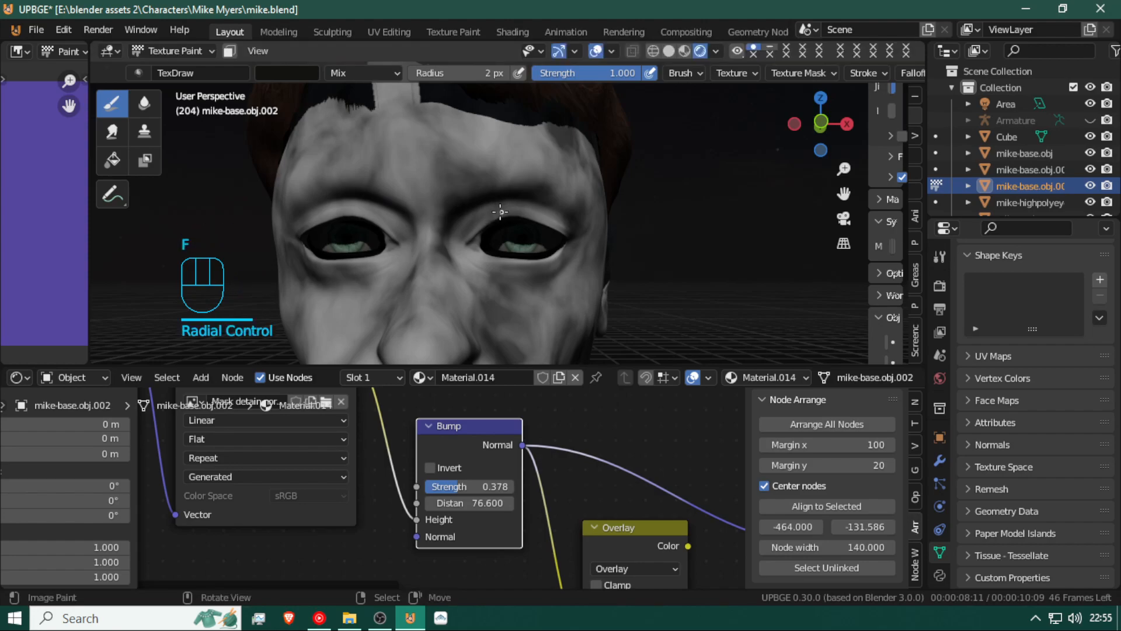
{"action": "mouse_move", "coordinate": [467, 201]}
{"action": "left_mouse_down"}
{"action": "mouse_move", "coordinate": [489, 184]}
{"action": "mouse_move", "coordinate": [521, 189]}
{"action": "left_mouse_up"}
{"action": "mouse_move", "coordinate": [514, 195]}
{"action": "left_mouse_down"}
{"action": "mouse_move", "coordinate": [537, 188]}
{"action": "mouse_move", "coordinate": [550, 200]}
{"action": "mouse_move", "coordinate": [492, 187]}
{"action": "left_mouse_up"}
{"action": "scroll", "coordinate": [517, 215], "scroll_direction": "up", "scroll_amount": 7}
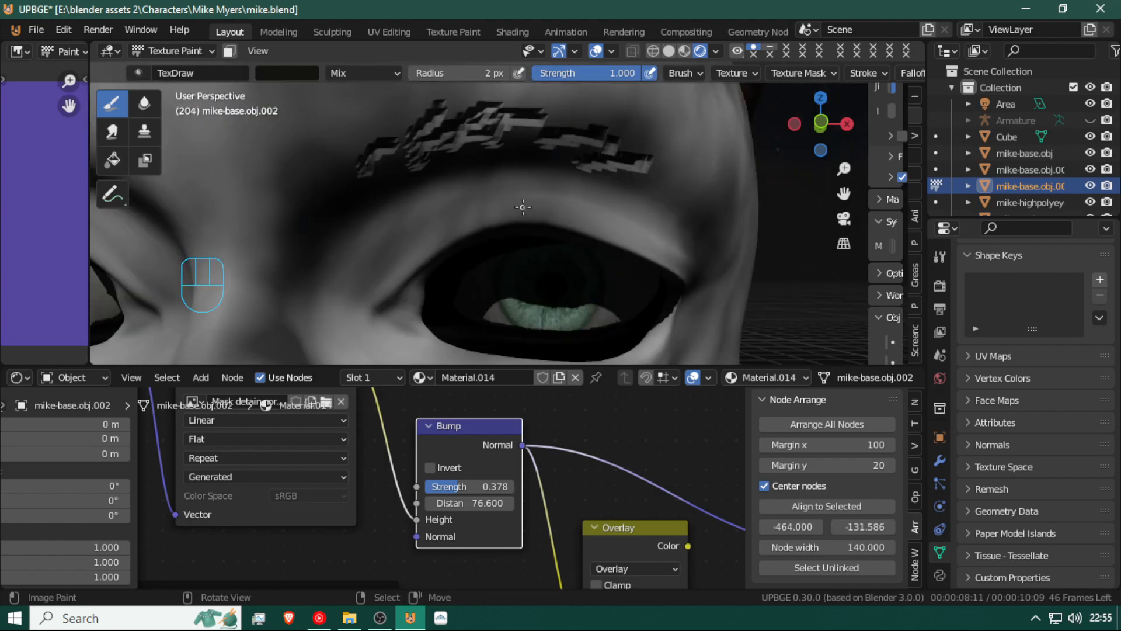
Enable Invert on the mask detail Bump node and set its Strength to 0.203
{"action": "scroll", "coordinate": [580, 489], "scroll_direction": "down", "scroll_amount": 1}
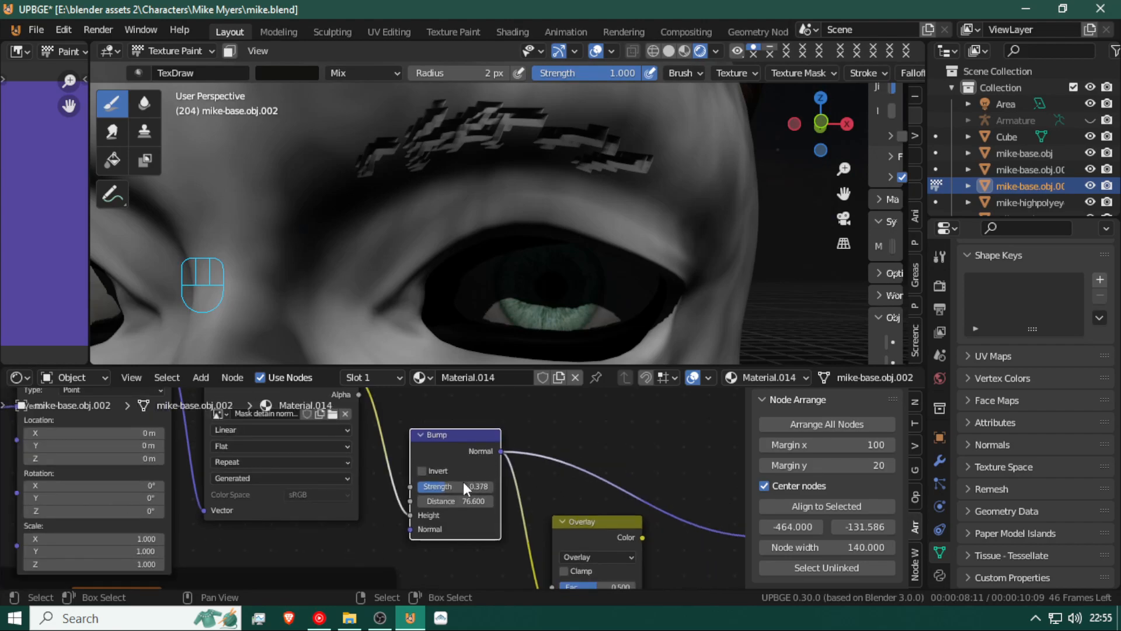
{"action": "left_click", "coordinate": [423, 468]}
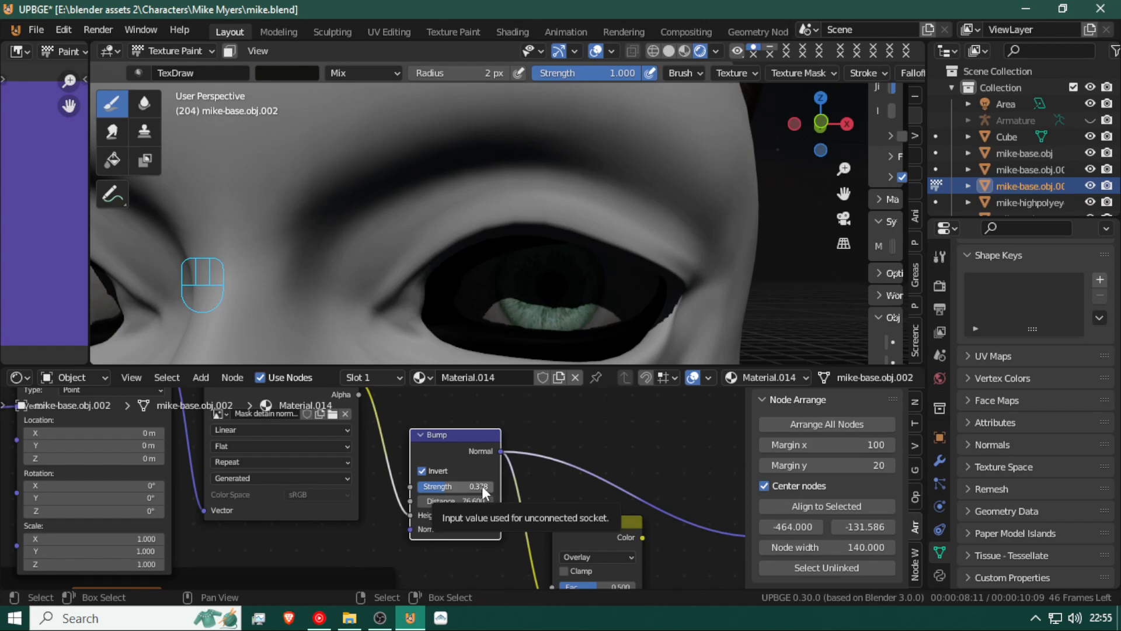
{"action": "scroll", "coordinate": [570, 475], "scroll_direction": "down", "scroll_amount": 5}
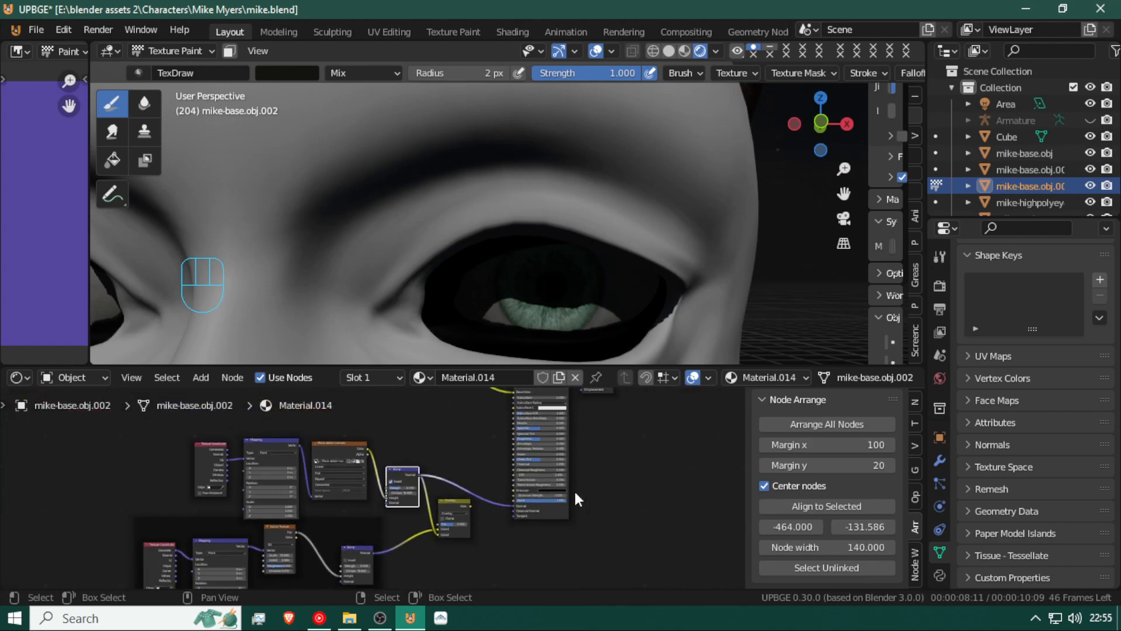
{"action": "scroll", "coordinate": [575, 499], "scroll_direction": "up", "scroll_amount": 1}
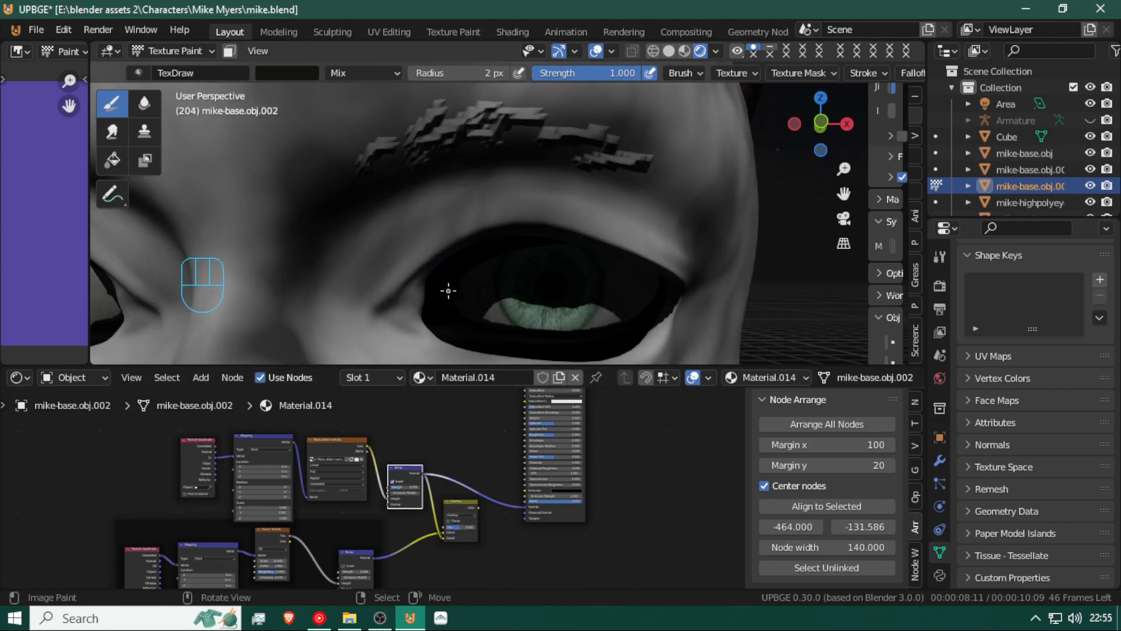
{"action": "scroll", "coordinate": [445, 493], "scroll_direction": "up", "scroll_amount": 3}
{"action": "scroll", "coordinate": [444, 493], "scroll_direction": "up", "scroll_amount": 3}
{"action": "left_click_drag", "start_coordinate": [479, 484], "coordinate": [458, 486]}
Fill out the mask's left eyebrow with short hair strokes from its inner end to its outer end
{"action": "left_click_drag", "start_coordinate": [513, 133], "coordinate": [518, 145]}
{"action": "left_click_drag", "start_coordinate": [538, 132], "coordinate": [552, 127]}
{"action": "left_click_drag", "start_coordinate": [566, 132], "coordinate": [580, 128]}
{"action": "left_click_drag", "start_coordinate": [578, 144], "coordinate": [599, 129]}
{"action": "left_click_drag", "start_coordinate": [590, 149], "coordinate": [608, 131]}
{"action": "mouse_move", "coordinate": [622, 150]}
{"action": "left_mouse_down"}
{"action": "mouse_move", "coordinate": [653, 145]}
{"action": "mouse_move", "coordinate": [644, 135]}
{"action": "mouse_move", "coordinate": [679, 162]}
{"action": "left_mouse_up"}
{"action": "mouse_move", "coordinate": [660, 167]}
{"action": "left_mouse_down"}
{"action": "mouse_move", "coordinate": [674, 151]}
{"action": "mouse_move", "coordinate": [662, 150]}
{"action": "left_mouse_up"}
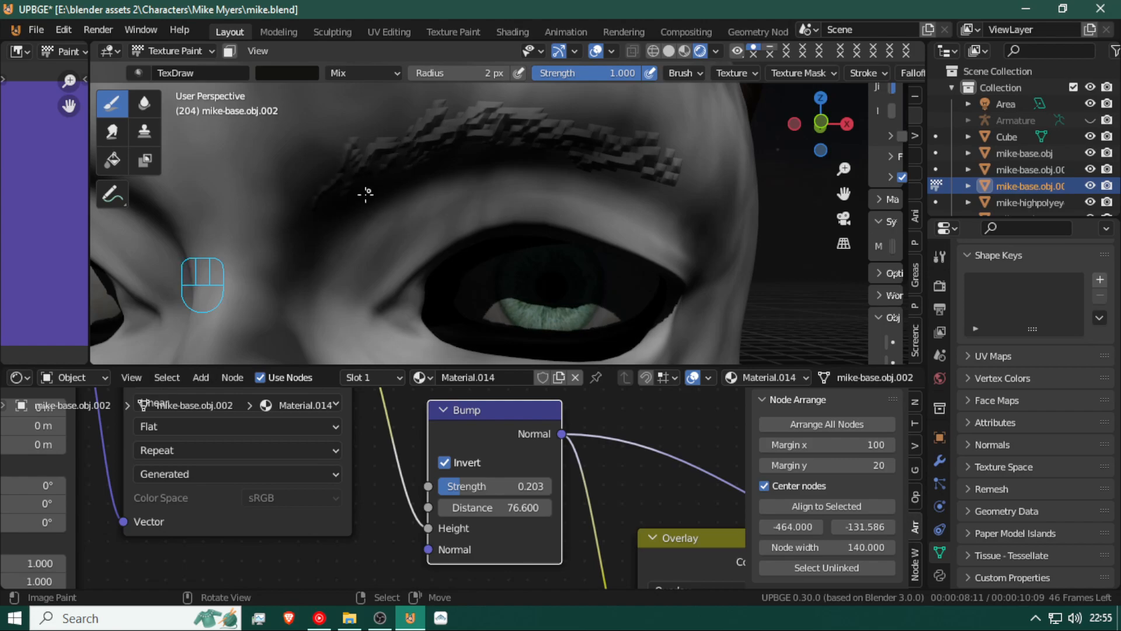
{"action": "left_click_drag", "start_coordinate": [392, 141], "coordinate": [375, 171]}
{"action": "scroll", "coordinate": [337, 194], "scroll_direction": "down", "scroll_amount": 8}
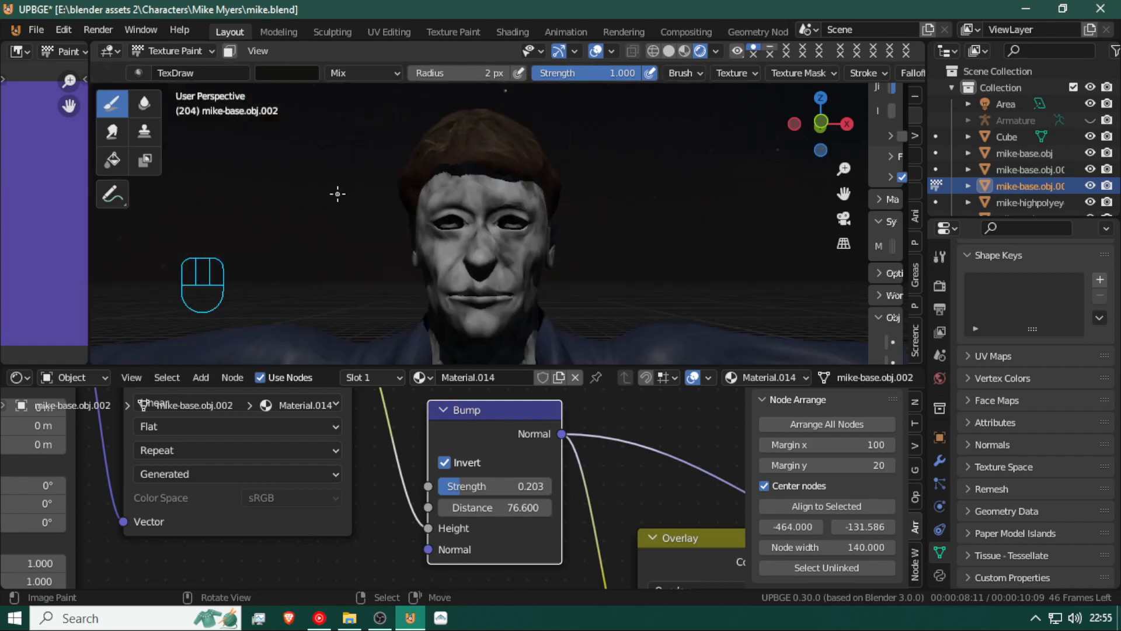
Thicken the left eyebrow's upper edge with short strokes and undo the most recent unwanted strokes
{"action": "scroll", "coordinate": [398, 246], "scroll_direction": "up", "scroll_amount": 6}
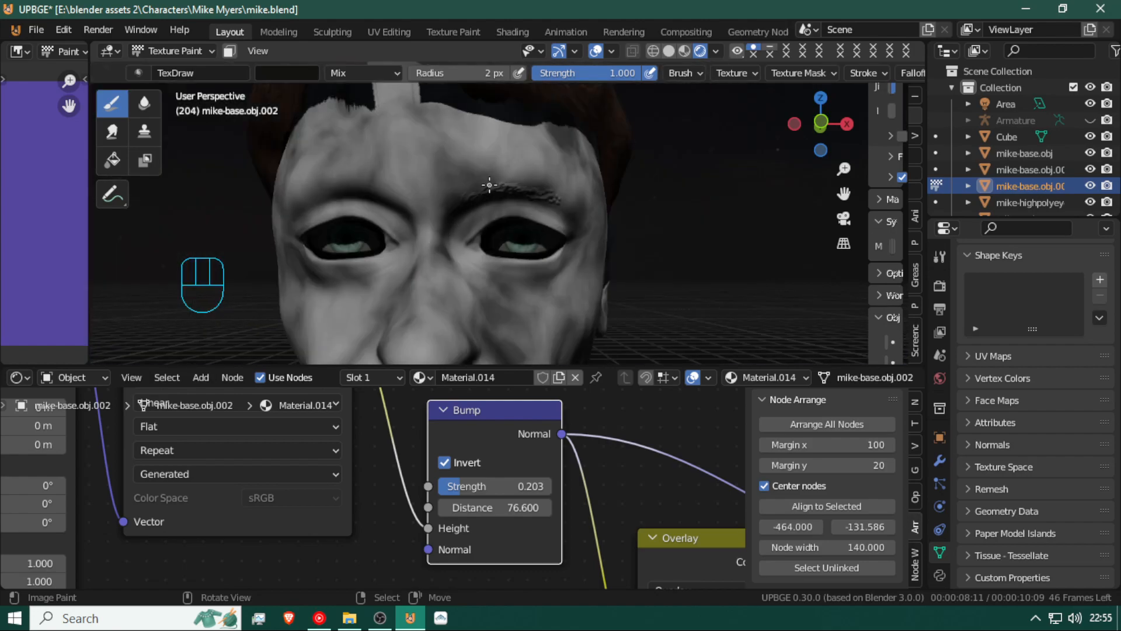
{"action": "left_click_drag", "start_coordinate": [495, 178], "coordinate": [507, 176]}
{"action": "left_click_drag", "start_coordinate": [531, 189], "coordinate": [537, 194]}
{"action": "key", "text": "ctrl+z"}
{"action": "key", "text": "ctrl+z"}
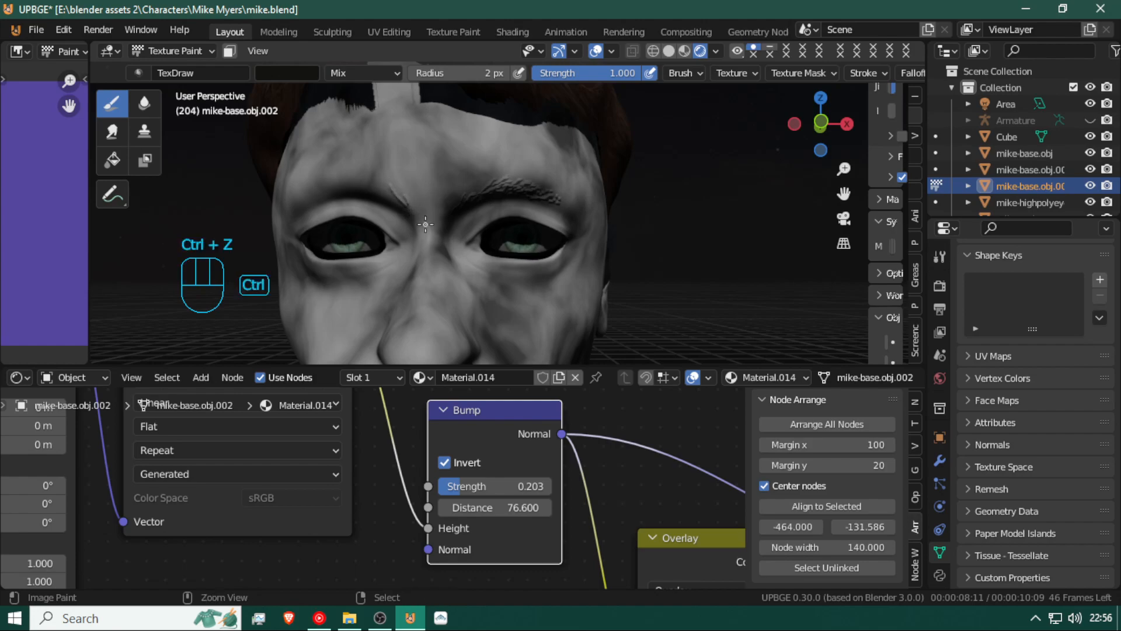
{"action": "key", "text": "ctrl+z"}
Paint a matching eyebrow of short hair strokes above the mask's right eye
{"action": "left_click", "coordinate": [394, 200]}
{"action": "mouse_move", "coordinate": [379, 194]}
{"action": "left_mouse_down"}
{"action": "mouse_move", "coordinate": [387, 190]}
{"action": "mouse_move", "coordinate": [375, 185]}
{"action": "left_mouse_up"}
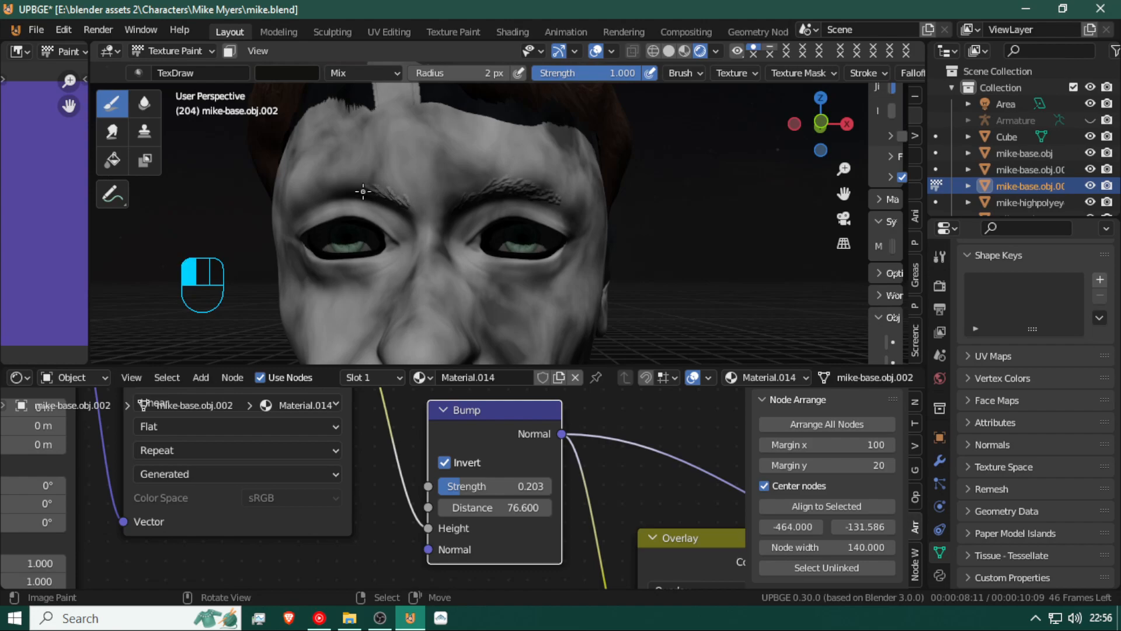
{"action": "scroll", "coordinate": [375, 199], "scroll_direction": "up", "scroll_amount": 5}
{"action": "mouse_move", "coordinate": [376, 205]}
{"action": "middle_mouse_down", "text": "shift"}
{"action": "mouse_move", "coordinate": [506, 216]}
{"action": "mouse_move", "coordinate": [511, 172]}
{"action": "middle_mouse_up", "text": "shift"}
{"action": "mouse_move", "coordinate": [480, 152]}
{"action": "left_mouse_down"}
{"action": "mouse_move", "coordinate": [358, 153]}
{"action": "mouse_move", "coordinate": [403, 140]}
{"action": "mouse_move", "coordinate": [406, 126]}
{"action": "mouse_move", "coordinate": [345, 151]}
{"action": "mouse_move", "coordinate": [342, 140]}
{"action": "mouse_move", "coordinate": [329, 164]}
{"action": "mouse_move", "coordinate": [316, 139]}
{"action": "mouse_move", "coordinate": [282, 167]}
{"action": "mouse_move", "coordinate": [260, 163]}
{"action": "mouse_move", "coordinate": [246, 188]}
{"action": "left_mouse_up"}
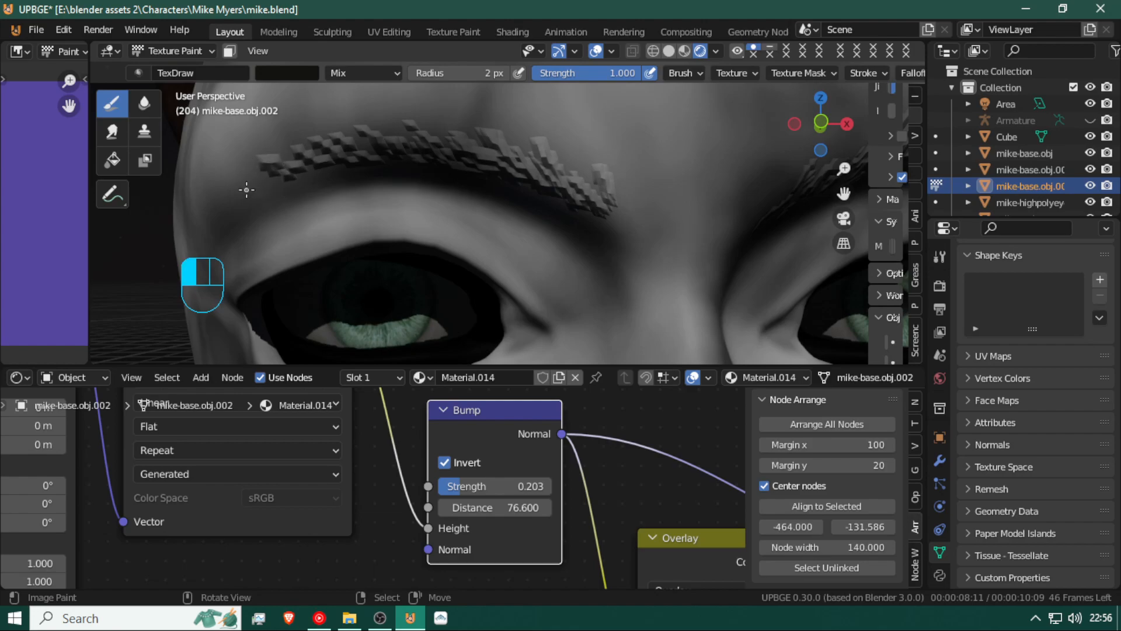
Touch up the outer end of the right eyebrow with a short stroke and compare both eyebrows
{"action": "scroll", "coordinate": [273, 182], "scroll_direction": "down", "scroll_amount": 10}
{"action": "scroll", "coordinate": [278, 201], "scroll_direction": "up", "scroll_amount": 6}
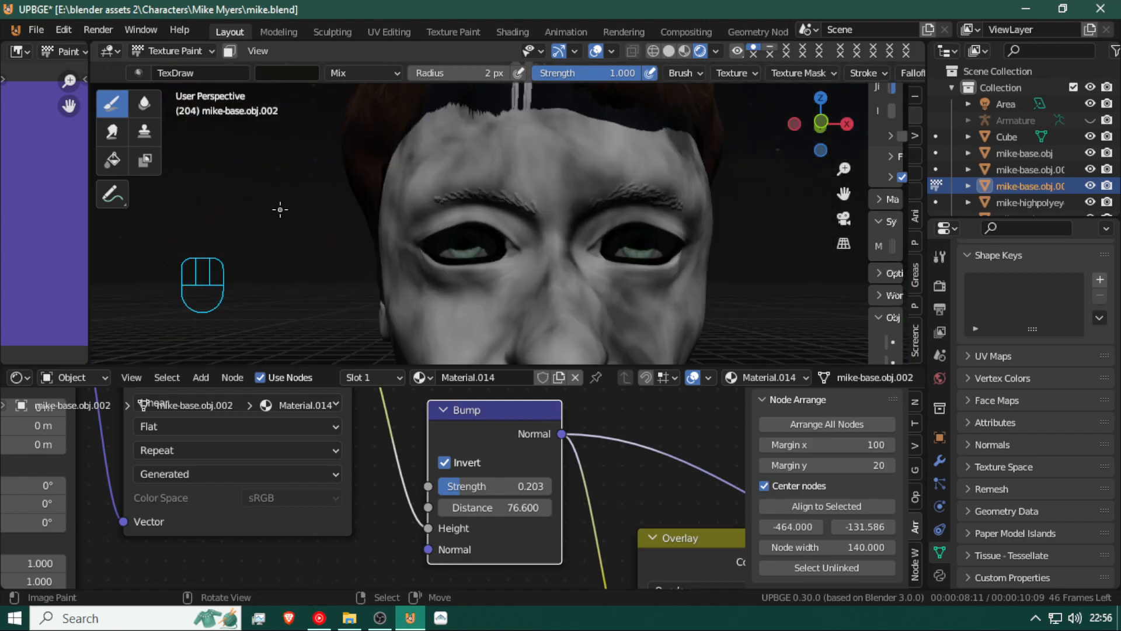
{"action": "mouse_move", "coordinate": [448, 195]}
{"action": "left_mouse_down"}
{"action": "mouse_move", "coordinate": [434, 197]}
{"action": "mouse_move", "coordinate": [444, 189]}
{"action": "left_mouse_up"}
{"action": "scroll", "coordinate": [530, 210], "scroll_direction": "down", "scroll_amount": 3}
{"action": "scroll", "coordinate": [573, 245], "scroll_direction": "up", "scroll_amount": 3}
{"action": "scroll", "coordinate": [584, 265], "scroll_direction": "up", "scroll_amount": 5}
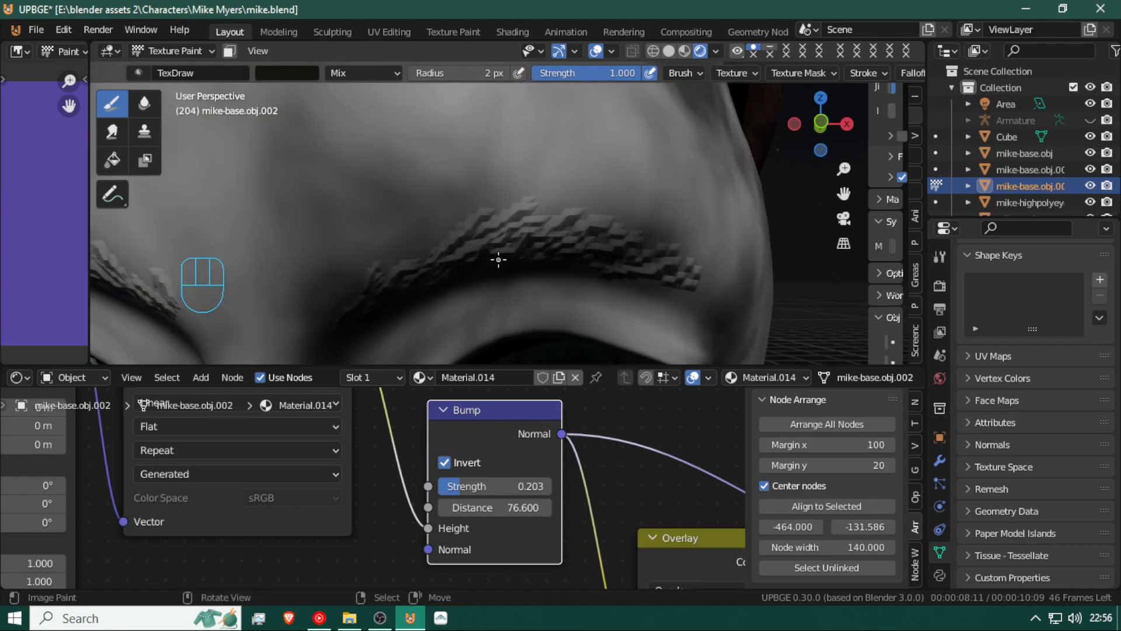
Set the brush radius to 8 px, try a stroke on the forehead between the eyebrows and undo it
{"action": "key", "text": "f"}
{"action": "left_click", "coordinate": [520, 270]}
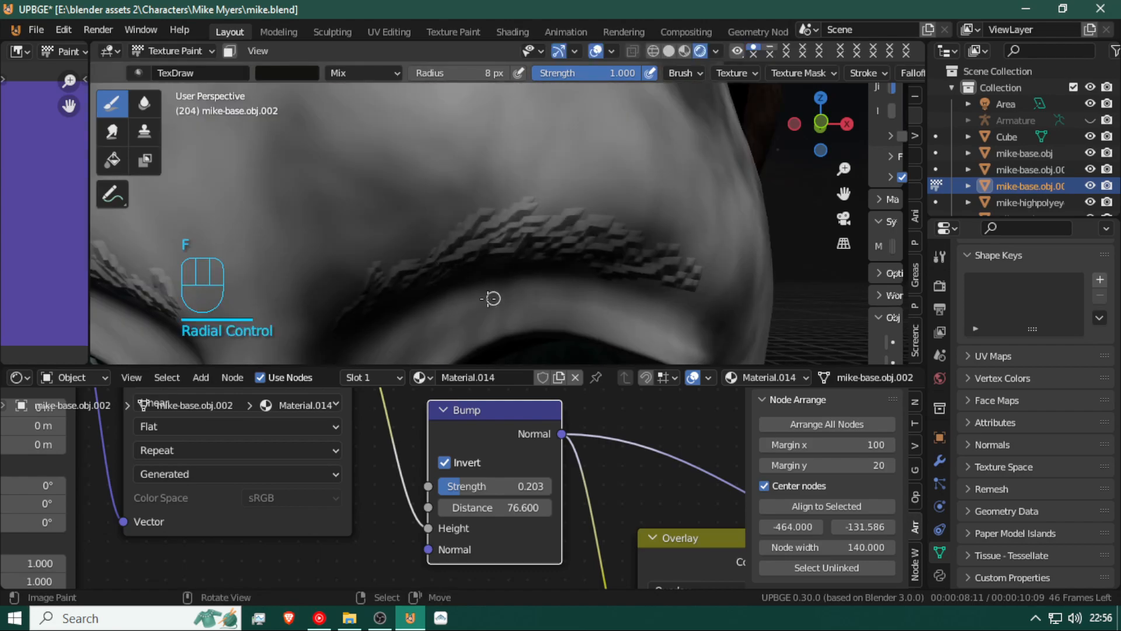
{"action": "scroll", "coordinate": [429, 186], "scroll_direction": "down", "scroll_amount": 5}
{"action": "scroll", "coordinate": [452, 201], "scroll_direction": "up", "scroll_amount": 4}
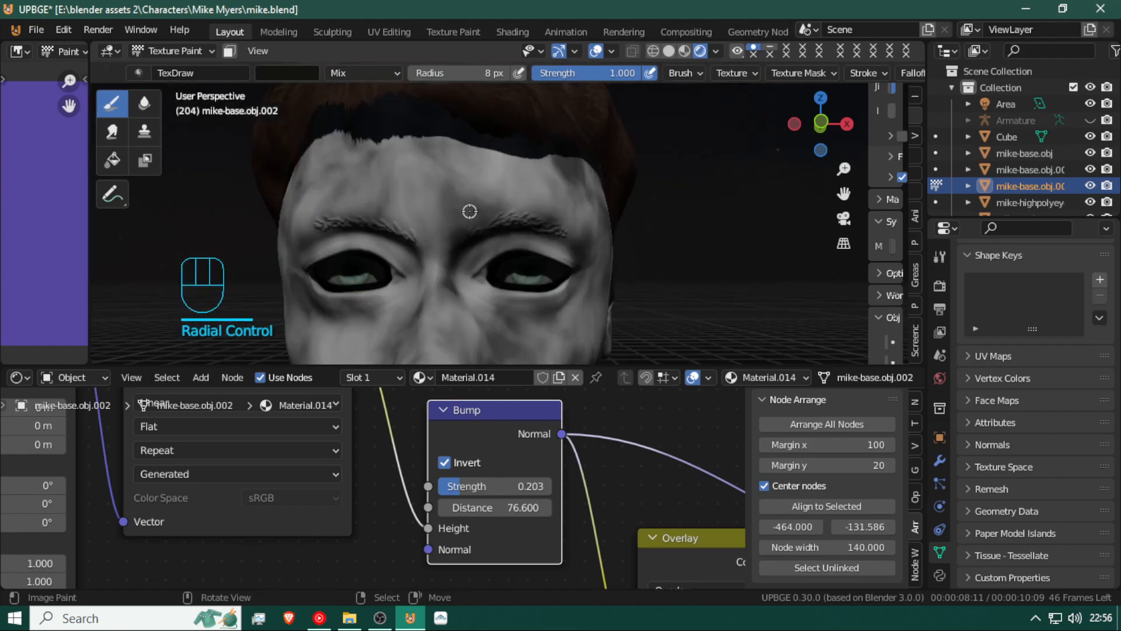
{"action": "mouse_move", "coordinate": [447, 197]}
{"action": "left_mouse_down"}
{"action": "mouse_move", "coordinate": [476, 297]}
{"action": "mouse_move", "coordinate": [511, 353]}
{"action": "mouse_move", "coordinate": [477, 303]}
{"action": "mouse_move", "coordinate": [442, 202]}
{"action": "left_mouse_up"}
{"action": "key", "text": "ctrl+z"}
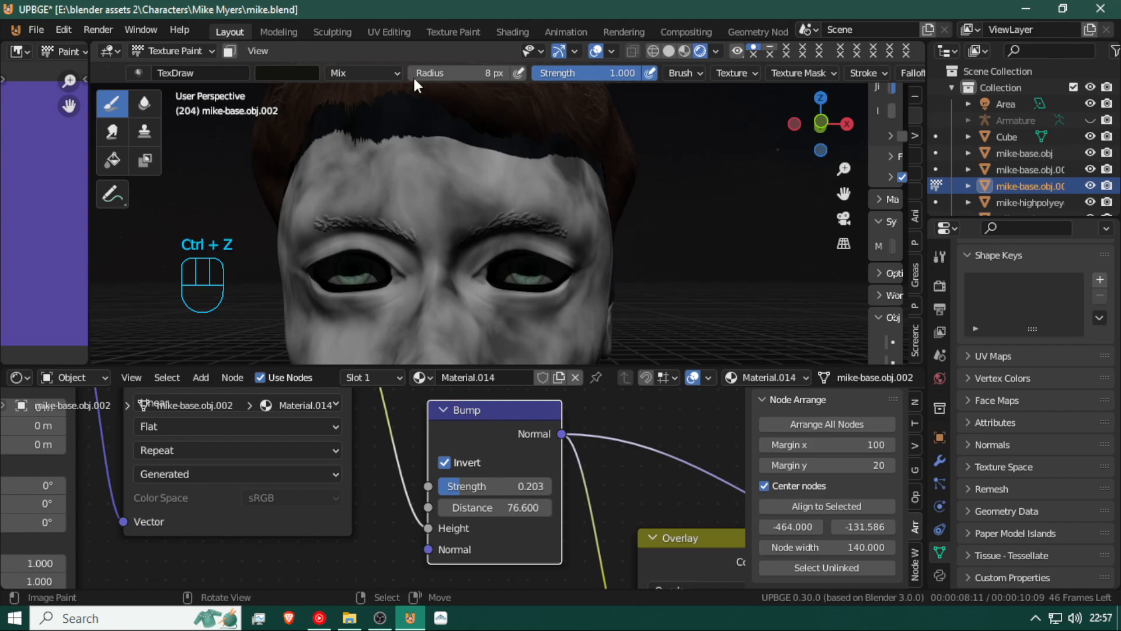
Lighten the brush colour to a value of 0.500, try strokes between the eyebrows and down beside the nose, and undo them
{"action": "left_click", "coordinate": [282, 78]}
{"action": "left_click_drag", "start_coordinate": [394, 127], "coordinate": [396, 150]}
{"action": "left_click_drag", "start_coordinate": [453, 186], "coordinate": [484, 321]}
{"action": "key", "text": "ctrl+z"}
Raise the brush colour's value to 1.000, try light strokes around the bridge of the nose, and undo the last one
{"action": "left_click", "coordinate": [285, 75]}
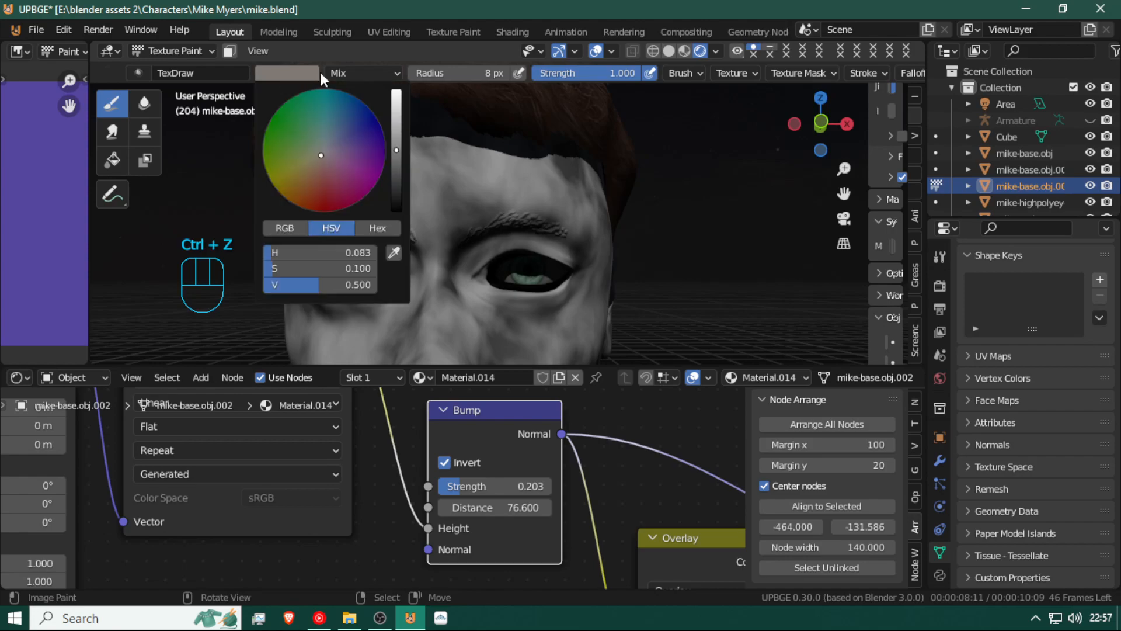
{"action": "left_click_drag", "start_coordinate": [396, 130], "coordinate": [397, 88]}
{"action": "left_click_drag", "start_coordinate": [476, 276], "coordinate": [476, 276]}
{"action": "left_click_drag", "start_coordinate": [489, 329], "coordinate": [492, 328]}
{"action": "scroll", "coordinate": [509, 308], "scroll_direction": "up", "scroll_amount": 10}
{"action": "scroll", "coordinate": [496, 306], "scroll_direction": "down", "scroll_amount": 4}
{"action": "scroll", "coordinate": [450, 259], "scroll_direction": "down", "scroll_amount": 6}
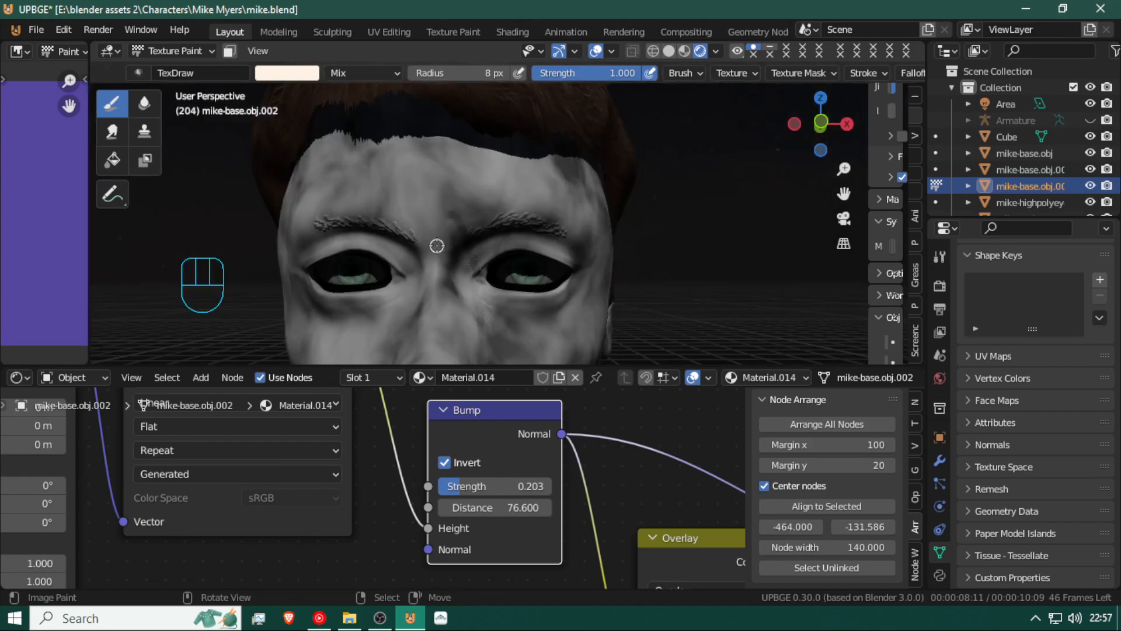
{"action": "key", "text": "ctrl+z"}
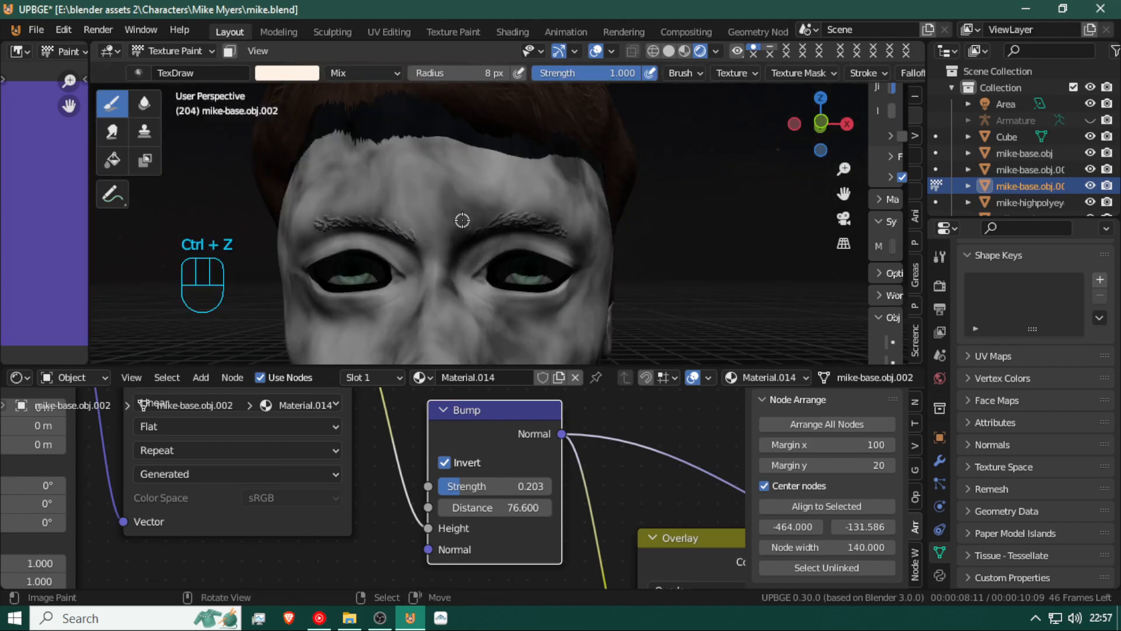
Set the brush radius to 4 px and paint thin wrinkles between the eyebrows and at the outer corner of the right-hand eye
{"action": "key", "text": "f"}
{"action": "left_click", "coordinate": [460, 225]}
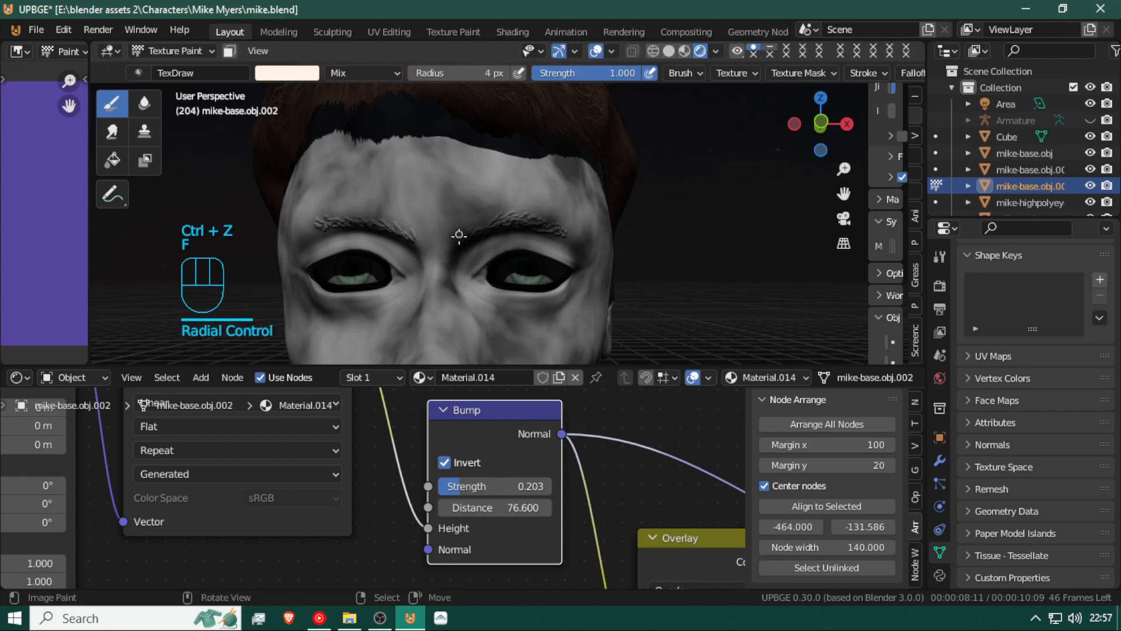
{"action": "left_click_drag", "start_coordinate": [460, 225], "coordinate": [465, 229]}
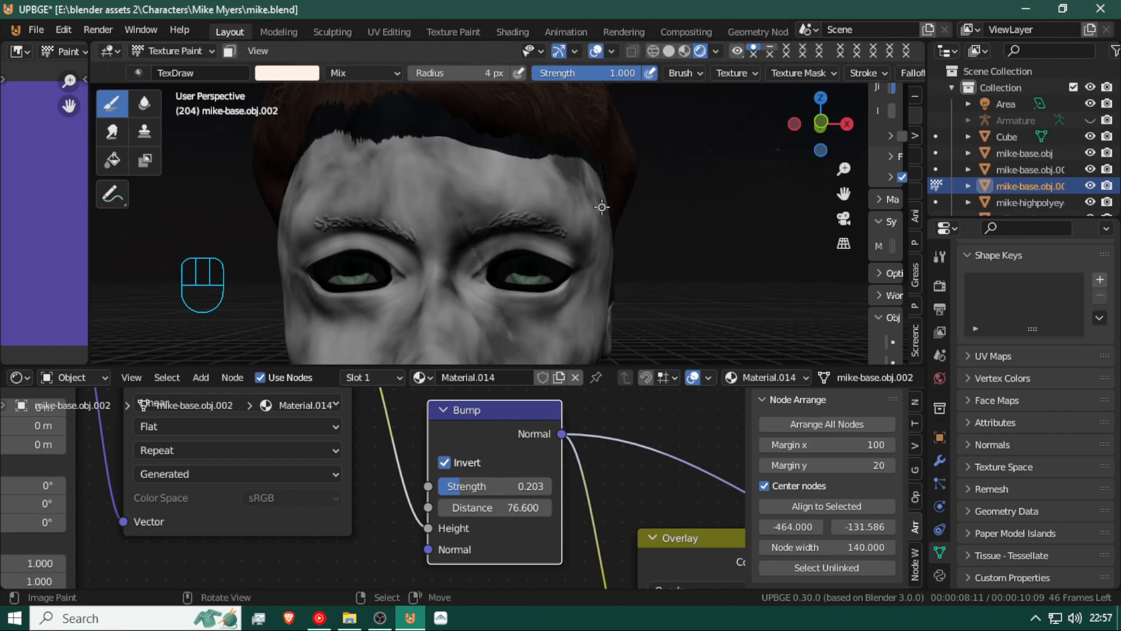
{"action": "mouse_move", "coordinate": [573, 270]}
{"action": "left_mouse_down"}
{"action": "mouse_move", "coordinate": [587, 283]}
{"action": "mouse_move", "coordinate": [586, 265]}
{"action": "mouse_move", "coordinate": [581, 287]}
{"action": "left_mouse_up"}
Undo a thin test stroke beside the nose and paint a broader fold down the right-hand cheek with a 14 px brush
{"action": "middle_click_drag", "start_coordinate": [489, 308], "coordinate": [463, 252], "text": "shift"}
{"action": "left_click_drag", "start_coordinate": [464, 238], "coordinate": [493, 269]}
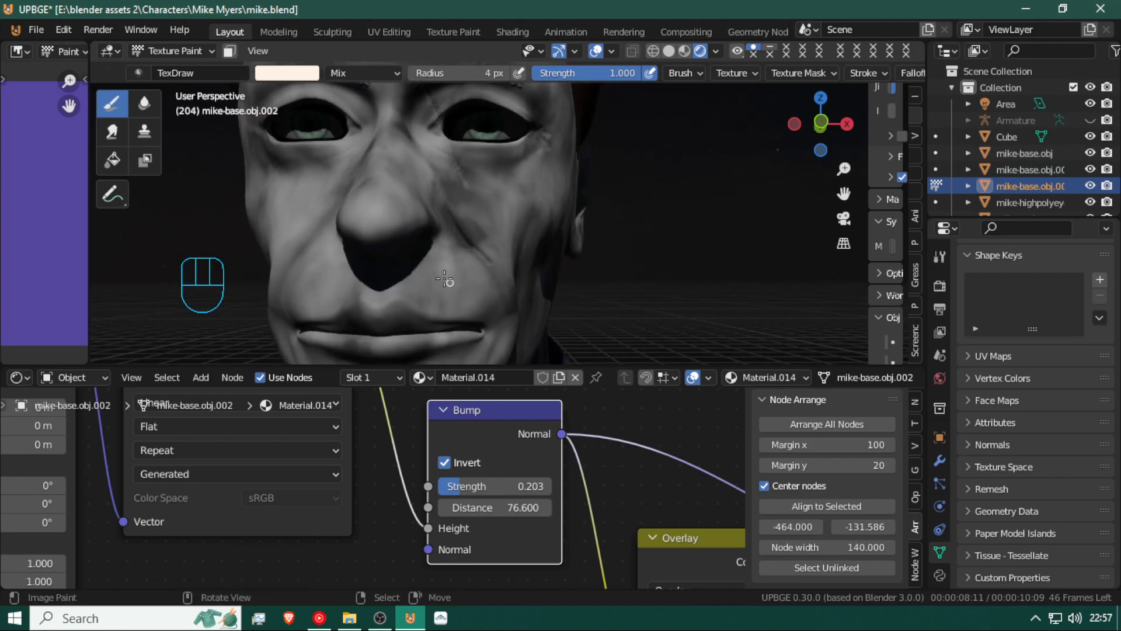
{"action": "key", "text": "ctrl+z"}
{"action": "key", "text": "f"}
{"action": "left_click_drag", "start_coordinate": [435, 183], "coordinate": [488, 285]}
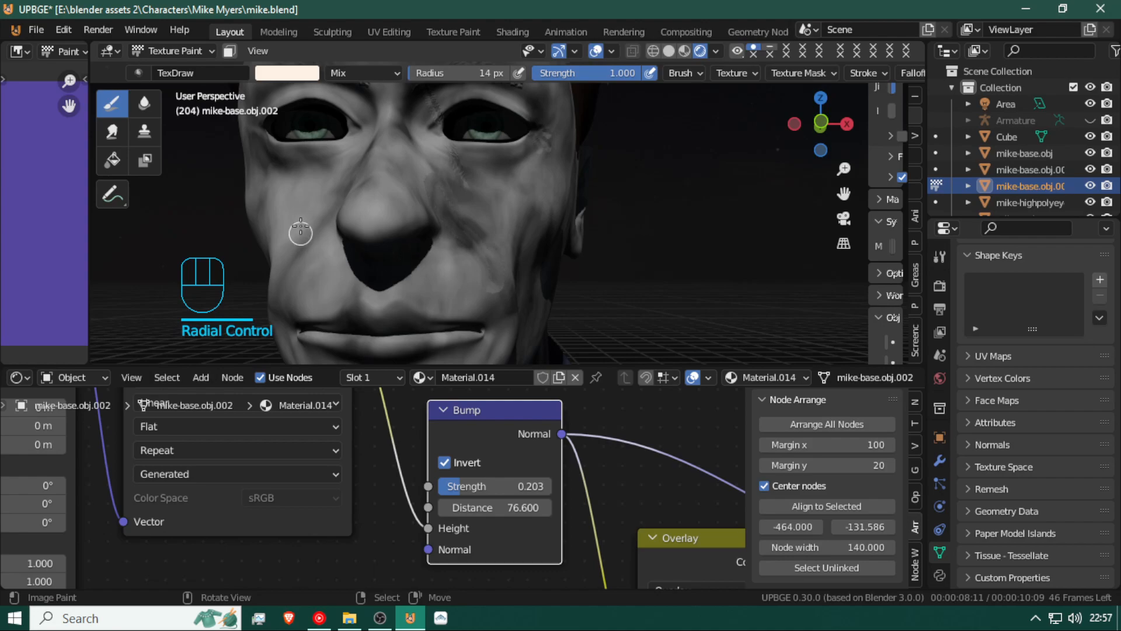
Undo a test fold on the opposite cheek and set the brush radius to 7 px for a thinner line near the inner eye corner
{"action": "mouse_move", "coordinate": [340, 194]}
{"action": "left_mouse_down"}
{"action": "mouse_move", "coordinate": [313, 243]}
{"action": "mouse_move", "coordinate": [319, 256]}
{"action": "left_mouse_up"}
{"action": "key", "text": "ctrl+z"}
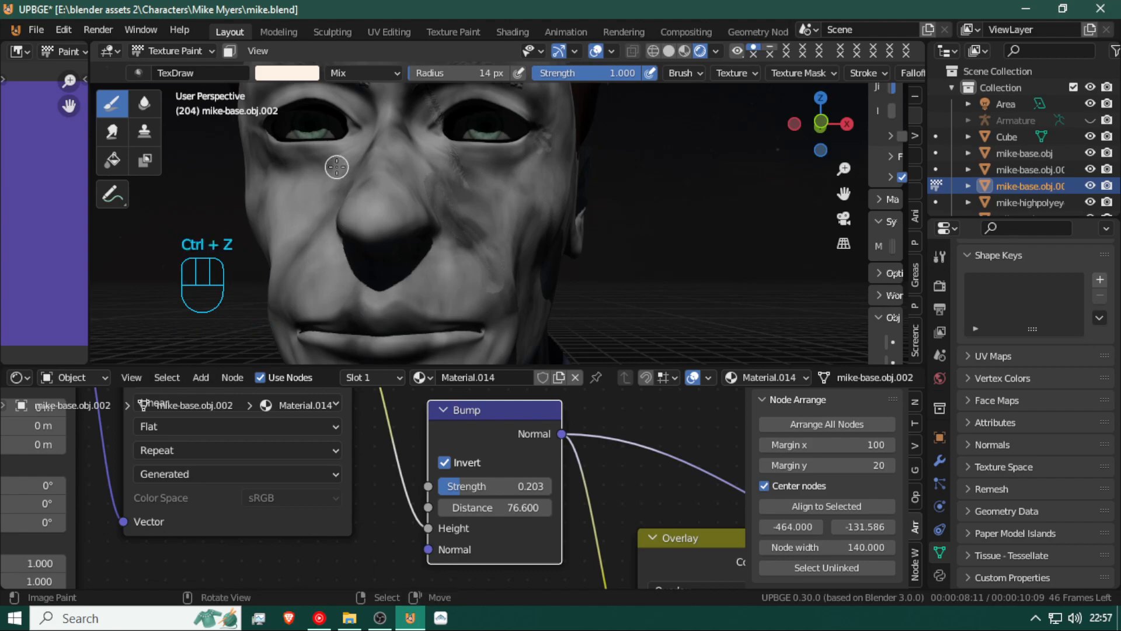
{"action": "key", "text": "f"}
{"action": "left_click", "coordinate": [335, 160]}
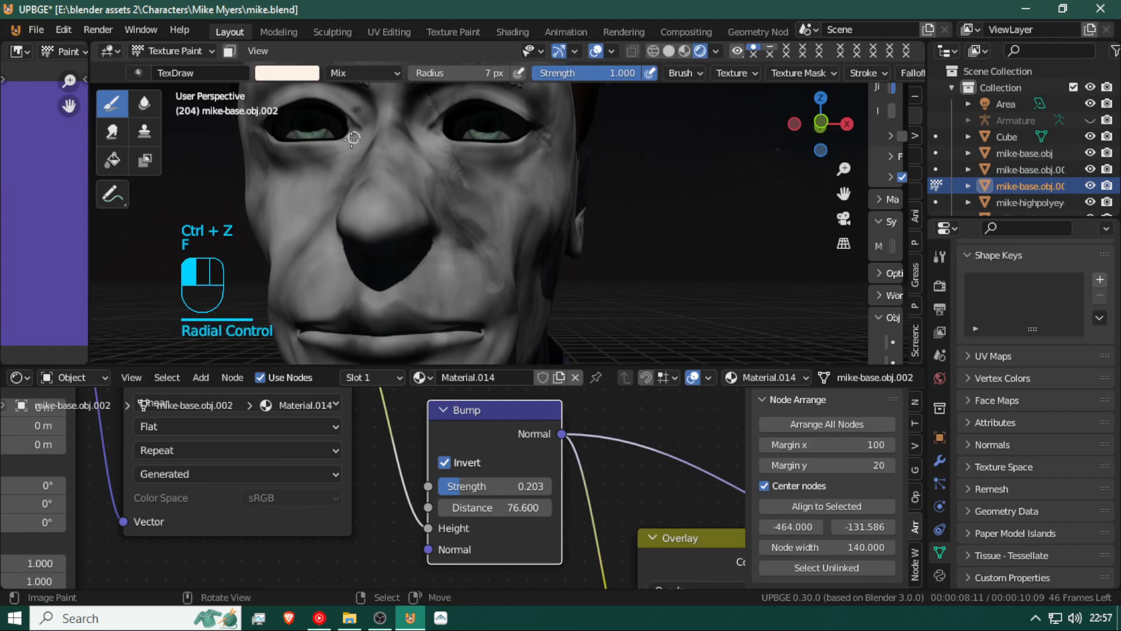
Try broad strokes on the temple with a 32 px brush, check them from the front, and undo the last one
{"action": "middle_click_drag", "start_coordinate": [328, 191], "coordinate": [388, 180]}
{"action": "mouse_move", "coordinate": [589, 198]}
{"action": "left_mouse_down"}
{"action": "mouse_move", "coordinate": [587, 230]}
{"action": "mouse_move", "coordinate": [610, 234]}
{"action": "left_mouse_up"}
{"action": "key", "text": "ctrl+z"}
{"action": "key", "text": "f"}
{"action": "left_click", "coordinate": [620, 215]}
{"action": "mouse_move", "coordinate": [599, 145]}
{"action": "left_mouse_down"}
{"action": "mouse_move", "coordinate": [586, 183]}
{"action": "mouse_move", "coordinate": [613, 245]}
{"action": "mouse_move", "coordinate": [584, 174]}
{"action": "mouse_move", "coordinate": [622, 231]}
{"action": "left_mouse_up"}
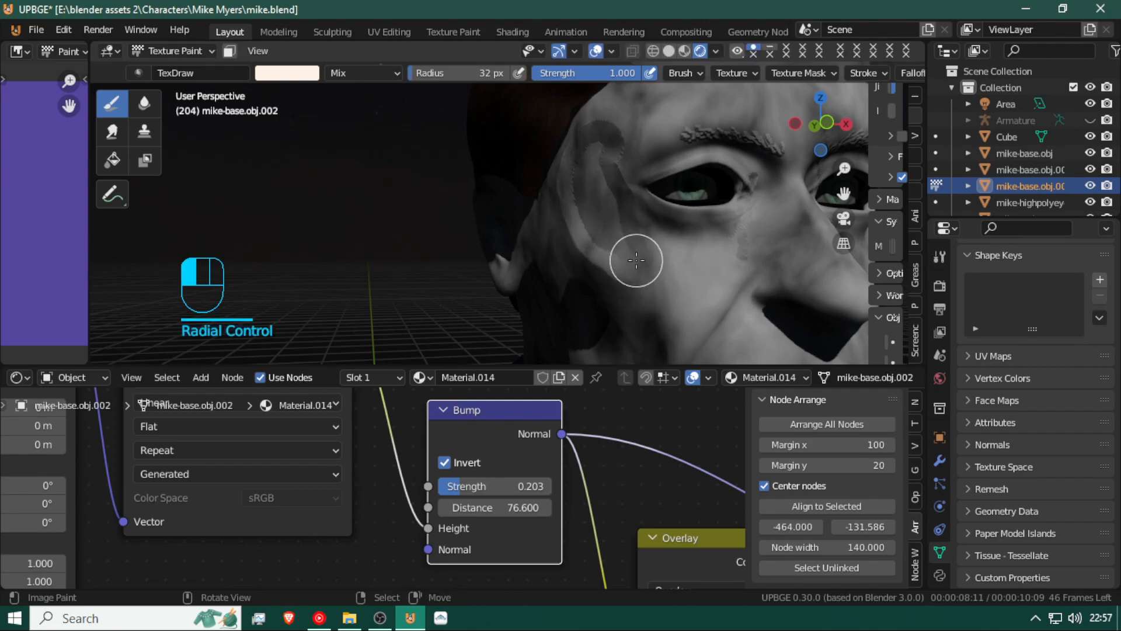
{"action": "scroll", "coordinate": [657, 251], "scroll_direction": "down", "scroll_amount": 5}
{"action": "mouse_move", "coordinate": [669, 248]}
{"action": "middle_mouse_down"}
{"action": "mouse_move", "coordinate": [618, 278]}
{"action": "mouse_move", "coordinate": [619, 268]}
{"action": "middle_mouse_up"}
{"action": "scroll", "coordinate": [618, 268], "scroll_direction": "up", "scroll_amount": 2}
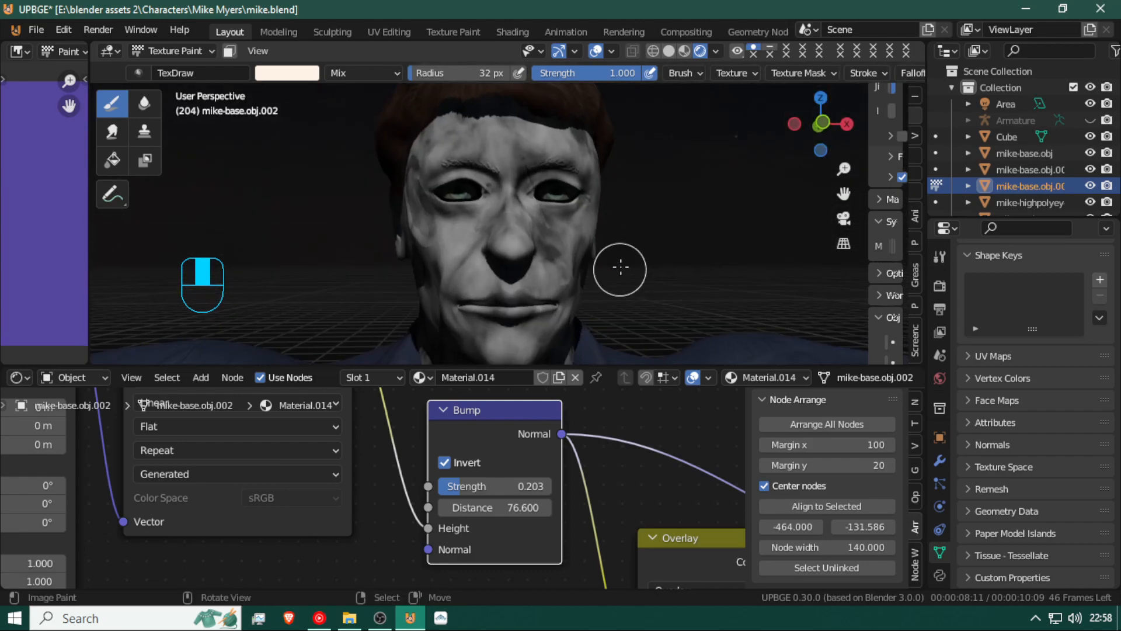
{"action": "key", "text": "ctrl+z"}
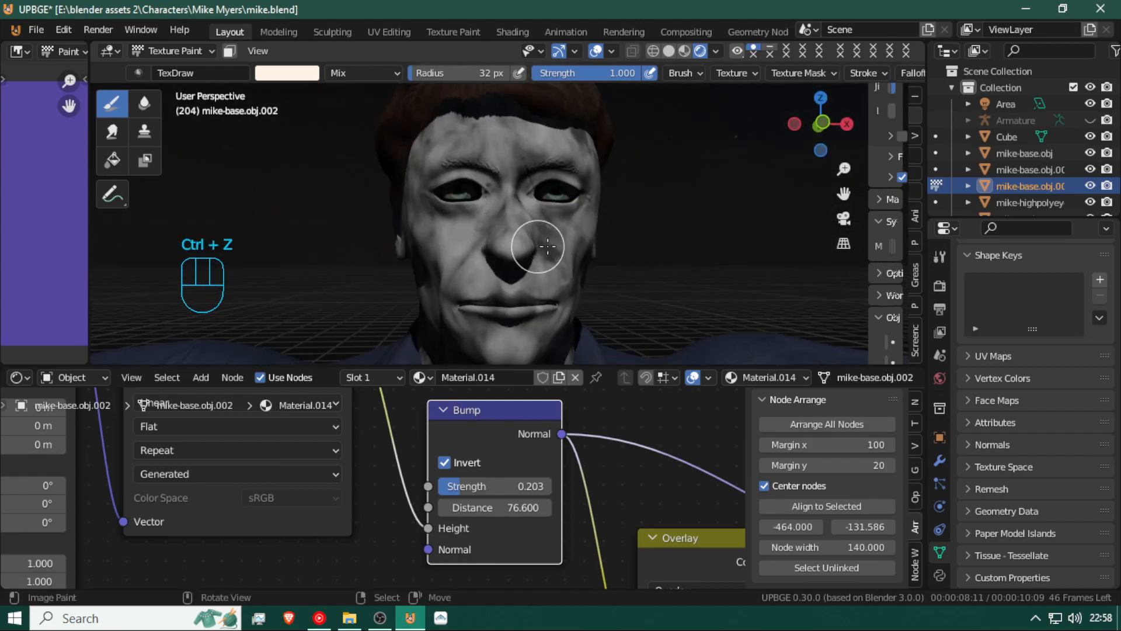
Set the brush colour to black, try a stroke on the lower cheek beside the mouth, and undo it
{"action": "left_click", "coordinate": [292, 73]}
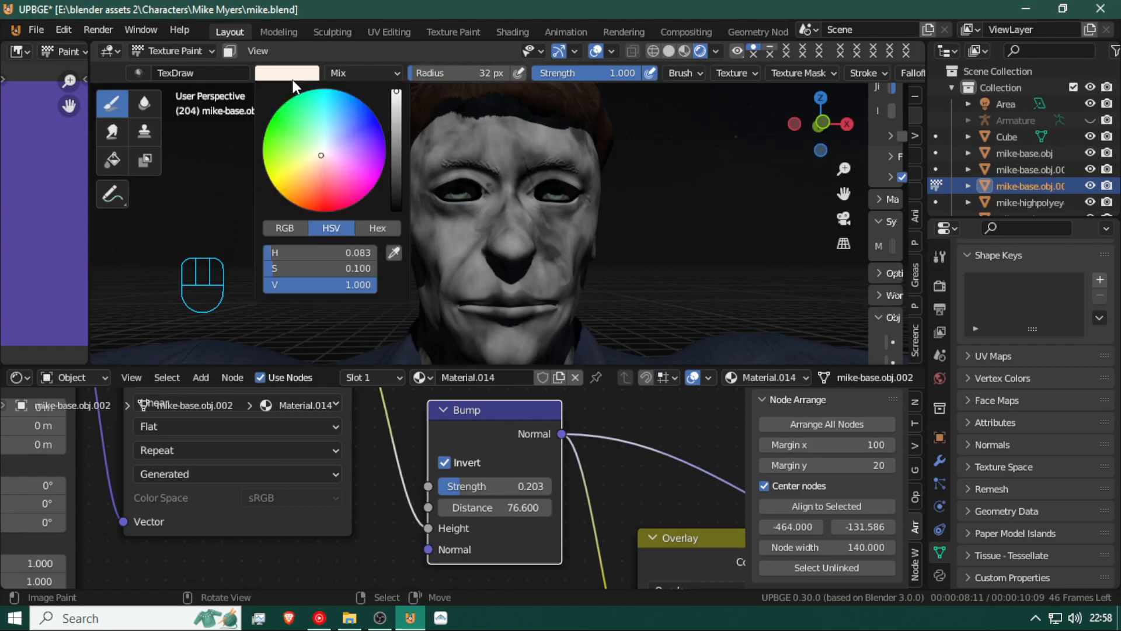
{"action": "left_click_drag", "start_coordinate": [397, 153], "coordinate": [412, 210]}
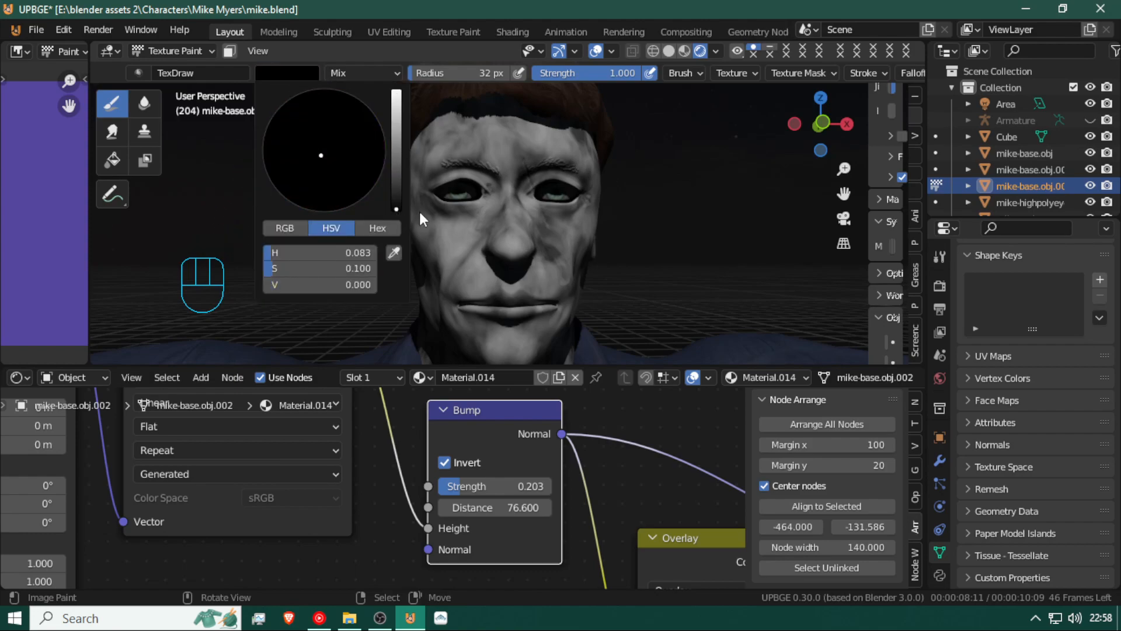
{"action": "scroll", "coordinate": [430, 174], "scroll_direction": "up", "scroll_amount": 3}
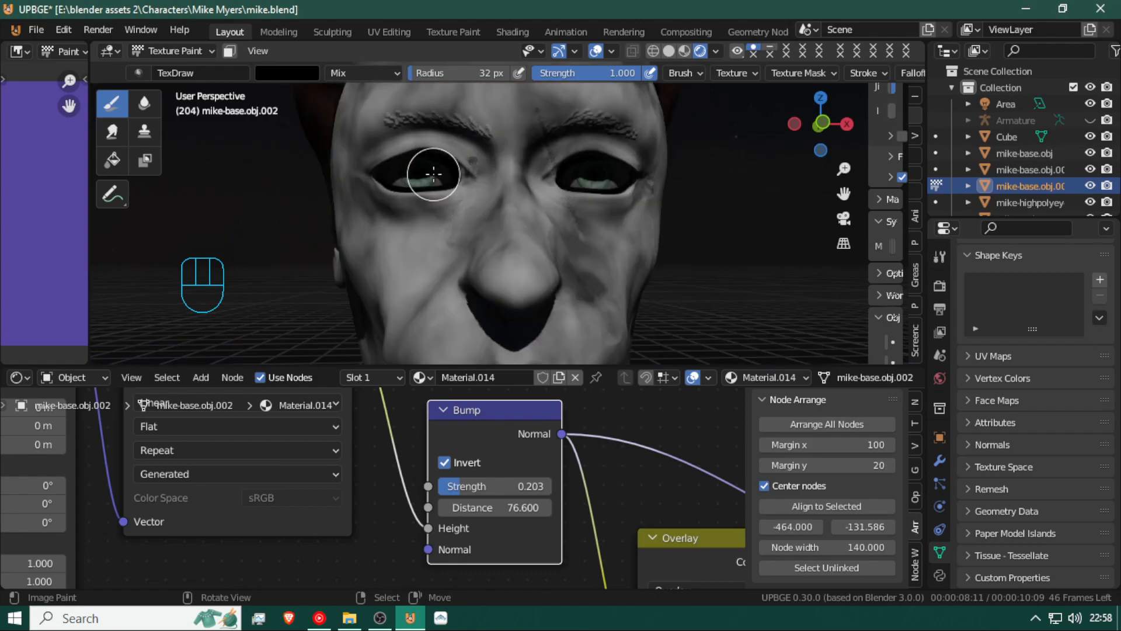
{"action": "middle_click_drag", "start_coordinate": [387, 187], "coordinate": [453, 182]}
{"action": "key", "text": "f"}
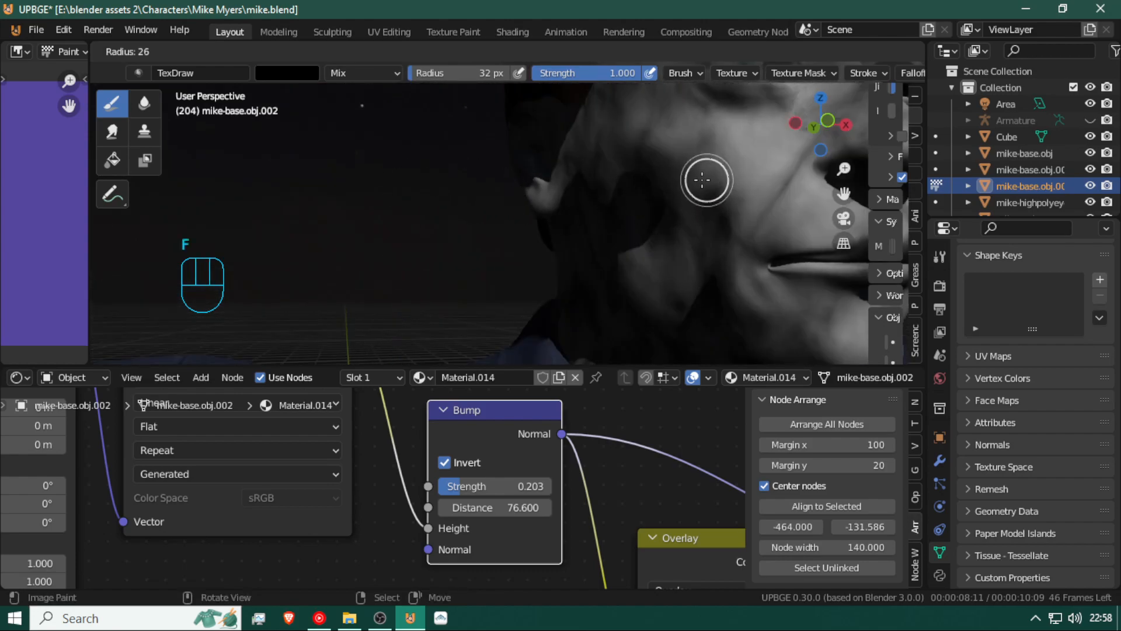
{"action": "left_click", "coordinate": [687, 169]}
{"action": "left_click_drag", "start_coordinate": [687, 170], "coordinate": [695, 211]}
{"action": "key", "text": "ctrl+z"}
Set the brush radius to 4 px and try short creases and dabs at the corner of the mouth, undoing the unwanted ones
{"action": "key", "text": "f"}
{"action": "left_click", "coordinate": [724, 195]}
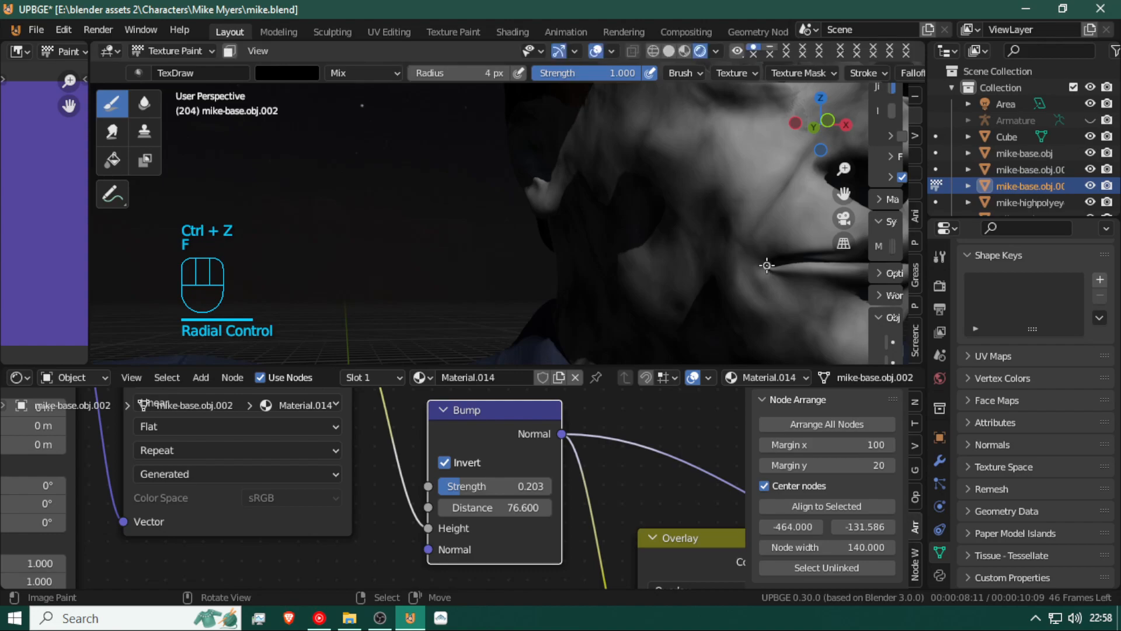
{"action": "mouse_move", "coordinate": [767, 270]}
{"action": "left_mouse_down"}
{"action": "mouse_move", "coordinate": [754, 282]}
{"action": "mouse_move", "coordinate": [750, 270]}
{"action": "left_mouse_up"}
{"action": "key", "text": "ctrl+z"}
{"action": "key", "text": "ctrl+z"}
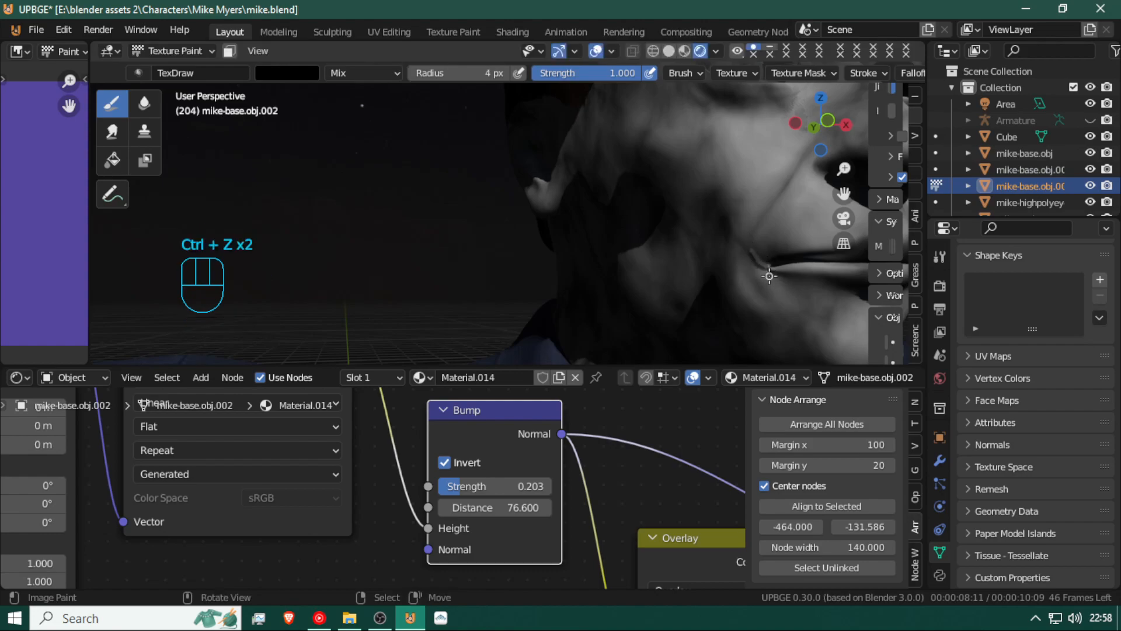
{"action": "key", "text": "ctrl+z"}
{"action": "mouse_move", "coordinate": [757, 255]}
{"action": "left_mouse_down"}
{"action": "mouse_move", "coordinate": [772, 270]}
{"action": "mouse_move", "coordinate": [768, 315]}
{"action": "left_mouse_up"}
{"action": "key", "text": "ctrl+z"}
{"action": "key", "text": "ctrl+z"}
{"action": "left_click", "coordinate": [769, 278]}
{"action": "left_click", "coordinate": [771, 278]}
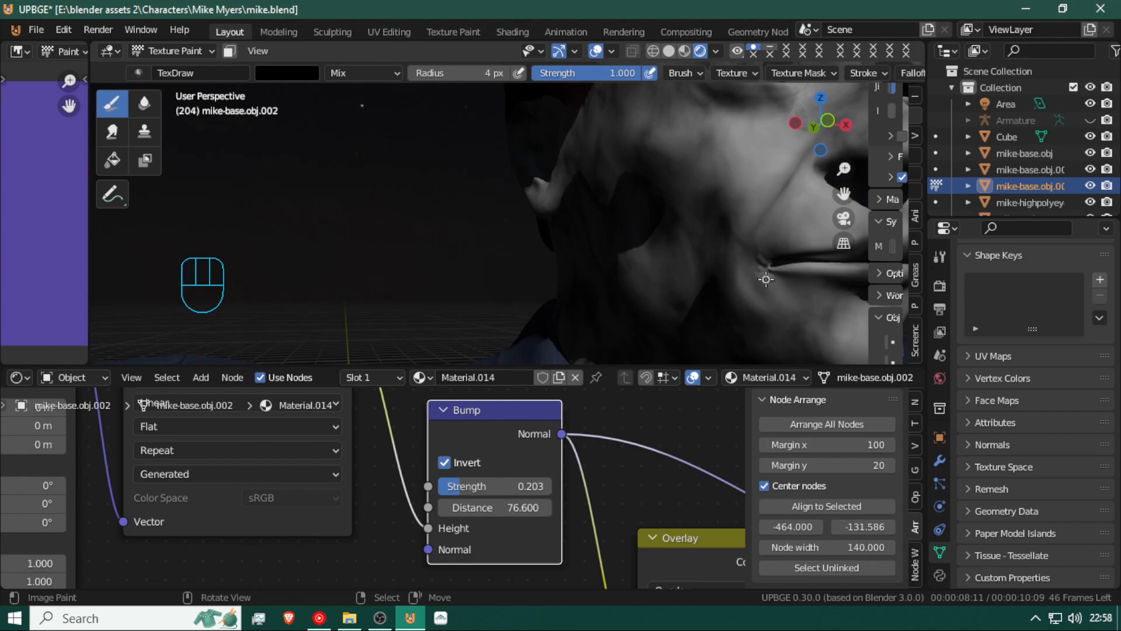
{"action": "key", "text": "ctrl+z"}
{"action": "key", "text": "ctrl+z"}
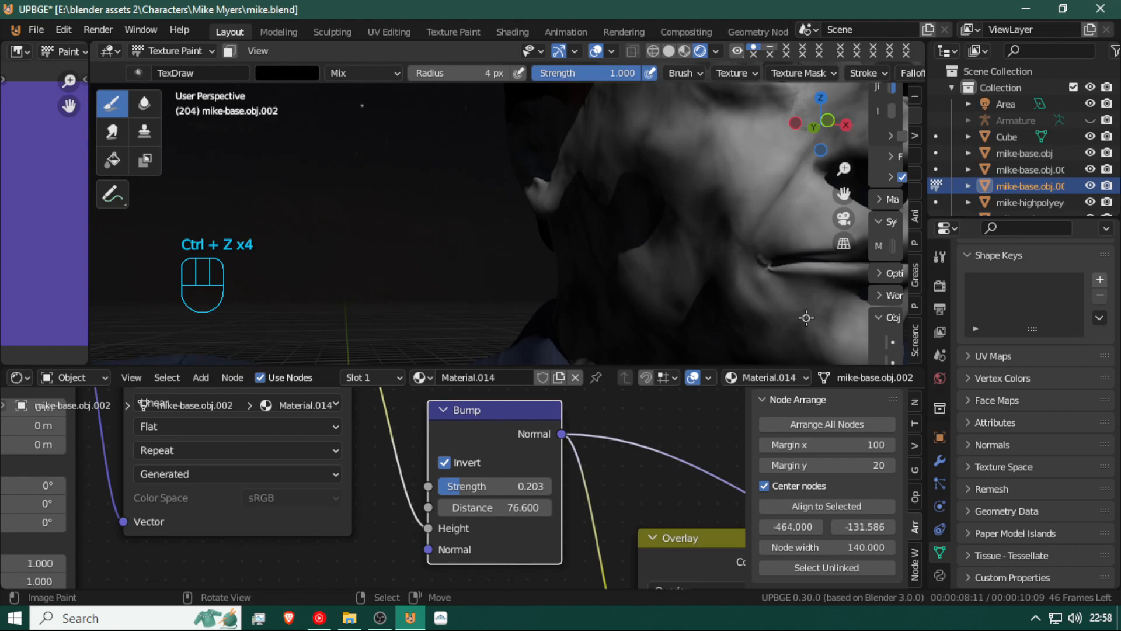
Try a vertical scar stroke across the lips and undo it
{"action": "scroll", "coordinate": [755, 312], "scroll_direction": "down", "scroll_amount": 4}
{"action": "middle_click_drag", "start_coordinate": [741, 260], "coordinate": [629, 216], "text": "shift"}
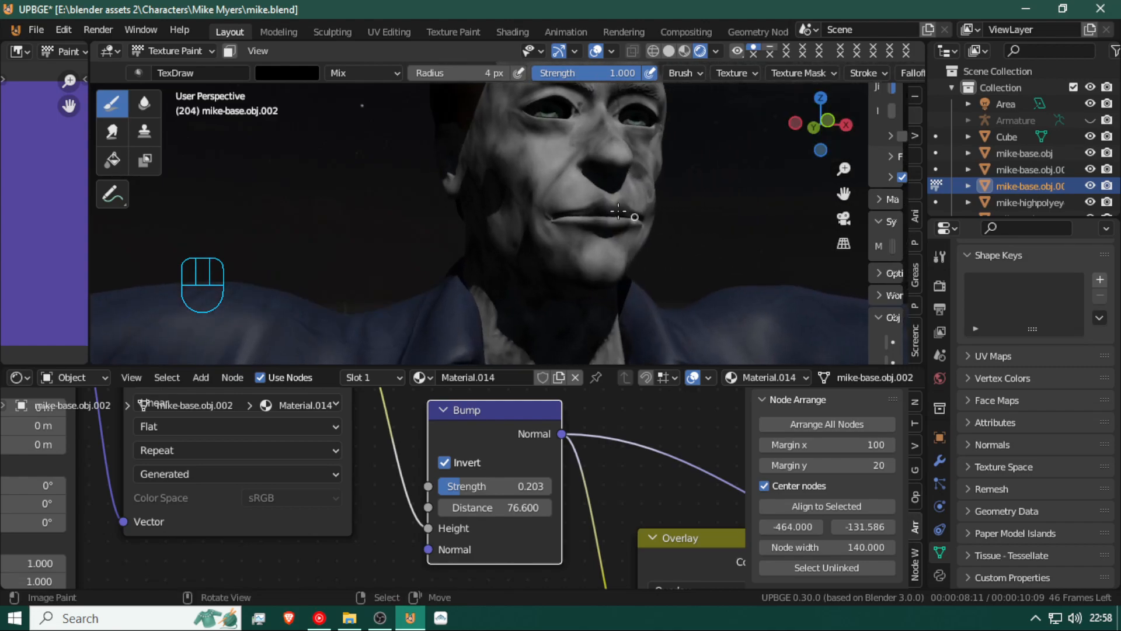
{"action": "left_click_drag", "start_coordinate": [572, 193], "coordinate": [594, 247]}
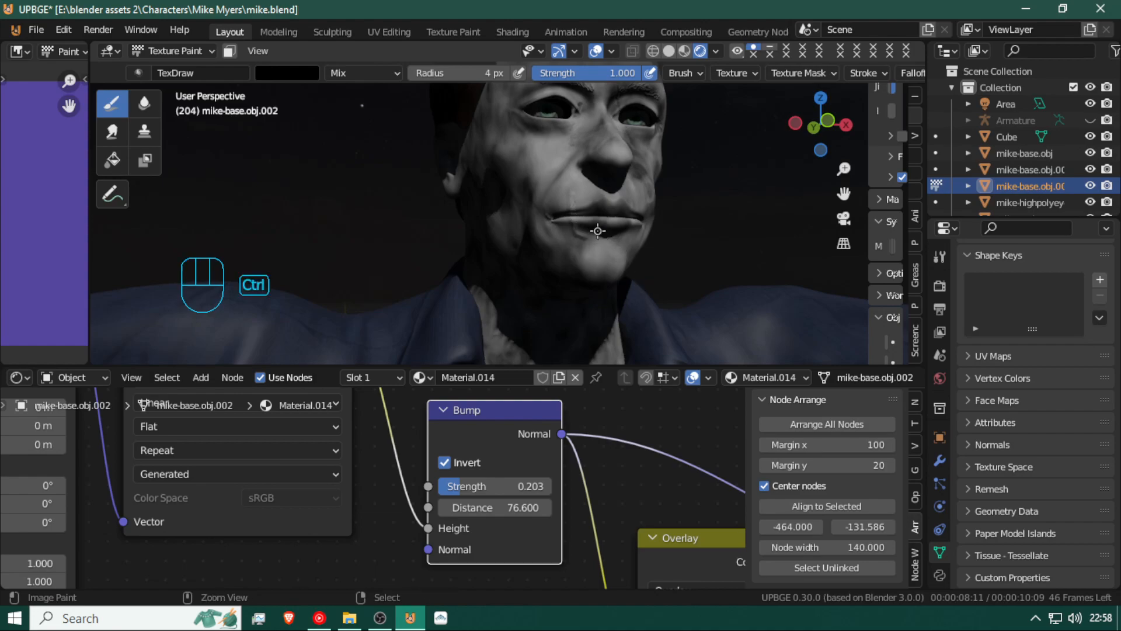
{"action": "key", "text": "ctrl+z"}
Paint a thin scar running above and below the lips near the mouth corner, undoing and redrawing the stray stroke
{"action": "scroll", "coordinate": [594, 230], "scroll_direction": "up", "scroll_amount": 3}
{"action": "left_click_drag", "start_coordinate": [623, 173], "coordinate": [620, 208]}
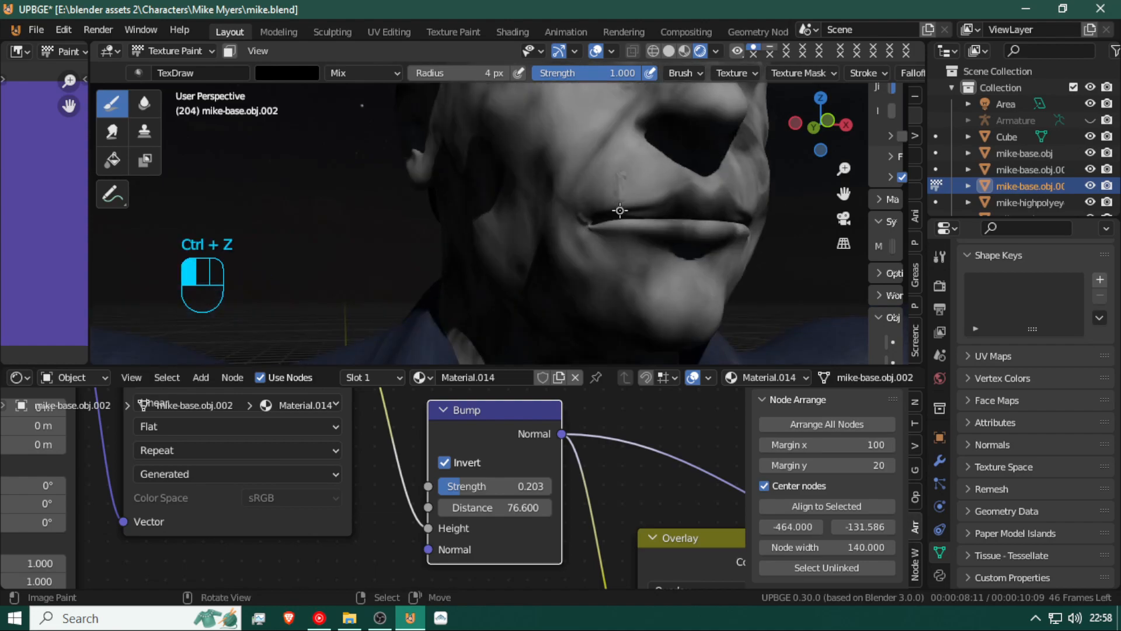
{"action": "left_click_drag", "start_coordinate": [632, 256], "coordinate": [632, 257]}
{"action": "key", "text": "ctrl+z"}
{"action": "left_click_drag", "start_coordinate": [614, 180], "coordinate": [613, 178]}
{"action": "left_click_drag", "start_coordinate": [634, 250], "coordinate": [636, 252]}
Paint a thin diagonal scar from the inner eye corner over the nose bridge to the opposite cheek, undoing the earlier attempts
{"action": "middle_click_drag", "start_coordinate": [693, 271], "coordinate": [568, 219]}
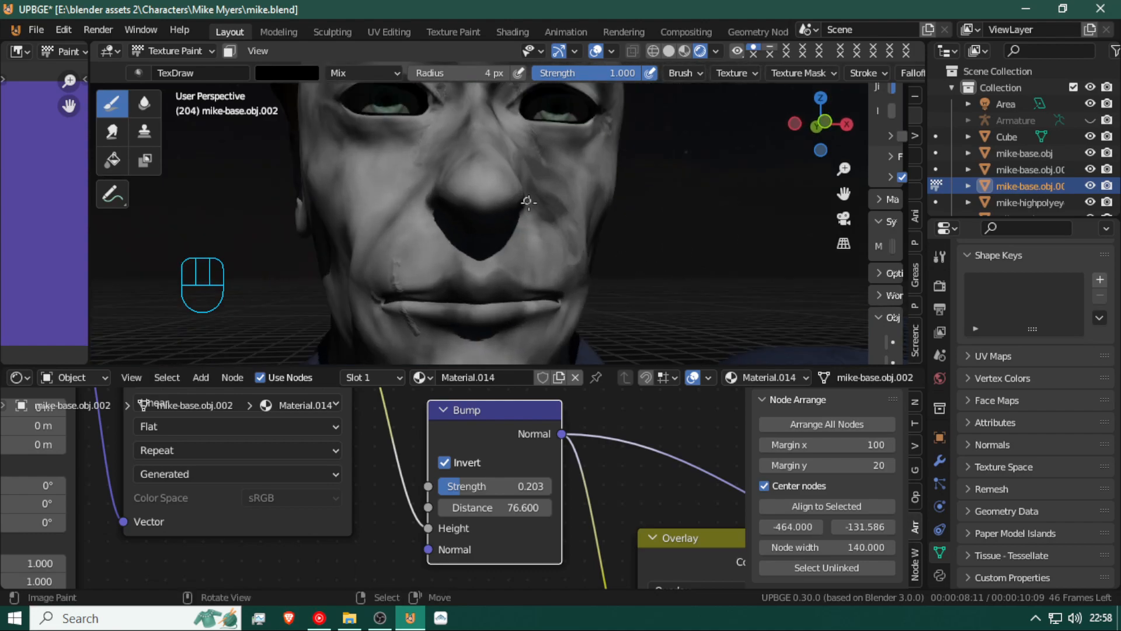
{"action": "left_click_drag", "start_coordinate": [457, 110], "coordinate": [490, 155]}
{"action": "left_click_drag", "start_coordinate": [556, 259], "coordinate": [557, 255]}
{"action": "key", "text": "ctrl+z"}
{"action": "left_click_drag", "start_coordinate": [458, 129], "coordinate": [500, 164]}
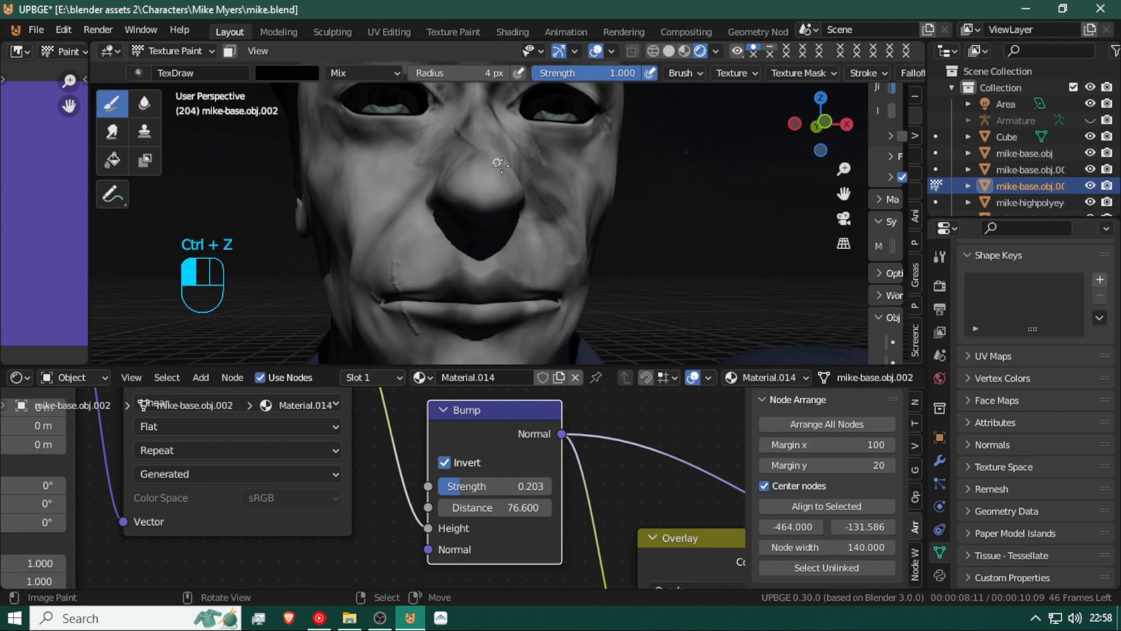
{"action": "middle_click_drag", "start_coordinate": [523, 180], "coordinate": [461, 181]}
{"action": "key", "text": "ctrl+z"}
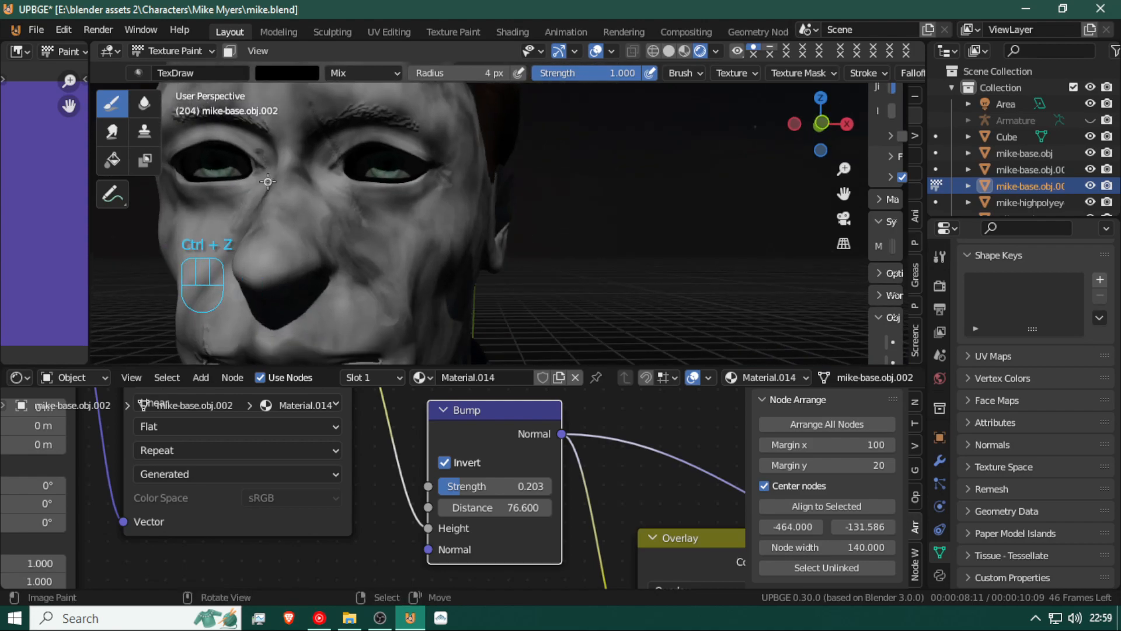
{"action": "left_click_drag", "start_coordinate": [257, 178], "coordinate": [298, 198]}
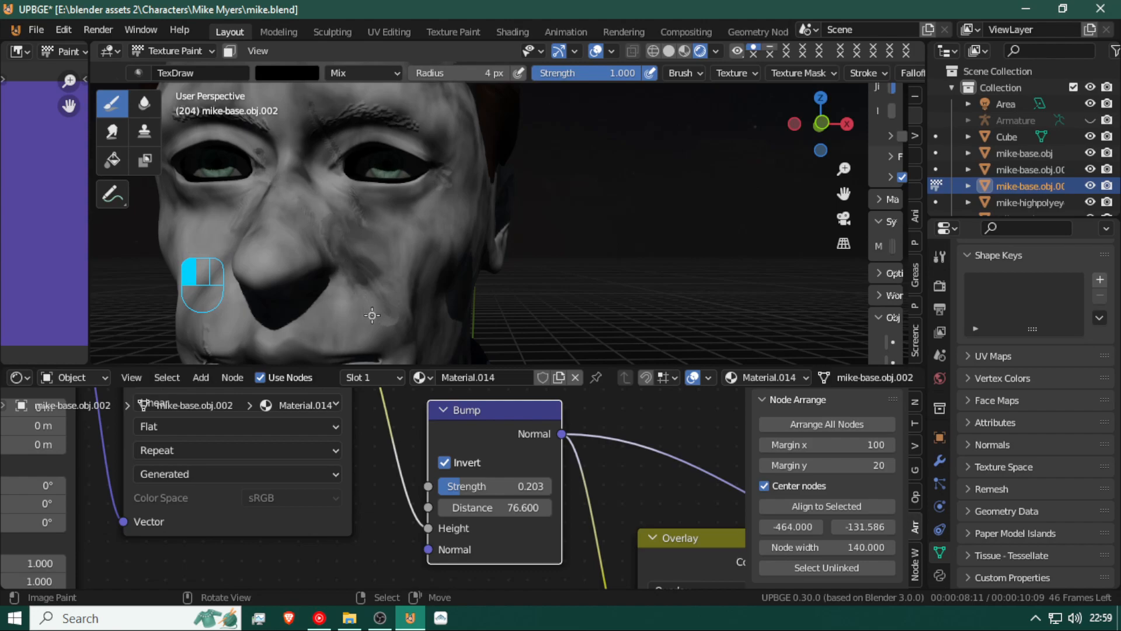
{"action": "left_click_drag", "start_coordinate": [378, 319], "coordinate": [376, 318]}
Try a black diagonal scar from the forehead to the temple with repeated strokes, and undo all of them
{"action": "mouse_move", "coordinate": [342, 199]}
{"action": "middle_mouse_down"}
{"action": "mouse_move", "coordinate": [718, 178]}
{"action": "mouse_move", "coordinate": [678, 138]}
{"action": "mouse_move", "coordinate": [656, 133]}
{"action": "mouse_move", "coordinate": [645, 173]}
{"action": "mouse_move", "coordinate": [662, 165]}
{"action": "middle_mouse_up"}
{"action": "scroll", "coordinate": [678, 137], "scroll_direction": "down", "scroll_amount": 1}
{"action": "left_click_drag", "start_coordinate": [786, 102], "coordinate": [763, 119]}
{"action": "left_click_drag", "start_coordinate": [682, 178], "coordinate": [678, 185]}
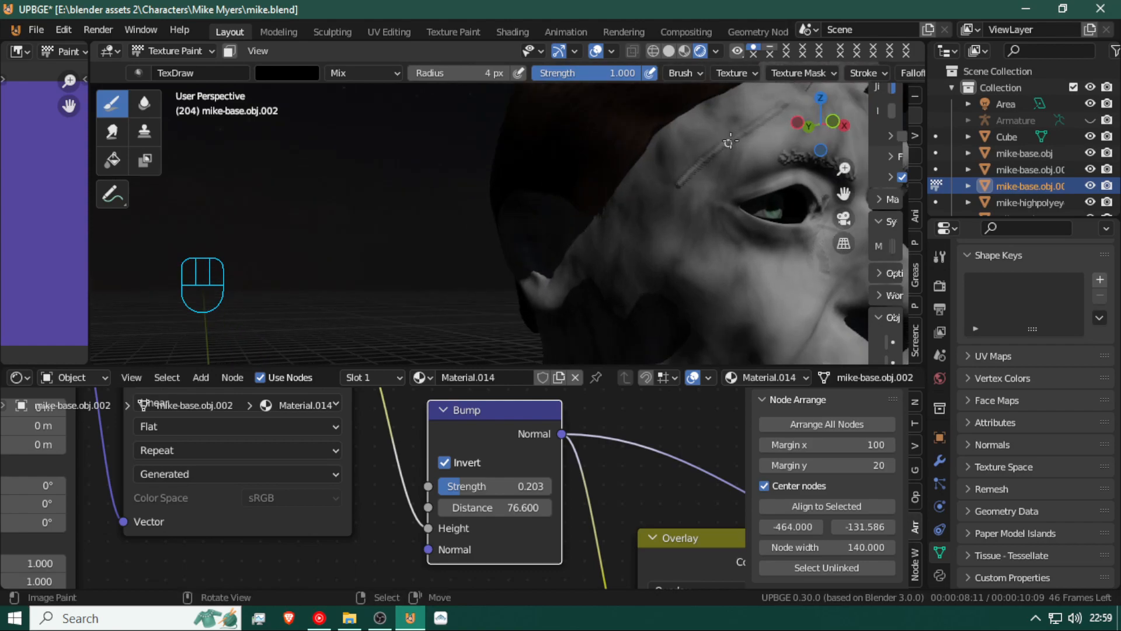
{"action": "left_click_drag", "start_coordinate": [777, 109], "coordinate": [758, 127]}
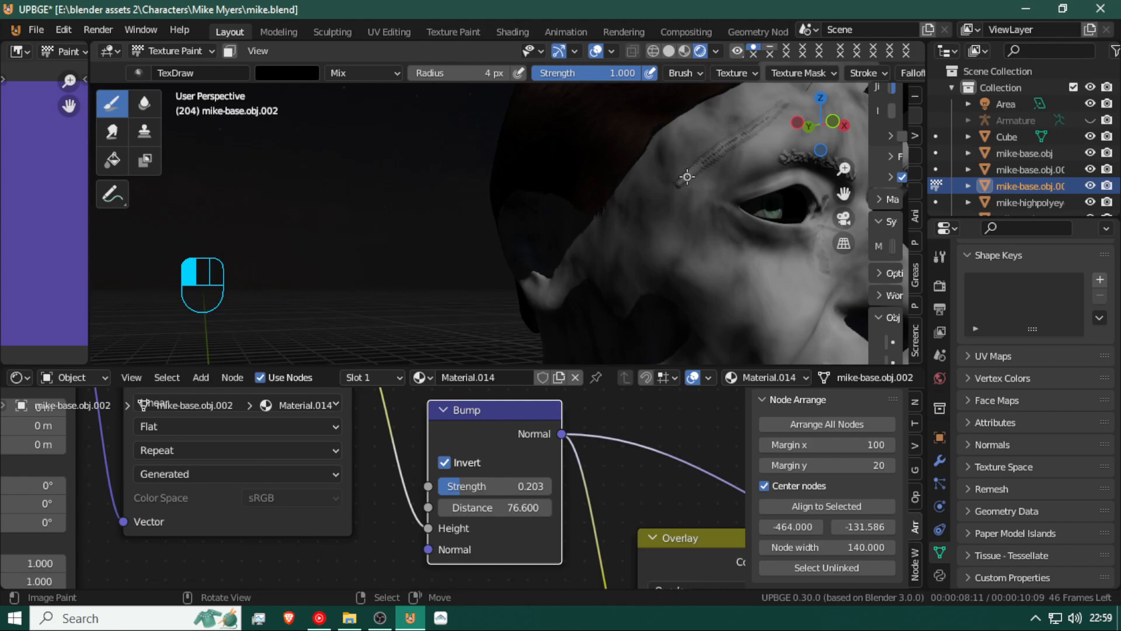
{"action": "left_click_drag", "start_coordinate": [683, 182], "coordinate": [681, 184]}
{"action": "left_click_drag", "start_coordinate": [785, 105], "coordinate": [729, 146]}
{"action": "key", "text": "ctrl+z"}
{"action": "key", "text": "ctrl+z"}
{"action": "key", "text": "ctrl+z"}
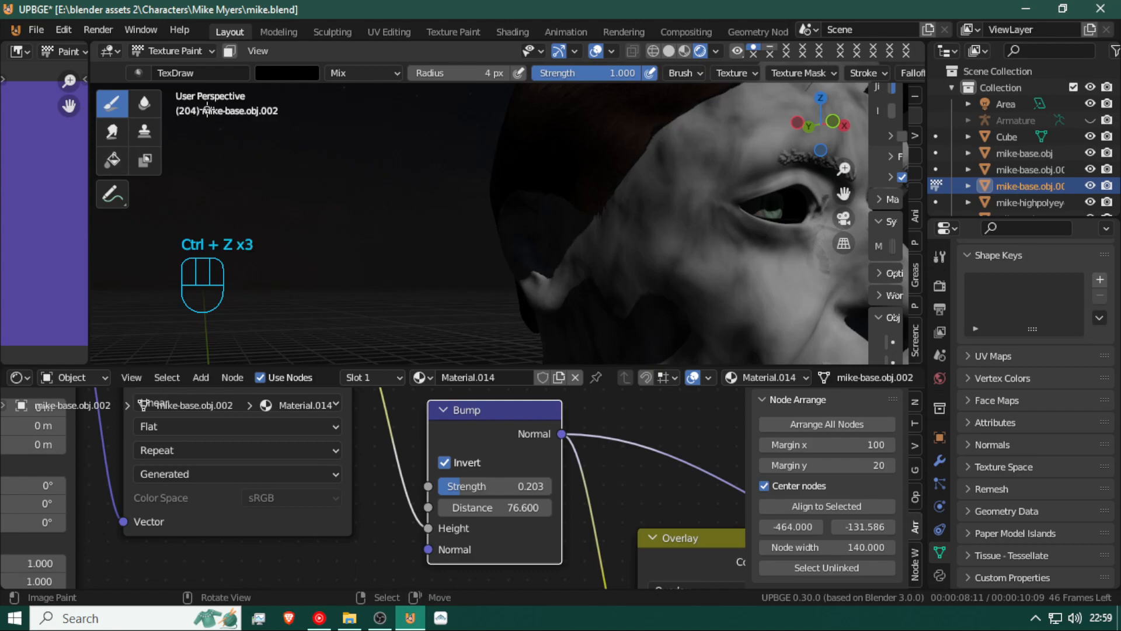
Set the brush colour to white and paint a diagonal scar from the forehead to the temple, retracing it with a 9 px brush
{"action": "left_click", "coordinate": [289, 73]}
{"action": "left_click_drag", "start_coordinate": [397, 125], "coordinate": [397, 91]}
{"action": "left_click_drag", "start_coordinate": [755, 121], "coordinate": [662, 202]}
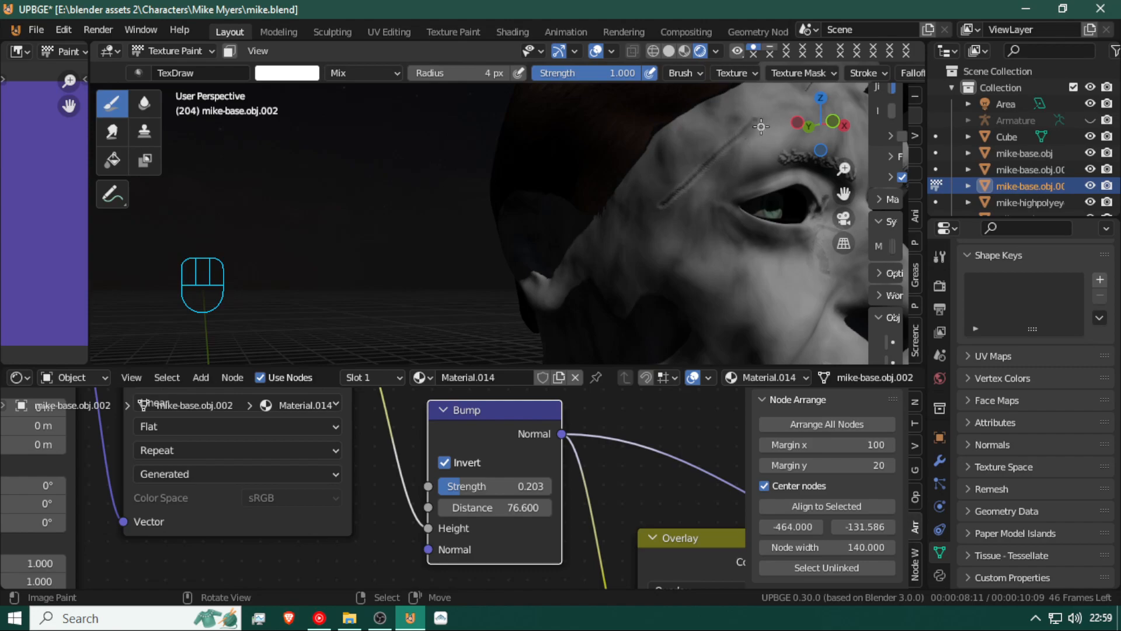
{"action": "key", "text": "f"}
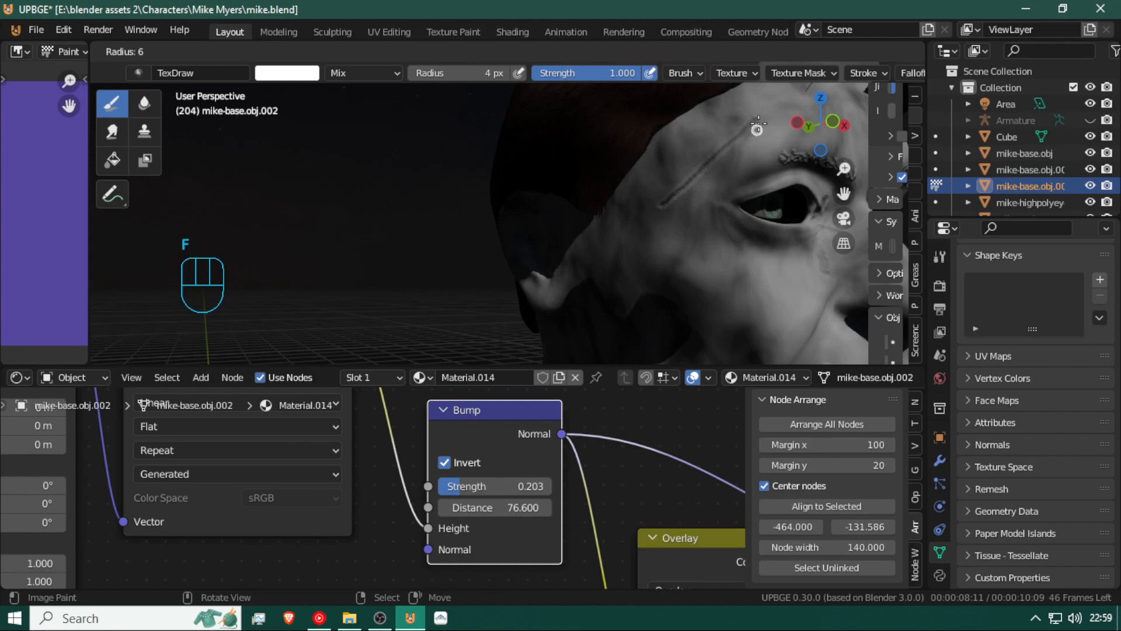
{"action": "left_click", "coordinate": [758, 124]}
{"action": "left_click_drag", "start_coordinate": [757, 123], "coordinate": [663, 200]}
Try a diagonal stroke across the forehead above the right-hand eyebrow, undo it, and set the brush radius to 7 px
{"action": "middle_click_drag", "start_coordinate": [644, 246], "coordinate": [580, 243]}
{"action": "scroll", "coordinate": [595, 233], "scroll_direction": "up", "scroll_amount": 3}
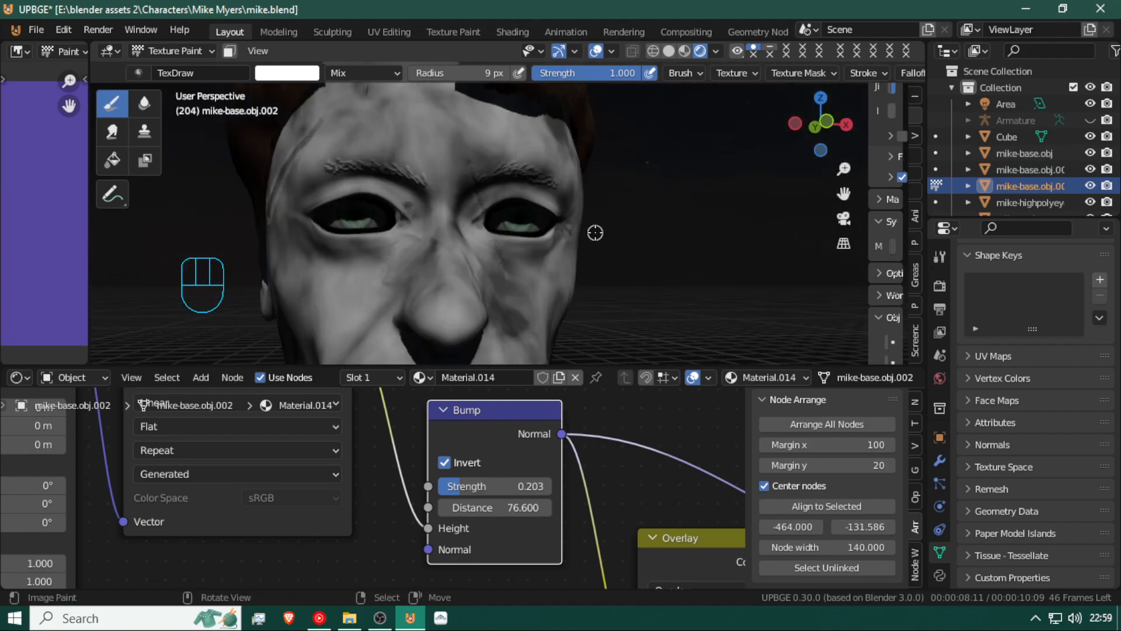
{"action": "mouse_move", "coordinate": [425, 116]}
{"action": "left_mouse_down"}
{"action": "mouse_move", "coordinate": [459, 143]}
{"action": "mouse_move", "coordinate": [491, 148]}
{"action": "left_mouse_up"}
{"action": "key", "text": "ctrl+z"}
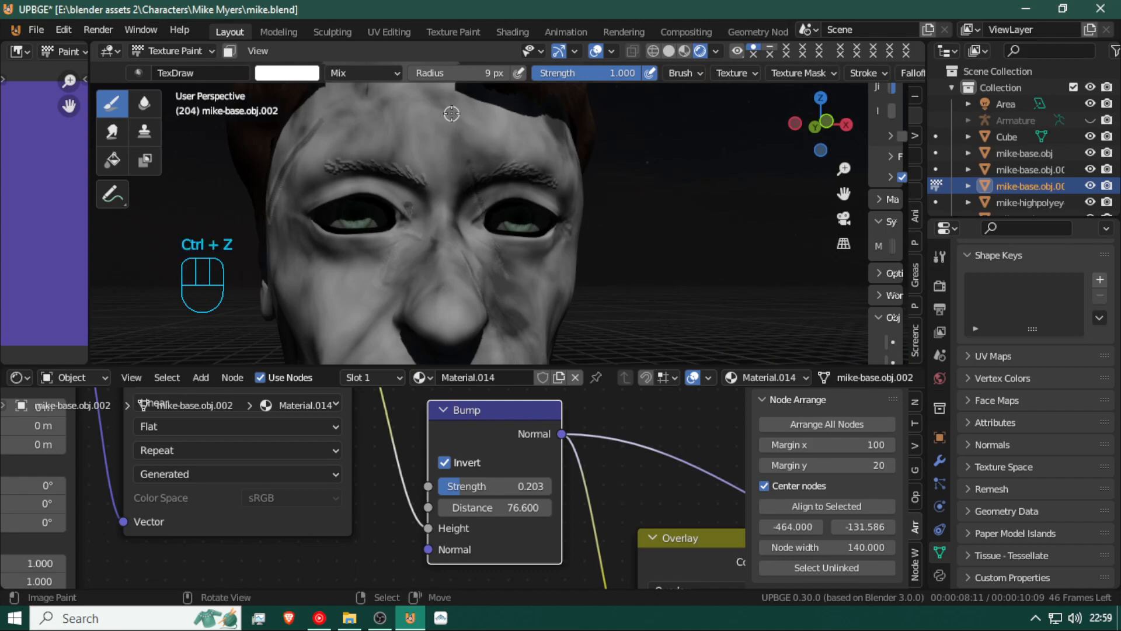
{"action": "key", "text": "f"}
{"action": "left_click", "coordinate": [448, 111]}
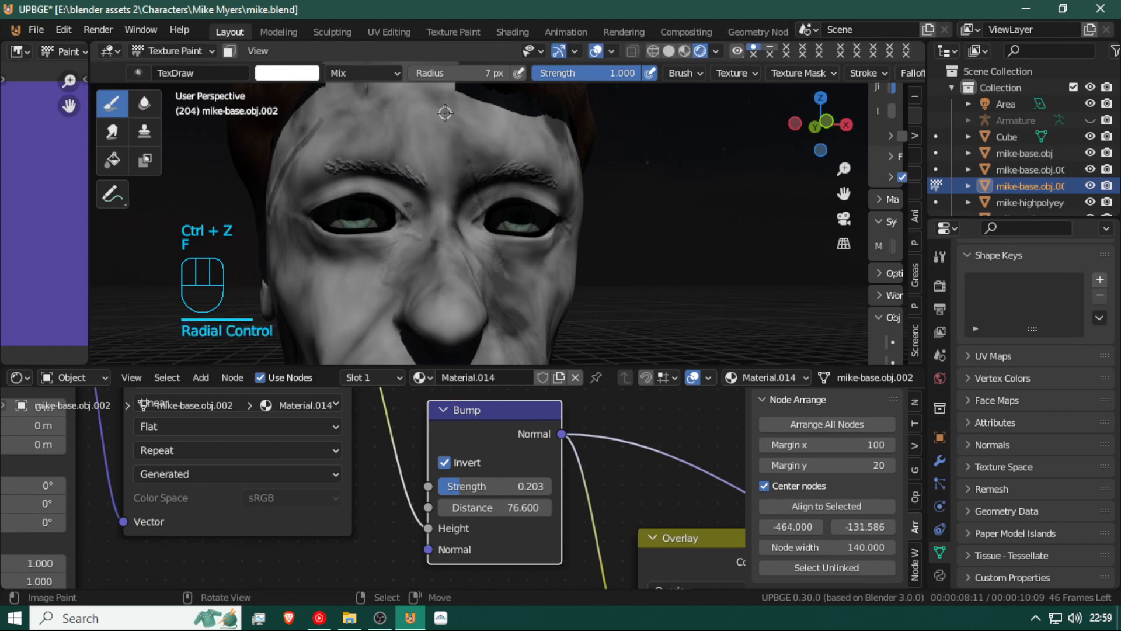
Set the brush radius to 4 px and paint a short diagonal scar on the forehead above the right-hand eyebrow
{"action": "key", "text": "ctrl+z"}
{"action": "middle_click_drag", "start_coordinate": [514, 144], "coordinate": [465, 150]}
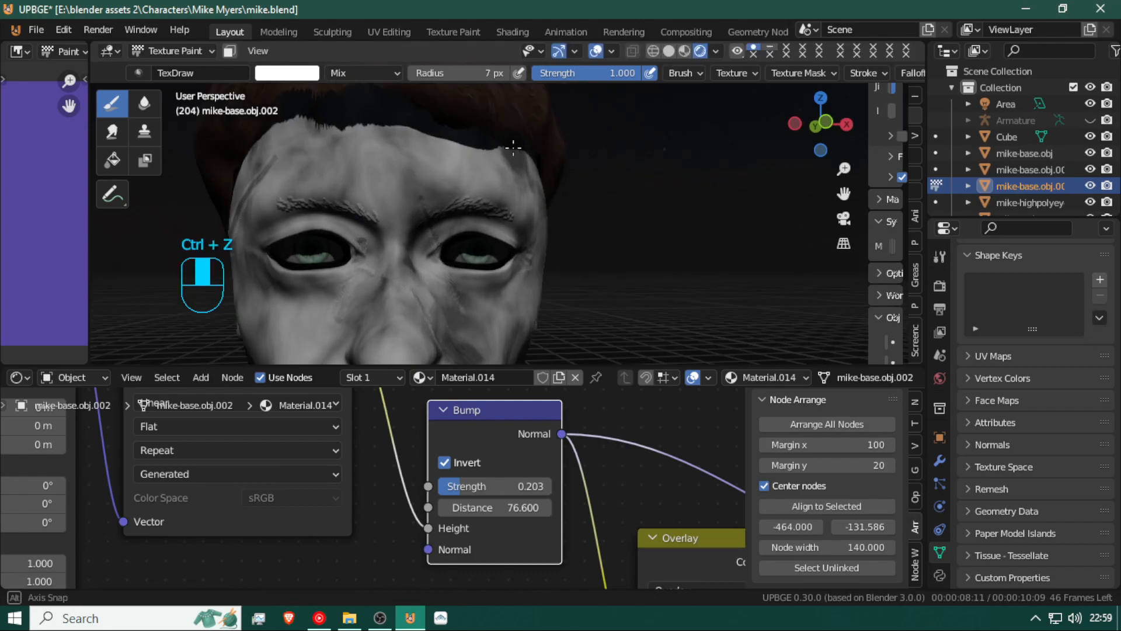
{"action": "key", "text": "f"}
{"action": "left_click", "coordinate": [464, 151]}
{"action": "left_click_drag", "start_coordinate": [427, 149], "coordinate": [459, 179]}
Set the brush radius to 13 px, try a stroke on the cheek beside the right-hand ear, and undo it
{"action": "middle_click_drag", "start_coordinate": [487, 223], "coordinate": [385, 242]}
{"action": "middle_click_drag", "start_coordinate": [351, 280], "coordinate": [380, 240], "text": "shift"}
{"action": "key", "text": "f"}
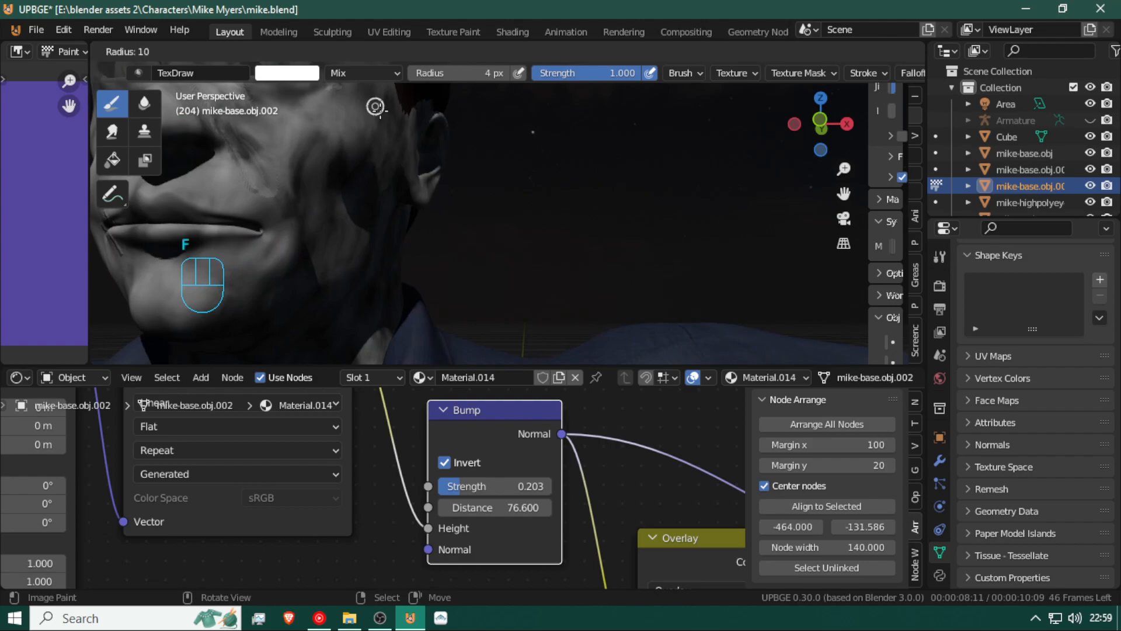
{"action": "left_click", "coordinate": [376, 107]}
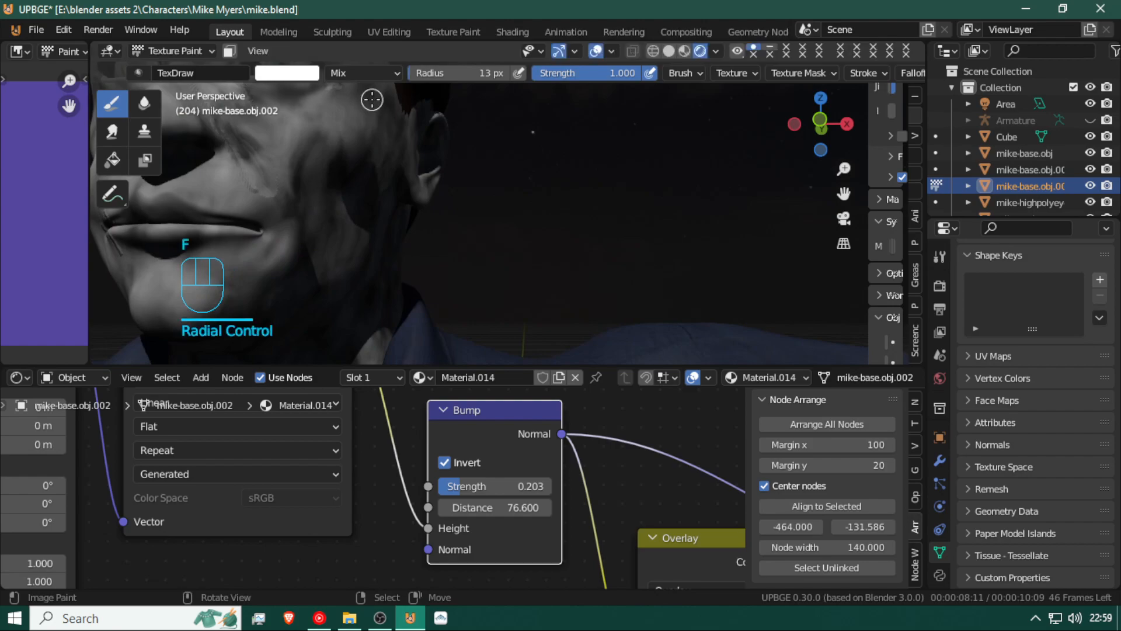
{"action": "key", "text": "ctrl+z"}
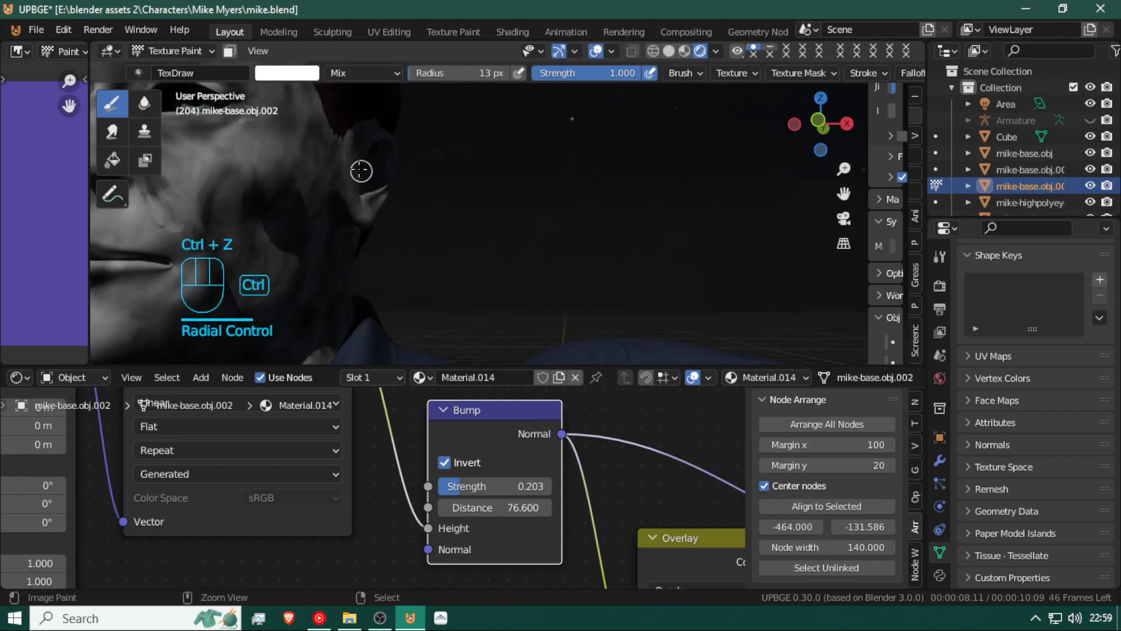
{"action": "key", "text": "ctrl+z"}
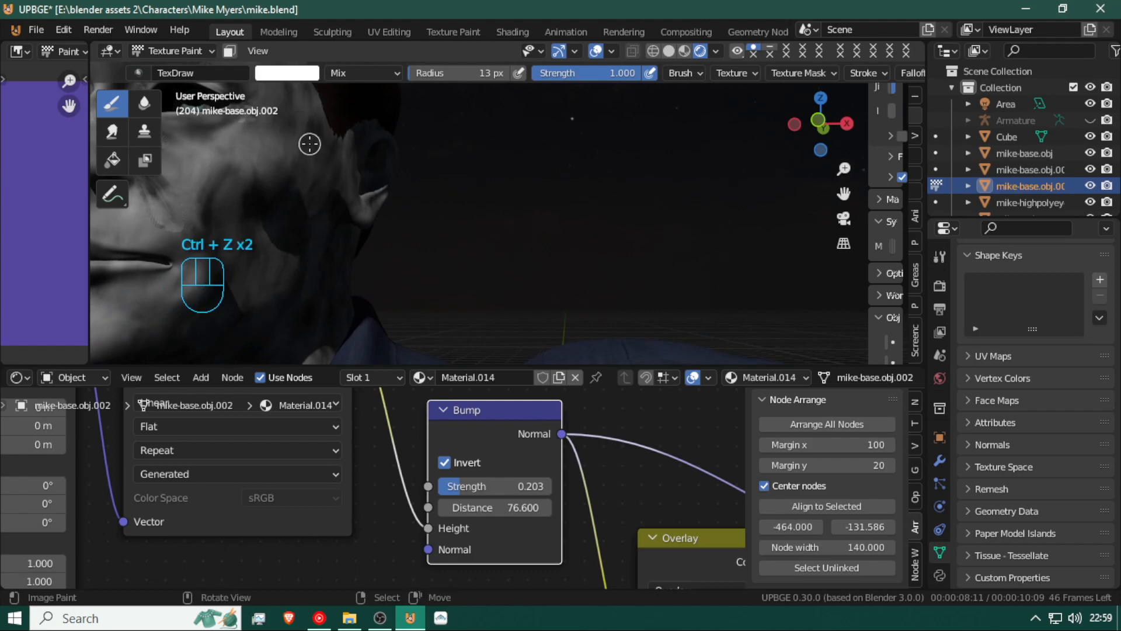
Set the brush radius to 7 px and try diagonal scars down the cheek in front of the right-hand ear, undoing them
{"action": "key", "text": "f"}
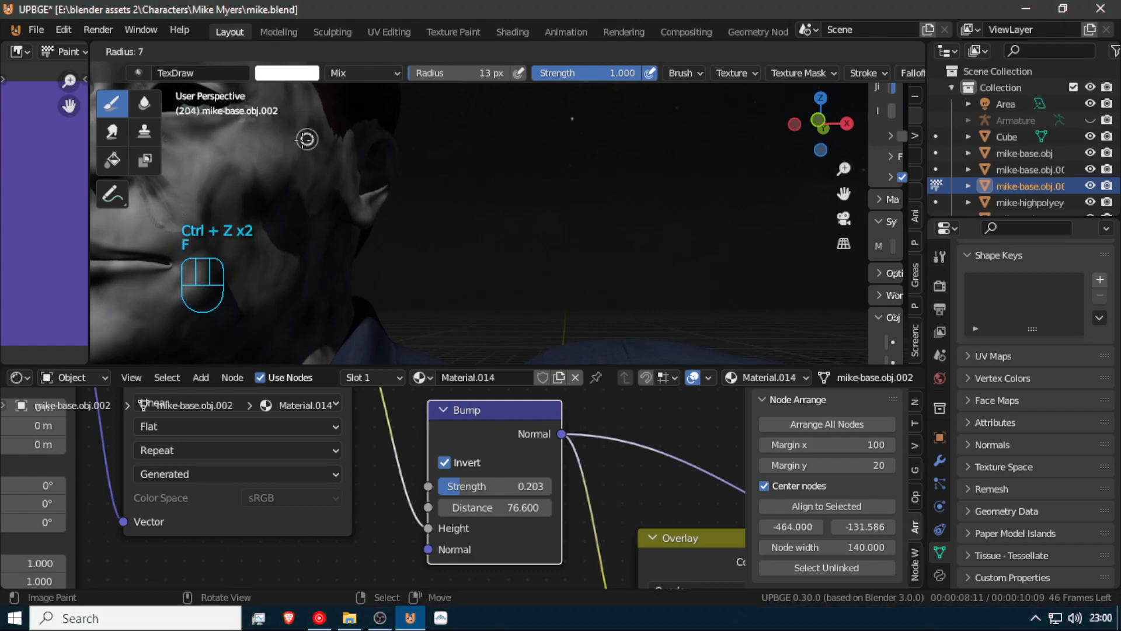
{"action": "left_click", "coordinate": [295, 138]}
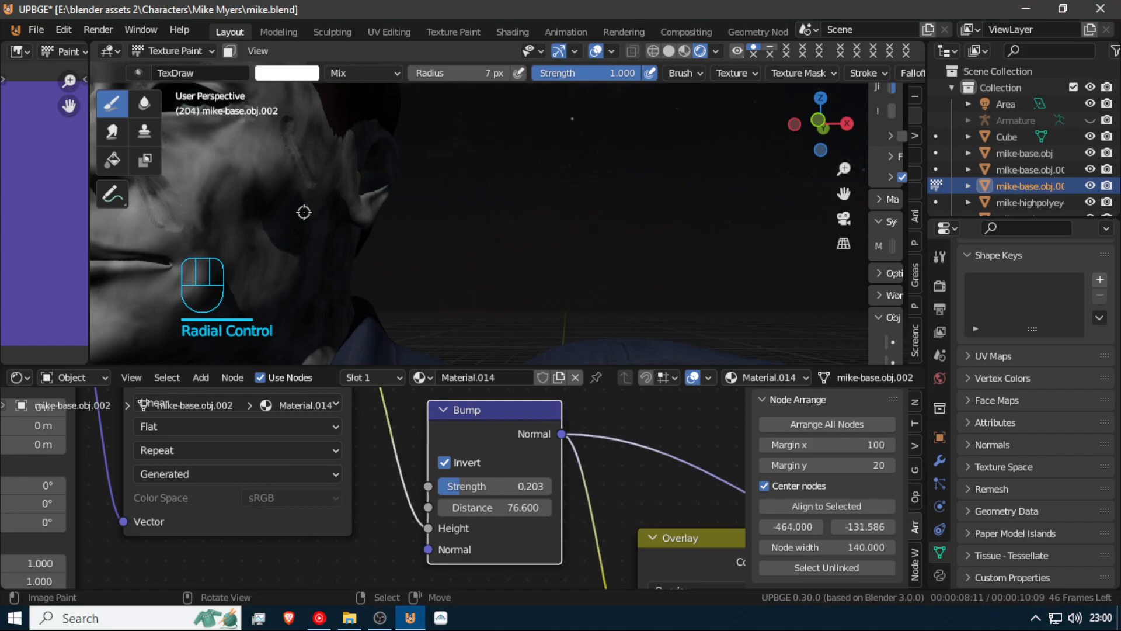
{"action": "key", "text": "ctrl+z"}
{"action": "left_click", "coordinate": [285, 138]}
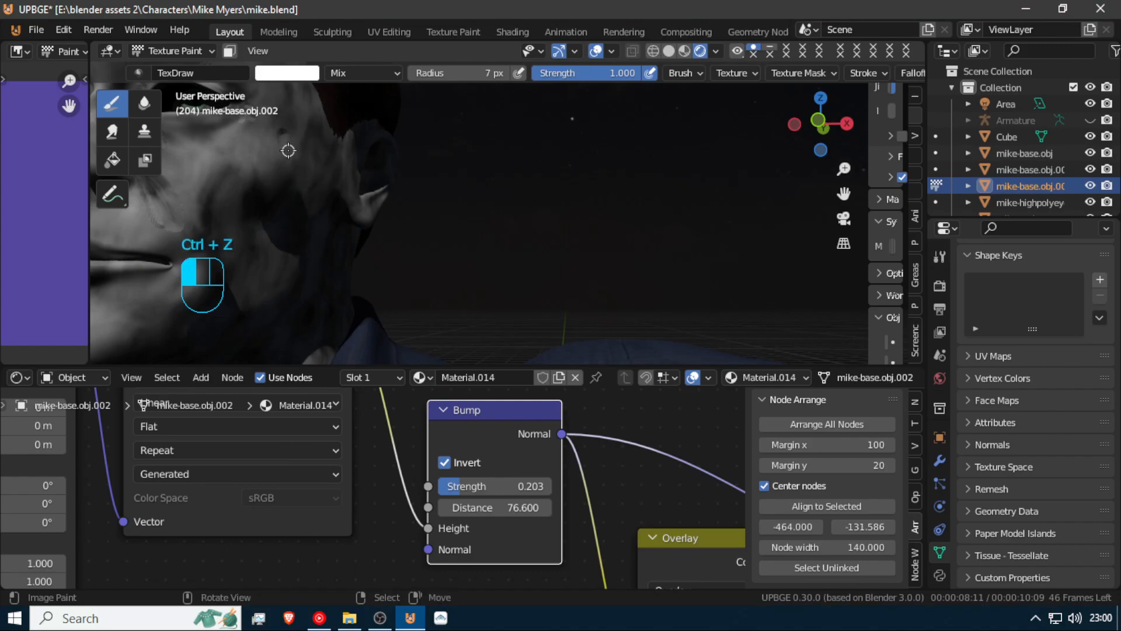
{"action": "middle_click_drag", "start_coordinate": [285, 208], "coordinate": [396, 155]}
{"action": "left_click_drag", "start_coordinate": [484, 95], "coordinate": [449, 188]}
{"action": "scroll", "coordinate": [447, 185], "scroll_direction": "down", "scroll_amount": 2}
{"action": "scroll", "coordinate": [446, 184], "scroll_direction": "down", "scroll_amount": 4}
{"action": "middle_click_drag", "start_coordinate": [444, 182], "coordinate": [419, 190]}
{"action": "key", "text": "ctrl+z"}
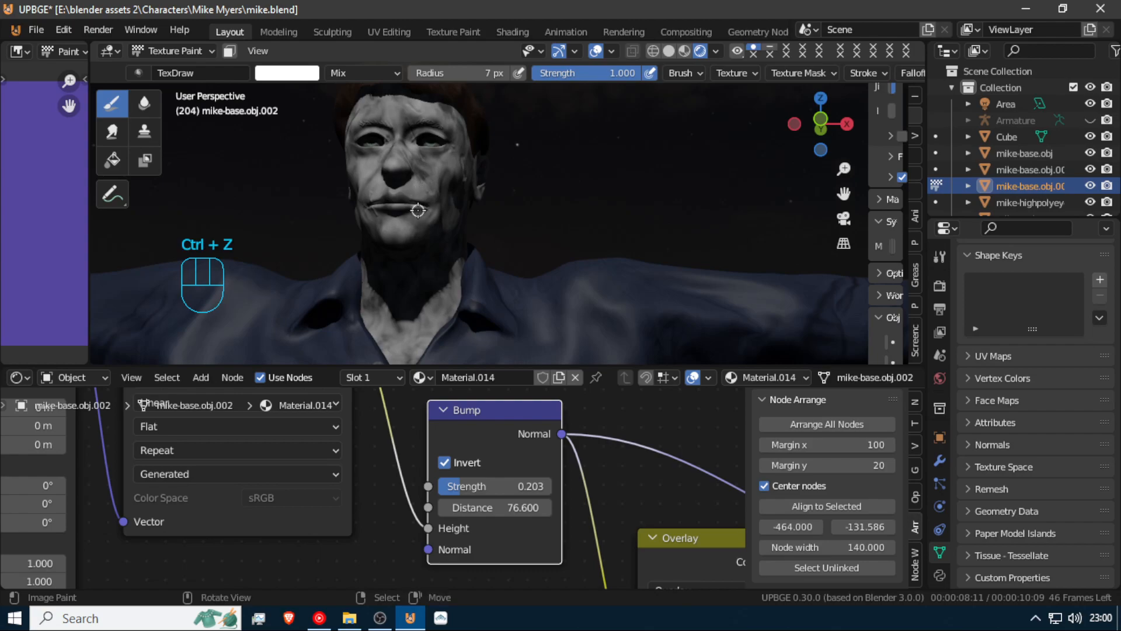
Try short strokes around the mouth, chin and forehead with the 7 px brush, undoing each one
{"action": "scroll", "coordinate": [366, 243], "scroll_direction": "up", "scroll_amount": 2}
{"action": "left_click_drag", "start_coordinate": [343, 236], "coordinate": [336, 261]}
{"action": "key", "text": "ctrl+z"}
{"action": "left_click_drag", "start_coordinate": [332, 177], "coordinate": [347, 187]}
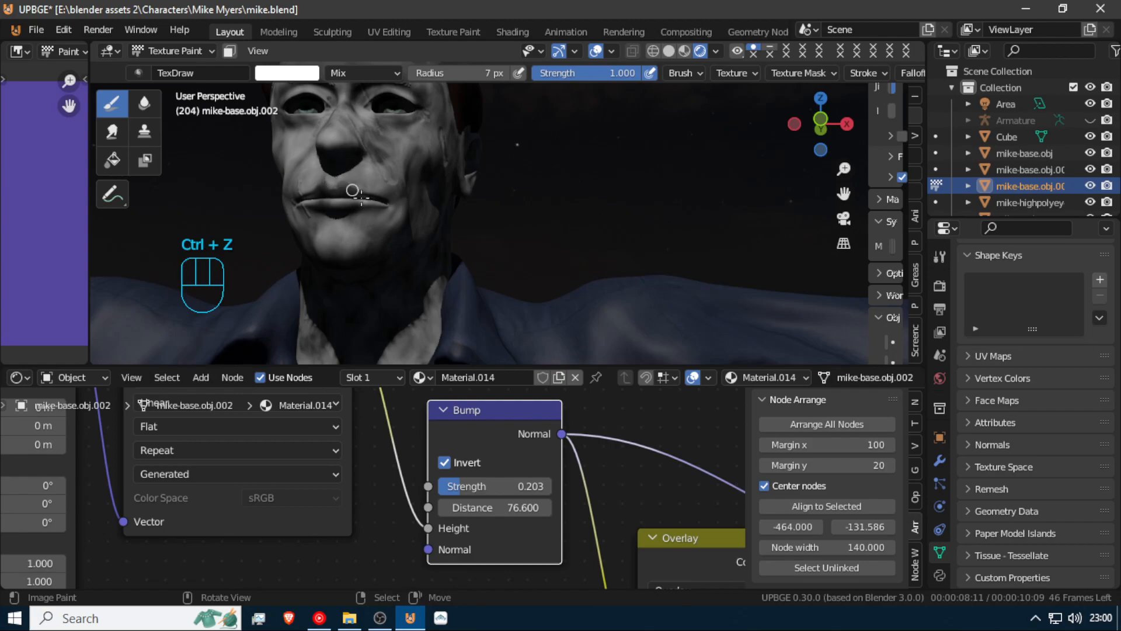
{"action": "middle_click_drag", "start_coordinate": [390, 223], "coordinate": [445, 217]}
{"action": "key", "text": "ctrl+z"}
{"action": "middle_click_drag", "start_coordinate": [494, 190], "coordinate": [524, 145]}
{"action": "left_click_drag", "start_coordinate": [505, 122], "coordinate": [487, 142]}
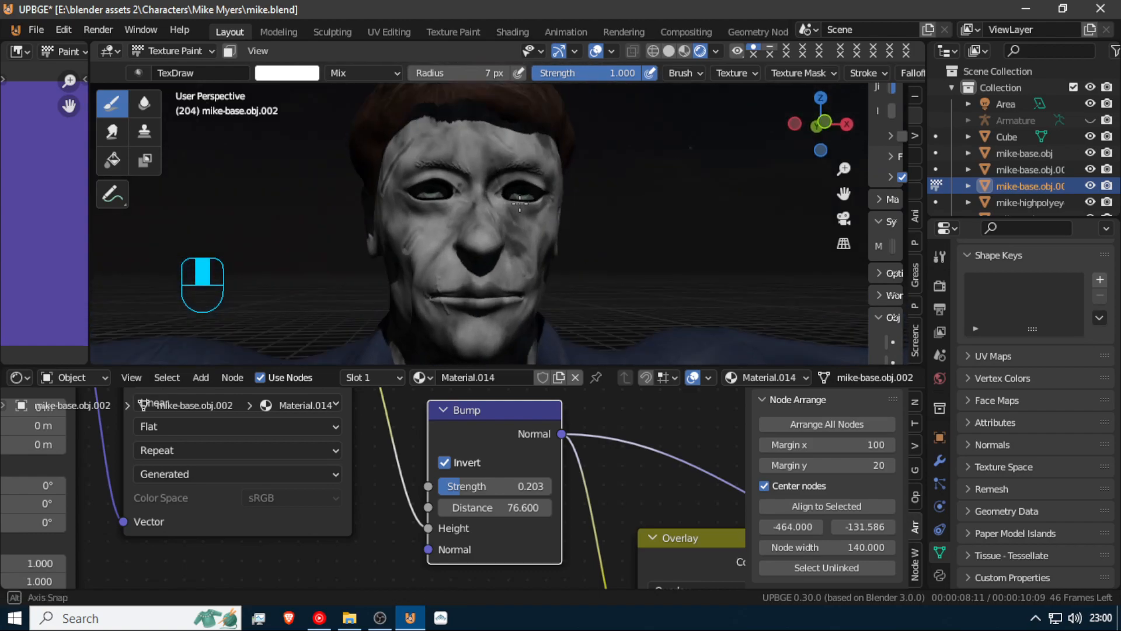
{"action": "key", "text": "ctrl+z"}
Paint a long diagonal white scar across the left-hand cheek with the 7 px brush
{"action": "scroll", "coordinate": [438, 236], "scroll_direction": "up", "scroll_amount": 6}
{"action": "scroll", "coordinate": [454, 228], "scroll_direction": "down", "scroll_amount": 3}
{"action": "middle_click_drag", "start_coordinate": [454, 228], "coordinate": [558, 190]}
{"action": "scroll", "coordinate": [558, 188], "scroll_direction": "up", "scroll_amount": 4}
{"action": "left_click", "coordinate": [638, 121]}
{"action": "left_click_drag", "start_coordinate": [579, 177], "coordinate": [524, 255]}
{"action": "left_click_drag", "start_coordinate": [500, 309], "coordinate": [507, 297]}
{"action": "scroll", "coordinate": [524, 253], "scroll_direction": "down", "scroll_amount": 4}
{"action": "middle_click_drag", "start_coordinate": [563, 239], "coordinate": [633, 210]}
{"action": "scroll", "coordinate": [634, 210], "scroll_direction": "up", "scroll_amount": 4}
{"action": "scroll", "coordinate": [647, 203], "scroll_direction": "down", "scroll_amount": 2}
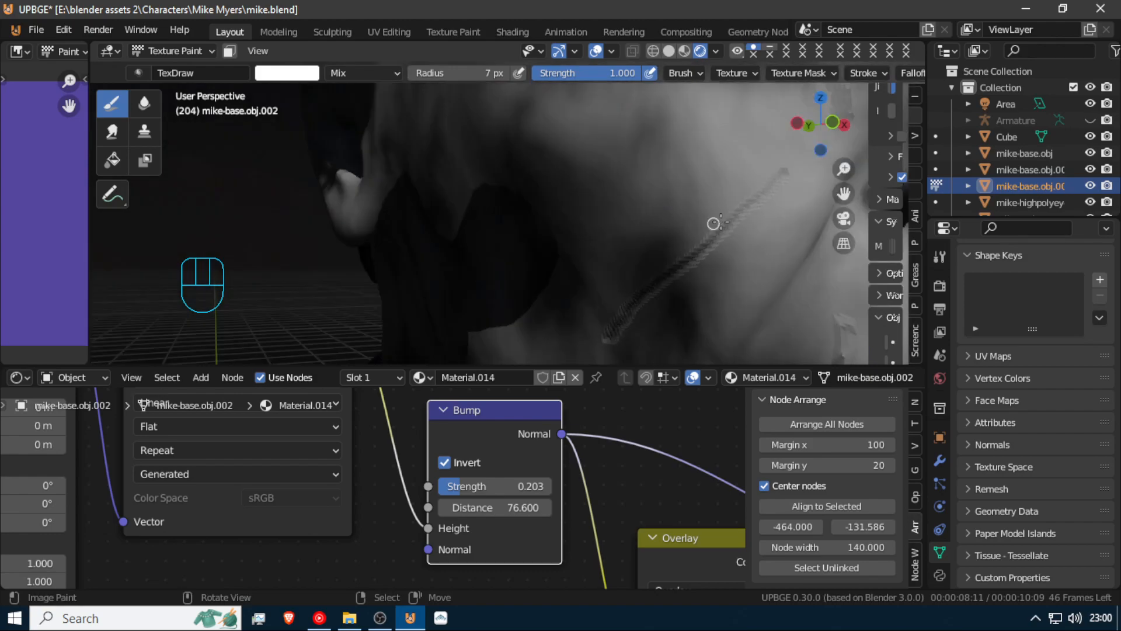
Paint three more roughly parallel diagonal scars beside the first one on the left-hand cheek, forming a claw mark
{"action": "left_click_drag", "start_coordinate": [745, 167], "coordinate": [743, 166]}
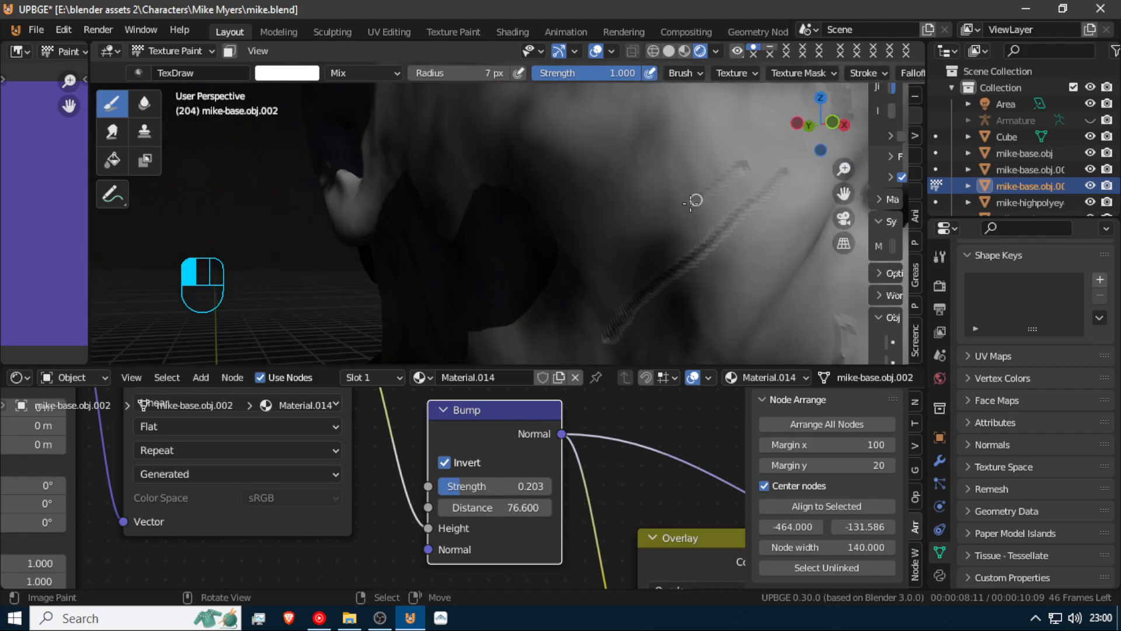
{"action": "left_click_drag", "start_coordinate": [597, 307], "coordinate": [598, 304]}
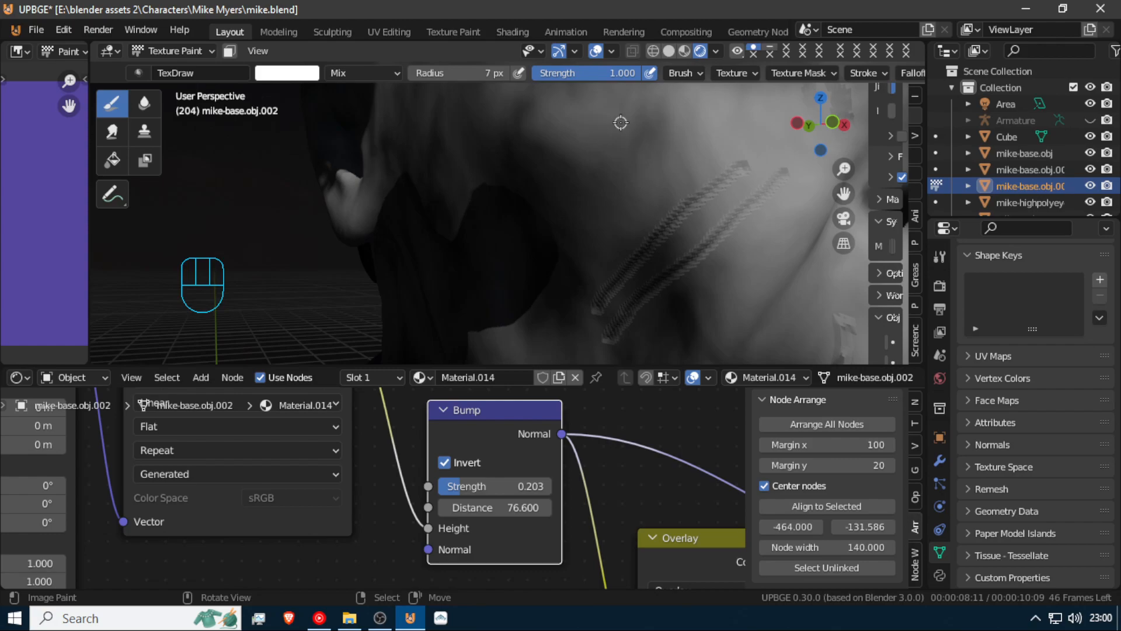
{"action": "left_click_drag", "start_coordinate": [682, 143], "coordinate": [676, 147]}
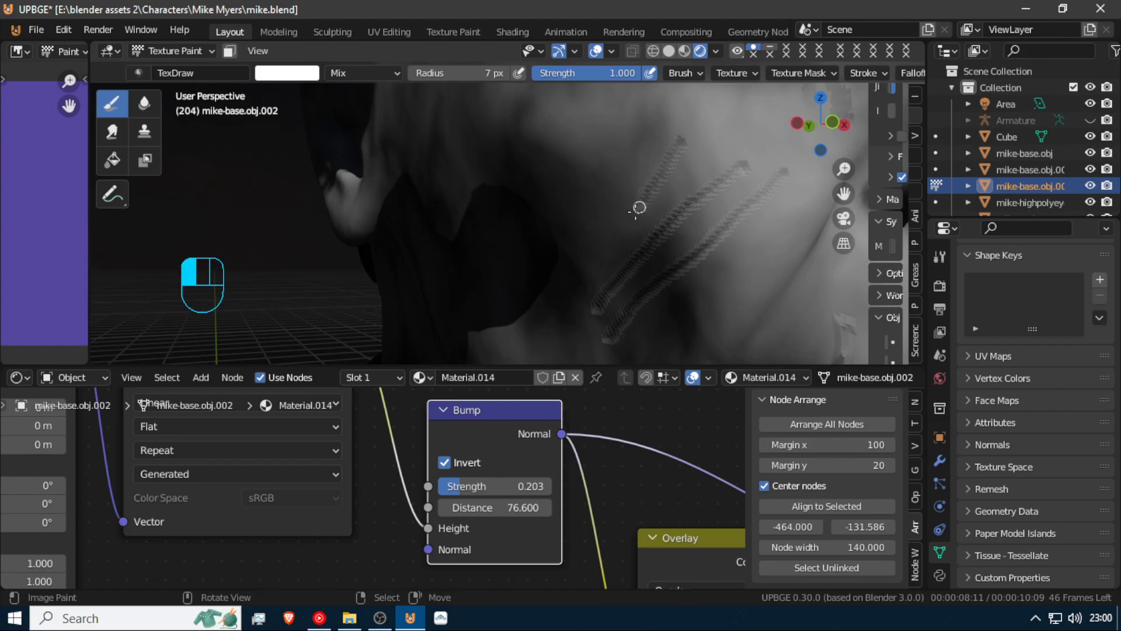
{"action": "left_click_drag", "start_coordinate": [605, 259], "coordinate": [595, 258]}
{"action": "left_click_drag", "start_coordinate": [617, 119], "coordinate": [595, 167]}
{"action": "left_click_drag", "start_coordinate": [571, 251], "coordinate": [602, 251]}
{"action": "scroll", "coordinate": [616, 260], "scroll_direction": "down", "scroll_amount": 5}
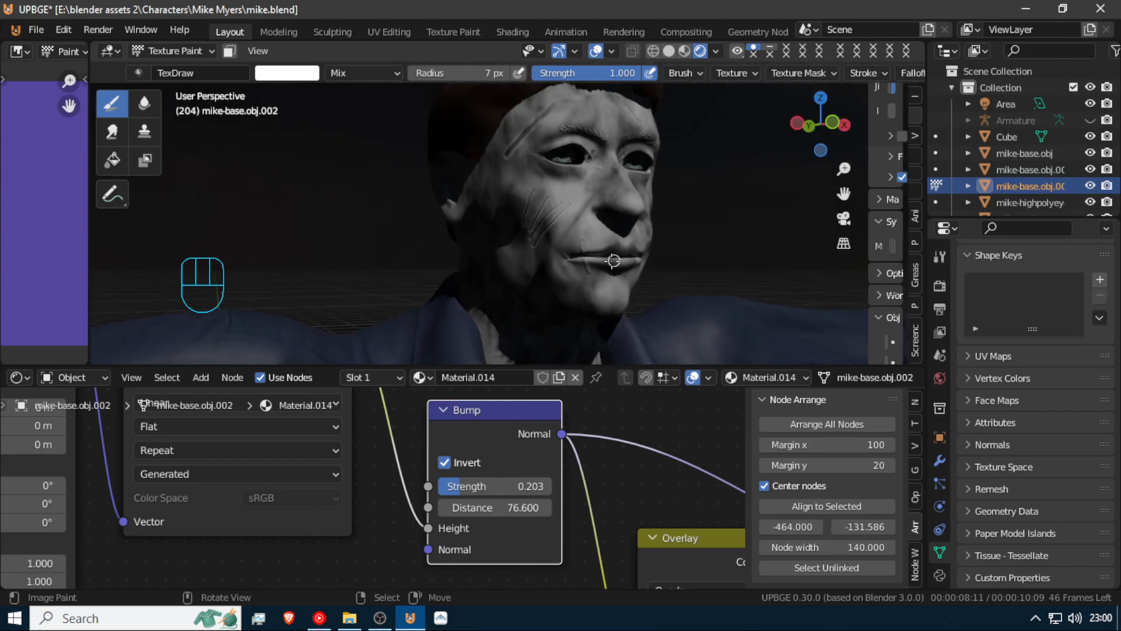
Set the brush radius to 36 px and dab white repeatedly onto one spot in the upper middle of the forehead
{"action": "right_click", "coordinate": [560, 184], "text": "shift"}
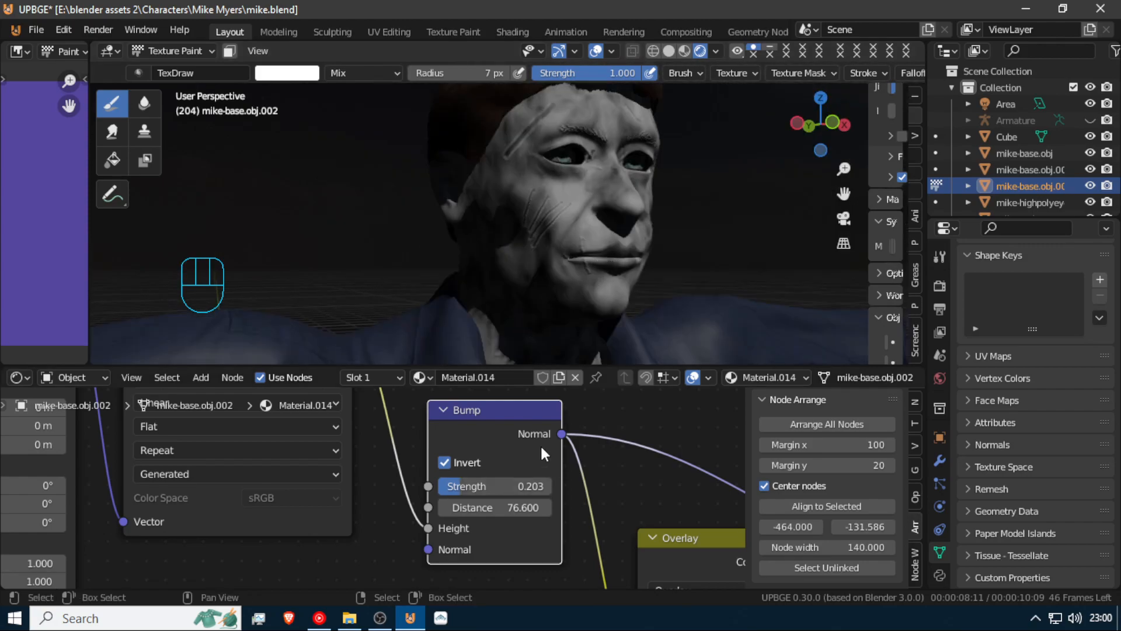
{"action": "middle_click_drag", "start_coordinate": [588, 230], "coordinate": [538, 232]}
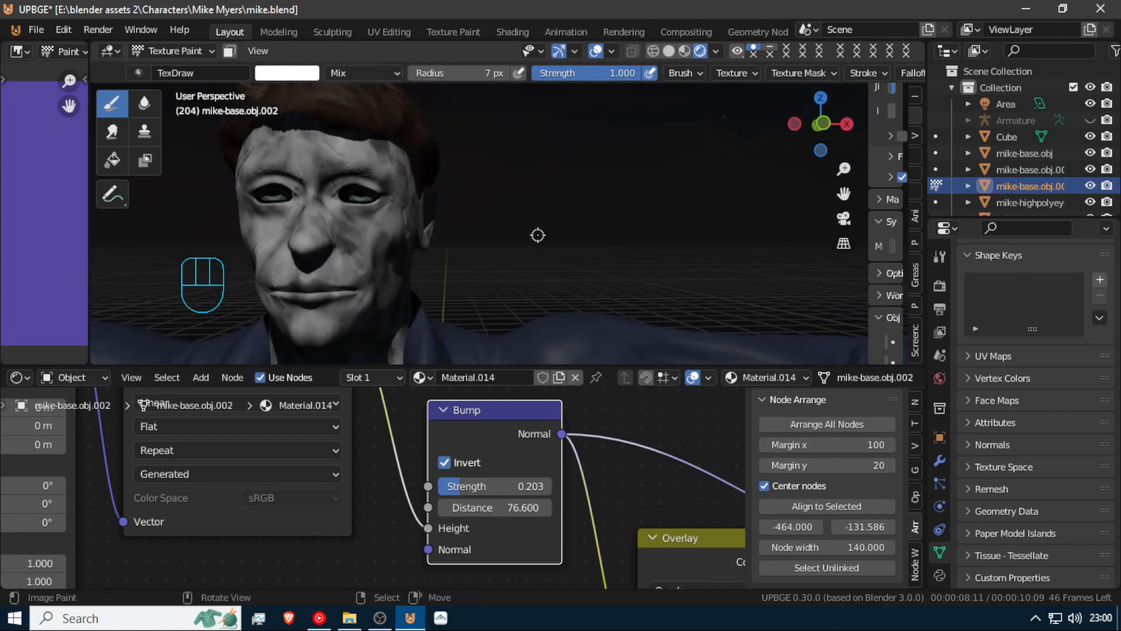
{"action": "middle_click_drag", "start_coordinate": [418, 243], "coordinate": [500, 263], "text": "shift"}
{"action": "scroll", "coordinate": [500, 263], "scroll_direction": "up", "scroll_amount": 2}
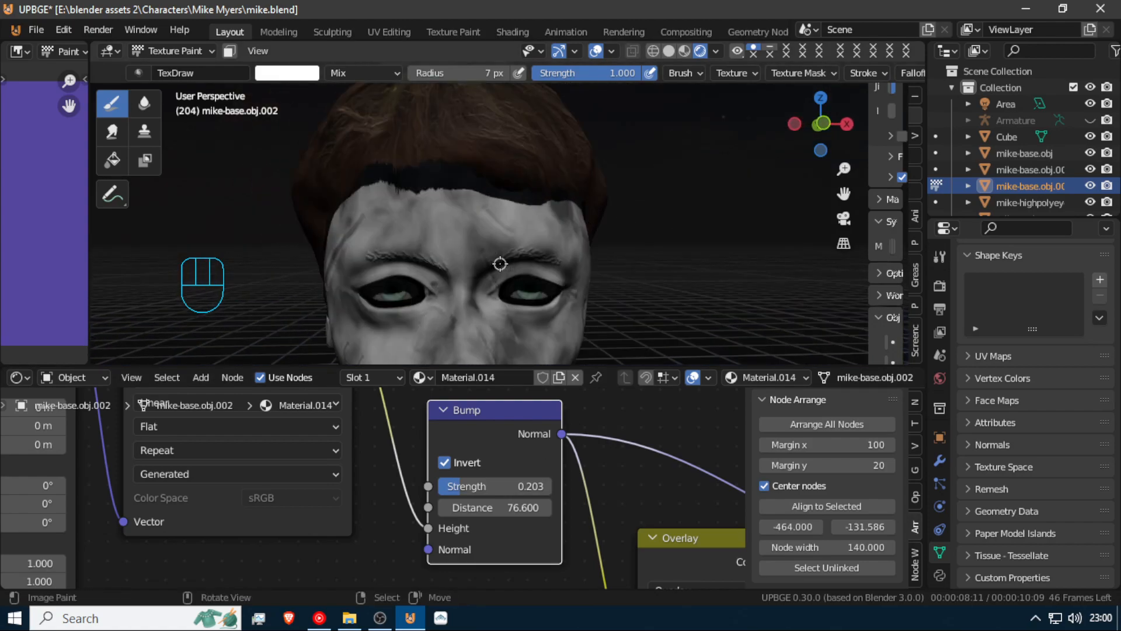
{"action": "scroll", "coordinate": [480, 229], "scroll_direction": "up", "scroll_amount": 3}
{"action": "key", "text": "f"}
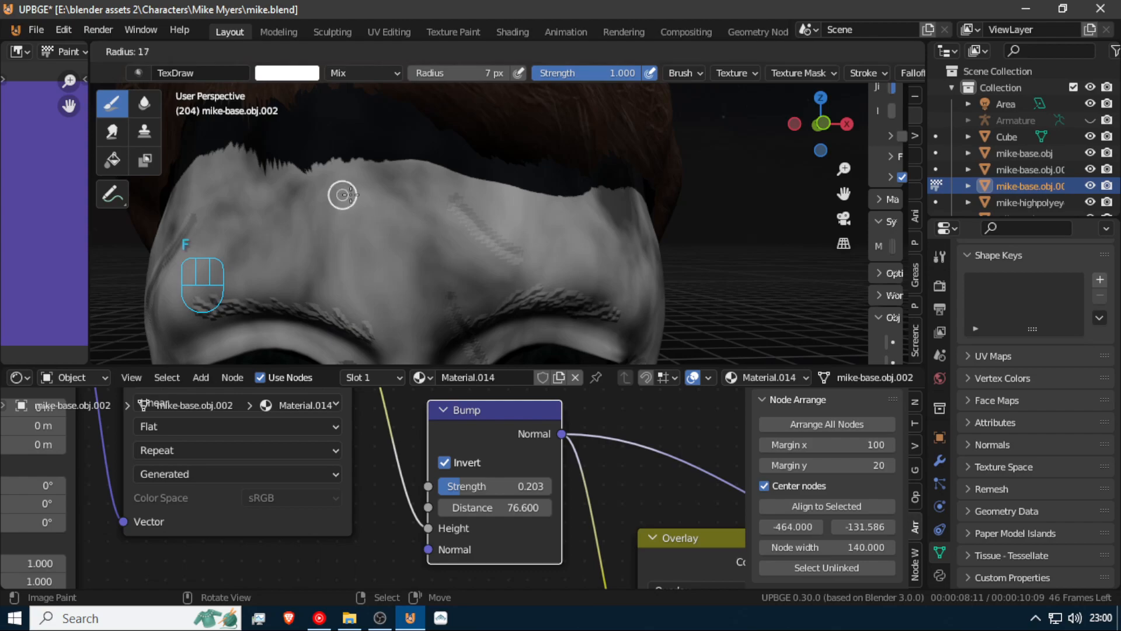
{"action": "left_click", "coordinate": [372, 197]}
{"action": "left_click", "coordinate": [355, 205]}
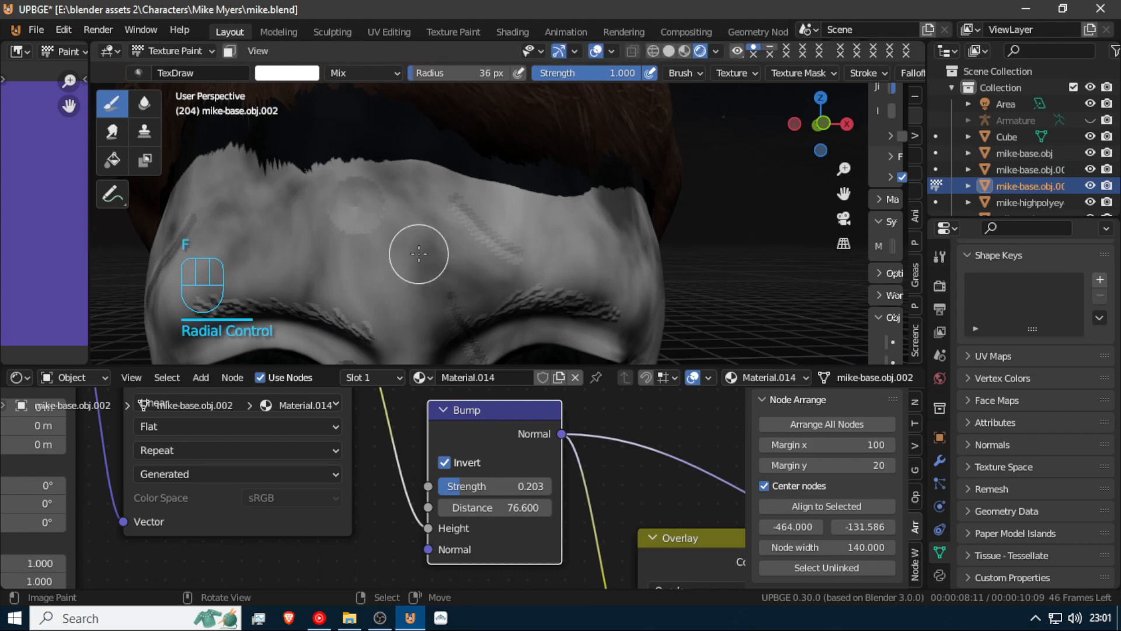
{"action": "left_click", "coordinate": [356, 204]}
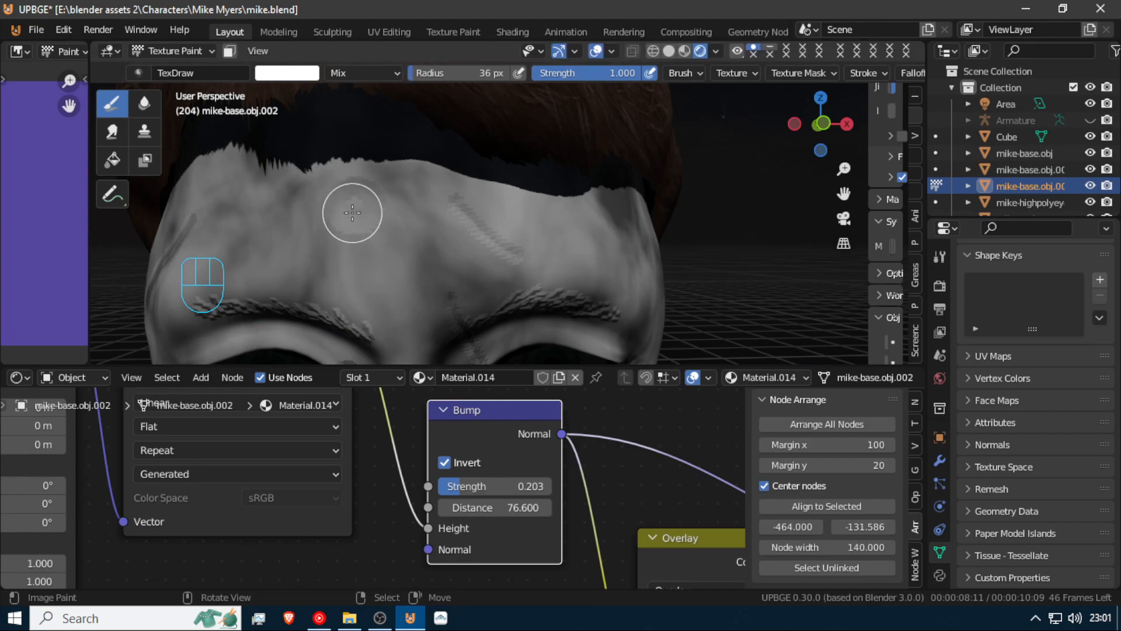
{"action": "left_click", "coordinate": [352, 206]}
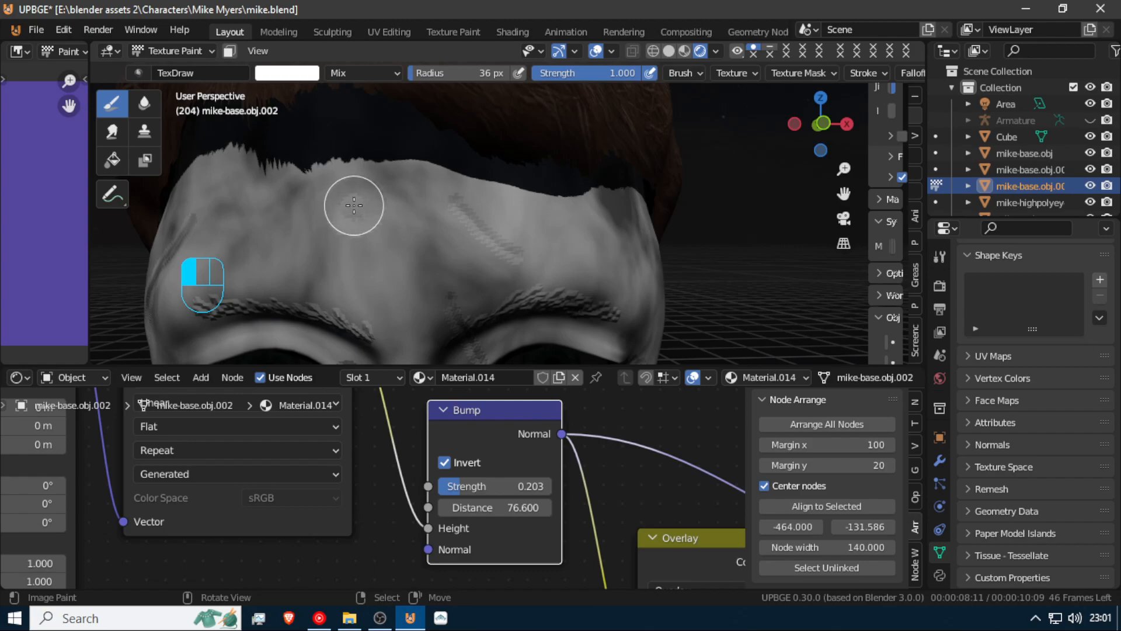
Undo the forehead dabs and the scars painted on the cheek, forehead and temple
{"action": "scroll", "coordinate": [393, 304], "scroll_direction": "down", "scroll_amount": 3}
{"action": "scroll", "coordinate": [391, 295], "scroll_direction": "up", "scroll_amount": 1}
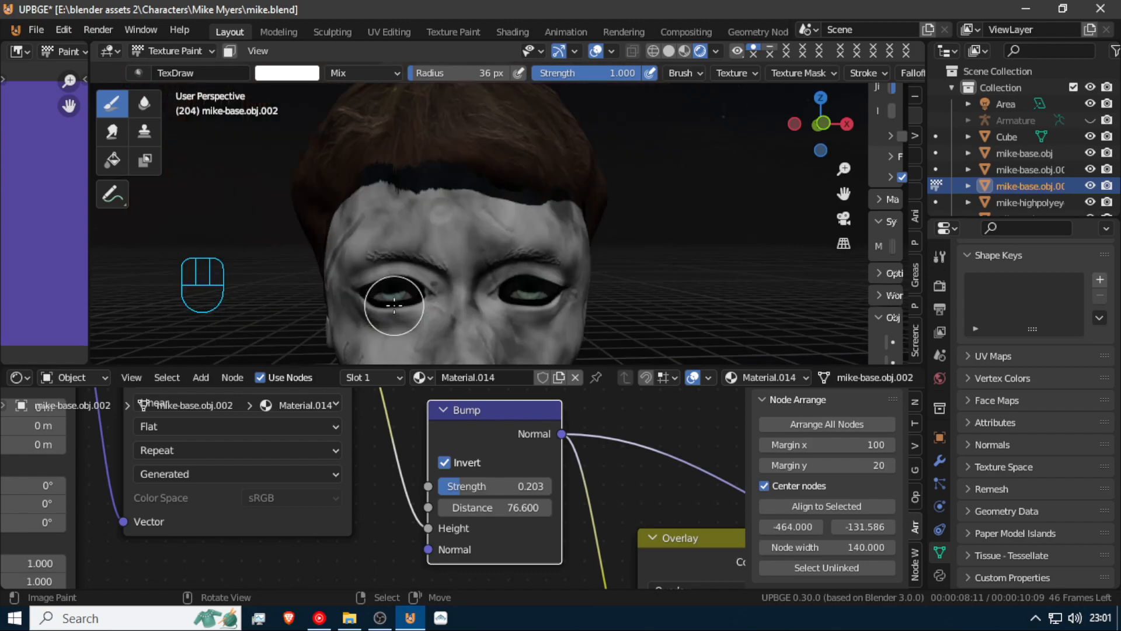
{"action": "key", "text": "ctrl+z"}
{"action": "key", "text": "ctrl+z"}
{"action": "key", "text": "ctrl+z"}
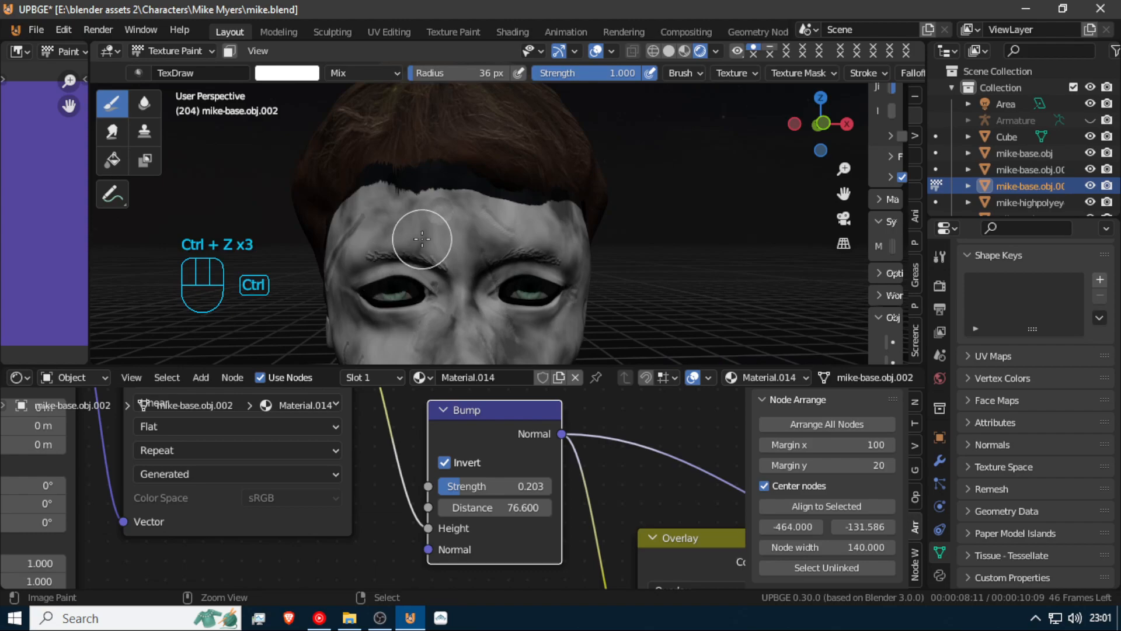
{"action": "key", "text": "ctrl+z"}
{"action": "key", "text": "ctrl+z"}
{"action": "key", "text": "ctrl+z"}
{"action": "key", "text": "ctrl+z"}
{"action": "key", "text": "ctrl+z"}
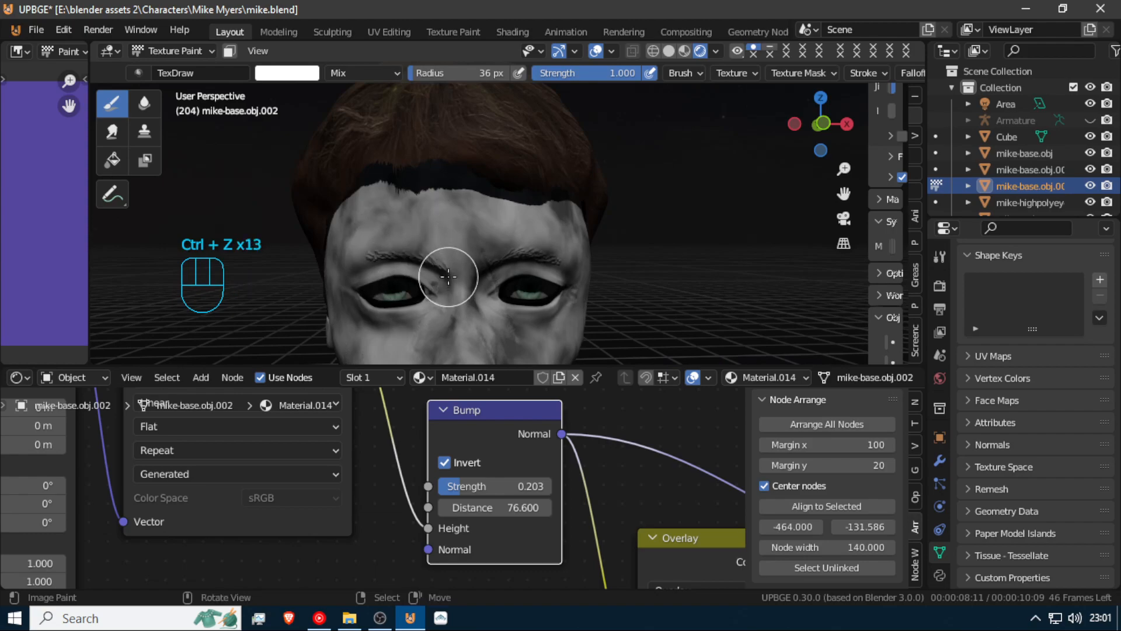
Redo the undone strokes three times to bring back the diagonal scar from the forehead to the temple
{"action": "middle_click_drag", "start_coordinate": [448, 276], "coordinate": [493, 257]}
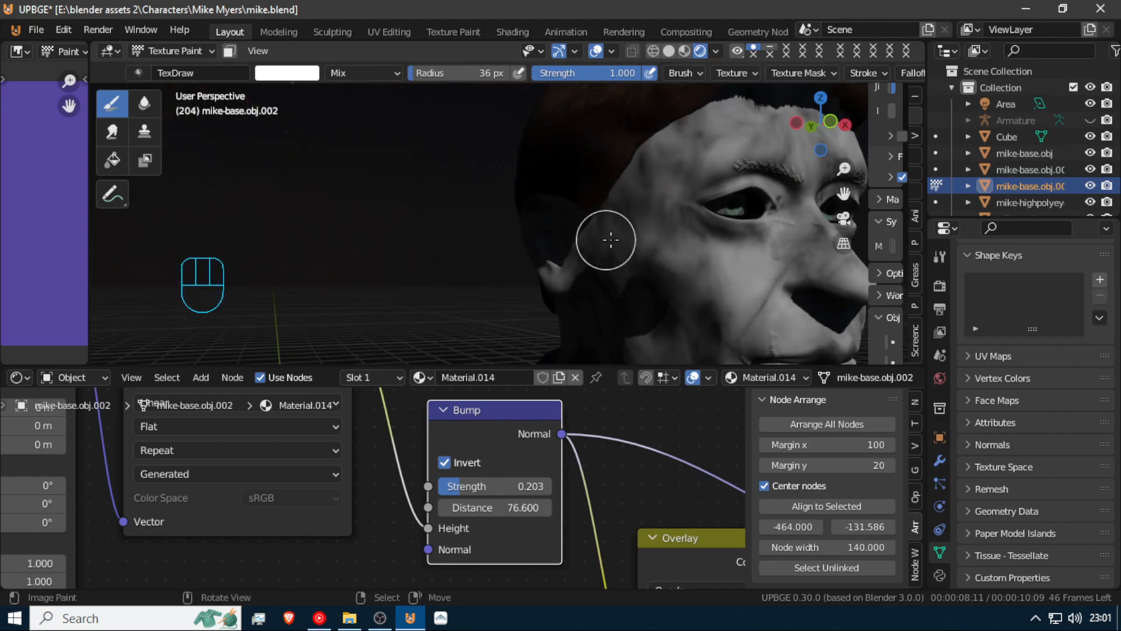
{"action": "scroll", "coordinate": [689, 256], "scroll_direction": "up", "scroll_amount": 2}
{"action": "scroll", "coordinate": [689, 257], "scroll_direction": "down", "scroll_amount": 2}
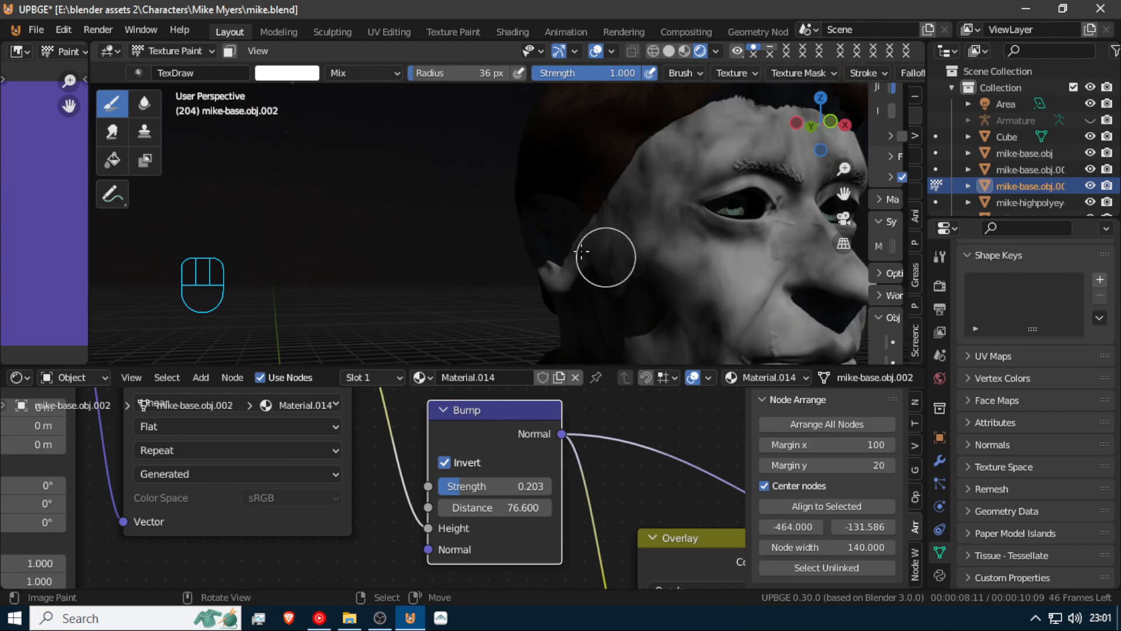
{"action": "scroll", "coordinate": [465, 231], "scroll_direction": "down", "scroll_amount": 2}
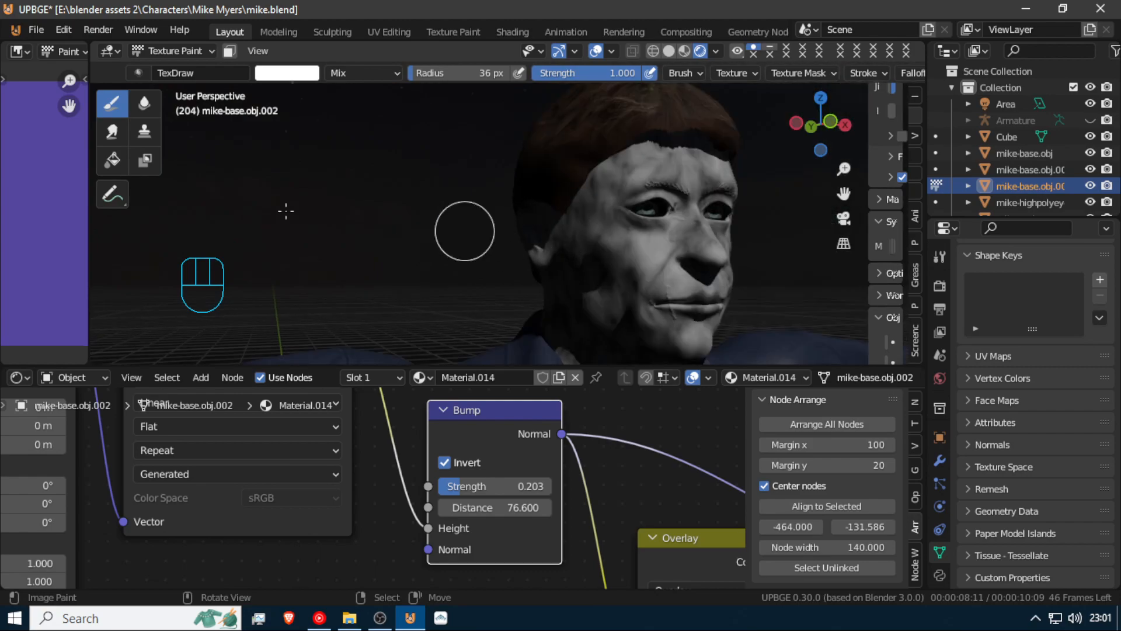
{"action": "left_click", "coordinate": [72, 29]}
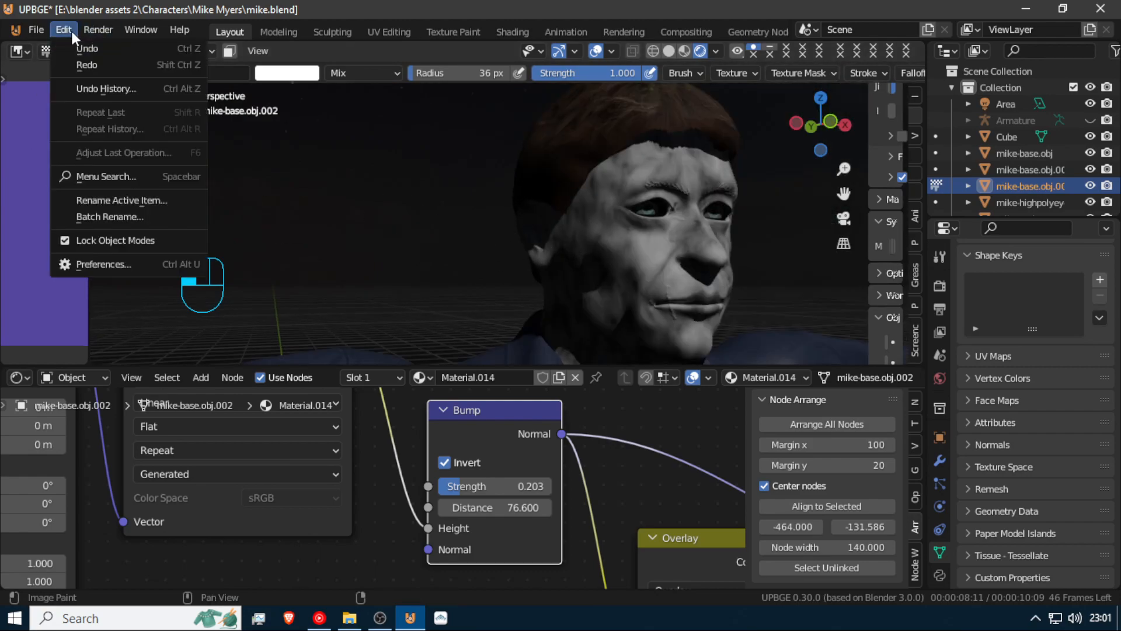
{"action": "left_click", "coordinate": [86, 65]}
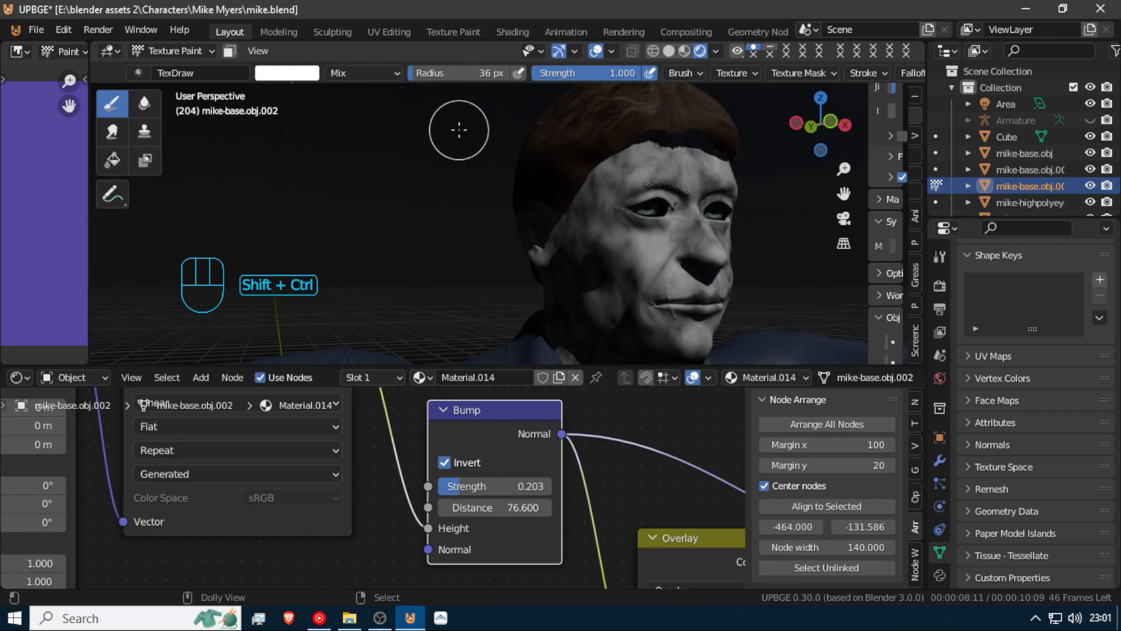
{"action": "left_click", "coordinate": [65, 30]}
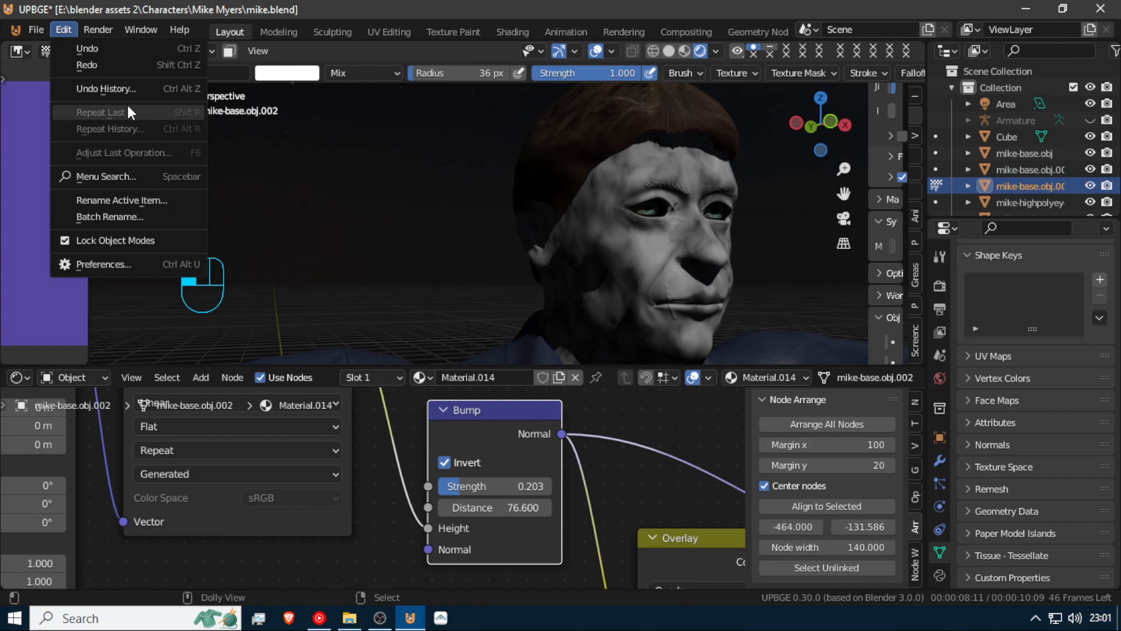
{"action": "left_click", "coordinate": [107, 65]}
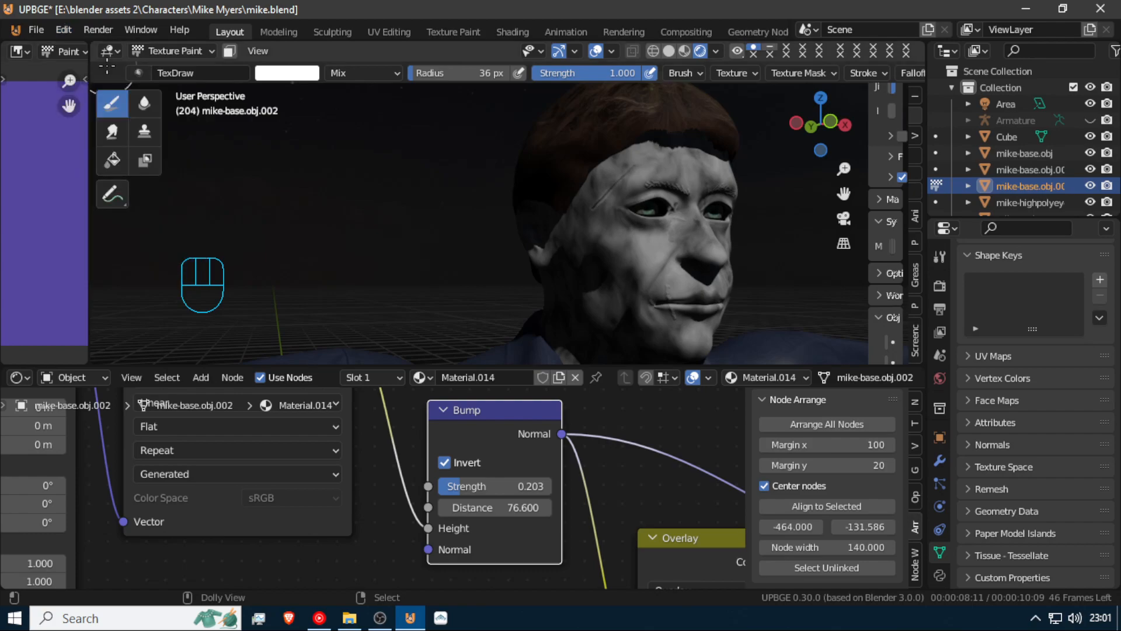
{"action": "left_click", "coordinate": [70, 28]}
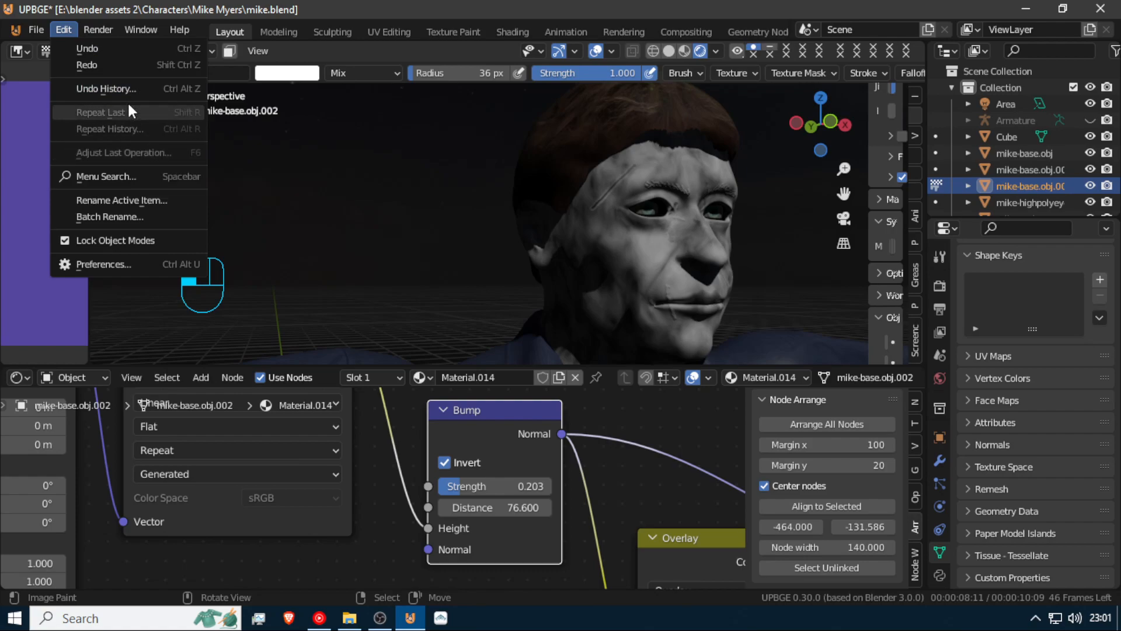
{"action": "left_click", "coordinate": [121, 65]}
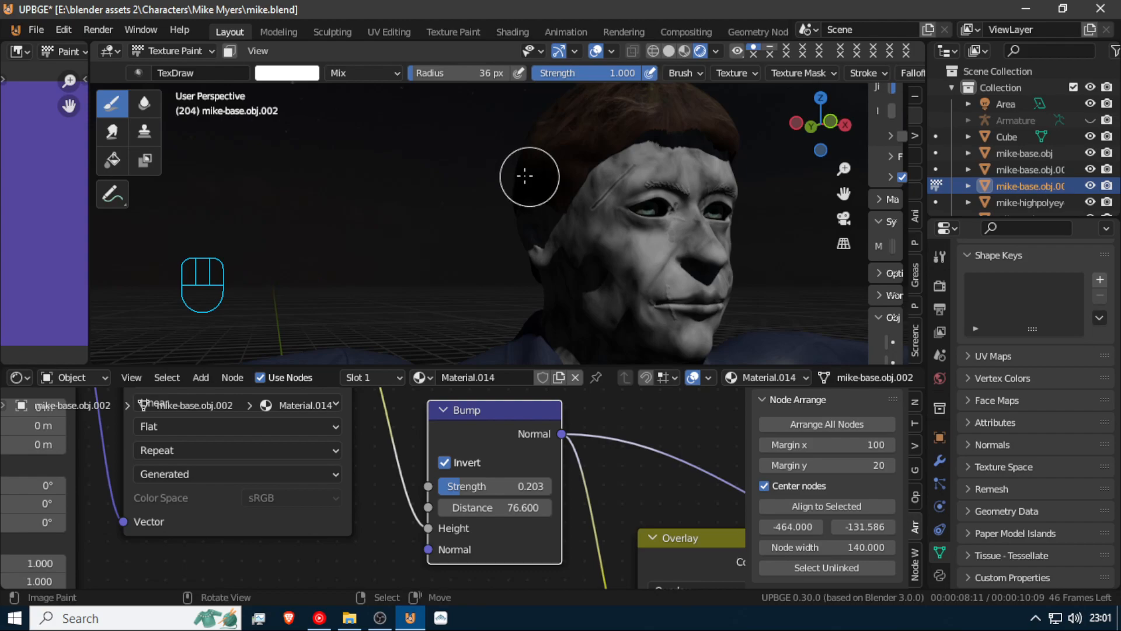
Redo one more undone stroke, and add the Redo command to Quick Favorites
{"action": "left_click", "coordinate": [74, 26]}
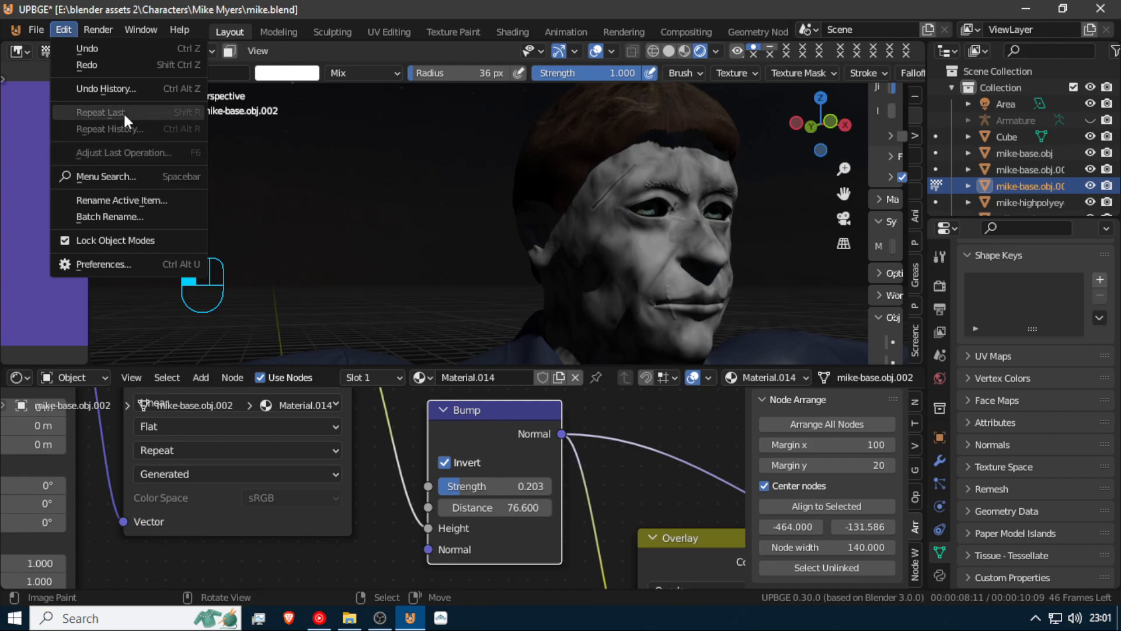
{"action": "left_click", "coordinate": [113, 71]}
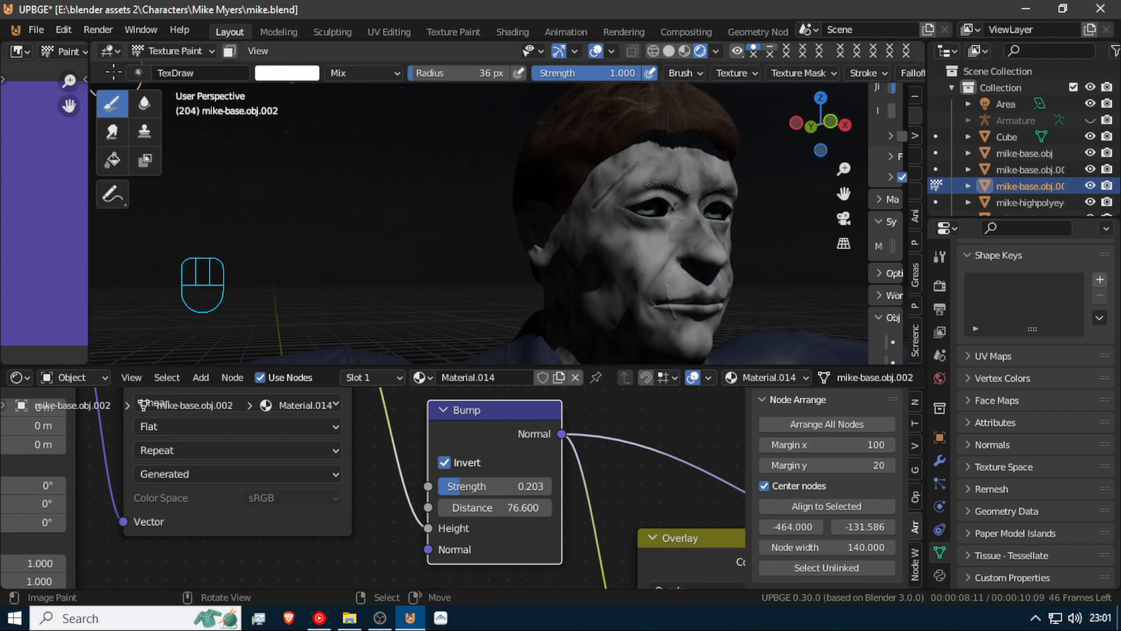
{"action": "left_click", "coordinate": [69, 35]}
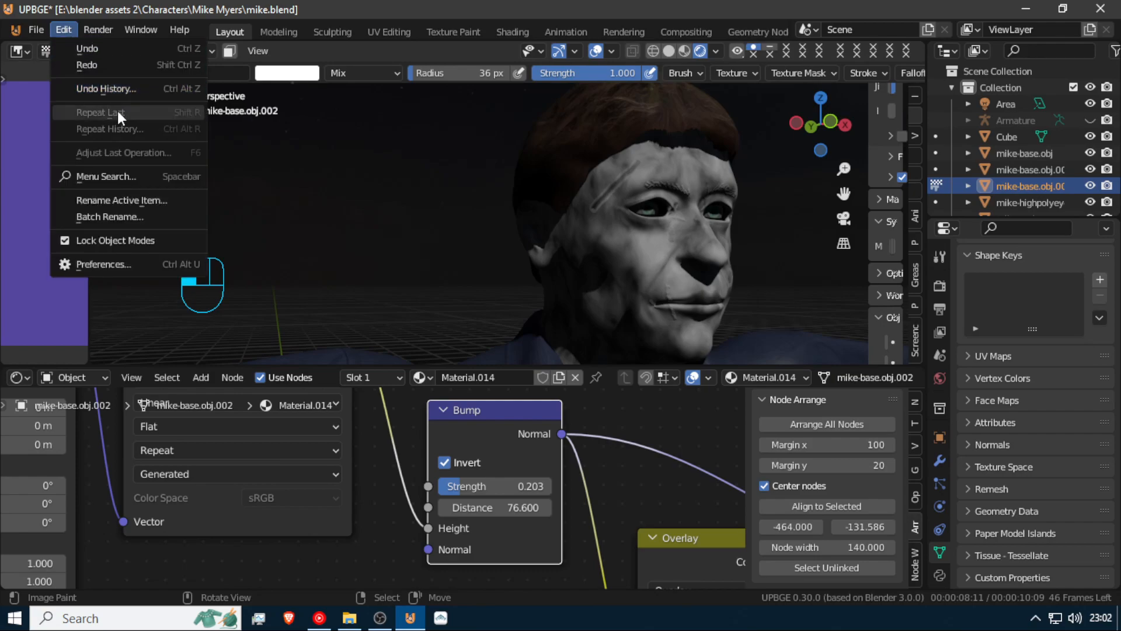
{"action": "right_click", "coordinate": [94, 64]}
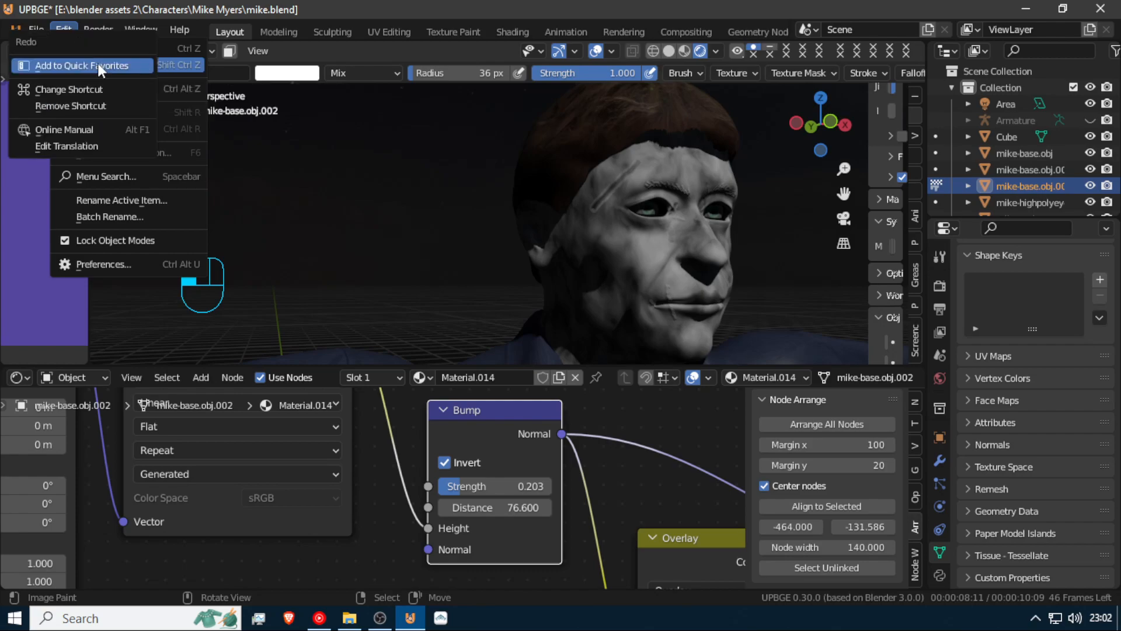
{"action": "key", "text": "Escape"}
Redo the undone strokes repeatedly from Quick Favorites to bring back the claw mark on the left-hand cheek
{"action": "key", "text": "q"}
{"action": "key", "text": "q"}
{"action": "key", "text": "q"}
{"action": "key", "text": "q"}
{"action": "key", "text": "q"}
{"action": "key", "text": "q"}
{"action": "key", "text": "q"}
{"action": "key", "text": "q"}
{"action": "key", "text": "q"}
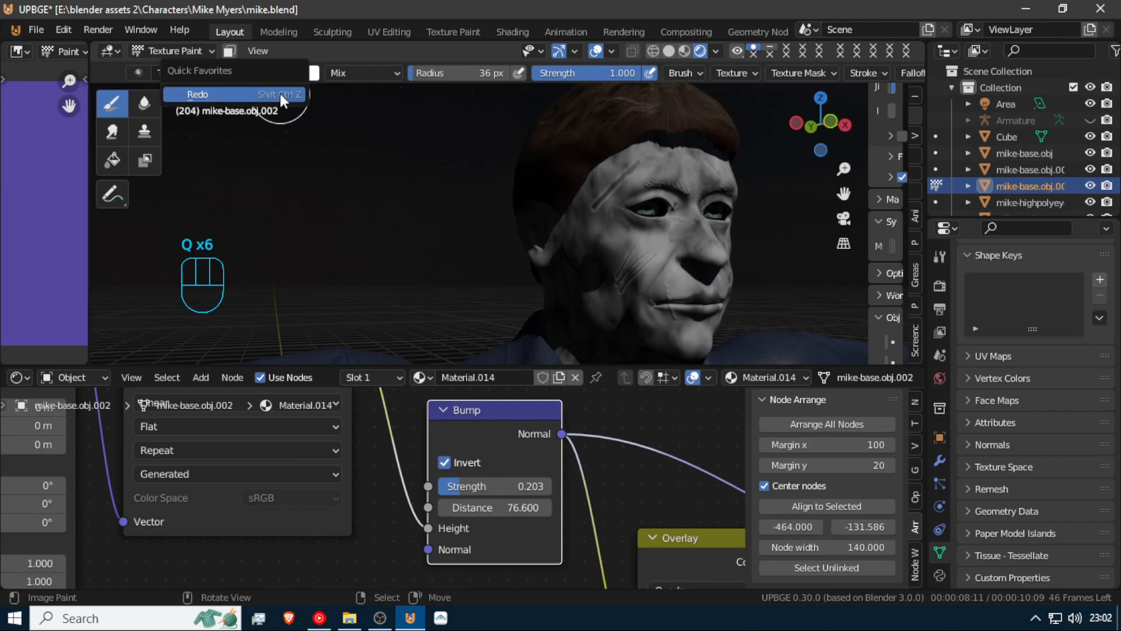
{"action": "key", "text": "q"}
{"action": "key", "text": "q"}
{"action": "key", "text": "q"}
Undo the last redone strokes, removing the restored white dabs from the forehead
{"action": "middle_click_drag", "start_coordinate": [521, 165], "coordinate": [447, 174]}
{"action": "key", "text": "ctrl+z"}
{"action": "mouse_move", "coordinate": [358, 227]}
{"action": "middle_mouse_down"}
{"action": "mouse_move", "coordinate": [431, 230]}
{"action": "mouse_move", "coordinate": [387, 221]}
{"action": "mouse_move", "coordinate": [464, 215]}
{"action": "mouse_move", "coordinate": [433, 218]}
{"action": "middle_mouse_up"}
{"action": "key", "text": "ctrl+z"}
{"action": "key", "text": "ctrl+z"}
{"action": "key", "text": "ctrl+z"}
{"action": "key", "text": "ctrl+z"}
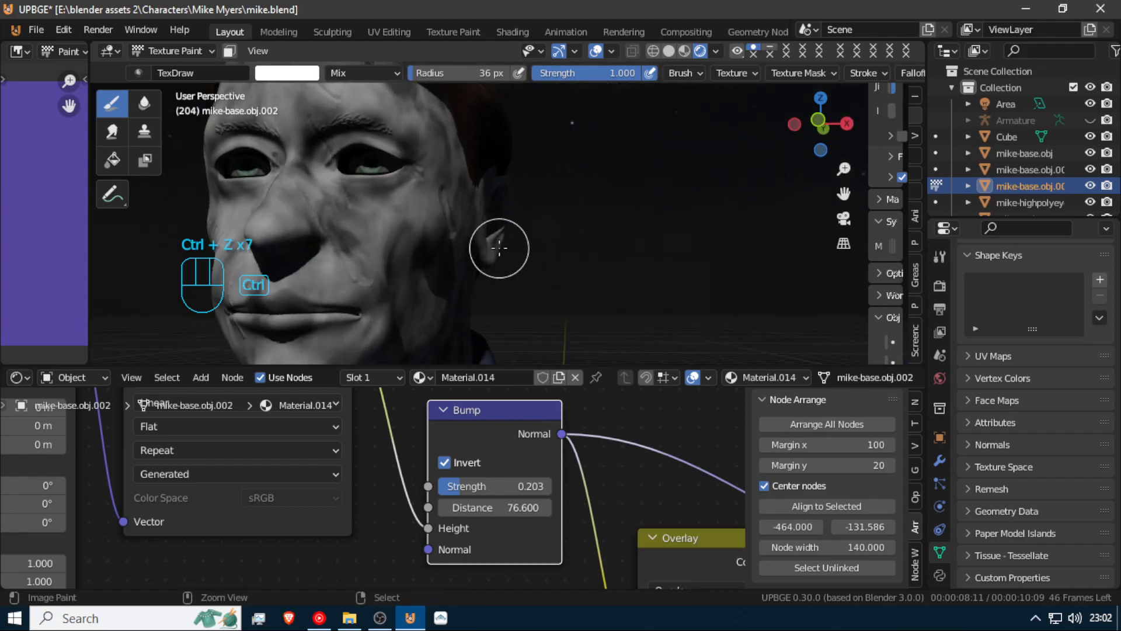
{"action": "key", "text": "ctrl+z"}
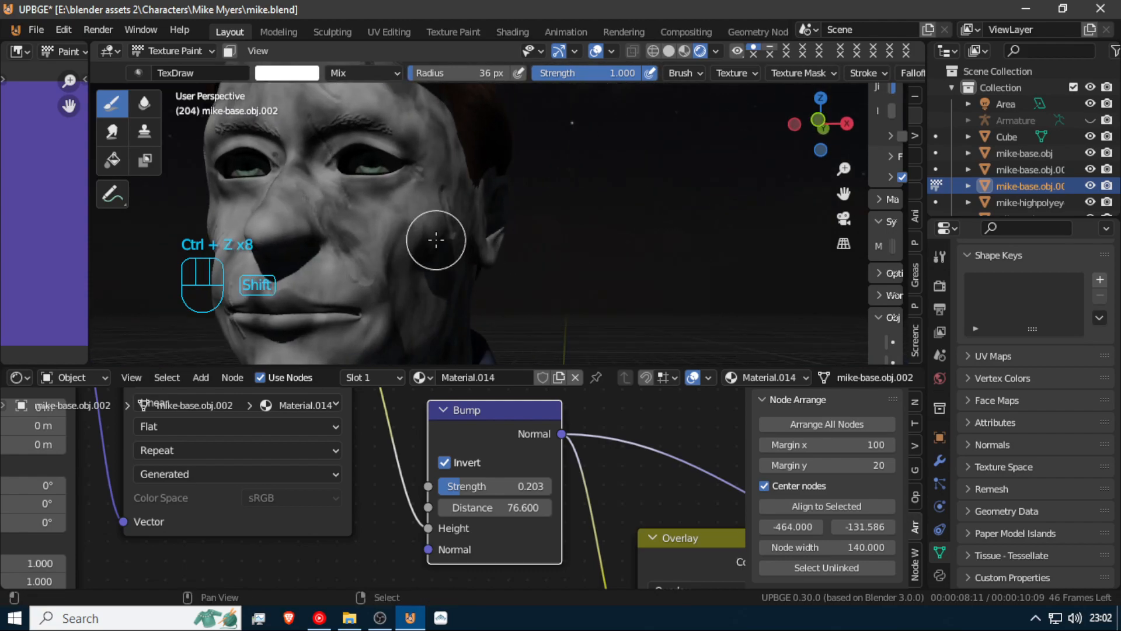
Set the brush colour to black and its radius to 10 px, then paint a small round spot in the upper middle of the forehead
{"action": "middle_click_drag", "start_coordinate": [444, 235], "coordinate": [514, 260], "text": "shift"}
{"action": "middle_click_drag", "start_coordinate": [563, 155], "coordinate": [573, 209], "text": "shift"}
{"action": "left_click", "coordinate": [272, 73]}
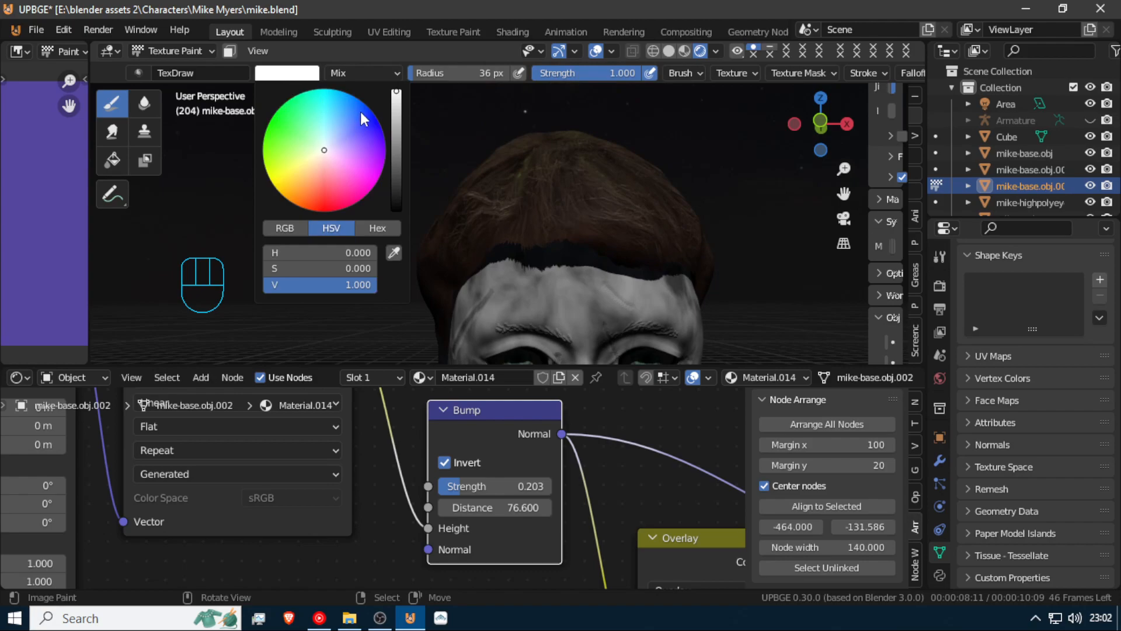
{"action": "left_click_drag", "start_coordinate": [397, 123], "coordinate": [396, 211]}
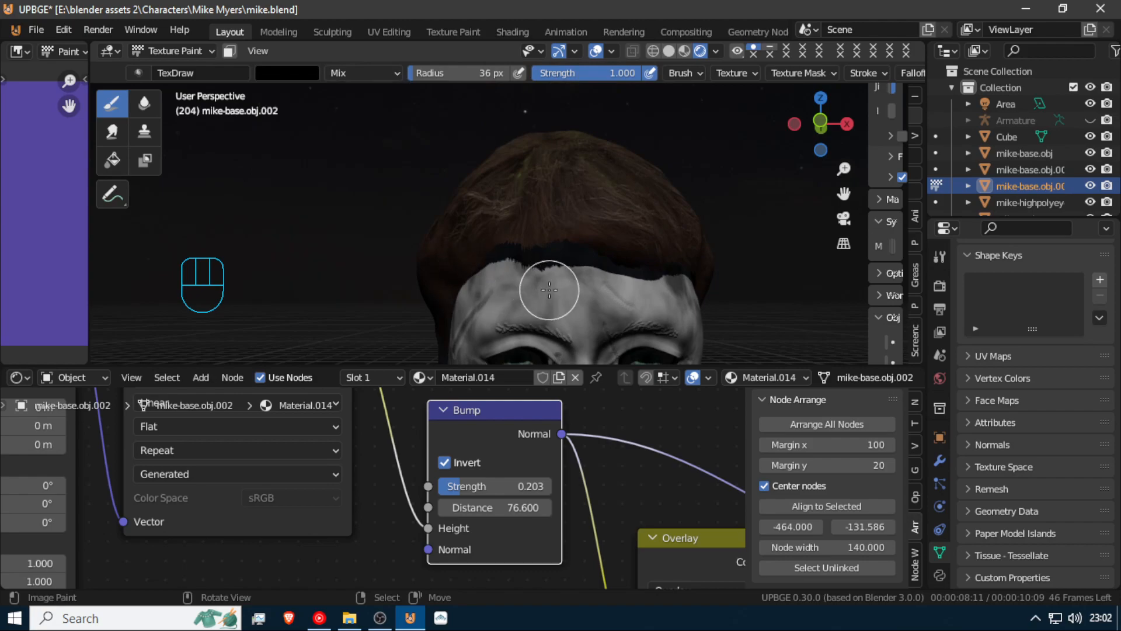
{"action": "key", "text": "f"}
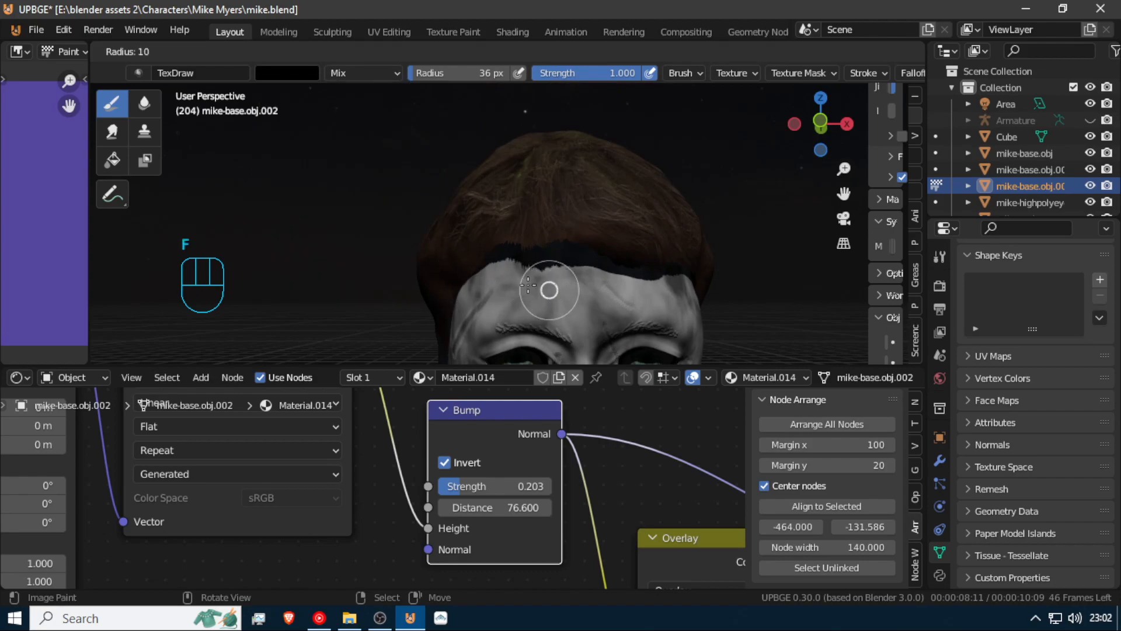
{"action": "left_click", "coordinate": [540, 288]}
{"action": "scroll", "coordinate": [547, 290], "scroll_direction": "up", "scroll_amount": 4}
{"action": "mouse_move", "coordinate": [574, 327]}
{"action": "middle_mouse_down", "text": "shift"}
{"action": "mouse_move", "coordinate": [531, 269]}
{"action": "mouse_move", "coordinate": [529, 357]}
{"action": "mouse_move", "coordinate": [532, 271]}
{"action": "mouse_move", "coordinate": [519, 258]}
{"action": "middle_mouse_up", "text": "shift"}
{"action": "left_click_drag", "start_coordinate": [473, 173], "coordinate": [483, 180]}
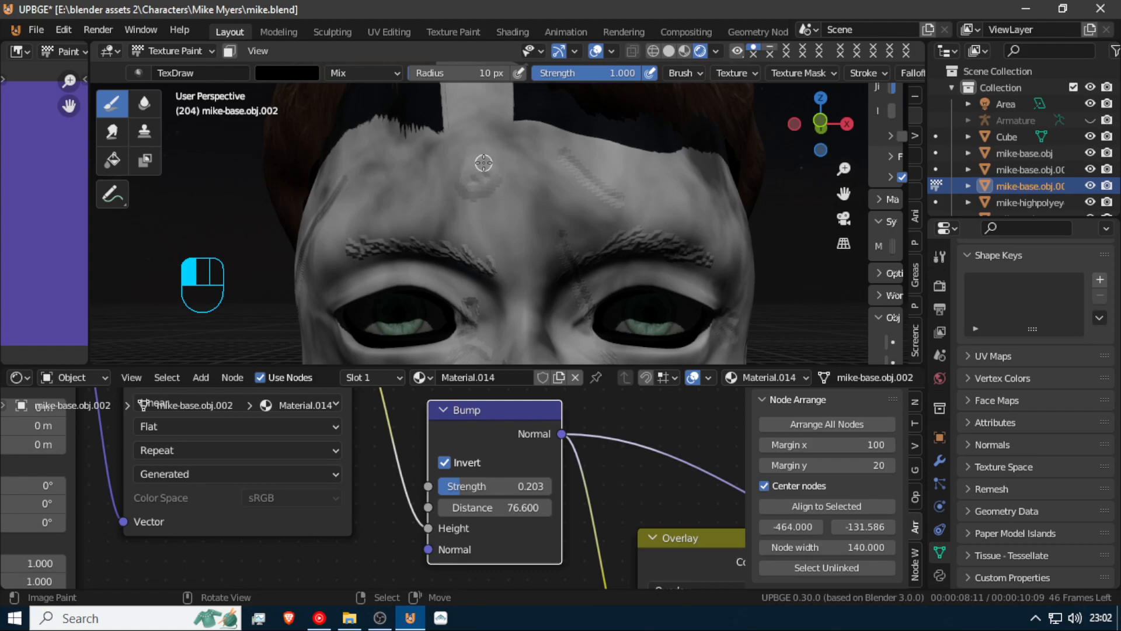
{"action": "left_click_drag", "start_coordinate": [473, 177], "coordinate": [475, 178]}
Set the brush colour back to white and dab the centre of the round forehead spot
{"action": "left_click", "coordinate": [273, 71]}
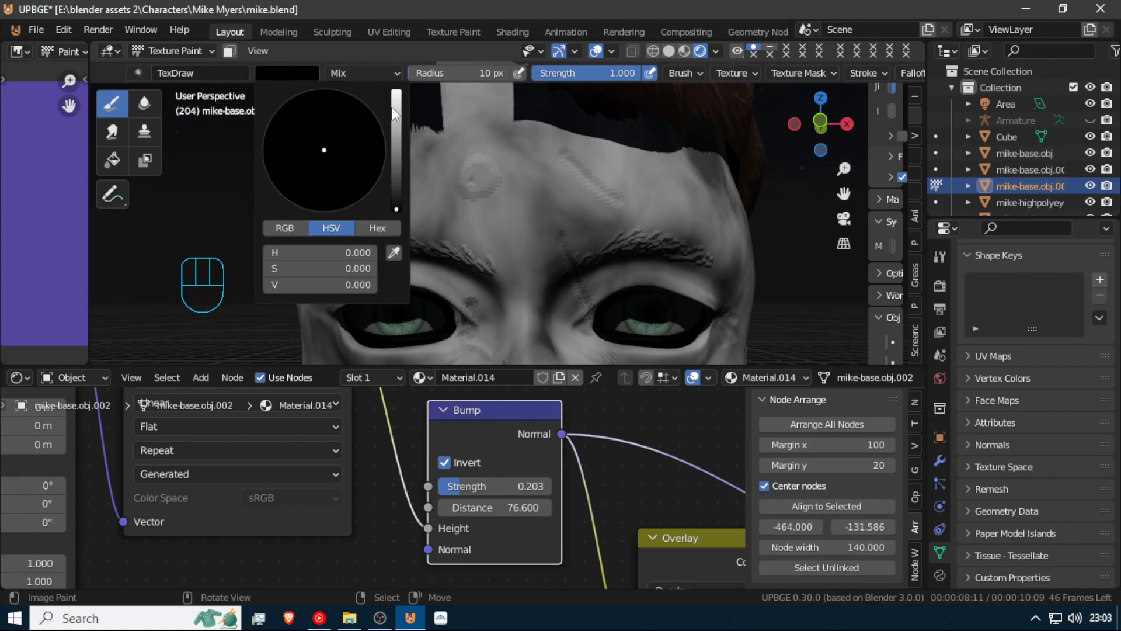
{"action": "left_click_drag", "start_coordinate": [396, 111], "coordinate": [396, 91]}
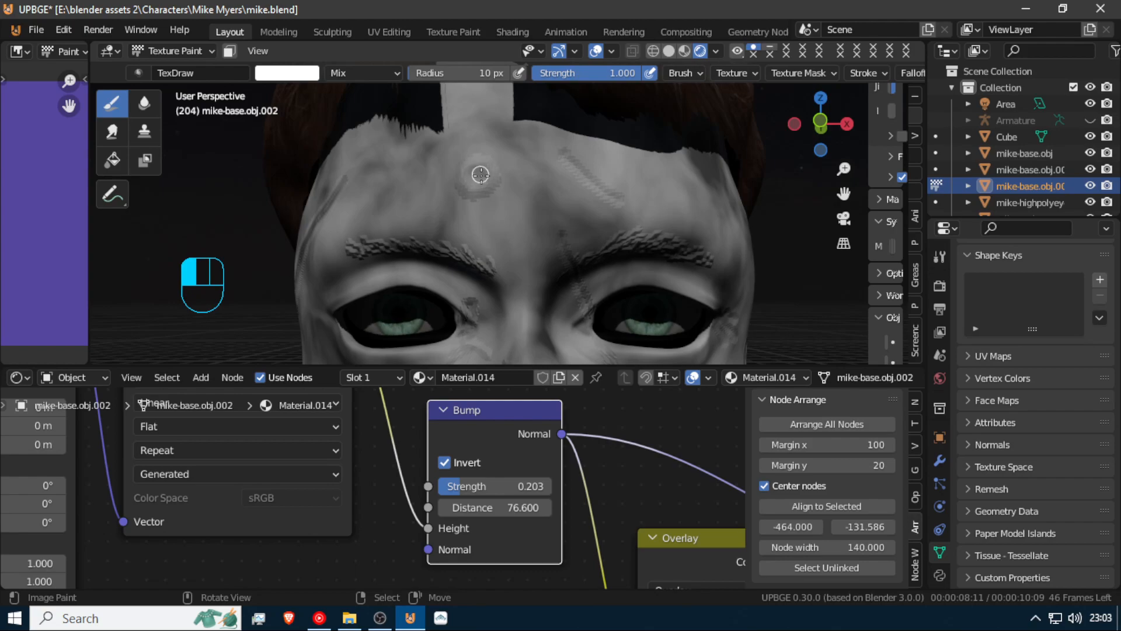
{"action": "left_click", "coordinate": [473, 175]}
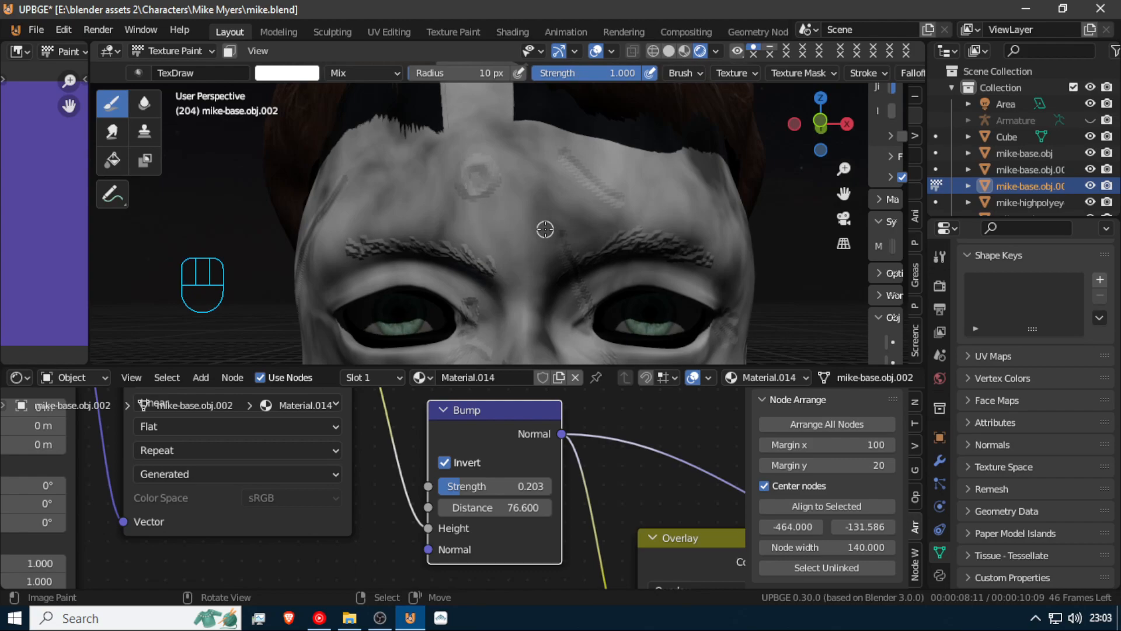
Examine the painted scars and the forehead spot on both sides of the mask's face
{"action": "scroll", "coordinate": [544, 229], "scroll_direction": "down", "scroll_amount": 5}
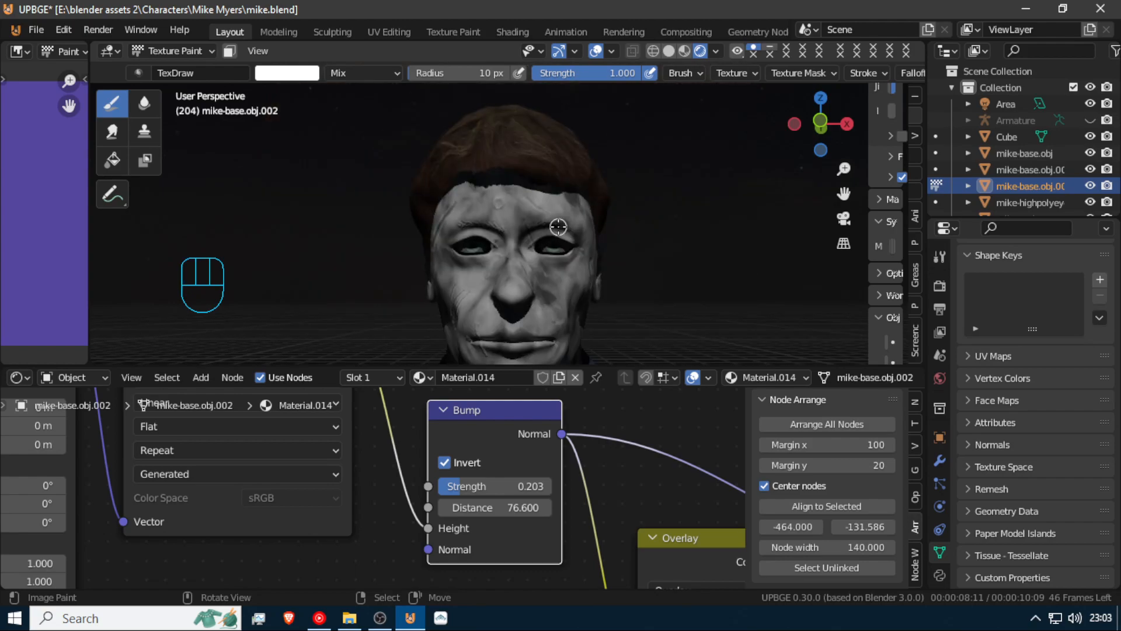
{"action": "scroll", "coordinate": [558, 226], "scroll_direction": "down", "scroll_amount": 2}
{"action": "middle_click_drag", "start_coordinate": [551, 275], "coordinate": [609, 270]}
{"action": "scroll", "coordinate": [467, 278], "scroll_direction": "up", "scroll_amount": 4}
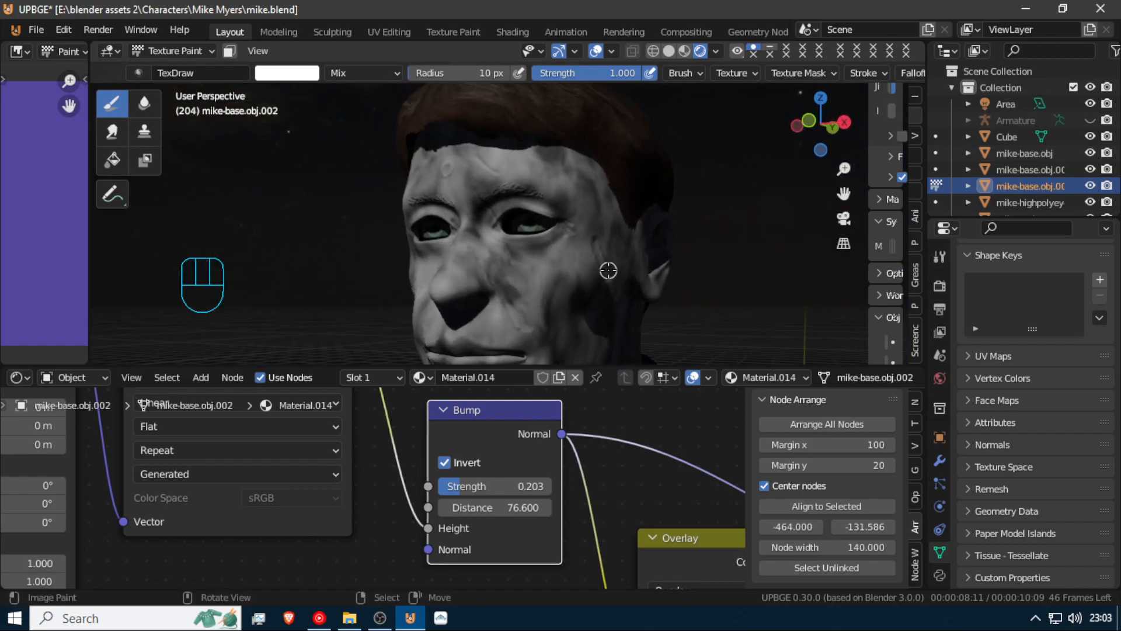
{"action": "scroll", "coordinate": [597, 273], "scroll_direction": "up", "scroll_amount": 2}
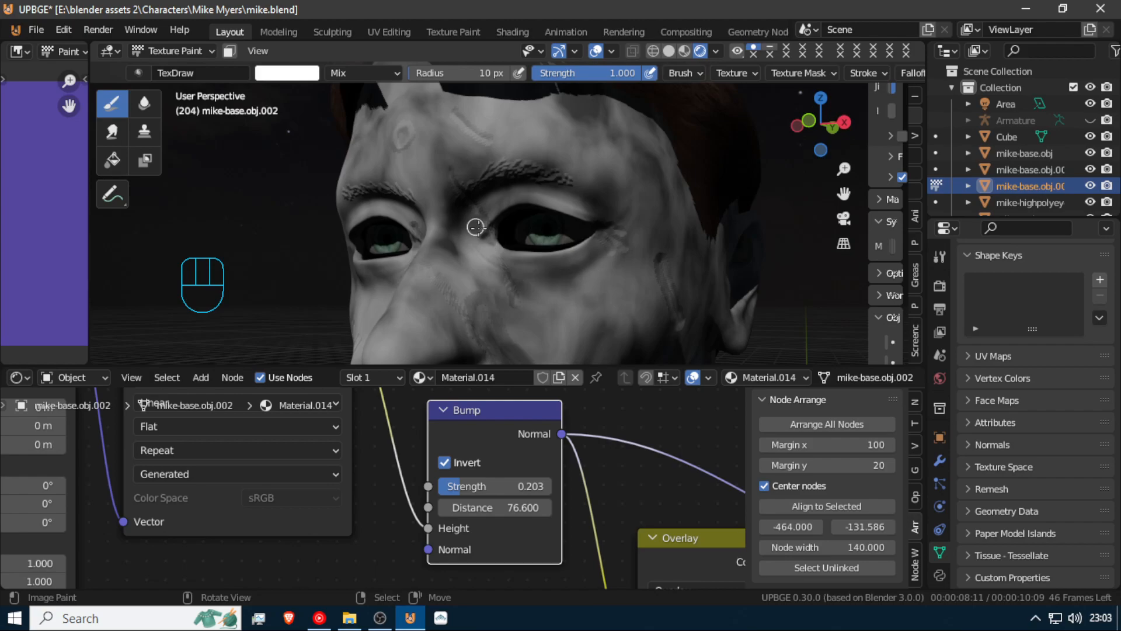
{"action": "middle_click_drag", "start_coordinate": [486, 233], "coordinate": [529, 223]}
{"action": "scroll", "coordinate": [592, 254], "scroll_direction": "down", "scroll_amount": 3}
{"action": "mouse_move", "coordinate": [605, 256]}
{"action": "middle_mouse_down"}
{"action": "mouse_move", "coordinate": [680, 263]}
{"action": "mouse_move", "coordinate": [612, 250]}
{"action": "middle_mouse_up"}
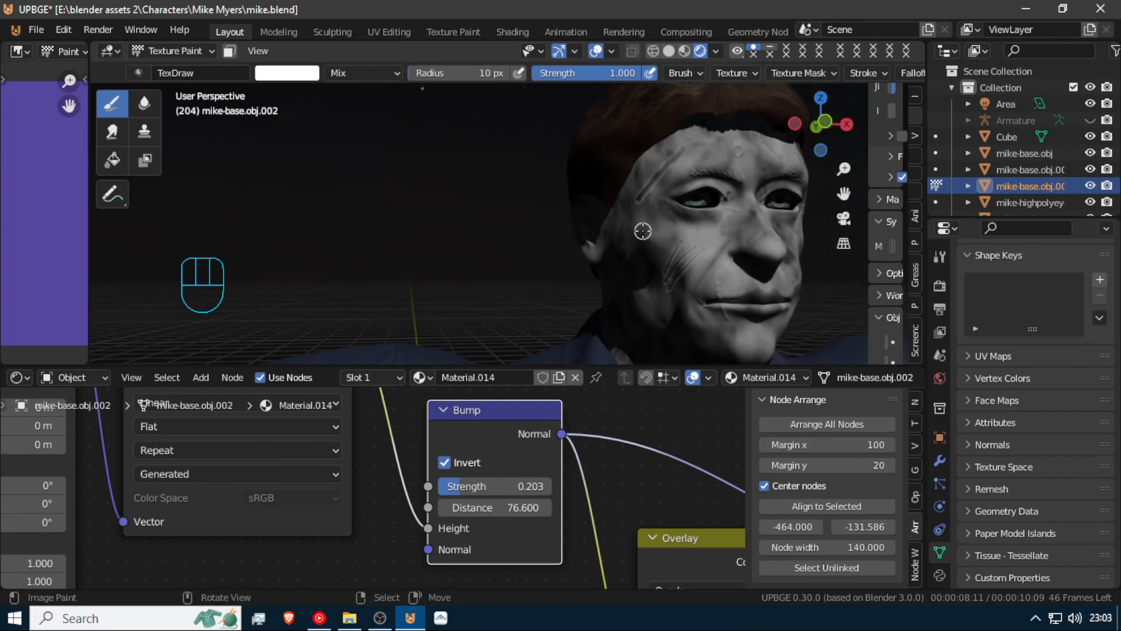
Set the brush radius to 4 px and paint short stitch strokes across the diagonal scar between forehead and left-hand temple
{"action": "scroll", "coordinate": [649, 223], "scroll_direction": "up", "scroll_amount": 3}
{"action": "middle_click_drag", "start_coordinate": [748, 204], "coordinate": [701, 240], "text": "shift"}
{"action": "scroll", "coordinate": [702, 239], "scroll_direction": "up", "scroll_amount": 2}
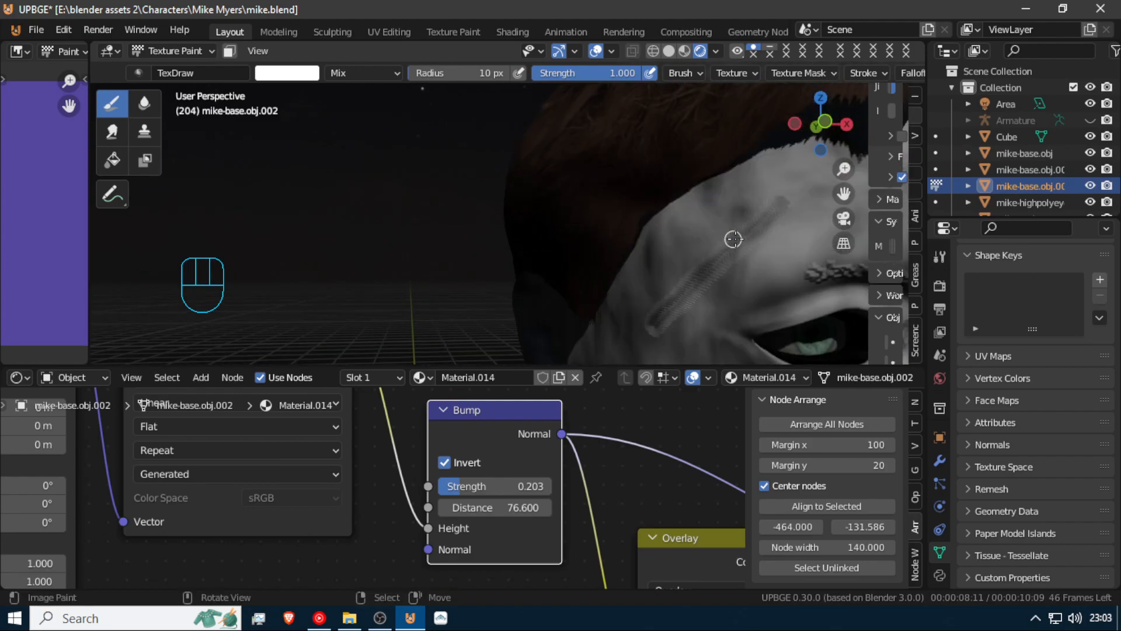
{"action": "key", "text": "f"}
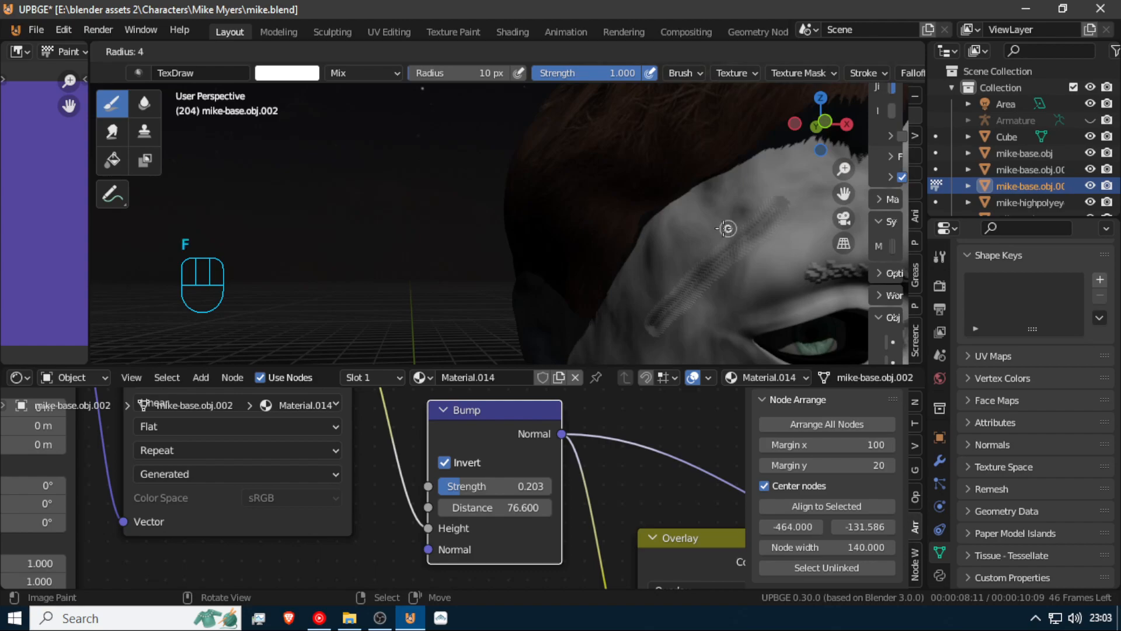
{"action": "left_click", "coordinate": [726, 228]}
{"action": "left_click_drag", "start_coordinate": [755, 265], "coordinate": [757, 268]}
{"action": "left_click_drag", "start_coordinate": [723, 210], "coordinate": [730, 286]}
{"action": "mouse_move", "coordinate": [679, 238]}
{"action": "left_mouse_down"}
{"action": "mouse_move", "coordinate": [700, 282]}
{"action": "mouse_move", "coordinate": [693, 315]}
{"action": "left_mouse_up"}
{"action": "mouse_move", "coordinate": [652, 285]}
{"action": "left_mouse_down"}
{"action": "mouse_move", "coordinate": [679, 327]}
{"action": "mouse_move", "coordinate": [704, 306]}
{"action": "left_mouse_up"}
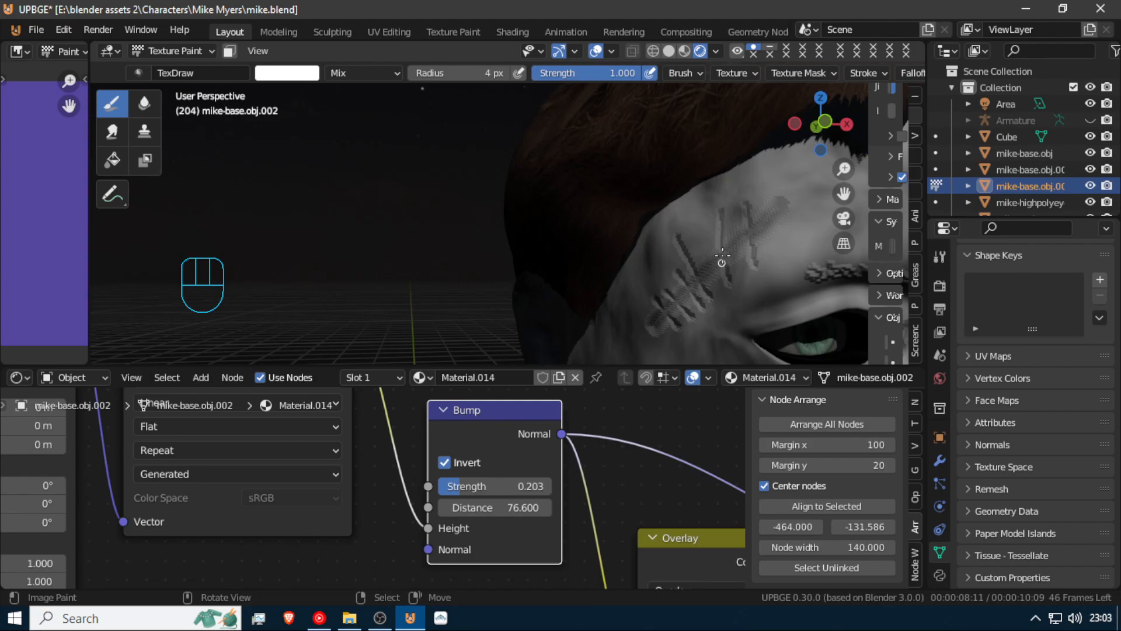
{"action": "mouse_move", "coordinate": [703, 231]}
{"action": "left_mouse_down"}
{"action": "mouse_move", "coordinate": [712, 285]}
{"action": "mouse_move", "coordinate": [733, 230]}
{"action": "mouse_move", "coordinate": [742, 270]}
{"action": "left_mouse_up"}
{"action": "left_click_drag", "start_coordinate": [761, 206], "coordinate": [766, 251]}
{"action": "scroll", "coordinate": [754, 297], "scroll_direction": "down", "scroll_amount": 5}
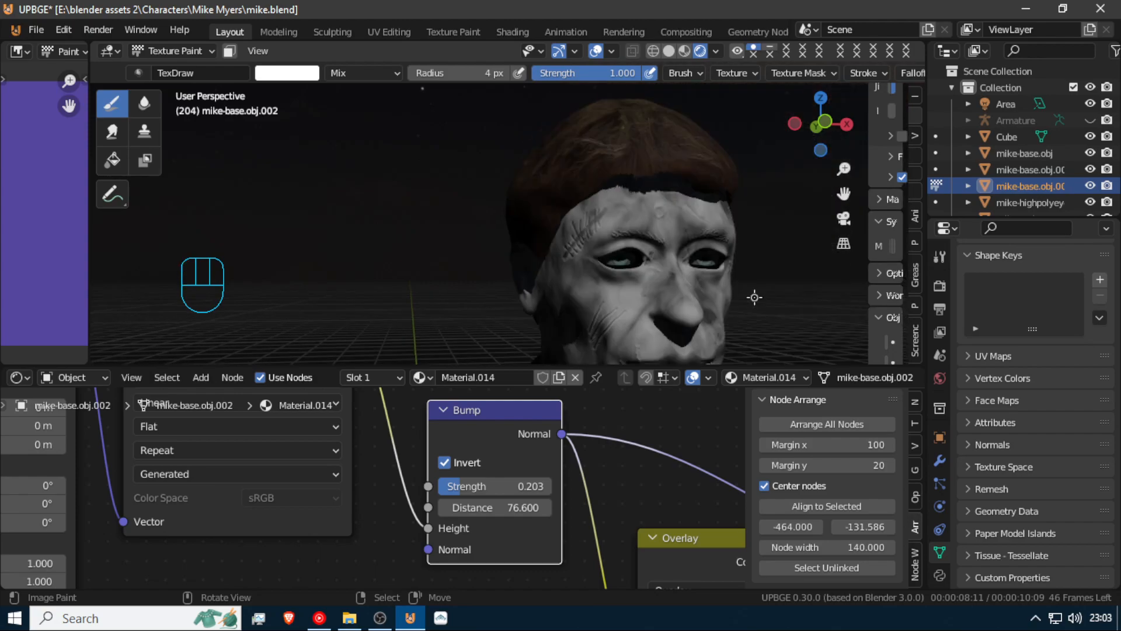
Paint short stitch strokes across the scar on the right-hand cheek near the ear
{"action": "middle_click_drag", "start_coordinate": [737, 286], "coordinate": [710, 273]}
{"action": "middle_click_drag", "start_coordinate": [725, 273], "coordinate": [559, 257]}
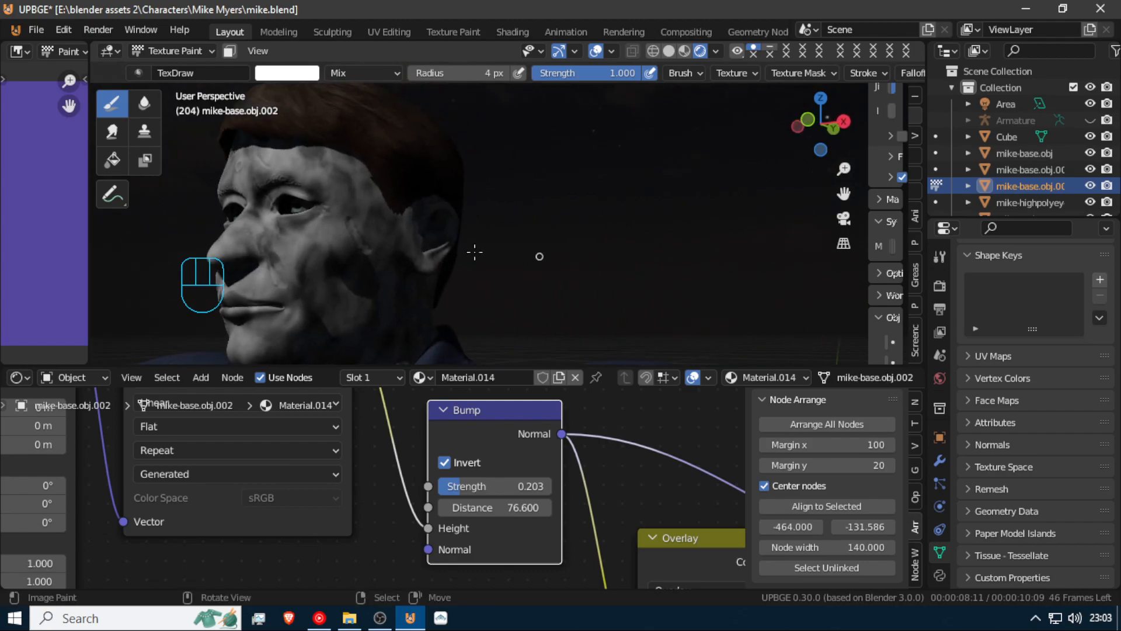
{"action": "scroll", "coordinate": [410, 226], "scroll_direction": "up", "scroll_amount": 3}
{"action": "middle_click_drag", "start_coordinate": [410, 227], "coordinate": [304, 236], "text": "shift"}
{"action": "mouse_move", "coordinate": [354, 216]}
{"action": "left_mouse_down"}
{"action": "mouse_move", "coordinate": [335, 219]}
{"action": "mouse_move", "coordinate": [376, 195]}
{"action": "mouse_move", "coordinate": [389, 228]}
{"action": "mouse_move", "coordinate": [410, 233]}
{"action": "mouse_move", "coordinate": [359, 246]}
{"action": "mouse_move", "coordinate": [395, 230]}
{"action": "mouse_move", "coordinate": [359, 227]}
{"action": "mouse_move", "coordinate": [385, 215]}
{"action": "mouse_move", "coordinate": [375, 194]}
{"action": "left_mouse_up"}
{"action": "left_click_drag", "start_coordinate": [379, 269], "coordinate": [403, 260]}
{"action": "scroll", "coordinate": [327, 245], "scroll_direction": "down", "scroll_amount": 5}
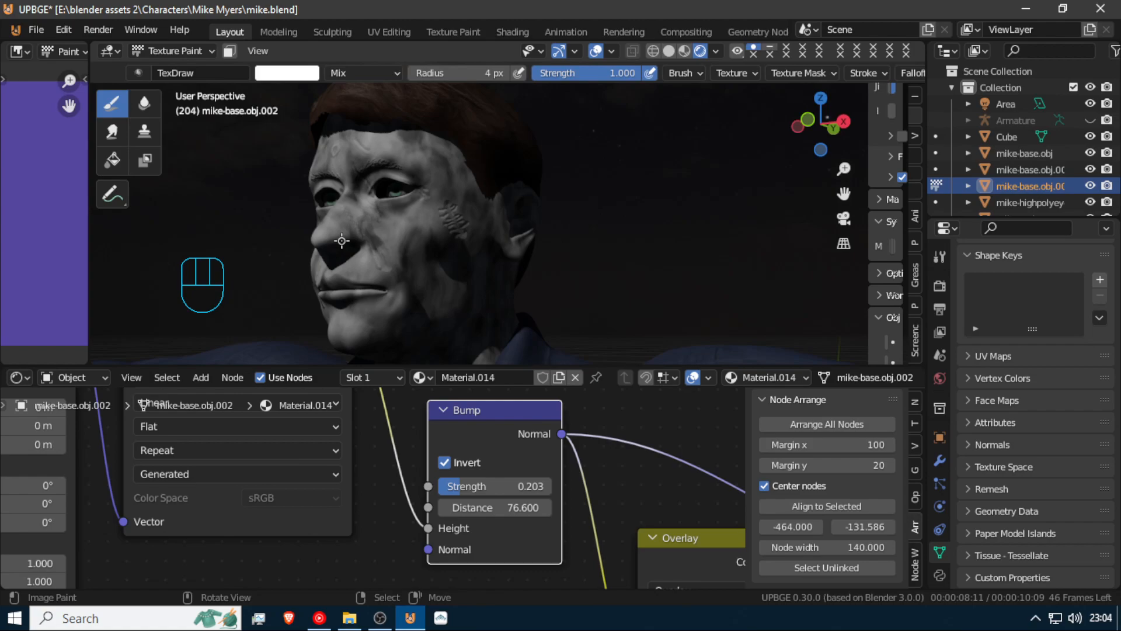
Try painting long scars across the eyes from the eyebrow down to the cheek, and undo the last one
{"action": "scroll", "coordinate": [342, 240], "scroll_direction": "up", "scroll_amount": 4}
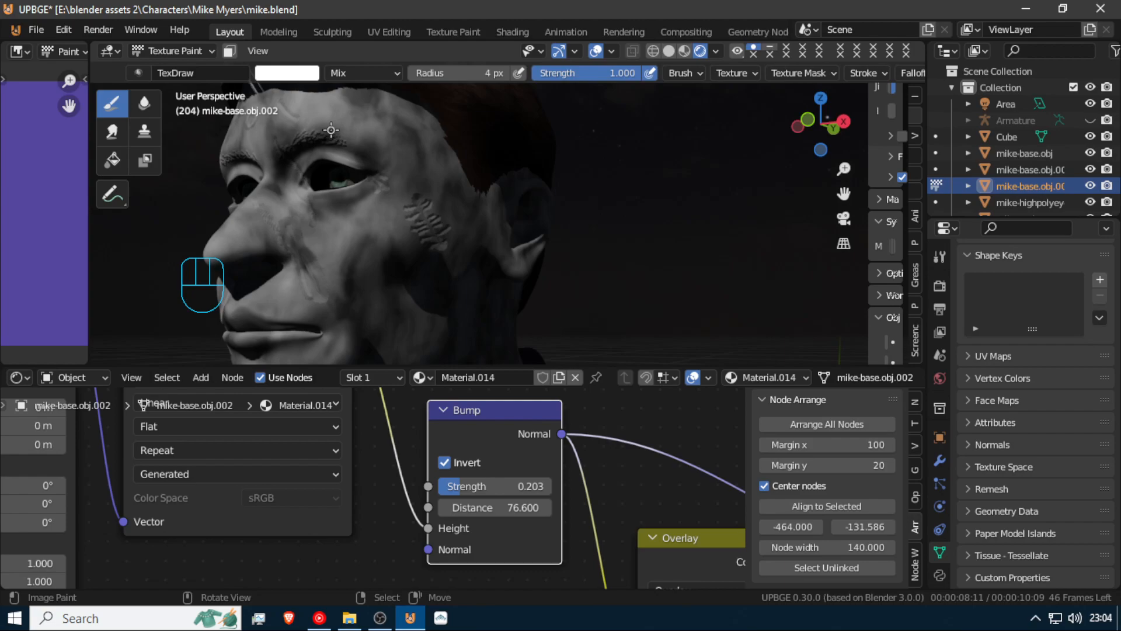
{"action": "left_click_drag", "start_coordinate": [322, 120], "coordinate": [395, 251]}
{"action": "middle_click_drag", "start_coordinate": [379, 277], "coordinate": [470, 262]}
{"action": "mouse_move", "coordinate": [694, 96]}
{"action": "left_mouse_down"}
{"action": "mouse_move", "coordinate": [581, 236]}
{"action": "mouse_move", "coordinate": [614, 268]}
{"action": "left_mouse_up"}
{"action": "middle_click_drag", "start_coordinate": [742, 217], "coordinate": [650, 166]}
{"action": "key", "text": "ctrl+z"}
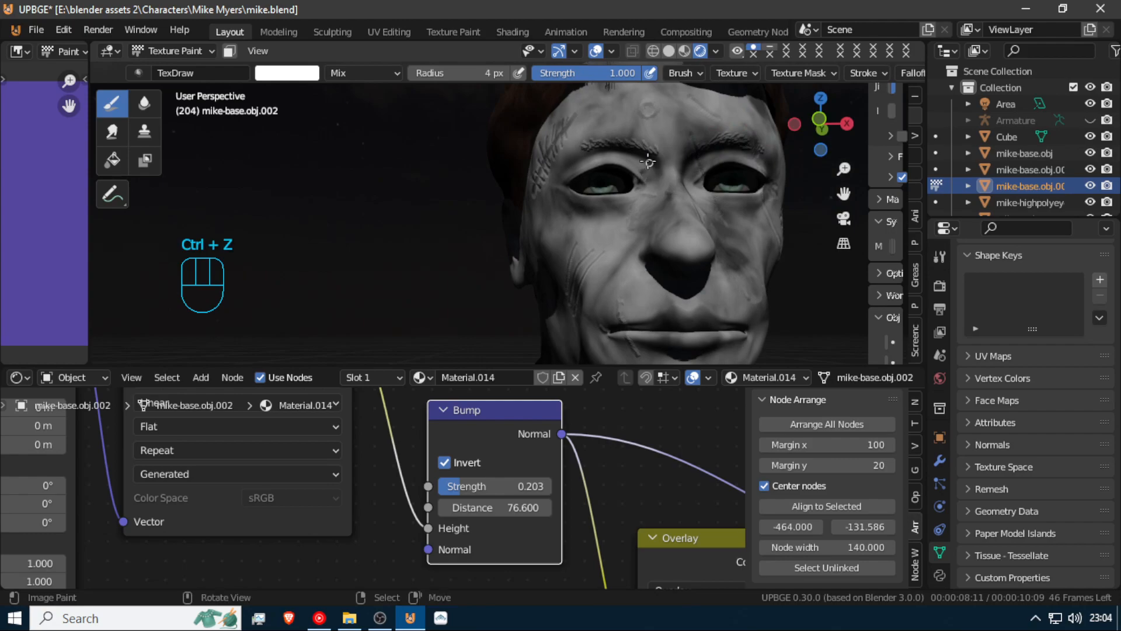
Try painting a long diagonal scar from the inner left-hand eyebrow down to the cheek, and undo the attempts
{"action": "left_click_drag", "start_coordinate": [663, 127], "coordinate": [508, 256]}
{"action": "middle_click_drag", "start_coordinate": [615, 232], "coordinate": [695, 163]}
{"action": "key", "text": "ctrl+z"}
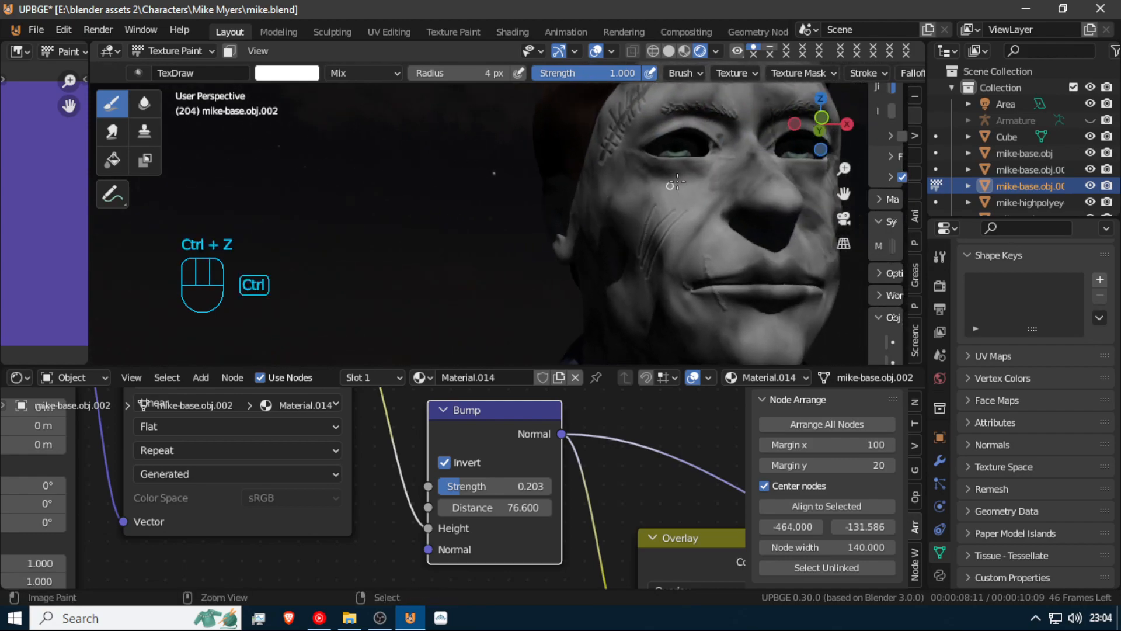
{"action": "left_click_drag", "start_coordinate": [729, 119], "coordinate": [636, 207]}
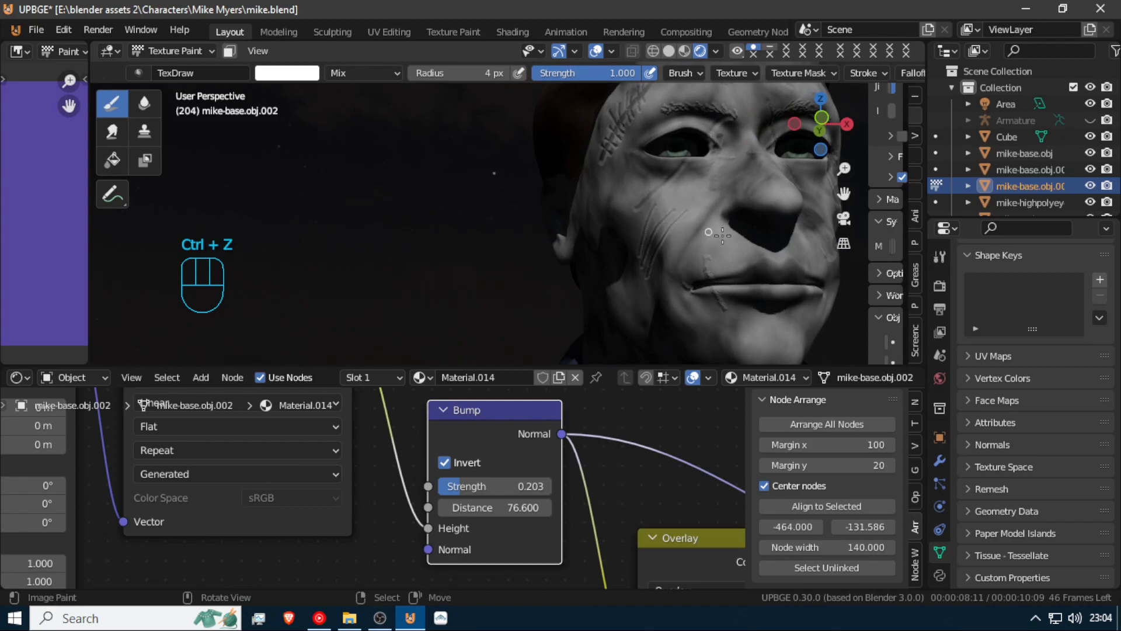
{"action": "middle_click_drag", "start_coordinate": [737, 182], "coordinate": [663, 181]}
{"action": "key", "text": "ctrl+z"}
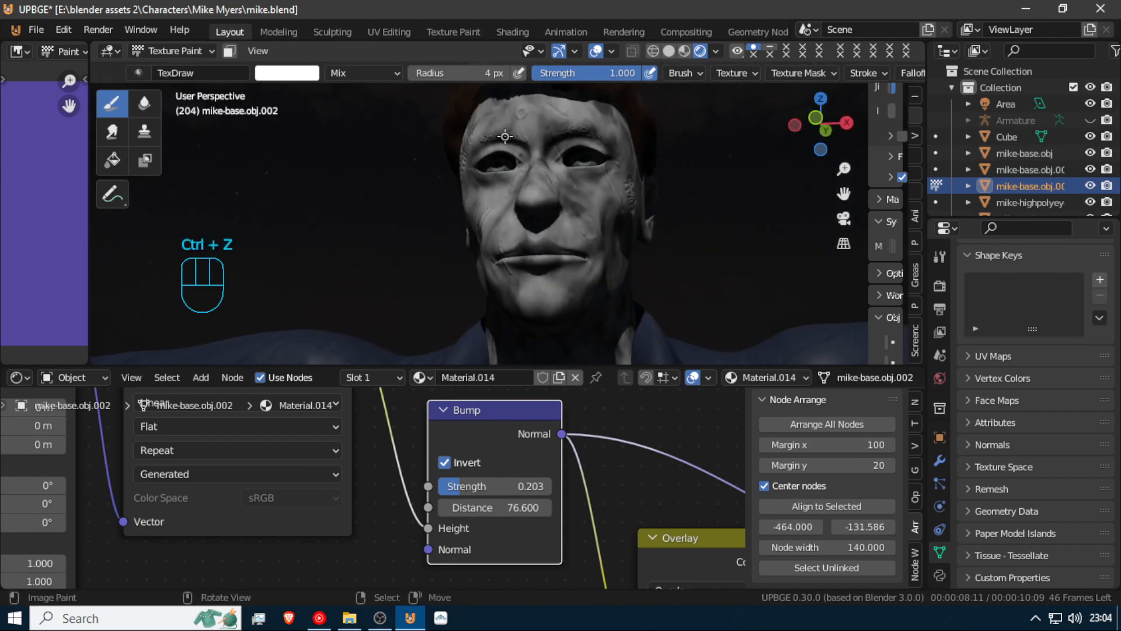
{"action": "key", "text": "ctrl+z"}
Try further strokes around the left-hand eye and eyebrow, and undo them
{"action": "left_click", "coordinate": [495, 183]}
{"action": "mouse_move", "coordinate": [569, 198]}
{"action": "middle_mouse_down"}
{"action": "mouse_move", "coordinate": [578, 216]}
{"action": "mouse_move", "coordinate": [563, 243]}
{"action": "middle_mouse_up"}
{"action": "scroll", "coordinate": [603, 253], "scroll_direction": "up", "scroll_amount": 4}
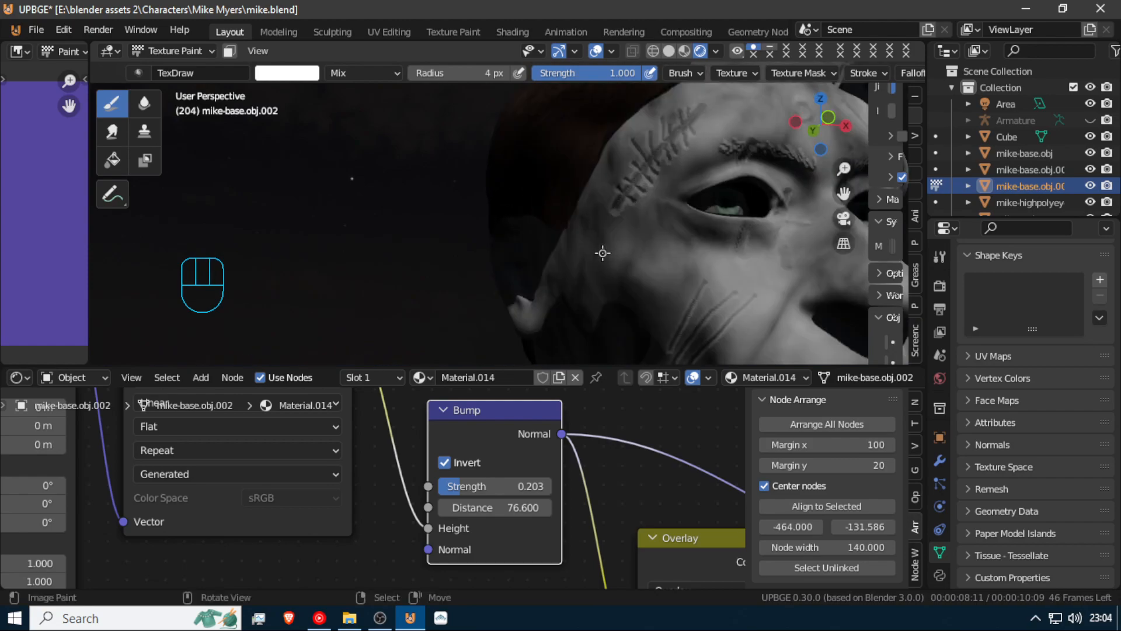
{"action": "middle_click_drag", "start_coordinate": [645, 259], "coordinate": [619, 257]}
{"action": "key", "text": "ctrl+z"}
{"action": "left_click", "coordinate": [539, 141]}
{"action": "key", "text": "ctrl+z"}
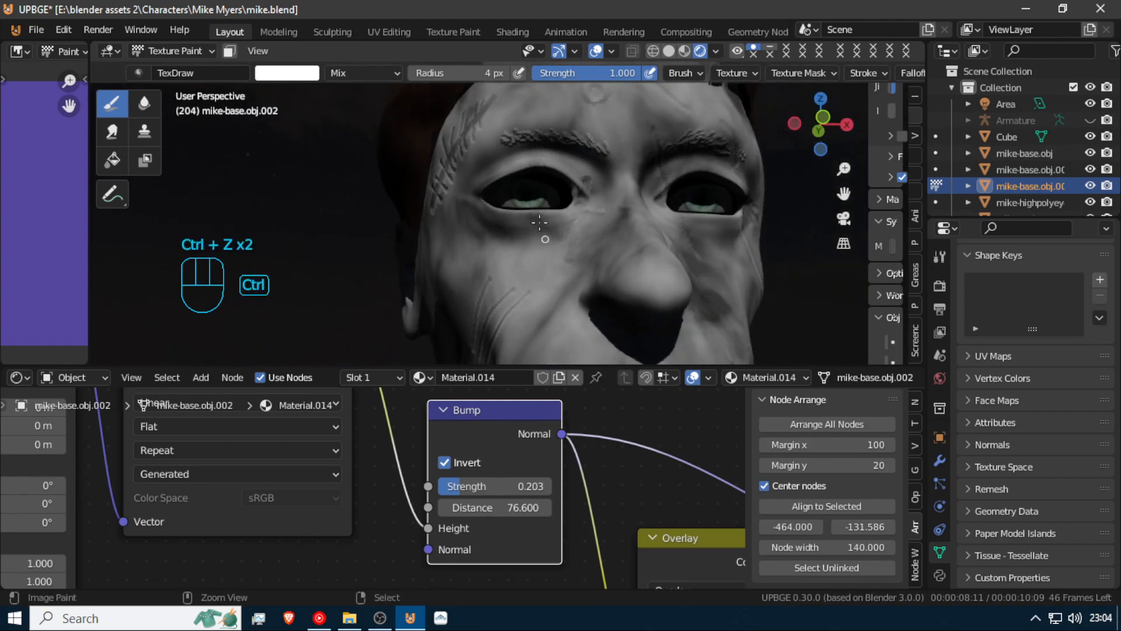
Paint a thin diagonal scar from the outer left-hand eyebrow across the eye to the cheek beside the nose
{"action": "left_click_drag", "start_coordinate": [503, 125], "coordinate": [566, 251]}
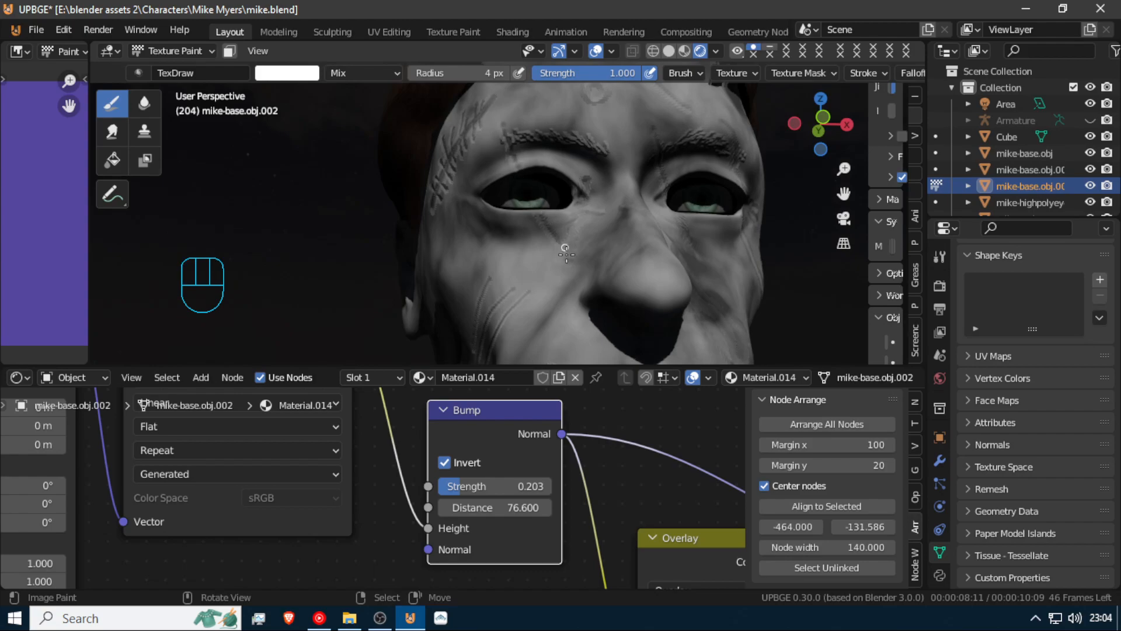
{"action": "scroll", "coordinate": [567, 254], "scroll_direction": "down", "scroll_amount": 5}
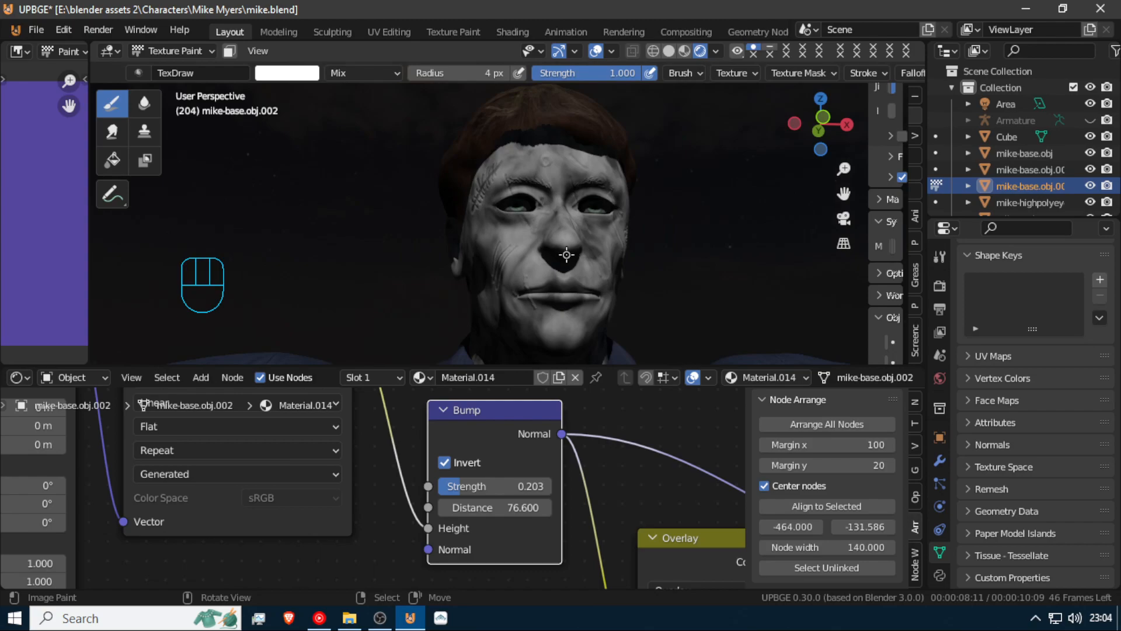
{"action": "scroll", "coordinate": [552, 271], "scroll_direction": "up", "scroll_amount": 4}
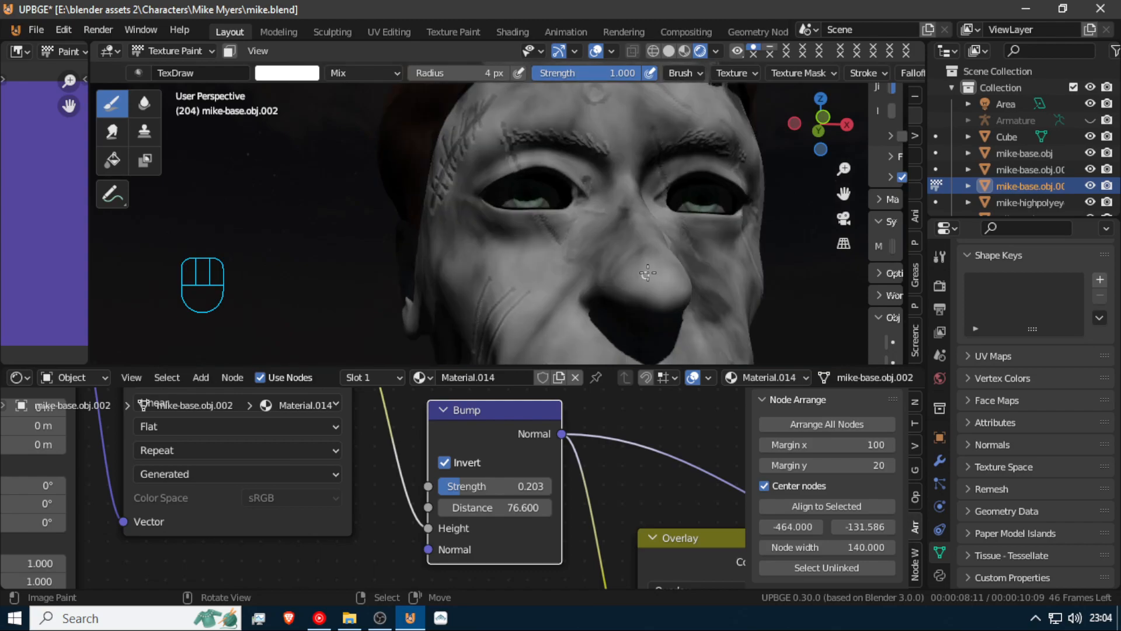
Try painting a diagonal scar across the side of the nose, and undo the last stroke
{"action": "left_click_drag", "start_coordinate": [613, 211], "coordinate": [655, 270]}
{"action": "left_click_drag", "start_coordinate": [596, 233], "coordinate": [650, 269]}
{"action": "key", "text": "ctrl+z"}
{"action": "middle_click_drag", "start_coordinate": [643, 222], "coordinate": [590, 223]}
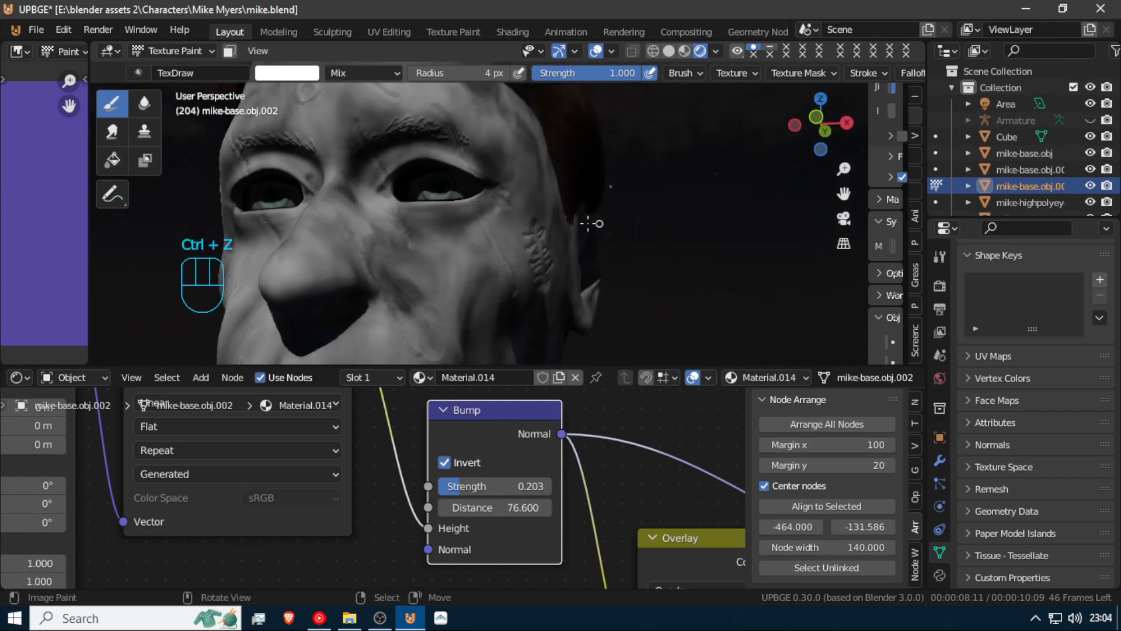
Undo the last stroke and paint short scar marks across the bridge of the nose
{"action": "key", "text": "ctrl+z"}
{"action": "left_click", "coordinate": [326, 228]}
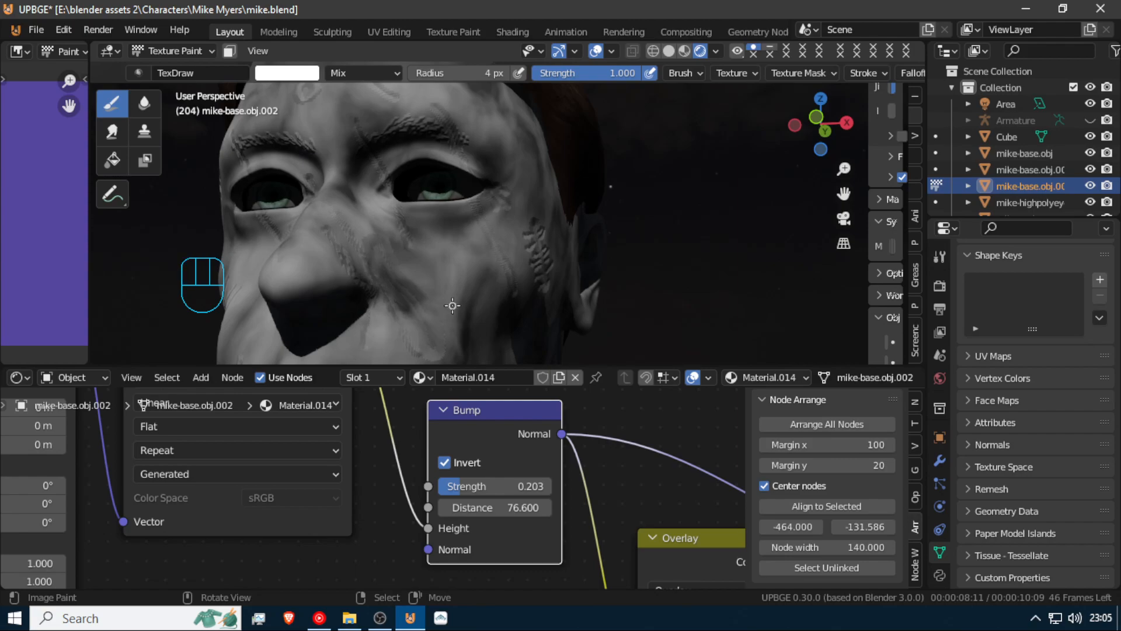
{"action": "middle_click_drag", "start_coordinate": [451, 296], "coordinate": [525, 273]}
{"action": "left_click_drag", "start_coordinate": [608, 187], "coordinate": [554, 253]}
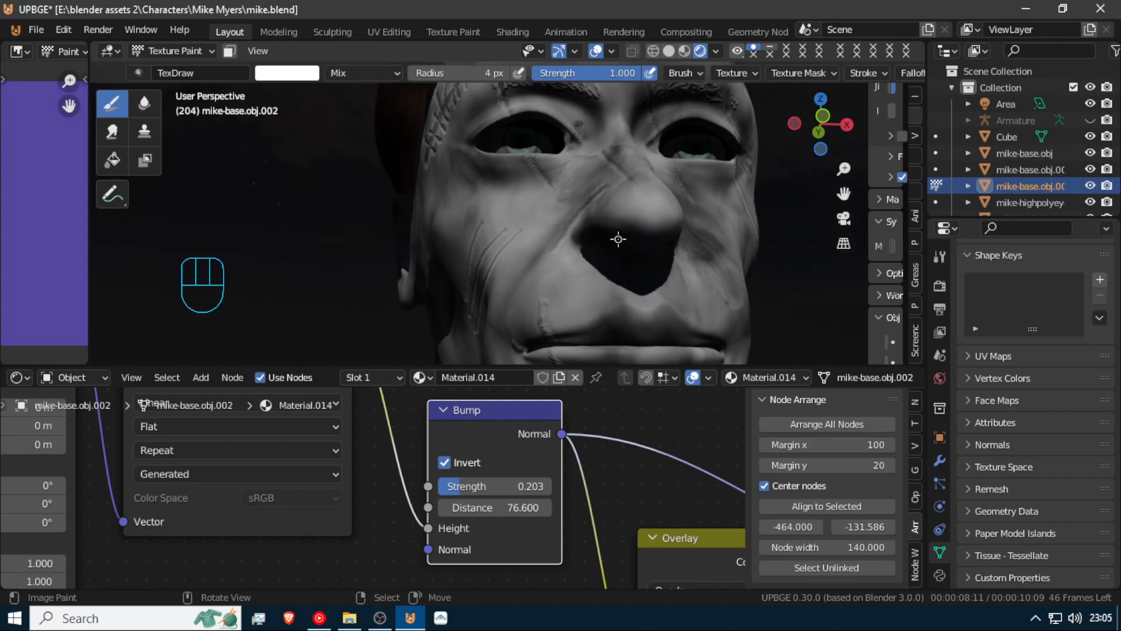
Paint short strokes beside the right-hand ear and along the jaw and neck below it
{"action": "scroll", "coordinate": [618, 239], "scroll_direction": "down", "scroll_amount": 3}
{"action": "middle_click_drag", "start_coordinate": [612, 241], "coordinate": [557, 251]}
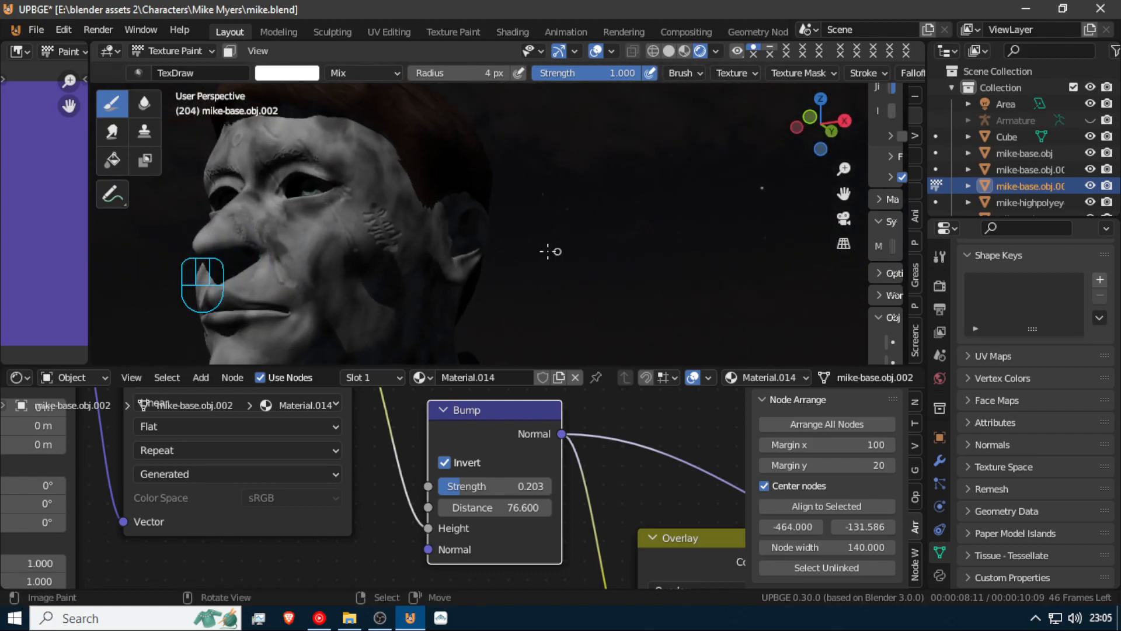
{"action": "left_click_drag", "start_coordinate": [432, 220], "coordinate": [427, 250]}
{"action": "left_click_drag", "start_coordinate": [440, 304], "coordinate": [442, 310]}
{"action": "mouse_move", "coordinate": [442, 311]}
{"action": "middle_mouse_down"}
{"action": "mouse_move", "coordinate": [430, 283]}
{"action": "mouse_move", "coordinate": [347, 298]}
{"action": "middle_mouse_up"}
{"action": "scroll", "coordinate": [348, 297], "scroll_direction": "up", "scroll_amount": 6}
{"action": "middle_click_drag", "start_coordinate": [260, 325], "coordinate": [508, 248], "text": "shift"}
{"action": "scroll", "coordinate": [369, 228], "scroll_direction": "up", "scroll_amount": 2}
{"action": "mouse_move", "coordinate": [415, 182]}
{"action": "left_mouse_down"}
{"action": "mouse_move", "coordinate": [446, 156]}
{"action": "mouse_move", "coordinate": [499, 186]}
{"action": "left_mouse_up"}
Paint thin seam strokes on the left-hand side of the mask, around the ear lobe and down towards the jaw
{"action": "middle_click_drag", "start_coordinate": [369, 242], "coordinate": [590, 248]}
{"action": "mouse_move", "coordinate": [605, 244]}
{"action": "left_mouse_down"}
{"action": "mouse_move", "coordinate": [571, 243]}
{"action": "mouse_move", "coordinate": [578, 289]}
{"action": "left_mouse_up"}
{"action": "mouse_move", "coordinate": [642, 330]}
{"action": "left_mouse_down"}
{"action": "mouse_move", "coordinate": [638, 341]}
{"action": "mouse_move", "coordinate": [651, 315]}
{"action": "left_mouse_up"}
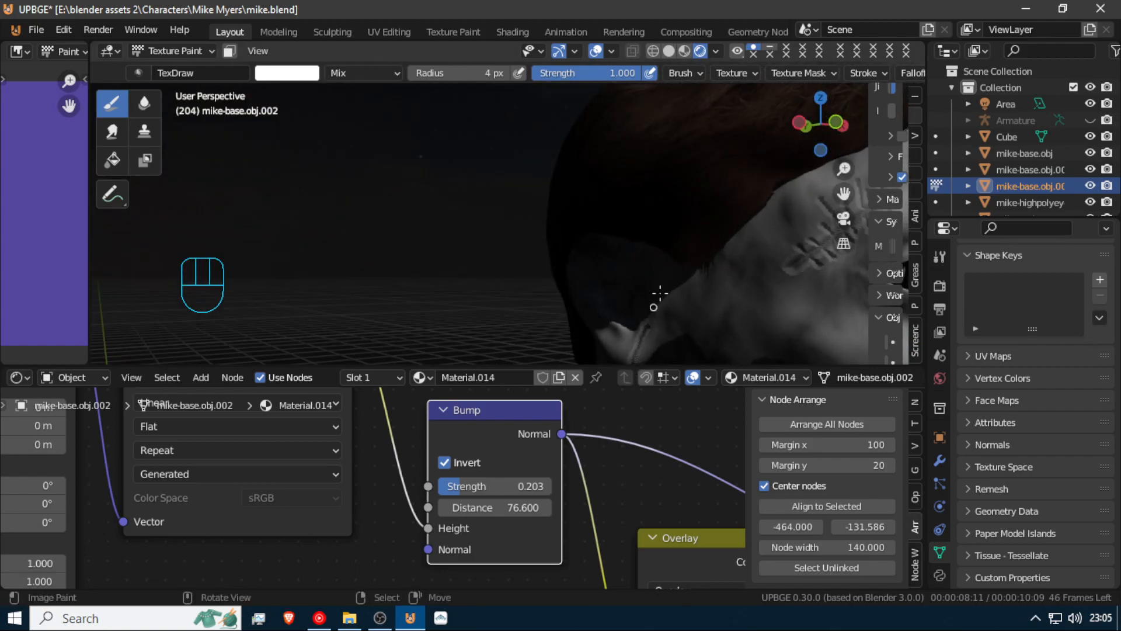
{"action": "scroll", "coordinate": [663, 287], "scroll_direction": "down", "scroll_amount": 4}
{"action": "middle_click_drag", "start_coordinate": [623, 295], "coordinate": [710, 283]}
{"action": "scroll", "coordinate": [678, 315], "scroll_direction": "up", "scroll_amount": 4}
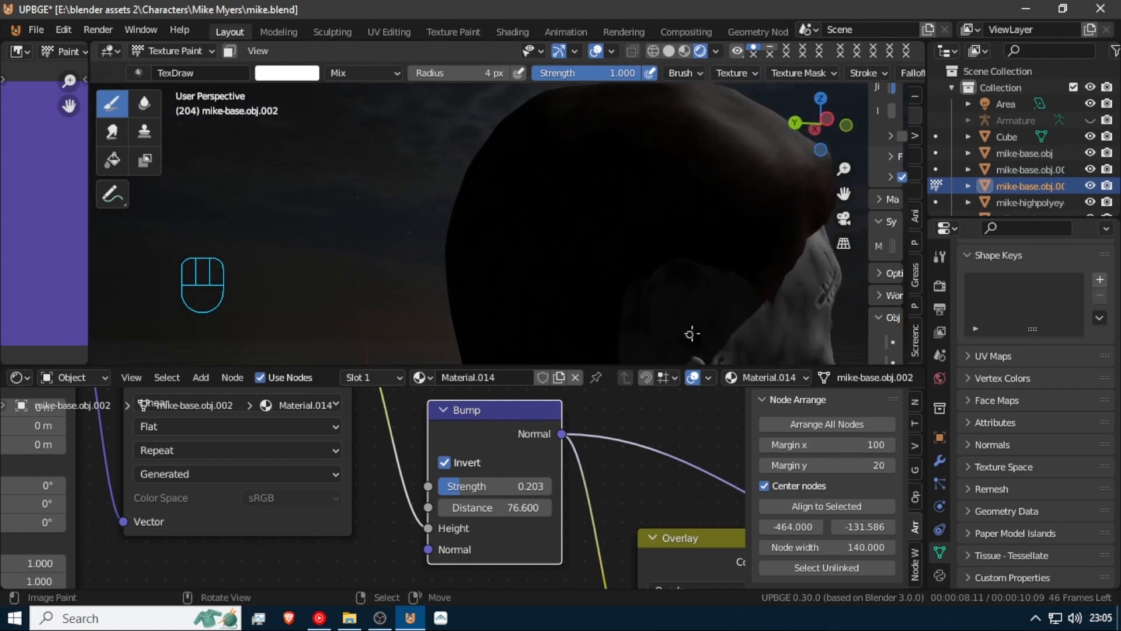
{"action": "middle_click_drag", "start_coordinate": [753, 316], "coordinate": [654, 260]}
{"action": "left_click_drag", "start_coordinate": [687, 253], "coordinate": [726, 299]}
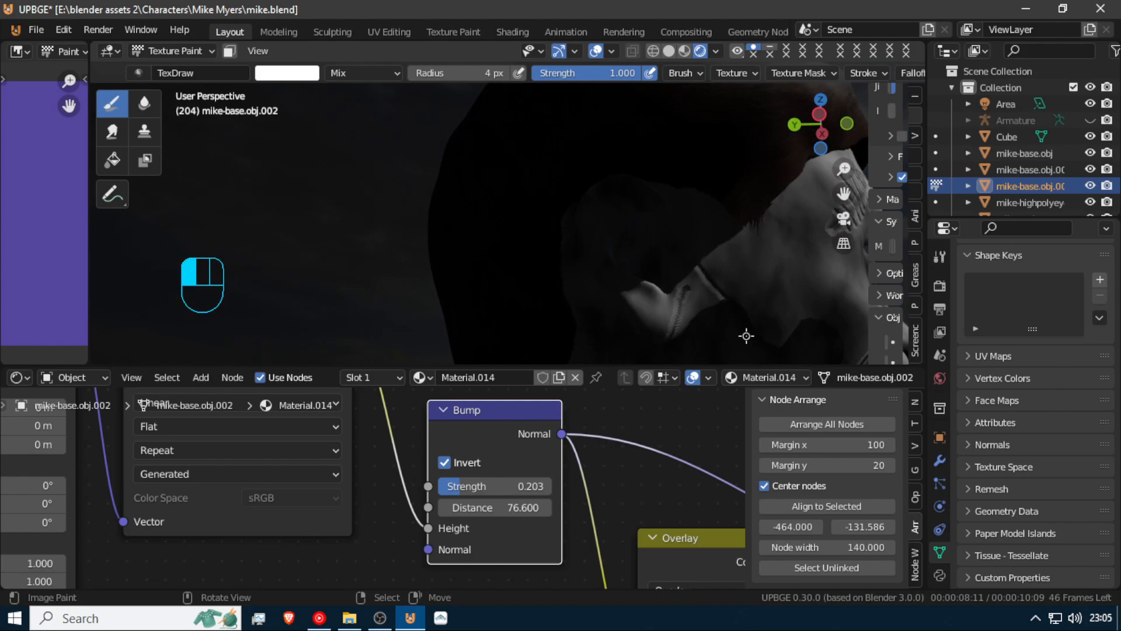
{"action": "left_click_drag", "start_coordinate": [746, 336], "coordinate": [746, 333]}
Reveal the painted texture image and save it as Mask detain normals.png in the Mike Myers textures folder
{"action": "scroll", "coordinate": [708, 304], "scroll_direction": "down", "scroll_amount": 4}
{"action": "middle_click_drag", "start_coordinate": [708, 305], "coordinate": [521, 334]}
{"action": "scroll", "coordinate": [589, 327], "scroll_direction": "down", "scroll_amount": 3}
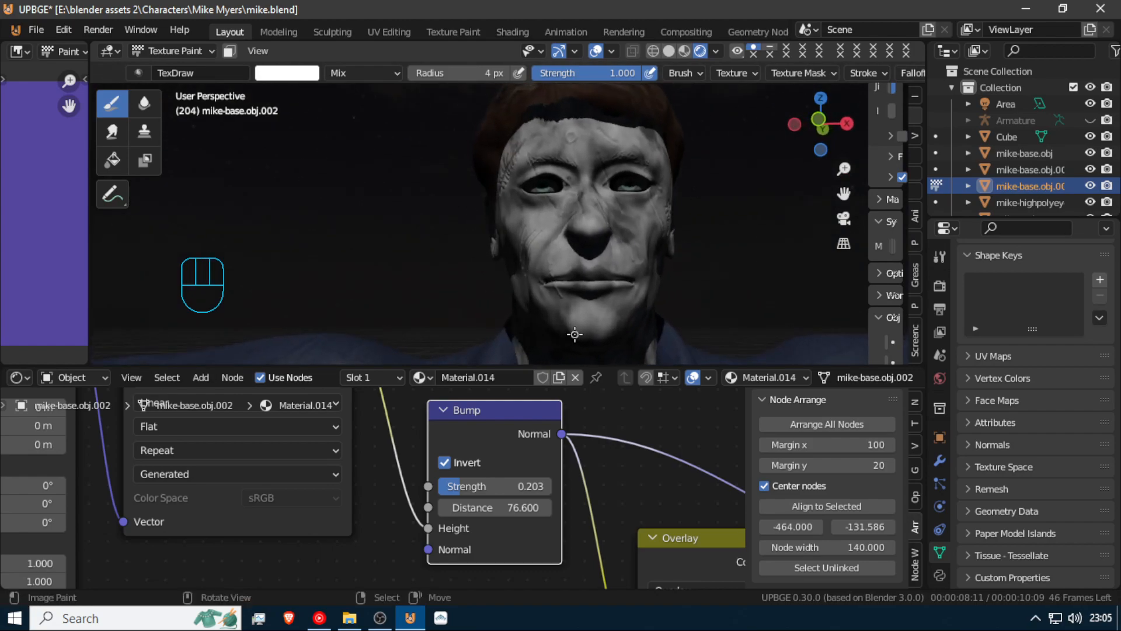
{"action": "scroll", "coordinate": [17, 165], "scroll_direction": "down", "scroll_amount": 4}
{"action": "scroll", "coordinate": [47, 162], "scroll_direction": "up", "scroll_amount": 3}
{"action": "left_click_drag", "start_coordinate": [85, 161], "coordinate": [300, 187]}
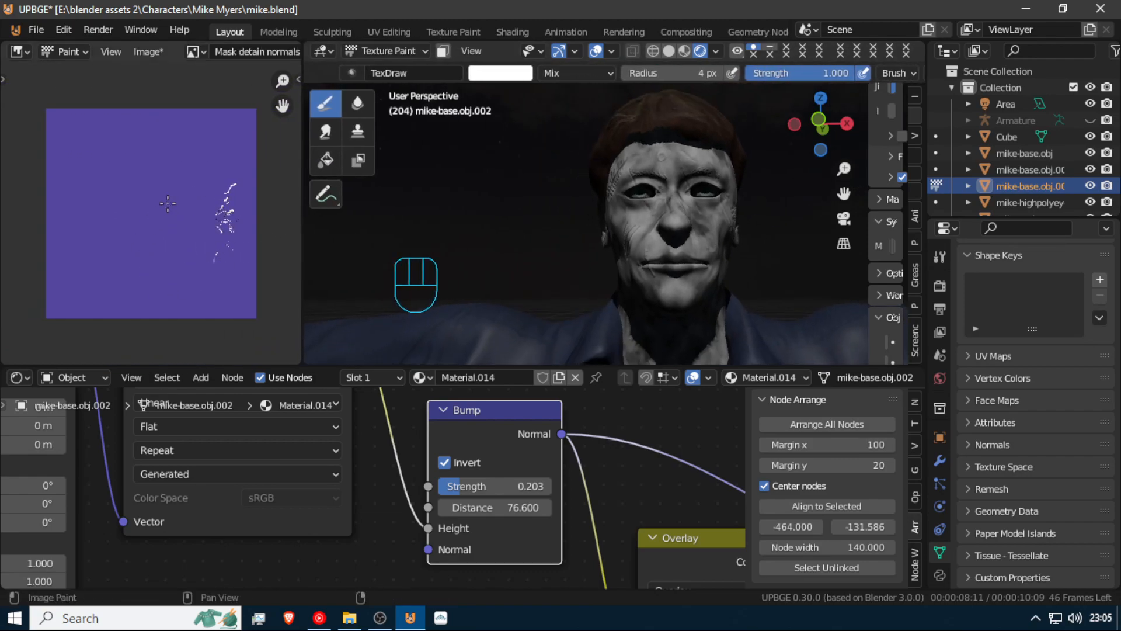
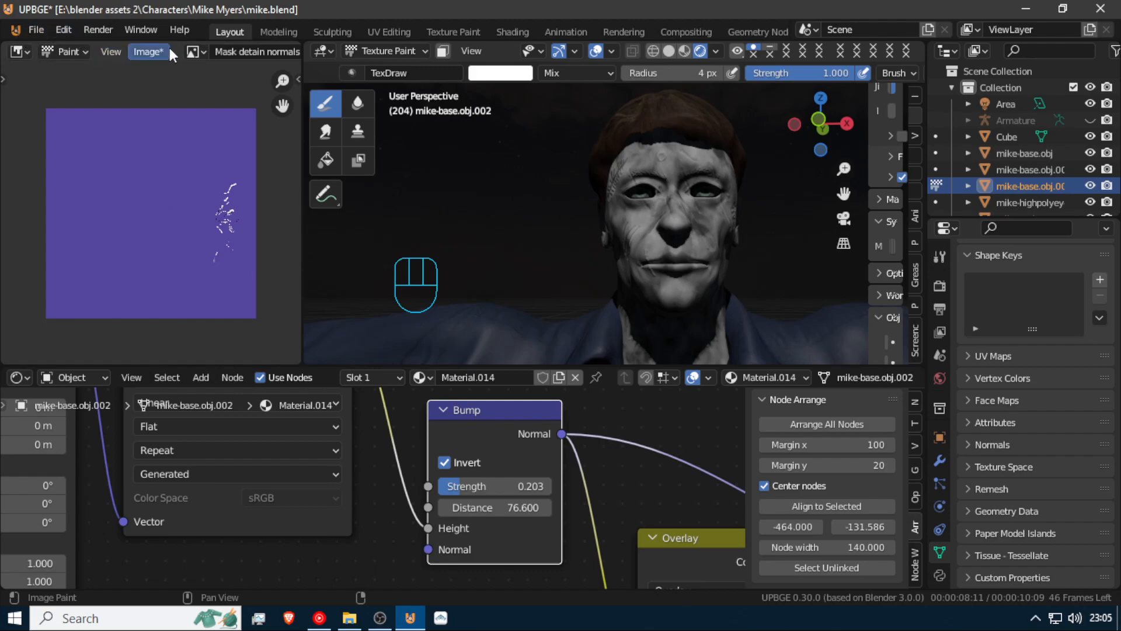
{"action": "left_click", "coordinate": [145, 51]}
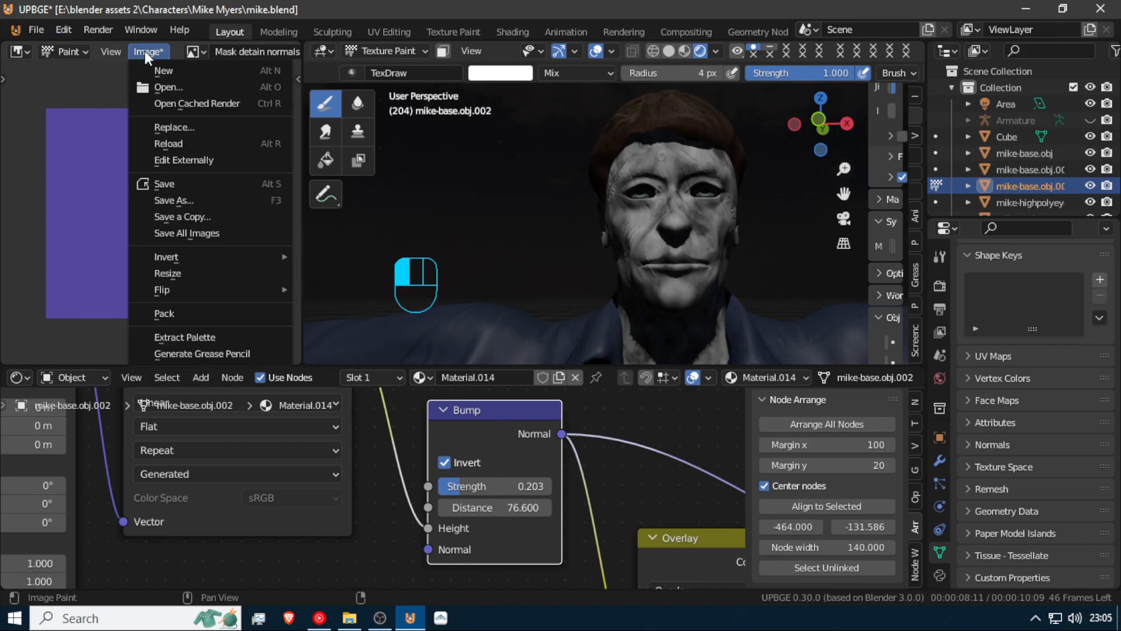
{"action": "left_click", "coordinate": [200, 194]}
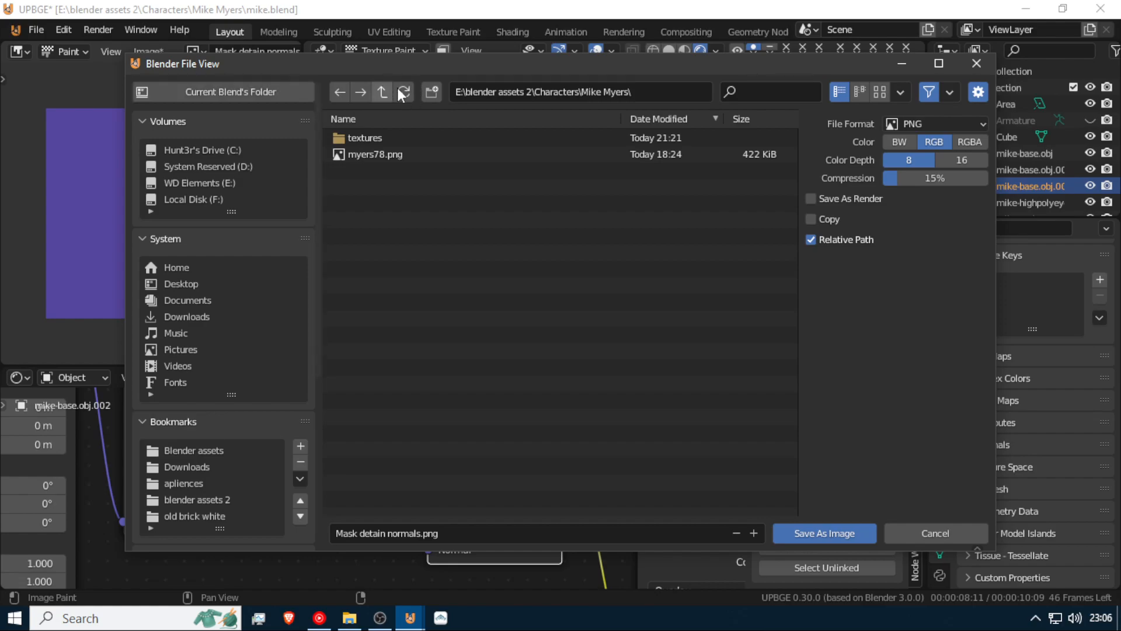
{"action": "left_click", "coordinate": [874, 88]}
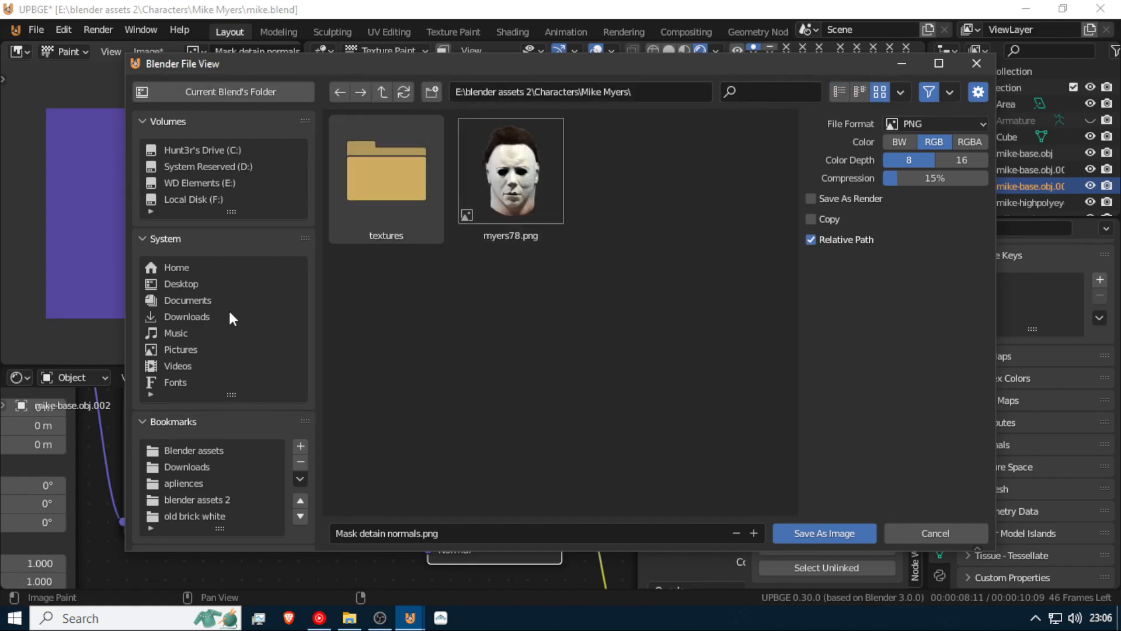
{"action": "left_click", "coordinate": [382, 91]}
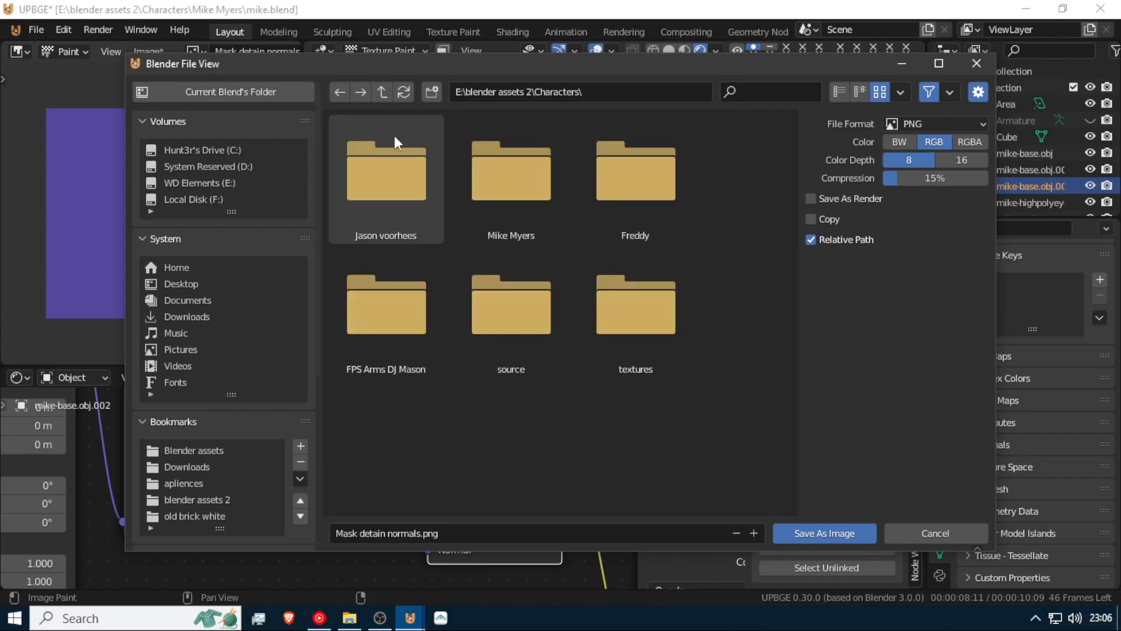
{"action": "double_click", "coordinate": [489, 191]}
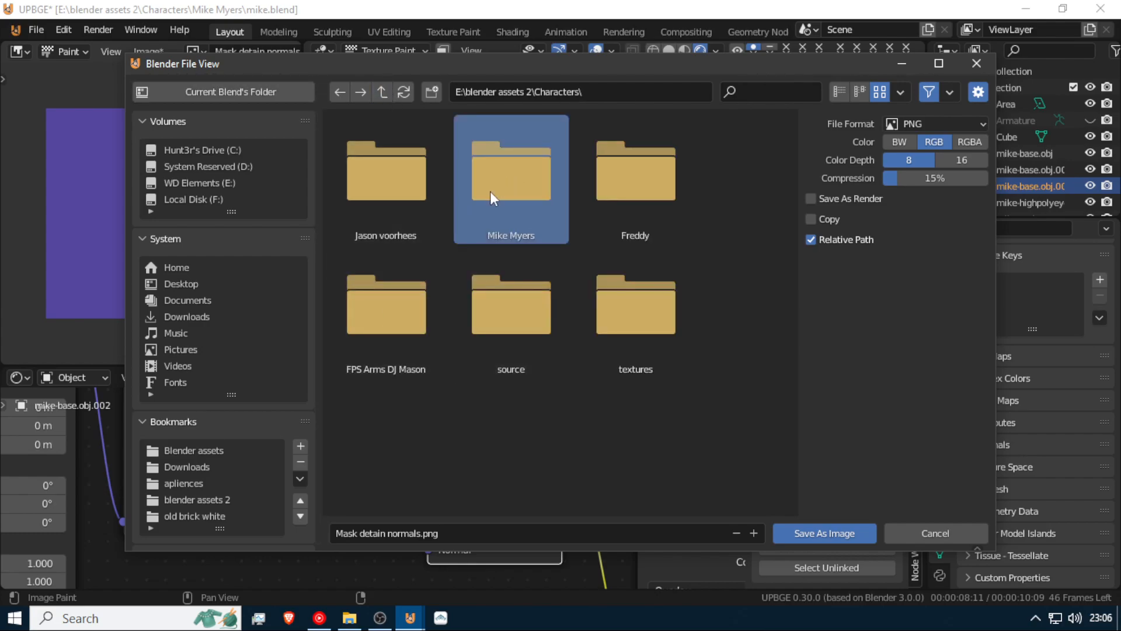
{"action": "double_click", "coordinate": [387, 201]}
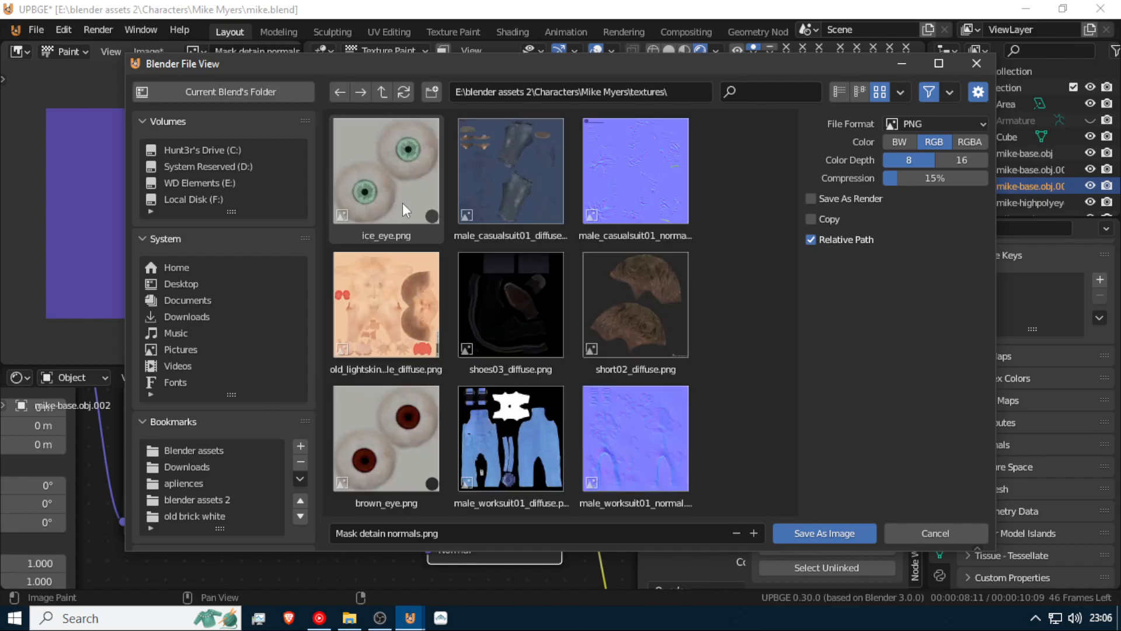
{"action": "left_click", "coordinate": [864, 533]}
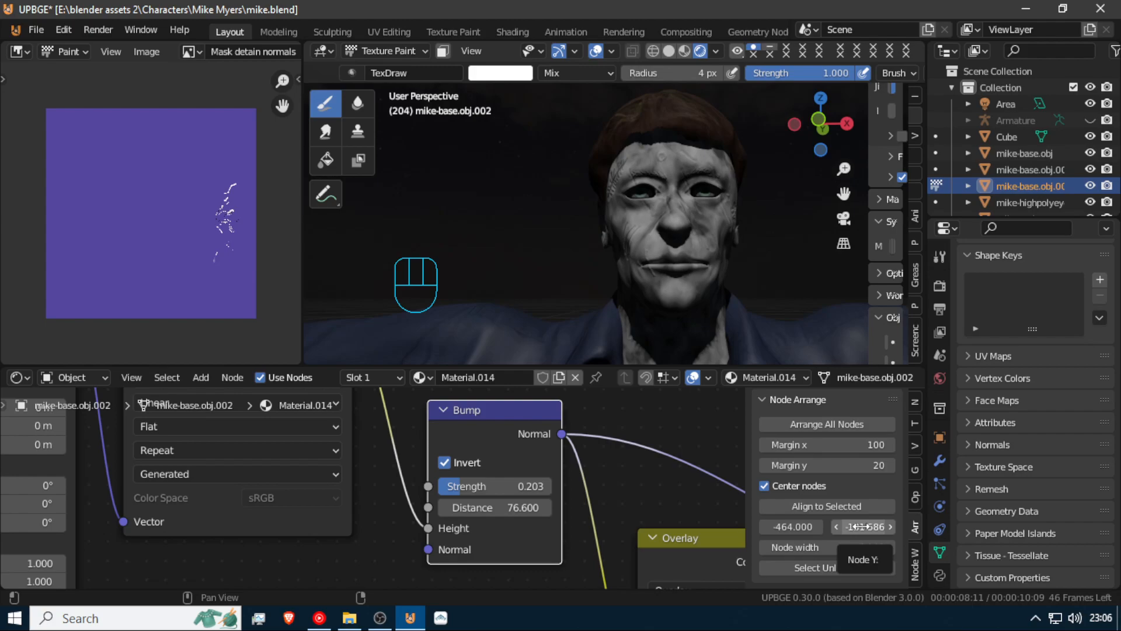
Join the image editor area into the 3D viewport and enlarge the viewport over the node editor
{"action": "right_click", "coordinate": [300, 252]}
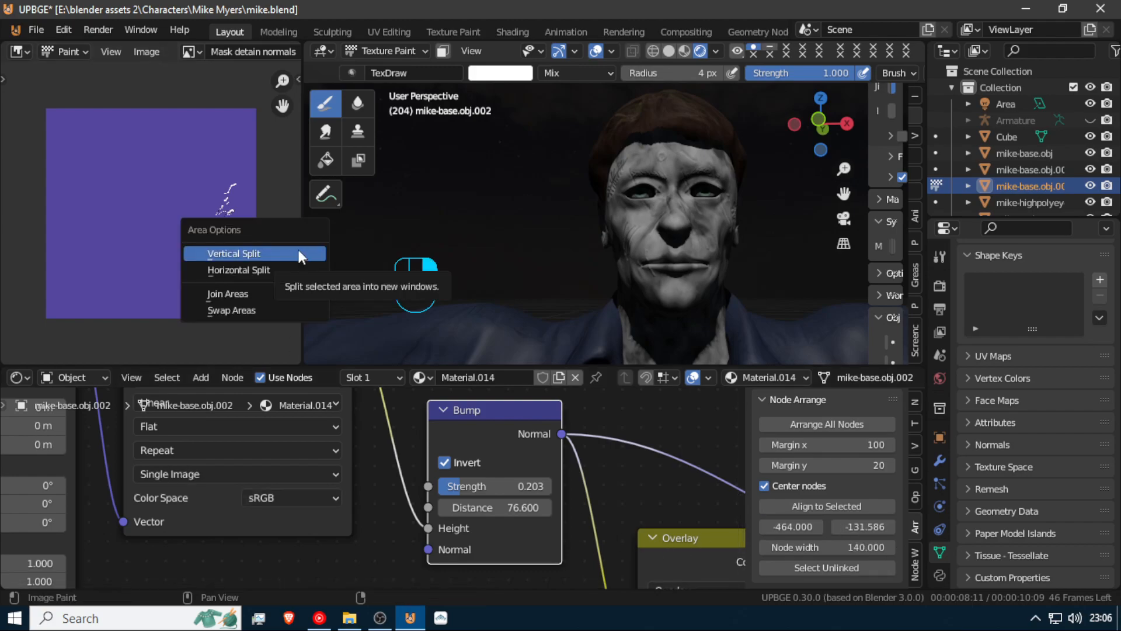
{"action": "left_click", "coordinate": [267, 293]}
{"action": "left_click", "coordinate": [216, 262]}
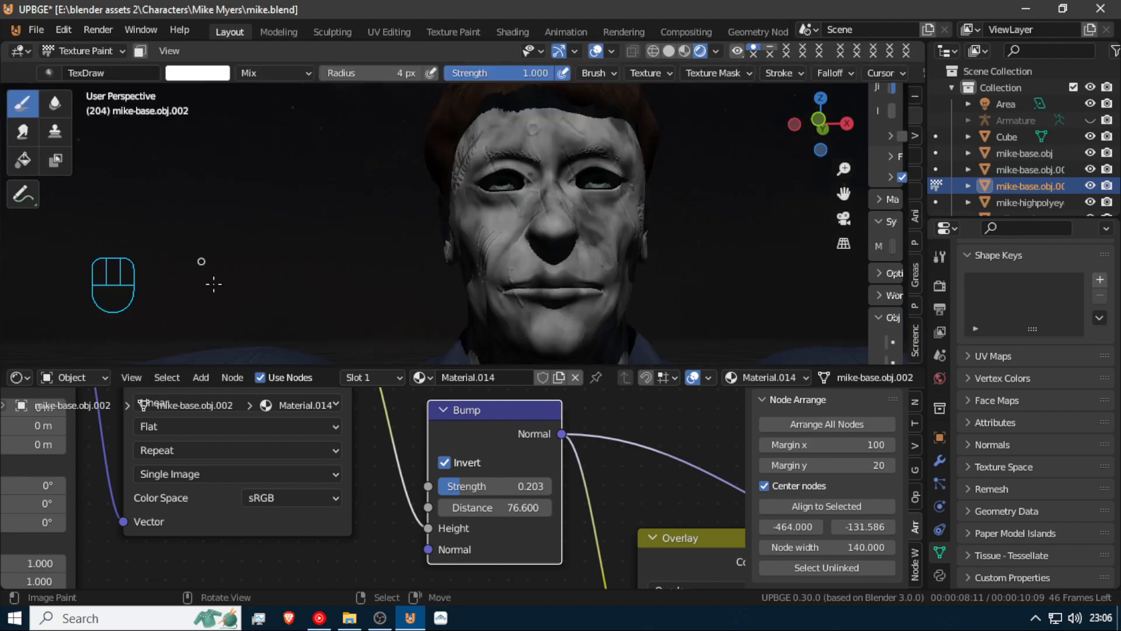
{"action": "left_click_drag", "start_coordinate": [316, 366], "coordinate": [344, 506]}
{"action": "middle_click_drag", "start_coordinate": [725, 375], "coordinate": [757, 329]}
{"action": "key", "text": "Tab"}
{"action": "right_click", "coordinate": [690, 201]}
{"action": "key", "text": "Tab"}
{"action": "right_click", "coordinate": [657, 188]}
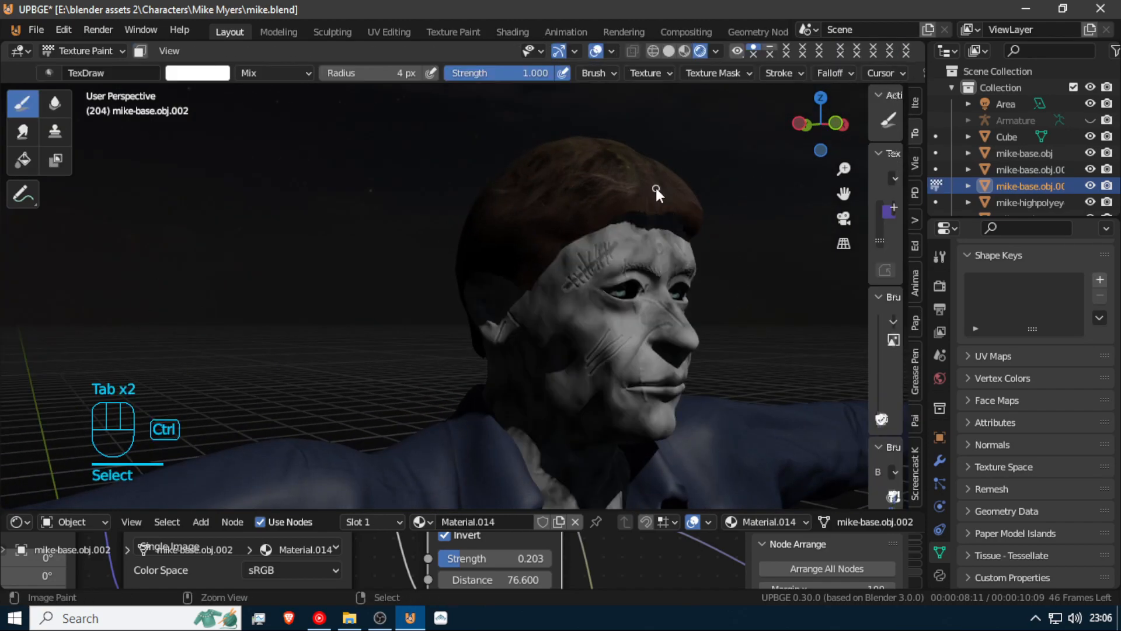
{"action": "key", "text": "ctrl+Tab"}
{"action": "key", "text": "ctrl+Tab"}
{"action": "right_click", "coordinate": [653, 186]}
{"action": "key", "text": "ctrl+Tab"}
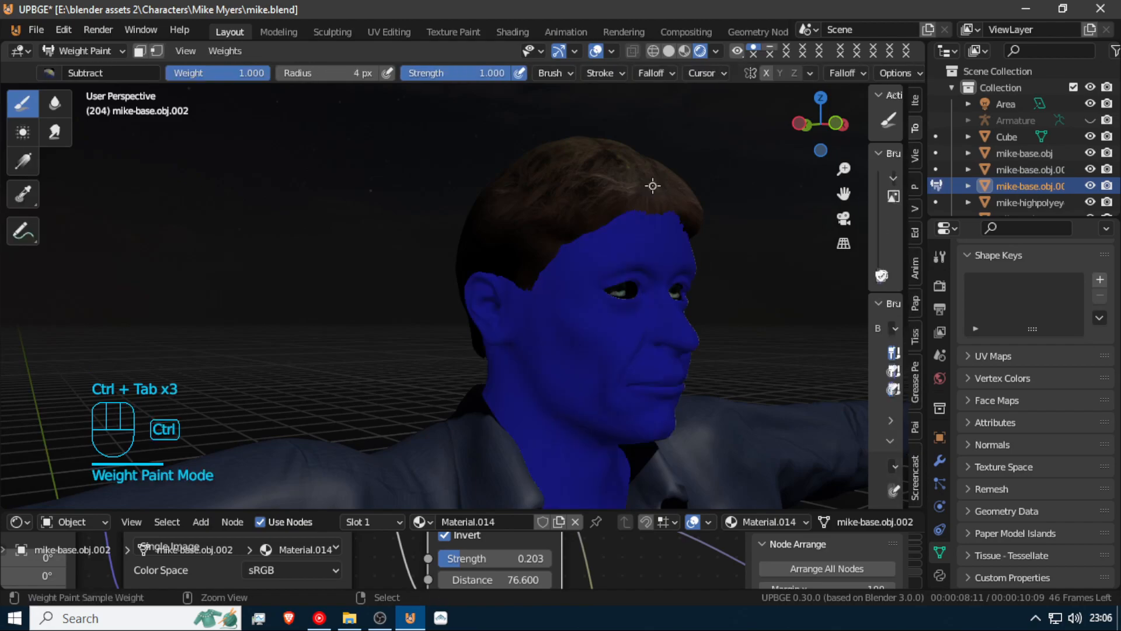
{"action": "key", "text": "ctrl+Tab"}
{"action": "right_click", "coordinate": [653, 186]}
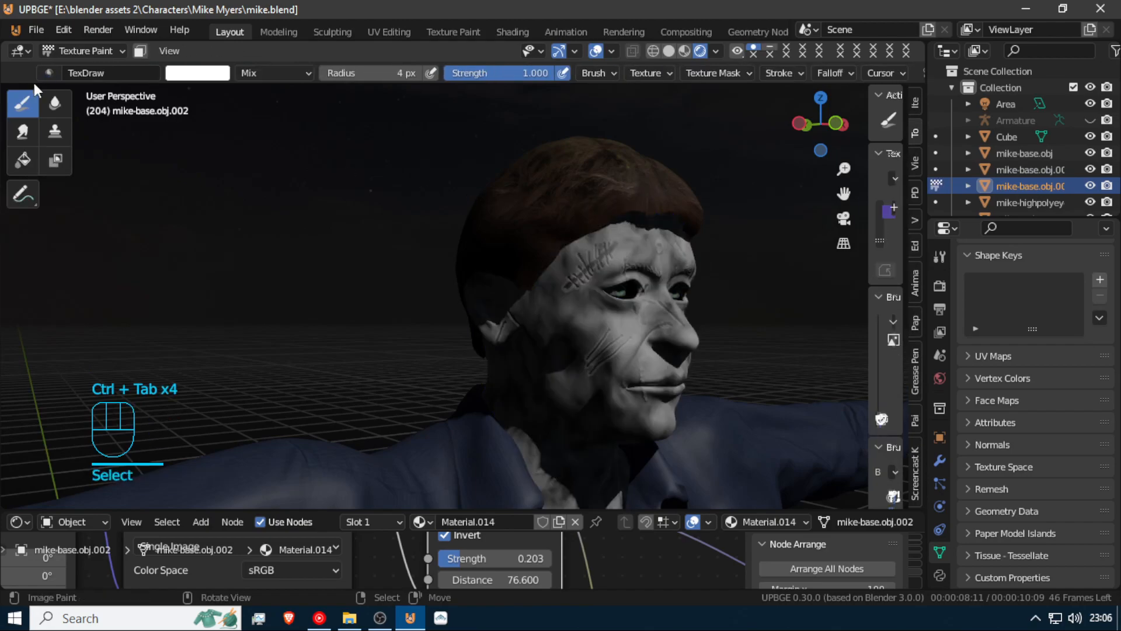
Switch from Texture Paint to Object Mode, select the hair mesh and shift it back slightly along its normal Z axis
{"action": "left_click", "coordinate": [82, 51]}
{"action": "left_click", "coordinate": [86, 72]}
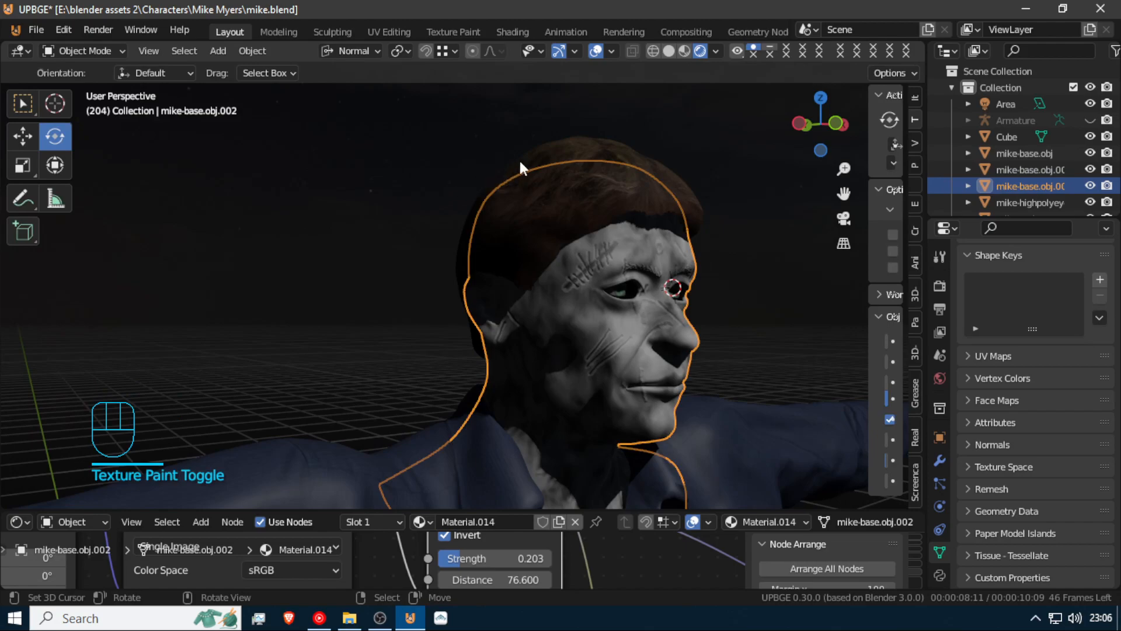
{"action": "right_click", "coordinate": [573, 210]}
{"action": "key", "text": "shift+f"}
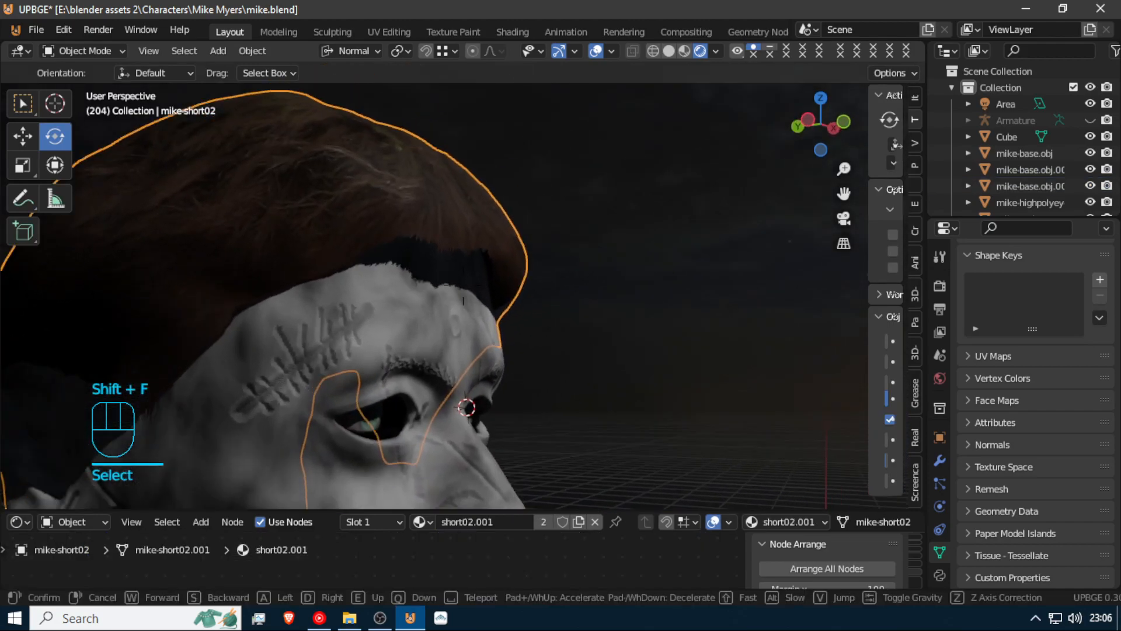
{"action": "key", "text": "g"}
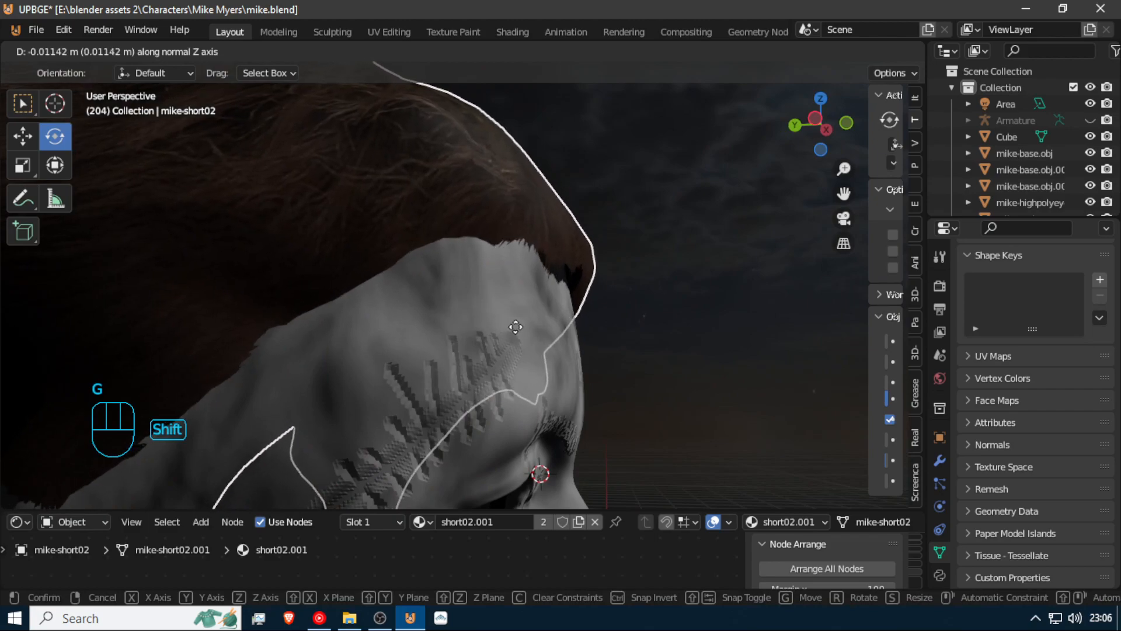
{"action": "left_click", "coordinate": [543, 327]}
Scale the hair mesh along its normal Z axis and move it forward about 0.01 m along the same axis
{"action": "key", "text": "shift+f"}
{"action": "key", "text": "s"}
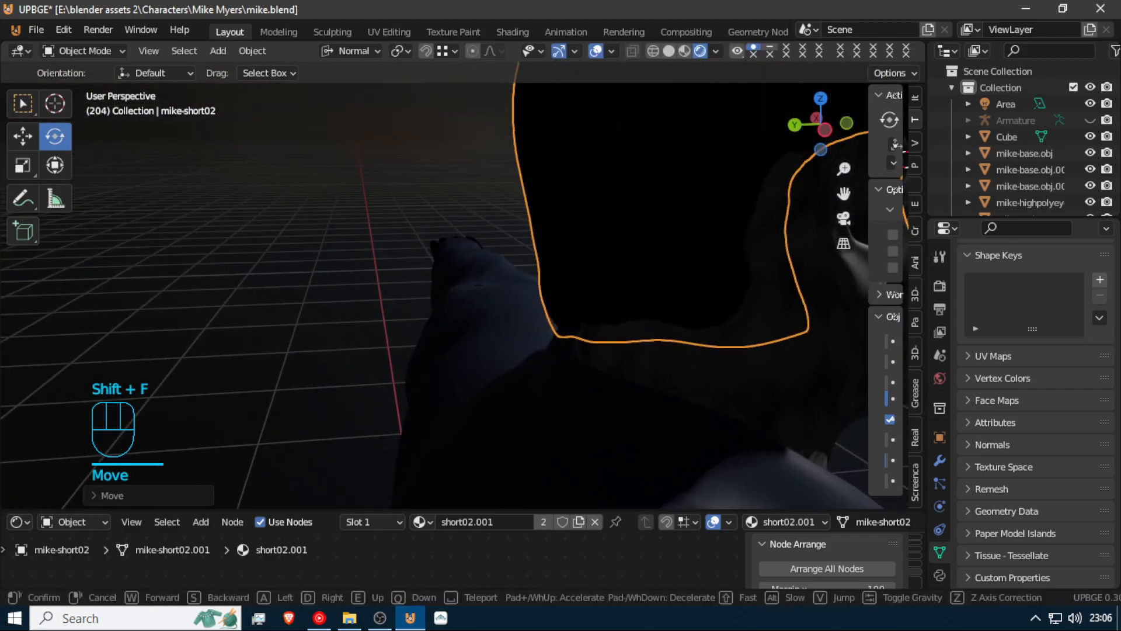
{"action": "key", "text": "d"}
{"action": "left_click", "coordinate": [463, 285]}
{"action": "key", "text": "s"}
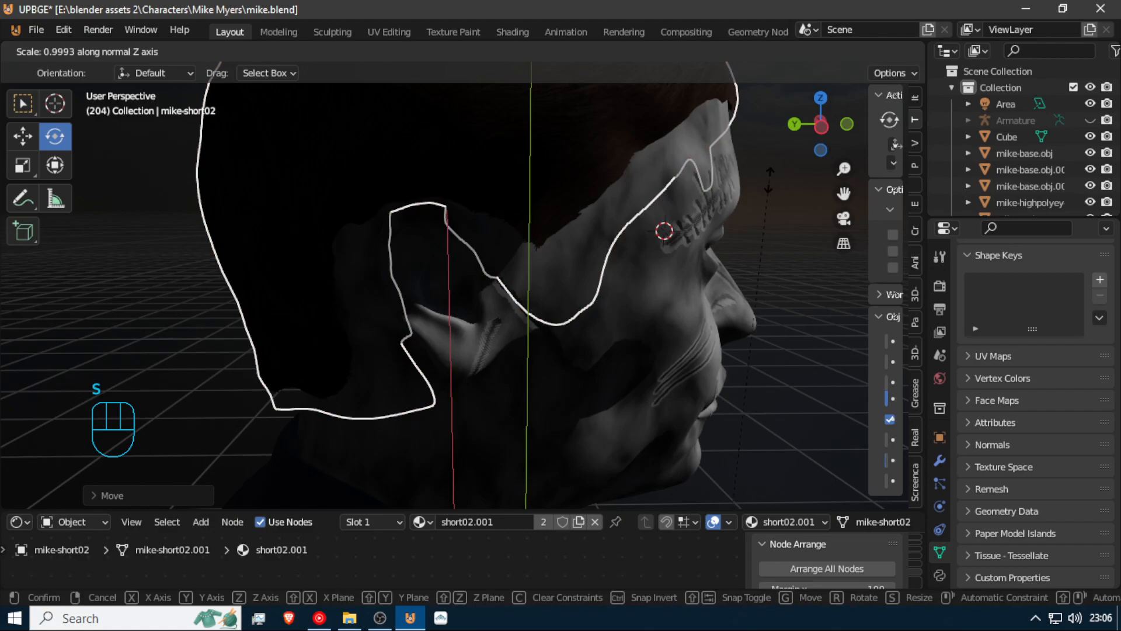
{"action": "left_click", "coordinate": [737, 204]}
{"action": "key", "text": "g"}
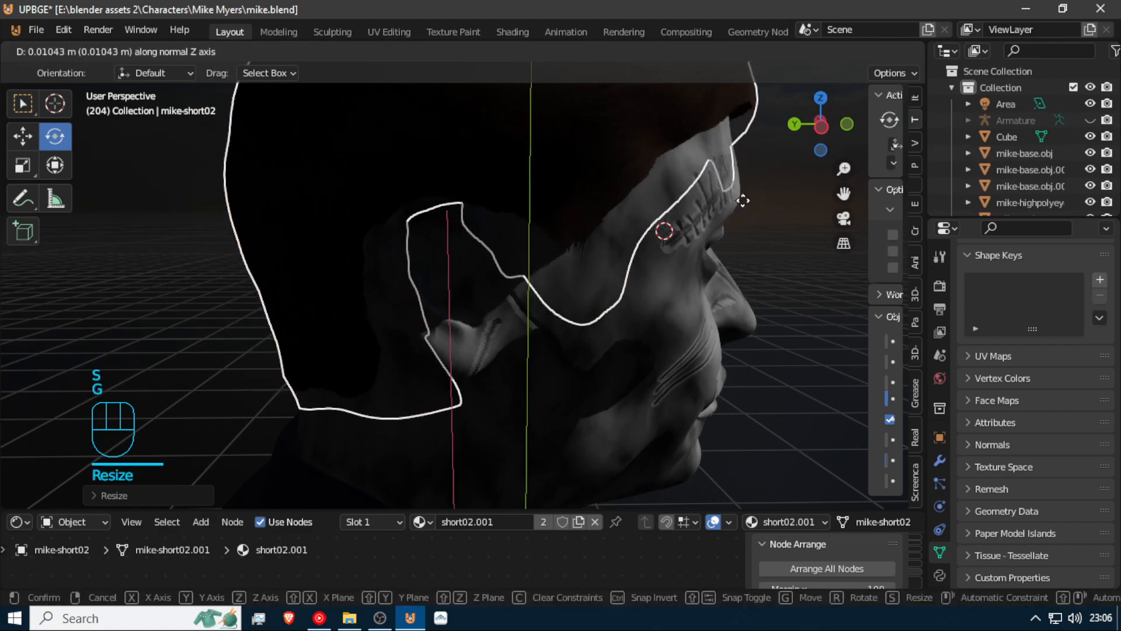
{"action": "left_click", "coordinate": [700, 208]}
Widen the hair mesh along its normal X axis by a scale factor of about 1.03
{"action": "key", "text": "shift+f"}
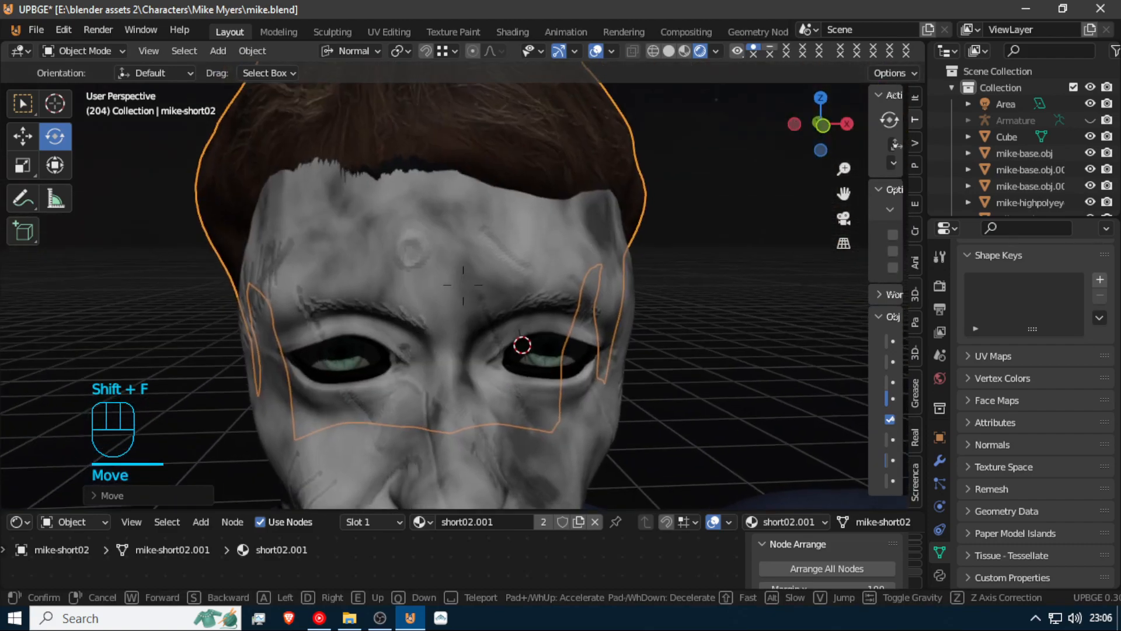
{"action": "left_click", "coordinate": [550, 297]}
{"action": "key", "text": "s"}
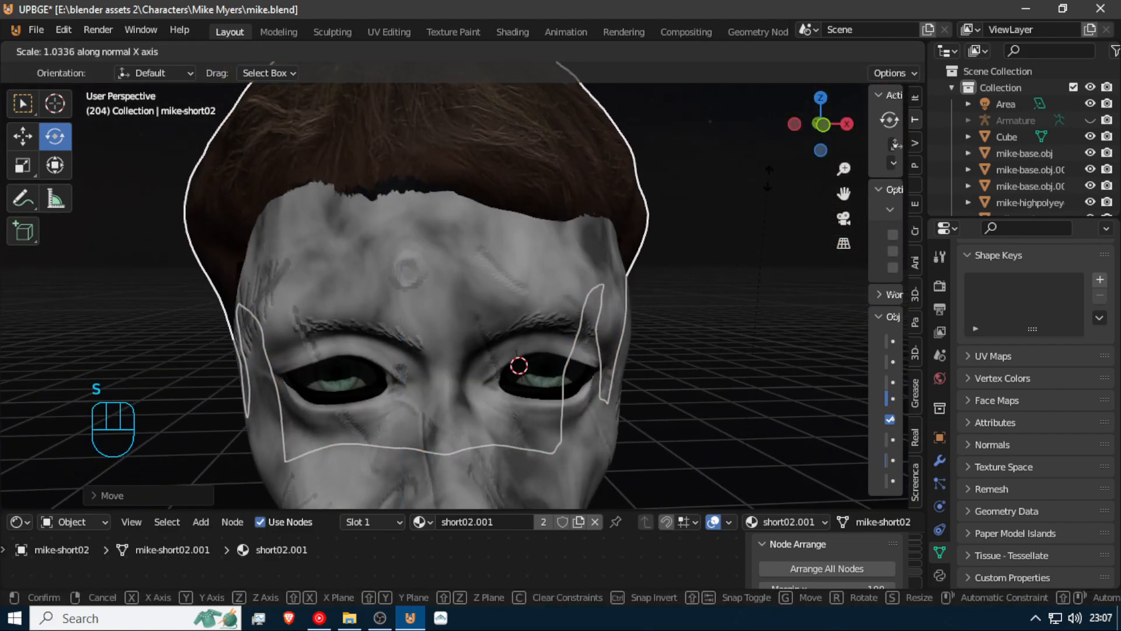
{"action": "left_click", "coordinate": [725, 186]}
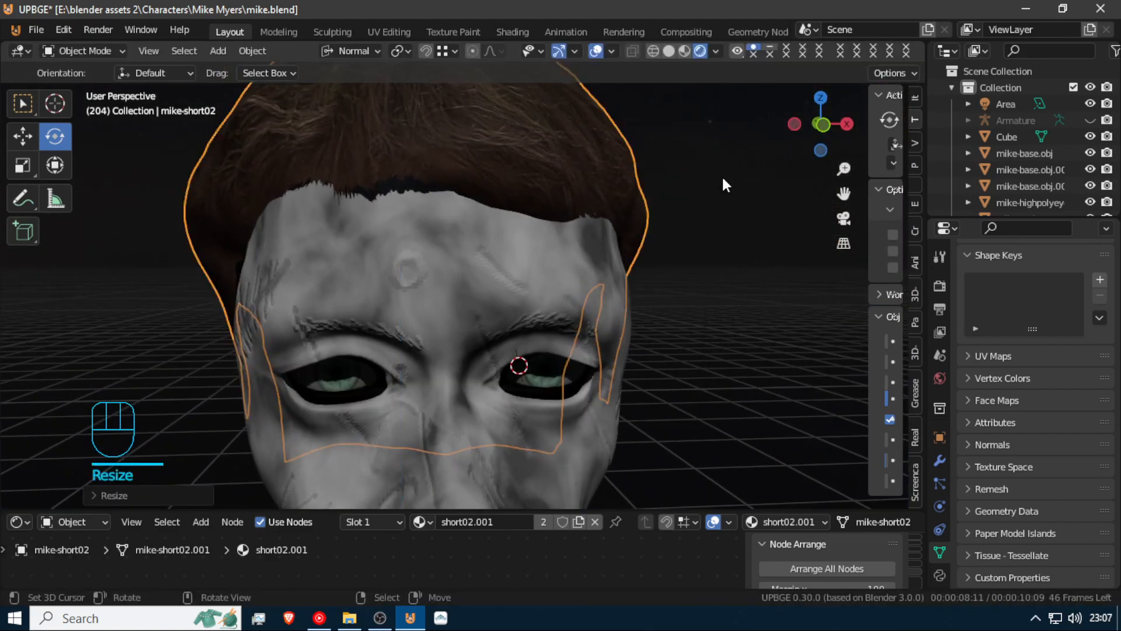
In Edit Mode, pull a vertex on the hair's left-hand side inward along normal Z with smooth proportional editing of about 0.043 m
{"action": "key", "text": "shift+f"}
{"action": "key", "text": "a"}
{"action": "key", "text": "s"}
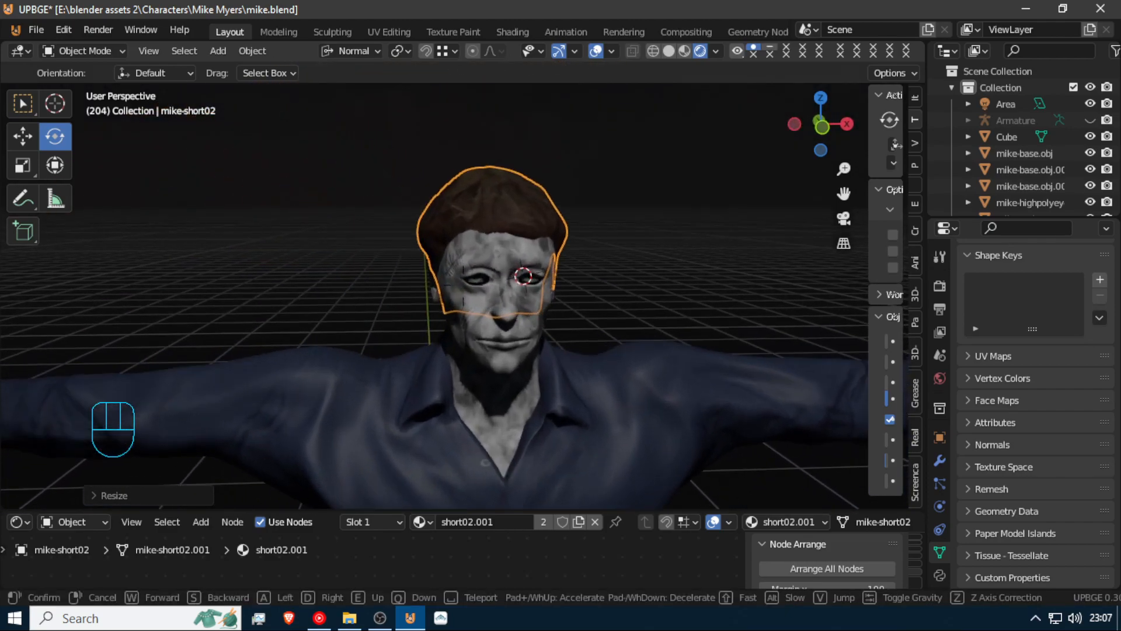
{"action": "left_click", "coordinate": [476, 268]}
{"action": "key", "text": "Tab"}
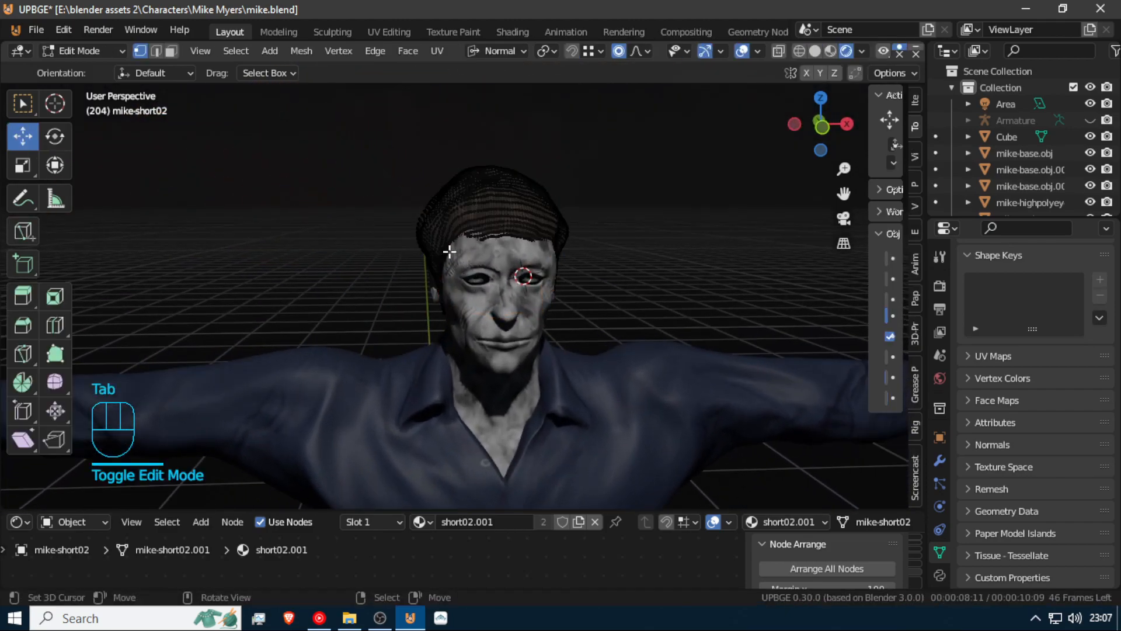
{"action": "left_click", "coordinate": [415, 228]}
{"action": "key", "text": "g"}
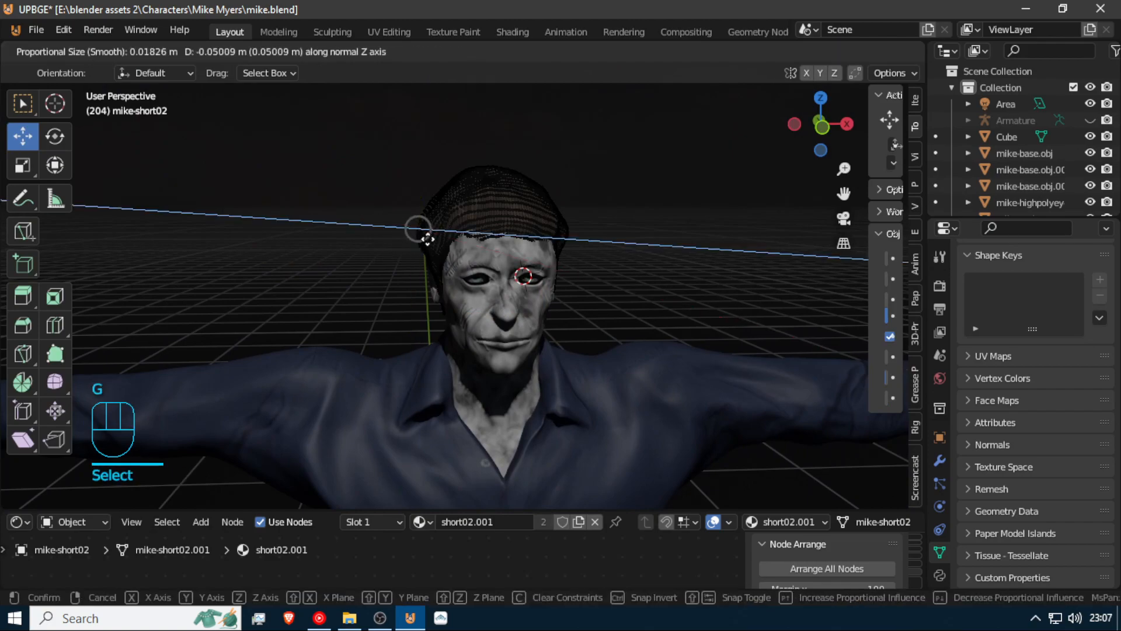
{"action": "scroll", "coordinate": [424, 233], "scroll_direction": "down", "scroll_amount": 8}
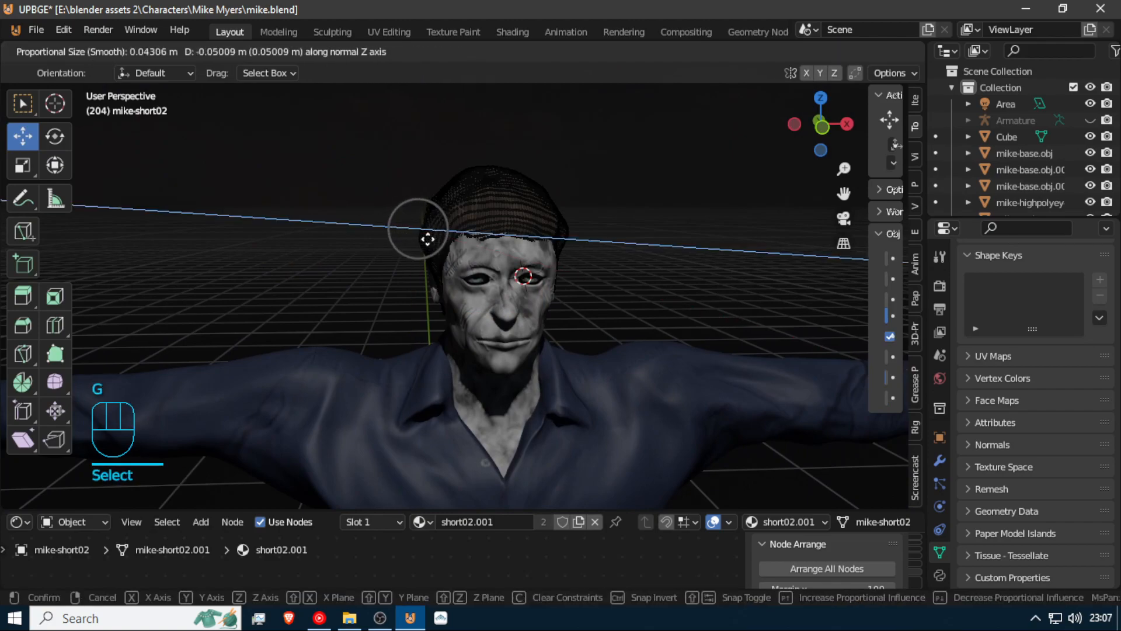
{"action": "left_click", "coordinate": [403, 217]}
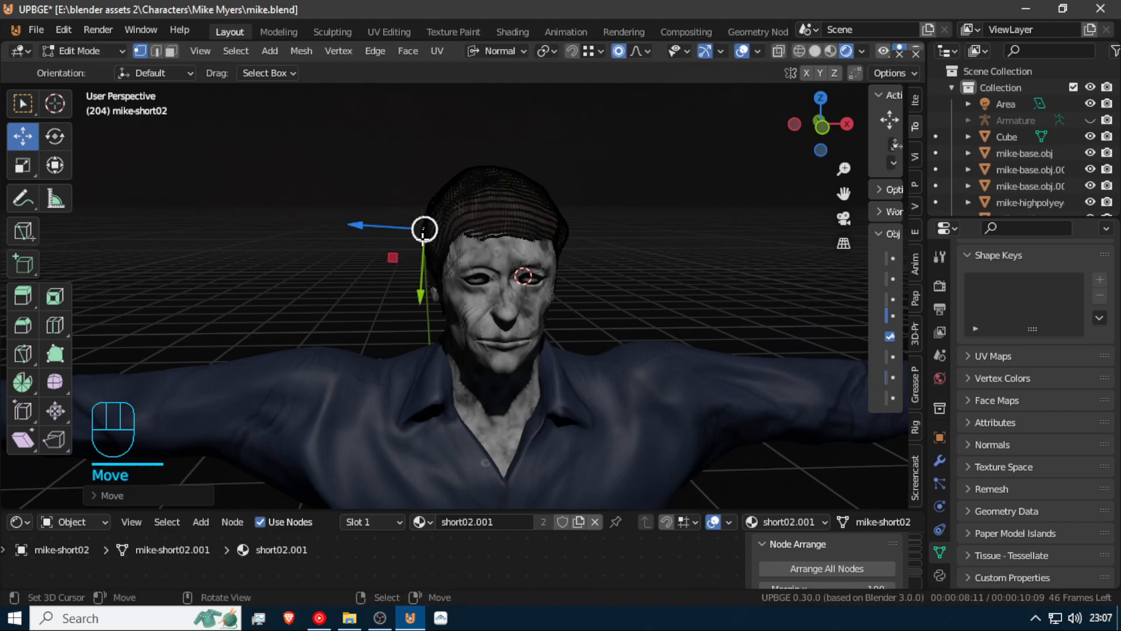
Pull the hair's left-hand edge vertex inward along normal Z by about 0.011 m with smooth proportional editing of about 0.057 m
{"action": "left_click", "coordinate": [383, 263]}
{"action": "key", "text": "g"}
{"action": "key", "text": "z"}
{"action": "key", "text": "z"}
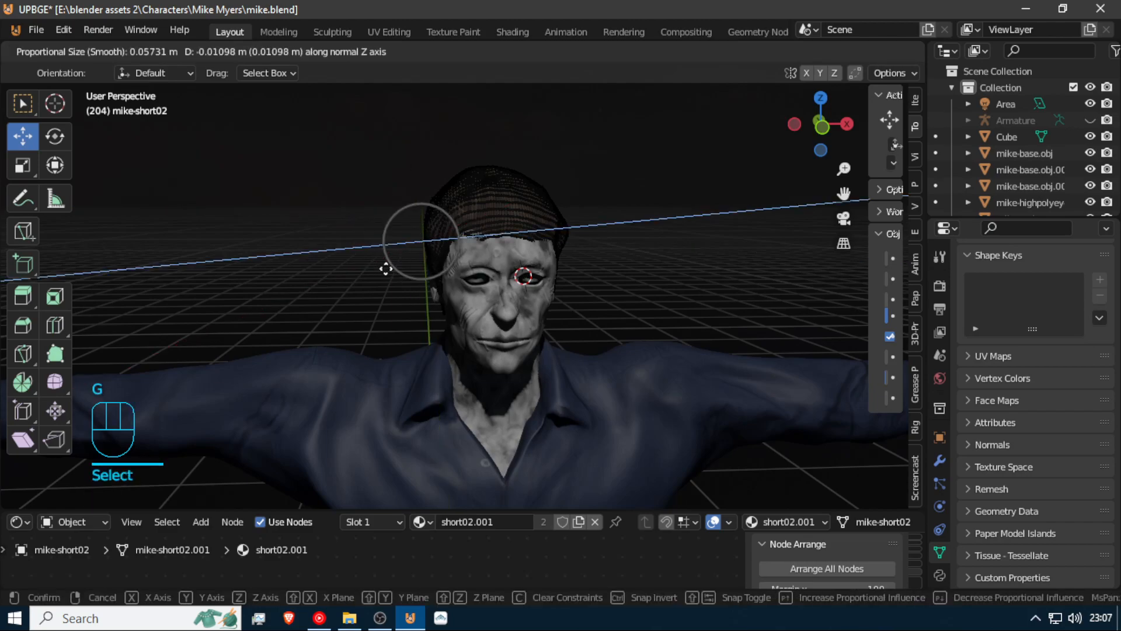
{"action": "left_click", "coordinate": [386, 269]}
Select a vertex on the hair's right-hand edge, try to move it freely outward with proportional editing, and undo the move
{"action": "left_click", "coordinate": [576, 222]}
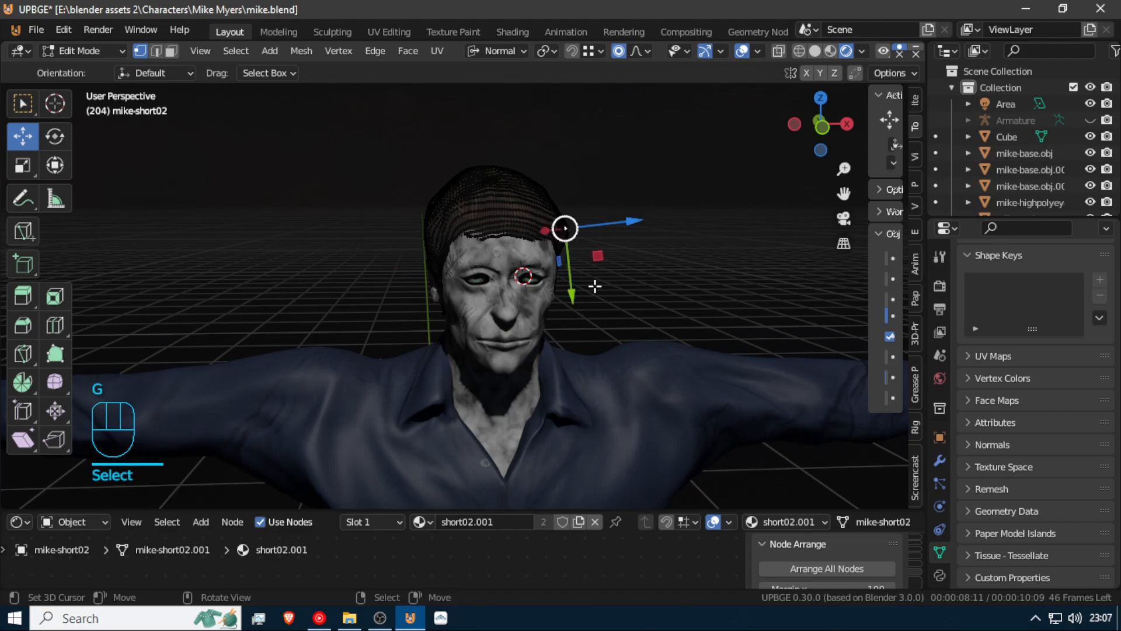
{"action": "key", "text": "g"}
{"action": "right_click", "coordinate": [624, 258]}
{"action": "key", "text": "g"}
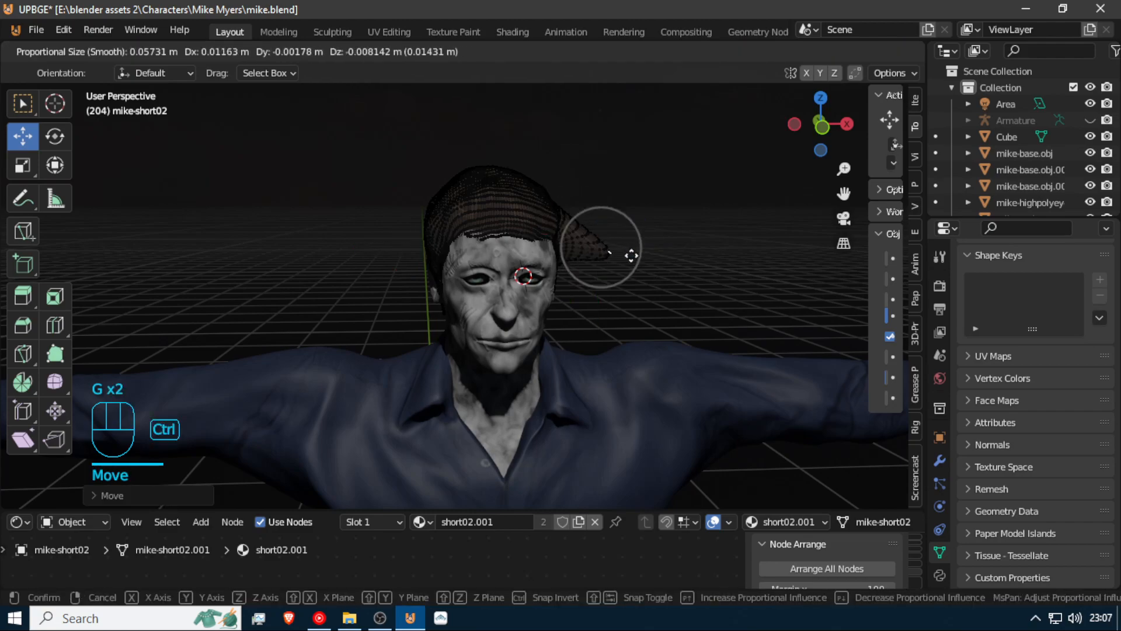
{"action": "left_click", "coordinate": [608, 242]}
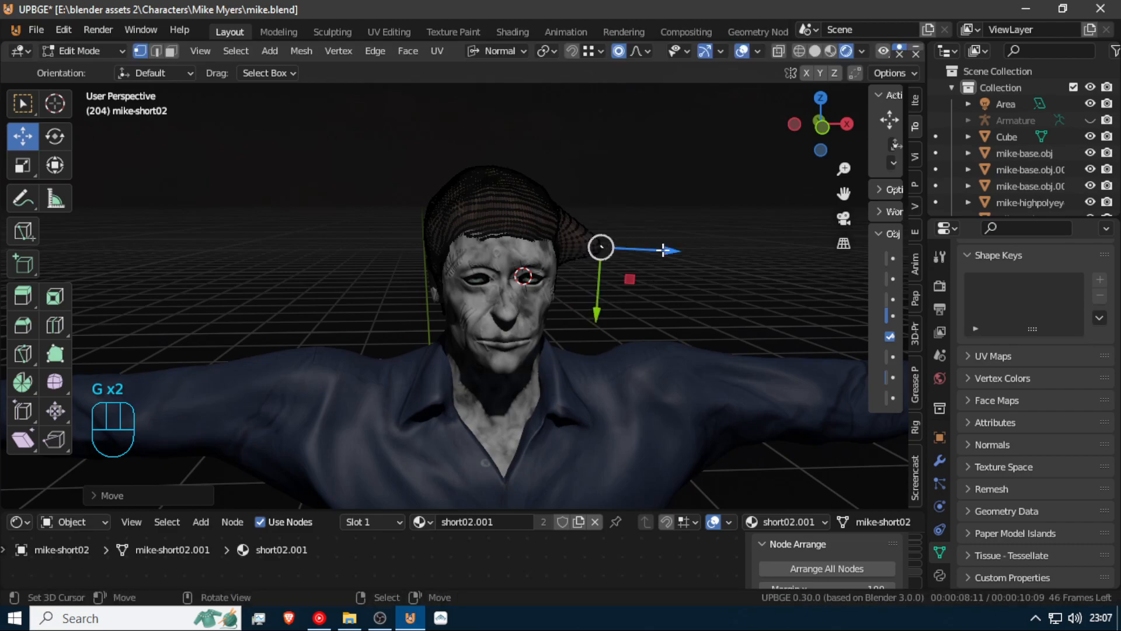
{"action": "key", "text": "ctrl+z"}
Nudge the vertex on the hair's right-hand edge slightly with smooth proportional editing so the hair fits the side of the head
{"action": "left_click_drag", "start_coordinate": [642, 231], "coordinate": [617, 211]}
{"action": "key", "text": "g"}
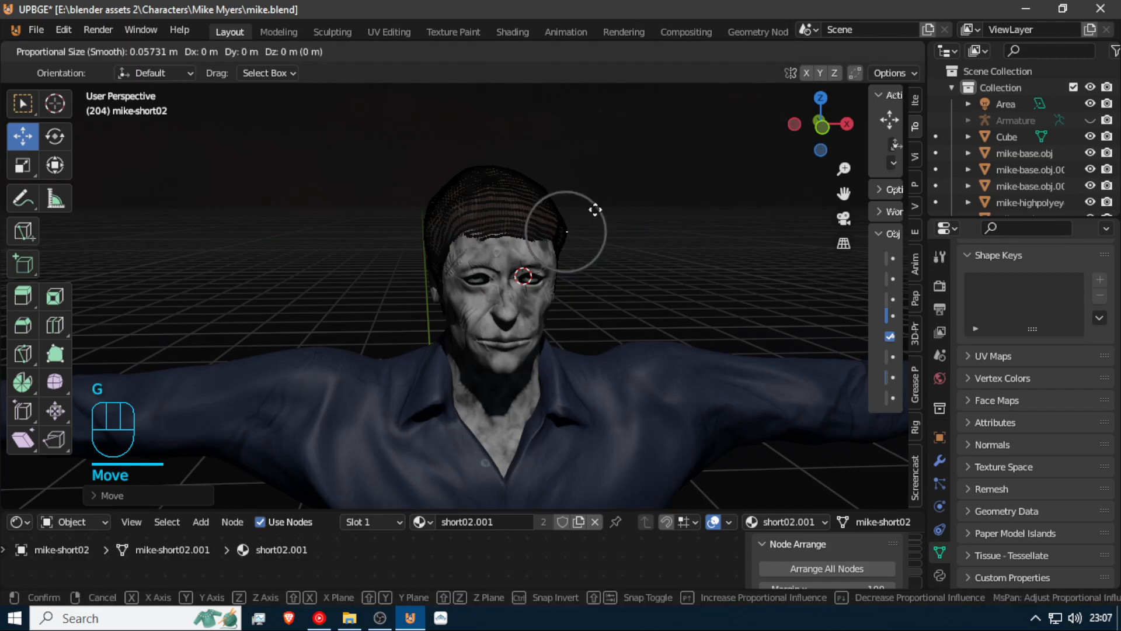
{"action": "left_click", "coordinate": [596, 215]}
Switch the hair mesh to Sculpt Mode and reshape its front hairline using the Snake Hook brush with a 31 px radius
{"action": "middle_click_drag", "start_coordinate": [546, 210], "coordinate": [641, 273]}
{"action": "scroll", "coordinate": [635, 288], "scroll_direction": "up", "scroll_amount": 5}
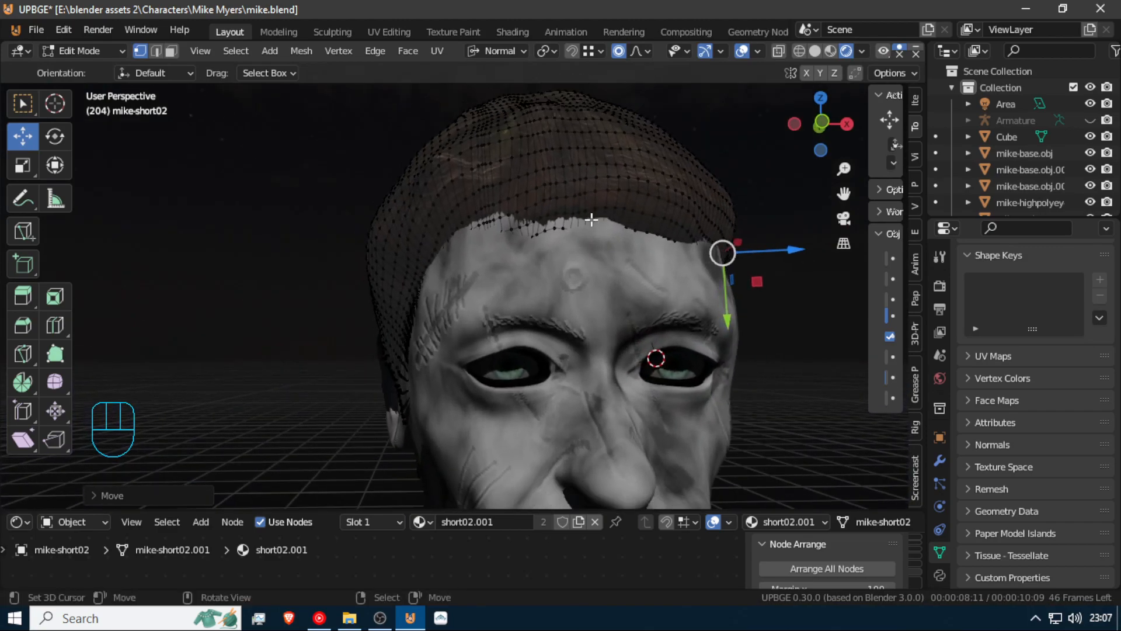
{"action": "left_click", "coordinate": [83, 50]}
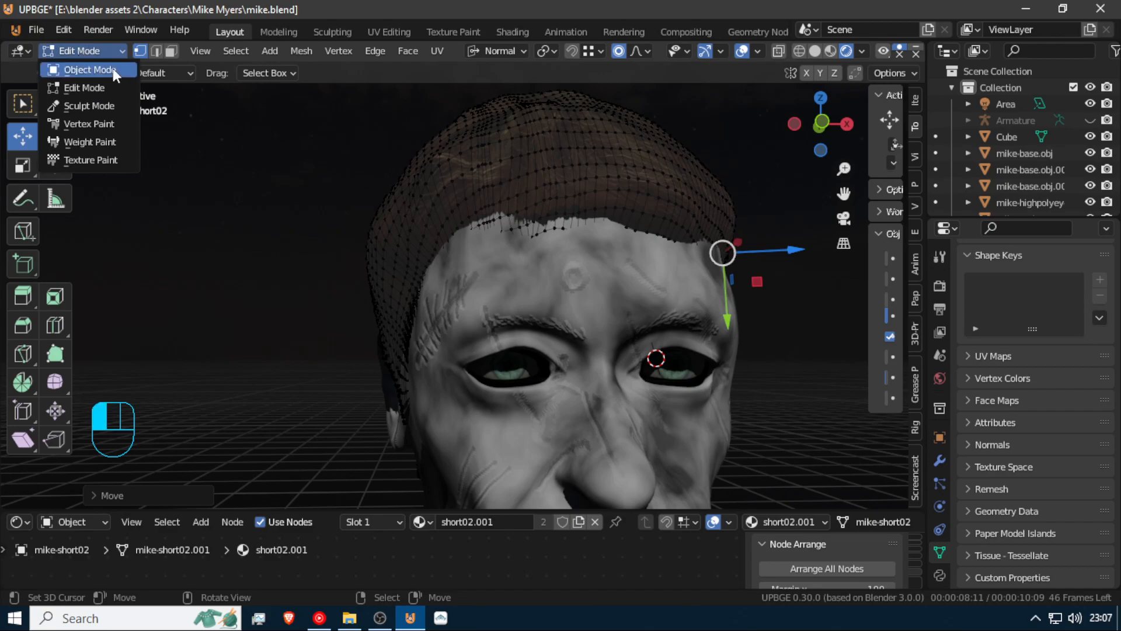
{"action": "key", "text": "Tab"}
{"action": "left_click", "coordinate": [57, 52]}
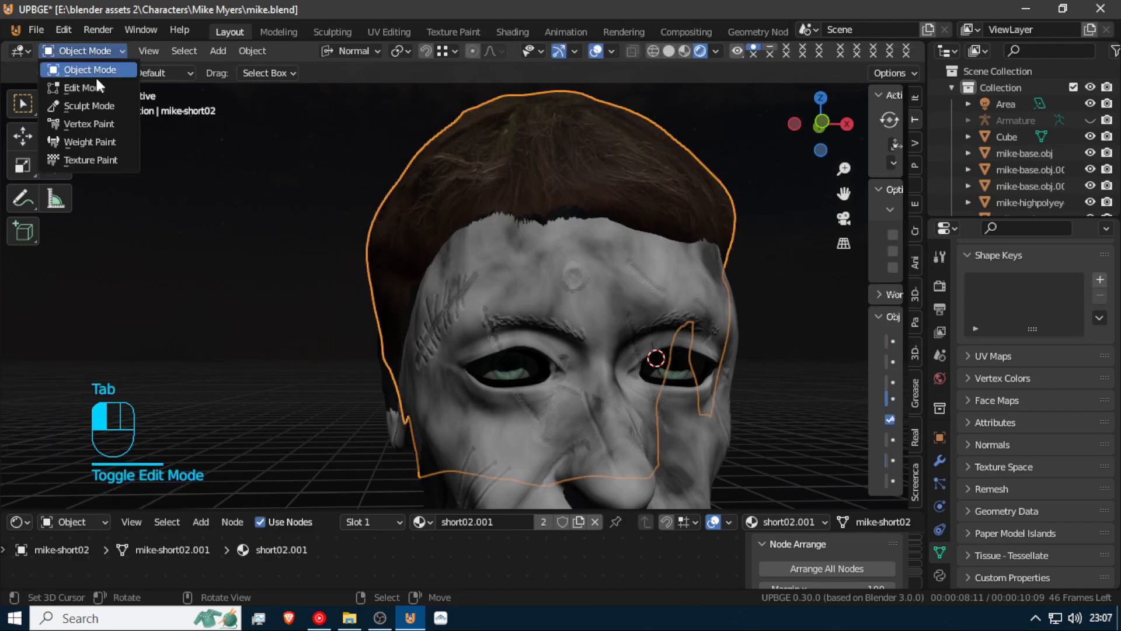
{"action": "left_click", "coordinate": [96, 105]}
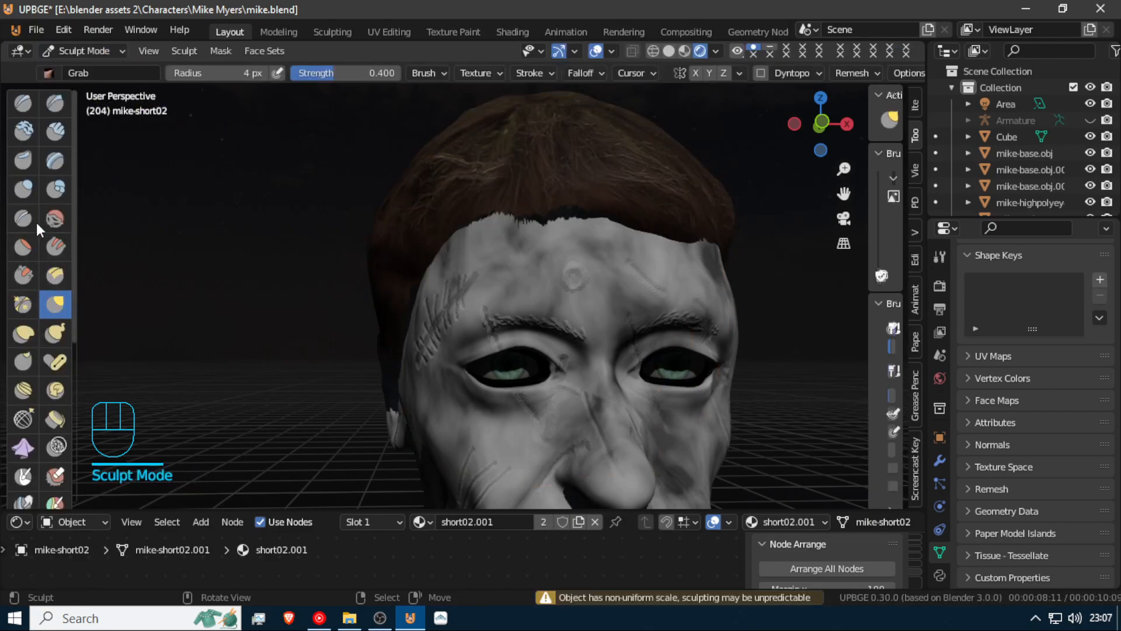
{"action": "left_click", "coordinate": [54, 333]}
{"action": "key", "text": "f"}
{"action": "left_click_drag", "start_coordinate": [542, 240], "coordinate": [488, 222]}
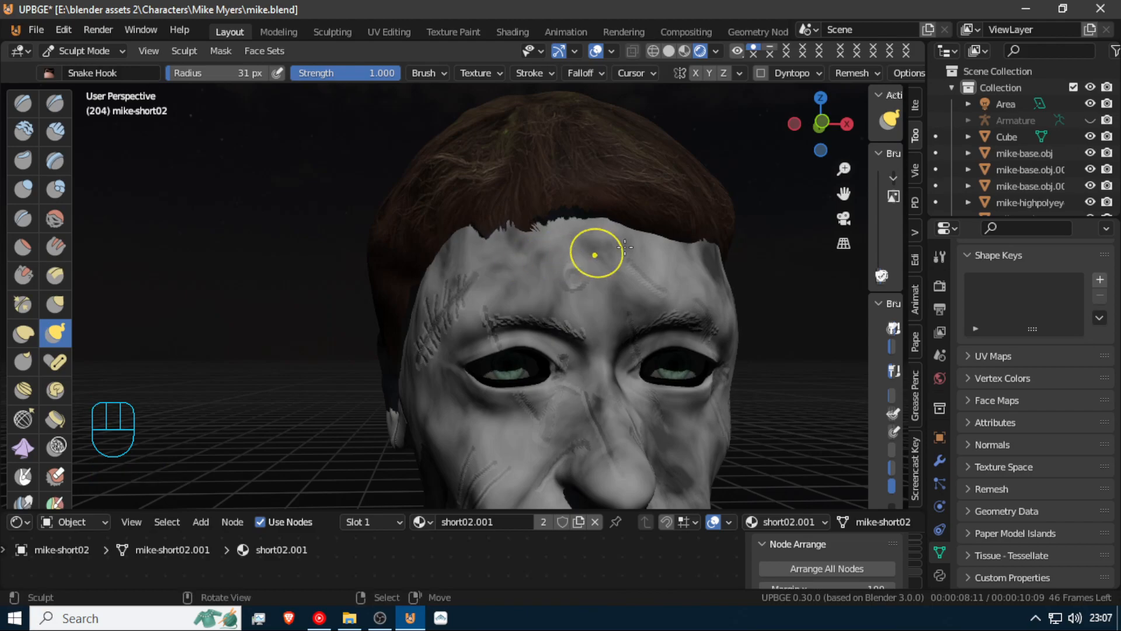
{"action": "left_click_drag", "start_coordinate": [686, 276], "coordinate": [684, 275]}
{"action": "left_click_drag", "start_coordinate": [659, 234], "coordinate": [632, 254]}
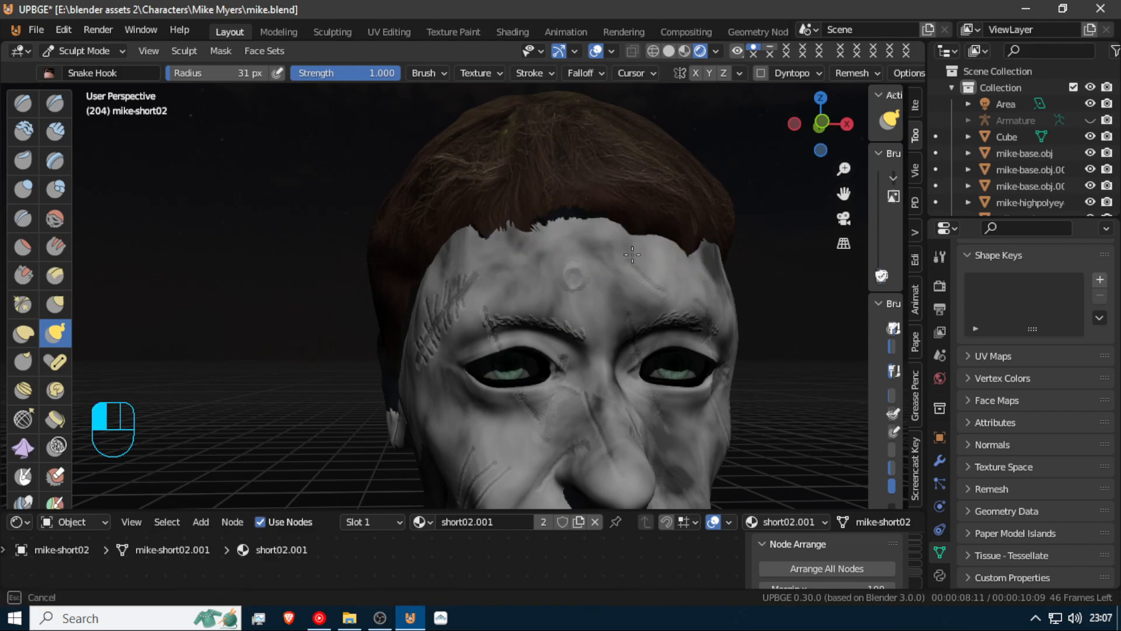
Pull more of the fringe down over the forehead and temple with the Snake Hook brush to make the hairline jagged
{"action": "mouse_move", "coordinate": [363, 326]}
{"action": "middle_mouse_down"}
{"action": "mouse_move", "coordinate": [731, 252]}
{"action": "mouse_move", "coordinate": [208, 363]}
{"action": "mouse_move", "coordinate": [234, 401]}
{"action": "middle_mouse_up"}
{"action": "left_click_drag", "start_coordinate": [301, 173], "coordinate": [276, 177]}
{"action": "middle_click_drag", "start_coordinate": [346, 202], "coordinate": [269, 200]}
{"action": "mouse_move", "coordinate": [391, 205]}
{"action": "middle_mouse_down", "text": "shift"}
{"action": "mouse_move", "coordinate": [885, 251]}
{"action": "mouse_move", "coordinate": [648, 266]}
{"action": "middle_mouse_up", "text": "shift"}
{"action": "left_click_drag", "start_coordinate": [628, 211], "coordinate": [637, 227]}
{"action": "mouse_move", "coordinate": [630, 283]}
{"action": "left_mouse_down"}
{"action": "mouse_move", "coordinate": [579, 283]}
{"action": "mouse_move", "coordinate": [579, 293]}
{"action": "left_mouse_up"}
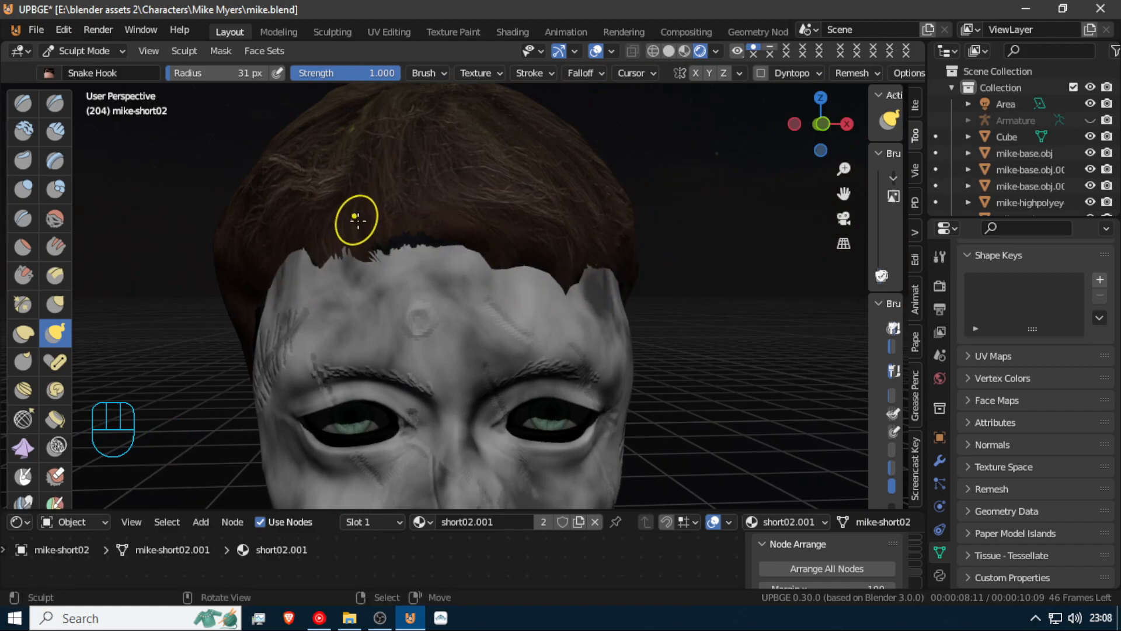
{"action": "left_click_drag", "start_coordinate": [365, 246], "coordinate": [378, 283]}
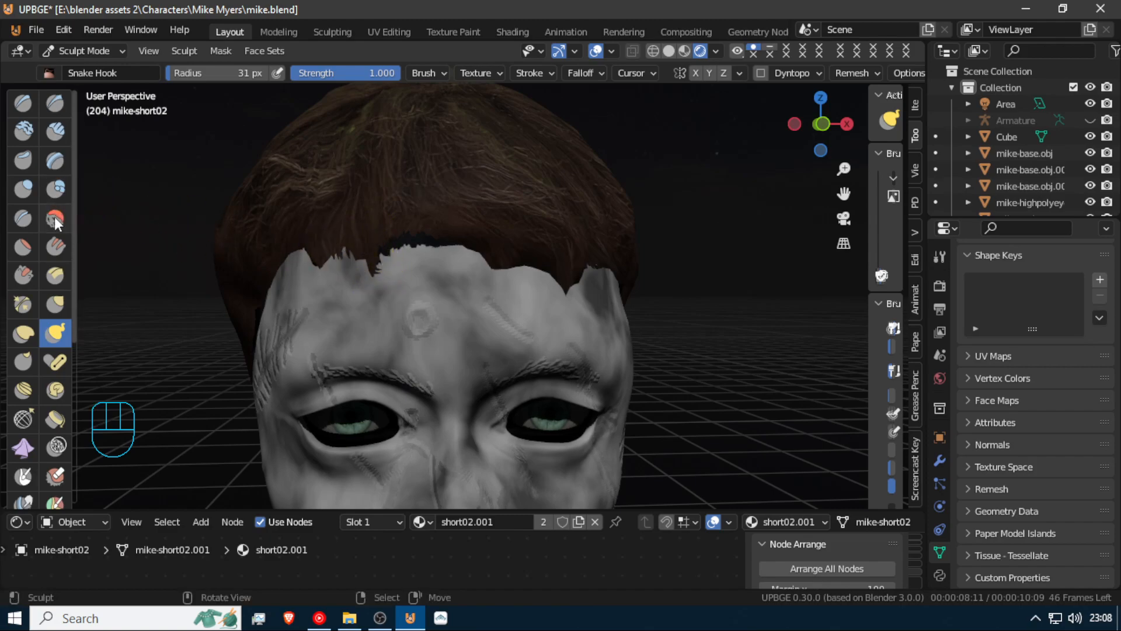
Thicken the front fringe with the Inflate/Deflate brush and enlarge the brush radius to 114 px
{"action": "left_click", "coordinate": [23, 241]}
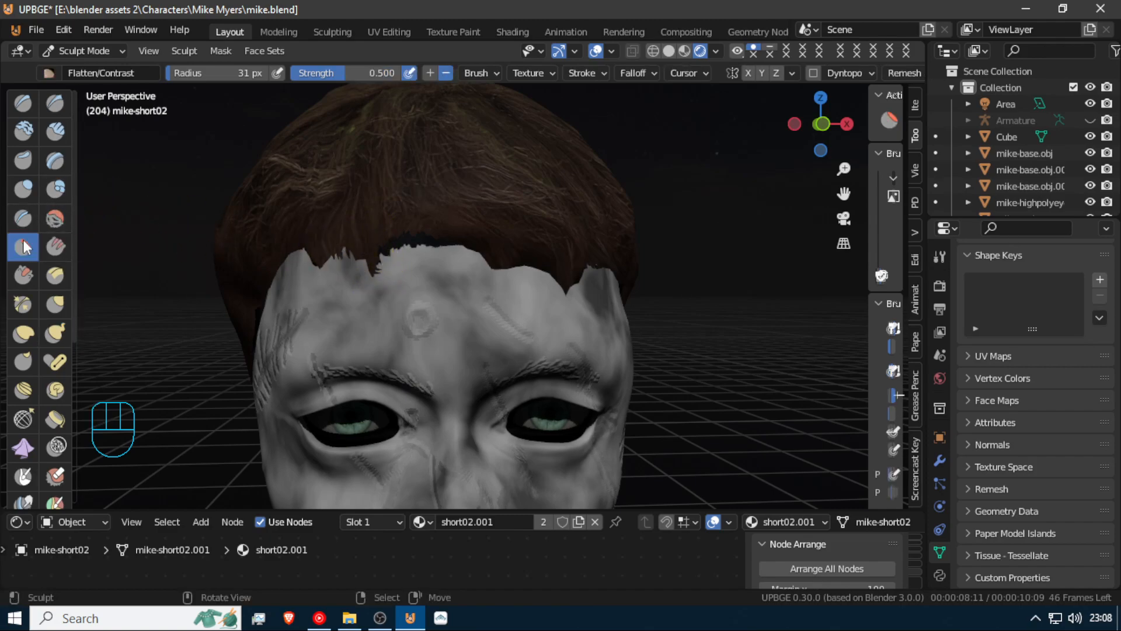
{"action": "left_click", "coordinate": [56, 304]}
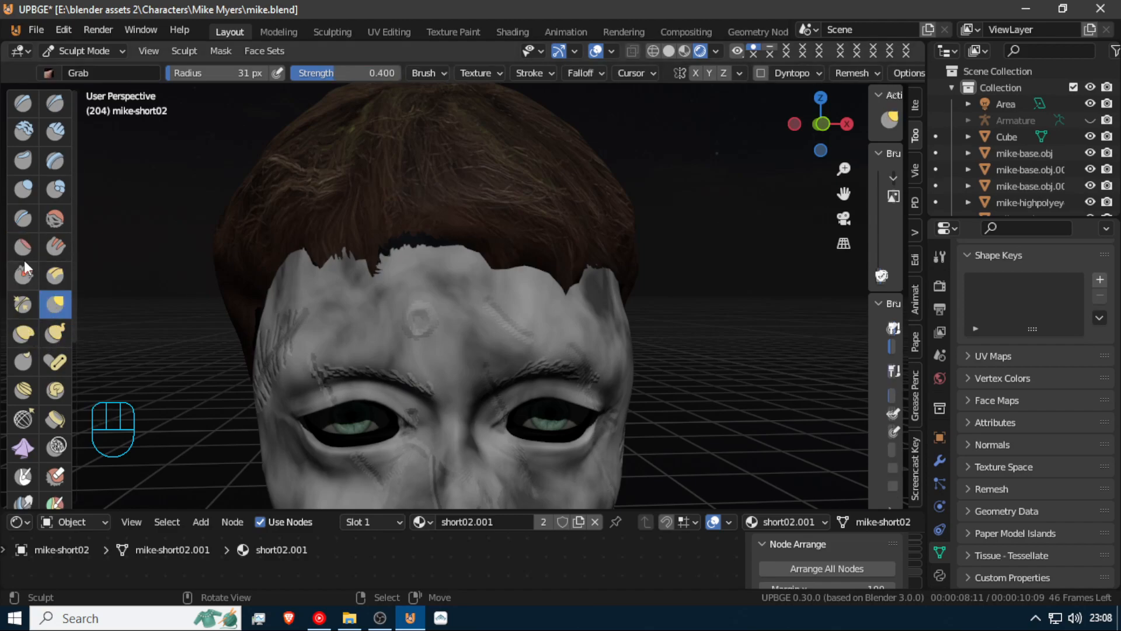
{"action": "left_click", "coordinate": [23, 189]}
{"action": "left_click_drag", "start_coordinate": [359, 260], "coordinate": [393, 252]}
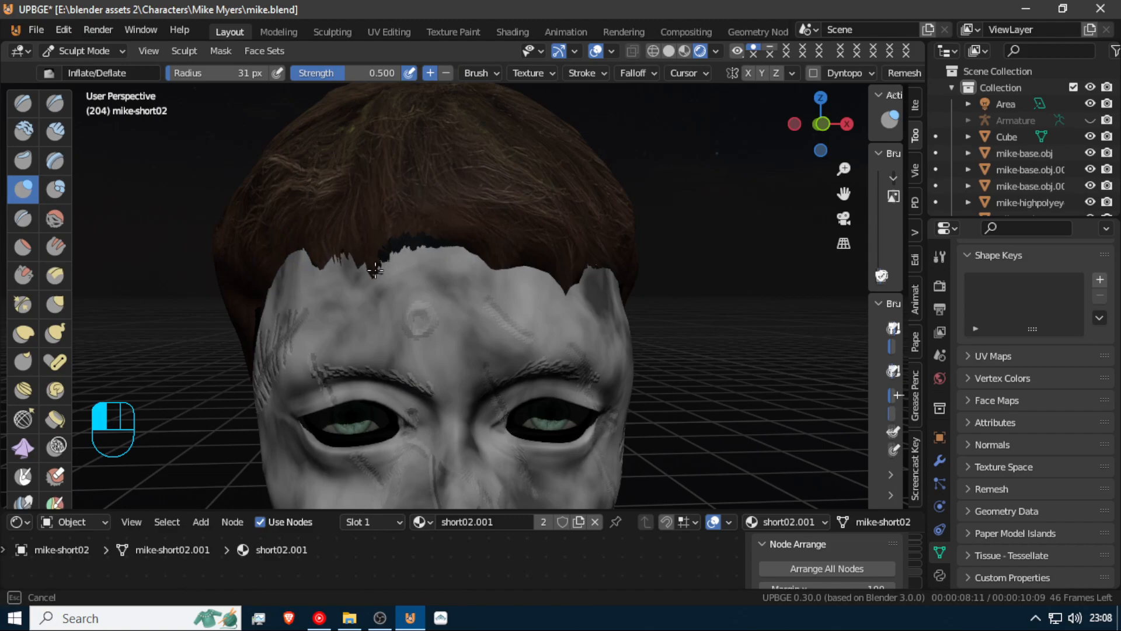
{"action": "key", "text": "f"}
{"action": "left_click", "coordinate": [461, 205]}
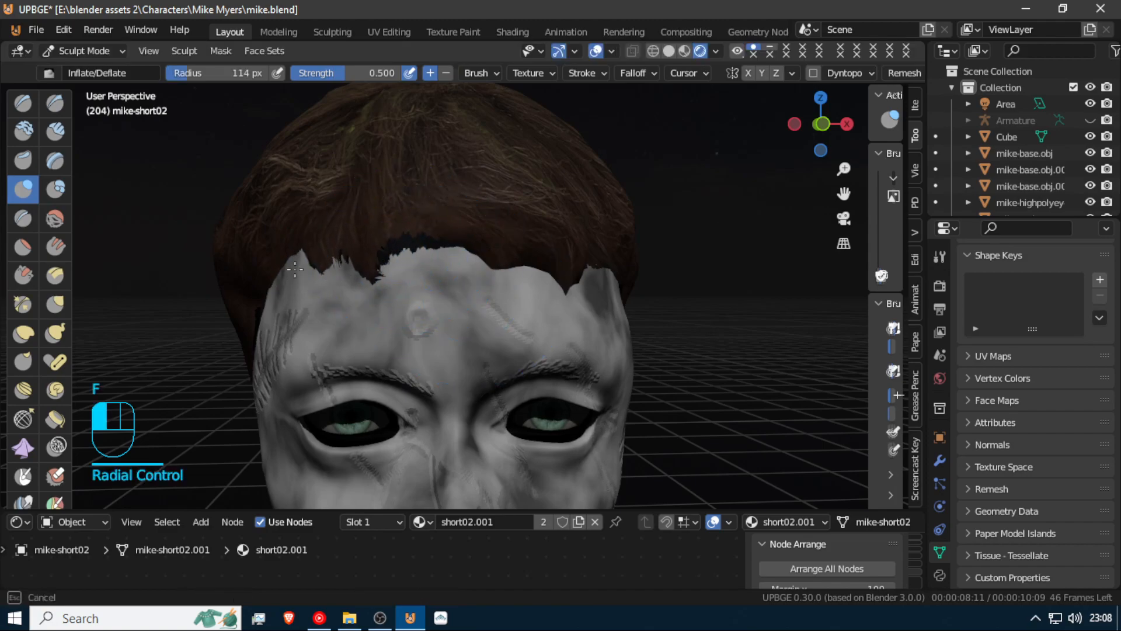
Smooth the hair along the hairline at the side of the forehead and inflate the hair above the opposite temple
{"action": "middle_click_drag", "start_coordinate": [598, 311], "coordinate": [497, 292]}
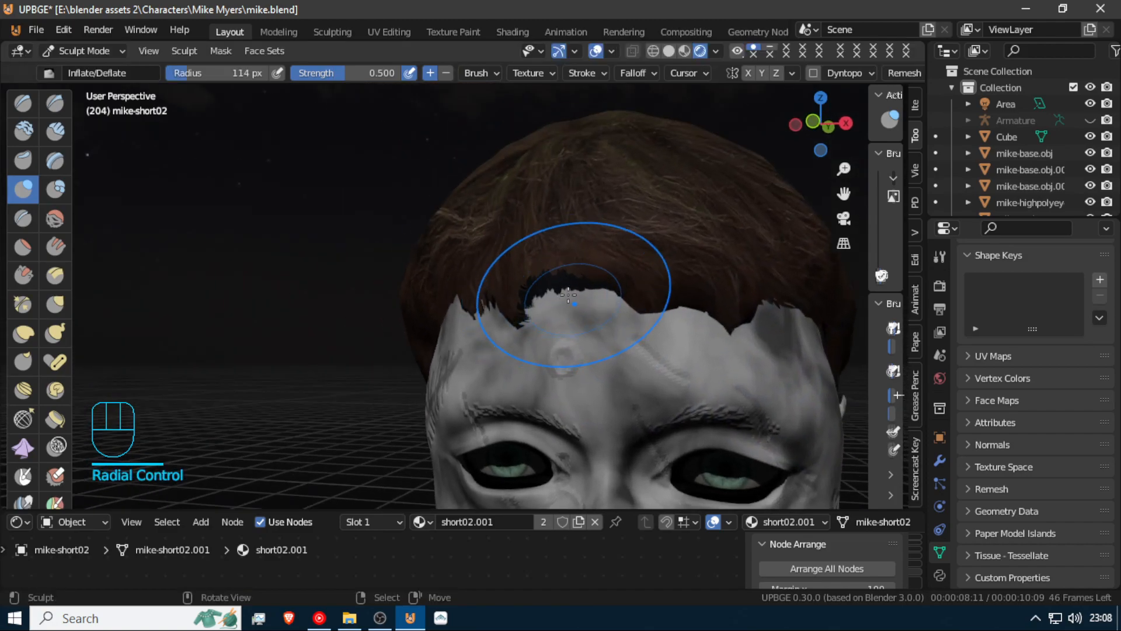
{"action": "middle_click_drag", "start_coordinate": [570, 285], "coordinate": [695, 288]}
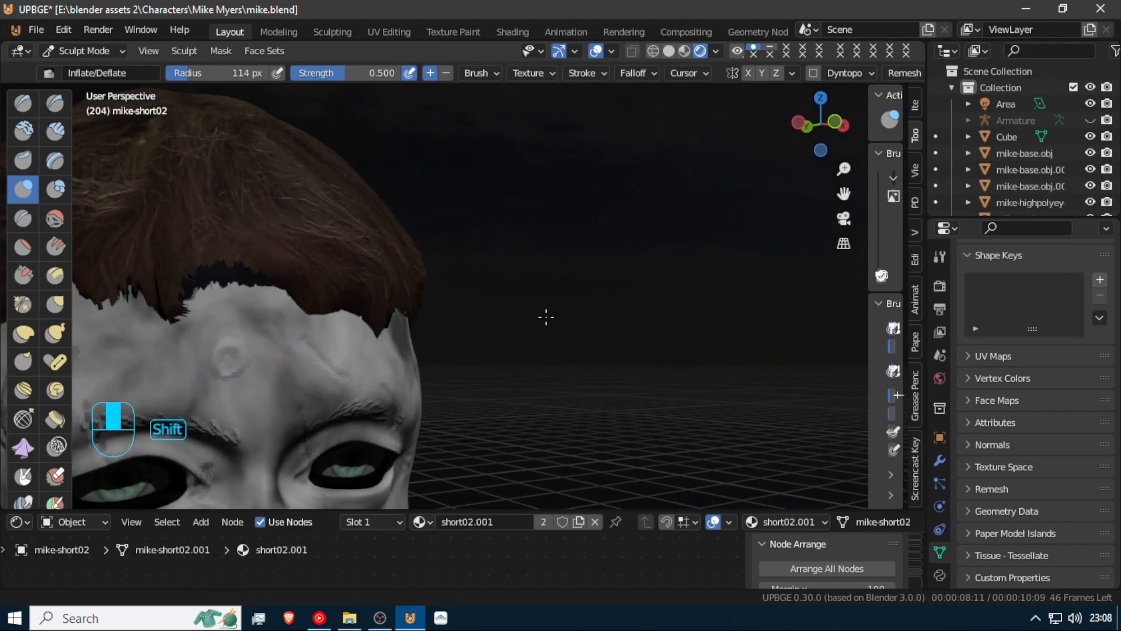
{"action": "middle_click_drag", "start_coordinate": [520, 313], "coordinate": [179, 352], "text": "shift"}
{"action": "mouse_move", "coordinate": [451, 296]}
{"action": "left_mouse_down", "text": "shift"}
{"action": "mouse_move", "coordinate": [528, 285]}
{"action": "mouse_move", "coordinate": [501, 263]}
{"action": "left_mouse_up", "text": "shift"}
{"action": "mouse_move", "coordinate": [503, 266]}
{"action": "left_mouse_down", "text": "shift"}
{"action": "mouse_move", "coordinate": [511, 287]}
{"action": "mouse_move", "coordinate": [492, 289]}
{"action": "left_mouse_up", "text": "shift"}
{"action": "middle_click_drag", "start_coordinate": [422, 285], "coordinate": [867, 282]}
{"action": "left_click_drag", "start_coordinate": [314, 299], "coordinate": [309, 313]}
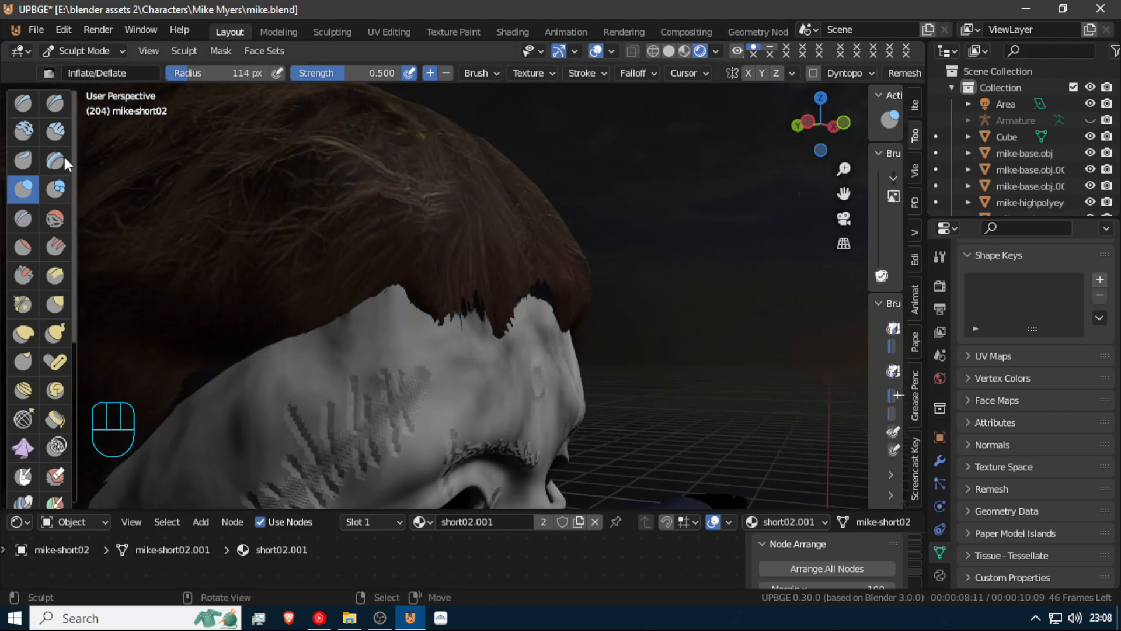
Switch back to the Snake Hook brush and reduce its radius for work on the side hairline
{"action": "left_click", "coordinate": [55, 332]}
{"action": "key", "text": "f"}
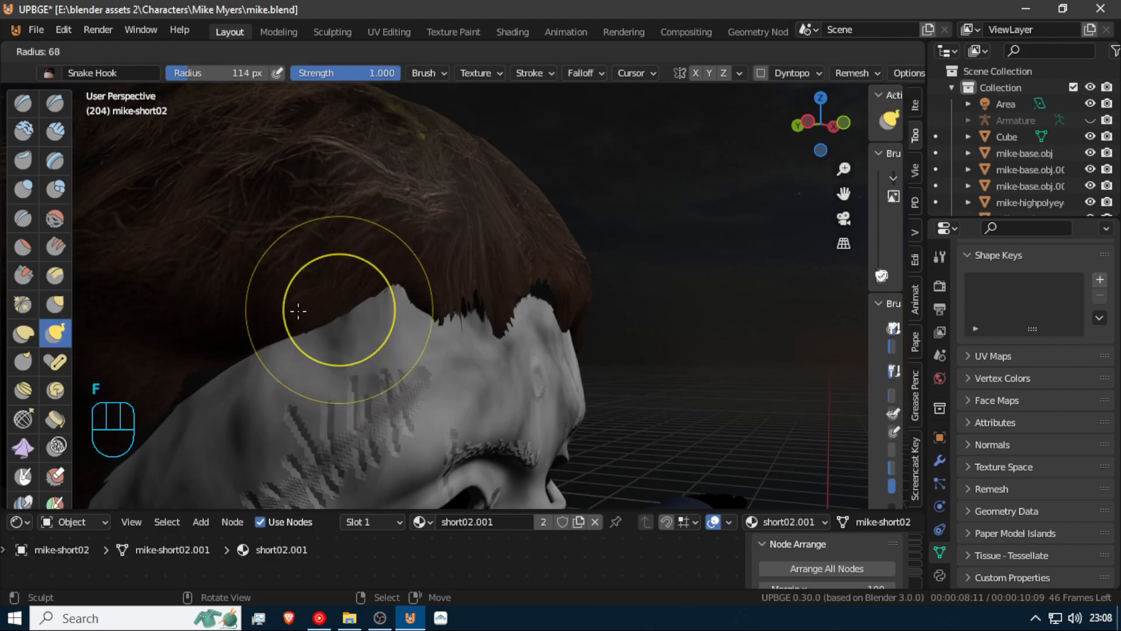
{"action": "left_click", "coordinate": [320, 323]}
Try pulling the side hairline down over the temple with full-strength Snake Hook strokes, and undo them
{"action": "mouse_move", "coordinate": [320, 323]}
{"action": "left_mouse_down"}
{"action": "mouse_move", "coordinate": [320, 371]}
{"action": "mouse_move", "coordinate": [308, 384]}
{"action": "left_mouse_up"}
{"action": "mouse_move", "coordinate": [365, 293]}
{"action": "left_mouse_down"}
{"action": "mouse_move", "coordinate": [326, 334]}
{"action": "mouse_move", "coordinate": [350, 333]}
{"action": "mouse_move", "coordinate": [313, 357]}
{"action": "mouse_move", "coordinate": [352, 402]}
{"action": "left_mouse_up"}
{"action": "key", "text": "f"}
{"action": "left_click", "coordinate": [384, 334]}
{"action": "key", "text": "ctrl+z"}
{"action": "key", "text": "shift+f"}
{"action": "mouse_move", "coordinate": [357, 315]}
{"action": "middle_mouse_down"}
{"action": "mouse_move", "coordinate": [285, 304]}
{"action": "mouse_move", "coordinate": [158, 341]}
{"action": "middle_mouse_up"}
{"action": "mouse_move", "coordinate": [450, 324]}
{"action": "middle_mouse_down", "text": "shift"}
{"action": "mouse_move", "coordinate": [308, 323]}
{"action": "mouse_move", "coordinate": [106, 345]}
{"action": "middle_mouse_up", "text": "shift"}
{"action": "mouse_move", "coordinate": [542, 306]}
{"action": "left_mouse_down"}
{"action": "mouse_move", "coordinate": [501, 307]}
{"action": "mouse_move", "coordinate": [559, 315]}
{"action": "mouse_move", "coordinate": [549, 303]}
{"action": "mouse_move", "coordinate": [571, 321]}
{"action": "left_mouse_up"}
{"action": "key", "text": "ctrl+z"}
{"action": "key", "text": "ctrl+z"}
{"action": "key", "text": "ctrl+z"}
Set the Snake Hook strength to 0.352 and gently pull the side and upper hair into shape at a 62 px radius
{"action": "key", "text": "shift+f"}
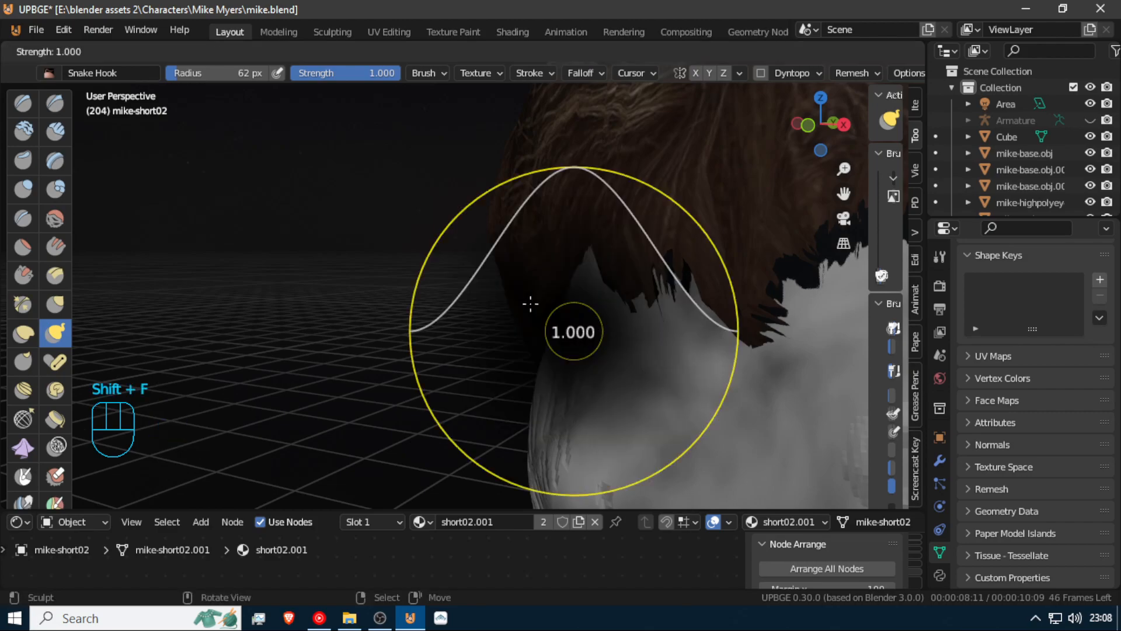
{"action": "left_click", "coordinate": [493, 274]}
{"action": "middle_click_drag", "start_coordinate": [476, 288], "coordinate": [421, 358]}
{"action": "left_click_drag", "start_coordinate": [224, 320], "coordinate": [277, 364]}
{"action": "left_click_drag", "start_coordinate": [336, 389], "coordinate": [261, 286]}
{"action": "mouse_move", "coordinate": [260, 286]}
{"action": "middle_mouse_down"}
{"action": "mouse_move", "coordinate": [251, 297]}
{"action": "mouse_move", "coordinate": [261, 315]}
{"action": "mouse_move", "coordinate": [376, 291]}
{"action": "mouse_move", "coordinate": [258, 288]}
{"action": "mouse_move", "coordinate": [531, 200]}
{"action": "middle_mouse_up"}
{"action": "mouse_move", "coordinate": [618, 174]}
{"action": "left_mouse_down"}
{"action": "mouse_move", "coordinate": [576, 187]}
{"action": "mouse_move", "coordinate": [537, 152]}
{"action": "mouse_move", "coordinate": [502, 168]}
{"action": "mouse_move", "coordinate": [503, 157]}
{"action": "mouse_move", "coordinate": [535, 149]}
{"action": "mouse_move", "coordinate": [483, 156]}
{"action": "mouse_move", "coordinate": [496, 141]}
{"action": "left_mouse_up"}
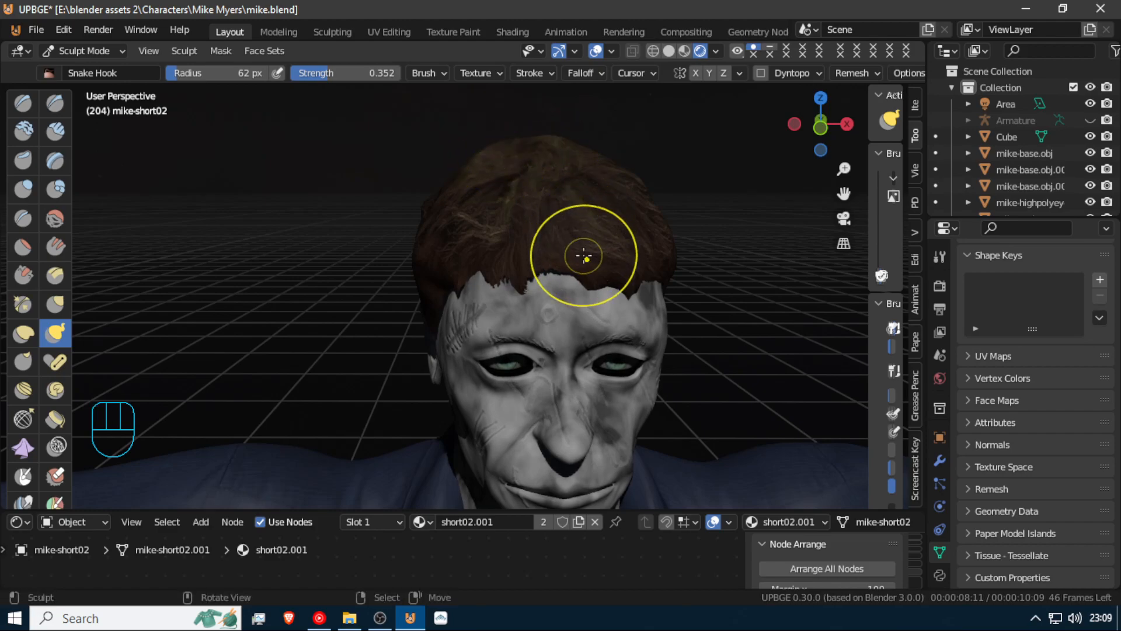
Adjust the hair on the other side of the head with further soft Snake Hook strokes
{"action": "mouse_move", "coordinate": [583, 230]}
{"action": "middle_mouse_down"}
{"action": "mouse_move", "coordinate": [470, 251]}
{"action": "mouse_move", "coordinate": [634, 299]}
{"action": "middle_mouse_up"}
{"action": "mouse_move", "coordinate": [657, 268]}
{"action": "left_mouse_down"}
{"action": "mouse_move", "coordinate": [766, 271]}
{"action": "mouse_move", "coordinate": [765, 293]}
{"action": "left_mouse_up"}
{"action": "middle_click_drag", "start_coordinate": [764, 293], "coordinate": [621, 282]}
{"action": "left_click_drag", "start_coordinate": [620, 282], "coordinate": [648, 296]}
Examine the reshaped hair and the mask's face from the front, from the side and in close-up
{"action": "mouse_move", "coordinate": [482, 299]}
{"action": "middle_mouse_down"}
{"action": "mouse_move", "coordinate": [751, 270]}
{"action": "mouse_move", "coordinate": [719, 250]}
{"action": "middle_mouse_up"}
{"action": "scroll", "coordinate": [702, 275], "scroll_direction": "down", "scroll_amount": 1}
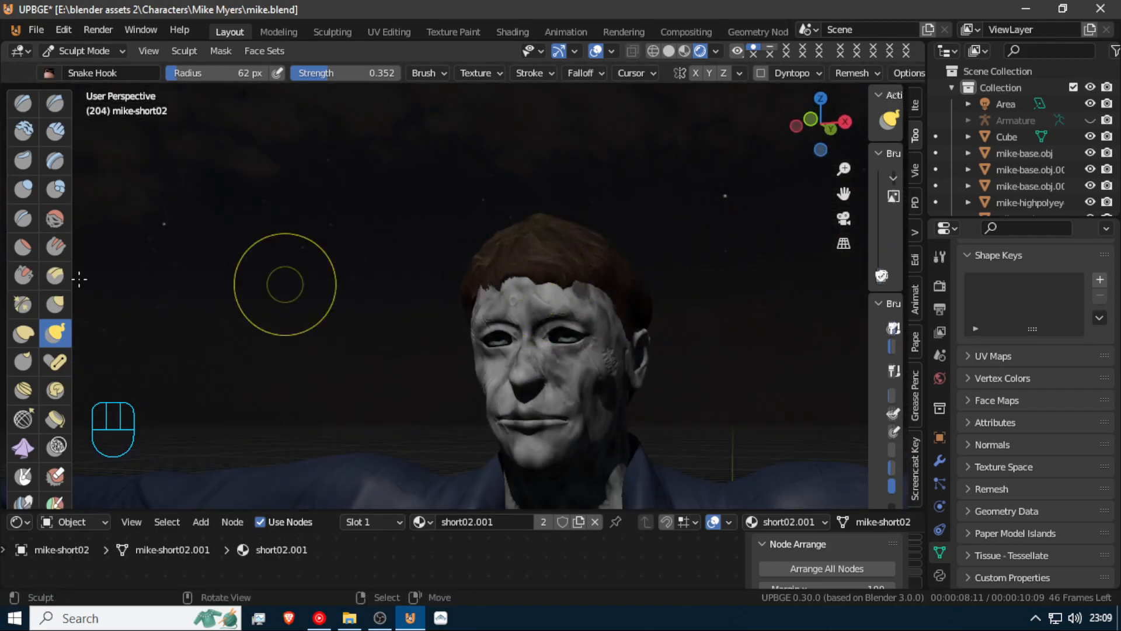
{"action": "mouse_move", "coordinate": [543, 334]}
{"action": "middle_mouse_down"}
{"action": "mouse_move", "coordinate": [683, 319]}
{"action": "mouse_move", "coordinate": [623, 312]}
{"action": "middle_mouse_up"}
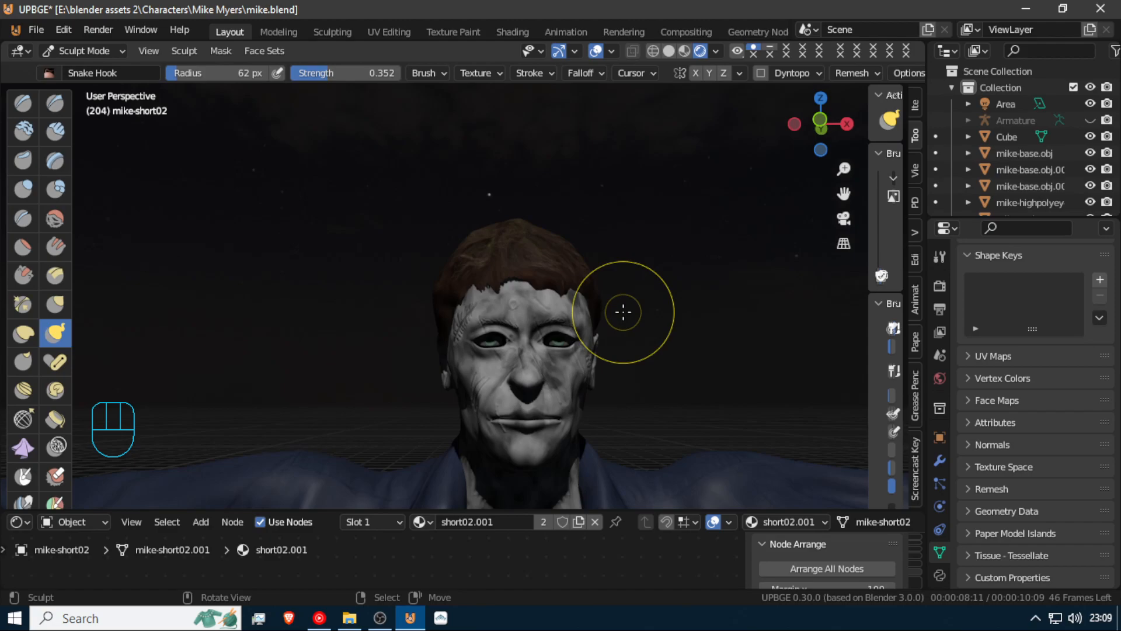
{"action": "scroll", "coordinate": [488, 387], "scroll_direction": "up", "scroll_amount": 3}
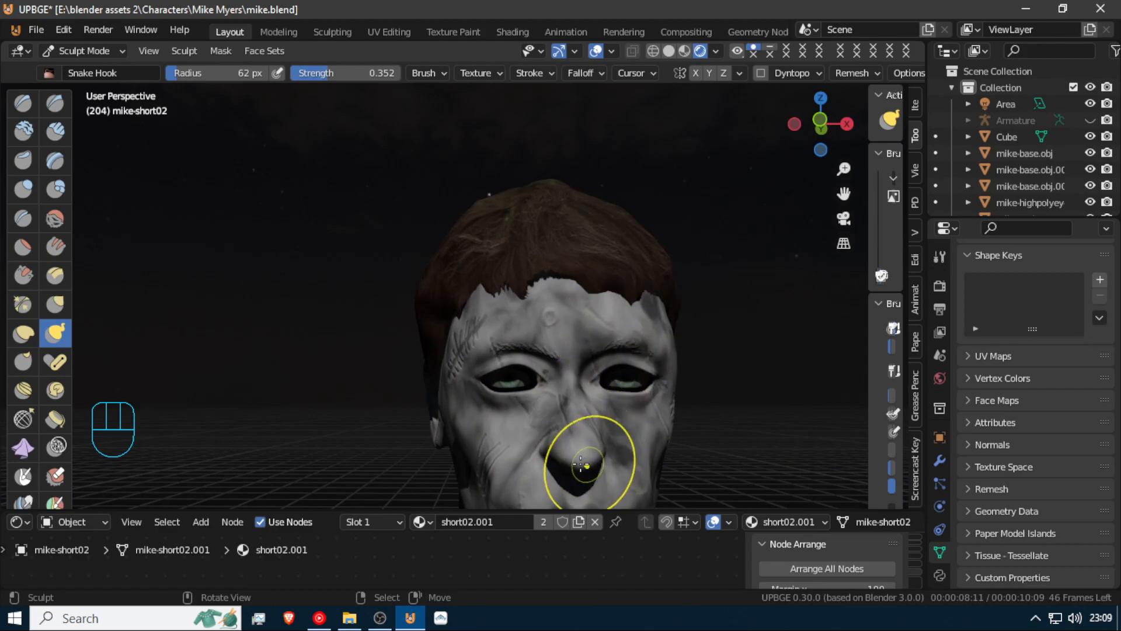
{"action": "scroll", "coordinate": [532, 414], "scroll_direction": "down", "scroll_amount": 1}
{"action": "middle_click_drag", "start_coordinate": [532, 411], "coordinate": [400, 300], "text": "shift"}
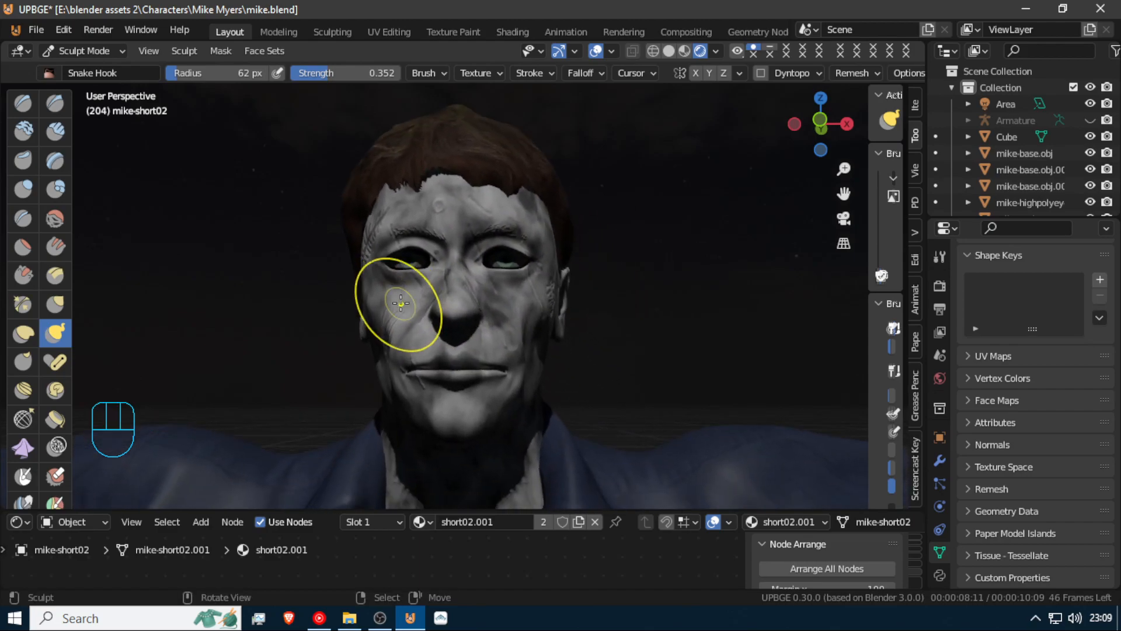
{"action": "scroll", "coordinate": [400, 300], "scroll_direction": "up", "scroll_amount": 1}
{"action": "scroll", "coordinate": [402, 302], "scroll_direction": "up", "scroll_amount": 2}
{"action": "scroll", "coordinate": [403, 301], "scroll_direction": "down", "scroll_amount": 2}
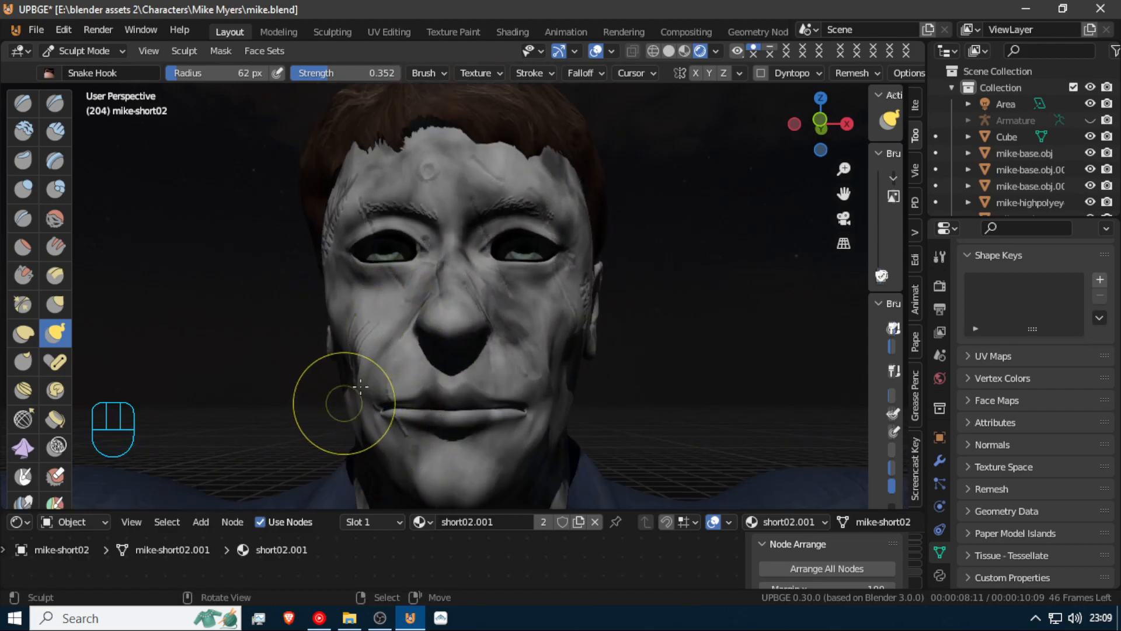
{"action": "left_click", "coordinate": [429, 169]}
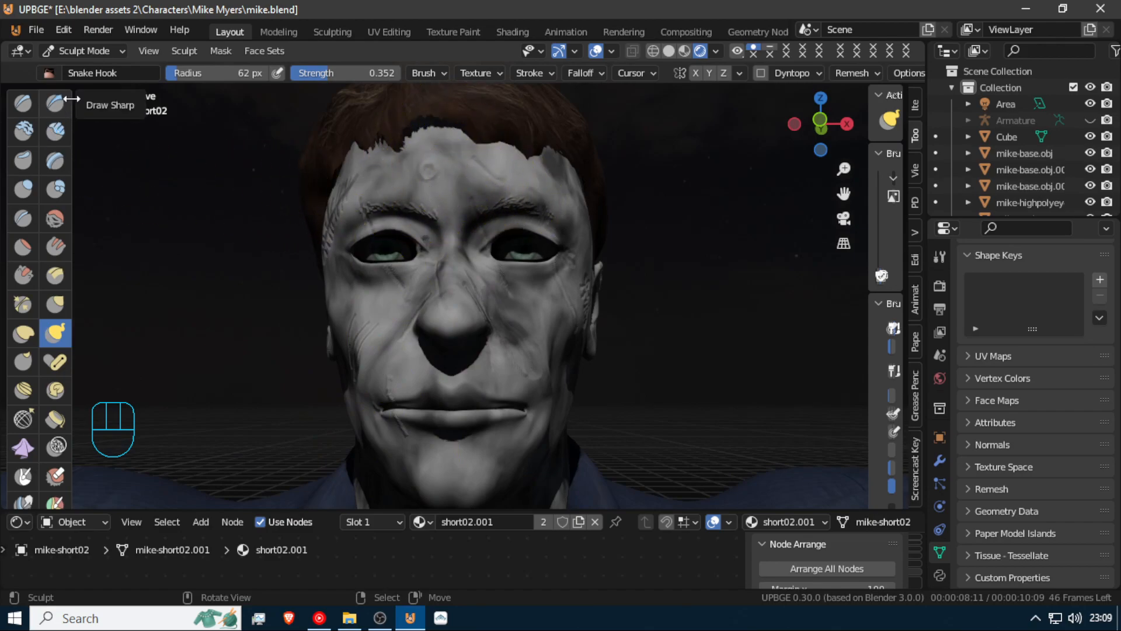
Return to Object Mode, select the mask head mesh and enlarge the node editor to show the bump and Overlay nodes of Material.014
{"action": "left_click", "coordinate": [65, 52]}
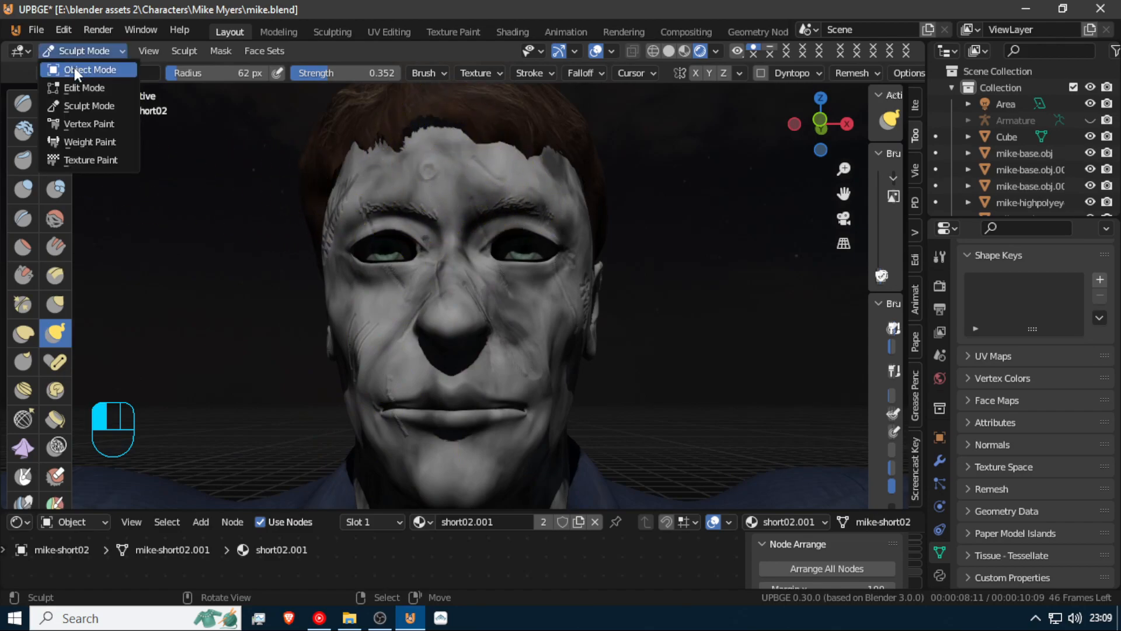
{"action": "left_click", "coordinate": [75, 68]}
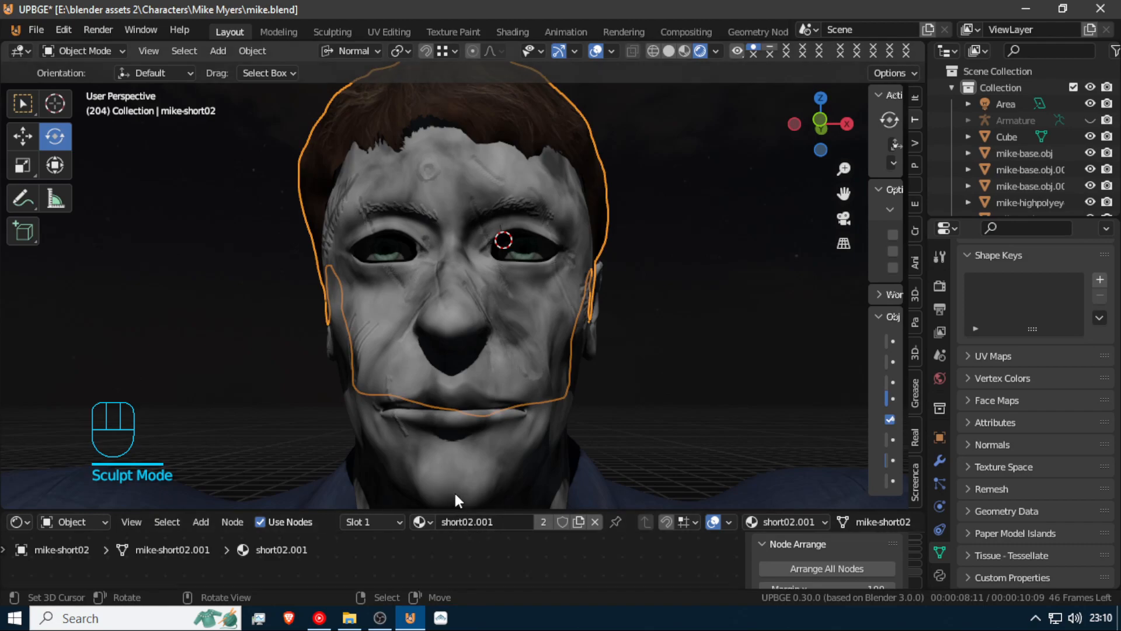
{"action": "left_click", "coordinate": [513, 432]}
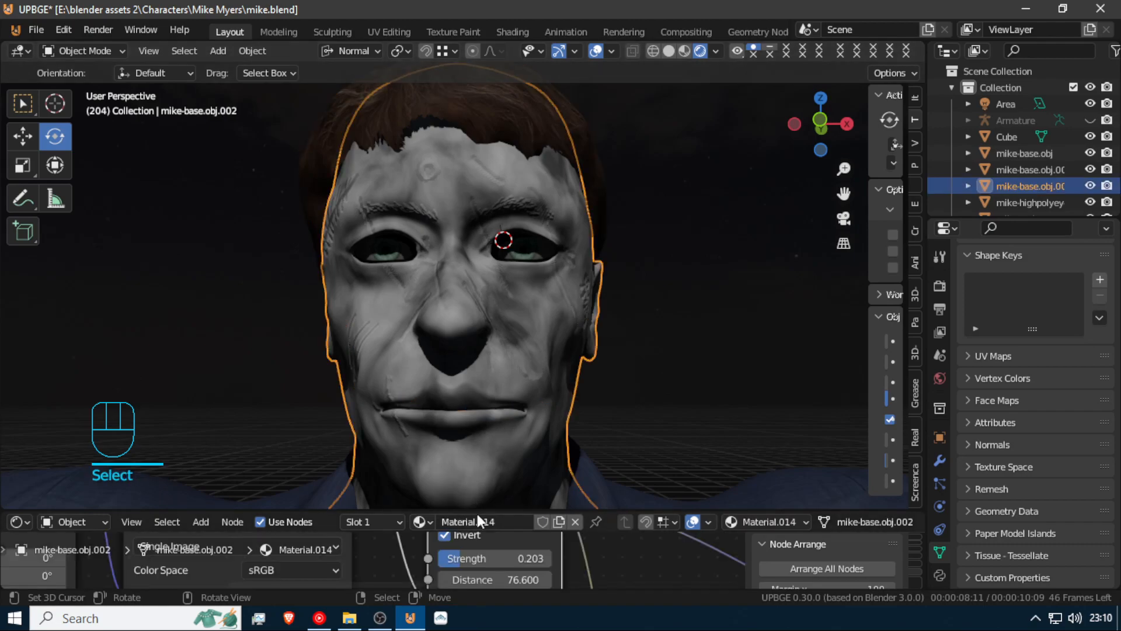
{"action": "left_click_drag", "start_coordinate": [475, 512], "coordinate": [461, 230]}
{"action": "scroll", "coordinate": [422, 351], "scroll_direction": "down", "scroll_amount": 5}
{"action": "middle_click_drag", "start_coordinate": [417, 400], "coordinate": [240, 398]}
{"action": "scroll", "coordinate": [393, 333], "scroll_direction": "down", "scroll_amount": 3}
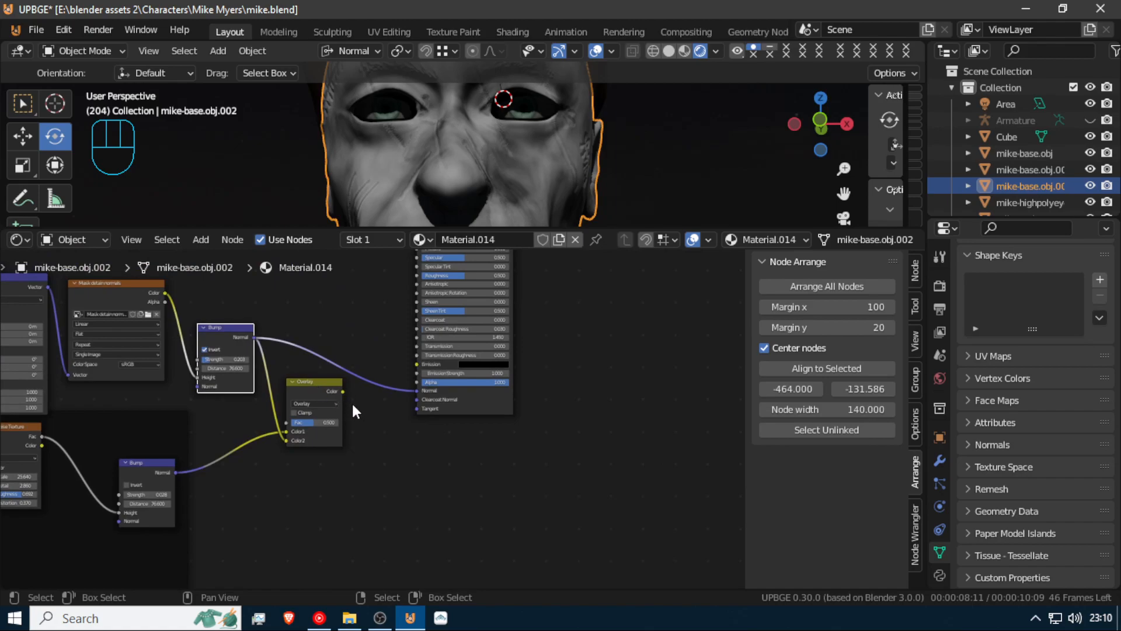
Connect the Overlay mix node's Color output to the shader's Normal input, and enlarge the 3D view to show the face
{"action": "left_click_drag", "start_coordinate": [344, 390], "coordinate": [417, 390]}
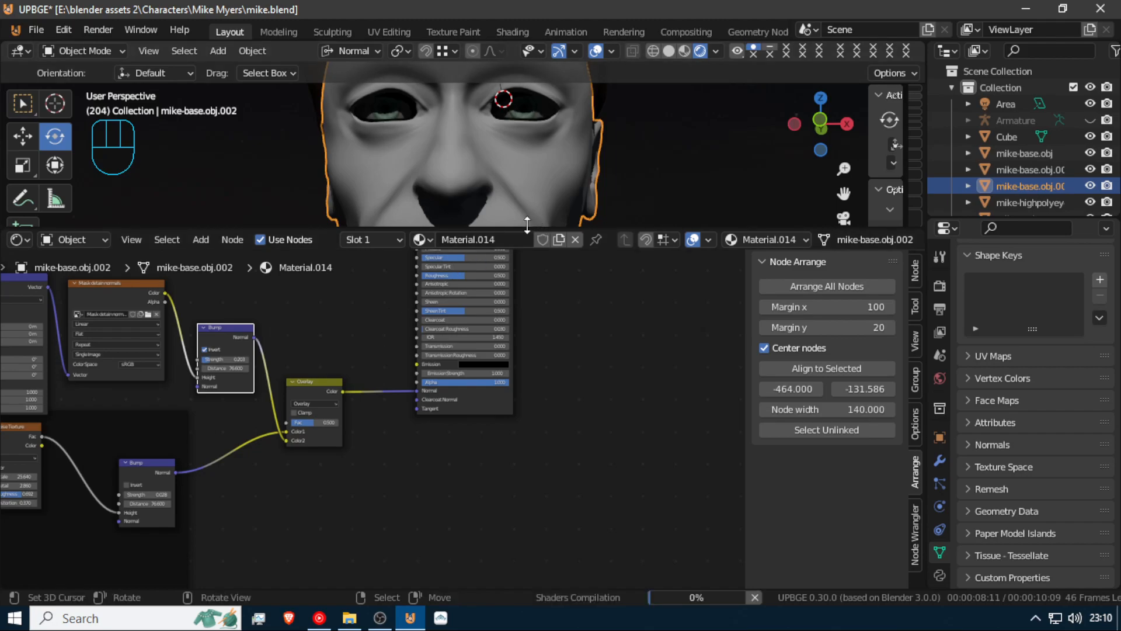
{"action": "mouse_move", "coordinate": [527, 225]}
{"action": "left_mouse_down"}
{"action": "mouse_move", "coordinate": [515, 295]}
{"action": "mouse_move", "coordinate": [655, 435]}
{"action": "mouse_move", "coordinate": [655, 408]}
{"action": "left_mouse_up"}
{"action": "scroll", "coordinate": [251, 523], "scroll_direction": "up", "scroll_amount": 4}
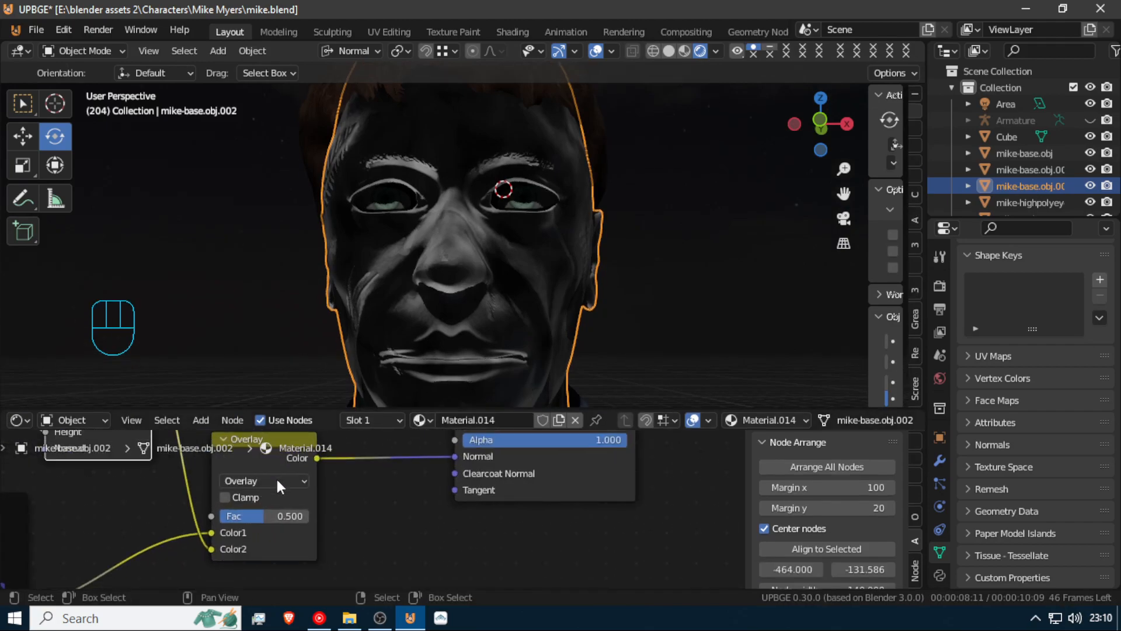
Try the Add blending mode on the bump mix node with its Fac at 0.683, viewing the nose in profile
{"action": "left_click", "coordinate": [277, 479]}
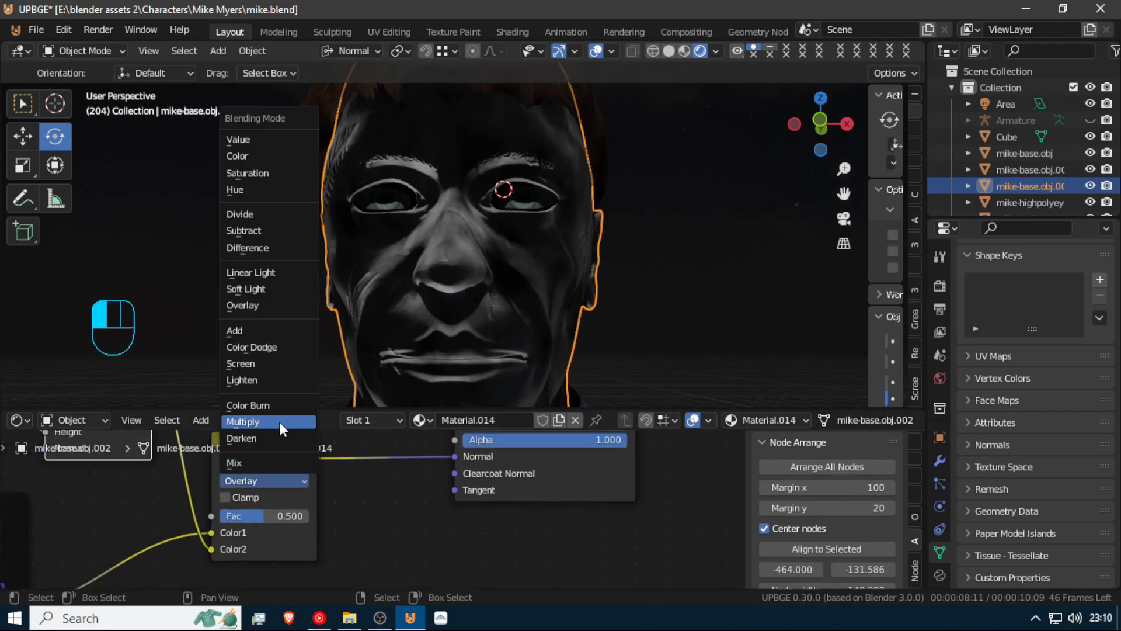
{"action": "left_click", "coordinate": [264, 338]}
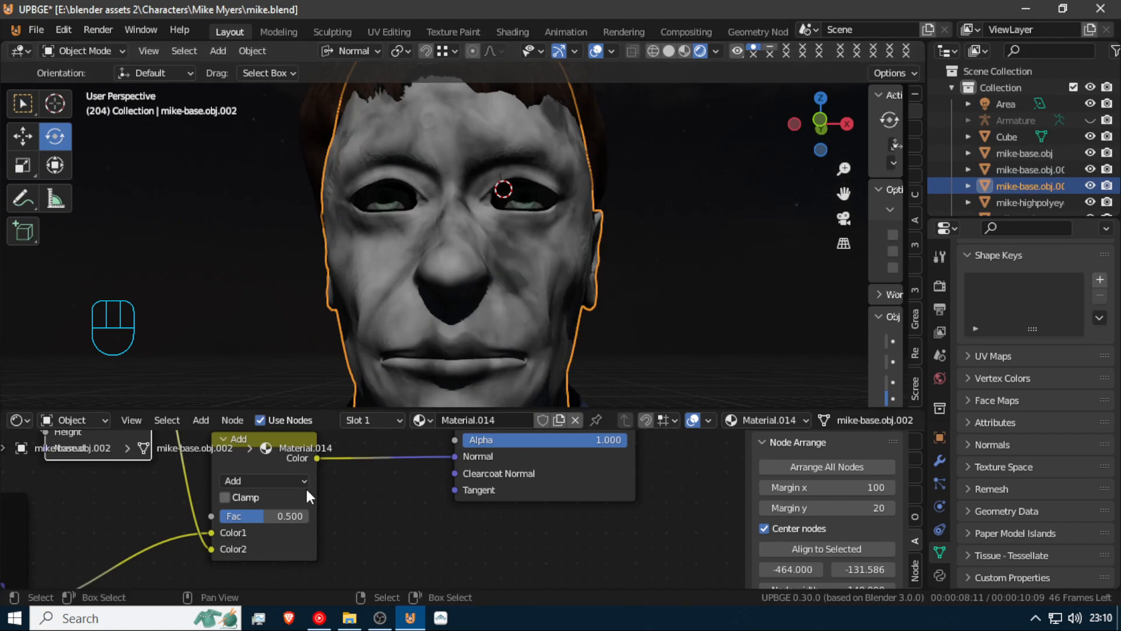
{"action": "middle_click_drag", "start_coordinate": [374, 249], "coordinate": [219, 256]}
{"action": "scroll", "coordinate": [389, 233], "scroll_direction": "up", "scroll_amount": 4}
{"action": "scroll", "coordinate": [362, 507], "scroll_direction": "up", "scroll_amount": 1}
{"action": "left_click_drag", "start_coordinate": [268, 508], "coordinate": [298, 517]}
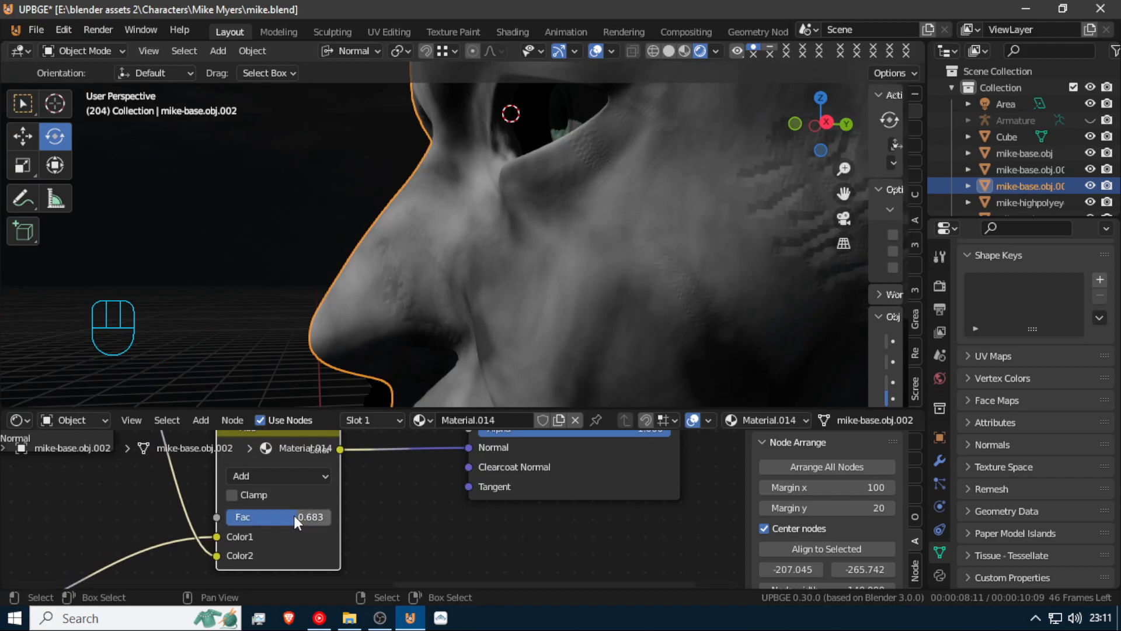
Try the Multiply blending mode on the bump mix node with its Fac at 0.417
{"action": "left_click", "coordinate": [255, 475]}
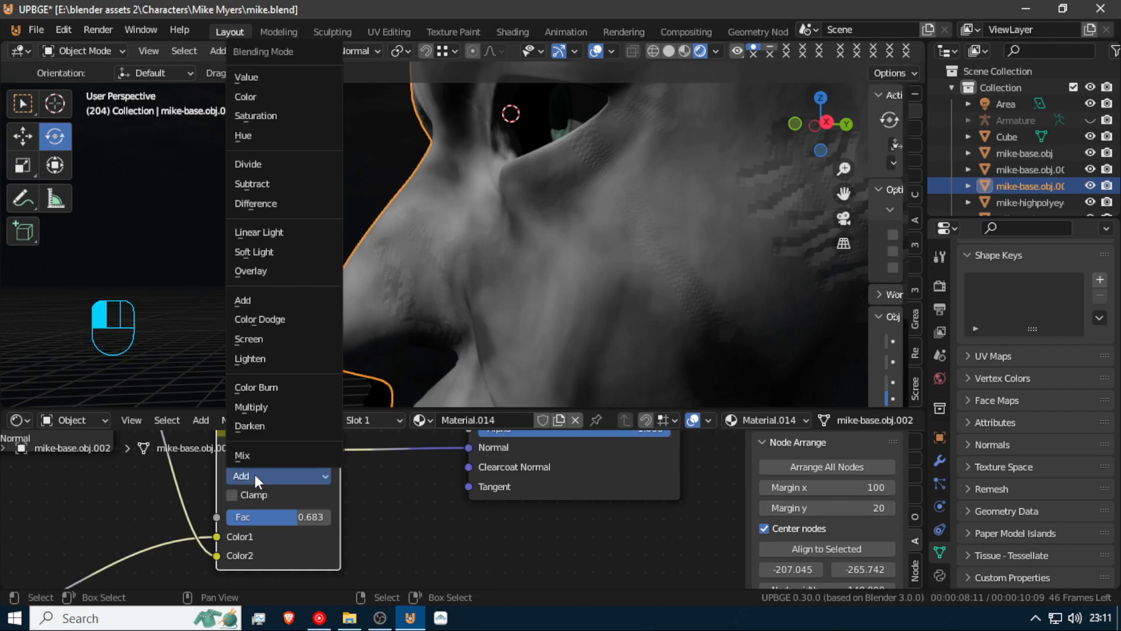
{"action": "left_click", "coordinate": [281, 406]}
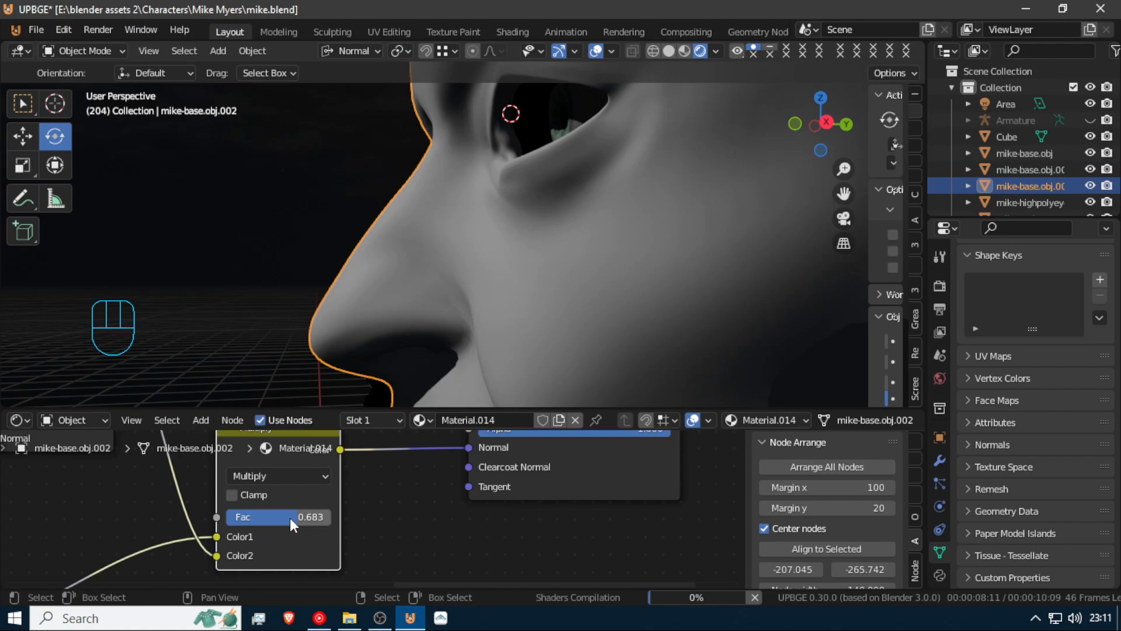
{"action": "left_click_drag", "start_coordinate": [289, 521], "coordinate": [261, 521]}
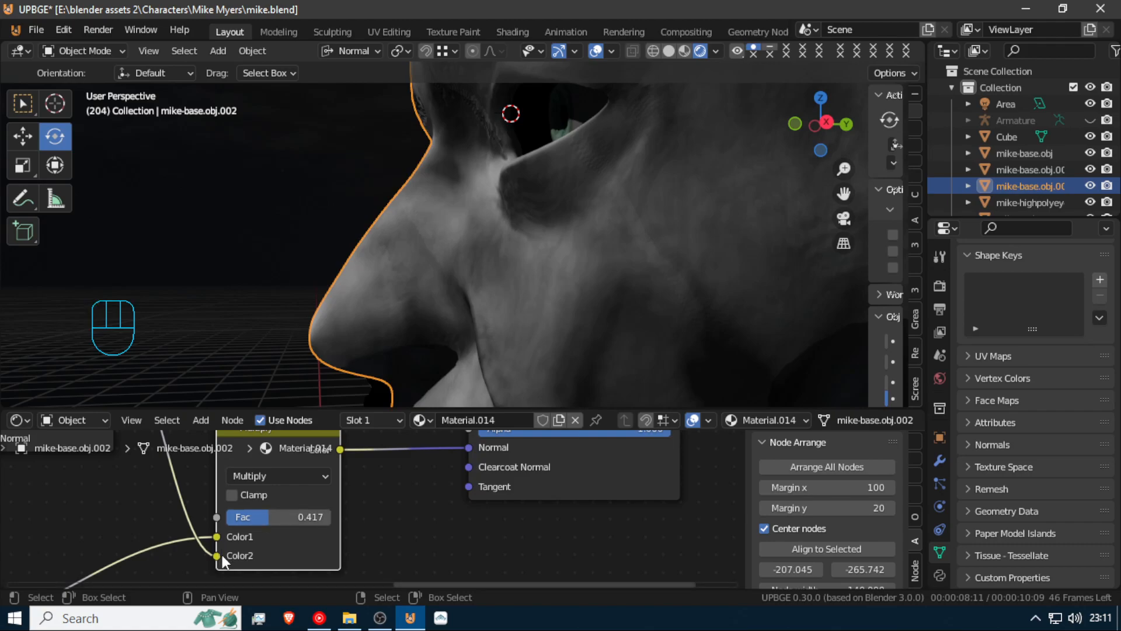
Swap the Color1 and Color2 links of the bump mix node and set its blending mode to Mix
{"action": "left_click_drag", "start_coordinate": [215, 556], "coordinate": [226, 538]}
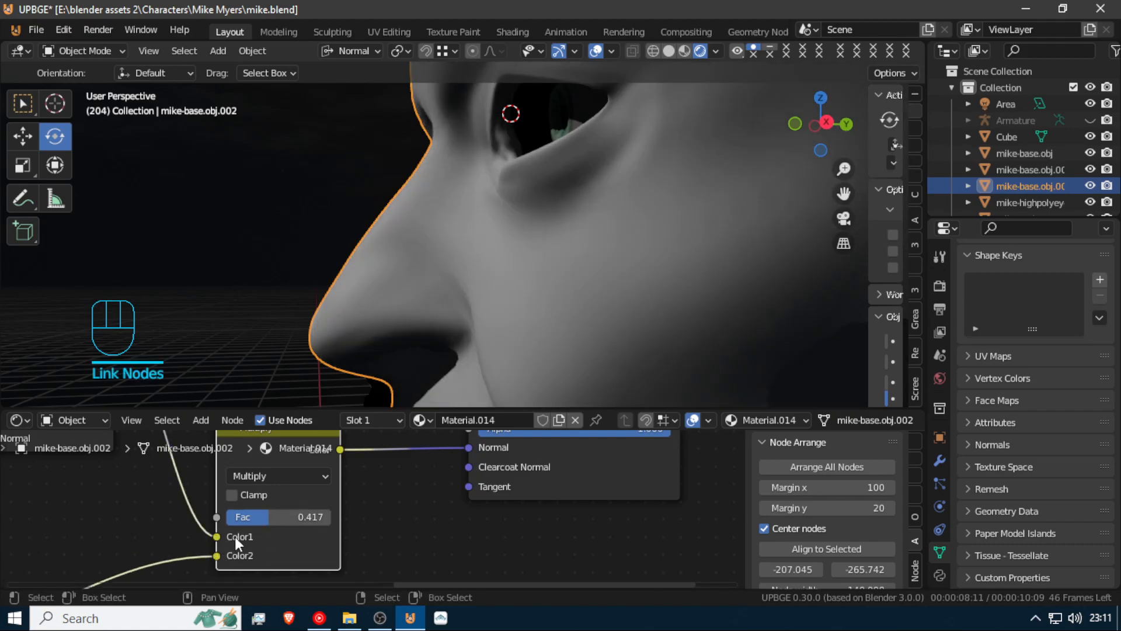
{"action": "left_click", "coordinate": [272, 474]}
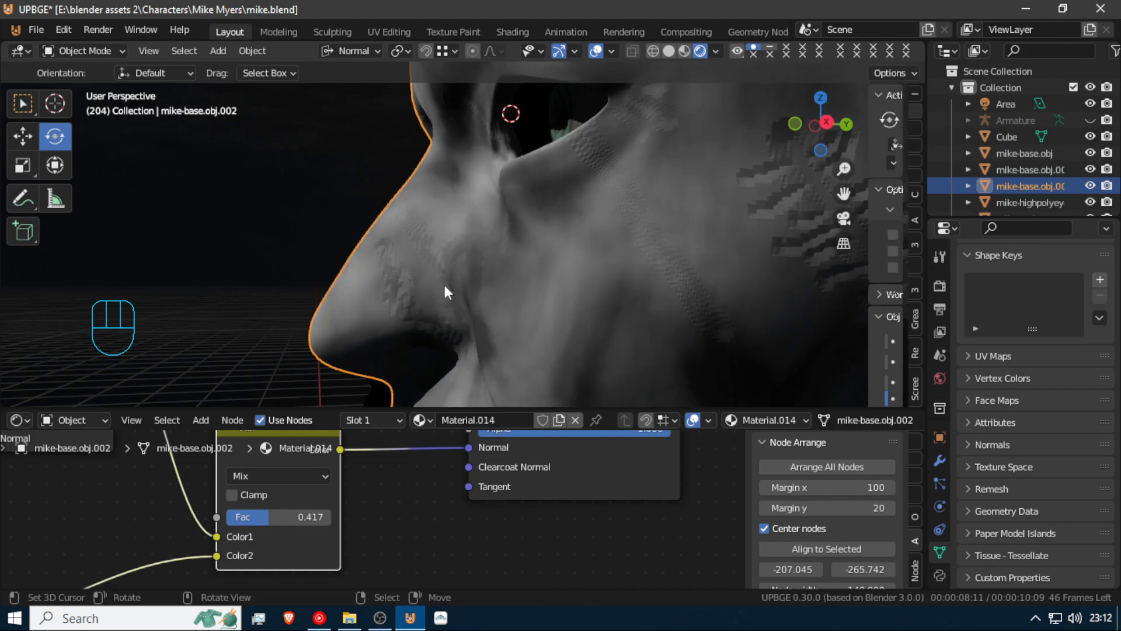
{"action": "scroll", "coordinate": [581, 184], "scroll_direction": "down", "scroll_amount": 5}
{"action": "scroll", "coordinate": [582, 184], "scroll_direction": "up", "scroll_amount": 4}
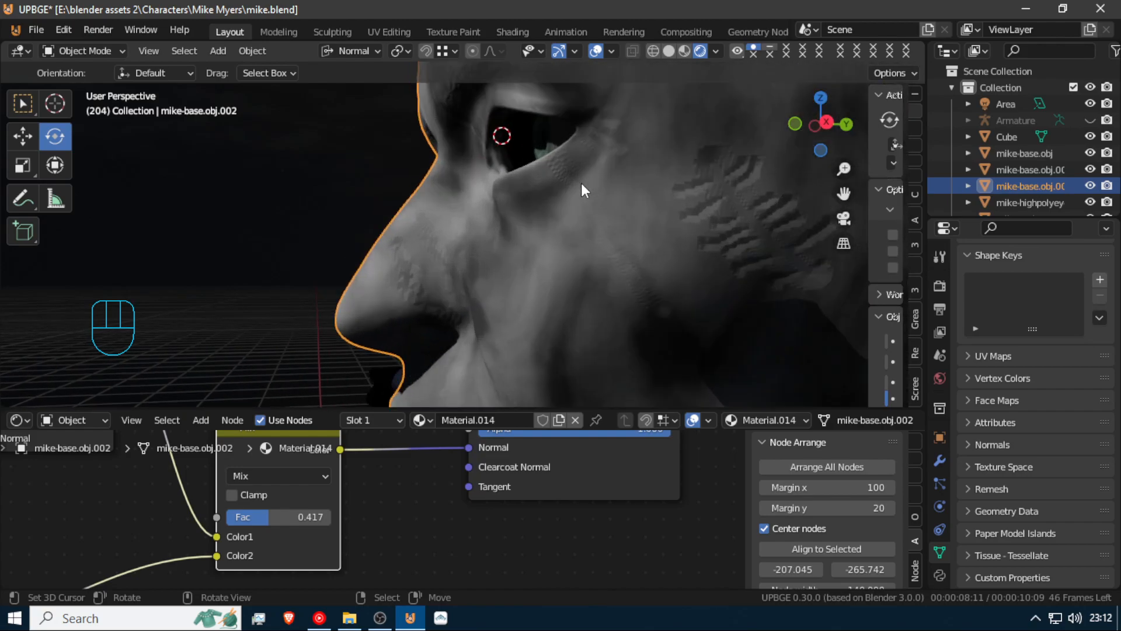
{"action": "scroll", "coordinate": [582, 183], "scroll_direction": "down", "scroll_amount": 2}
{"action": "middle_click_drag", "start_coordinate": [583, 184], "coordinate": [706, 231]}
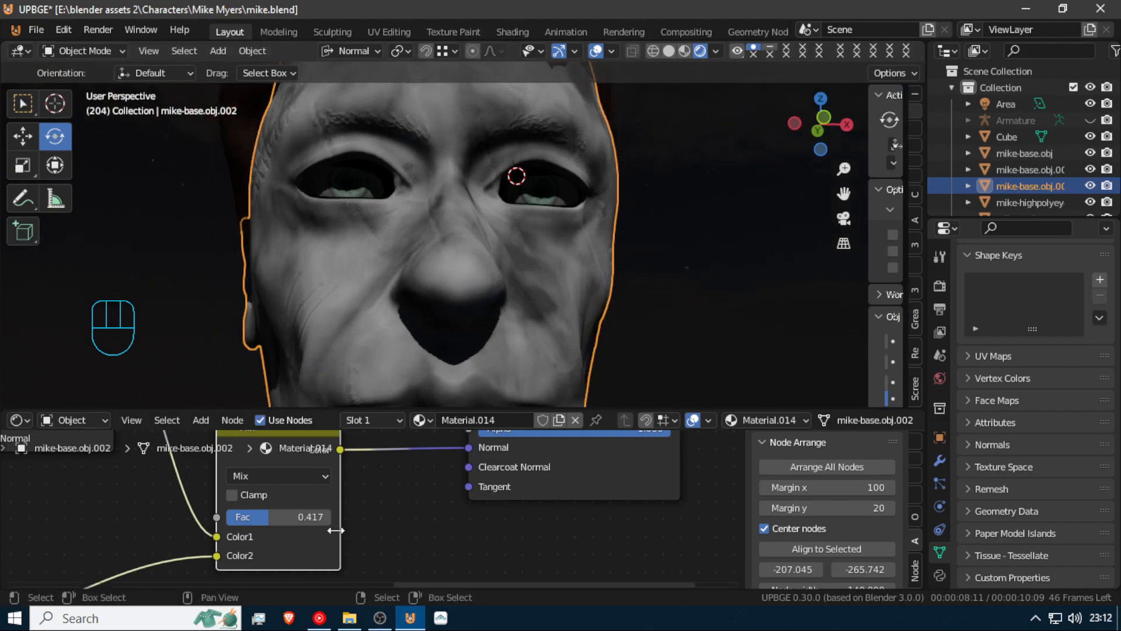
Set the Mix node's Fac to 0.5
{"action": "mouse_move", "coordinate": [292, 517]}
{"action": "left_mouse_down"}
{"action": "mouse_move", "coordinate": [328, 517]}
{"action": "mouse_move", "coordinate": [309, 517]}
{"action": "left_mouse_up"}
{"action": "left_click", "coordinate": [277, 514]}
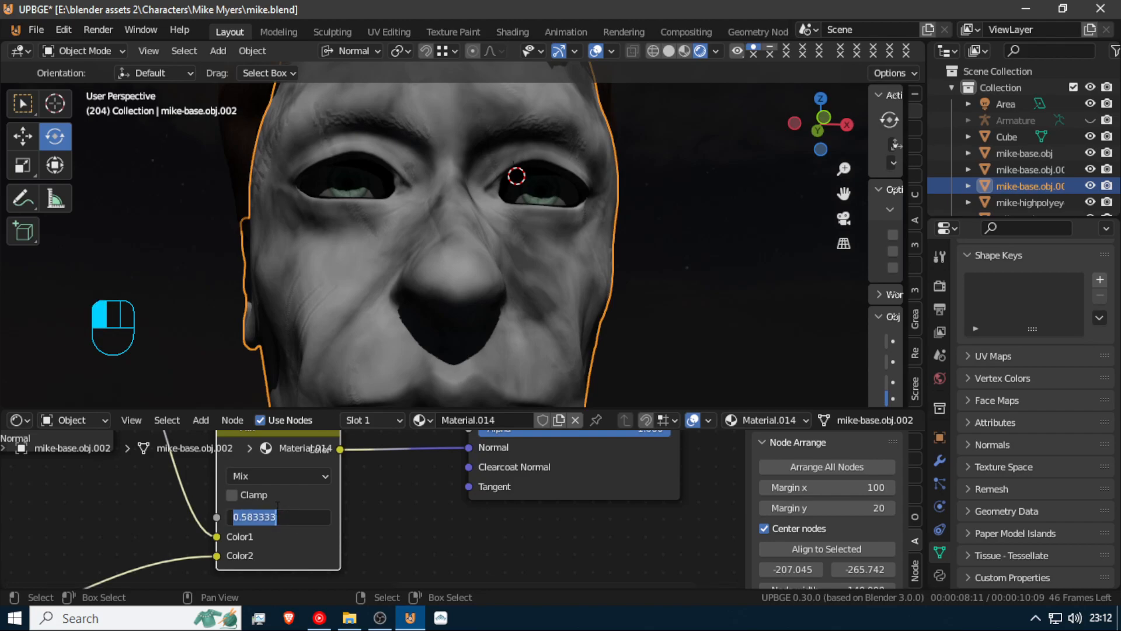
{"action": "type", "text": "0.5"}
{"action": "key", "text": "Return"}
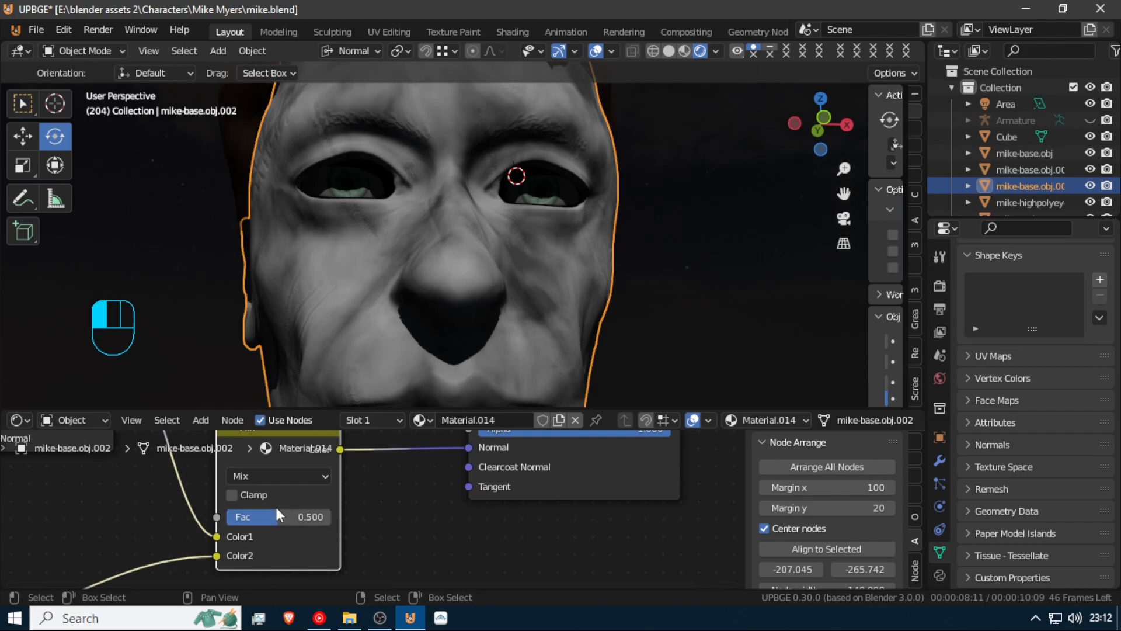
Select the body mesh that forms the hands and remove its old_caucasian_male.002 material slot
{"action": "middle_click_drag", "start_coordinate": [331, 370], "coordinate": [318, 271]}
{"action": "scroll", "coordinate": [286, 237], "scroll_direction": "down", "scroll_amount": 4}
{"action": "scroll", "coordinate": [289, 237], "scroll_direction": "down", "scroll_amount": 3}
{"action": "scroll", "coordinate": [182, 234], "scroll_direction": "down", "scroll_amount": 2}
{"action": "scroll", "coordinate": [183, 236], "scroll_direction": "down", "scroll_amount": 2}
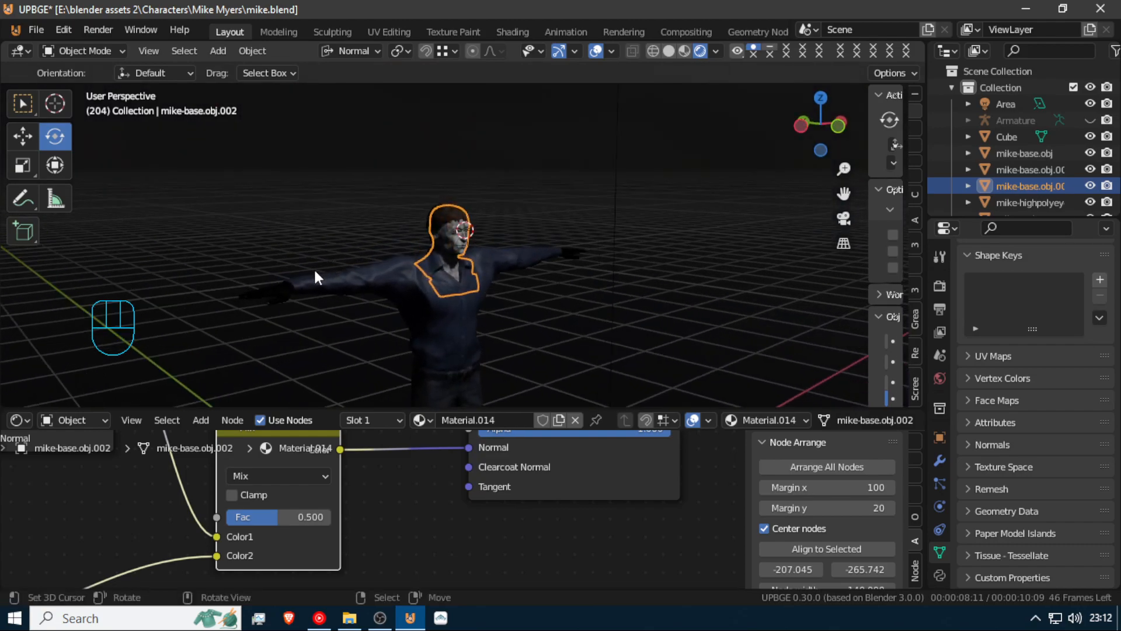
{"action": "scroll", "coordinate": [267, 296], "scroll_direction": "up", "scroll_amount": 3}
{"action": "middle_click_drag", "start_coordinate": [265, 299], "coordinate": [439, 320], "text": "shift"}
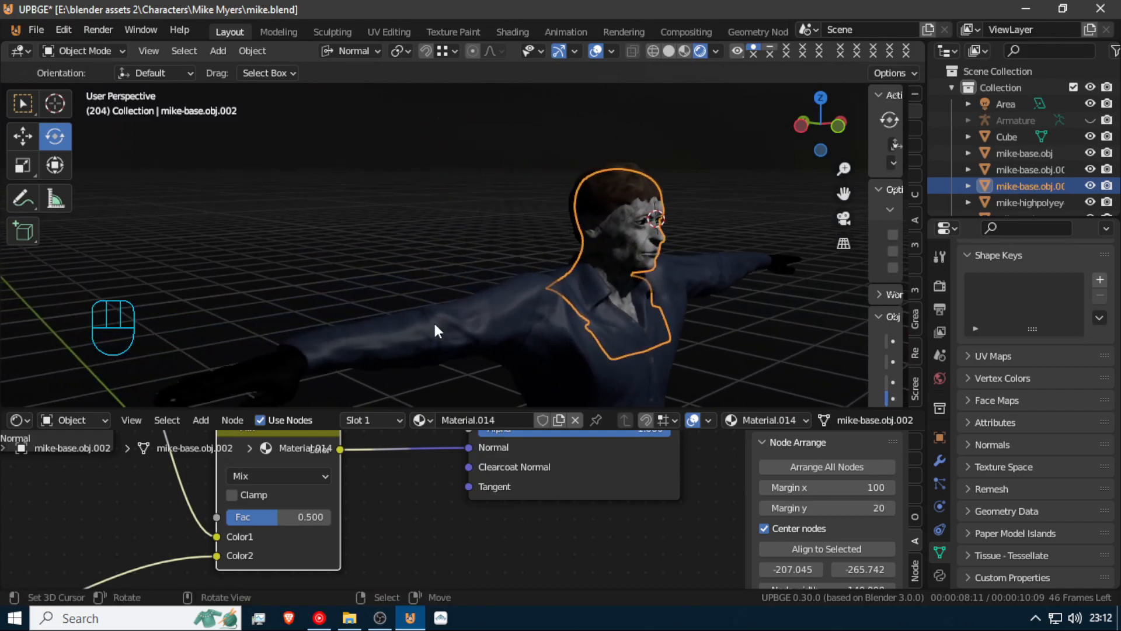
{"action": "left_click", "coordinate": [257, 393]}
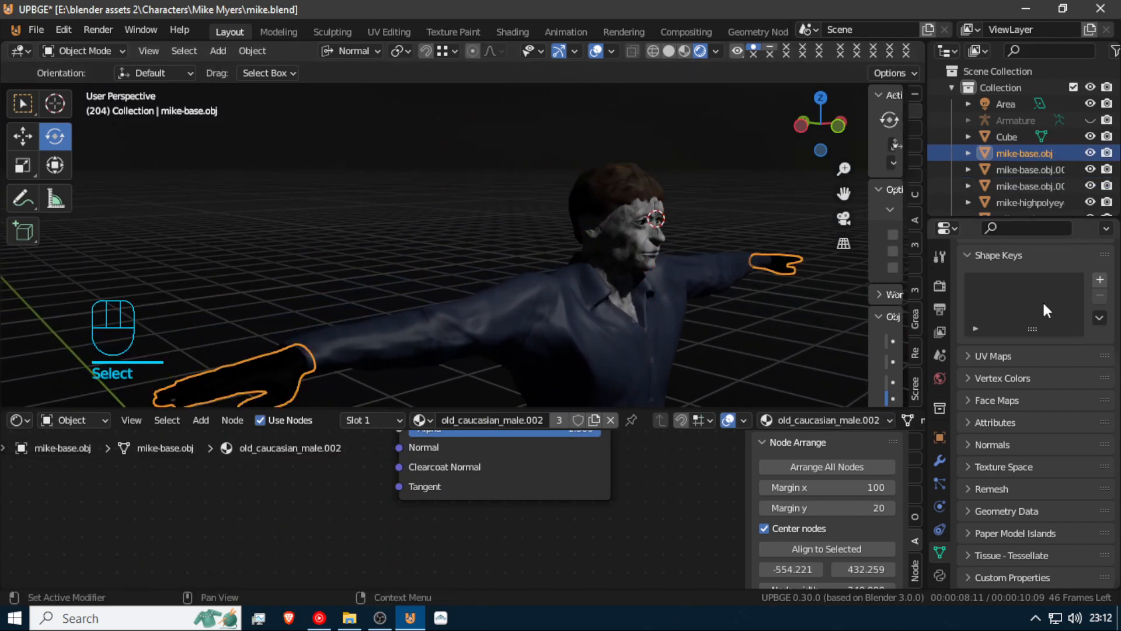
{"action": "scroll", "coordinate": [1022, 350], "scroll_direction": "up", "scroll_amount": 2}
{"action": "key", "text": "g"}
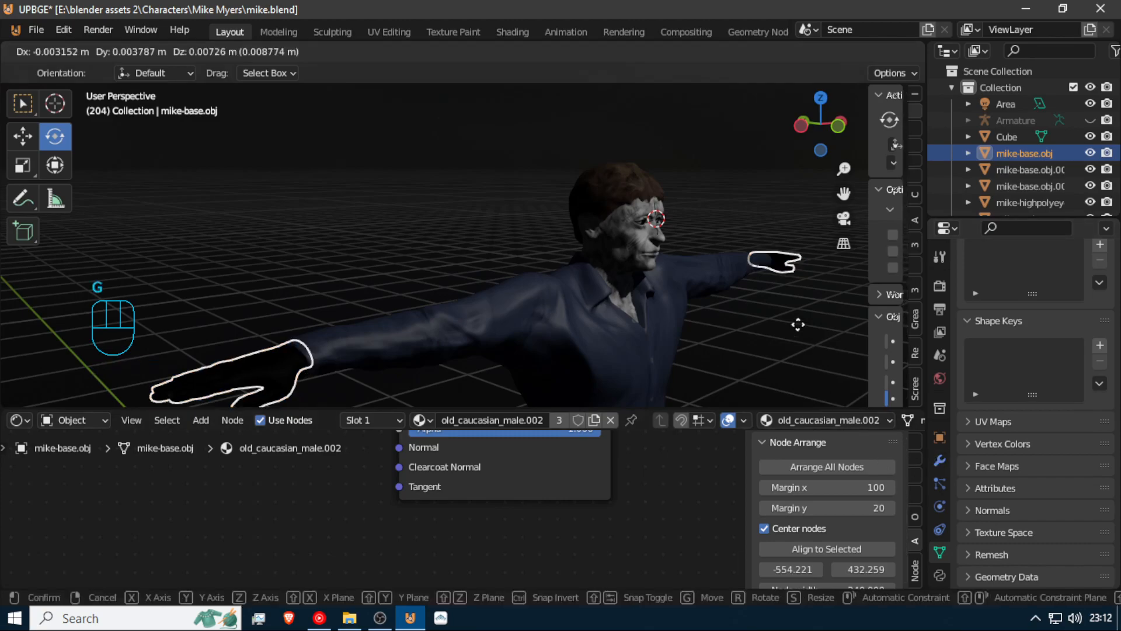
{"action": "right_click", "coordinate": [789, 184]}
{"action": "scroll", "coordinate": [933, 517], "scroll_direction": "down", "scroll_amount": 3}
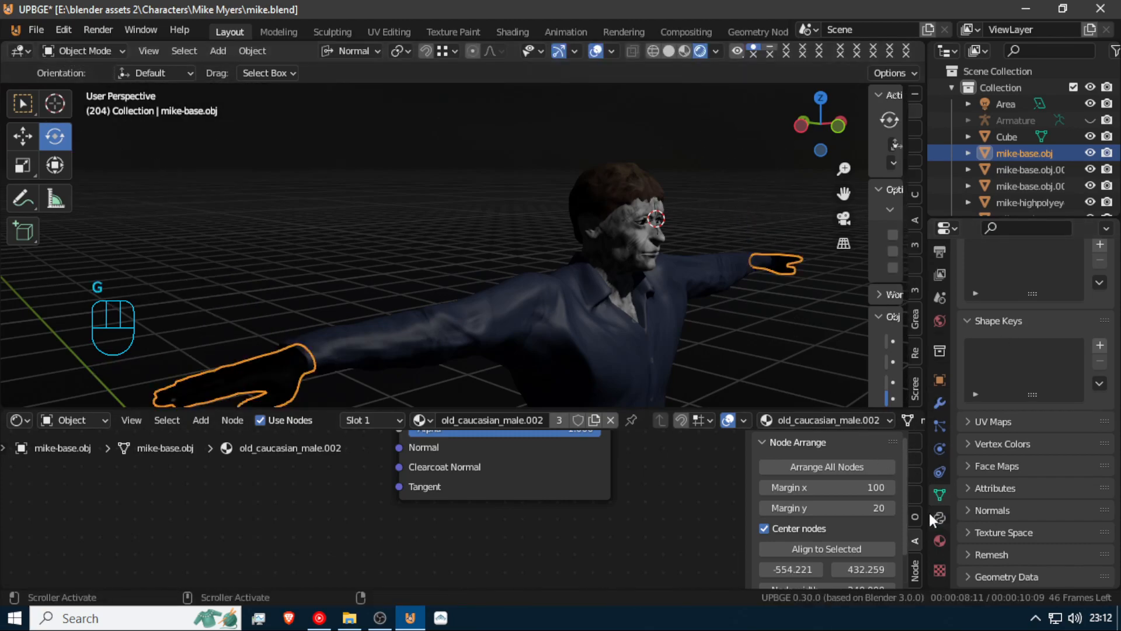
{"action": "left_click", "coordinate": [940, 541]}
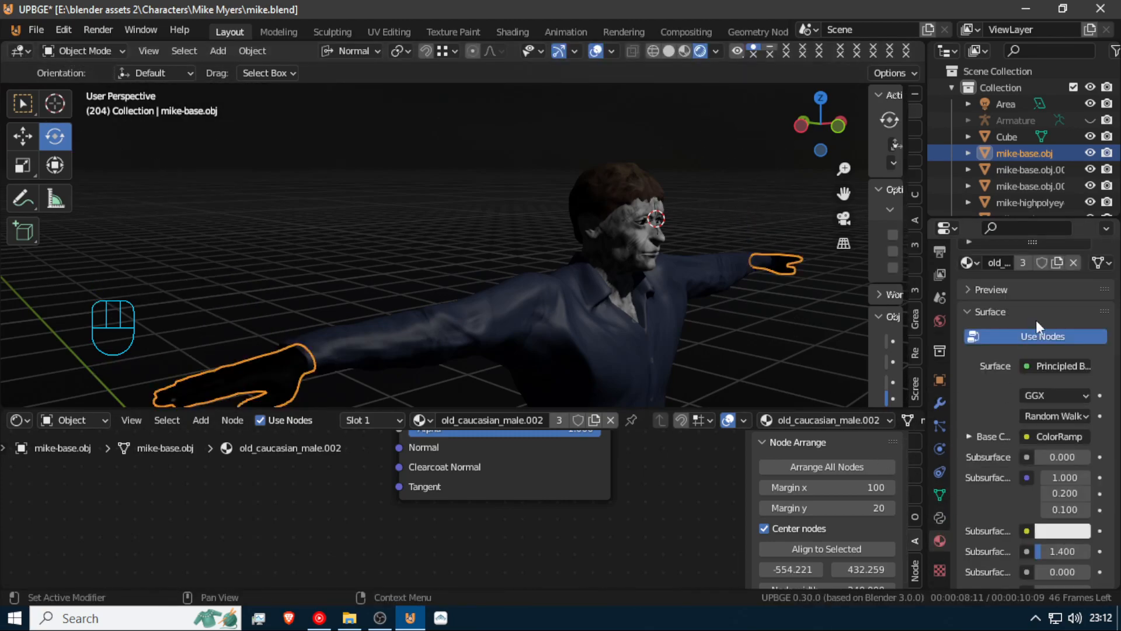
{"action": "scroll", "coordinate": [1036, 320], "scroll_direction": "up", "scroll_amount": 3}
{"action": "left_click", "coordinate": [1106, 299]}
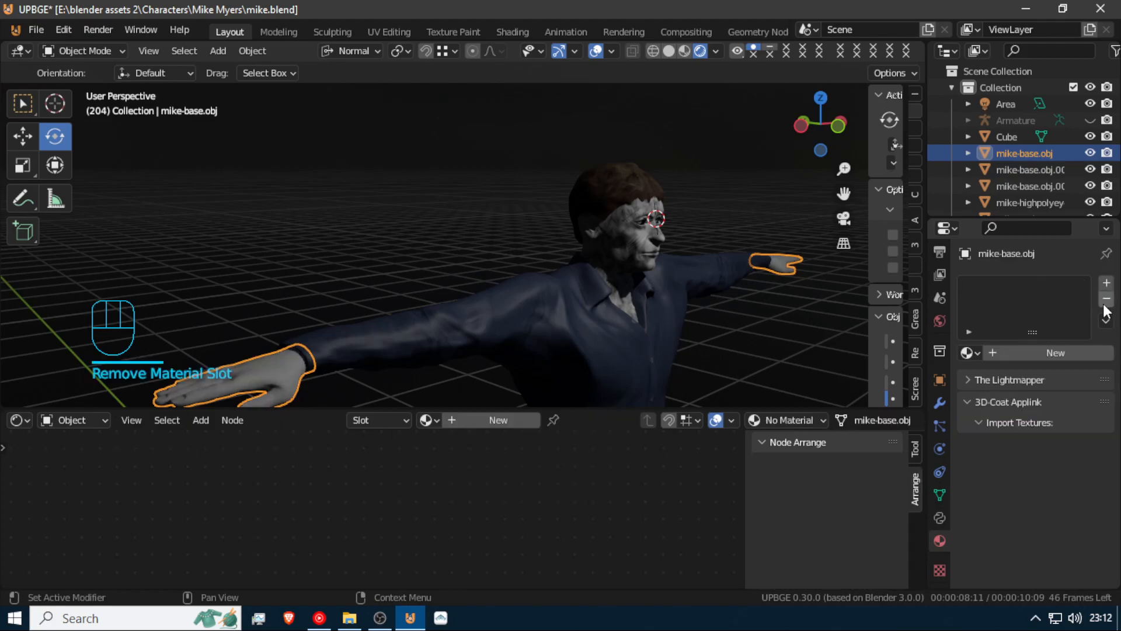
Assign the existing Material.012 to the hands mesh
{"action": "left_click", "coordinate": [969, 353]}
{"action": "scroll", "coordinate": [892, 474], "scroll_direction": "down", "scroll_amount": 3}
{"action": "scroll", "coordinate": [888, 473], "scroll_direction": "down", "scroll_amount": 14}
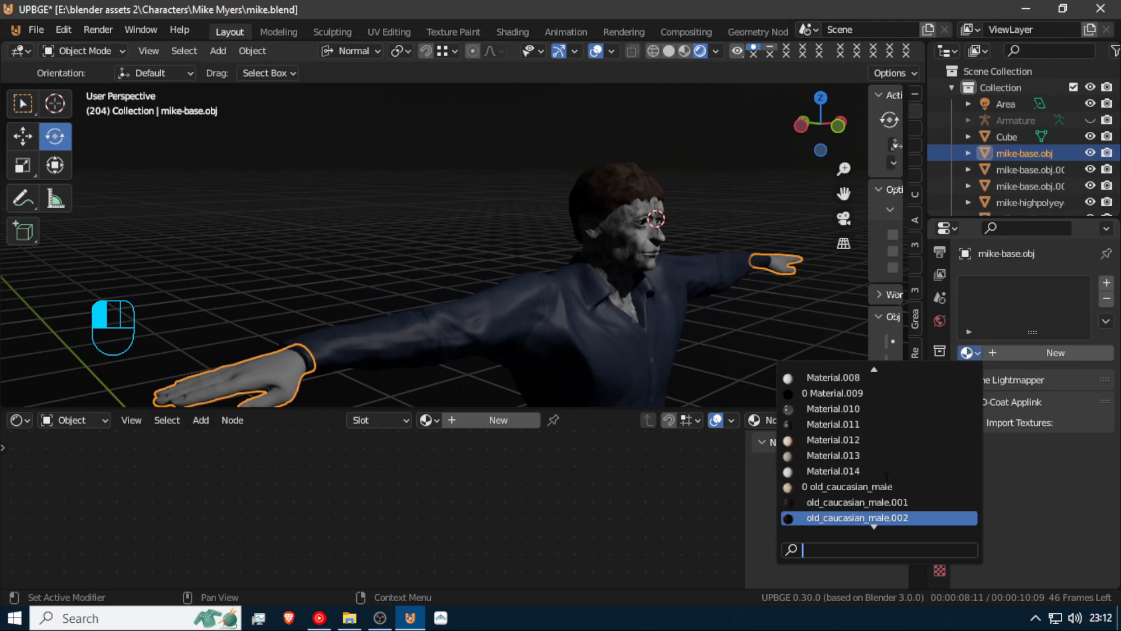
{"action": "left_click", "coordinate": [862, 439]}
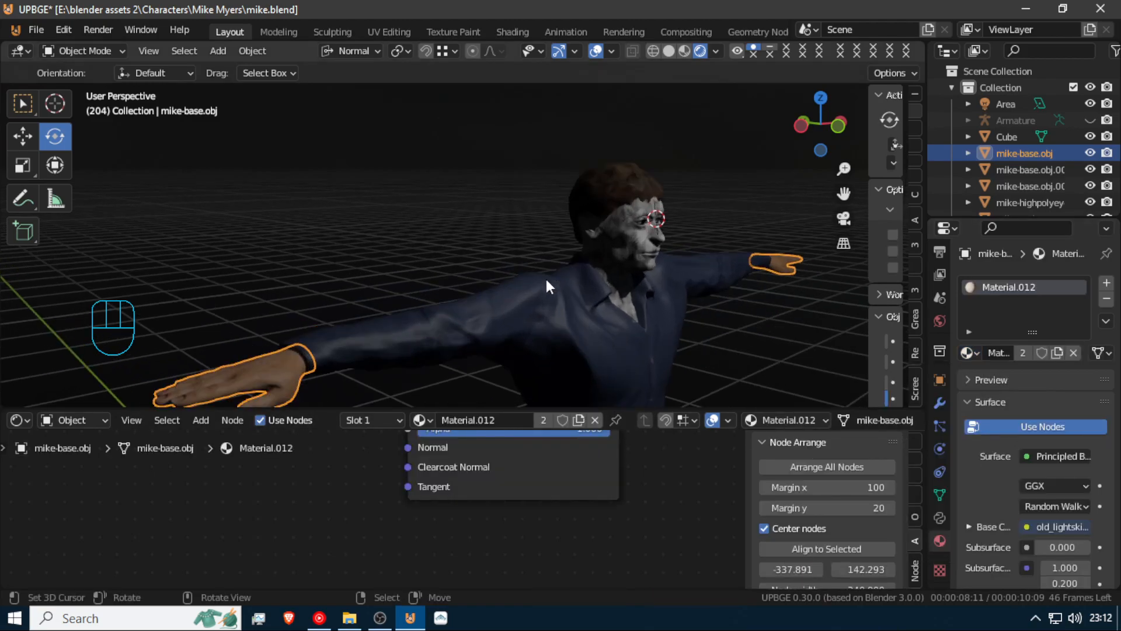
Check the hands up close, select the blue shirt mesh and set its material's Roughness to 1.000
{"action": "key", "text": "shift+f"}
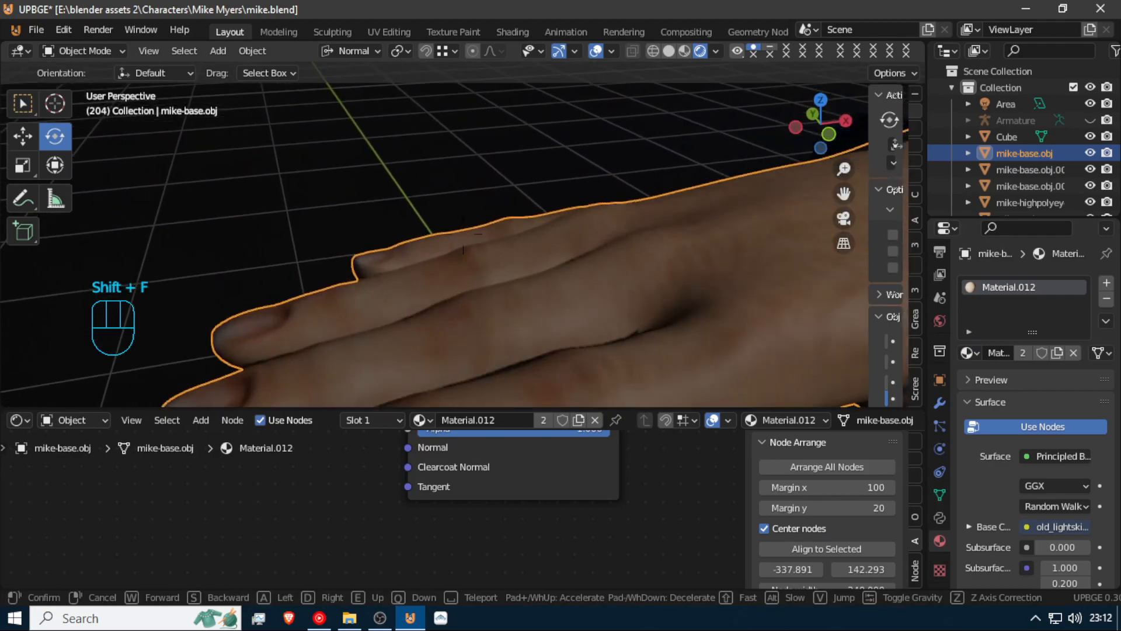
{"action": "key", "text": "s"}
{"action": "left_click", "coordinate": [71, 215]}
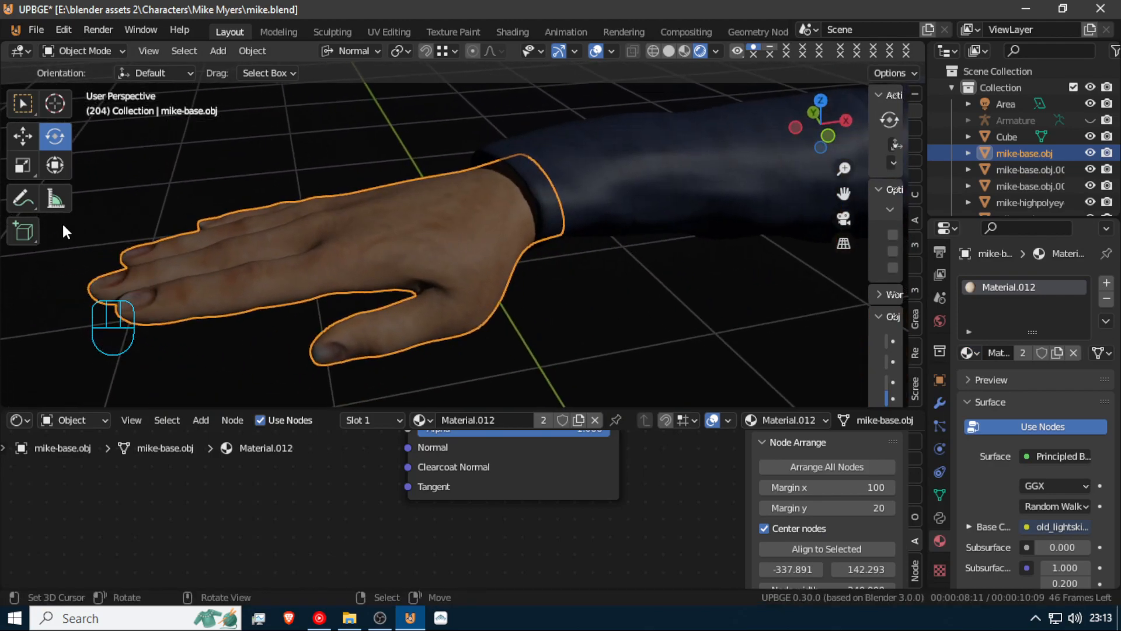
{"action": "key", "text": "shift+f"}
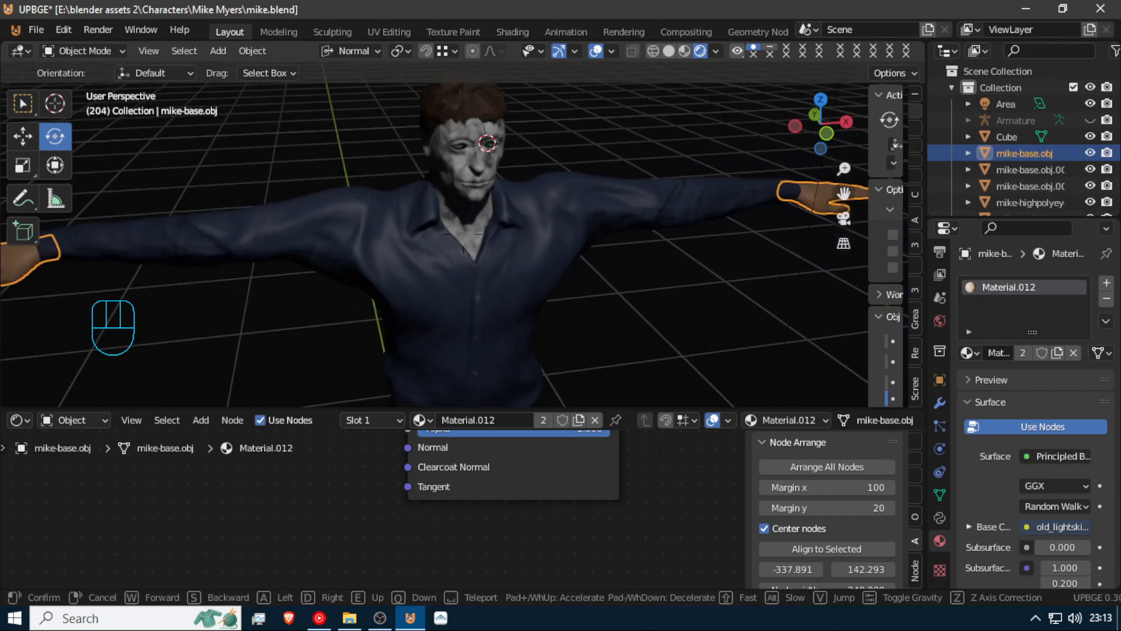
{"action": "left_click", "coordinate": [560, 243]}
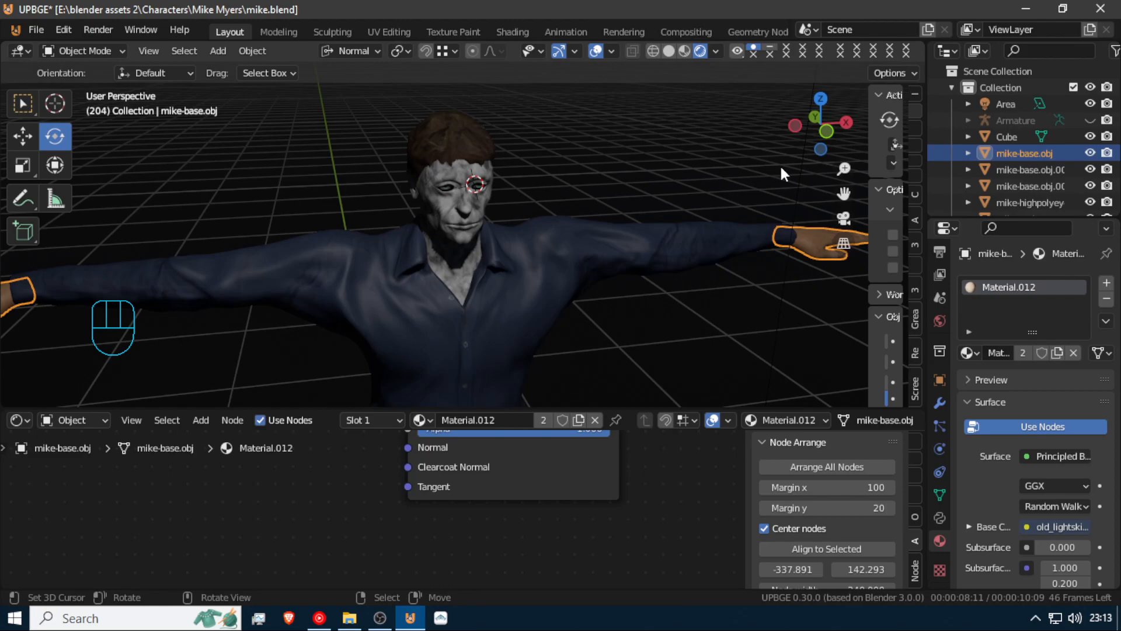
{"action": "left_click", "coordinate": [359, 255]}
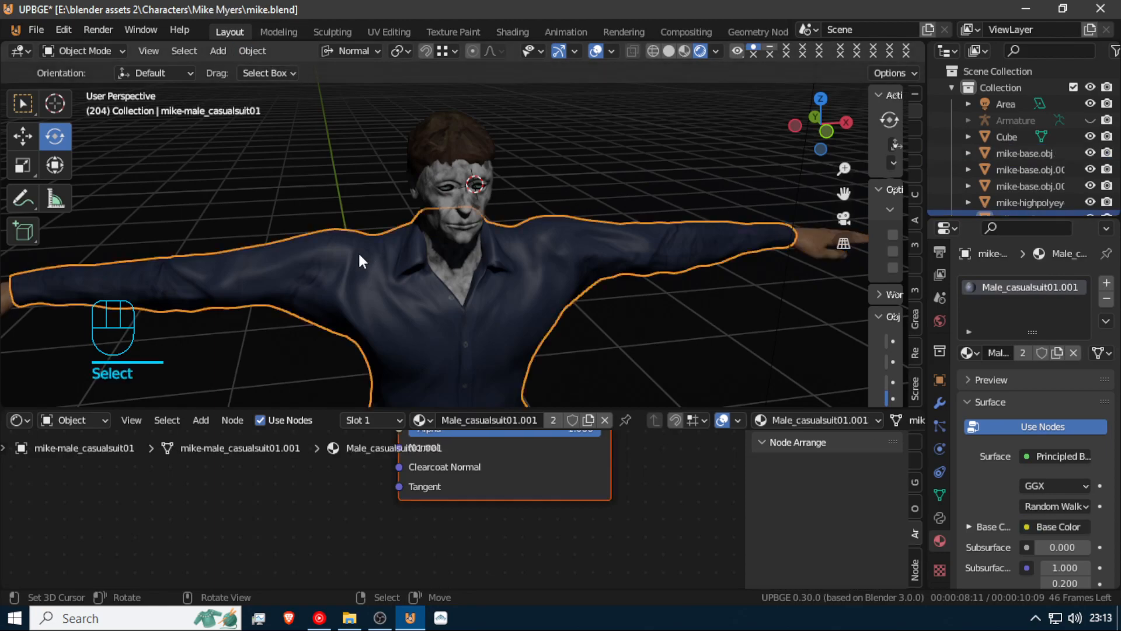
{"action": "scroll", "coordinate": [1045, 532], "scroll_direction": "down", "scroll_amount": 4}
{"action": "scroll", "coordinate": [1044, 530], "scroll_direction": "down", "scroll_amount": 4}
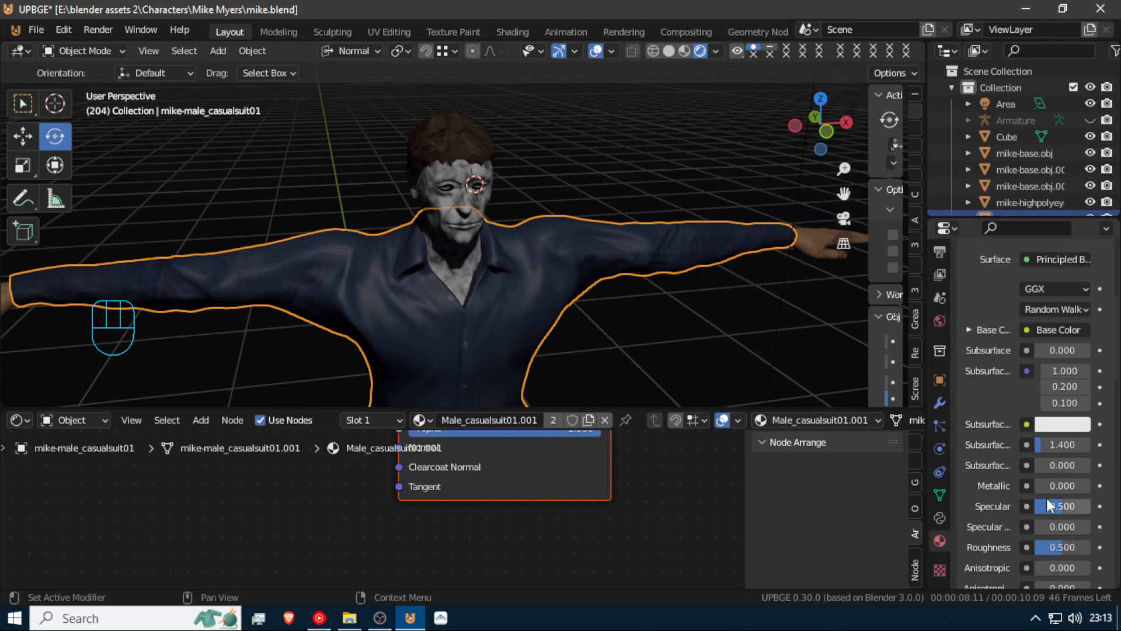
{"action": "left_click_drag", "start_coordinate": [1050, 552], "coordinate": [1086, 551]}
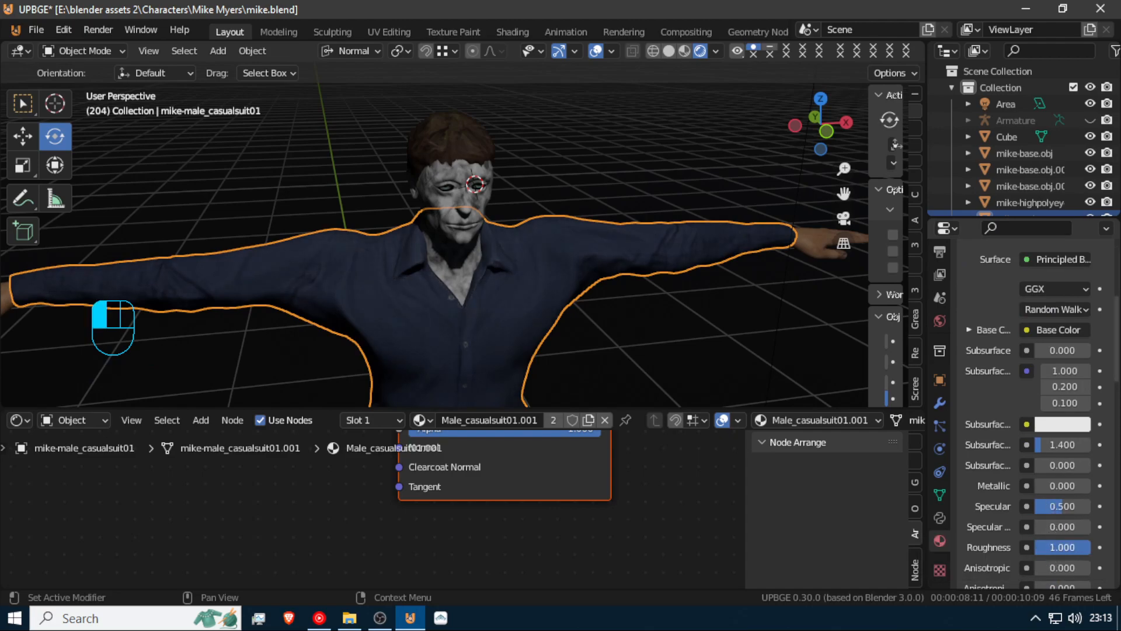
Connect the Specular color node's Color output to the Specular input of the shirt material's Principled shader
{"action": "middle_click_drag", "start_coordinate": [671, 321], "coordinate": [613, 312]}
{"action": "scroll", "coordinate": [610, 311], "scroll_direction": "up", "scroll_amount": 6}
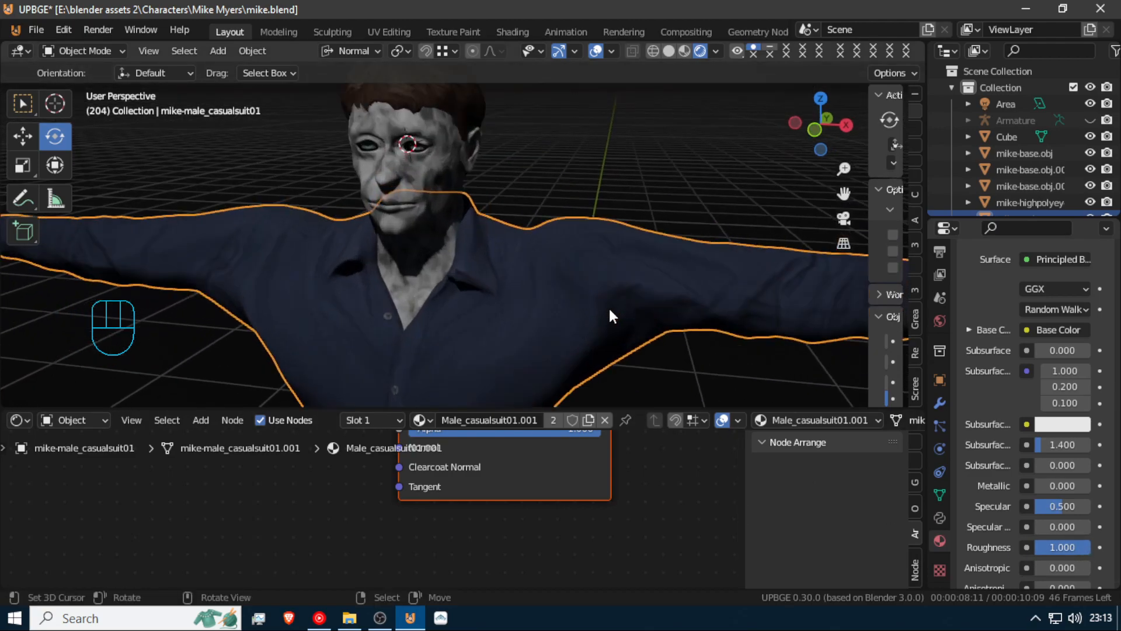
{"action": "scroll", "coordinate": [610, 315], "scroll_direction": "down", "scroll_amount": 6}
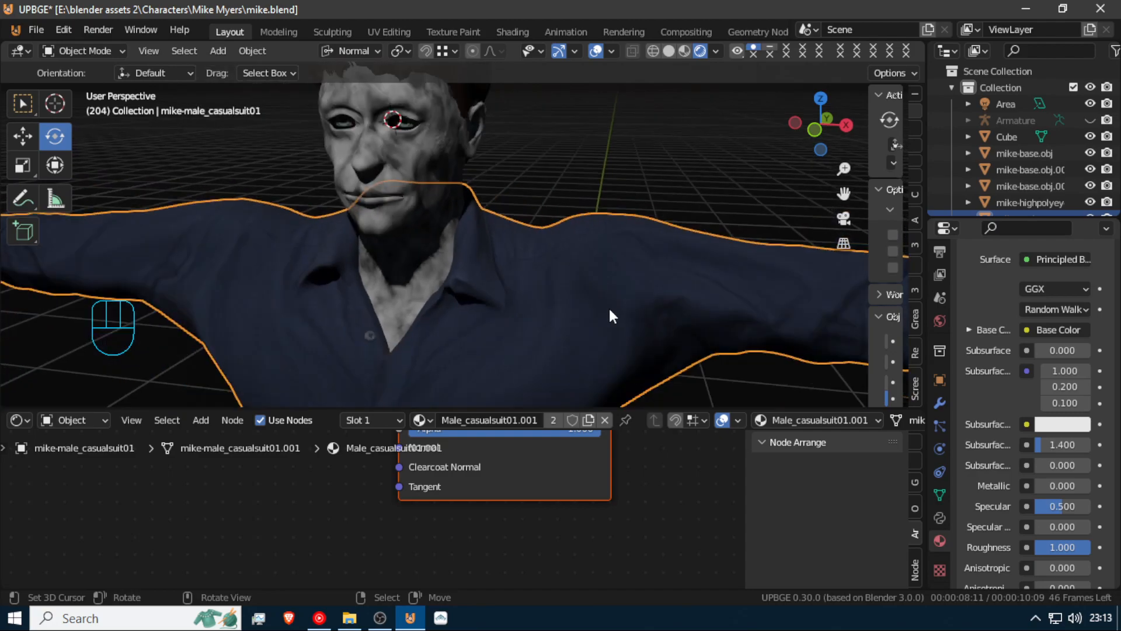
{"action": "scroll", "coordinate": [444, 476], "scroll_direction": "down", "scroll_amount": 6}
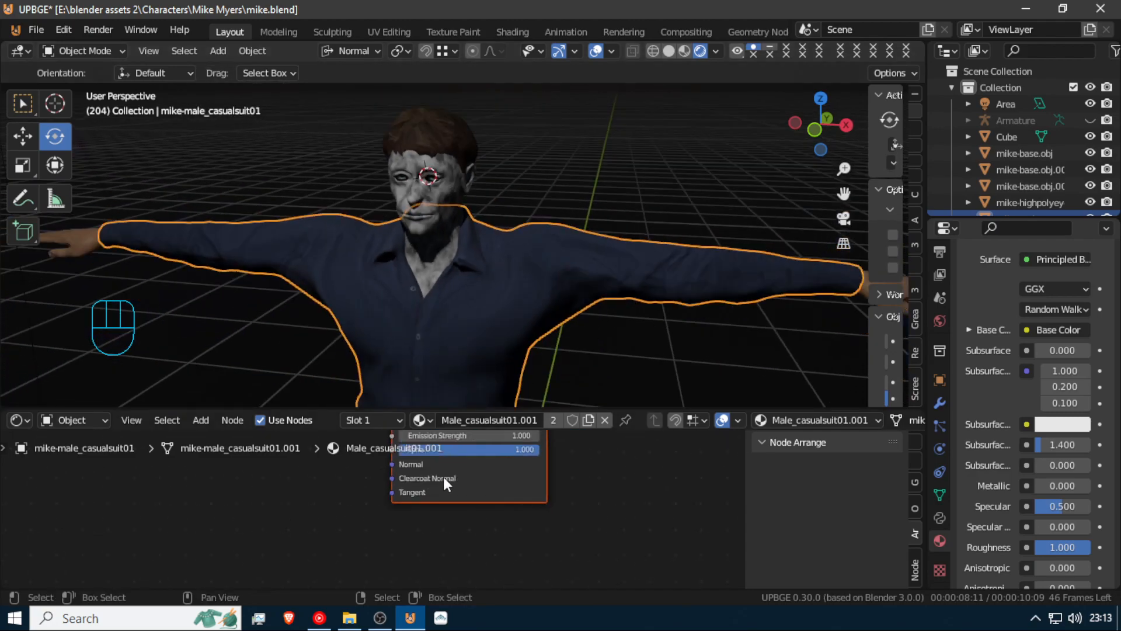
{"action": "middle_click_drag", "start_coordinate": [408, 501], "coordinate": [562, 462]}
{"action": "scroll", "coordinate": [431, 574], "scroll_direction": "up", "scroll_amount": 1}
{"action": "scroll", "coordinate": [431, 574], "scroll_direction": "up", "scroll_amount": 1}
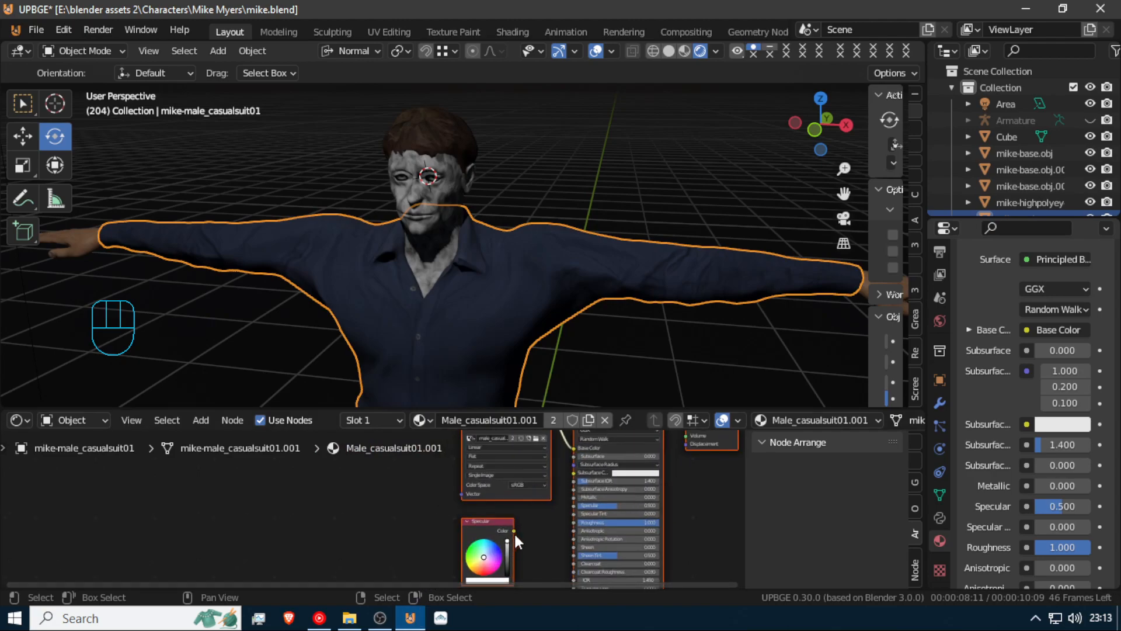
{"action": "left_click_drag", "start_coordinate": [515, 531], "coordinate": [485, 510]}
{"action": "left_click_drag", "start_coordinate": [553, 507], "coordinate": [574, 505]}
Add Texture Coordinate and Mapping nodes to the shirt's Base Color image texture and select the Mapping node
{"action": "scroll", "coordinate": [470, 485], "scroll_direction": "down", "scroll_amount": 1}
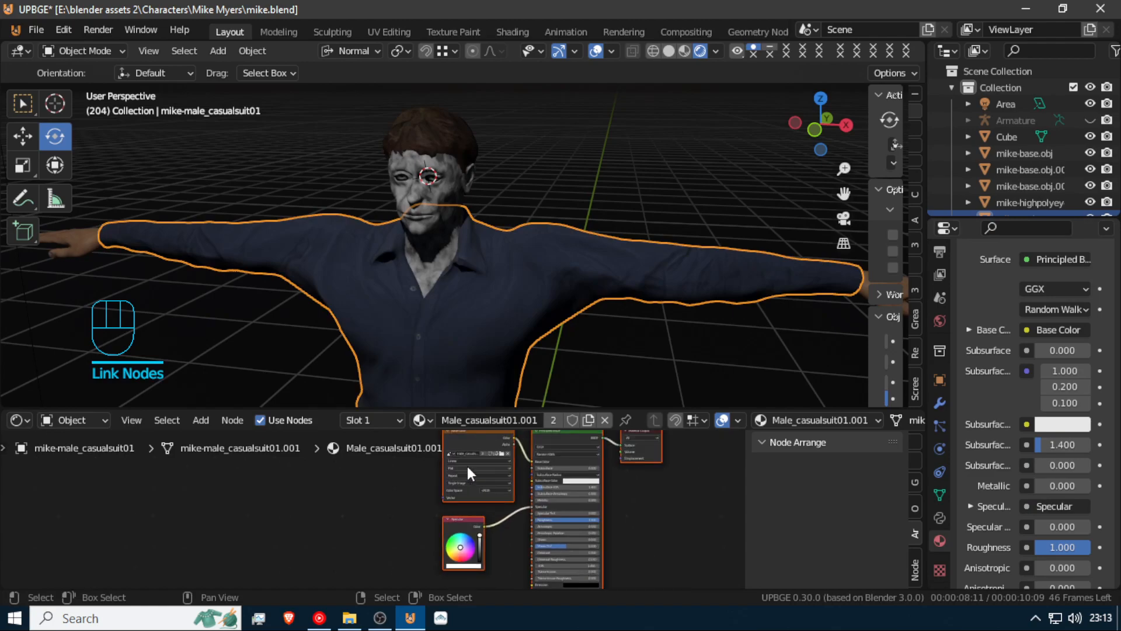
{"action": "middle_click_drag", "start_coordinate": [469, 468], "coordinate": [546, 524]}
{"action": "left_click", "coordinate": [552, 488], "text": "ctrl"}
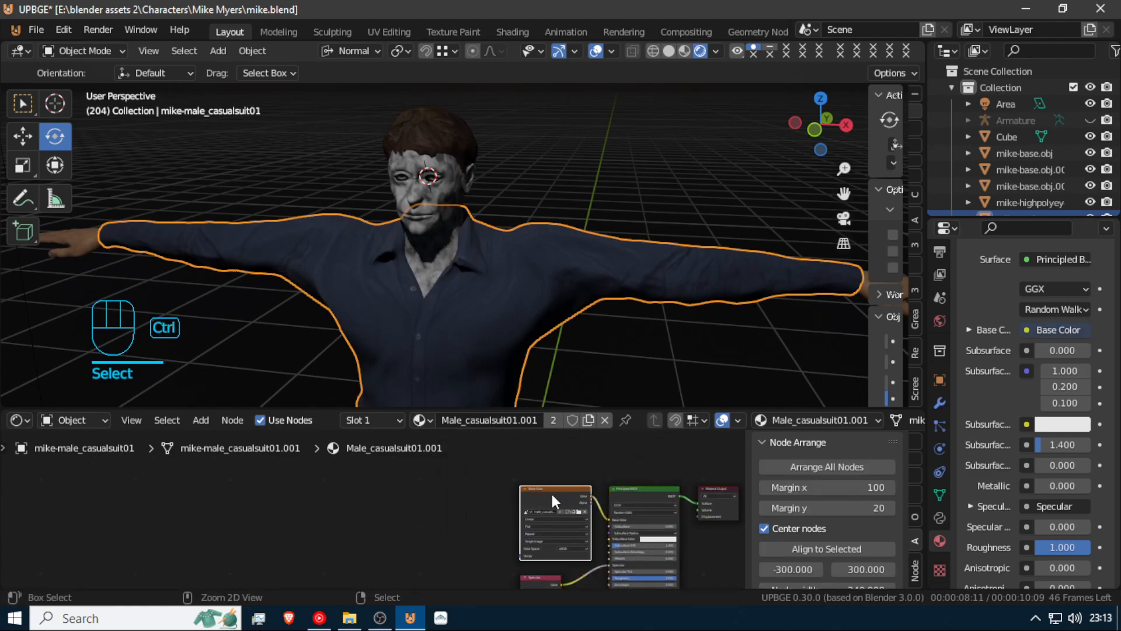
{"action": "key", "text": "ctrl+t"}
{"action": "left_click", "coordinate": [464, 491], "text": "shift"}
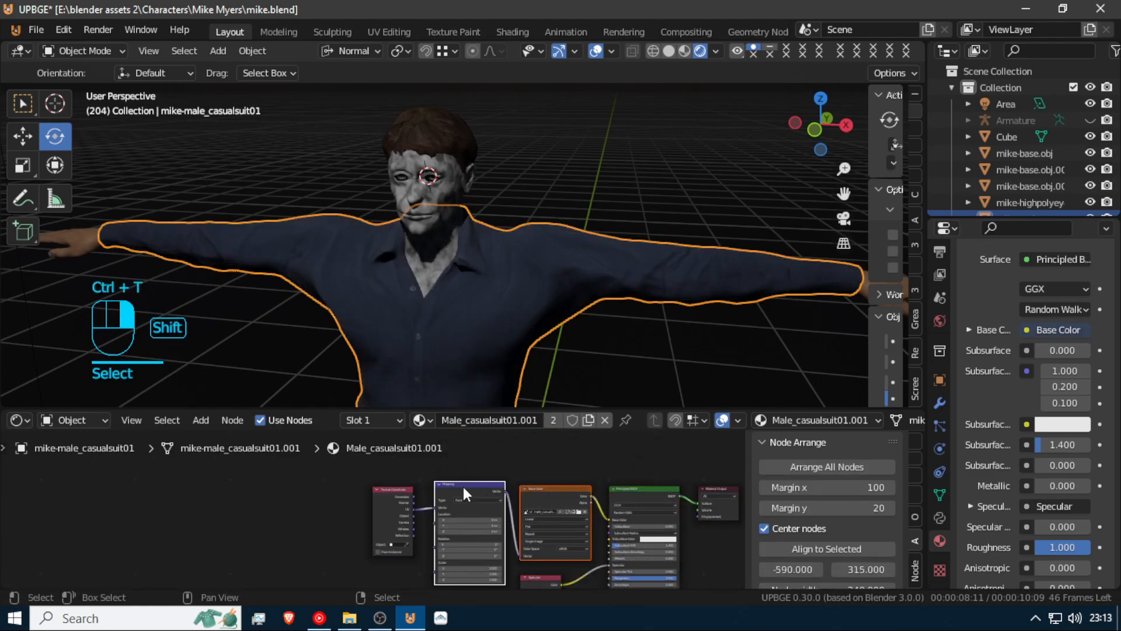
Move the Texture Coordinate, Mapping and Base Color image texture nodes together, well away from the shirt's Principled shader
{"action": "left_click", "coordinate": [404, 490], "text": "shift"}
{"action": "key", "text": "g"}
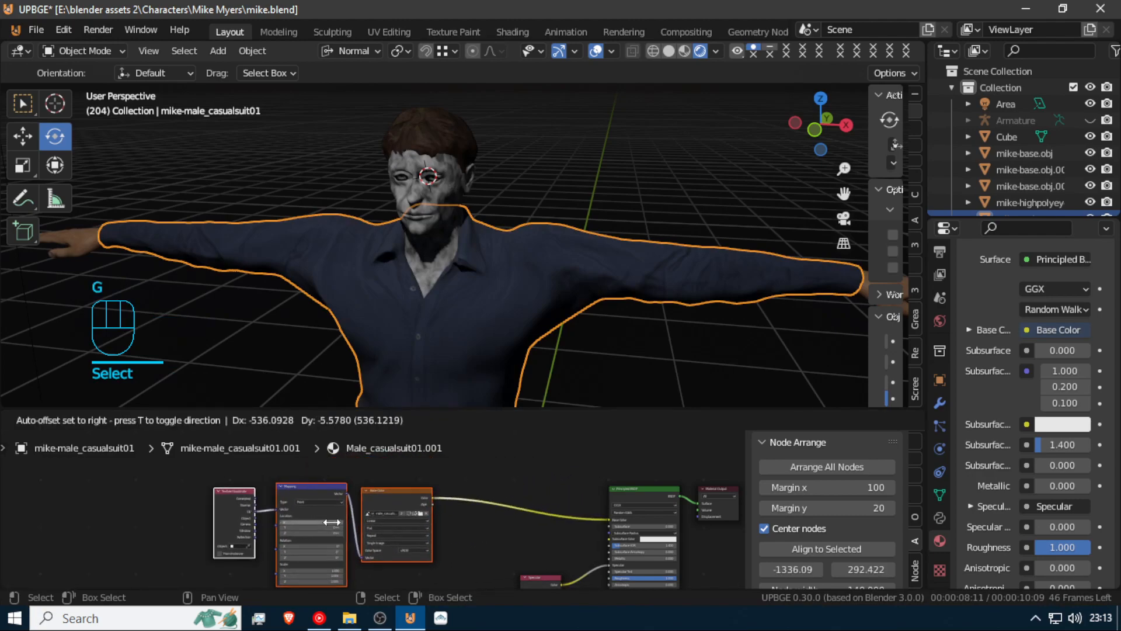
{"action": "left_click", "coordinate": [332, 521]}
{"action": "scroll", "coordinate": [423, 518], "scroll_direction": "down", "scroll_amount": 5}
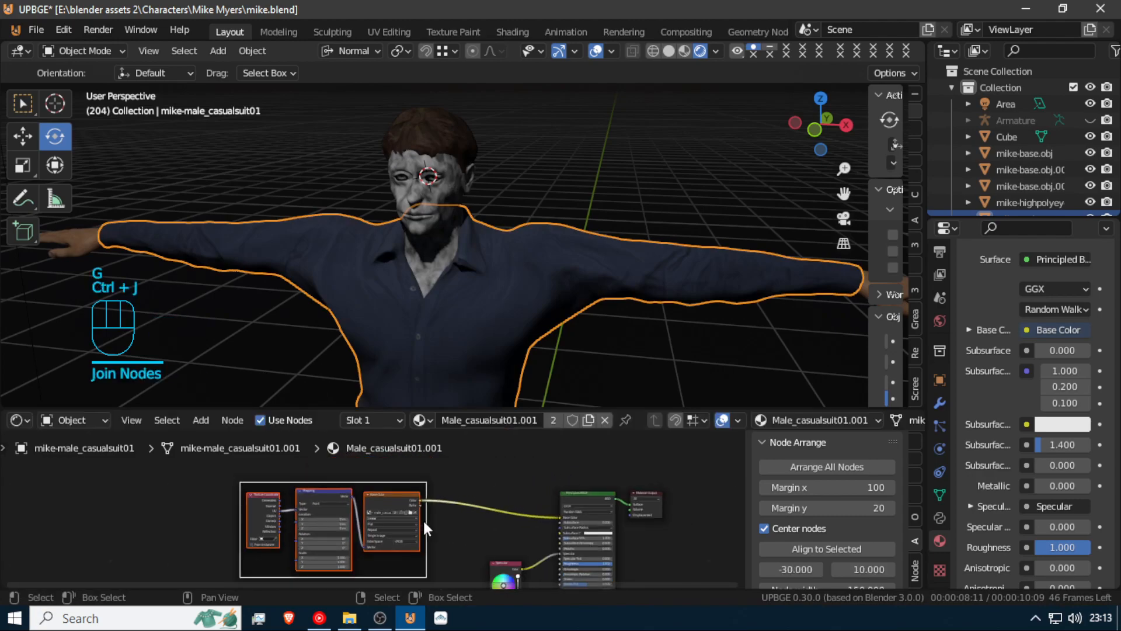
{"action": "key", "text": "ctrl"}
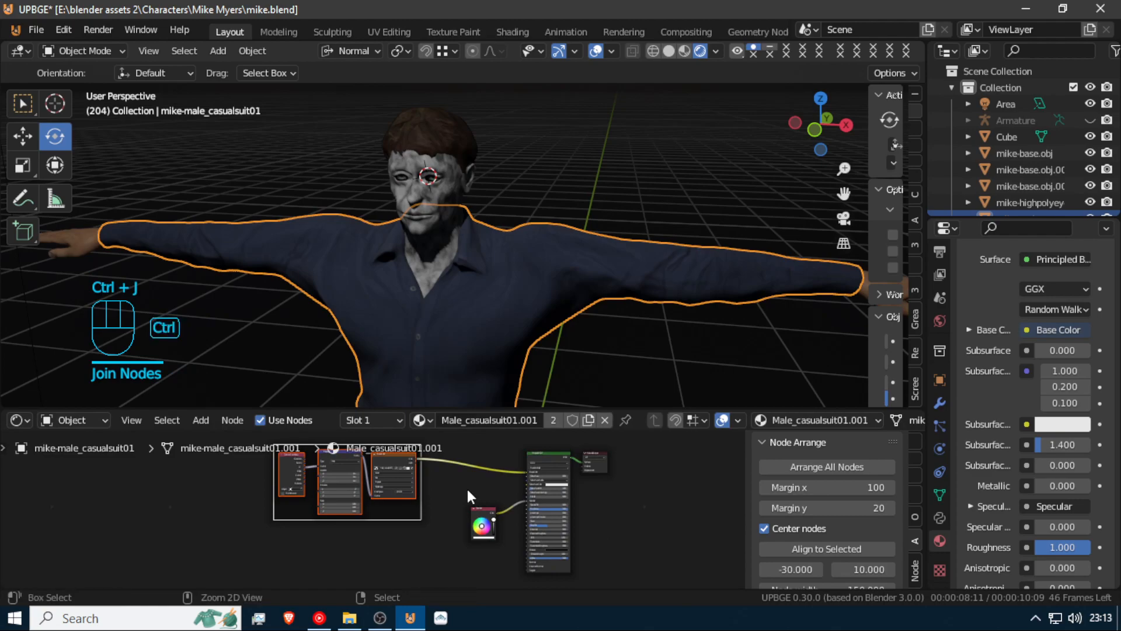
{"action": "key", "text": "ctrl+z"}
Move the Specular color node beside the Base Color image texture and join it with the three texture nodes in one frame
{"action": "key", "text": "shift"}
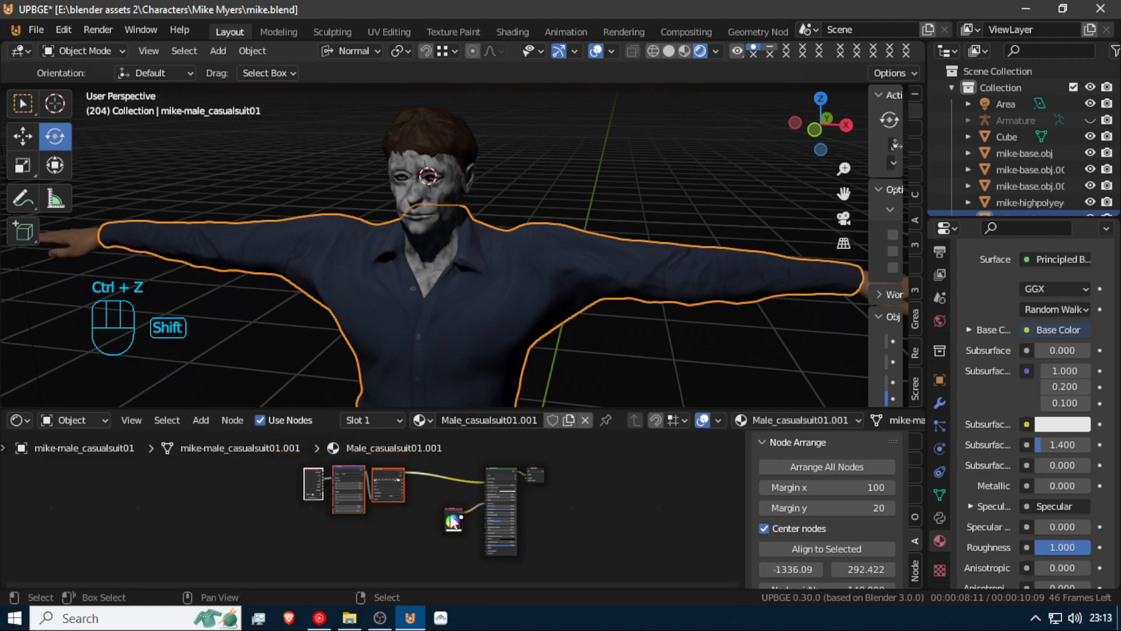
{"action": "left_click", "coordinate": [453, 517]}
{"action": "key", "text": "g"}
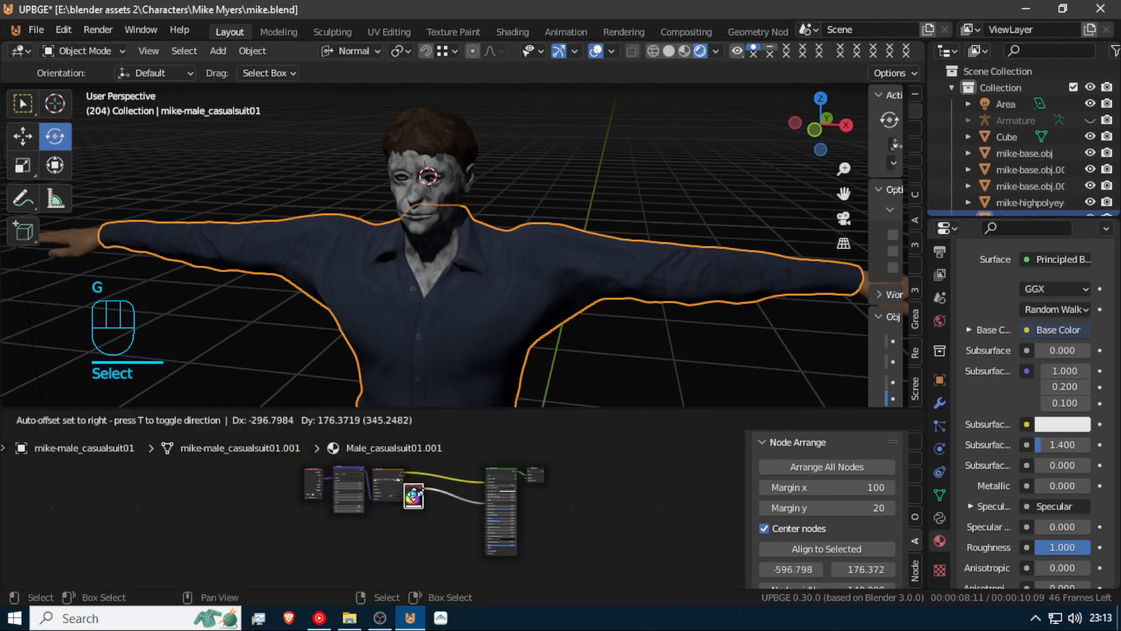
{"action": "left_click", "coordinate": [424, 491]}
{"action": "key", "text": "b"}
{"action": "left_click_drag", "start_coordinate": [439, 536], "coordinate": [299, 460]}
{"action": "key", "text": "ctrl+j"}
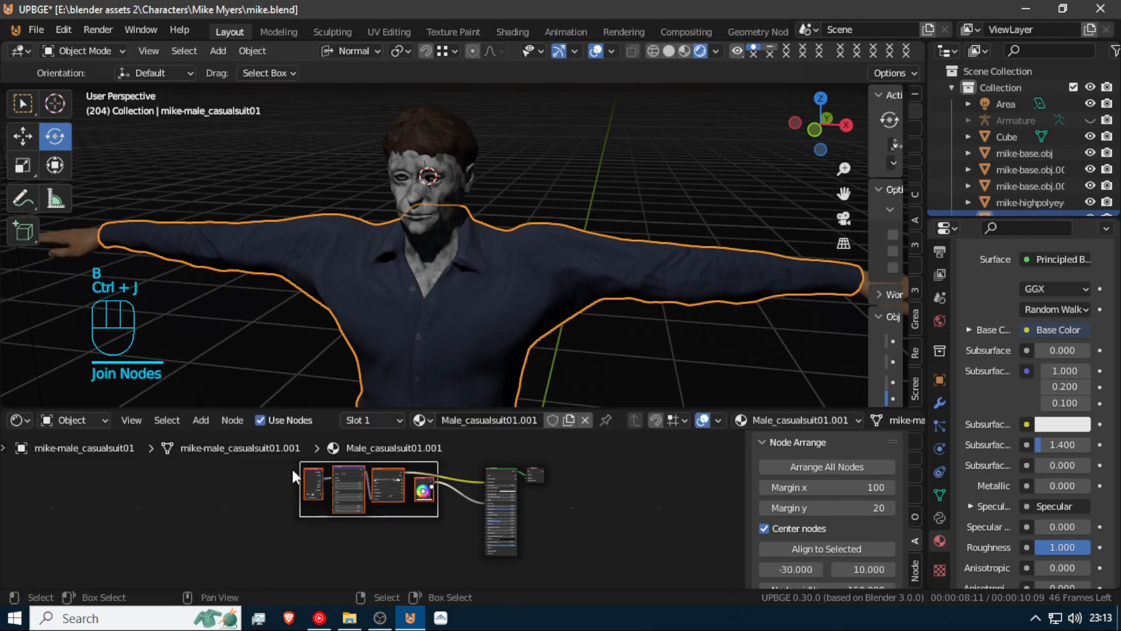
{"action": "scroll", "coordinate": [380, 488], "scroll_direction": "down", "scroll_amount": 1}
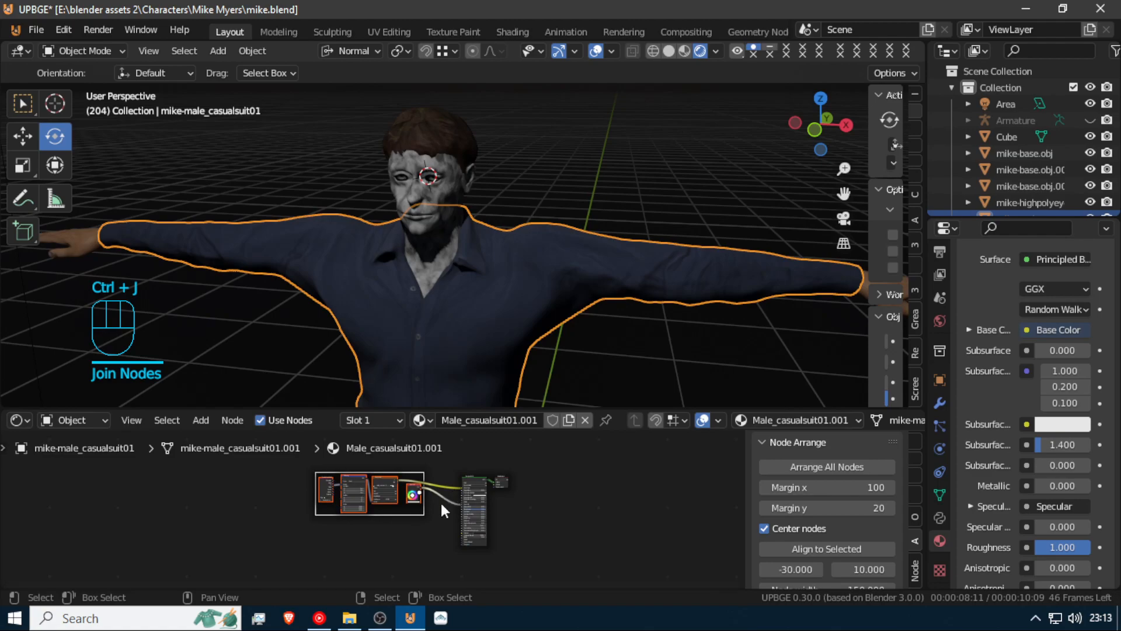
{"action": "scroll", "coordinate": [440, 503], "scroll_direction": "up", "scroll_amount": 2}
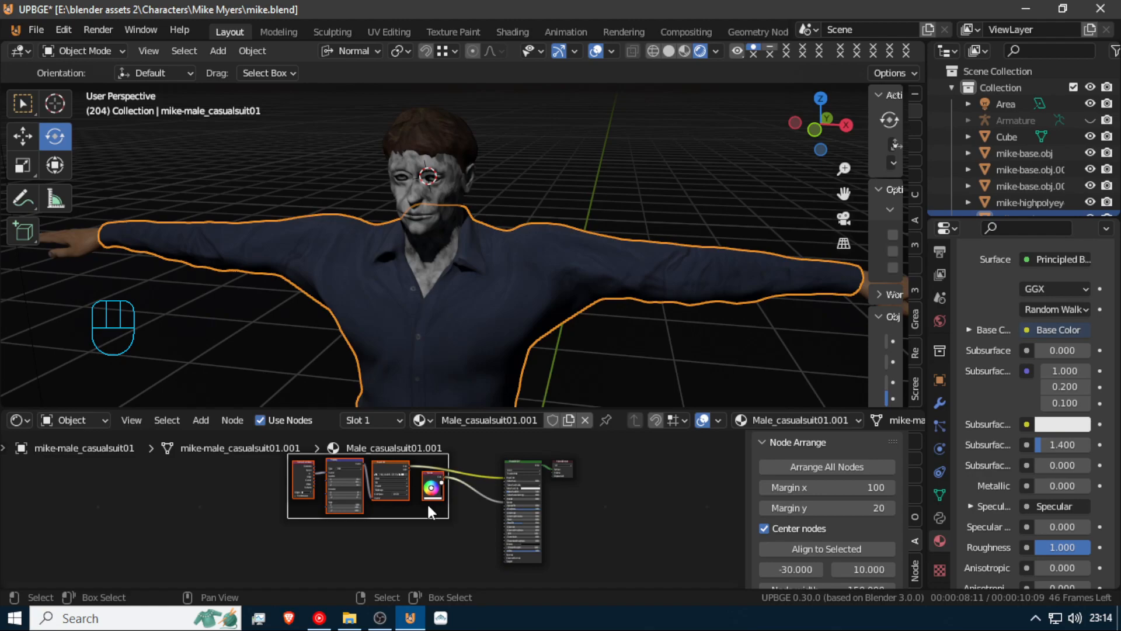
{"action": "scroll", "coordinate": [524, 489], "scroll_direction": "up", "scroll_amount": 3}
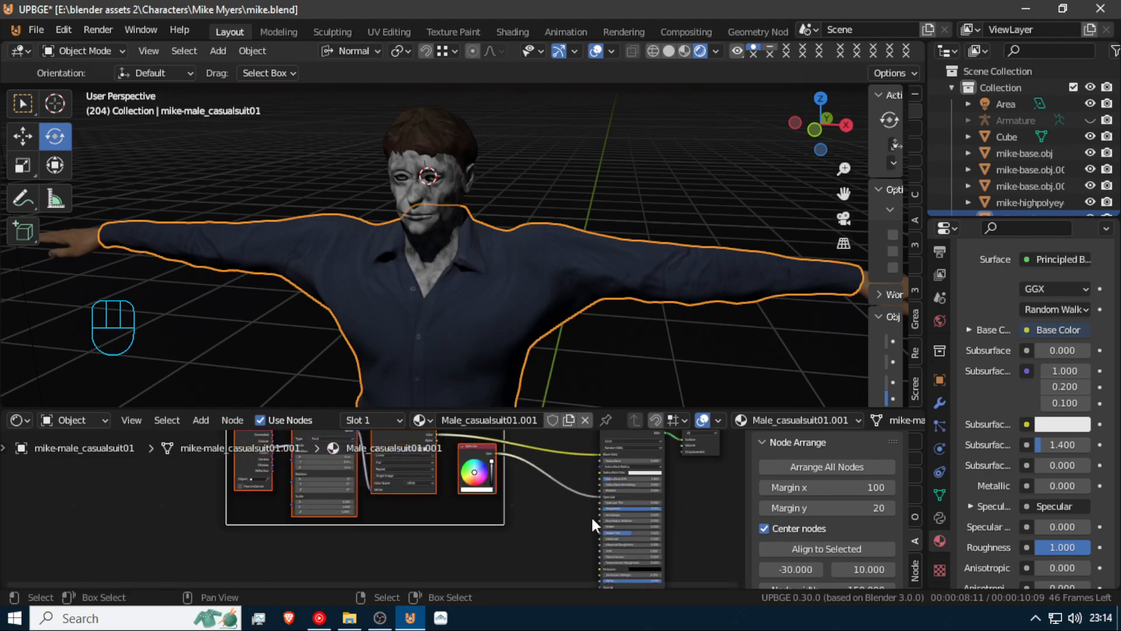
Add a Bump node near the lower end of the shirt material's Principled shader
{"action": "scroll", "coordinate": [558, 523], "scroll_direction": "down", "scroll_amount": 1}
{"action": "middle_click_drag", "start_coordinate": [455, 570], "coordinate": [487, 494], "text": "shift"}
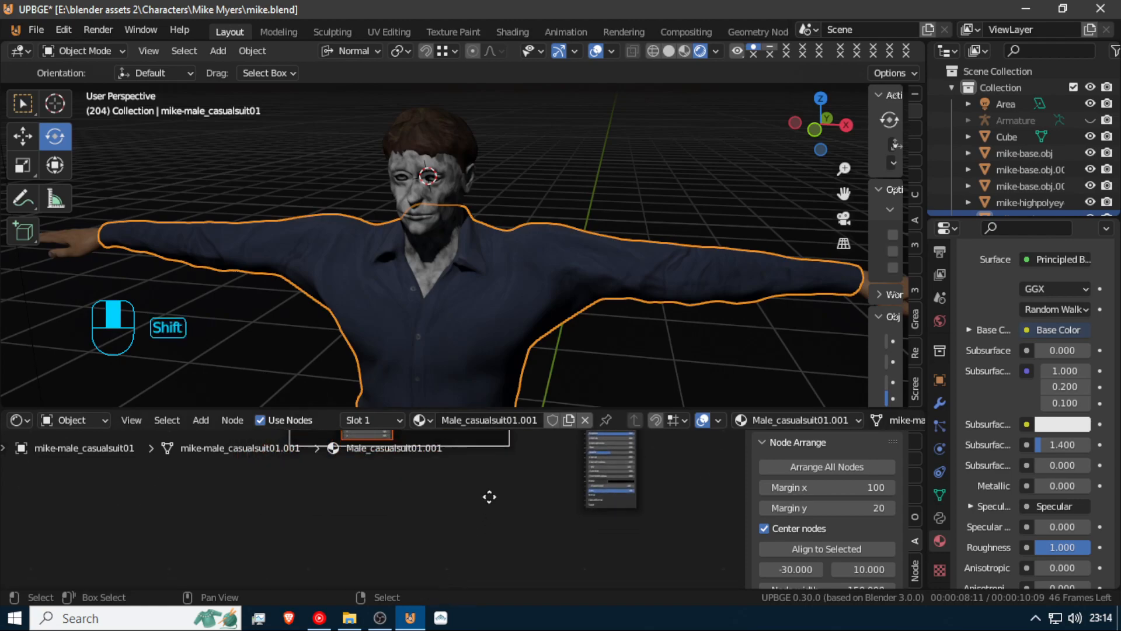
{"action": "key", "text": "shift+a"}
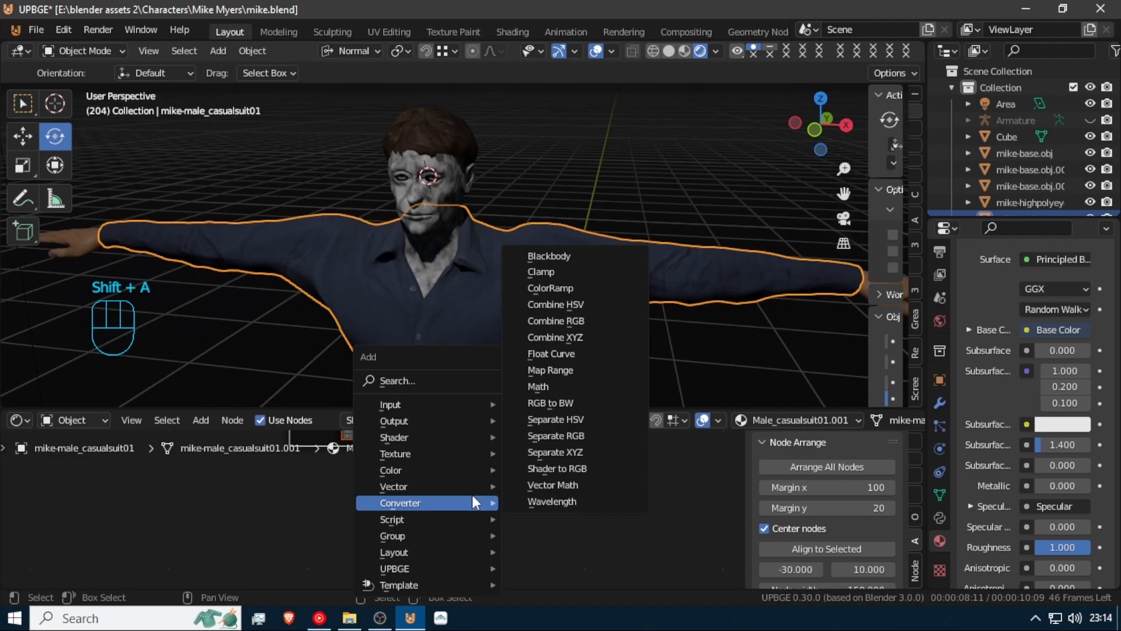
{"action": "mouse_move", "coordinate": [422, 481]}
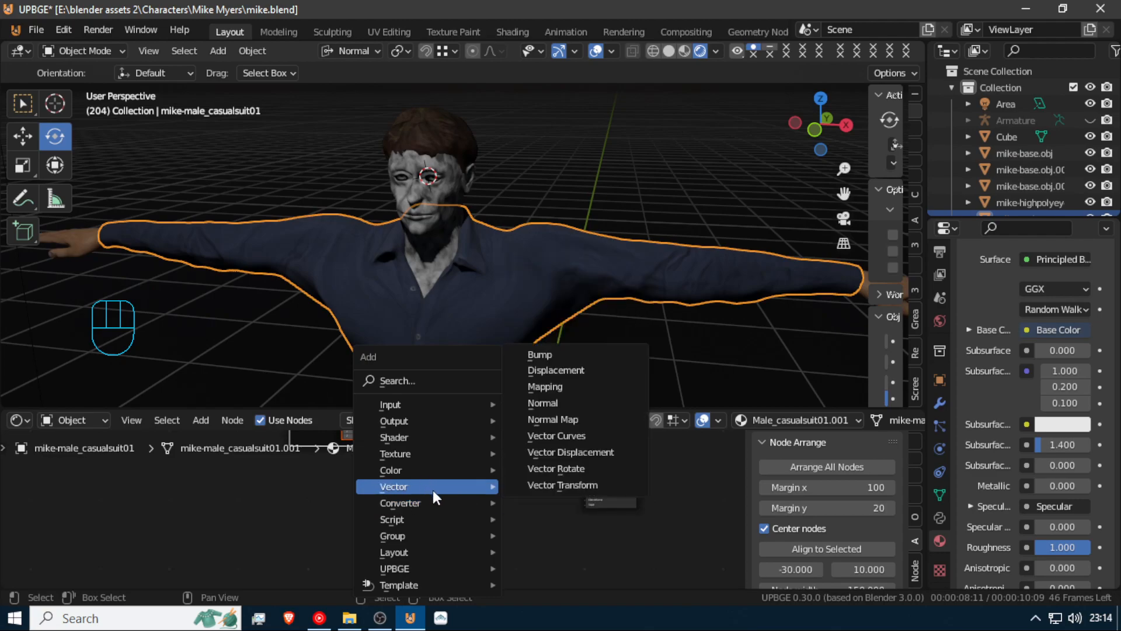
{"action": "left_click", "coordinate": [561, 356]}
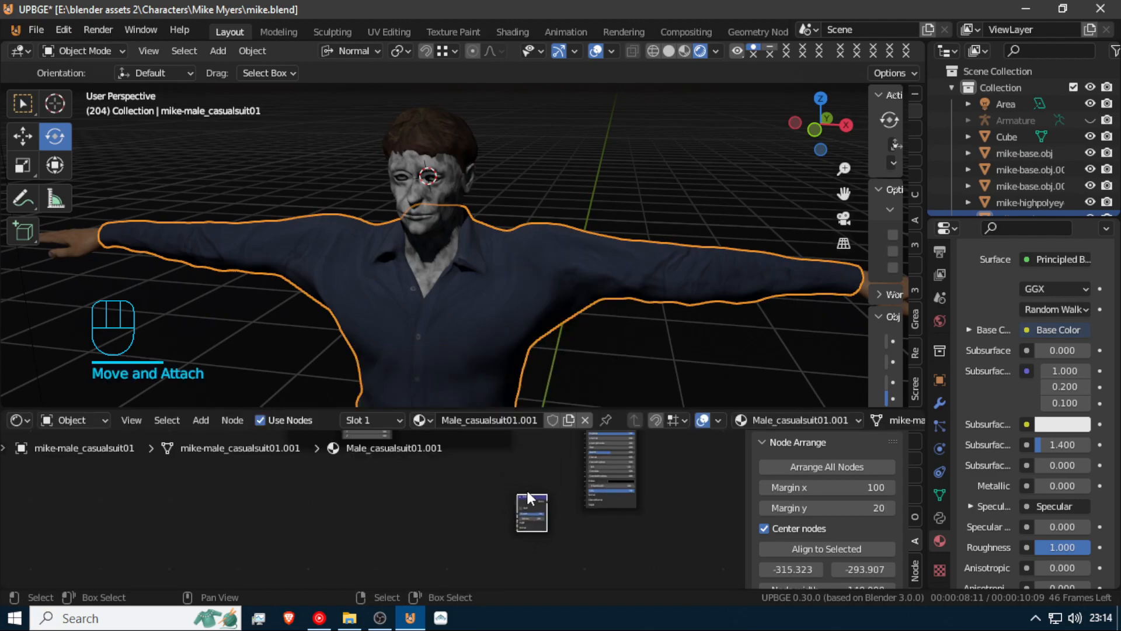
Add an Image Texture node before the Bump node and give it Texture Coordinate and Mapping nodes
{"action": "key", "text": "shift+a"}
{"action": "mouse_move", "coordinate": [432, 503]}
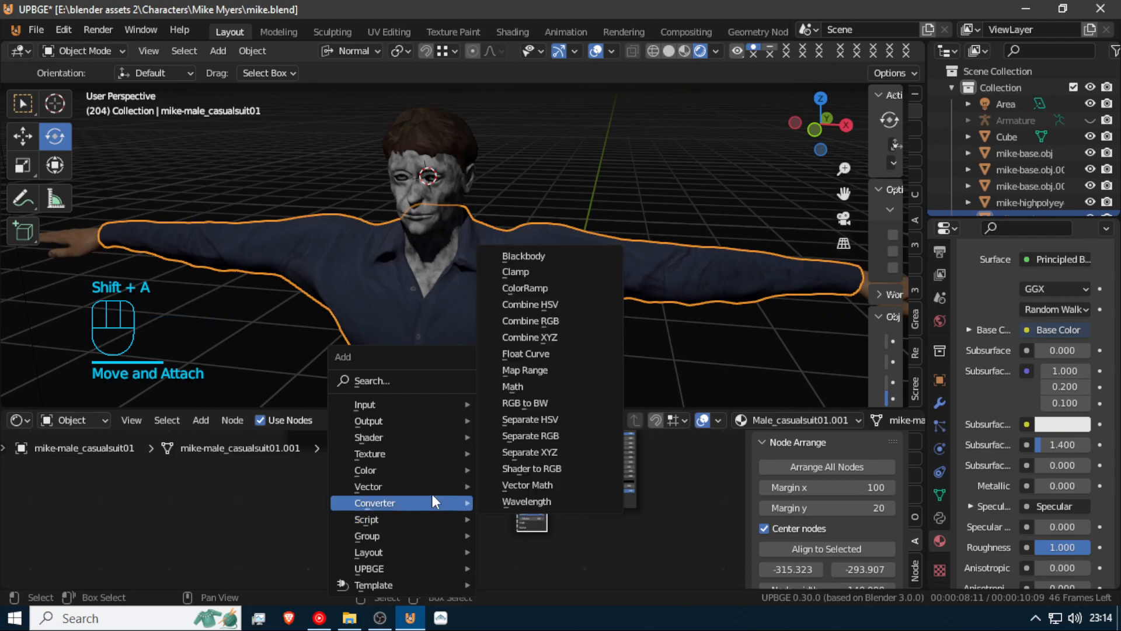
{"action": "mouse_move", "coordinate": [390, 453]}
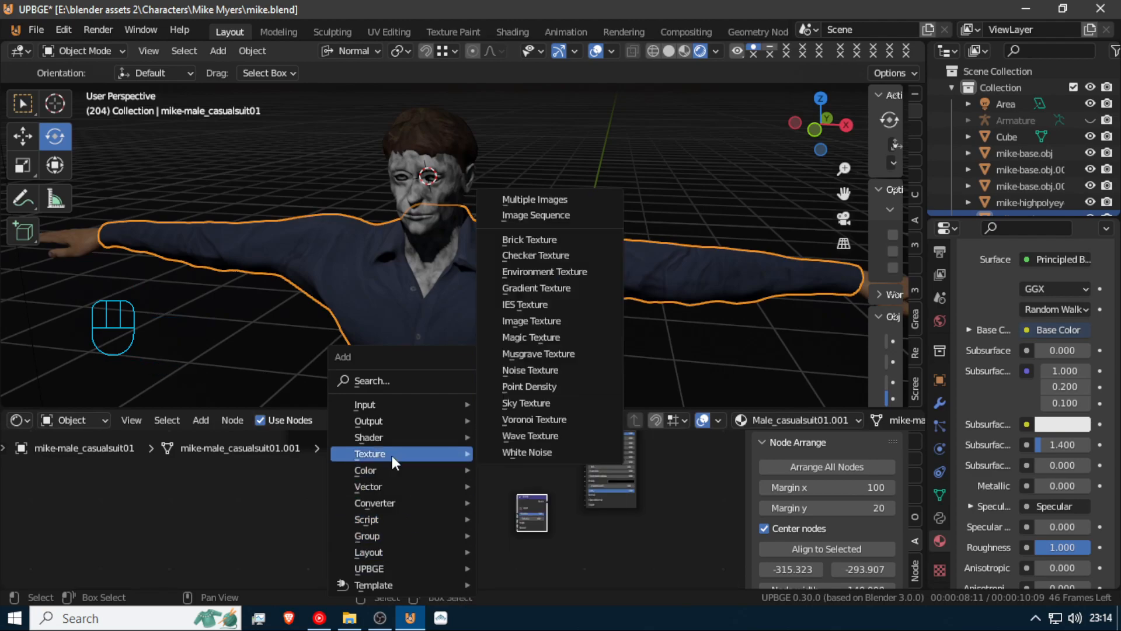
{"action": "left_click", "coordinate": [541, 316]}
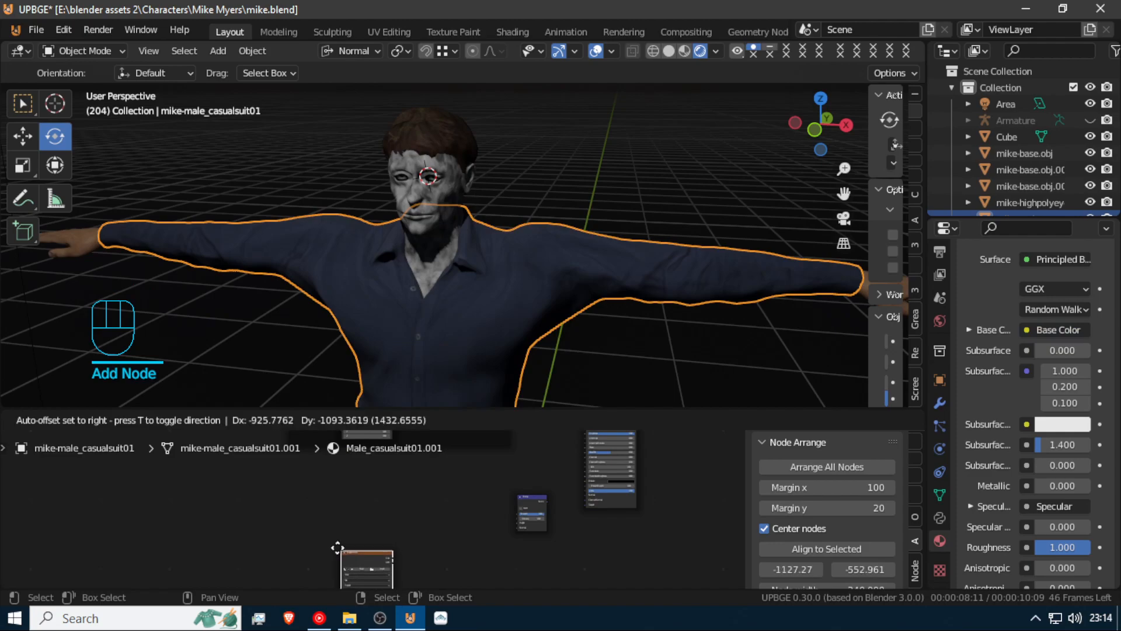
{"action": "left_click", "coordinate": [435, 502]}
{"action": "key", "text": "ctrl+t"}
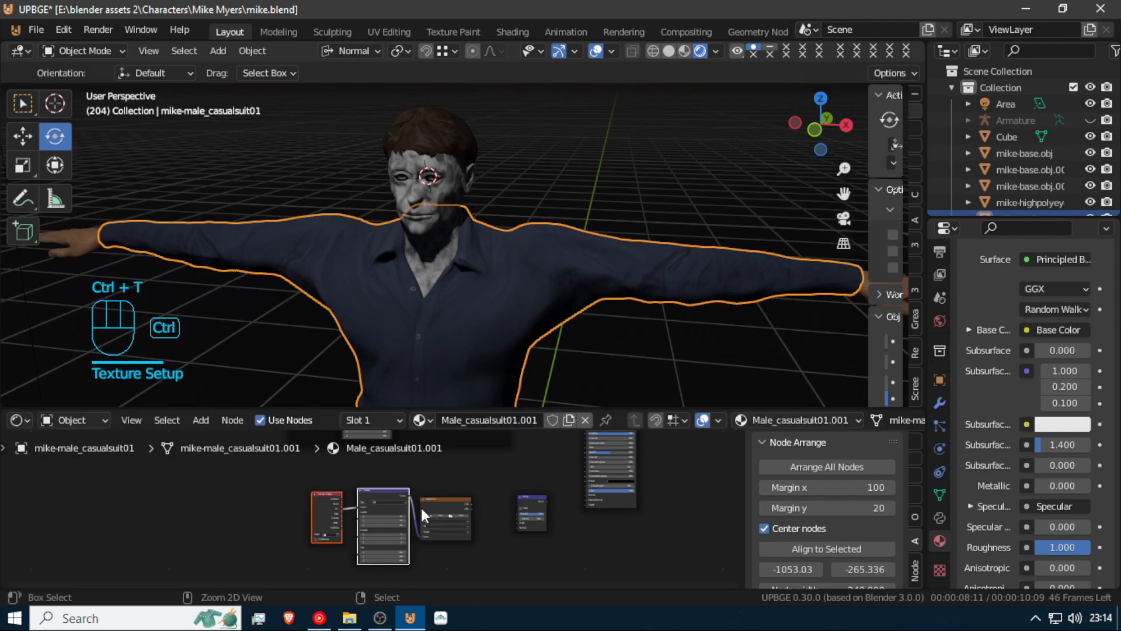
{"action": "scroll", "coordinate": [416, 561], "scroll_direction": "up", "scroll_amount": 5}
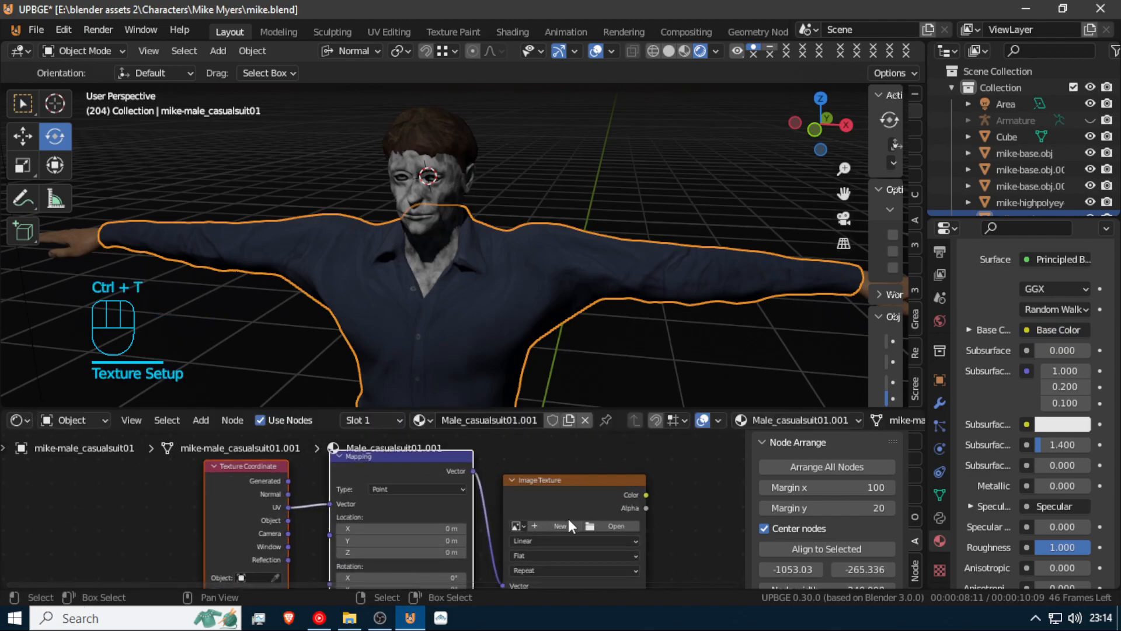
Load male_casualsuit01_normal.png from the textures folder into the new Image Texture node
{"action": "left_click", "coordinate": [632, 524]}
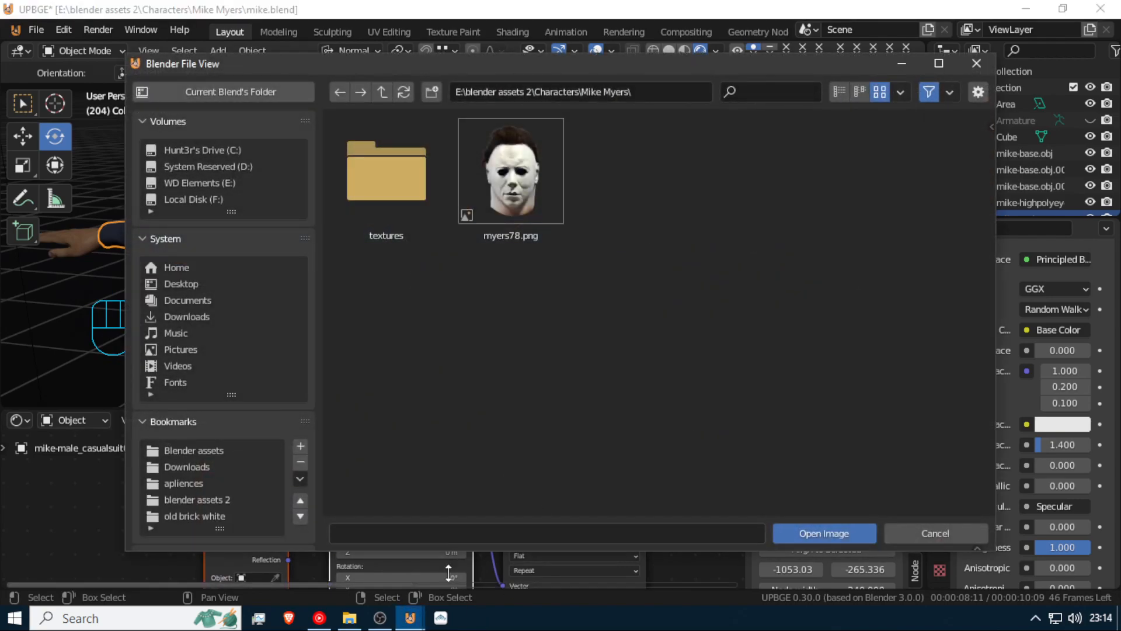
{"action": "double_click", "coordinate": [397, 142]}
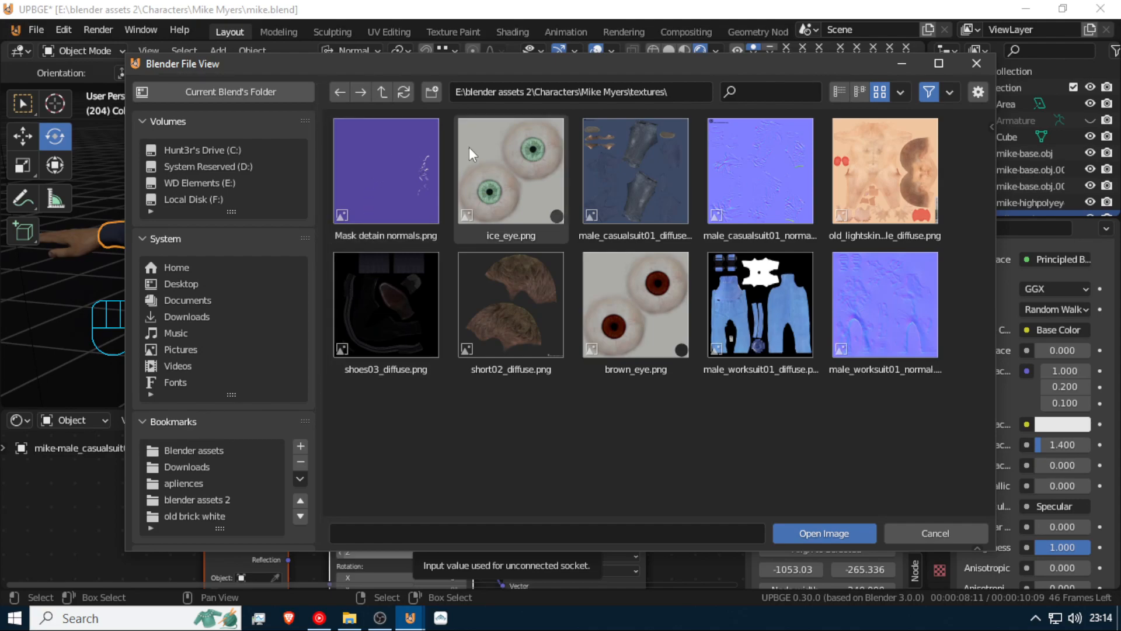
{"action": "double_click", "coordinate": [734, 159]}
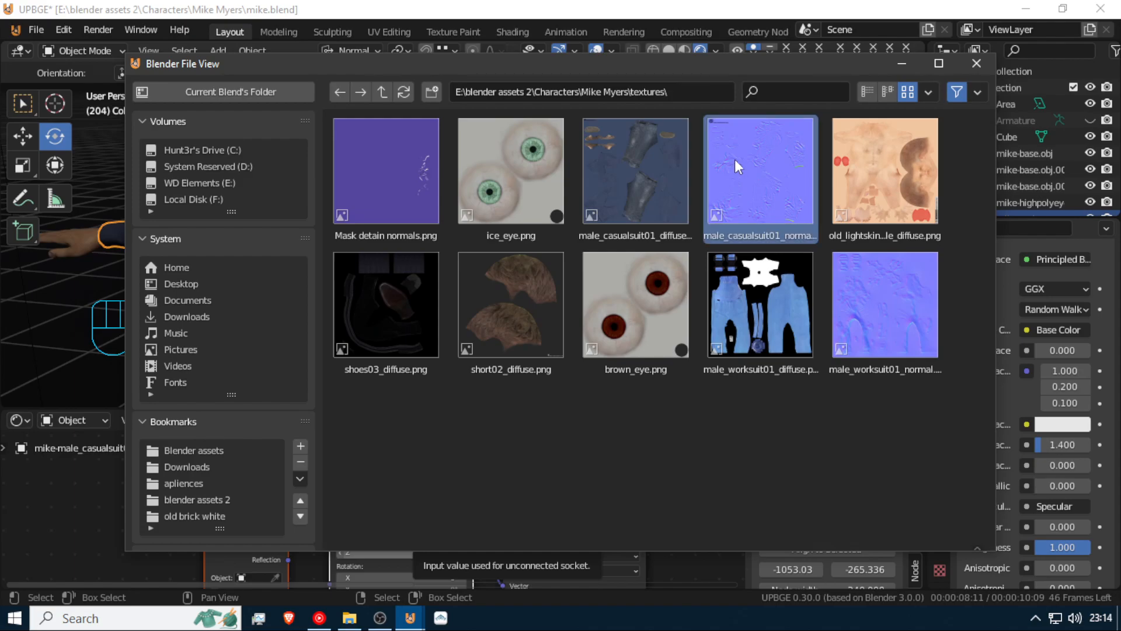
Connect the normal image's Color output to the Bump node's Height and the Bump's Normal output to the Principled shader's Normal input
{"action": "scroll", "coordinate": [583, 370], "scroll_direction": "down", "scroll_amount": 5}
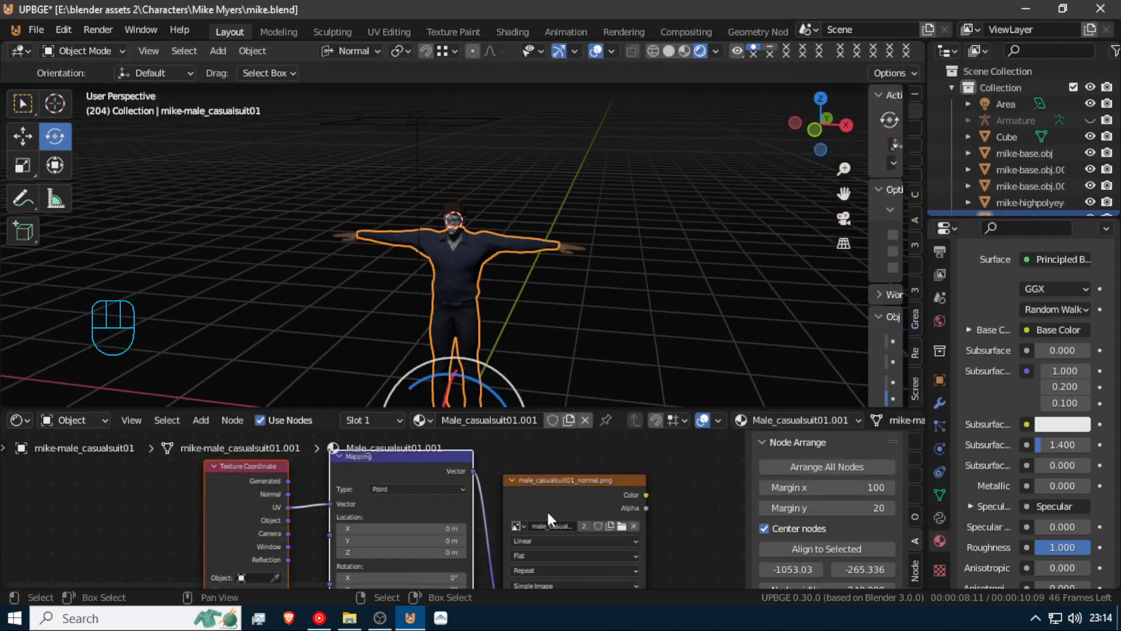
{"action": "scroll", "coordinate": [544, 352], "scroll_direction": "up", "scroll_amount": 7}
{"action": "middle_click_drag", "start_coordinate": [542, 352], "coordinate": [577, 311]}
{"action": "scroll", "coordinate": [525, 489], "scroll_direction": "down", "scroll_amount": 1}
{"action": "scroll", "coordinate": [524, 490], "scroll_direction": "down", "scroll_amount": 2}
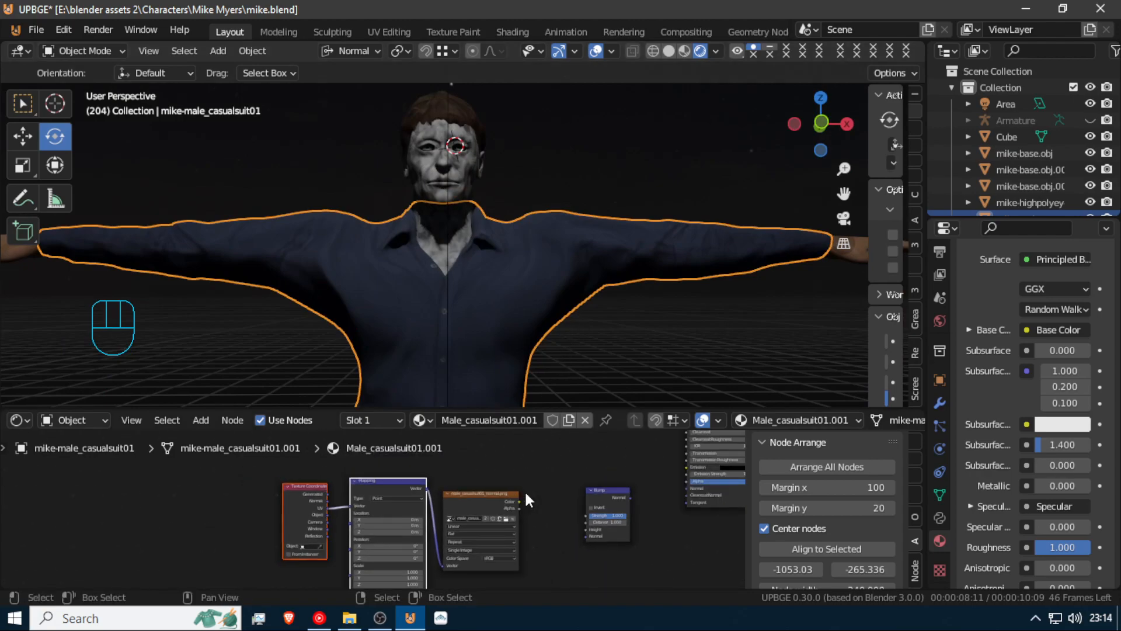
{"action": "scroll", "coordinate": [525, 490], "scroll_direction": "up", "scroll_amount": 1}
{"action": "scroll", "coordinate": [526, 492], "scroll_direction": "up", "scroll_amount": 2}
{"action": "middle_click_drag", "start_coordinate": [524, 489], "coordinate": [381, 482]}
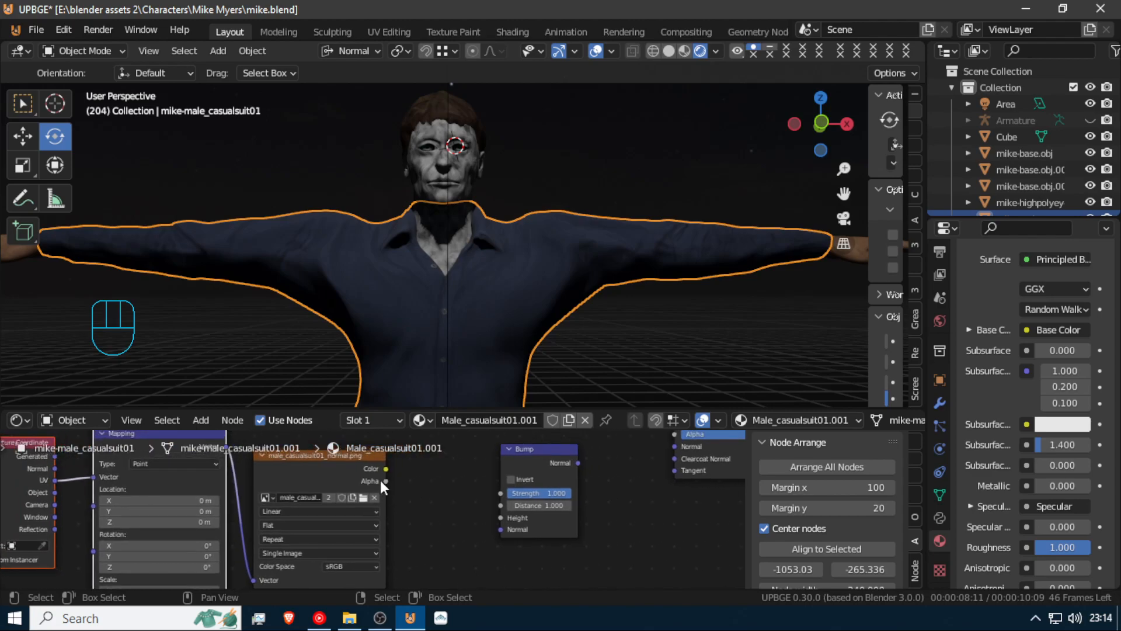
{"action": "left_click_drag", "start_coordinate": [385, 467], "coordinate": [497, 539]}
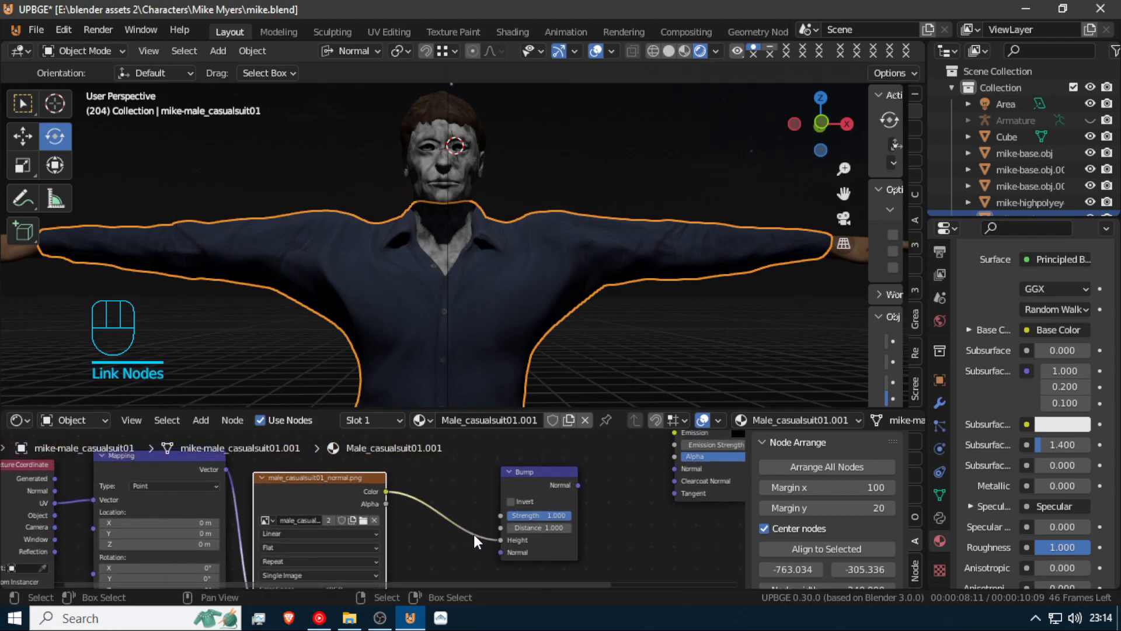
{"action": "middle_click_drag", "start_coordinate": [510, 499], "coordinate": [376, 515]}
{"action": "left_click_drag", "start_coordinate": [445, 501], "coordinate": [541, 485]}
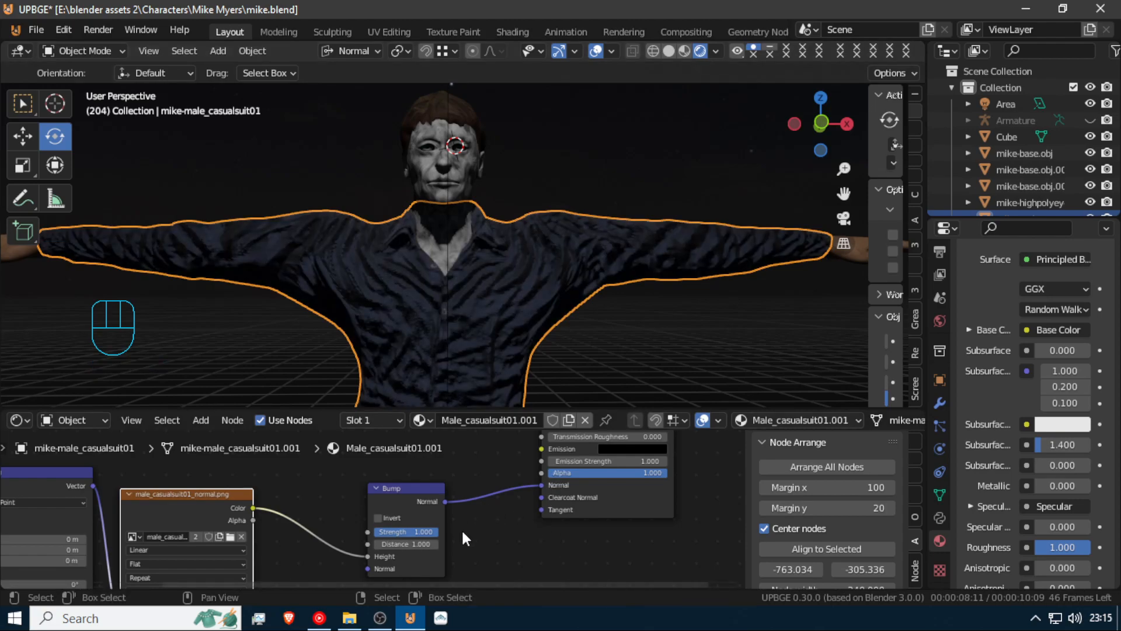
Reduce the shirt's Bump node Strength to 0.110 and check the fabric wrinkles from several angles
{"action": "scroll", "coordinate": [461, 528], "scroll_direction": "up", "scroll_amount": 2}
{"action": "left_click_drag", "start_coordinate": [455, 541], "coordinate": [392, 541]}
{"action": "middle_click_drag", "start_coordinate": [584, 276], "coordinate": [626, 327]}
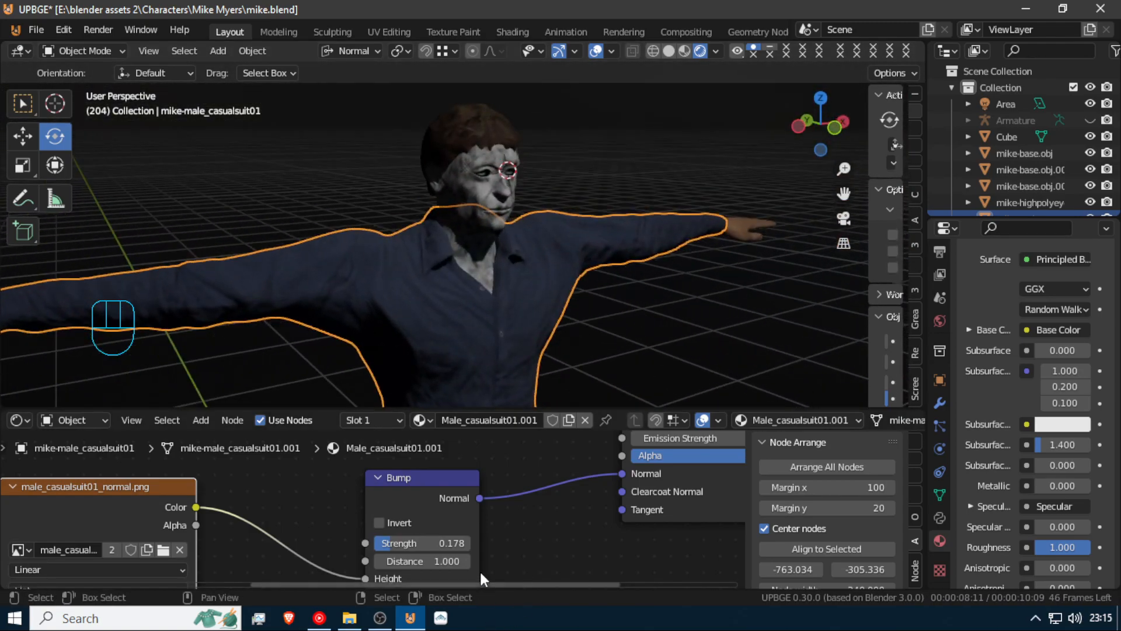
{"action": "left_click", "coordinate": [443, 533]}
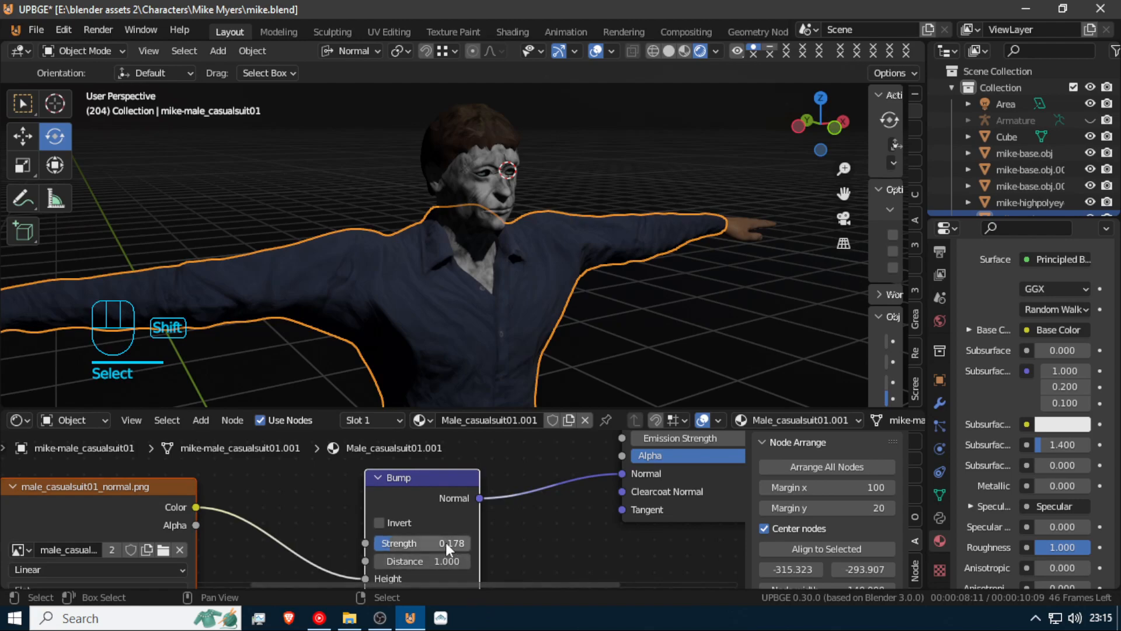
{"action": "left_click_drag", "start_coordinate": [444, 543], "coordinate": [425, 543], "text": "shift"}
{"action": "middle_click_drag", "start_coordinate": [481, 292], "coordinate": [413, 171]}
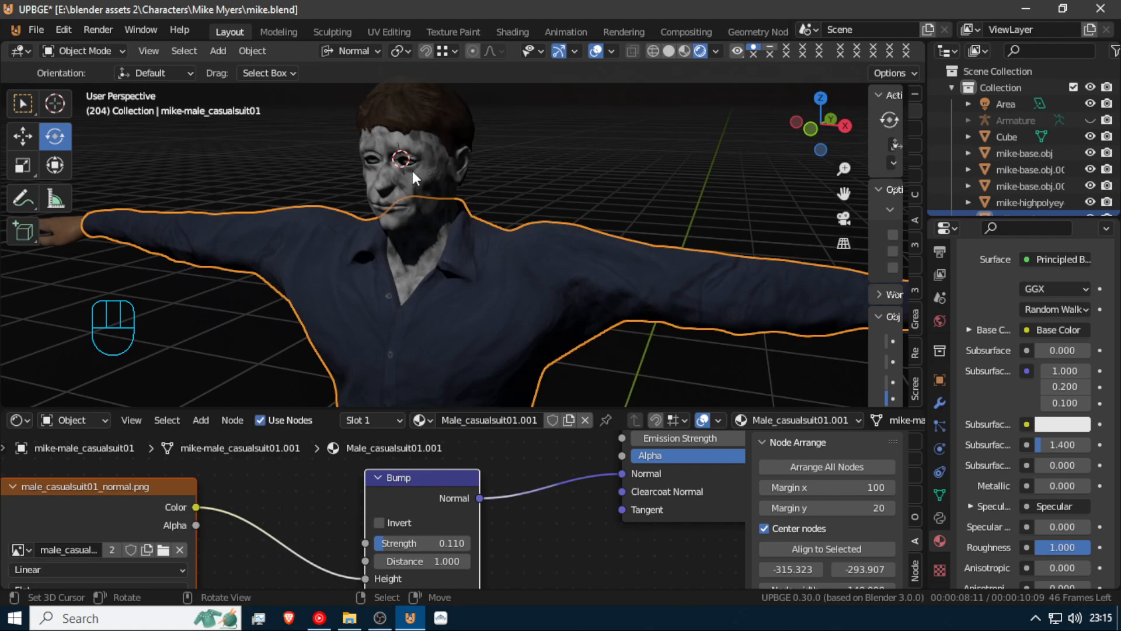
Check the whole character, unhide the hidden armature and select it
{"action": "scroll", "coordinate": [437, 152], "scroll_direction": "down", "scroll_amount": 6}
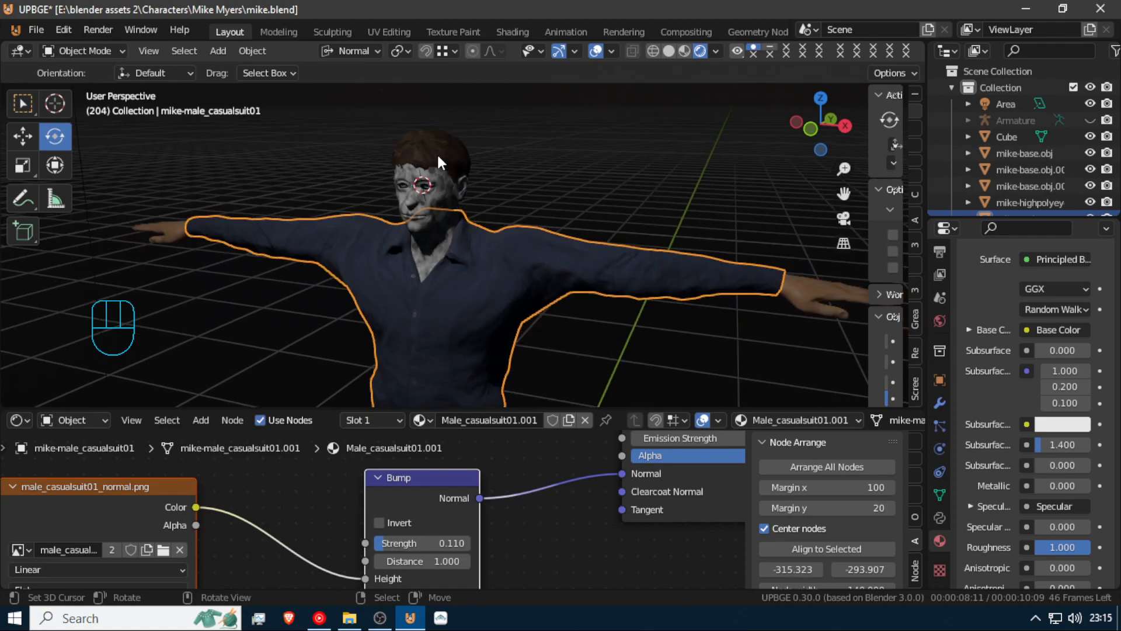
{"action": "middle_click_drag", "start_coordinate": [437, 152], "coordinate": [511, 150]}
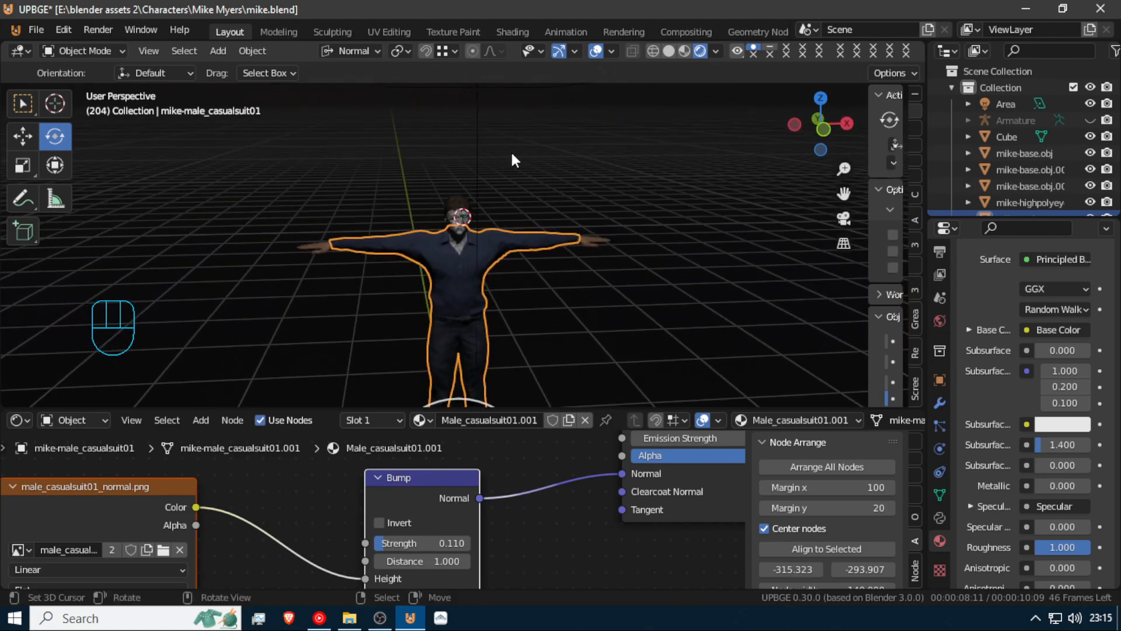
{"action": "scroll", "coordinate": [507, 181], "scroll_direction": "up", "scroll_amount": 6}
{"action": "scroll", "coordinate": [486, 166], "scroll_direction": "down", "scroll_amount": 7}
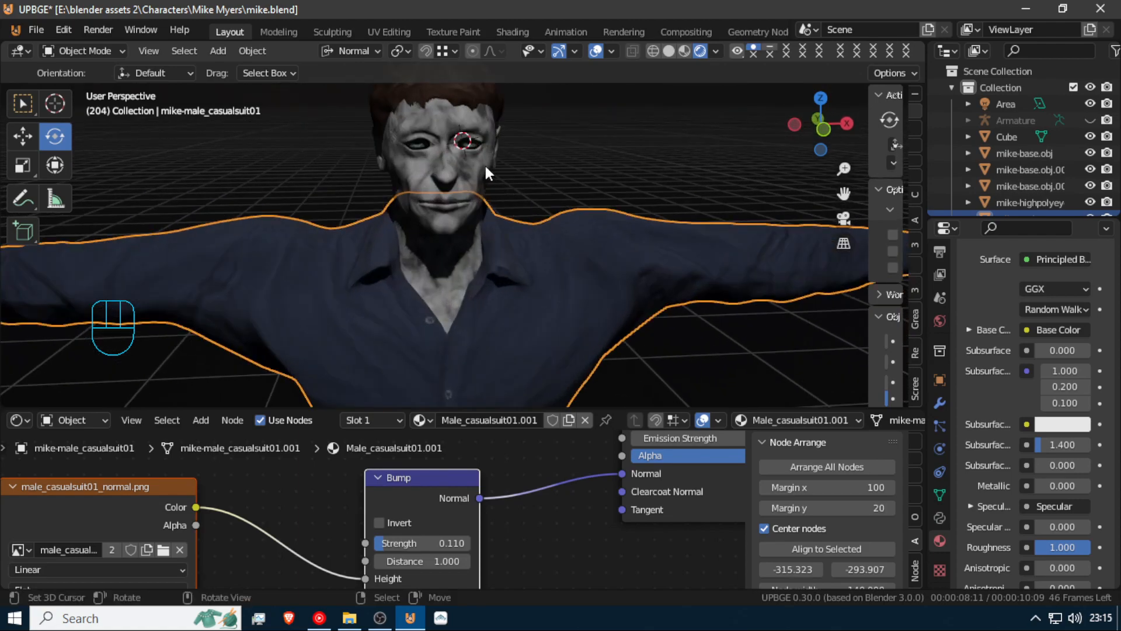
{"action": "scroll", "coordinate": [469, 172], "scroll_direction": "down", "scroll_amount": 2}
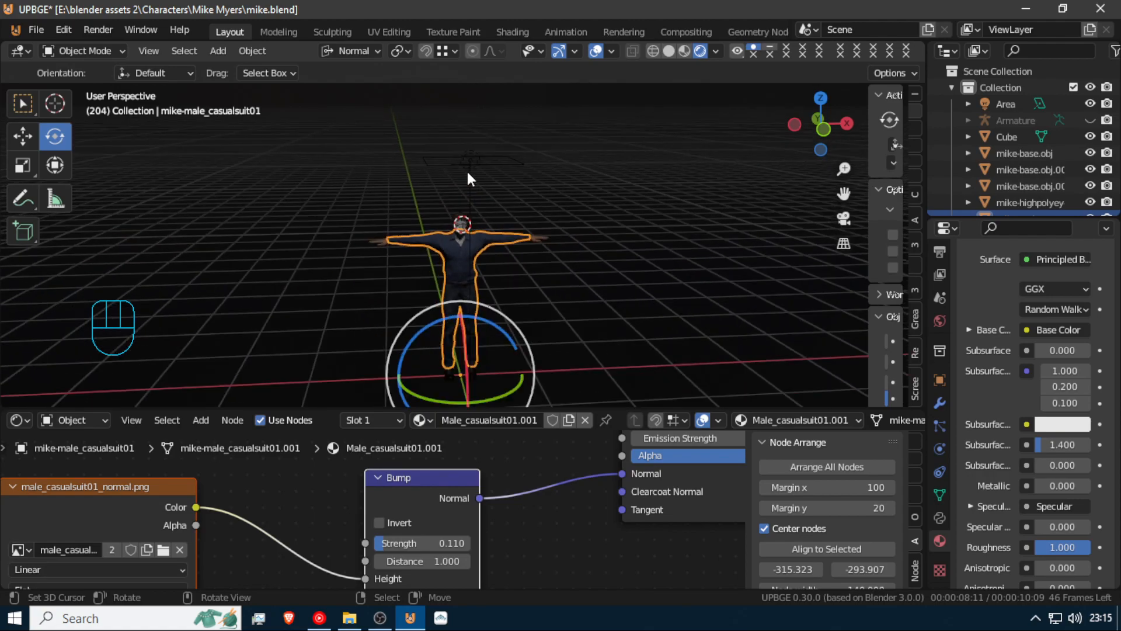
{"action": "key", "text": "alt+h"}
{"action": "scroll", "coordinate": [466, 179], "scroll_direction": "up", "scroll_amount": 7}
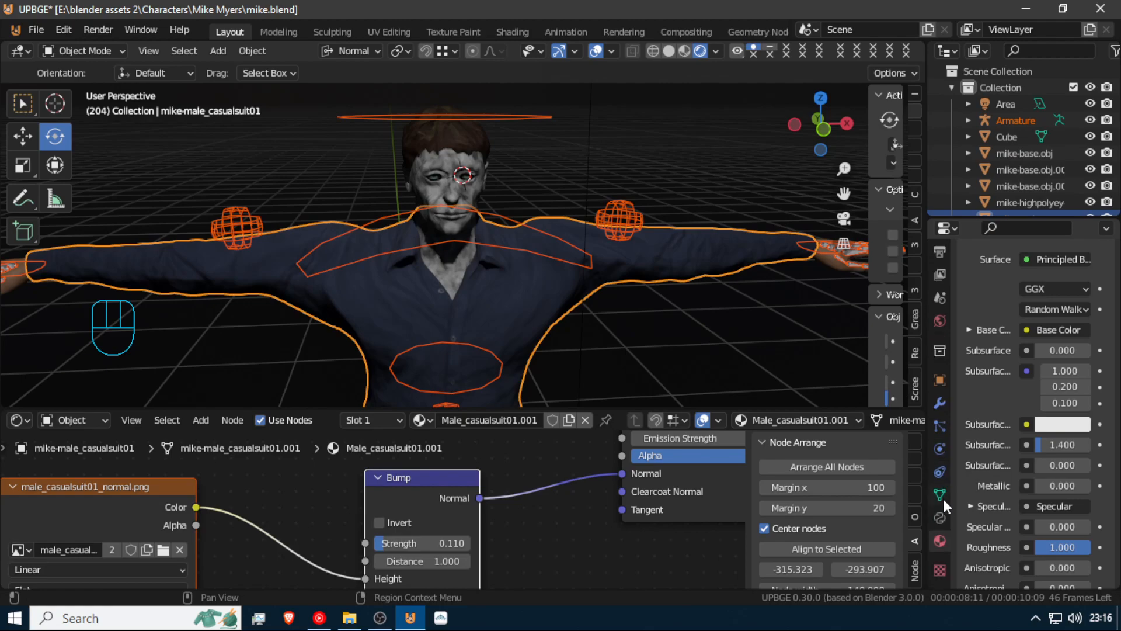
{"action": "left_click", "coordinate": [509, 246]}
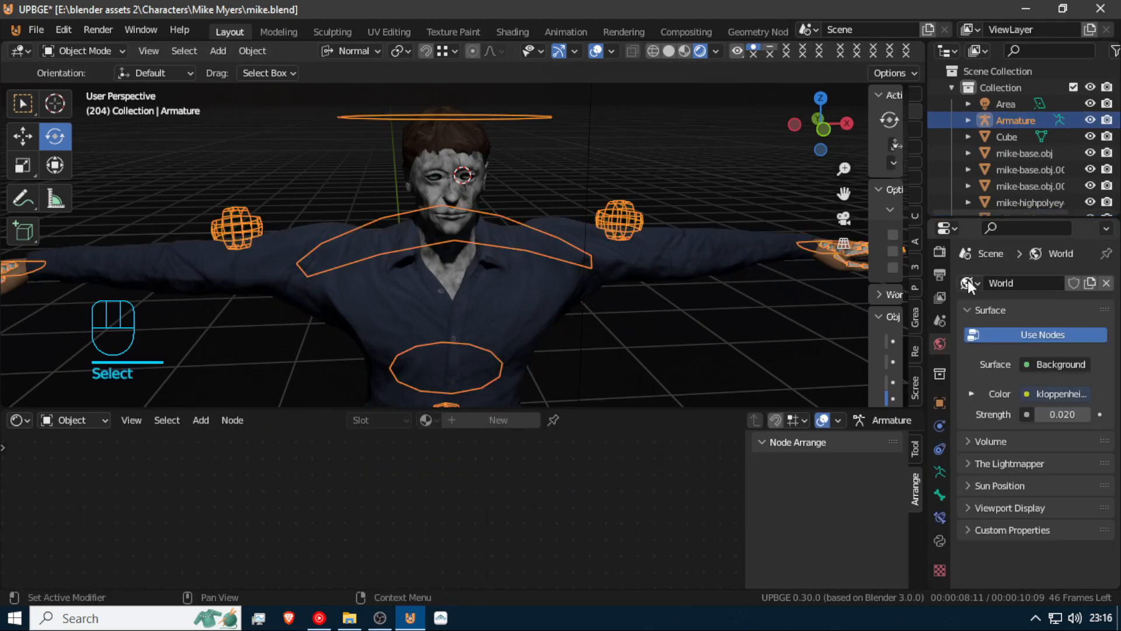
Show the armature's last bone layer together with its first layer, keeping the armature as the active object
{"action": "left_click", "coordinate": [940, 472]}
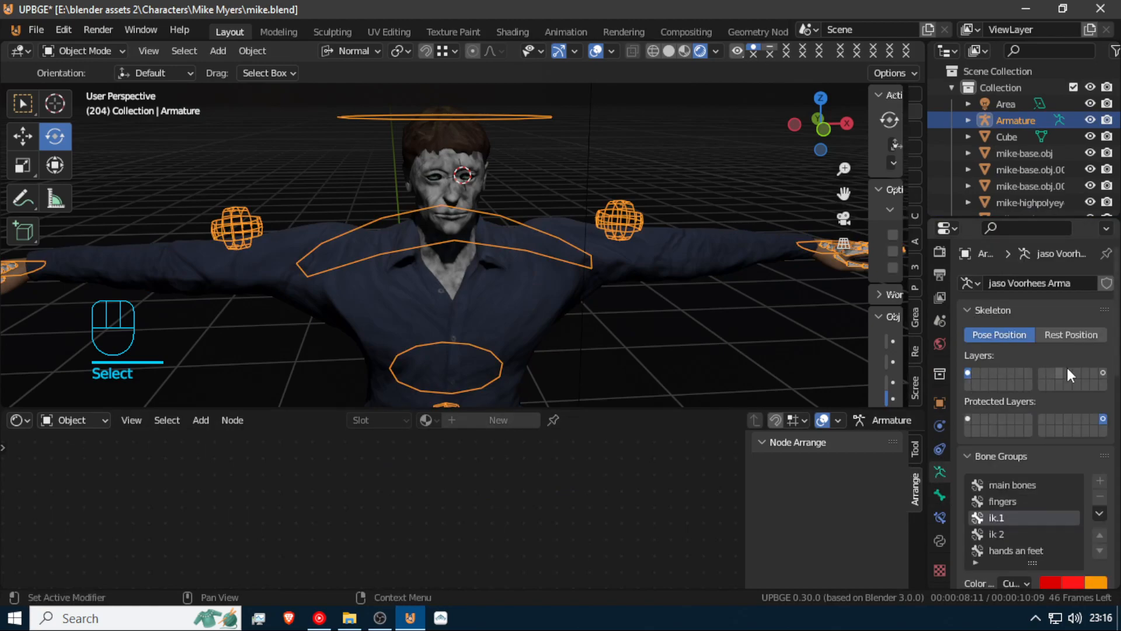
{"action": "left_click", "coordinate": [1104, 374], "text": "shift"}
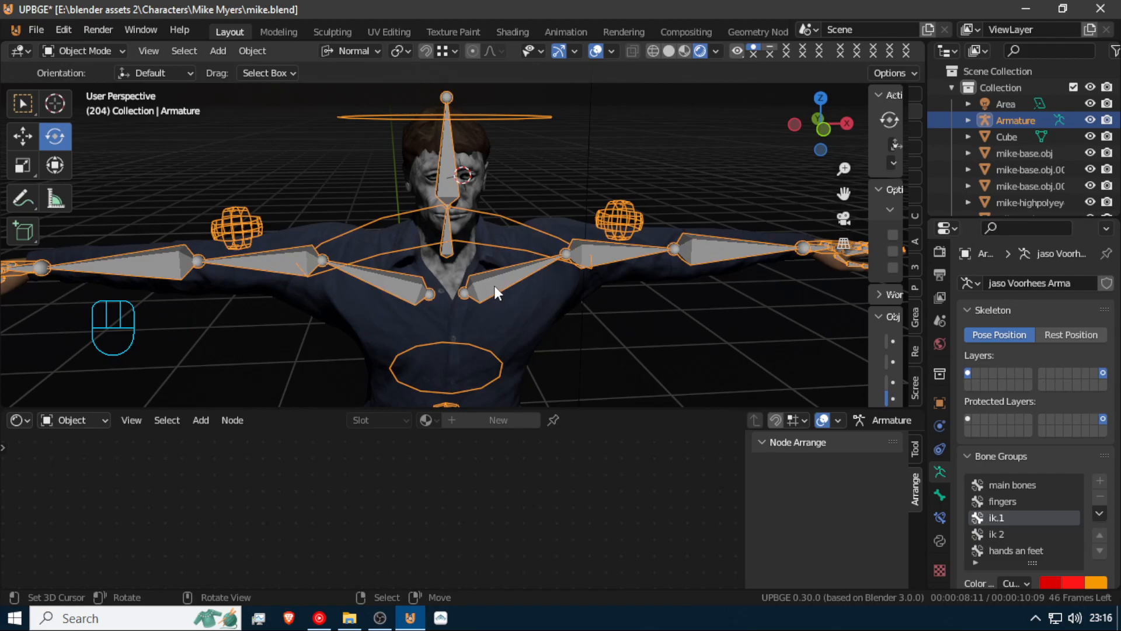
{"action": "left_click", "coordinate": [497, 360]}
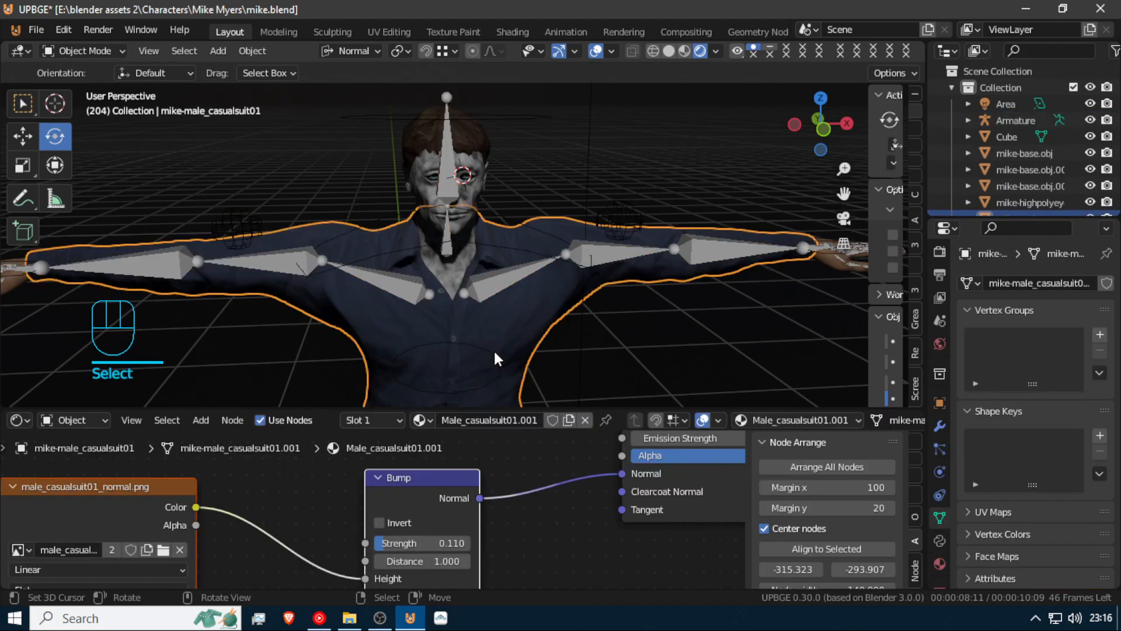
{"action": "left_click", "coordinate": [492, 354]}
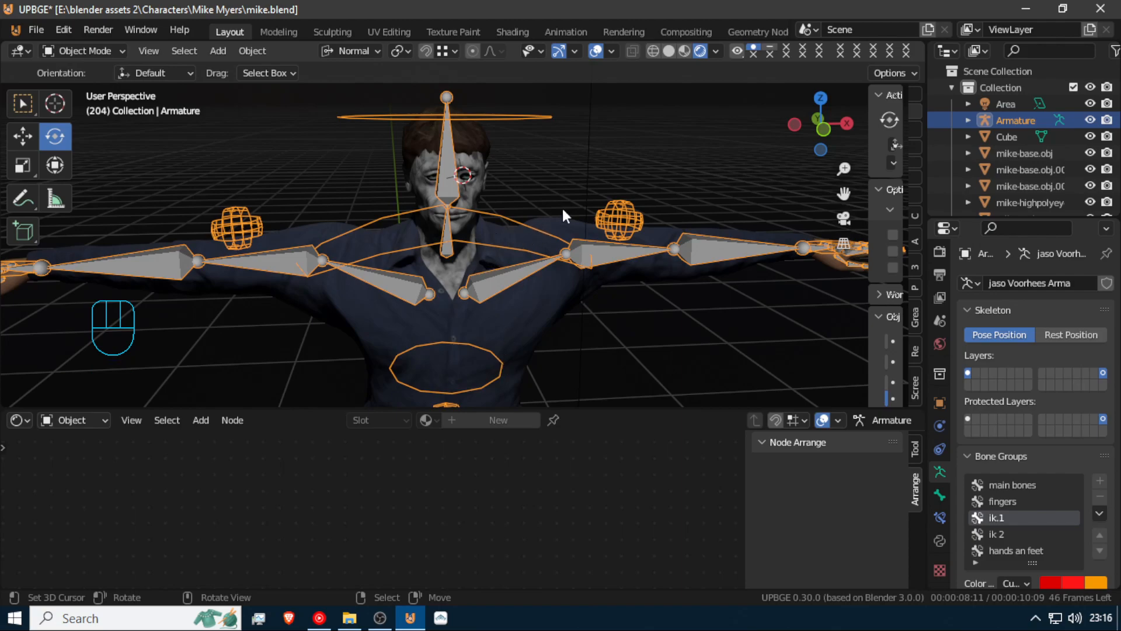
Select all objects with the armature as the active one, and take the area light out of the selection
{"action": "key", "text": "shift"}
{"action": "left_click", "coordinate": [334, 223]}
{"action": "key", "text": "shift"}
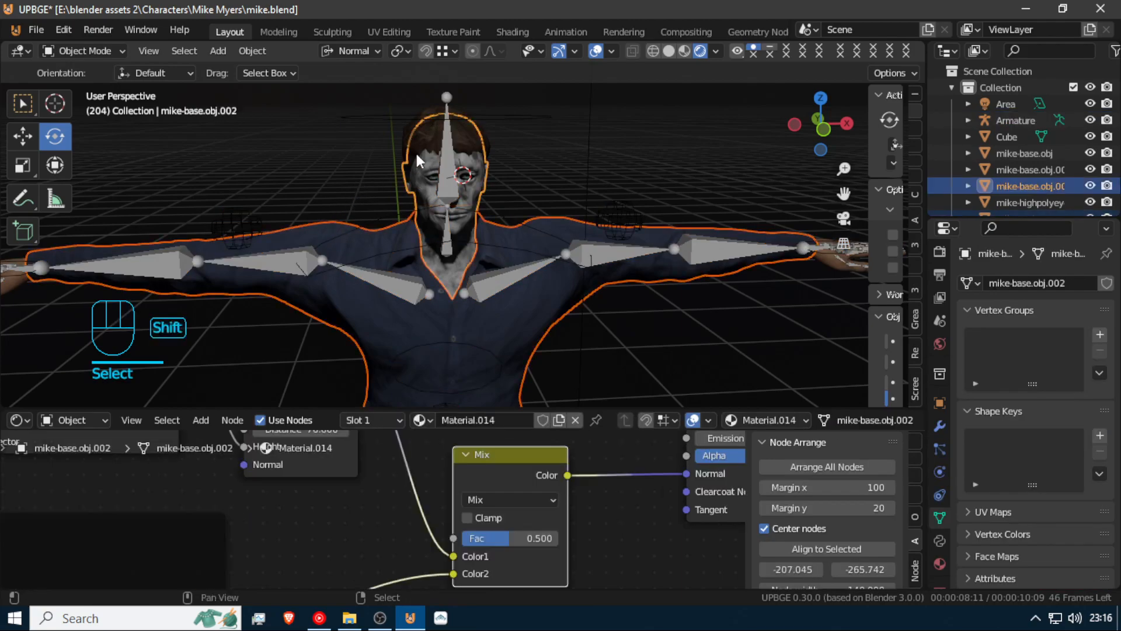
{"action": "left_click", "coordinate": [420, 133], "text": "shift"}
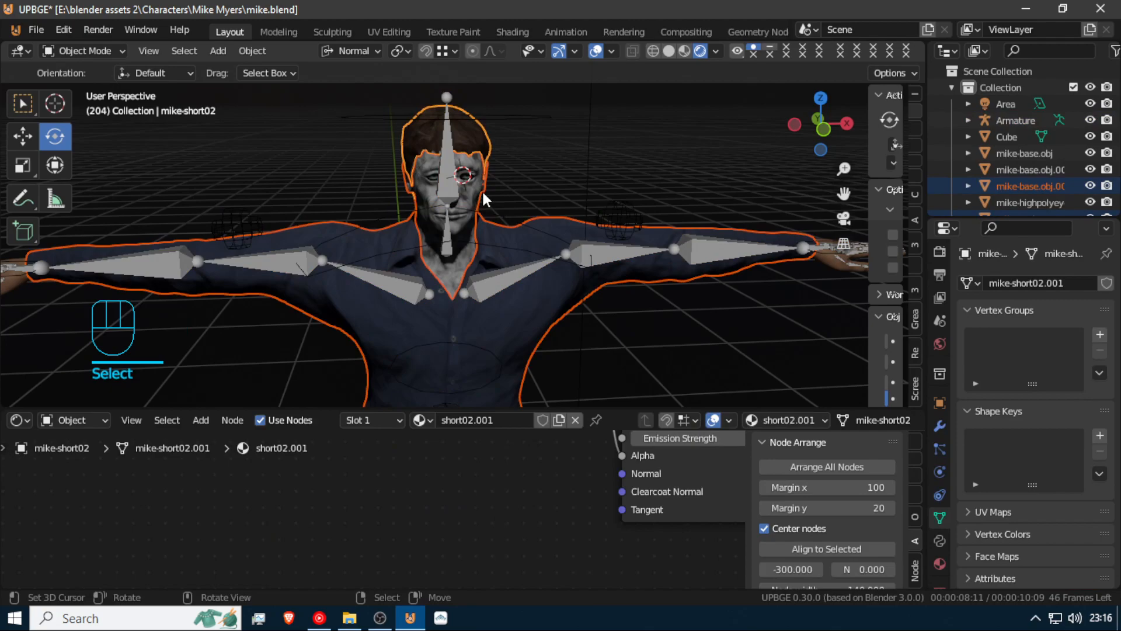
{"action": "key", "text": "a"}
{"action": "key", "text": "a"}
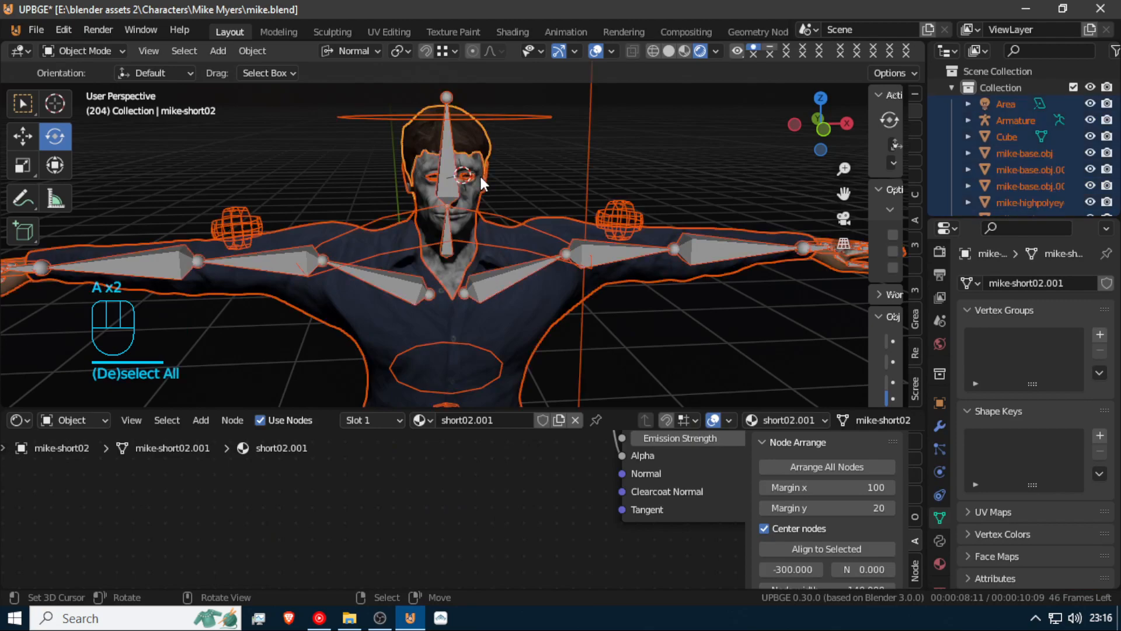
{"action": "left_click", "coordinate": [513, 114], "text": "shift"}
{"action": "scroll", "coordinate": [503, 174], "scroll_direction": "down", "scroll_amount": 5}
{"action": "scroll", "coordinate": [503, 174], "scroll_direction": "down", "scroll_amount": 4}
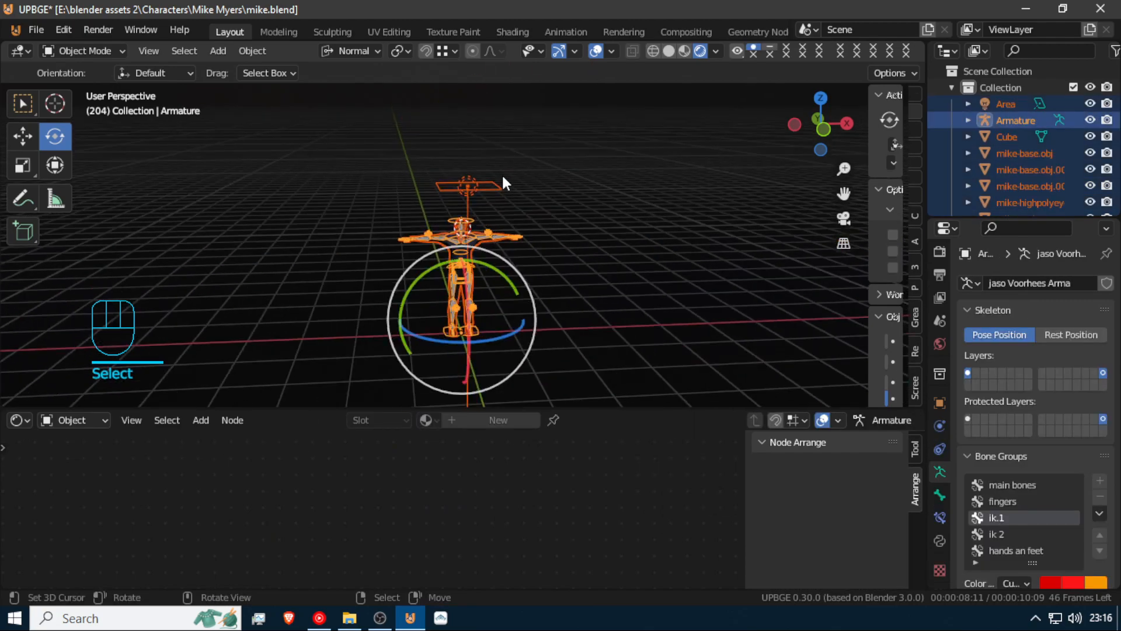
{"action": "key", "text": "b"}
{"action": "middle_click_drag", "start_coordinate": [449, 189], "coordinate": [533, 166]}
{"action": "scroll", "coordinate": [532, 163], "scroll_direction": "up", "scroll_amount": 8}
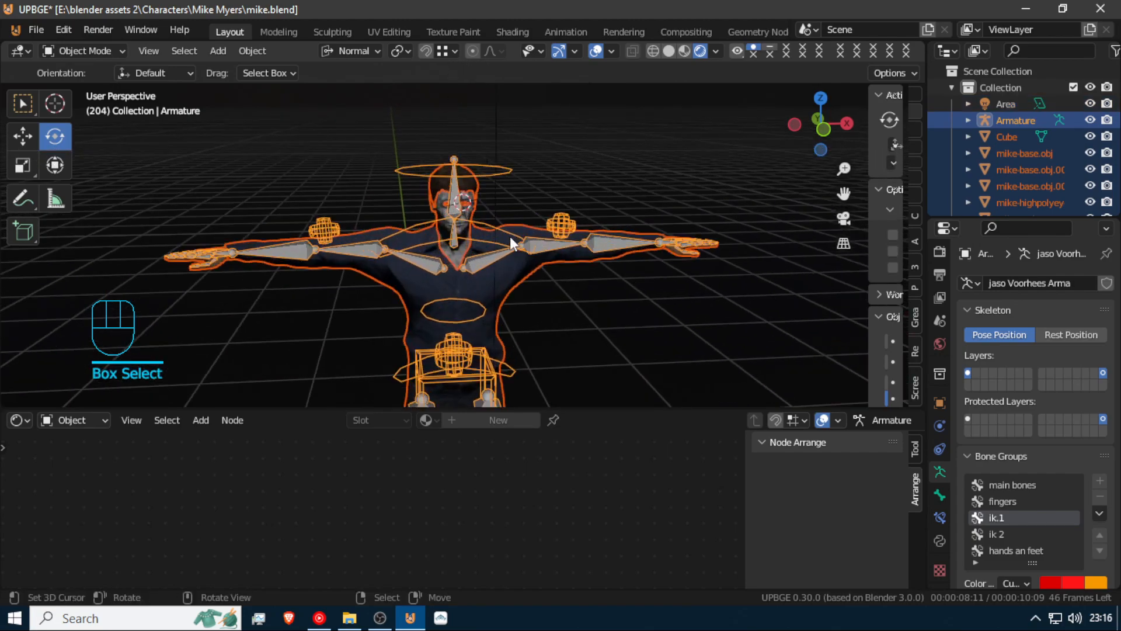
Parent the selected character meshes to the armature using Armature Deform With Automatic Weights
{"action": "middle_click_drag", "start_coordinate": [460, 290], "coordinate": [563, 281]}
{"action": "scroll", "coordinate": [576, 258], "scroll_direction": "up", "scroll_amount": 5}
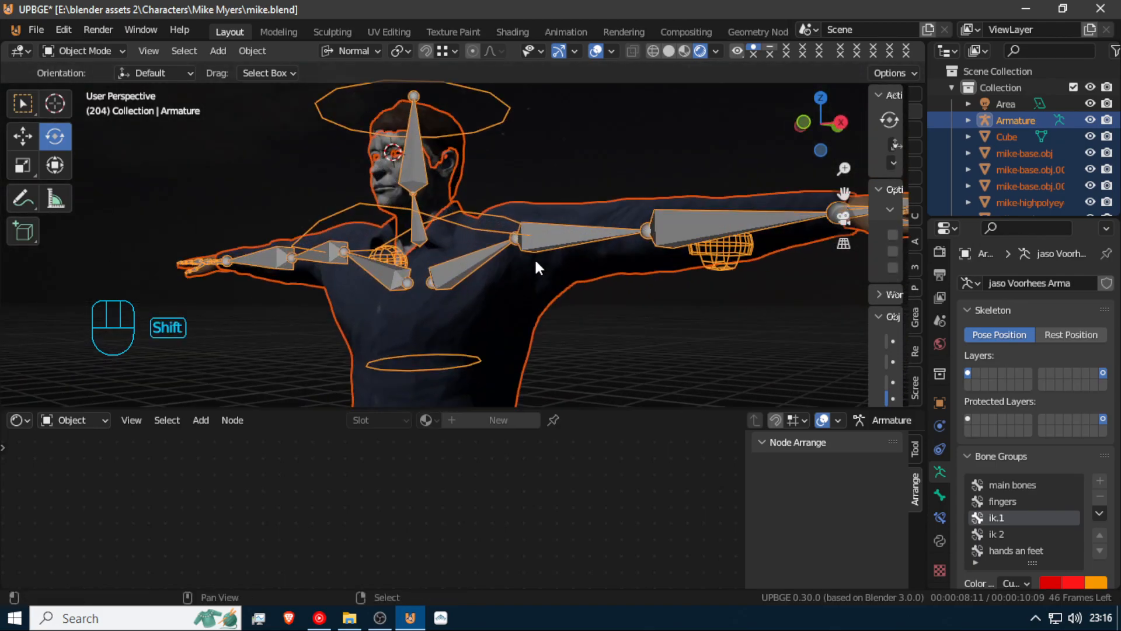
{"action": "left_click", "coordinate": [715, 223], "text": "shift"}
{"action": "left_click", "coordinate": [714, 222], "text": "shift"}
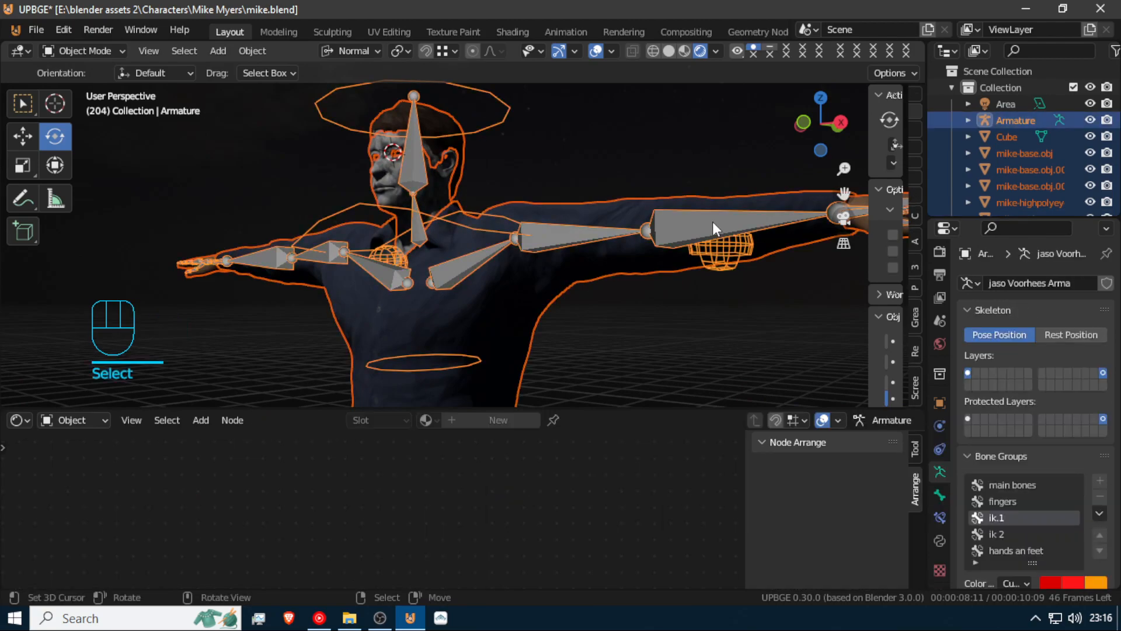
{"action": "key", "text": "ctrl+p"}
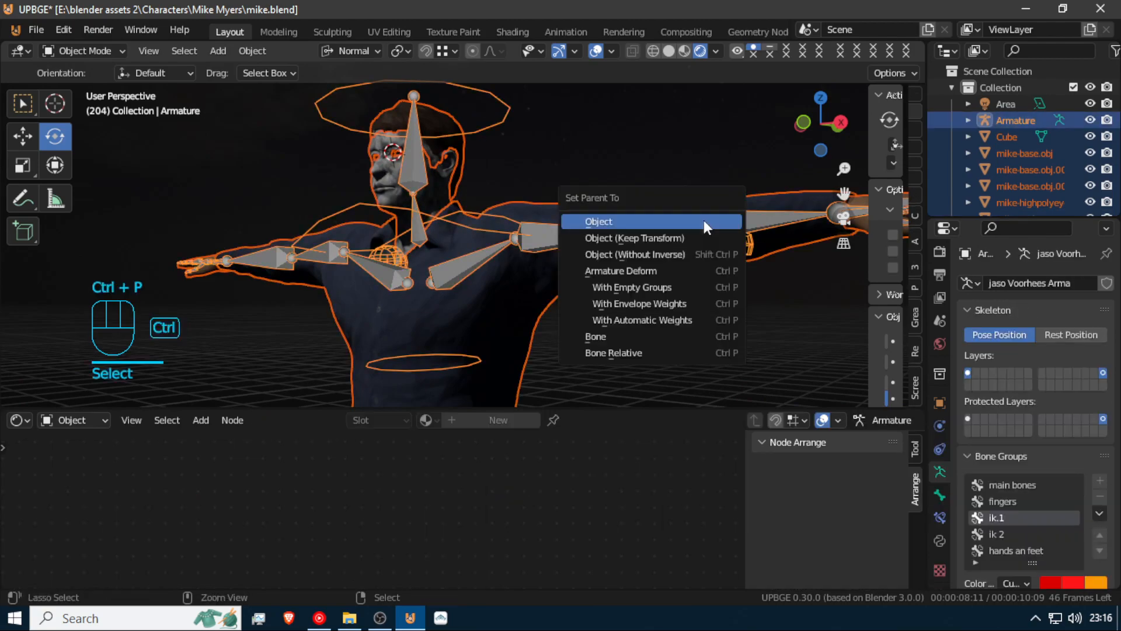
{"action": "left_click", "coordinate": [689, 321]}
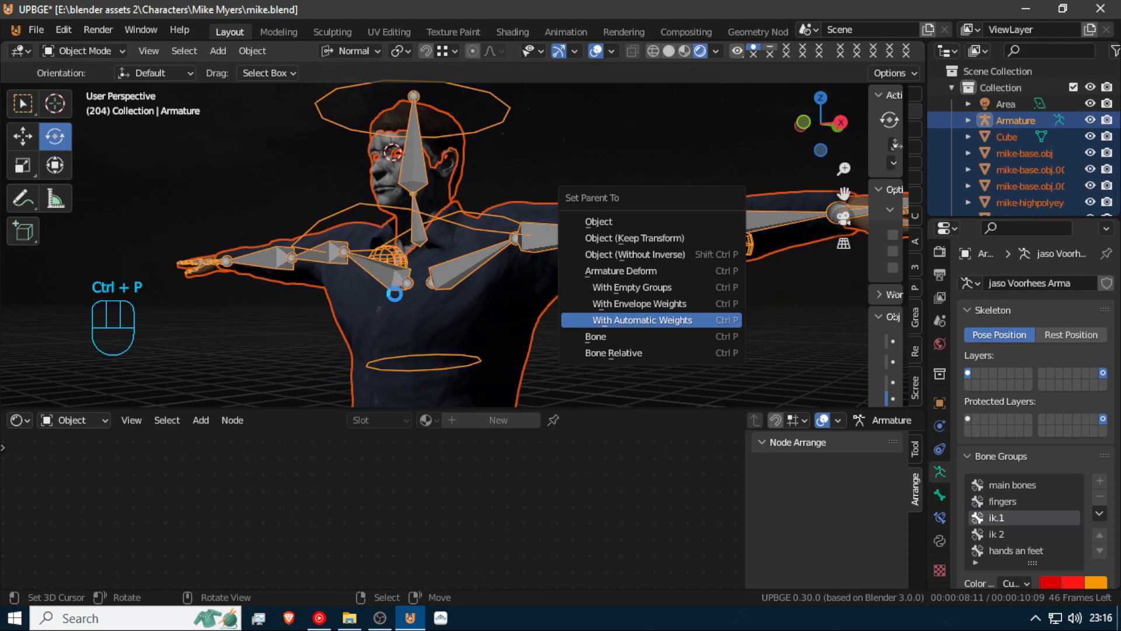
Select the armature and put it in Pose Mode, with a view of both arms and the torso
{"action": "scroll", "coordinate": [462, 267], "scroll_direction": "down", "scroll_amount": 5}
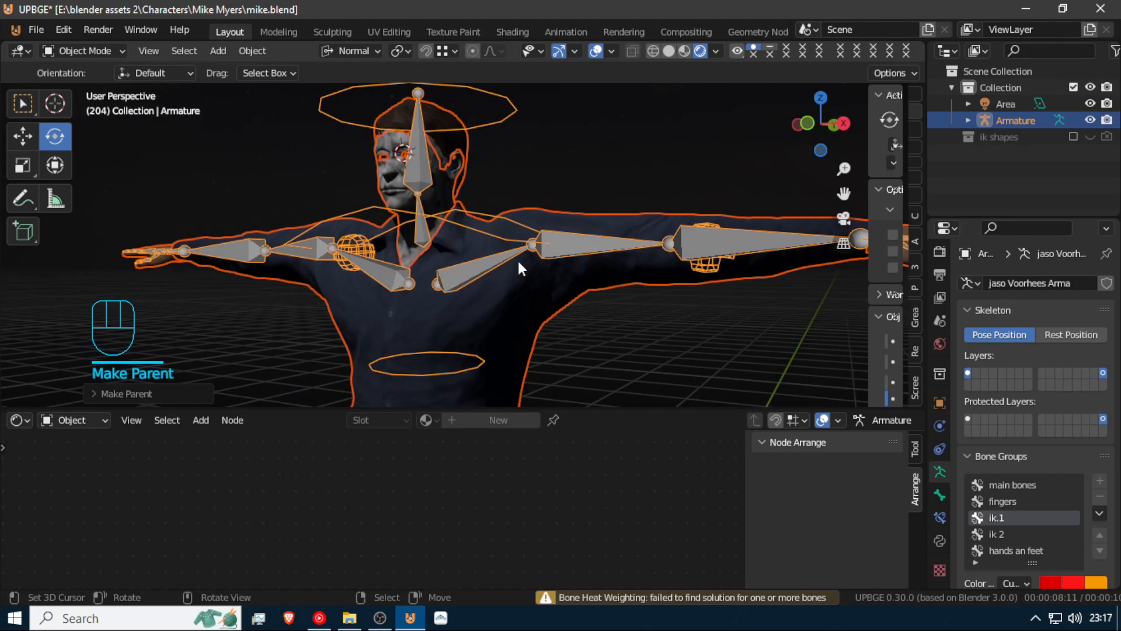
{"action": "left_click", "coordinate": [559, 237]}
{"action": "key", "text": "ctrl+Tab"}
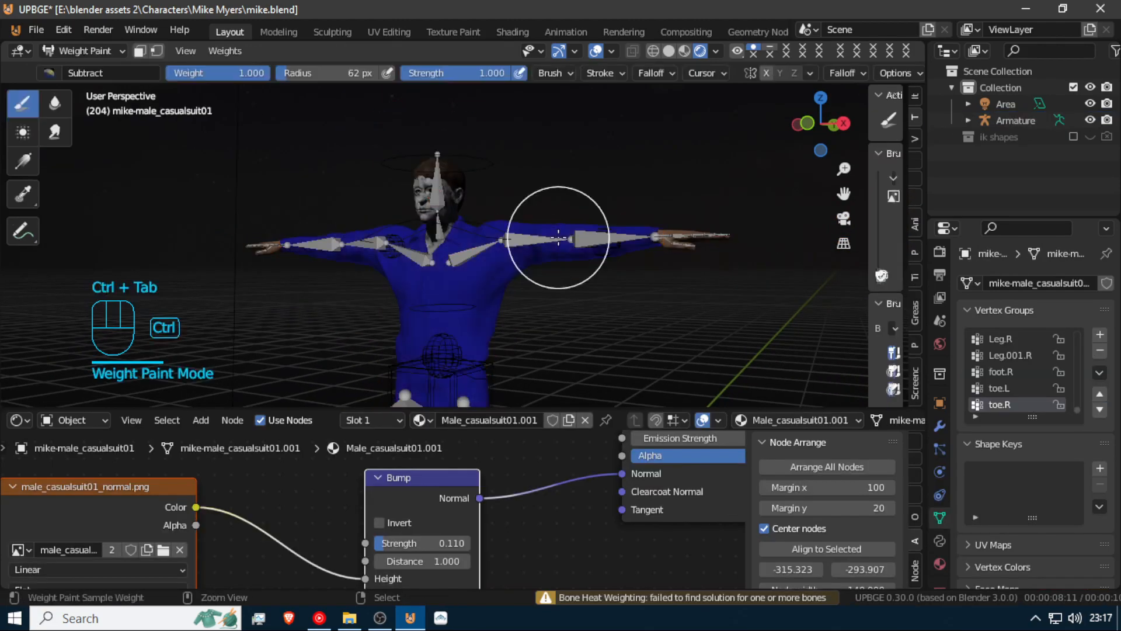
{"action": "key", "text": "ctrl+Tab"}
{"action": "left_click", "coordinate": [528, 237]}
{"action": "key", "text": "ctrl+Tab"}
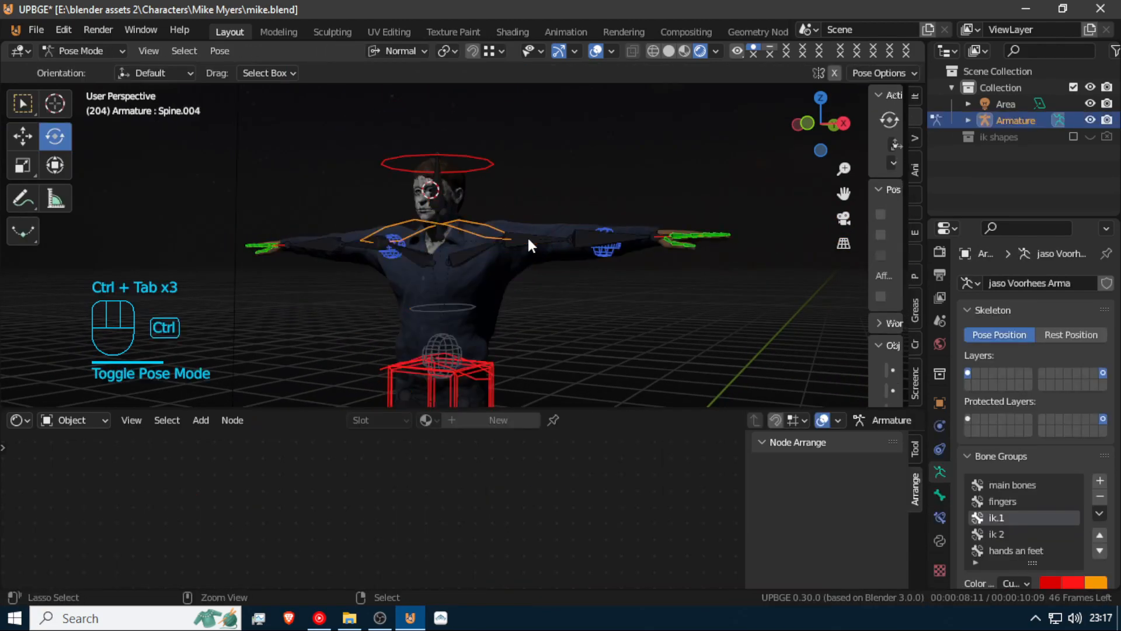
{"action": "middle_click_drag", "start_coordinate": [645, 233], "coordinate": [644, 232]}
{"action": "middle_click_drag", "start_coordinate": [655, 299], "coordinate": [660, 311]}
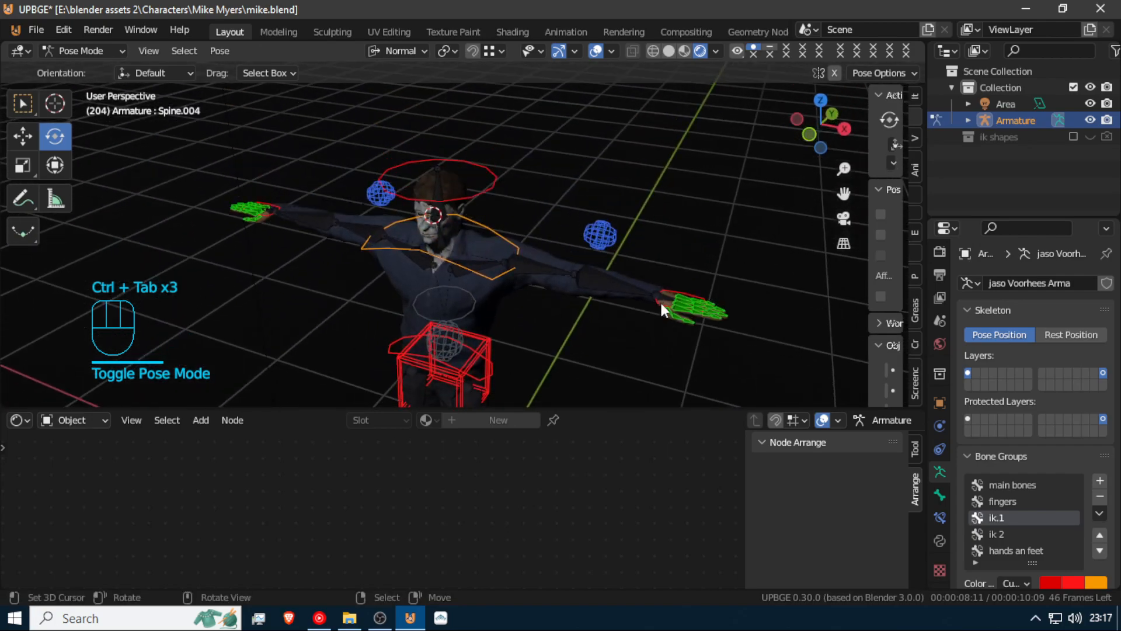
Try moving the left hand's IK control to test how the sleeve and hand deform, without keeping the pose
{"action": "left_click", "coordinate": [672, 289]}
{"action": "key", "text": "g"}
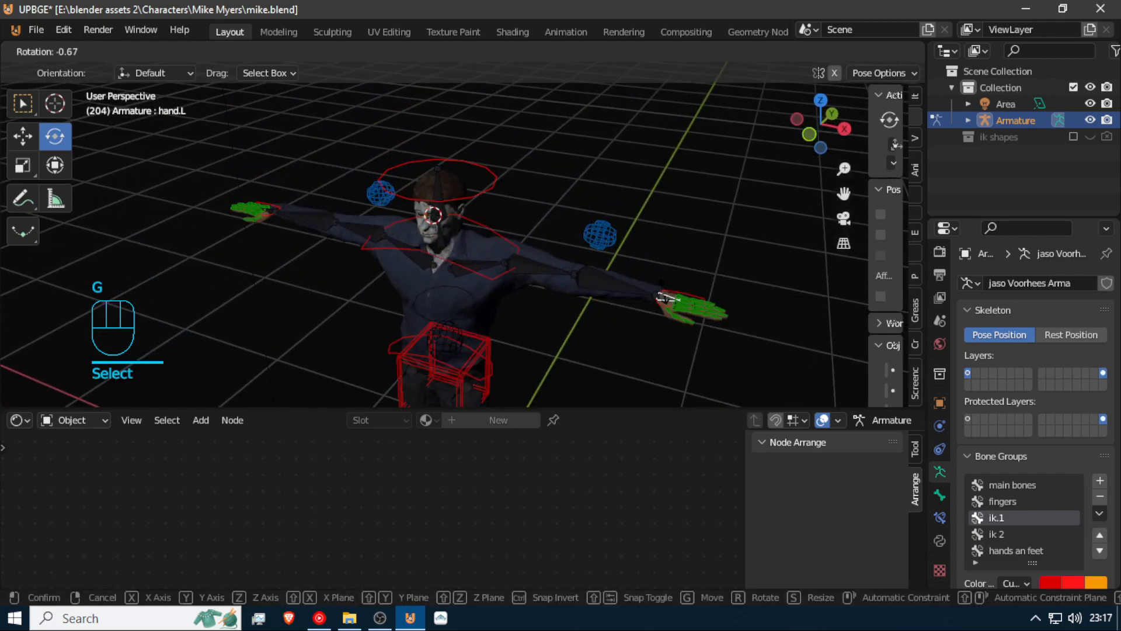
{"action": "right_click", "coordinate": [671, 281]}
{"action": "left_click", "coordinate": [674, 286]}
{"action": "key", "text": "g"}
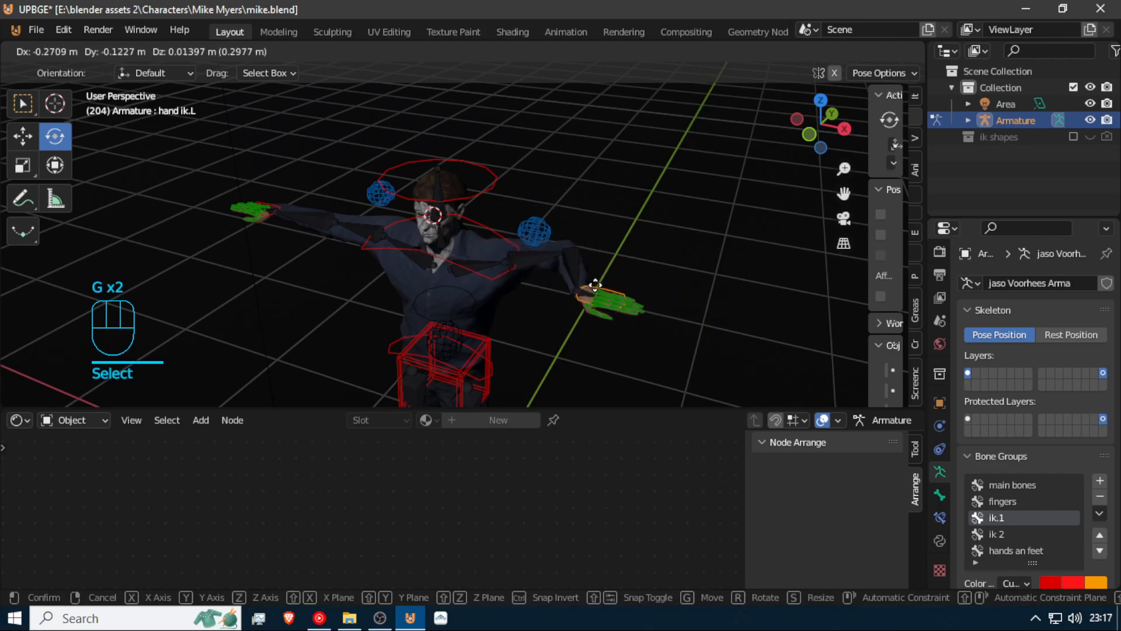
{"action": "left_click", "coordinate": [663, 283]}
Try moving the right hand and head controls to test the mesh binding, cancelling each move
{"action": "left_click", "coordinate": [278, 201]}
{"action": "key", "text": "g"}
{"action": "right_click", "coordinate": [279, 199]}
{"action": "key", "text": "g"}
{"action": "right_click", "coordinate": [303, 197]}
{"action": "key", "text": "g"}
{"action": "right_click", "coordinate": [378, 176]}
{"action": "left_click", "coordinate": [379, 181]}
{"action": "key", "text": "g"}
{"action": "right_click", "coordinate": [423, 195]}
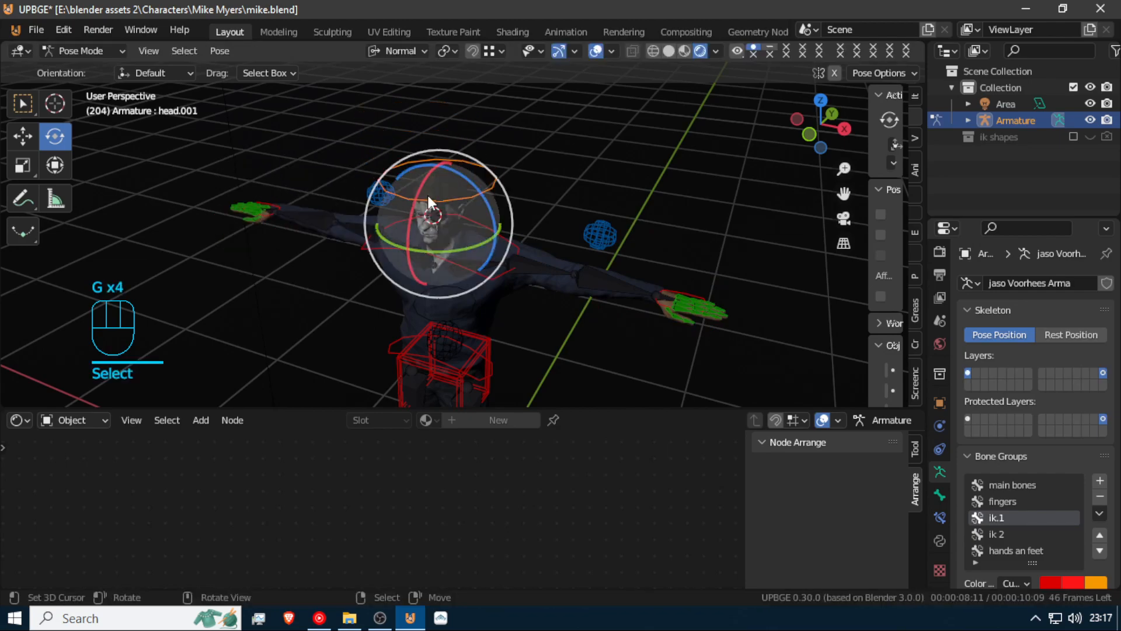
Try rotating the Spine.3 control to test the upper body, cancel the rotation and return to Object Mode
{"action": "left_click", "coordinate": [480, 302]}
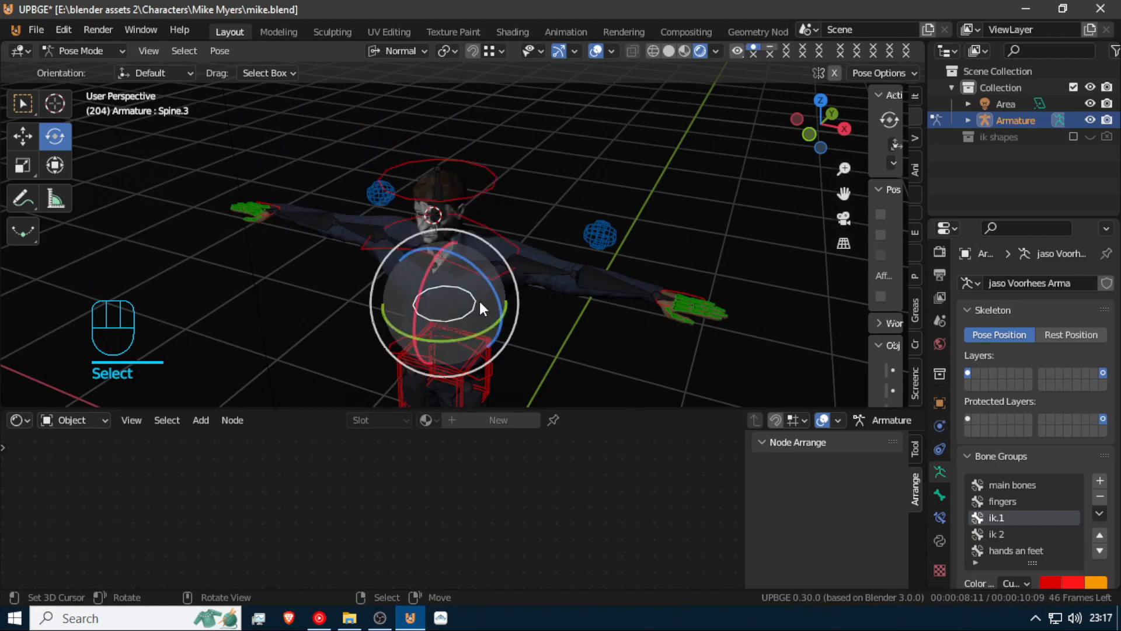
{"action": "key", "text": "r"}
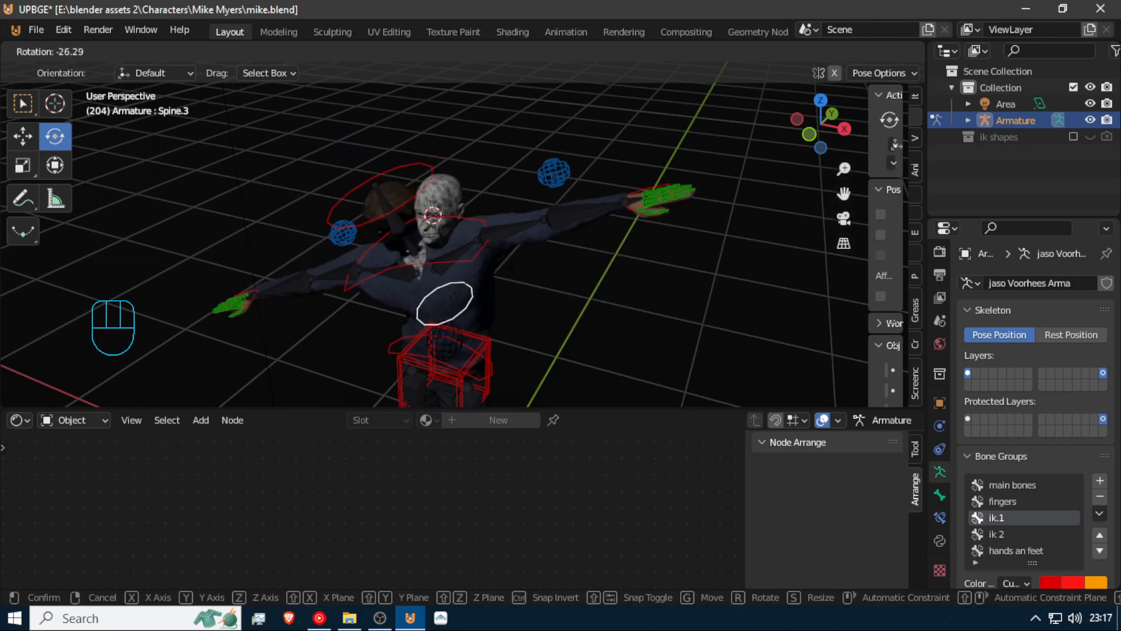
{"action": "key", "text": "Escape"}
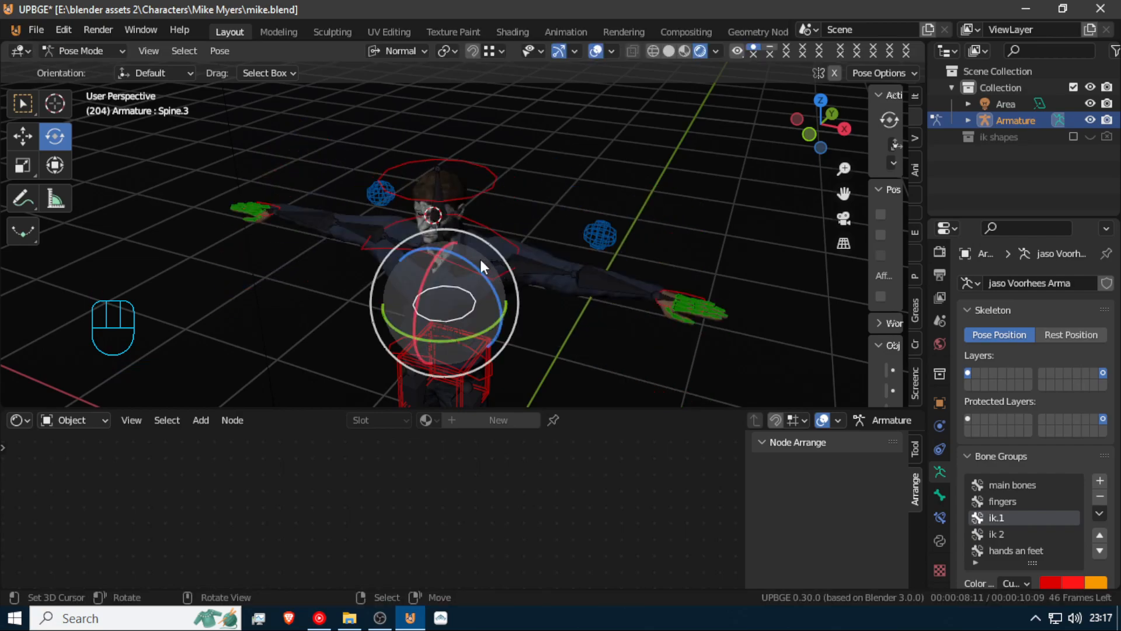
{"action": "left_click", "coordinate": [417, 211]}
{"action": "key", "text": "ctrl+Tab"}
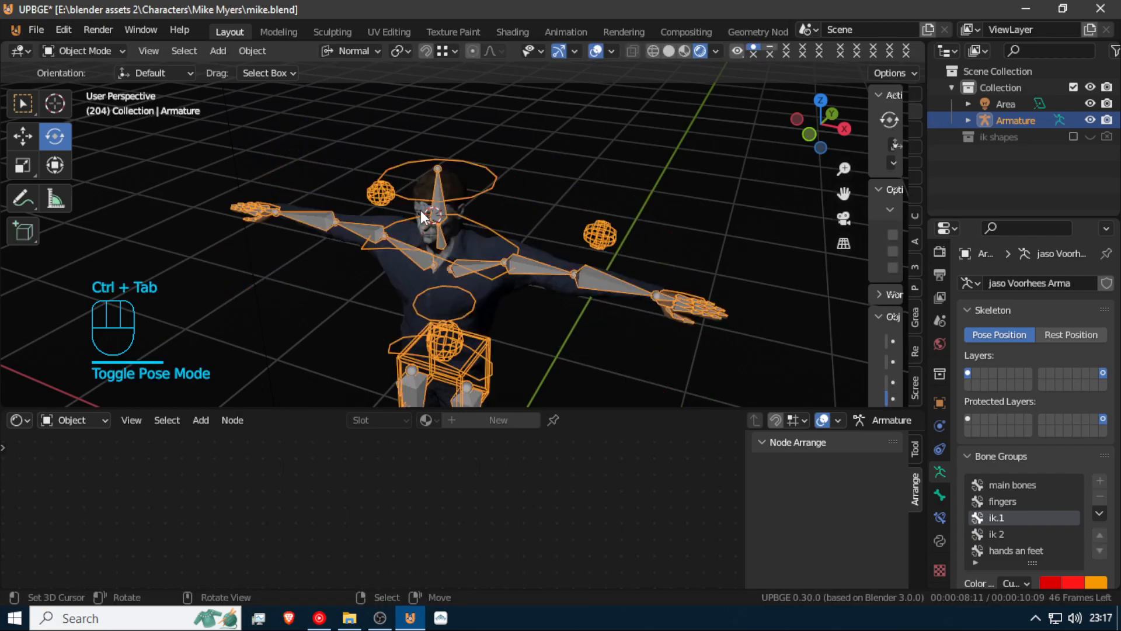
Select the head mesh mike-base.obj.002 and remove its Armature modifier
{"action": "left_click", "coordinate": [425, 214]}
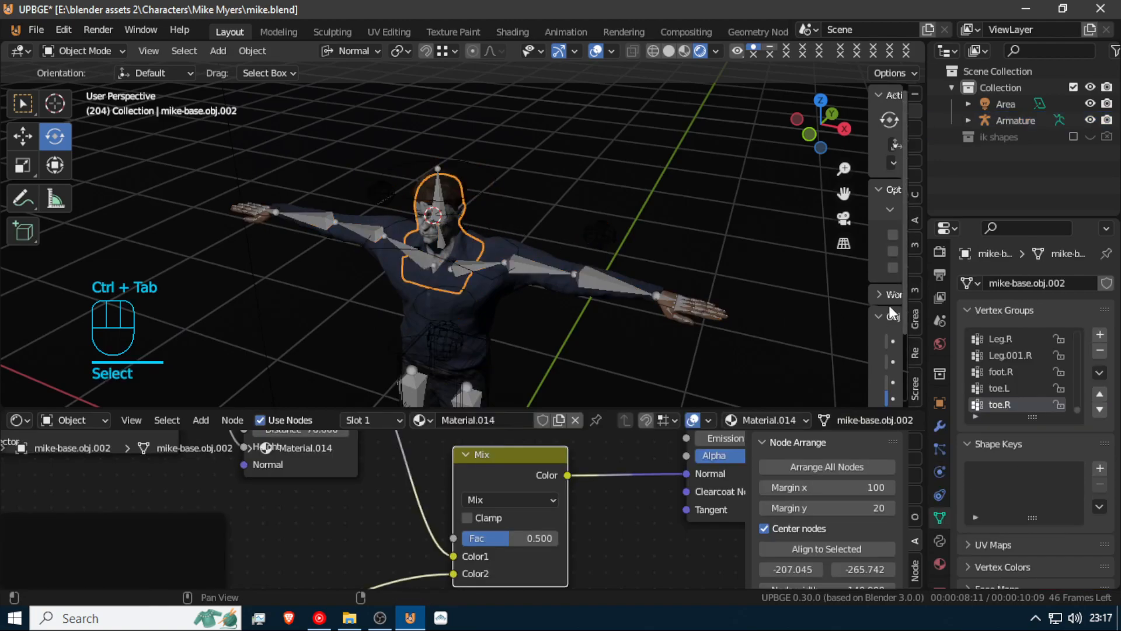
{"action": "left_click", "coordinate": [939, 403]}
{"action": "scroll", "coordinate": [972, 459], "scroll_direction": "down", "scroll_amount": 8}
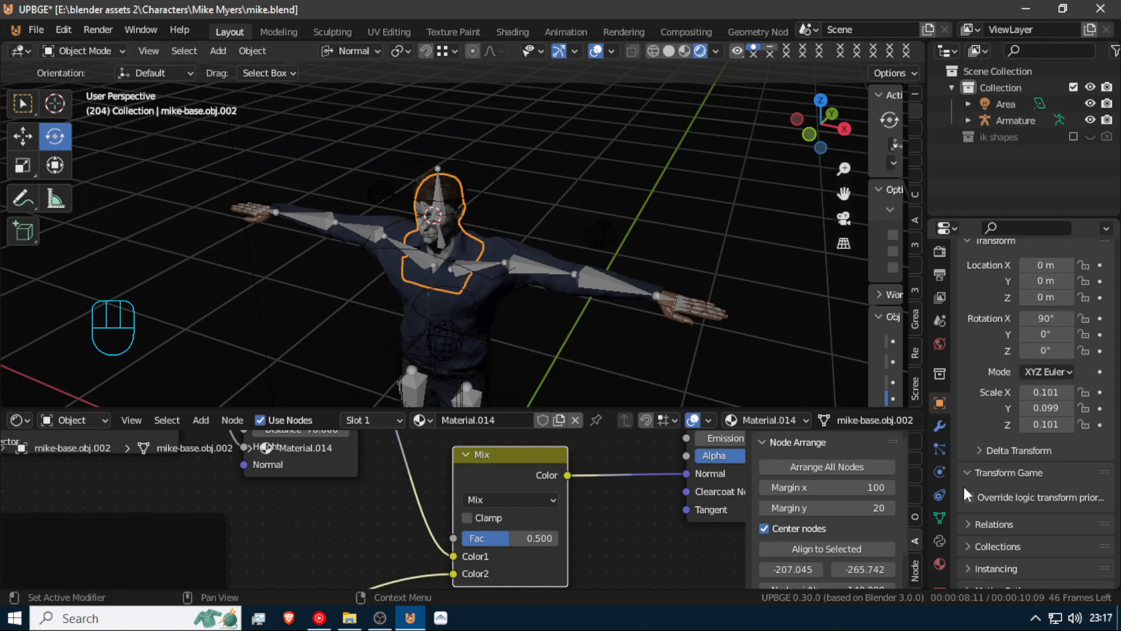
{"action": "scroll", "coordinate": [964, 488], "scroll_direction": "down", "scroll_amount": 7}
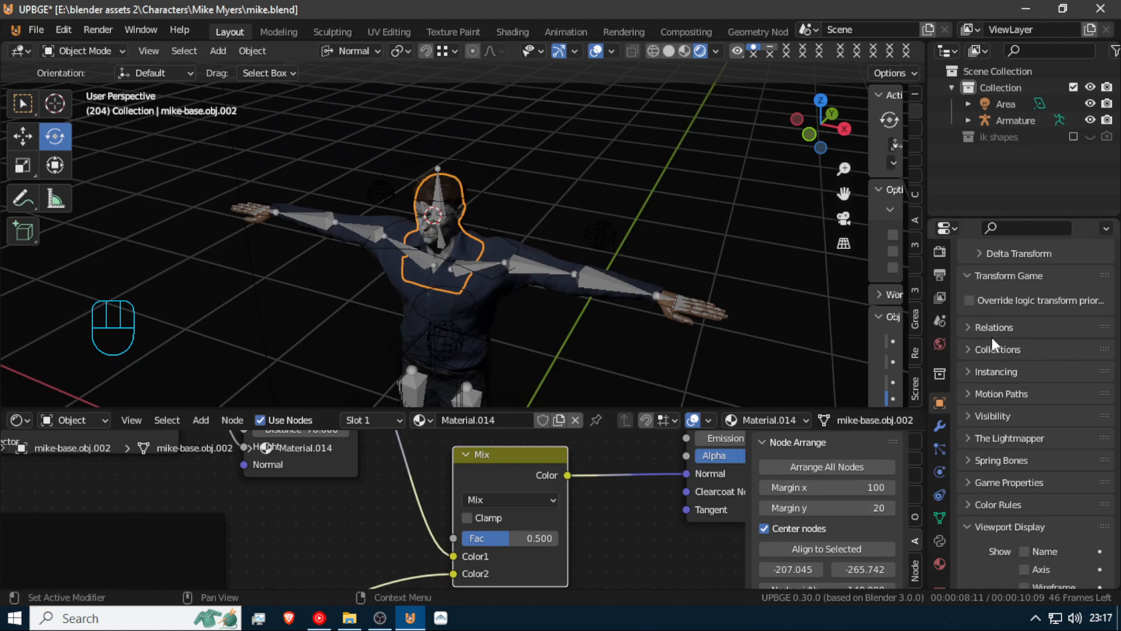
{"action": "left_click", "coordinate": [940, 426]}
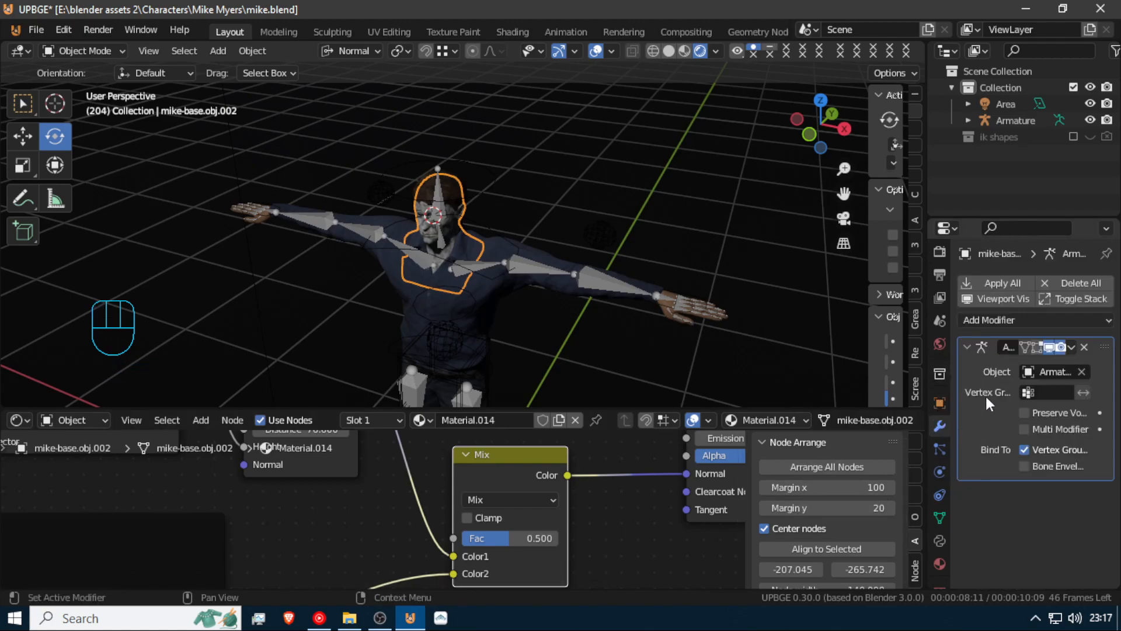
{"action": "middle_click_drag", "start_coordinate": [510, 306], "coordinate": [563, 251]}
{"action": "scroll", "coordinate": [564, 247], "scroll_direction": "up", "scroll_amount": 2}
{"action": "scroll", "coordinate": [564, 247], "scroll_direction": "up", "scroll_amount": 3}
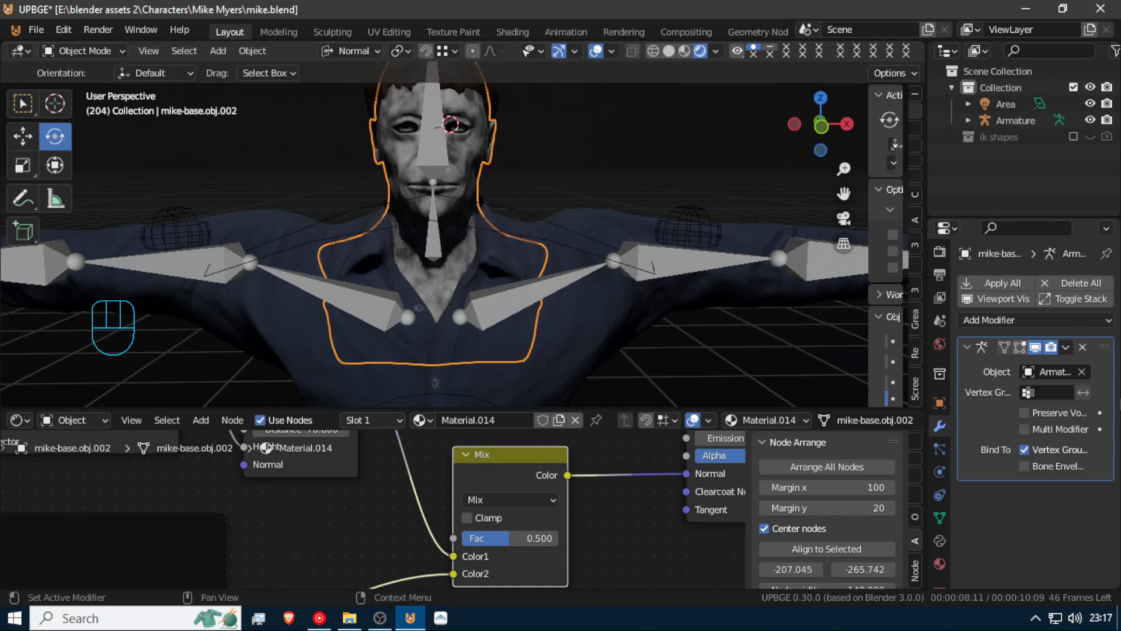
{"action": "left_click", "coordinate": [1084, 347]}
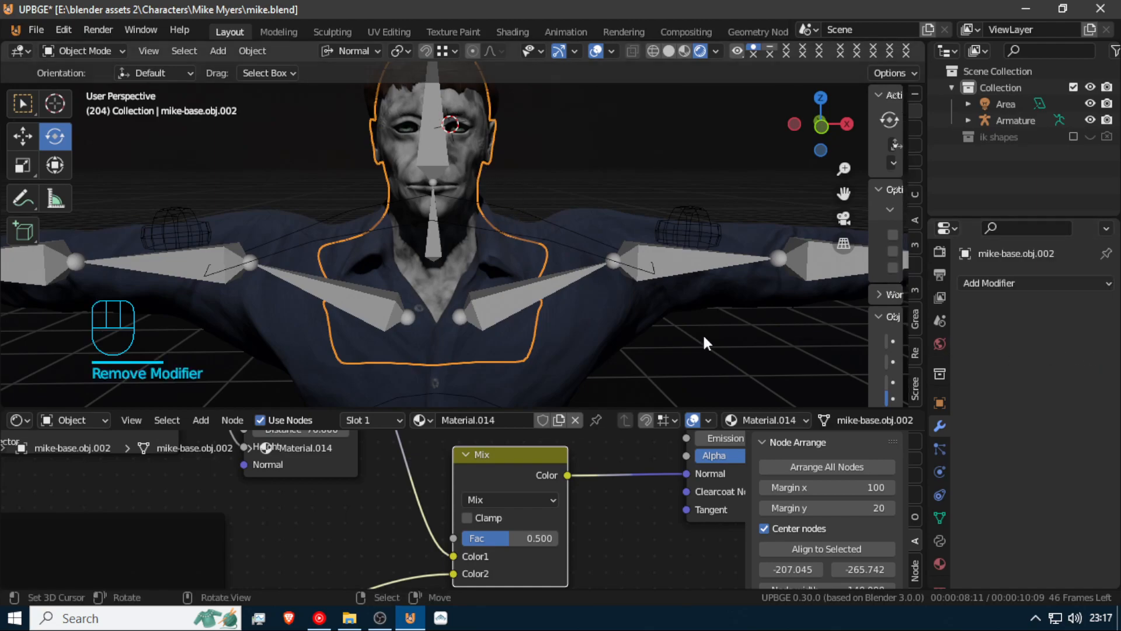
Parent the selected head mesh to the armature with automatic weights
{"action": "left_click", "coordinate": [431, 150], "text": "shift"}
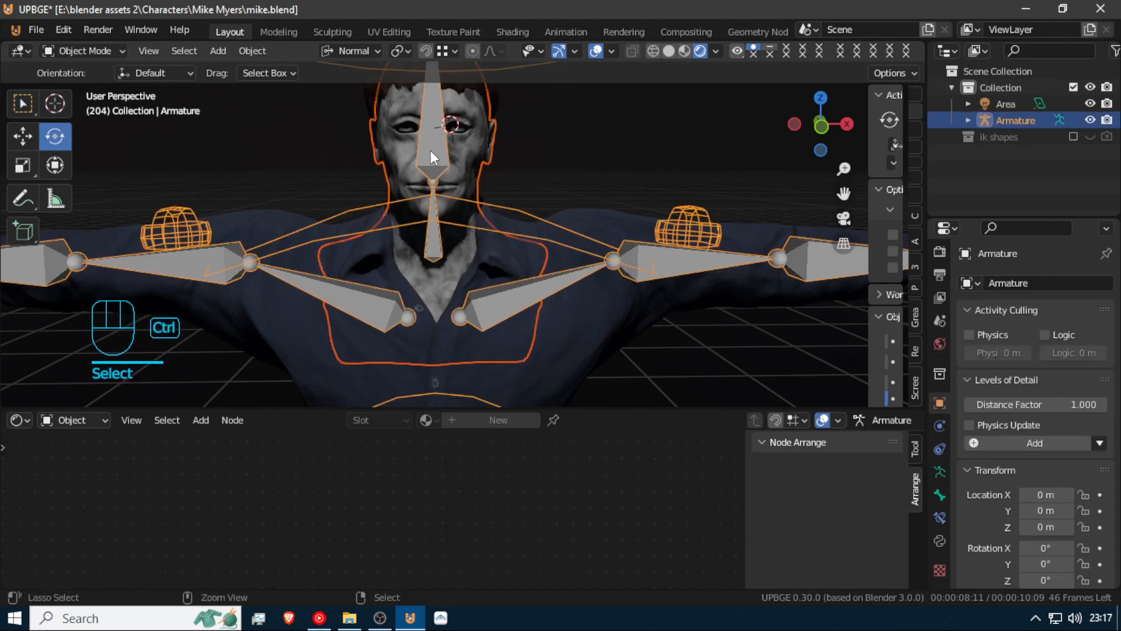
{"action": "key", "text": "ctrl+p"}
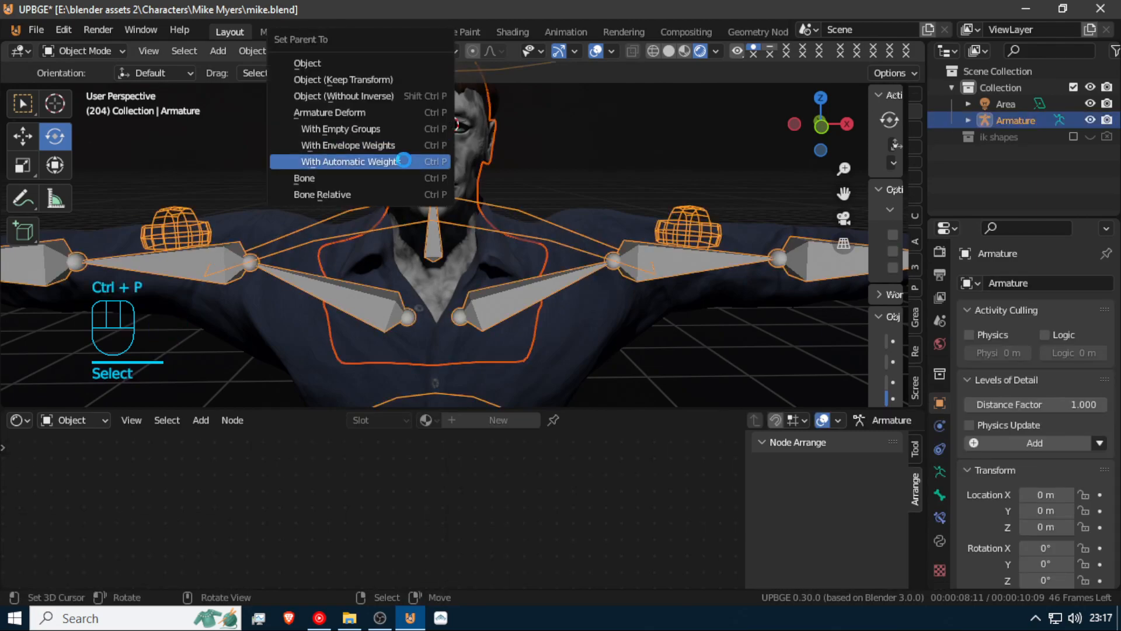
{"action": "left_click", "coordinate": [404, 160]}
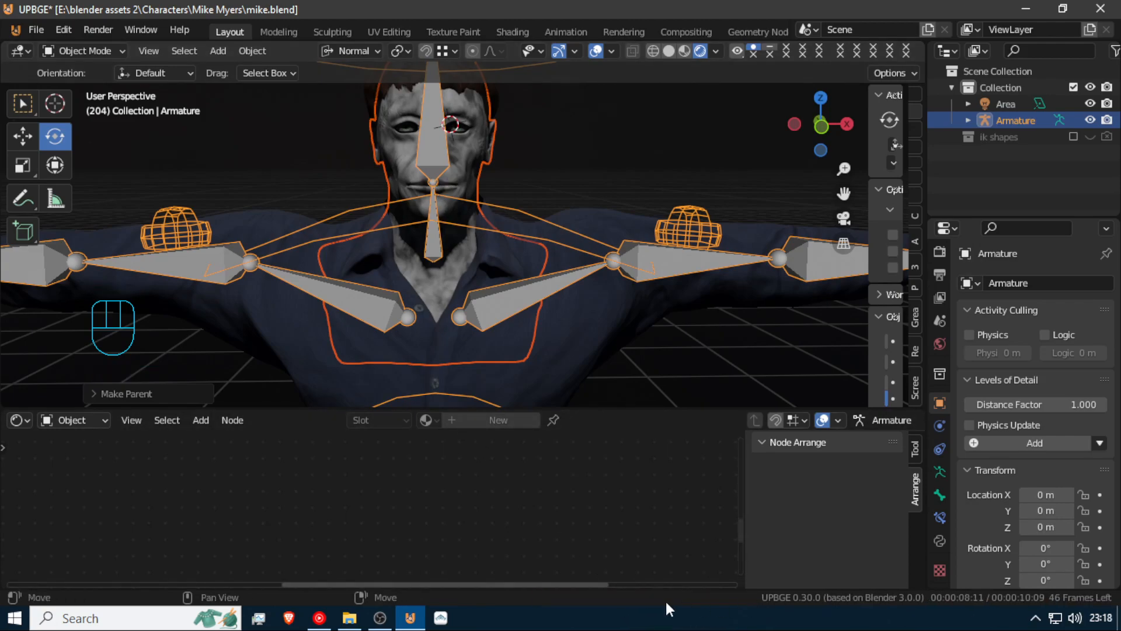
Select the armature together with the head mesh, keep the mesh active, and switch to Weight Paint mode
{"action": "middle_click_drag", "start_coordinate": [422, 165], "coordinate": [403, 192]}
{"action": "left_click", "coordinate": [396, 153]}
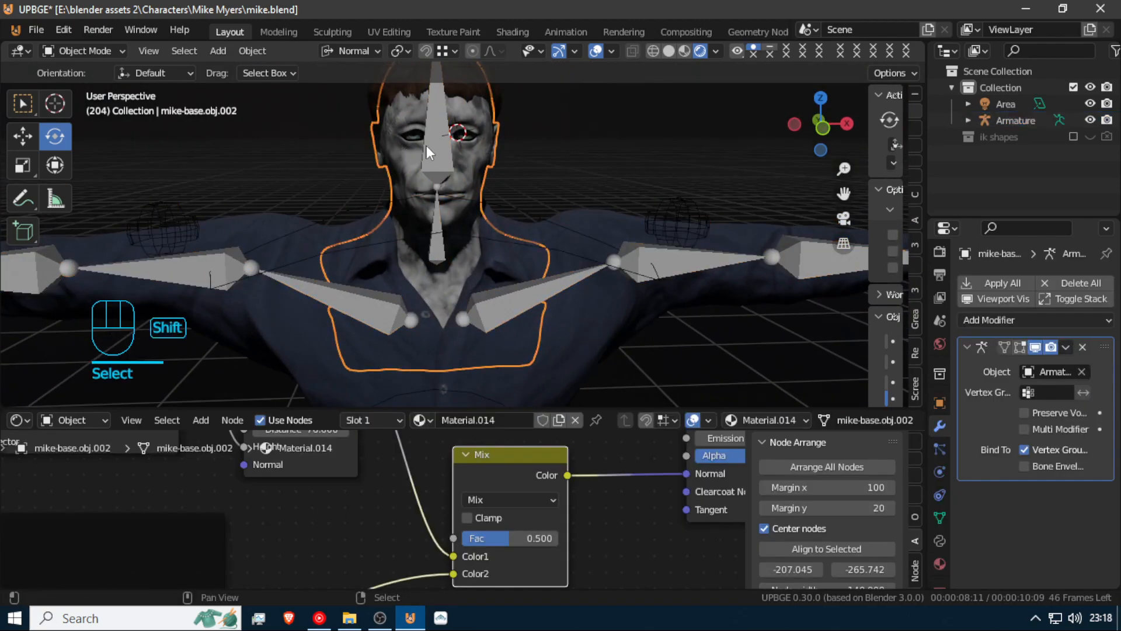
{"action": "left_click", "coordinate": [436, 145], "text": "shift"}
{"action": "left_click", "coordinate": [402, 150], "text": "shift"}
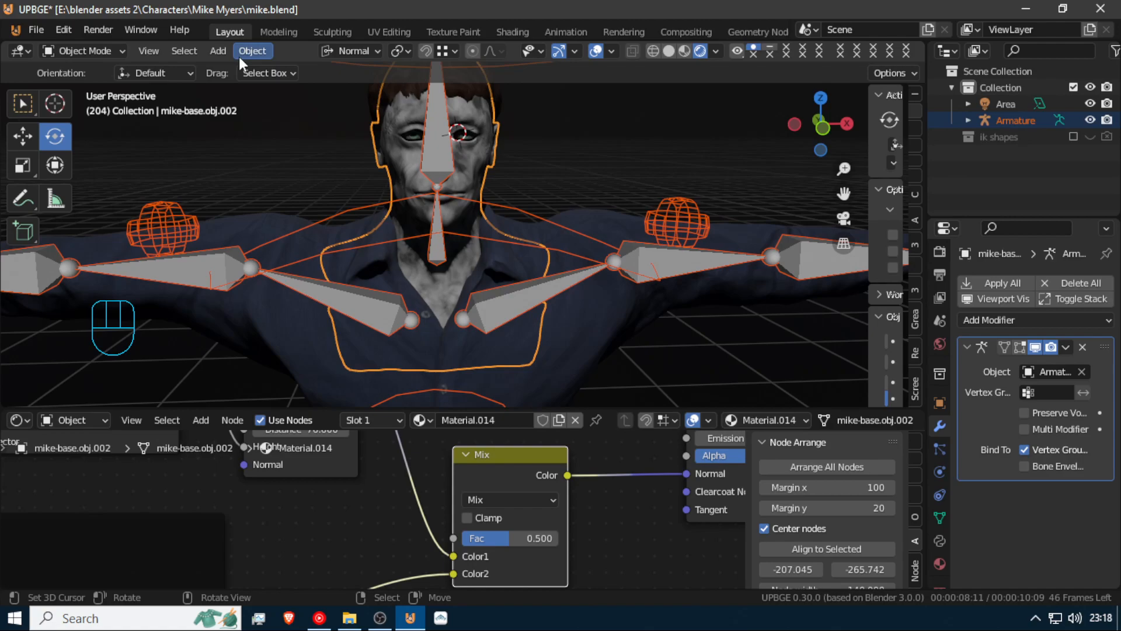
{"action": "left_click", "coordinate": [89, 49]}
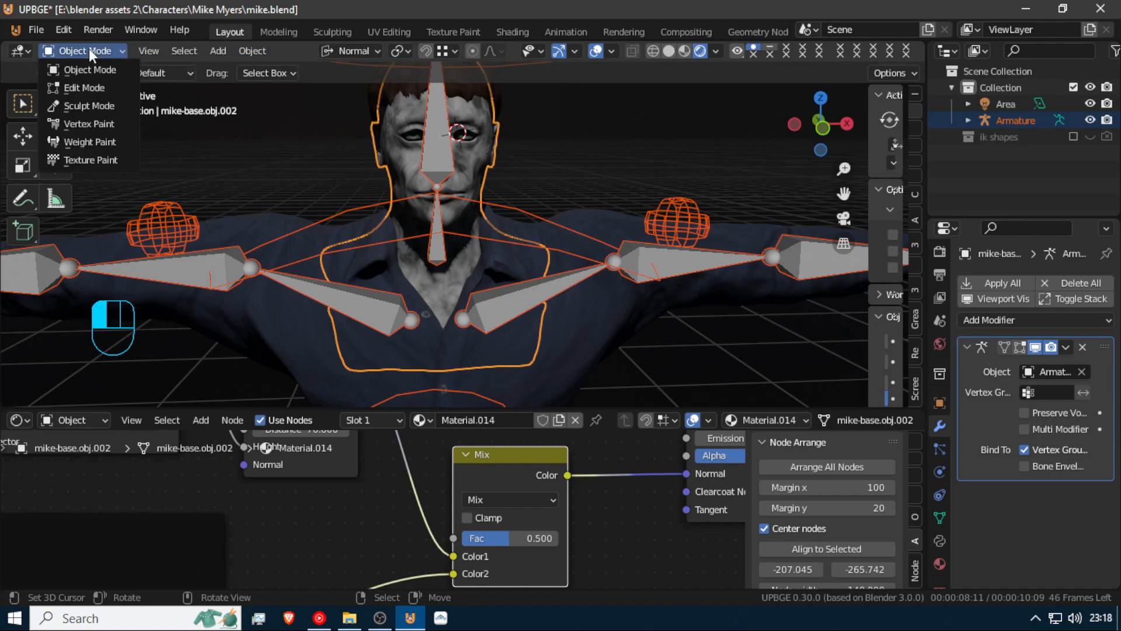
{"action": "left_click", "coordinate": [113, 140]}
Select the head bone as the active bone for weight painting
{"action": "scroll", "coordinate": [576, 270], "scroll_direction": "down", "scroll_amount": 3}
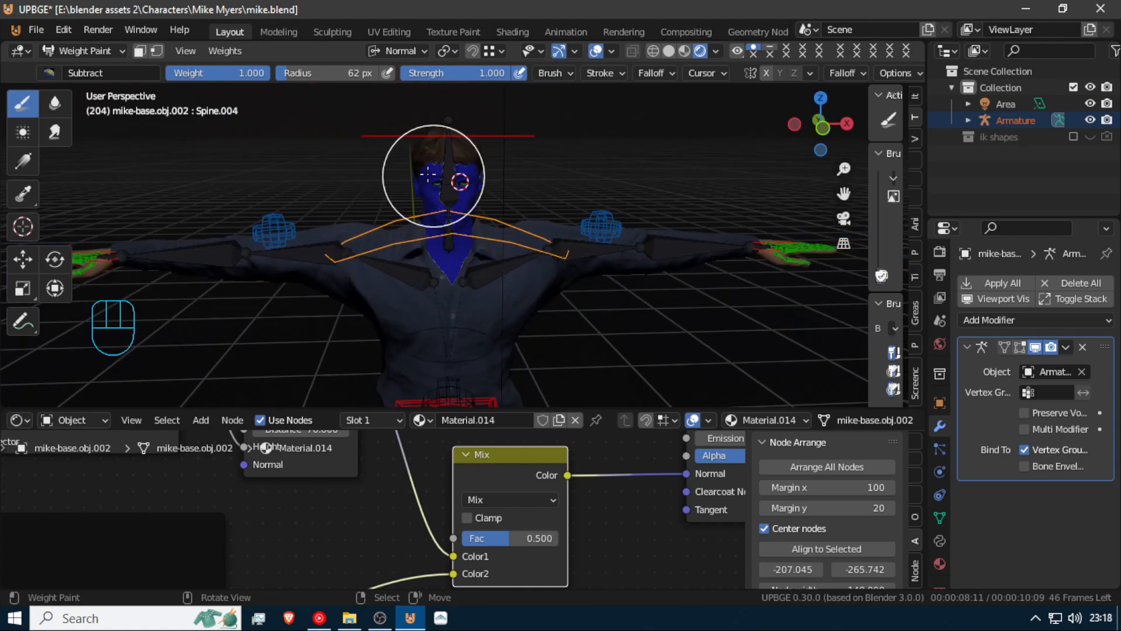
{"action": "scroll", "coordinate": [435, 188], "scroll_direction": "down", "scroll_amount": 2}
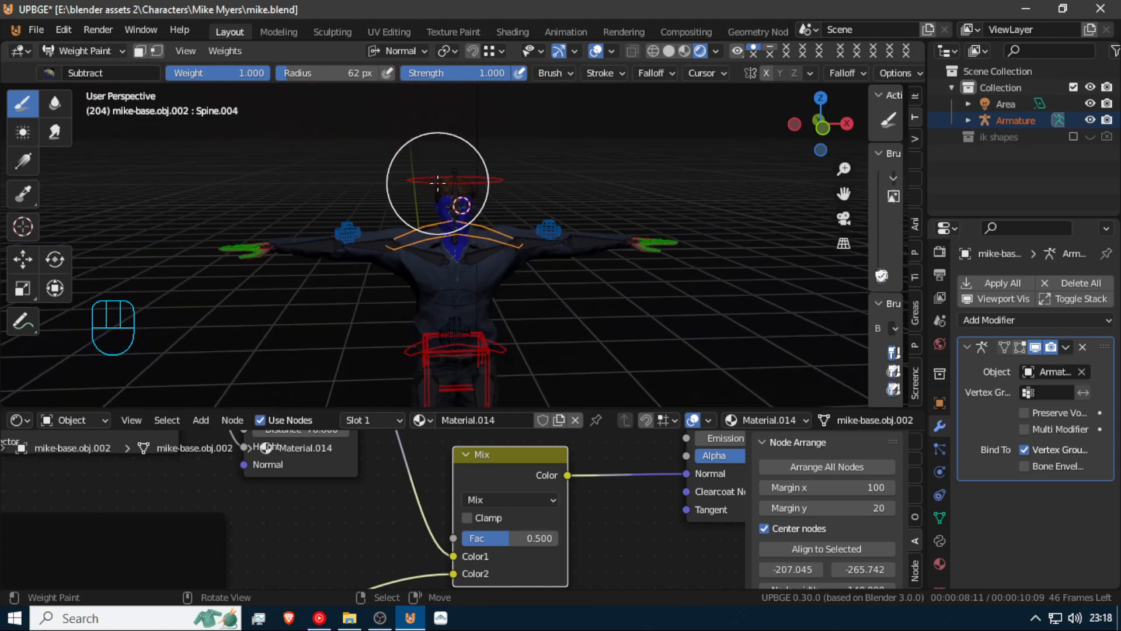
{"action": "scroll", "coordinate": [441, 191], "scroll_direction": "up", "scroll_amount": 2}
{"action": "left_click", "coordinate": [448, 177]}
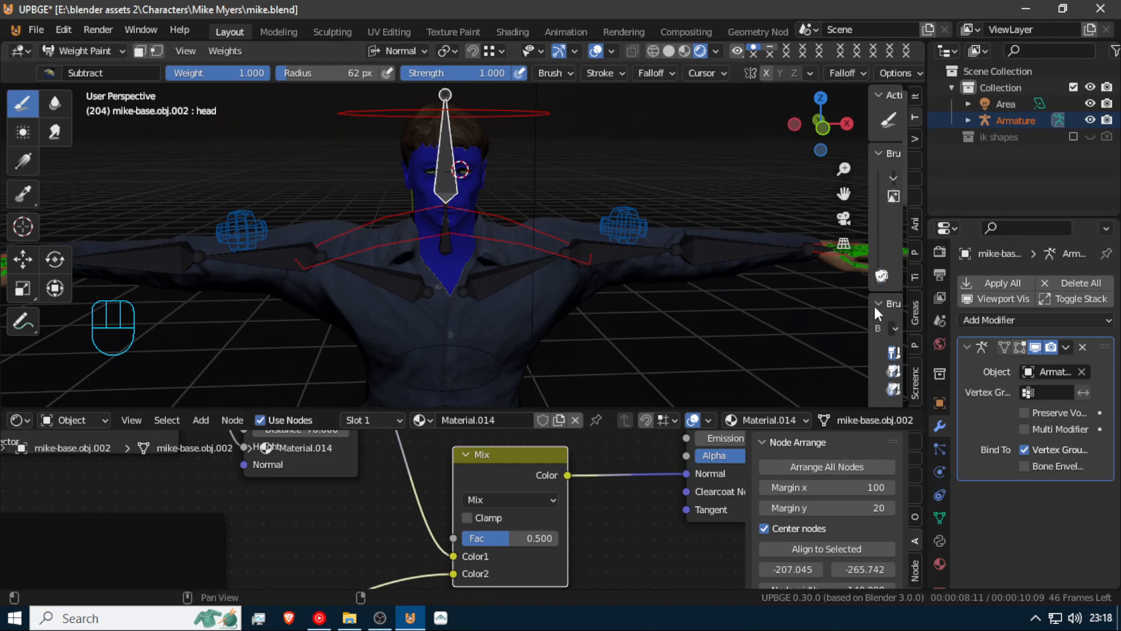
Set the brush radius to 184 px and enable X-axis mirroring along with X-ray display
{"action": "key", "text": "f"}
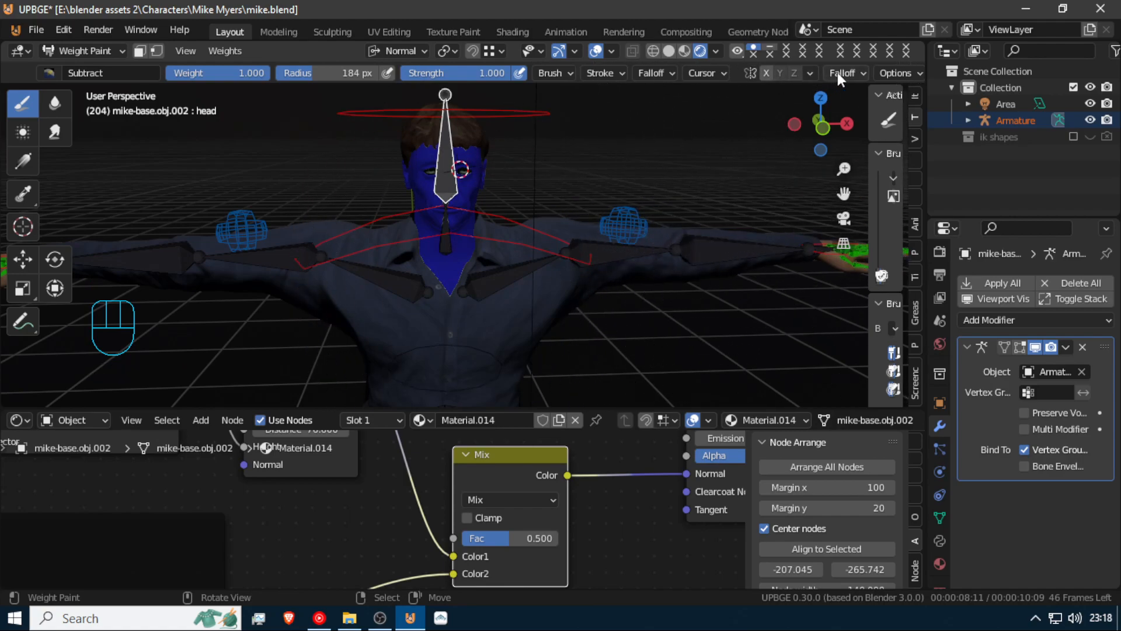
{"action": "left_click", "coordinate": [810, 74]}
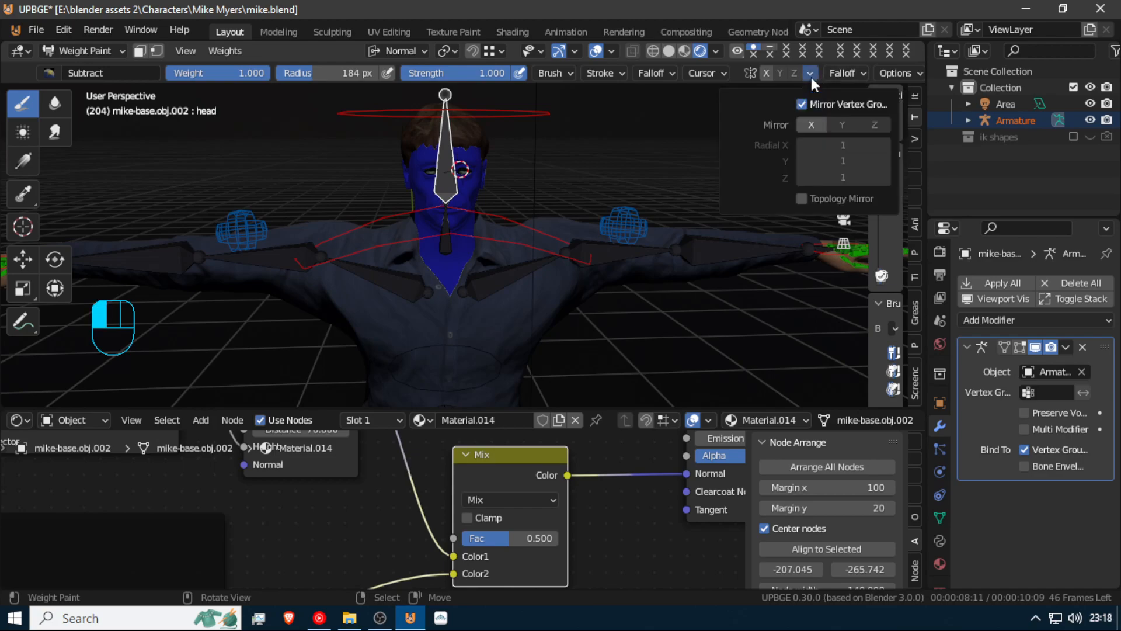
{"action": "left_click", "coordinate": [816, 122]}
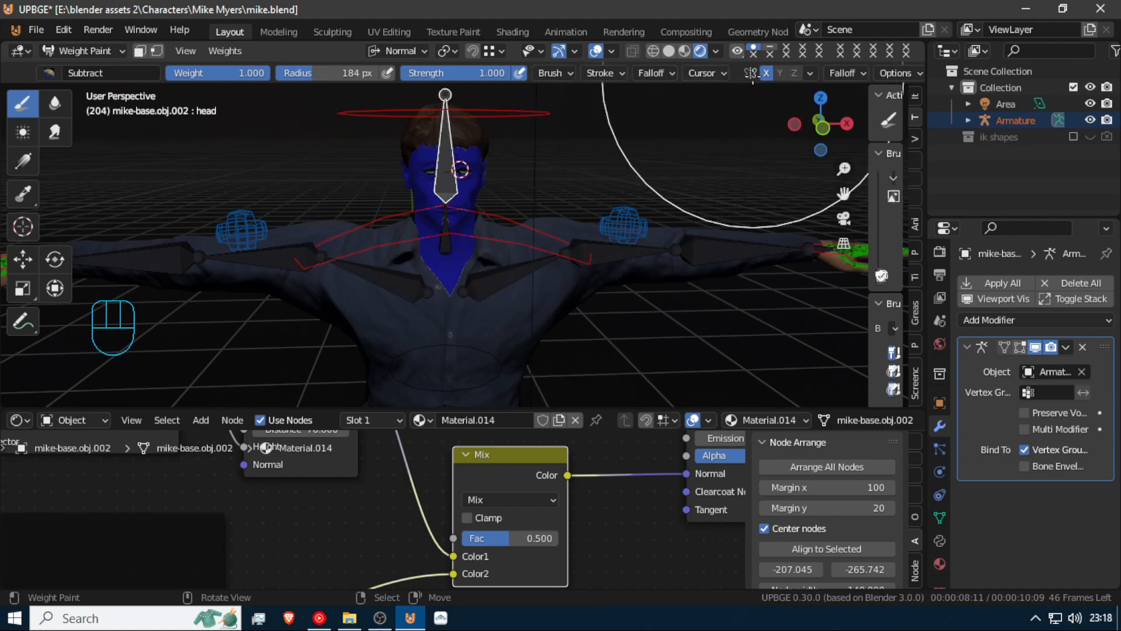
{"action": "left_click", "coordinate": [631, 50]}
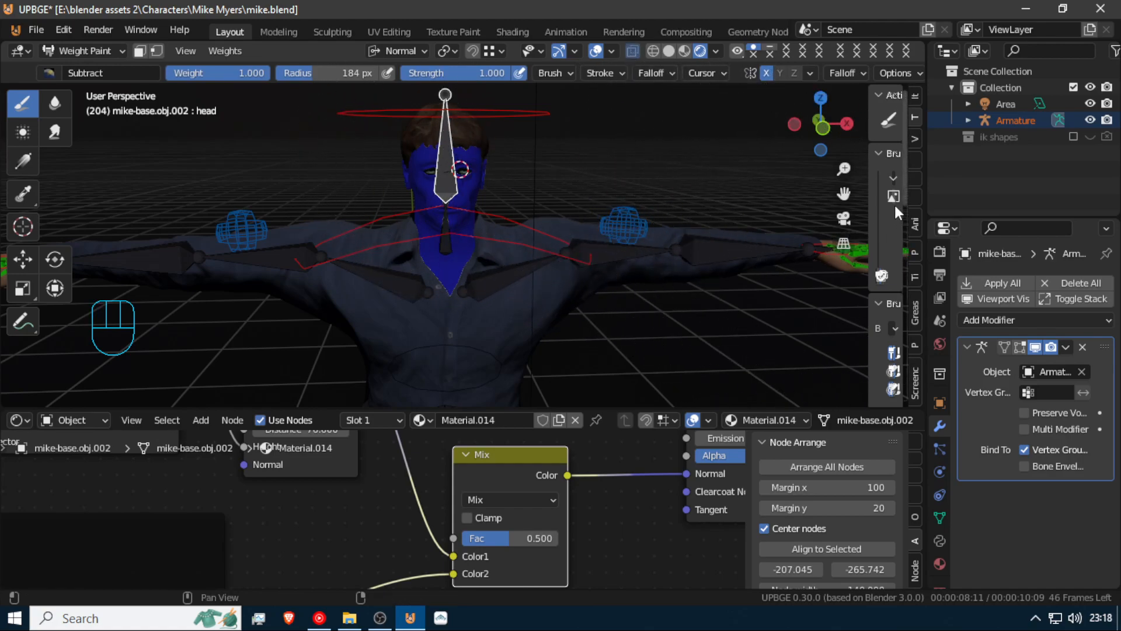
Set the Subtract brush's stroke method to Line and draw a straight stroke down the head and torso's centre in front view
{"action": "left_click_drag", "start_coordinate": [869, 161], "coordinate": [719, 165]}
{"action": "scroll", "coordinate": [805, 257], "scroll_direction": "down", "scroll_amount": 6}
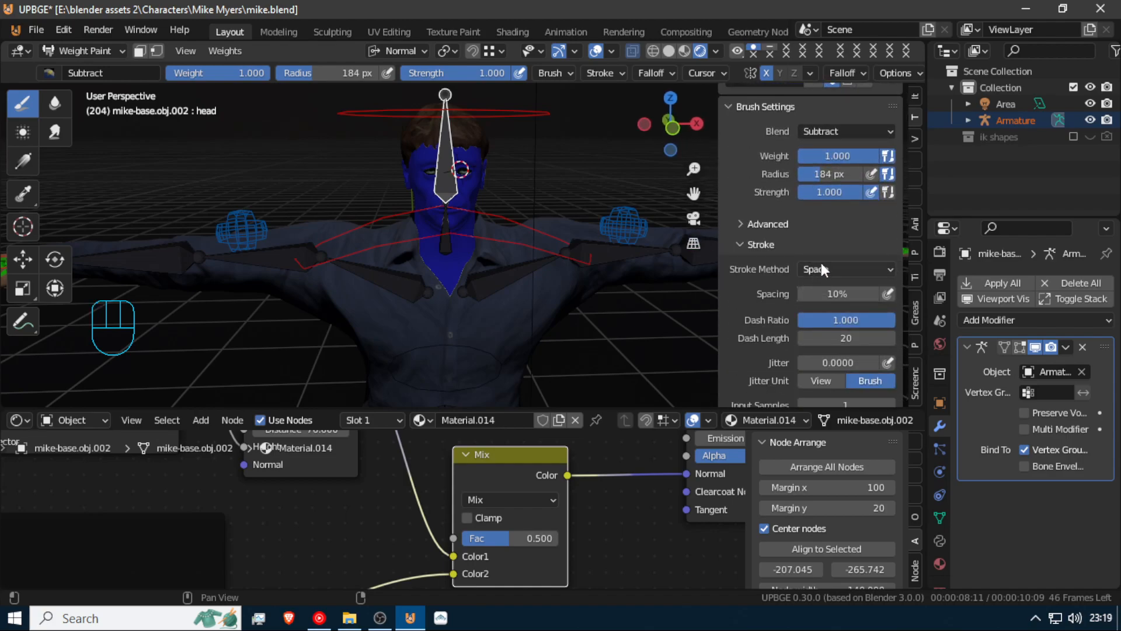
{"action": "left_click", "coordinate": [834, 267]}
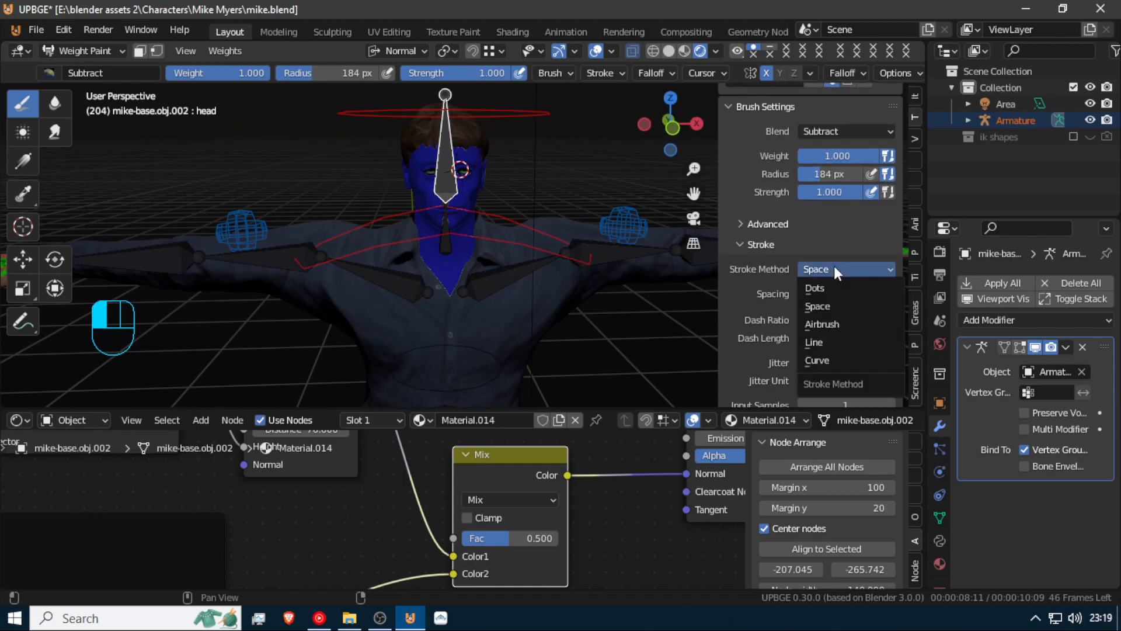
{"action": "left_click", "coordinate": [830, 340]}
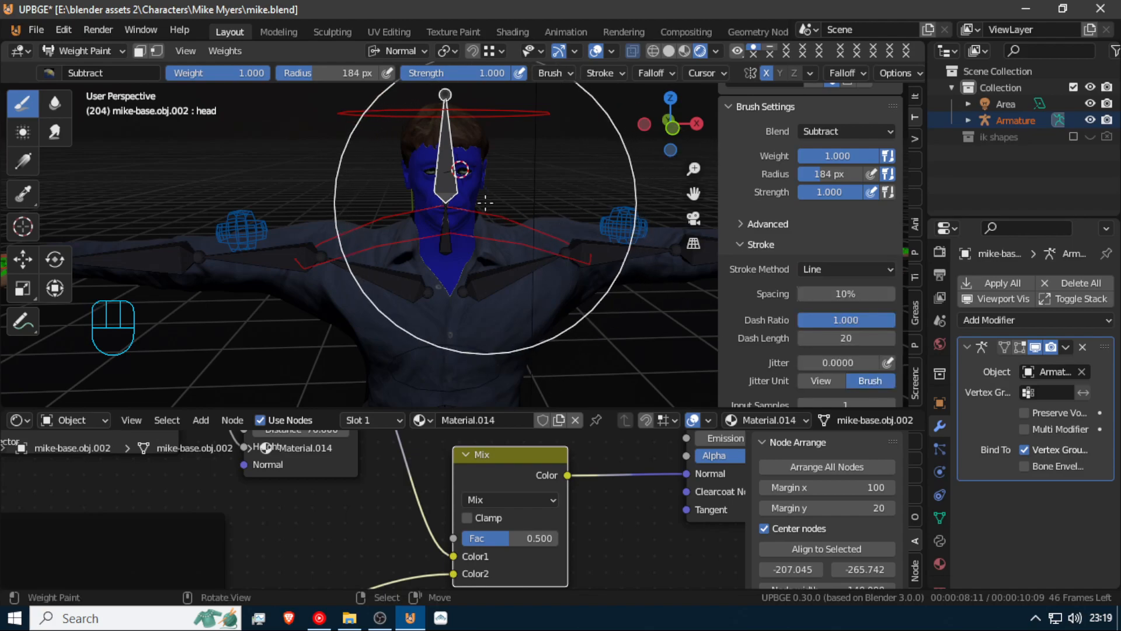
{"action": "key", "text": "KP_1"}
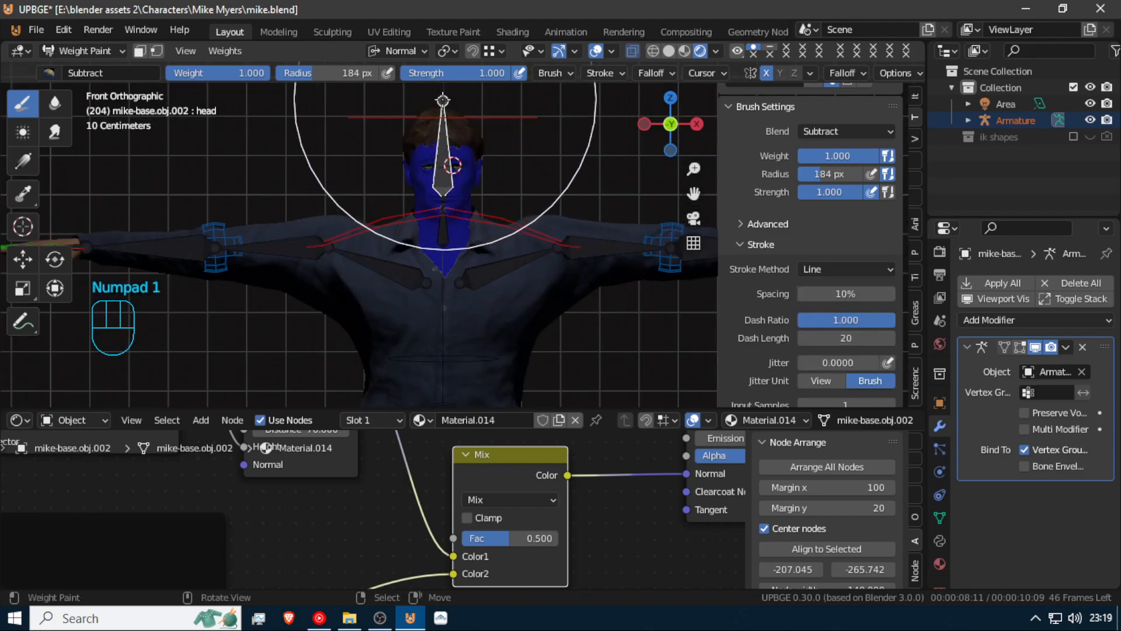
{"action": "mouse_move", "coordinate": [443, 101]}
{"action": "left_mouse_down"}
{"action": "mouse_move", "coordinate": [442, 470]}
{"action": "mouse_move", "coordinate": [442, 403]}
{"action": "left_mouse_up"}
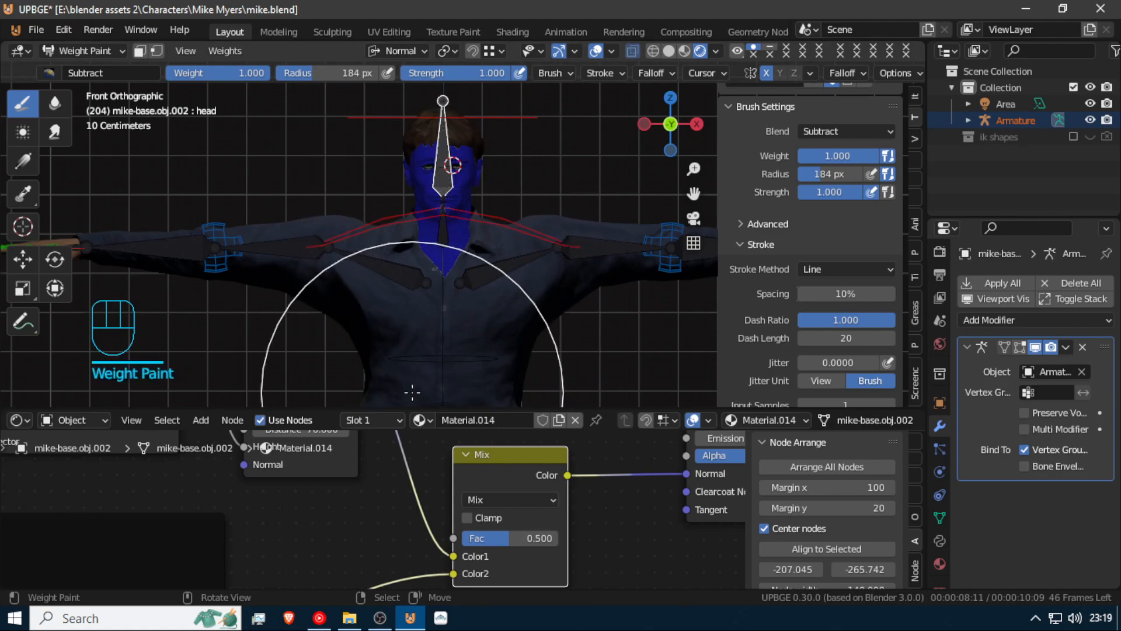
Switch to the Add brush, paint a stroke from the top of the head down the torso, and undo the stroke
{"action": "left_click", "coordinate": [46, 73]}
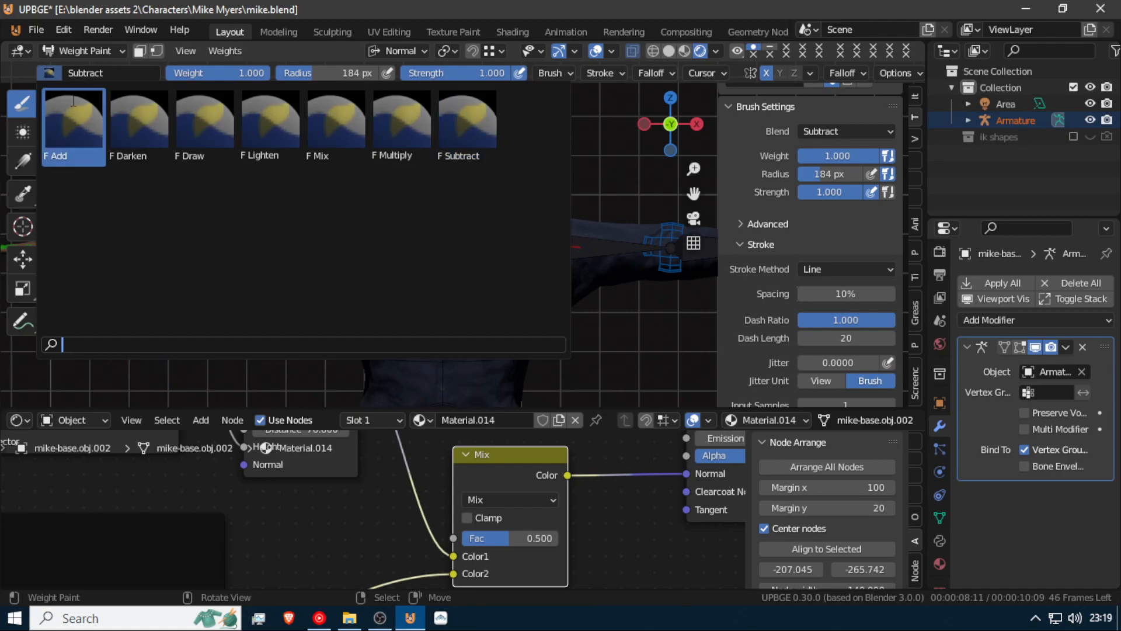
{"action": "left_click", "coordinate": [86, 125]}
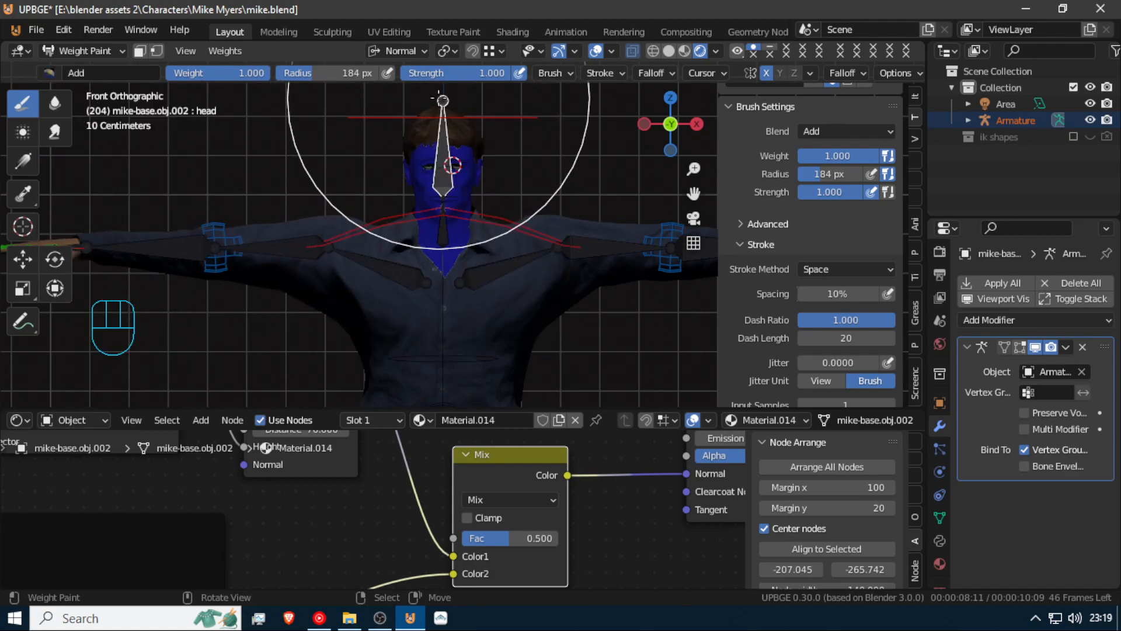
{"action": "left_click_drag", "start_coordinate": [441, 89], "coordinate": [447, 397]}
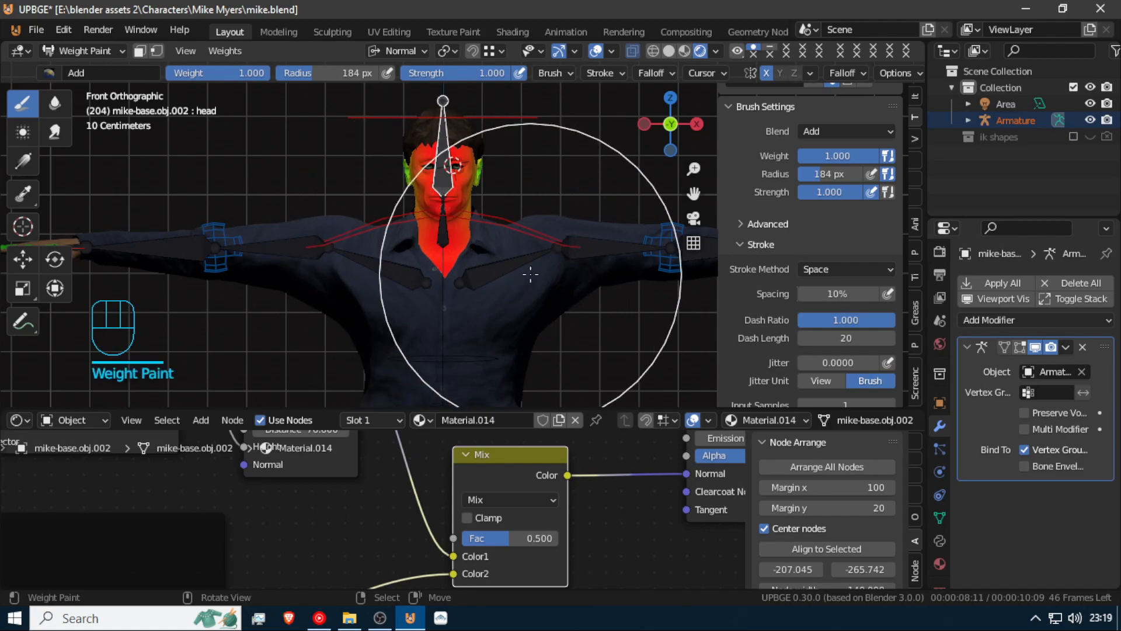
{"action": "key", "text": "ctrl+z"}
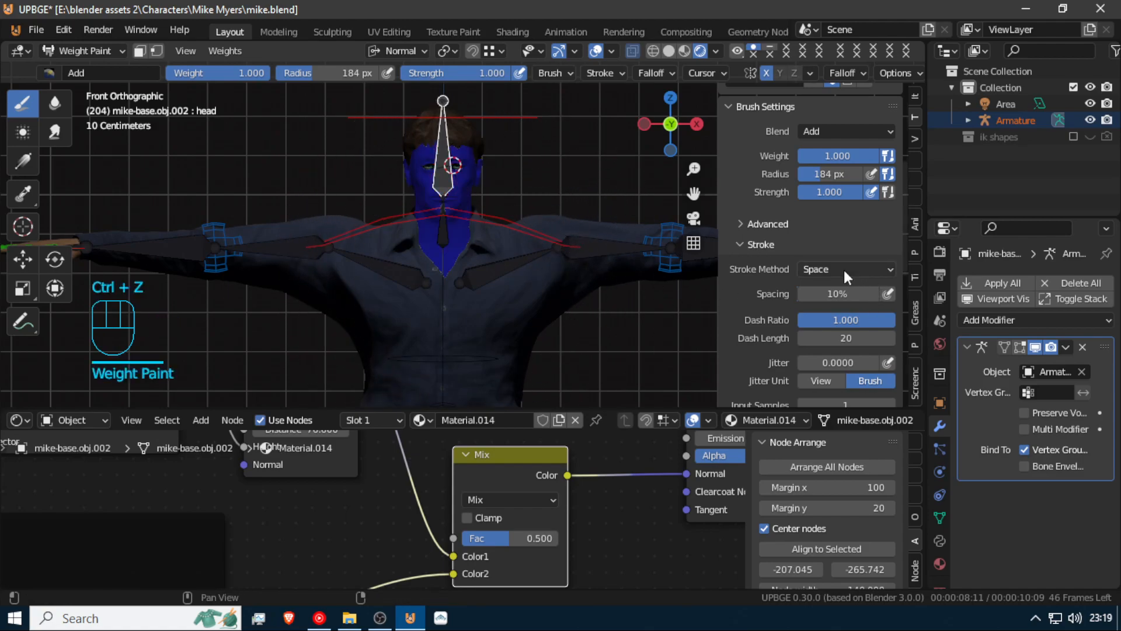
Try the Add brush with the Line stroke method down the centre of the head and torso, and undo it
{"action": "left_click", "coordinate": [839, 272]}
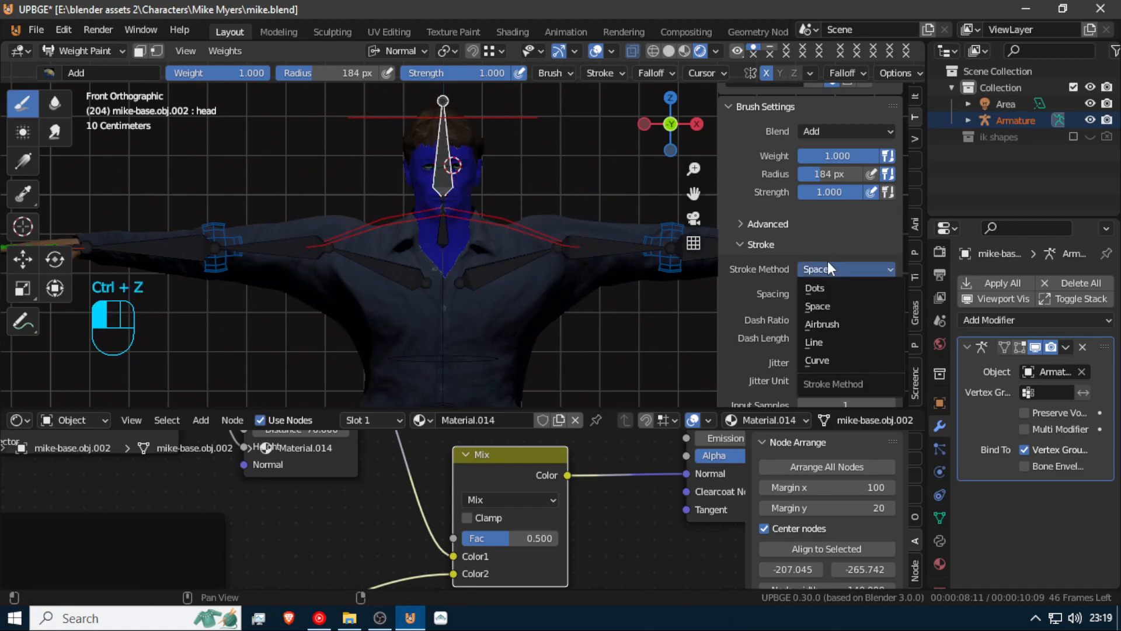
{"action": "left_click", "coordinate": [839, 342]}
{"action": "mouse_move", "coordinate": [444, 101]}
{"action": "left_mouse_down"}
{"action": "mouse_move", "coordinate": [443, 409]}
{"action": "mouse_move", "coordinate": [444, 374]}
{"action": "left_mouse_up"}
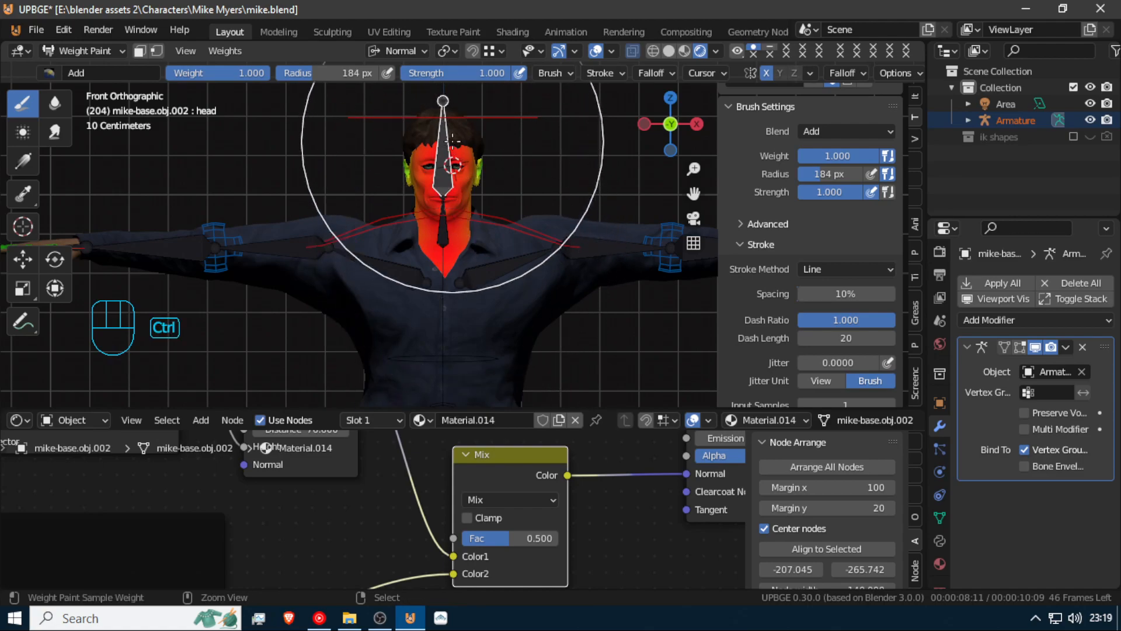
{"action": "key", "text": "ctrl+z"}
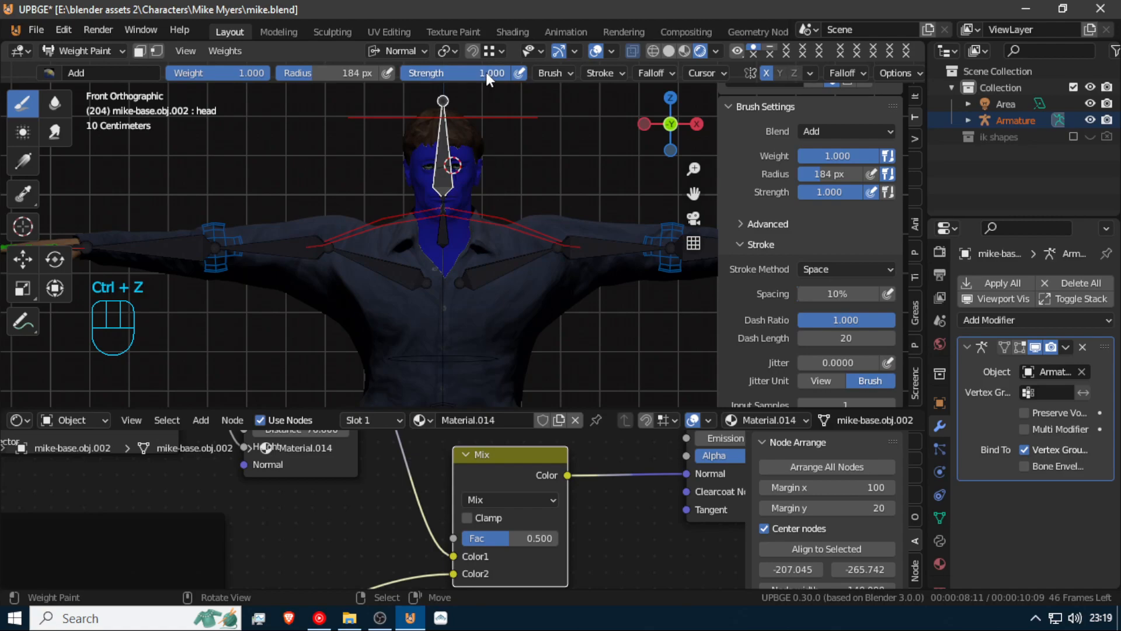
Try painting the head and neck with the brush at 0.404 strength and 268 px radius, and undo these strokes
{"action": "key", "text": "f"}
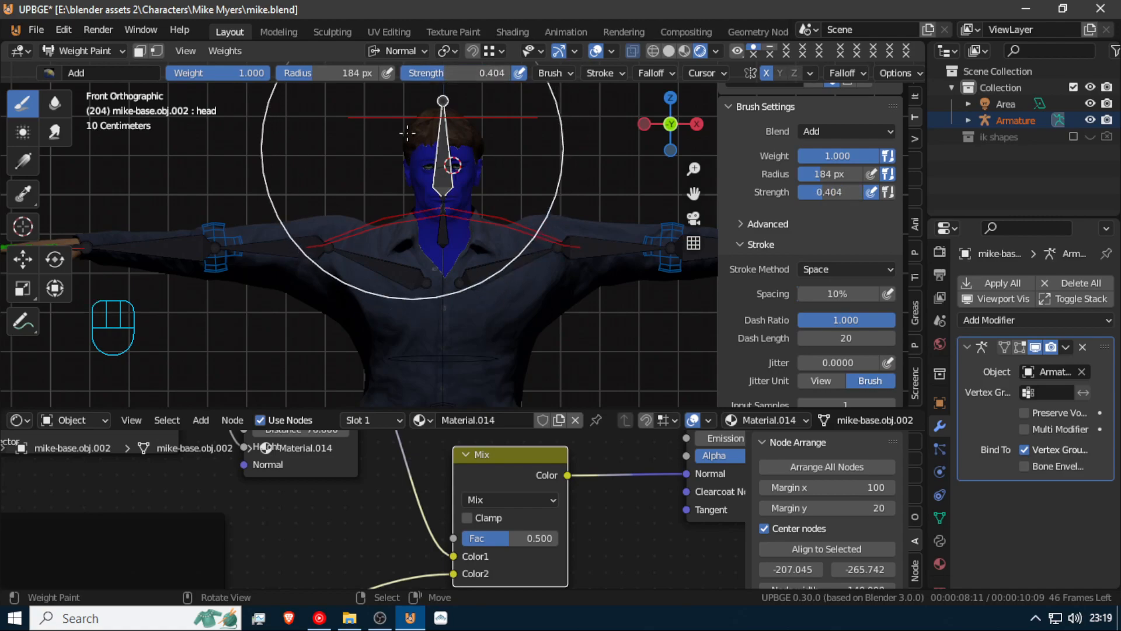
{"action": "left_click", "coordinate": [523, 114]}
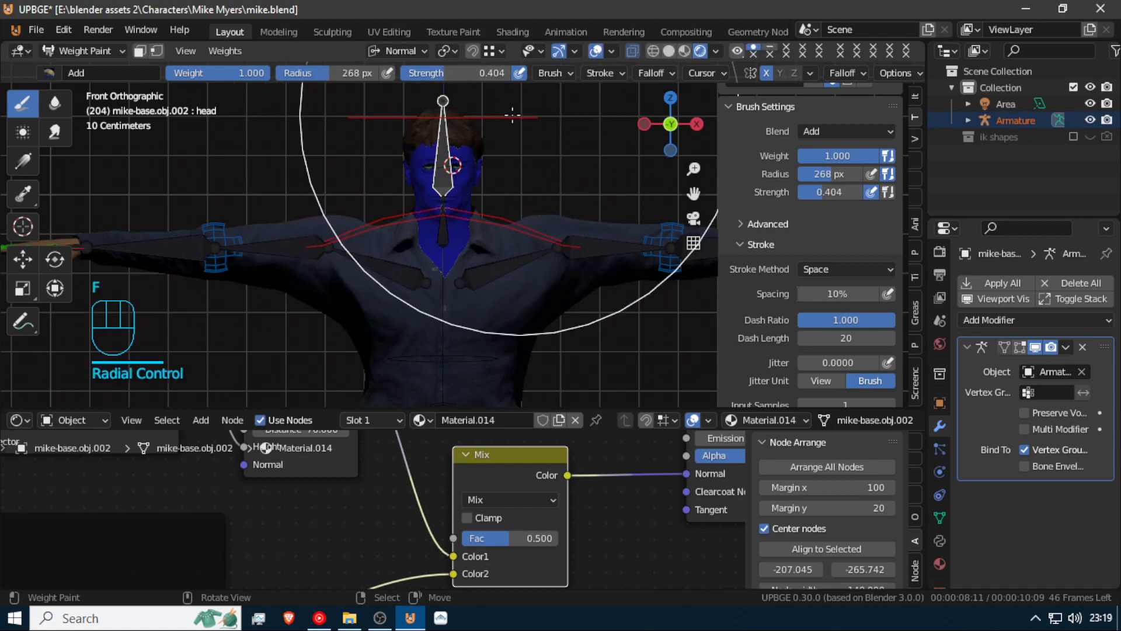
{"action": "left_click_drag", "start_coordinate": [446, 97], "coordinate": [445, 202]}
{"action": "left_click_drag", "start_coordinate": [443, 140], "coordinate": [450, 325]}
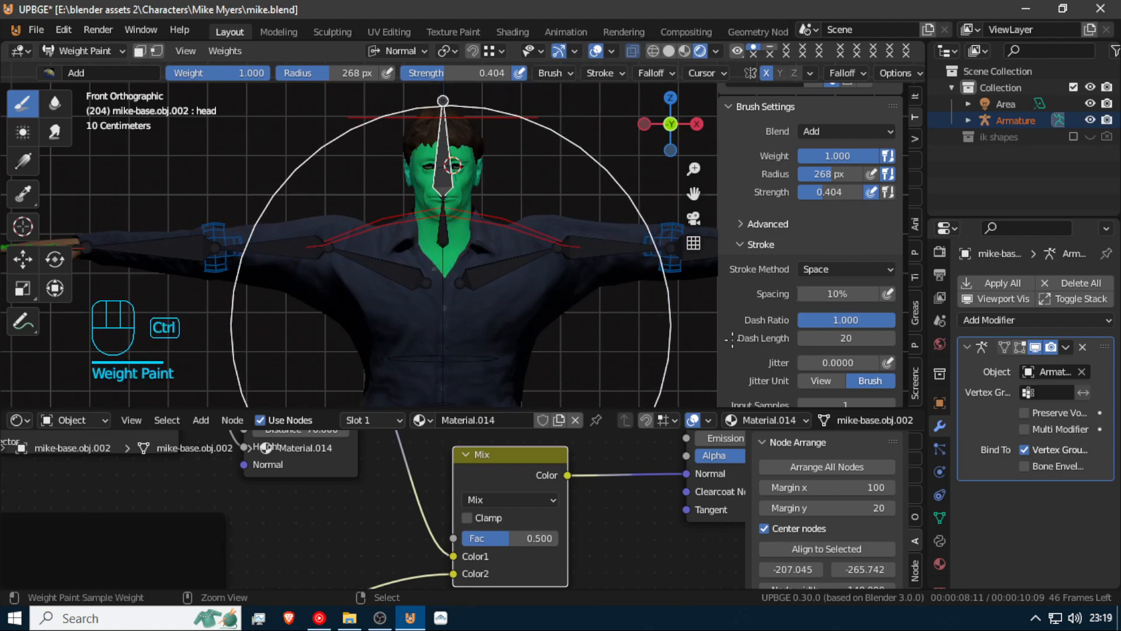
{"action": "key", "text": "ctrl+z"}
Try another straight Line stroke down the head and neck at full strength with a 184 px radius, and undo it
{"action": "left_click", "coordinate": [820, 270]}
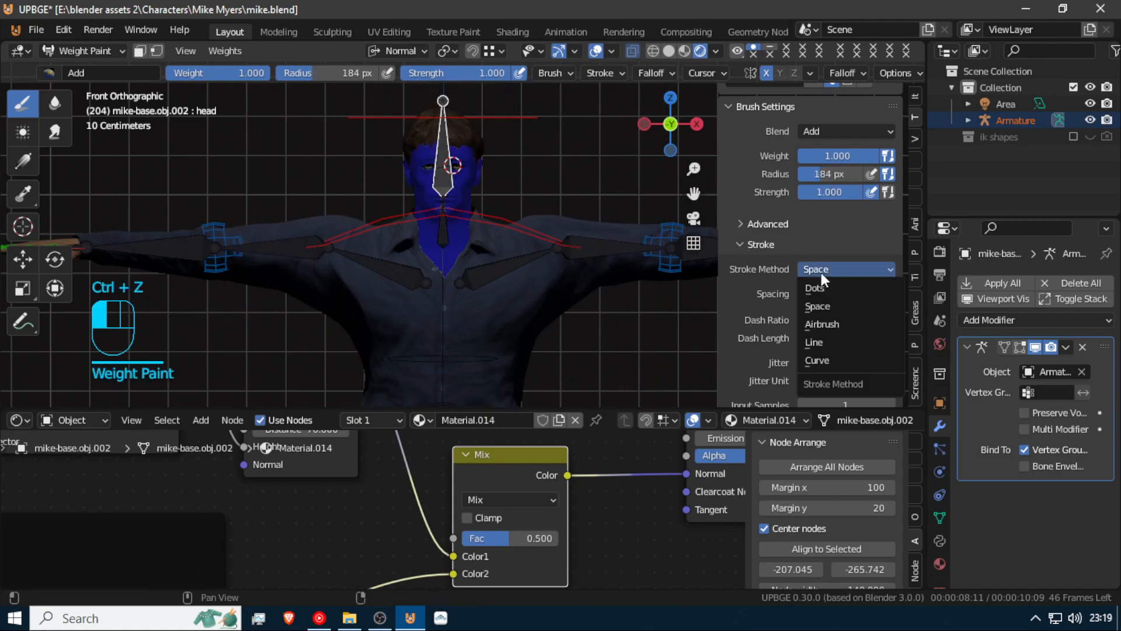
{"action": "left_click", "coordinate": [826, 341]}
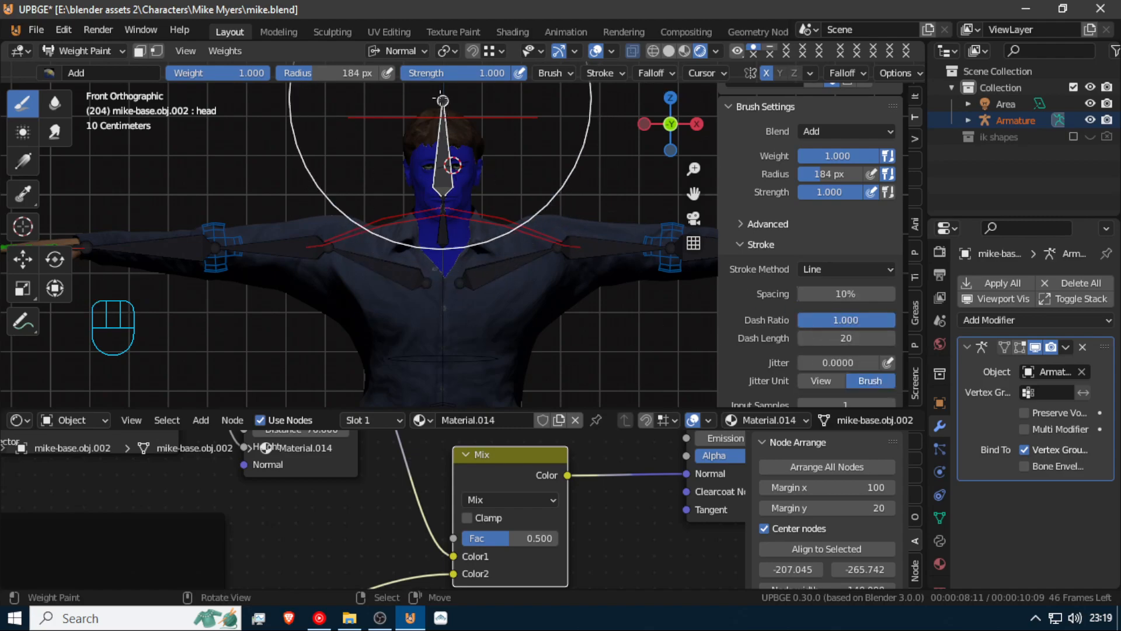
{"action": "mouse_move", "coordinate": [443, 100]}
{"action": "left_mouse_down"}
{"action": "mouse_move", "coordinate": [441, 373]}
{"action": "mouse_move", "coordinate": [440, 362]}
{"action": "left_mouse_up"}
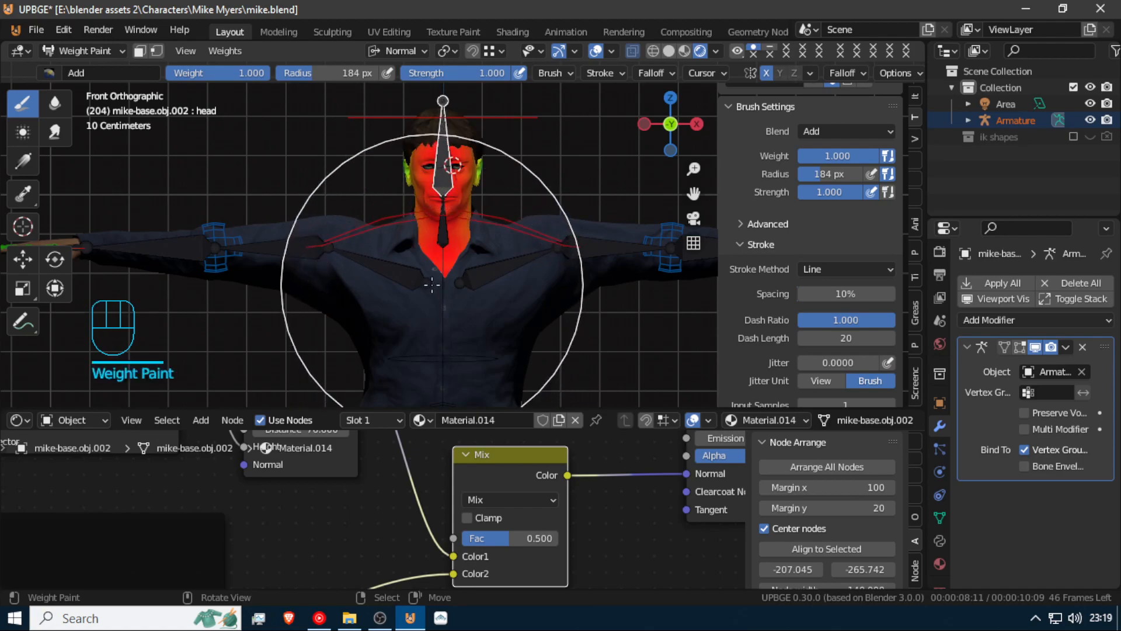
{"action": "key", "text": "ctrl"}
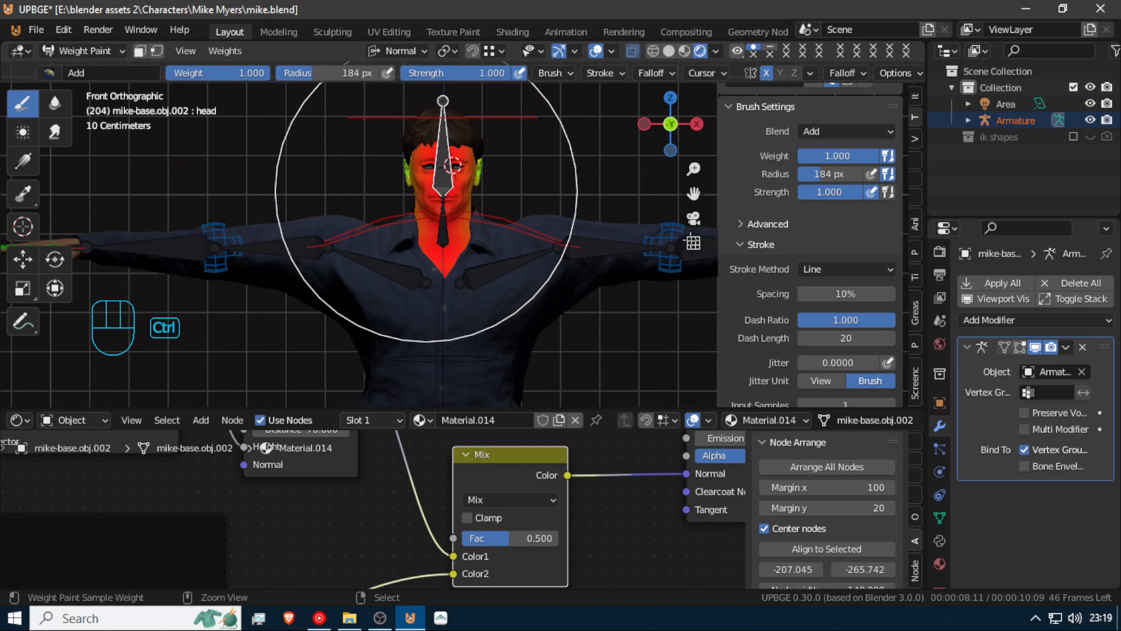
{"action": "key", "text": "ctrl+z"}
Set the Add brush to the Line stroke method with a 301 px radius and paint the head and neck straight down the centre
{"action": "left_click", "coordinate": [817, 270]}
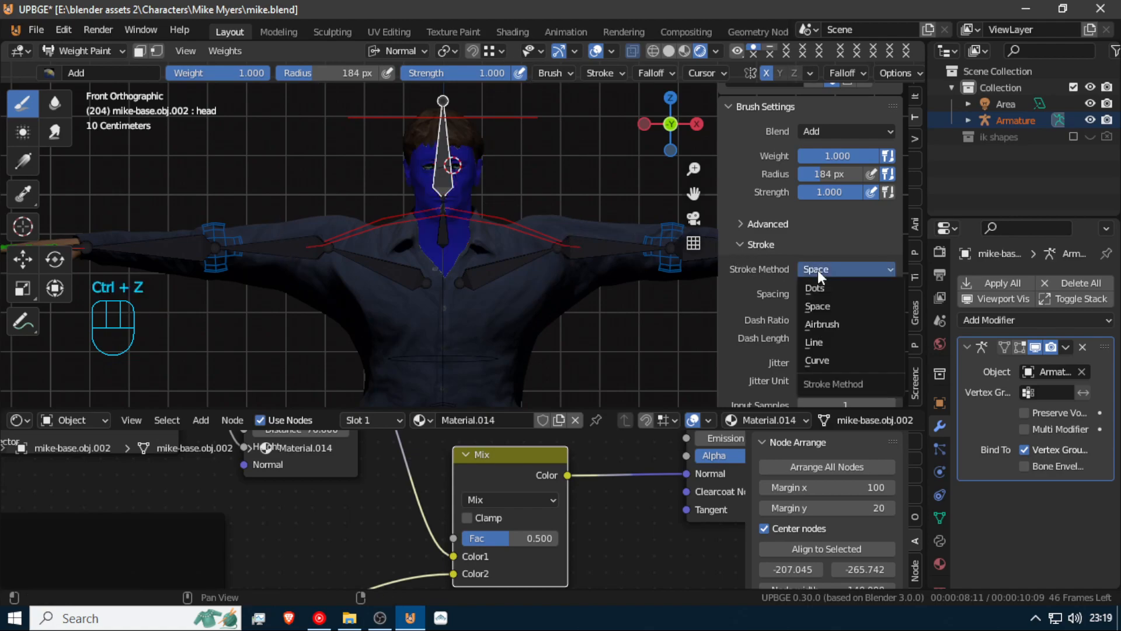
{"action": "left_click", "coordinate": [824, 341]}
{"action": "key", "text": "f"}
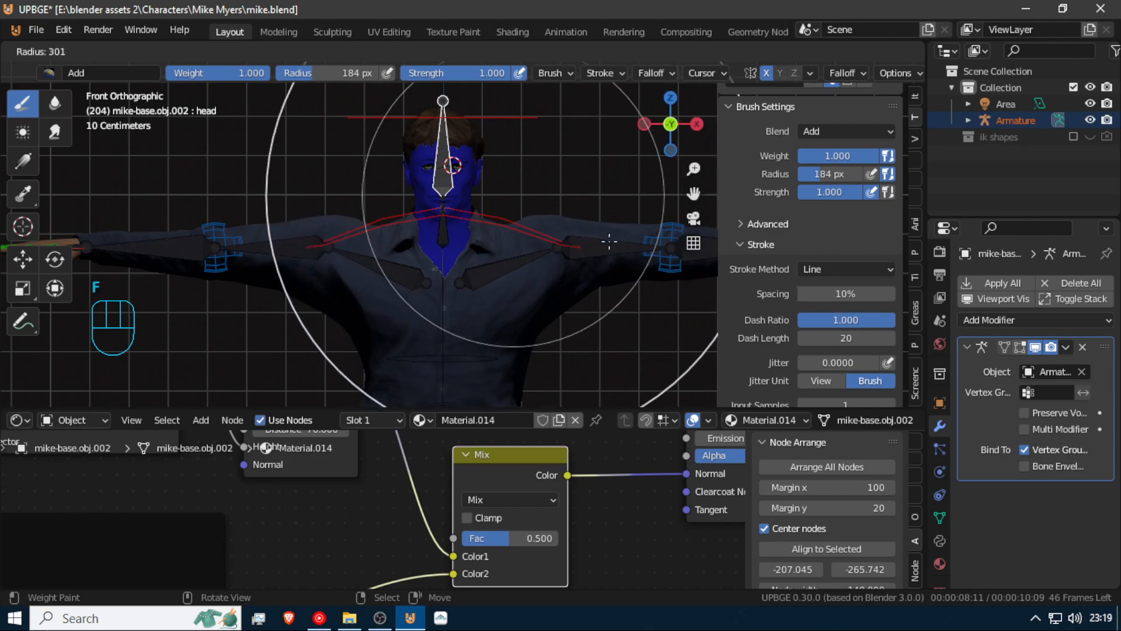
{"action": "left_click", "coordinate": [609, 241]}
{"action": "left_click_drag", "start_coordinate": [443, 100], "coordinate": [444, 357]}
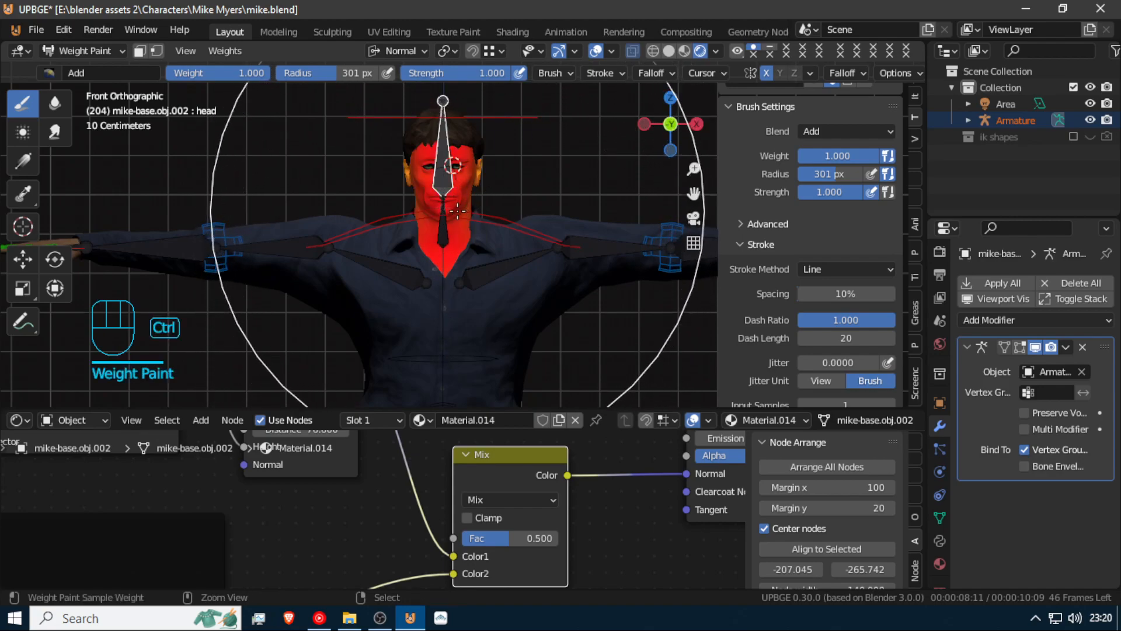
Undo the full-strength painting and repaint the head and neck with straight Line strokes at 0.316 strength, using 184 px and 339 px radii
{"action": "key", "text": "ctrl+z"}
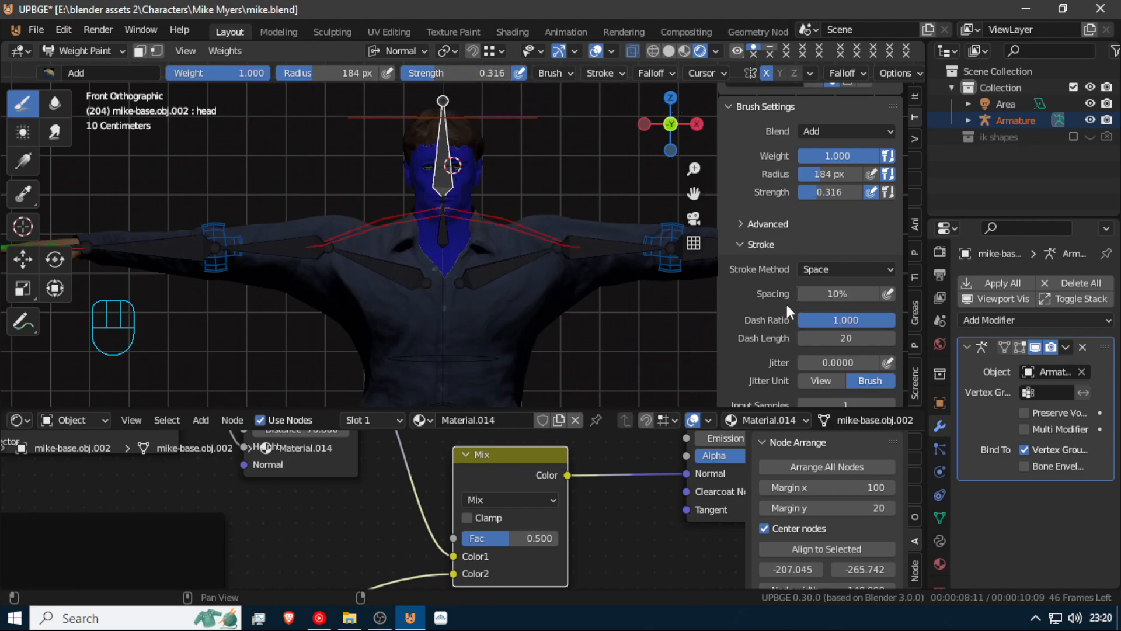
{"action": "left_click", "coordinate": [829, 269]}
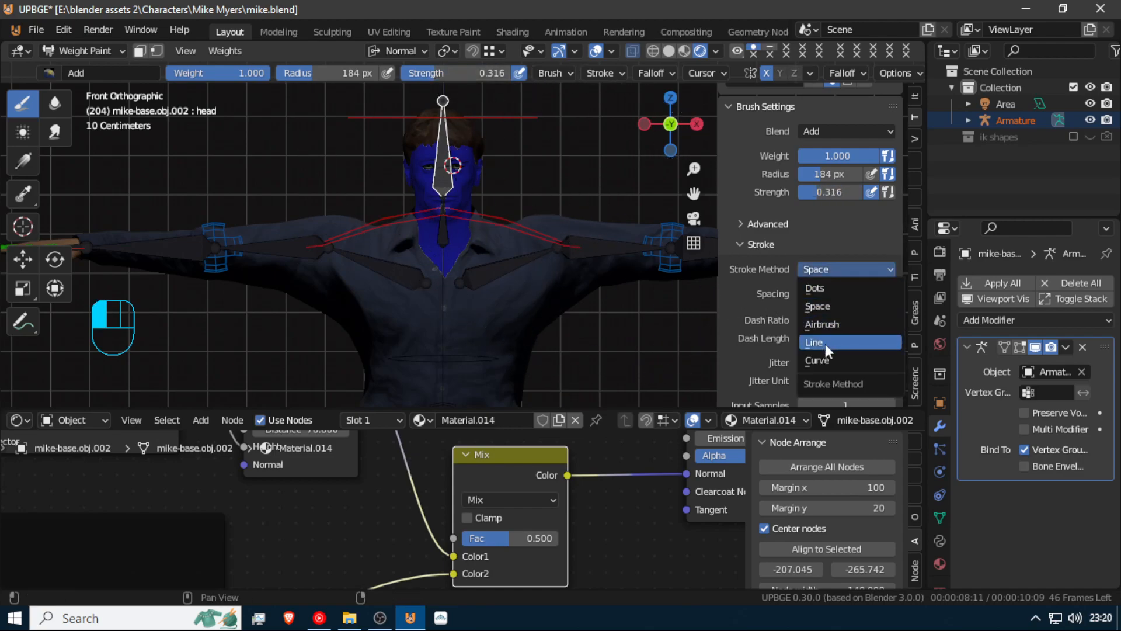
{"action": "left_click", "coordinate": [825, 341]}
{"action": "left_click_drag", "start_coordinate": [443, 101], "coordinate": [442, 318]}
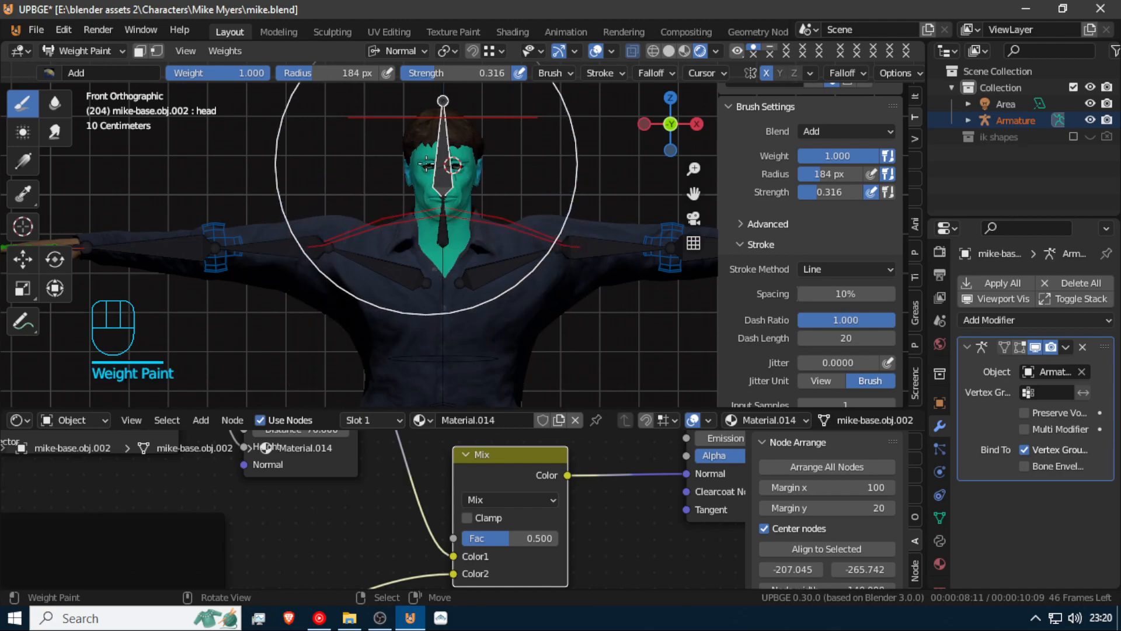
{"action": "left_click", "coordinate": [583, 182]}
{"action": "left_click_drag", "start_coordinate": [443, 120], "coordinate": [443, 315]}
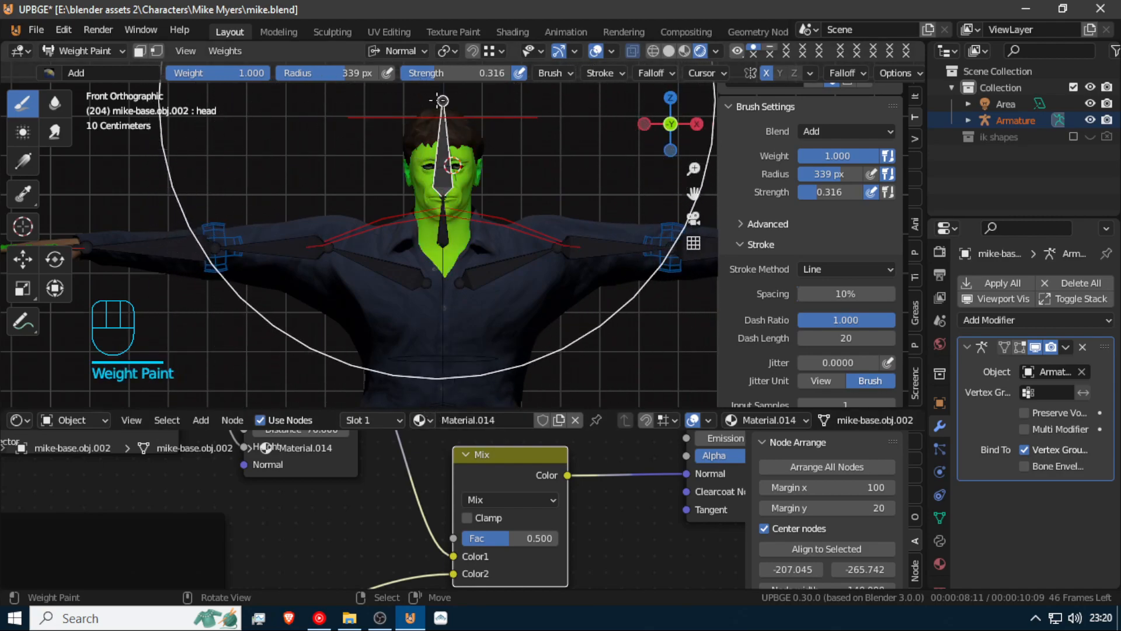
Try two more 339 px Line strokes down the centre and side of the head, and undo both
{"action": "left_click_drag", "start_coordinate": [443, 102], "coordinate": [442, 193]}
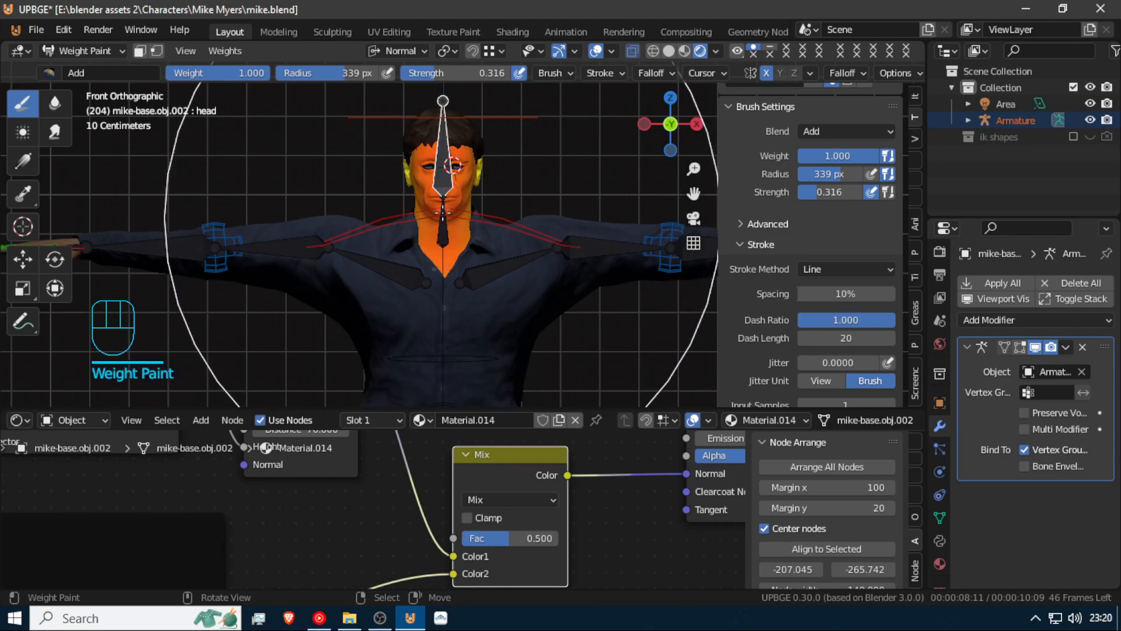
{"action": "left_click_drag", "start_coordinate": [480, 101], "coordinate": [477, 197]}
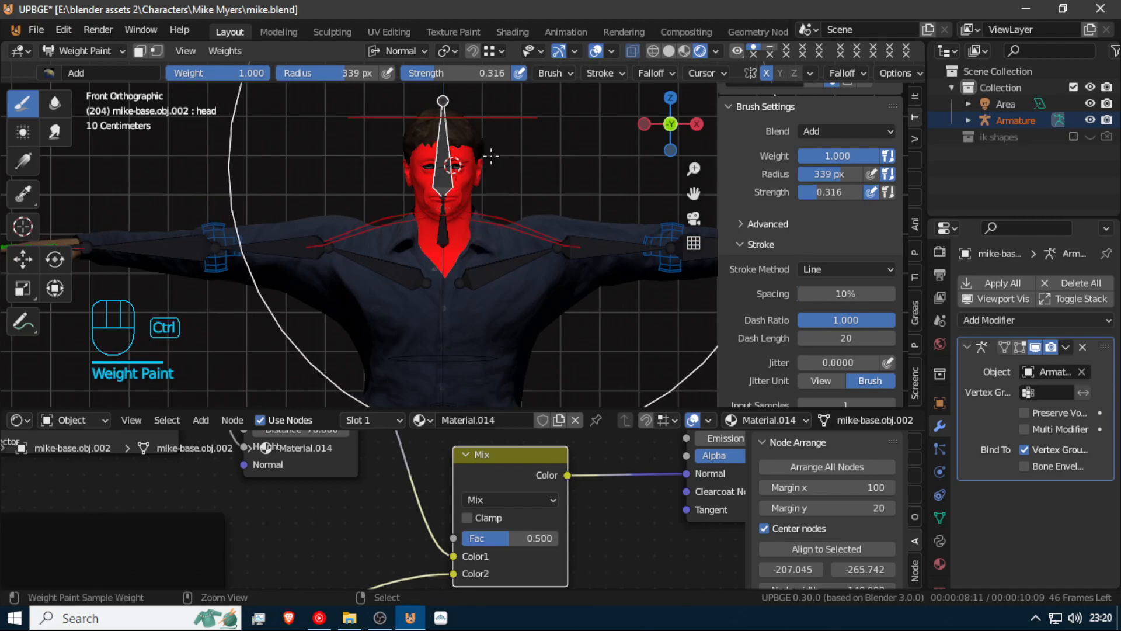
{"action": "key", "text": "ctrl+z"}
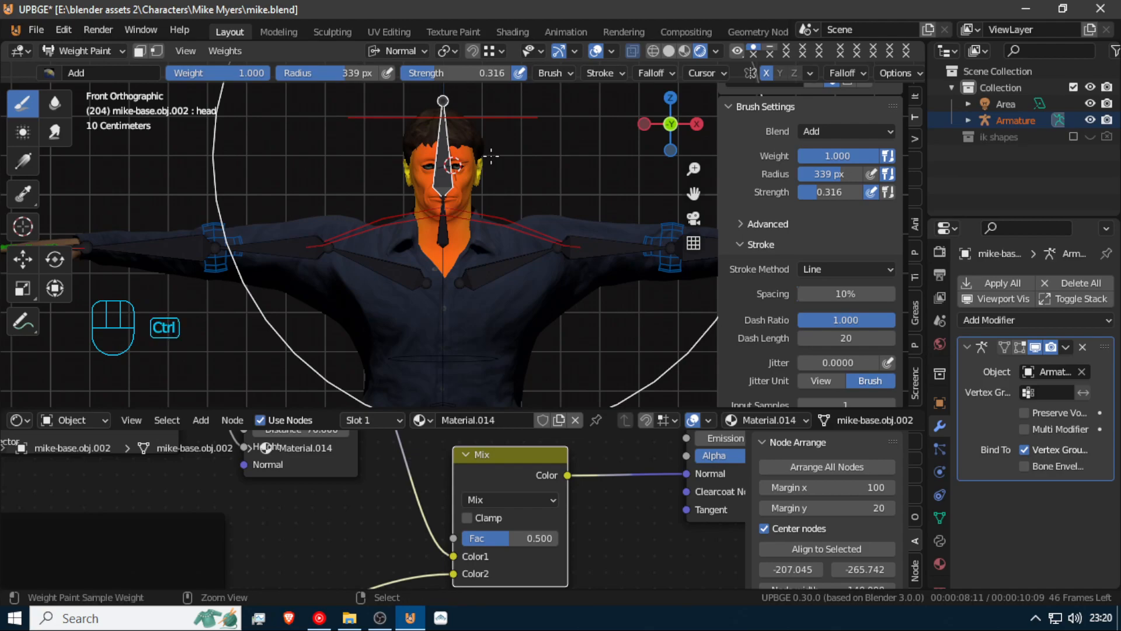
{"action": "key", "text": "ctrl+z"}
Set the brush radius to 201 px and paint short vertical Line strokes over the face, both sides of the head and the jaw
{"action": "scroll", "coordinate": [490, 155], "scroll_direction": "up", "scroll_amount": 2}
{"action": "middle_click_drag", "start_coordinate": [462, 128], "coordinate": [451, 204], "text": "shift"}
{"action": "key", "text": "f"}
{"action": "left_click", "coordinate": [444, 119]}
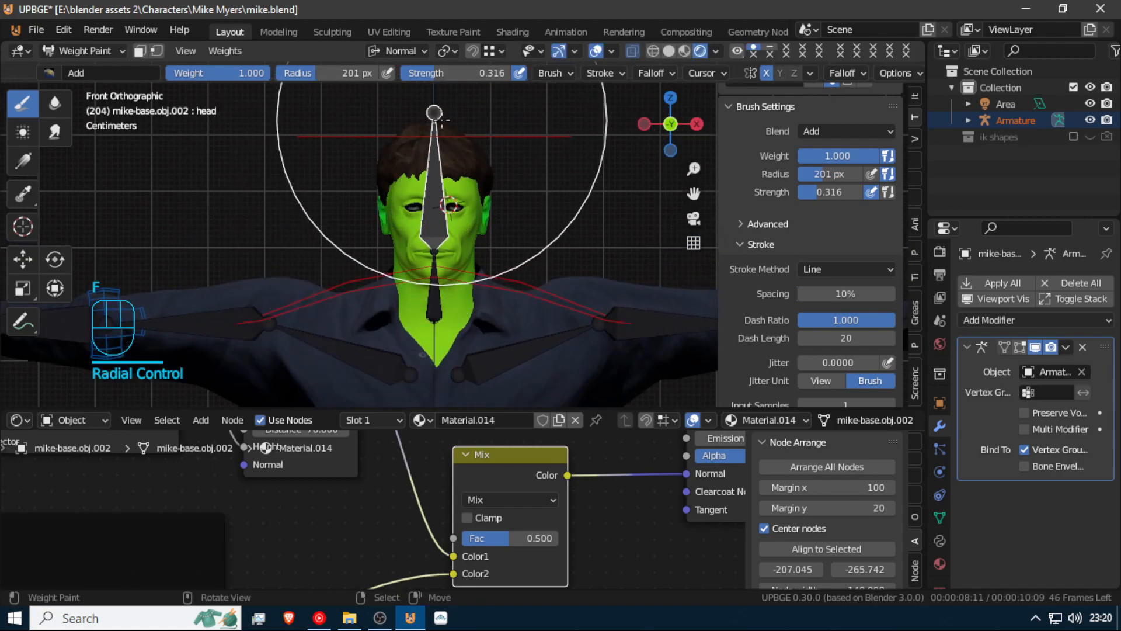
{"action": "left_click", "coordinate": [437, 139]}
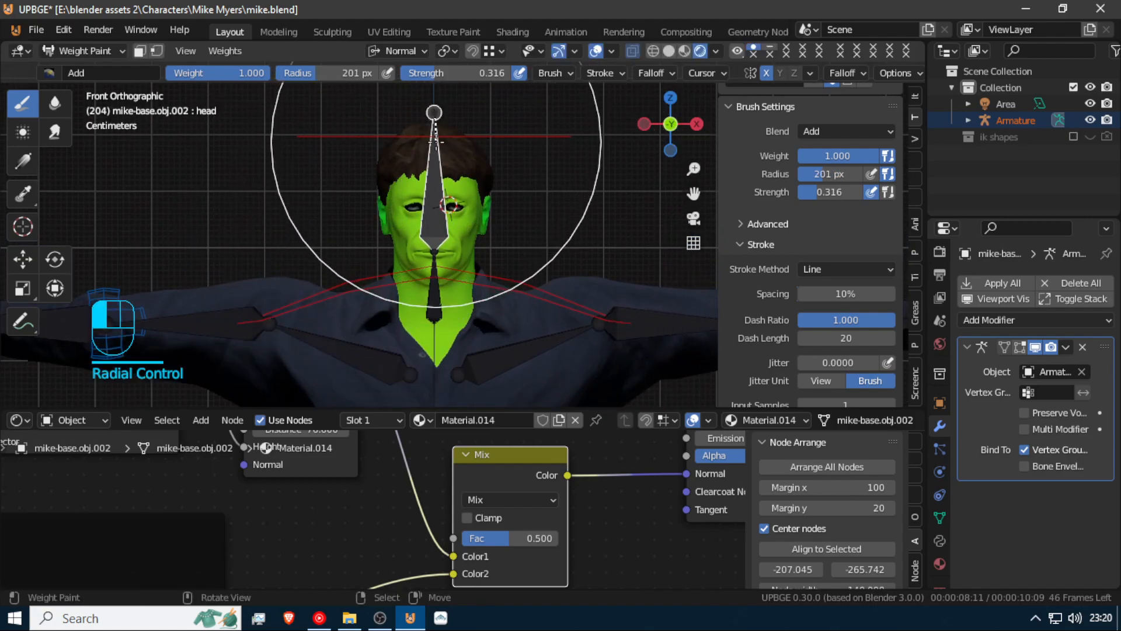
{"action": "left_click", "coordinate": [437, 141]}
{"action": "left_click_drag", "start_coordinate": [439, 141], "coordinate": [436, 196]}
{"action": "left_click_drag", "start_coordinate": [485, 164], "coordinate": [489, 235]}
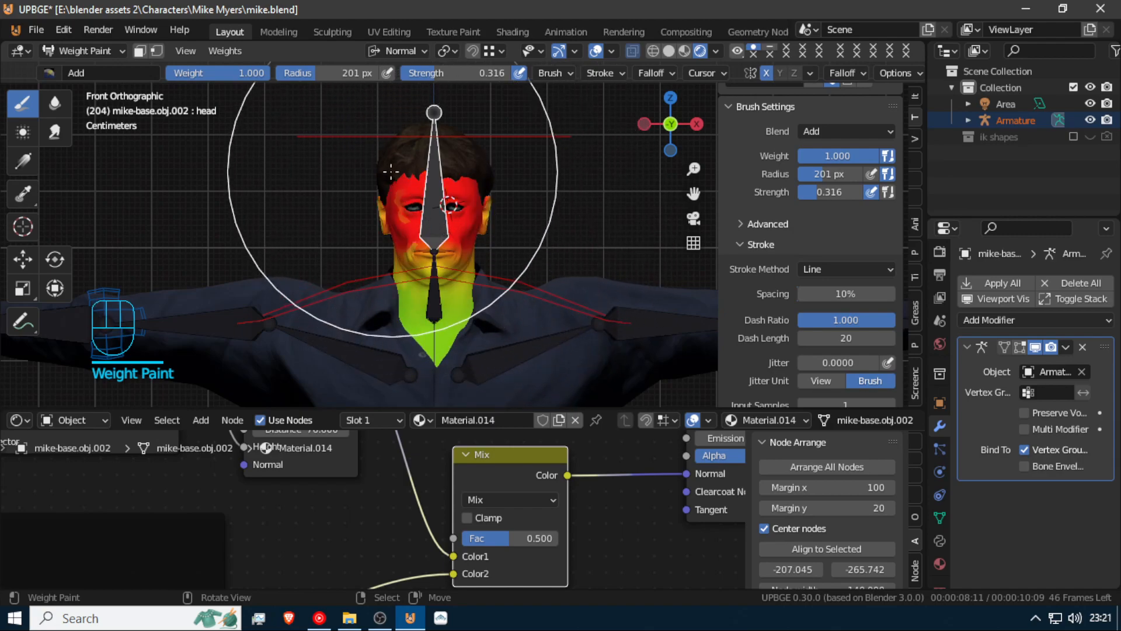
{"action": "left_click_drag", "start_coordinate": [377, 173], "coordinate": [377, 213]}
{"action": "left_click_drag", "start_coordinate": [481, 187], "coordinate": [485, 230]}
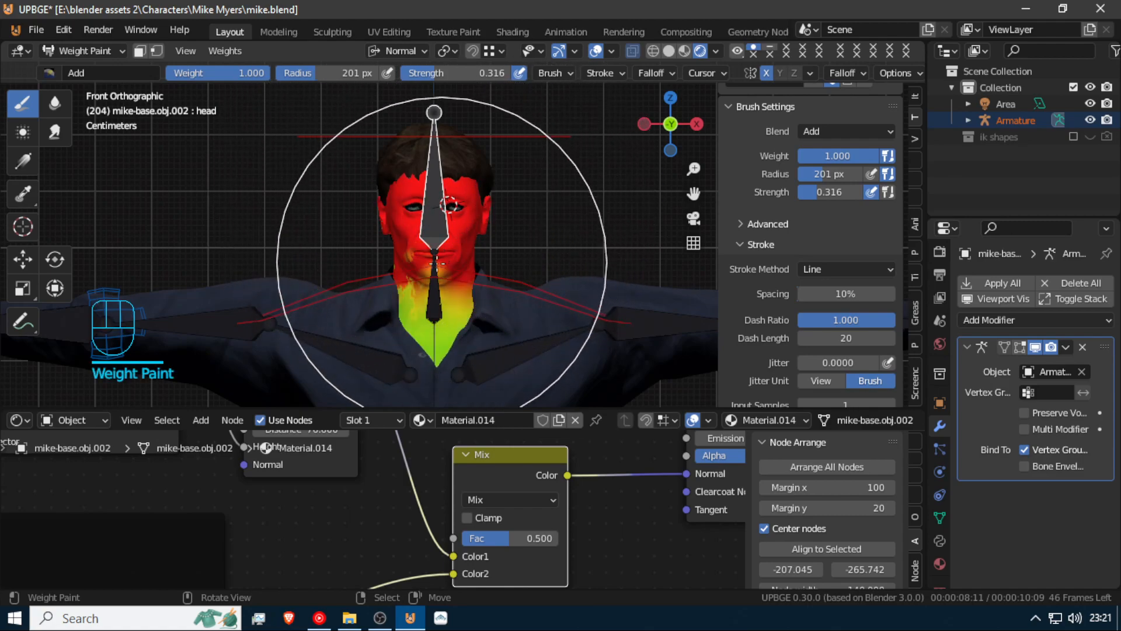
{"action": "left_click_drag", "start_coordinate": [414, 238], "coordinate": [413, 255]}
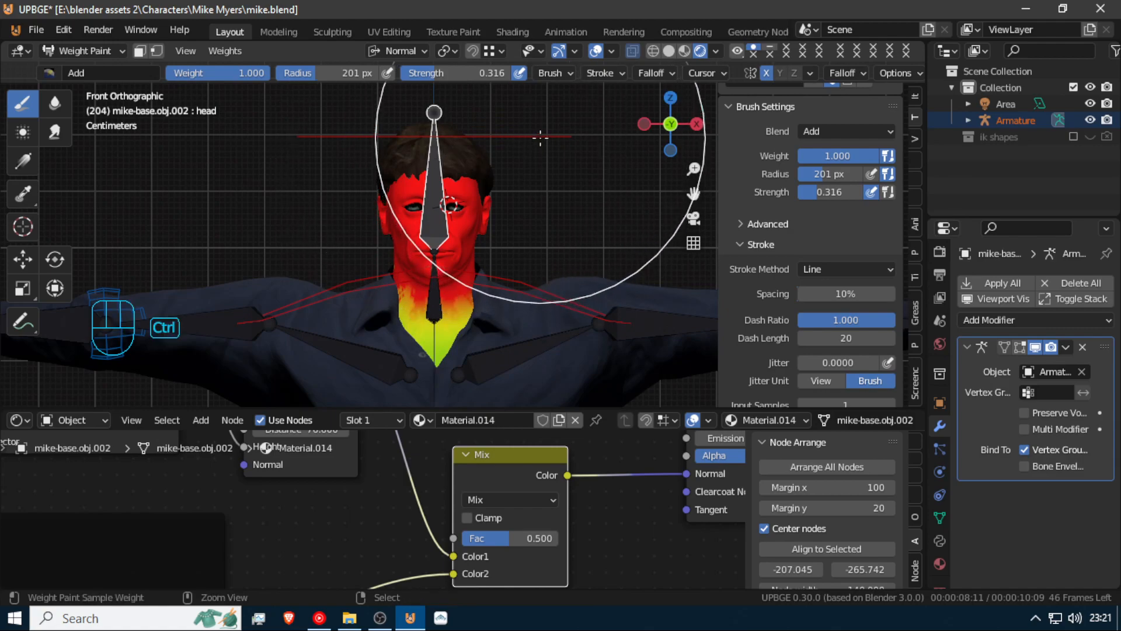
Leave weight painting and return the head mesh to Object Mode
{"action": "key", "text": "ctrl+Tab"}
{"action": "key", "text": "ctrl+Tab"}
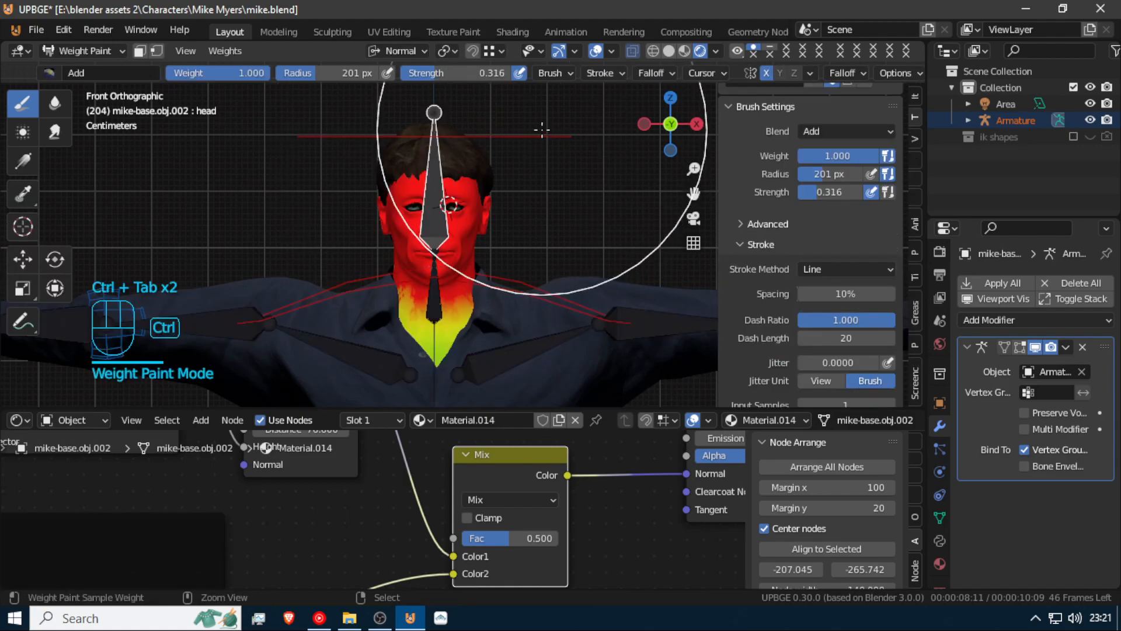
{"action": "key", "text": "ctrl+Tab"}
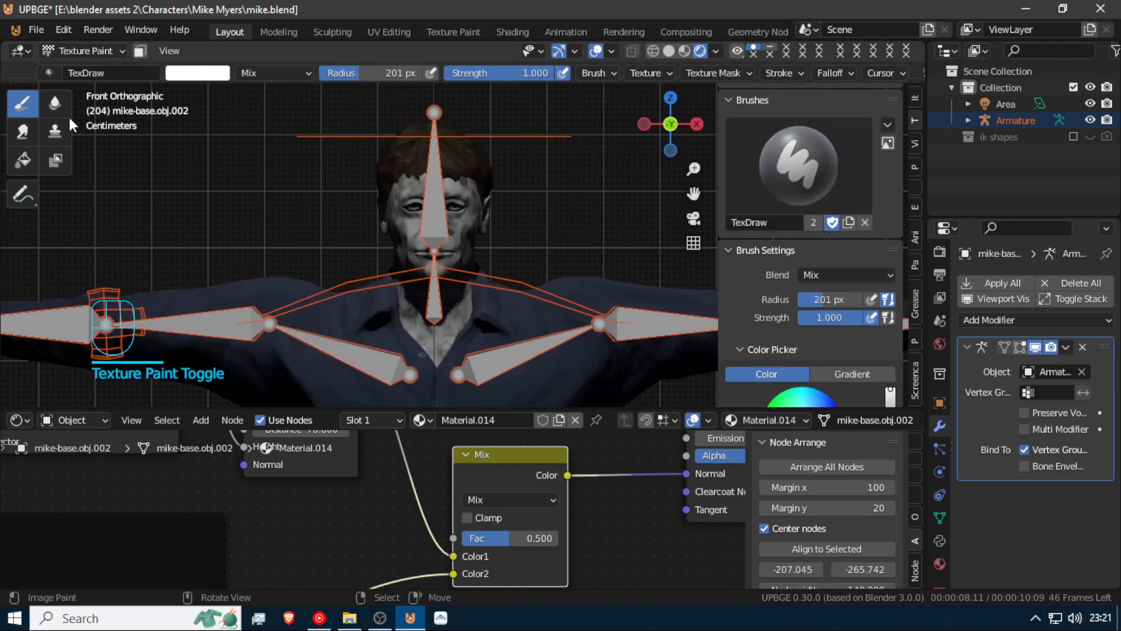
{"action": "left_click", "coordinate": [85, 53]}
{"action": "left_click", "coordinate": [92, 68]}
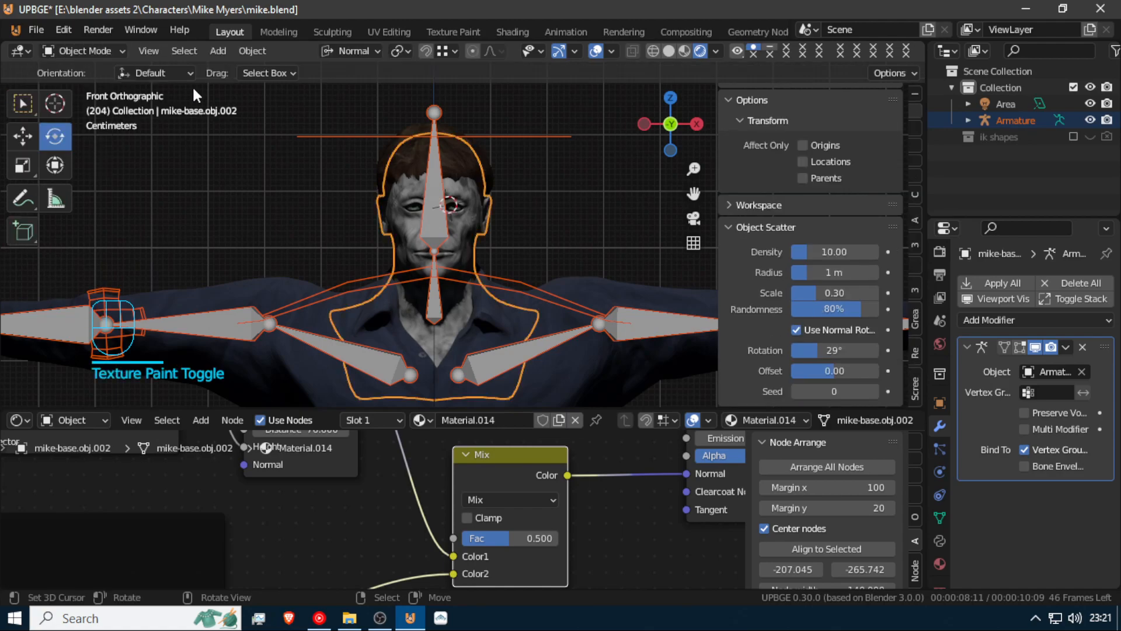
Put the armature in Pose Mode and rotate the head.001 control bone by about -60° to test the head's deformation
{"action": "left_click", "coordinate": [331, 132]}
{"action": "key", "text": "r"}
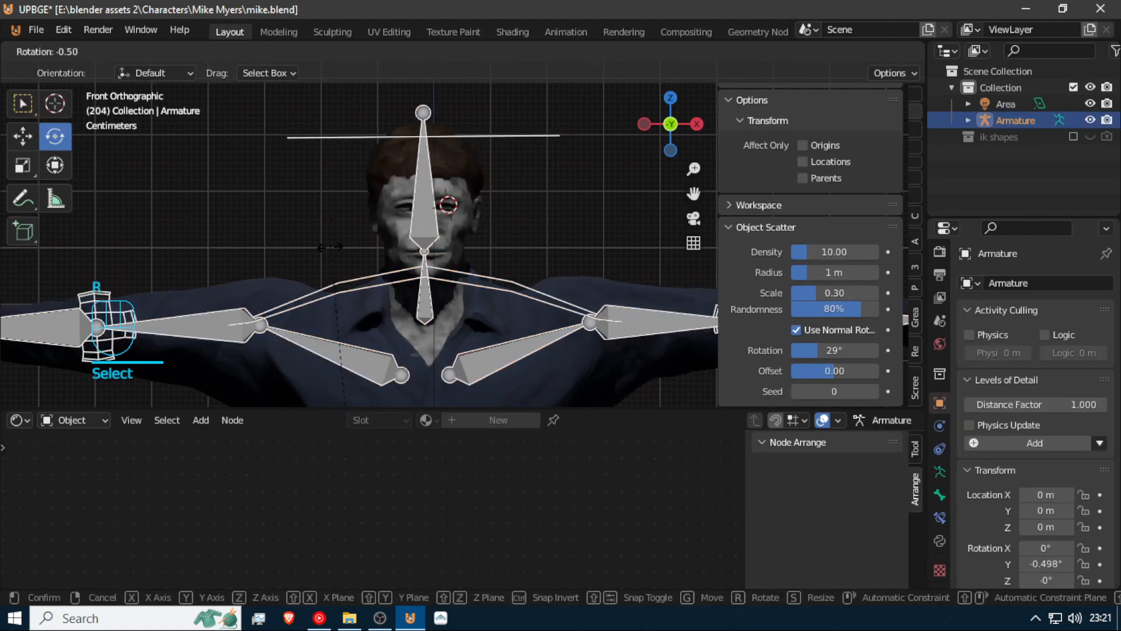
{"action": "key", "text": "ctrl+Tab"}
{"action": "left_click", "coordinate": [365, 134]}
{"action": "key", "text": "r"}
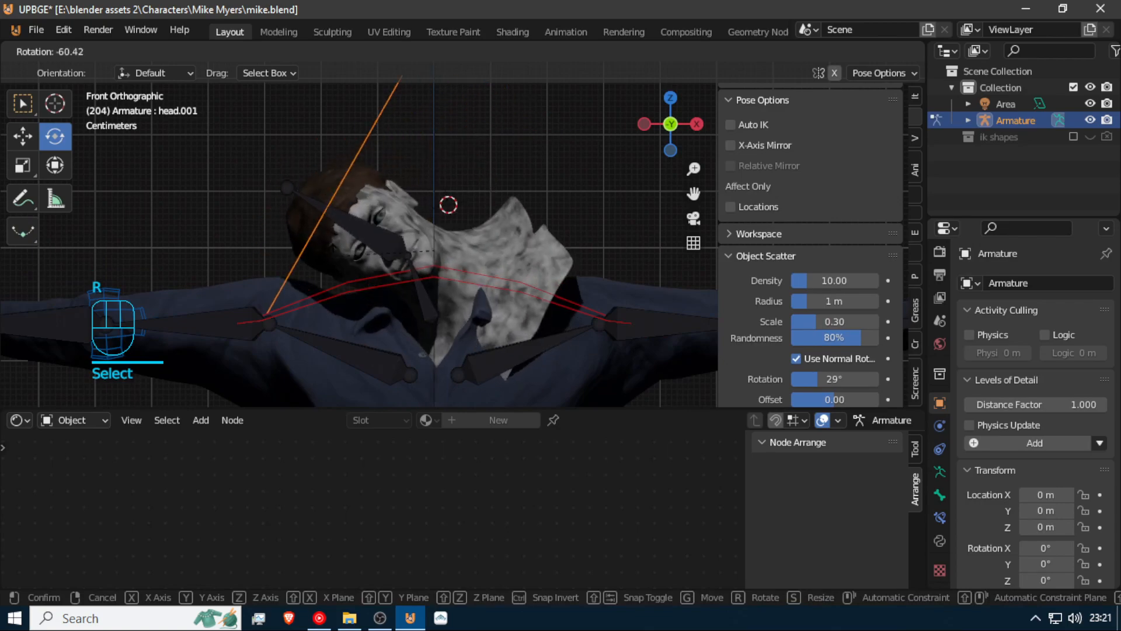
{"action": "left_click", "coordinate": [341, 265]}
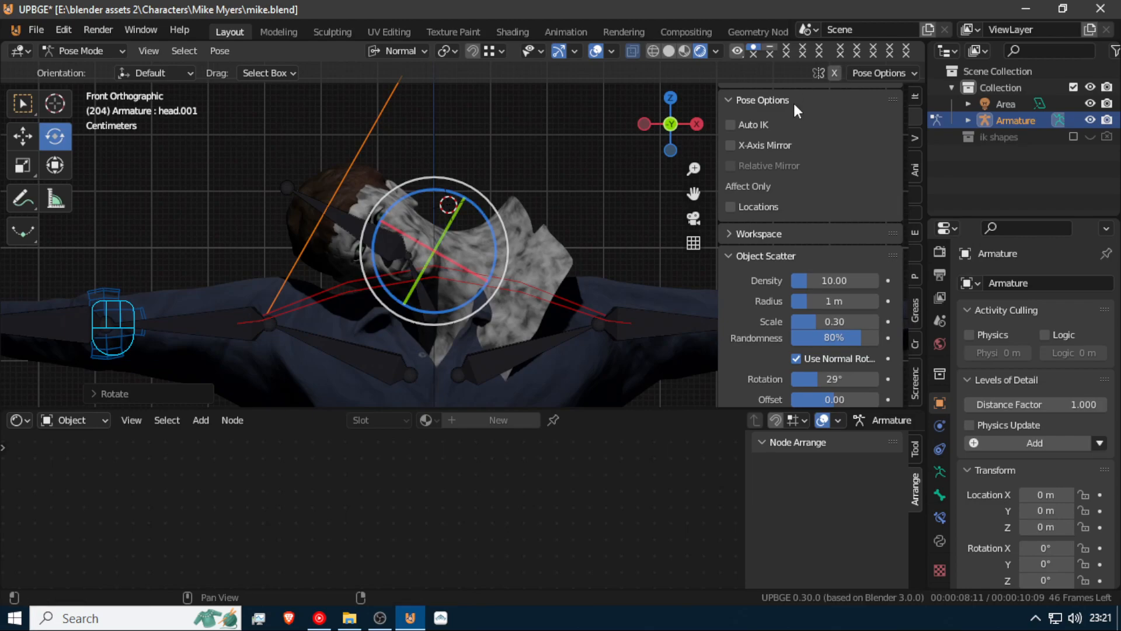
{"action": "key", "text": "Tab"}
{"action": "key", "text": "Tab"}
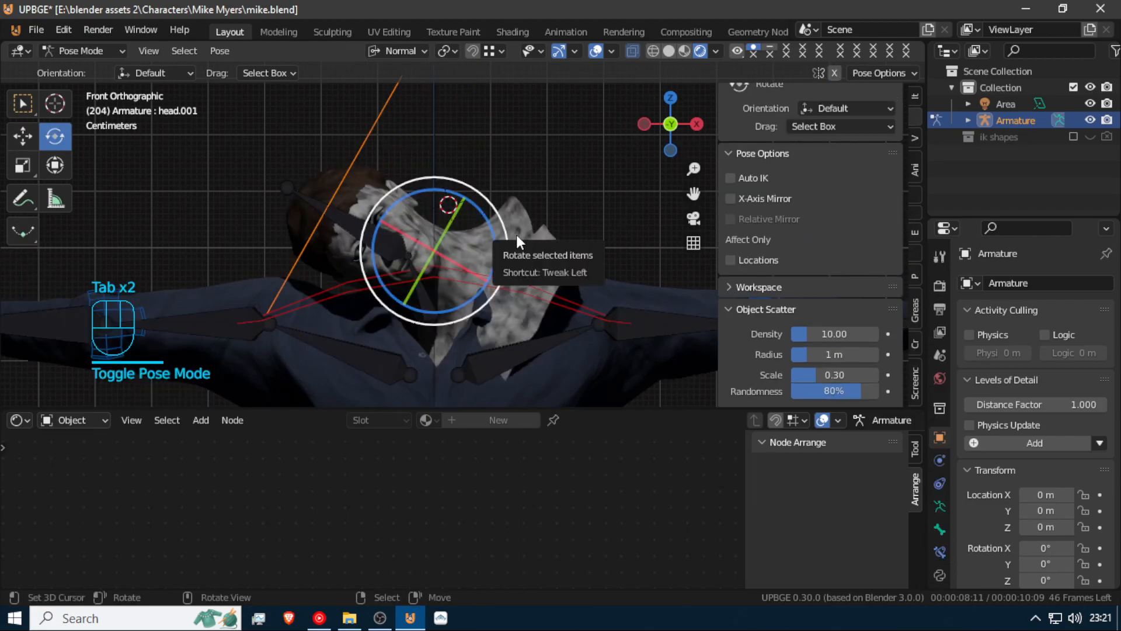
Leave Pose Mode, check the head mesh in Edit Mode, and hide the casual suit mesh in Object Mode
{"action": "key", "text": "ctrl+Tab"}
{"action": "left_click", "coordinate": [490, 225]}
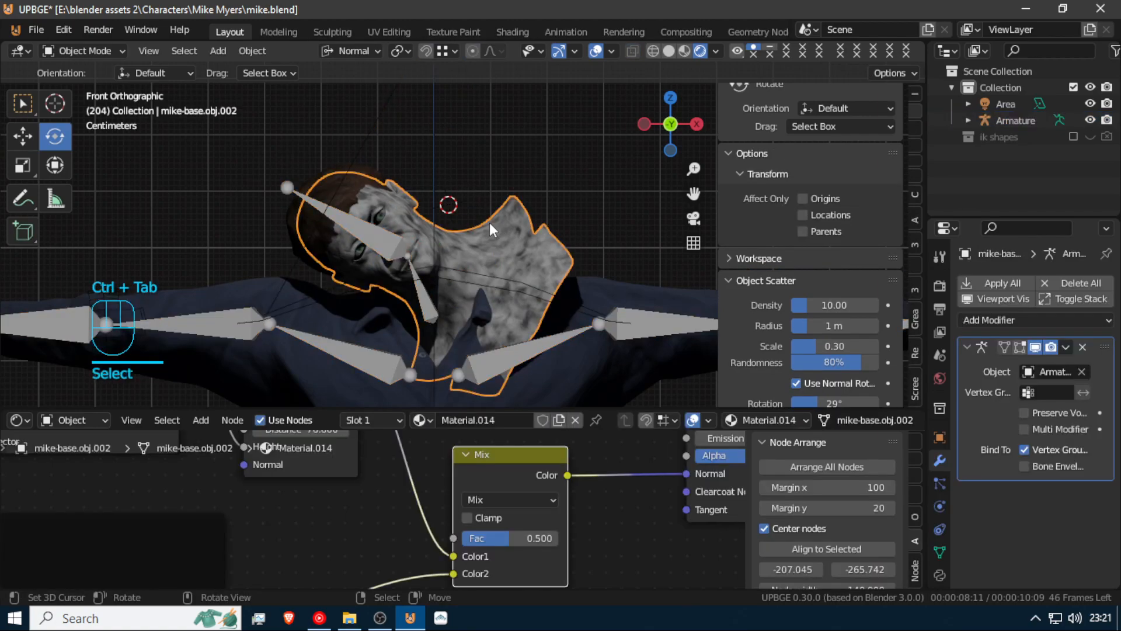
{"action": "key", "text": "Tab"}
{"action": "scroll", "coordinate": [484, 198], "scroll_direction": "down", "scroll_amount": 4}
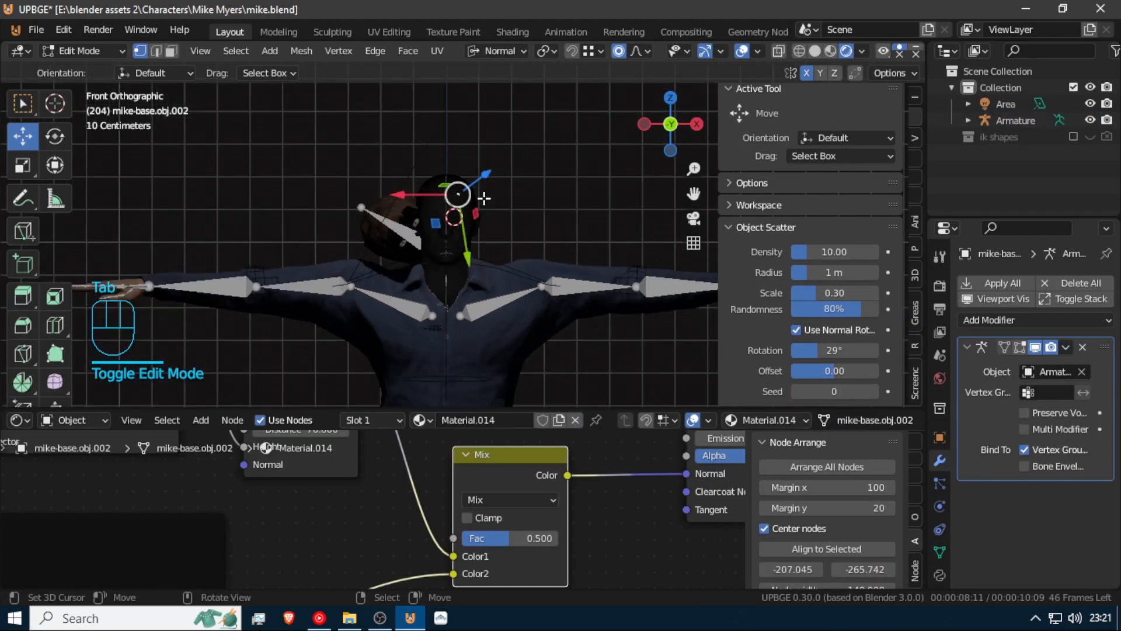
{"action": "scroll", "coordinate": [508, 217], "scroll_direction": "up", "scroll_amount": 2}
{"action": "key", "text": "Tab"}
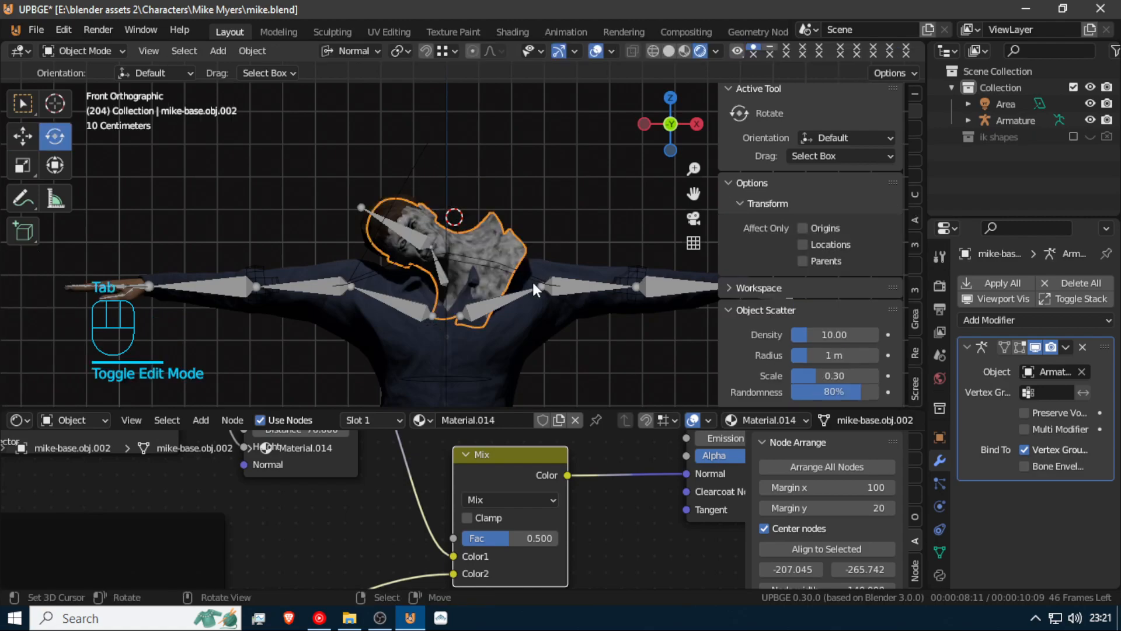
{"action": "left_click", "coordinate": [569, 268]}
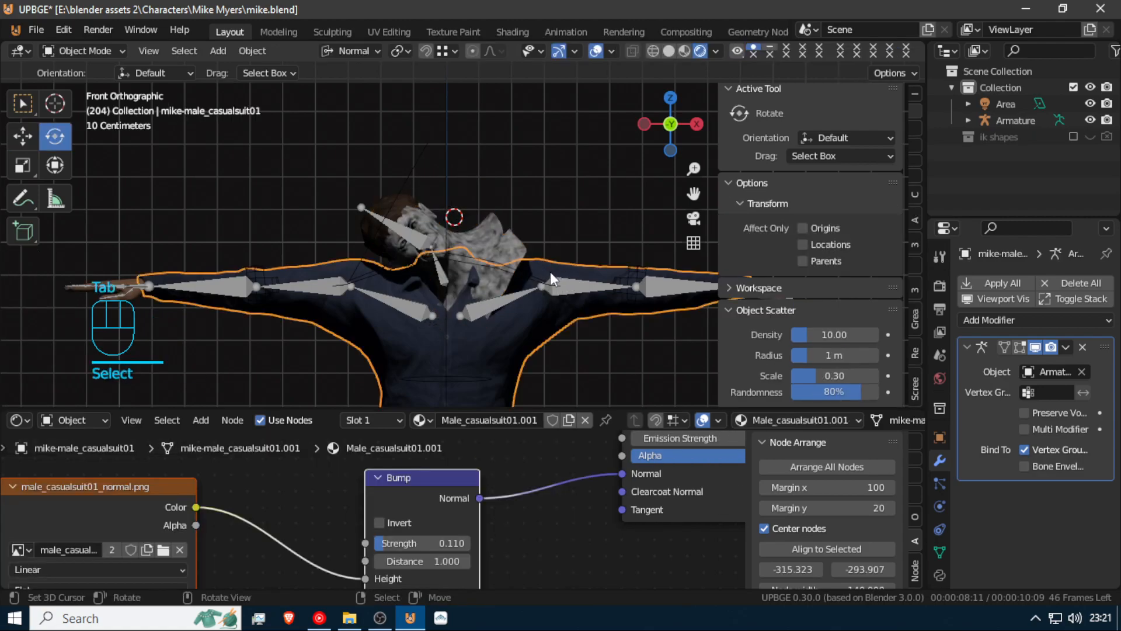
{"action": "key", "text": "h"}
Edit the head mesh in wireframe display and delete the vertices of the outer edge loops on both sides of the lower chest
{"action": "left_click", "coordinate": [495, 227]}
{"action": "key", "text": "Tab"}
{"action": "scroll", "coordinate": [527, 337], "scroll_direction": "up", "scroll_amount": 4}
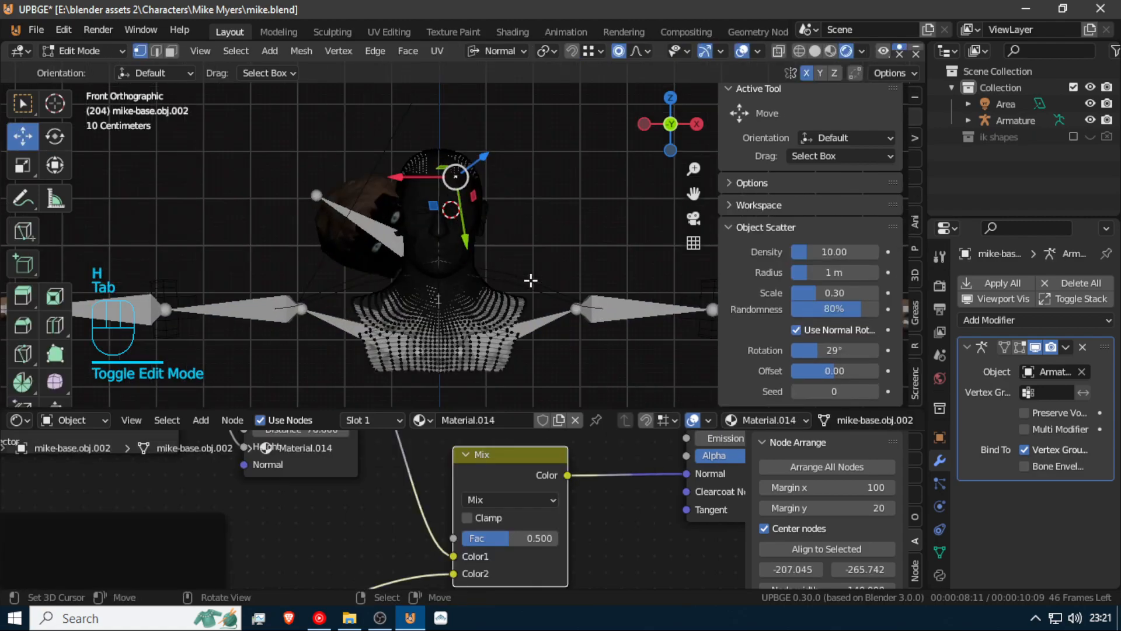
{"action": "scroll", "coordinate": [527, 338], "scroll_direction": "up", "scroll_amount": 3}
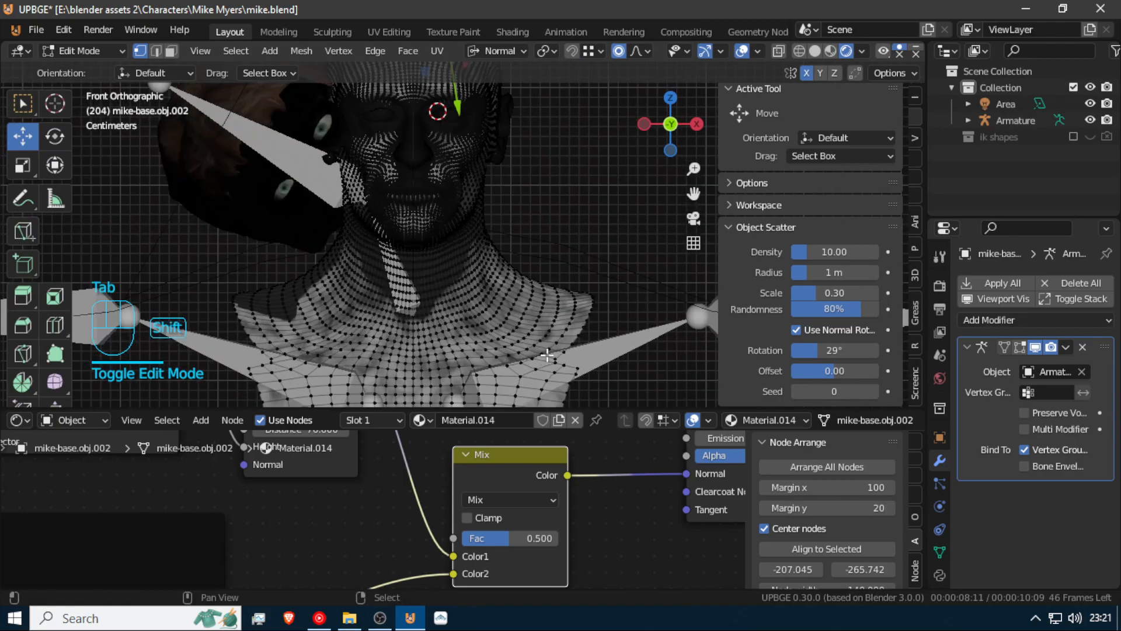
{"action": "middle_click_drag", "start_coordinate": [528, 337], "coordinate": [532, 229], "text": "shift"}
{"action": "key", "text": "alt"}
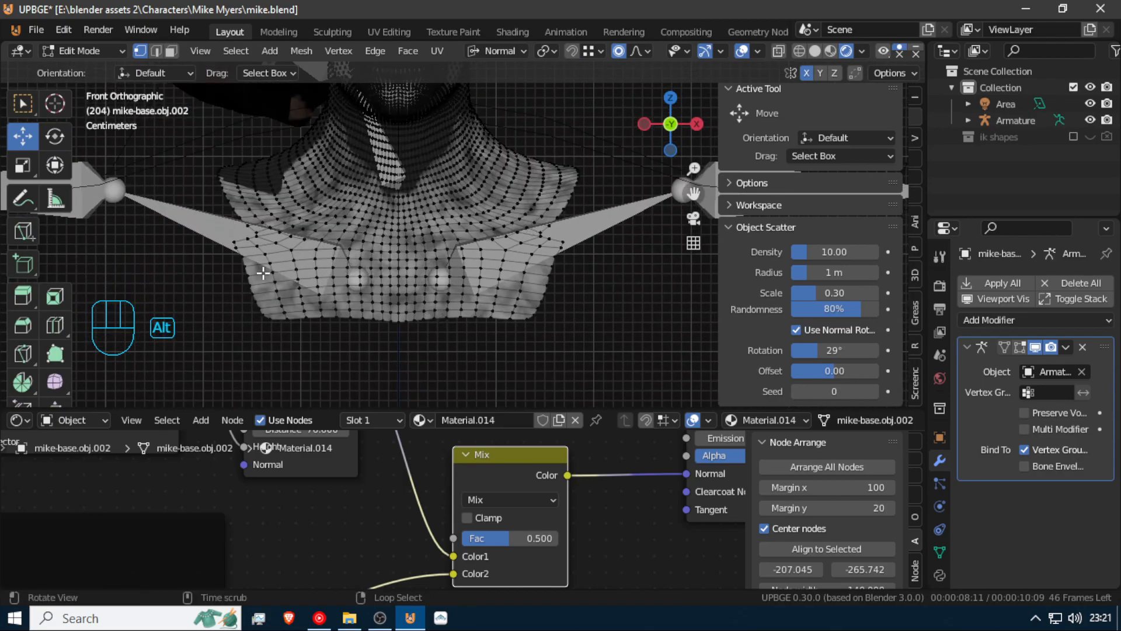
{"action": "left_click", "coordinate": [247, 284], "text": "alt"}
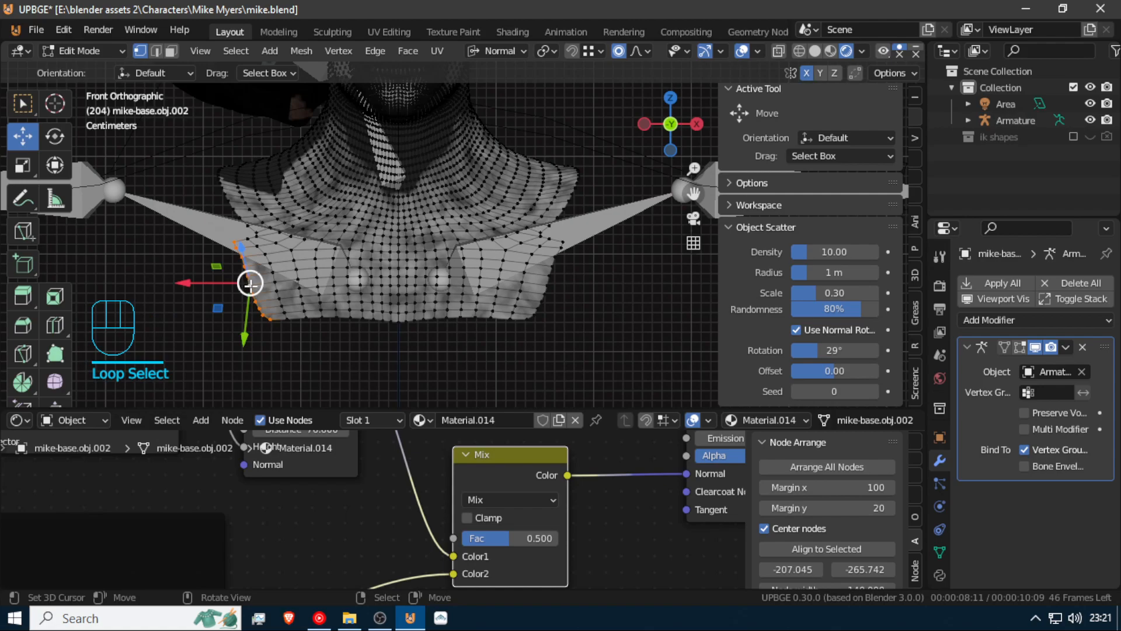
{"action": "right_click", "coordinate": [545, 299], "text": "alt+shift"}
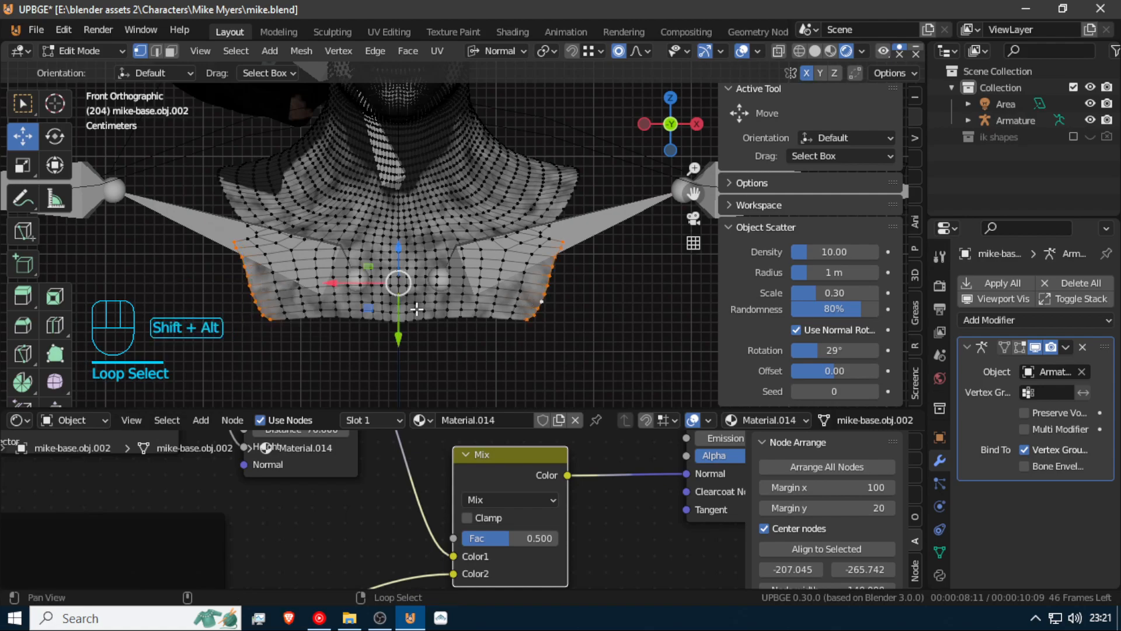
{"action": "key", "text": "z"}
{"action": "key", "text": "z"}
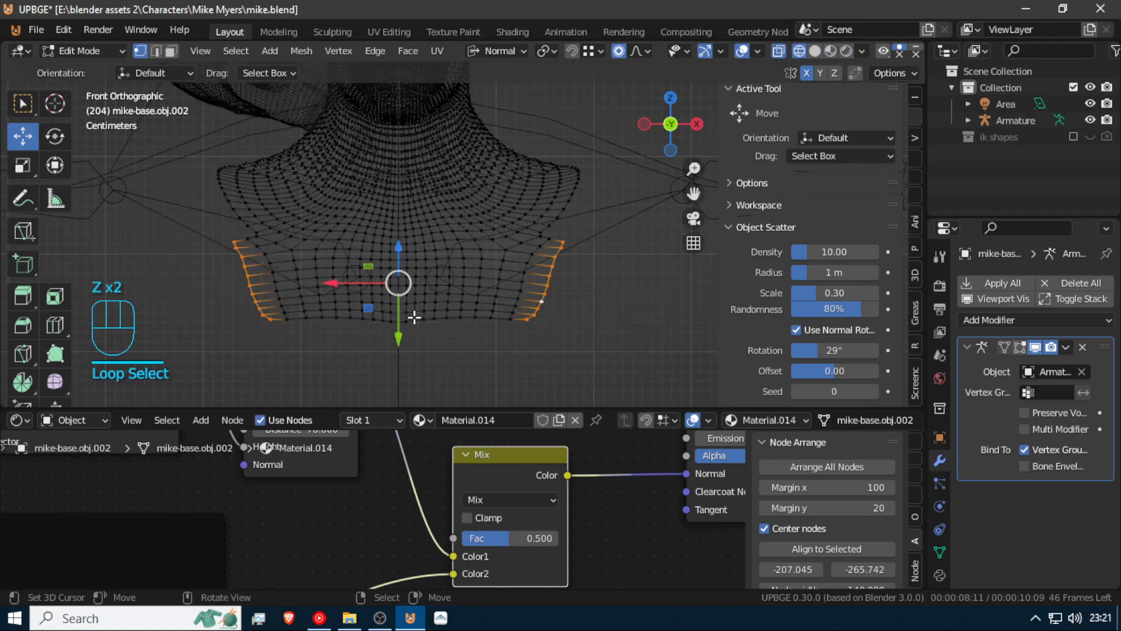
{"action": "key", "text": "x"}
{"action": "left_click", "coordinate": [413, 320]}
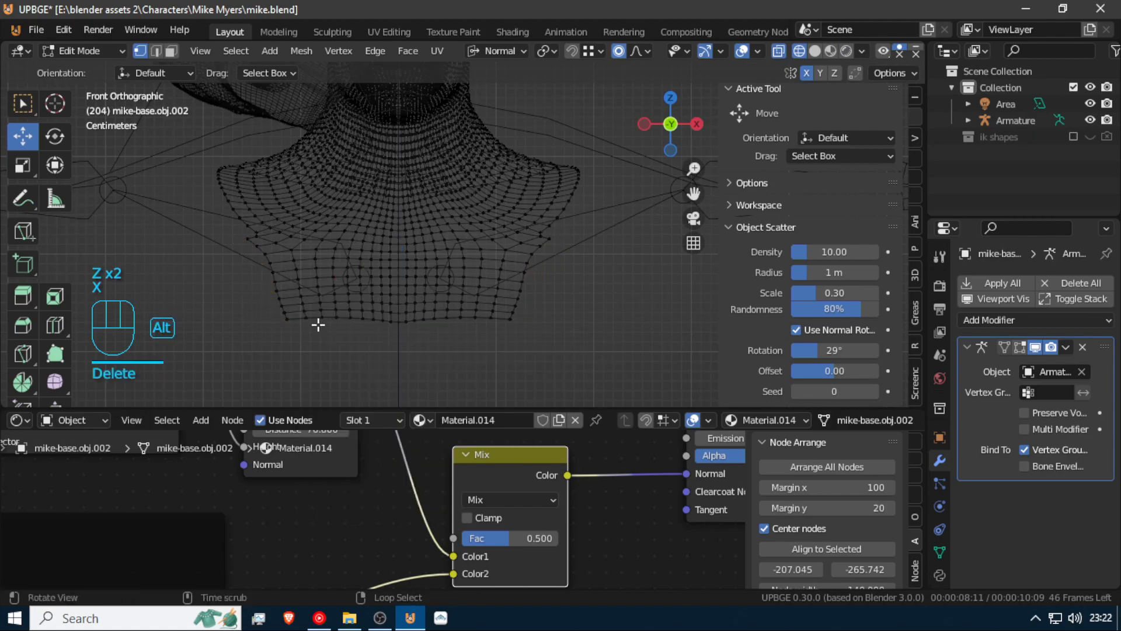
Select the newly exposed outer edge loops on both sides of the lower chest and delete their vertices
{"action": "left_click", "coordinate": [272, 290], "text": "alt"}
{"action": "left_click", "coordinate": [515, 278], "text": "alt+shift"}
{"action": "key", "text": "ctrl+z"}
{"action": "left_click", "coordinate": [513, 308], "text": "alt+shift"}
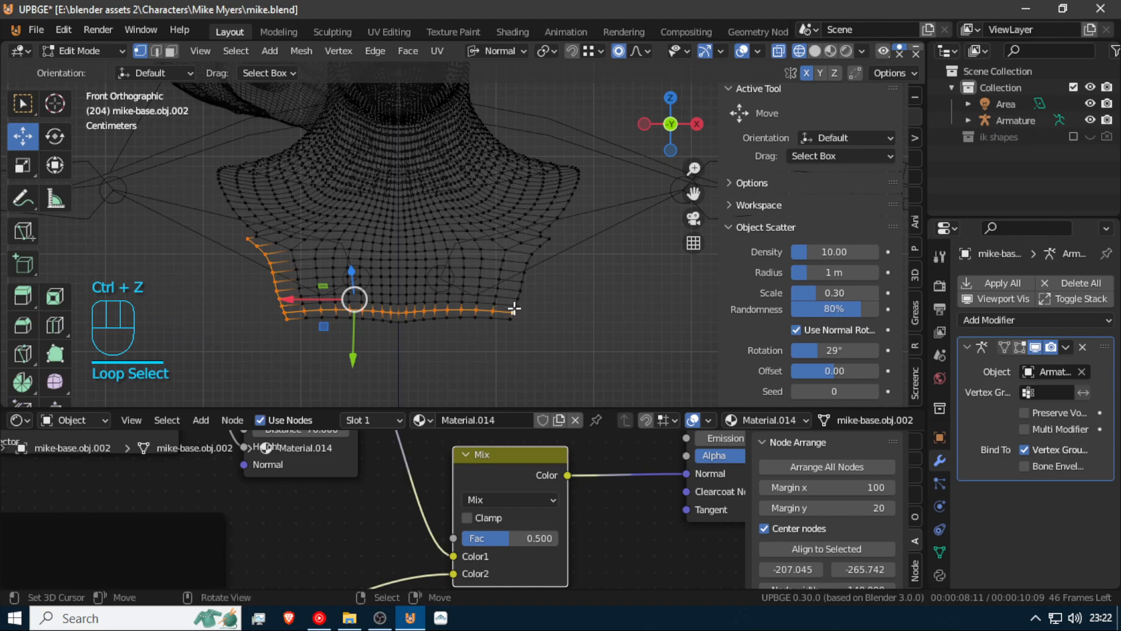
{"action": "left_click", "coordinate": [517, 296], "text": "alt"}
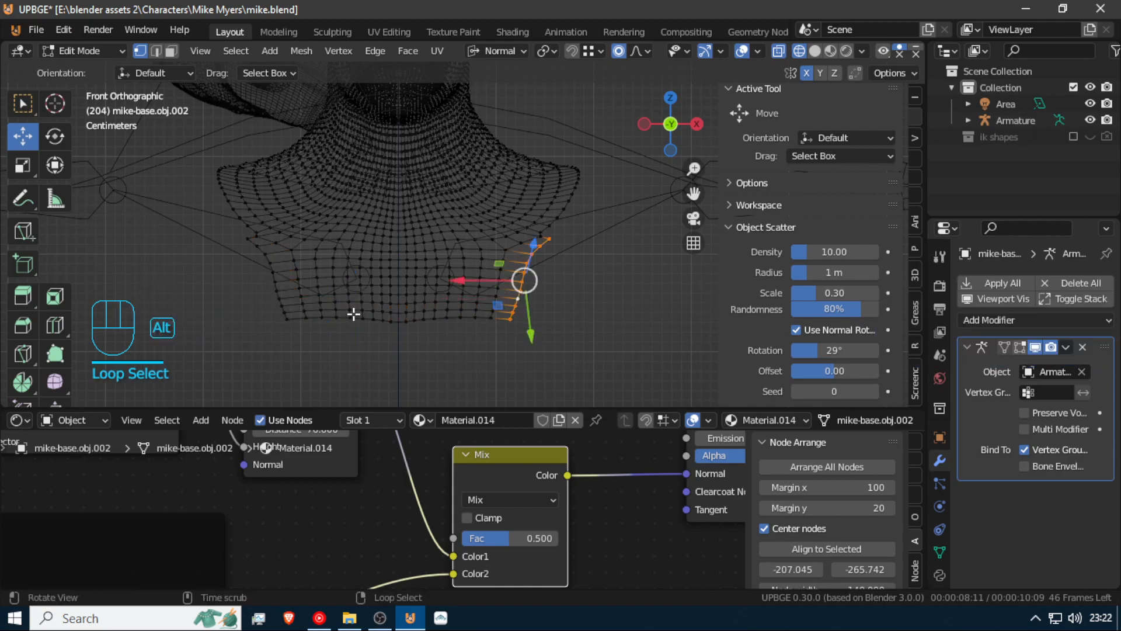
{"action": "left_click", "coordinate": [285, 311], "text": "alt+shift"}
{"action": "key", "text": "x"}
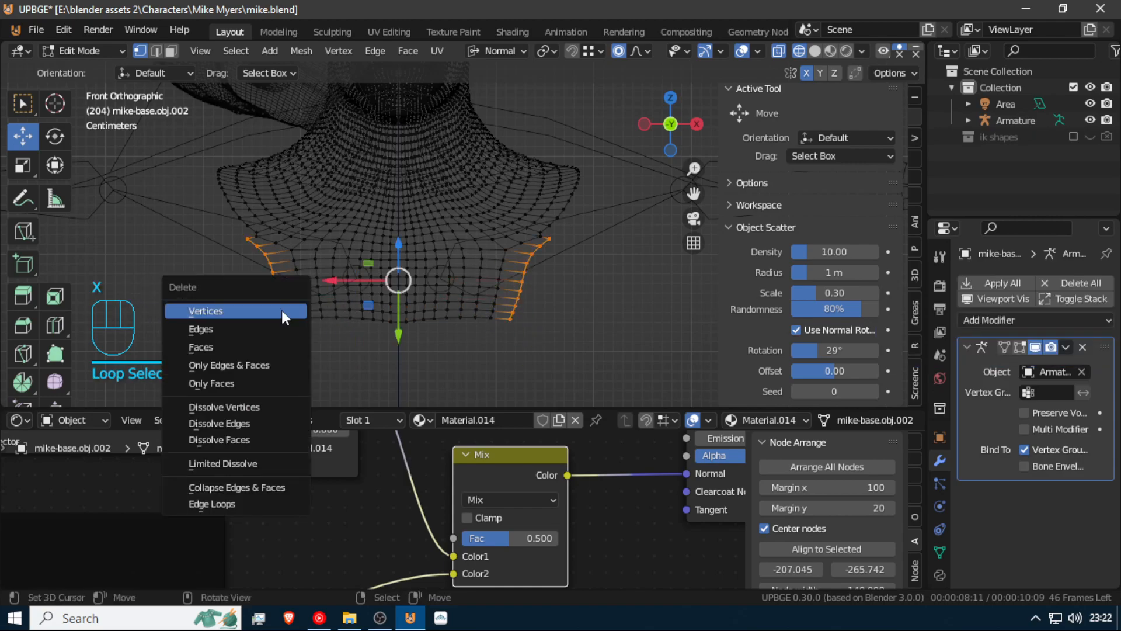
{"action": "left_click", "coordinate": [282, 311]}
Select the open boundary loop of the head mesh, switch the viewport to rendered shading, and return to Object Mode
{"action": "left_click", "coordinate": [493, 296], "text": "alt"}
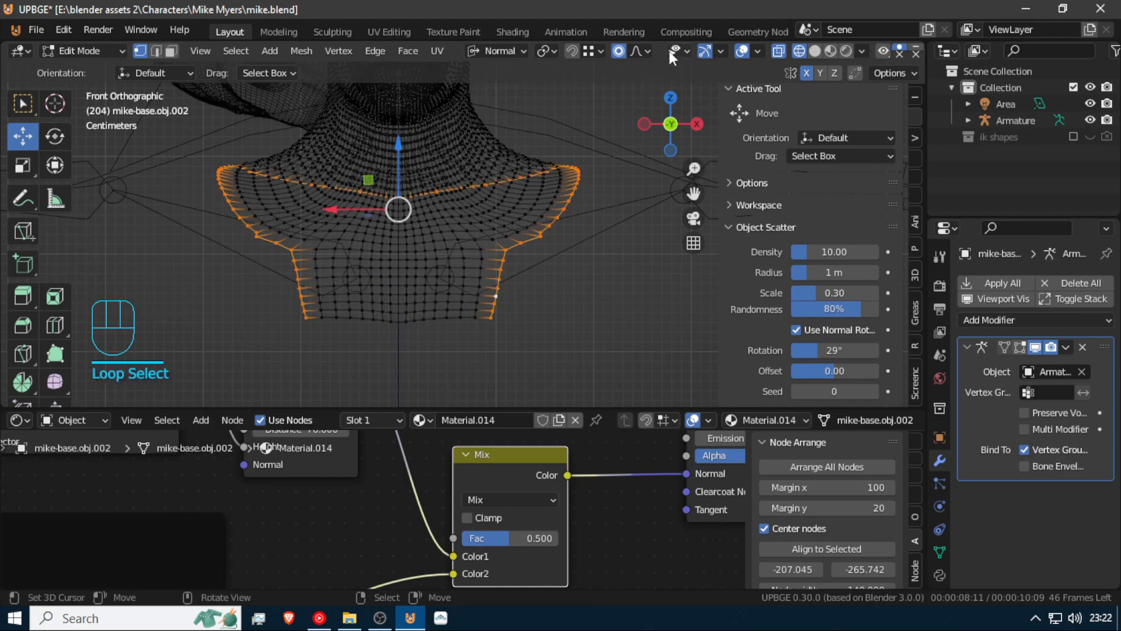
{"action": "left_click", "coordinate": [830, 49]}
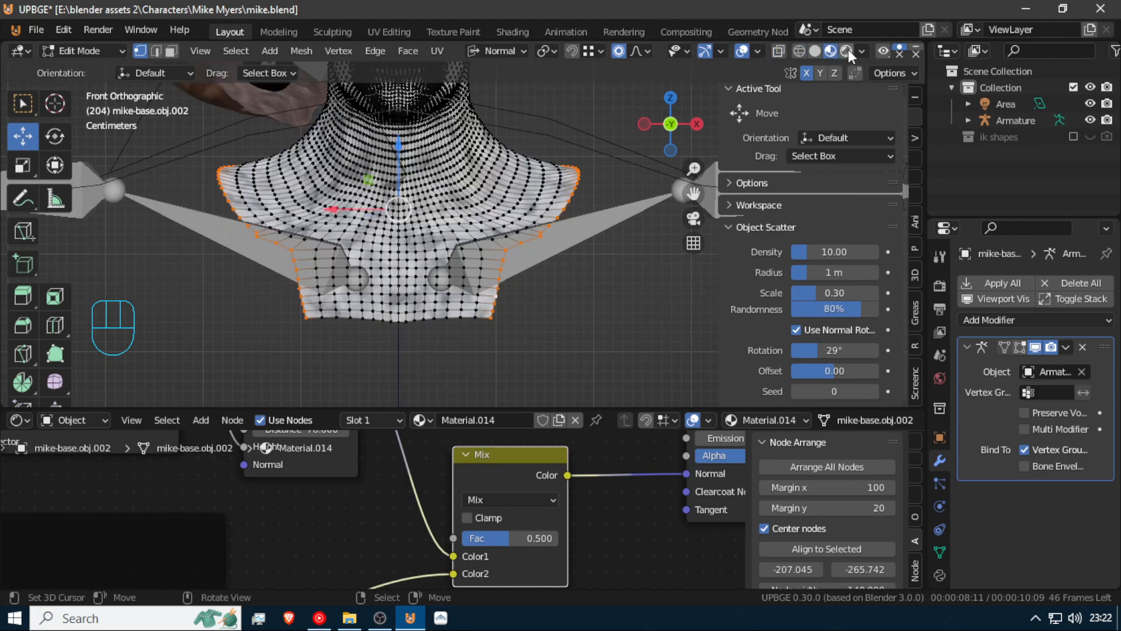
{"action": "left_click", "coordinate": [846, 49]}
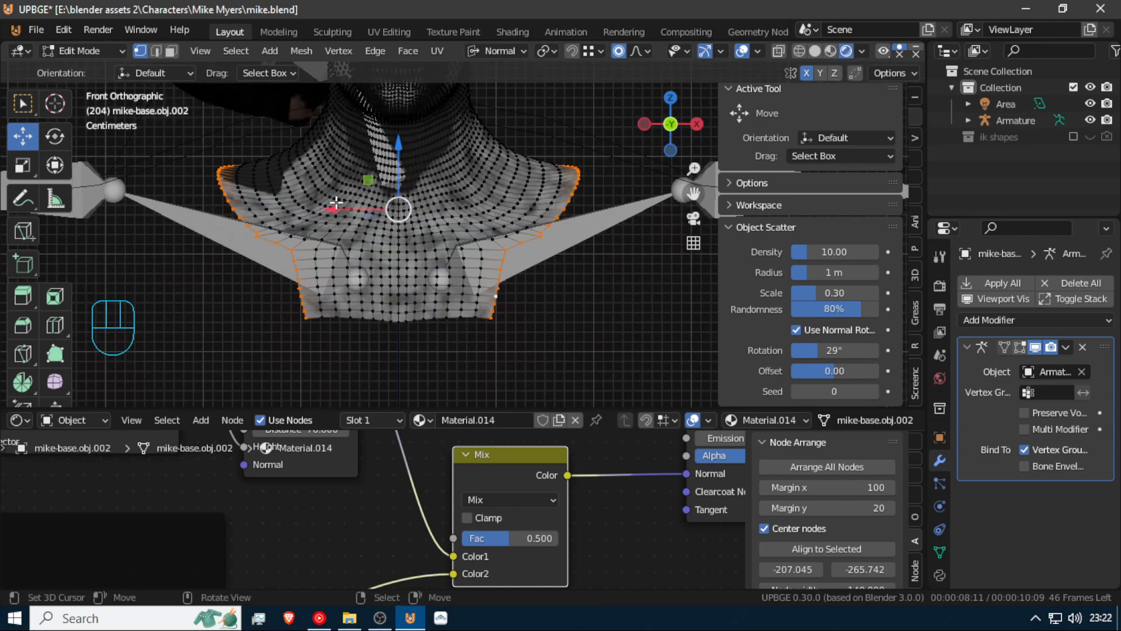
{"action": "scroll", "coordinate": [332, 197], "scroll_direction": "down", "scroll_amount": 5}
{"action": "key", "text": "Tab"}
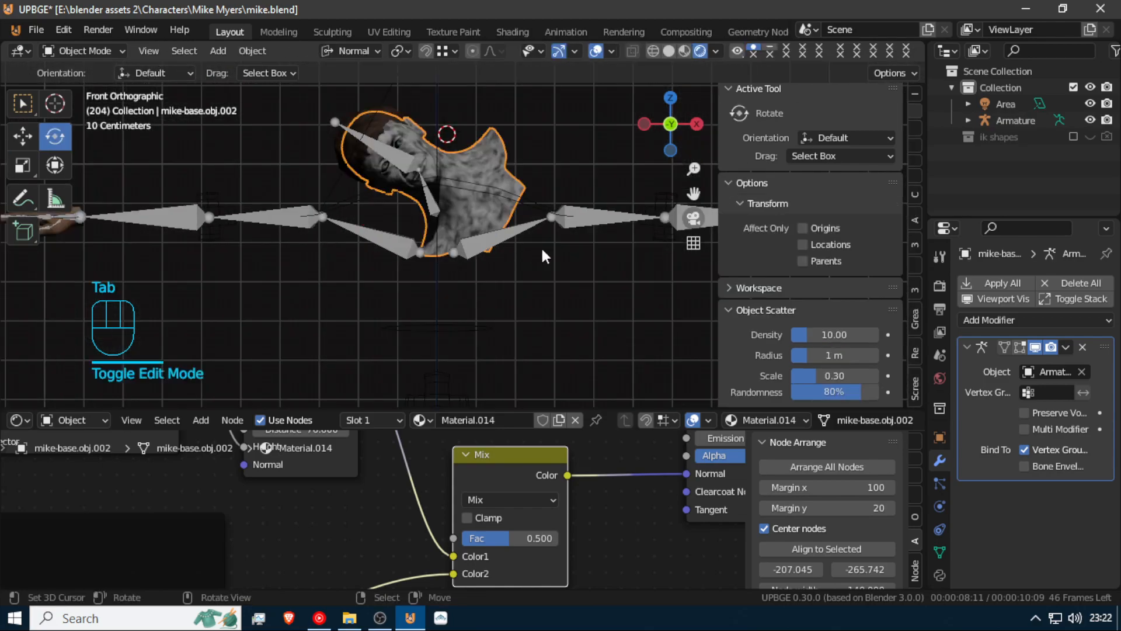
Select the armature together with the head mesh, keeping the mesh active, and reopen the mesh in Edit Mode
{"action": "left_click", "coordinate": [514, 231], "text": "shift"}
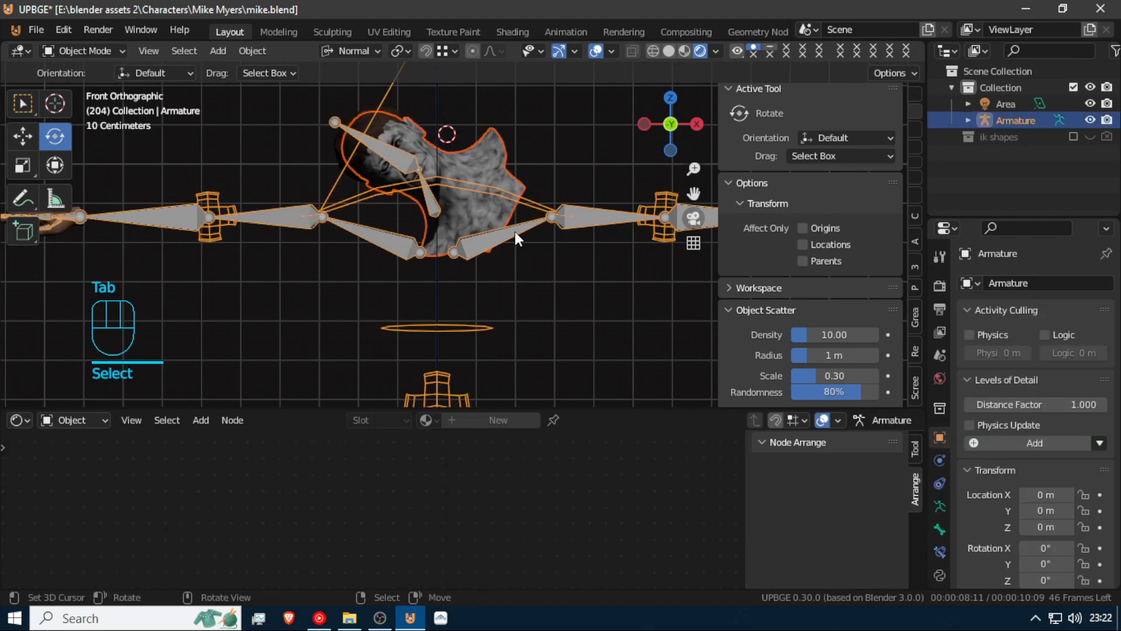
{"action": "left_click", "coordinate": [495, 163], "text": "shift"}
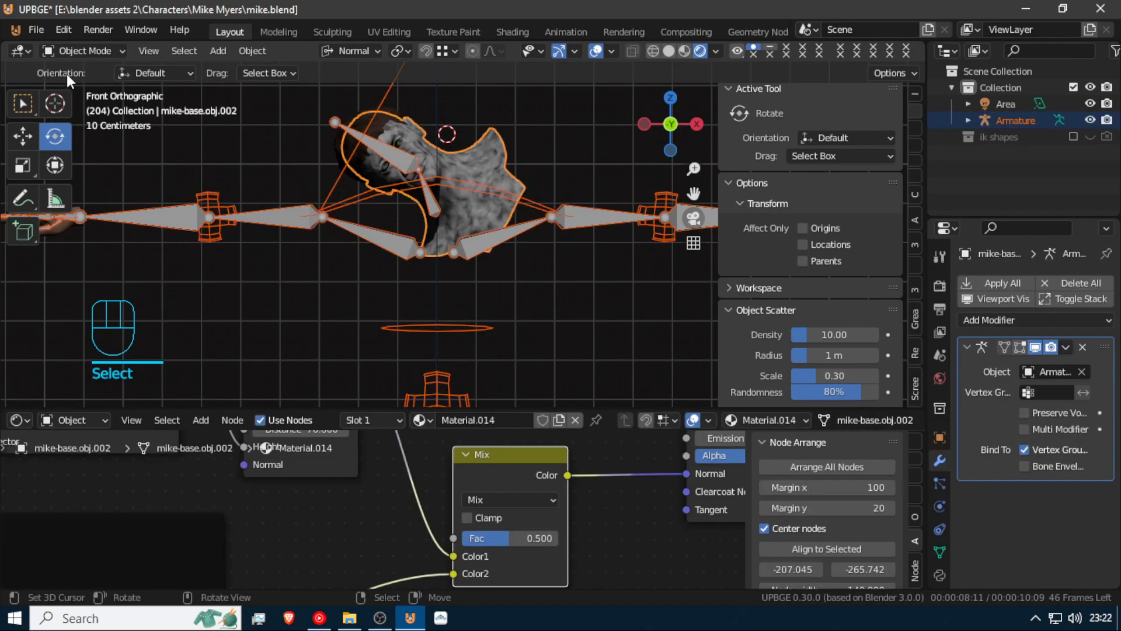
{"action": "left_click", "coordinate": [85, 52]}
{"action": "key", "text": "Tab"}
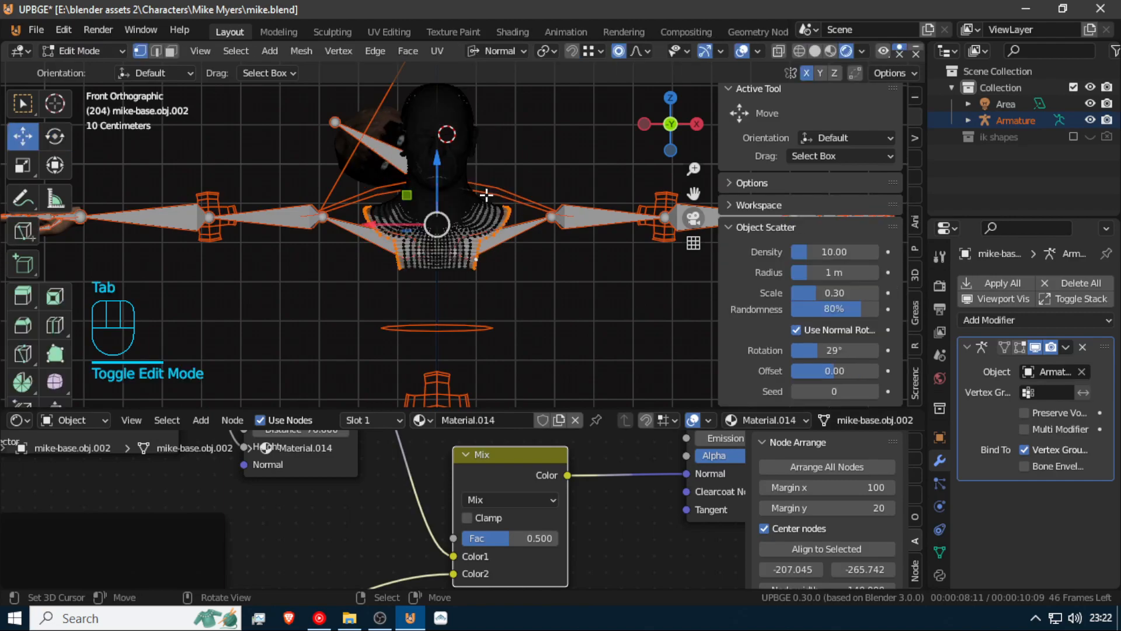
Add the chest's bottom edge loop to the boundary selection and grow the selection by two steps
{"action": "left_click", "coordinate": [450, 268], "text": "alt+shift"}
{"action": "key", "text": "ctrl+KP_Add"}
{"action": "key", "text": "ctrl+KP_Add"}
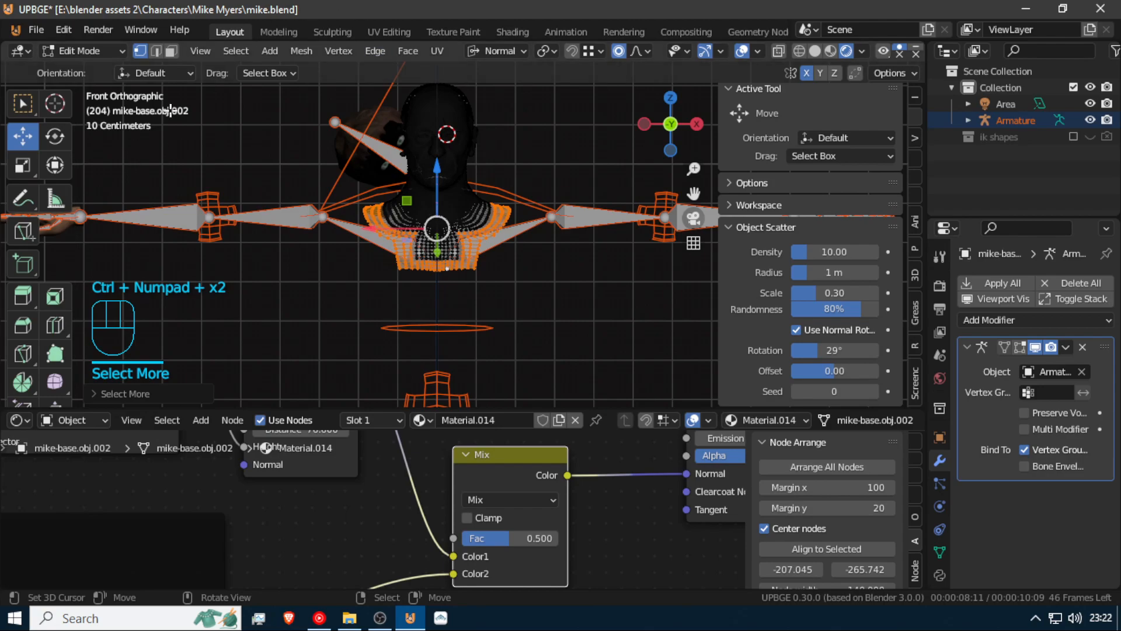
Put the head mesh in Weight Paint mode and set the Add brush's stroke method to Space
{"action": "key", "text": "Tab"}
{"action": "left_click", "coordinate": [90, 51]}
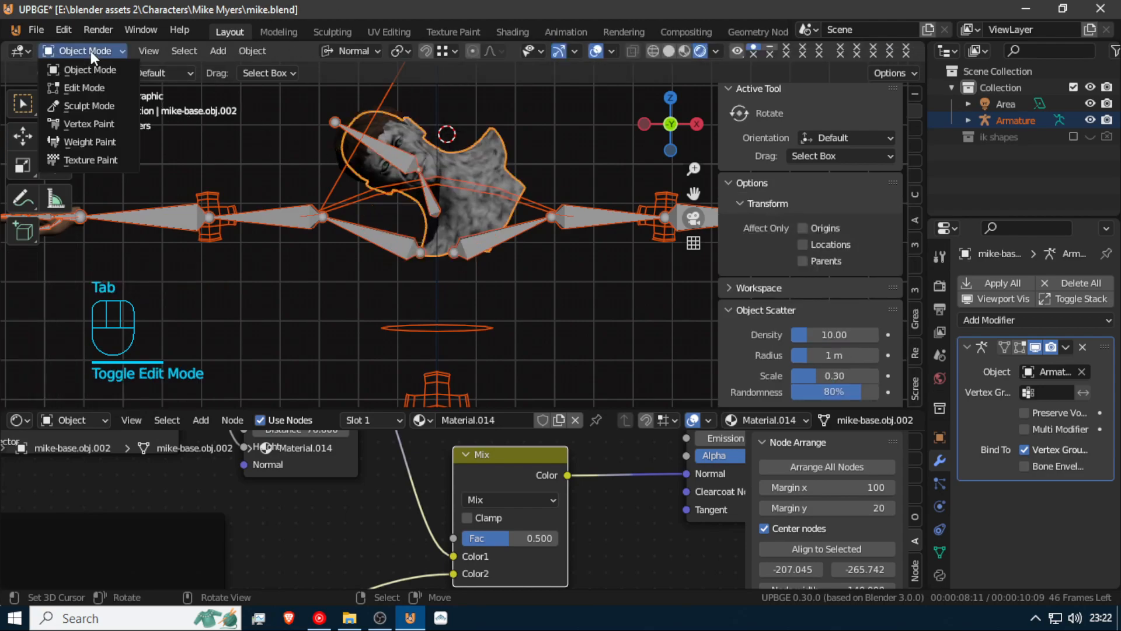
{"action": "left_click", "coordinate": [96, 143]}
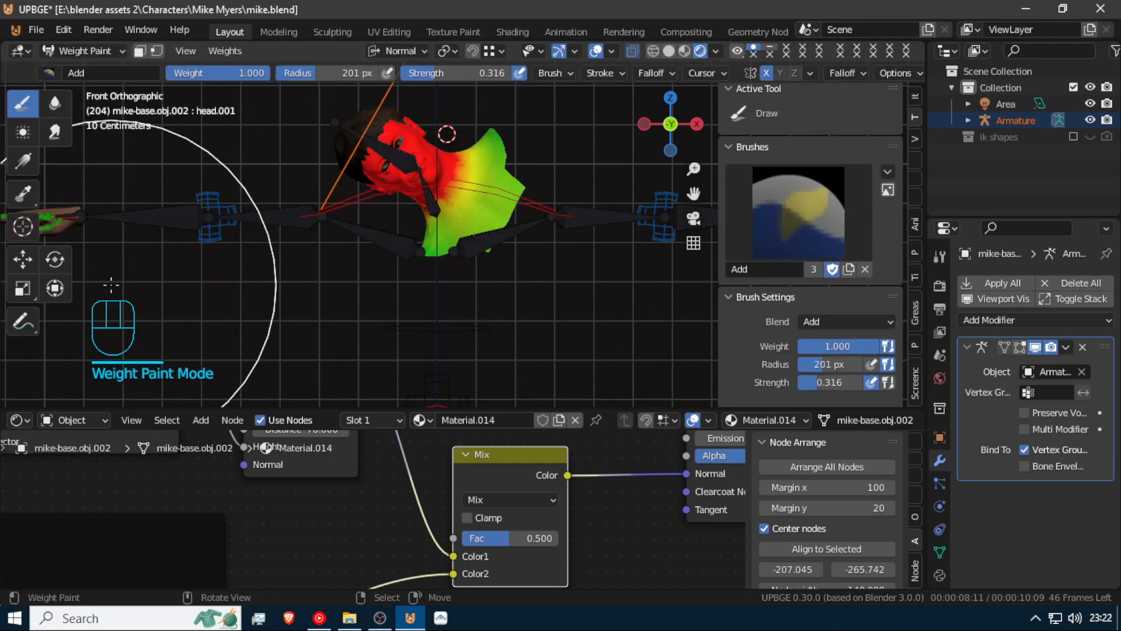
{"action": "scroll", "coordinate": [803, 322], "scroll_direction": "down", "scroll_amount": 5}
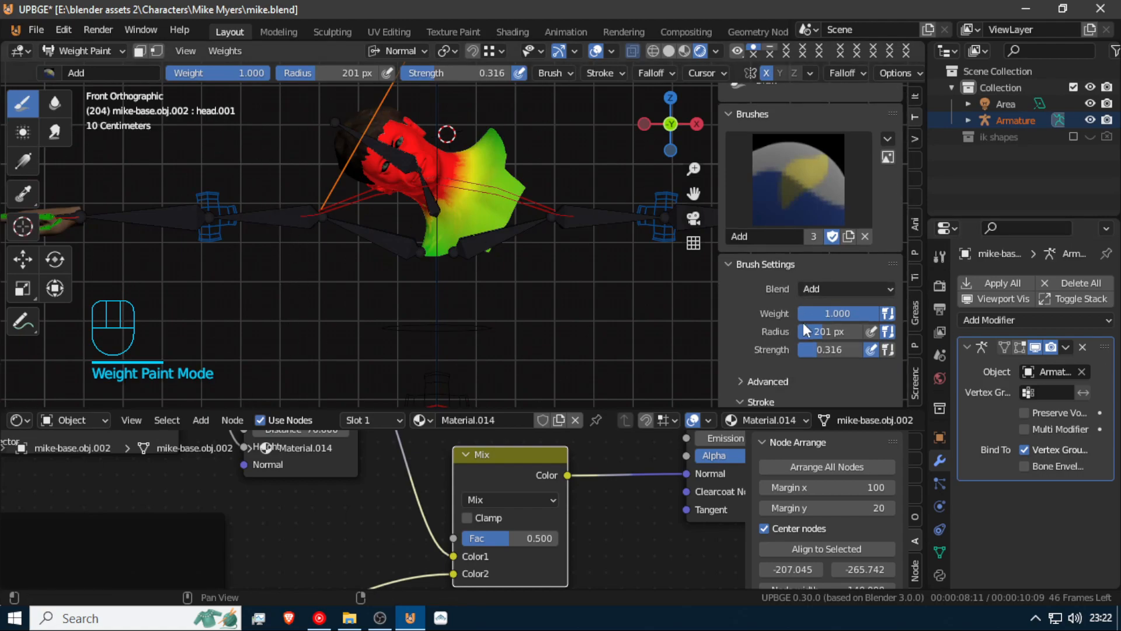
{"action": "left_click", "coordinate": [819, 296]}
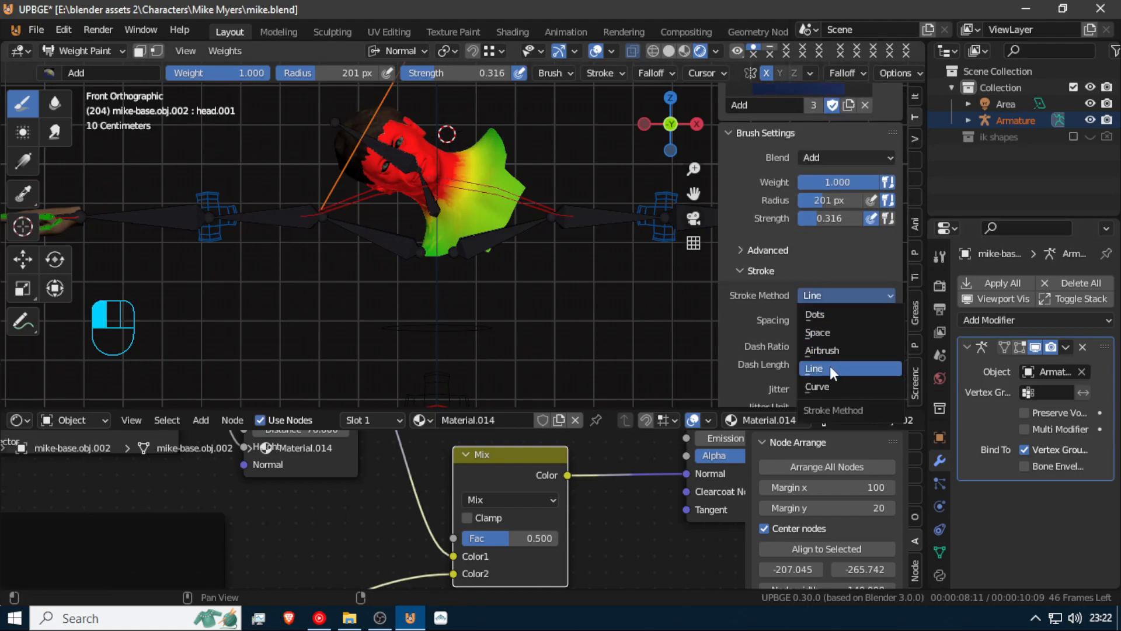
{"action": "left_click", "coordinate": [835, 331]}
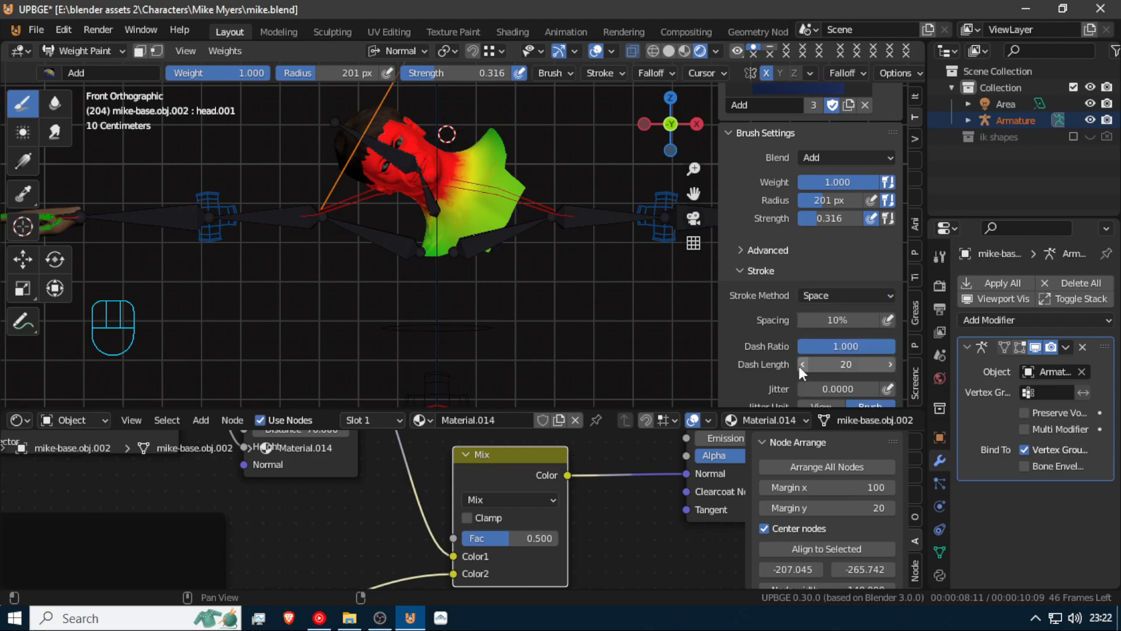
Enable face selection masking and paint the head.001 weight off the selected outer chest faces with the Subtract brush, using the Space stroke method
{"action": "left_click", "coordinate": [146, 51]}
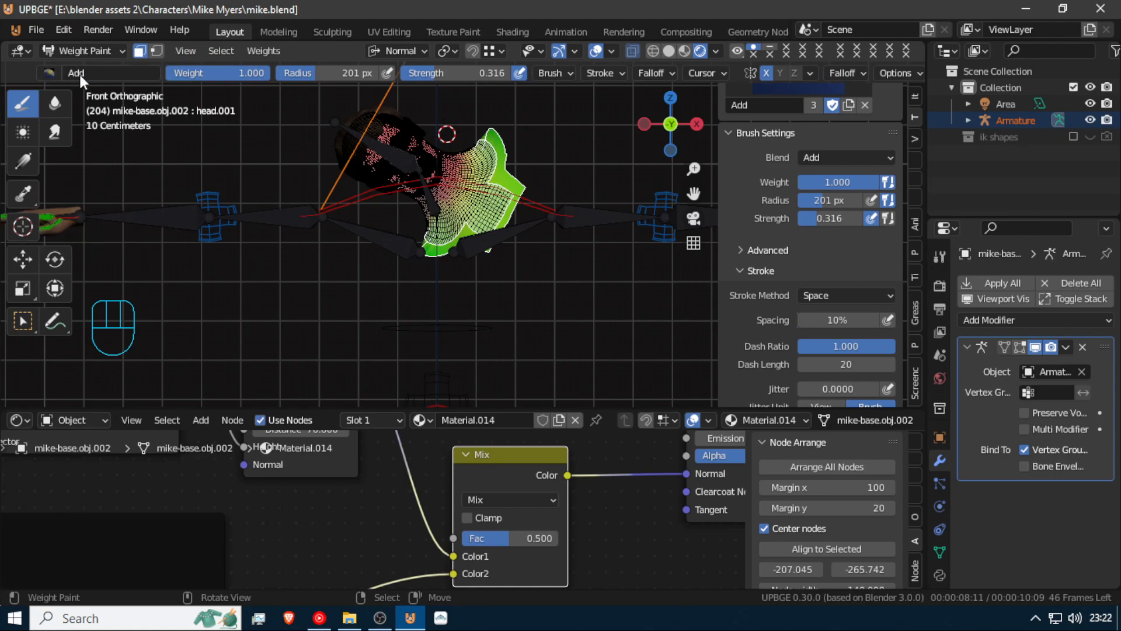
{"action": "left_click", "coordinate": [52, 75]}
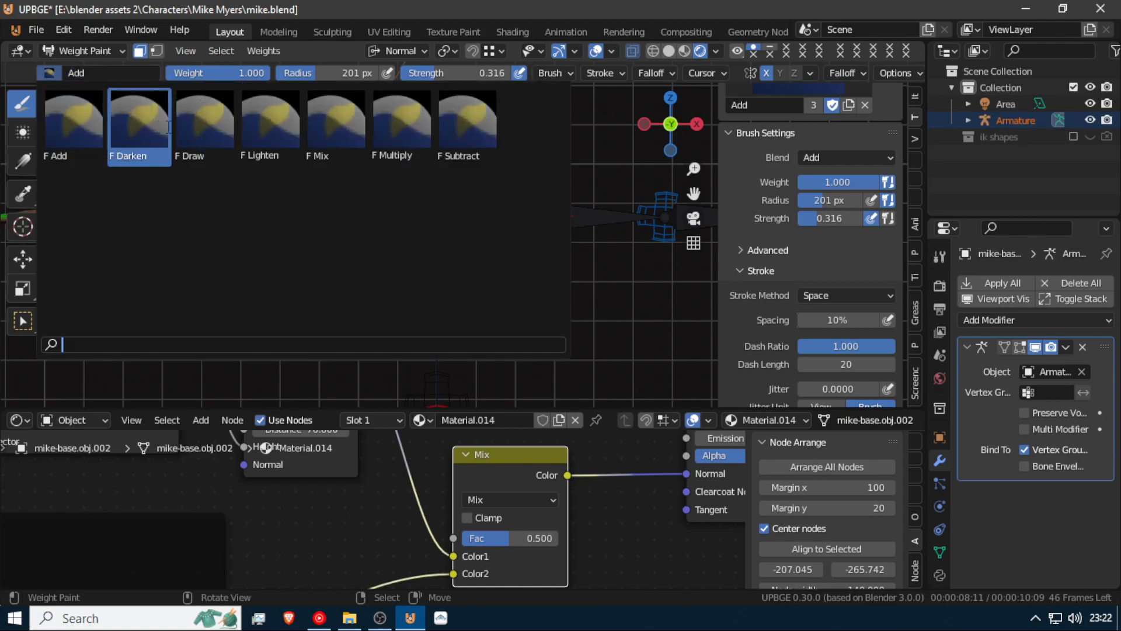
{"action": "left_click", "coordinate": [458, 119]}
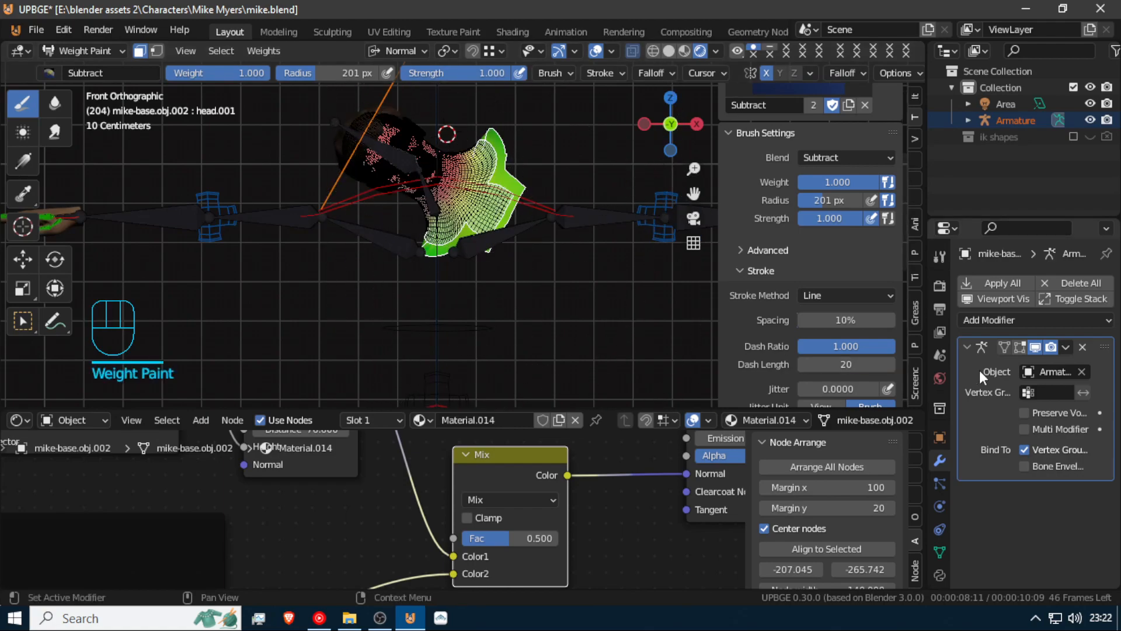
{"action": "left_click", "coordinate": [856, 298]}
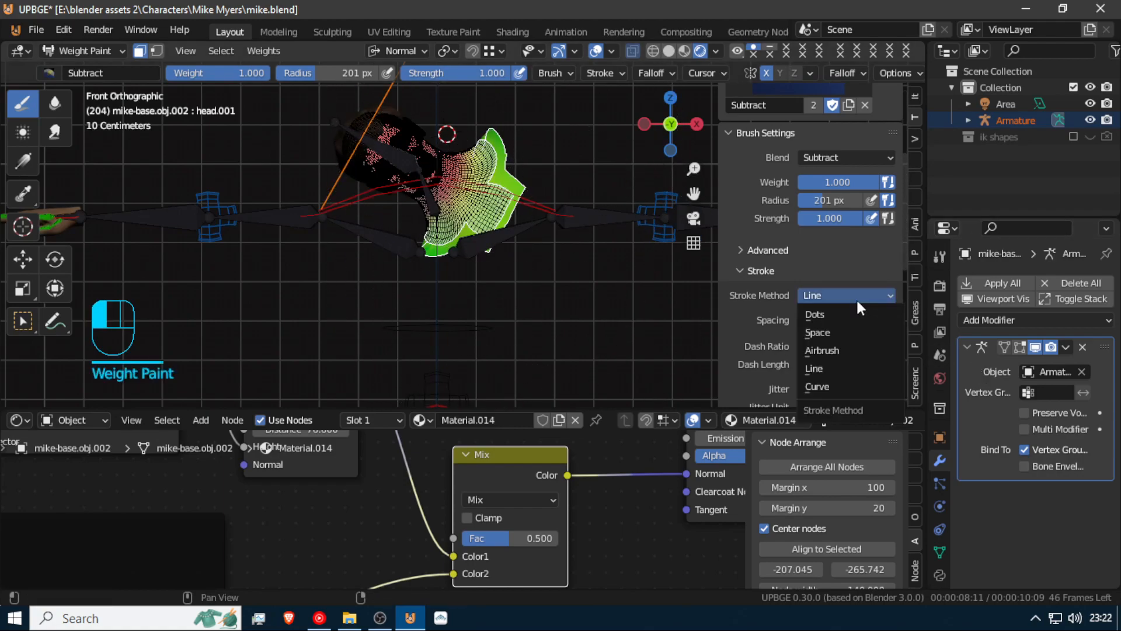
{"action": "left_click", "coordinate": [843, 337]}
{"action": "mouse_move", "coordinate": [513, 234]}
{"action": "left_mouse_down"}
{"action": "mouse_move", "coordinate": [525, 225]}
{"action": "mouse_move", "coordinate": [373, 333]}
{"action": "mouse_move", "coordinate": [439, 191]}
{"action": "left_mouse_up"}
{"action": "mouse_move", "coordinate": [376, 74]}
{"action": "left_mouse_down"}
{"action": "mouse_move", "coordinate": [448, 371]}
{"action": "mouse_move", "coordinate": [447, 21]}
{"action": "mouse_move", "coordinate": [503, 366]}
{"action": "mouse_move", "coordinate": [390, 192]}
{"action": "mouse_move", "coordinate": [397, 198]}
{"action": "left_mouse_up"}
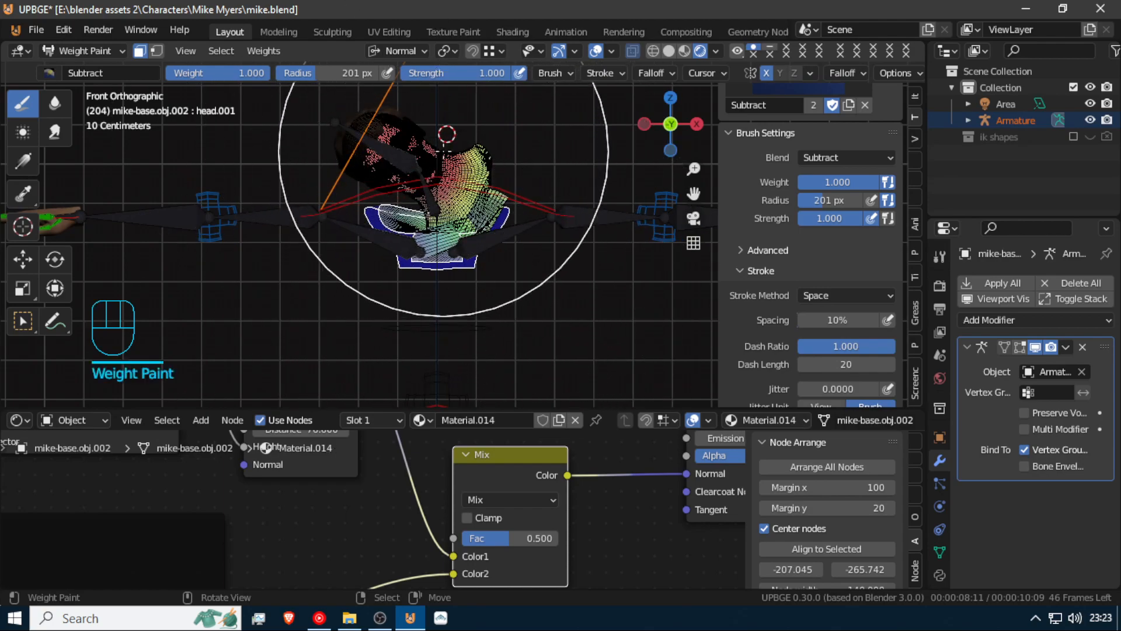
Return the mesh to Edit Mode, switch to face selection, and add the next inner face loop around the shoulders to the selection
{"action": "mouse_move", "coordinate": [422, 134]}
{"action": "middle_mouse_down"}
{"action": "mouse_move", "coordinate": [358, 154]}
{"action": "mouse_move", "coordinate": [468, 124]}
{"action": "middle_mouse_up"}
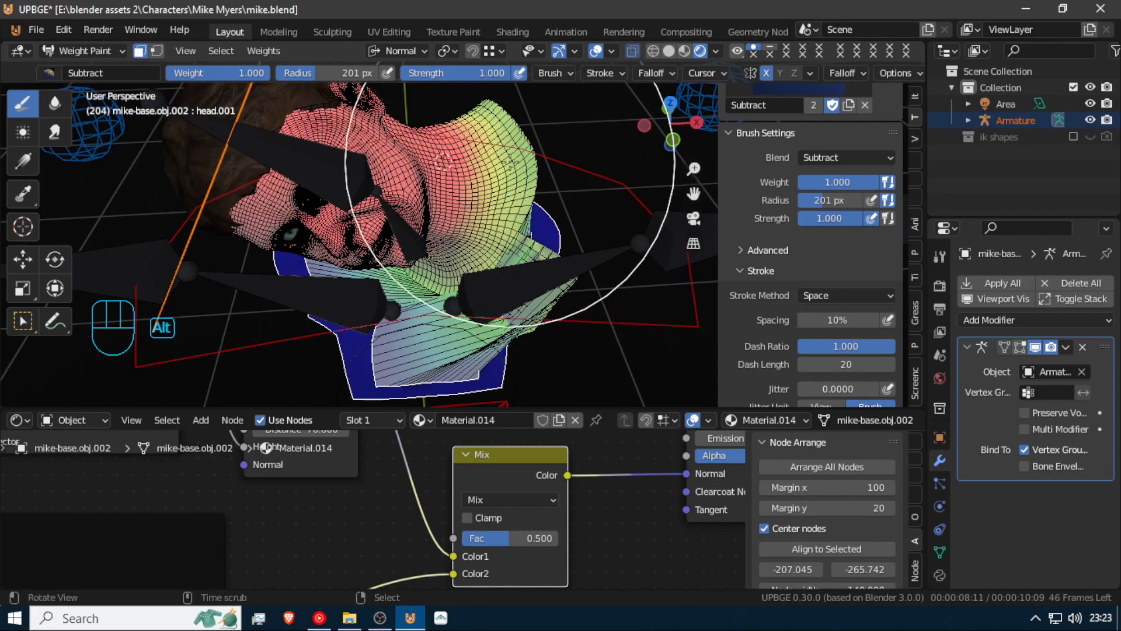
{"action": "right_click", "coordinate": [532, 164], "text": "alt+shift"}
{"action": "key", "text": "Tab"}
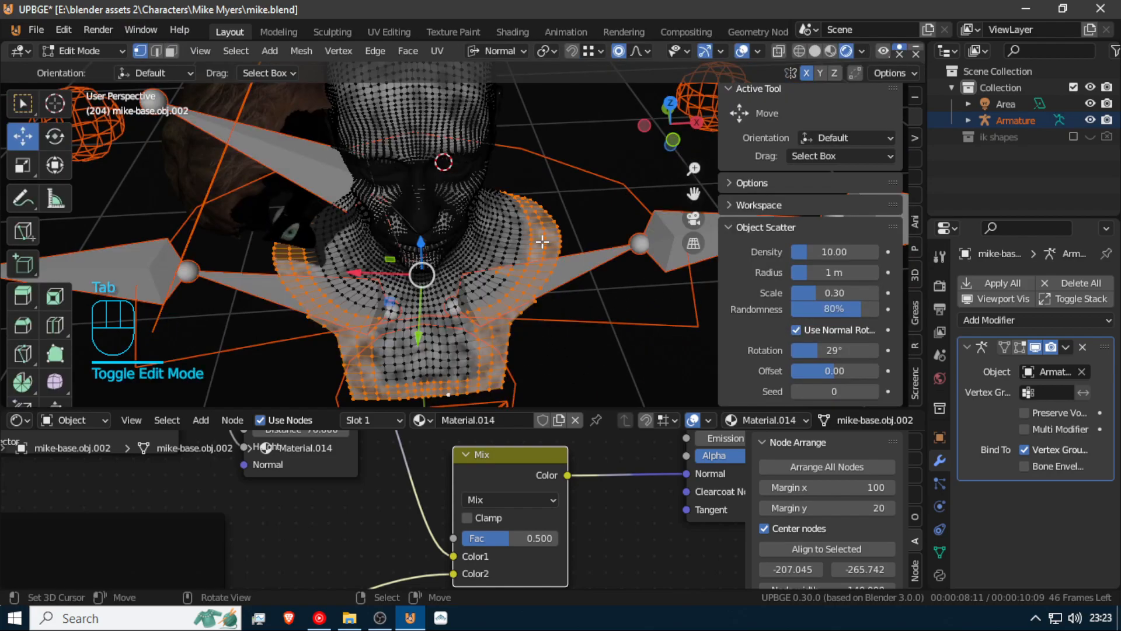
{"action": "left_click", "coordinate": [174, 51]}
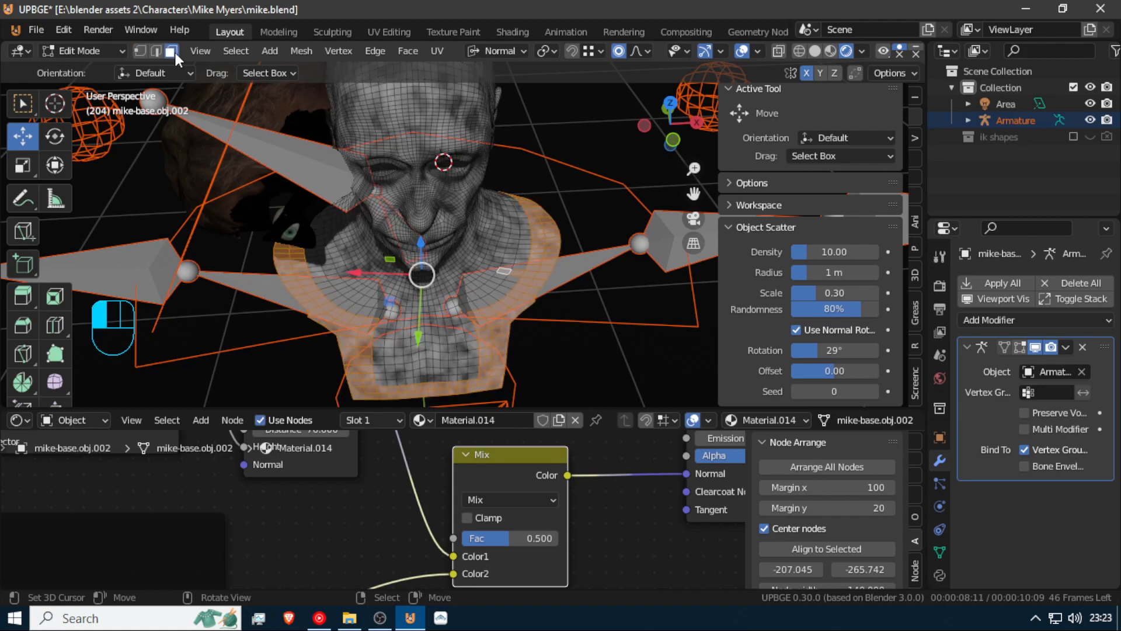
{"action": "left_click", "coordinate": [513, 265], "text": "alt+shift"}
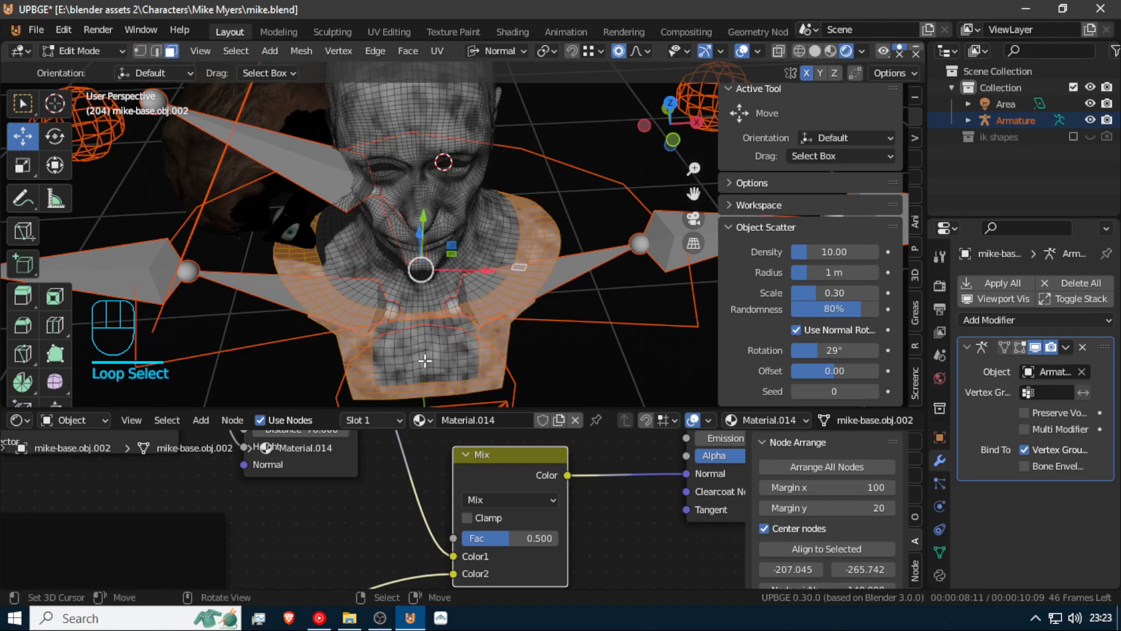
Add the remaining lower chest faces with Circle Select and the adjoining face loop below the neck to the selection
{"action": "key", "text": "c"}
{"action": "mouse_move", "coordinate": [424, 364]}
{"action": "left_mouse_down"}
{"action": "mouse_move", "coordinate": [409, 368]}
{"action": "mouse_move", "coordinate": [460, 366]}
{"action": "mouse_move", "coordinate": [395, 337]}
{"action": "left_mouse_up"}
{"action": "right_click", "coordinate": [372, 327]}
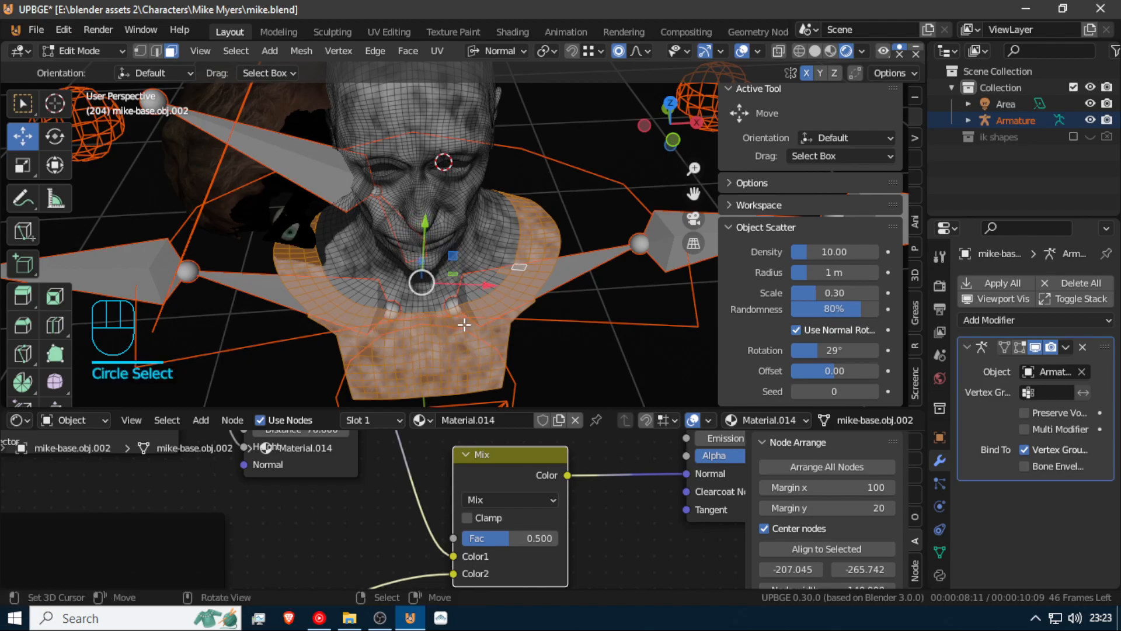
{"action": "left_click", "coordinate": [463, 300], "text": "alt+shift"}
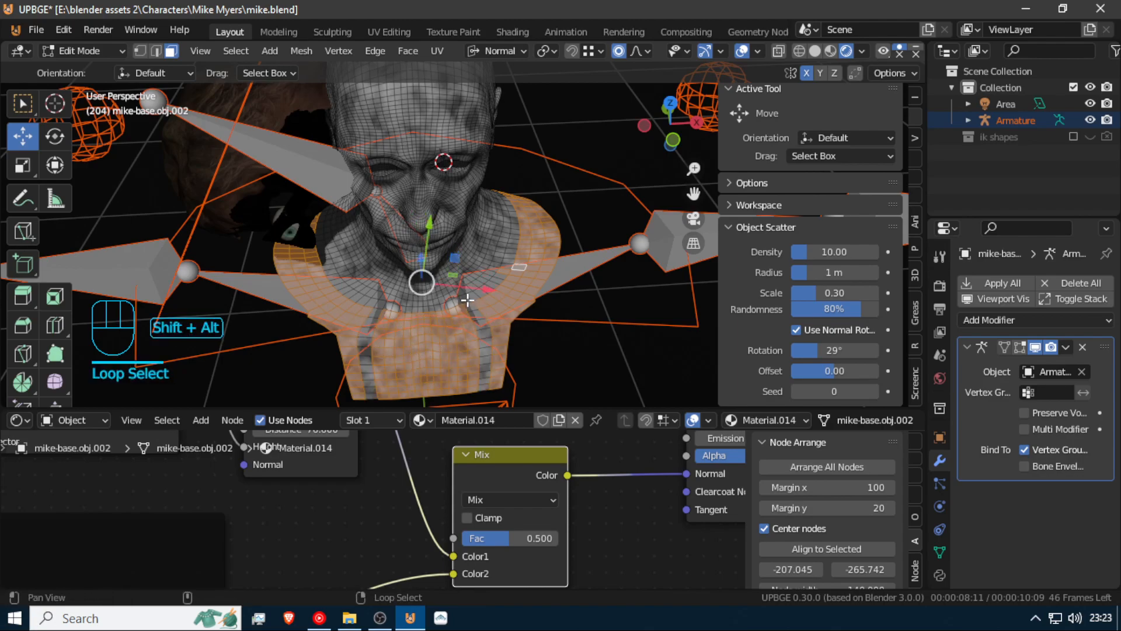
{"action": "key", "text": "ctrl+z"}
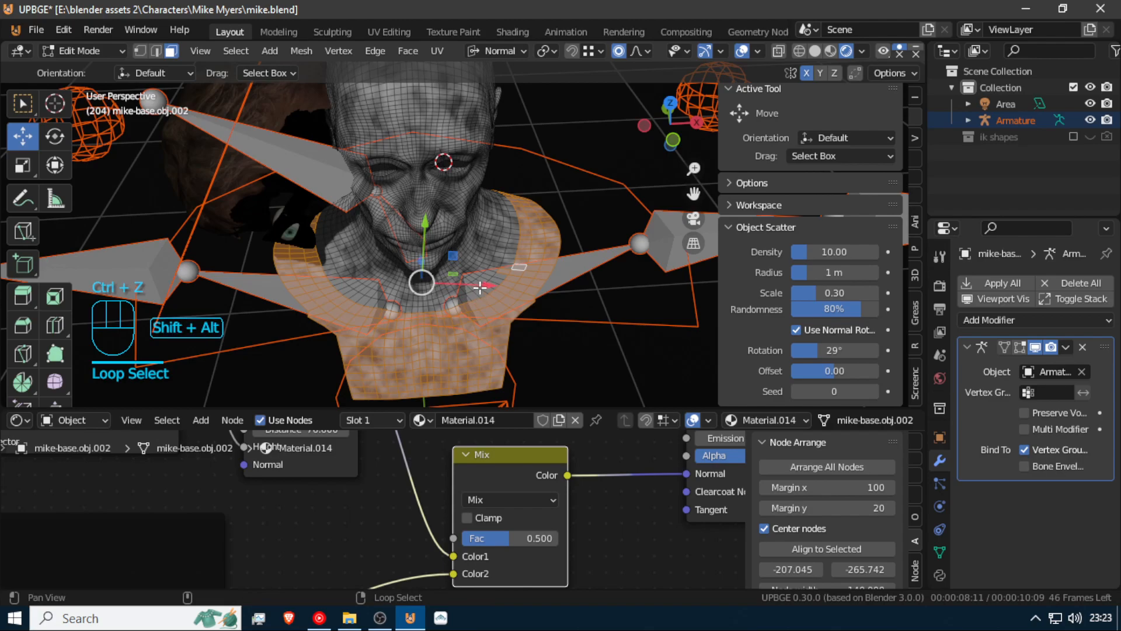
{"action": "left_click", "coordinate": [480, 288], "text": "alt+shift"}
Resume weight painting and subtract the head.001 weight from the enlarged selection of chest faces
{"action": "key", "text": "Tab"}
{"action": "mouse_move", "coordinate": [537, 266]}
{"action": "left_mouse_down"}
{"action": "mouse_move", "coordinate": [512, 261]}
{"action": "mouse_move", "coordinate": [330, 319]}
{"action": "mouse_move", "coordinate": [528, 176]}
{"action": "mouse_move", "coordinate": [467, 222]}
{"action": "mouse_move", "coordinate": [473, 175]}
{"action": "mouse_move", "coordinate": [473, 185]}
{"action": "left_mouse_up"}
{"action": "scroll", "coordinate": [473, 185], "scroll_direction": "down", "scroll_amount": 6}
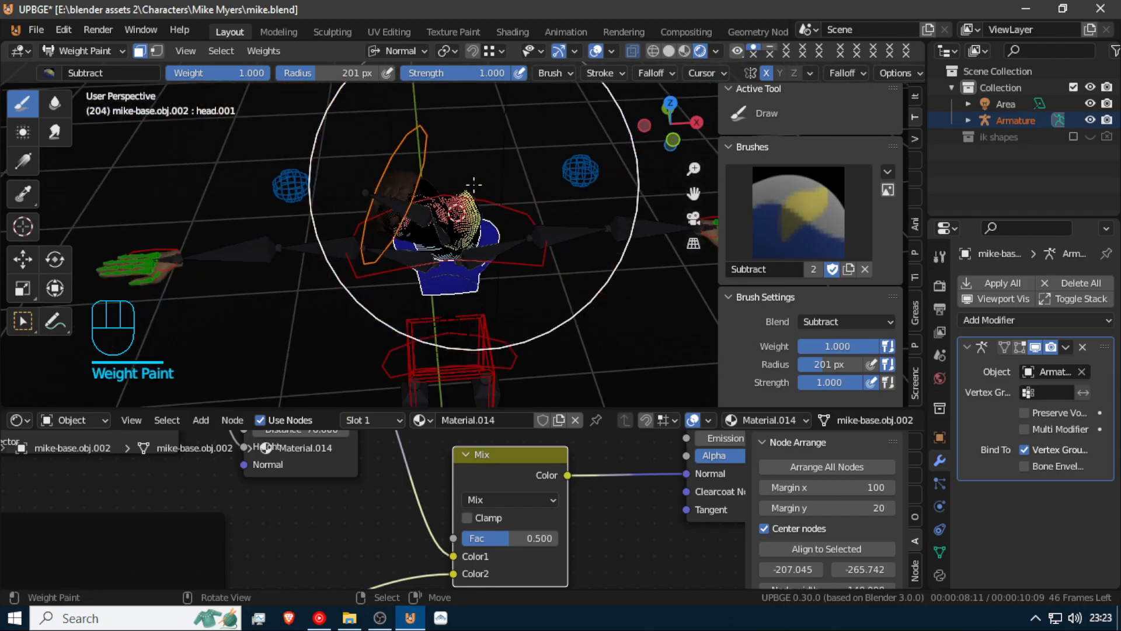
{"action": "key", "text": "ctrl+Tab"}
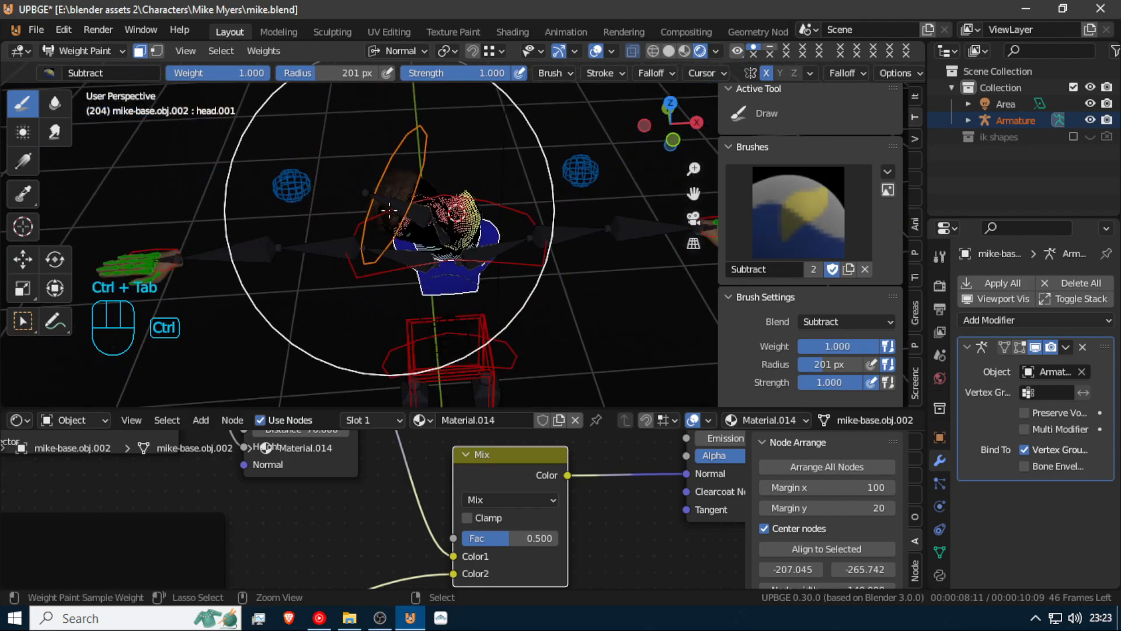
{"action": "key", "text": "ctrl+Tab"}
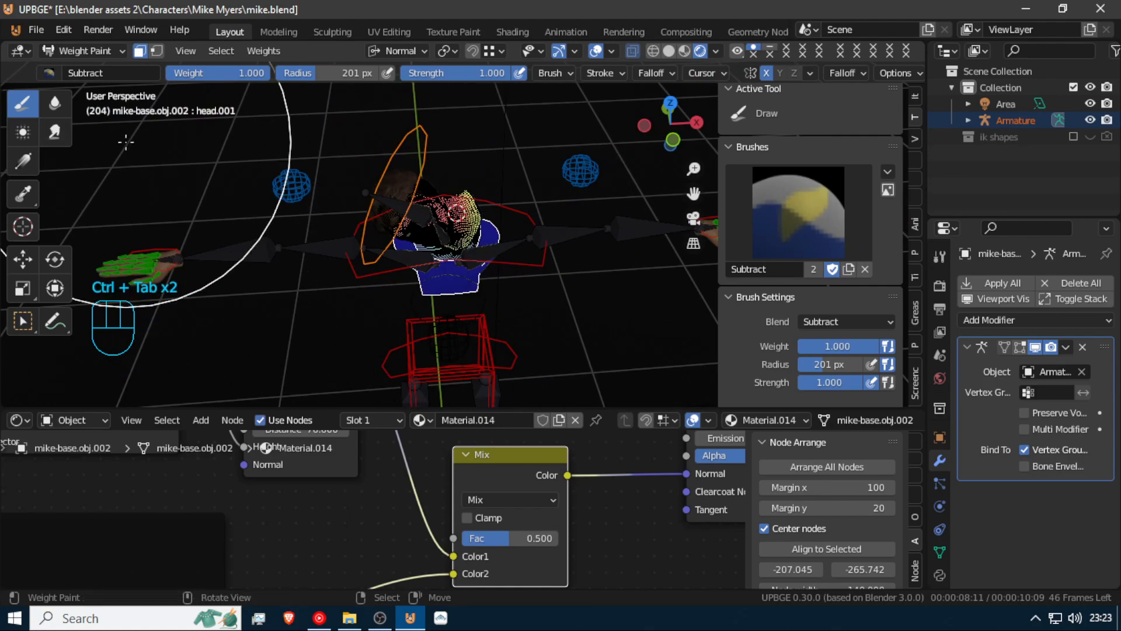
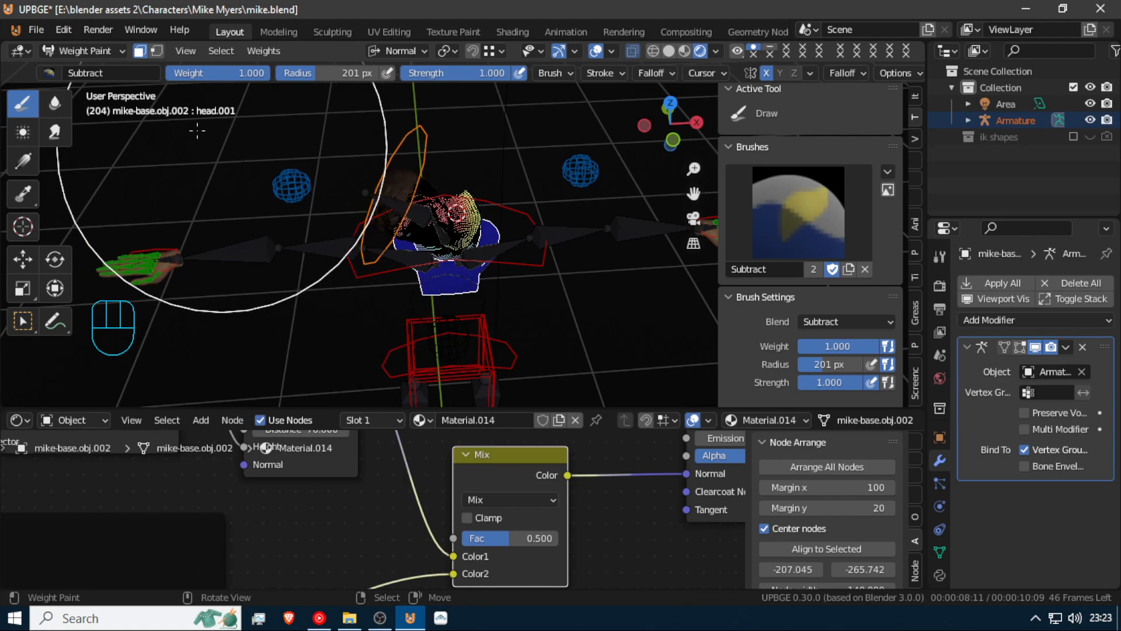
Turn off face selection masking and paint over the neck with the Darken brush at a 90 px radius
{"action": "left_click", "coordinate": [139, 52]}
{"action": "middle_click_drag", "start_coordinate": [489, 216], "coordinate": [458, 212]}
{"action": "scroll", "coordinate": [387, 176], "scroll_direction": "up", "scroll_amount": 3}
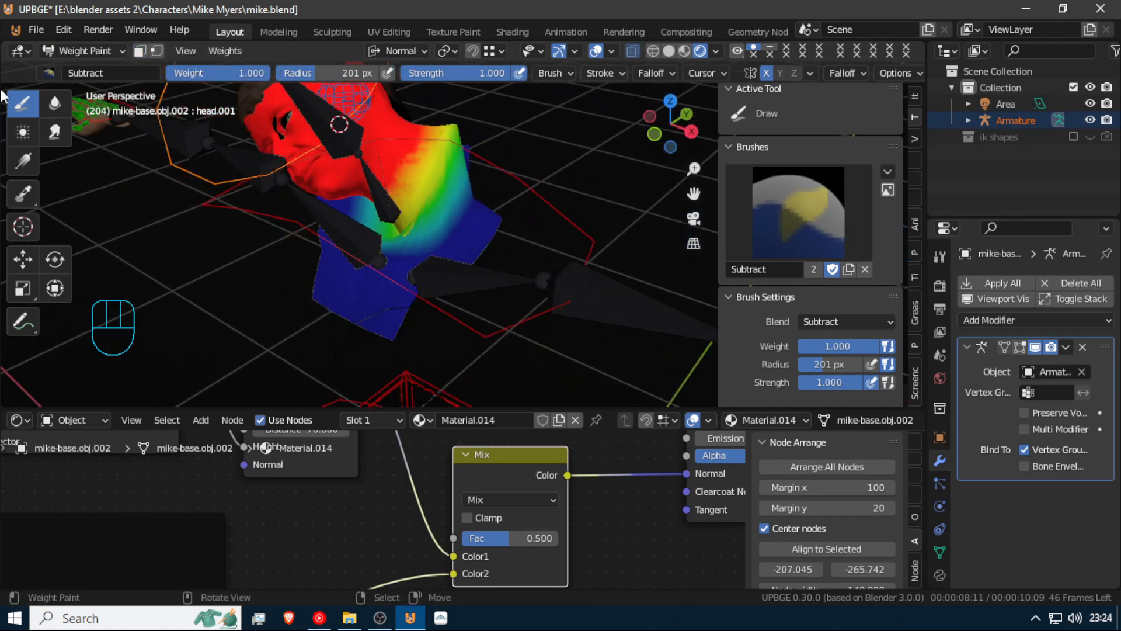
{"action": "left_click", "coordinate": [81, 73]}
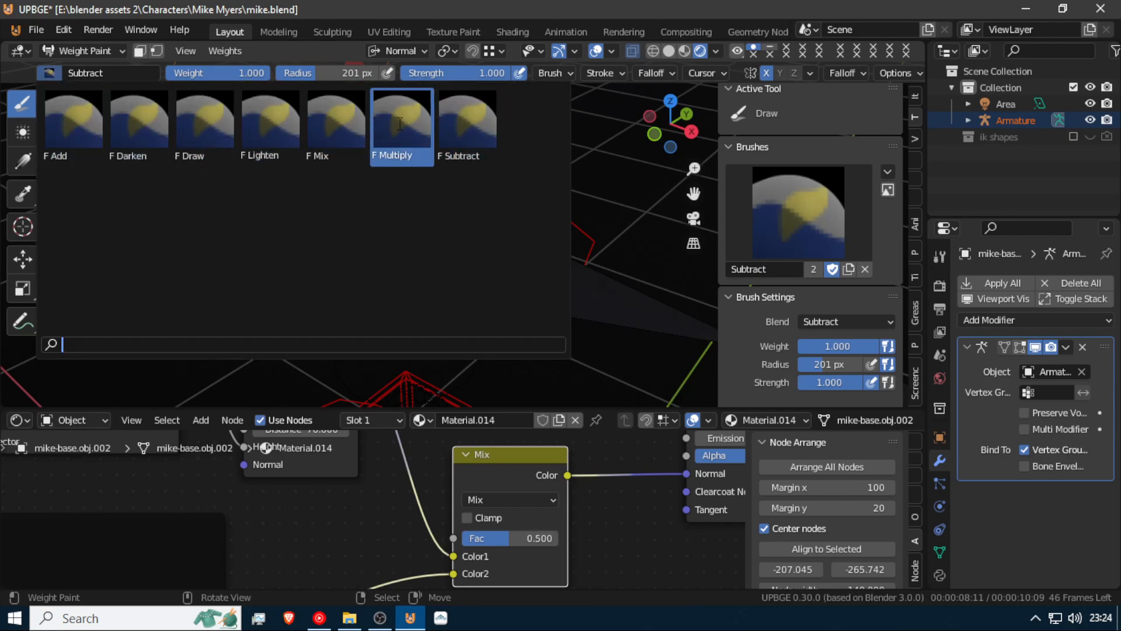
{"action": "left_click", "coordinate": [160, 129]}
{"action": "key", "text": "f"}
{"action": "left_click", "coordinate": [378, 217]}
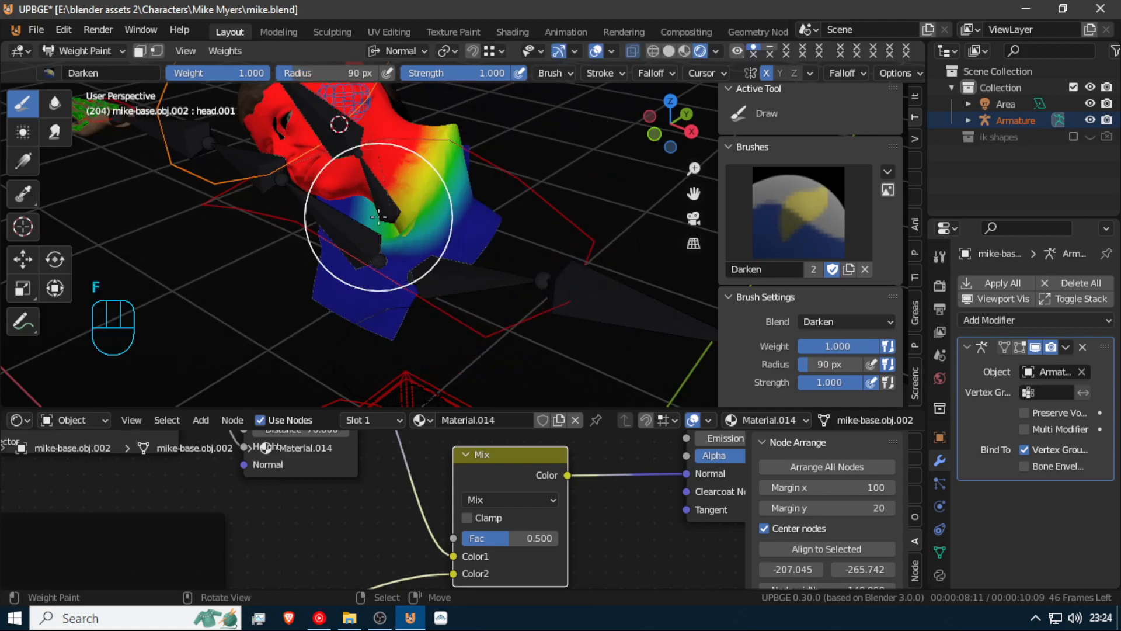
{"action": "mouse_move", "coordinate": [442, 161]}
{"action": "left_mouse_down"}
{"action": "mouse_move", "coordinate": [440, 180]}
{"action": "mouse_move", "coordinate": [450, 170]}
{"action": "left_mouse_up"}
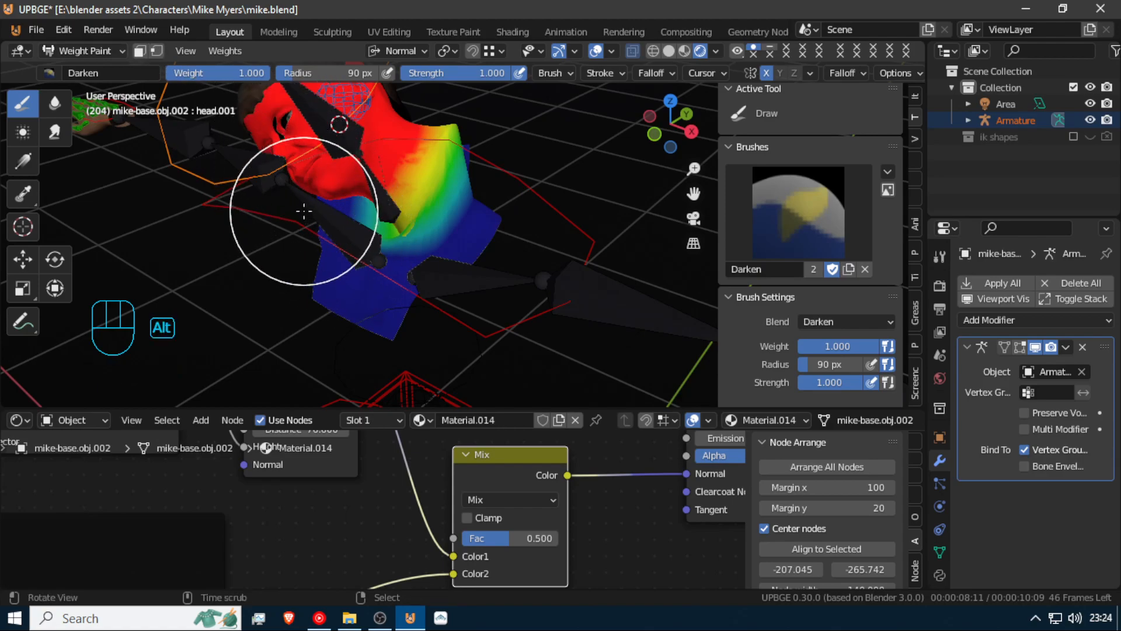
Clear the head.001 bone's rotation, paint the side of the neck with Darken, and rotate the bone to test the deformation
{"action": "key", "text": "alt+r"}
{"action": "mouse_move", "coordinate": [472, 202]}
{"action": "left_mouse_down"}
{"action": "mouse_move", "coordinate": [469, 223]}
{"action": "mouse_move", "coordinate": [433, 238]}
{"action": "mouse_move", "coordinate": [453, 215]}
{"action": "left_mouse_up"}
{"action": "mouse_move", "coordinate": [467, 198]}
{"action": "middle_mouse_down"}
{"action": "mouse_move", "coordinate": [504, 156]}
{"action": "mouse_move", "coordinate": [546, 151]}
{"action": "middle_mouse_up"}
{"action": "key", "text": "r"}
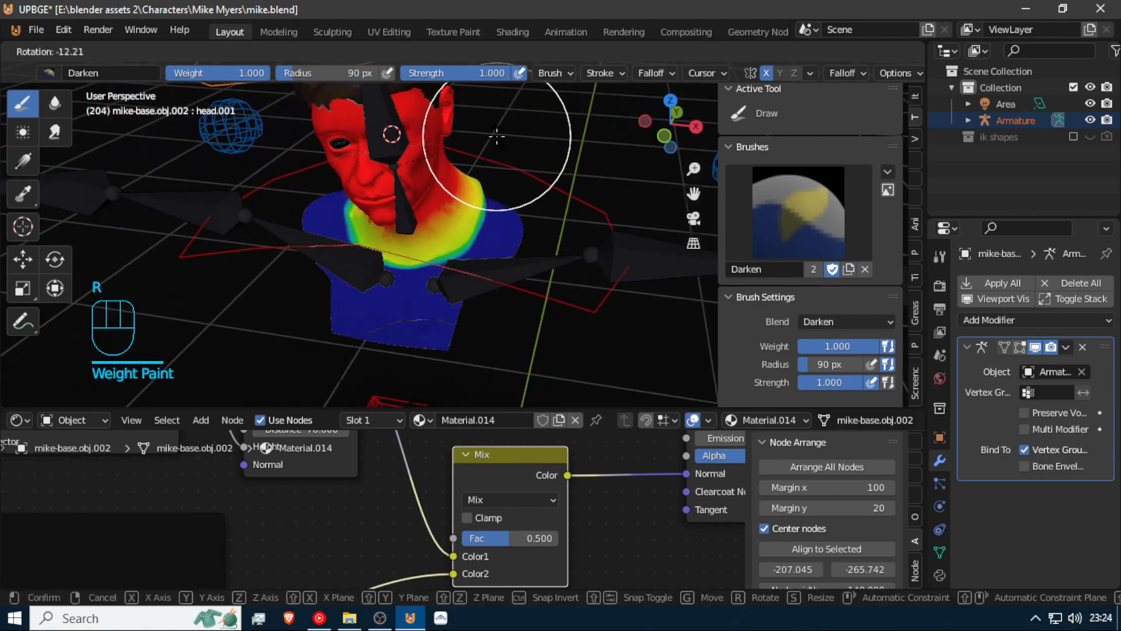
{"action": "left_click", "coordinate": [530, 161]}
{"action": "middle_click_drag", "start_coordinate": [461, 236], "coordinate": [497, 232]}
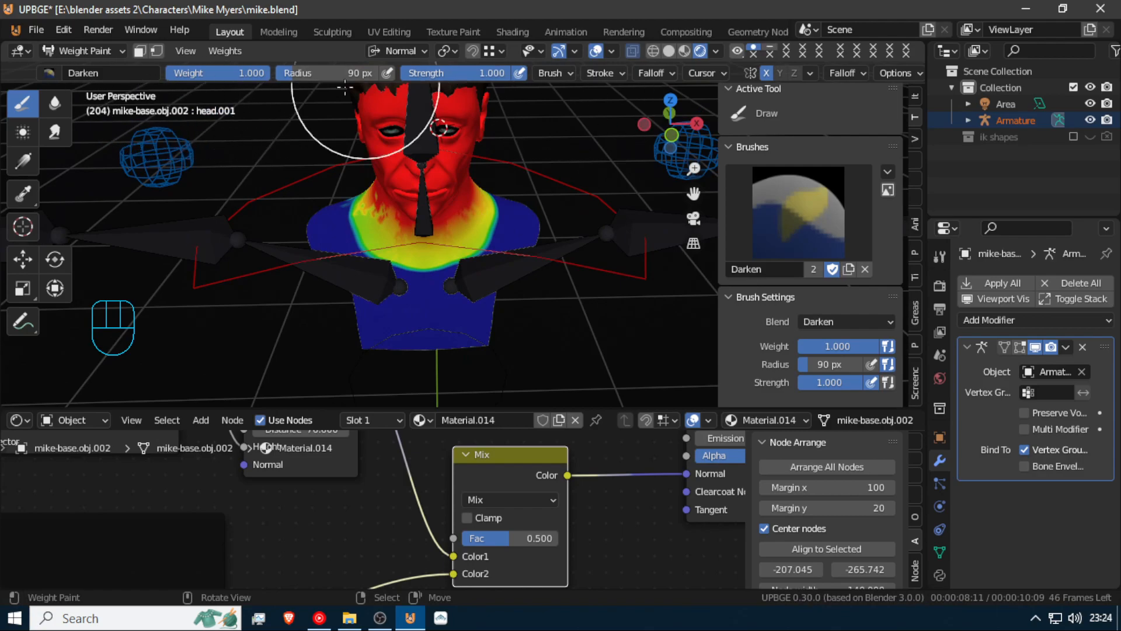
Try painting head.001 weight over the neck and upper chest with the Lighten brush at strength 1.000, undoing the stroke
{"action": "left_click", "coordinate": [50, 73]}
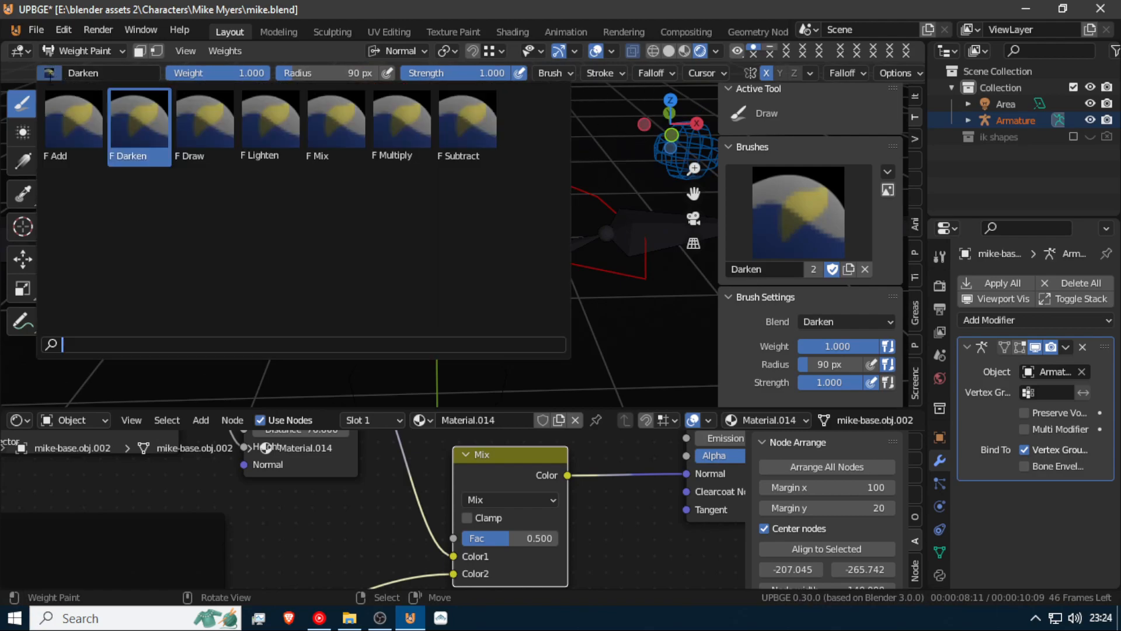
{"action": "left_click", "coordinate": [279, 133]}
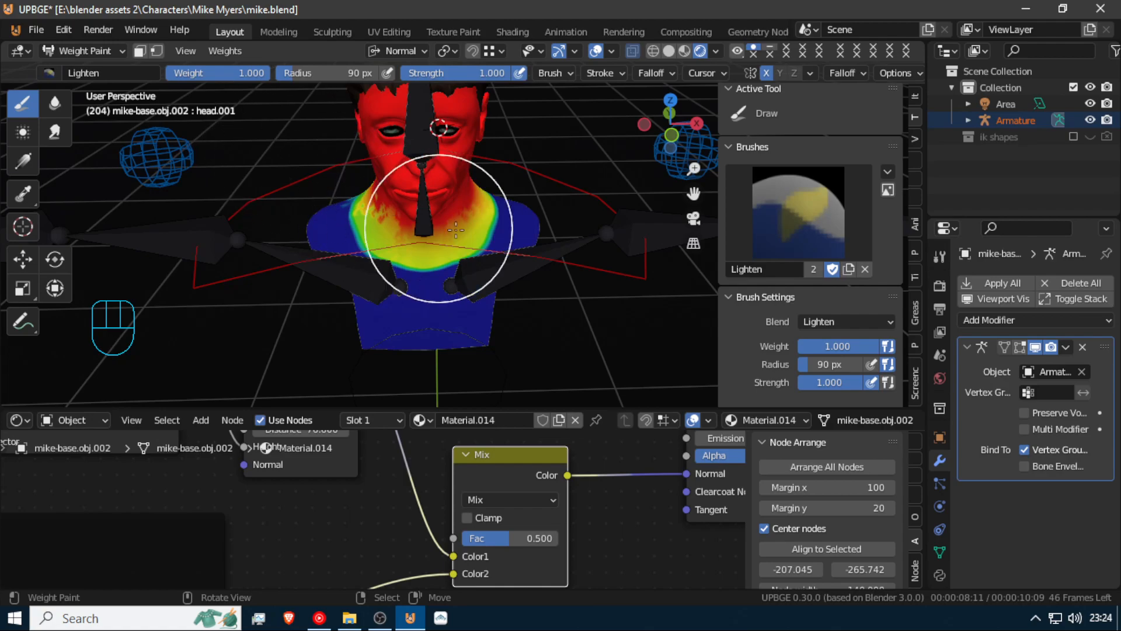
{"action": "mouse_move", "coordinate": [487, 226]}
{"action": "left_mouse_down"}
{"action": "mouse_move", "coordinate": [488, 240]}
{"action": "mouse_move", "coordinate": [446, 264]}
{"action": "left_mouse_up"}
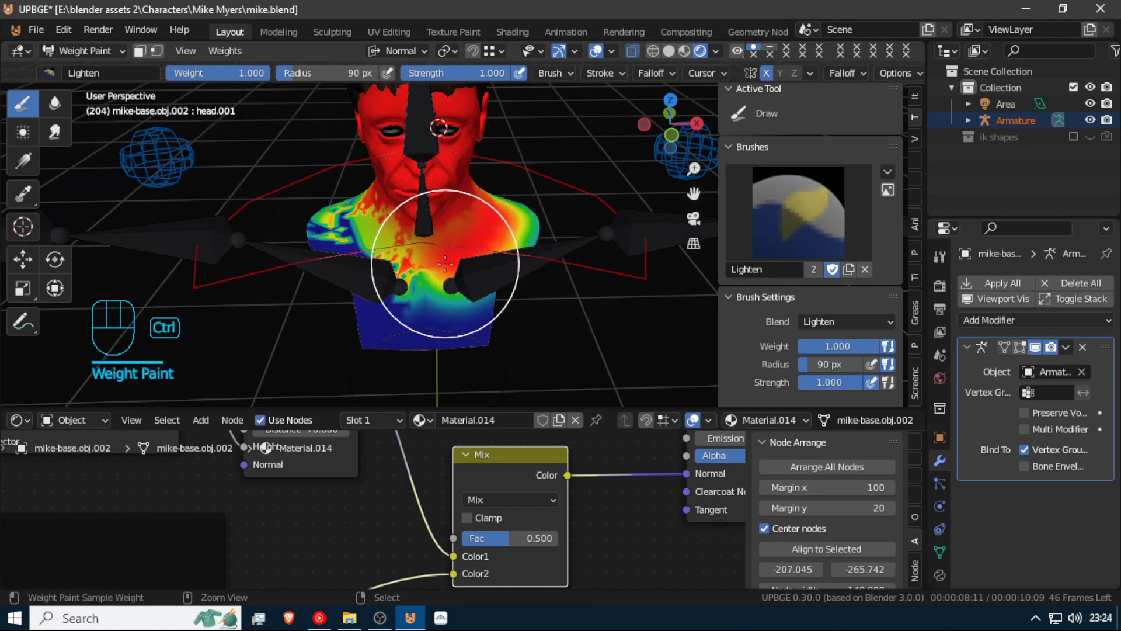
{"action": "key", "text": "ctrl+z"}
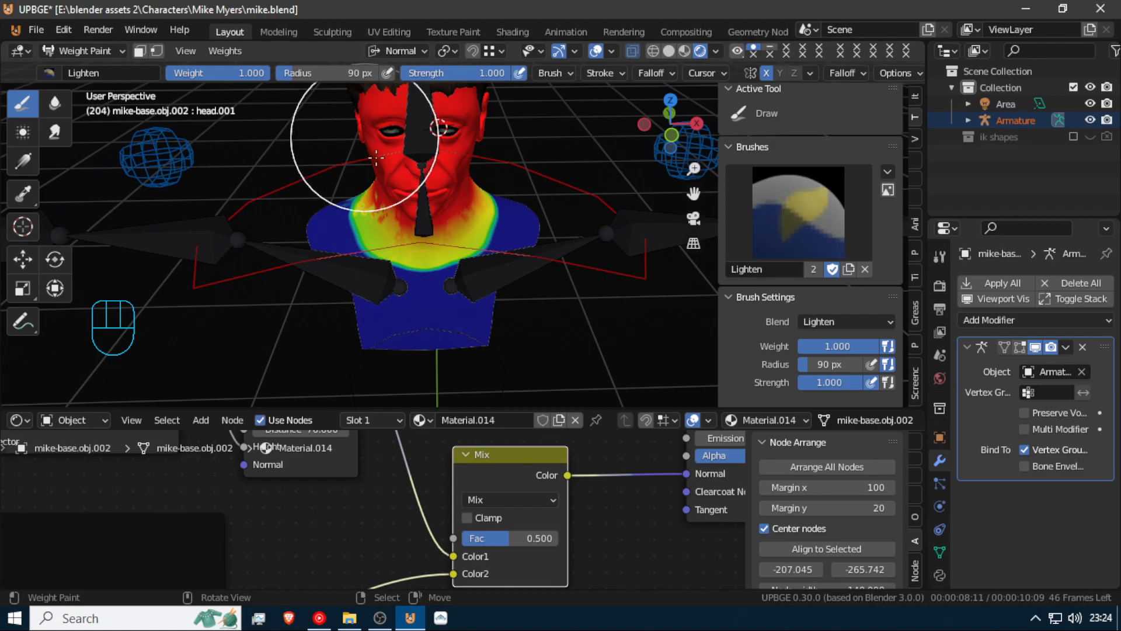
Select the head bone and remove its weight from the neck and chest with the Subtract brush, working around both sides
{"action": "left_click", "coordinate": [423, 195]}
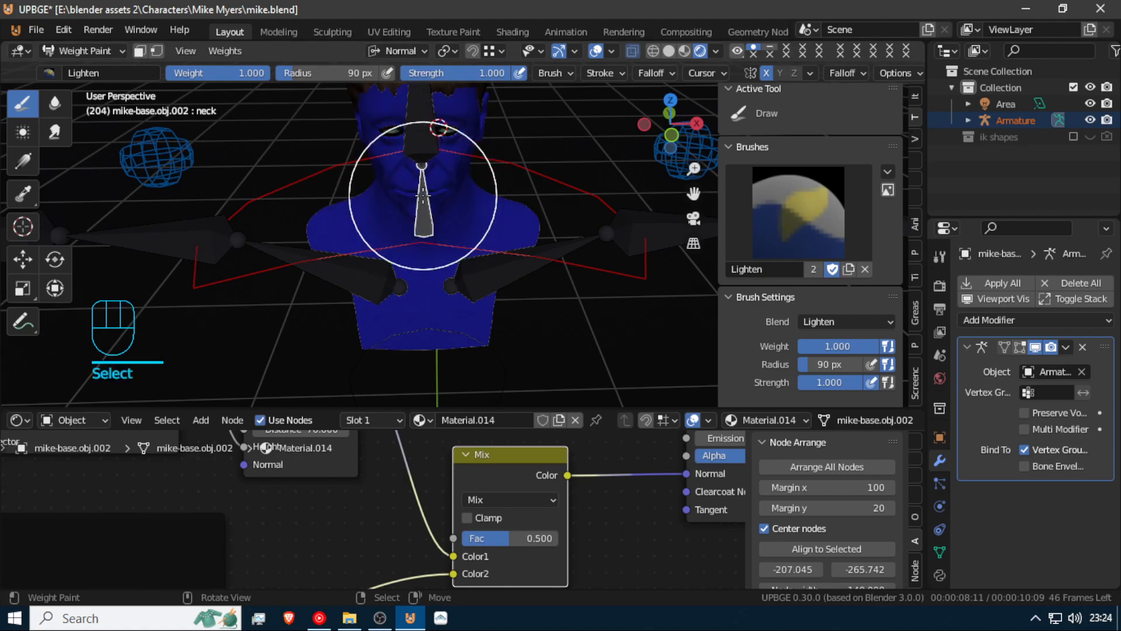
{"action": "left_click", "coordinate": [418, 97]}
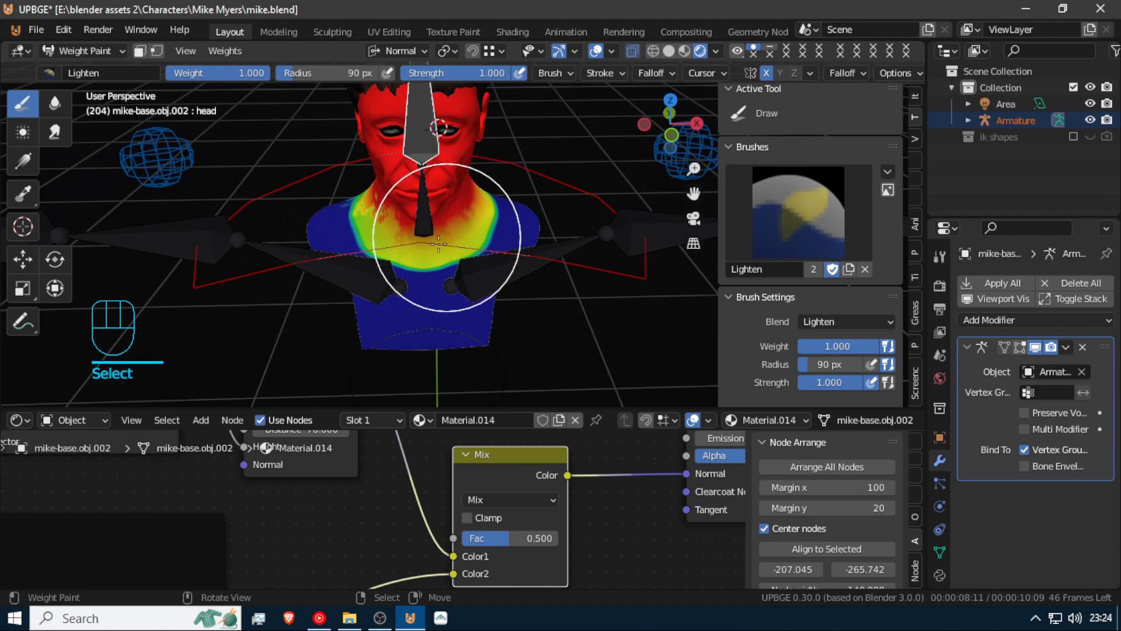
{"action": "mouse_move", "coordinate": [444, 239]}
{"action": "middle_mouse_down"}
{"action": "mouse_move", "coordinate": [467, 251]}
{"action": "mouse_move", "coordinate": [462, 236]}
{"action": "middle_mouse_up"}
{"action": "left_click_drag", "start_coordinate": [446, 227], "coordinate": [403, 213]}
{"action": "left_click", "coordinate": [53, 72]}
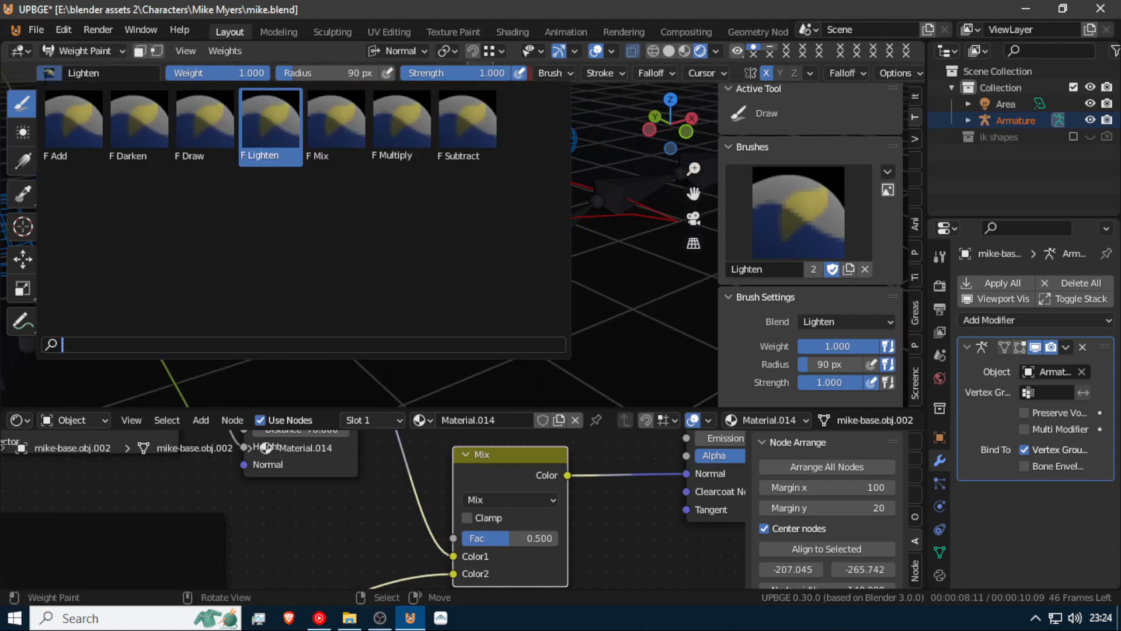
{"action": "left_click", "coordinate": [461, 149]}
{"action": "mouse_move", "coordinate": [445, 230]}
{"action": "left_mouse_down"}
{"action": "mouse_move", "coordinate": [388, 180]}
{"action": "mouse_move", "coordinate": [421, 220]}
{"action": "mouse_move", "coordinate": [492, 244]}
{"action": "mouse_move", "coordinate": [539, 243]}
{"action": "mouse_move", "coordinate": [515, 242]}
{"action": "left_mouse_up"}
{"action": "middle_click_drag", "start_coordinate": [490, 240], "coordinate": [365, 223]}
{"action": "mouse_move", "coordinate": [355, 208]}
{"action": "left_mouse_down"}
{"action": "mouse_move", "coordinate": [388, 188]}
{"action": "mouse_move", "coordinate": [412, 200]}
{"action": "mouse_move", "coordinate": [458, 157]}
{"action": "mouse_move", "coordinate": [416, 188]}
{"action": "left_mouse_up"}
{"action": "middle_click_drag", "start_coordinate": [416, 188], "coordinate": [539, 156]}
Select the neck bone, switch to the Lighten brush, and undo a first full-strength stroke across the base of the neck
{"action": "left_click", "coordinate": [466, 175], "text": "ctrl"}
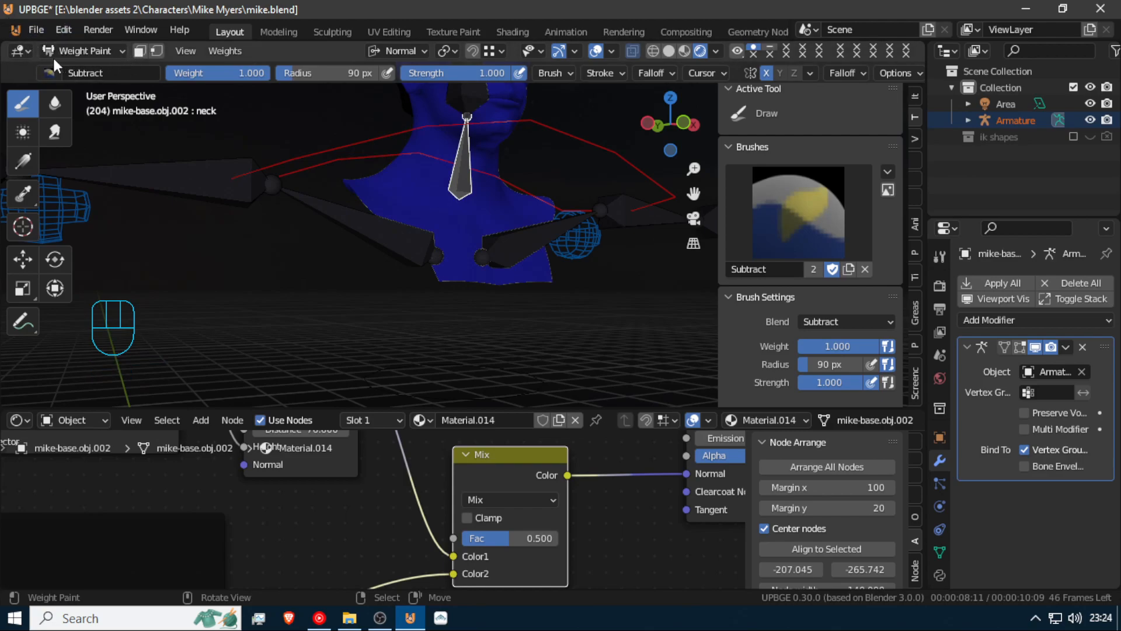
{"action": "left_click", "coordinate": [49, 72]}
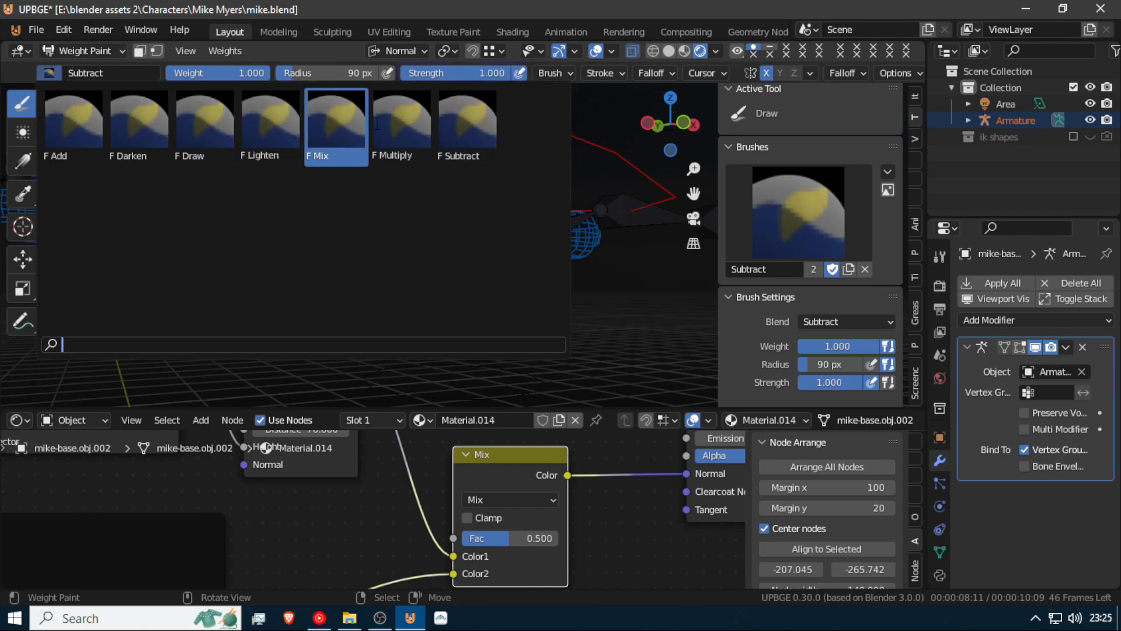
{"action": "left_click", "coordinate": [278, 136]}
{"action": "mouse_move", "coordinate": [453, 207]}
{"action": "left_mouse_down"}
{"action": "mouse_move", "coordinate": [465, 193]}
{"action": "mouse_move", "coordinate": [457, 205]}
{"action": "left_mouse_up"}
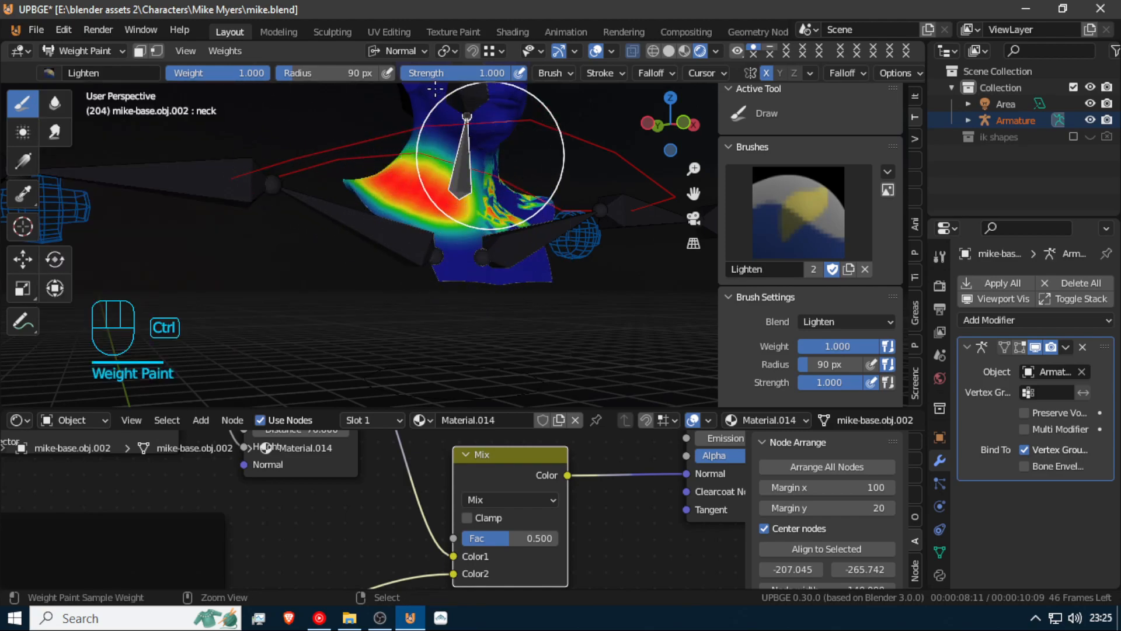
{"action": "key", "text": "ctrl+z"}
Set the brush strength to 0.235, paint the neck bone's weight all around the neck, and test the bone's rotation
{"action": "type", "text": "0.235"}
{"action": "key", "text": "Return"}
{"action": "mouse_move", "coordinate": [424, 174]}
{"action": "left_mouse_down"}
{"action": "mouse_move", "coordinate": [461, 140]}
{"action": "mouse_move", "coordinate": [453, 169]}
{"action": "mouse_move", "coordinate": [521, 154]}
{"action": "left_mouse_up"}
{"action": "middle_click_drag", "start_coordinate": [520, 153], "coordinate": [390, 166]}
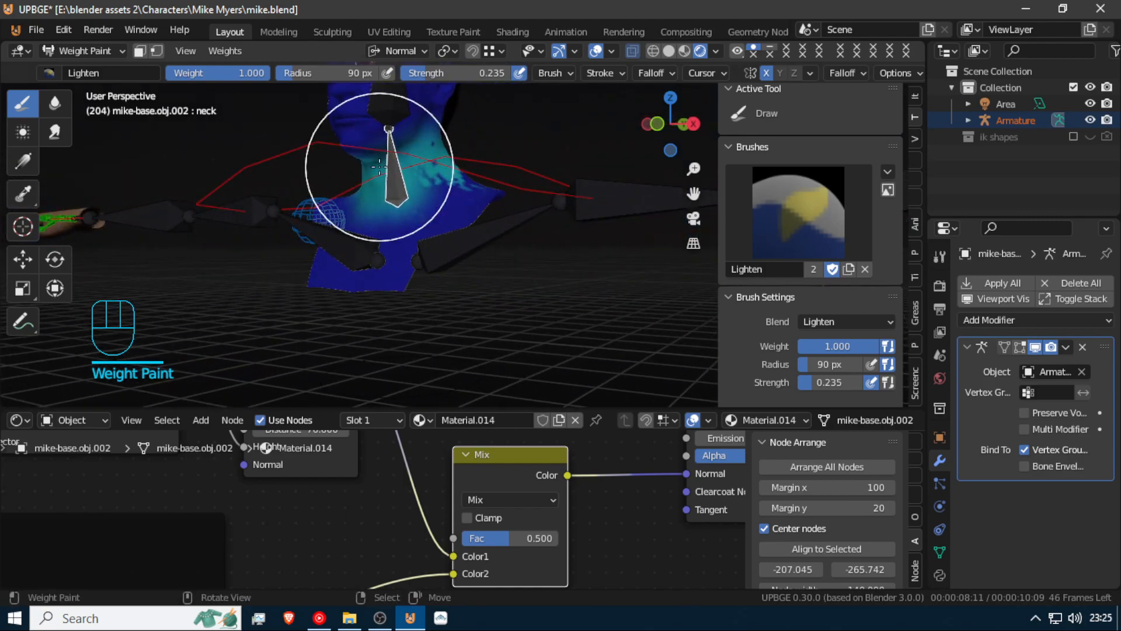
{"action": "left_click_drag", "start_coordinate": [385, 164], "coordinate": [433, 161]}
{"action": "mouse_move", "coordinate": [454, 154]}
{"action": "middle_mouse_down"}
{"action": "mouse_move", "coordinate": [281, 190]}
{"action": "mouse_move", "coordinate": [312, 178]}
{"action": "middle_mouse_up"}
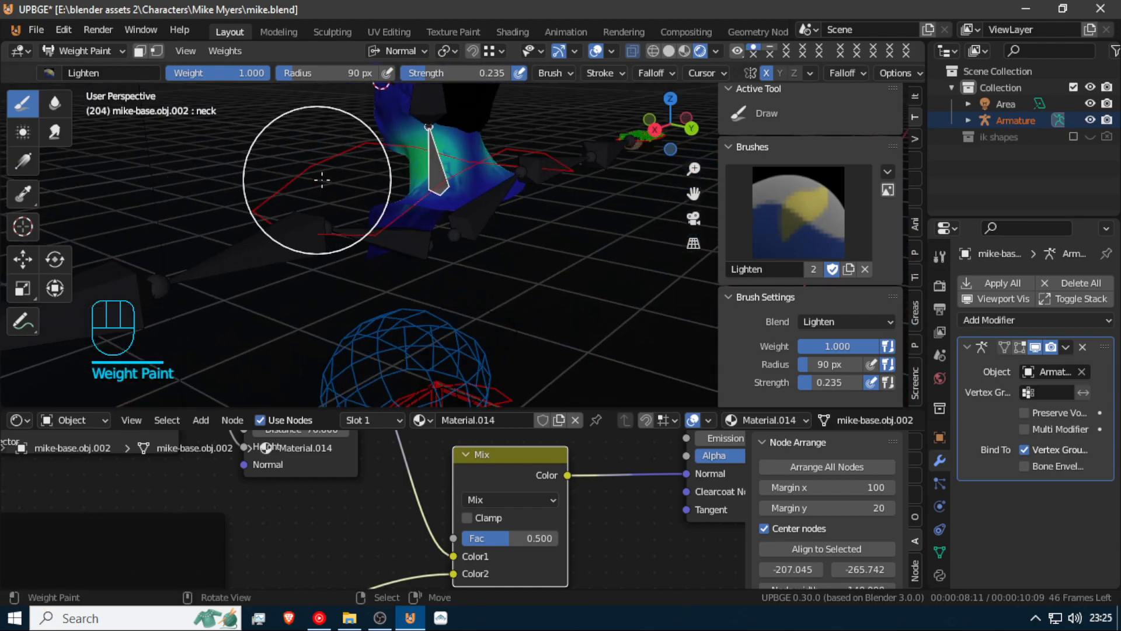
{"action": "mouse_move", "coordinate": [430, 162]}
{"action": "left_mouse_down"}
{"action": "mouse_move", "coordinate": [476, 149]}
{"action": "mouse_move", "coordinate": [445, 158]}
{"action": "left_mouse_up"}
{"action": "middle_click_drag", "start_coordinate": [456, 157], "coordinate": [701, 158]}
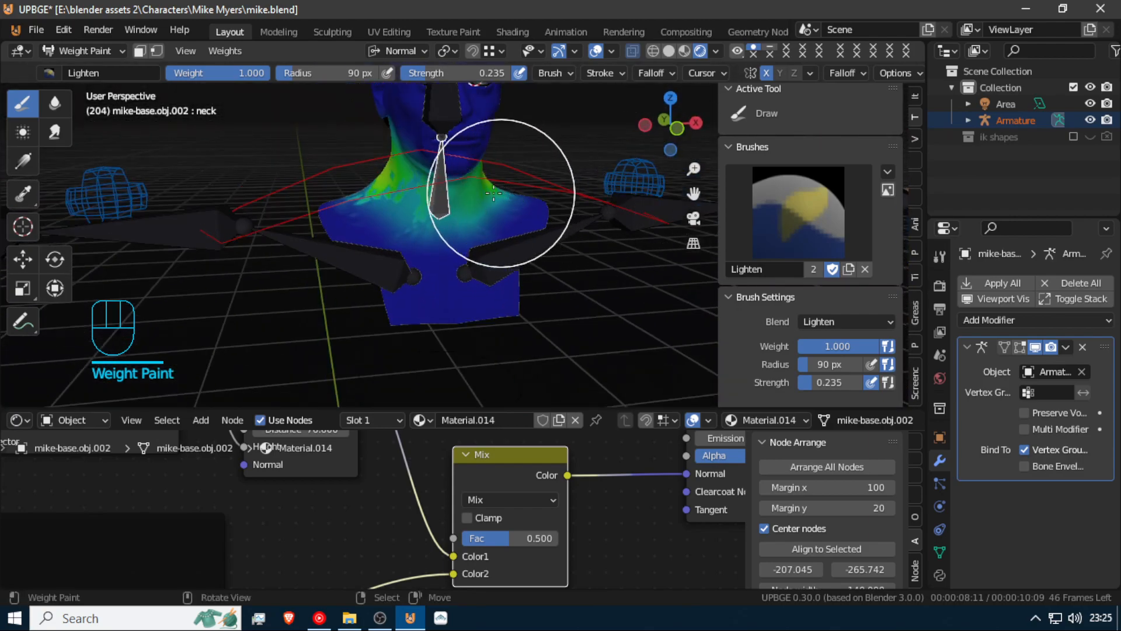
{"action": "left_click_drag", "start_coordinate": [406, 190], "coordinate": [427, 188]}
{"action": "key", "text": "r"}
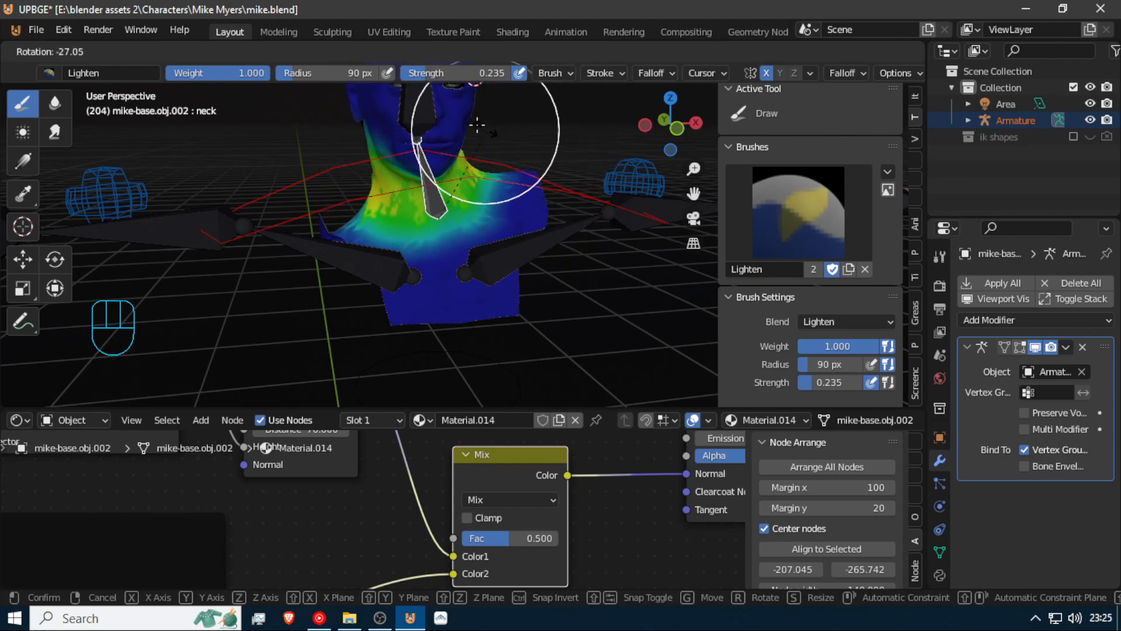
{"action": "right_click", "coordinate": [525, 156]}
Select the Shoulder.L bone and paint its weight onto the shoulder with Lighten, undoing the stroke that spreads down the chest
{"action": "left_click", "coordinate": [513, 249], "text": "ctrl"}
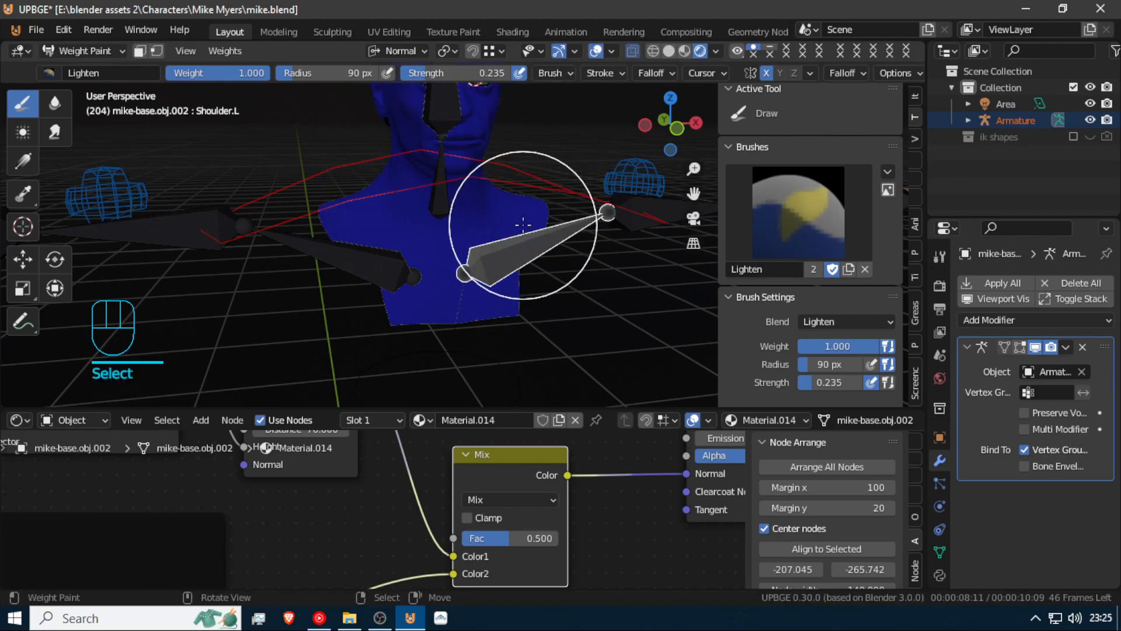
{"action": "left_click_drag", "start_coordinate": [515, 280], "coordinate": [527, 240]}
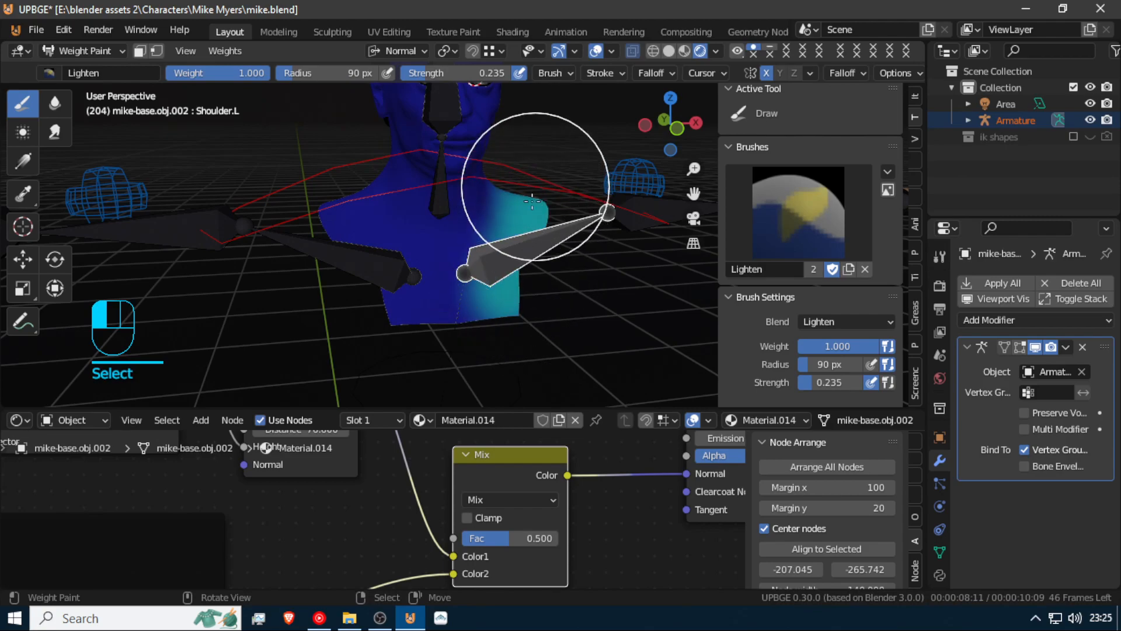
{"action": "left_click_drag", "start_coordinate": [532, 196], "coordinate": [523, 306], "text": "ctrl"}
{"action": "key", "text": "ctrl+z"}
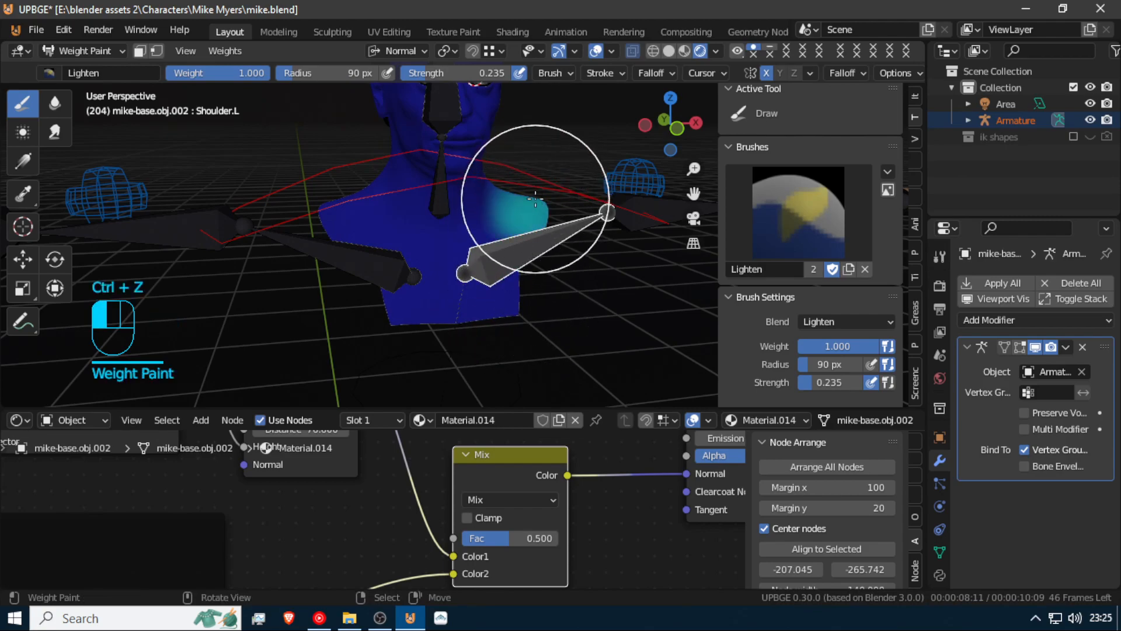
Build up the Shoulder.R and Shoulder.L weights on their respective shoulders with alternating Lighten strokes
{"action": "left_click", "coordinate": [377, 248]}
{"action": "mouse_move", "coordinate": [375, 238]}
{"action": "left_mouse_down"}
{"action": "mouse_move", "coordinate": [325, 188]}
{"action": "mouse_move", "coordinate": [342, 227]}
{"action": "left_mouse_up"}
{"action": "left_click", "coordinate": [514, 253]}
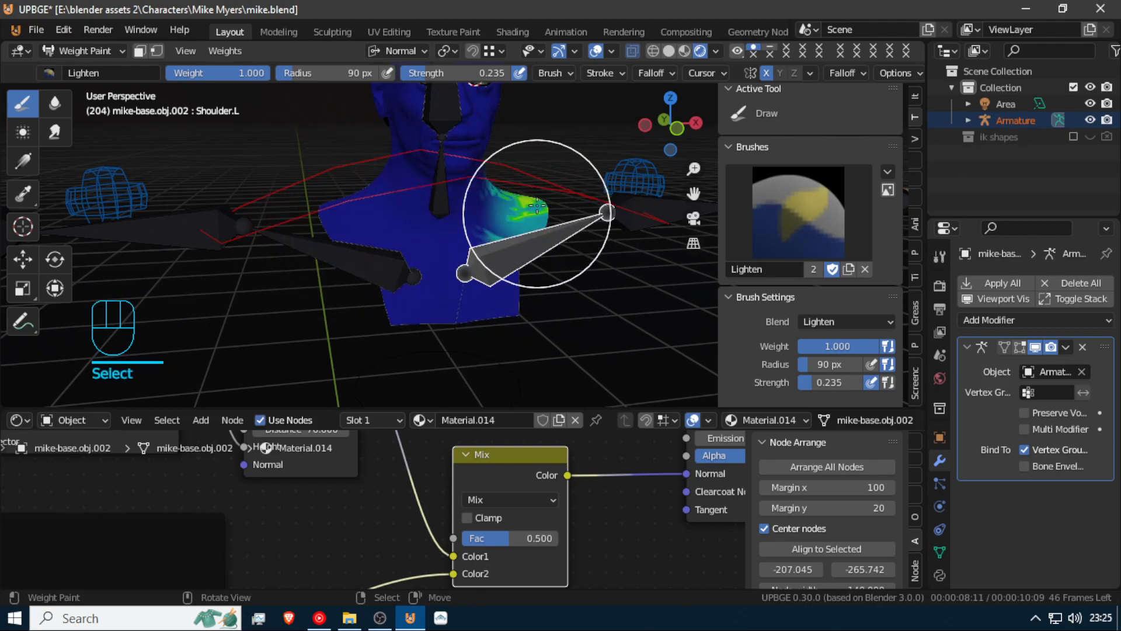
{"action": "left_click_drag", "start_coordinate": [535, 211], "coordinate": [514, 234]}
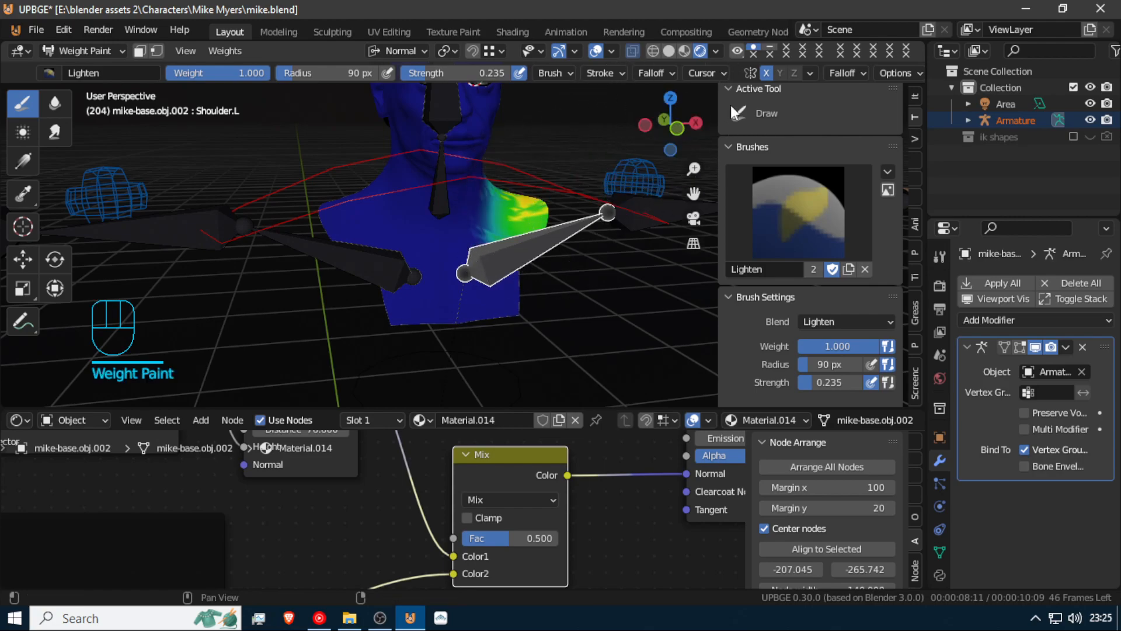
{"action": "left_click_drag", "start_coordinate": [542, 190], "coordinate": [535, 220]}
{"action": "left_click", "coordinate": [326, 252]}
{"action": "mouse_move", "coordinate": [338, 220]}
{"action": "left_mouse_down"}
{"action": "mouse_move", "coordinate": [376, 263]}
{"action": "mouse_move", "coordinate": [411, 259]}
{"action": "left_mouse_up"}
Test-rotate the Shoulder.R and Shoulder.L bones to check the shoulder deformation, cancelling each rotation
{"action": "key", "text": "r"}
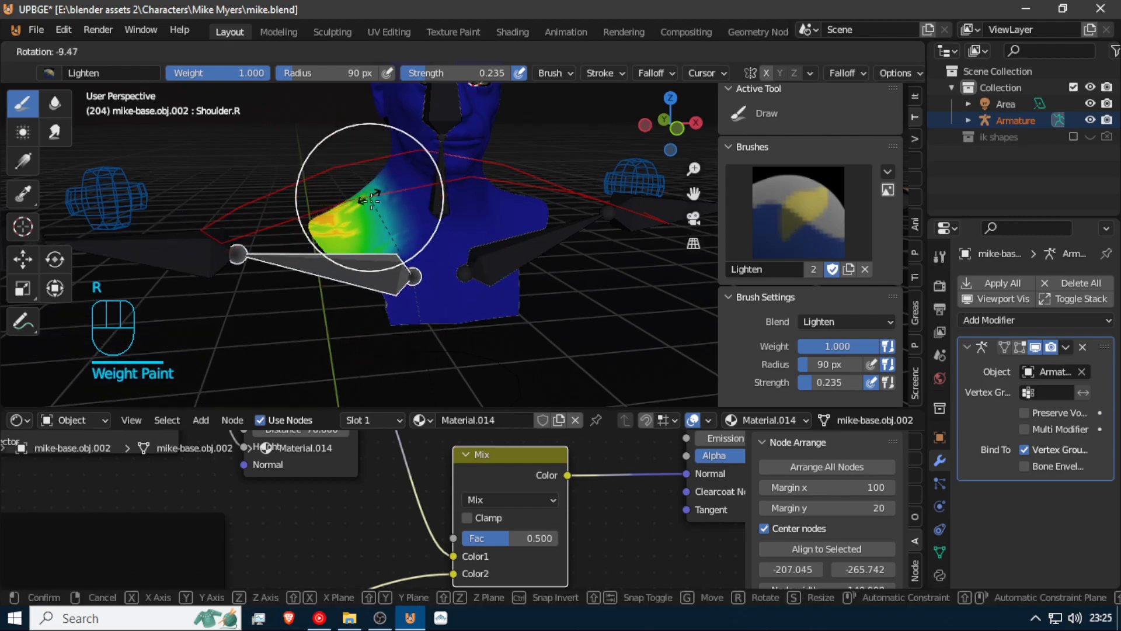
{"action": "right_click", "coordinate": [446, 194]}
{"action": "right_click", "coordinate": [538, 232]}
{"action": "key", "text": "r"}
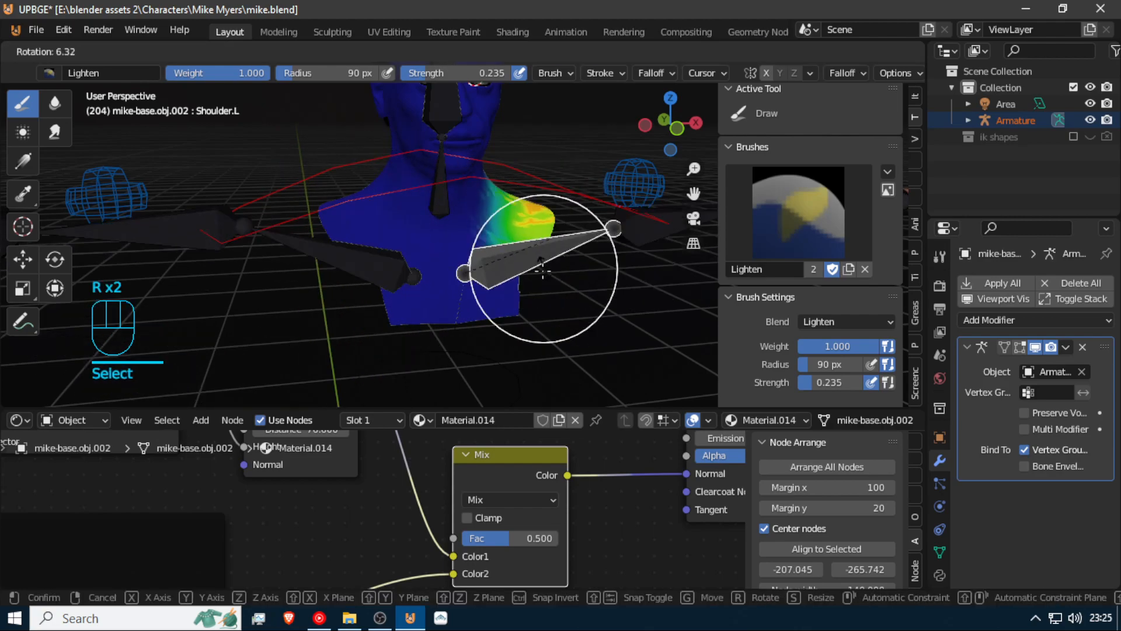
{"action": "right_click", "coordinate": [497, 304]}
Inspect the whole bust and armature in Object Mode and return to Weight Paint mode
{"action": "middle_click_drag", "start_coordinate": [459, 354], "coordinate": [450, 313]}
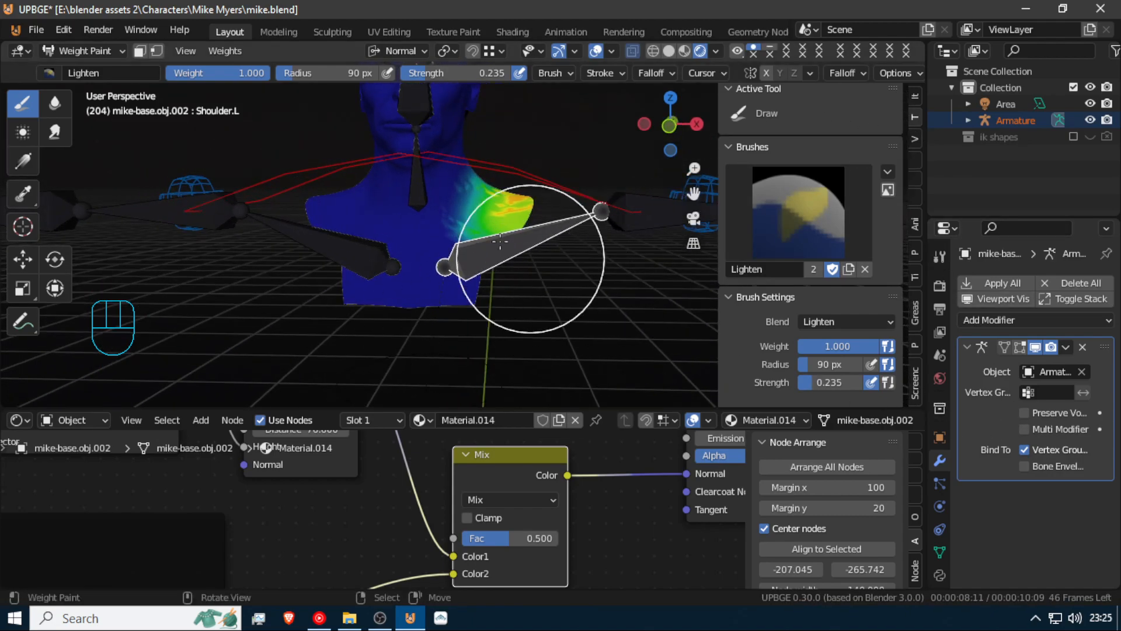
{"action": "left_click", "coordinate": [61, 52]}
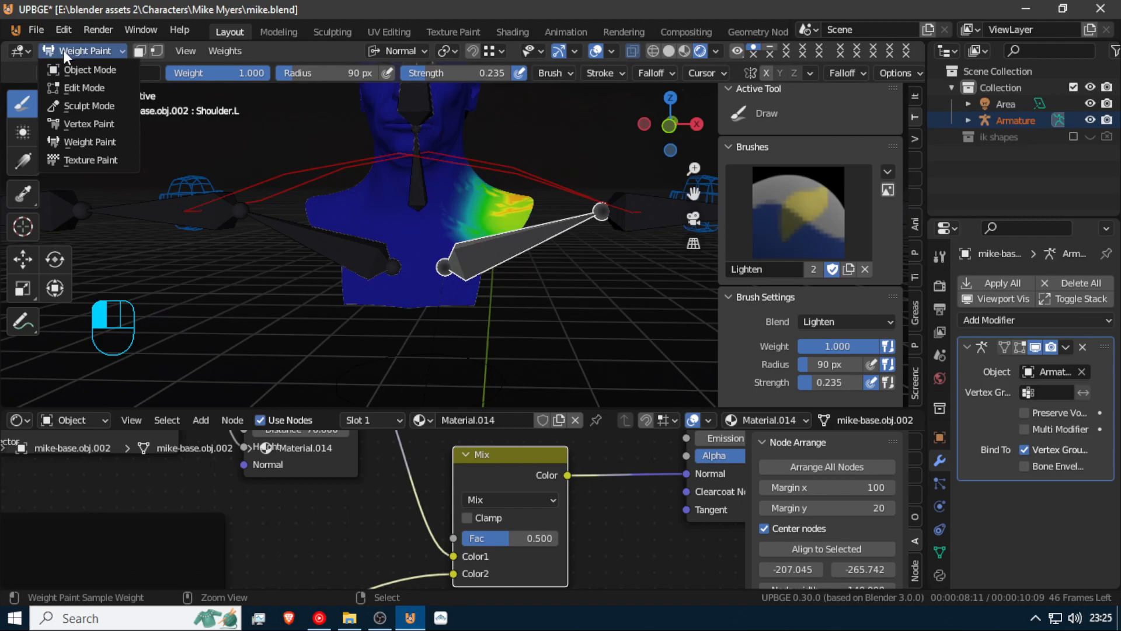
{"action": "left_click", "coordinate": [70, 71]}
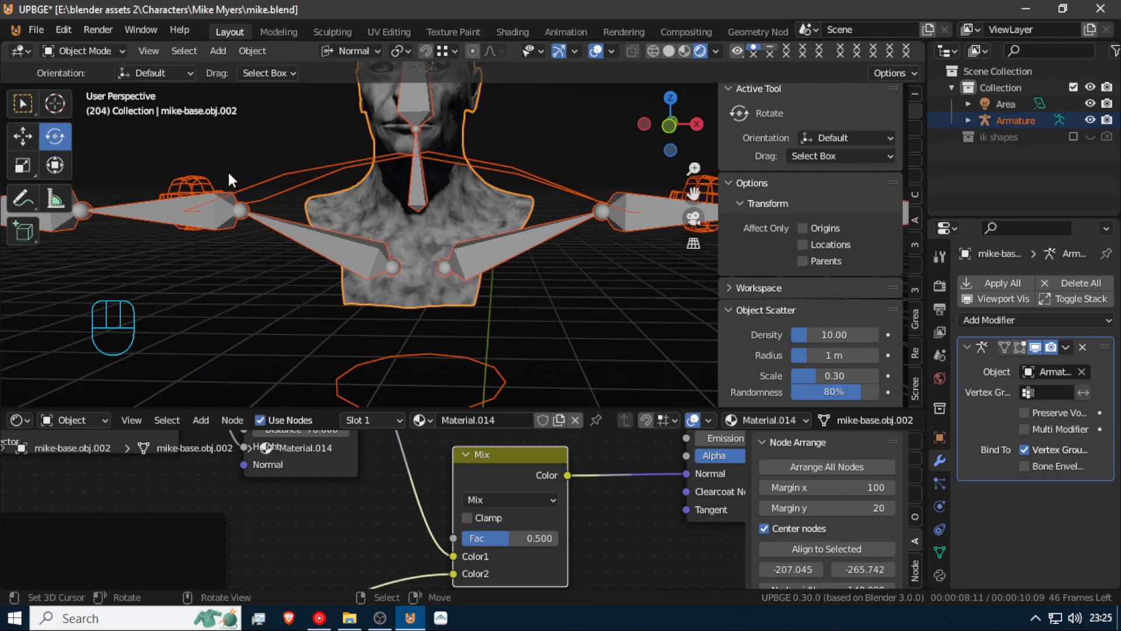
{"action": "scroll", "coordinate": [377, 149], "scroll_direction": "down", "scroll_amount": 9}
{"action": "scroll", "coordinate": [375, 161], "scroll_direction": "up", "scroll_amount": 7}
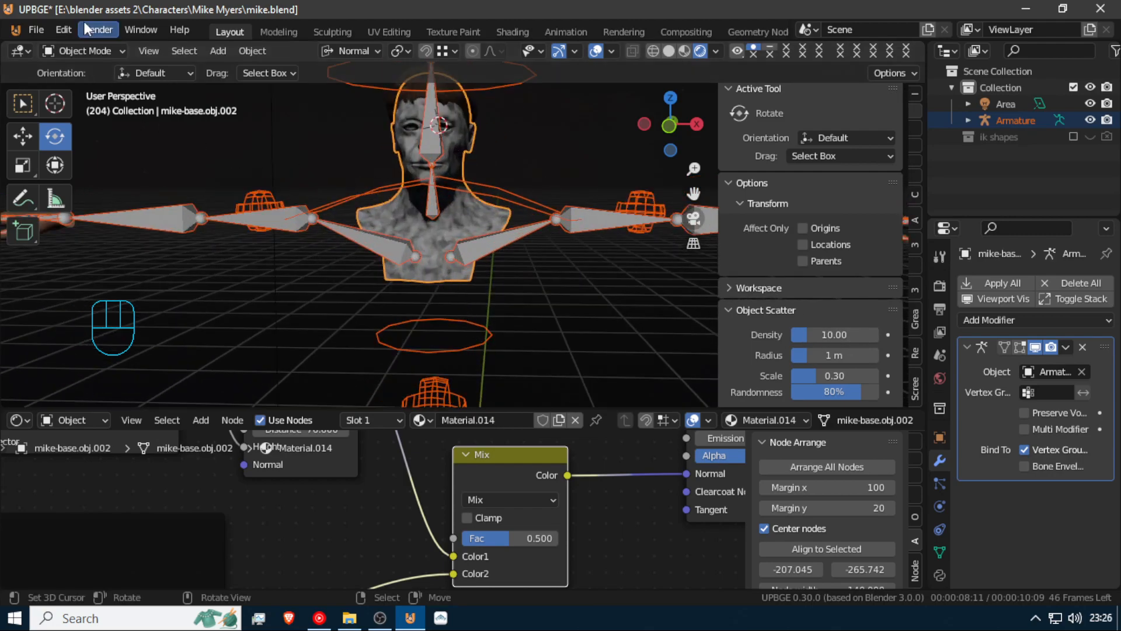
{"action": "left_click", "coordinate": [67, 52]}
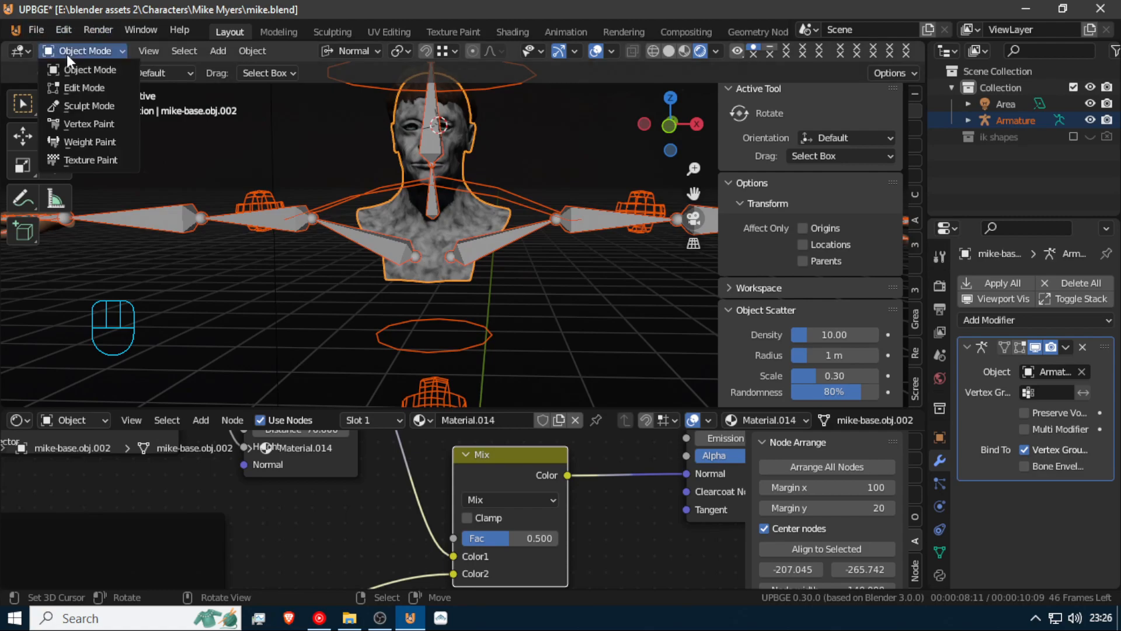
{"action": "left_click", "coordinate": [99, 141]}
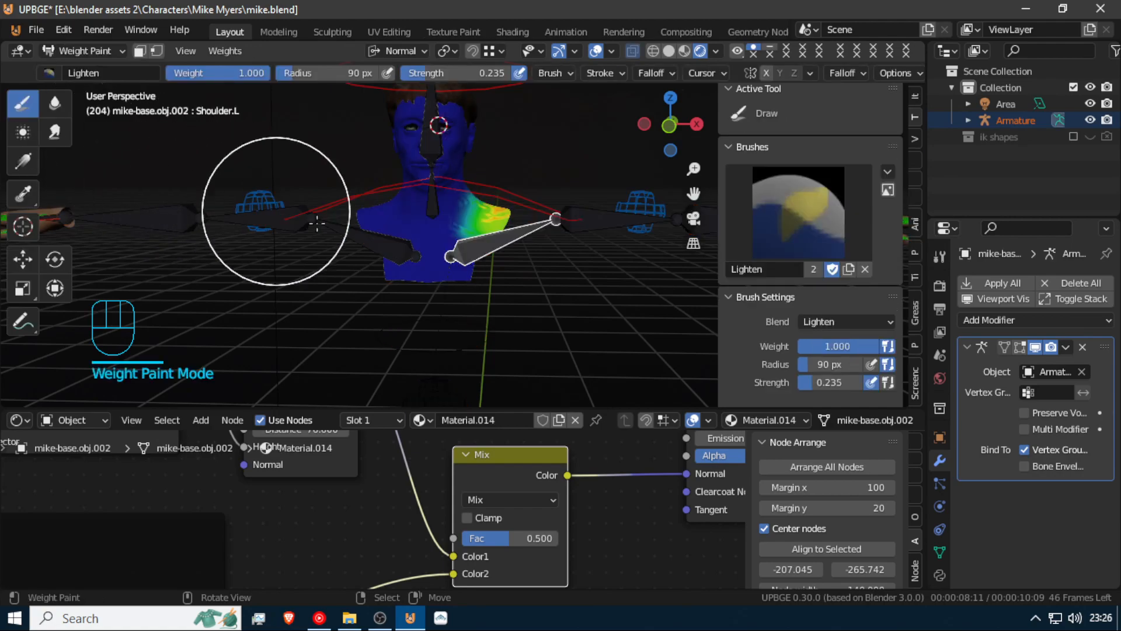
Select the Spine.3 bone, paint its weight over the lower chest with Lighten, and test its rotation
{"action": "left_click", "coordinate": [453, 322], "text": "ctrl"}
{"action": "left_click_drag", "start_coordinate": [387, 278], "coordinate": [476, 286]}
{"action": "middle_click_drag", "start_coordinate": [462, 283], "coordinate": [411, 276]}
{"action": "mouse_move", "coordinate": [412, 275]}
{"action": "left_mouse_down"}
{"action": "mouse_move", "coordinate": [435, 274]}
{"action": "mouse_move", "coordinate": [401, 251]}
{"action": "mouse_move", "coordinate": [353, 251]}
{"action": "mouse_move", "coordinate": [396, 258]}
{"action": "mouse_move", "coordinate": [449, 283]}
{"action": "mouse_move", "coordinate": [438, 289]}
{"action": "mouse_move", "coordinate": [447, 292]}
{"action": "left_mouse_up"}
{"action": "mouse_move", "coordinate": [446, 292]}
{"action": "middle_mouse_down"}
{"action": "mouse_move", "coordinate": [488, 284]}
{"action": "mouse_move", "coordinate": [476, 287]}
{"action": "middle_mouse_up"}
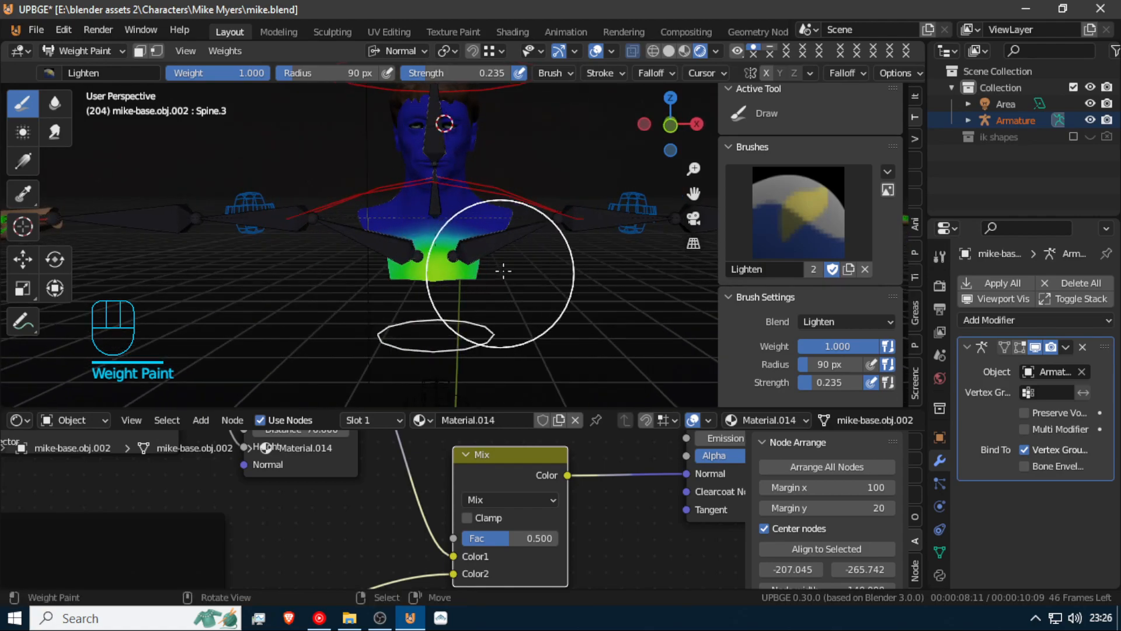
{"action": "key", "text": "r"}
{"action": "right_click", "coordinate": [532, 297]}
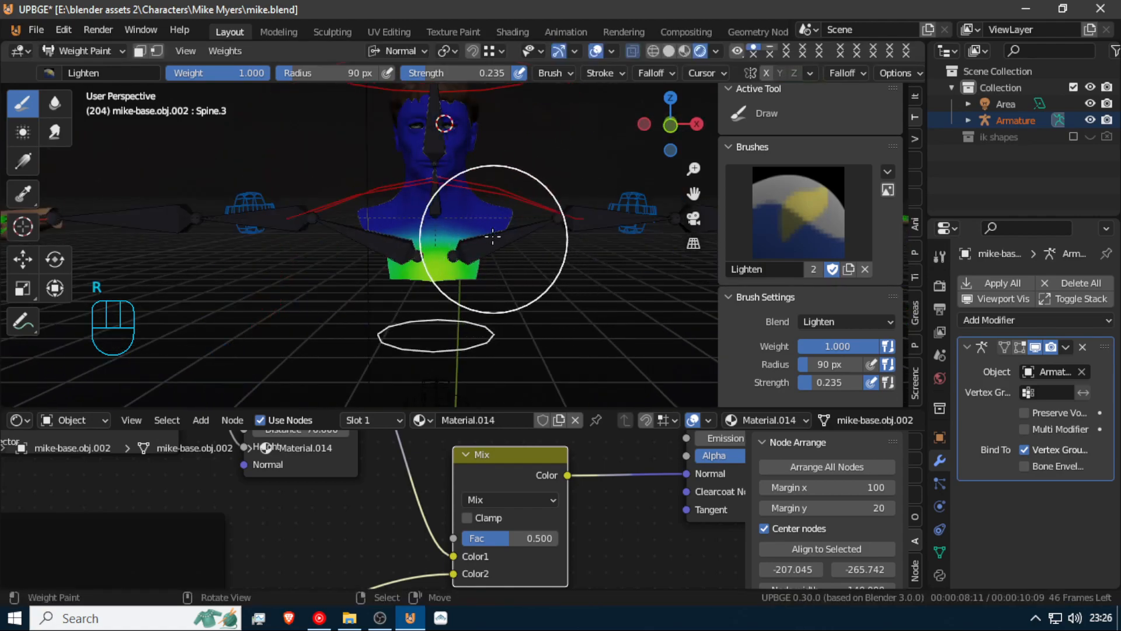
Select the head.001 bone and tilt it from side to side to check the neck deformation, cancelling the rotation
{"action": "left_click", "coordinate": [480, 88]}
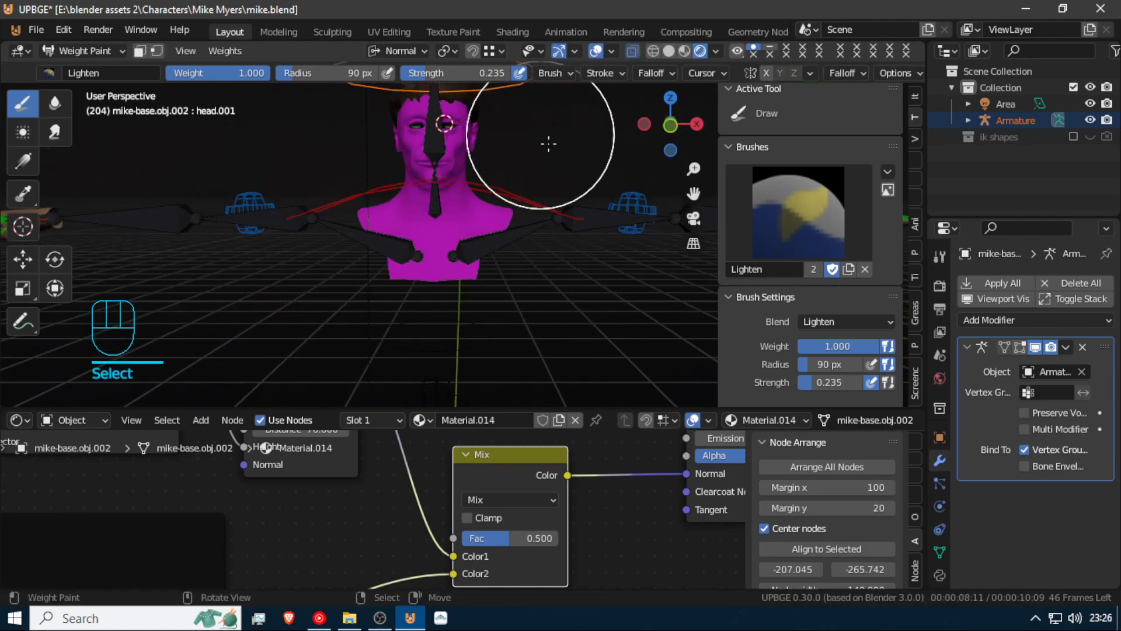
{"action": "key", "text": "r"}
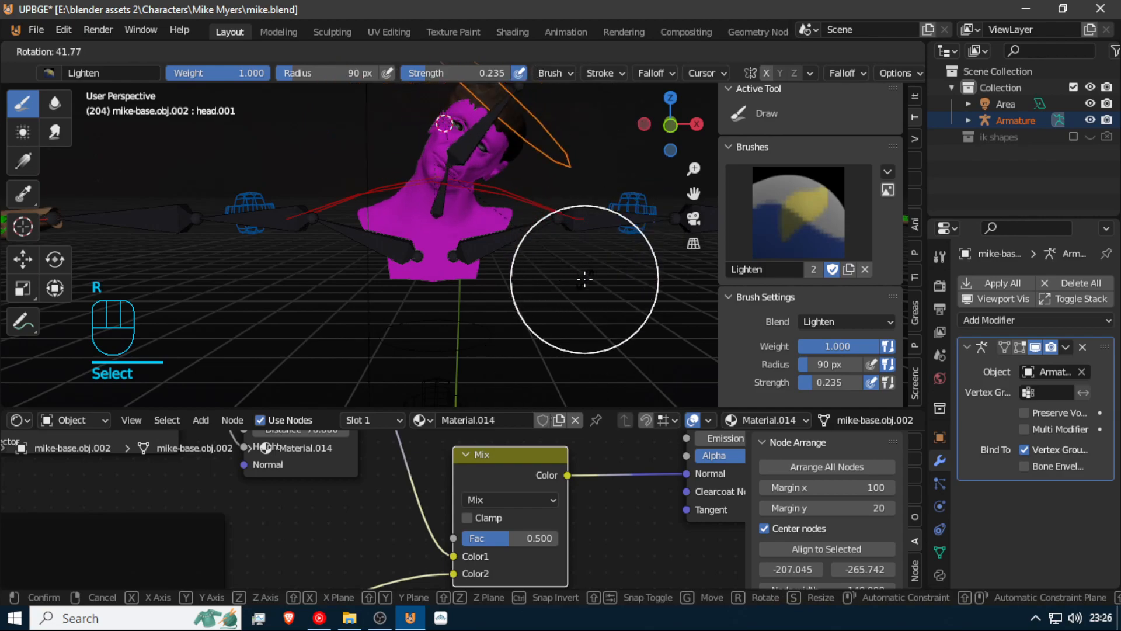
{"action": "key", "text": "z"}
{"action": "key", "text": "z"}
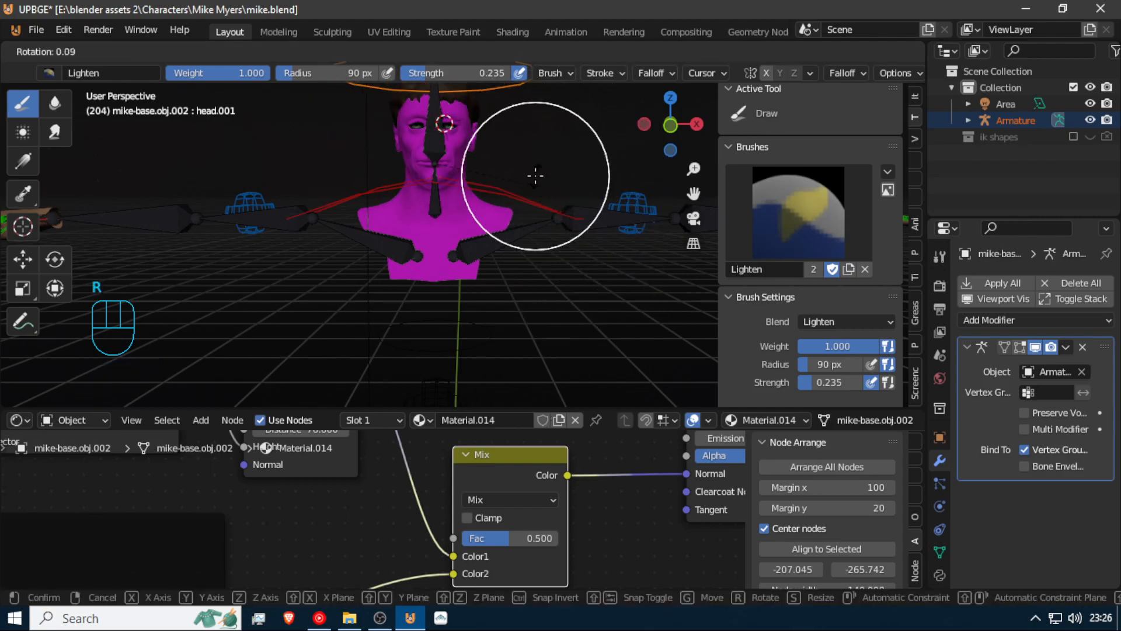
{"action": "key", "text": "z"}
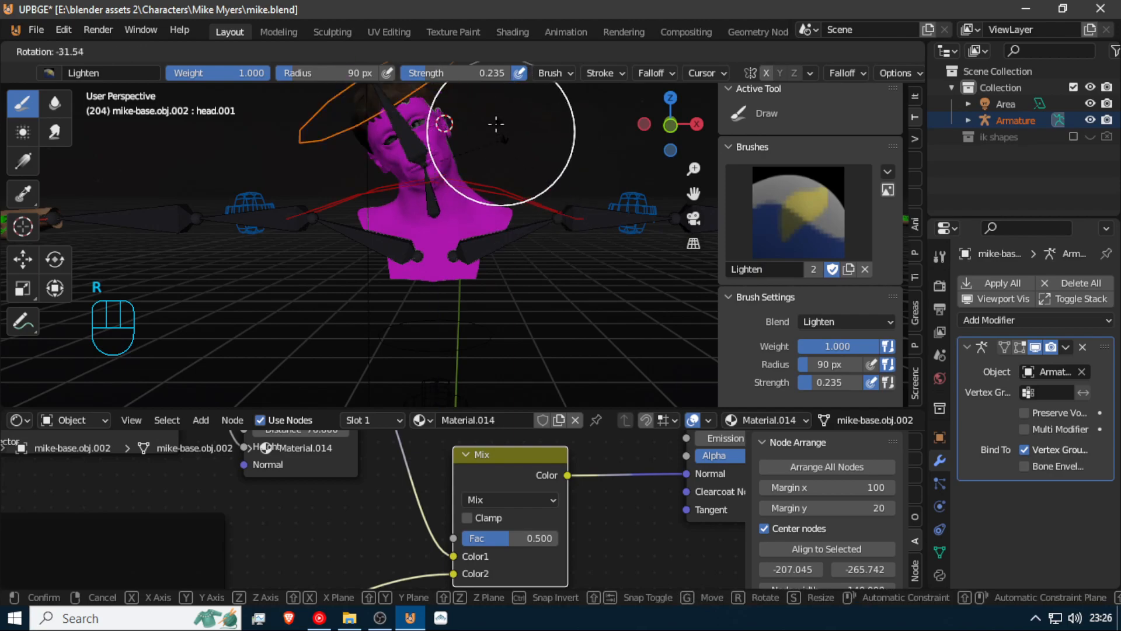
{"action": "key", "text": "z"}
{"action": "key", "text": "z"}
{"action": "right_click", "coordinate": [557, 197]}
Test-rotate the head.001 bone about global Z, its local Y and global X to check the neck deformation, cancelling the rotations
{"action": "key", "text": "r"}
{"action": "key", "text": "z"}
{"action": "key", "text": "z"}
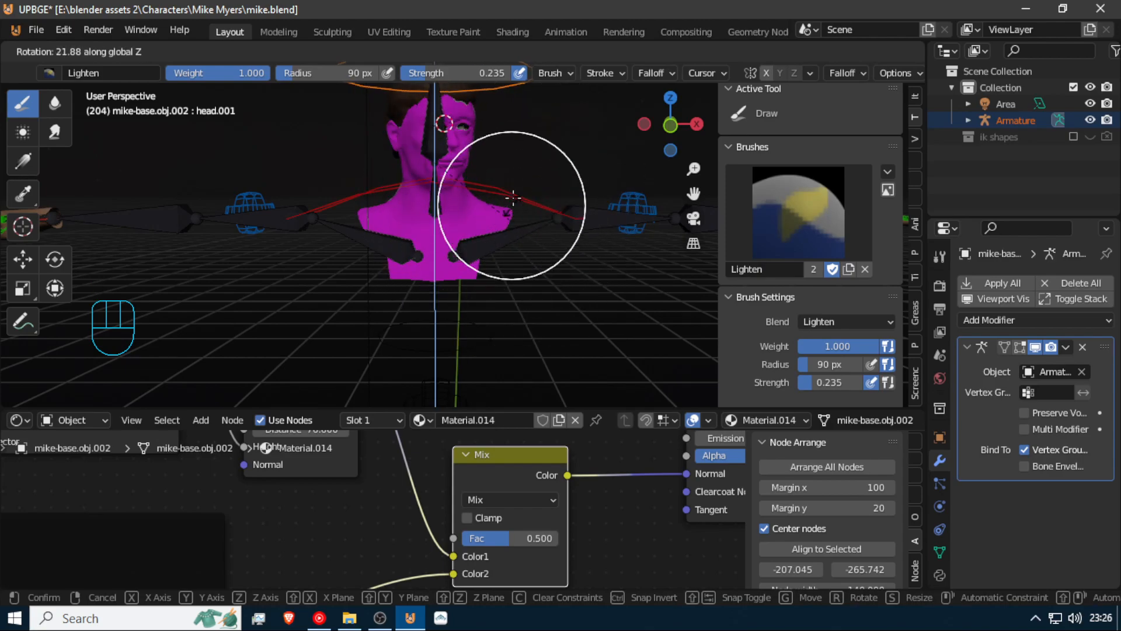
{"action": "right_click", "coordinate": [484, 219]}
{"action": "key", "text": "r"}
{"action": "key", "text": "y"}
{"action": "key", "text": "y"}
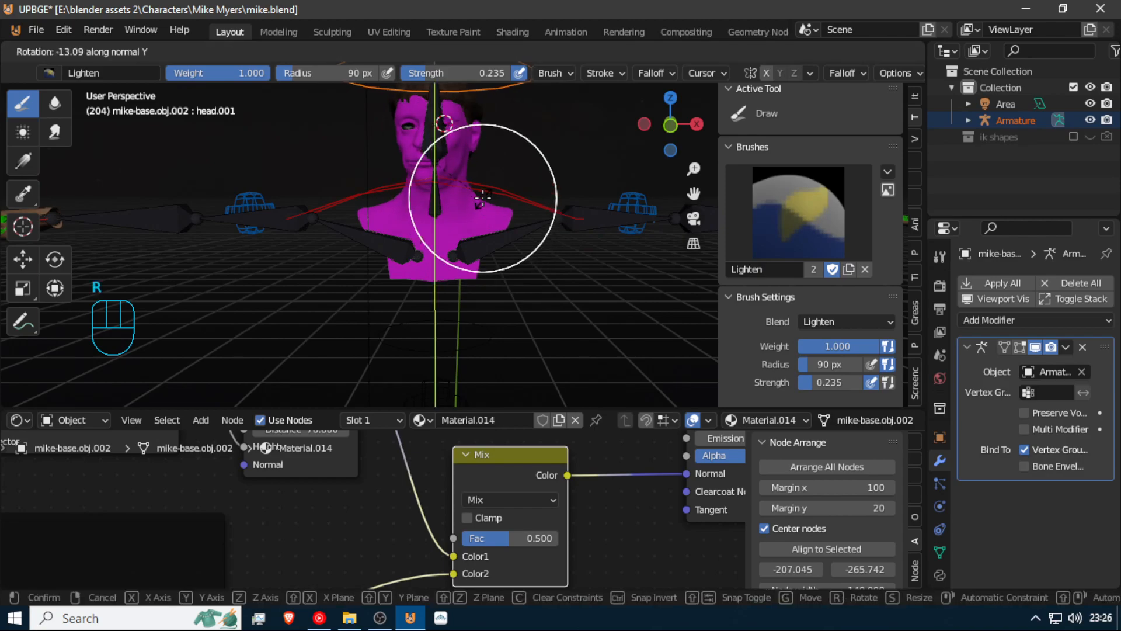
{"action": "key", "text": "y"}
{"action": "key", "text": "x"}
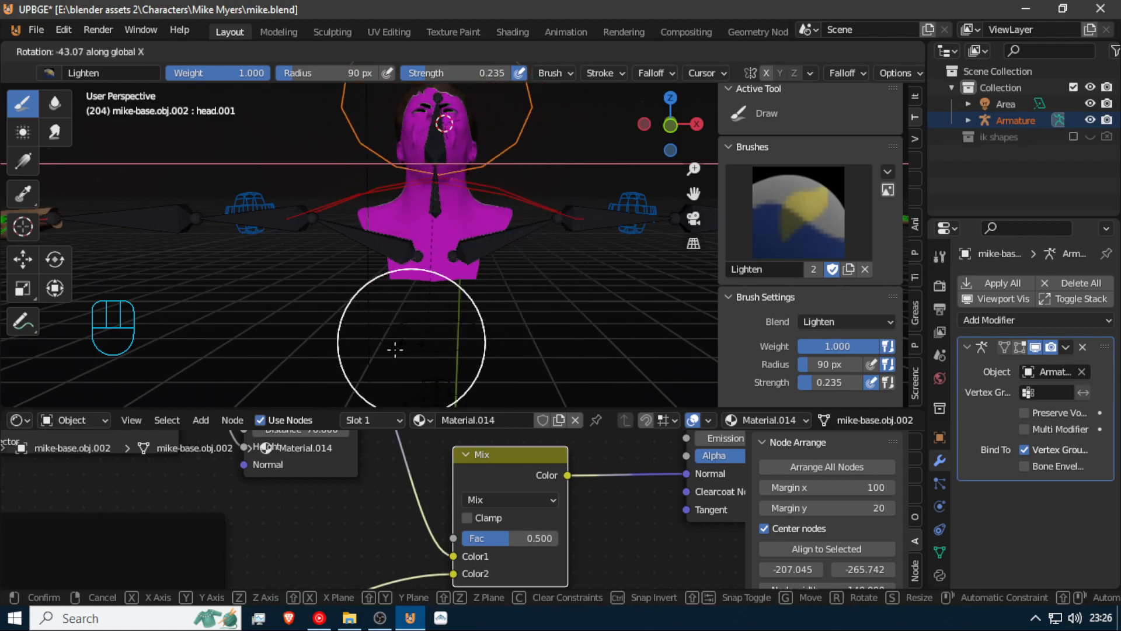
{"action": "right_click", "coordinate": [419, 224]}
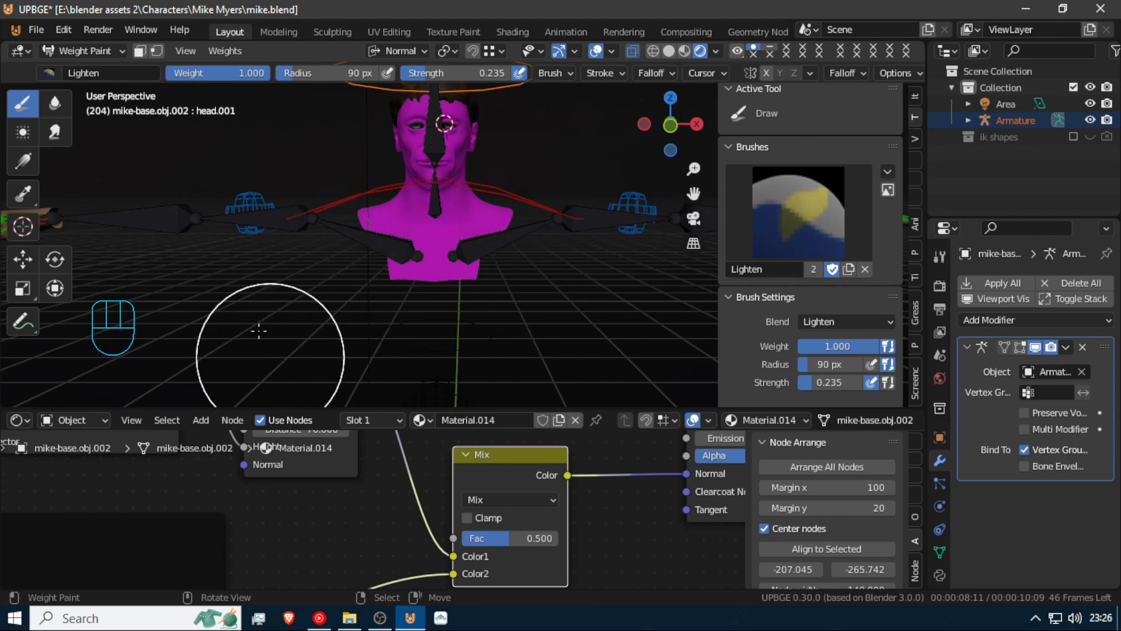
Switch the bust to Object Mode and unhide the hidden clothing
{"action": "left_click", "coordinate": [88, 54]}
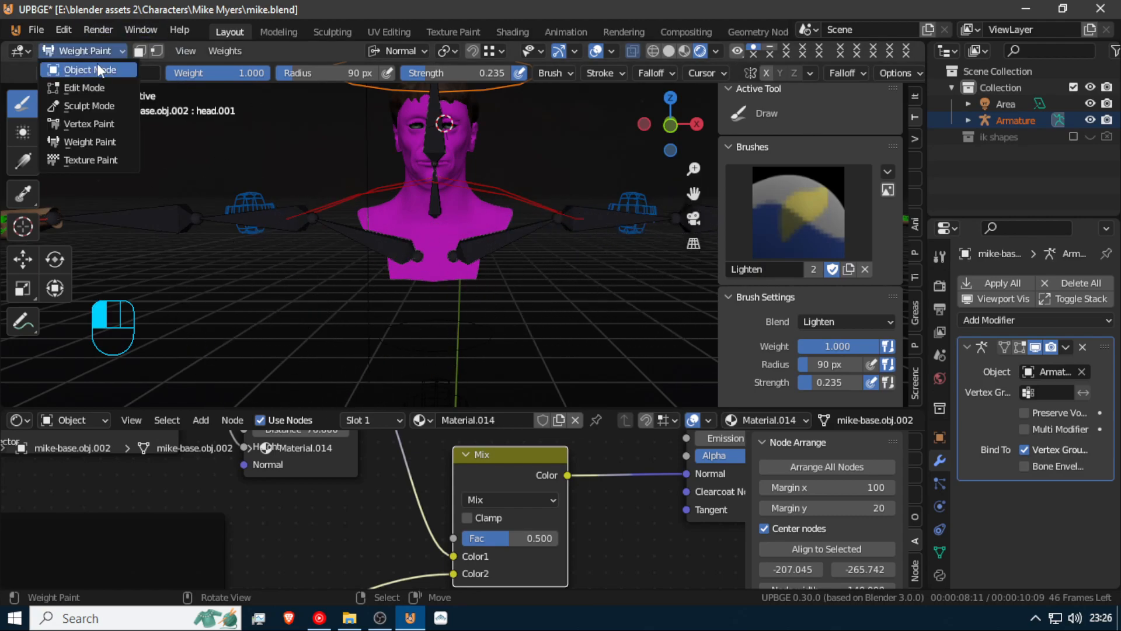
{"action": "left_click", "coordinate": [97, 63]}
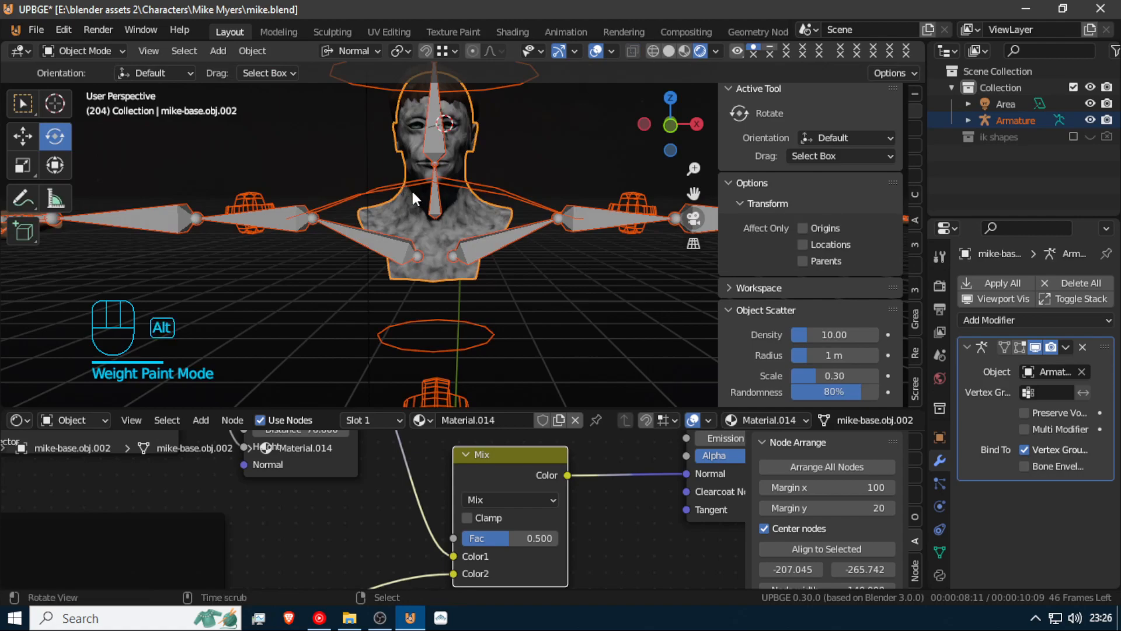
{"action": "key", "text": "alt+h"}
Put the armature in Pose Mode and test-rotate the head.001 bone with the shirt shown, cancelling the rotation
{"action": "right_click", "coordinate": [513, 78]}
{"action": "key", "text": "r"}
{"action": "right_click", "coordinate": [541, 89]}
{"action": "key", "text": "ctrl+Tab"}
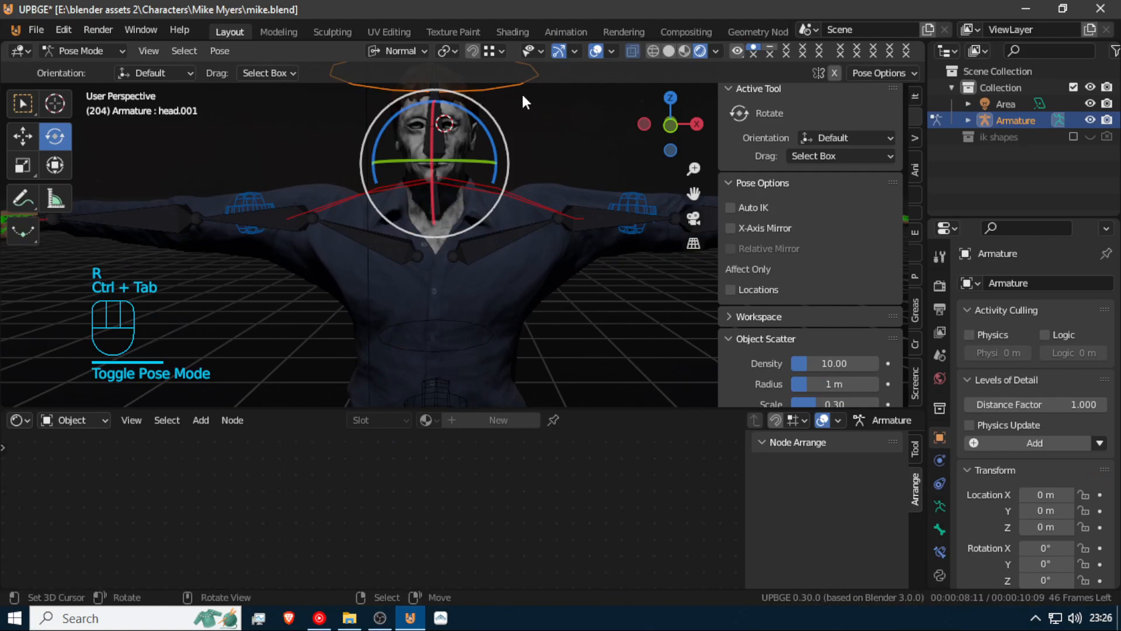
{"action": "key", "text": "ctrl+Tab"}
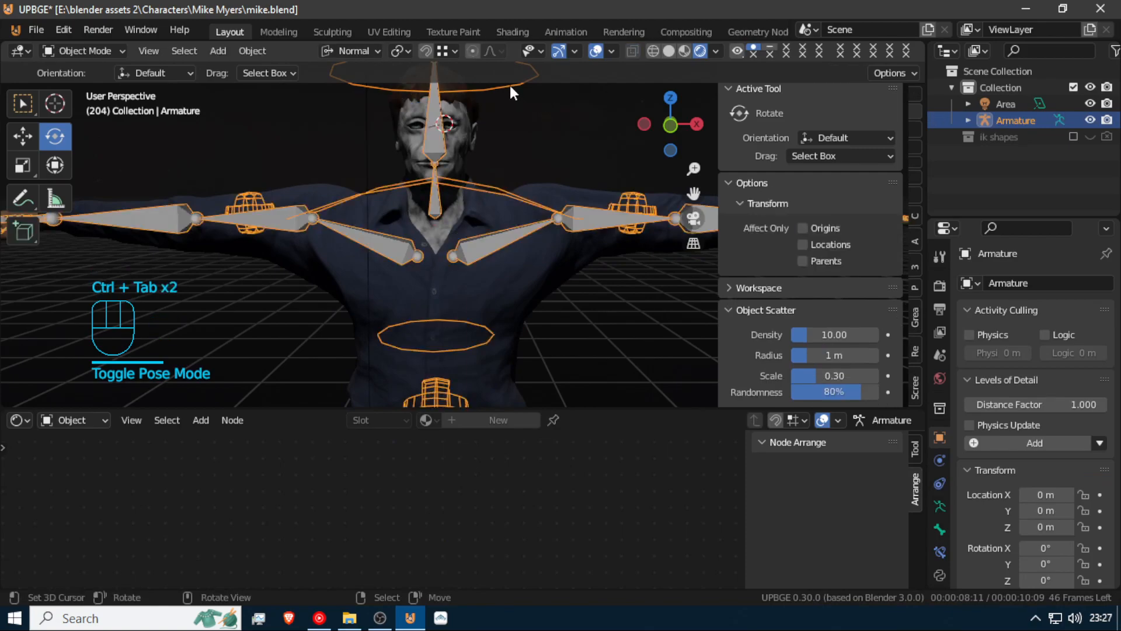
{"action": "key", "text": "ctrl+Tab"}
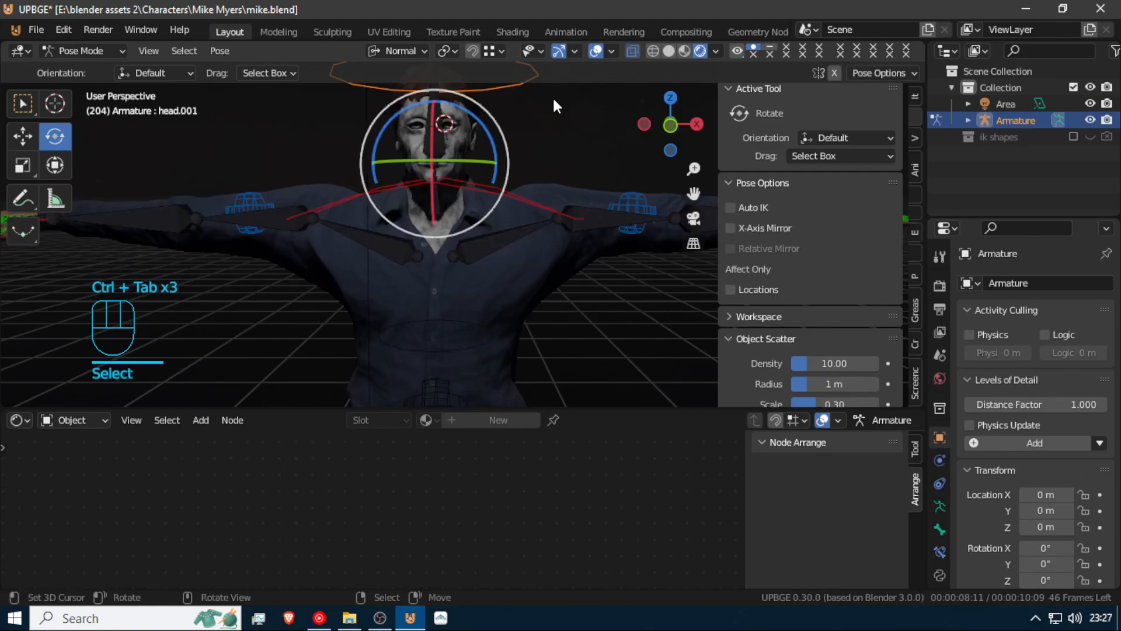
{"action": "key", "text": "r"}
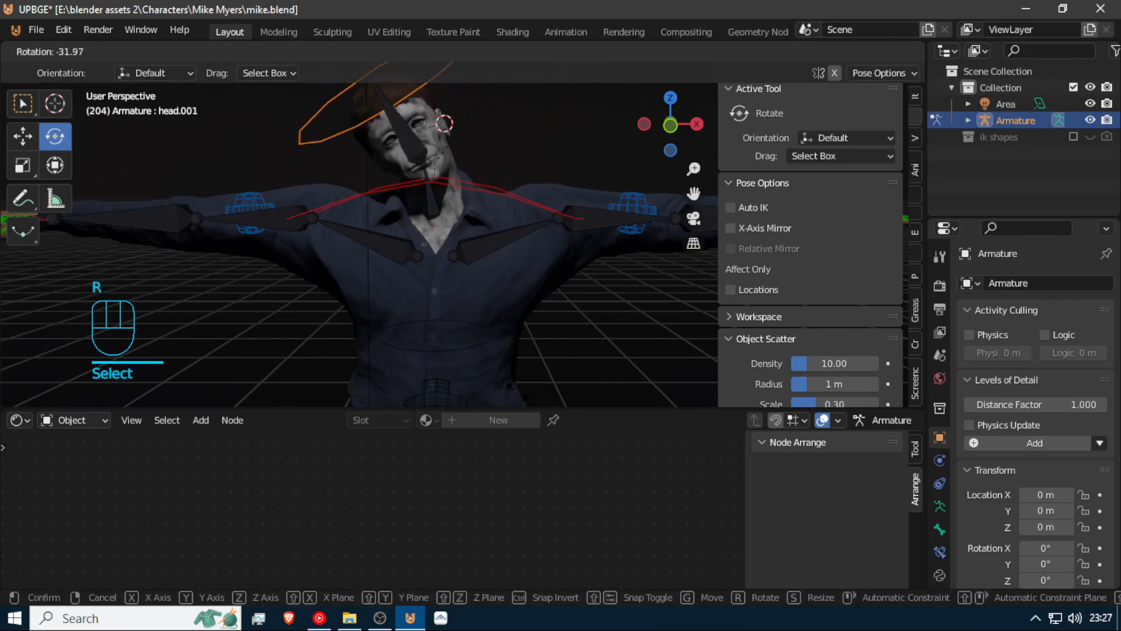
{"action": "right_click", "coordinate": [572, 143]}
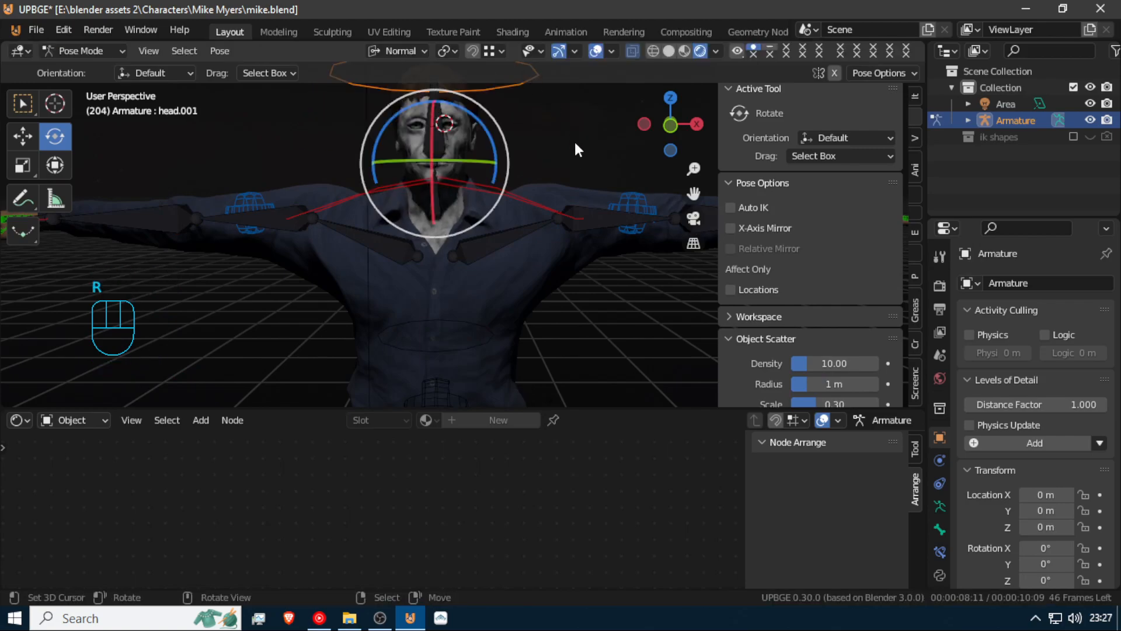
Select the Spine.004 bone and test its rotation freely and about global Z against the shirt, cancelling the rotation
{"action": "left_click", "coordinate": [517, 189]}
{"action": "key", "text": "r"}
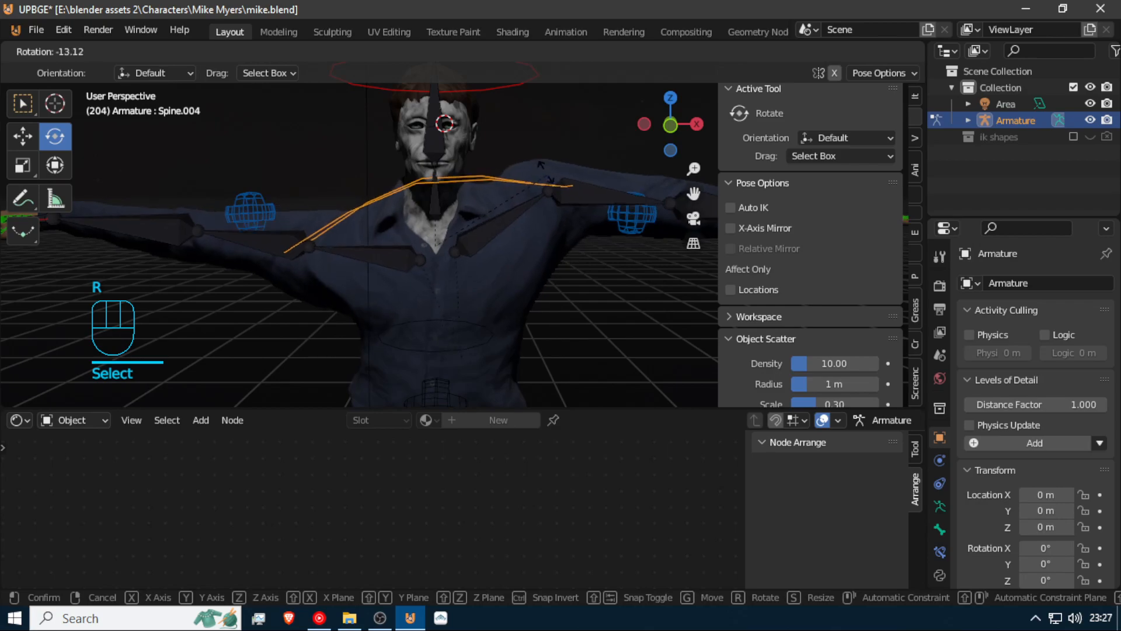
{"action": "key", "text": "r"}
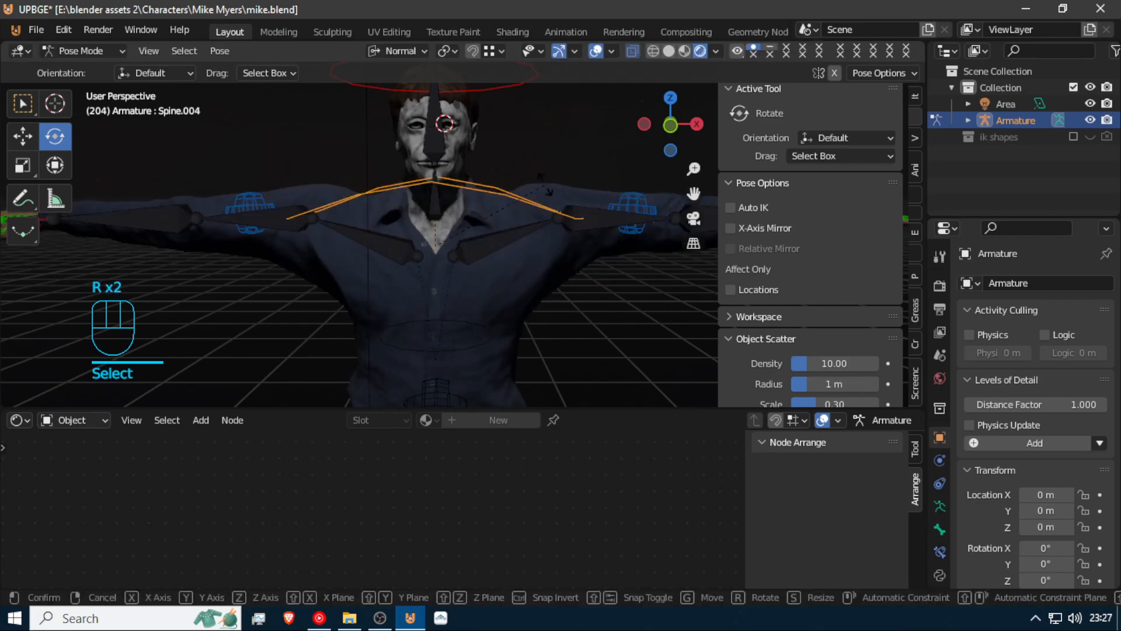
{"action": "key", "text": "z"}
{"action": "key", "text": "z"}
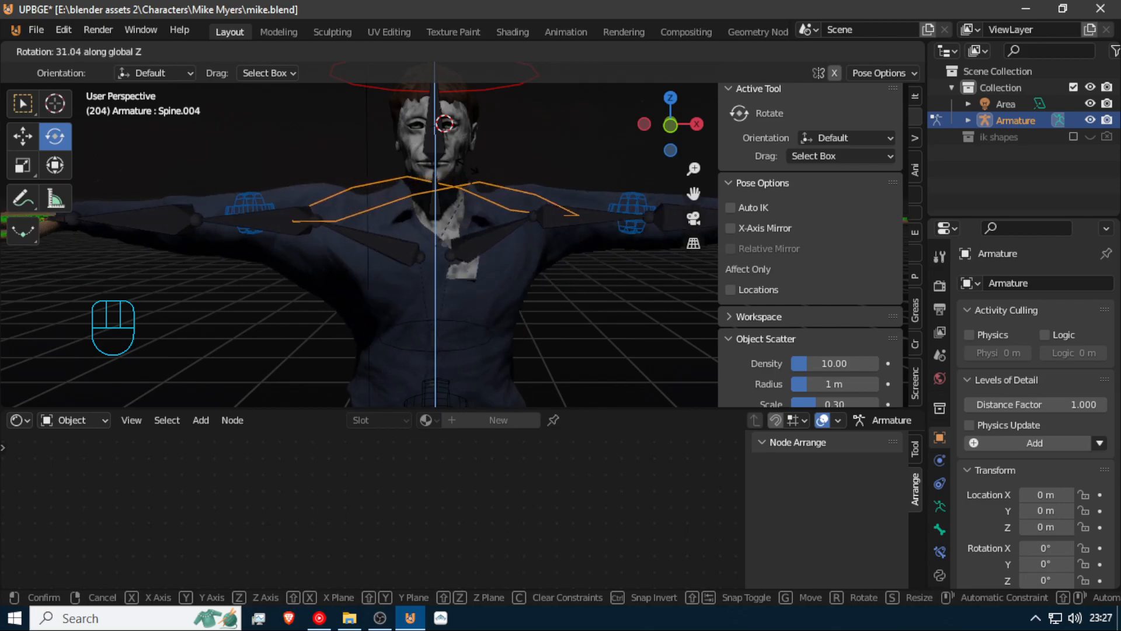
{"action": "right_click", "coordinate": [424, 231]}
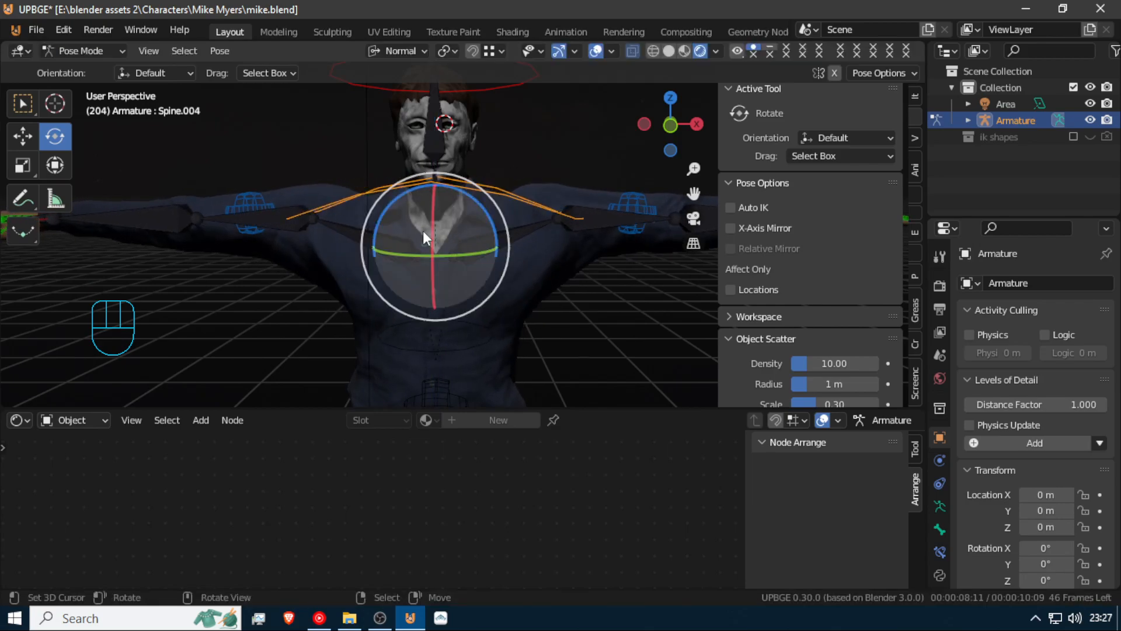
Select the neck bone, put the bust back in Weight Paint mode with the armature, and show the Shoulder.L weights
{"action": "left_click", "coordinate": [449, 219]}
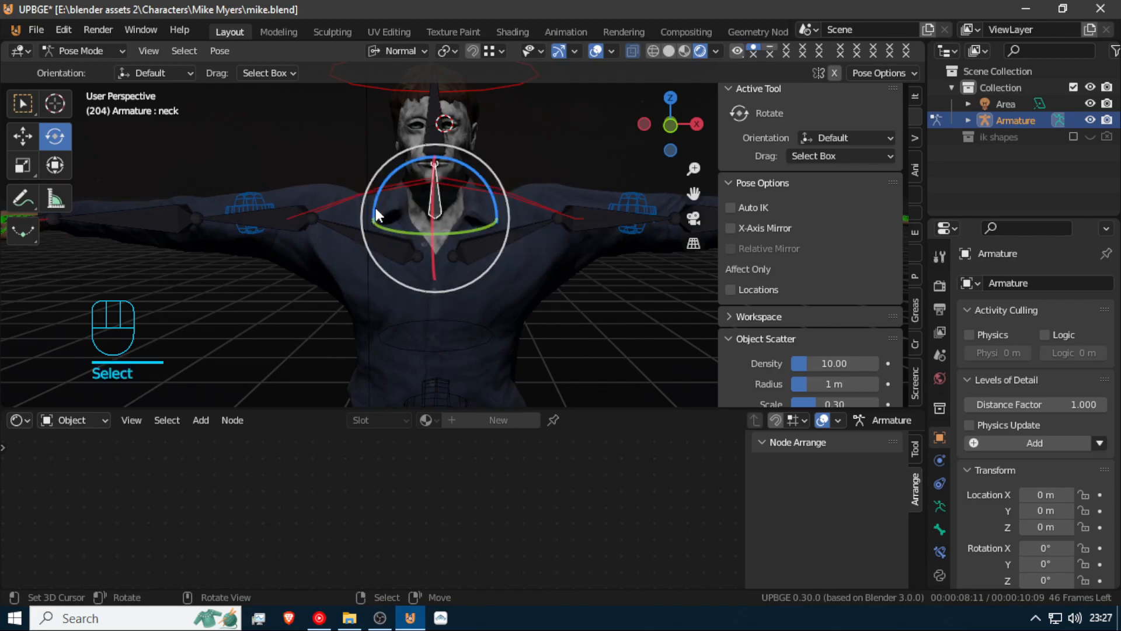
{"action": "key", "text": "ctrl+Tab"}
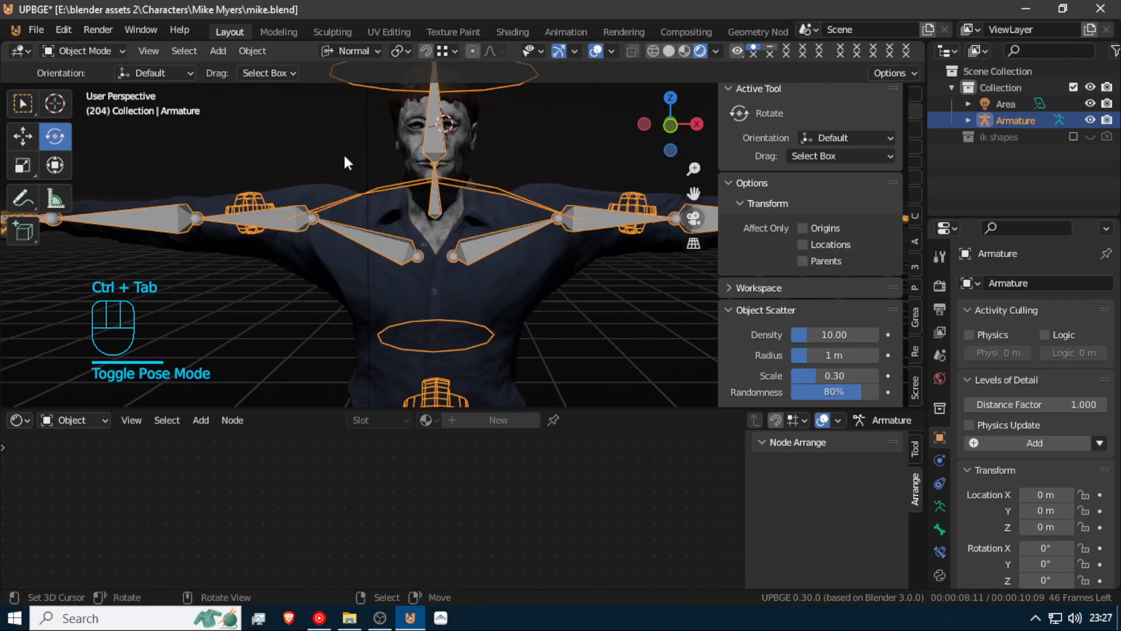
{"action": "left_click", "coordinate": [407, 152], "text": "shift"}
{"action": "left_click", "coordinate": [61, 50]}
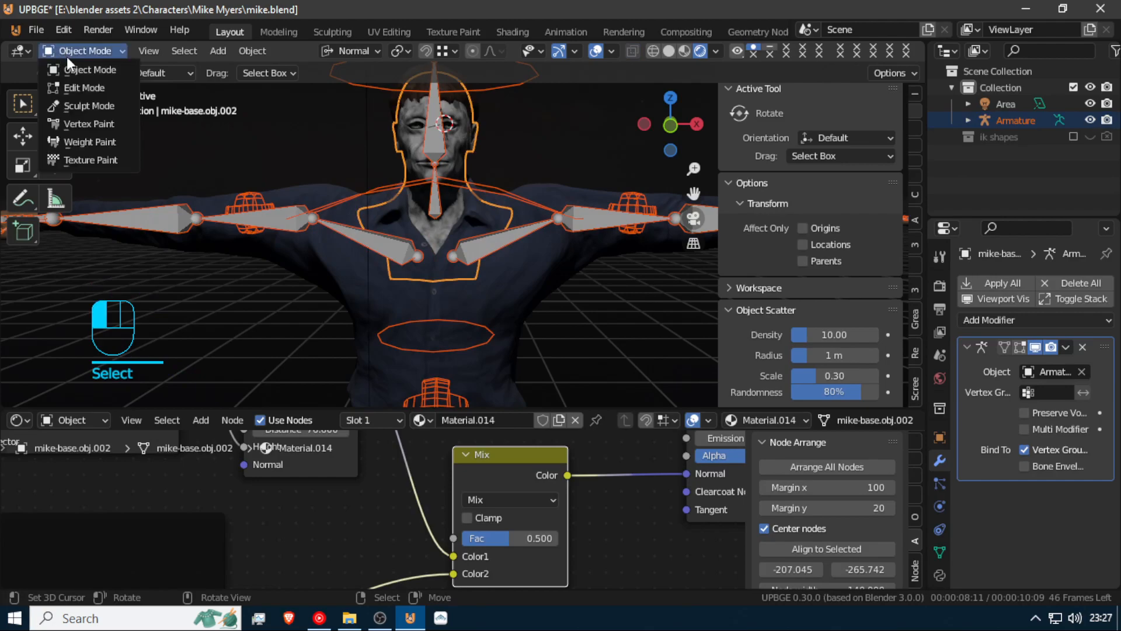
{"action": "left_click", "coordinate": [99, 142]}
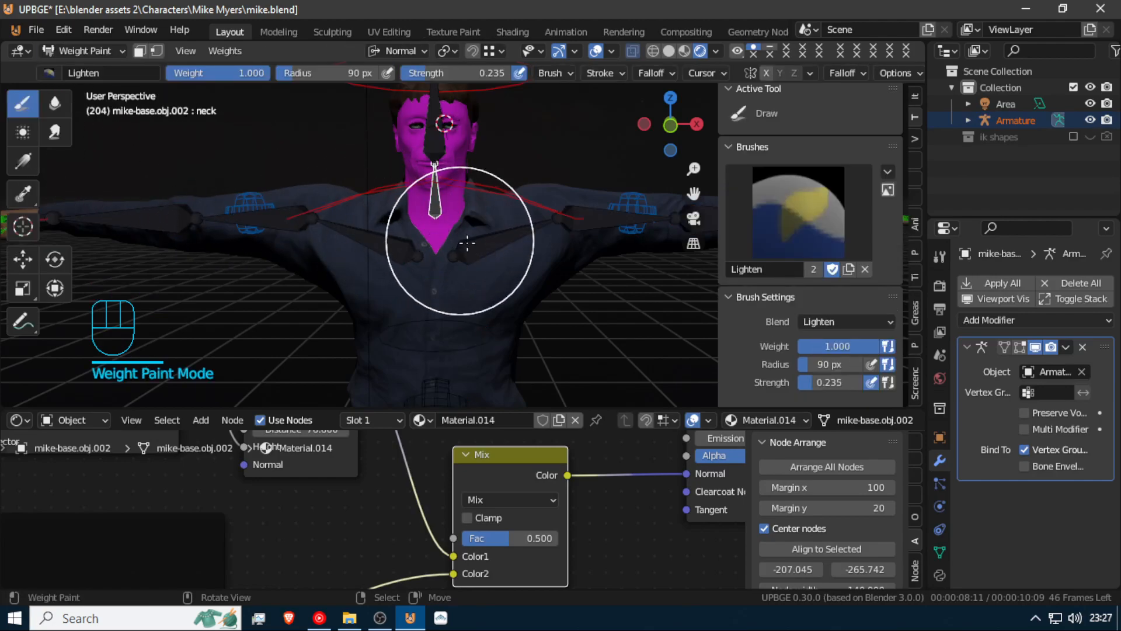
{"action": "left_click", "coordinate": [494, 250]}
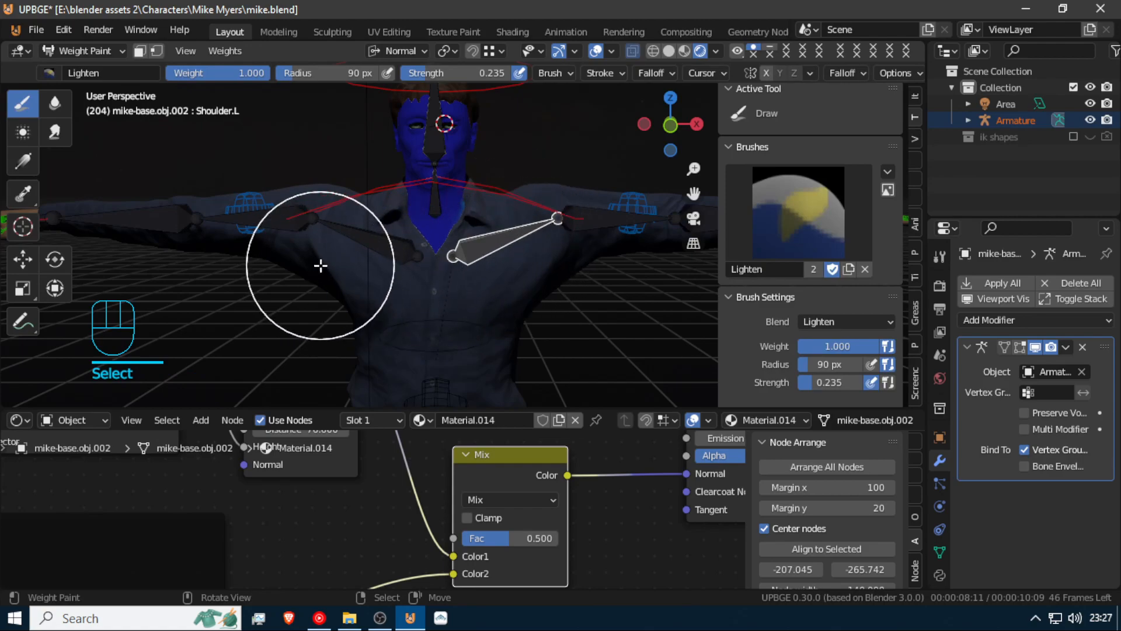
Return to Object Mode and hide the mike-male_casualsuit01 shirt so the bust is uncovered
{"action": "key", "text": "Tab"}
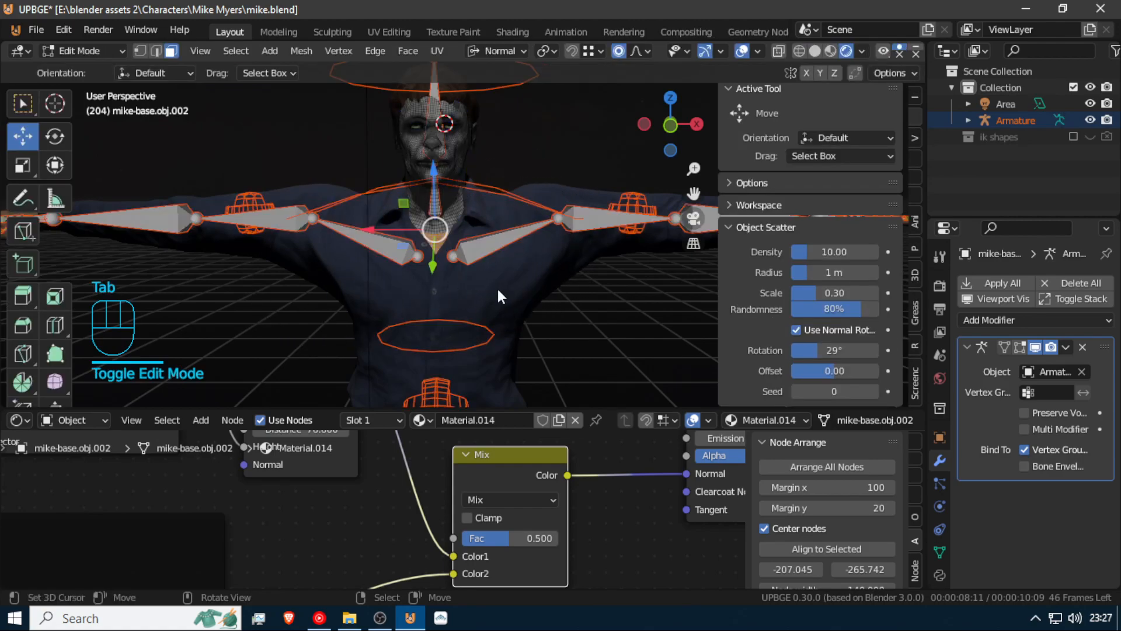
{"action": "key", "text": "Tab"}
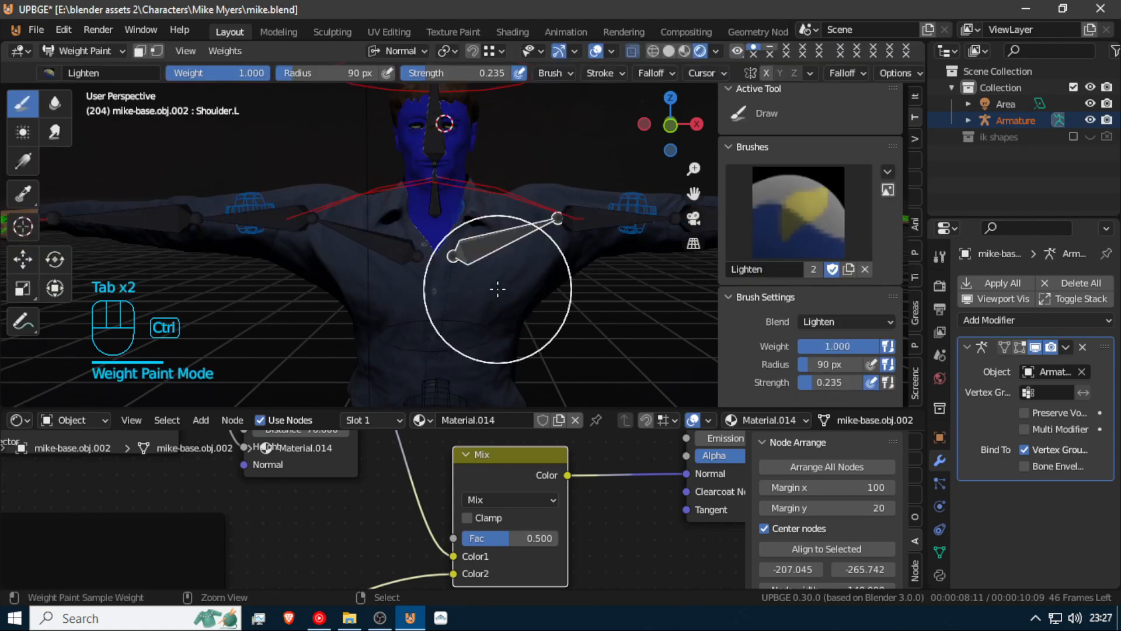
{"action": "left_click", "coordinate": [94, 51]}
{"action": "left_click", "coordinate": [100, 69]}
{"action": "left_click", "coordinate": [519, 293]}
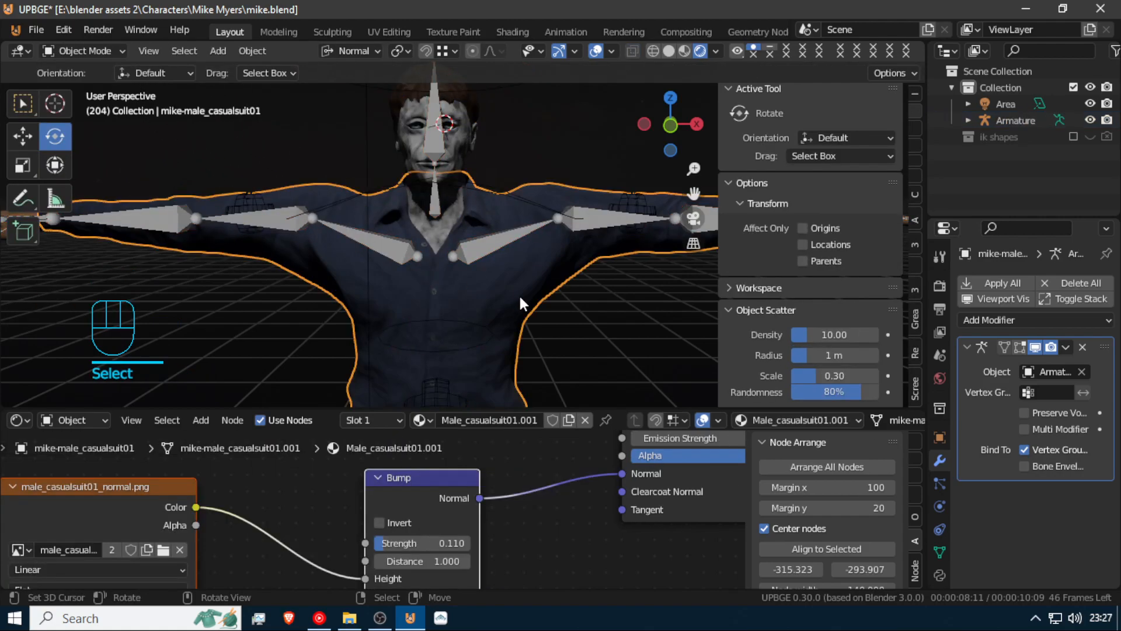
{"action": "key", "text": "h"}
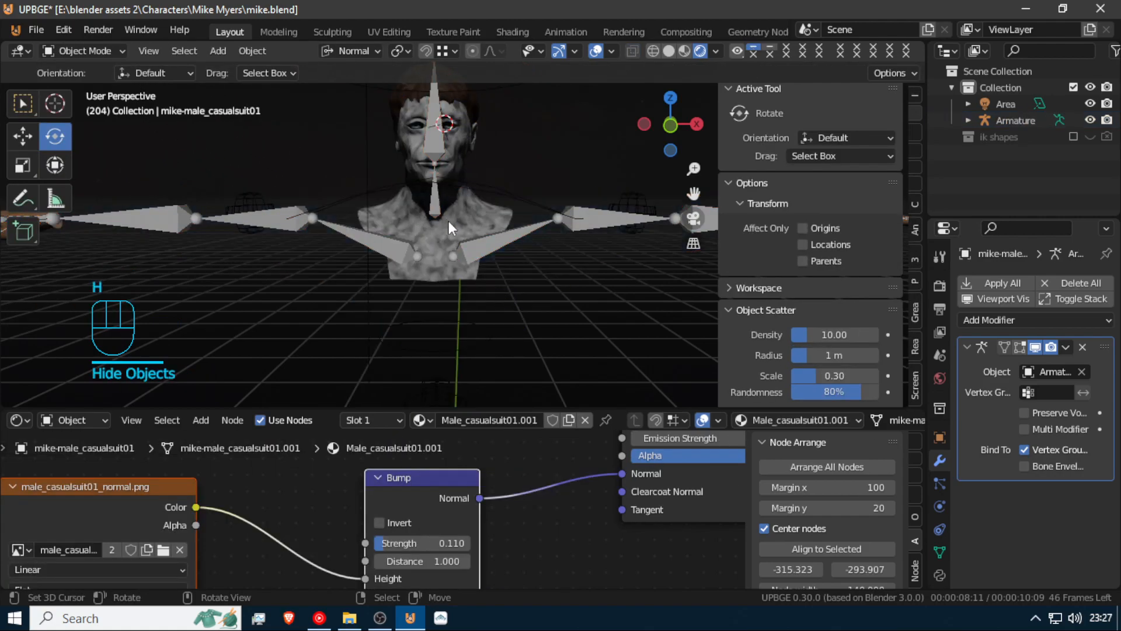
Select the armature together with the mike-base.obj.002 bust and enter Weight Paint mode
{"action": "left_click", "coordinate": [467, 224]}
{"action": "left_click", "coordinate": [479, 220]}
{"action": "left_click", "coordinate": [469, 213], "text": "shift"}
{"action": "left_click", "coordinate": [86, 48]}
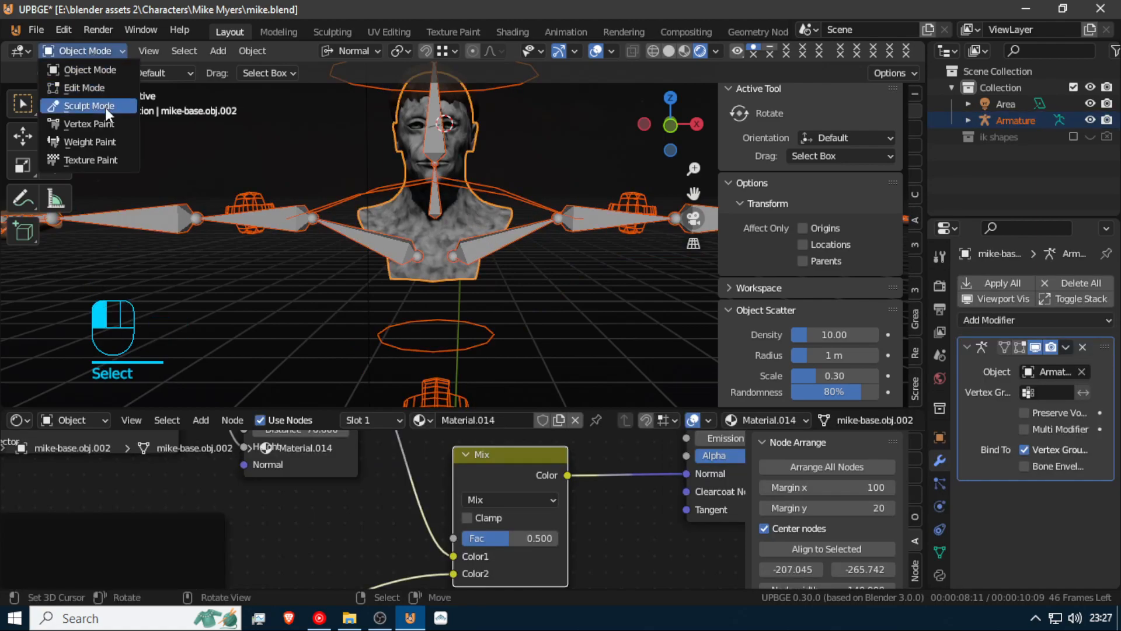
{"action": "left_click", "coordinate": [108, 140]}
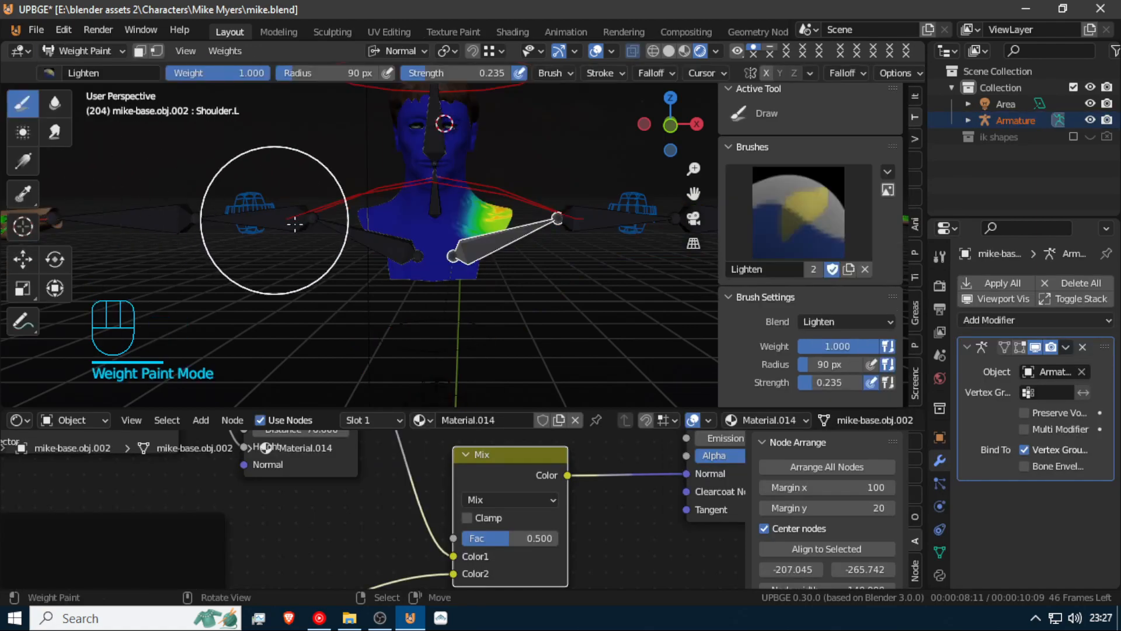
Paint the shoulder bone weights over the lower chest with Lighten and the Add brush, checking Shoulder.R and Shoulder.L
{"action": "left_click", "coordinate": [488, 248]}
{"action": "left_click_drag", "start_coordinate": [476, 256], "coordinate": [450, 275]}
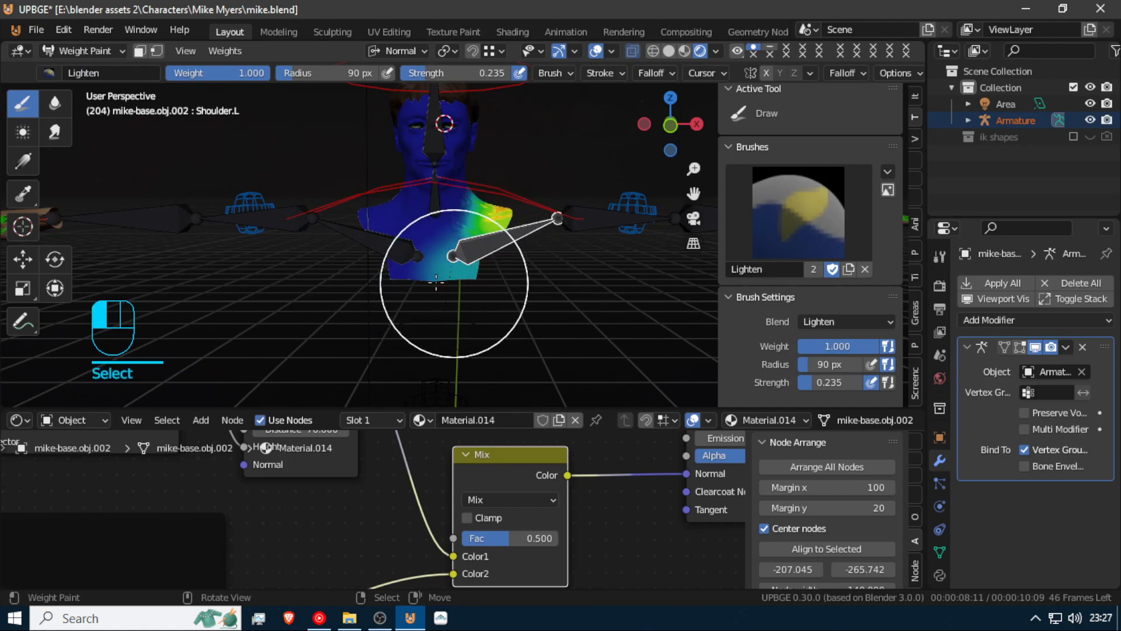
{"action": "left_click", "coordinate": [61, 73]}
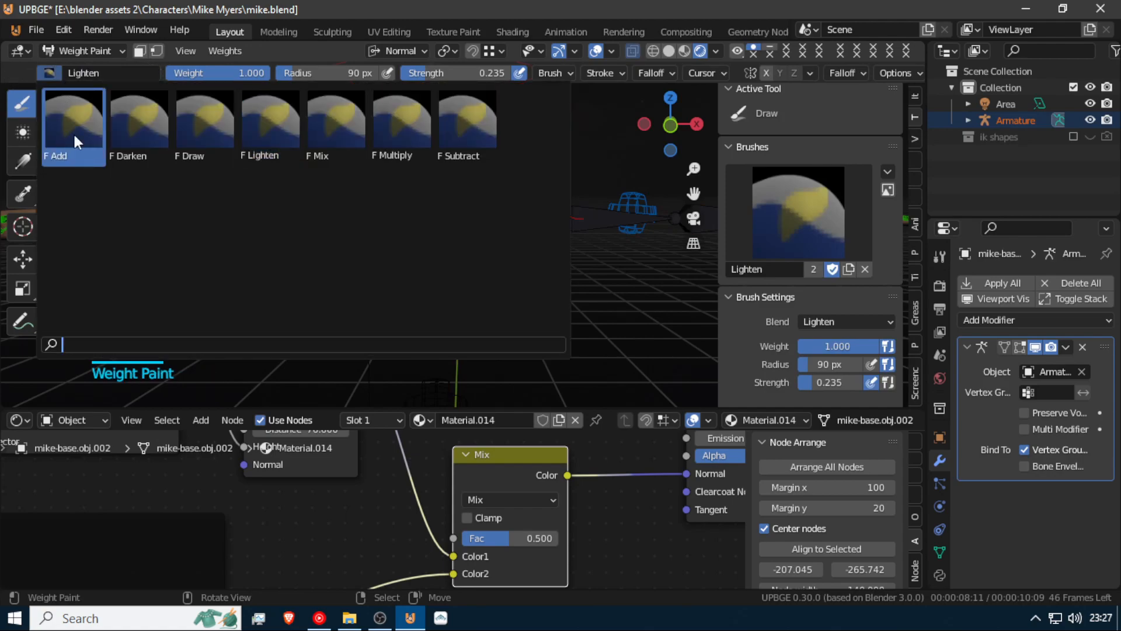
{"action": "left_click", "coordinate": [56, 140]}
{"action": "mouse_move", "coordinate": [466, 255]}
{"action": "left_mouse_down"}
{"action": "mouse_move", "coordinate": [471, 195]}
{"action": "mouse_move", "coordinate": [473, 210]}
{"action": "mouse_move", "coordinate": [392, 269]}
{"action": "mouse_move", "coordinate": [402, 298]}
{"action": "mouse_move", "coordinate": [385, 263]}
{"action": "mouse_move", "coordinate": [404, 270]}
{"action": "left_mouse_up"}
{"action": "right_click", "coordinate": [397, 261]}
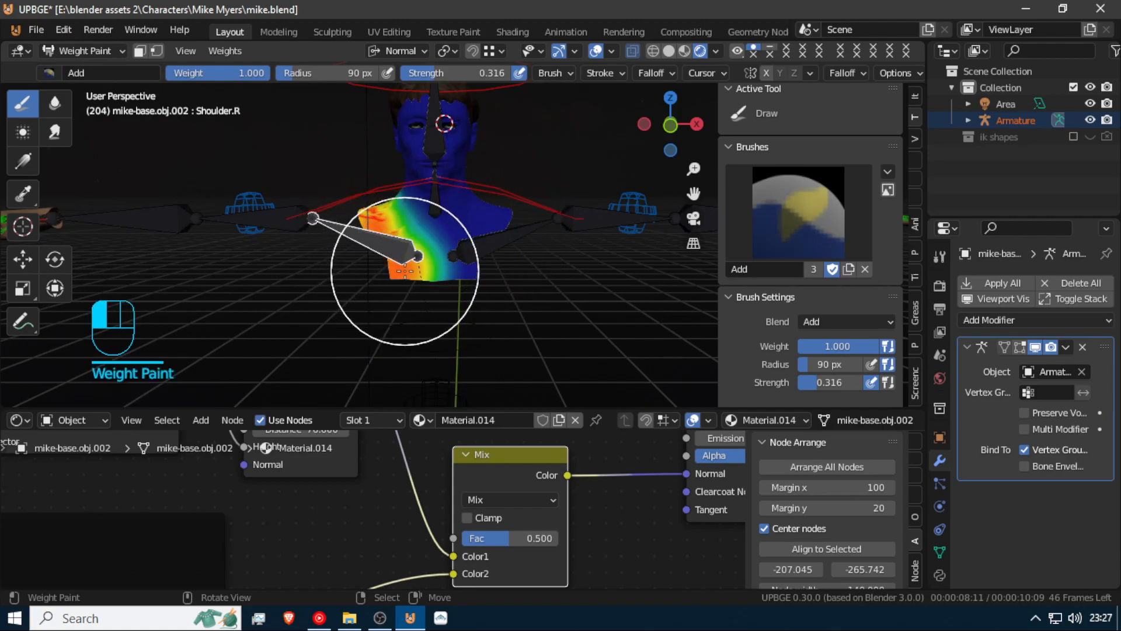
{"action": "right_click", "coordinate": [471, 258]}
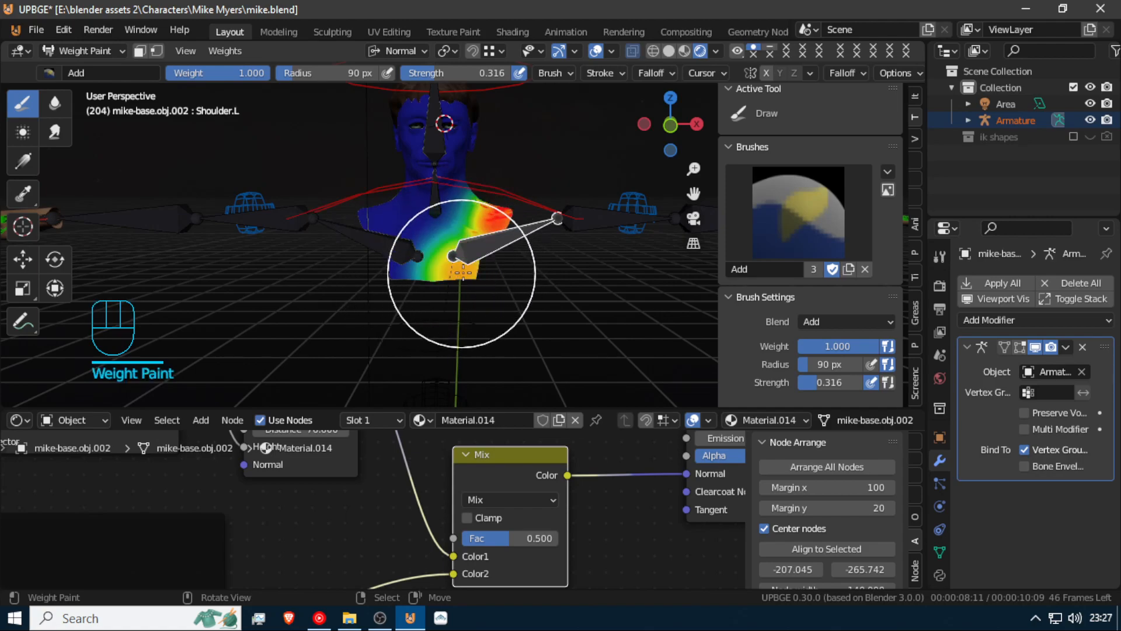
Select the Spine.004 bone, test its rotation about global Z, cancel it, and return to Object Mode
{"action": "right_click", "coordinate": [487, 191]}
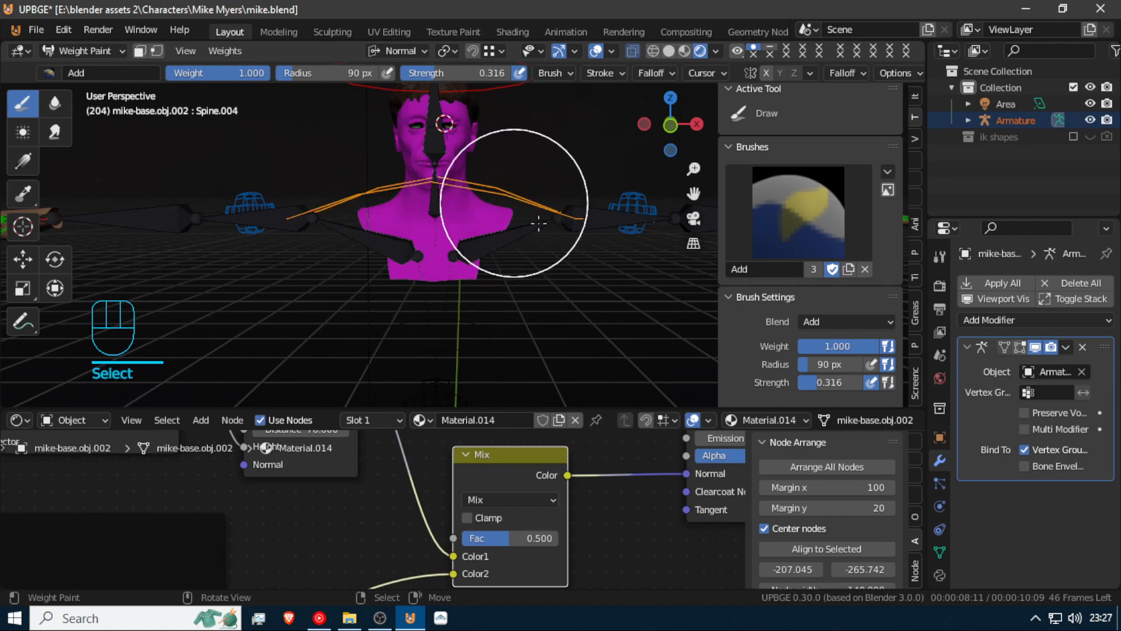
{"action": "key", "text": "r"}
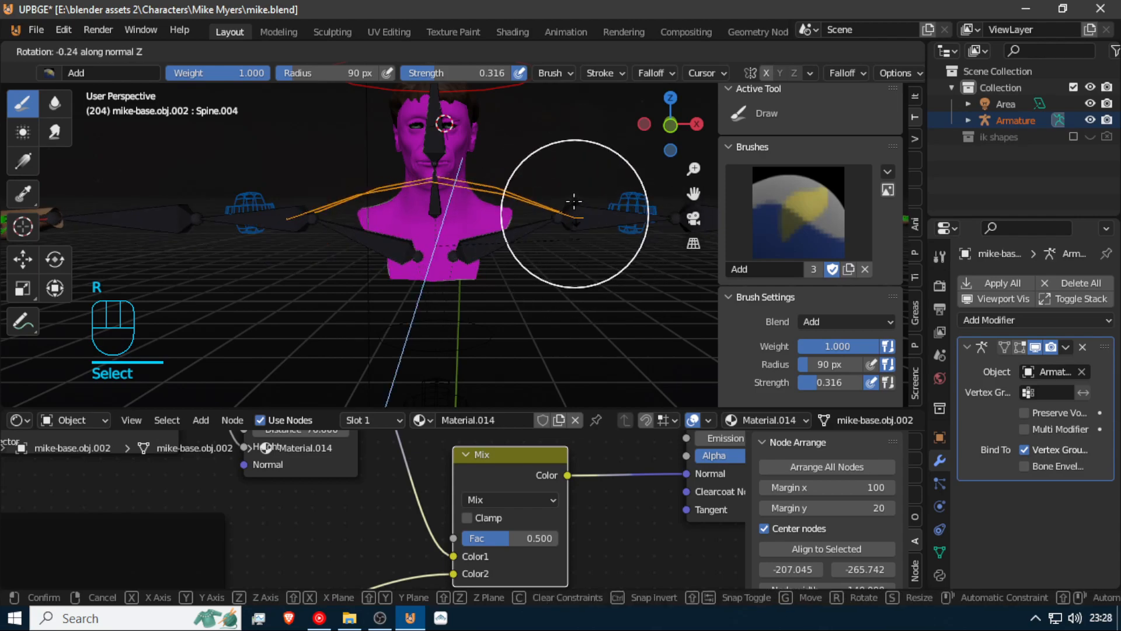
{"action": "key", "text": "r"}
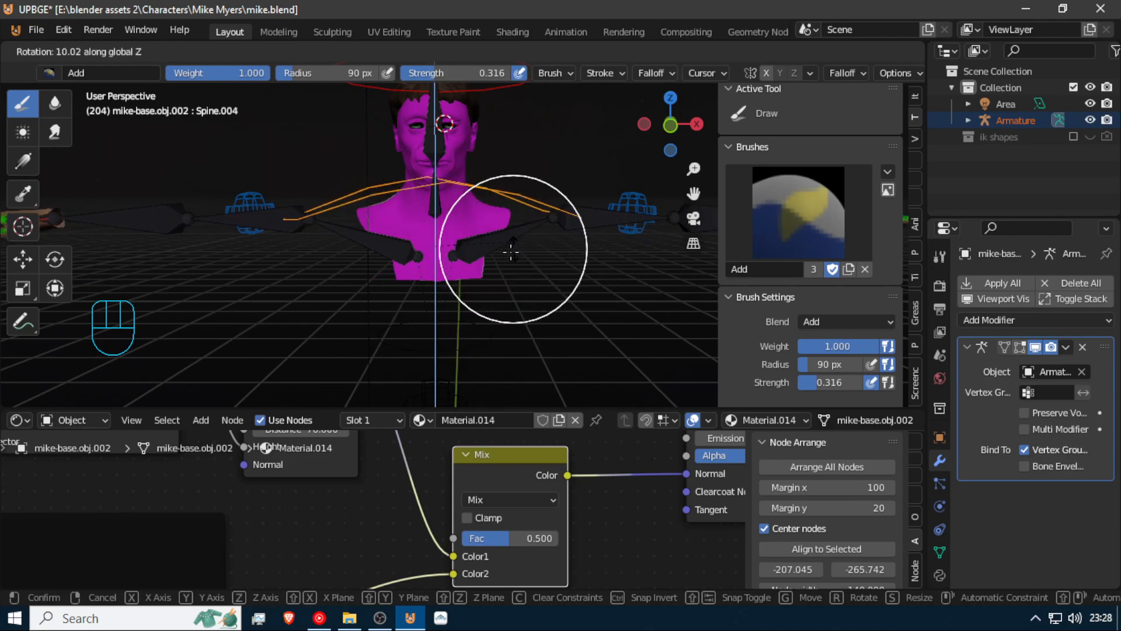
{"action": "left_click", "coordinate": [529, 228]}
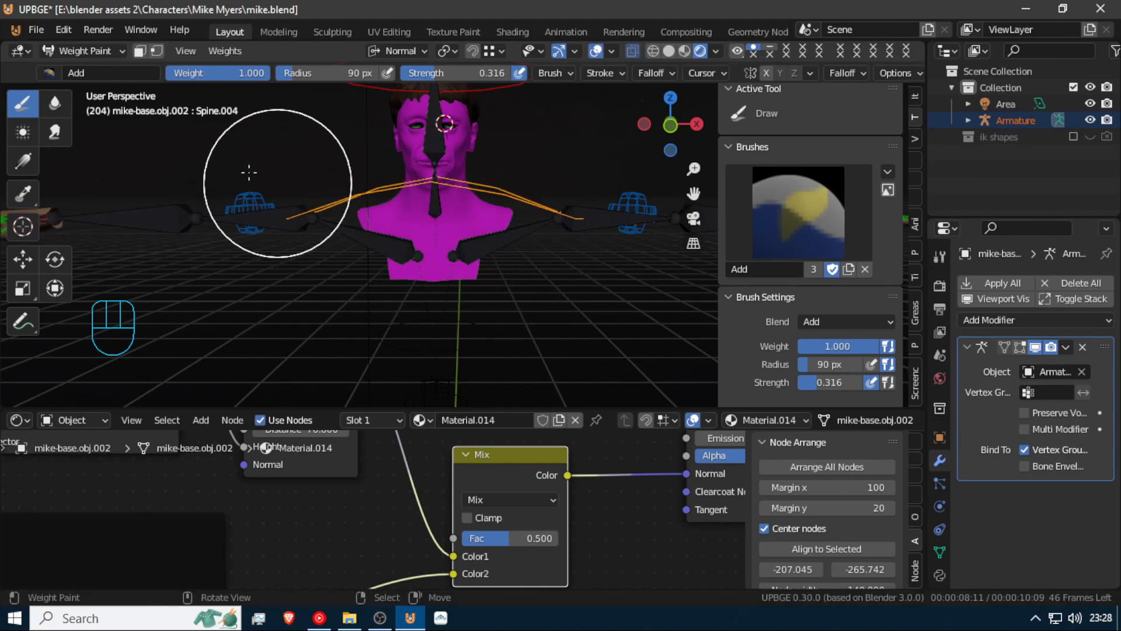
{"action": "left_click", "coordinate": [54, 48]}
{"action": "left_click", "coordinate": [72, 71]}
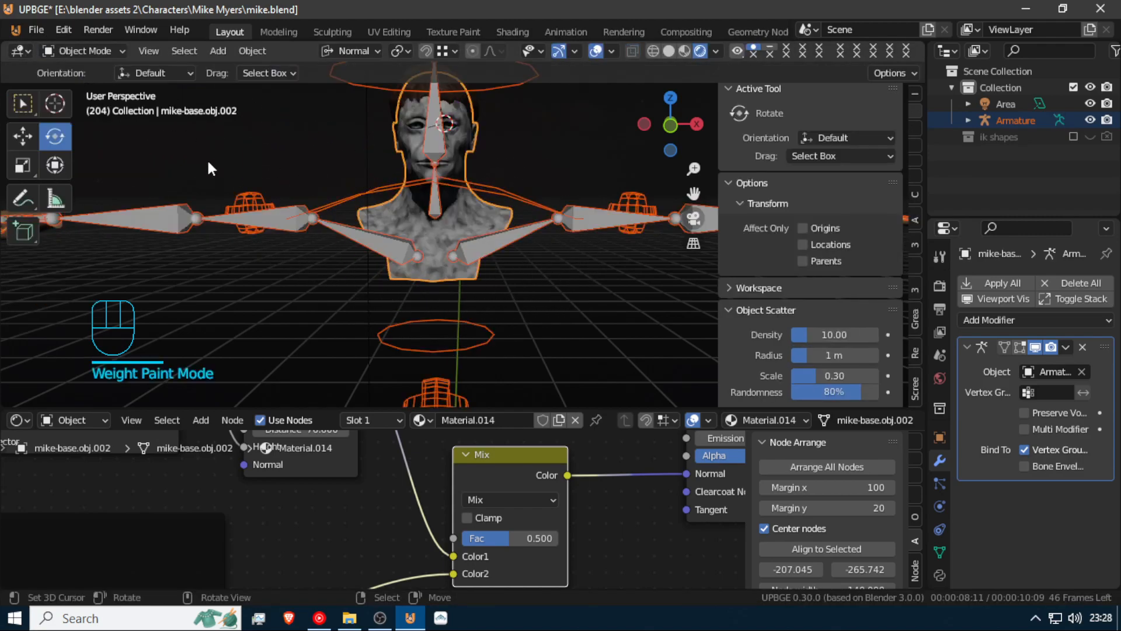
Unhide the hidden objects, switch the armature to Pose Mode and select the Spine.004 bone
{"action": "key", "text": "alt+h"}
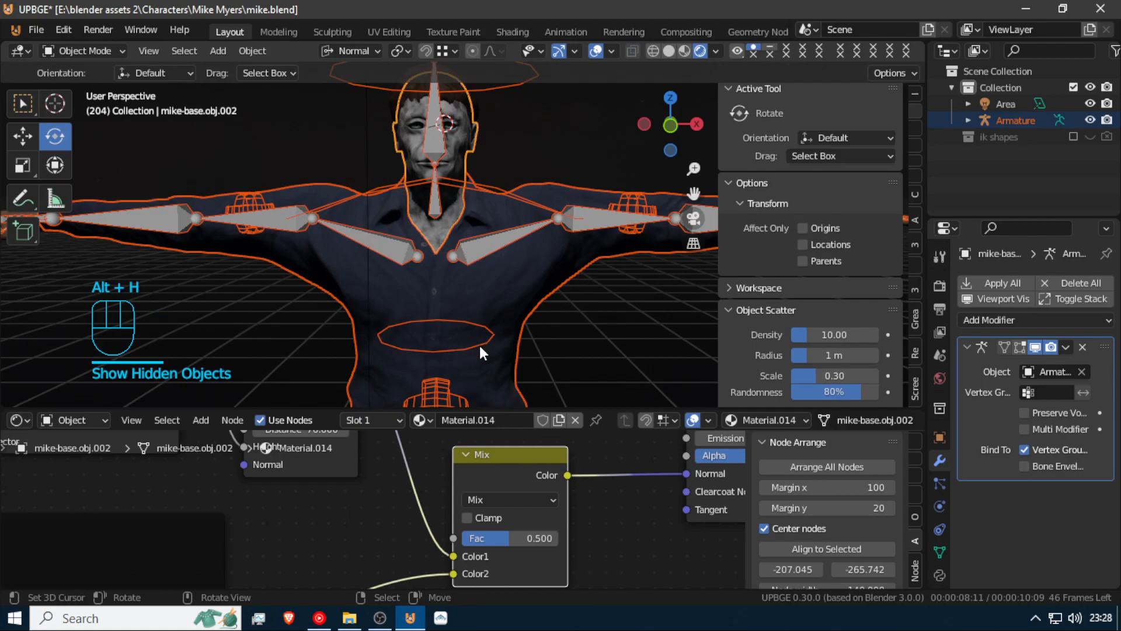
{"action": "left_click", "coordinate": [498, 193]}
{"action": "key", "text": "r"}
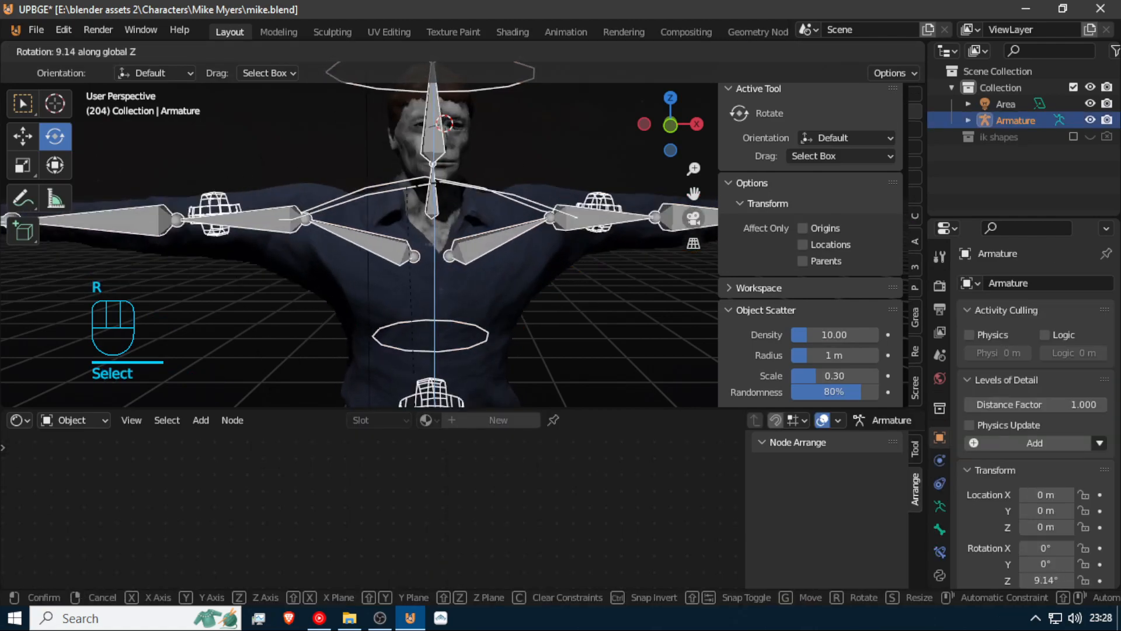
{"action": "right_click", "coordinate": [496, 308]}
{"action": "key", "text": "ctrl+Tab"}
{"action": "left_click", "coordinate": [538, 207]}
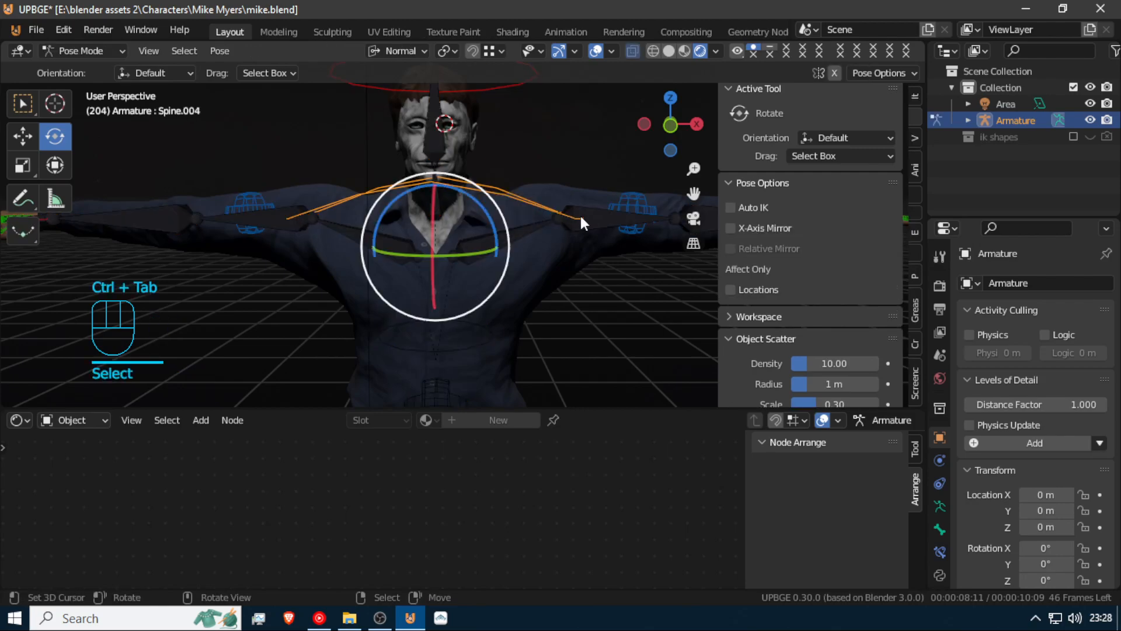
Test the Spine.004 bone's rotation about its normal Z and global Z and freely from the side, checking the shirt and bust from several angles
{"action": "key", "text": "r"}
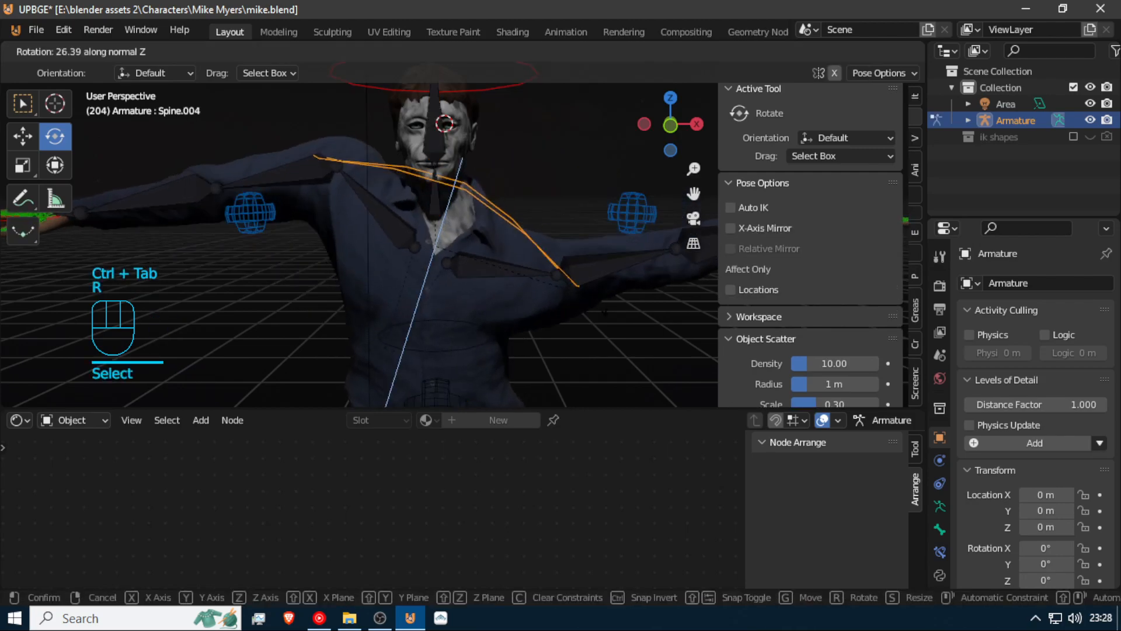
{"action": "right_click", "coordinate": [604, 236]}
{"action": "key", "text": "r"}
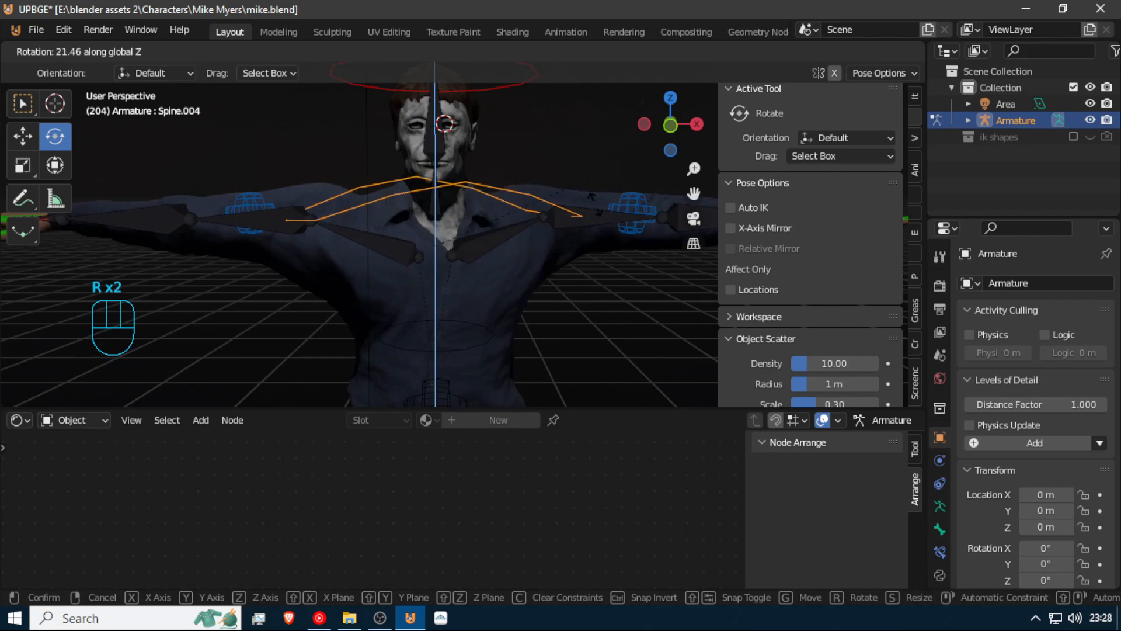
{"action": "right_click", "coordinate": [551, 315]}
{"action": "middle_click_drag", "start_coordinate": [542, 245], "coordinate": [171, 259]}
{"action": "key", "text": "r"}
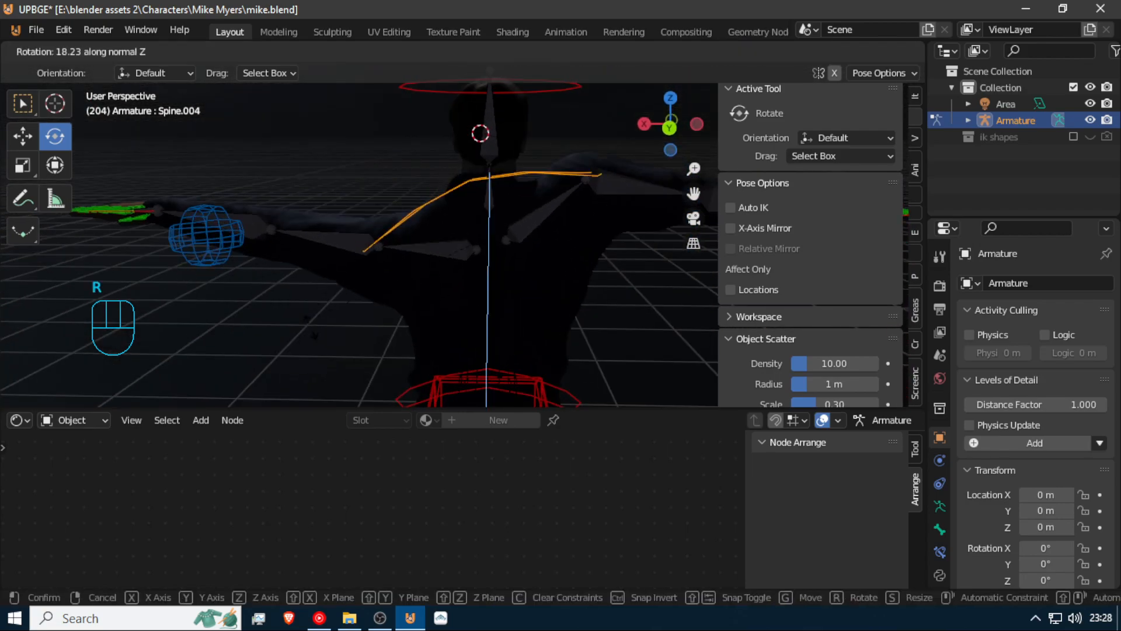
{"action": "key", "text": "z"}
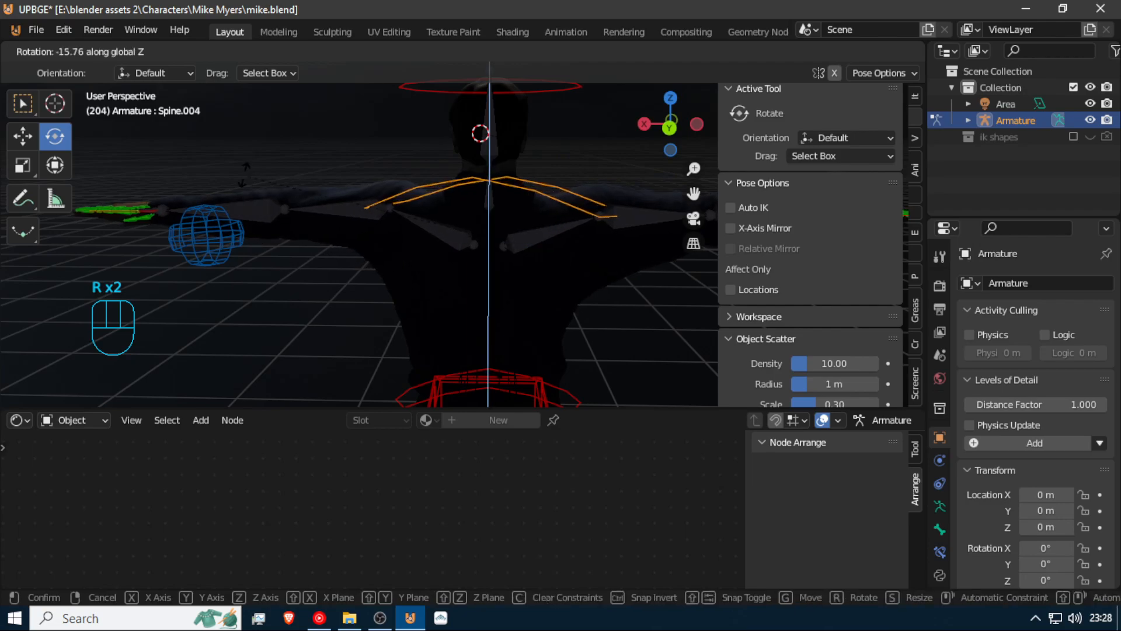
{"action": "left_click", "coordinate": [327, 286]}
{"action": "middle_click_drag", "start_coordinate": [348, 262], "coordinate": [571, 252]}
{"action": "key", "text": "r"}
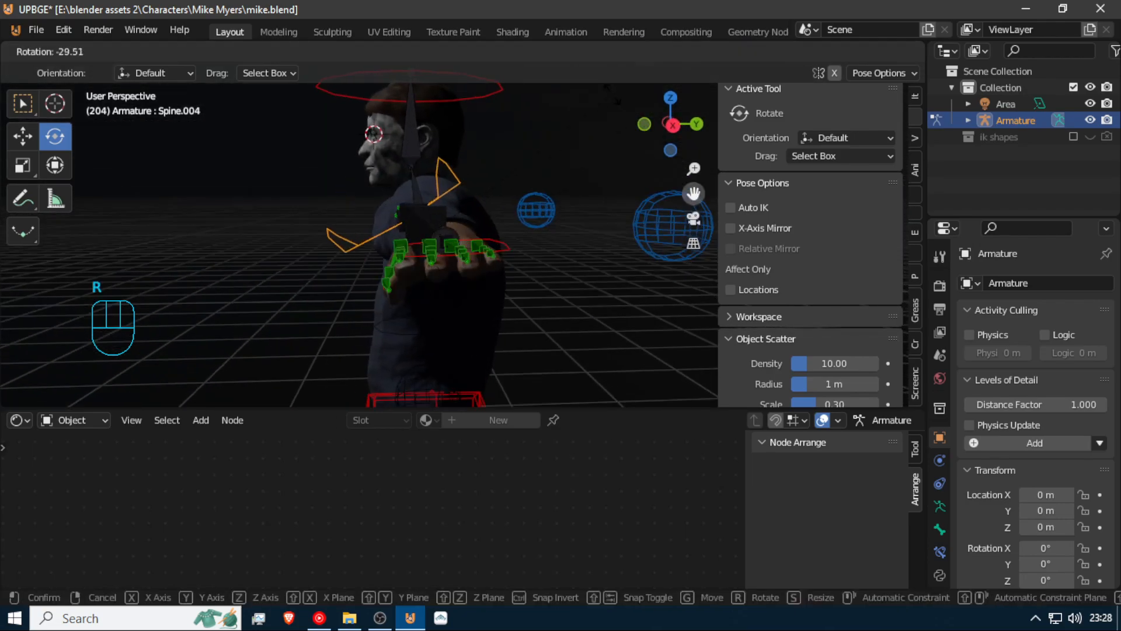
{"action": "left_click", "coordinate": [619, 153]}
{"action": "middle_click_drag", "start_coordinate": [574, 202], "coordinate": [713, 217]}
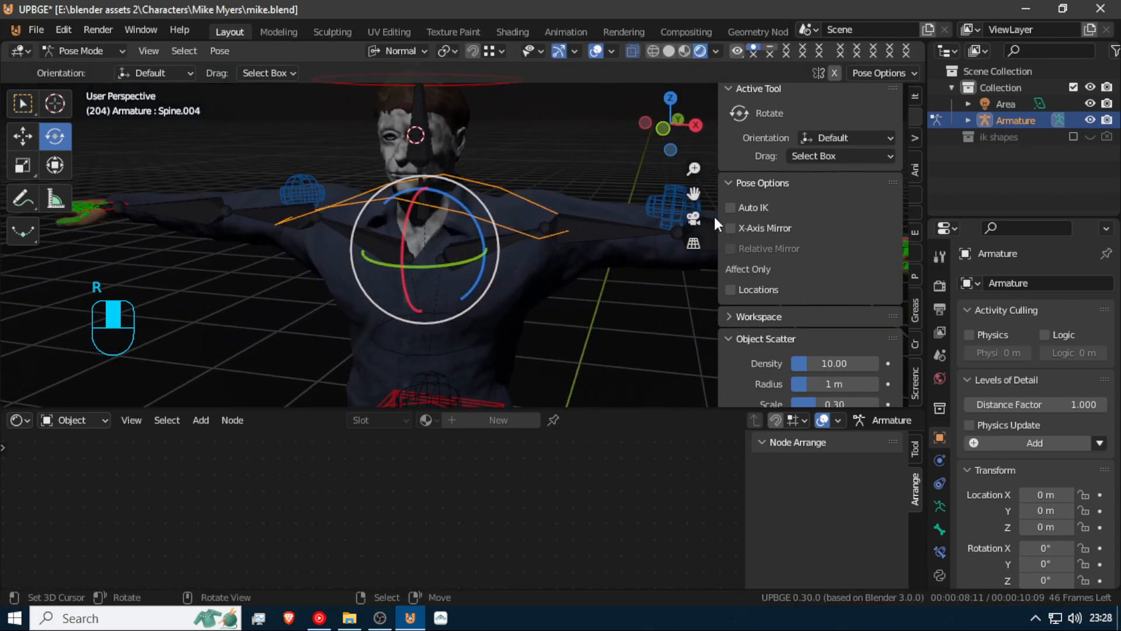
Select the Spine.1 hip bone and test moving and freely rotating it, cancelling both transforms
{"action": "scroll", "coordinate": [722, 225], "scroll_direction": "down", "scroll_amount": 5}
{"action": "scroll", "coordinate": [545, 286], "scroll_direction": "down", "scroll_amount": 2}
{"action": "middle_click_drag", "start_coordinate": [544, 292], "coordinate": [611, 275]}
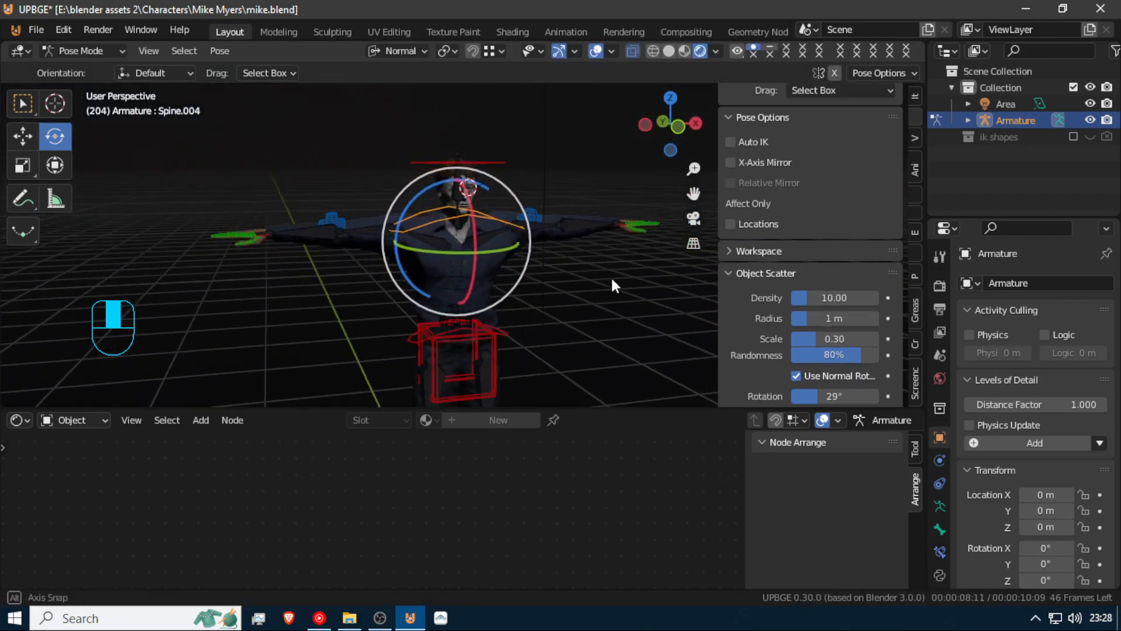
{"action": "left_click", "coordinate": [497, 339]}
{"action": "key", "text": "g"}
{"action": "right_click", "coordinate": [480, 274]}
{"action": "scroll", "coordinate": [480, 275], "scroll_direction": "down", "scroll_amount": 2}
{"action": "middle_click_drag", "start_coordinate": [439, 305], "coordinate": [488, 240]}
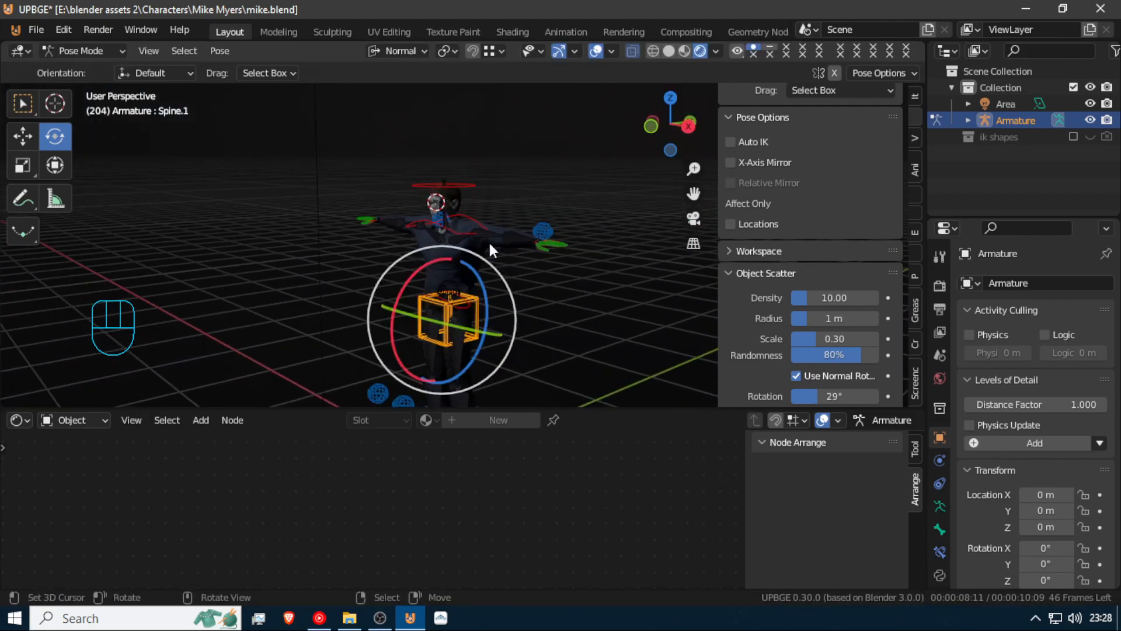
{"action": "key", "text": "r"}
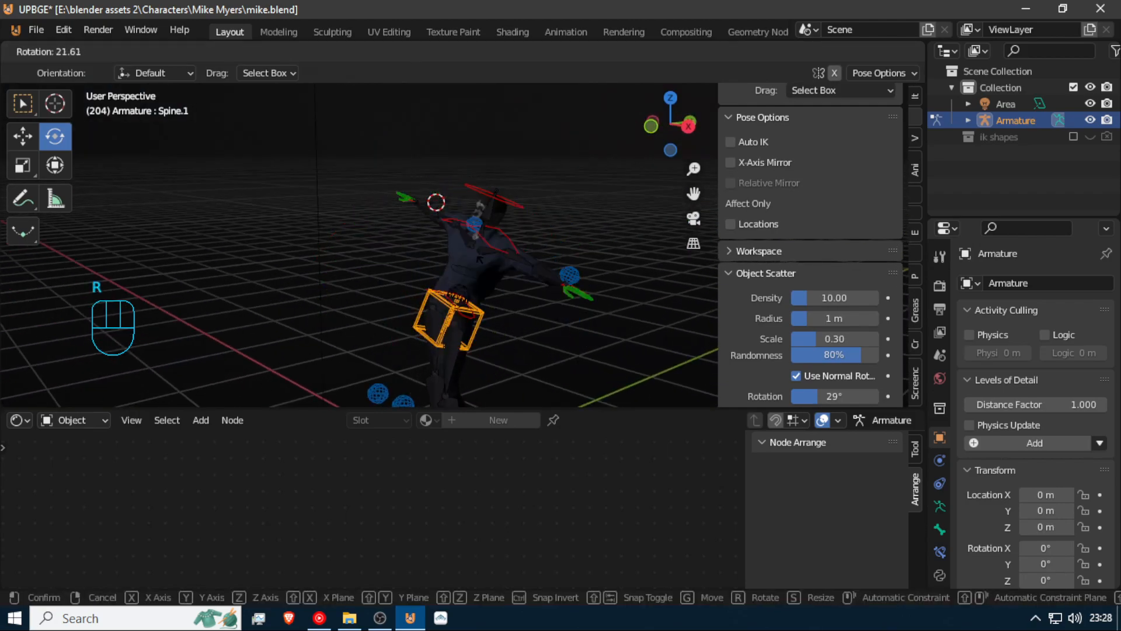
{"action": "right_click", "coordinate": [468, 255]}
Test raising the foot main ik.L and foot main ik.R bones along global Z, cancelling each move
{"action": "middle_click_drag", "start_coordinate": [467, 256], "coordinate": [592, 288]}
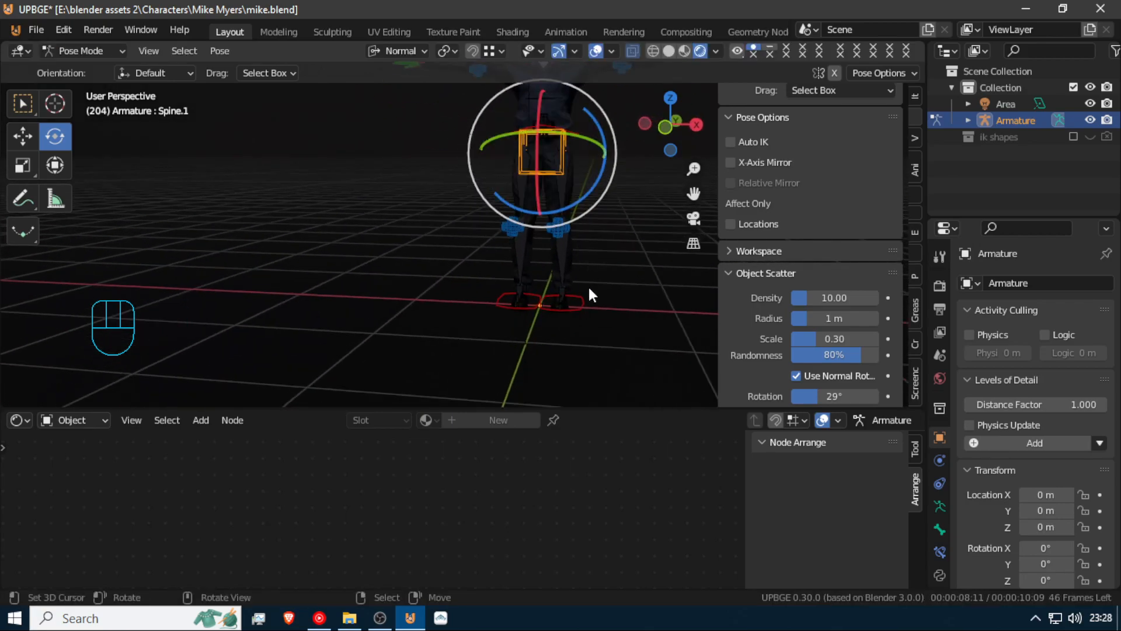
{"action": "left_click", "coordinate": [578, 301]}
{"action": "key", "text": "g"}
{"action": "key", "text": "z"}
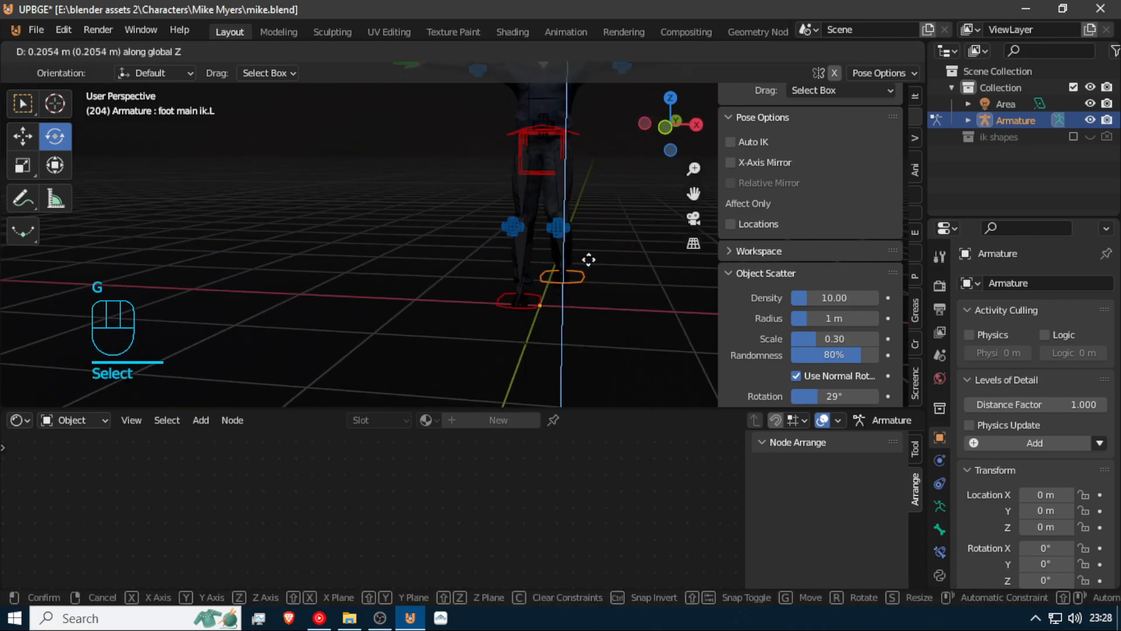
{"action": "right_click", "coordinate": [587, 248]}
{"action": "left_click", "coordinate": [492, 299]}
{"action": "key", "text": "g"}
{"action": "key", "text": "z"}
{"action": "key", "text": "z"}
{"action": "right_click", "coordinate": [494, 256]}
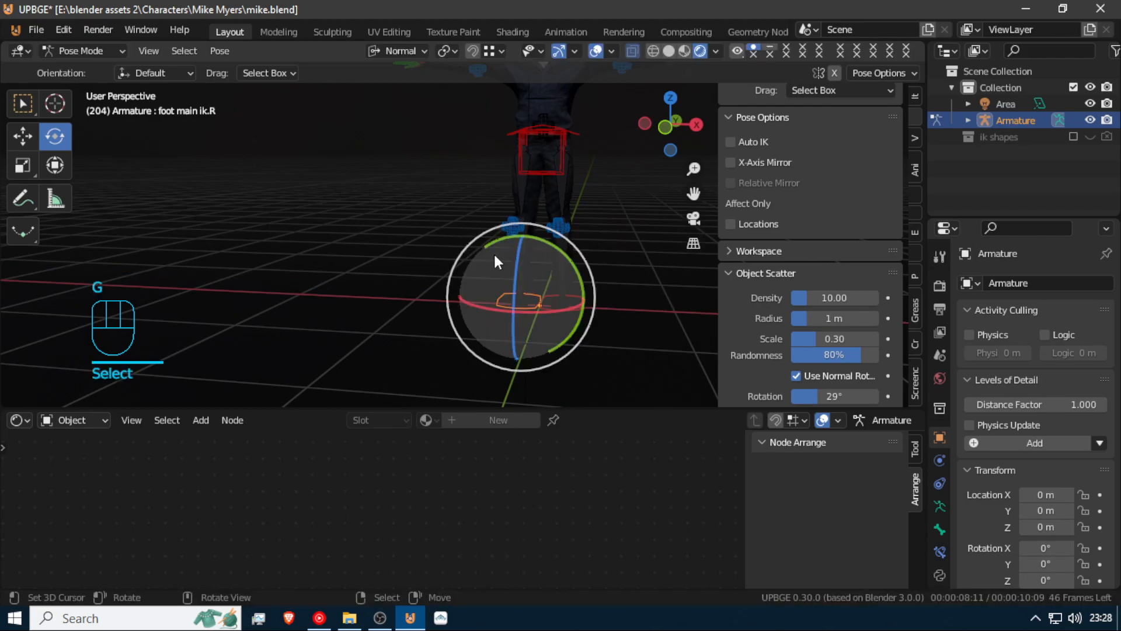
{"action": "key", "text": "g"}
{"action": "key", "text": "z"}
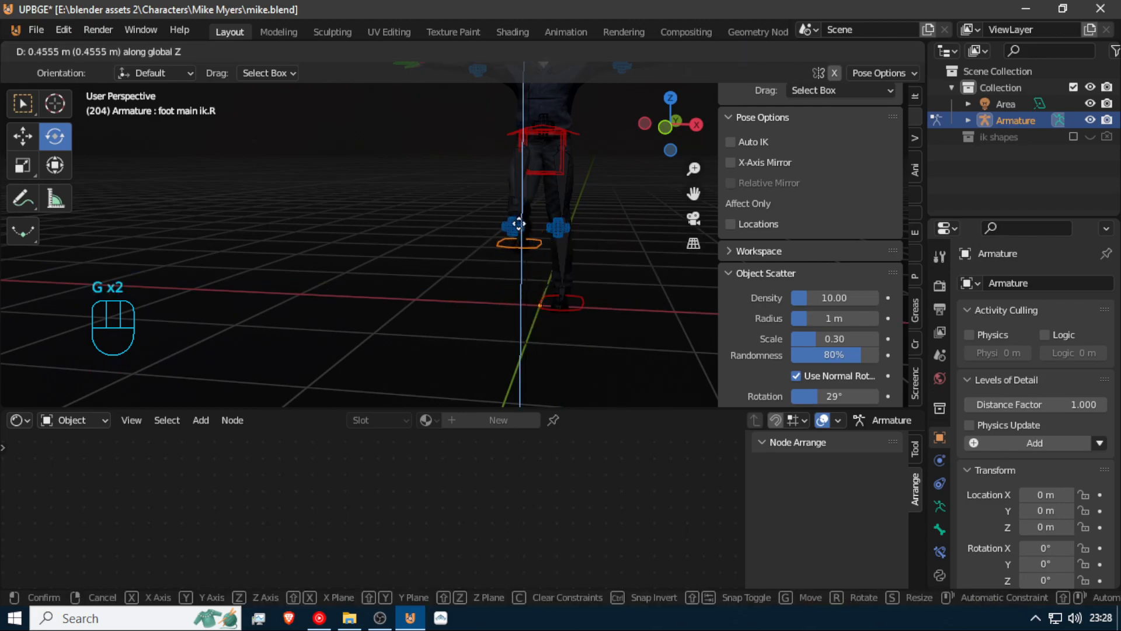
{"action": "right_click", "coordinate": [519, 215]}
Select the Thu.002.R thumb bone on the right hand and test its rotation, cancelling it
{"action": "middle_click_drag", "start_coordinate": [506, 212], "coordinate": [458, 237]}
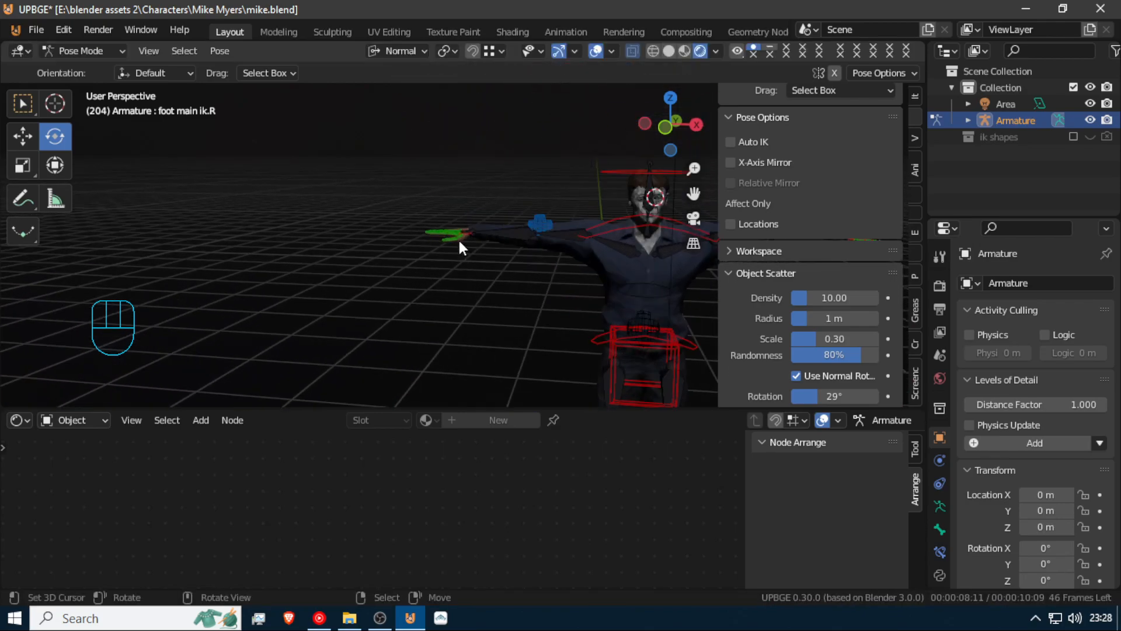
{"action": "scroll", "coordinate": [457, 237], "scroll_direction": "up", "scroll_amount": 8}
{"action": "left_click", "coordinate": [389, 267]}
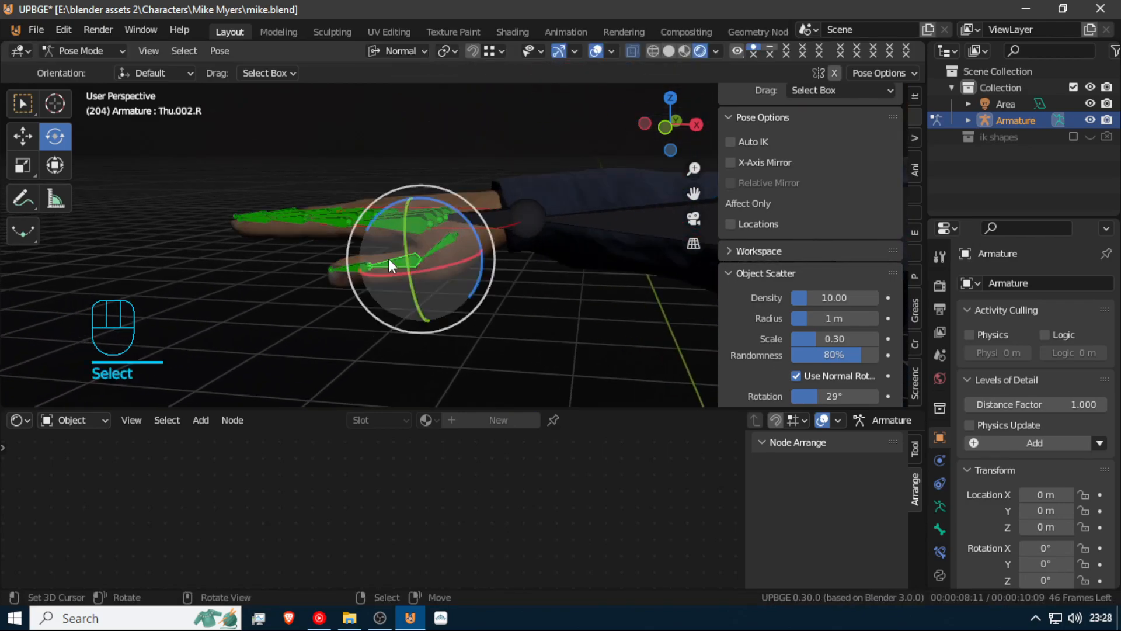
{"action": "key", "text": "r"}
{"action": "right_click", "coordinate": [373, 237]}
Select the middle bones of the right hand's four fingers together and try rotating them
{"action": "middle_click_drag", "start_coordinate": [376, 243], "coordinate": [414, 280]}
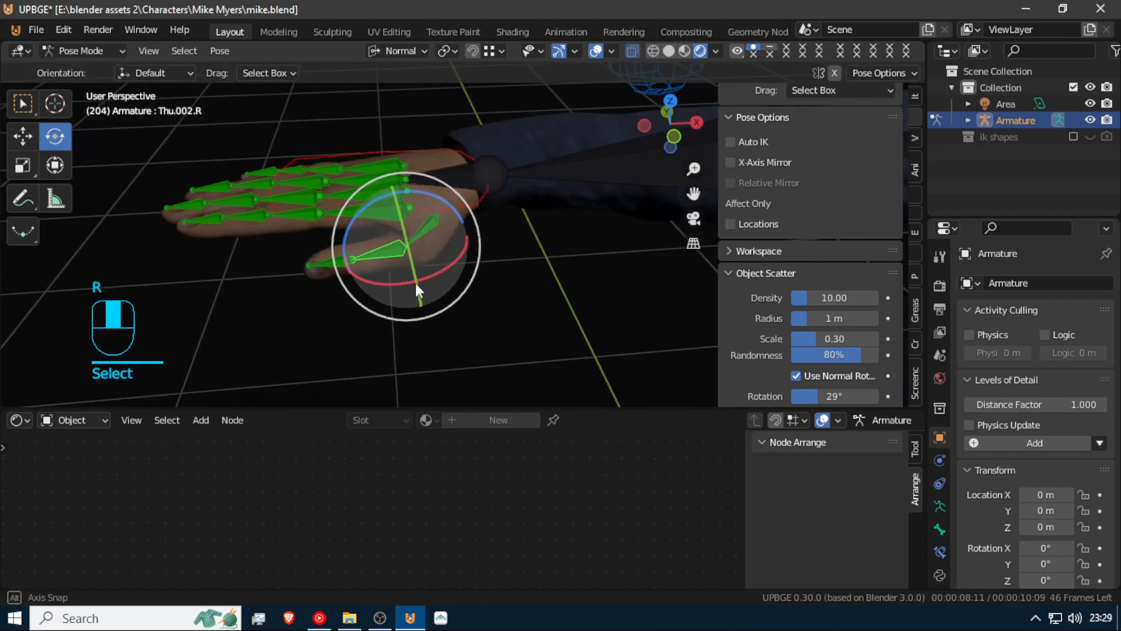
{"action": "left_click", "coordinate": [305, 215]}
{"action": "right_click", "coordinate": [300, 186], "text": "shift"}
{"action": "right_click", "coordinate": [302, 180], "text": "shift"}
{"action": "right_click", "coordinate": [320, 167], "text": "shift"}
{"action": "left_click_drag", "start_coordinate": [384, 174], "coordinate": [345, 160]}
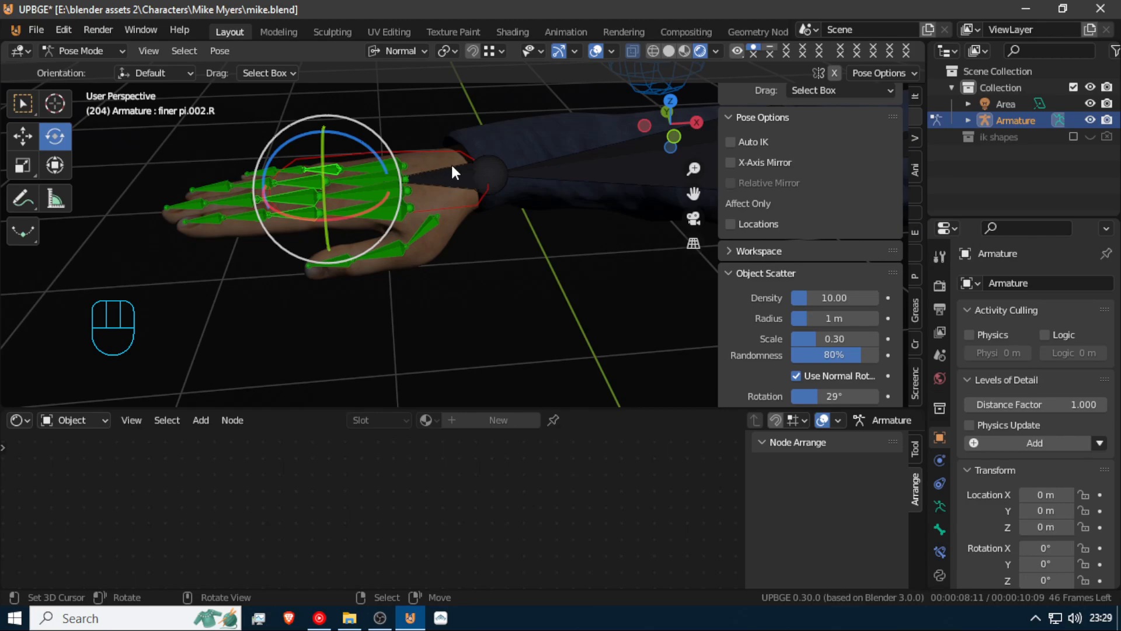
Select the hand ik.R bone and test its rotation about normal Z and freely to check the wrist deformation
{"action": "left_click", "coordinate": [477, 202]}
{"action": "key", "text": "r"}
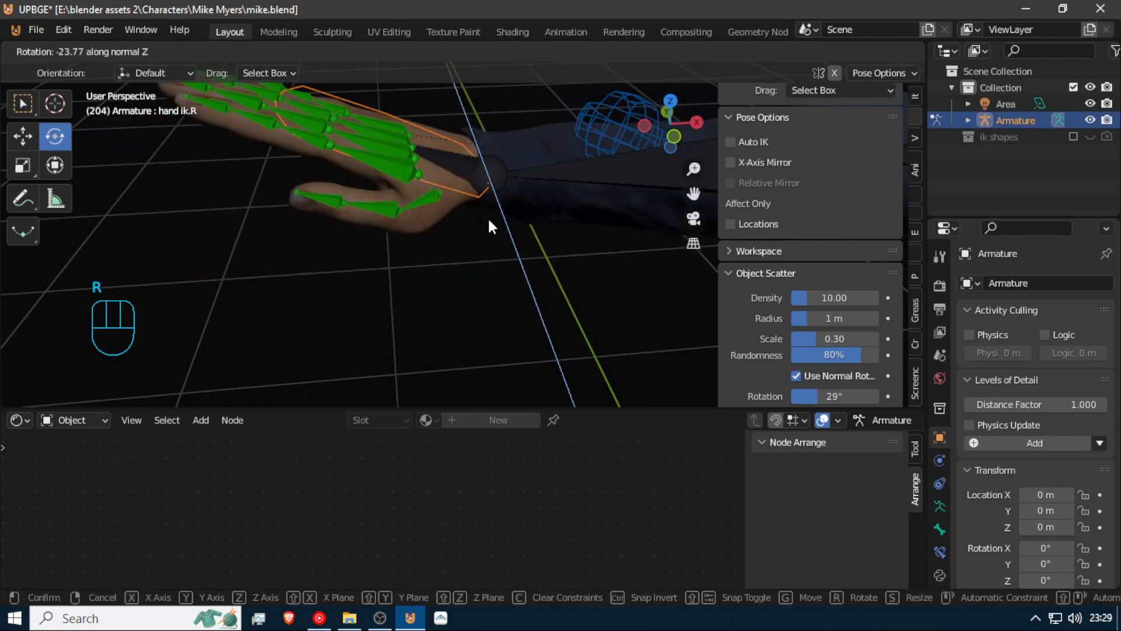
{"action": "right_click", "coordinate": [428, 220]}
{"action": "scroll", "coordinate": [385, 221], "scroll_direction": "down", "scroll_amount": 5}
{"action": "key", "text": "shift+f"}
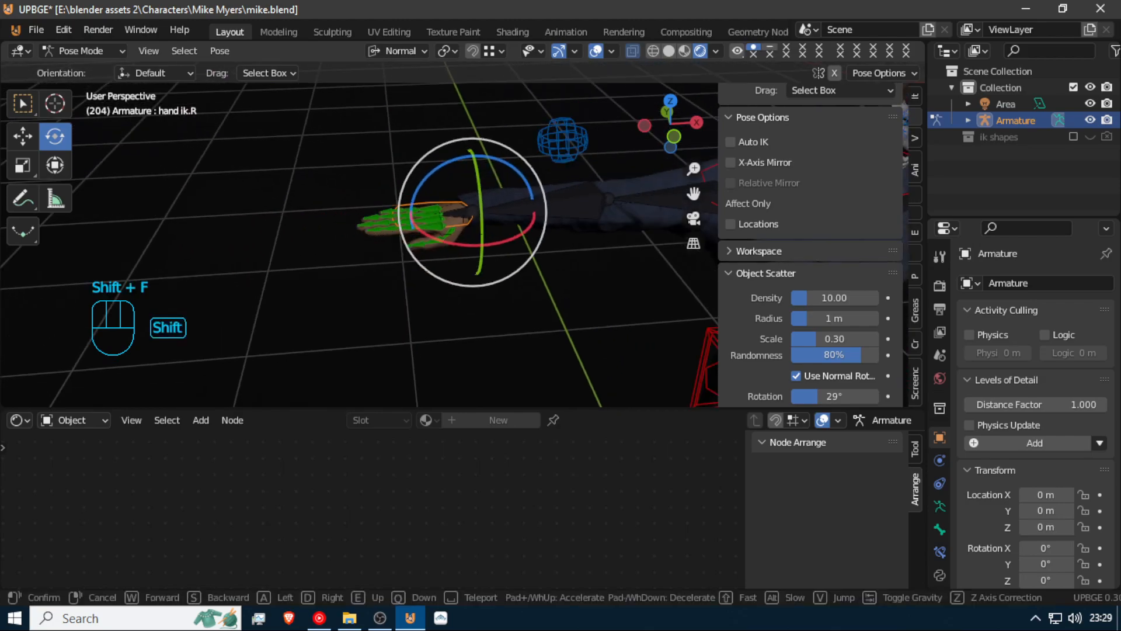
{"action": "key", "text": "r"}
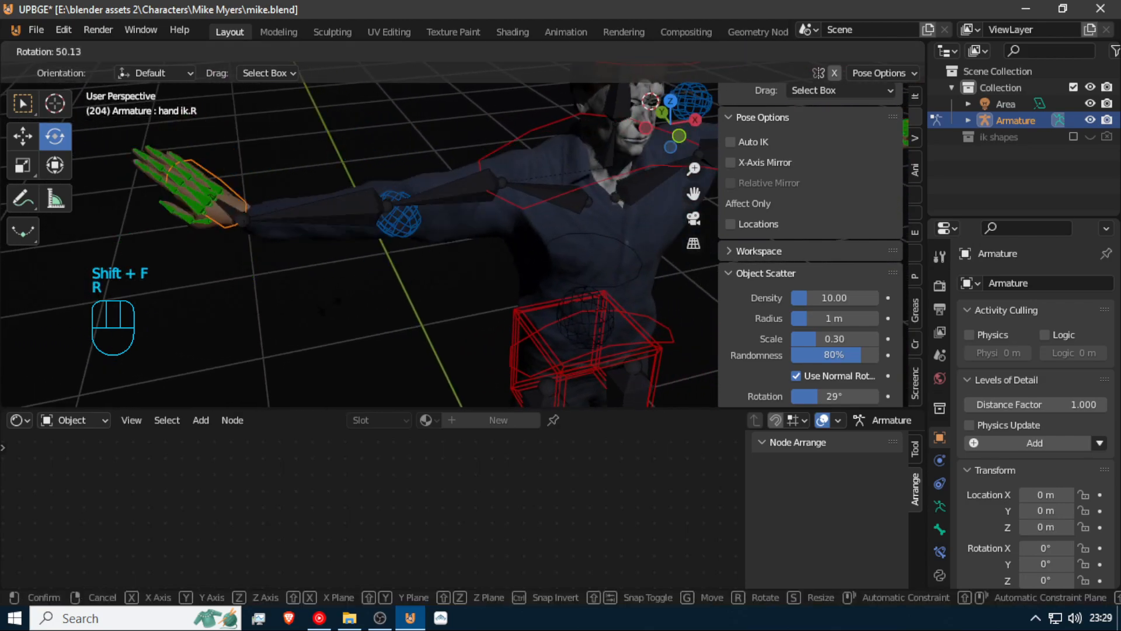
{"action": "left_click", "coordinate": [416, 313]}
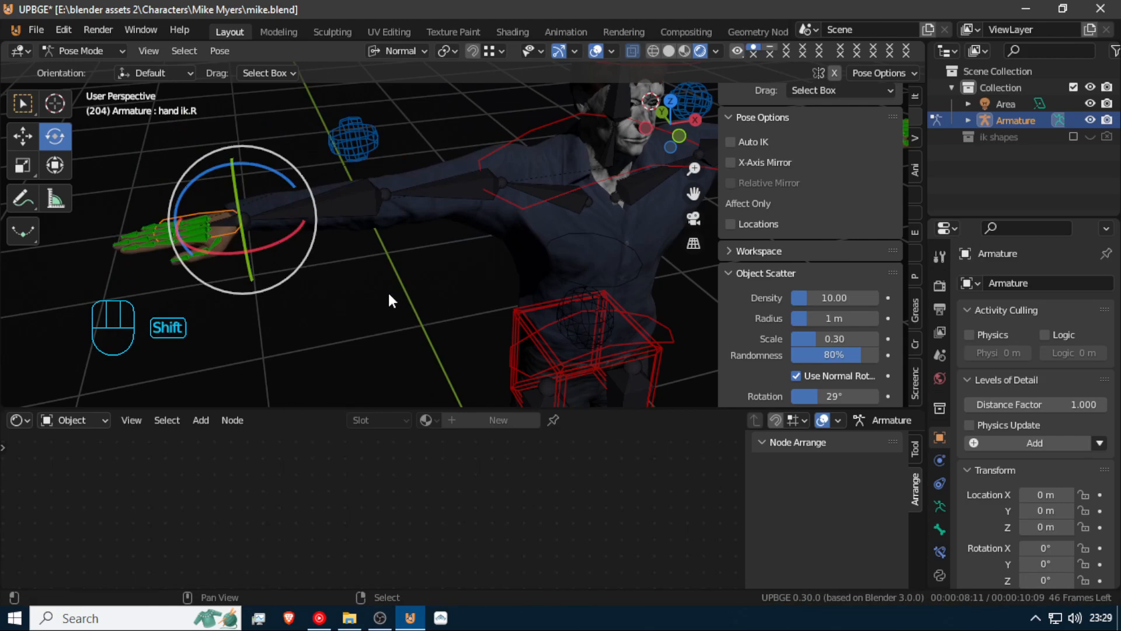
Return to Object Mode and select the mike-male_casualsuit01 shirt
{"action": "key", "text": "shift+f"}
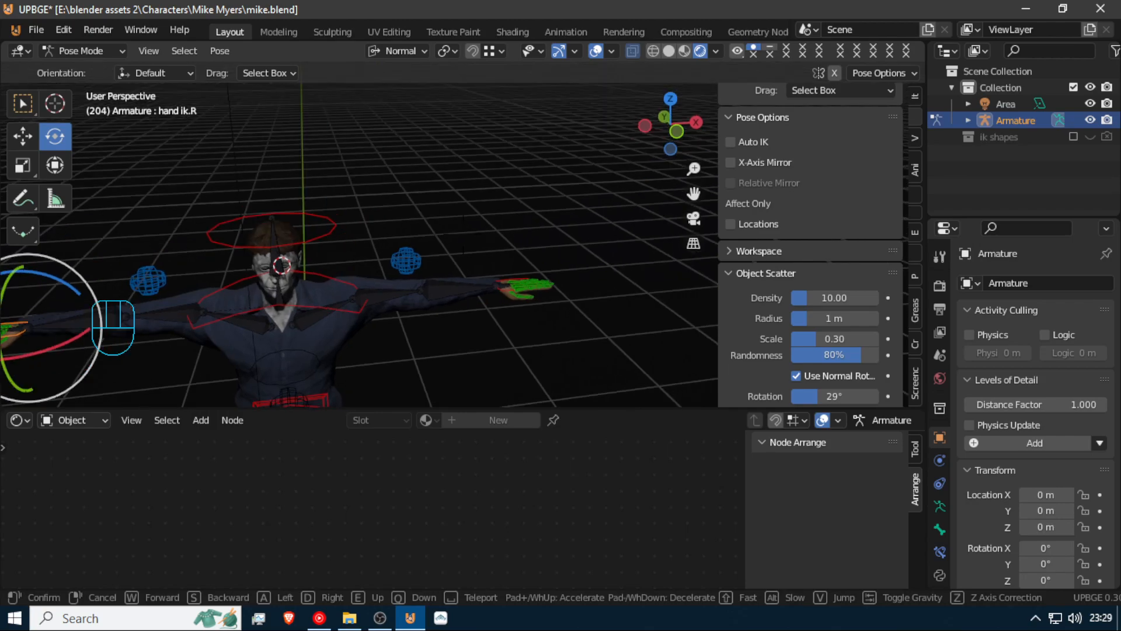
{"action": "key", "text": "q"}
{"action": "key", "text": "e"}
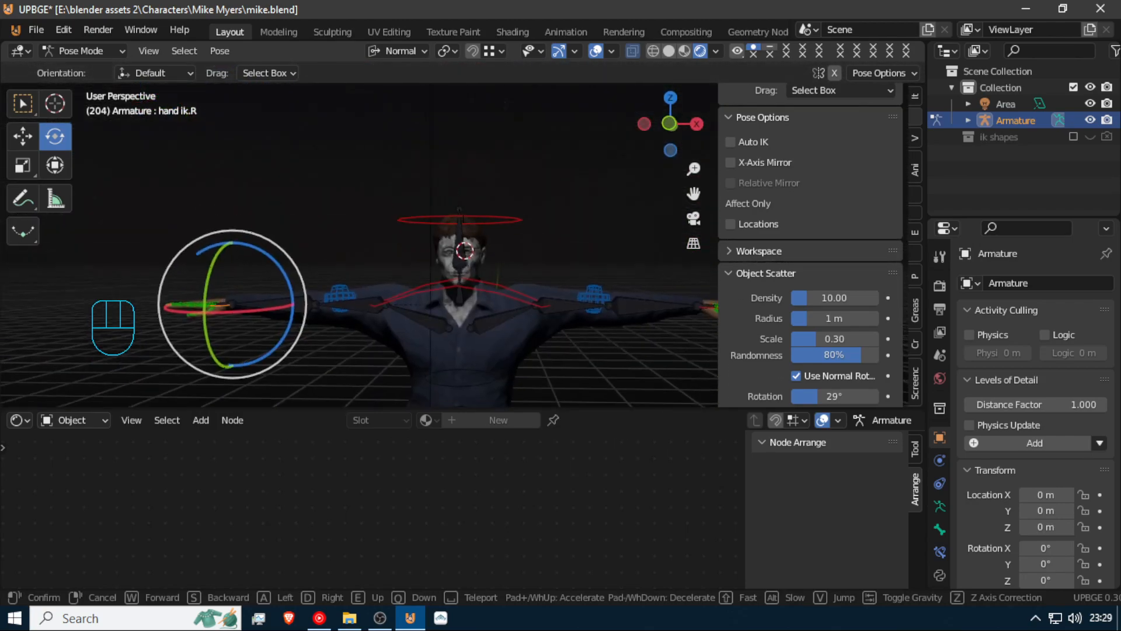
{"action": "left_click", "coordinate": [465, 239]}
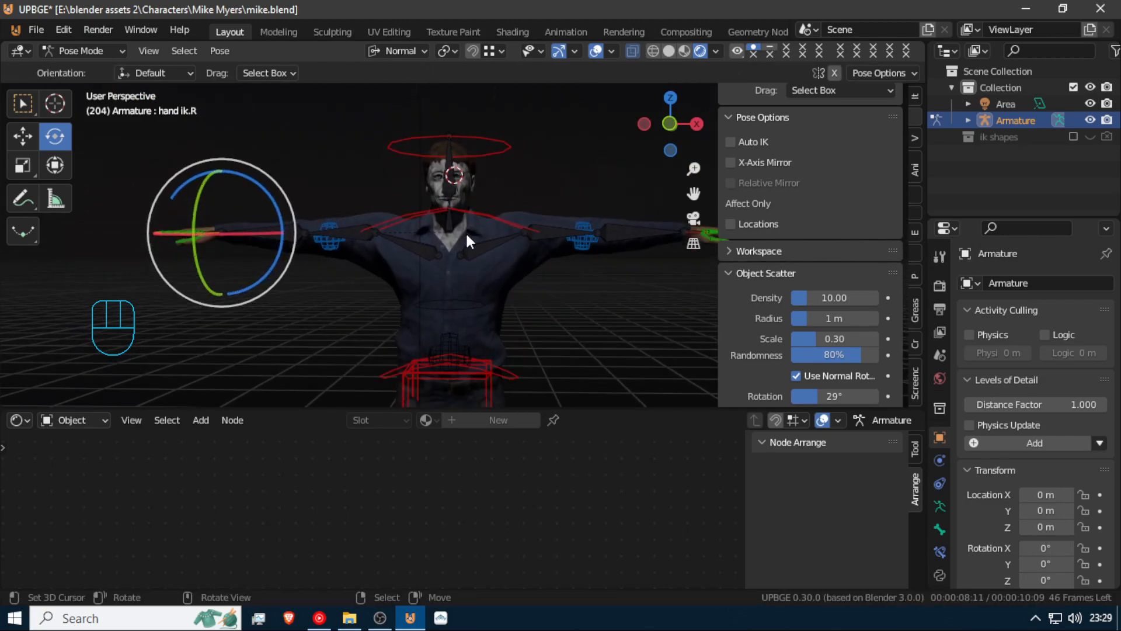
{"action": "key", "text": "ctrl+Tab"}
{"action": "left_click", "coordinate": [474, 277]}
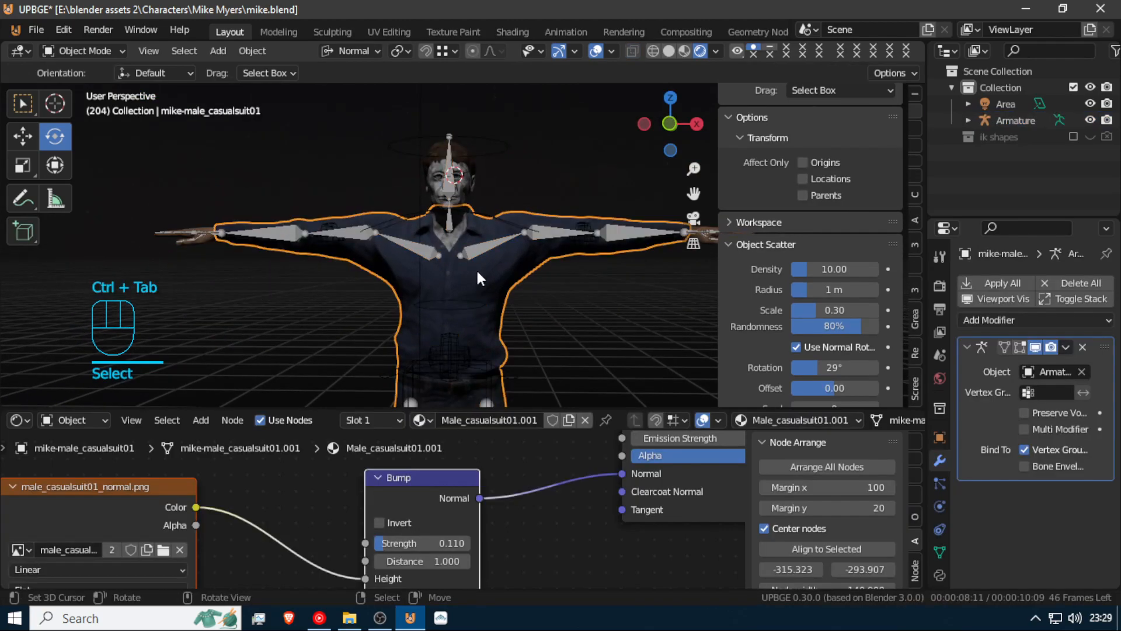
Enlarge the Shader Editor area to show the suit material's Base Color texture and Principled BSDF nodes
{"action": "scroll", "coordinate": [539, 203], "scroll_direction": "down", "scroll_amount": 4}
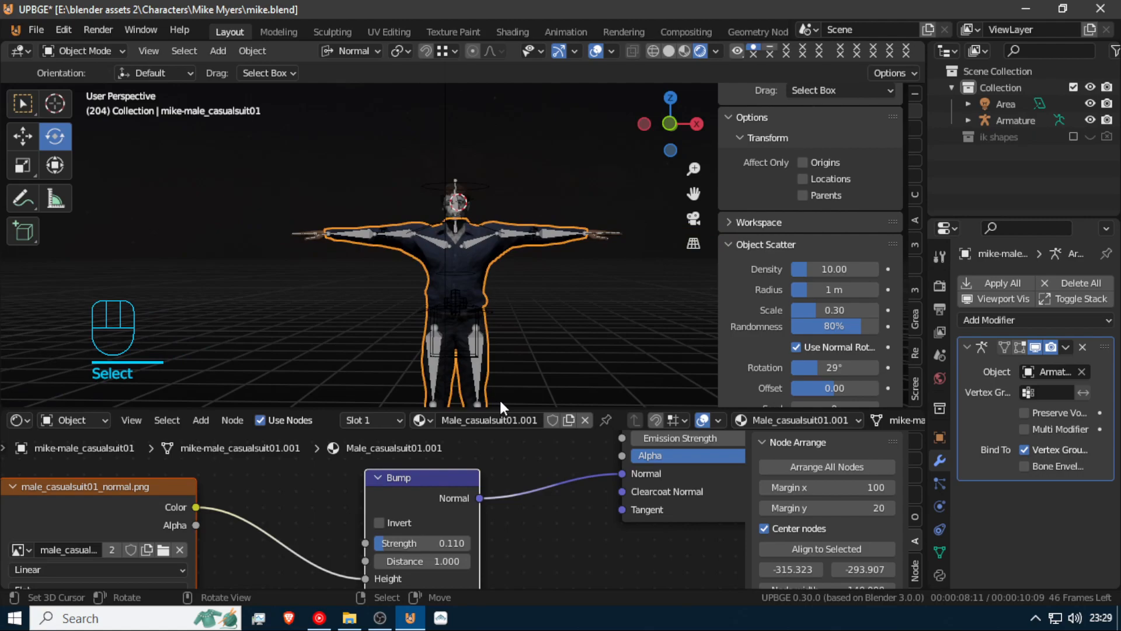
{"action": "left_click_drag", "start_coordinate": [514, 407], "coordinate": [517, 233]}
{"action": "scroll", "coordinate": [521, 428], "scroll_direction": "down", "scroll_amount": 3}
{"action": "middle_click_drag", "start_coordinate": [490, 257], "coordinate": [591, 355]}
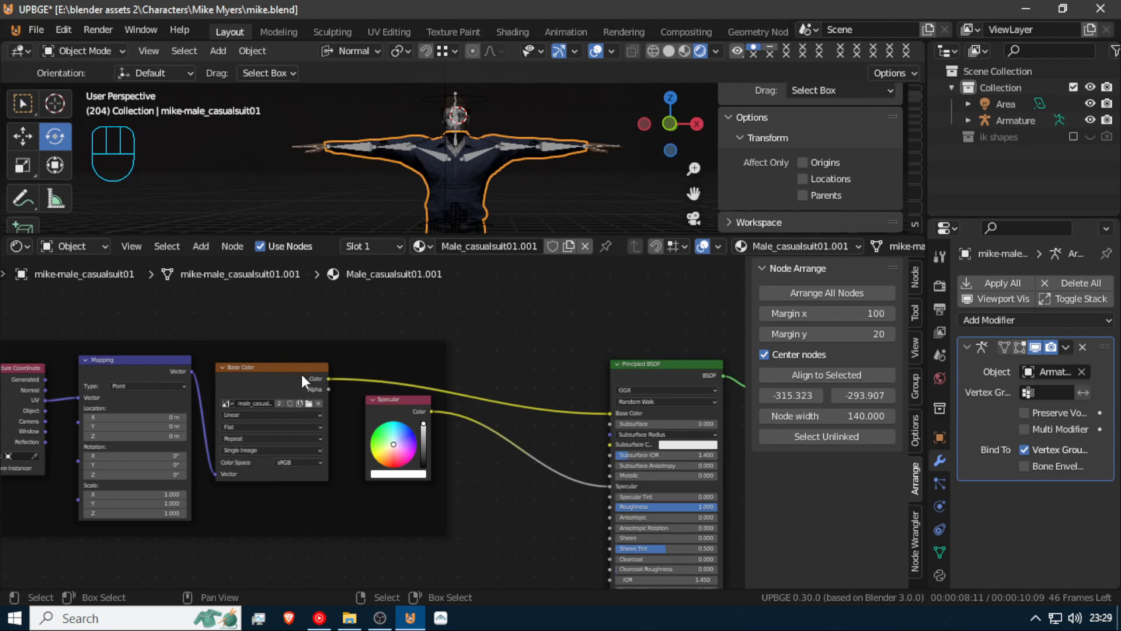
Duplicate the Base Color texture node below the original and add Mapping and Texture Coordinate nodes to the copy
{"action": "key", "text": "shift+d"}
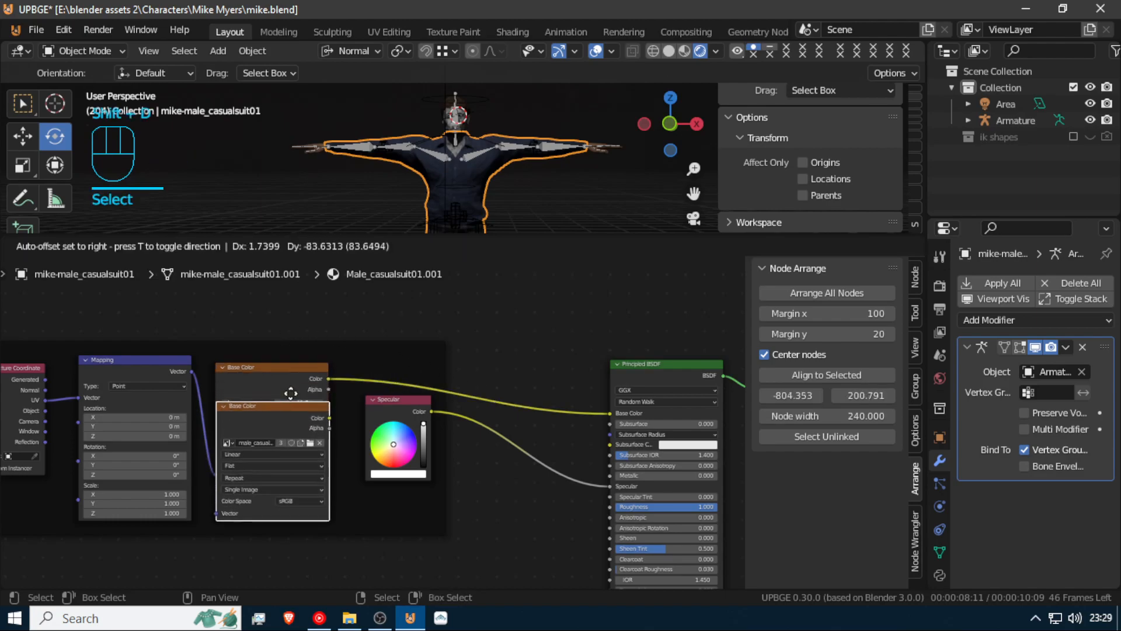
{"action": "left_click", "coordinate": [279, 507]}
{"action": "key", "text": "ctrl+t"}
Move the framed Base Color nodes up and place the new Mapping and Texture Coordinate nodes beside the duplicated texture
{"action": "scroll", "coordinate": [284, 466], "scroll_direction": "down", "scroll_amount": 2}
{"action": "scroll", "coordinate": [173, 449], "scroll_direction": "down", "scroll_amount": 3}
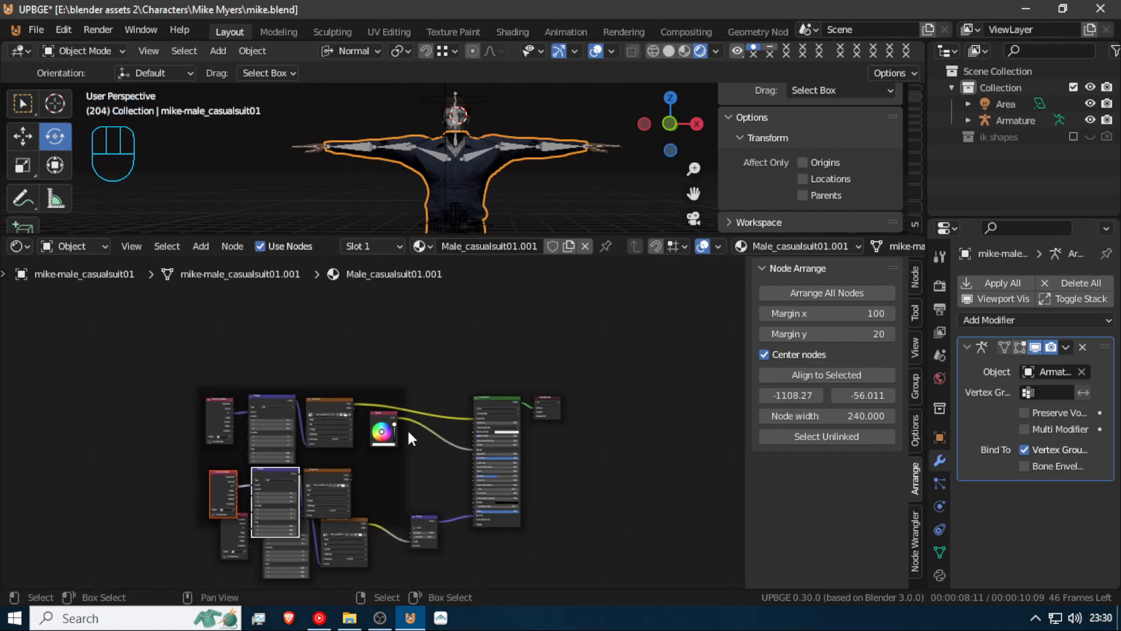
{"action": "left_click_drag", "start_coordinate": [387, 457], "coordinate": [412, 361]}
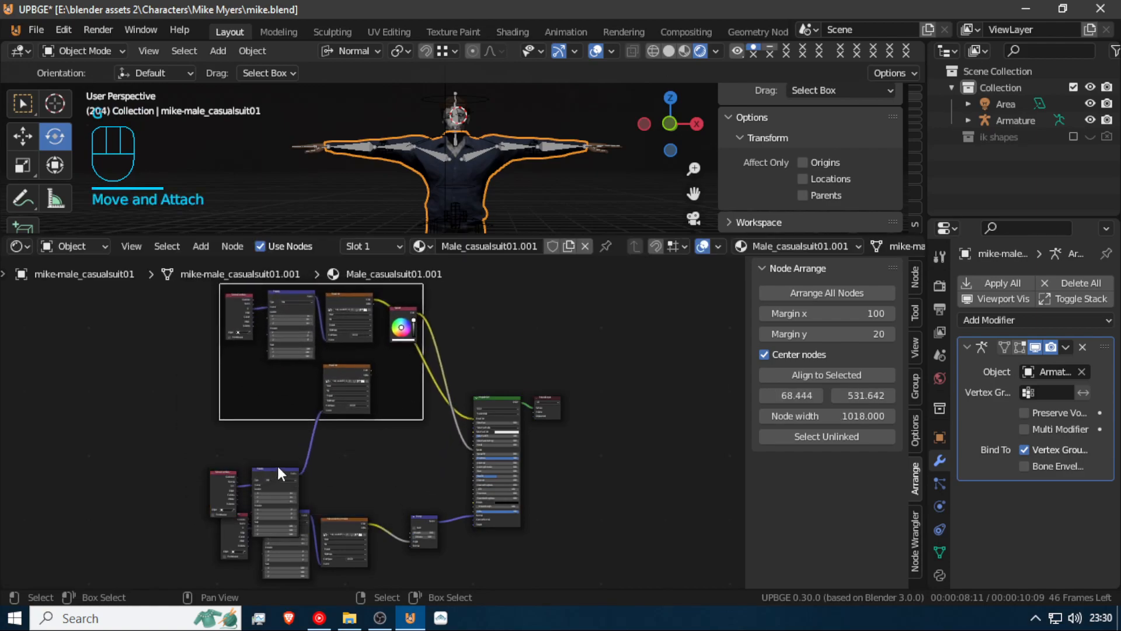
{"action": "left_click", "coordinate": [278, 468], "text": "shift"}
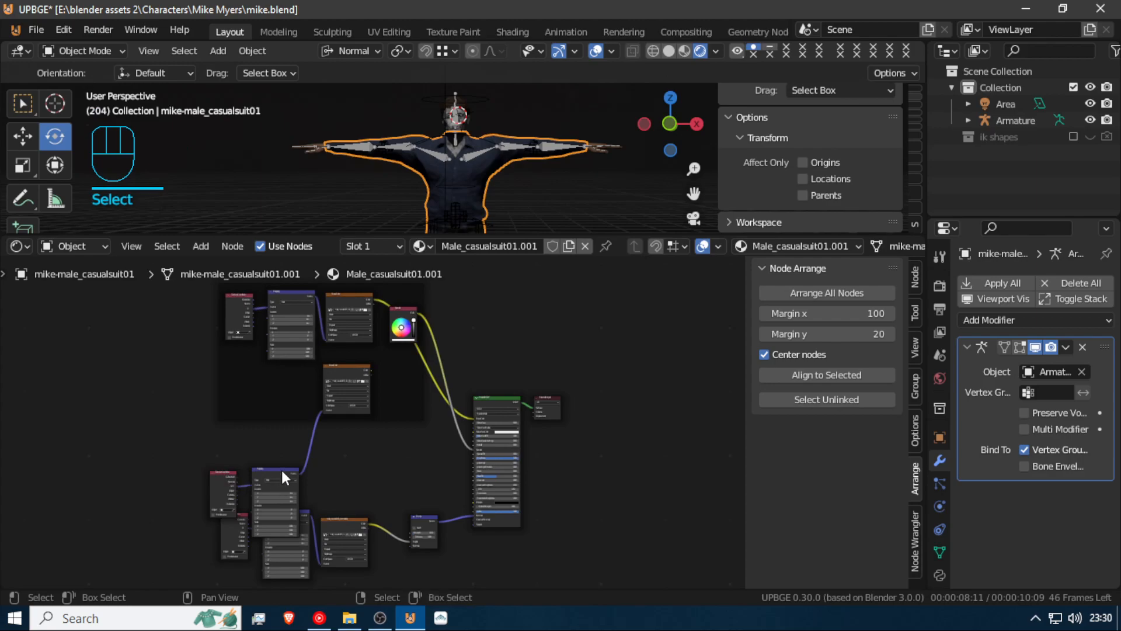
{"action": "left_click", "coordinate": [282, 468], "text": "shift"}
{"action": "left_click", "coordinate": [222, 470], "text": "shift"}
{"action": "left_click_drag", "start_coordinate": [222, 471], "coordinate": [233, 368]}
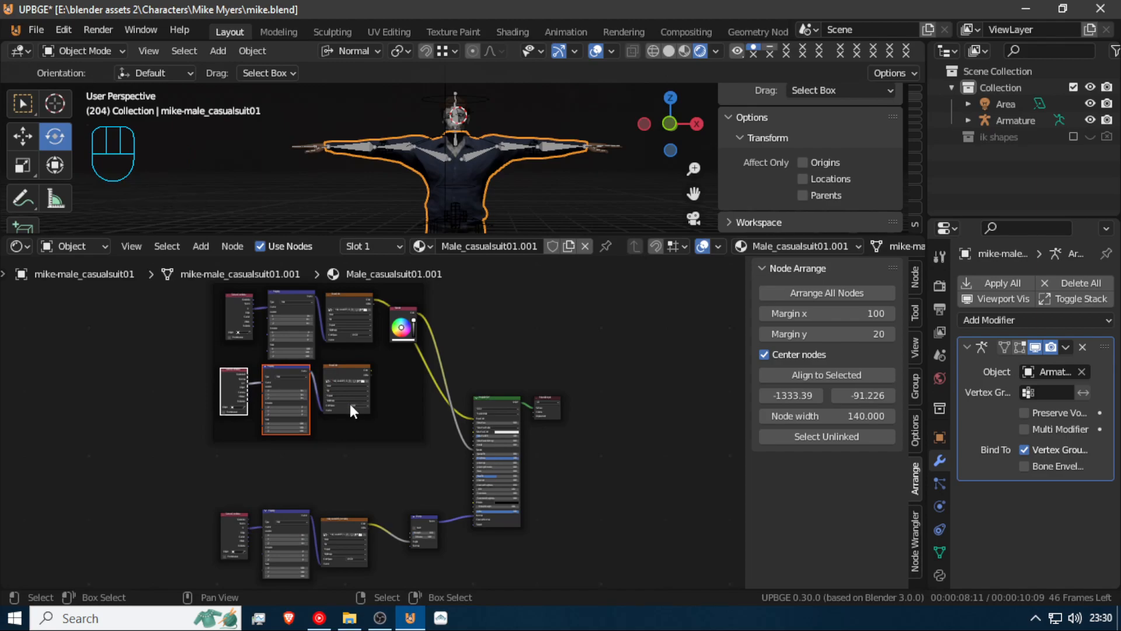
Move the Specular color node below the texture rows and place a MixRGB node beside the duplicated Base Color texture
{"action": "scroll", "coordinate": [350, 404], "scroll_direction": "up", "scroll_amount": 2}
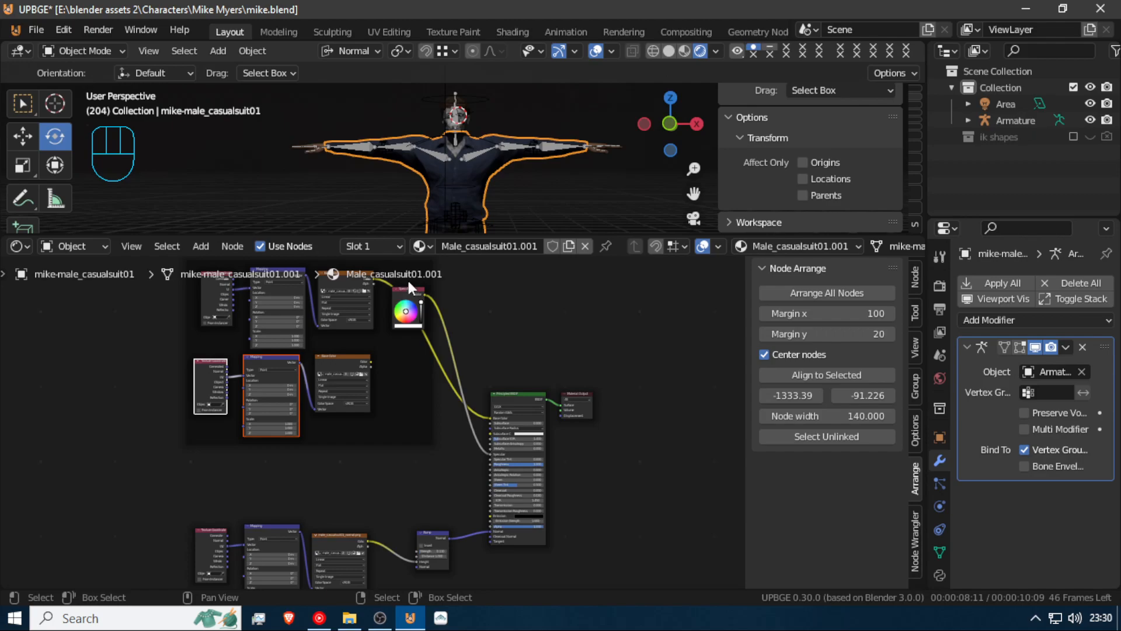
{"action": "left_click_drag", "start_coordinate": [412, 286], "coordinate": [427, 390]}
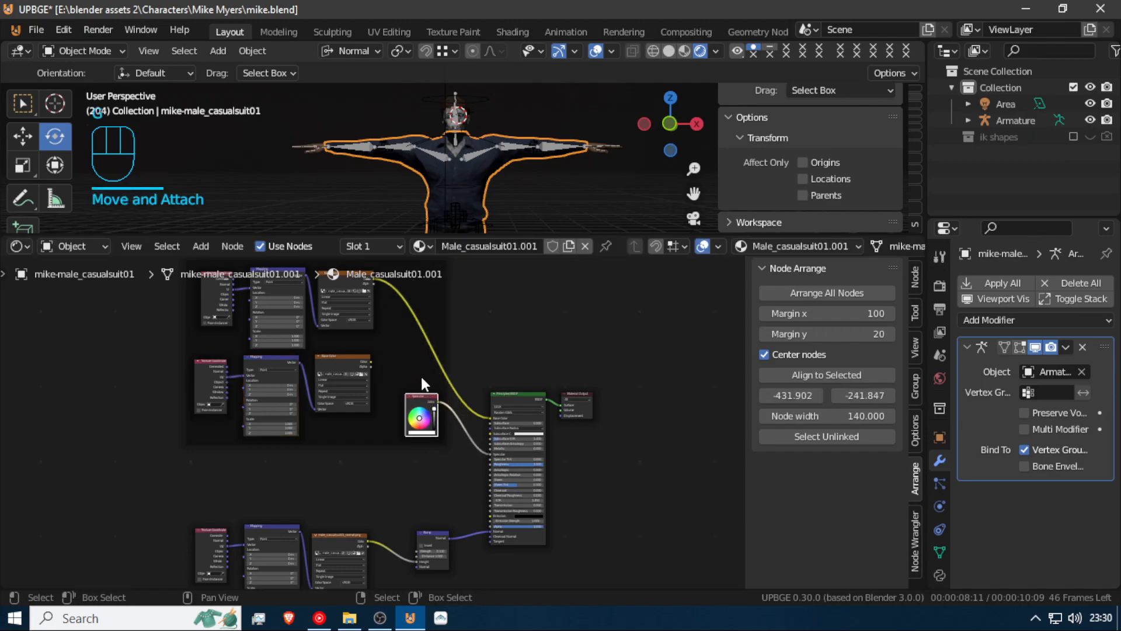
{"action": "scroll", "coordinate": [371, 356], "scroll_direction": "up", "scroll_amount": 2}
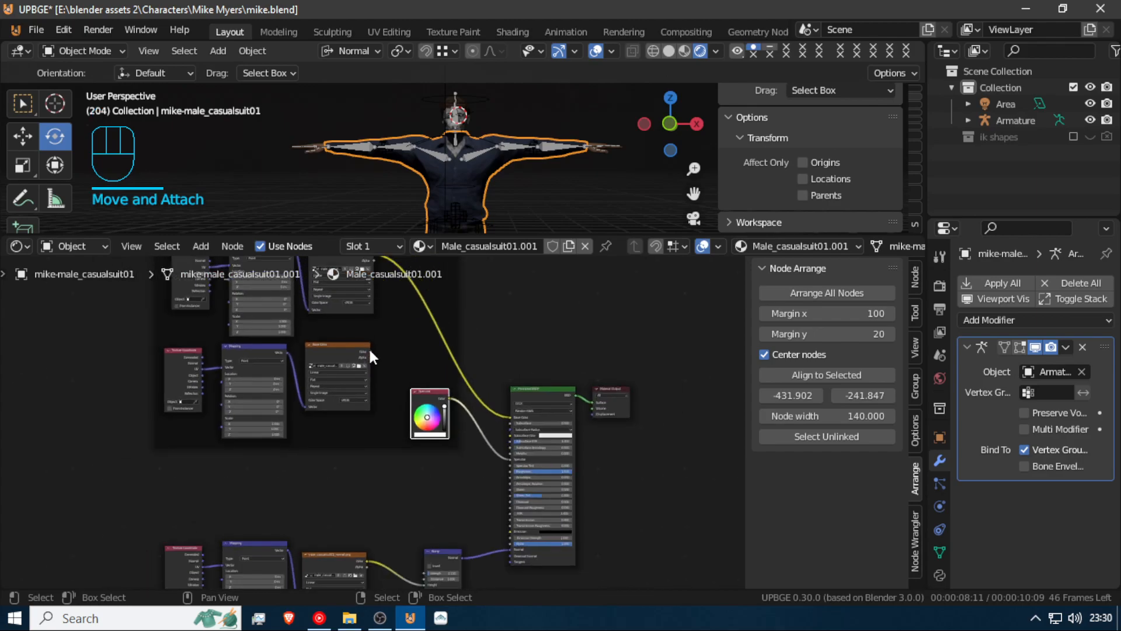
{"action": "key", "text": "shift+a"}
{"action": "mouse_move", "coordinate": [403, 325]}
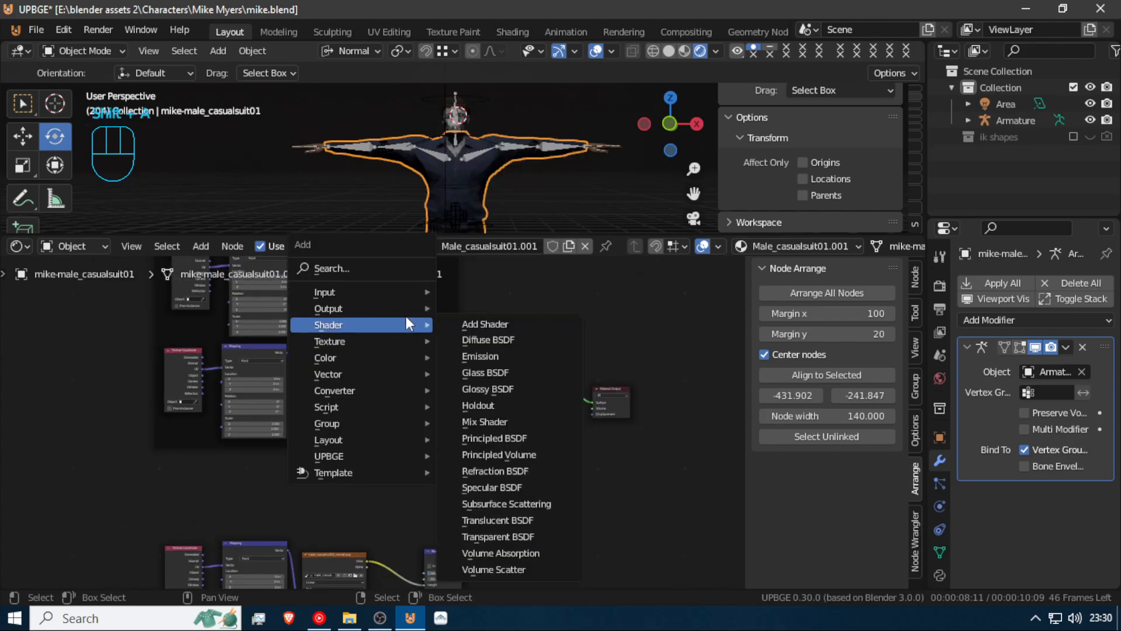
{"action": "mouse_move", "coordinate": [380, 358]}
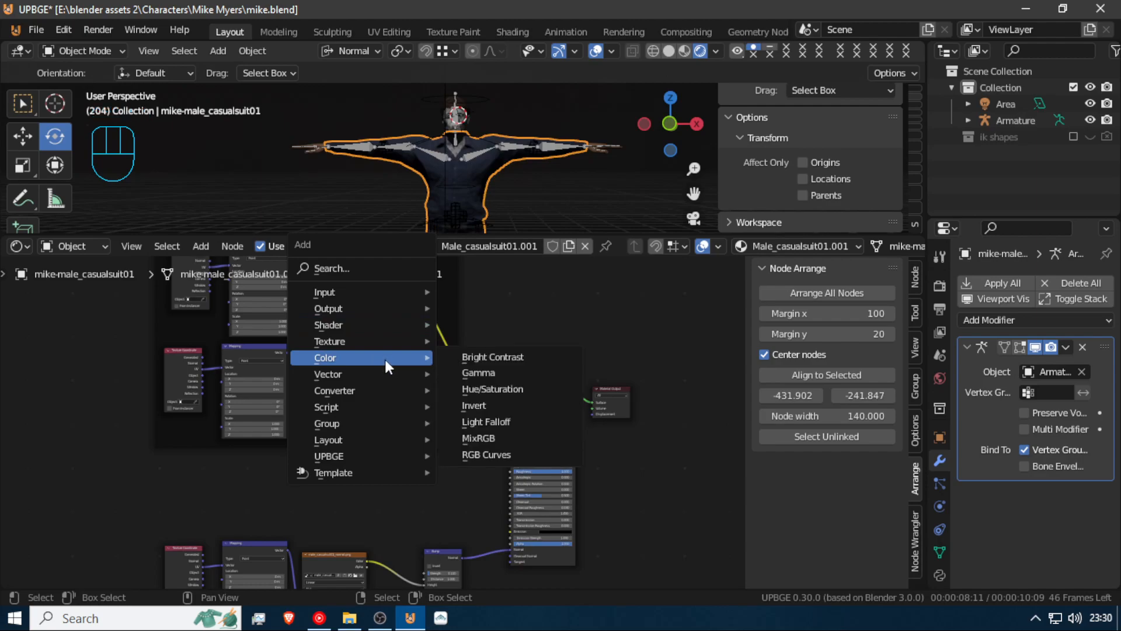
{"action": "left_click", "coordinate": [487, 438]}
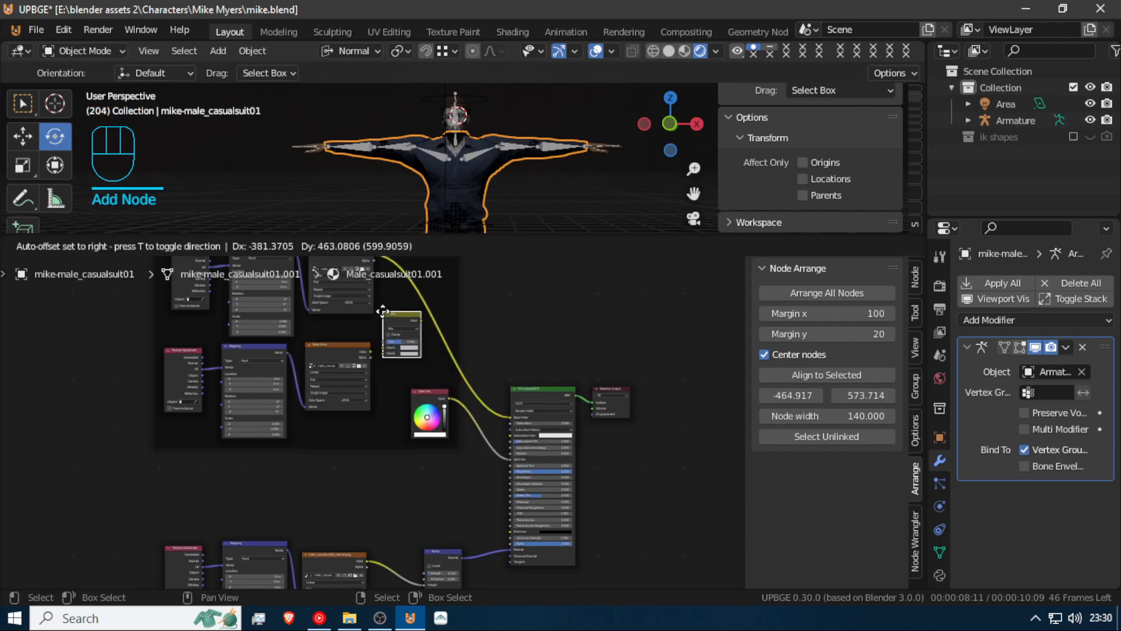
{"action": "left_click", "coordinate": [416, 352]}
Switch the duplicated Base Color image texture node to a Noise Texture
{"action": "left_click", "coordinate": [343, 356]}
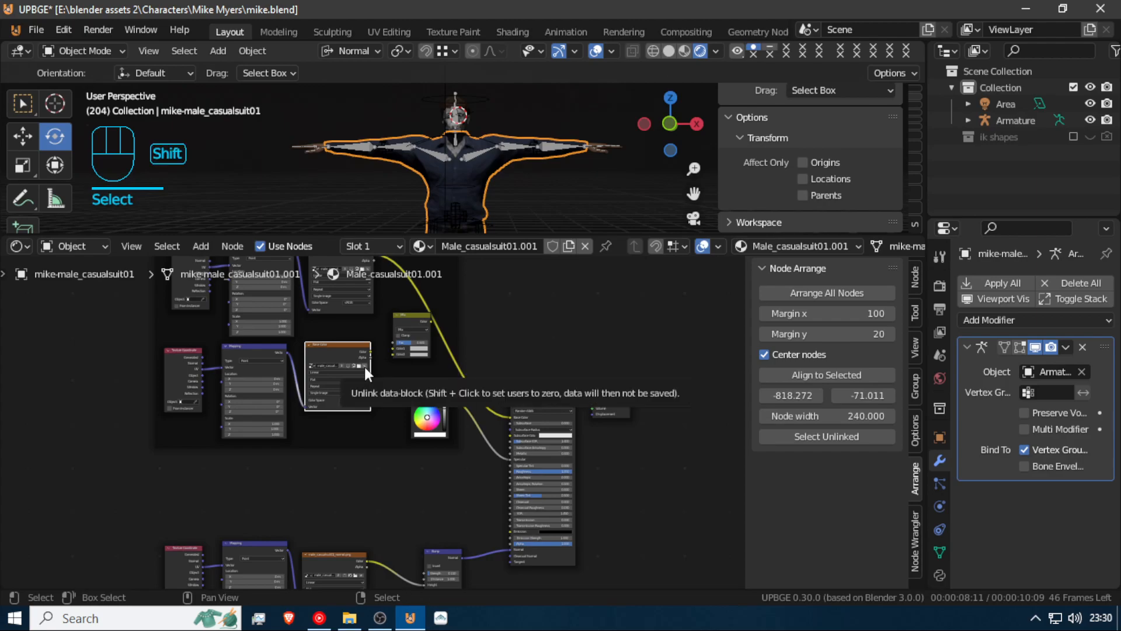
{"action": "key", "text": "shift+s"}
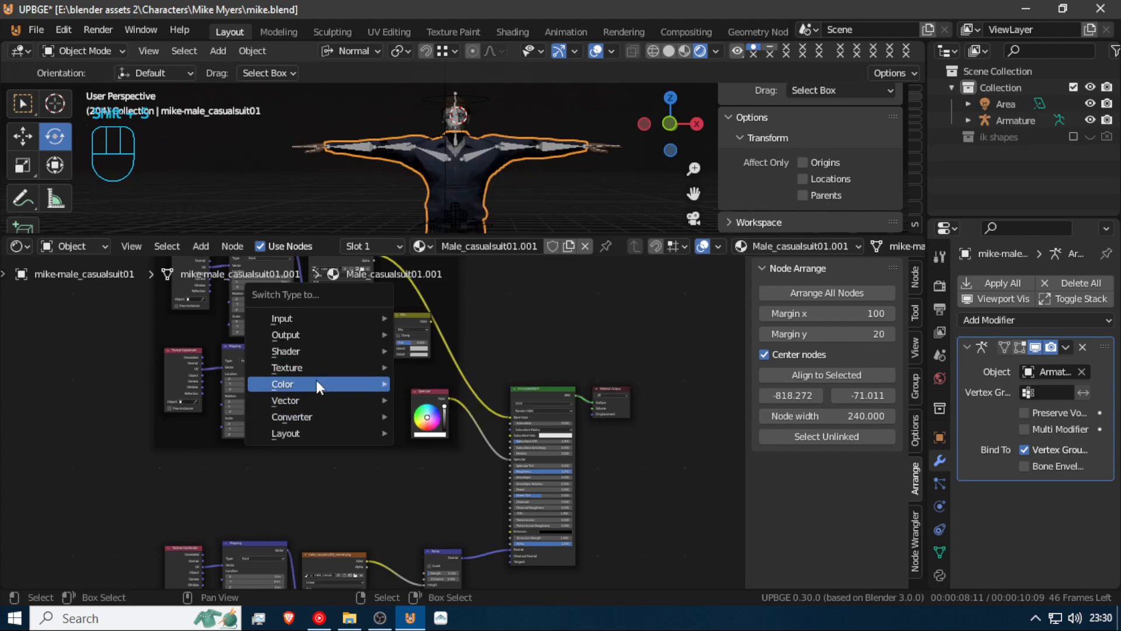
{"action": "mouse_move", "coordinate": [325, 366]}
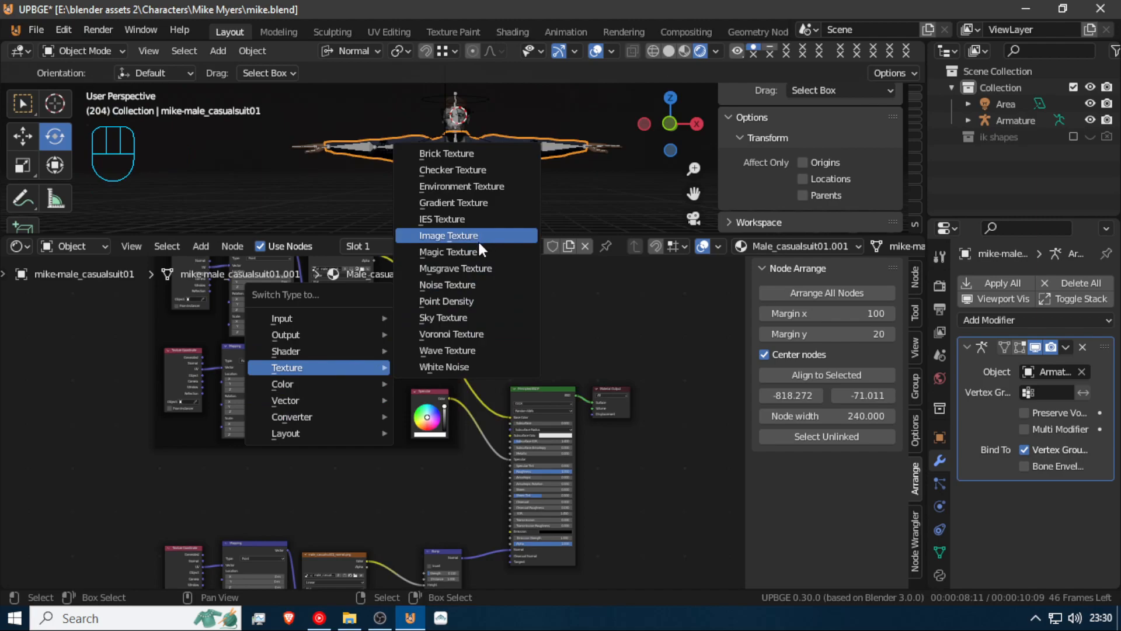
{"action": "left_click", "coordinate": [496, 286]}
Add a ColorRamp node after the noise texture and link the noise Fac output to the ramp's Fac input
{"action": "scroll", "coordinate": [343, 401], "scroll_direction": "up", "scroll_amount": 3}
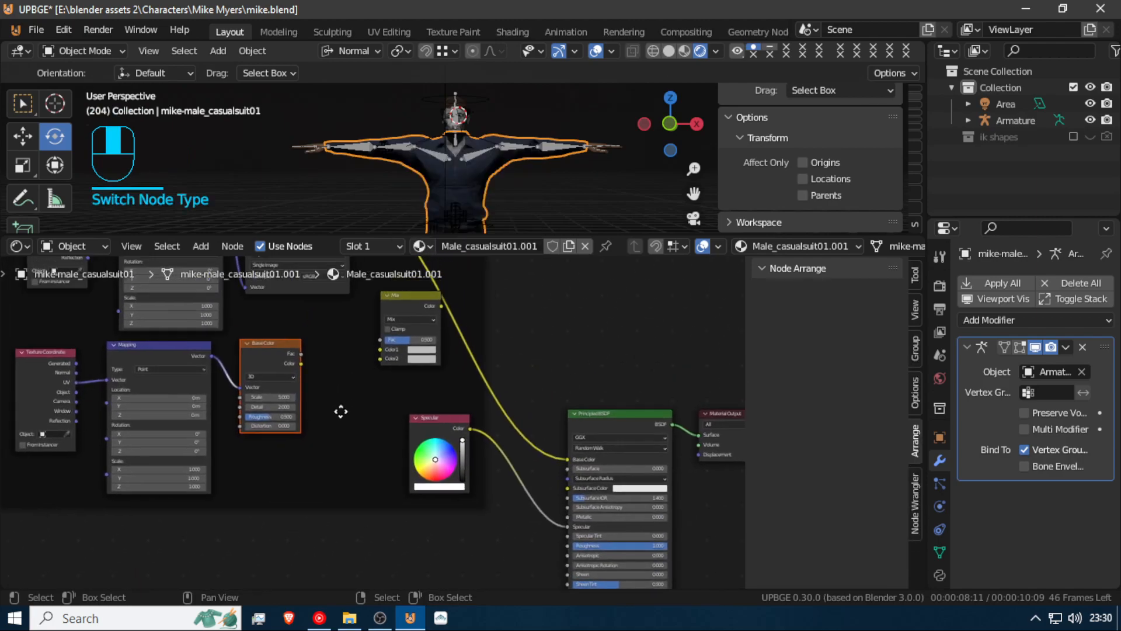
{"action": "key", "text": "shift+a"}
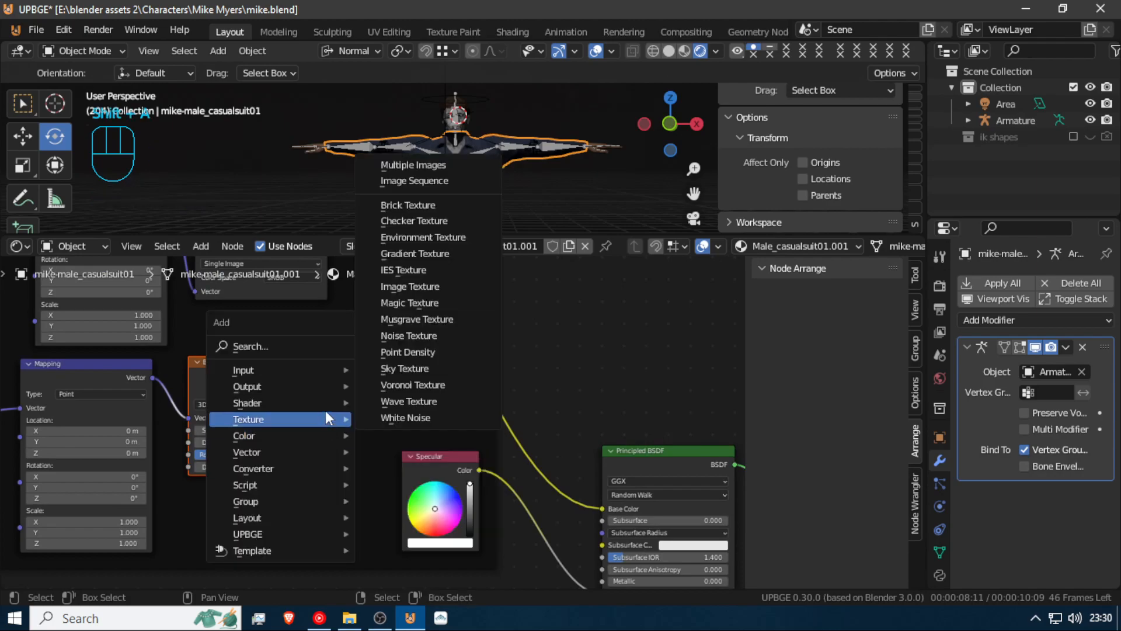
{"action": "mouse_move", "coordinate": [328, 451]}
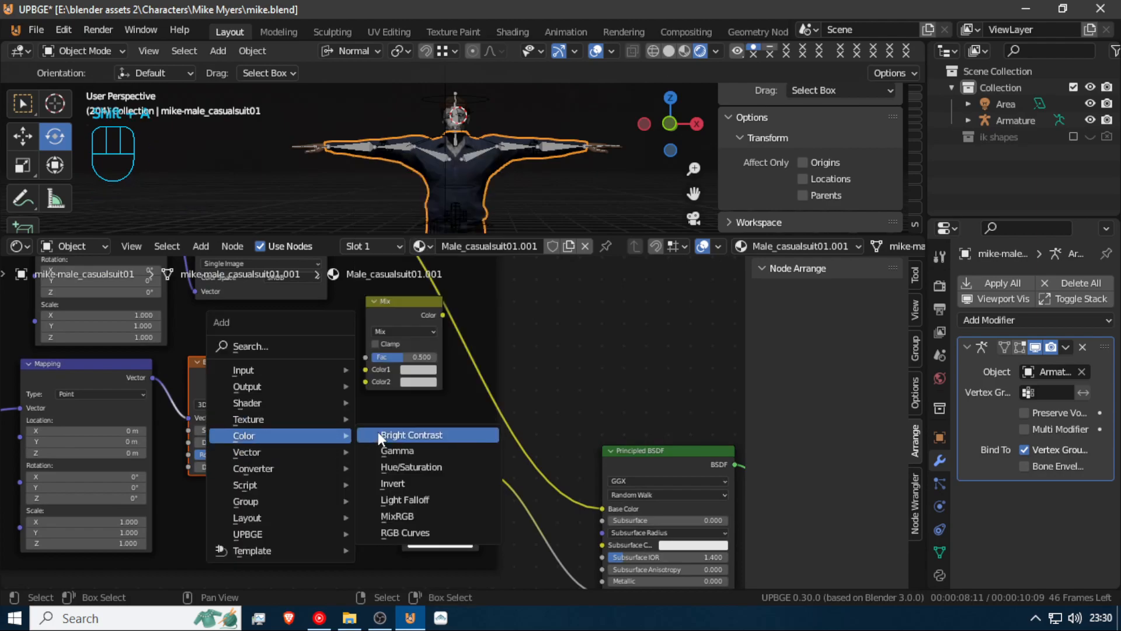
{"action": "mouse_move", "coordinate": [349, 467]}
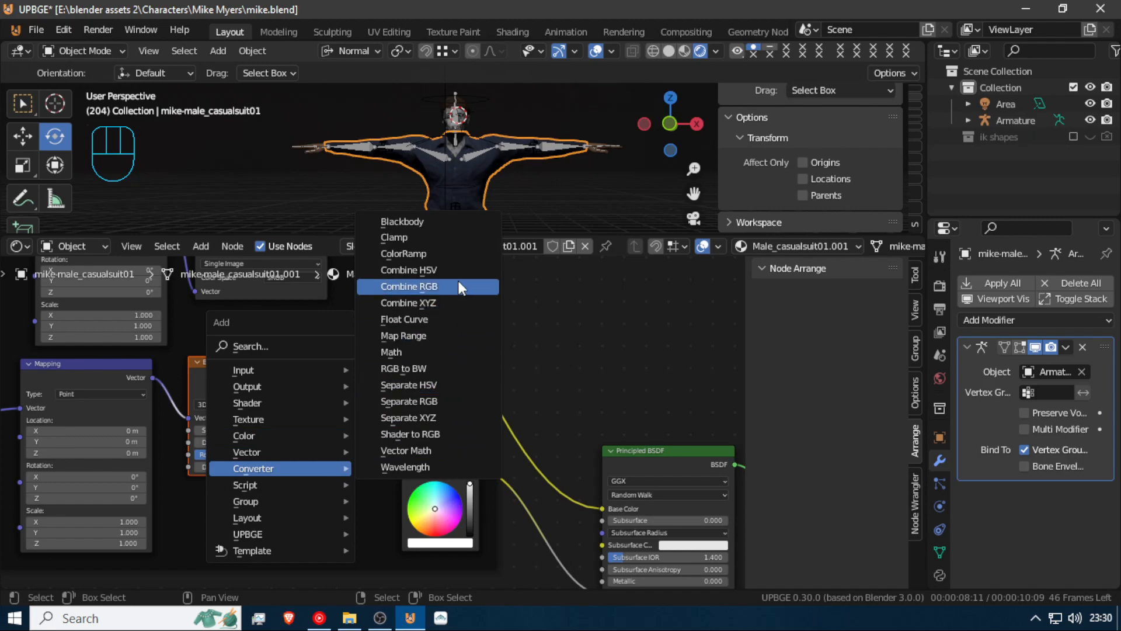
{"action": "left_click", "coordinate": [436, 253]}
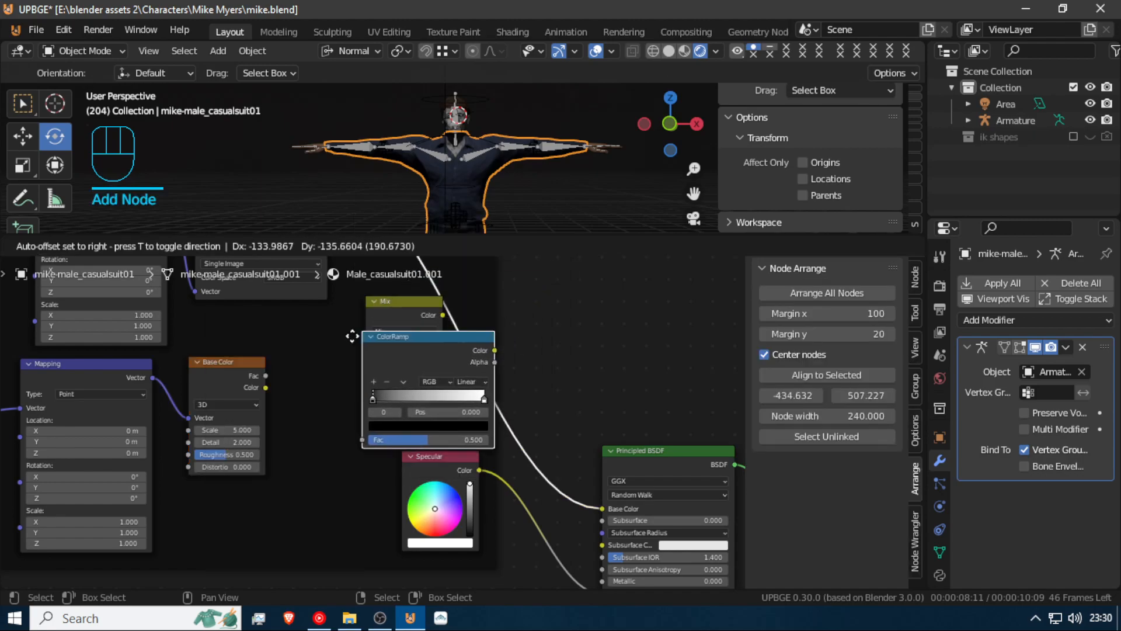
{"action": "left_click", "coordinate": [280, 347]}
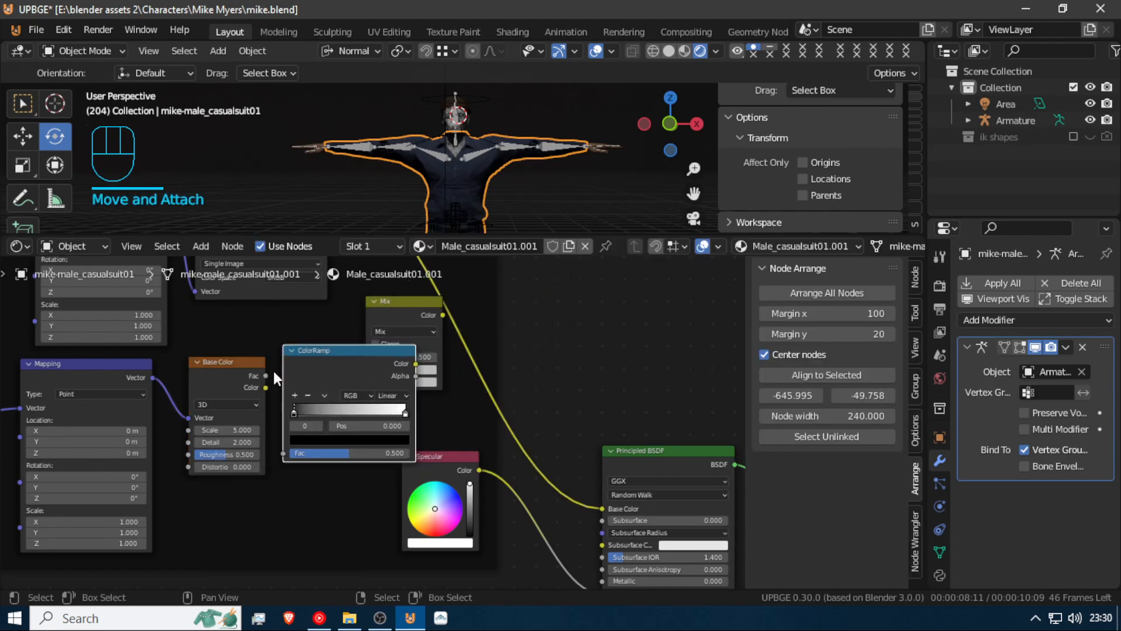
{"action": "left_click_drag", "start_coordinate": [269, 377], "coordinate": [299, 513]}
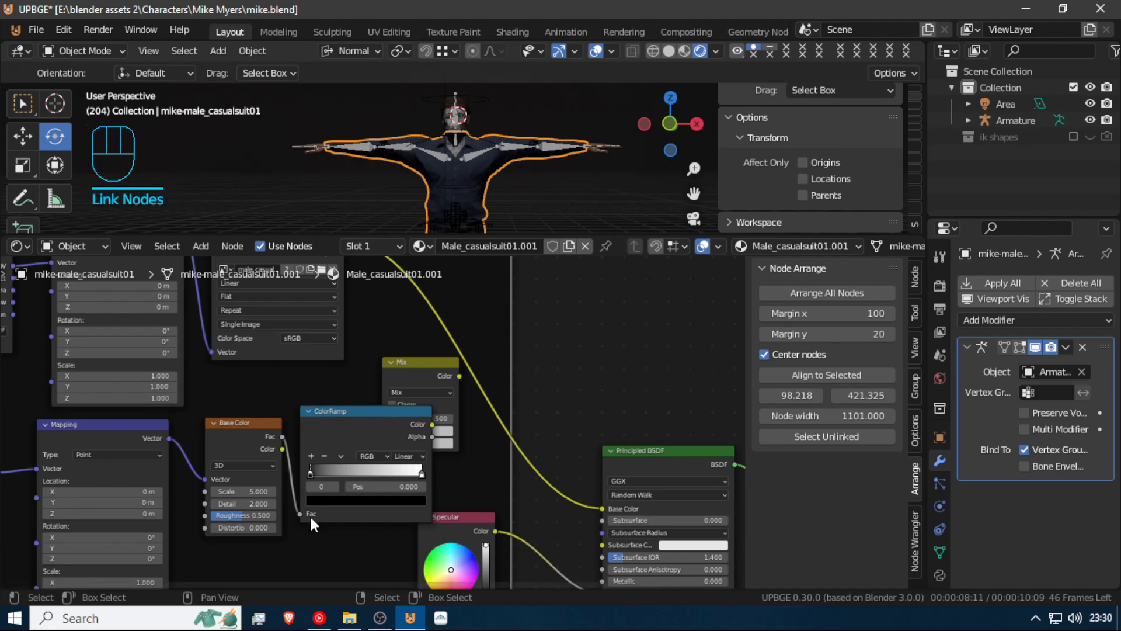
Insert the Mix node into the Base Color link of the Principled BSDF and connect the ColorRamp's Color to Color2
{"action": "left_click", "coordinate": [421, 361]}
{"action": "left_click_drag", "start_coordinate": [422, 361], "coordinate": [514, 356]}
{"action": "left_click_drag", "start_coordinate": [432, 424], "coordinate": [431, 399]}
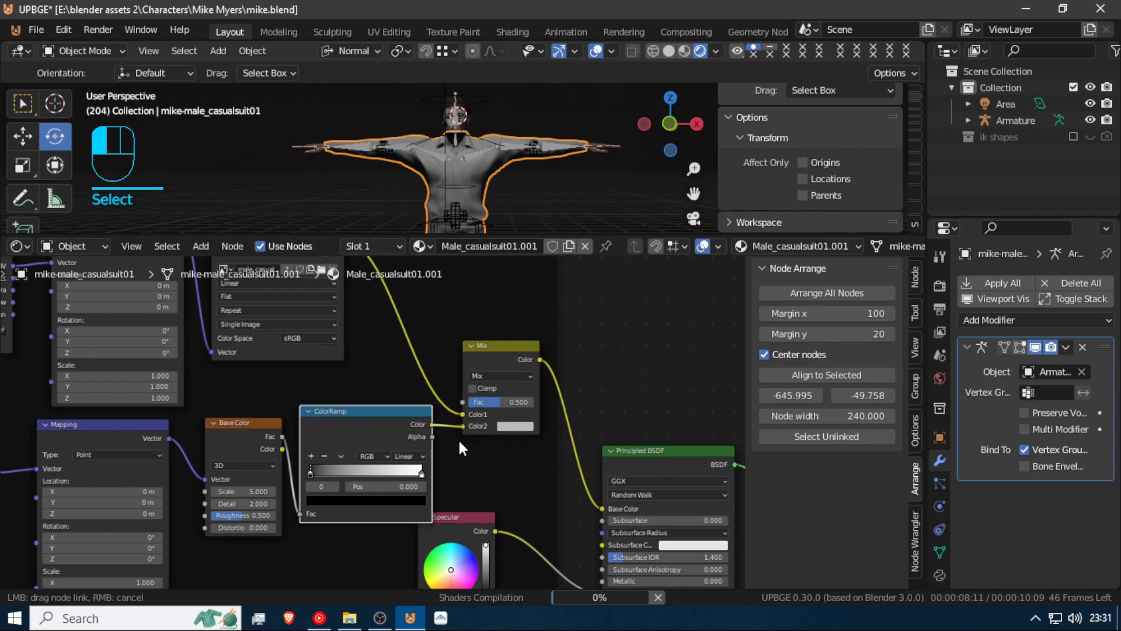
{"action": "left_click_drag", "start_coordinate": [460, 443], "coordinate": [460, 443]}
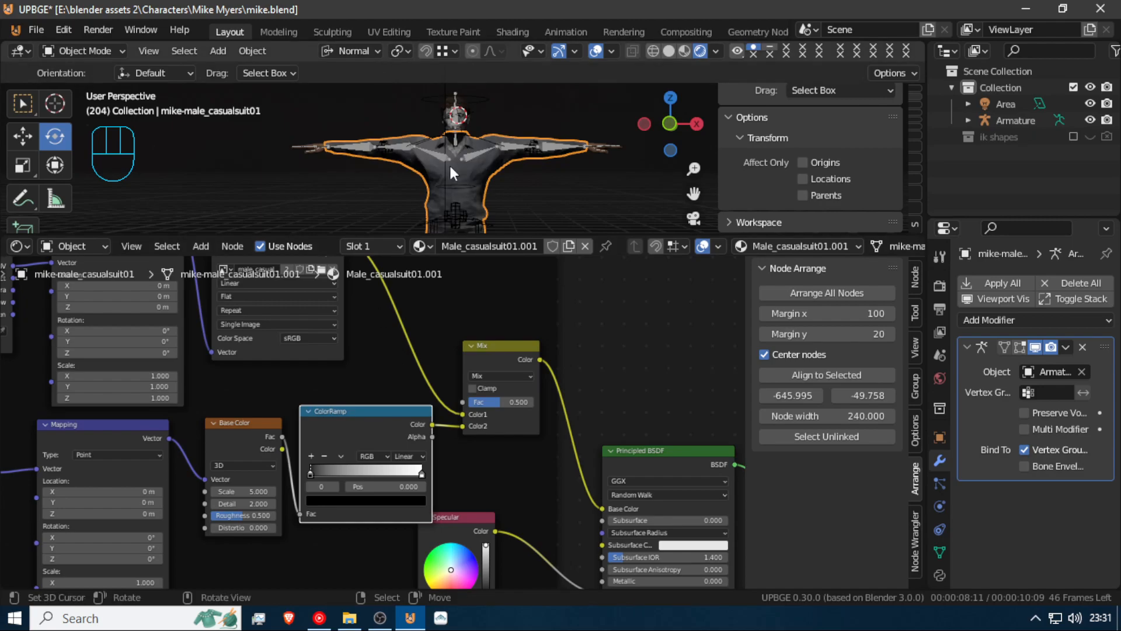
Tune the noise overlay with a Mix factor of 0.233, ColorRamp stops at 0.455 and 0.991, and a noise Scale of 36.5
{"action": "scroll", "coordinate": [450, 163], "scroll_direction": "up", "scroll_amount": 5}
{"action": "mouse_move", "coordinate": [500, 403]}
{"action": "left_mouse_down"}
{"action": "mouse_move", "coordinate": [470, 402]}
{"action": "mouse_move", "coordinate": [484, 402]}
{"action": "left_mouse_up"}
{"action": "mouse_move", "coordinate": [415, 472]}
{"action": "left_mouse_down"}
{"action": "mouse_move", "coordinate": [374, 472]}
{"action": "mouse_move", "coordinate": [421, 471]}
{"action": "left_mouse_up"}
{"action": "mouse_move", "coordinate": [314, 471]}
{"action": "left_mouse_down"}
{"action": "mouse_move", "coordinate": [397, 471]}
{"action": "mouse_move", "coordinate": [368, 474]}
{"action": "left_mouse_up"}
{"action": "left_click_drag", "start_coordinate": [242, 491], "coordinate": [327, 491]}
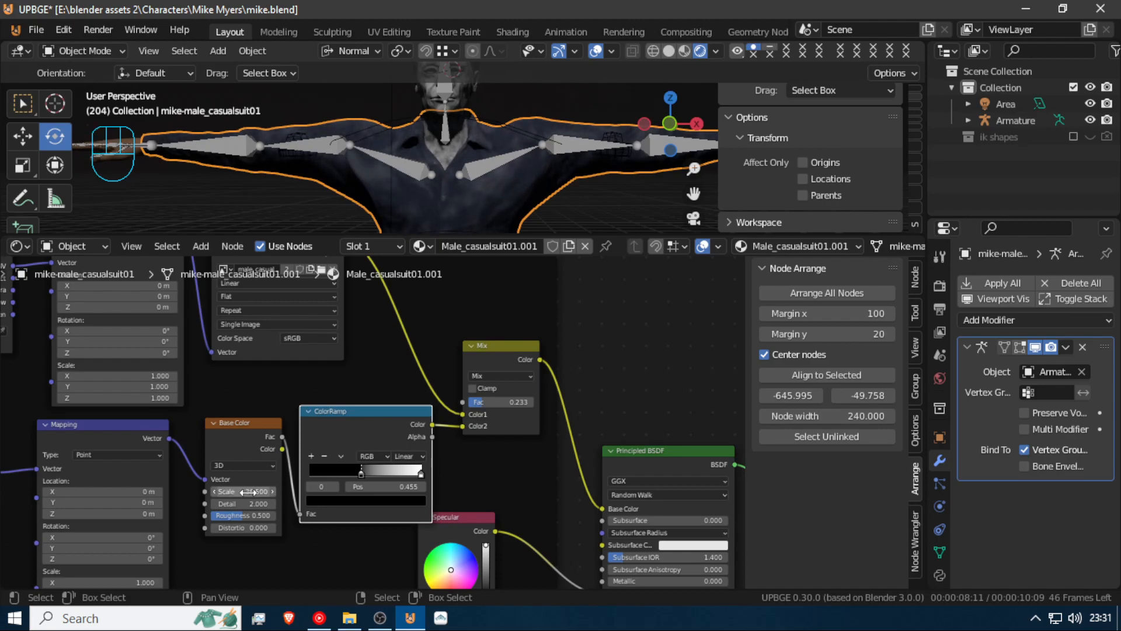
Recolor the ColorRamp's white stop to a medium orange-brown
{"action": "left_click", "coordinate": [402, 472]}
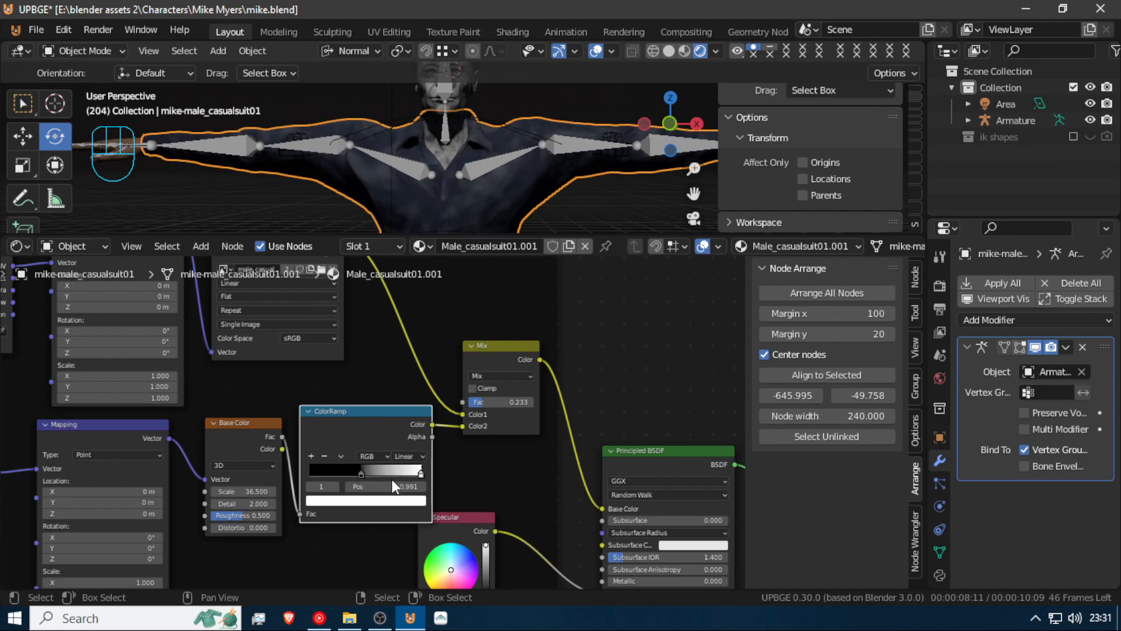
{"action": "left_click", "coordinate": [376, 503]}
{"action": "left_click_drag", "start_coordinate": [353, 382], "coordinate": [326, 404]}
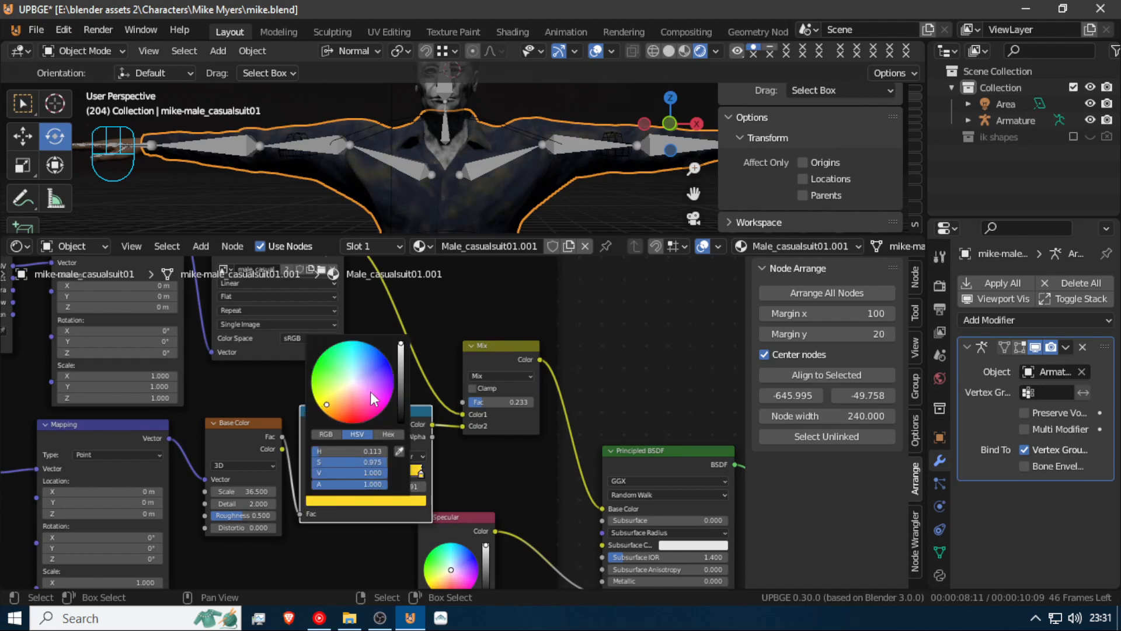
{"action": "mouse_move", "coordinate": [402, 376]}
{"action": "left_mouse_down"}
{"action": "mouse_move", "coordinate": [402, 392]}
{"action": "mouse_move", "coordinate": [402, 362]}
{"action": "left_mouse_up"}
{"action": "mouse_move", "coordinate": [354, 395]}
{"action": "left_mouse_down"}
{"action": "mouse_move", "coordinate": [356, 341]}
{"action": "mouse_move", "coordinate": [322, 359]}
{"action": "mouse_move", "coordinate": [314, 383]}
{"action": "mouse_move", "coordinate": [327, 412]}
{"action": "mouse_move", "coordinate": [351, 422]}
{"action": "mouse_move", "coordinate": [348, 351]}
{"action": "mouse_move", "coordinate": [365, 397]}
{"action": "mouse_move", "coordinate": [341, 408]}
{"action": "left_mouse_up"}
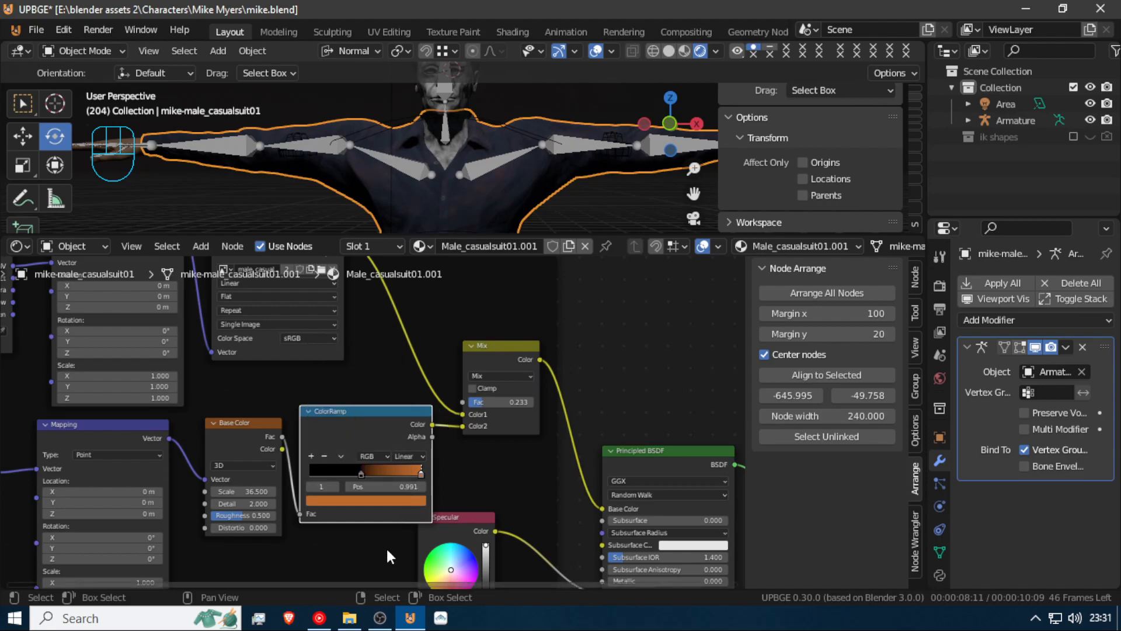
Move the ColorRamp's orange stop to position 0.632 and desaturate its color to a pale pinkish tan
{"action": "left_click_drag", "start_coordinate": [416, 472], "coordinate": [371, 471]}
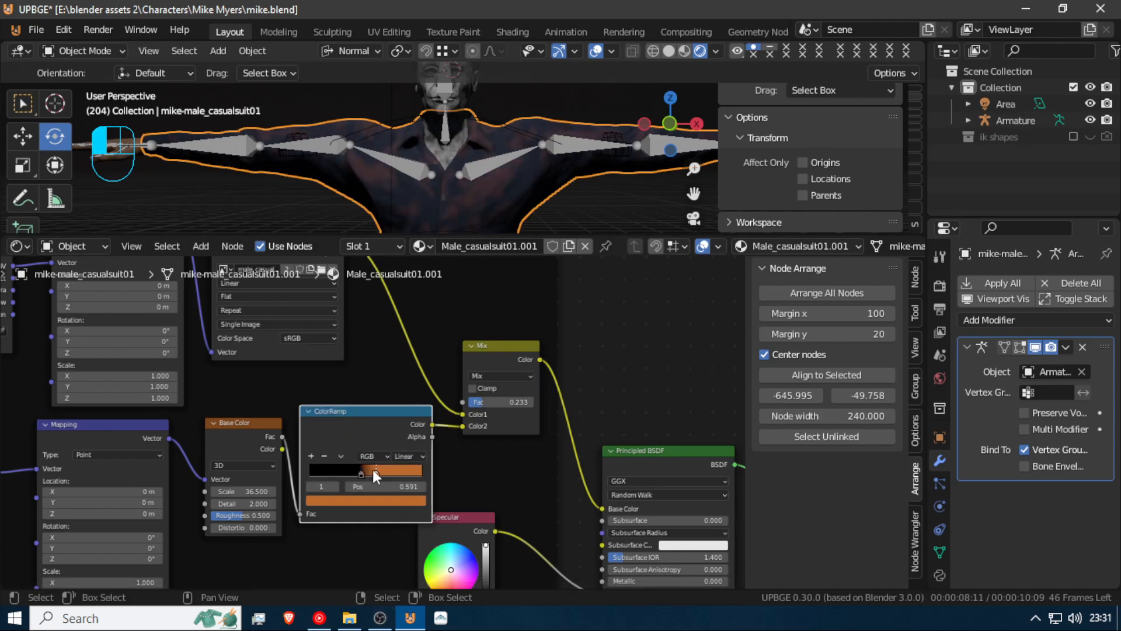
{"action": "left_click", "coordinate": [369, 502]}
{"action": "left_click_drag", "start_coordinate": [353, 416], "coordinate": [348, 390]}
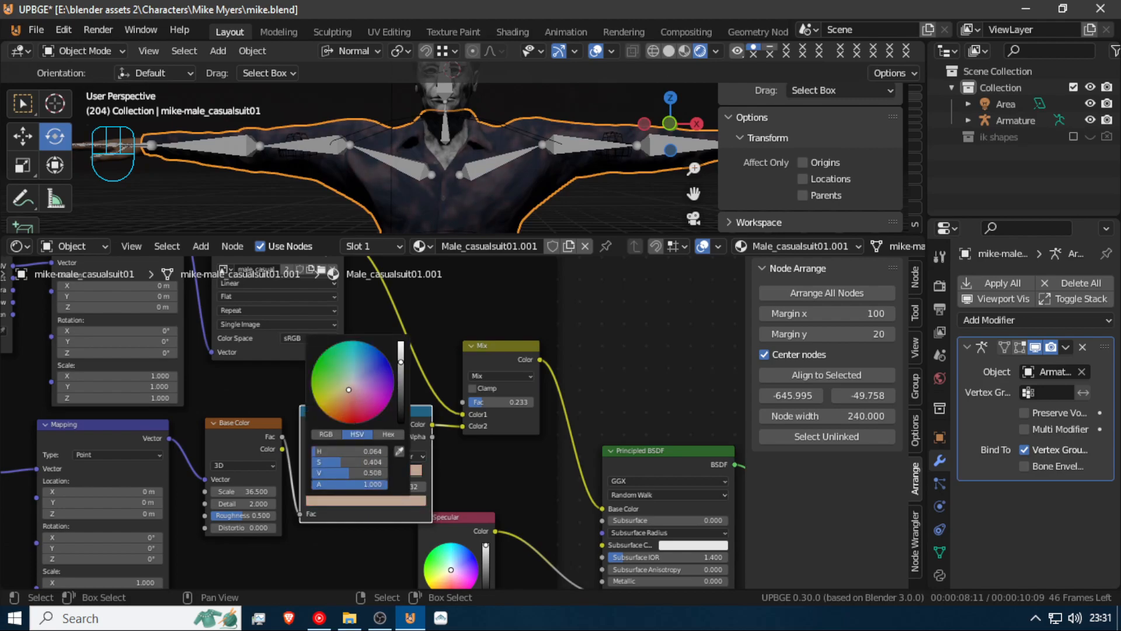
Examine how the noise overlay looks across the shirt's chest and sleeves in the 3D viewport
{"action": "middle_click_drag", "start_coordinate": [431, 150], "coordinate": [401, 148]}
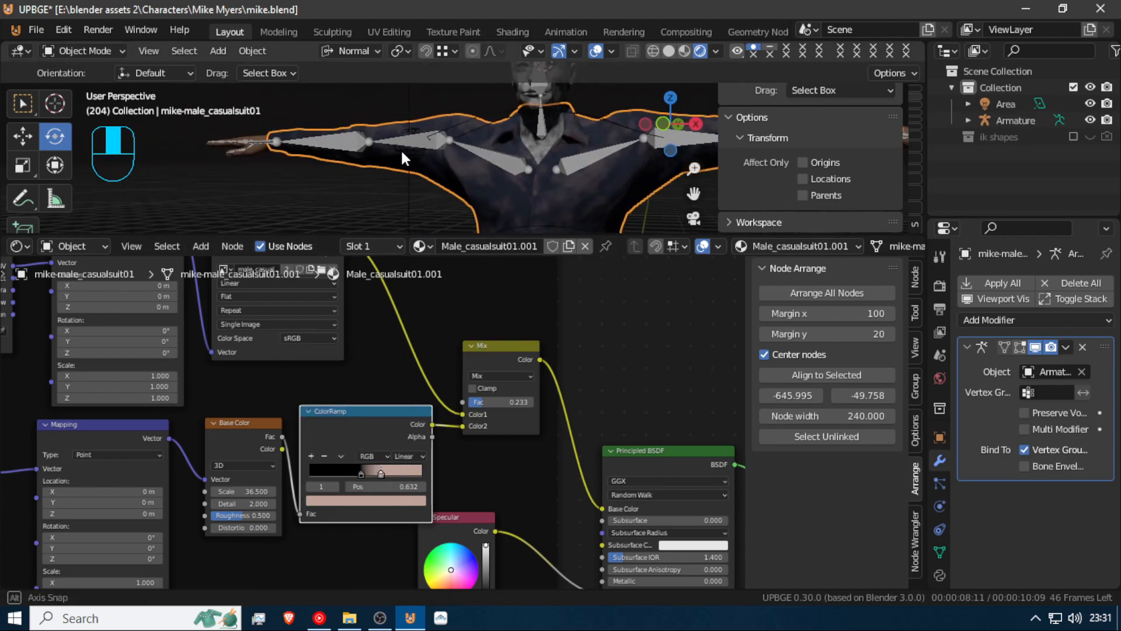
{"action": "key", "text": "shift+grave"}
{"action": "key", "text": "q"}
{"action": "key", "text": "w"}
{"action": "key", "text": "s"}
{"action": "key", "text": "e"}
{"action": "key", "text": "s"}
{"action": "key", "text": "e"}
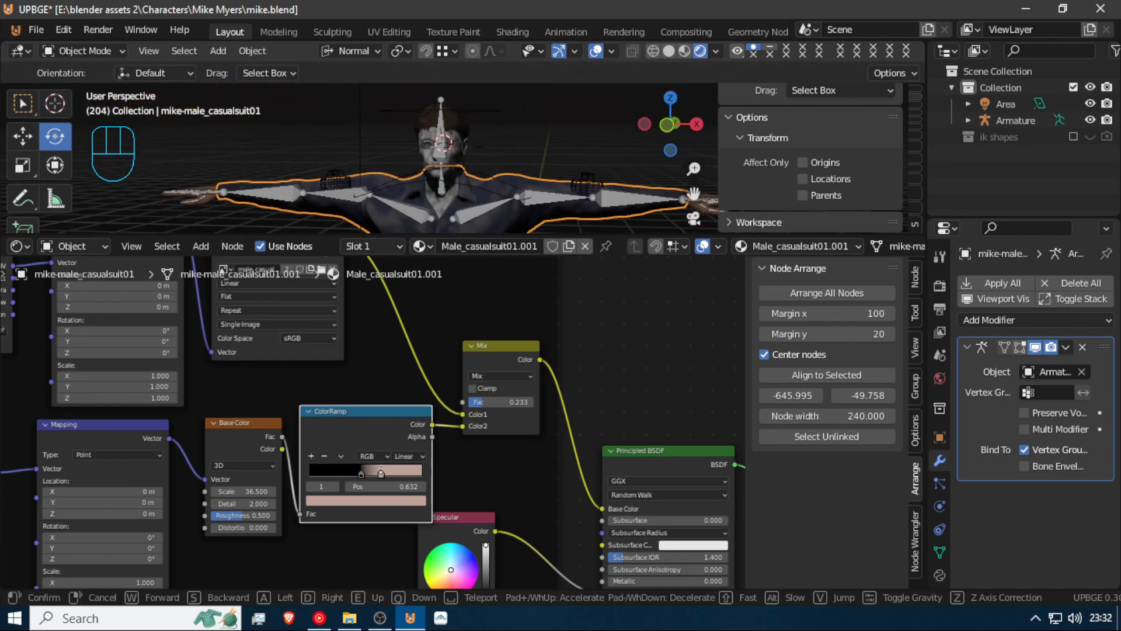
{"action": "key", "text": "w"}
{"action": "left_click", "coordinate": [463, 153]}
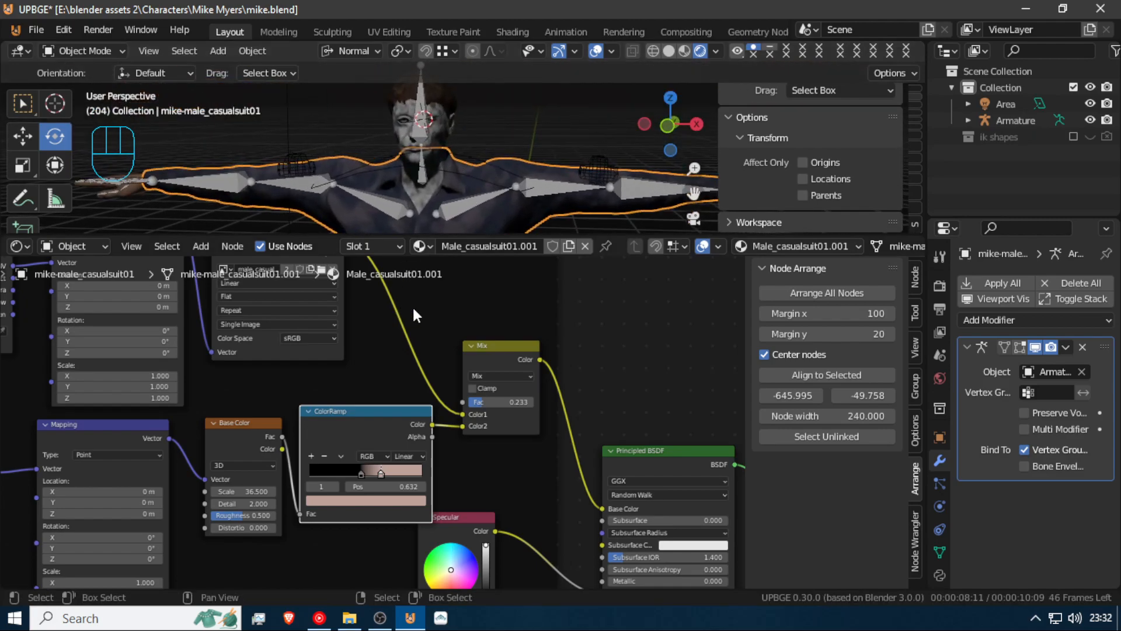
Enlarge the 3D viewport and inspect the shirt's stained fabric up close and from an angle
{"action": "scroll", "coordinate": [388, 318], "scroll_direction": "down", "scroll_amount": 7}
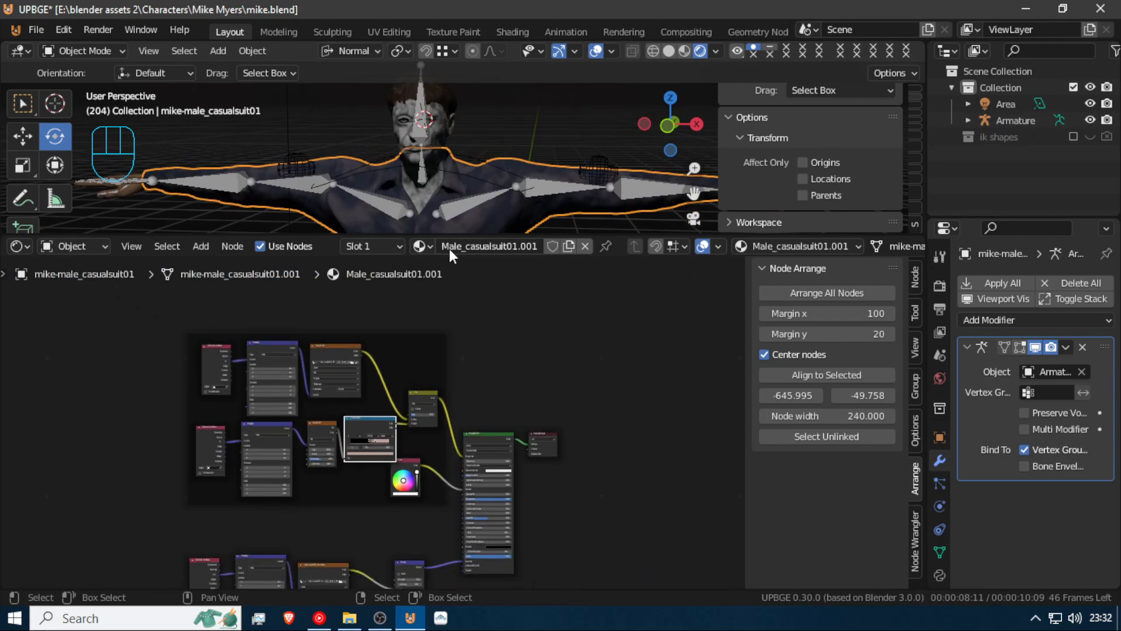
{"action": "left_click_drag", "start_coordinate": [451, 237], "coordinate": [471, 514]}
{"action": "middle_click_drag", "start_coordinate": [400, 402], "coordinate": [429, 398]}
{"action": "key", "text": "shift+f"}
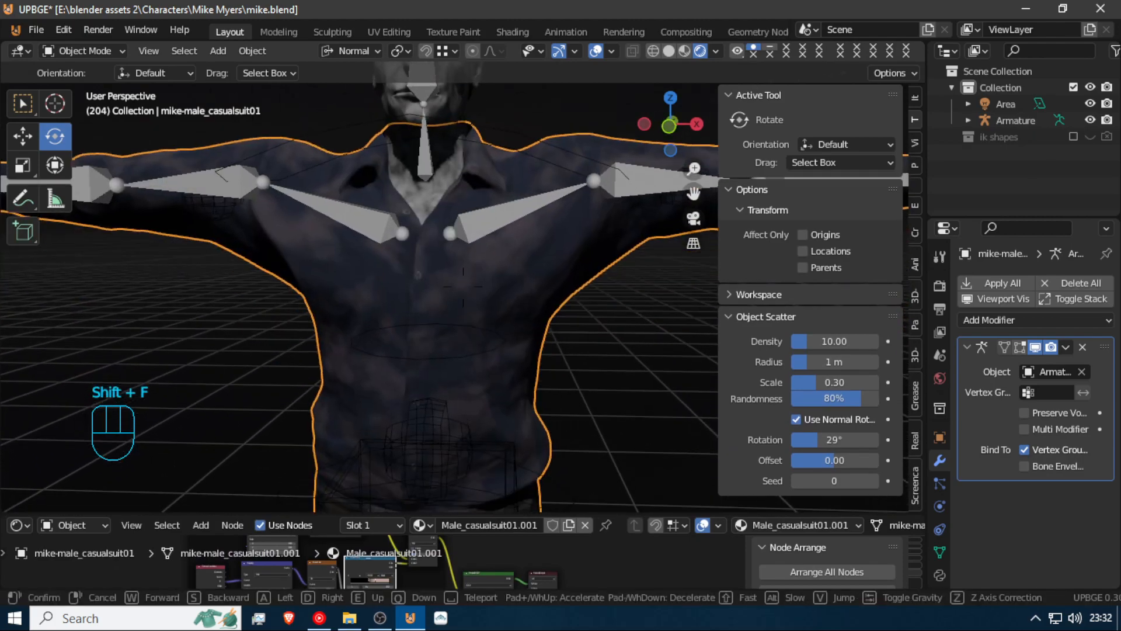
{"action": "key", "text": "w"}
{"action": "key", "text": "e"}
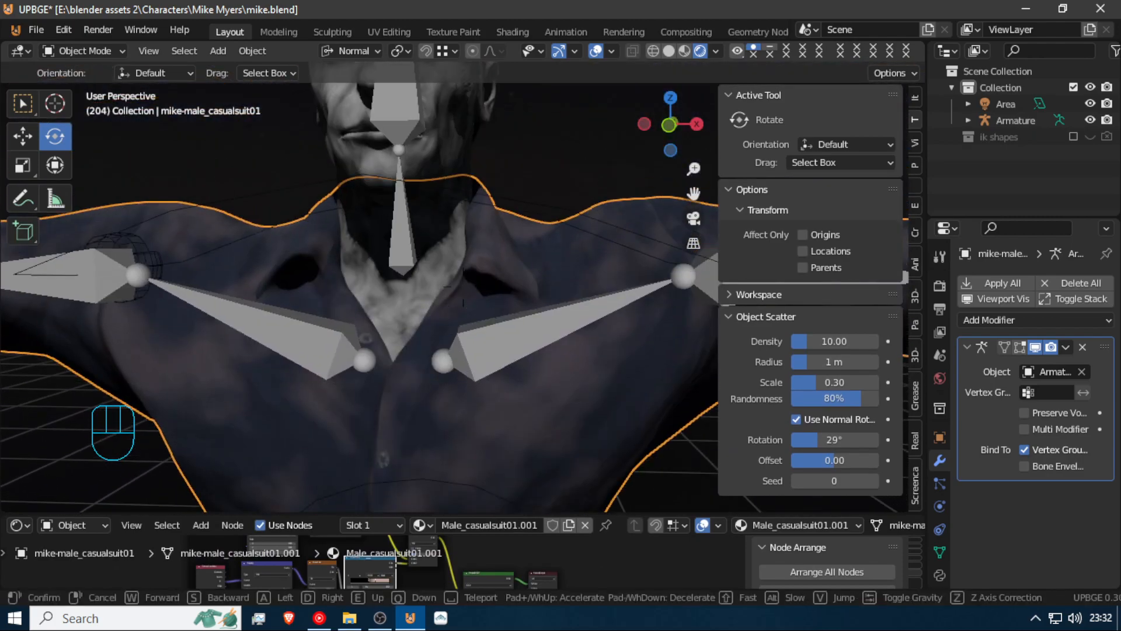
{"action": "key", "text": "s"}
{"action": "left_click", "coordinate": [451, 377]}
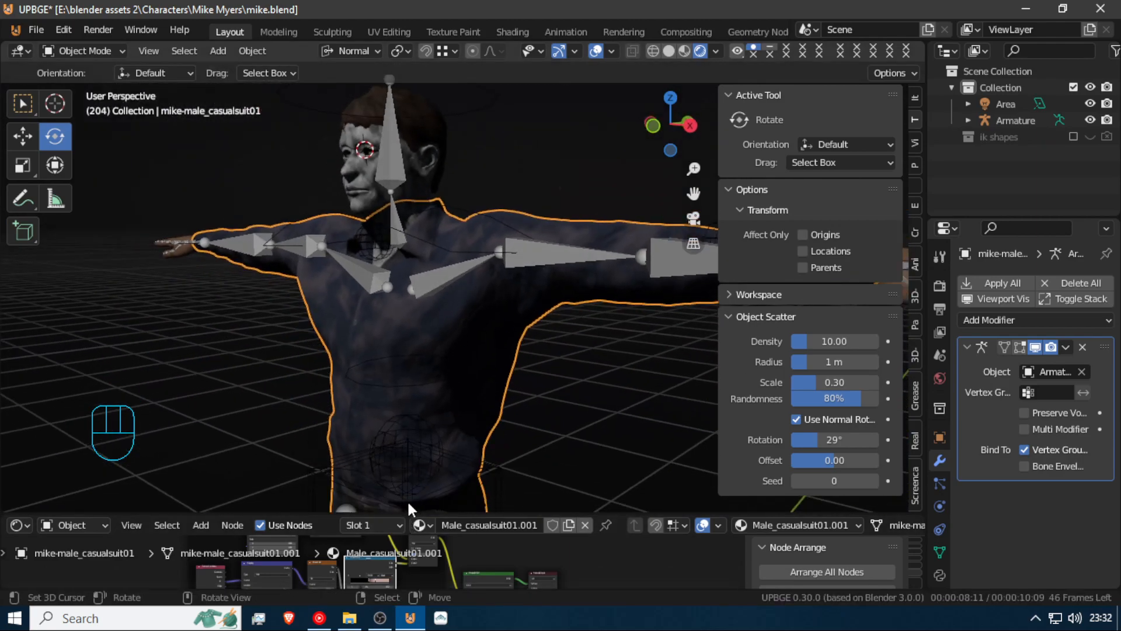
Enlarge the Shader Editor area again and set the noise texture's Detail to 15 and Distortion to 3.6
{"action": "left_click_drag", "start_coordinate": [409, 513], "coordinate": [392, 275]}
{"action": "scroll", "coordinate": [374, 370], "scroll_direction": "up", "scroll_amount": 2}
{"action": "scroll", "coordinate": [376, 376], "scroll_direction": "up", "scroll_amount": 2}
{"action": "mouse_move", "coordinate": [488, 421]}
{"action": "left_mouse_down"}
{"action": "mouse_move", "coordinate": [532, 422]}
{"action": "mouse_move", "coordinate": [470, 421]}
{"action": "mouse_move", "coordinate": [525, 421]}
{"action": "mouse_move", "coordinate": [480, 422]}
{"action": "left_mouse_up"}
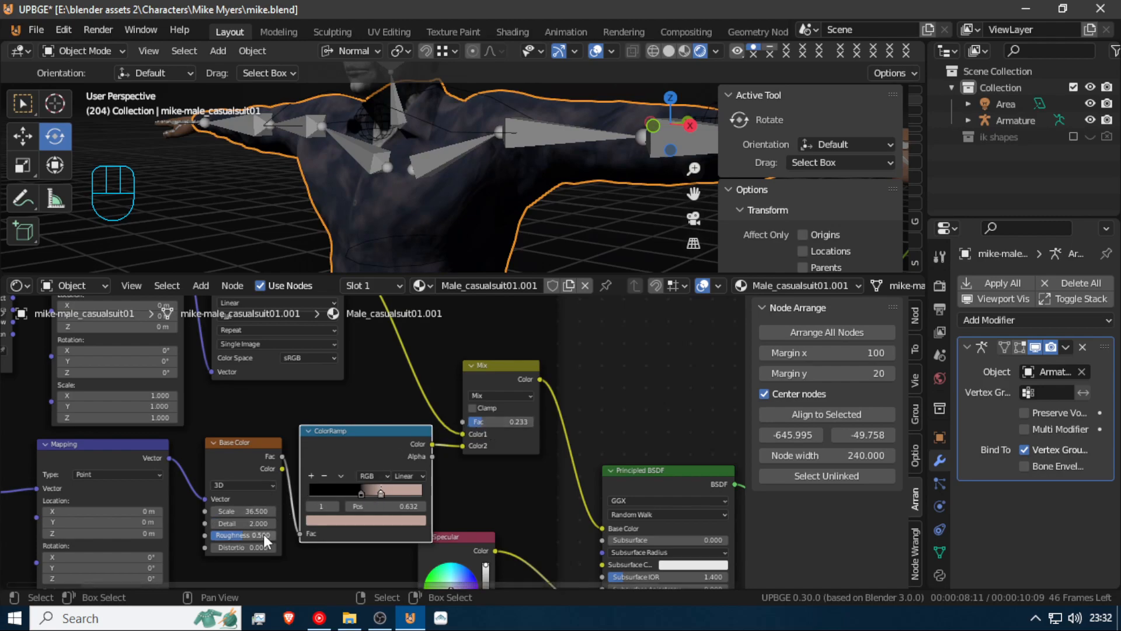
{"action": "mouse_move", "coordinate": [251, 535]}
{"action": "left_mouse_down"}
{"action": "mouse_move", "coordinate": [302, 523]}
{"action": "mouse_move", "coordinate": [244, 524]}
{"action": "mouse_move", "coordinate": [275, 523]}
{"action": "mouse_move", "coordinate": [261, 547]}
{"action": "mouse_move", "coordinate": [243, 547]}
{"action": "mouse_move", "coordinate": [263, 548]}
{"action": "left_mouse_up"}
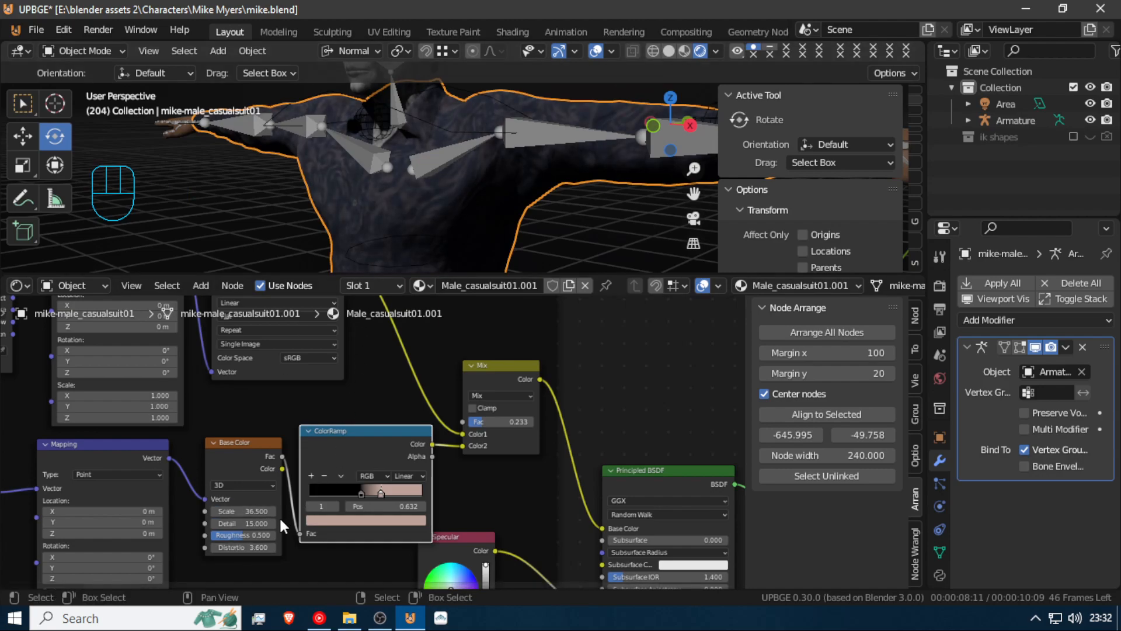
Reduce the noise texture's Distortion to 1
{"action": "mouse_move", "coordinate": [263, 547]}
{"action": "left_mouse_down", "text": "shift"}
{"action": "mouse_move", "coordinate": [222, 547]}
{"action": "mouse_move", "coordinate": [253, 547]}
{"action": "left_mouse_up", "text": "shift"}
{"action": "double_click", "coordinate": [252, 547]}
{"action": "type", "text": "1"}
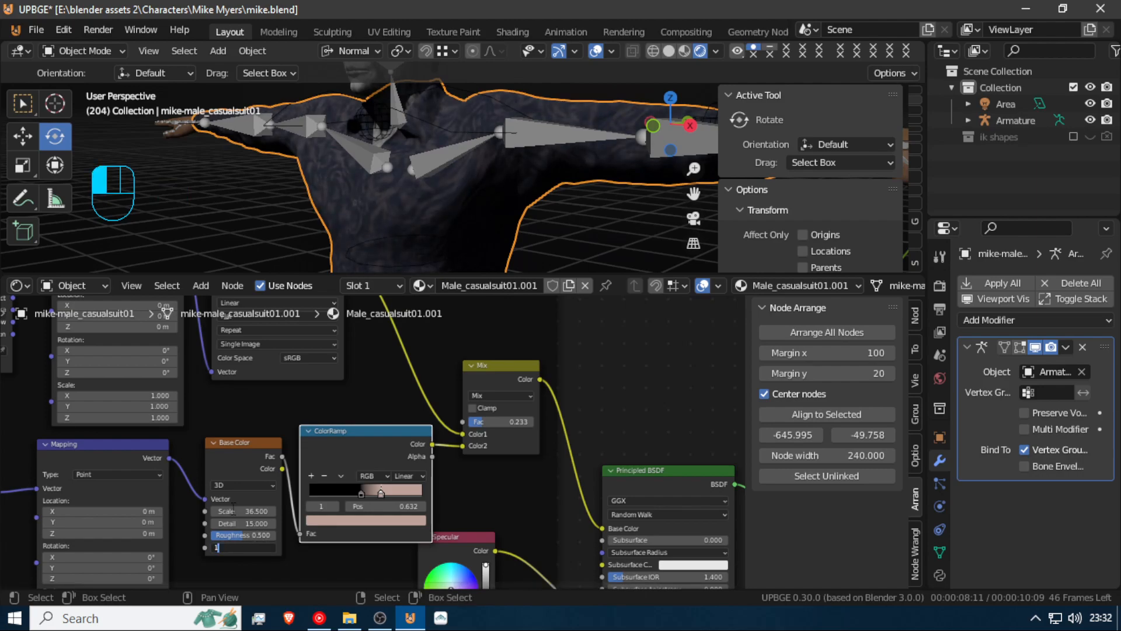
{"action": "key", "text": "Return"}
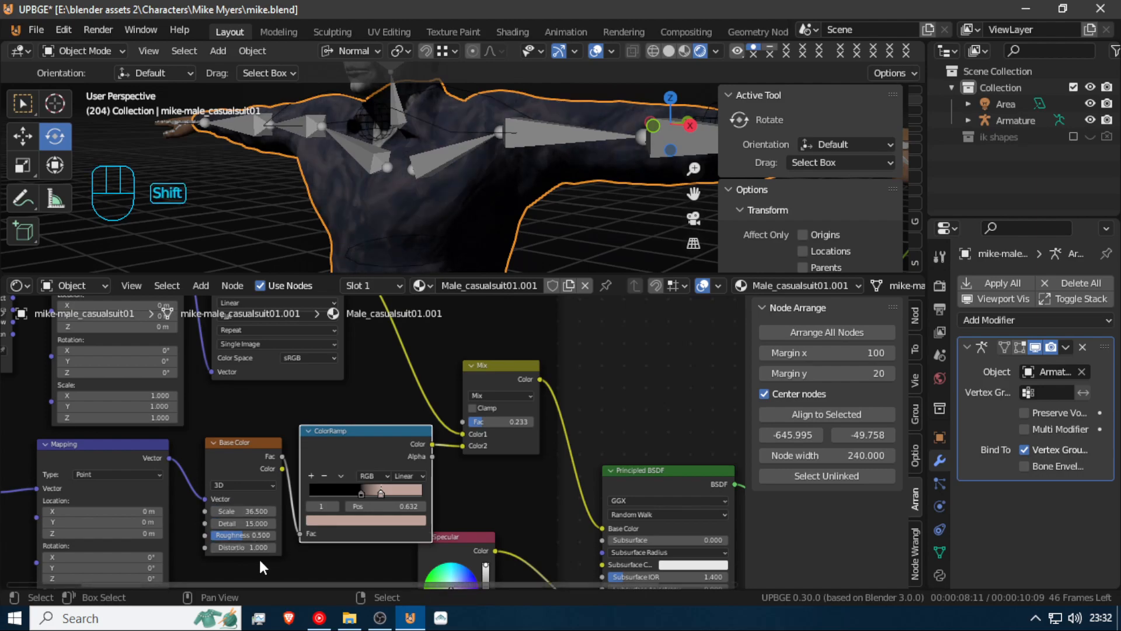
Raise the noise texture's Distortion to 1.39 and inspect the stains on the shirt's chest up close
{"action": "left_click_drag", "start_coordinate": [233, 548], "coordinate": [239, 547], "text": "shift"}
{"action": "key", "text": "shift+f"}
{"action": "key", "text": "w"}
{"action": "key", "text": "a"}
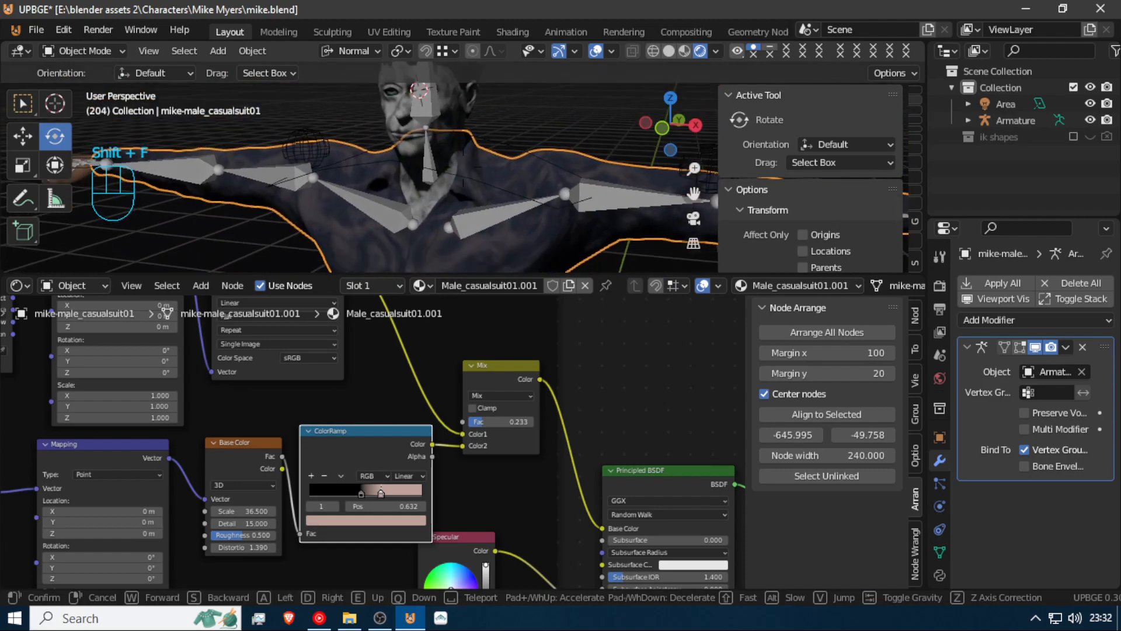
{"action": "key", "text": "w"}
{"action": "key", "text": "s"}
{"action": "left_click", "coordinate": [463, 167]}
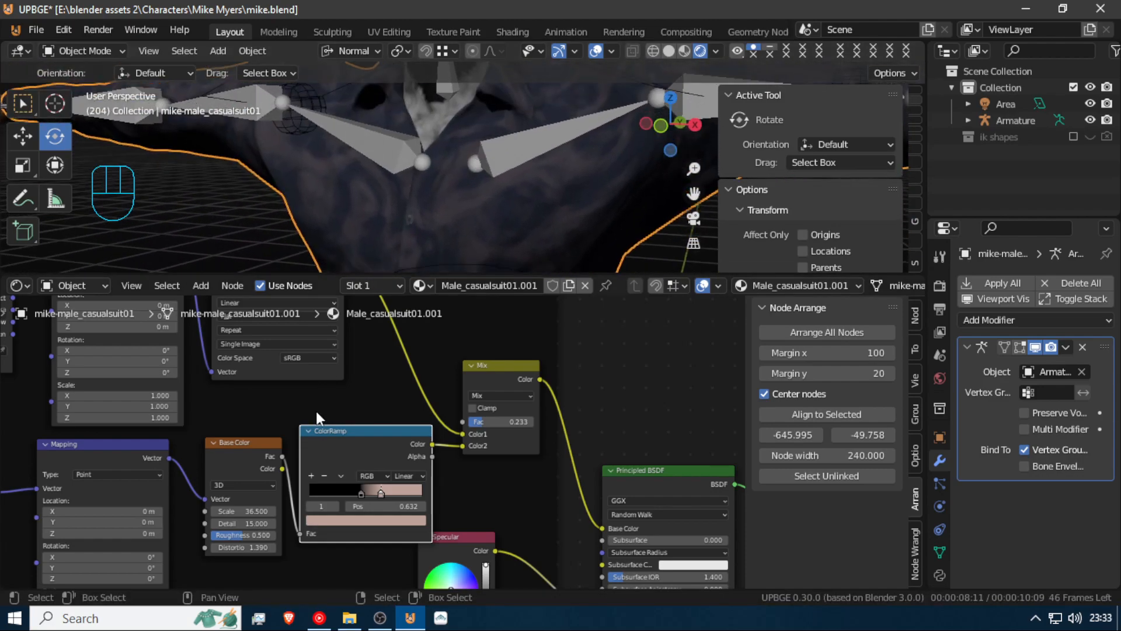
Lower the noise texture's Distortion to 0.18
{"action": "left_click_drag", "start_coordinate": [238, 548], "coordinate": [198, 547], "text": "shift"}
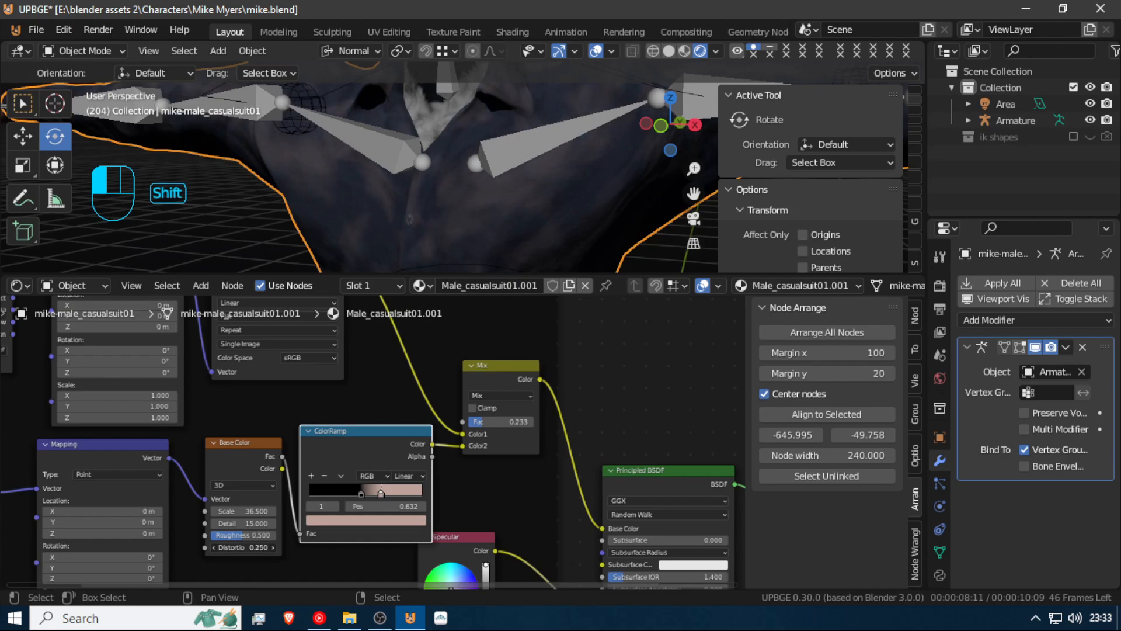
{"action": "left_click_drag", "start_coordinate": [198, 548], "coordinate": [193, 548], "text": "shift"}
{"action": "right_click", "coordinate": [238, 548]}
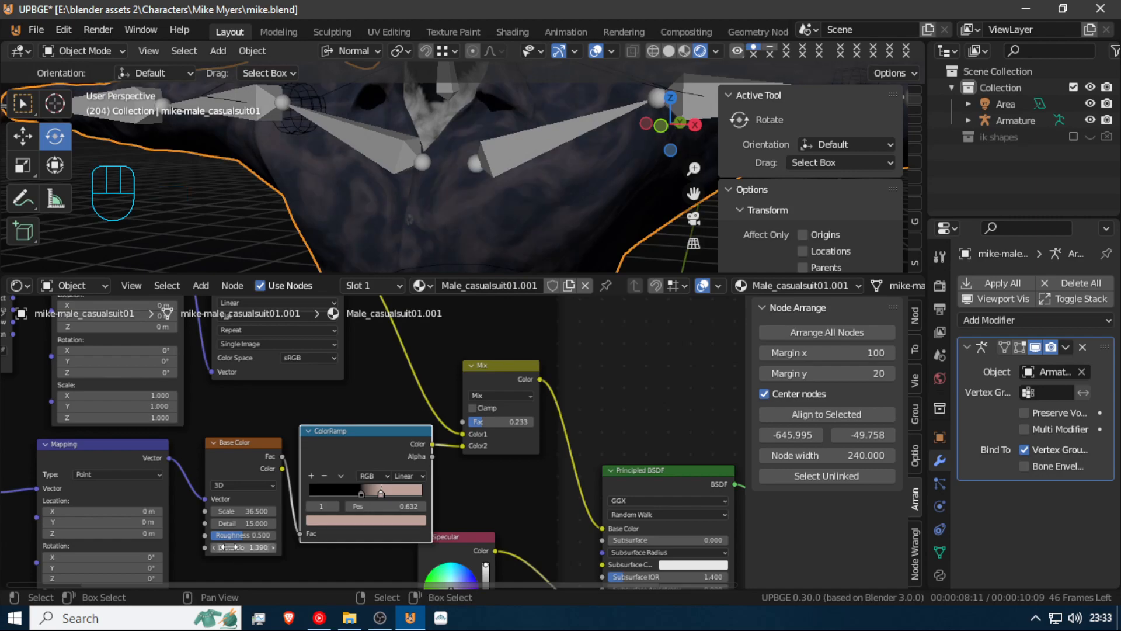
{"action": "left_click", "coordinate": [248, 548]}
{"action": "type", "text": "0"}
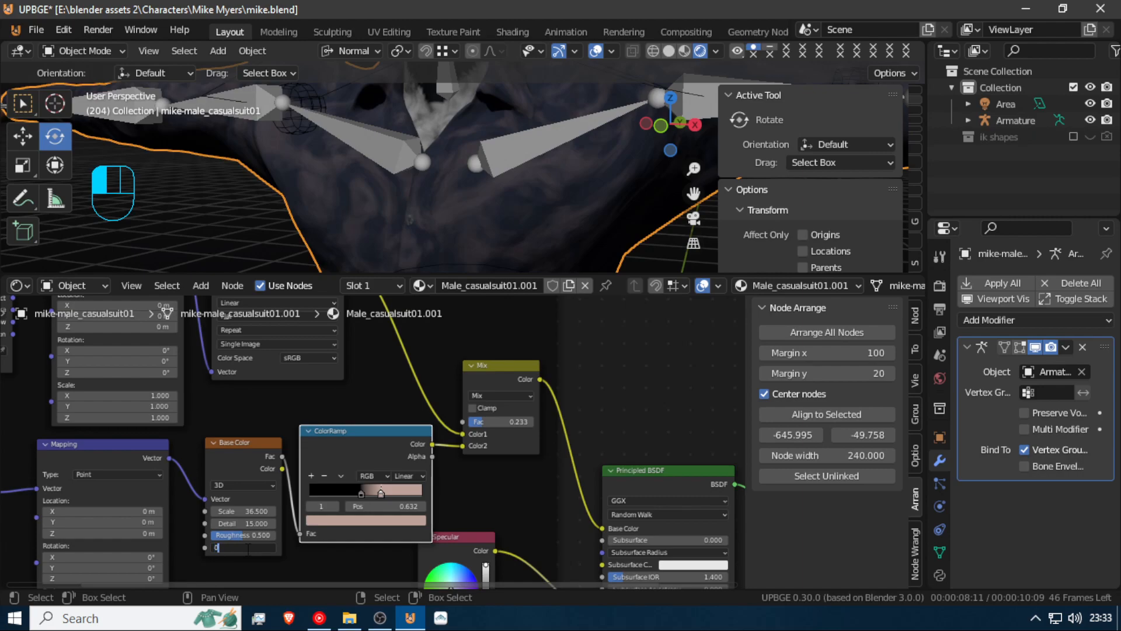
{"action": "key", "text": "Return"}
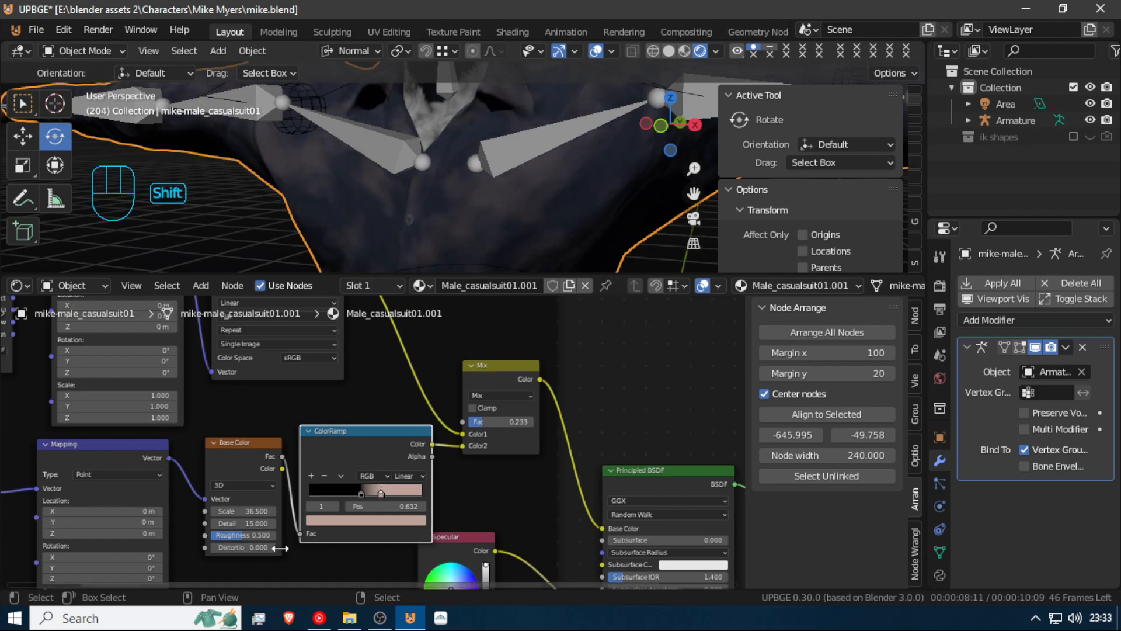
{"action": "left_click_drag", "start_coordinate": [248, 547], "coordinate": [257, 547], "text": "shift"}
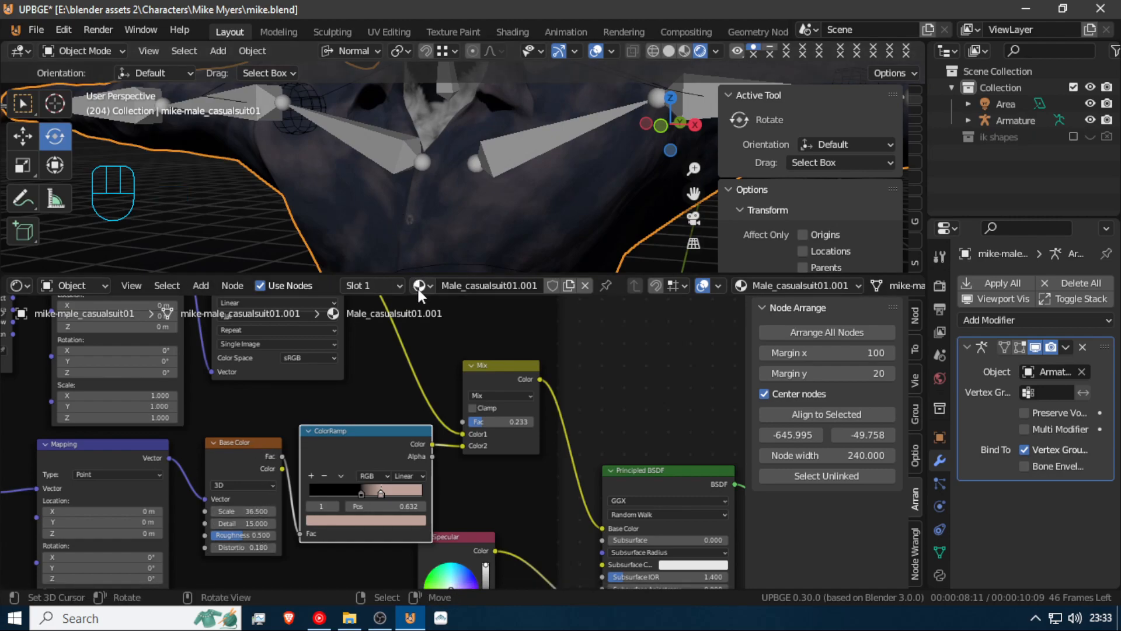
Reverse the noise's color ramp, with the light stop at 0.25 and the black stop at 0.527, and check the shirt
{"action": "left_click_drag", "start_coordinate": [354, 496], "coordinate": [314, 484]}
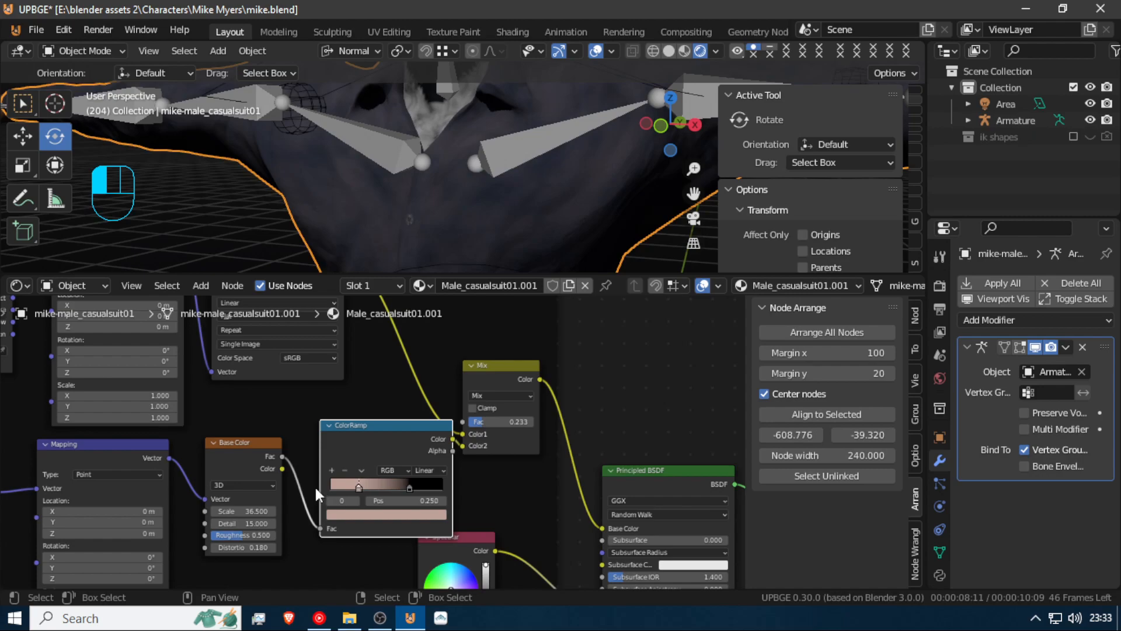
{"action": "mouse_move", "coordinate": [404, 478]}
{"action": "left_mouse_down"}
{"action": "mouse_move", "coordinate": [367, 481]}
{"action": "mouse_move", "coordinate": [389, 479]}
{"action": "left_mouse_up"}
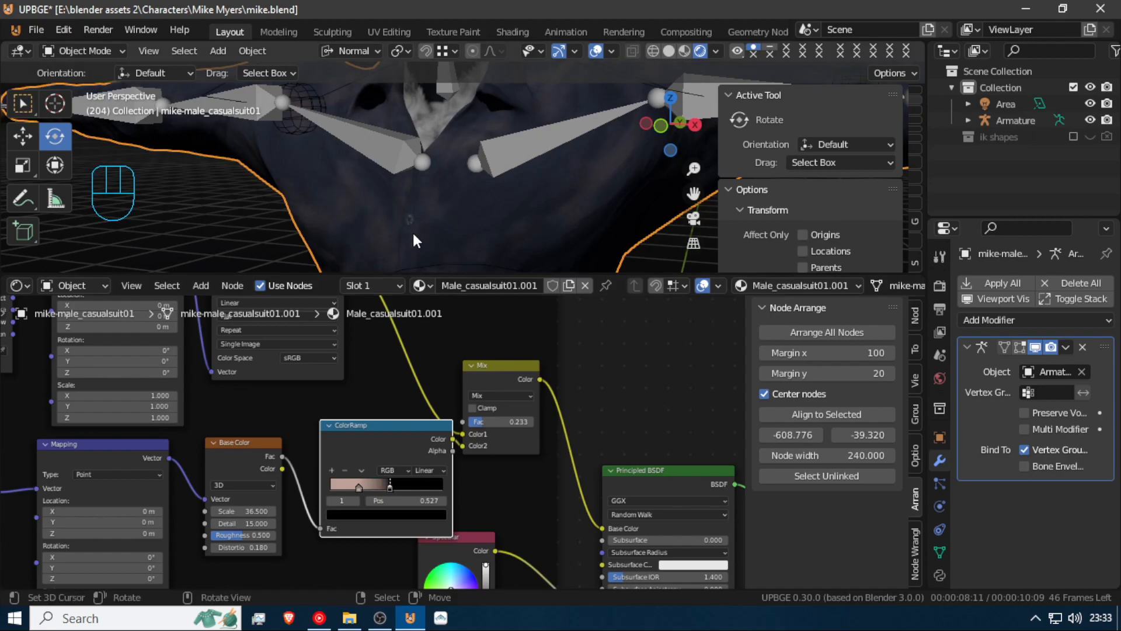
{"action": "scroll", "coordinate": [412, 230], "scroll_direction": "down", "scroll_amount": 2}
{"action": "scroll", "coordinate": [413, 230], "scroll_direction": "down", "scroll_amount": 3}
{"action": "middle_click_drag", "start_coordinate": [412, 230], "coordinate": [484, 222]}
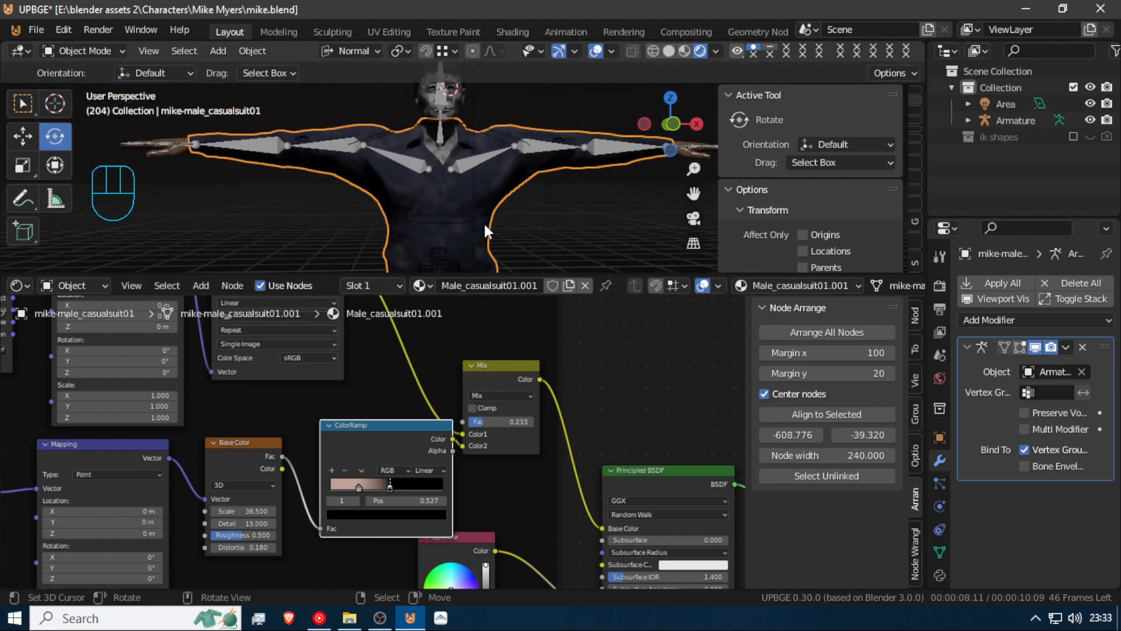
{"action": "scroll", "coordinate": [483, 222], "scroll_direction": "up", "scroll_amount": 2}
{"action": "scroll", "coordinate": [484, 222], "scroll_direction": "up", "scroll_amount": 2}
Shift the ramp's black stop slightly towards the light one, set the light stop to 0.236 and recolor it light purple
{"action": "mouse_move", "coordinate": [389, 480]}
{"action": "left_mouse_down"}
{"action": "mouse_move", "coordinate": [367, 474]}
{"action": "mouse_move", "coordinate": [400, 482]}
{"action": "mouse_move", "coordinate": [386, 471]}
{"action": "left_mouse_up"}
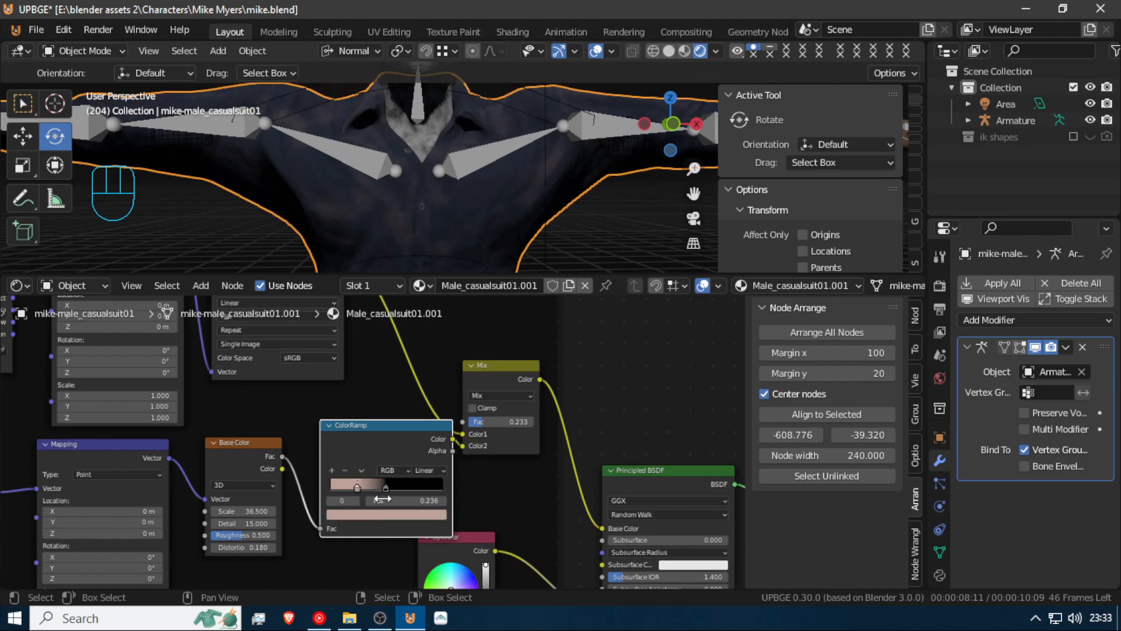
{"action": "left_click", "coordinate": [399, 515]}
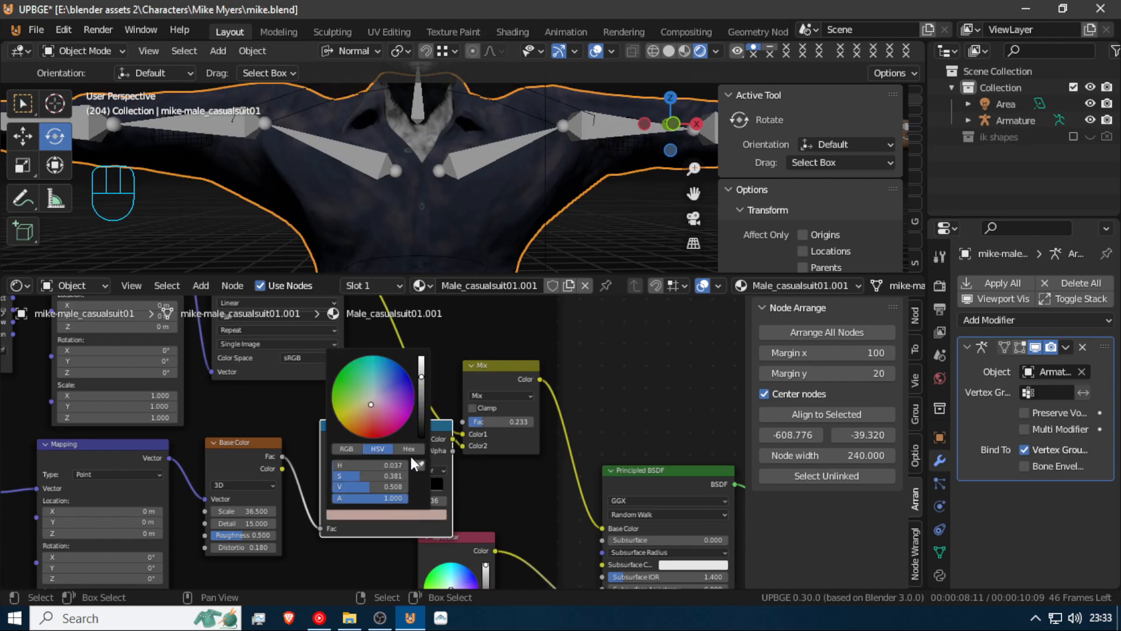
{"action": "left_click", "coordinate": [380, 423]}
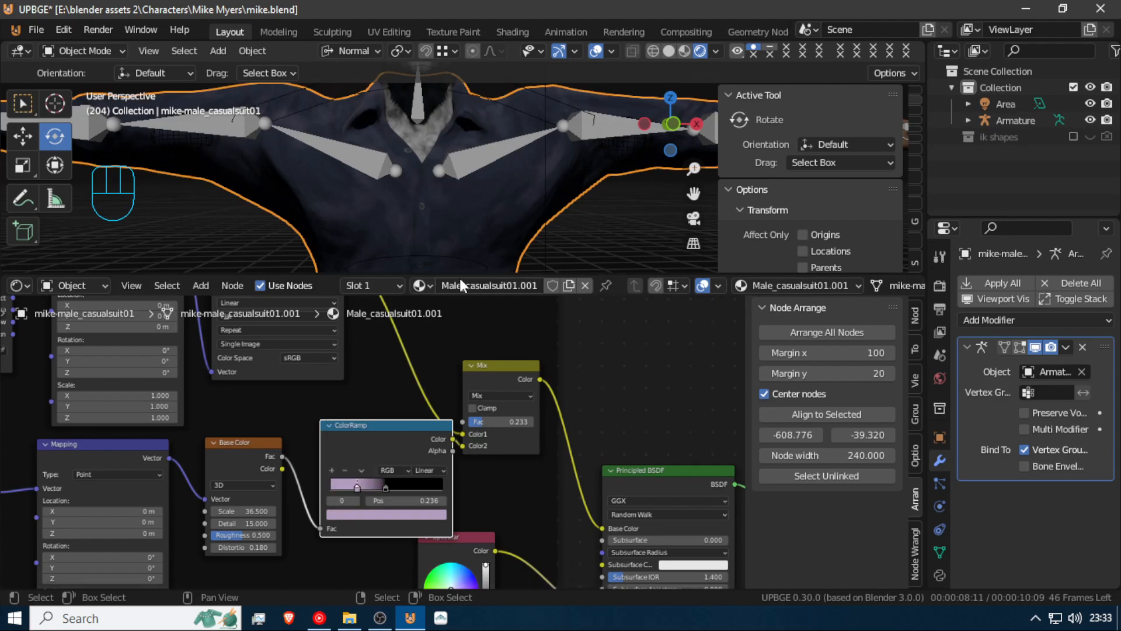
Enlarge the 3D viewport, deselect everything and examine the suit's fabric on the trousers, chest and shoulder
{"action": "left_click_drag", "start_coordinate": [450, 271], "coordinate": [439, 503]}
{"action": "scroll", "coordinate": [434, 442], "scroll_direction": "down", "scroll_amount": 5}
{"action": "middle_click_drag", "start_coordinate": [434, 440], "coordinate": [437, 335], "text": "shift"}
{"action": "key", "text": "a"}
{"action": "middle_click_drag", "start_coordinate": [522, 274], "coordinate": [481, 250]}
{"action": "scroll", "coordinate": [391, 275], "scroll_direction": "up", "scroll_amount": 4}
{"action": "scroll", "coordinate": [588, 240], "scroll_direction": "up", "scroll_amount": 2}
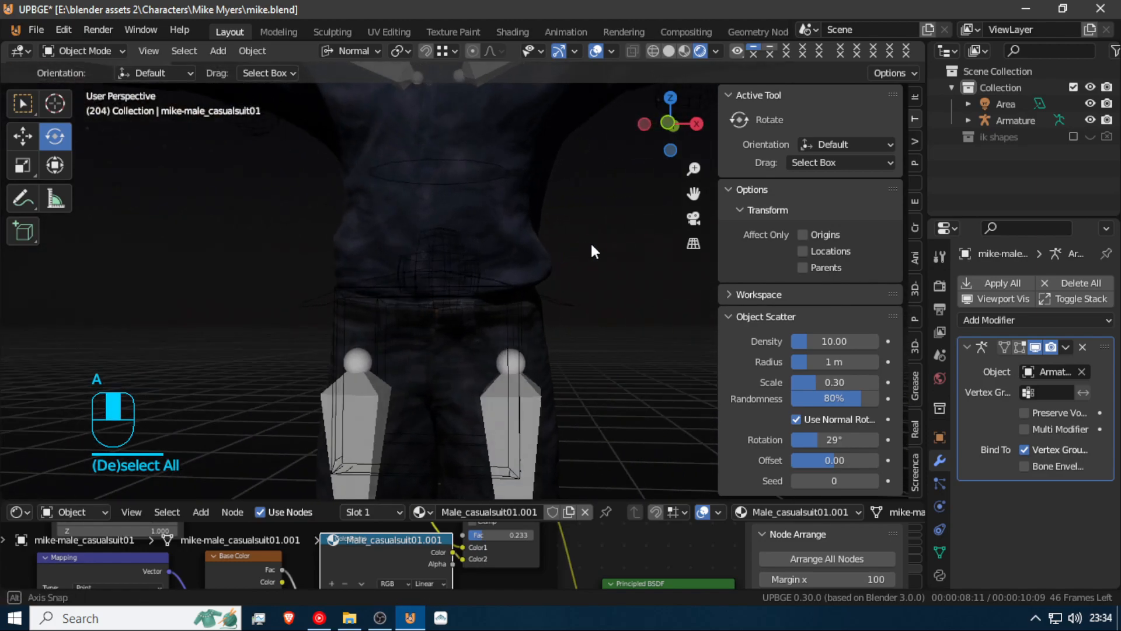
{"action": "middle_click_drag", "start_coordinate": [550, 206], "coordinate": [218, 103], "text": "shift"}
{"action": "scroll", "coordinate": [522, 394], "scroll_direction": "up", "scroll_amount": 2}
{"action": "middle_click_drag", "start_coordinate": [291, 223], "coordinate": [253, 226]}
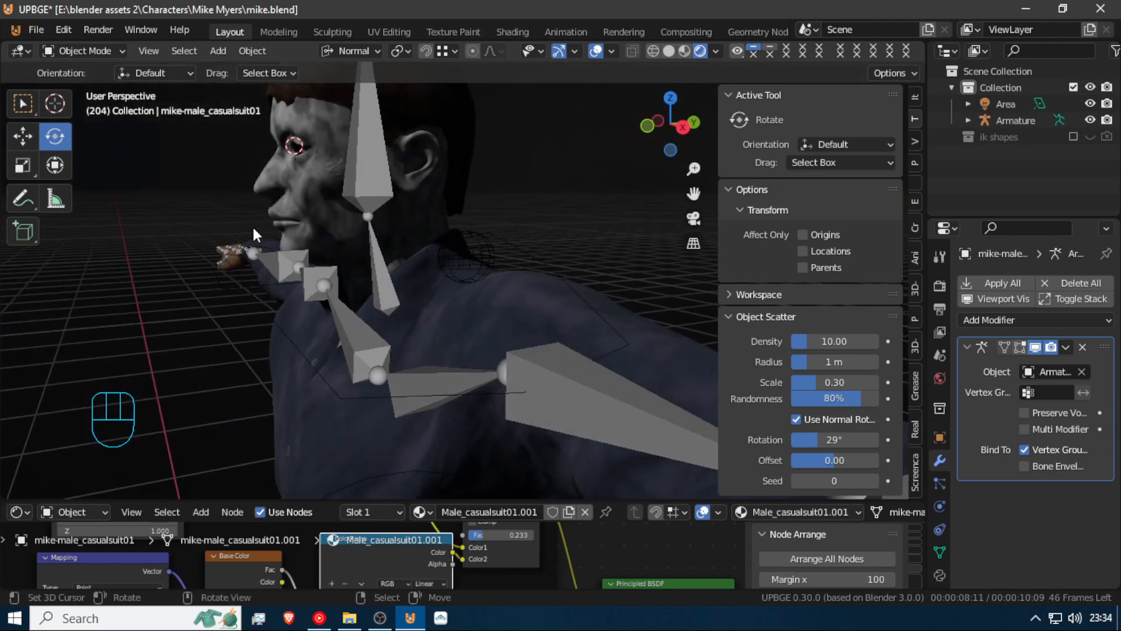
Select the armature and show only its first bone layer, leaving the control shapes without the octahedral body bones
{"action": "left_click", "coordinate": [384, 174]}
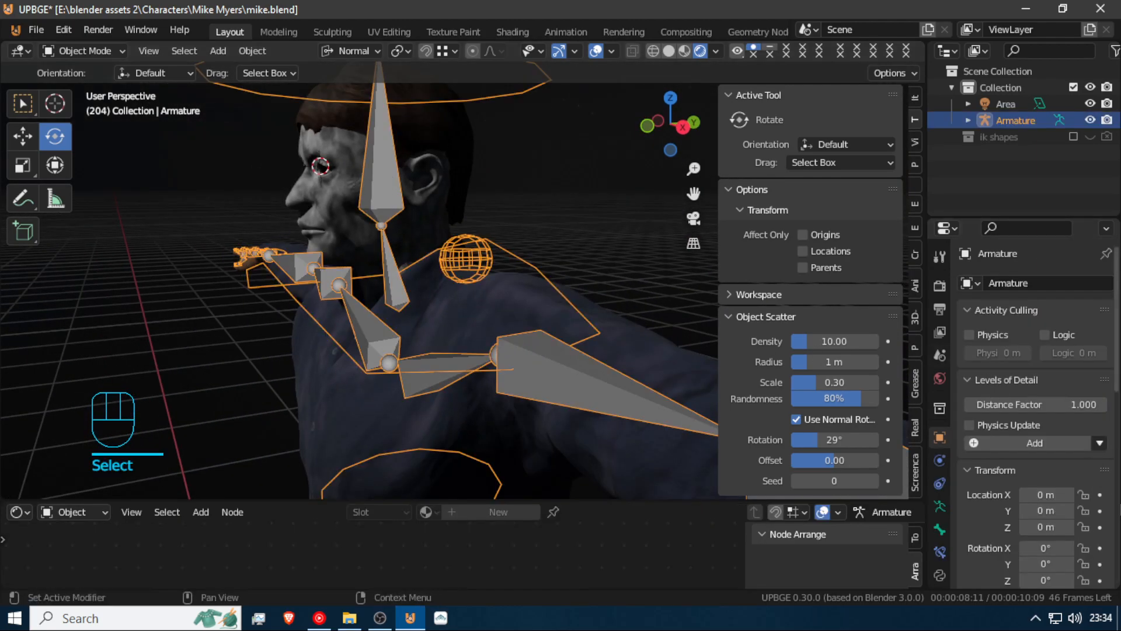
{"action": "scroll", "coordinate": [1010, 362], "scroll_direction": "down", "scroll_amount": 5}
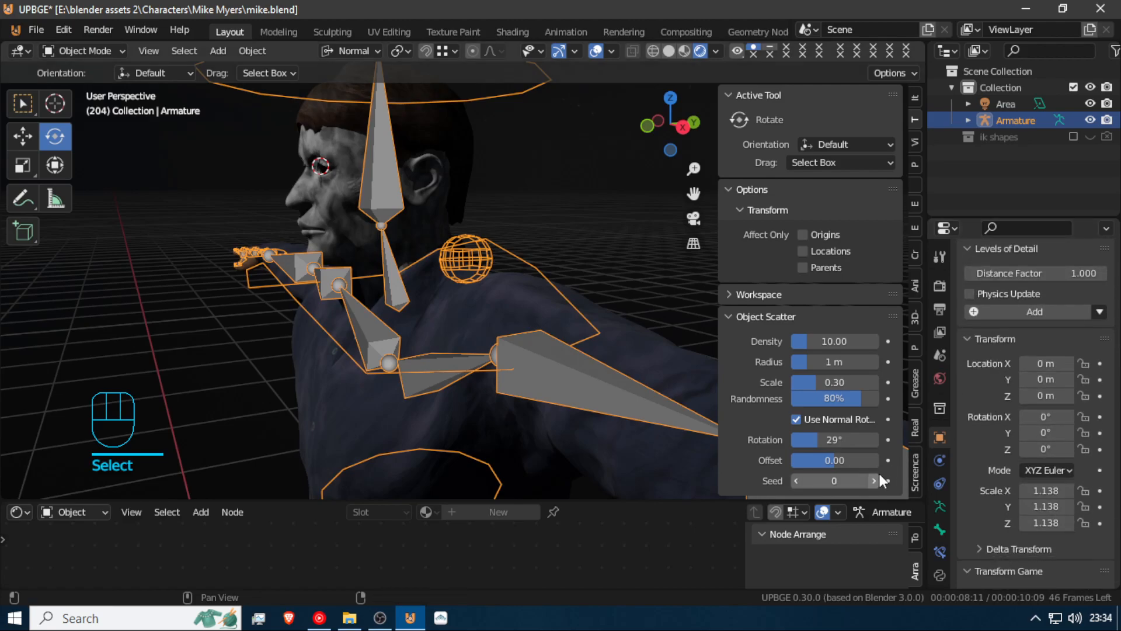
{"action": "left_click", "coordinate": [942, 508]}
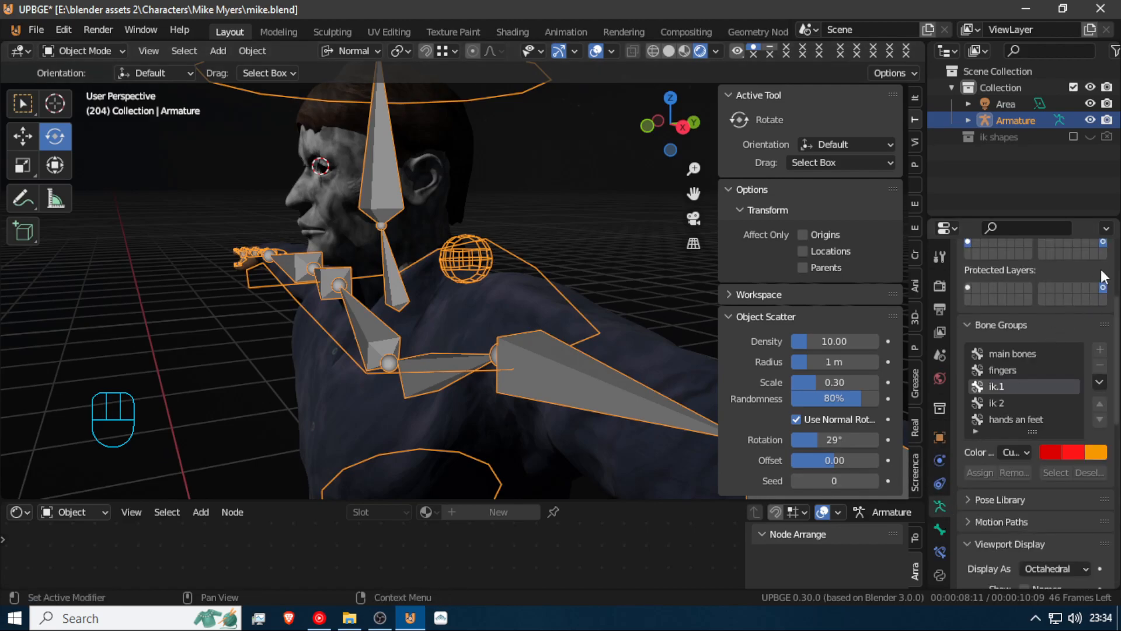
{"action": "left_click", "coordinate": [975, 243]}
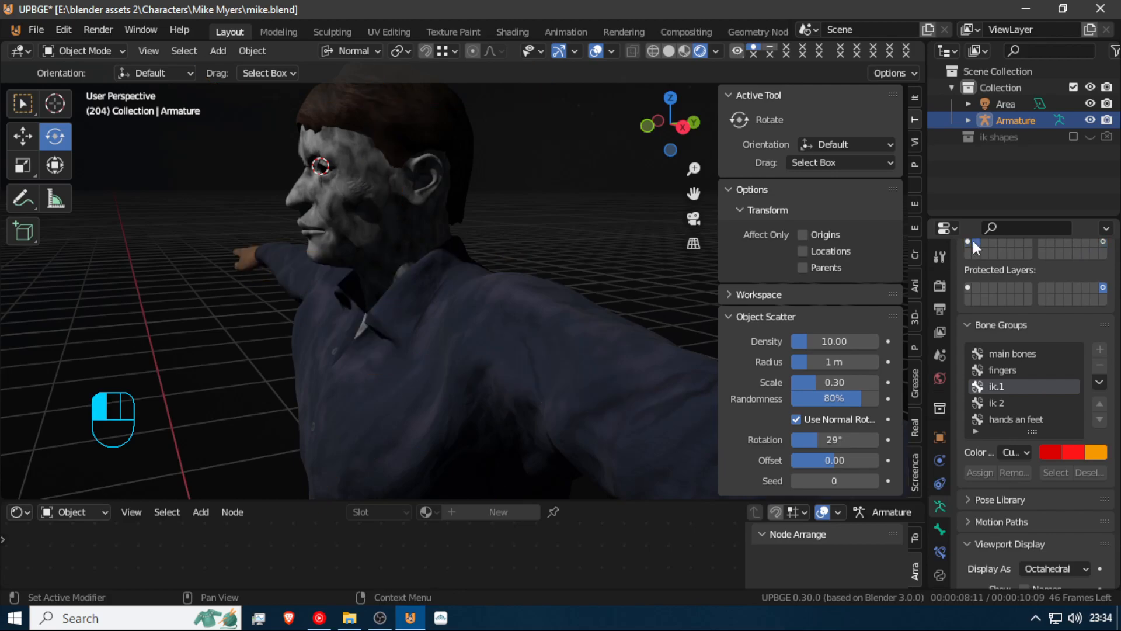
{"action": "left_click", "coordinate": [967, 241]}
Select the knife object between the character's feet and move it out to the side, clear of the body
{"action": "middle_click_drag", "start_coordinate": [355, 233], "coordinate": [503, 238]}
{"action": "scroll", "coordinate": [503, 237], "scroll_direction": "down", "scroll_amount": 5}
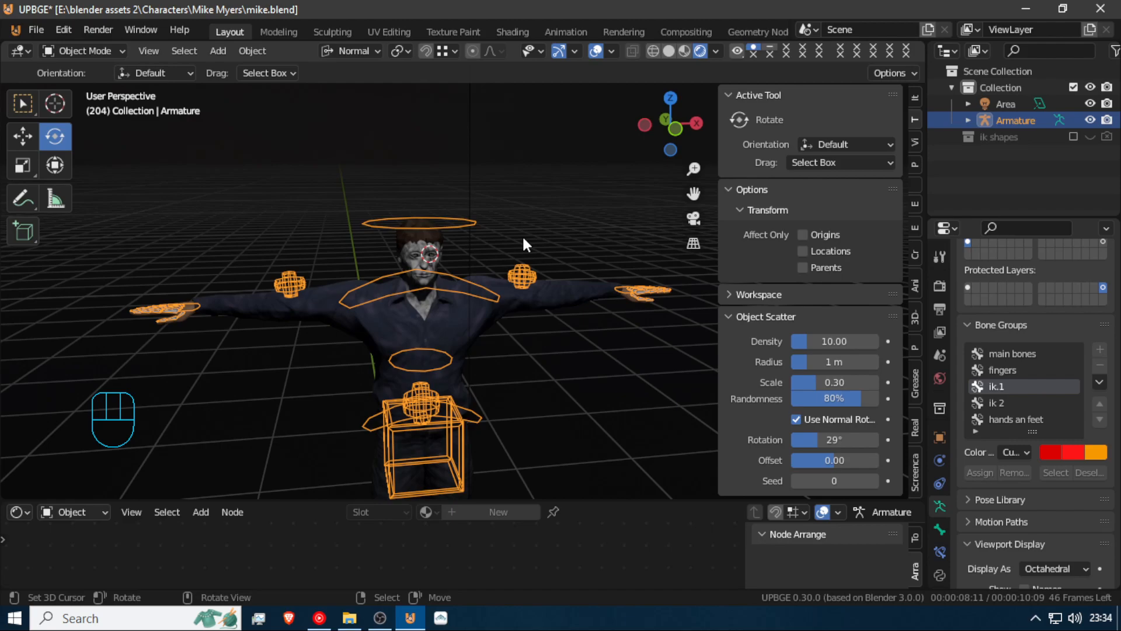
{"action": "scroll", "coordinate": [526, 235], "scroll_direction": "down", "scroll_amount": 5}
{"action": "middle_click_drag", "start_coordinate": [464, 442], "coordinate": [459, 403], "text": "shift"}
{"action": "scroll", "coordinate": [478, 257], "scroll_direction": "up", "scroll_amount": 6}
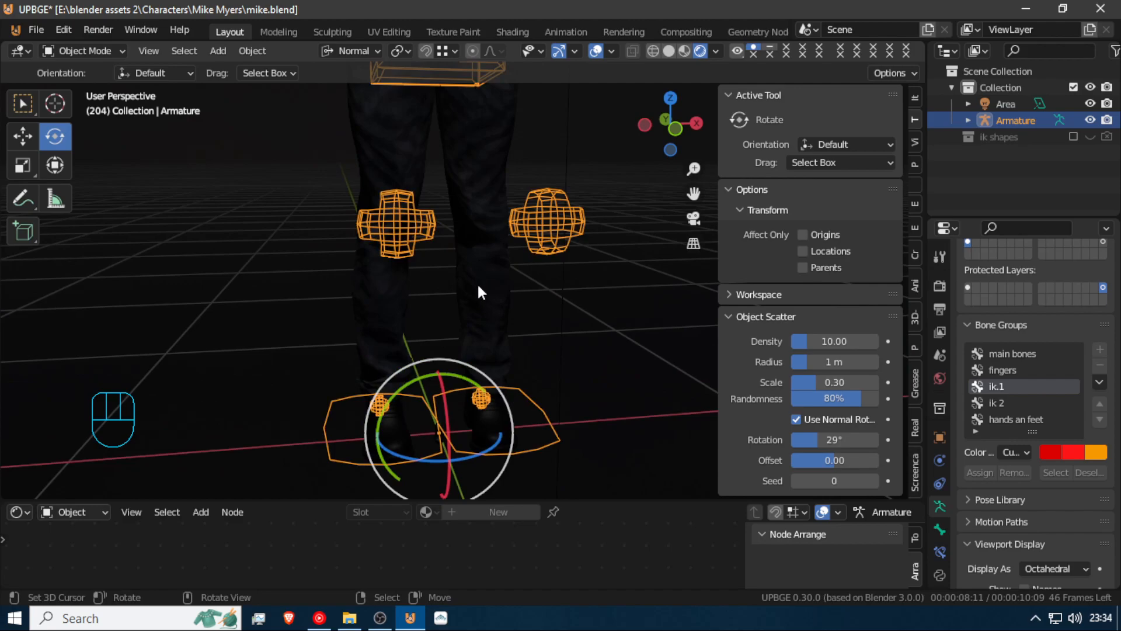
{"action": "left_click", "coordinate": [441, 428]}
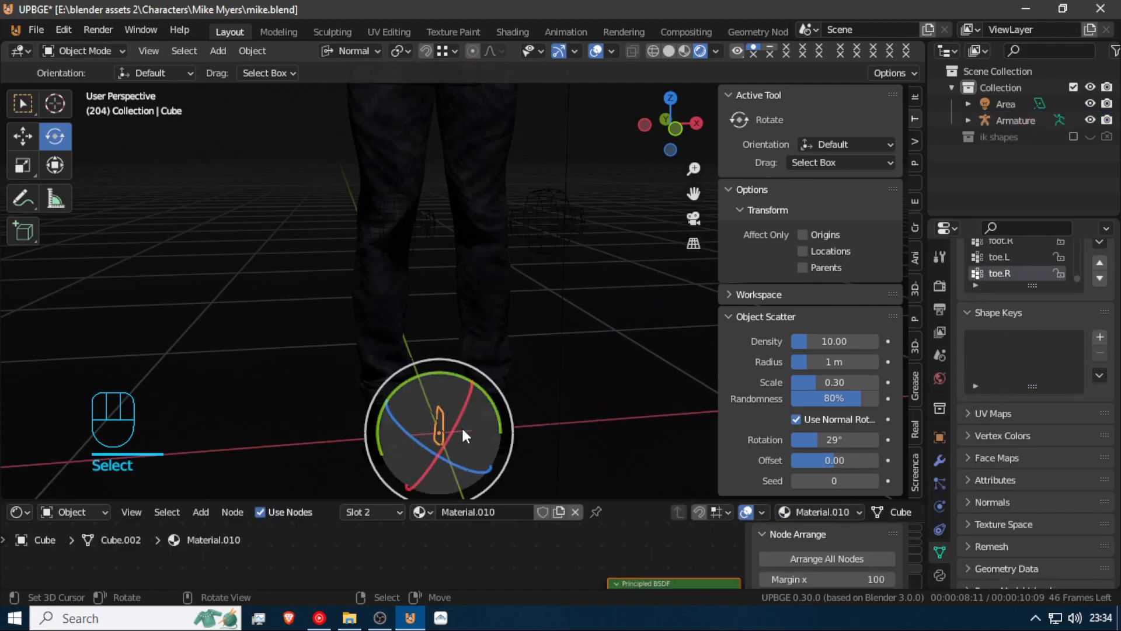
{"action": "key", "text": "g"}
{"action": "key", "text": "x"}
{"action": "left_click", "coordinate": [49, 283]}
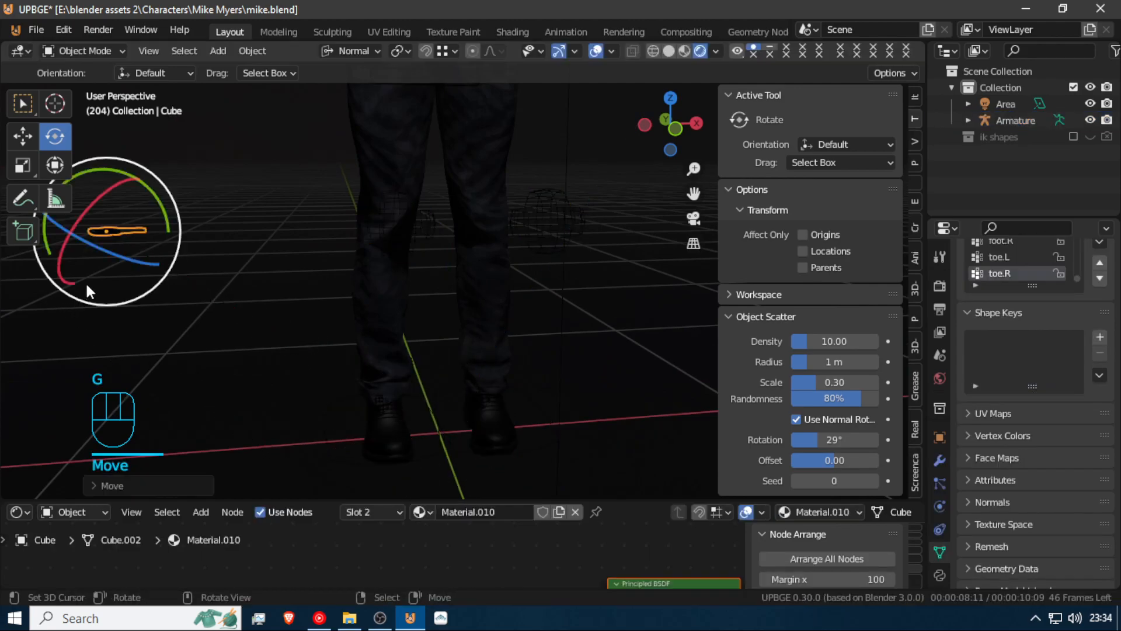
Clear the knife's rotation and raise it along the Z axis
{"action": "key", "text": "shift+f"}
{"action": "key", "text": "a"}
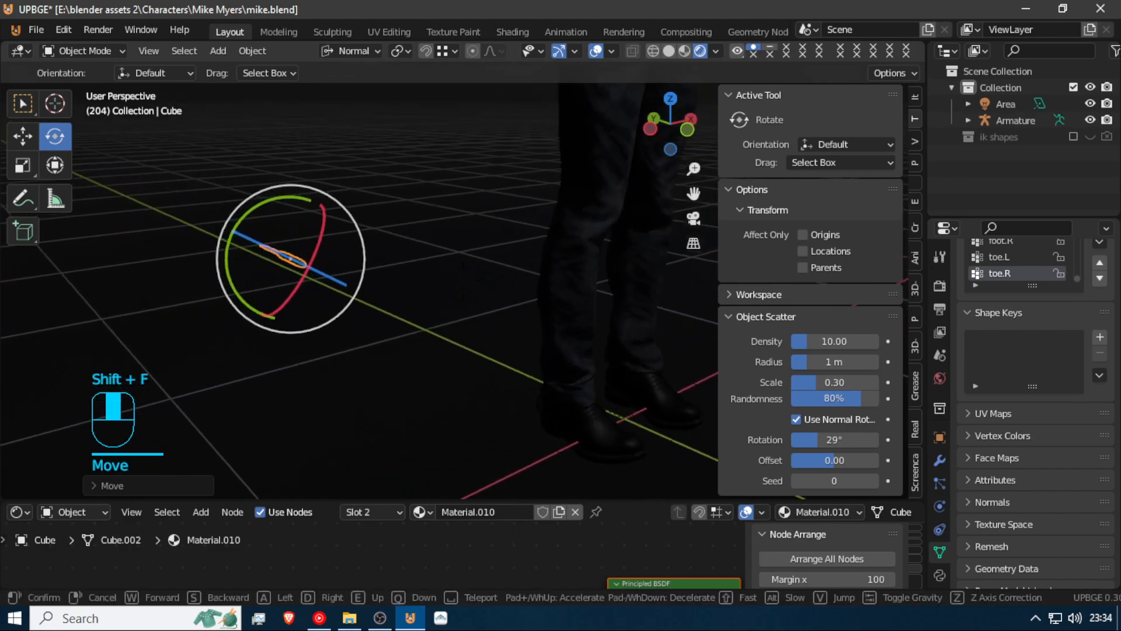
{"action": "key", "text": "w"}
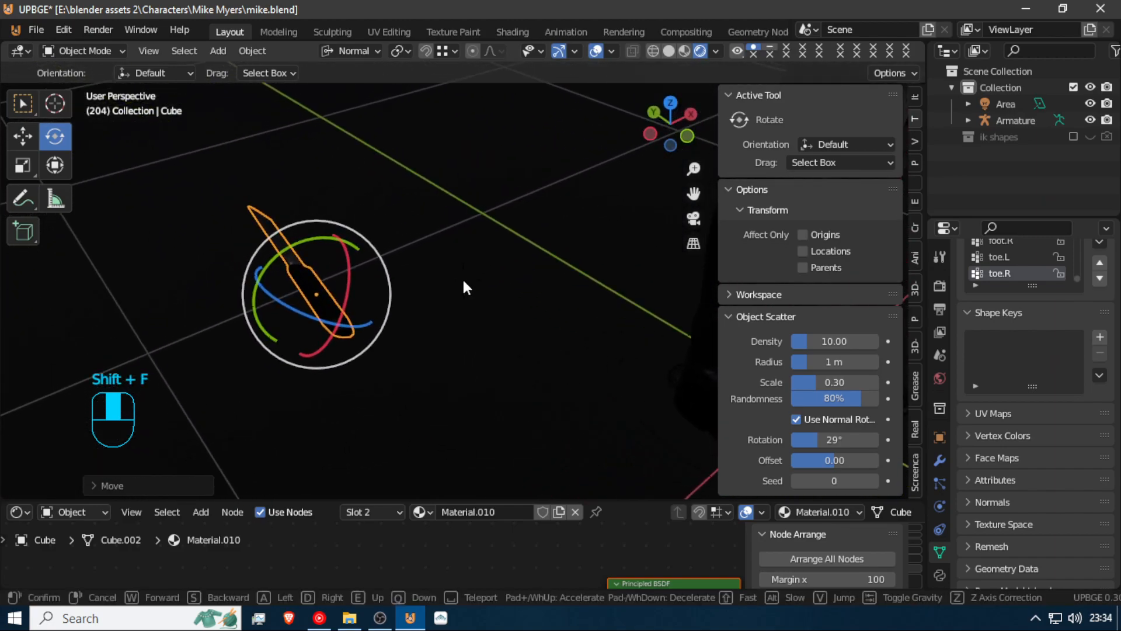
{"action": "left_click", "coordinate": [478, 255]}
{"action": "key", "text": "alt+r"}
{"action": "scroll", "coordinate": [415, 321], "scroll_direction": "down", "scroll_amount": 3}
{"action": "key", "text": "g"}
{"action": "key", "text": "z"}
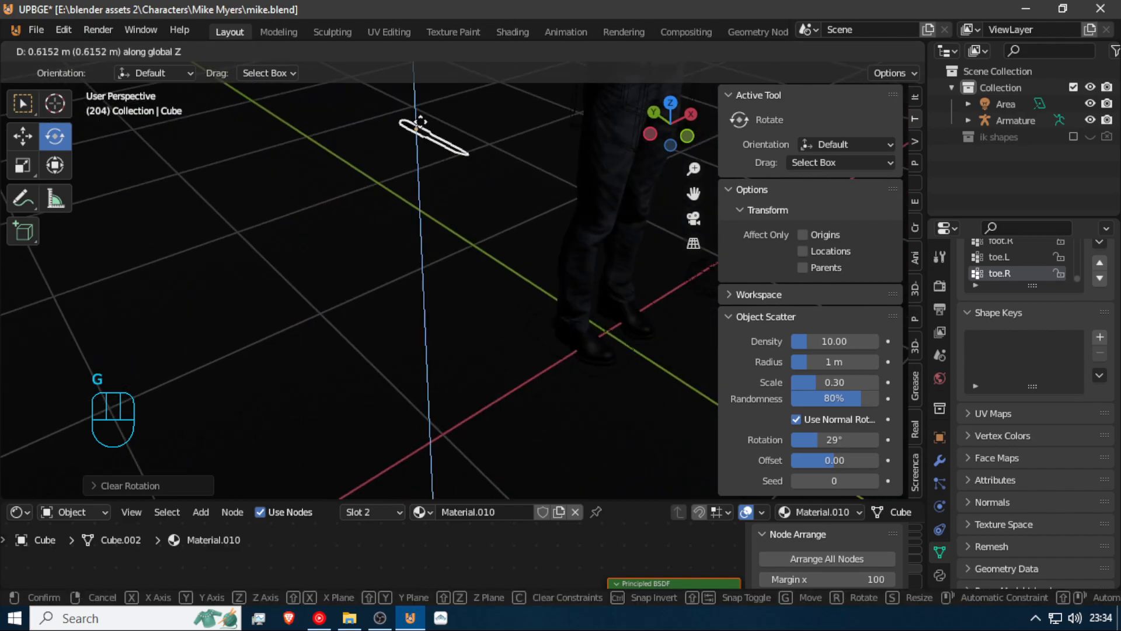
{"action": "left_click", "coordinate": [412, 94]}
Switch the transform orientation to Local and raise the knife along its local Z axis to the height of the outstretched hand
{"action": "left_click", "coordinate": [356, 53]}
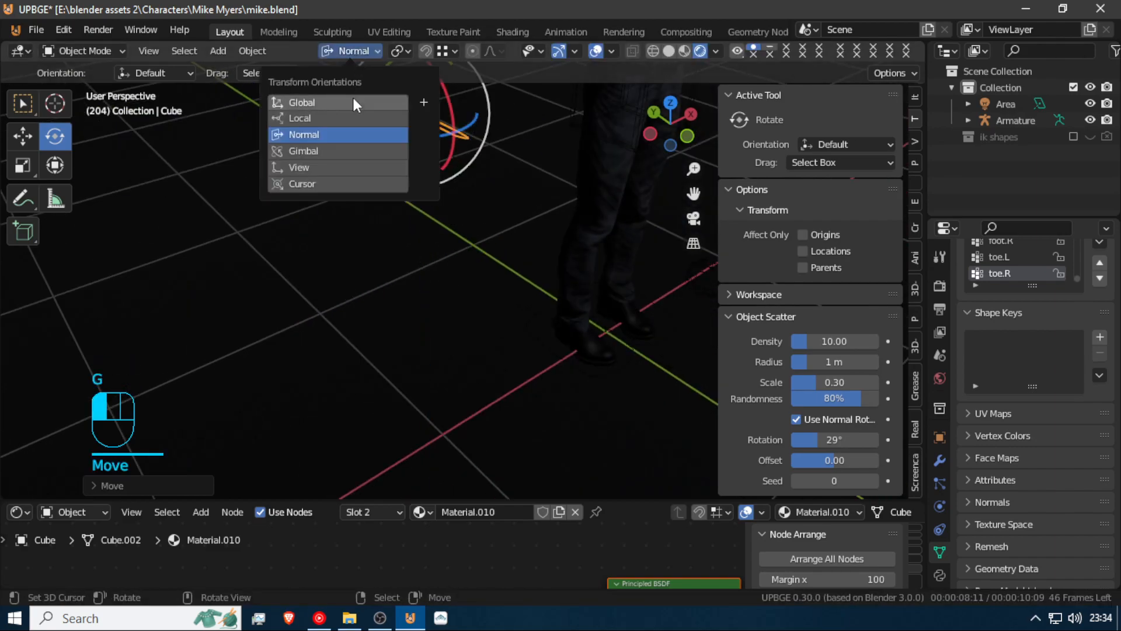
{"action": "left_click", "coordinate": [349, 116]}
{"action": "key", "text": "g"}
{"action": "key", "text": "z"}
{"action": "left_click", "coordinate": [538, 149]}
{"action": "key", "text": "shift+f"}
{"action": "key", "text": "e"}
{"action": "left_click", "coordinate": [463, 291]}
{"action": "key", "text": "g"}
{"action": "key", "text": "z"}
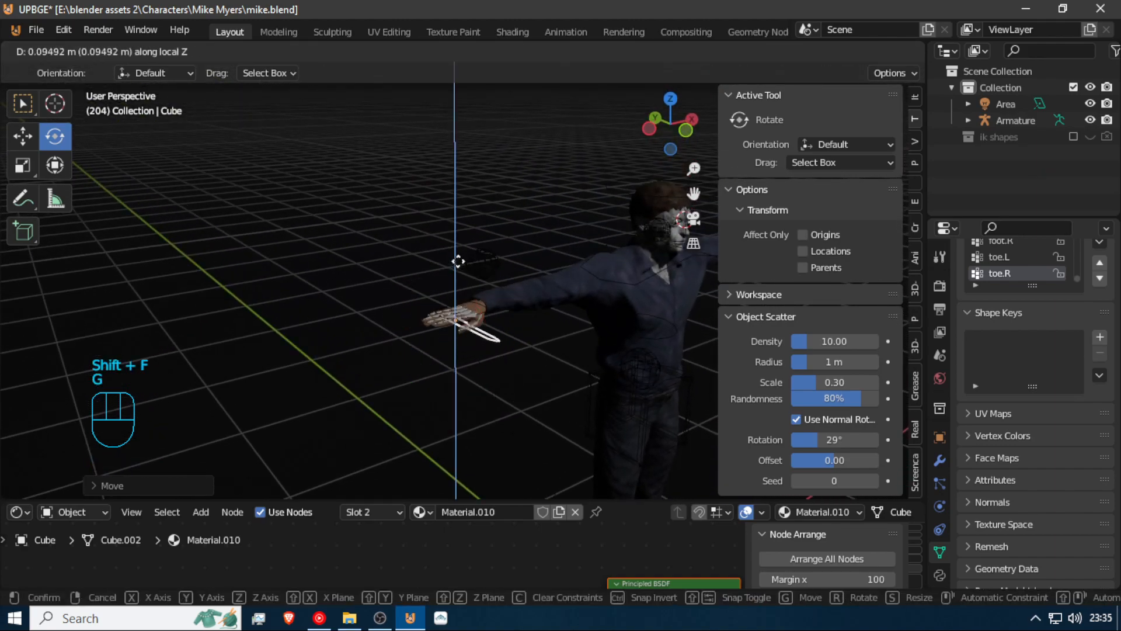
{"action": "left_click", "coordinate": [459, 265]}
Slide the knife along its local Y axis so its handle sits towards the thumb side of the hand
{"action": "key", "text": "shift+f"}
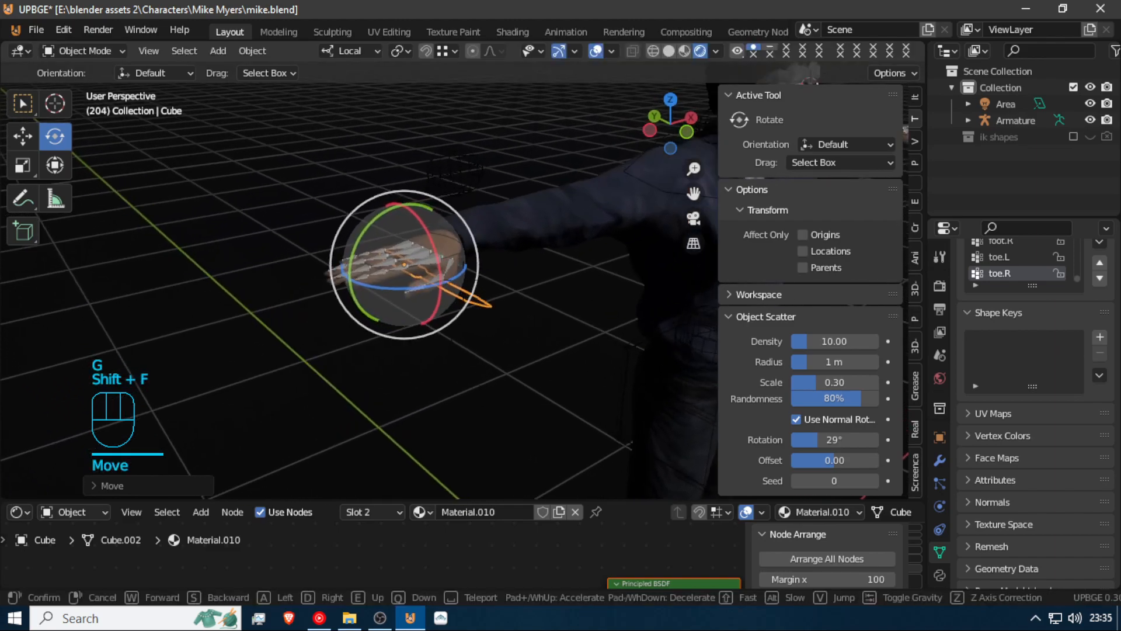
{"action": "key", "text": "a"}
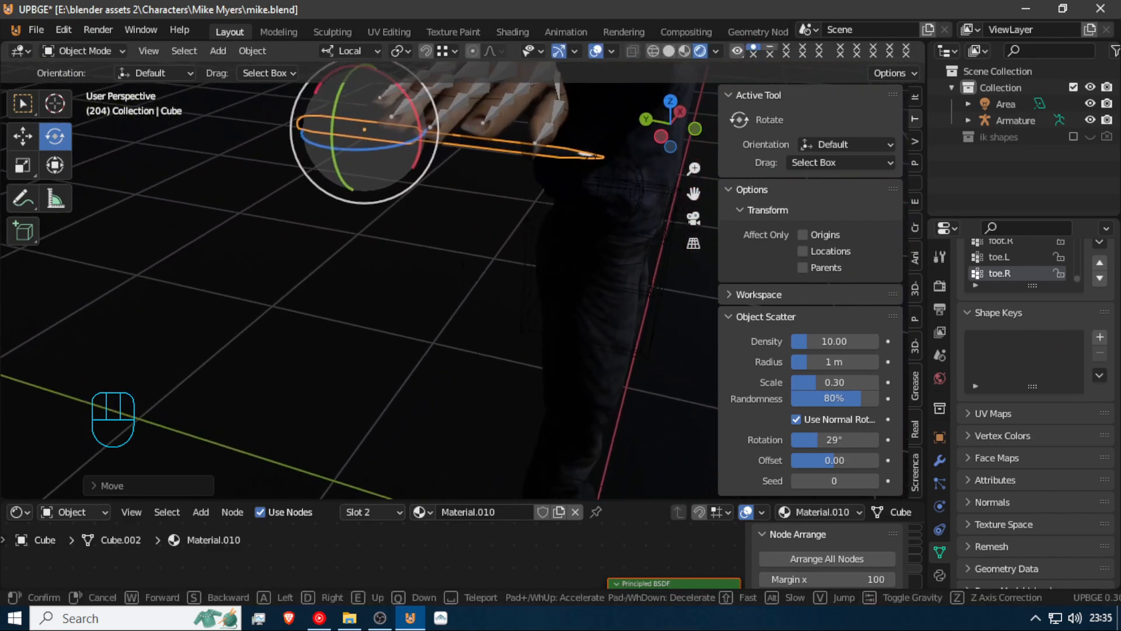
{"action": "key", "text": "Return"}
{"action": "key", "text": "g"}
{"action": "key", "text": "y"}
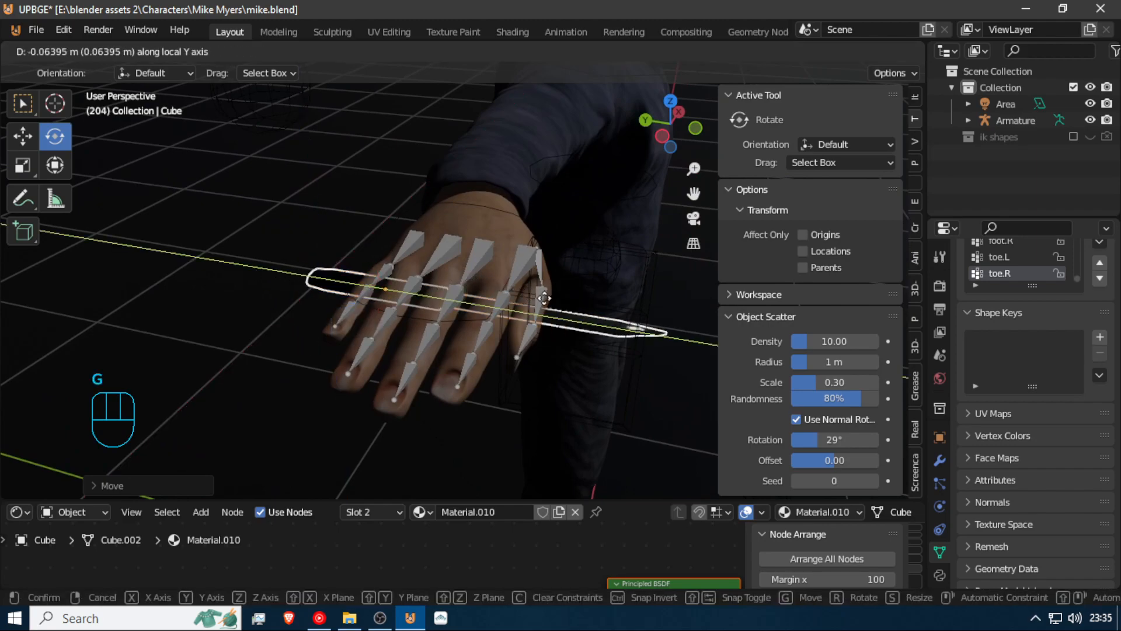
{"action": "left_click", "coordinate": [658, 322]}
Reposition the knife freely beside the thumb and raise it along its local Z axis to the palm
{"action": "key", "text": "shift+f"}
{"action": "key", "text": "d"}
{"action": "left_click", "coordinate": [446, 279]}
{"action": "key", "text": "g"}
{"action": "middle_click_drag", "start_coordinate": [446, 279], "coordinate": [362, 288]}
{"action": "left_click", "coordinate": [338, 300]}
{"action": "key", "text": "g"}
{"action": "key", "text": "z"}
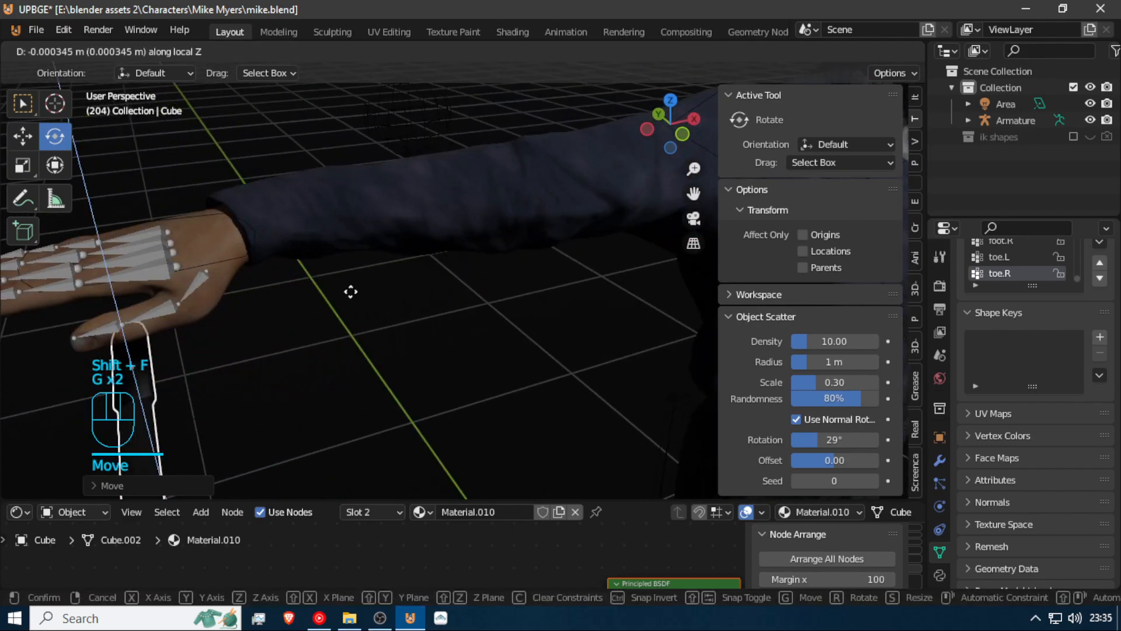
{"action": "left_click", "coordinate": [350, 225]}
View the hand from the thumb side and shift the knife along its local X axis to fit between palm and thumb
{"action": "key", "text": "shift+f"}
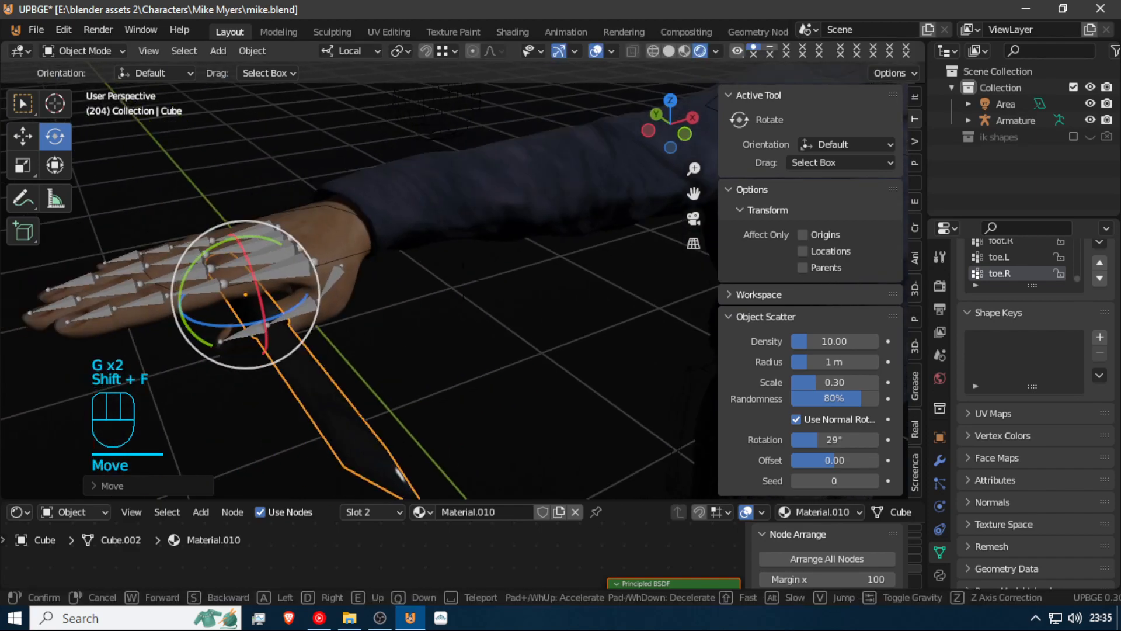
{"action": "key", "text": "w"}
{"action": "key", "text": "q"}
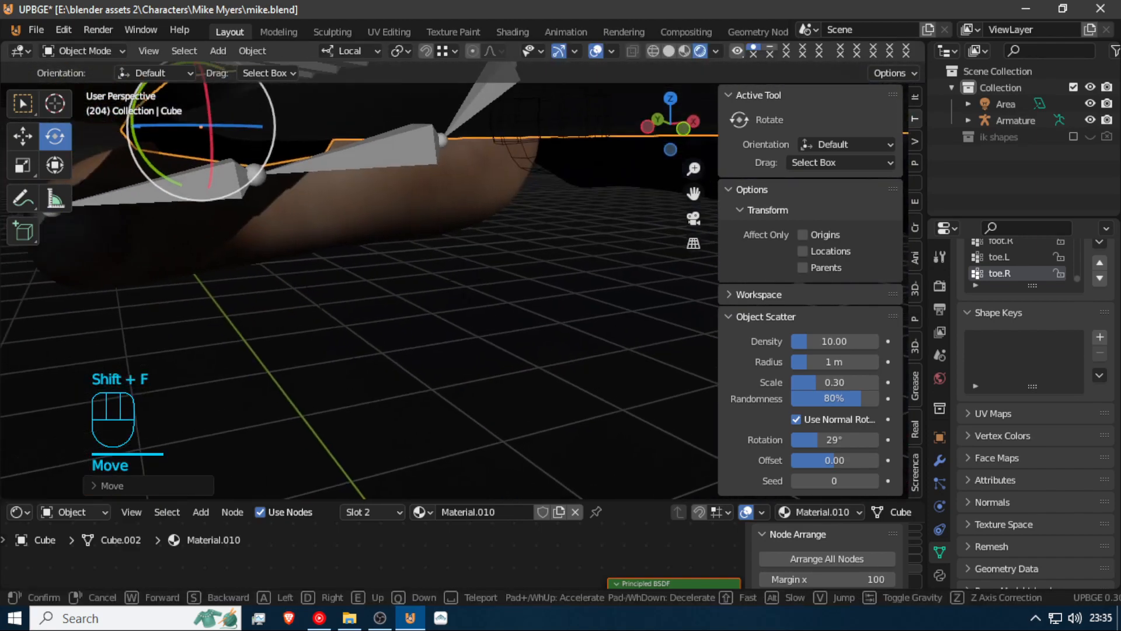
{"action": "key", "text": "s"}
{"action": "key", "text": "d"}
{"action": "left_click", "coordinate": [462, 280]}
{"action": "key", "text": "g"}
{"action": "key", "text": "x"}
{"action": "left_click", "coordinate": [449, 290]}
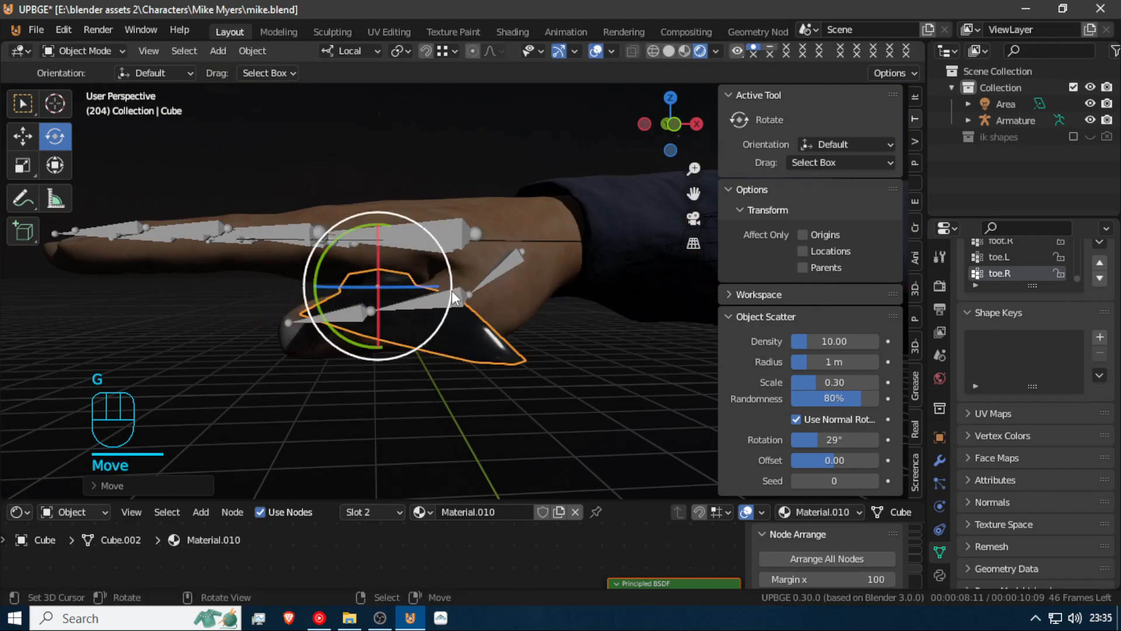
Raise the knife slightly along the global Z axis and rotate it 180° about its local Z axis
{"action": "key", "text": "g"}
{"action": "key", "text": "z"}
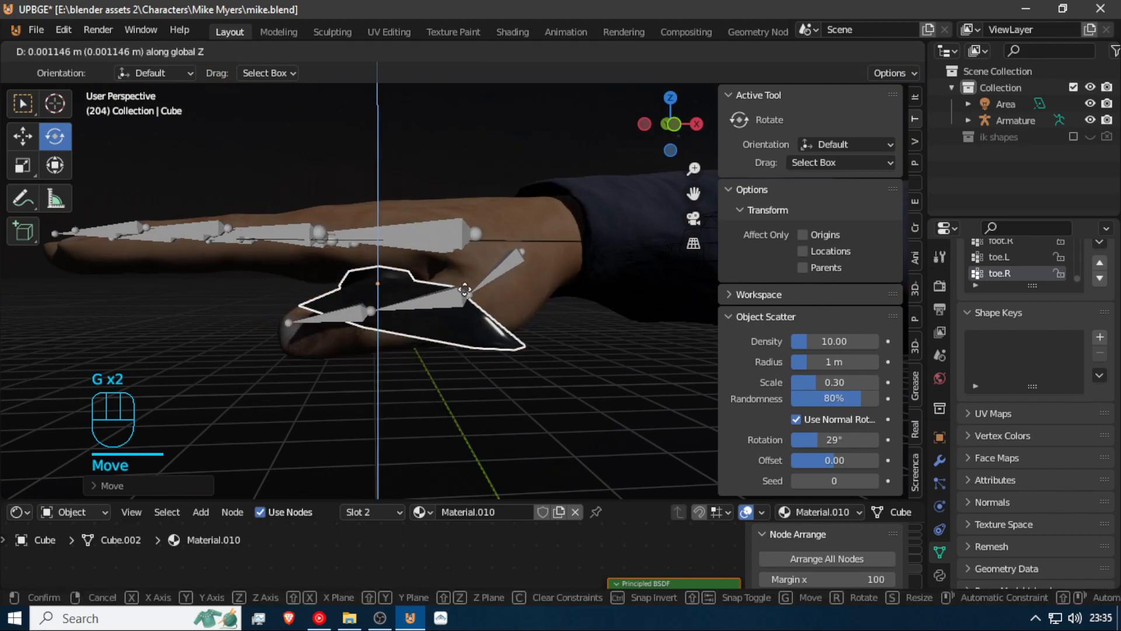
{"action": "left_click", "coordinate": [466, 286]}
{"action": "key", "text": "r"}
{"action": "key", "text": "z"}
{"action": "key", "text": "z"}
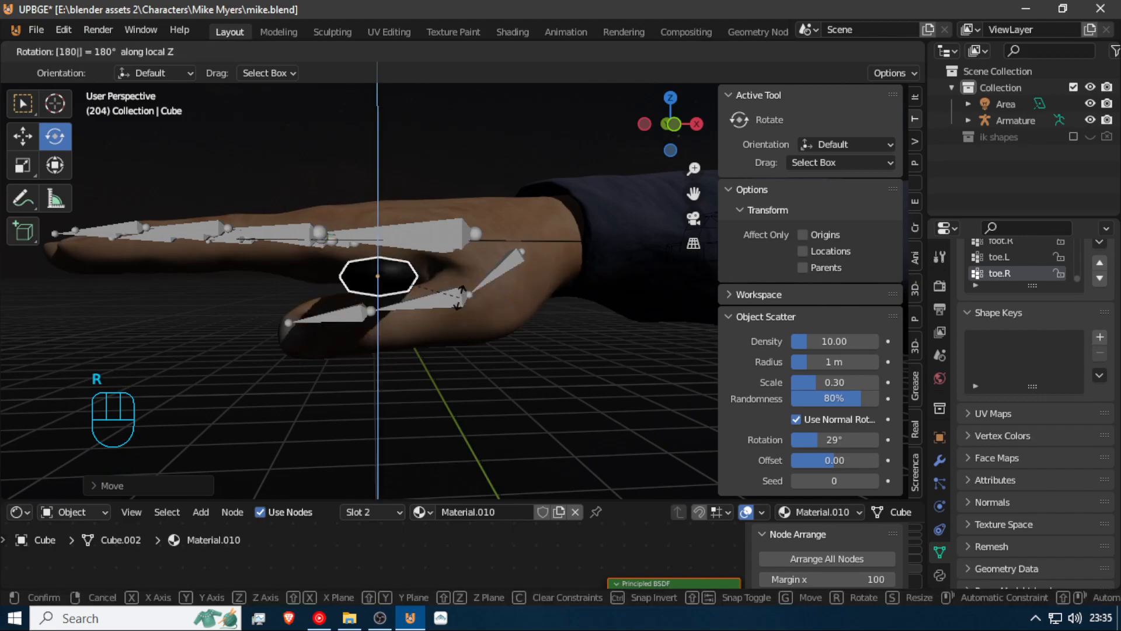
{"action": "left_click", "coordinate": [459, 297]}
Put the armature into Pose Mode and rotate the right thumb's base bone away from the knife handle
{"action": "key", "text": "shift+f"}
{"action": "key", "text": "a"}
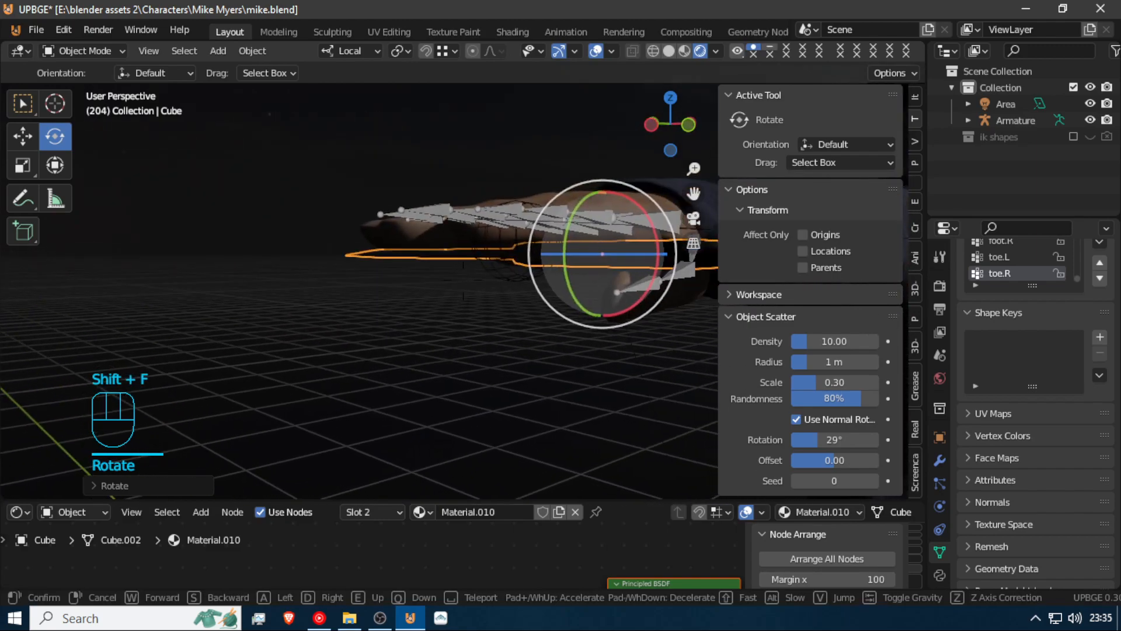
{"action": "key", "text": "d"}
{"action": "key", "text": "e"}
{"action": "key", "text": "d"}
{"action": "key", "text": "w"}
{"action": "left_click", "coordinate": [463, 281]}
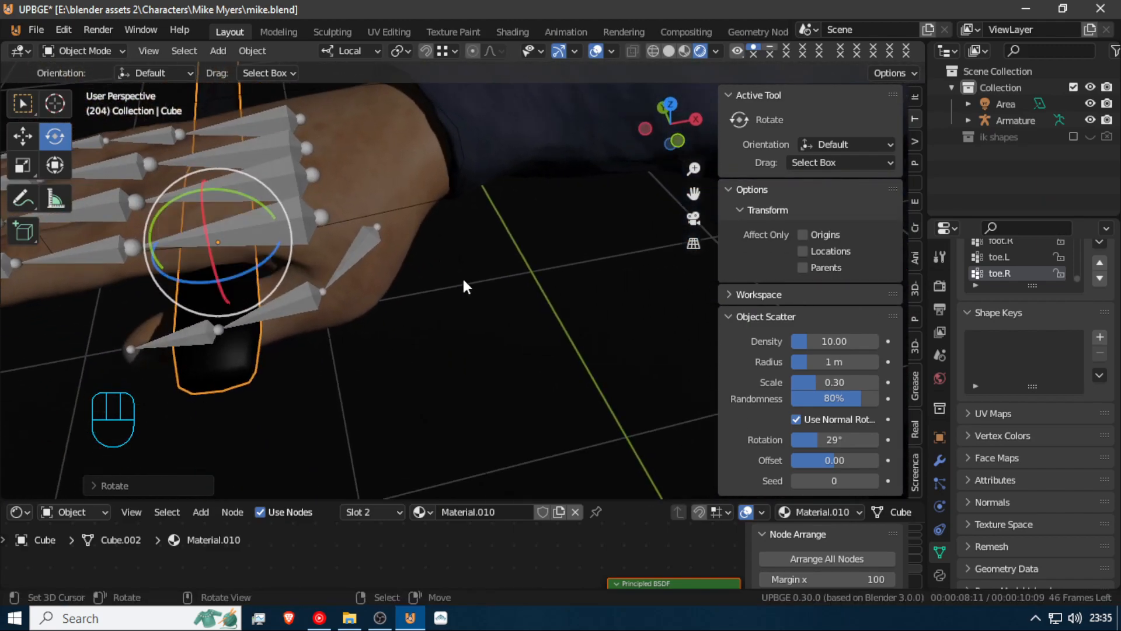
{"action": "left_click", "coordinate": [356, 254]}
{"action": "key", "text": "ctrl+Tab"}
{"action": "left_click", "coordinate": [365, 248]}
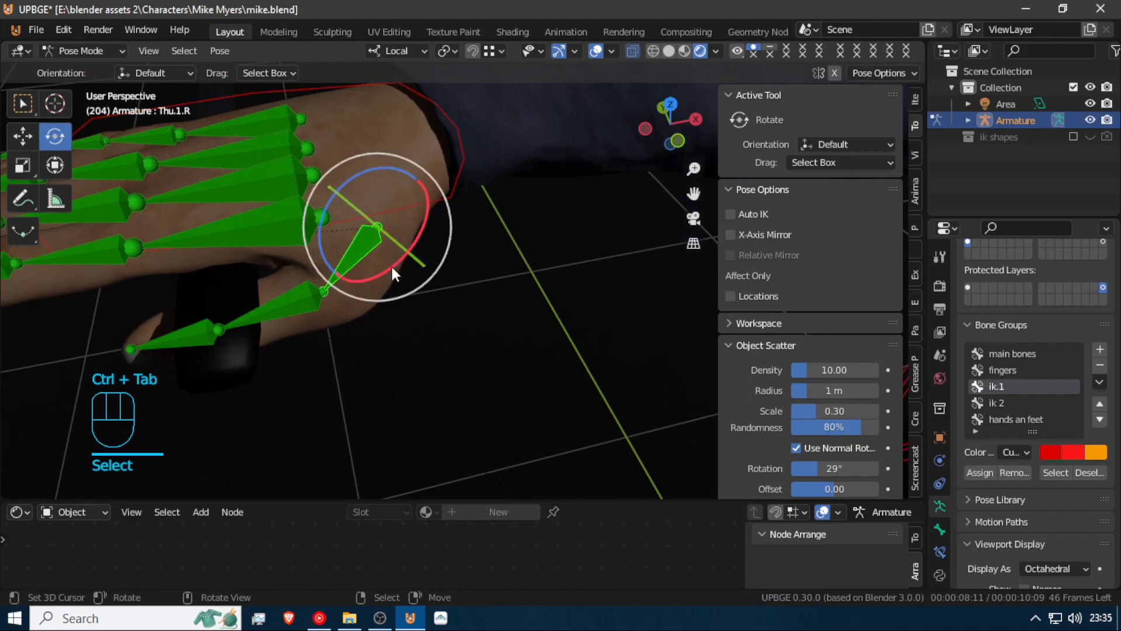
{"action": "left_click_drag", "start_coordinate": [324, 253], "coordinate": [343, 321]}
Rotate the right thumb's second bone and its base bone so the thumb swings down beneath the handle
{"action": "left_click", "coordinate": [322, 310]}
{"action": "key", "text": "shift+f"}
{"action": "key", "text": "q"}
{"action": "key", "text": "a"}
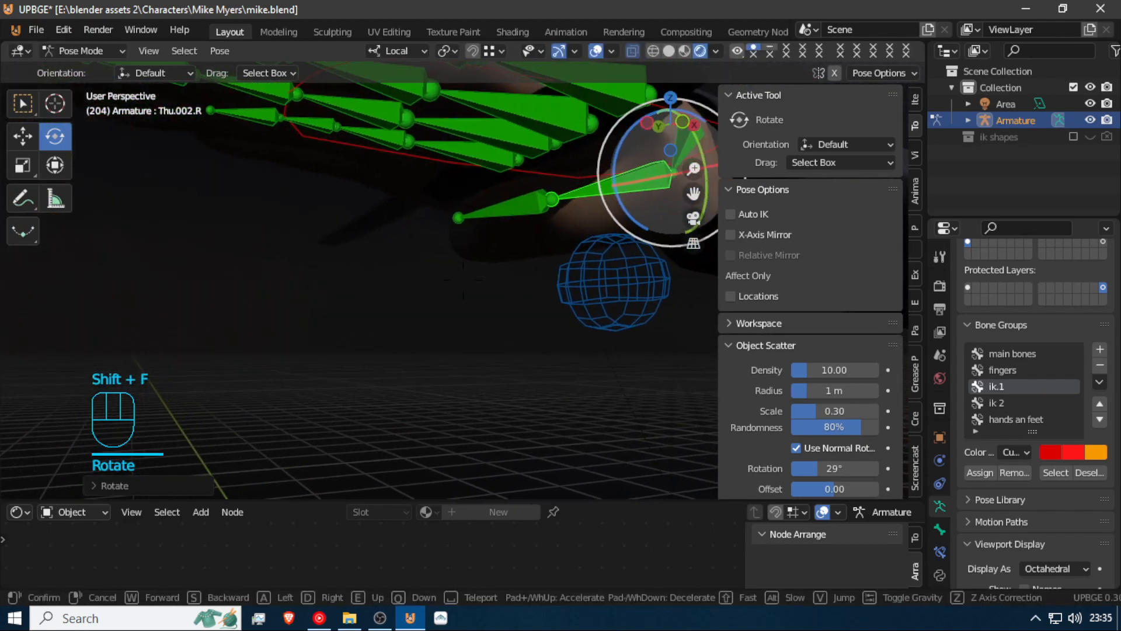
{"action": "left_click", "coordinate": [458, 255]}
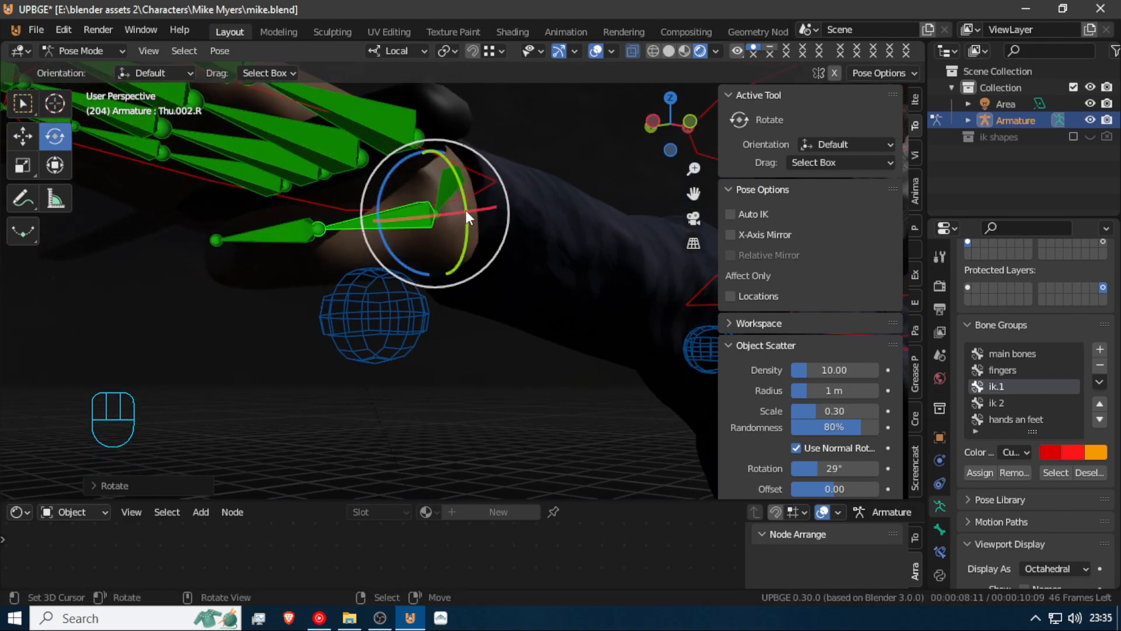
{"action": "left_click_drag", "start_coordinate": [464, 193], "coordinate": [457, 182]}
{"action": "left_click", "coordinate": [454, 202]}
{"action": "left_click_drag", "start_coordinate": [523, 165], "coordinate": [517, 152]}
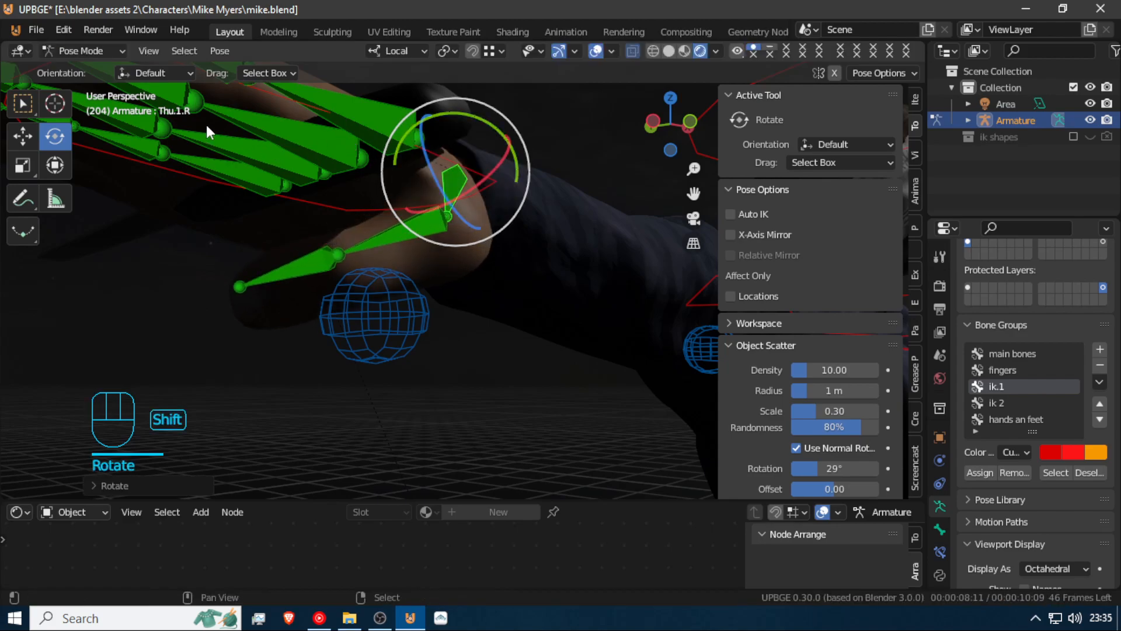
Select the .002 bones of all four right-hand fingers together and rotate them to curl the fingers around the handle
{"action": "key", "text": "shift+f"}
{"action": "left_click", "coordinate": [409, 235]}
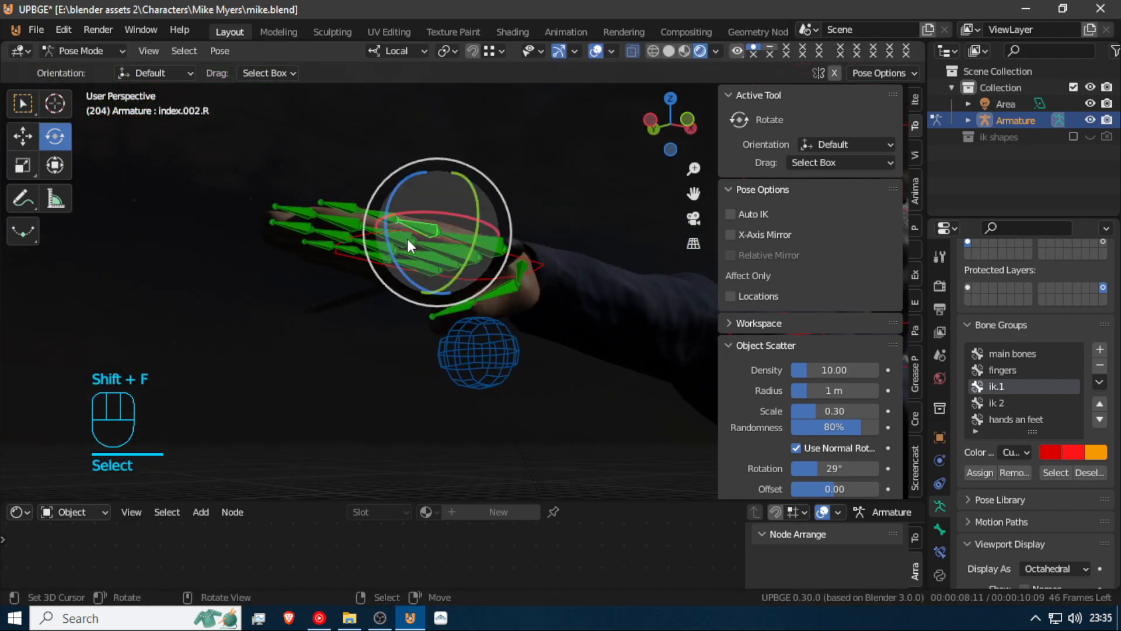
{"action": "left_click", "coordinate": [394, 250], "text": "shift"}
{"action": "left_click", "coordinate": [388, 253], "text": "shift"}
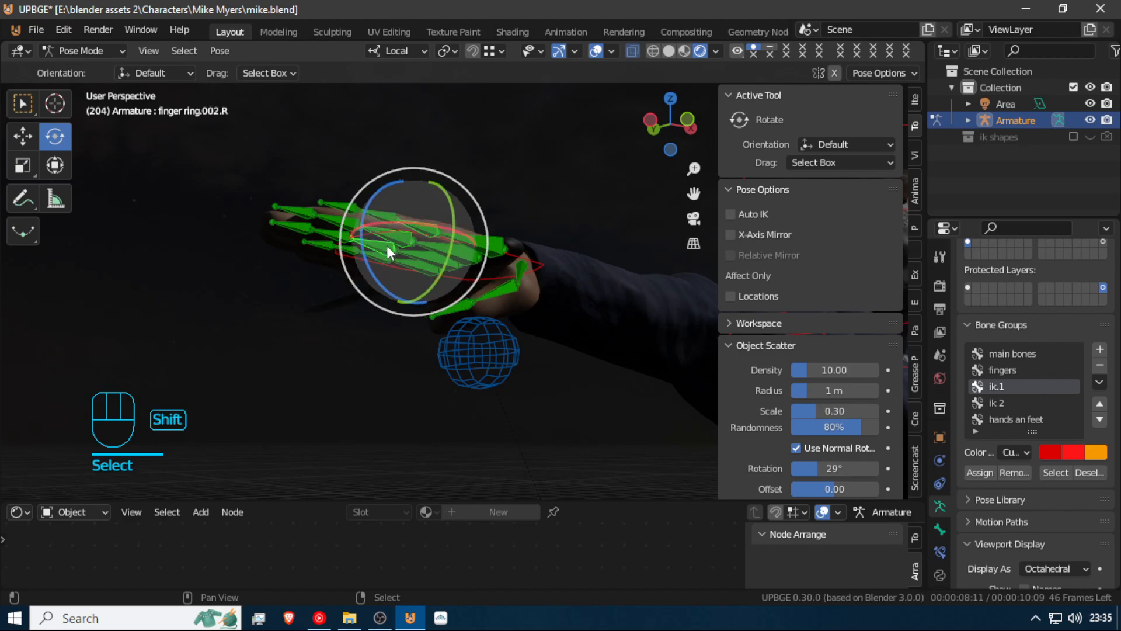
{"action": "left_click", "coordinate": [390, 257], "text": "shift"}
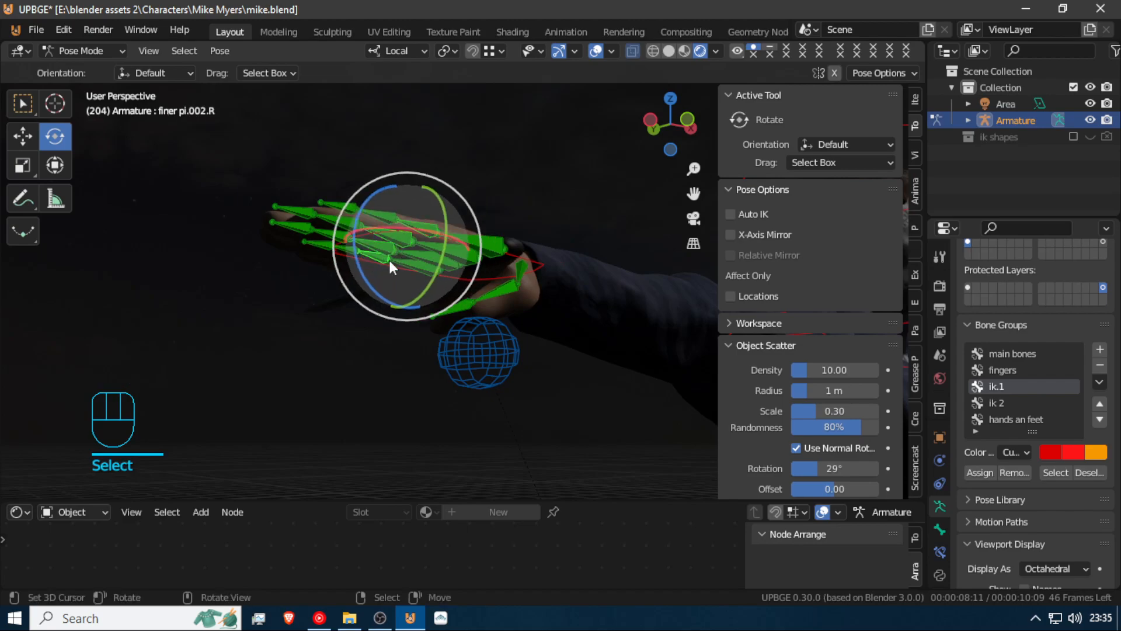
{"action": "left_click_drag", "start_coordinate": [384, 290], "coordinate": [495, 306]}
{"action": "right_click", "coordinate": [411, 334]}
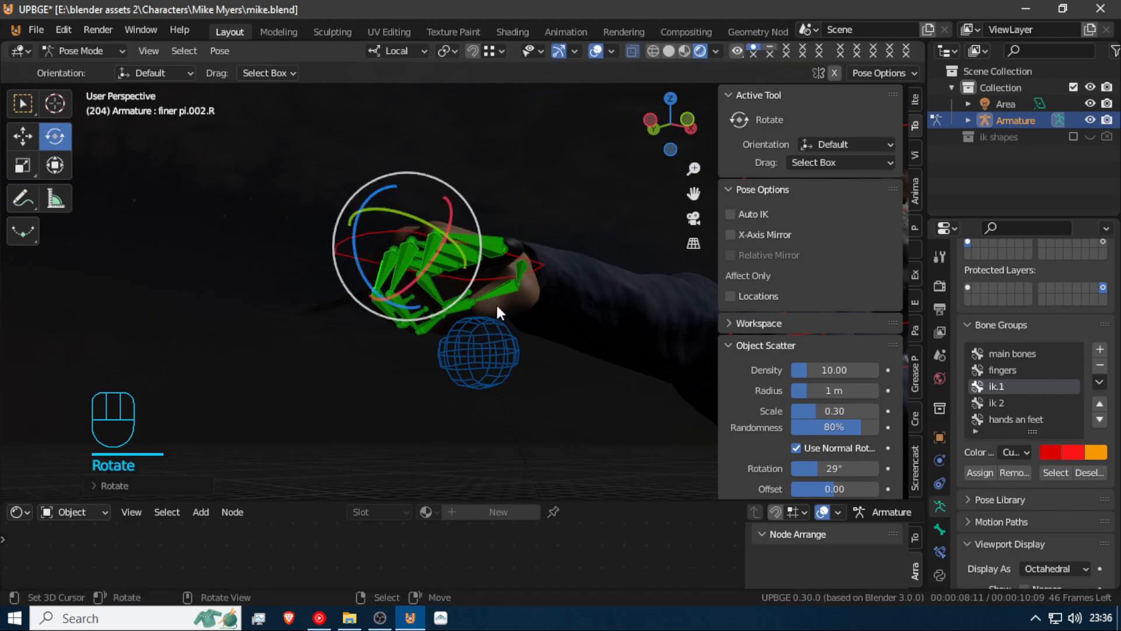
Return to Object Mode and shift the knife about -0.0075 m along its local X axis, deeper into the curled hand
{"action": "key", "text": "shift+f"}
{"action": "key", "text": "w"}
{"action": "key", "text": "a"}
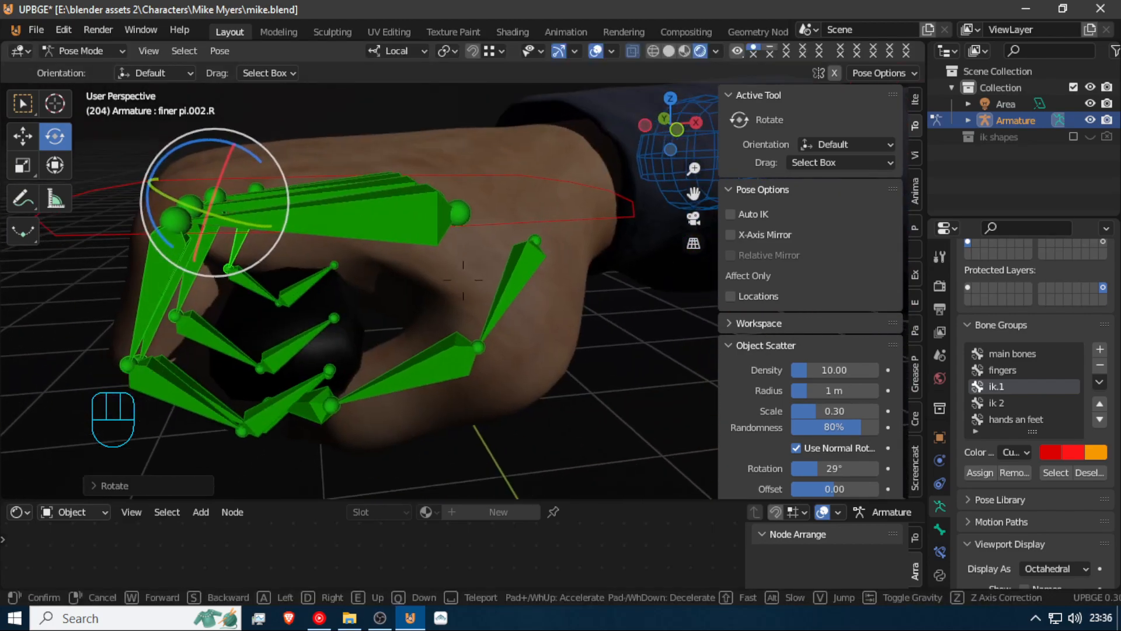
{"action": "left_click", "coordinate": [413, 310]}
{"action": "left_click", "coordinate": [328, 332]}
{"action": "key", "text": "ctrl+Tab"}
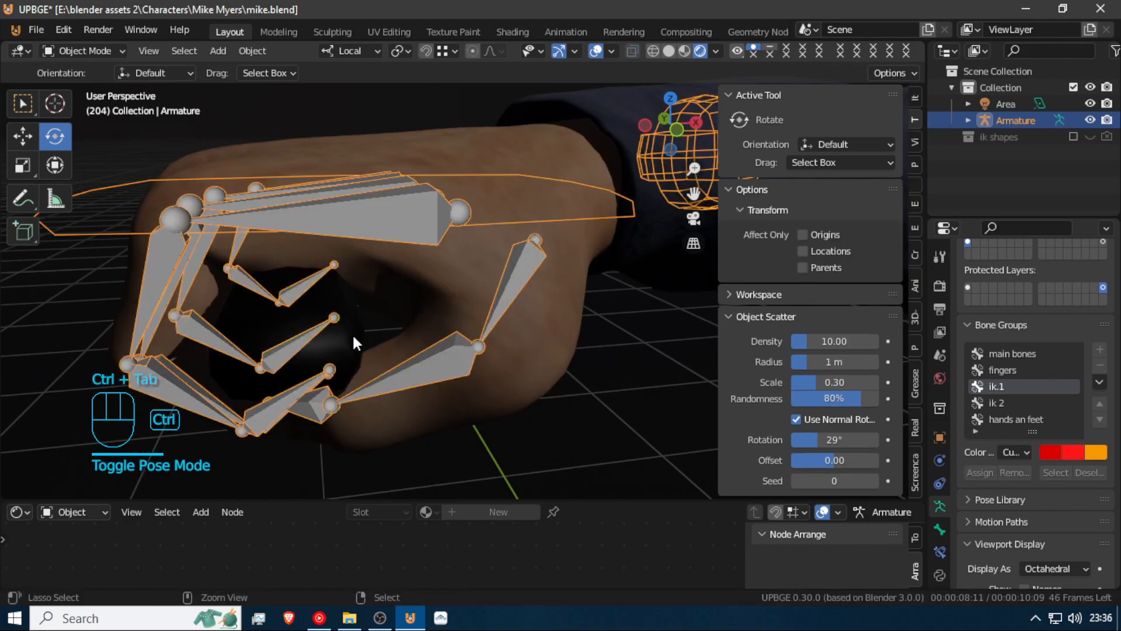
{"action": "left_click", "coordinate": [344, 334]}
{"action": "key", "text": "g"}
{"action": "key", "text": "x"}
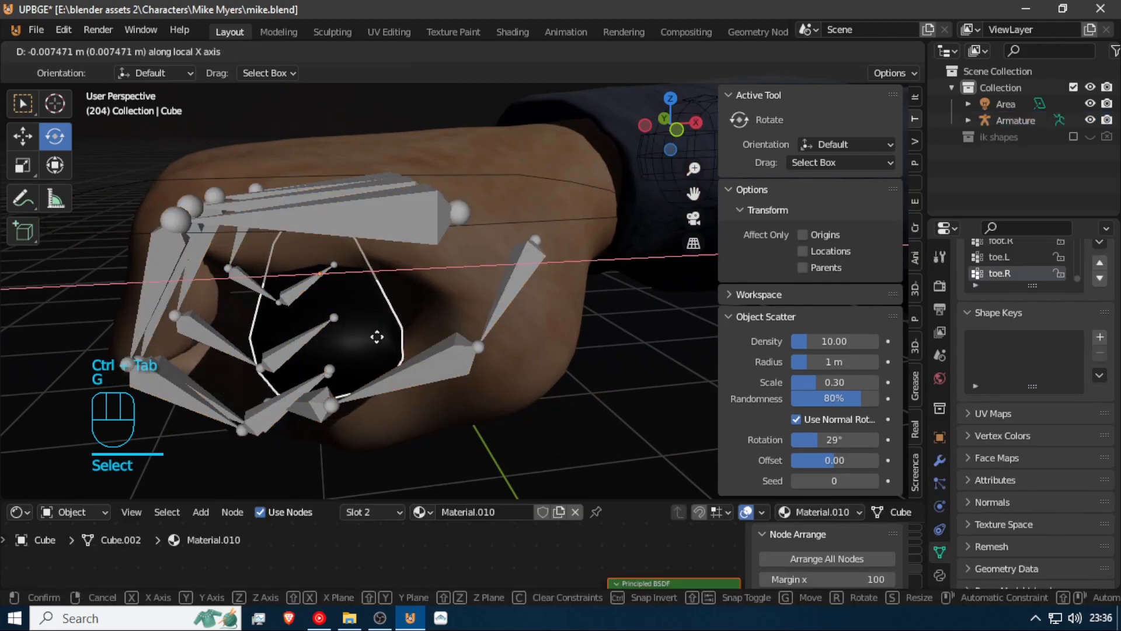
{"action": "left_click", "coordinate": [377, 337]}
Select the armature and put it back into Pose Mode
{"action": "left_click", "coordinate": [163, 267]}
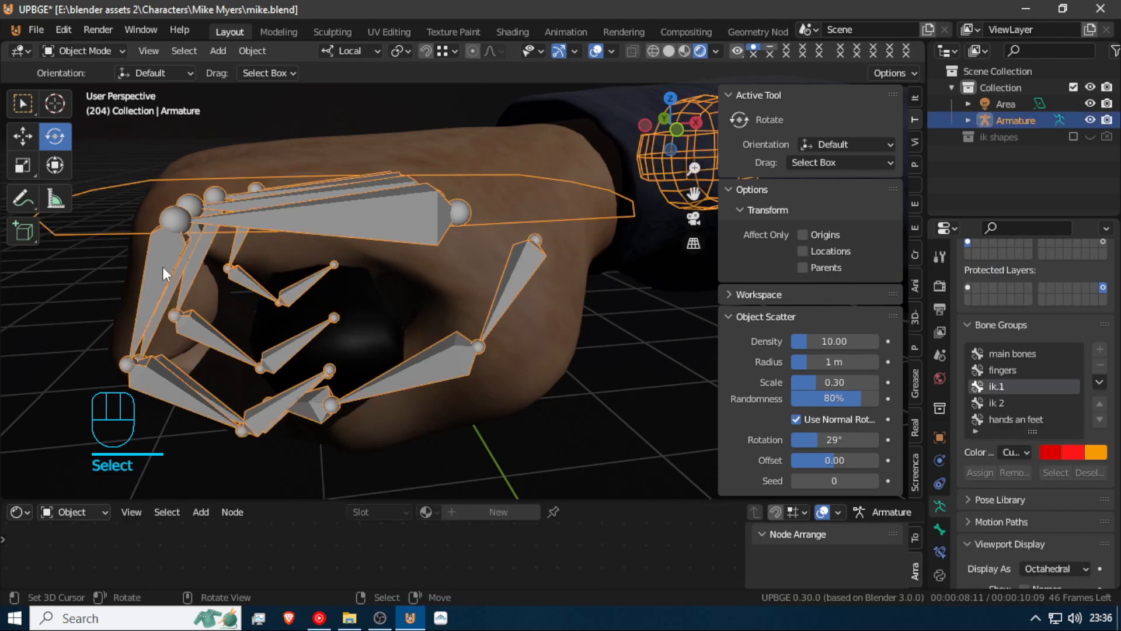
{"action": "key", "text": "ctrl+Tab"}
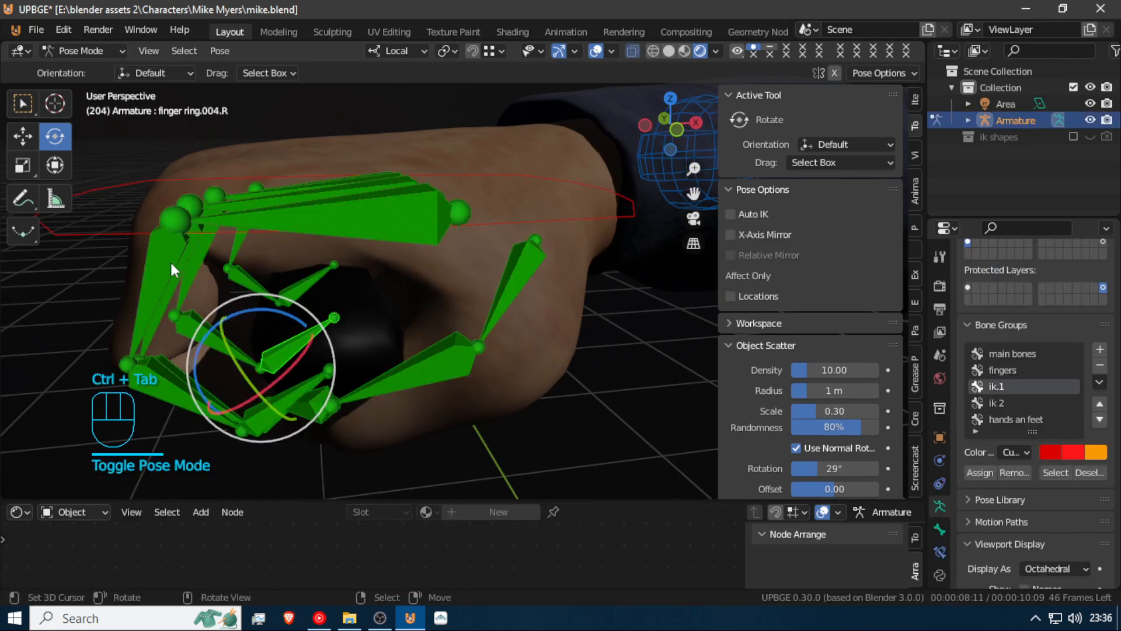
{"action": "left_click", "coordinate": [183, 261]}
{"action": "left_click", "coordinate": [186, 262]}
{"action": "left_click", "coordinate": [193, 262]}
{"action": "key", "text": "shift+f"}
{"action": "key", "text": "a"}
{"action": "left_click", "coordinate": [534, 272]}
{"action": "left_click", "coordinate": [294, 235]}
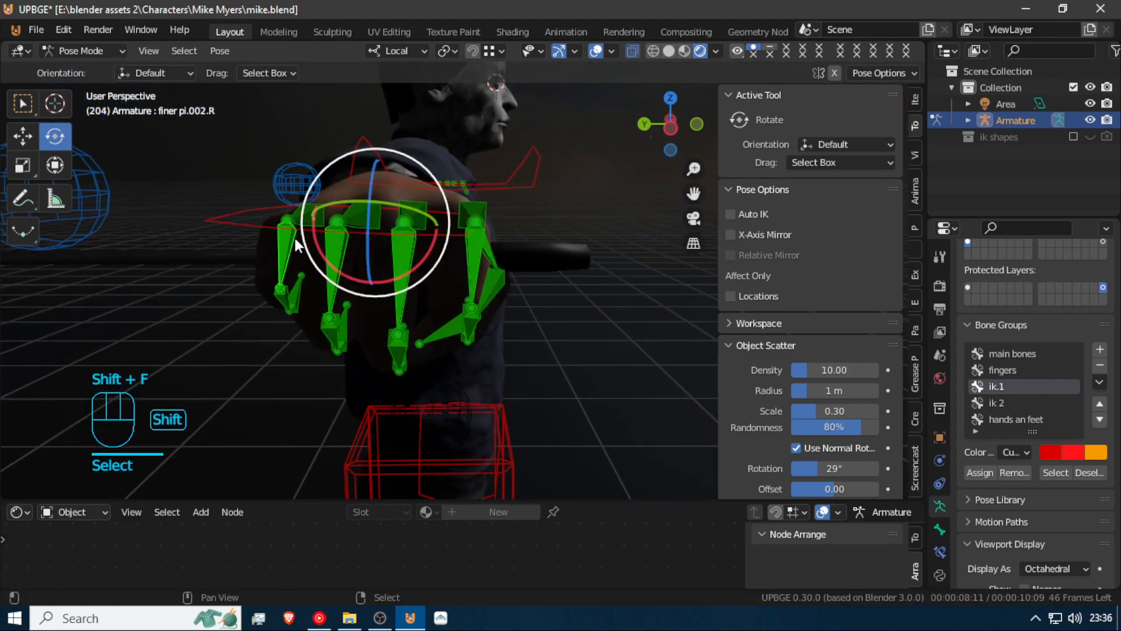
{"action": "key", "text": "g"}
{"action": "key", "text": "z"}
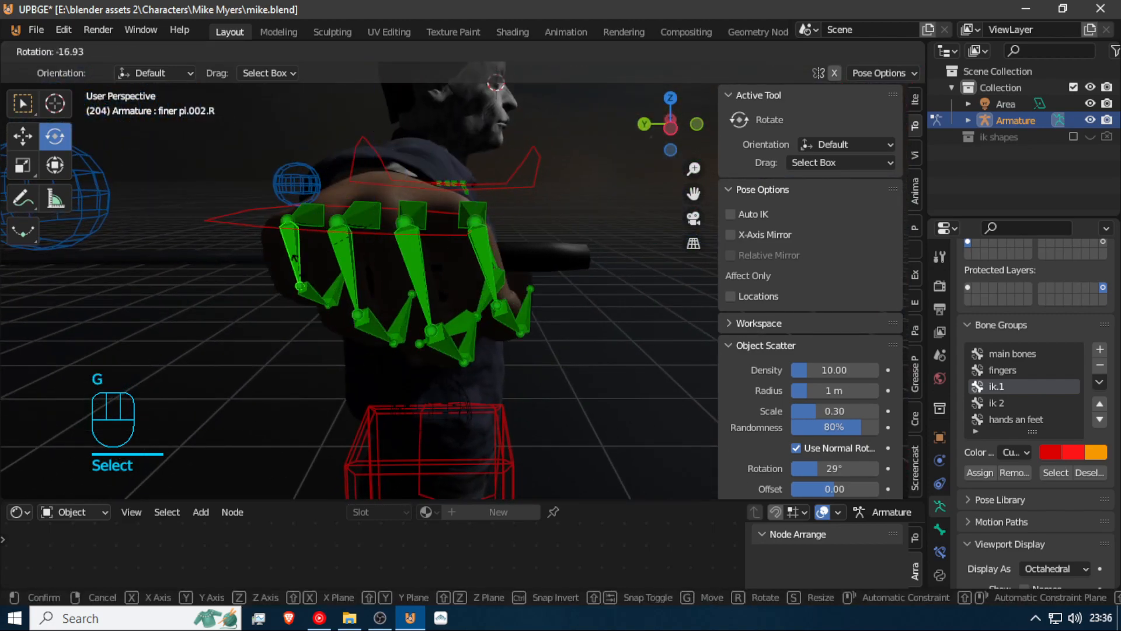
{"action": "right_click", "coordinate": [331, 219]}
Select the first bones of all four right-hand fingers, behind the knuckles, and rotate them together to tilt the knuckles downwards
{"action": "right_click", "coordinate": [321, 216]}
{"action": "right_click", "coordinate": [368, 219], "text": "shift"}
{"action": "right_click", "coordinate": [435, 205], "text": "shift"}
{"action": "right_click", "coordinate": [473, 215], "text": "shift"}
{"action": "key", "text": "shift+f"}
{"action": "left_click", "coordinate": [420, 265]}
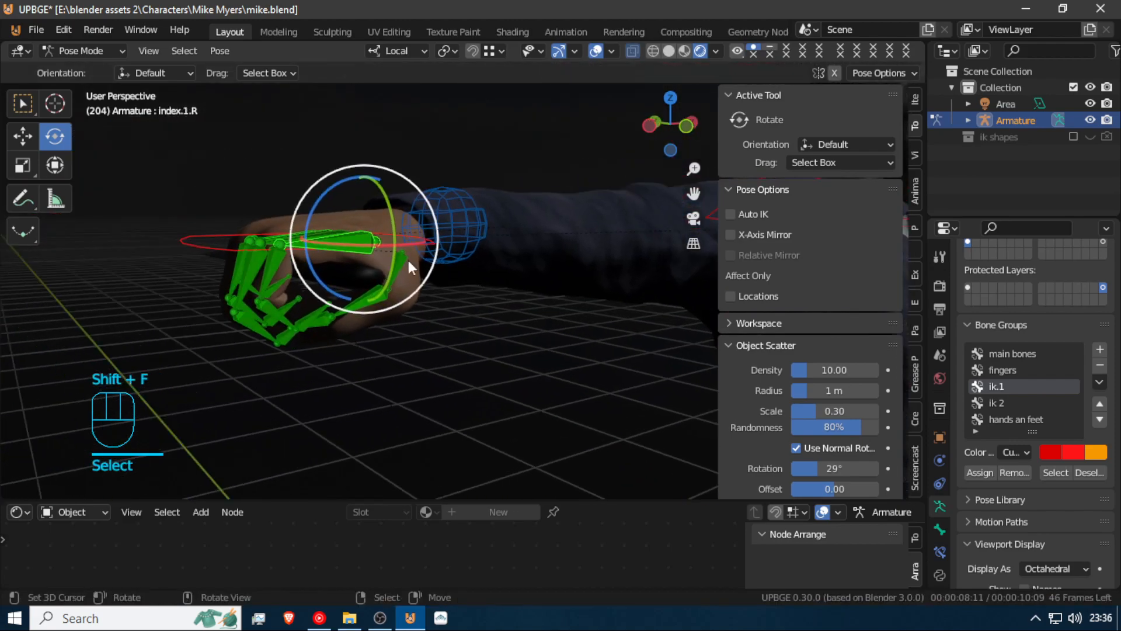
{"action": "mouse_move", "coordinate": [310, 225]}
{"action": "left_mouse_down"}
{"action": "mouse_move", "coordinate": [343, 238]}
{"action": "mouse_move", "coordinate": [311, 248]}
{"action": "left_mouse_up"}
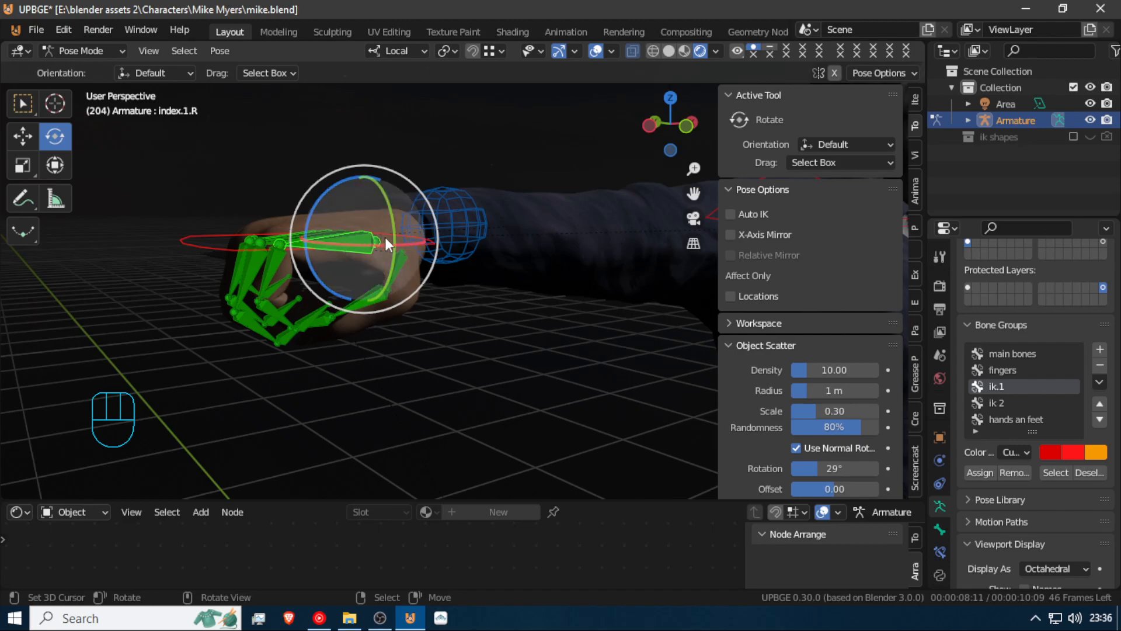
{"action": "key", "text": "b"}
{"action": "left_click_drag", "start_coordinate": [108, 164], "coordinate": [188, 280]}
{"action": "left_click_drag", "start_coordinate": [280, 221], "coordinate": [291, 237]}
{"action": "right_click", "coordinate": [298, 235], "text": "shift"}
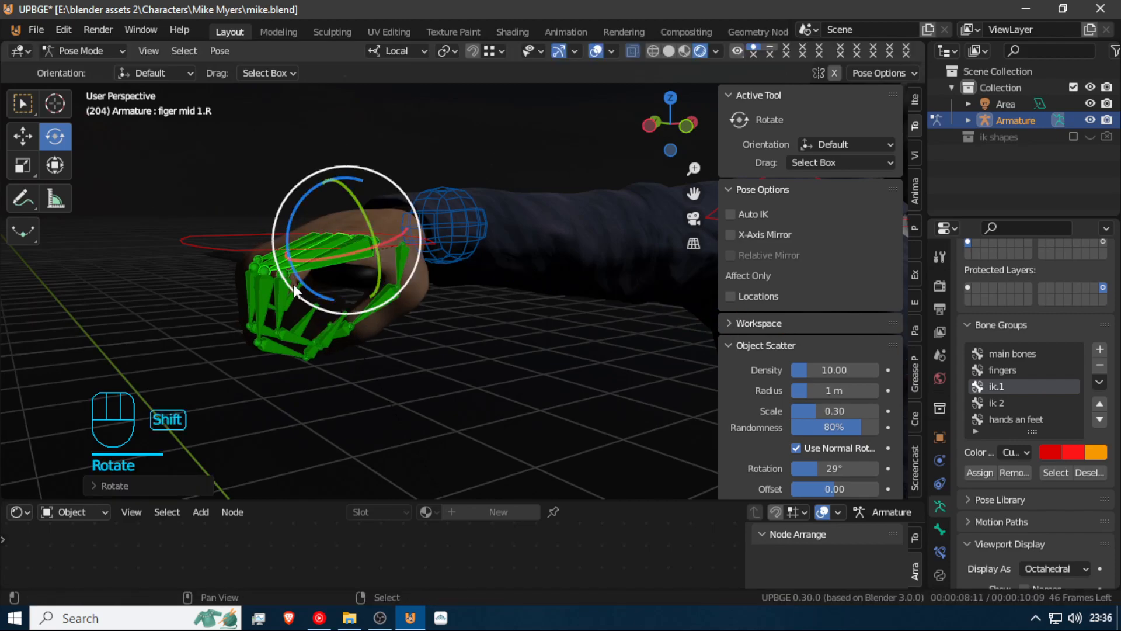
Move and rotate the right thumb's second bone so the thumb closes towards the curled fingertips
{"action": "key", "text": "shift+f"}
{"action": "key", "text": "shift+d"}
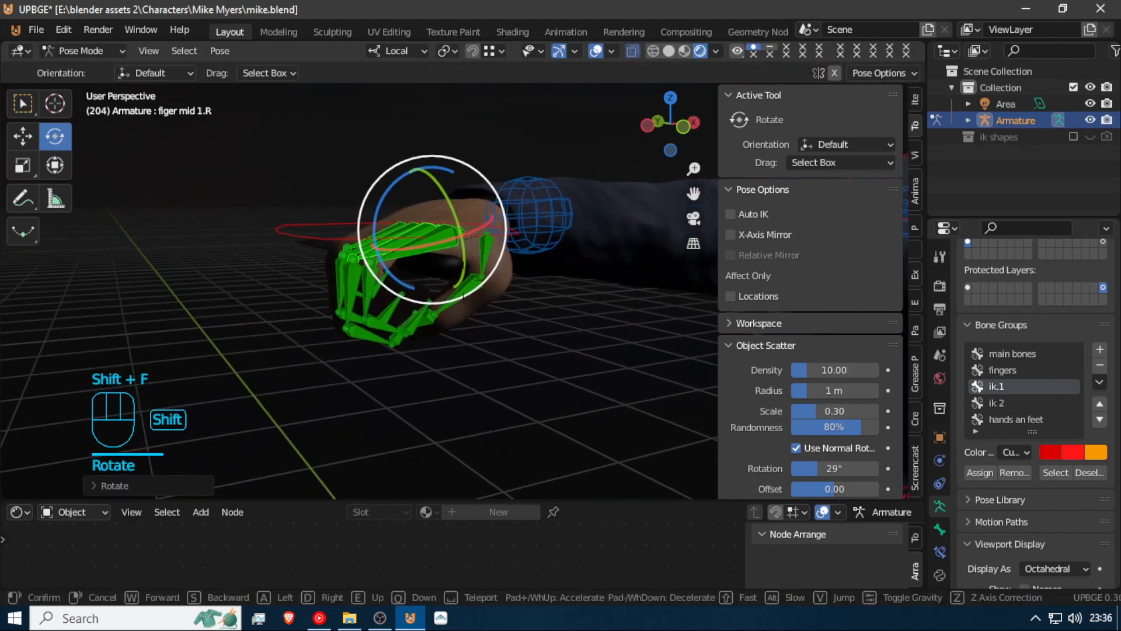
{"action": "key", "text": "w"}
{"action": "key", "text": "w"}
{"action": "key", "text": "a"}
{"action": "key", "text": "d"}
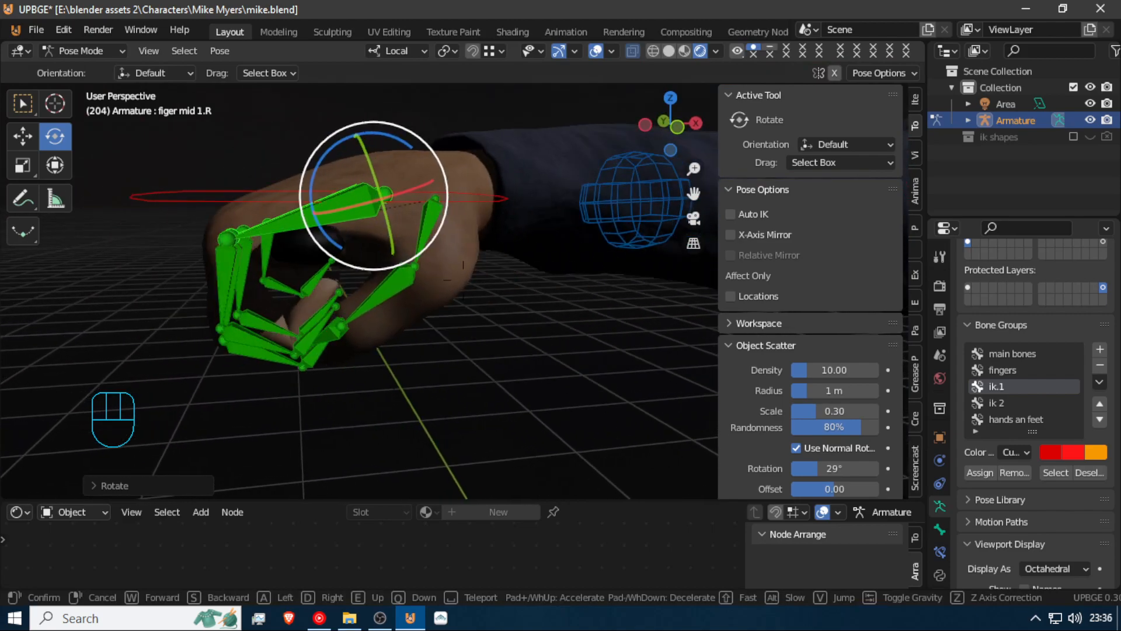
{"action": "key", "text": "w"}
{"action": "key", "text": "q"}
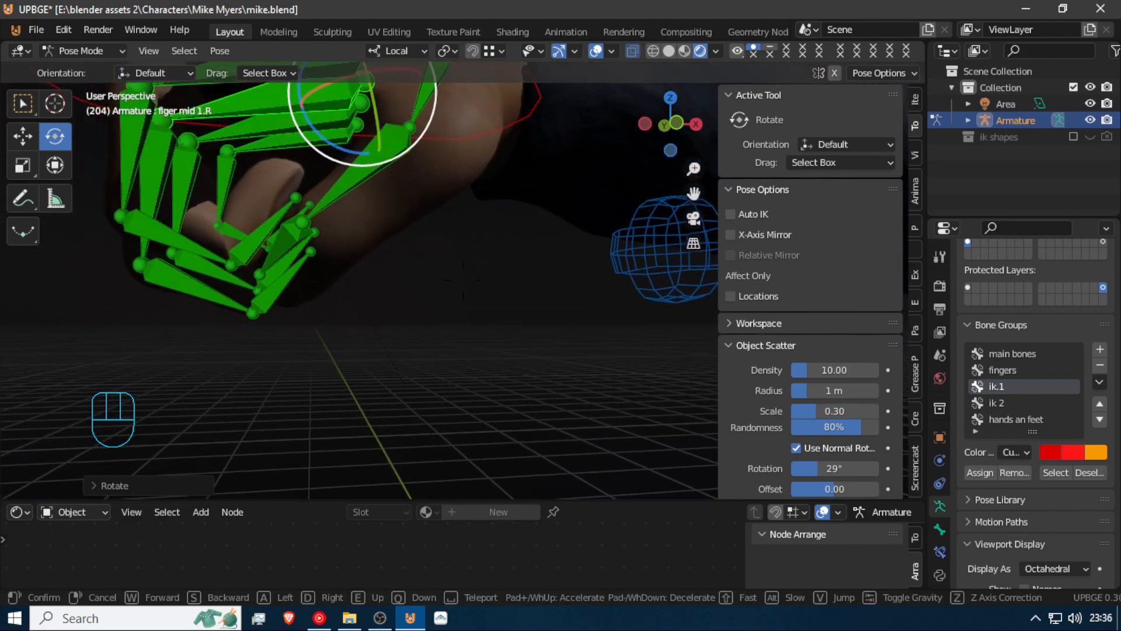
{"action": "key", "text": "e"}
{"action": "key", "text": "d"}
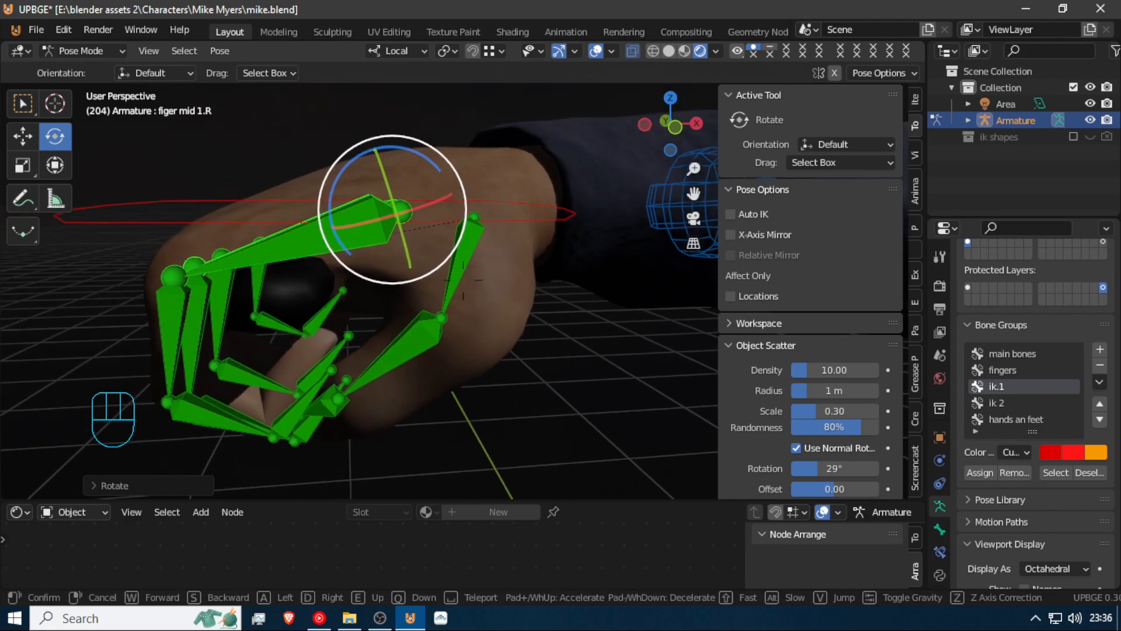
{"action": "left_click", "coordinate": [464, 279]}
{"action": "left_click", "coordinate": [461, 266]}
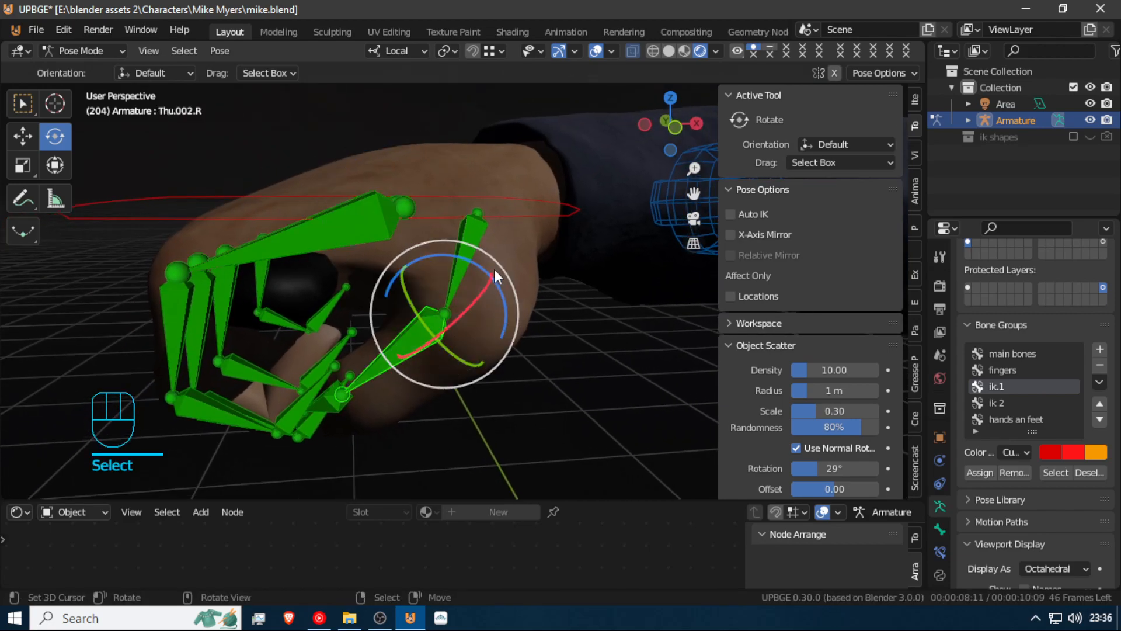
{"action": "left_click_drag", "start_coordinate": [486, 230], "coordinate": [472, 255]}
{"action": "left_click", "coordinate": [441, 325]}
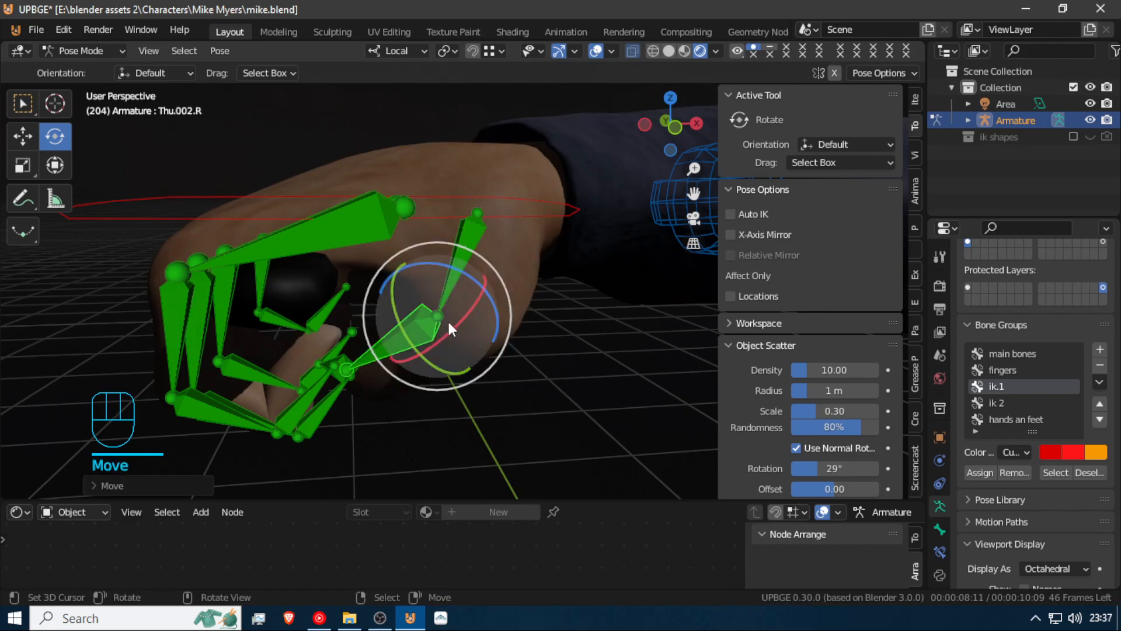
{"action": "left_click_drag", "start_coordinate": [474, 295], "coordinate": [468, 305]}
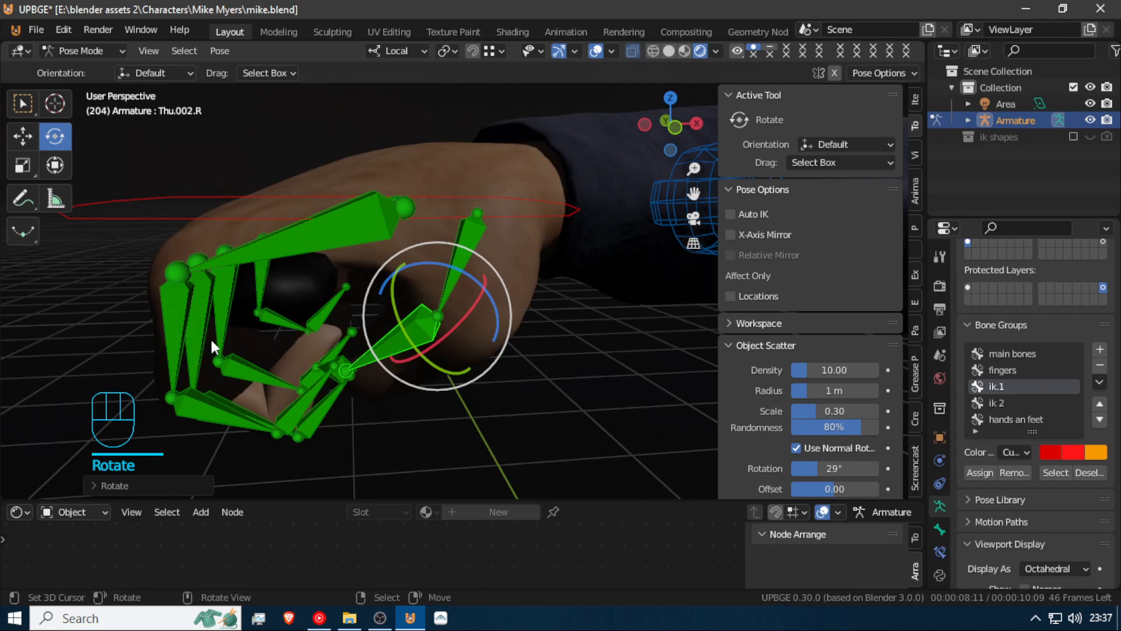
Select the middle phalanx bones of all four right-hand fingers and rotate them together downwards to loosen their curl
{"action": "right_click", "coordinate": [173, 357]}
{"action": "right_click", "coordinate": [227, 421]}
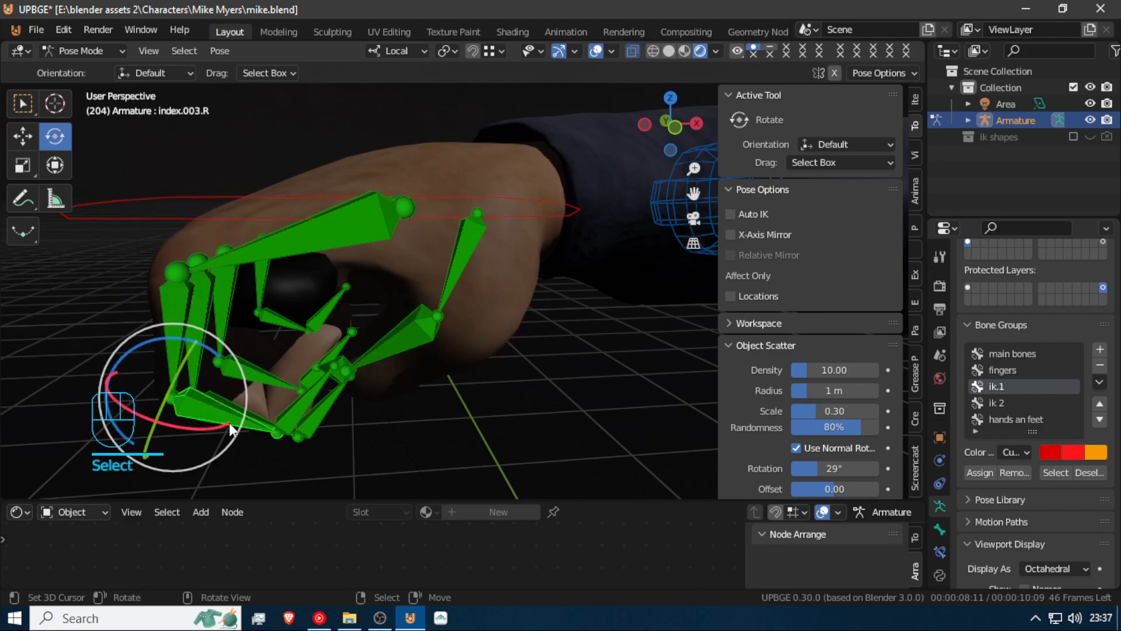
{"action": "right_click", "coordinate": [237, 395], "text": "shift"}
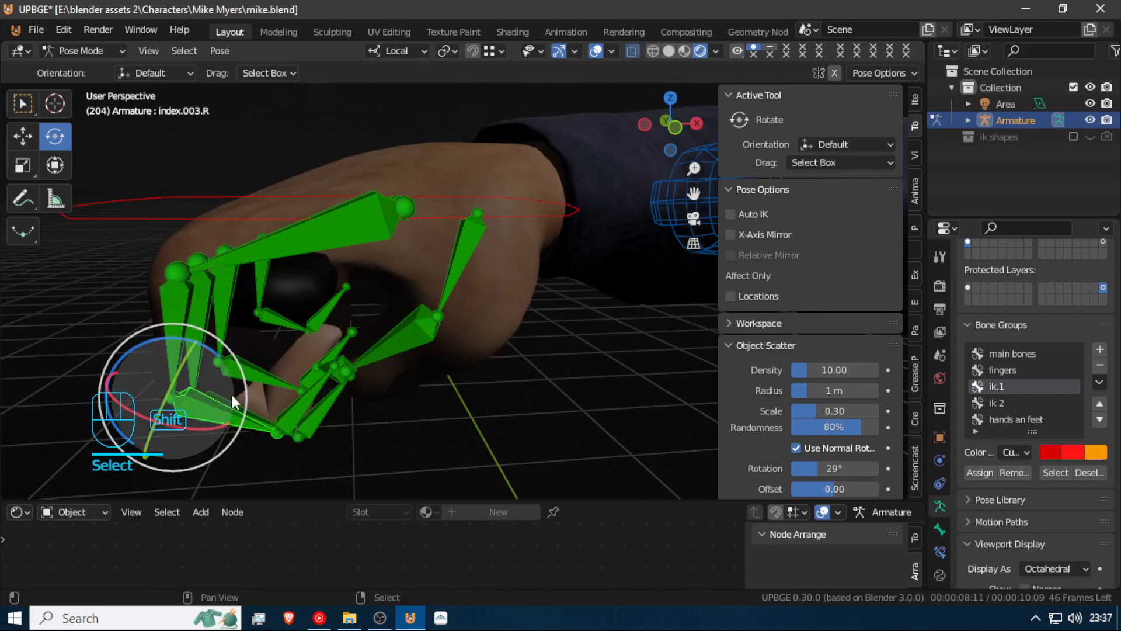
{"action": "key", "text": "shift+f"}
{"action": "key", "text": "a"}
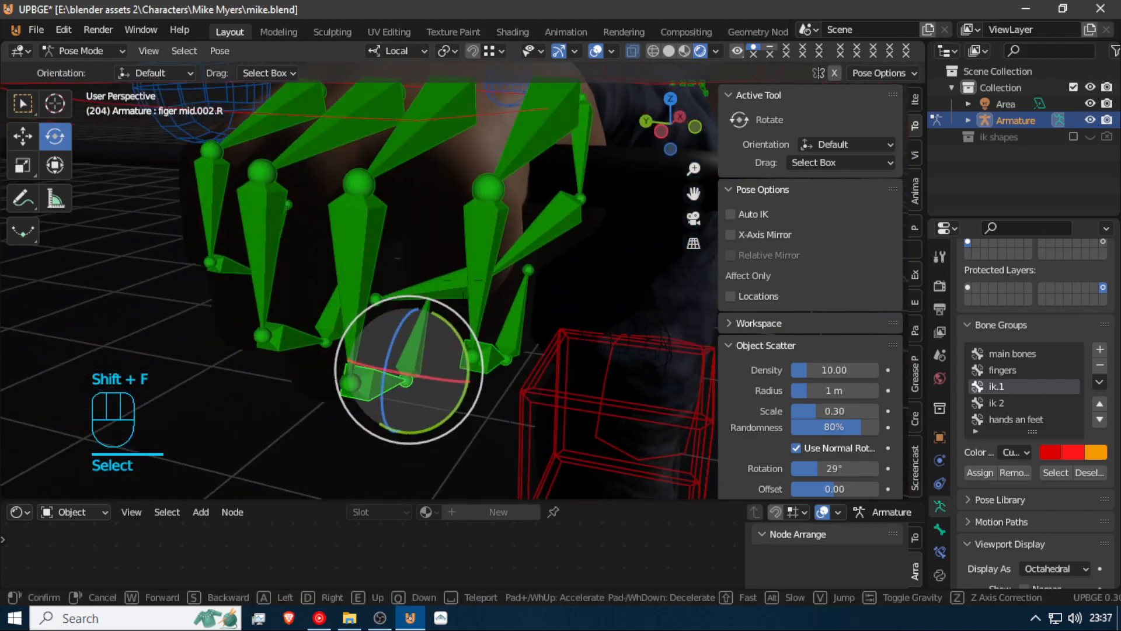
{"action": "left_click", "coordinate": [361, 275]}
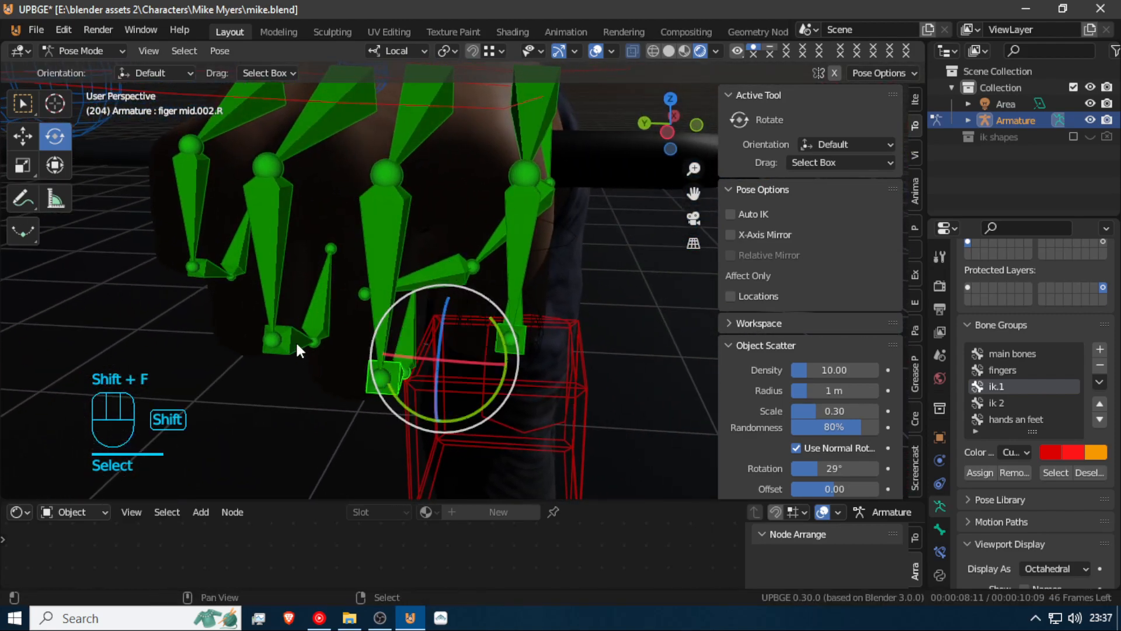
{"action": "right_click", "coordinate": [215, 274], "text": "shift"}
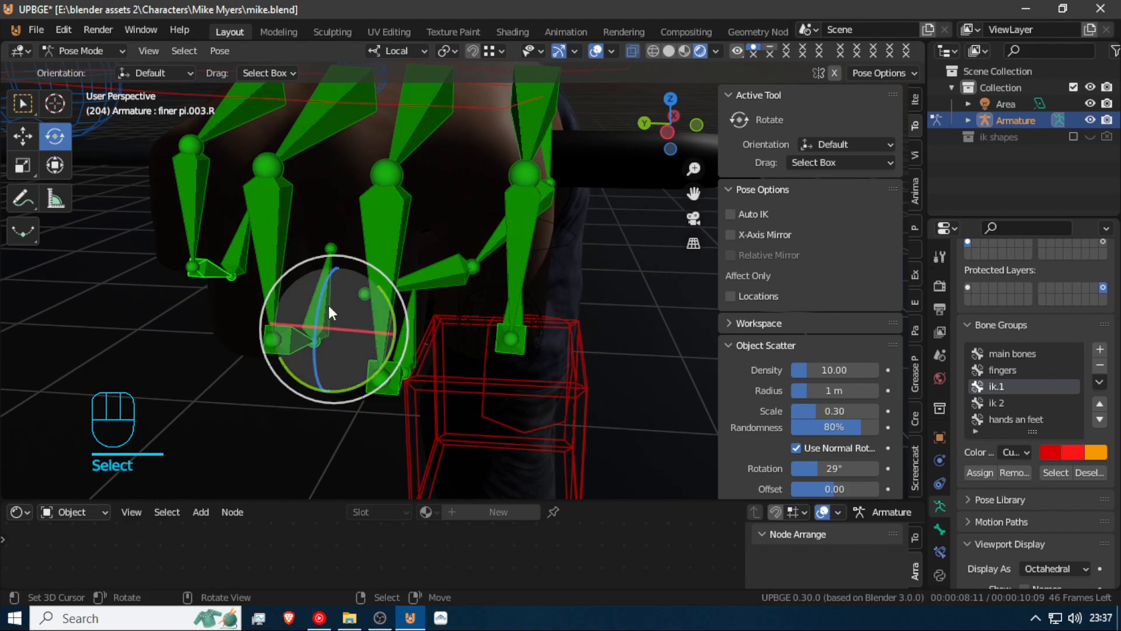
{"action": "left_click_drag", "start_coordinate": [319, 309], "coordinate": [333, 324]}
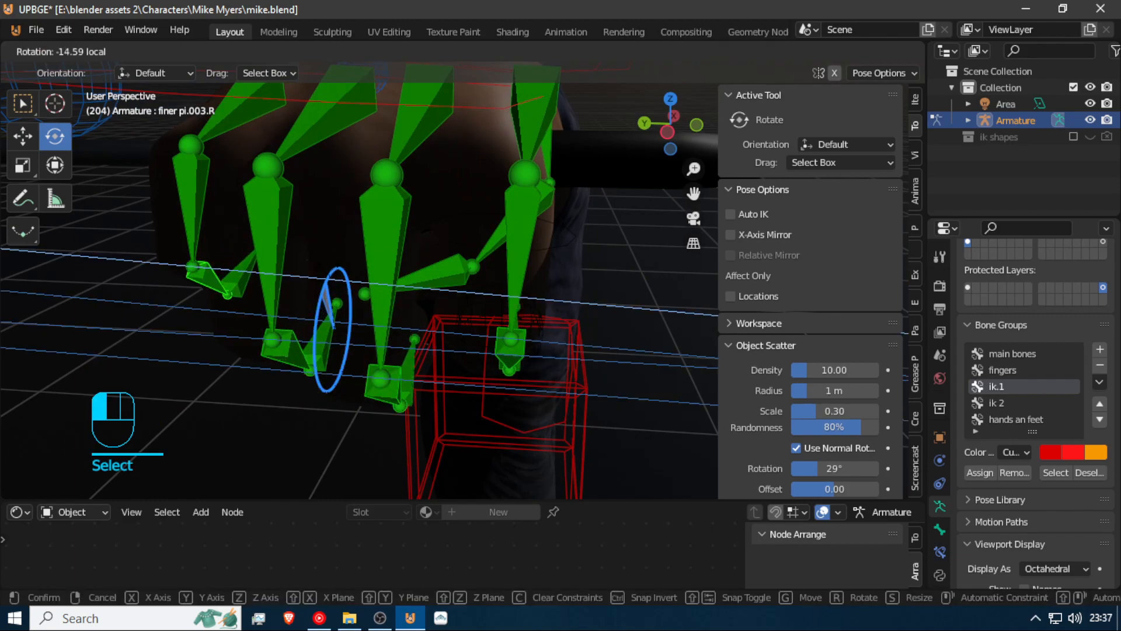
{"action": "left_click_drag", "start_coordinate": [333, 324], "coordinate": [344, 238]}
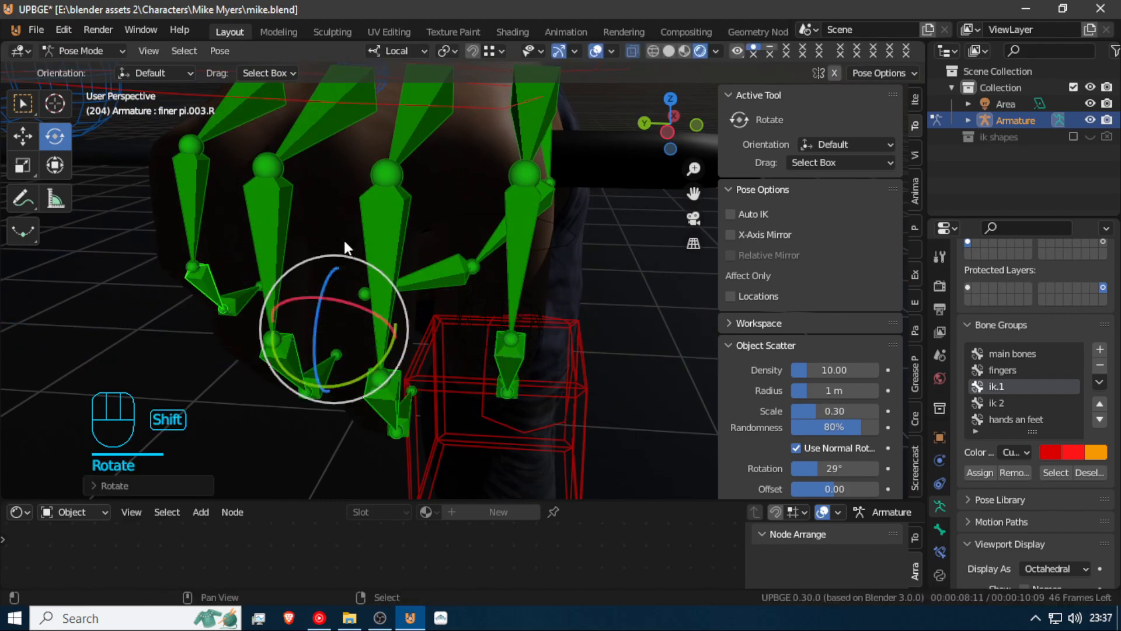
Select the bones just past the knuckles of all four right-hand fingers and rotate them together inwards towards the palm
{"action": "key", "text": "shift+f"}
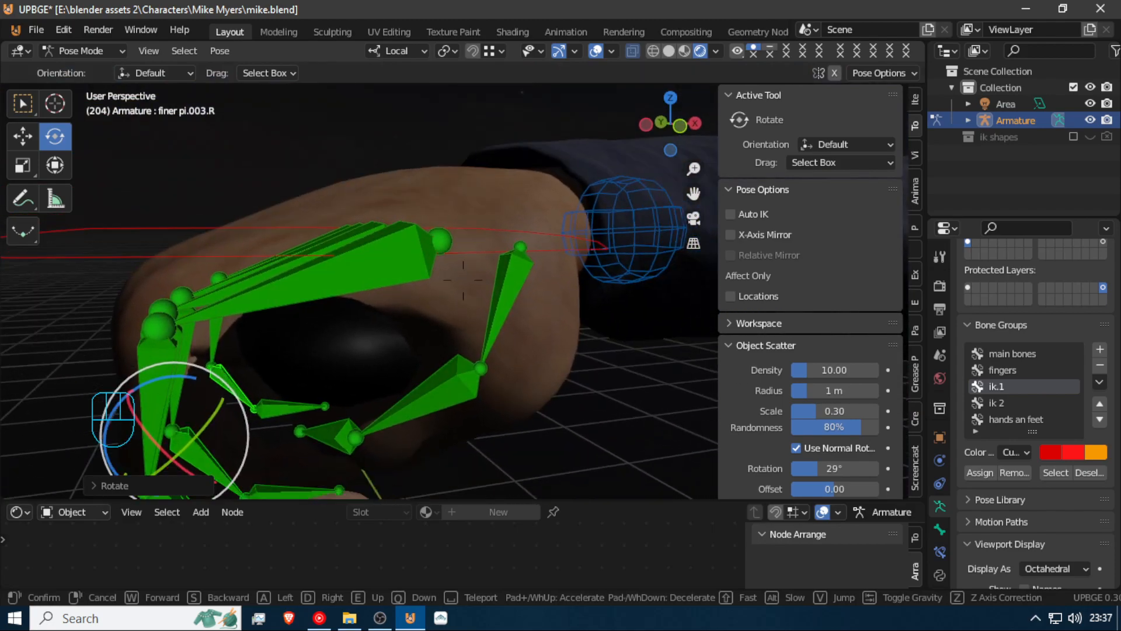
{"action": "left_click", "coordinate": [381, 332]}
{"action": "key", "text": "shift+f"}
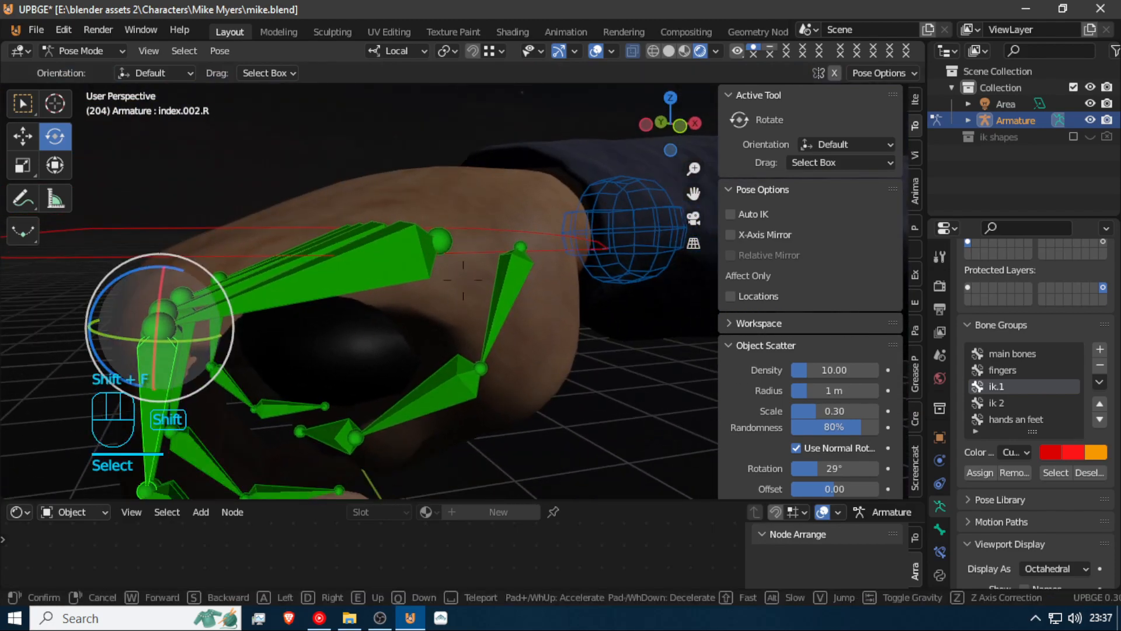
{"action": "left_click", "coordinate": [464, 279]}
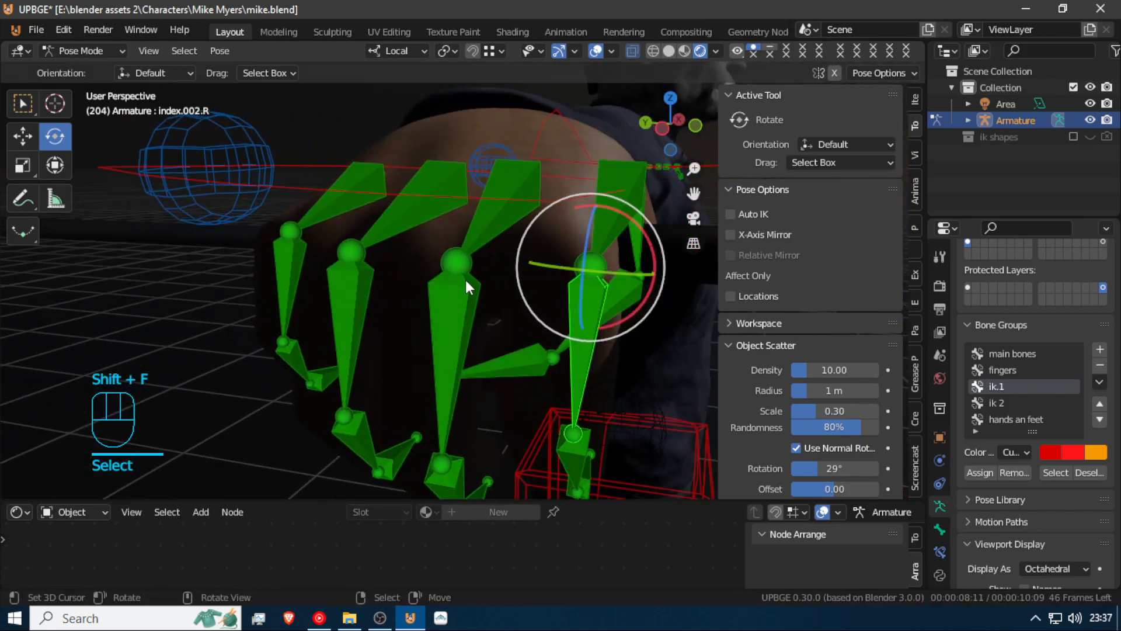
{"action": "left_click", "coordinate": [429, 318]}
{"action": "left_click", "coordinate": [343, 316], "text": "shift"}
{"action": "key", "text": "shift+f"}
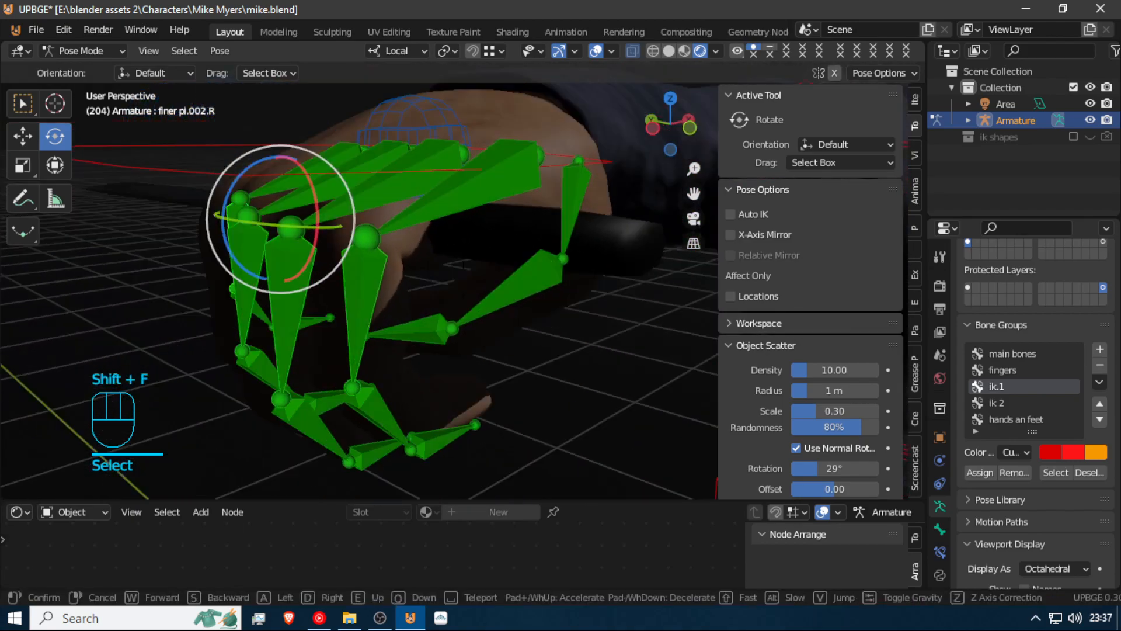
{"action": "left_click", "coordinate": [352, 309]}
{"action": "left_click_drag", "start_coordinate": [166, 297], "coordinate": [173, 302]}
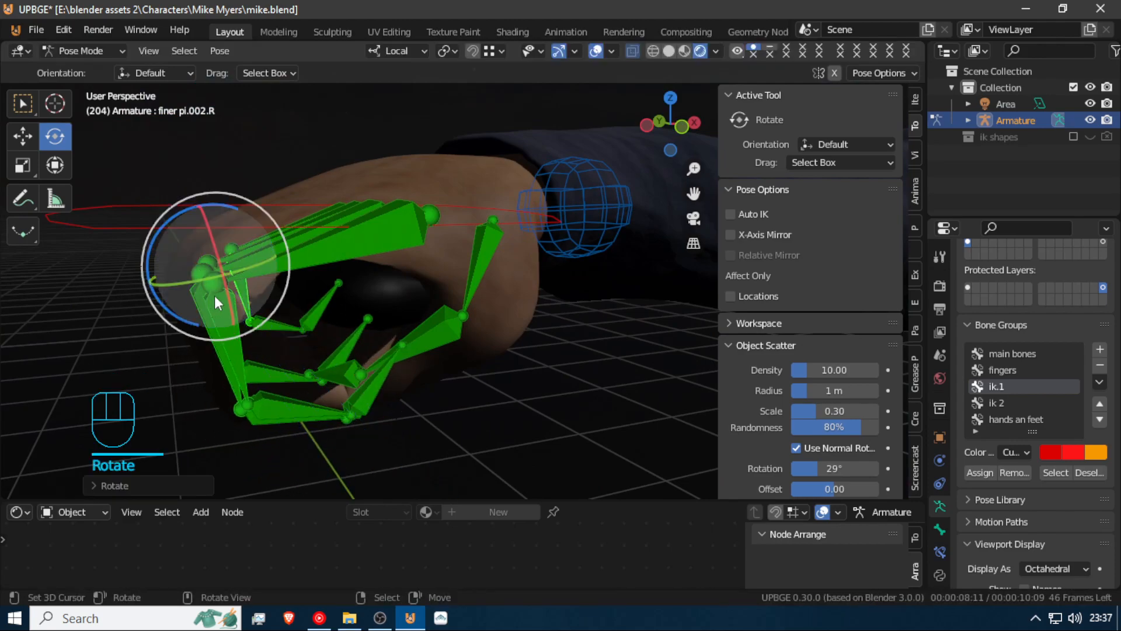
Return to Object Mode, shift the knife about 0.0123 m along its local X axis, and slide it lengthwise along local Y
{"action": "key", "text": "ctrl+Tab"}
{"action": "left_click", "coordinate": [379, 285]}
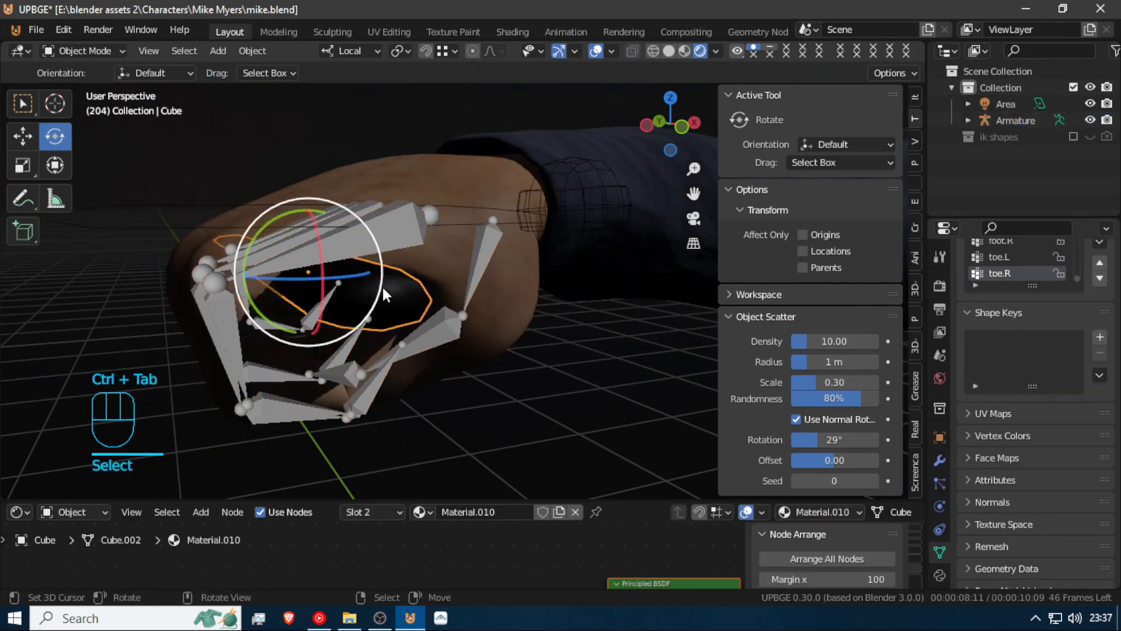
{"action": "key", "text": "g"}
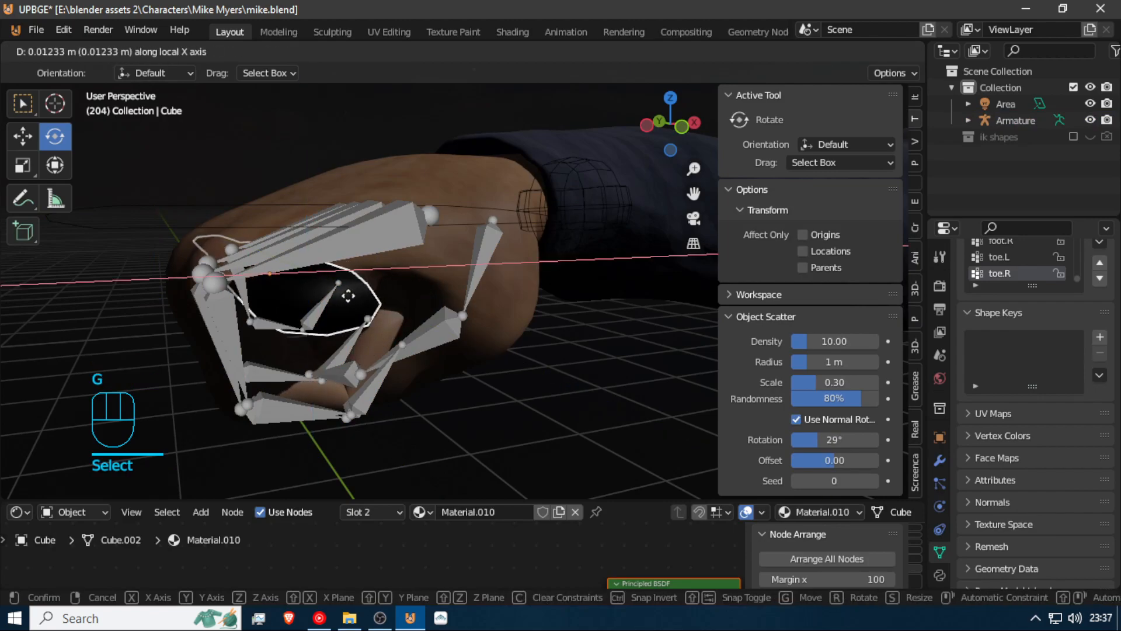
{"action": "left_click", "coordinate": [348, 296]}
{"action": "key", "text": "shift+f"}
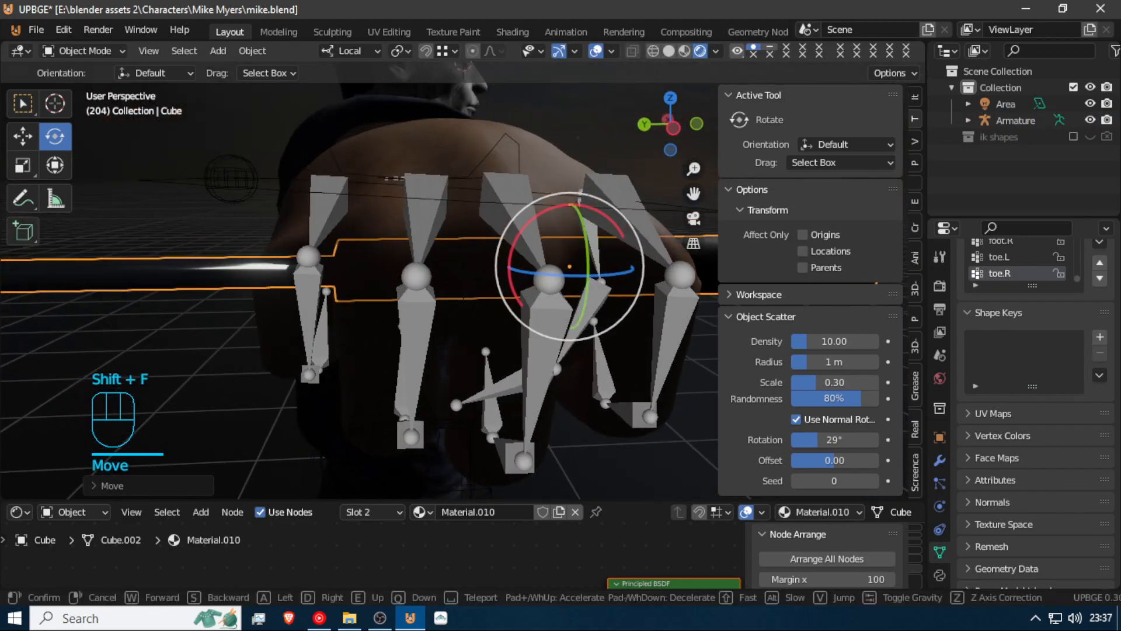
{"action": "left_click", "coordinate": [463, 280]}
{"action": "key", "text": "g"}
{"action": "key", "text": "y"}
{"action": "left_click", "coordinate": [361, 296]}
Add the armature to the selection, enter Pose Mode, and parent the knife to the hand ik.R bone using the Bone option
{"action": "key", "text": "shift+f"}
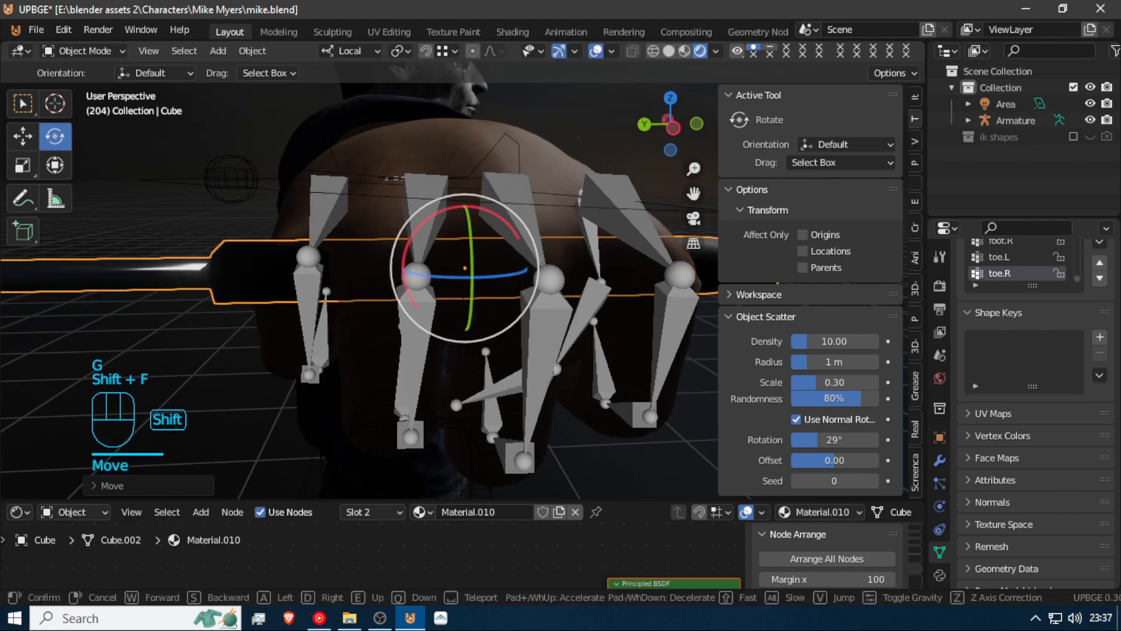
{"action": "key", "text": "d"}
{"action": "left_click", "coordinate": [188, 226]}
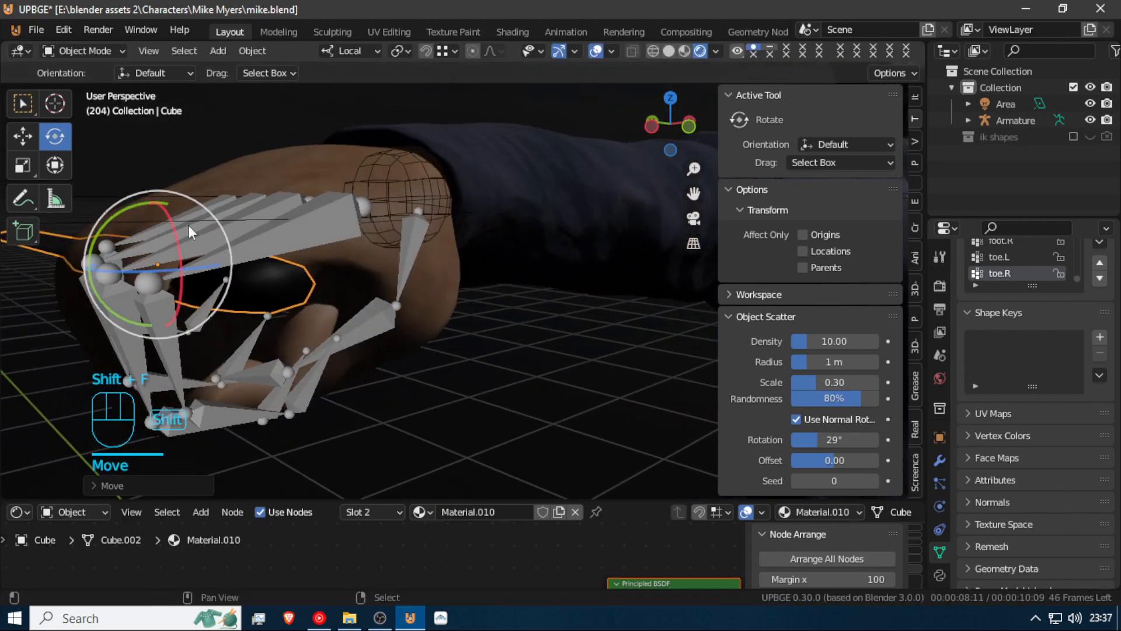
{"action": "left_click", "coordinate": [83, 222]}
{"action": "key", "text": "ctrl+Tab"}
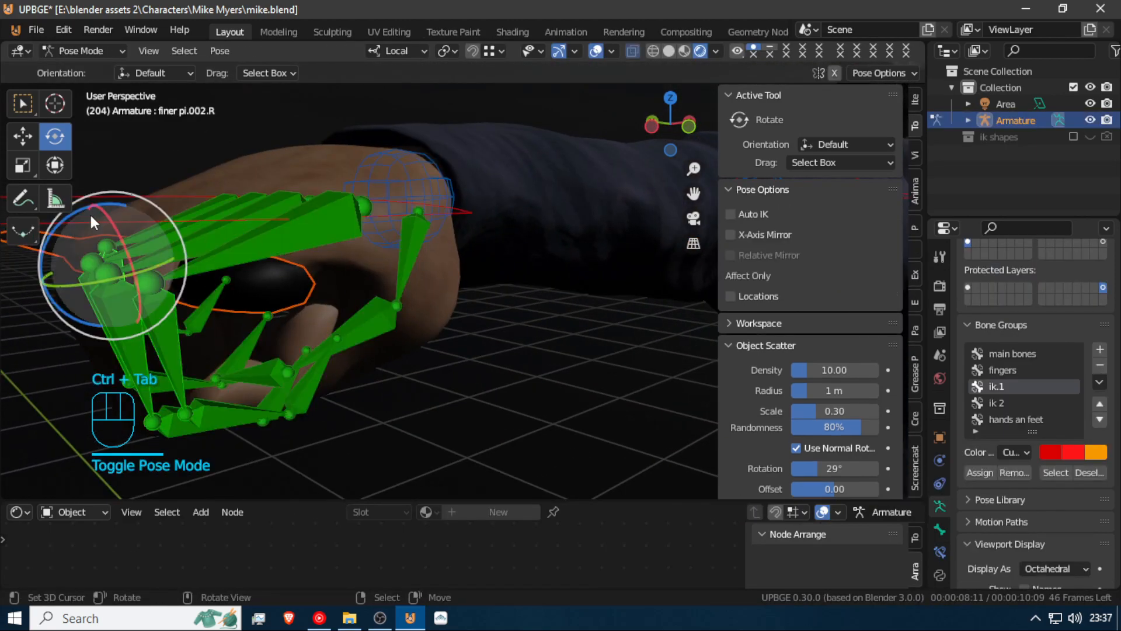
{"action": "left_click", "coordinate": [91, 214]}
{"action": "key", "text": "ctrl+p"}
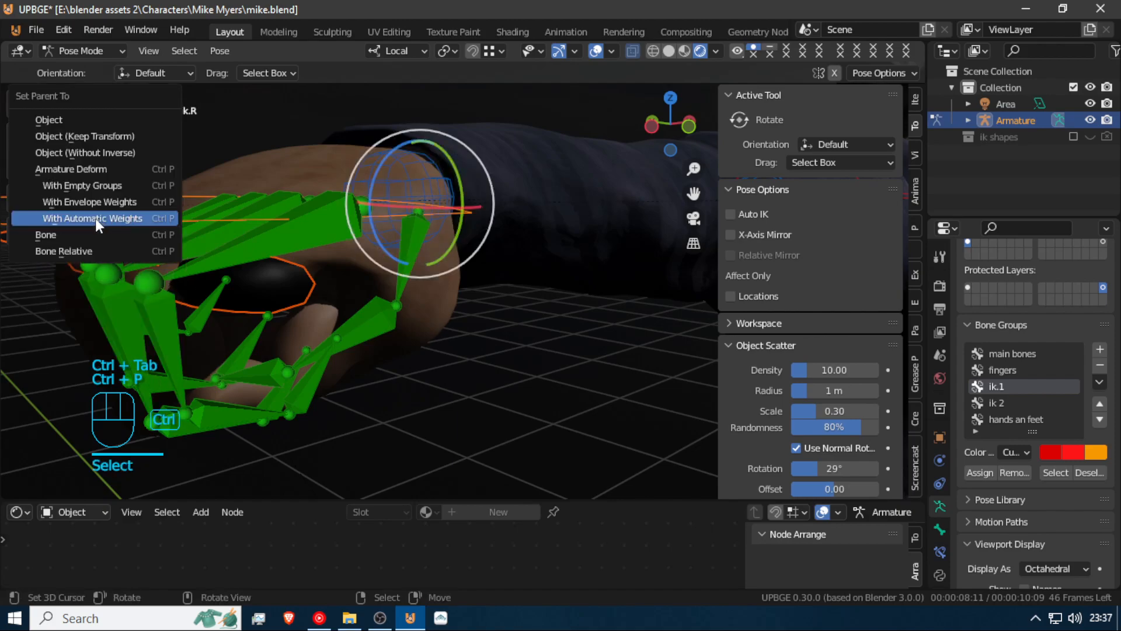
{"action": "left_click", "coordinate": [83, 232]}
Deselect the knife, return the armature to Pose Mode, and move the right hand IK bone in towards the body
{"action": "key", "text": "shift+f"}
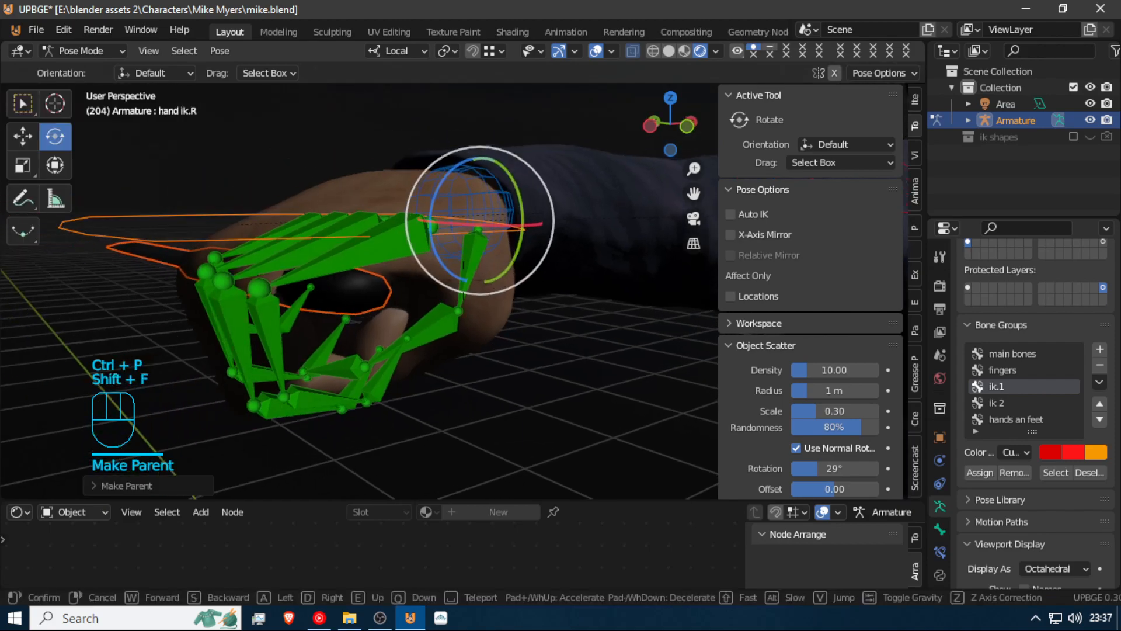
{"action": "key", "text": "a"}
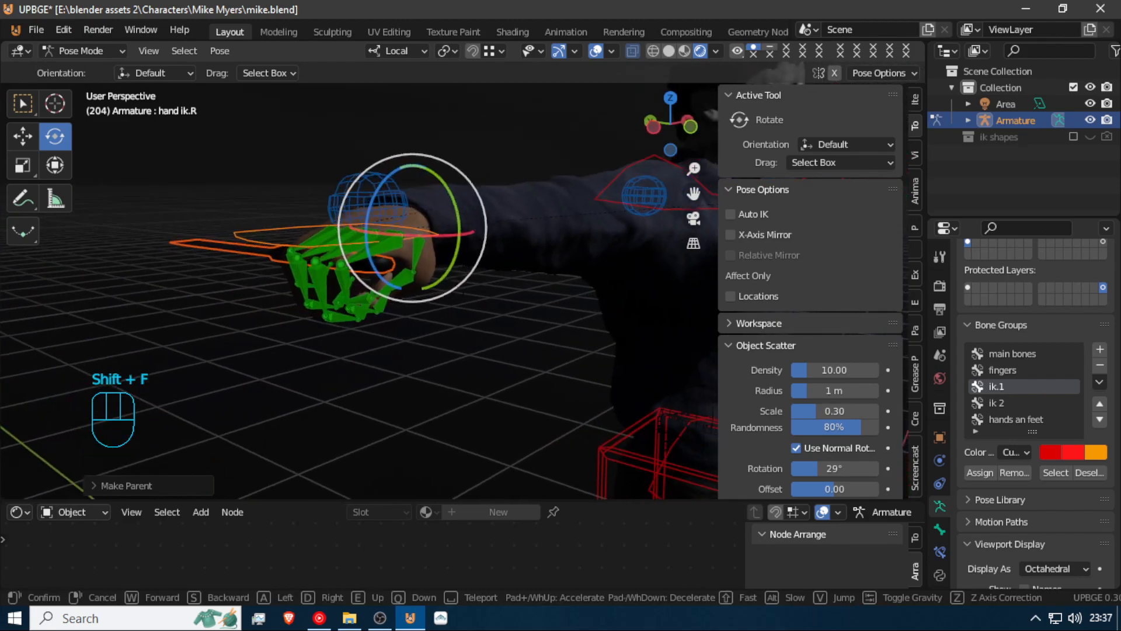
{"action": "left_click", "coordinate": [464, 279]}
{"action": "key", "text": "ctrl+Tab"}
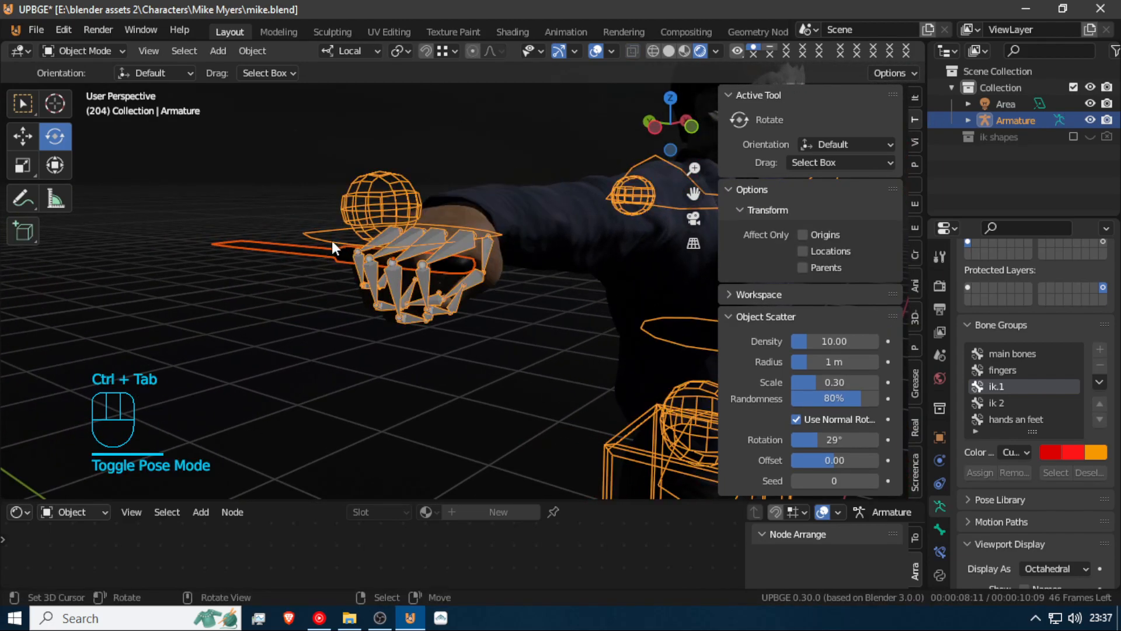
{"action": "key", "text": "ctrl+Tab"}
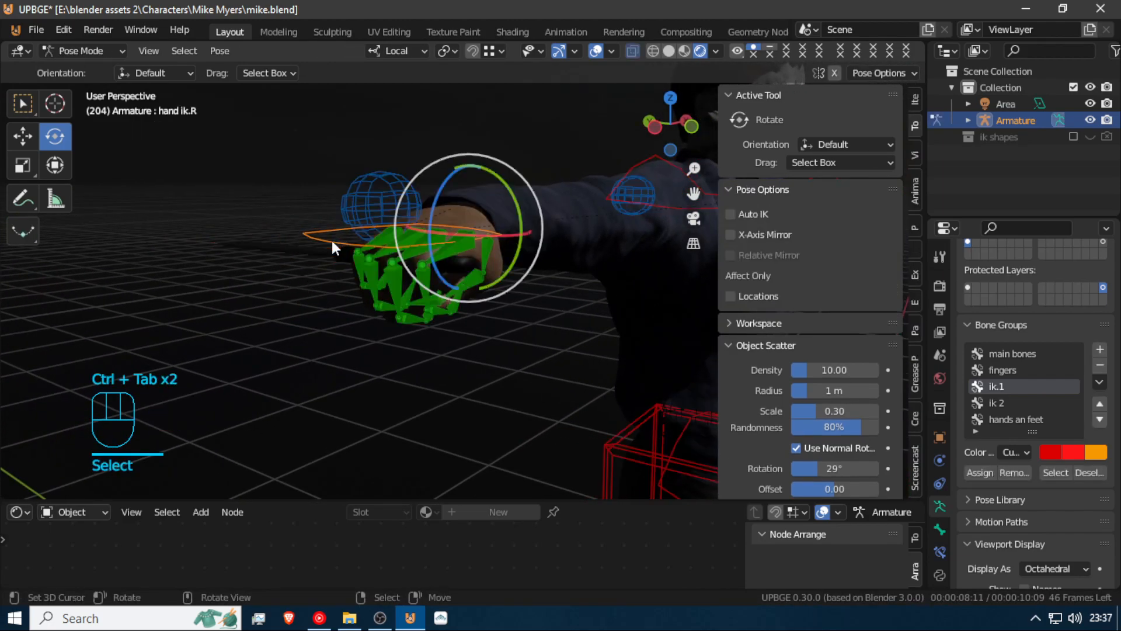
{"action": "key", "text": "g"}
{"action": "left_click", "coordinate": [493, 236]}
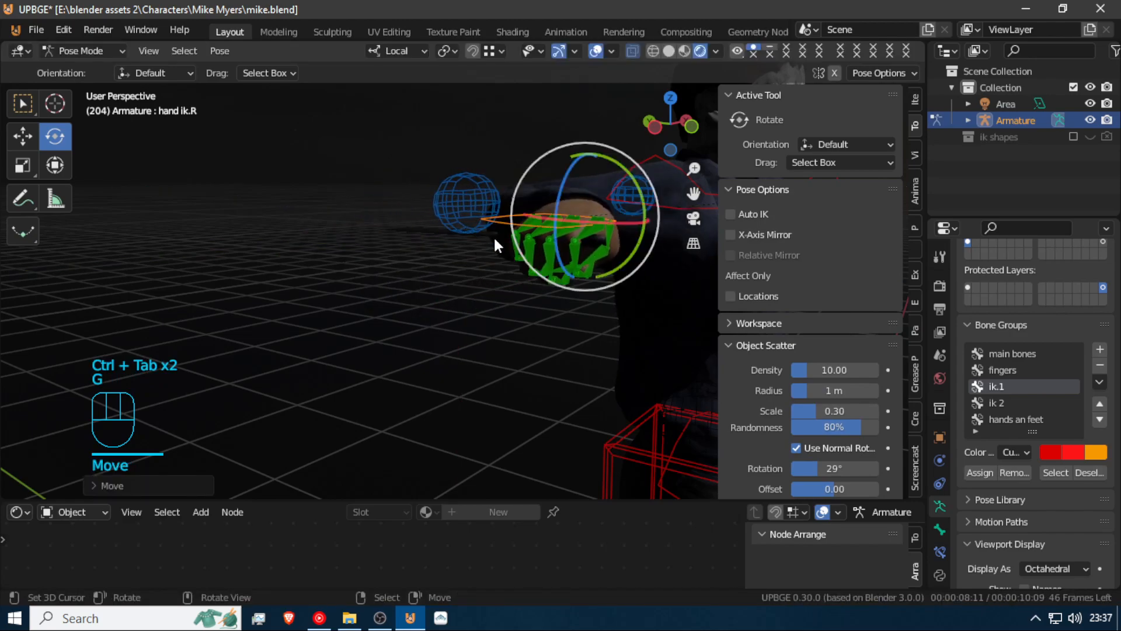
Rotate the right hand IK bone until the fist stands upright with the knife blade pointing down
{"action": "left_click_drag", "start_coordinate": [613, 223], "coordinate": [622, 140]}
{"action": "right_click", "coordinate": [619, 141]}
{"action": "mouse_move", "coordinate": [615, 223]}
{"action": "left_mouse_down"}
{"action": "mouse_move", "coordinate": [636, 186]}
{"action": "mouse_move", "coordinate": [608, 176]}
{"action": "mouse_move", "coordinate": [625, 199]}
{"action": "mouse_move", "coordinate": [619, 187]}
{"action": "mouse_move", "coordinate": [594, 221]}
{"action": "left_mouse_up"}
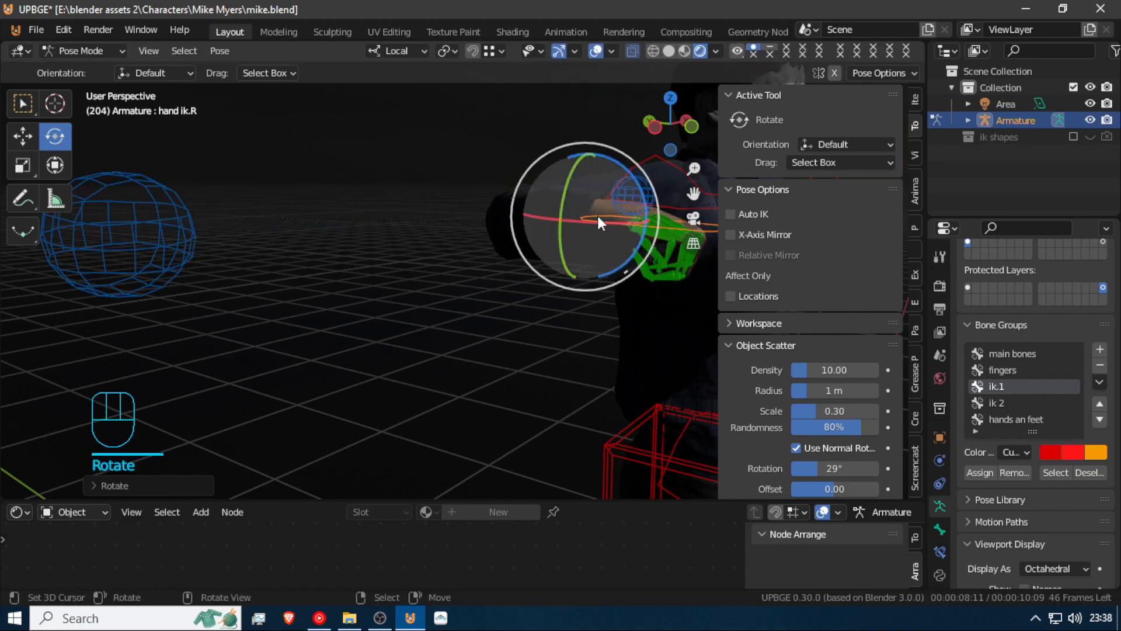
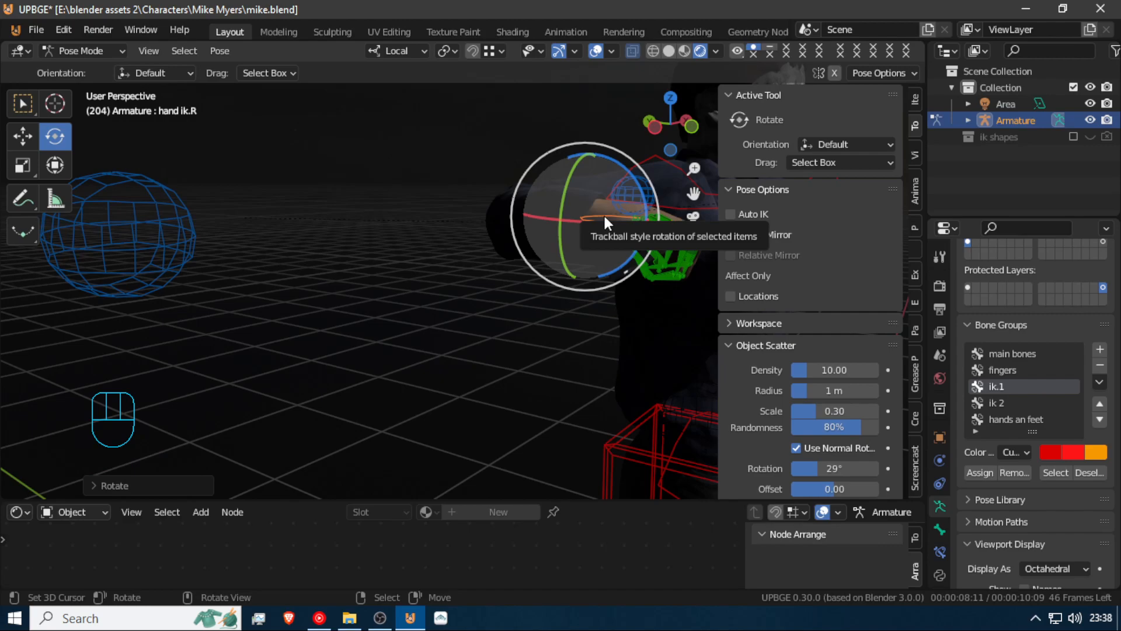
{"action": "key", "text": "shift+f"}
{"action": "key", "text": "d"}
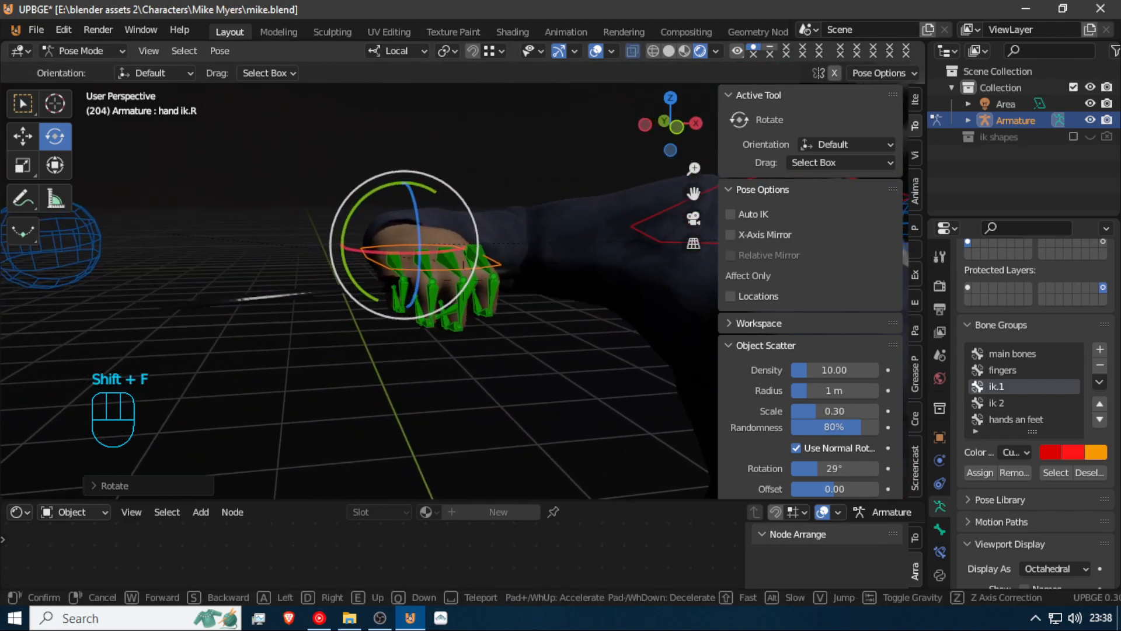
{"action": "left_click", "coordinate": [463, 266]}
{"action": "left_click_drag", "start_coordinate": [316, 205], "coordinate": [342, 260]}
Move the right hand IK bone along constrained axes, including its local X, to bring the knife hand near the right shoulder
{"action": "key", "text": "shift+f"}
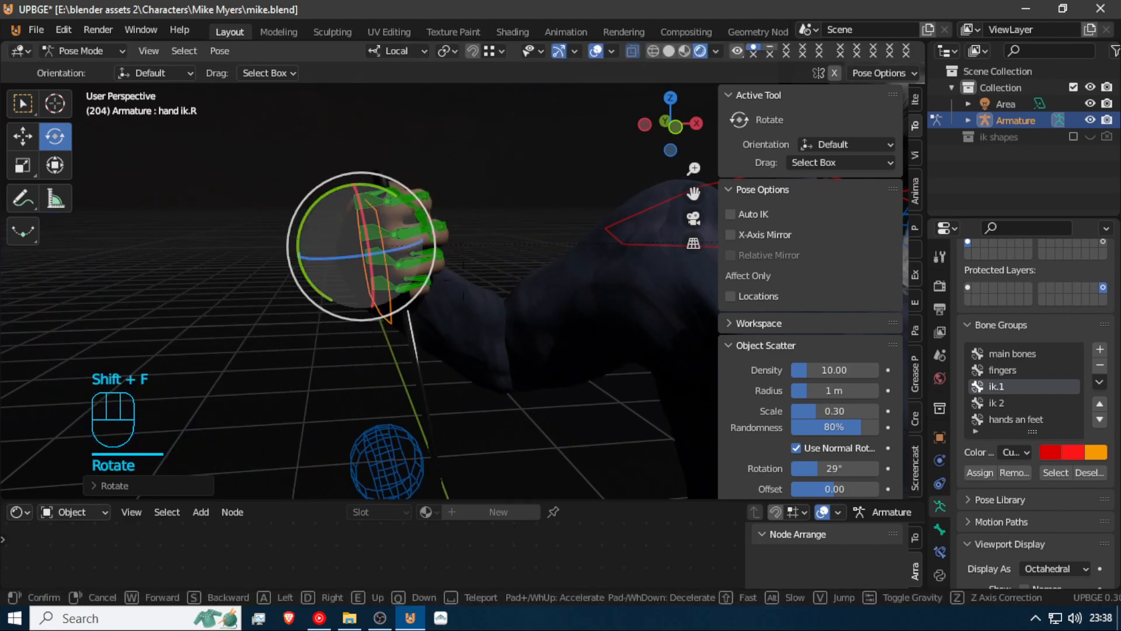
{"action": "key", "text": "shift+a"}
{"action": "left_click", "coordinate": [433, 278]}
{"action": "key", "text": "g"}
{"action": "middle_click_drag", "start_coordinate": [462, 281], "coordinate": [537, 270]}
{"action": "left_click", "coordinate": [744, 231]}
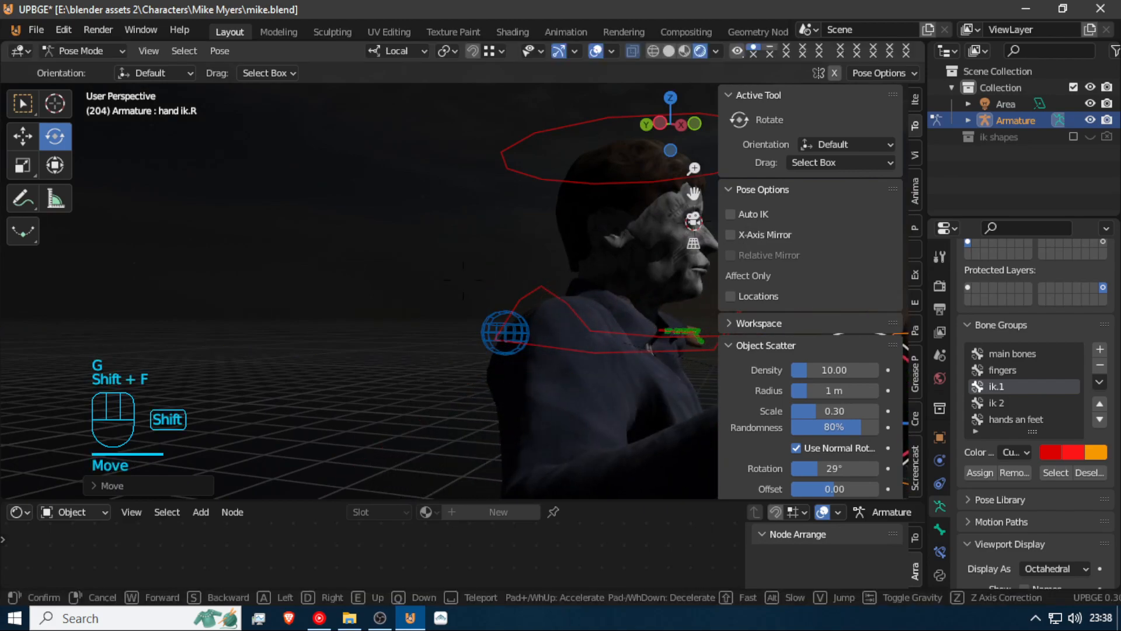
{"action": "key", "text": "shift+d"}
{"action": "left_click", "coordinate": [464, 280]}
{"action": "key", "text": "g"}
{"action": "middle_click_drag", "start_coordinate": [464, 280], "coordinate": [546, 295]}
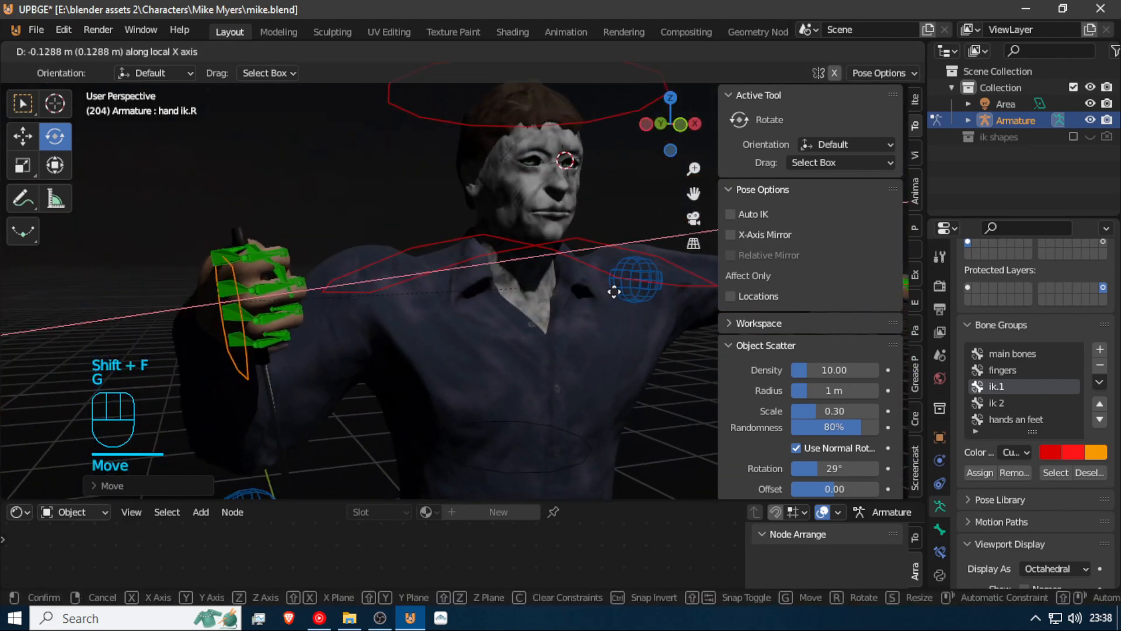
{"action": "left_click", "coordinate": [745, 259]}
Raise the right hand IK bone to head height and rotate it so the knife blade points forward
{"action": "key", "text": "shift+f"}
{"action": "left_click", "coordinate": [477, 289]}
{"action": "key", "text": "r"}
{"action": "key", "text": "r"}
{"action": "right_click", "coordinate": [462, 266]}
{"action": "key", "text": "g"}
{"action": "key", "text": "z"}
{"action": "left_click", "coordinate": [457, 182]}
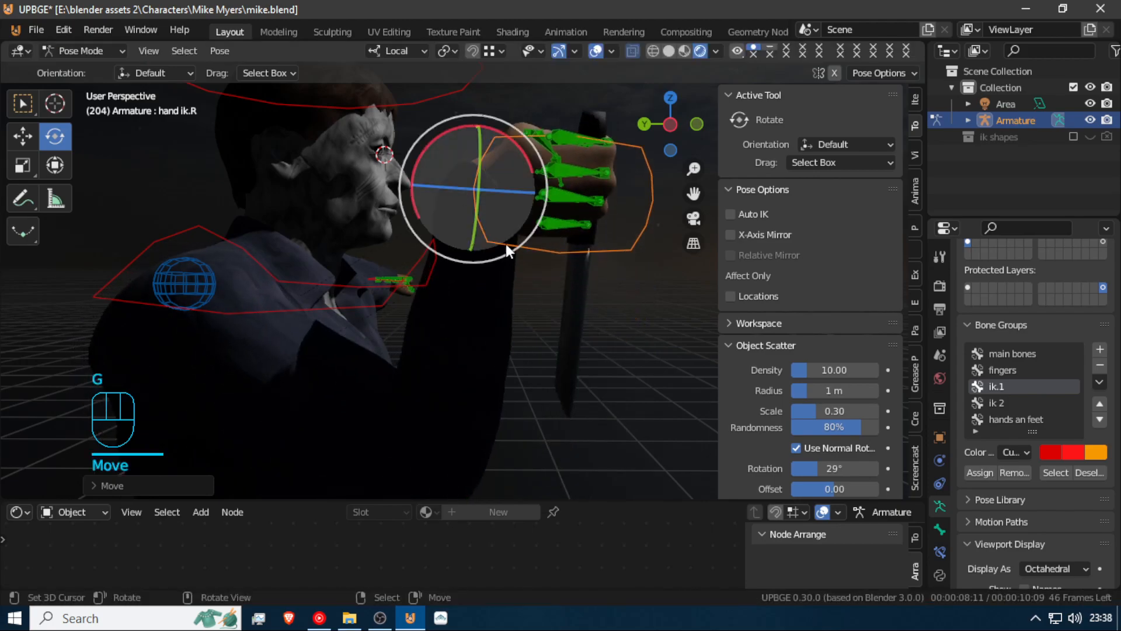
{"action": "key", "text": "r"}
{"action": "left_click", "coordinate": [502, 175]}
Move the right hand IK bone along the X axis in two passes to bring the raised knife hand closer to the head
{"action": "key", "text": "shift+f"}
{"action": "key", "text": "d"}
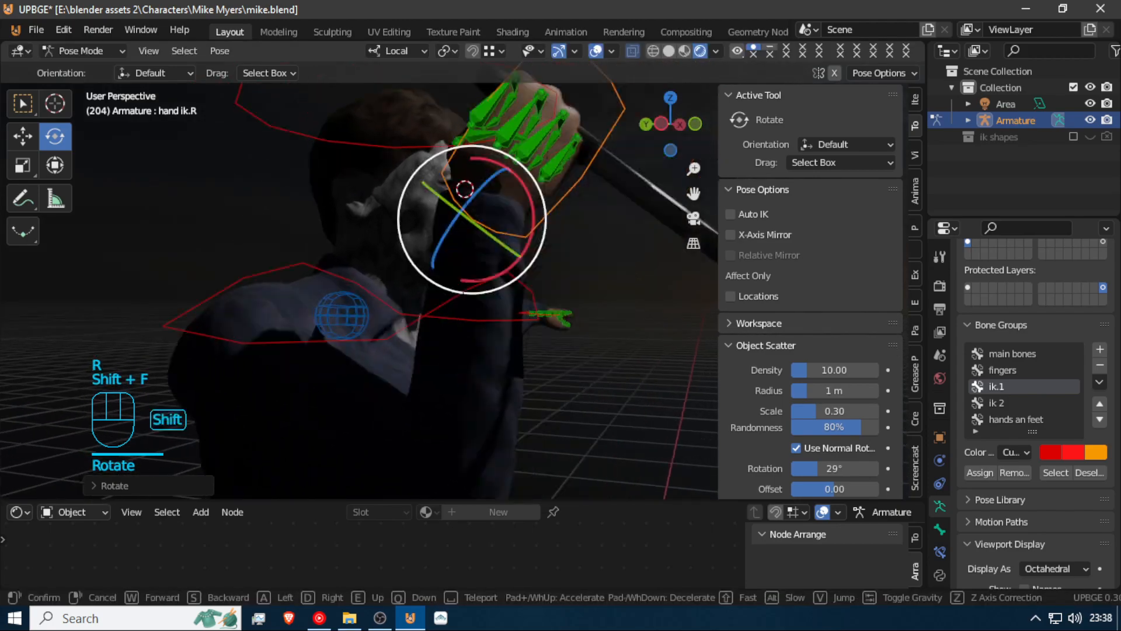
{"action": "left_click", "coordinate": [461, 278]}
{"action": "key", "text": "shift+f"}
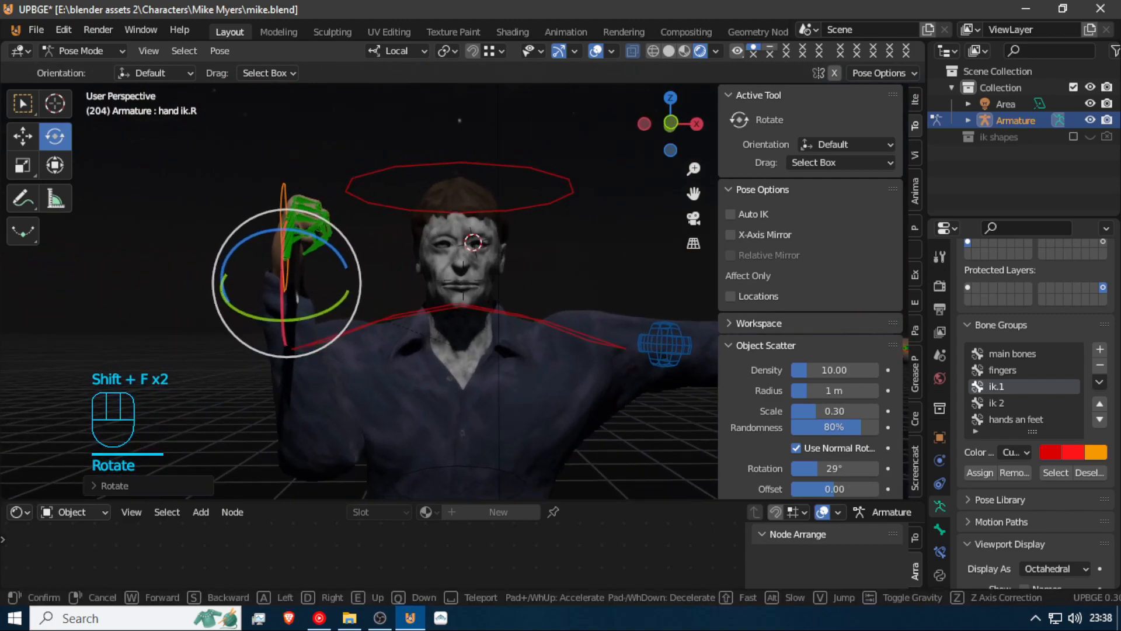
{"action": "left_click", "coordinate": [466, 277]}
{"action": "key", "text": "g"}
{"action": "key", "text": "x"}
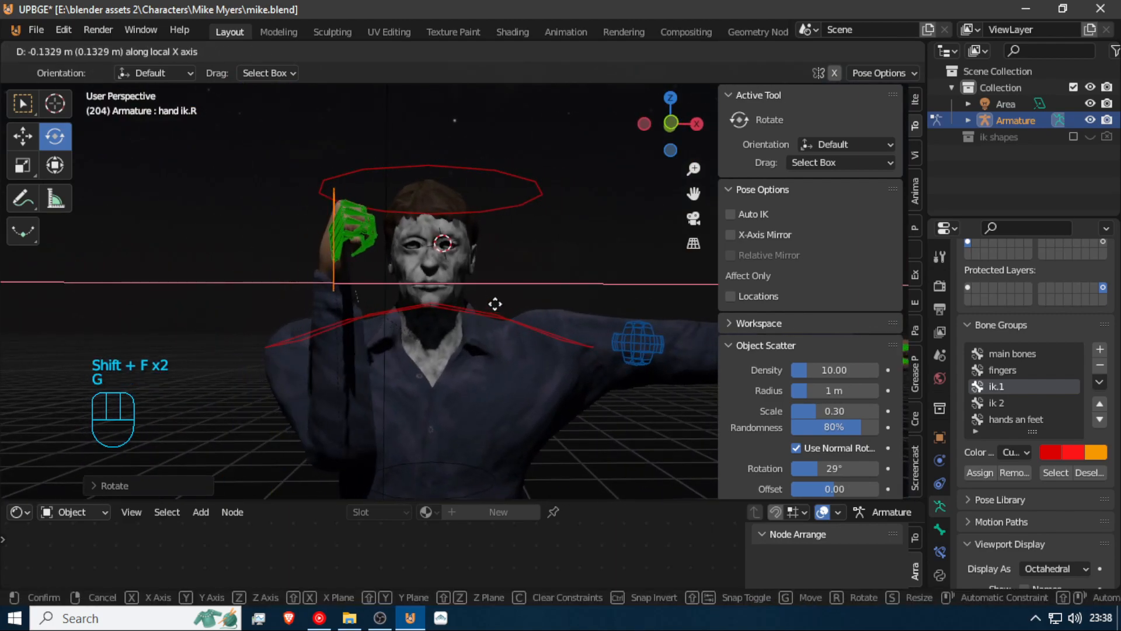
{"action": "left_click", "coordinate": [493, 303]}
{"action": "key", "text": "shift+f"}
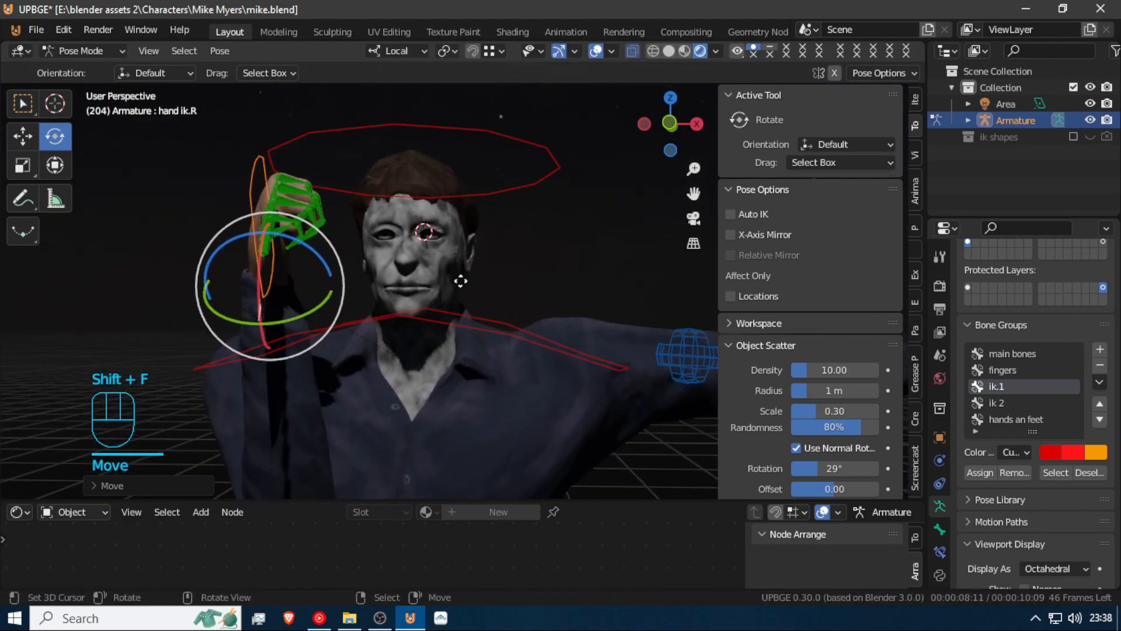
{"action": "left_click", "coordinate": [461, 278]}
{"action": "key", "text": "g"}
{"action": "key", "text": "x"}
{"action": "left_click", "coordinate": [482, 285]}
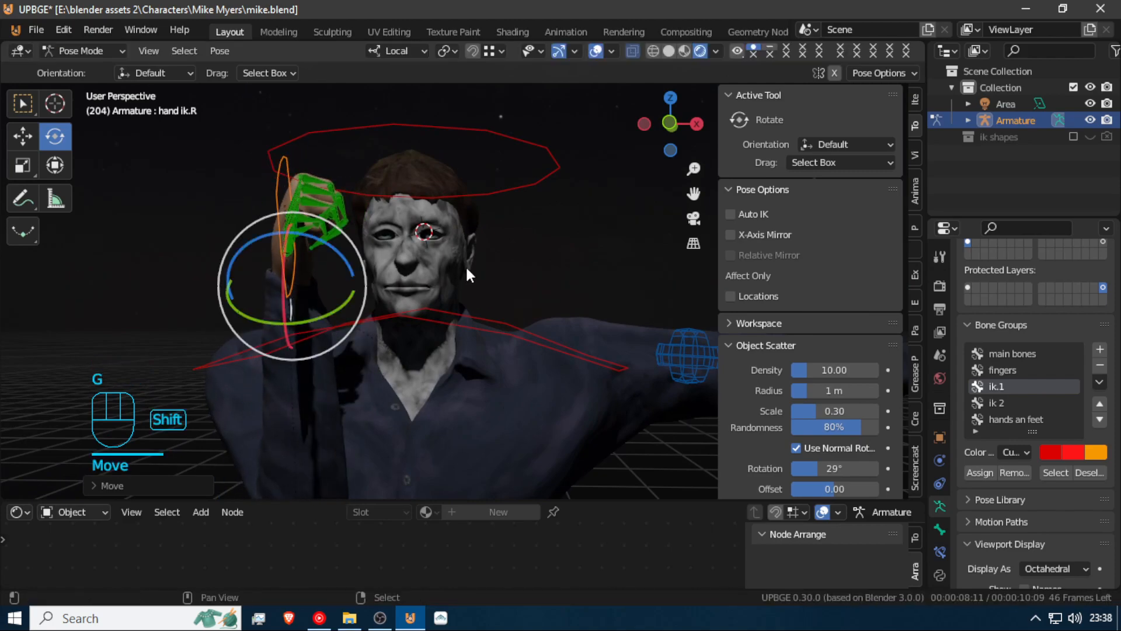
{"action": "key", "text": "shift+f"}
{"action": "left_click", "coordinate": [464, 286]}
{"action": "key", "text": "g"}
{"action": "key", "text": "x"}
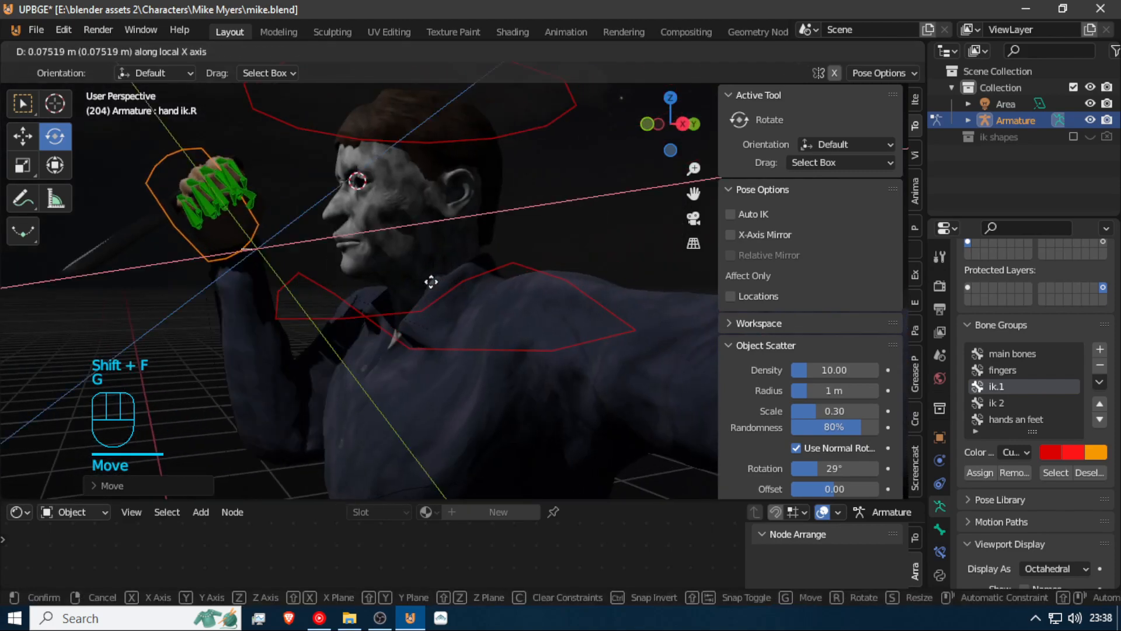
{"action": "key", "text": "x"}
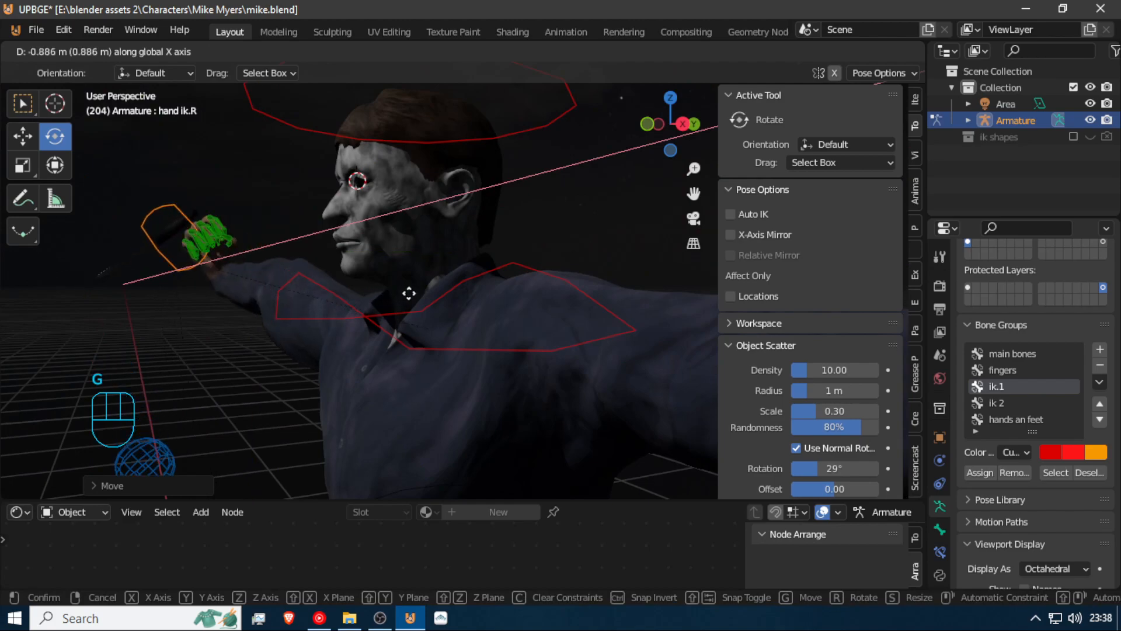
{"action": "right_click", "coordinate": [409, 293]}
Move the right hand IK bone along its local Y axis to adjust the raised arm
{"action": "key", "text": "g"}
{"action": "key", "text": "x"}
{"action": "key", "text": "x"}
{"action": "key", "text": "x"}
{"action": "key", "text": "x"}
{"action": "key", "text": "x"}
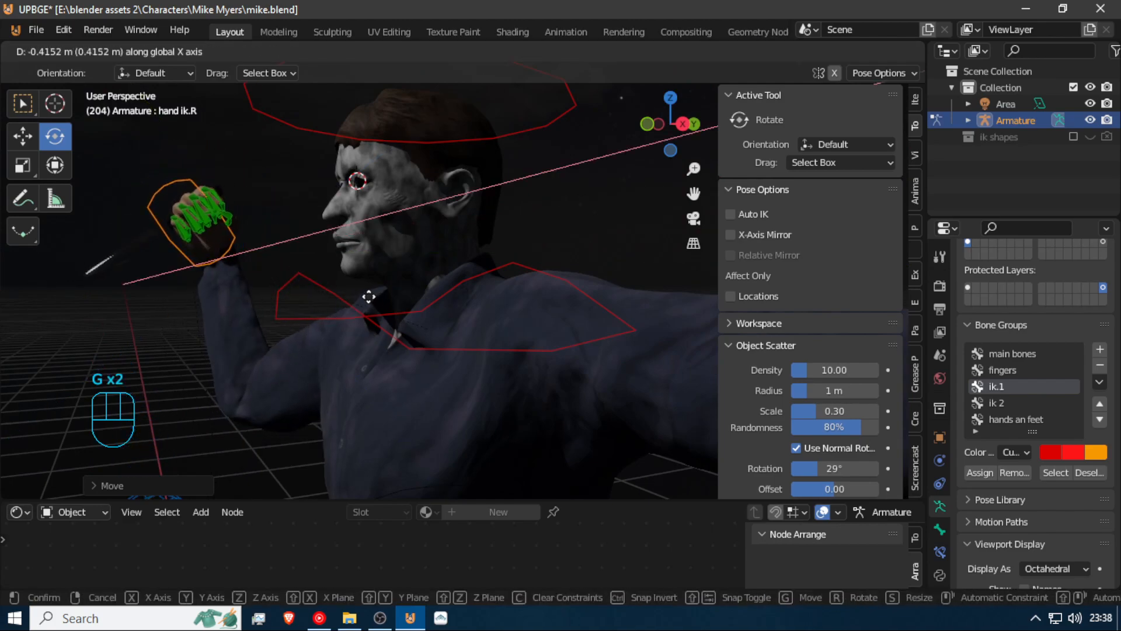
{"action": "key", "text": "y"}
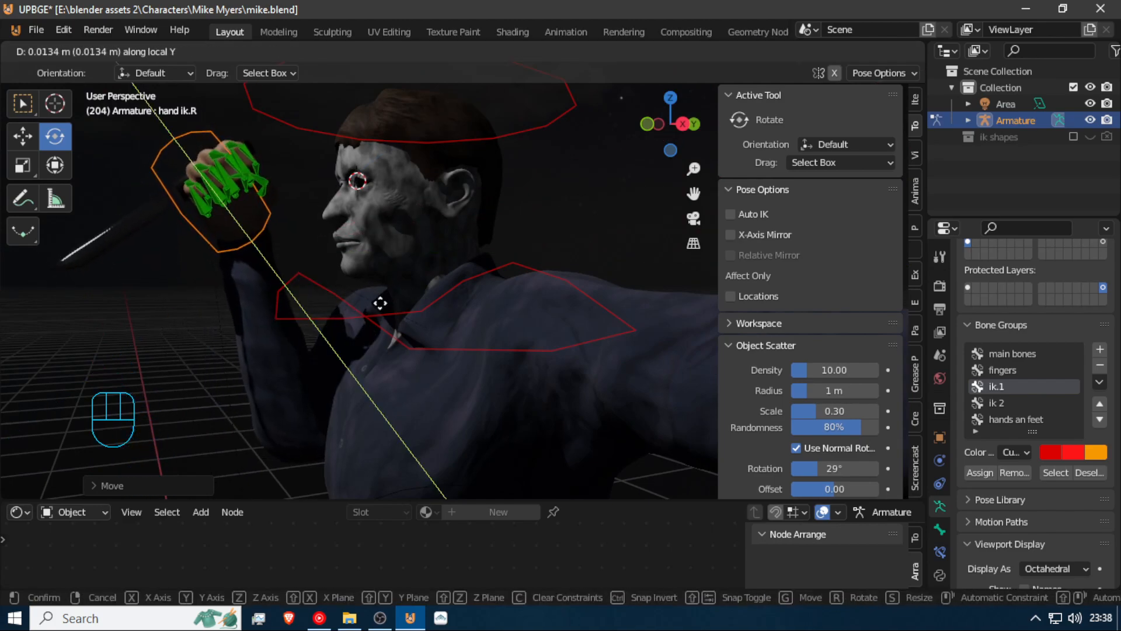
Move the right hand IK control about -0.10 m along global Y, away from the face, and raise it vertically
{"action": "key", "text": "y"}
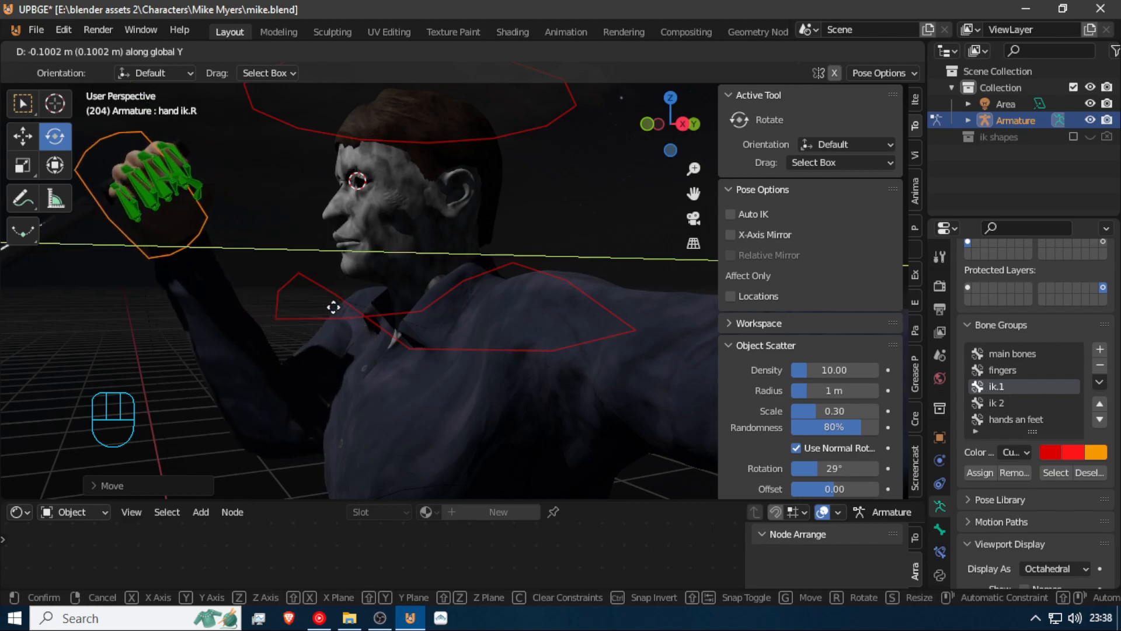
{"action": "left_click", "coordinate": [333, 305]}
{"action": "key", "text": "shift+f"}
{"action": "left_click", "coordinate": [463, 273]}
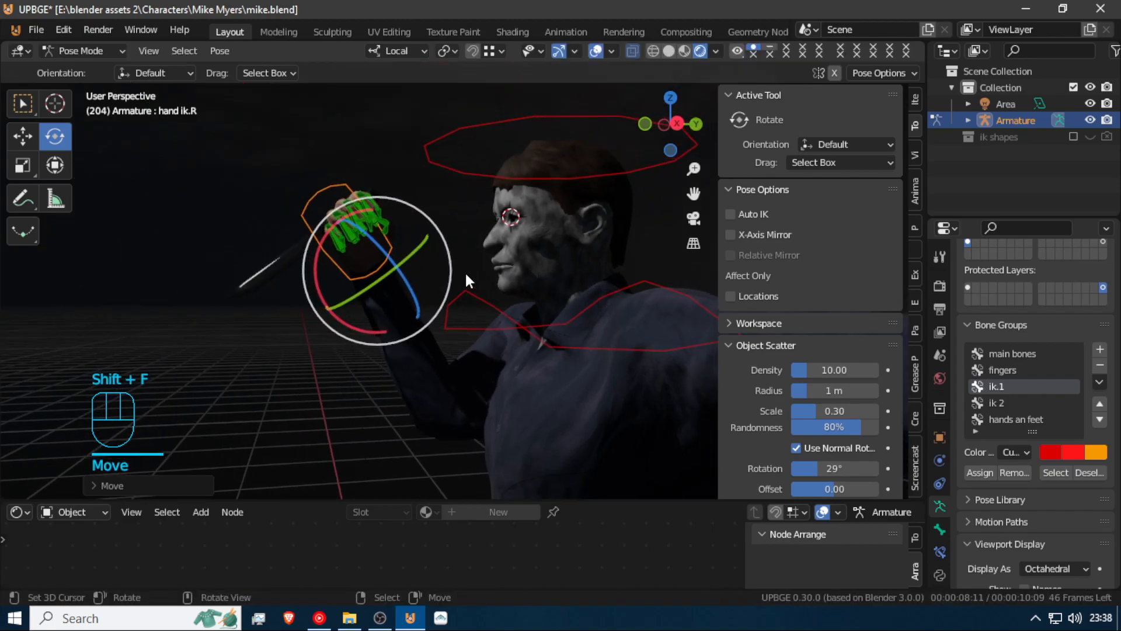
{"action": "key", "text": "g"}
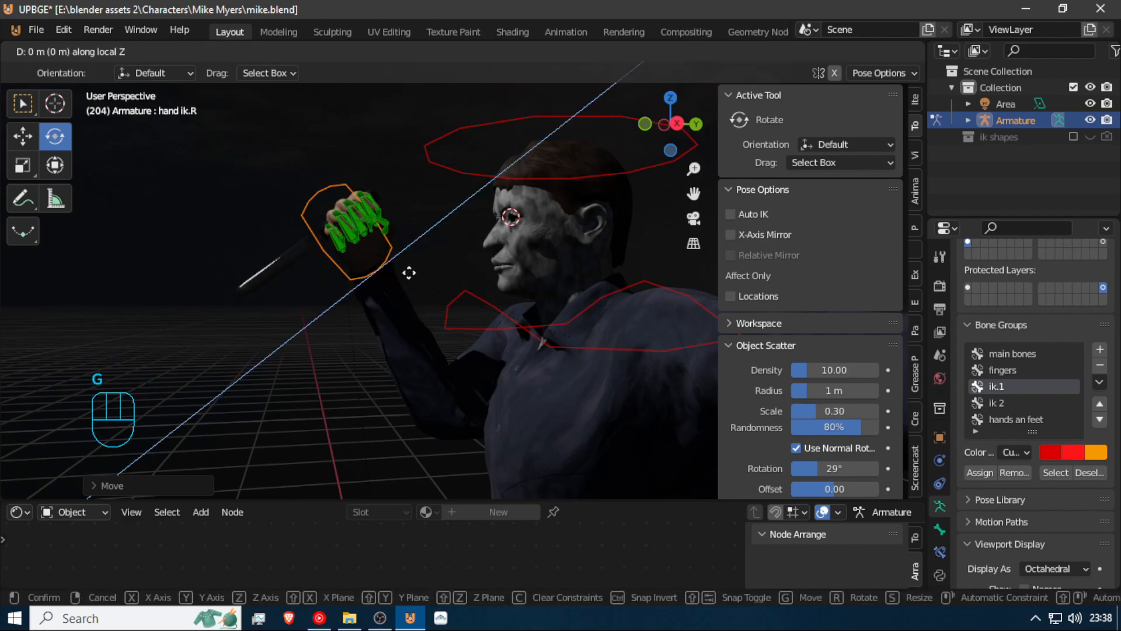
{"action": "key", "text": "z"}
{"action": "left_click", "coordinate": [399, 202]}
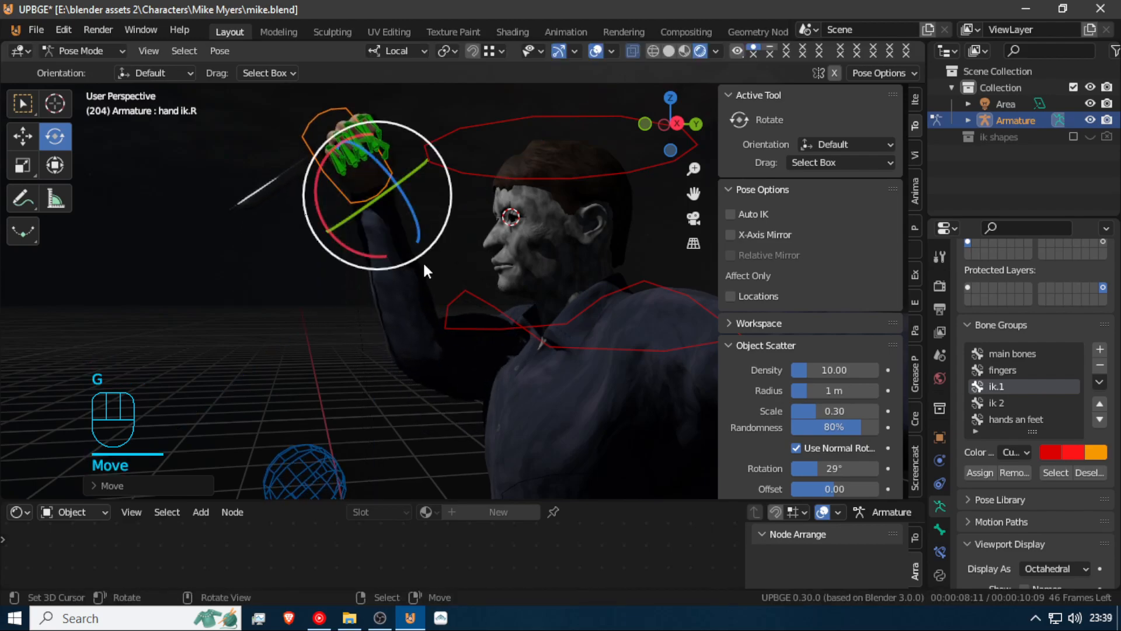
Rotate the second bones of the left hand's four fingers to bend them toward the palm
{"action": "key", "text": "shift+f"}
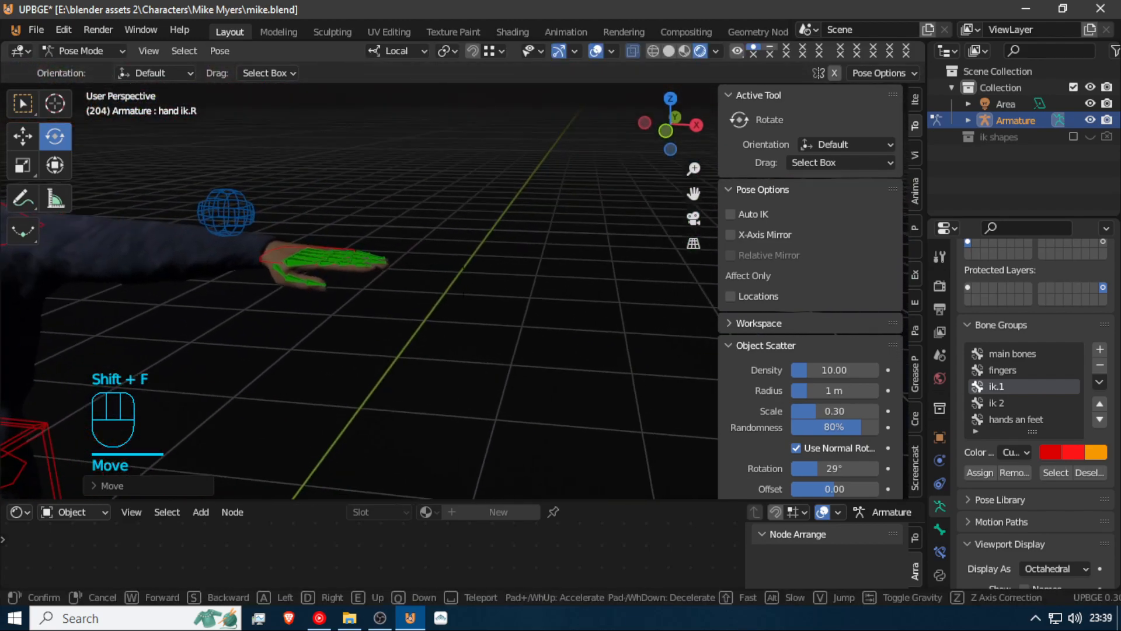
{"action": "key", "text": "shift+w"}
{"action": "left_click", "coordinate": [470, 282]}
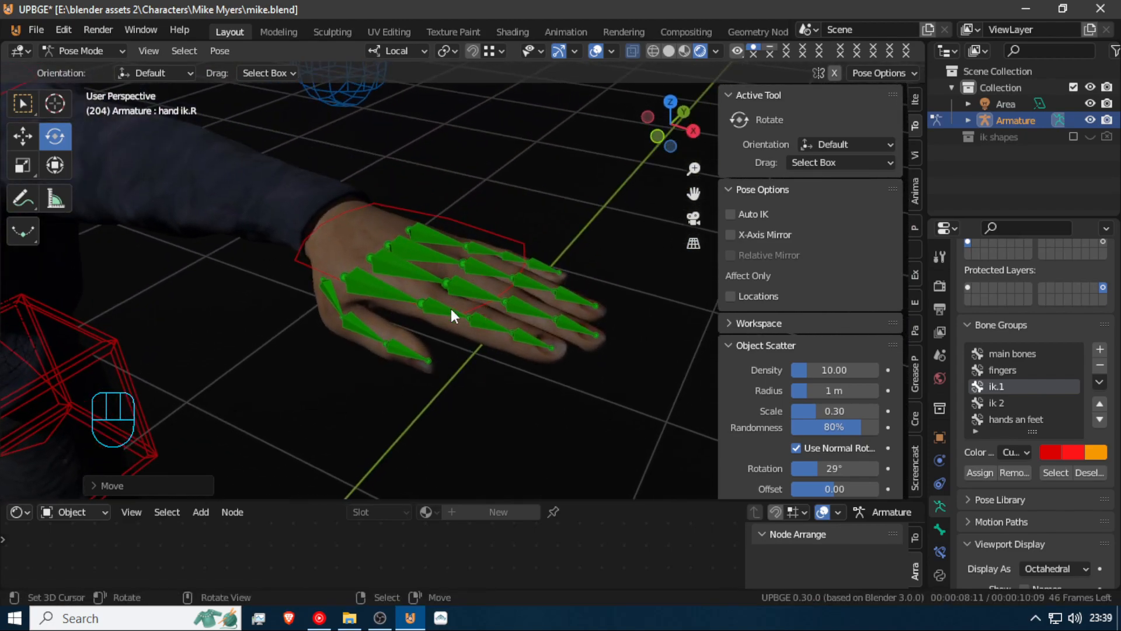
{"action": "left_click", "coordinate": [451, 308], "text": "shift"}
{"action": "left_click", "coordinate": [478, 269], "text": "shift"}
{"action": "left_click", "coordinate": [485, 257], "text": "shift"}
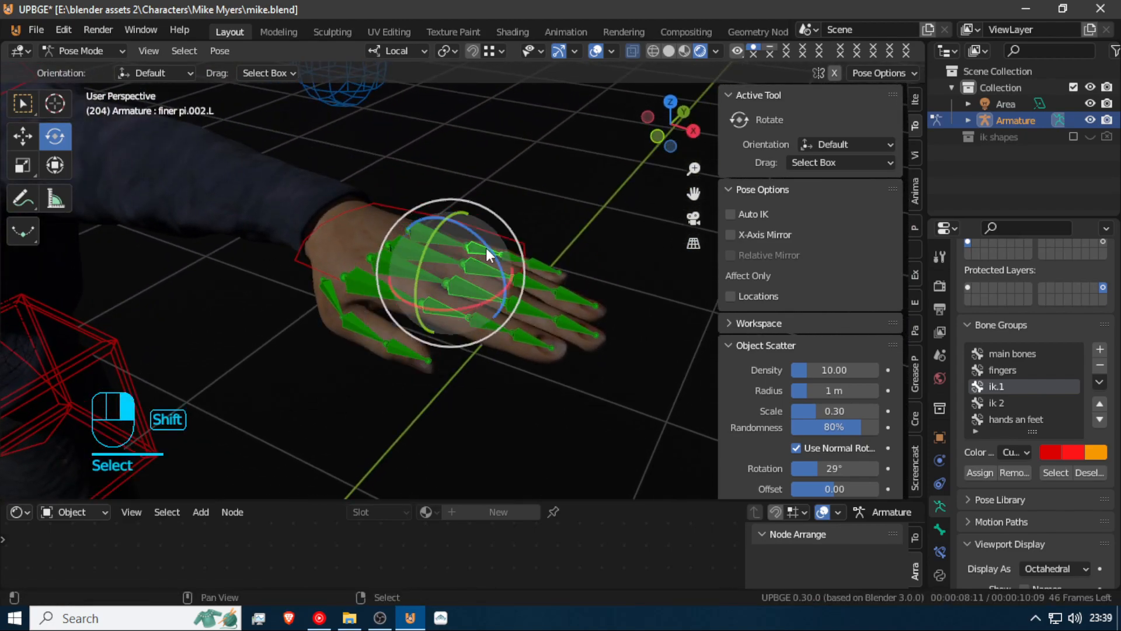
{"action": "left_click_drag", "start_coordinate": [484, 245], "coordinate": [466, 282]}
Rotate the left thumb's base and second bones to fold the thumb in toward the curled fingers
{"action": "left_click", "coordinate": [335, 289]}
{"action": "left_click_drag", "start_coordinate": [357, 270], "coordinate": [353, 318]}
{"action": "left_click", "coordinate": [352, 320]}
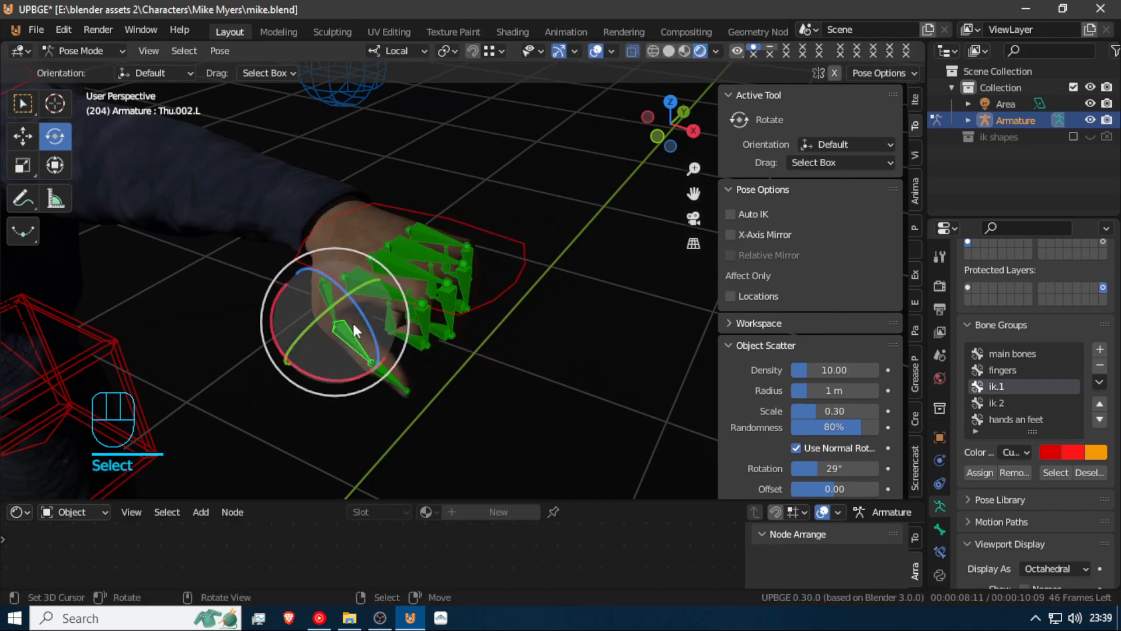
{"action": "left_click_drag", "start_coordinate": [335, 366], "coordinate": [379, 349]}
Rotate the base bones of the left hand's four fingers to close the hand into a fist
{"action": "key", "text": "shift+f"}
{"action": "key", "text": "s"}
{"action": "left_click", "coordinate": [463, 279]}
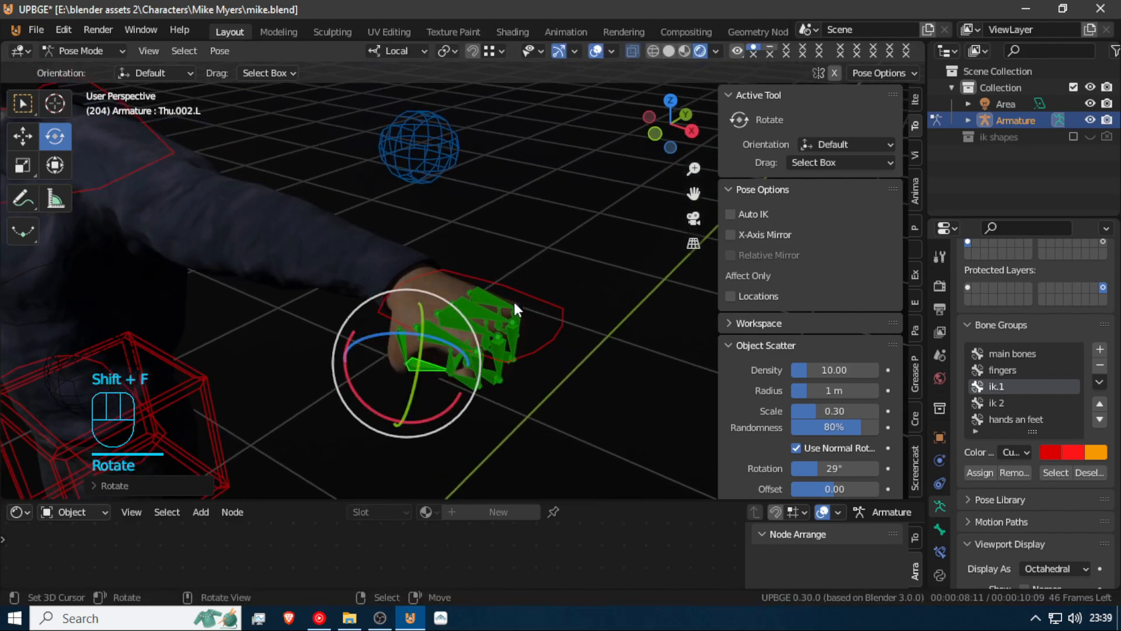
{"action": "left_click", "coordinate": [478, 292], "text": "shift"}
{"action": "left_click", "coordinate": [454, 317], "text": "shift"}
{"action": "left_click", "coordinate": [437, 342], "text": "shift"}
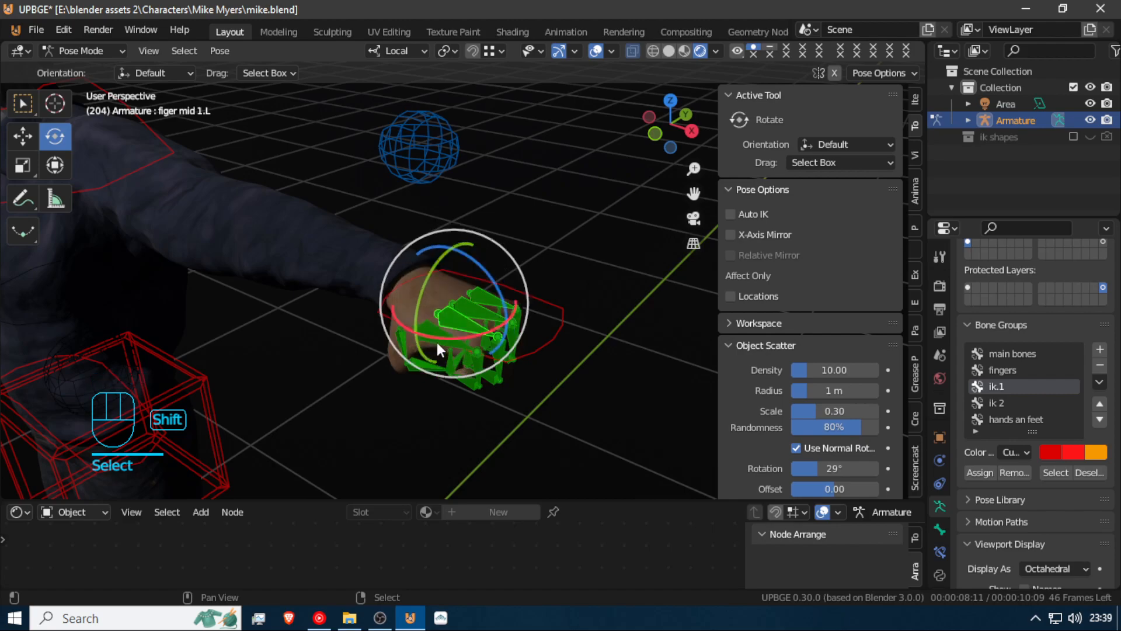
{"action": "left_click", "coordinate": [439, 335], "text": "shift"}
{"action": "left_click_drag", "start_coordinate": [486, 289], "coordinate": [500, 308]}
Move the left hand IK control inward to bend the outstretched arm, and rotate the hand downward
{"action": "left_click", "coordinate": [552, 304]}
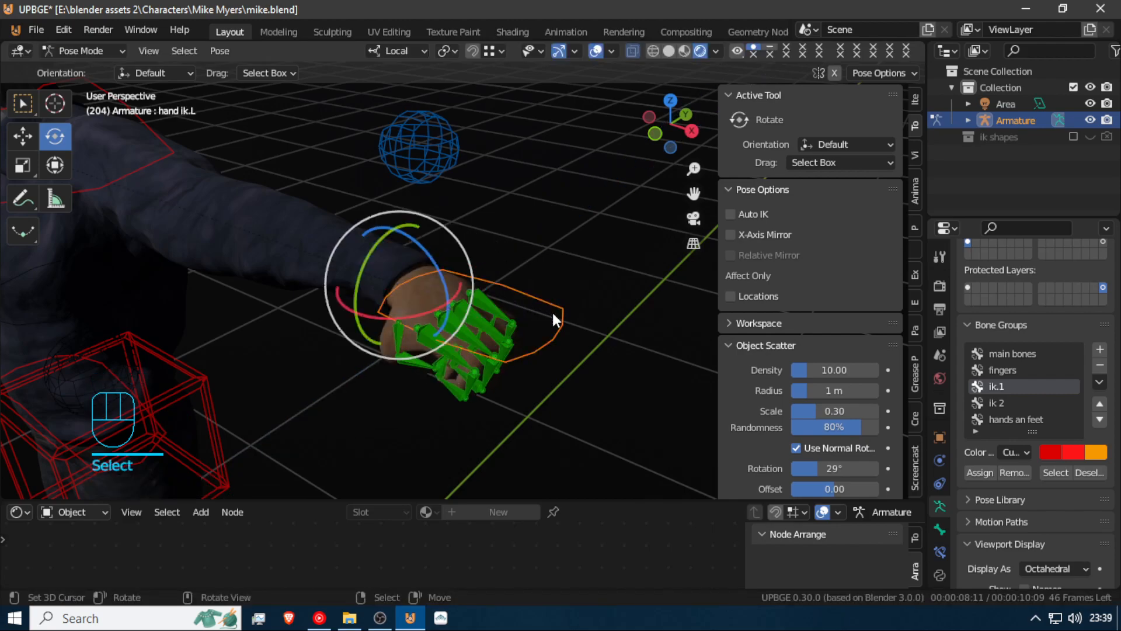
{"action": "key", "text": "g"}
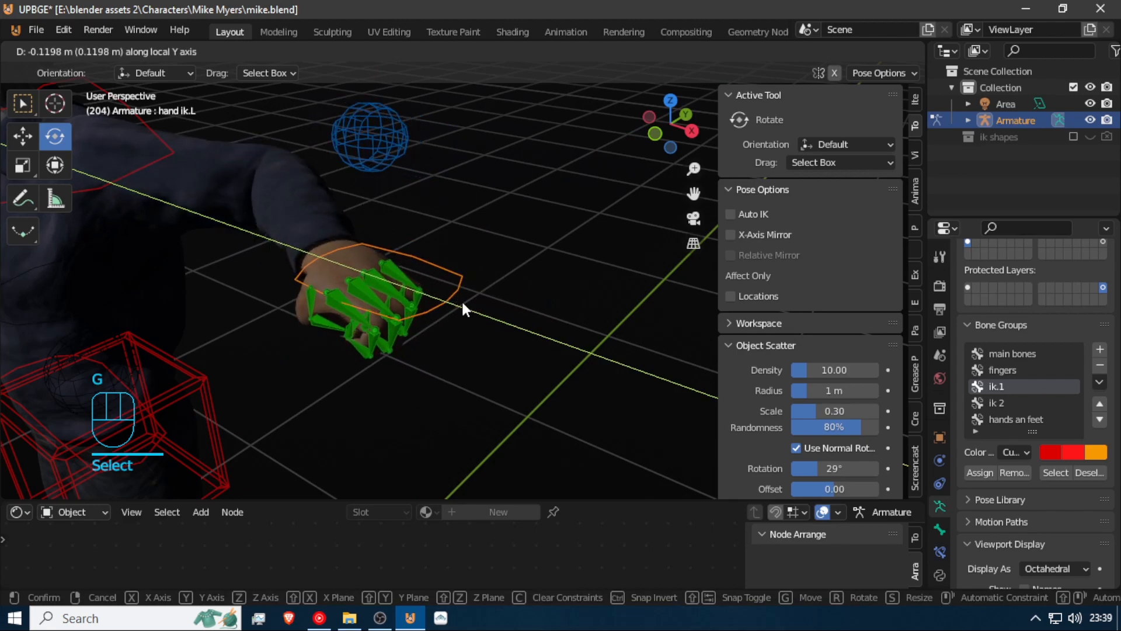
{"action": "key", "text": "g"}
{"action": "left_click", "coordinate": [443, 264]}
{"action": "left_click_drag", "start_coordinate": [373, 230], "coordinate": [351, 304]}
Lower the left hand IK control and shift it along its local X axis toward the body
{"action": "key", "text": "shift+f"}
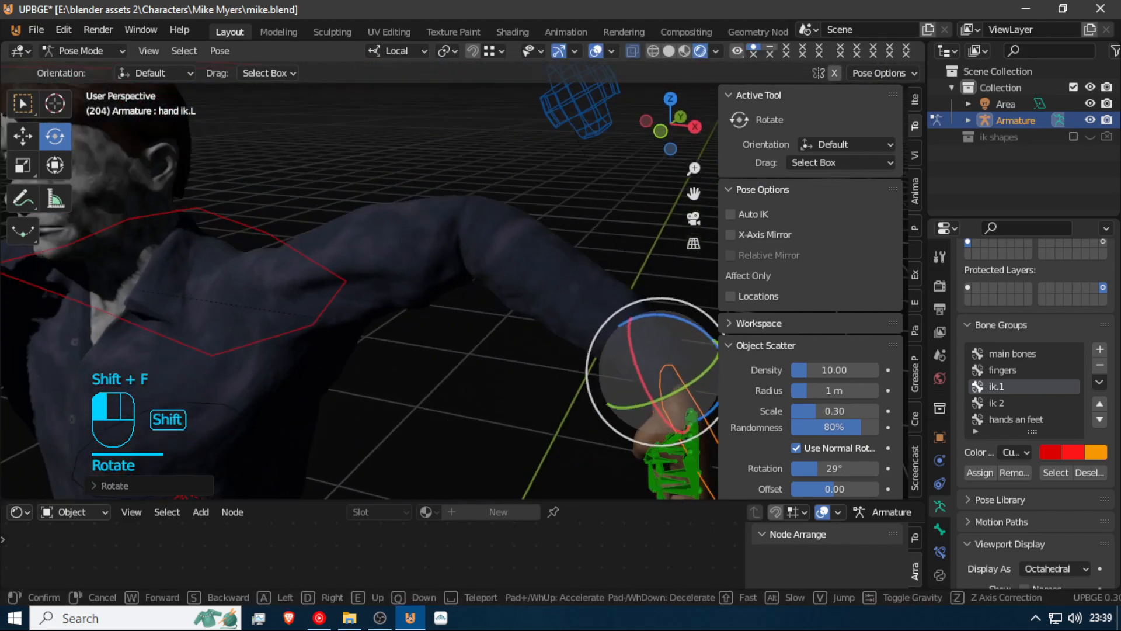
{"action": "key", "text": "g"}
{"action": "left_click", "coordinate": [464, 313]}
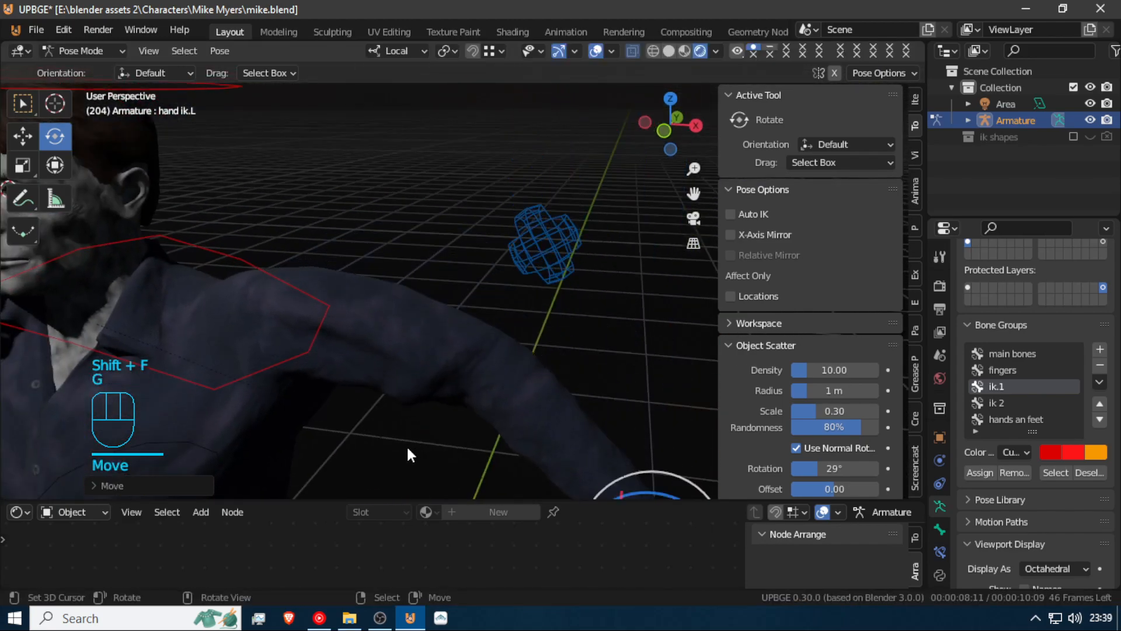
{"action": "key", "text": "shift+f"}
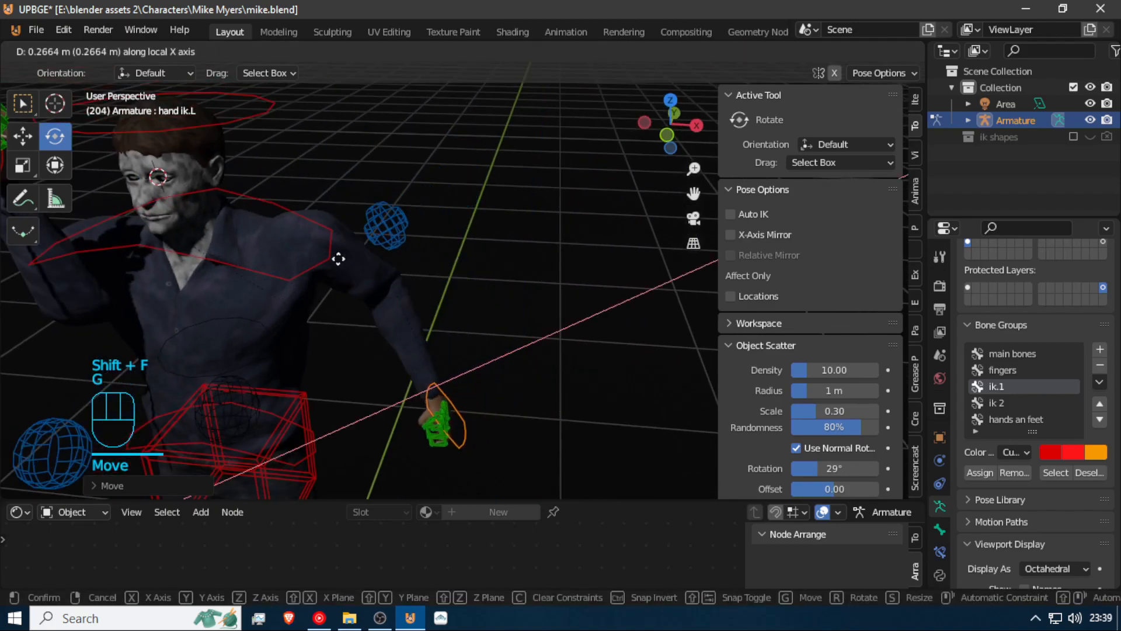
{"action": "left_click", "coordinate": [310, 263]}
Rotate the left hand IK control and move it about 0.13 m along local X beside the hip
{"action": "key", "text": "shift+f"}
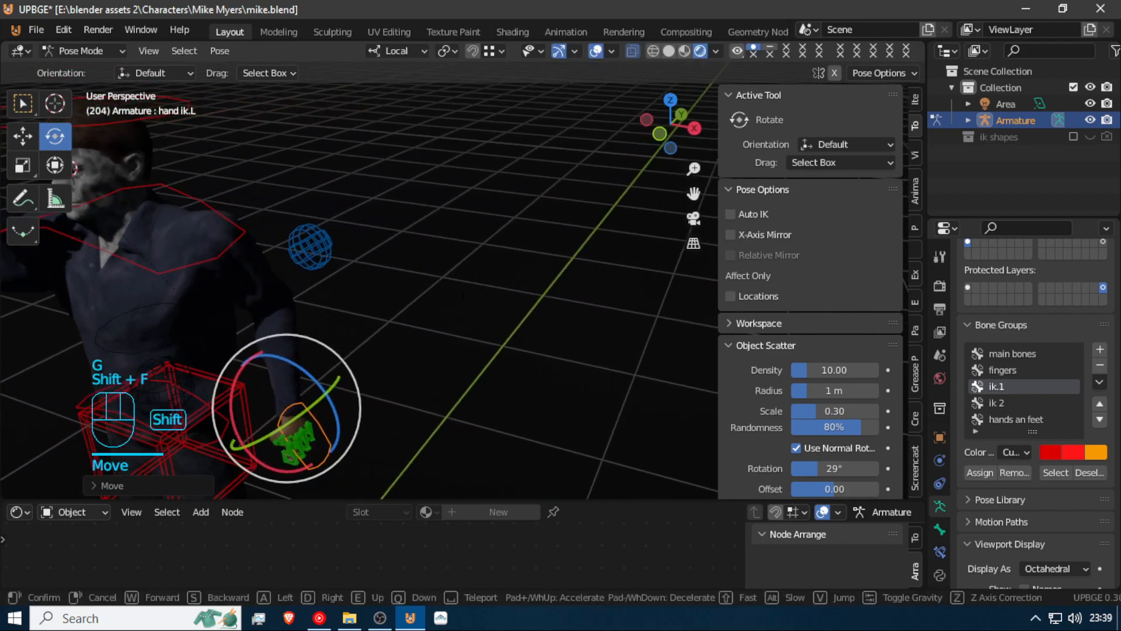
{"action": "left_click", "coordinate": [608, 342]}
{"action": "left_click_drag", "start_coordinate": [521, 331], "coordinate": [532, 345]}
{"action": "key", "text": "g"}
{"action": "key", "text": "x"}
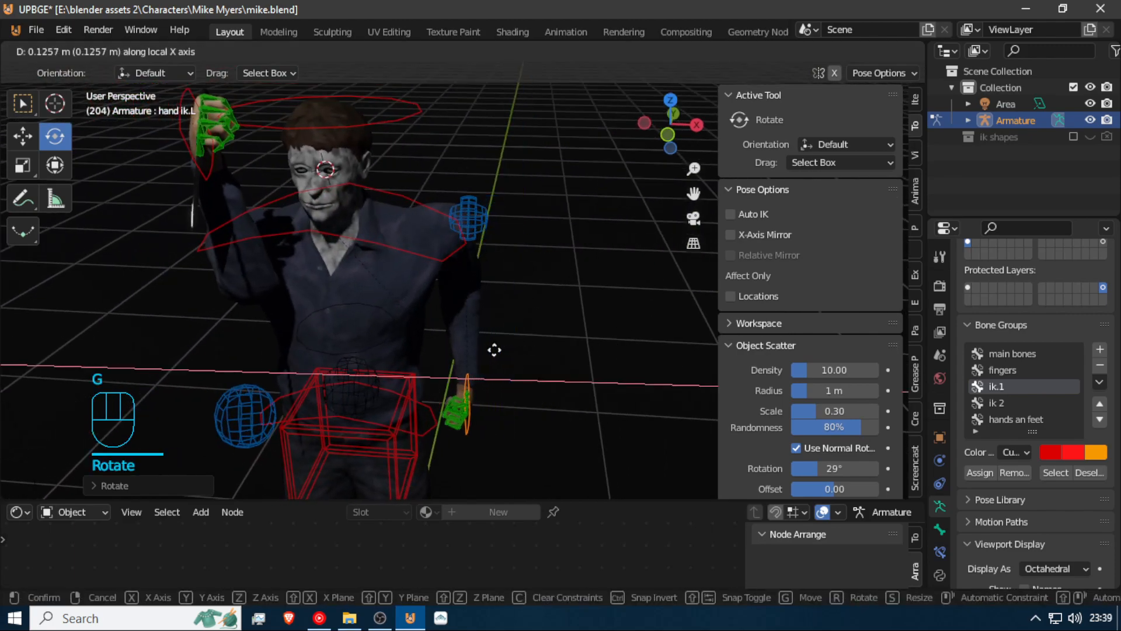
{"action": "left_click", "coordinate": [494, 349]}
Lower the left hand IK control slightly so the arm hangs straighter beside the body
{"action": "key", "text": "shift+f"}
{"action": "left_click", "coordinate": [463, 279]}
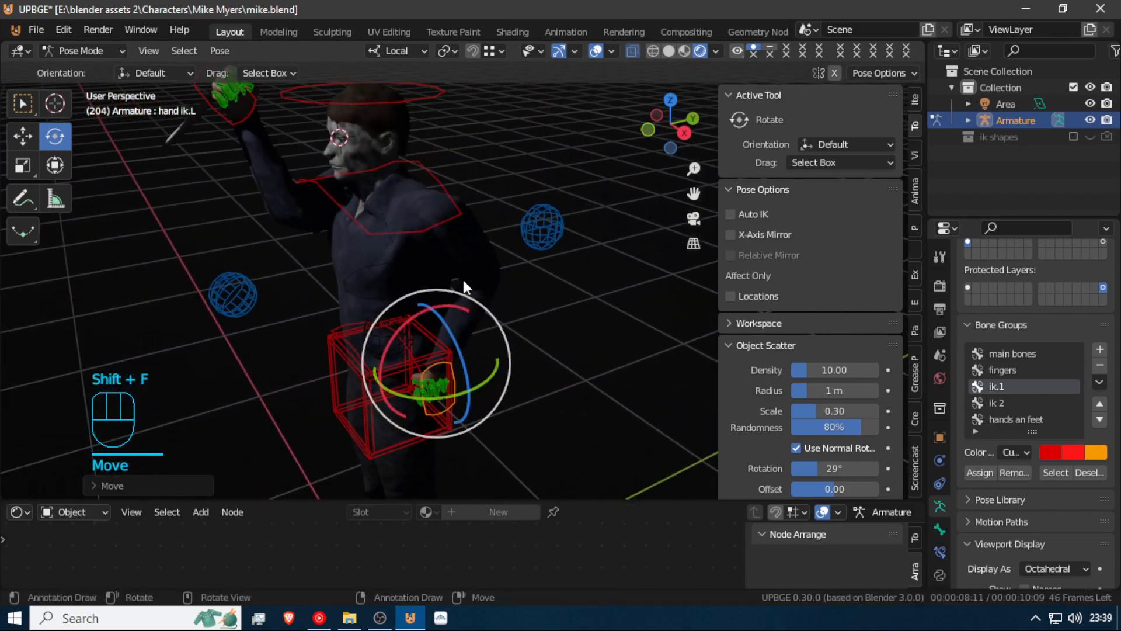
{"action": "key", "text": "g"}
{"action": "key", "text": "z"}
{"action": "left_click", "coordinate": [468, 305]}
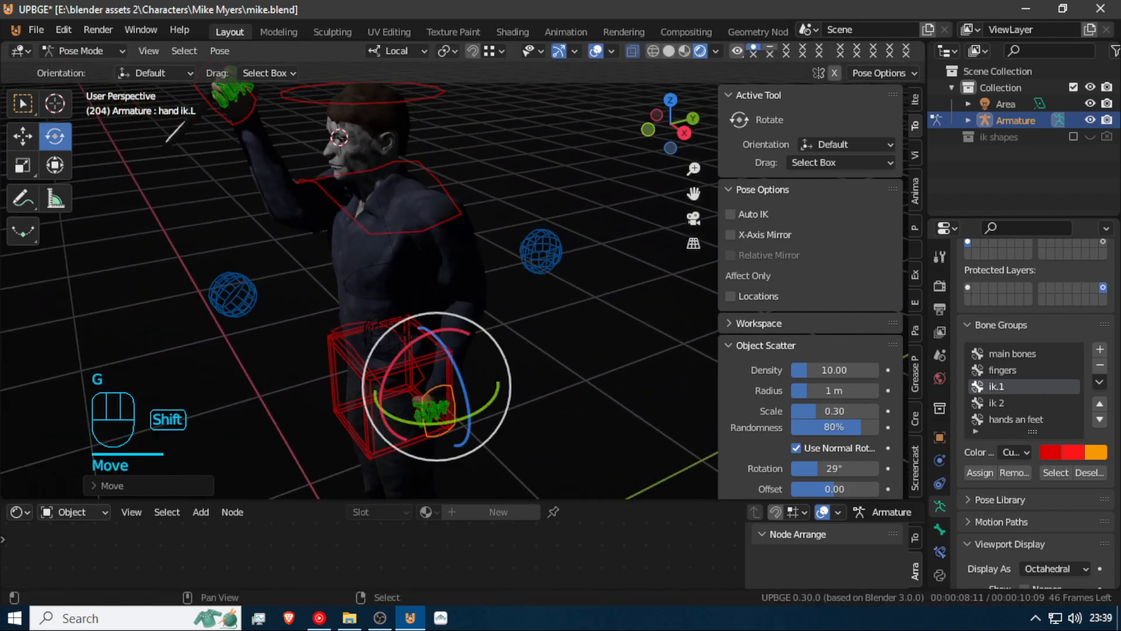
Move the right arm's pole control outward about 0.26 m along its local X axis
{"action": "key", "text": "shift+f"}
{"action": "left_click", "coordinate": [447, 261]}
{"action": "left_click", "coordinate": [445, 191]}
{"action": "key", "text": "shift+f"}
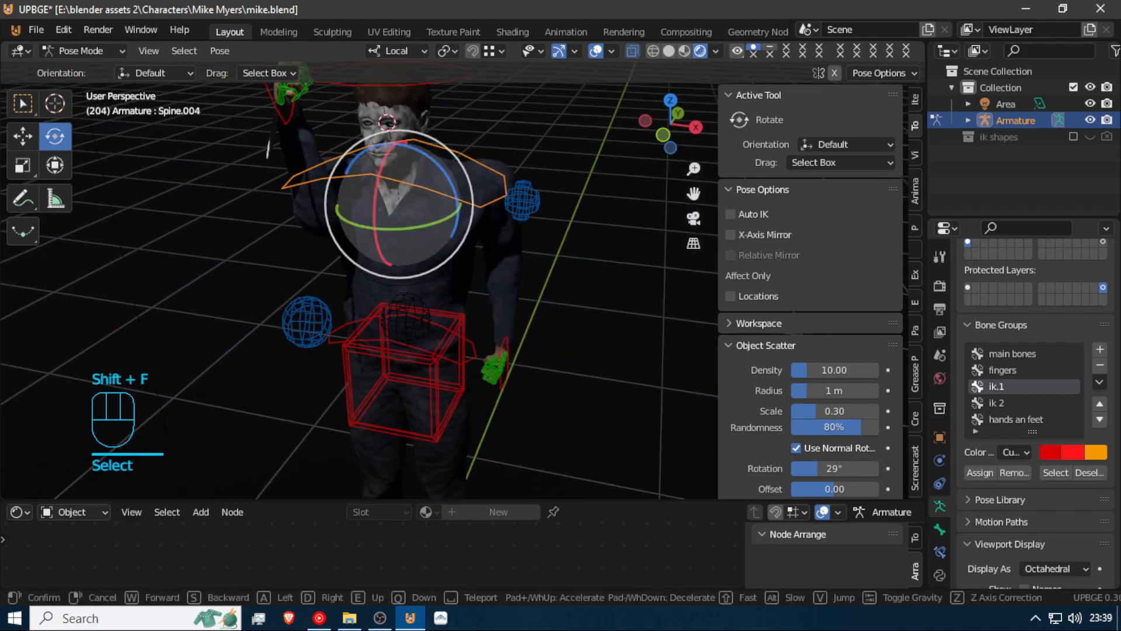
{"action": "left_click", "coordinate": [429, 326]}
{"action": "left_click", "coordinate": [390, 304]}
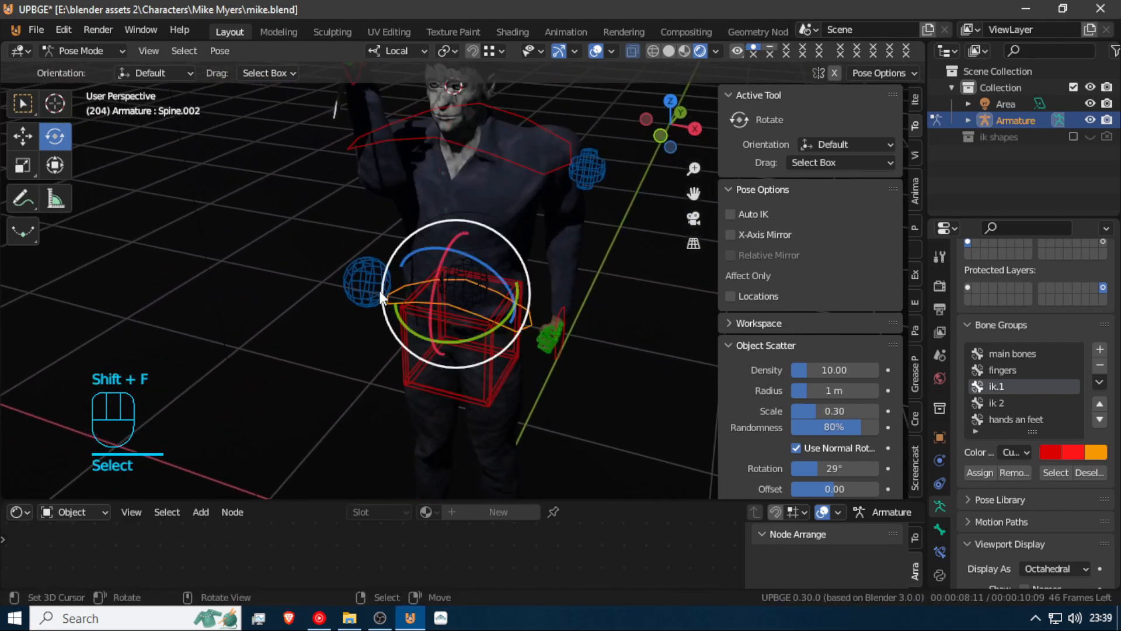
{"action": "key", "text": "g"}
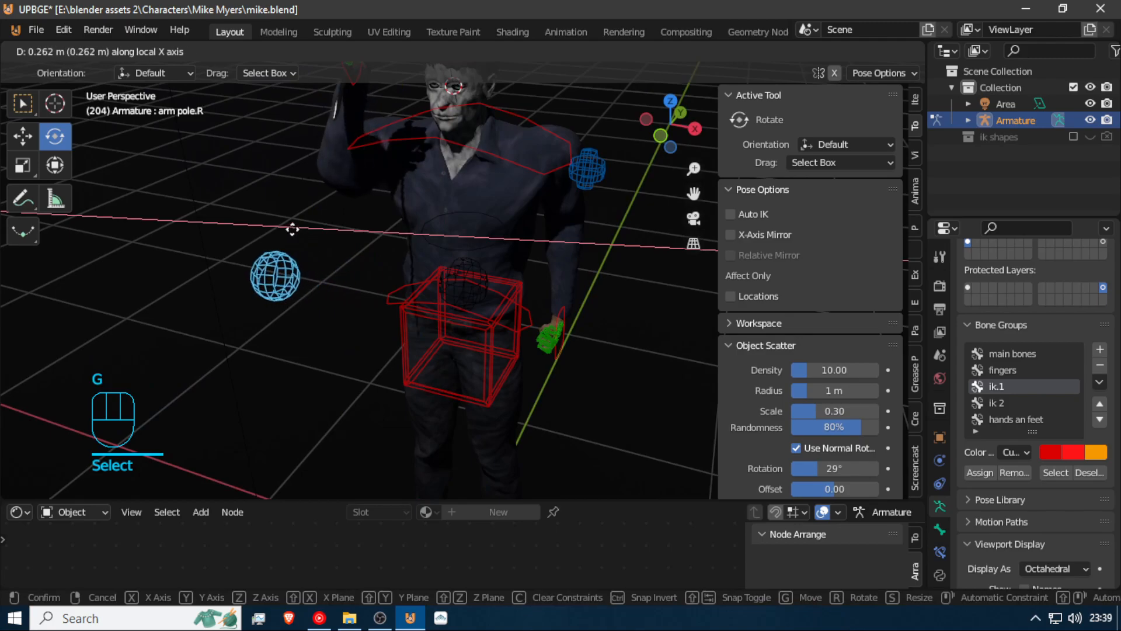
{"action": "left_click", "coordinate": [290, 224]}
Rotate the upper chest control Spine.004 forward around its local X axis
{"action": "key", "text": "shift+f"}
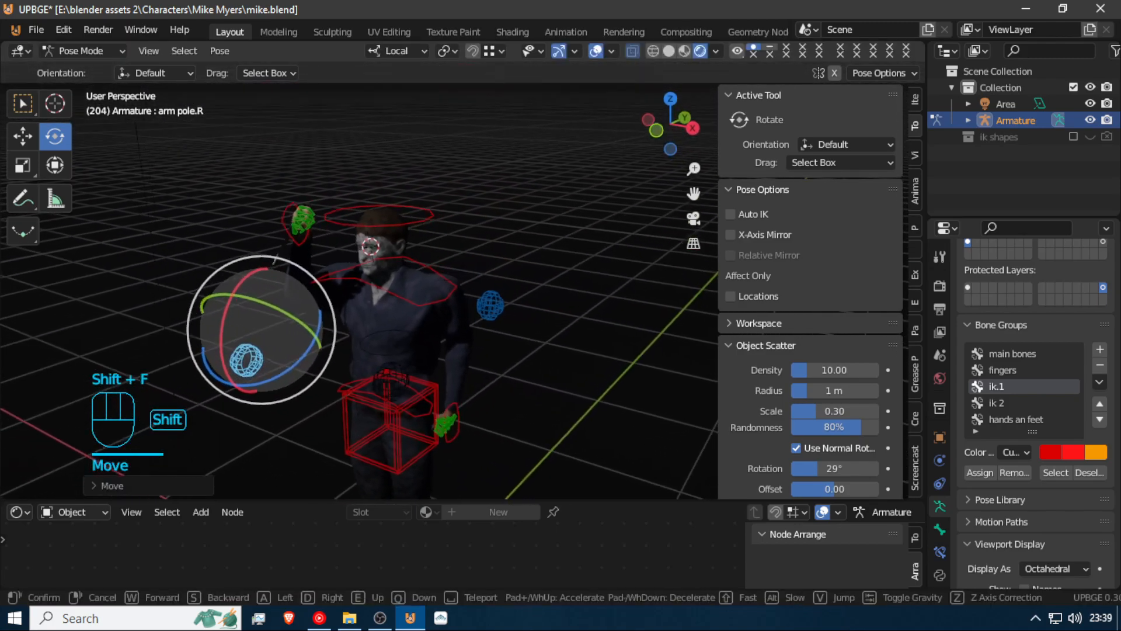
{"action": "key", "text": "w"}
{"action": "left_click", "coordinate": [462, 248]}
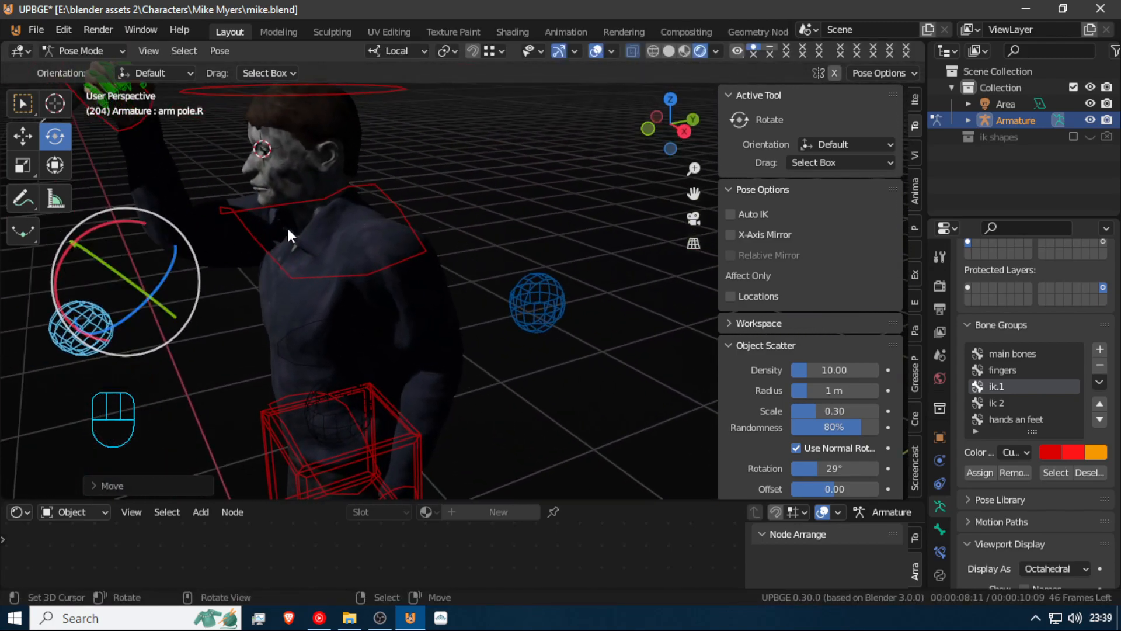
{"action": "left_click", "coordinate": [255, 245]}
{"action": "key", "text": "r"}
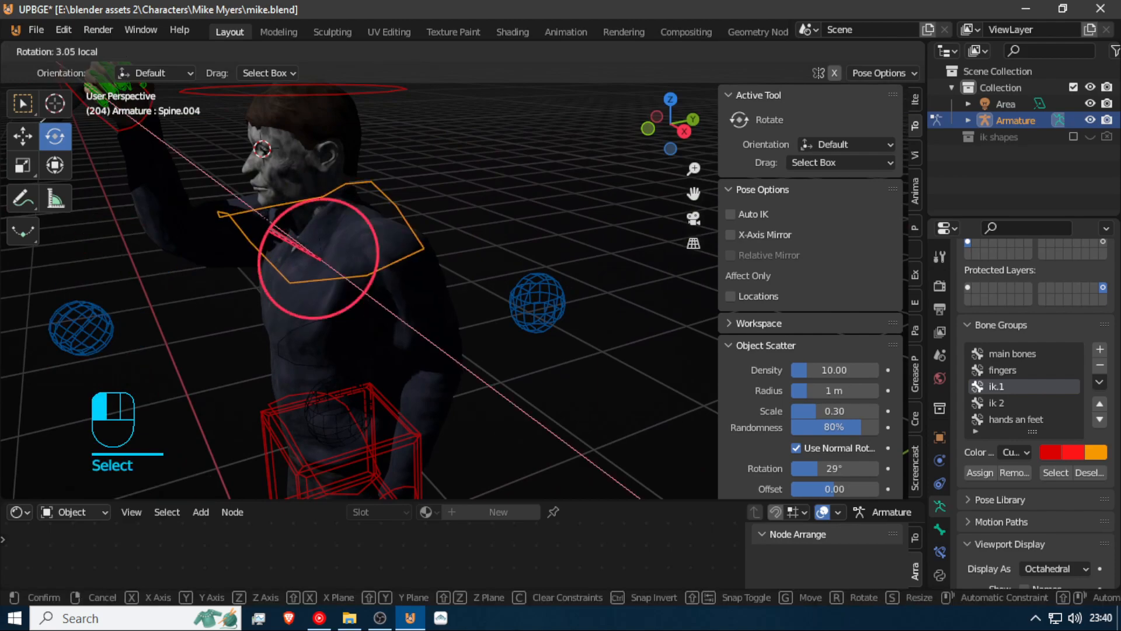
{"action": "left_click", "coordinate": [265, 320]}
Bend the torso forward with the Spine.3 control and adjust the chest tilt with Spine.004
{"action": "left_click", "coordinate": [285, 344]}
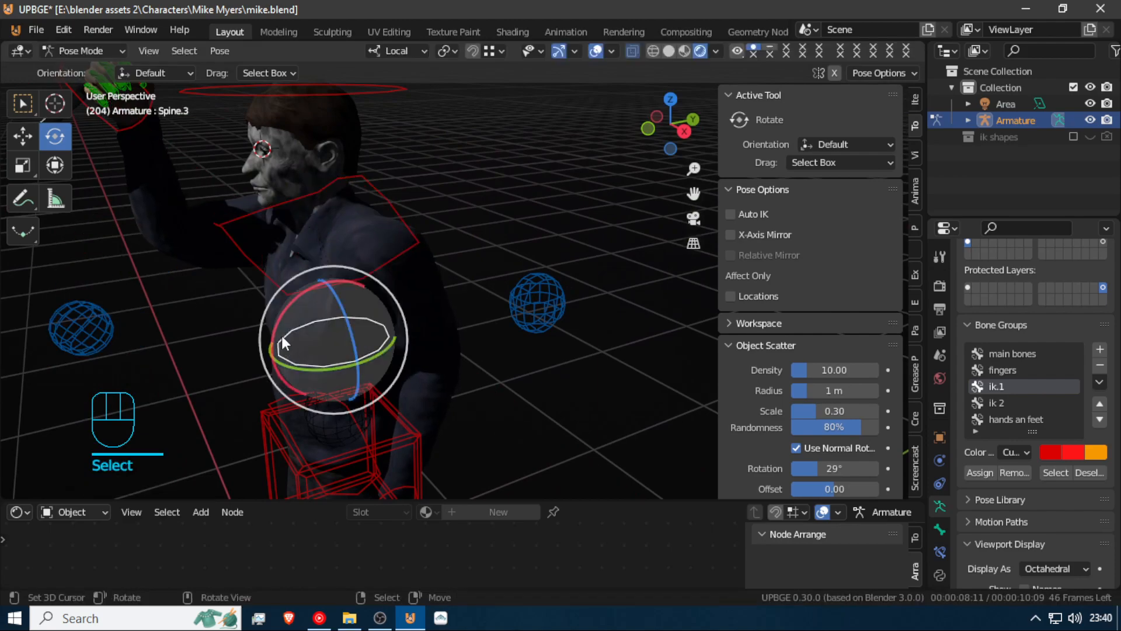
{"action": "key", "text": "r"}
{"action": "left_click", "coordinate": [348, 258]}
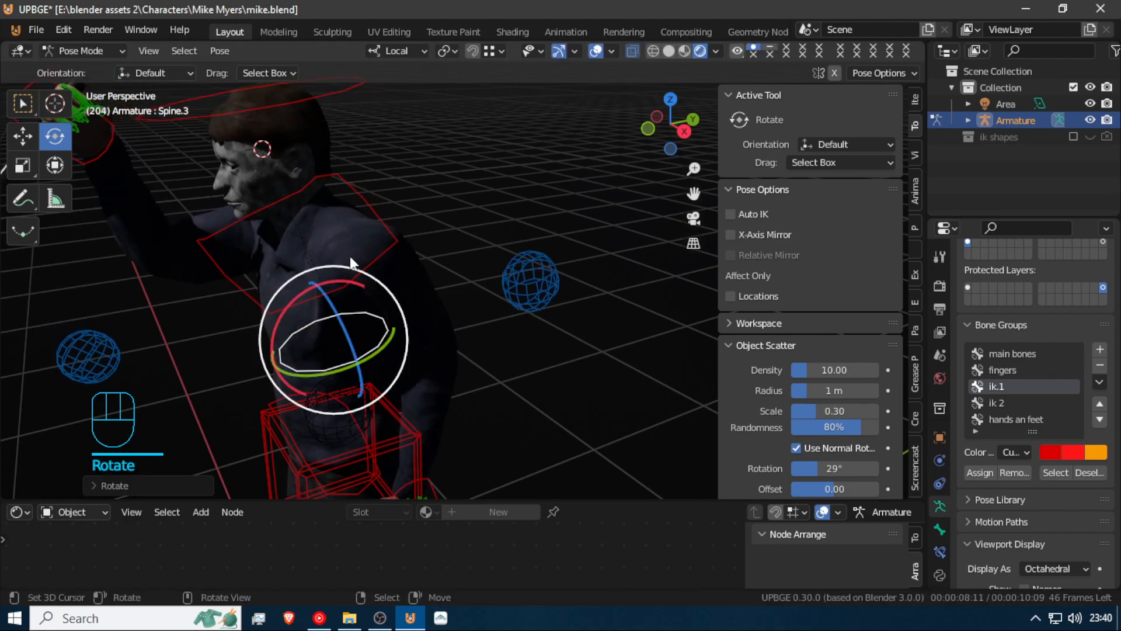
{"action": "left_click", "coordinate": [366, 208]}
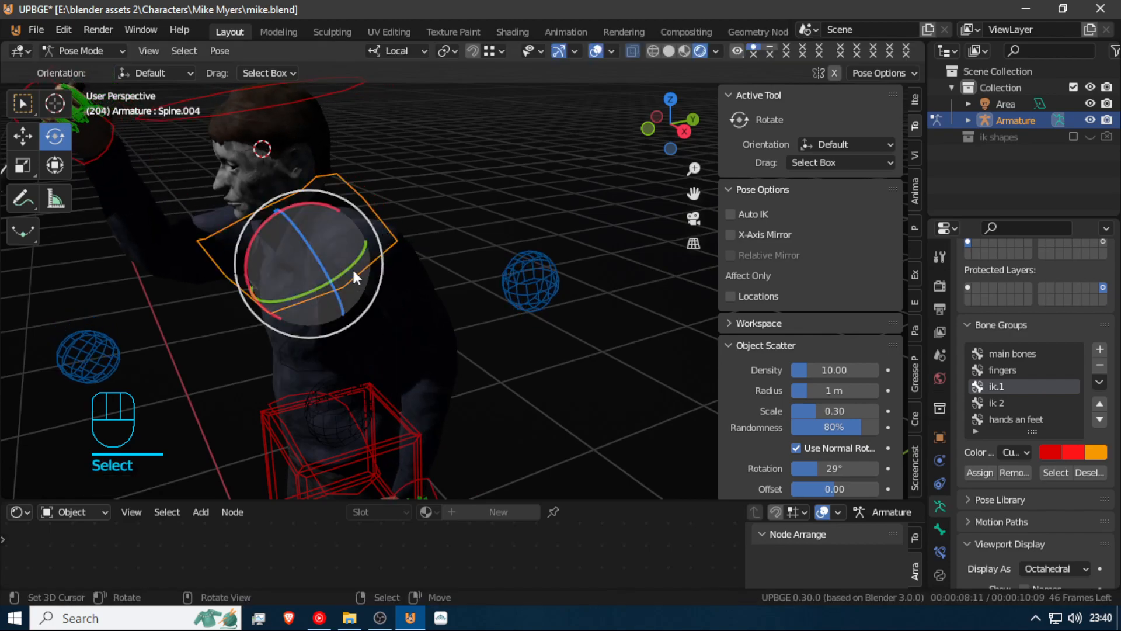
{"action": "left_click_drag", "start_coordinate": [354, 280], "coordinate": [344, 274]}
{"action": "key", "text": "shift+f"}
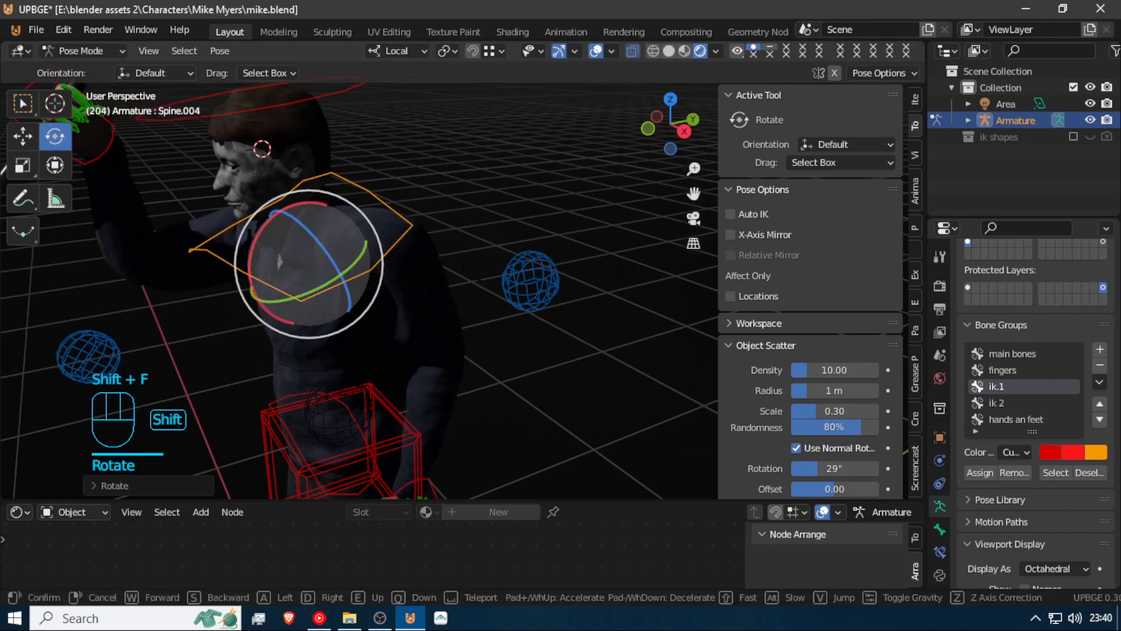
{"action": "left_click", "coordinate": [464, 286]}
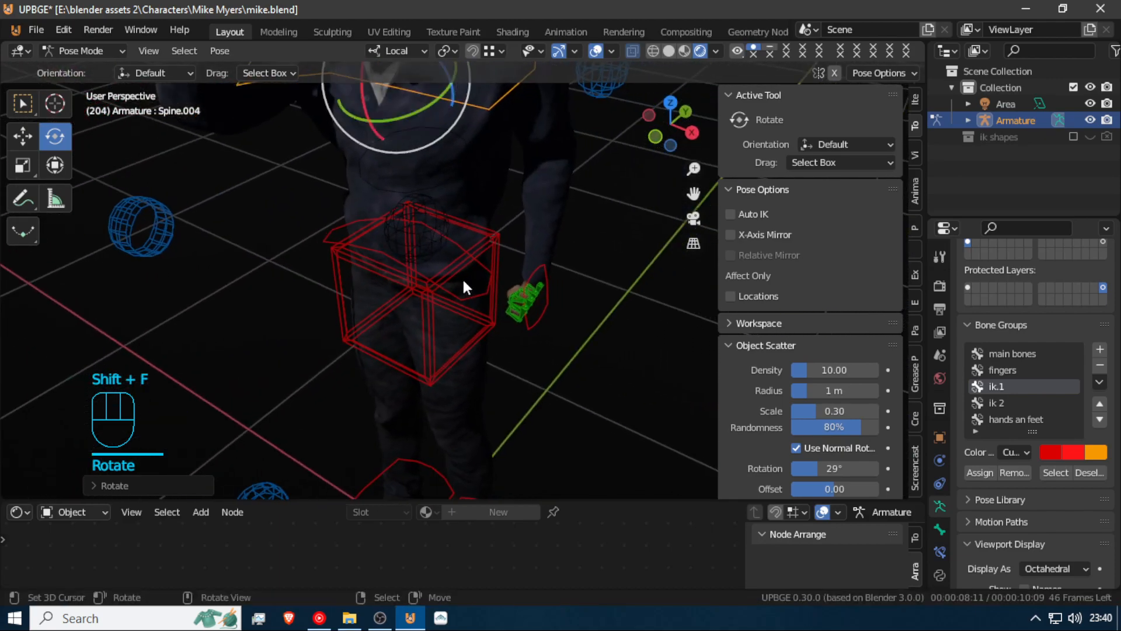
{"action": "key", "text": "shift+f"}
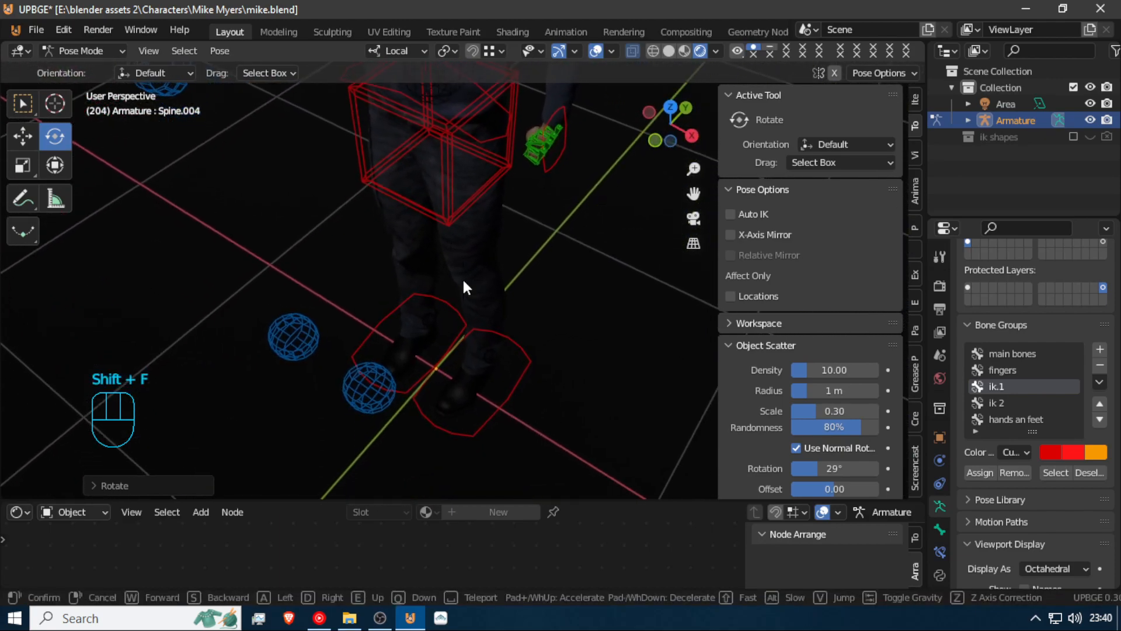
{"action": "left_click", "coordinate": [375, 306]}
{"action": "right_click", "coordinate": [383, 319]}
{"action": "key", "text": "g"}
{"action": "middle_click_drag", "start_coordinate": [377, 318], "coordinate": [355, 323]}
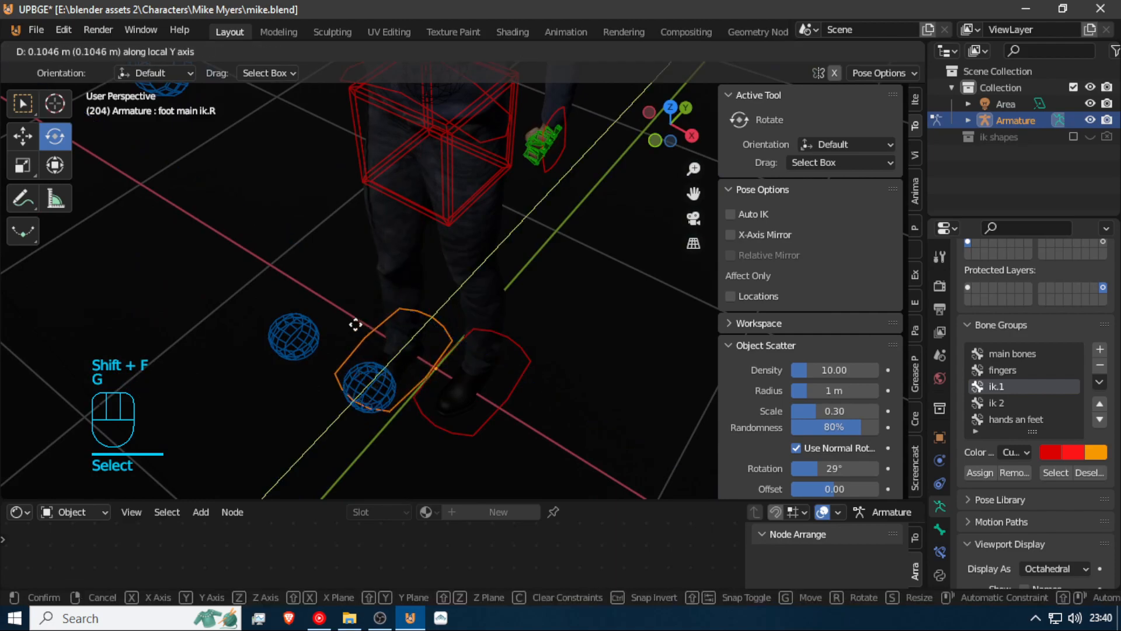
{"action": "right_click", "coordinate": [399, 298]}
Lower the hip control Spine.1 slightly along global Z so that the knees bend
{"action": "right_click", "coordinate": [447, 140]}
{"action": "key", "text": "g"}
{"action": "key", "text": "g"}
{"action": "middle_click_drag", "start_coordinate": [447, 140], "coordinate": [445, 145]}
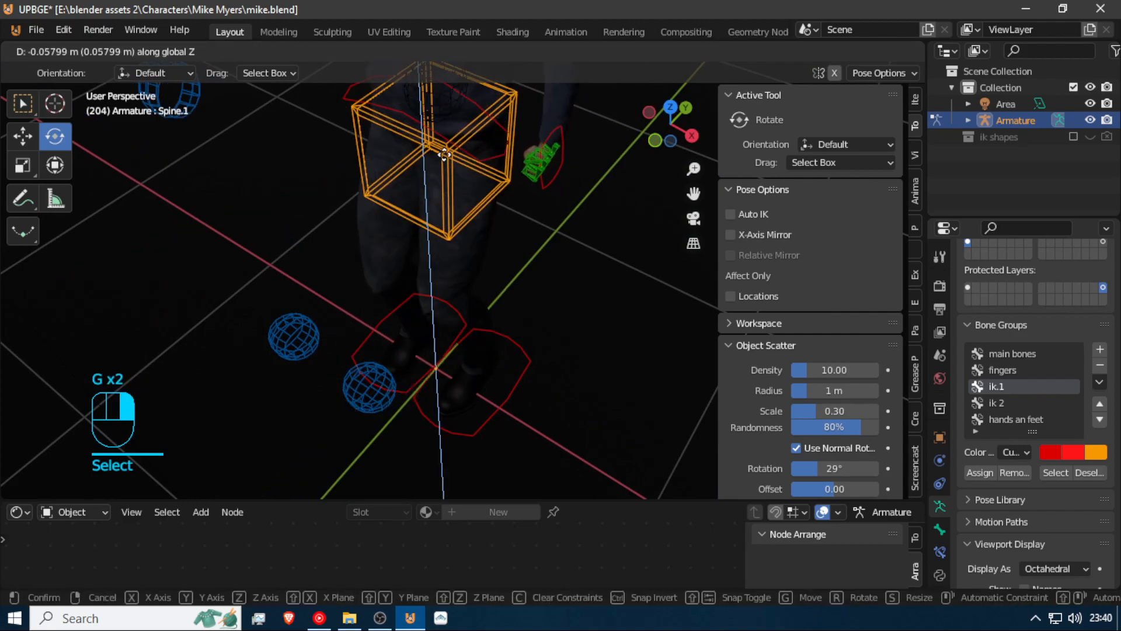
{"action": "left_click", "coordinate": [444, 148]}
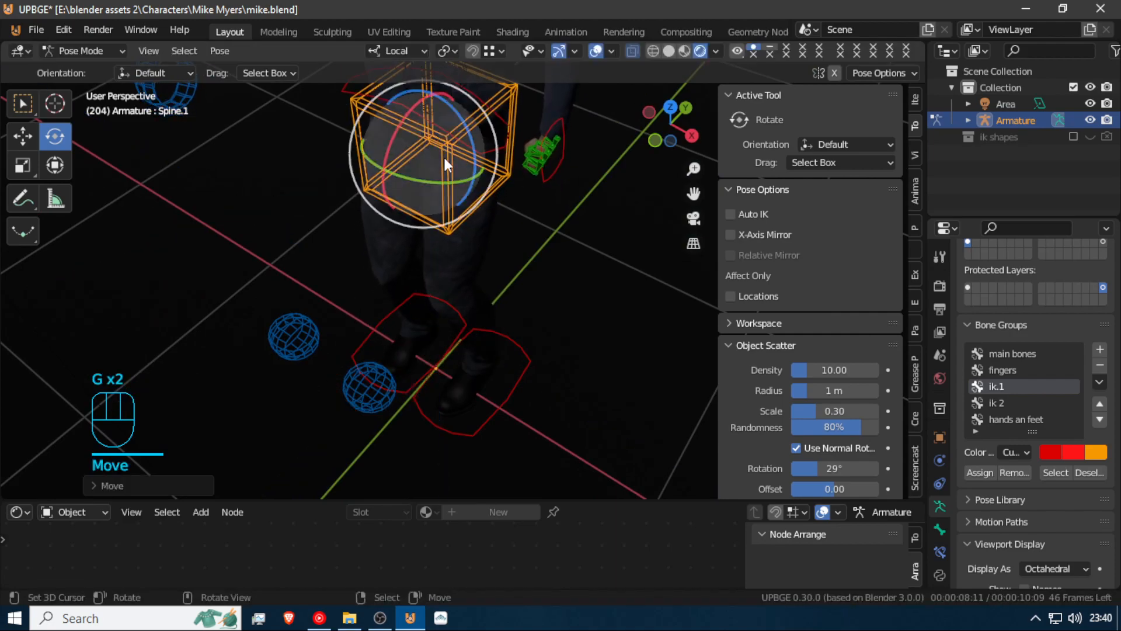
Move the left foot control backward and turn the foot outward around the Z axis
{"action": "right_click", "coordinate": [502, 331]}
{"action": "key", "text": "g"}
{"action": "left_click", "coordinate": [534, 289]}
{"action": "key", "text": "r"}
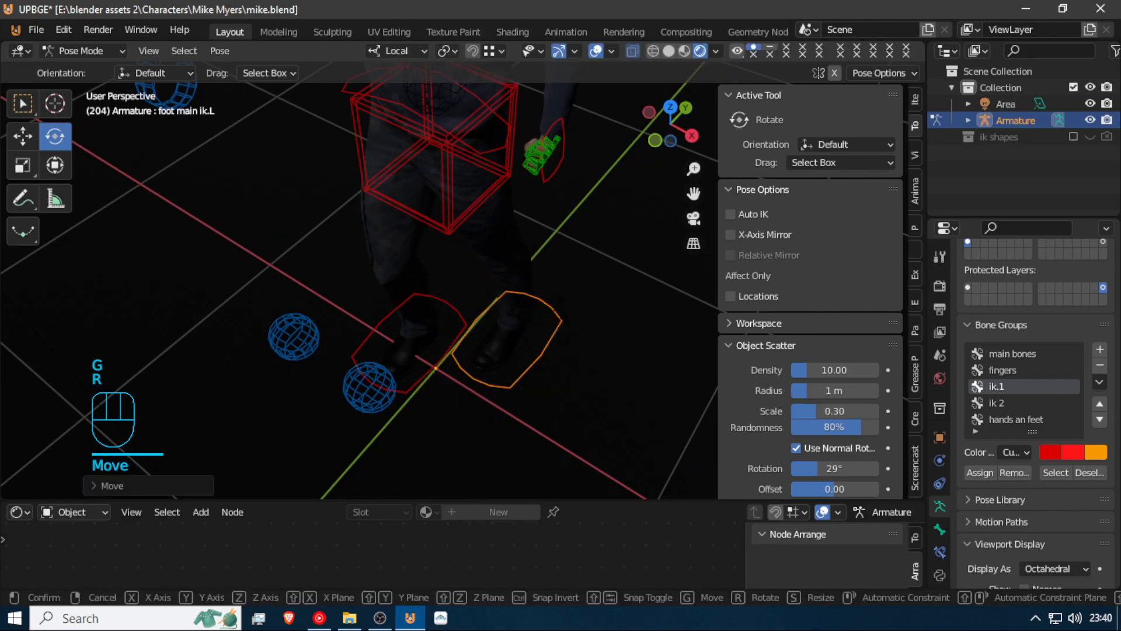
{"action": "key", "text": "z"}
{"action": "left_click", "coordinate": [538, 278]}
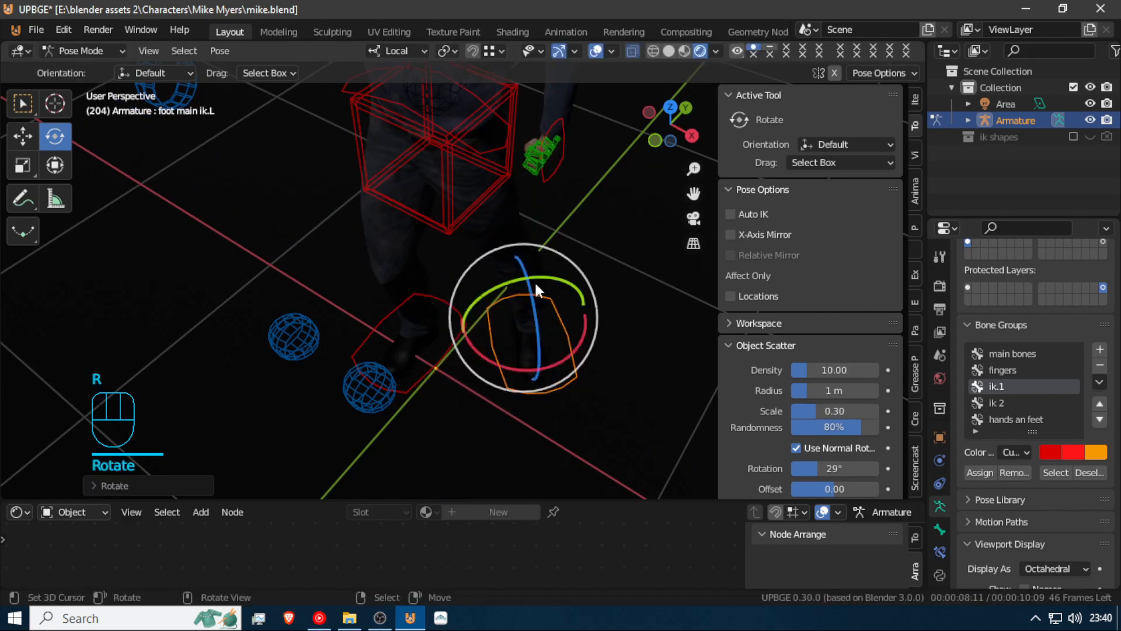
Shift the right foot control about 0.1 m along its local Z axis and rotate the foot slightly
{"action": "right_click", "coordinate": [451, 346]}
{"action": "key", "text": "g"}
{"action": "key", "text": "z"}
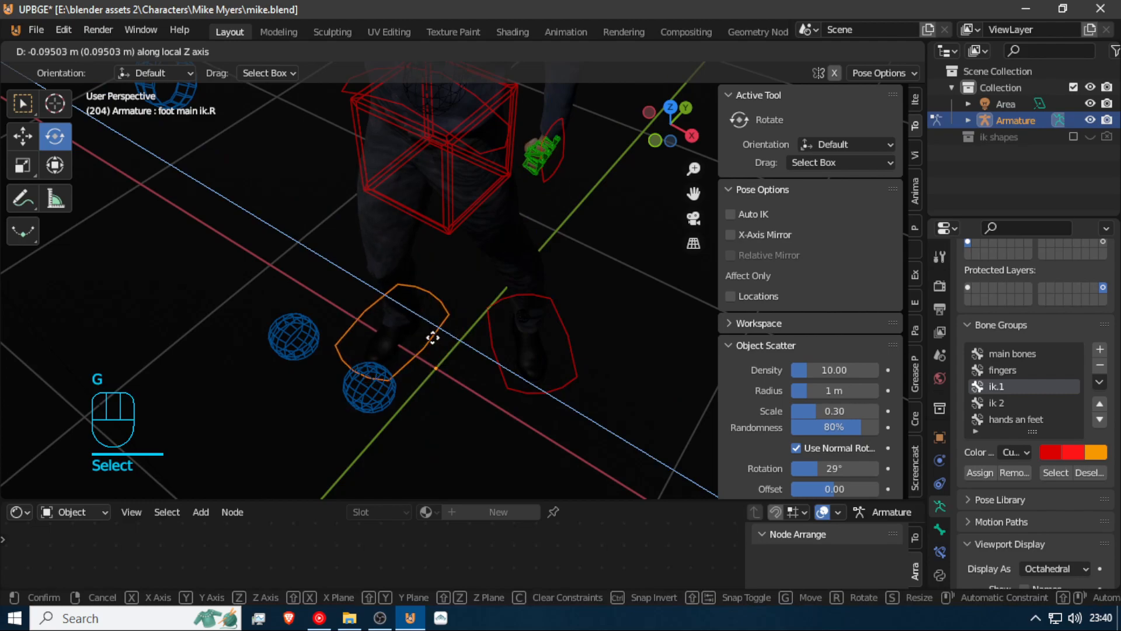
{"action": "left_click", "coordinate": [433, 337]}
{"action": "key", "text": "r"}
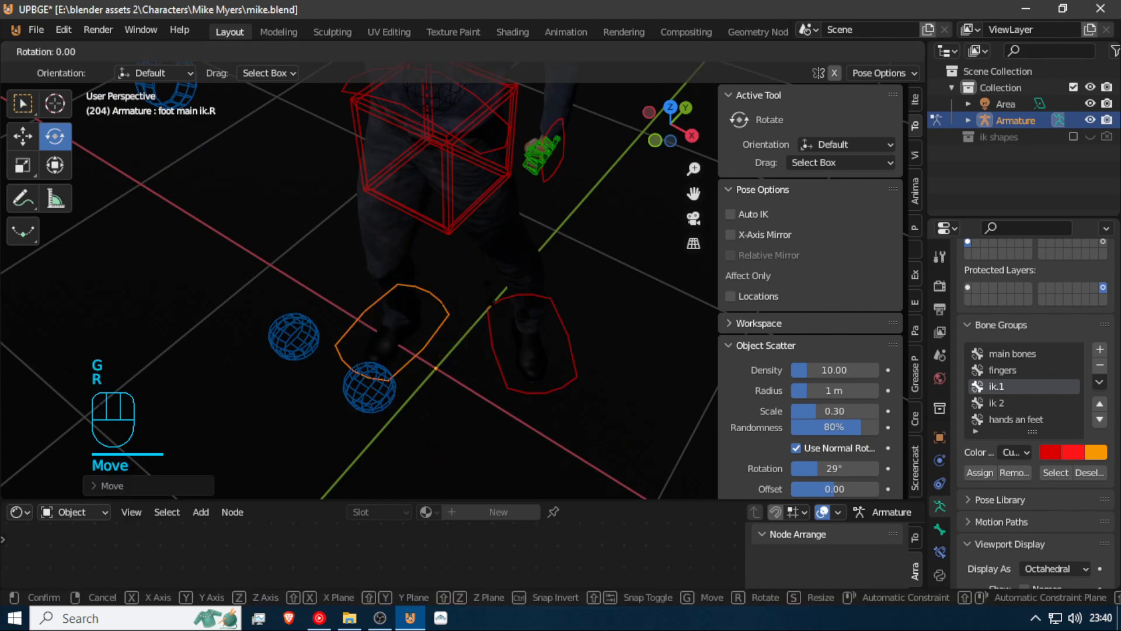
{"action": "left_click", "coordinate": [403, 333]}
Lean the torso further forward by rotating the Spine.3 control from a side view
{"action": "key", "text": "shift+f"}
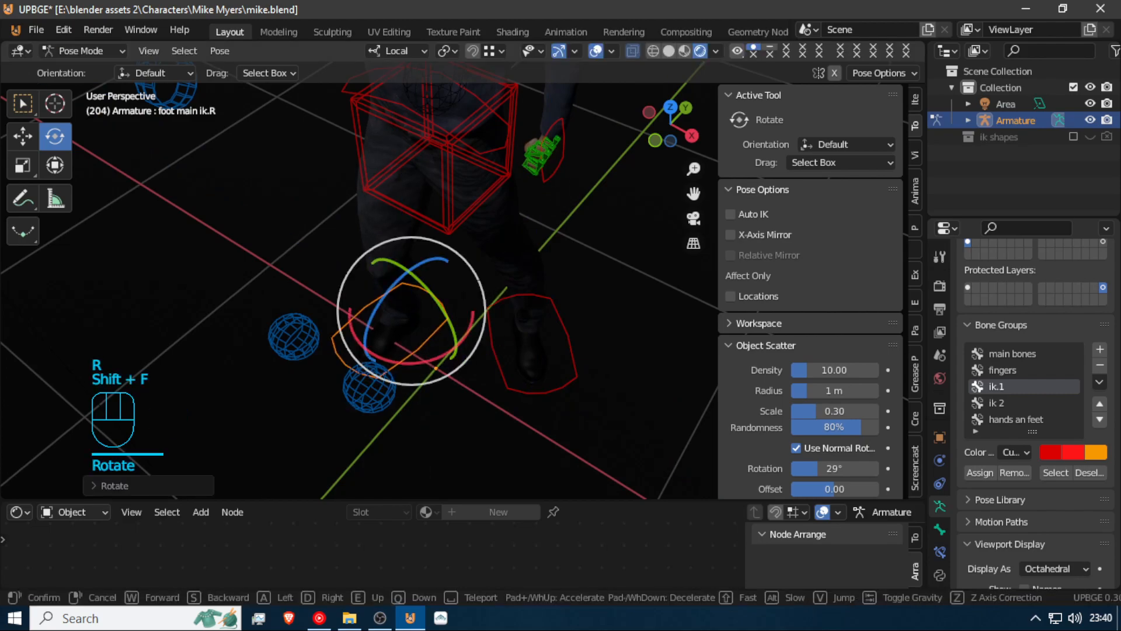
{"action": "key", "text": "s"}
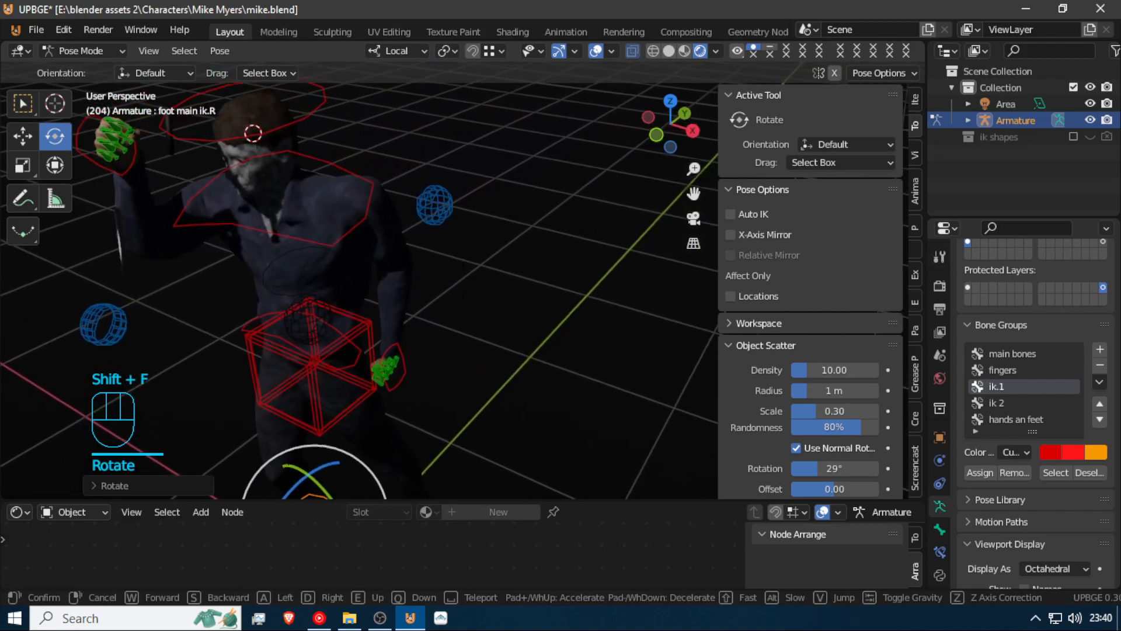
{"action": "left_click", "coordinate": [394, 308]}
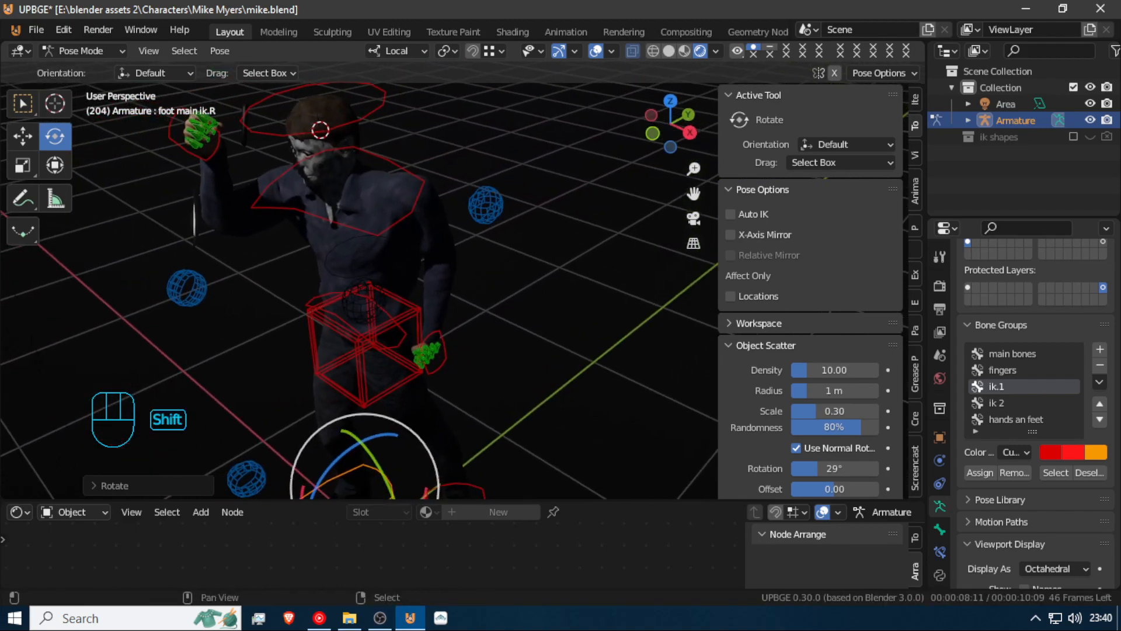
{"action": "key", "text": "shift+f"}
{"action": "right_click", "coordinate": [432, 276]}
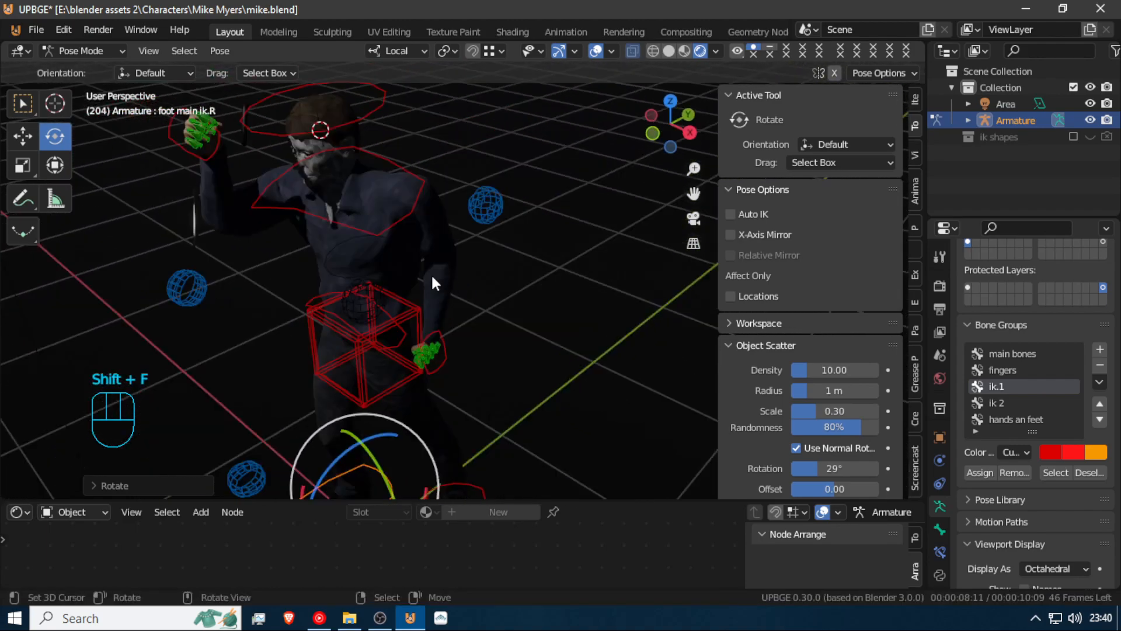
{"action": "left_click", "coordinate": [332, 272]}
{"action": "key", "text": "shift+f"}
{"action": "left_click", "coordinate": [531, 272]}
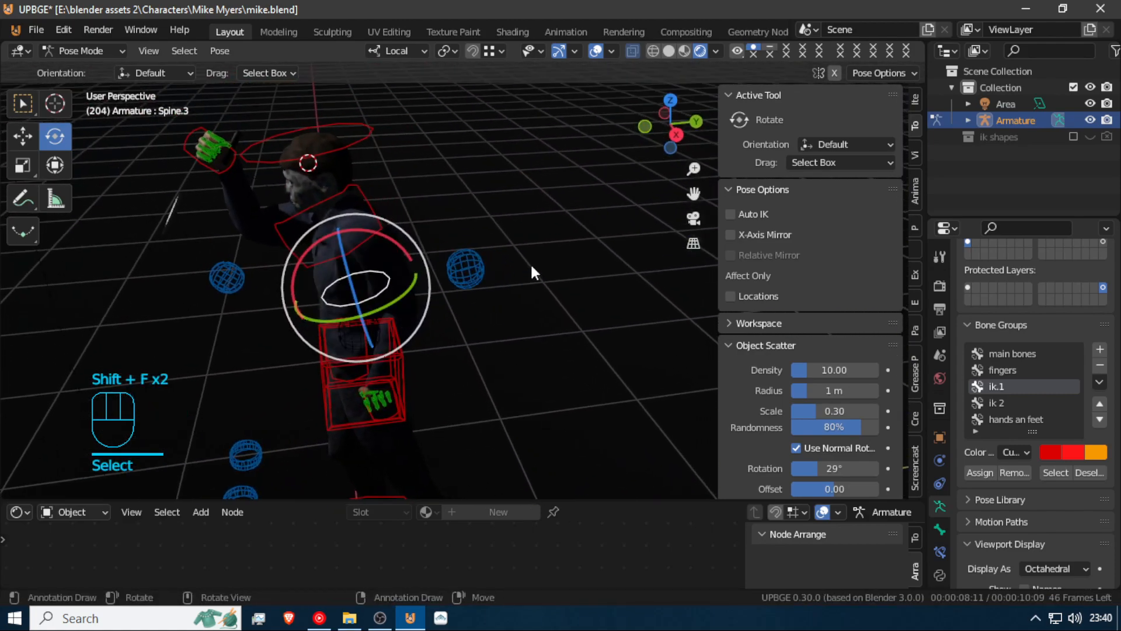
{"action": "key", "text": "r"}
{"action": "left_click", "coordinate": [412, 279]}
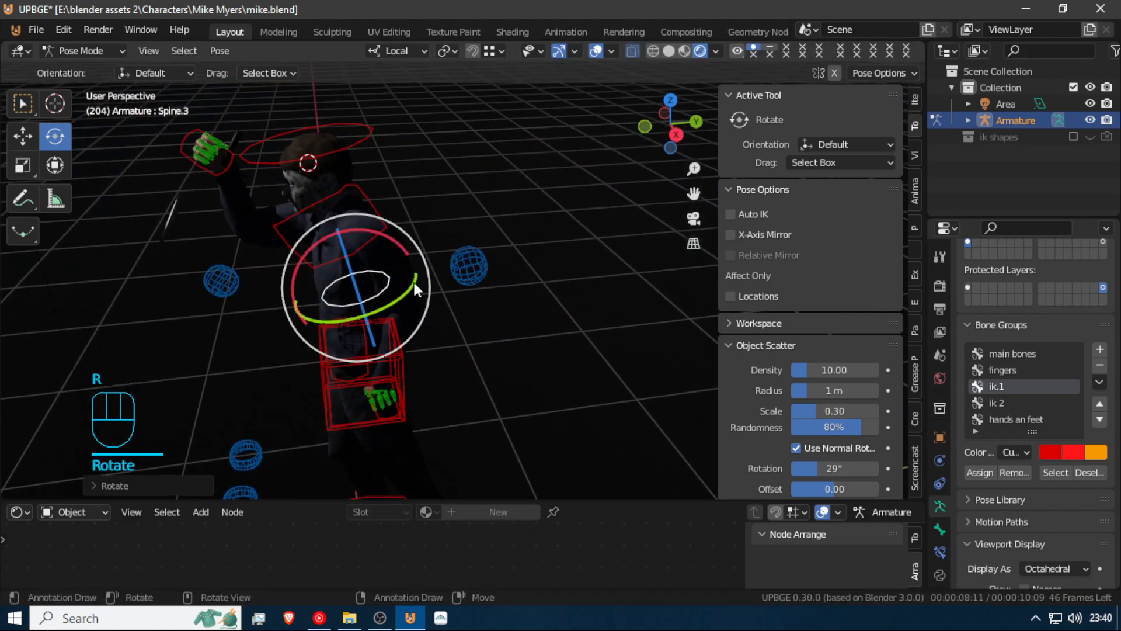
{"action": "left_click_drag", "start_coordinate": [409, 244], "coordinate": [402, 251]}
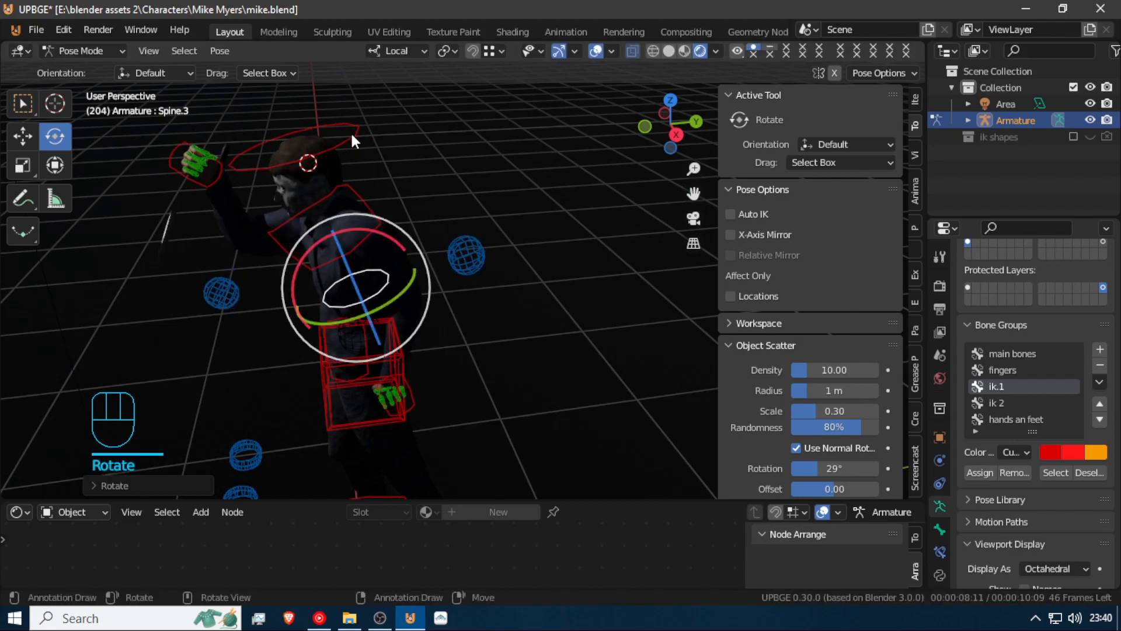
Tilt the head control head.001 back around its local X axis so the face looks ahead
{"action": "left_click", "coordinate": [350, 131]}
{"action": "left_click_drag", "start_coordinate": [359, 135], "coordinate": [359, 136]}
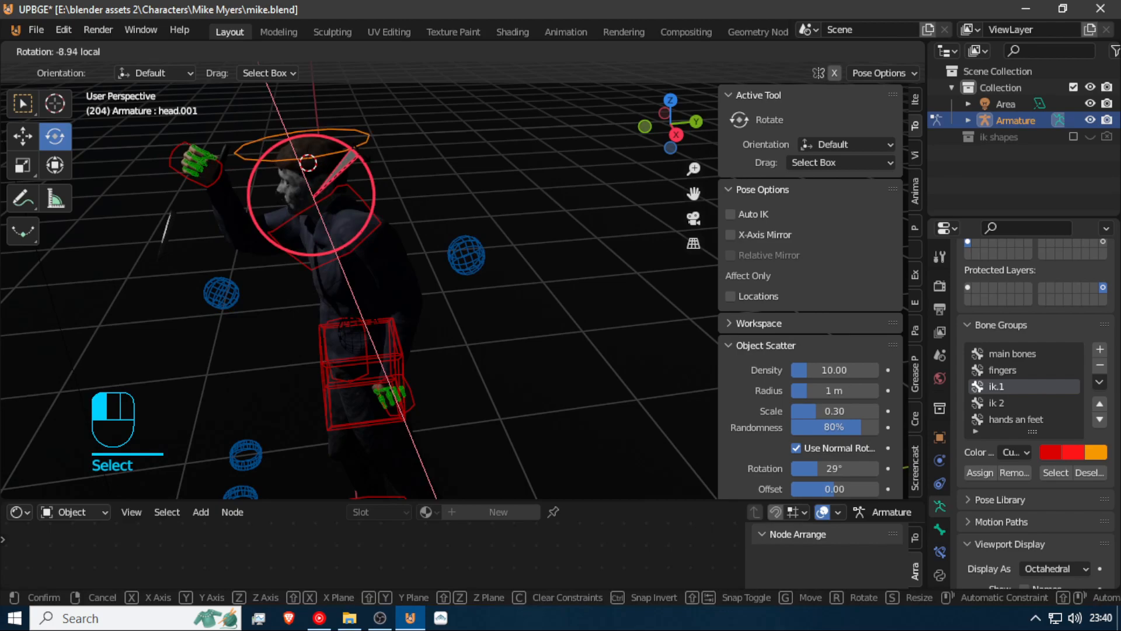
{"action": "left_click_drag", "start_coordinate": [371, 154], "coordinate": [372, 157]}
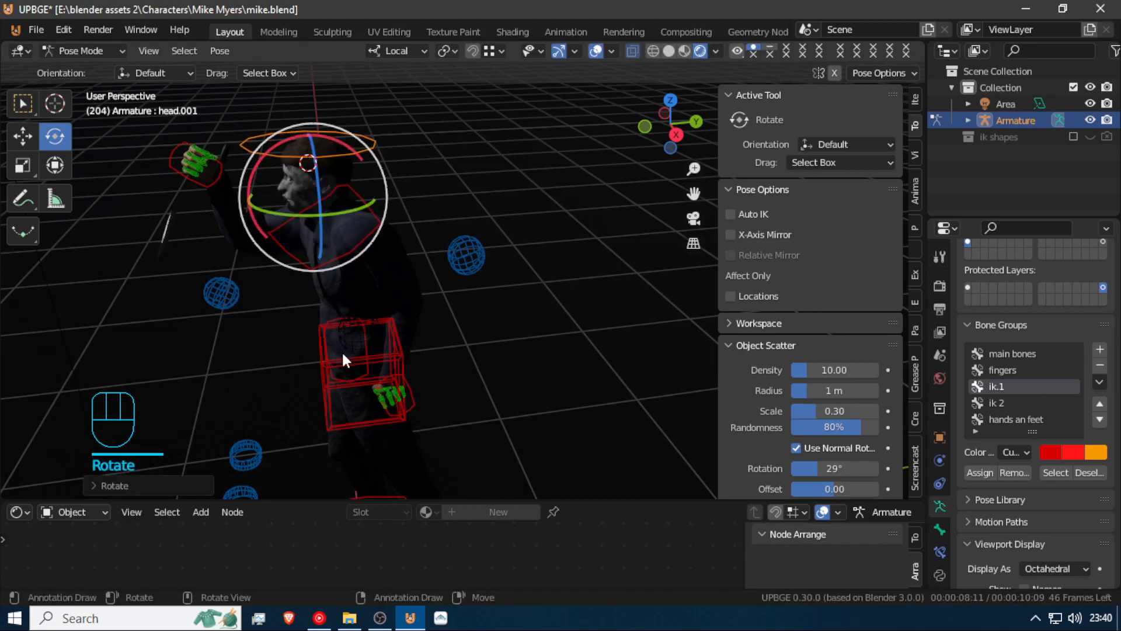
Twist the waist control Spine.002 by about 8° around global Z
{"action": "key", "text": "shift+f"}
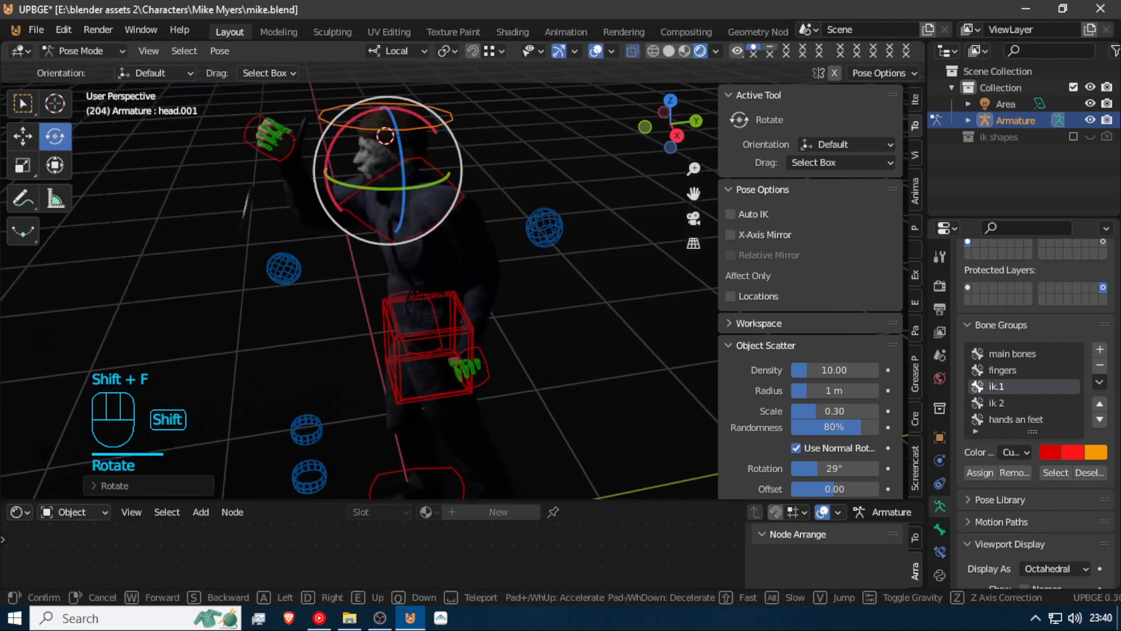
{"action": "key", "text": "w"}
{"action": "key", "text": "w"}
{"action": "left_click", "coordinate": [454, 285]}
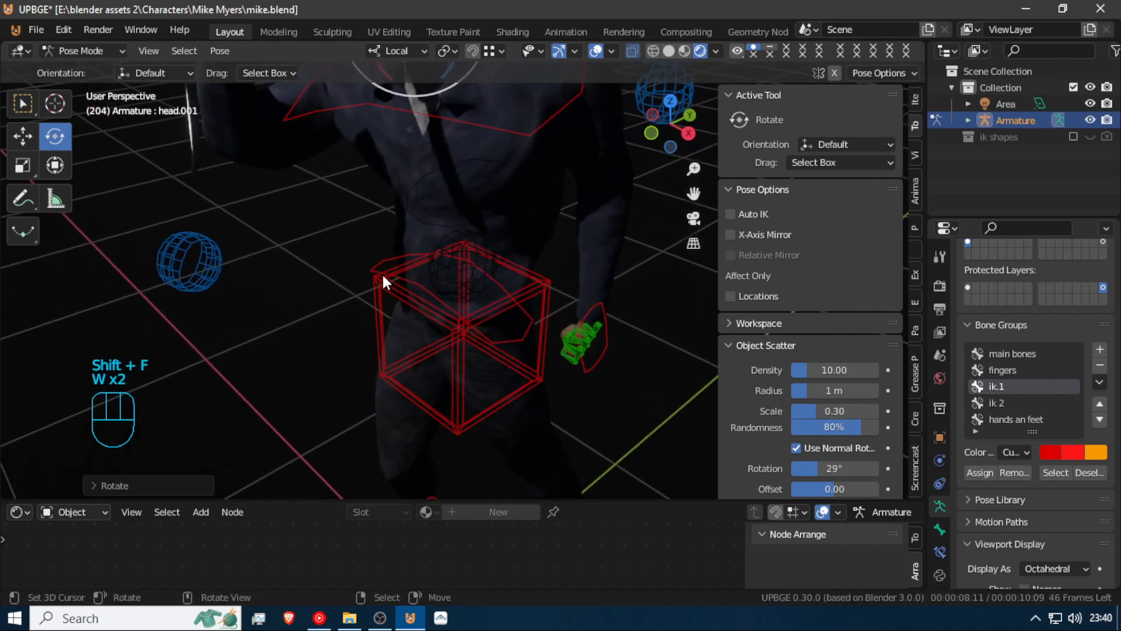
{"action": "left_click", "coordinate": [373, 265]}
{"action": "left_click_drag", "start_coordinate": [478, 271], "coordinate": [529, 304]}
{"action": "key", "text": "r"}
{"action": "key", "text": "z"}
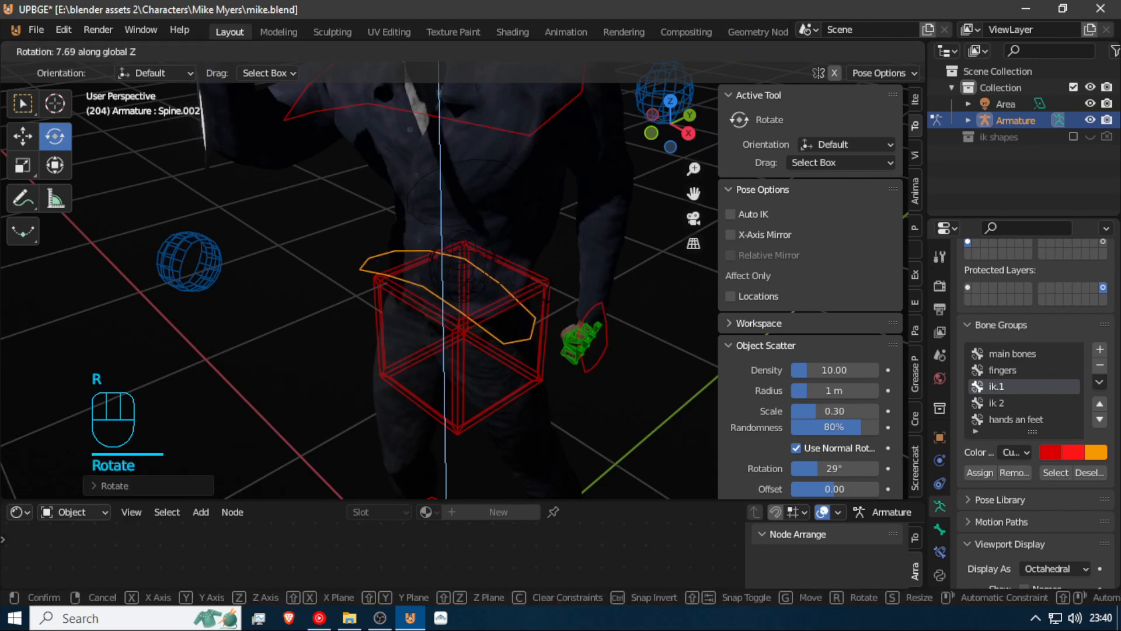
Tilt the waist control Spine.002 about 11.5° around its local Z axis
{"action": "key", "text": "shift+f"}
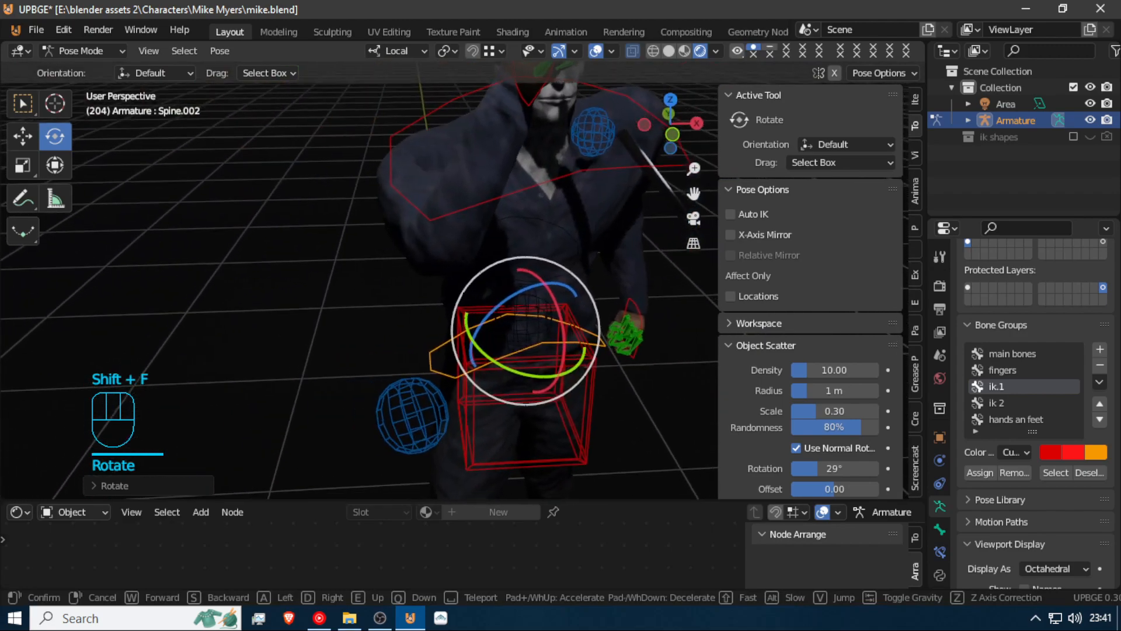
{"action": "key", "text": "d"}
{"action": "left_click", "coordinate": [464, 279]}
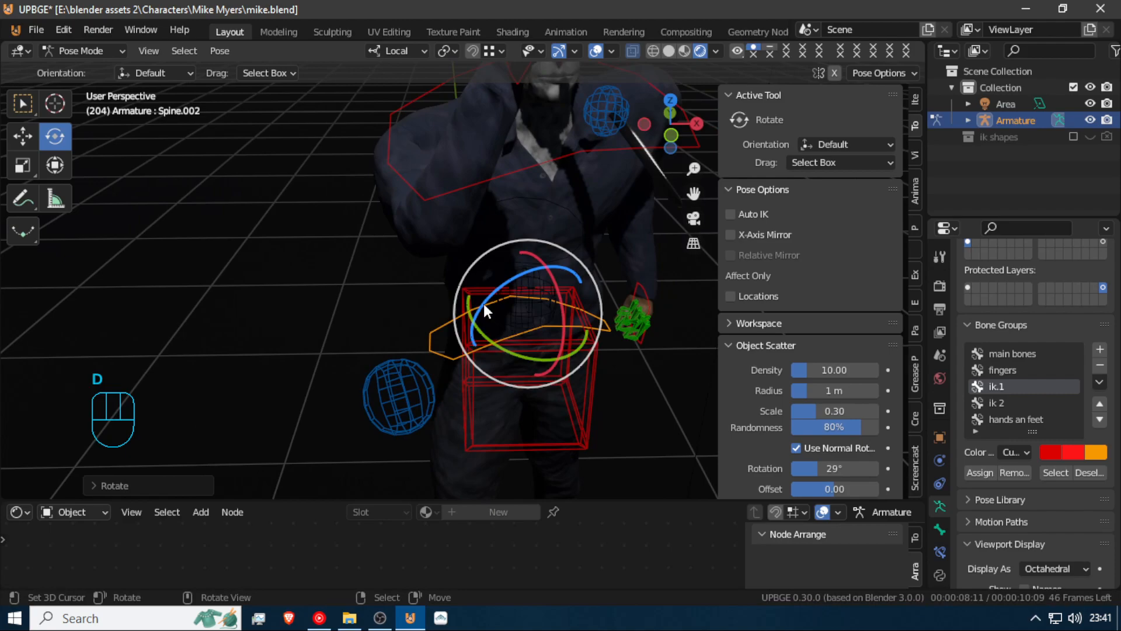
{"action": "left_click_drag", "start_coordinate": [484, 304], "coordinate": [497, 266]}
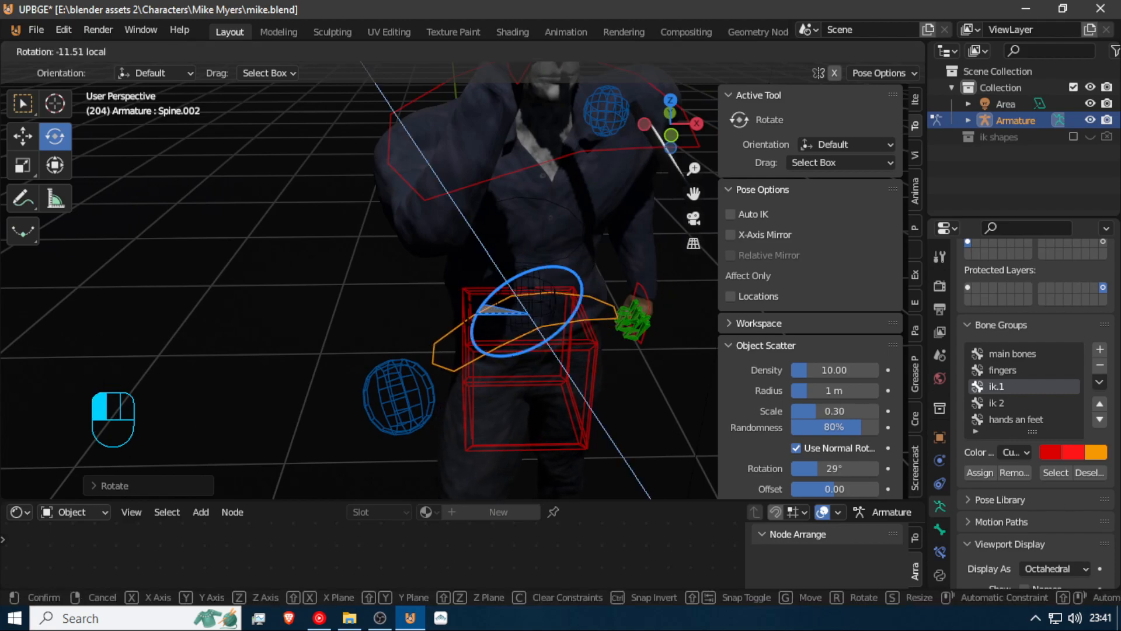
{"action": "left_click_drag", "start_coordinate": [464, 311], "coordinate": [451, 331]}
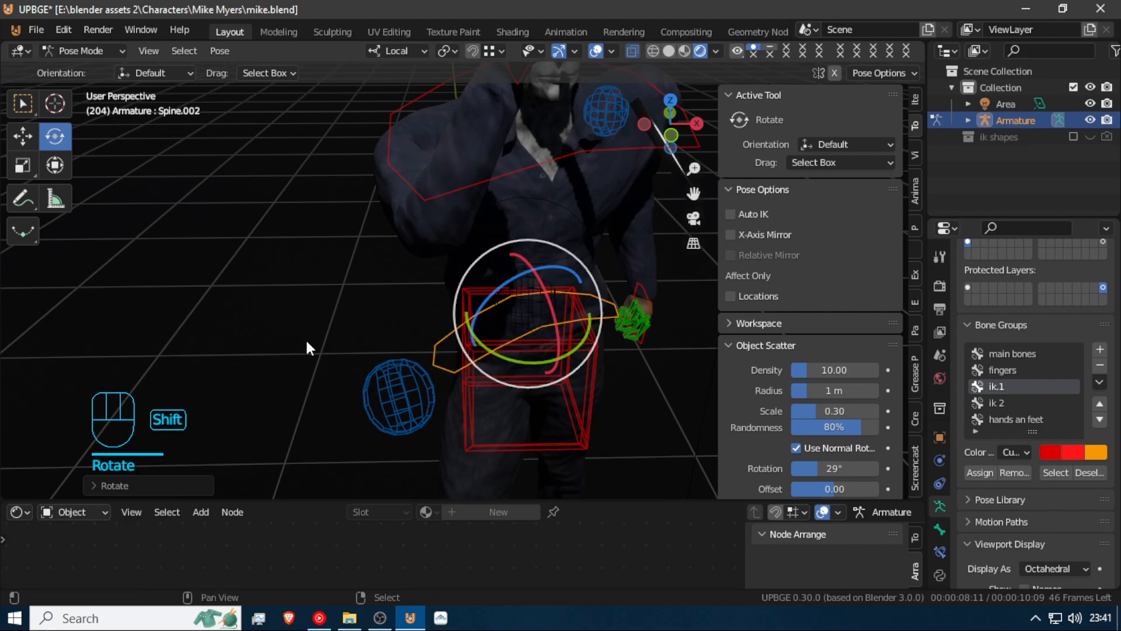
Switch from Pose Mode to Object Mode and select the knife object near the raised hand
{"action": "key", "text": "shift+f"}
{"action": "key", "text": "s"}
{"action": "key", "text": "d"}
{"action": "key", "text": "w"}
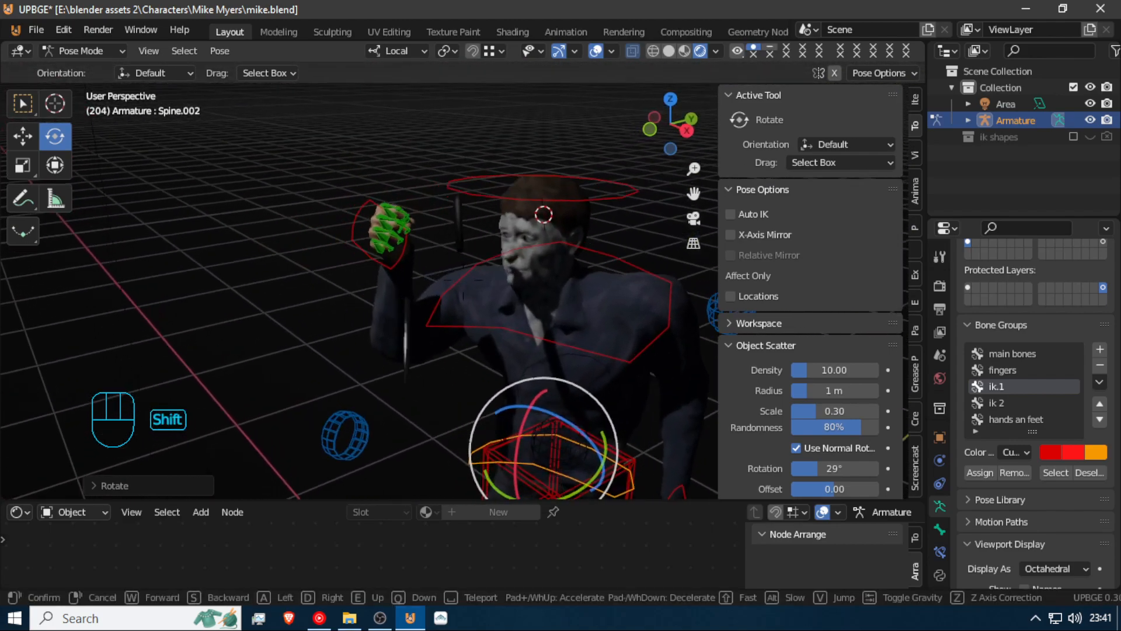
{"action": "left_click", "coordinate": [466, 280]}
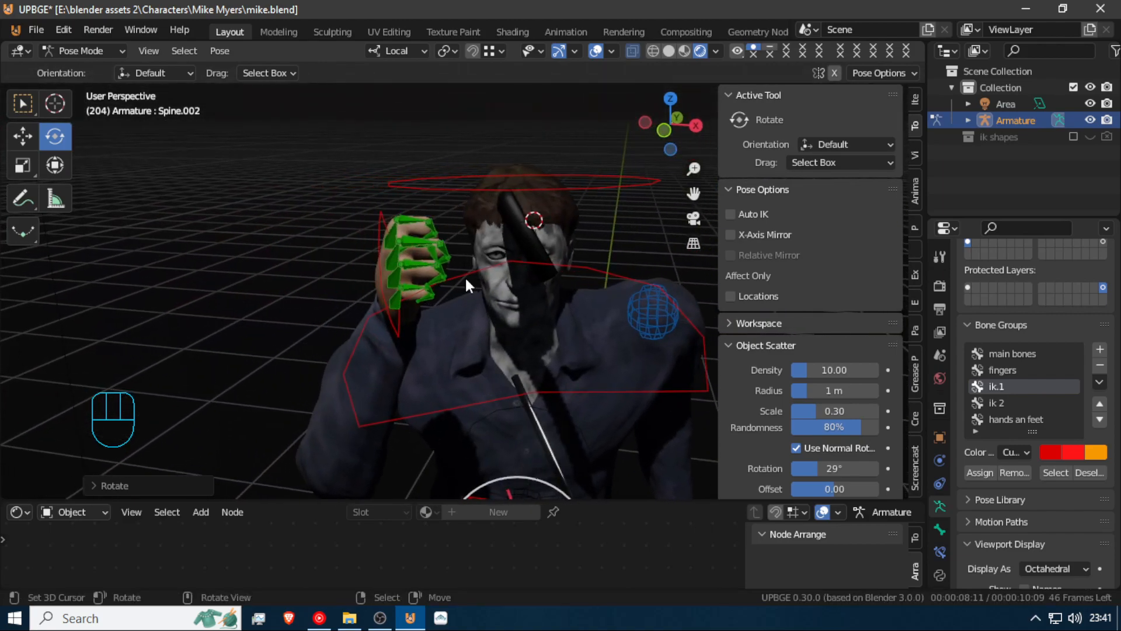
{"action": "key", "text": "ctrl+Tab"}
{"action": "left_click", "coordinate": [533, 242]}
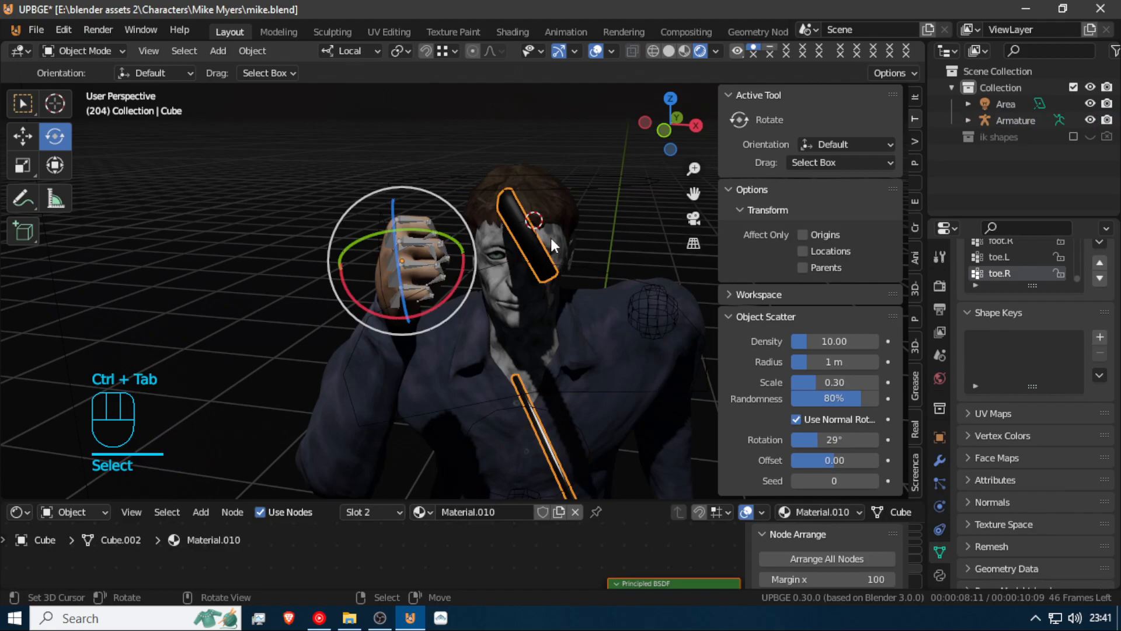
Try clearing the knife's location, and undo it
{"action": "key", "text": "g"}
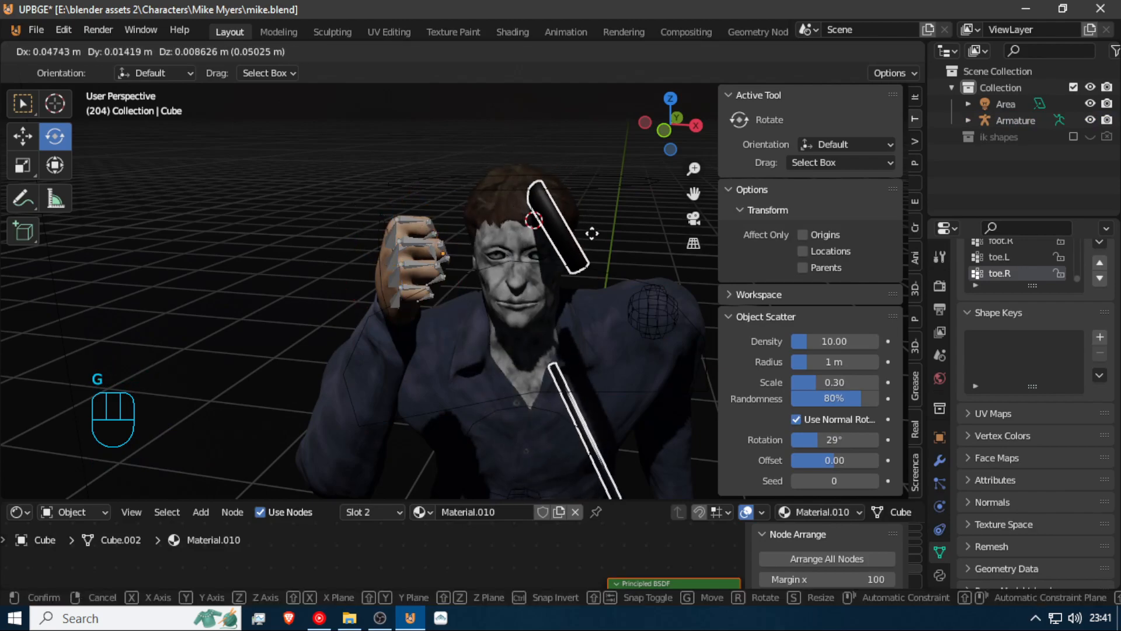
{"action": "right_click", "coordinate": [592, 231]}
{"action": "key", "text": "alt+g"}
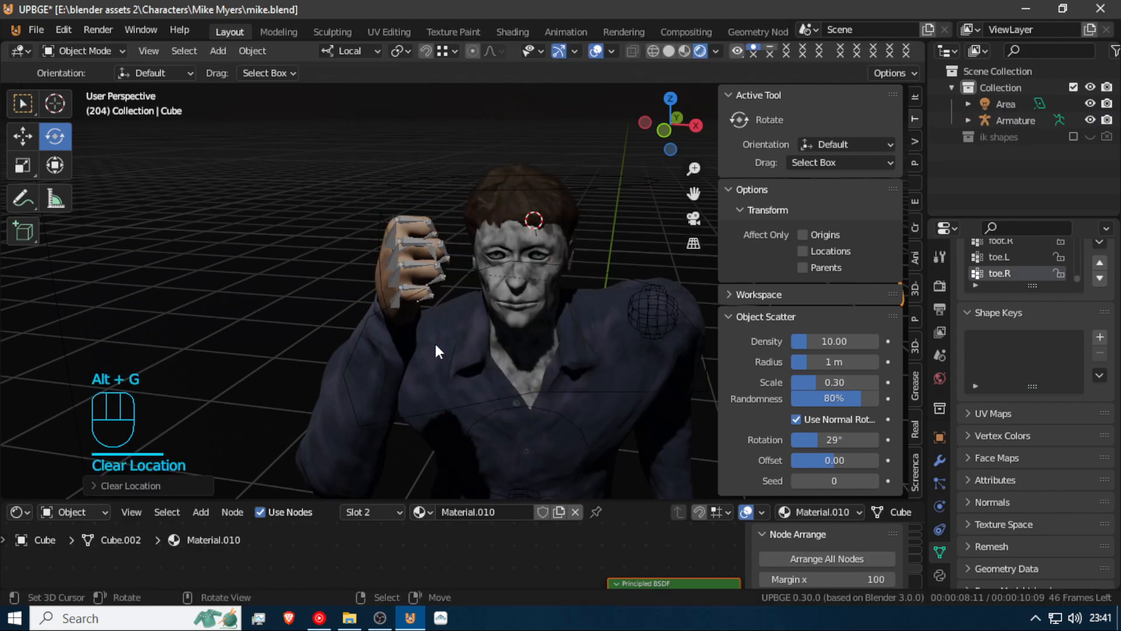
{"action": "scroll", "coordinate": [404, 409], "scroll_direction": "down", "scroll_amount": 6}
{"action": "scroll", "coordinate": [405, 418], "scroll_direction": "up", "scroll_amount": 6}
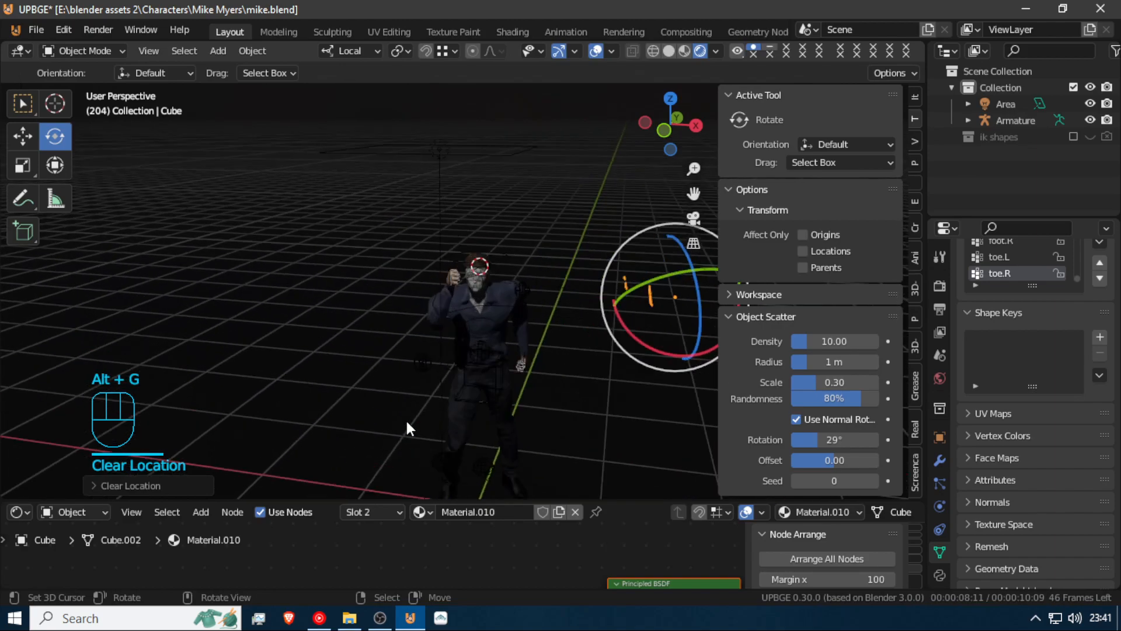
{"action": "middle_click_drag", "start_coordinate": [405, 418], "coordinate": [180, 444], "text": "shift"}
{"action": "scroll", "coordinate": [181, 447], "scroll_direction": "up", "scroll_amount": 2}
{"action": "scroll", "coordinate": [181, 446], "scroll_direction": "down", "scroll_amount": 2}
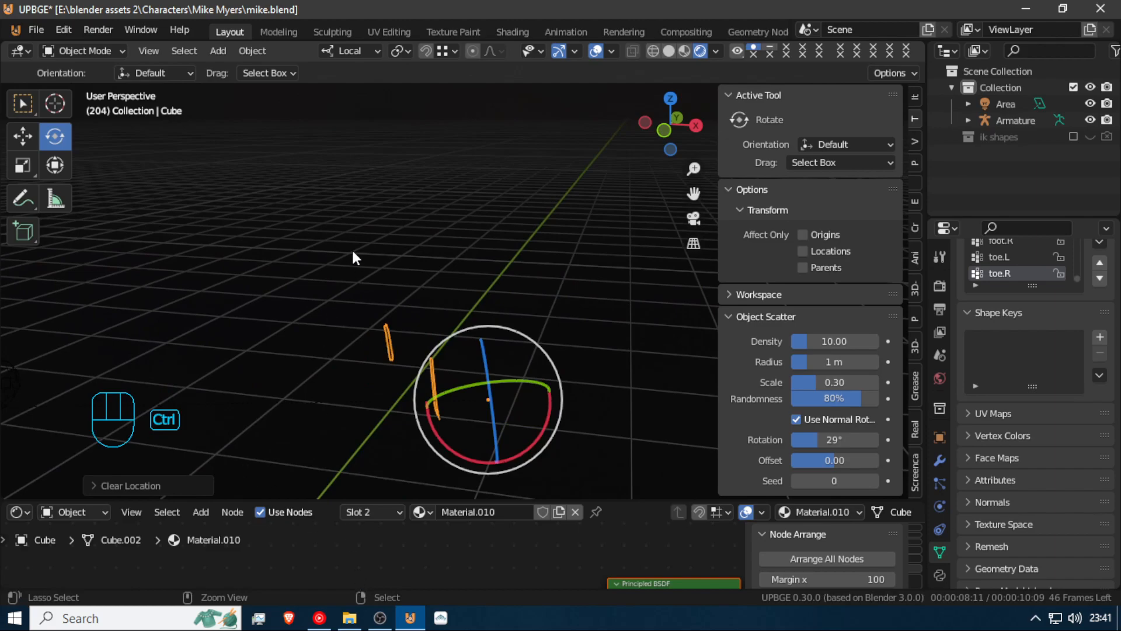
{"action": "key", "text": "ctrl+z"}
Move the knife sideways toward the raised right hand
{"action": "middle_click_drag", "start_coordinate": [348, 248], "coordinate": [426, 259], "text": "shift"}
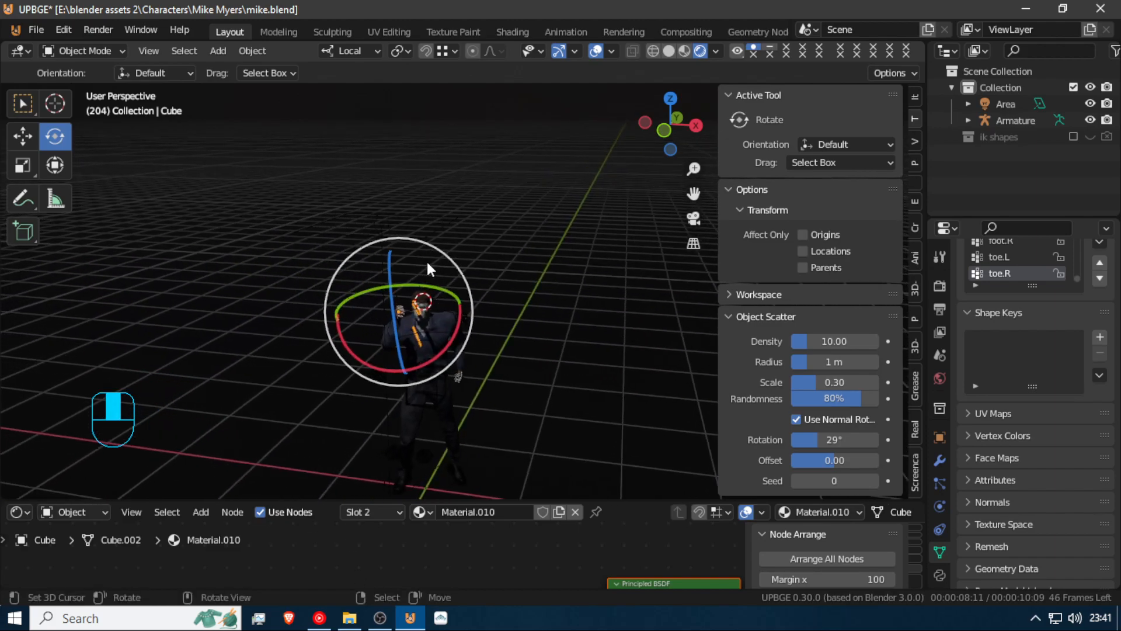
{"action": "scroll", "coordinate": [427, 261], "scroll_direction": "up", "scroll_amount": 3}
{"action": "middle_click_drag", "start_coordinate": [396, 312], "coordinate": [526, 279], "text": "shift"}
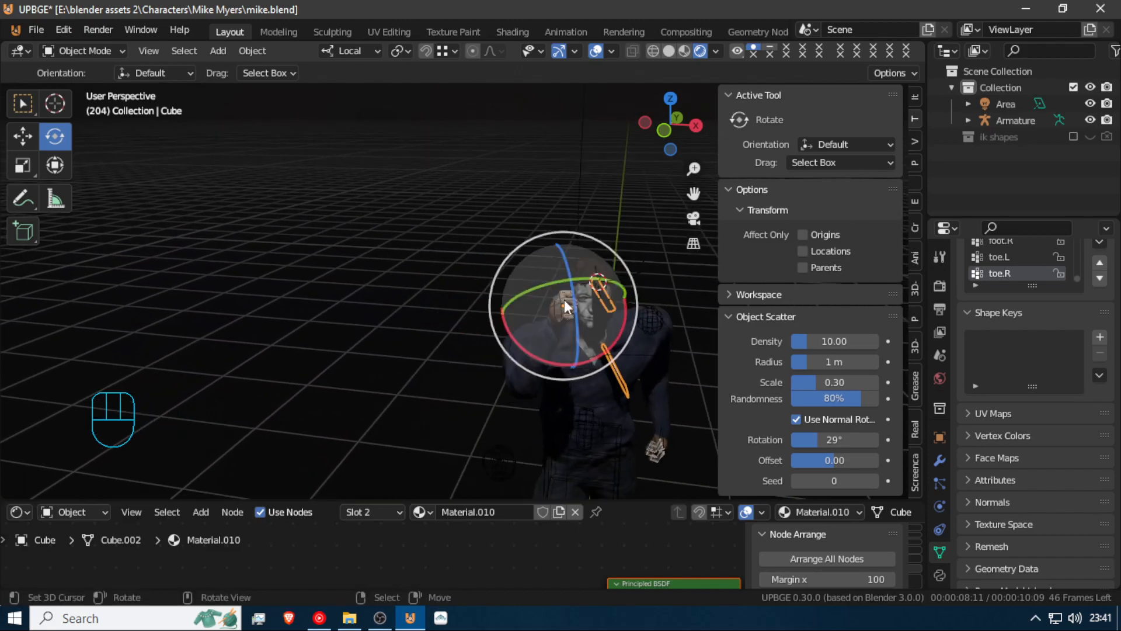
{"action": "key", "text": "g"}
{"action": "key", "text": "z"}
{"action": "key", "text": "z"}
{"action": "left_click", "coordinate": [512, 308]}
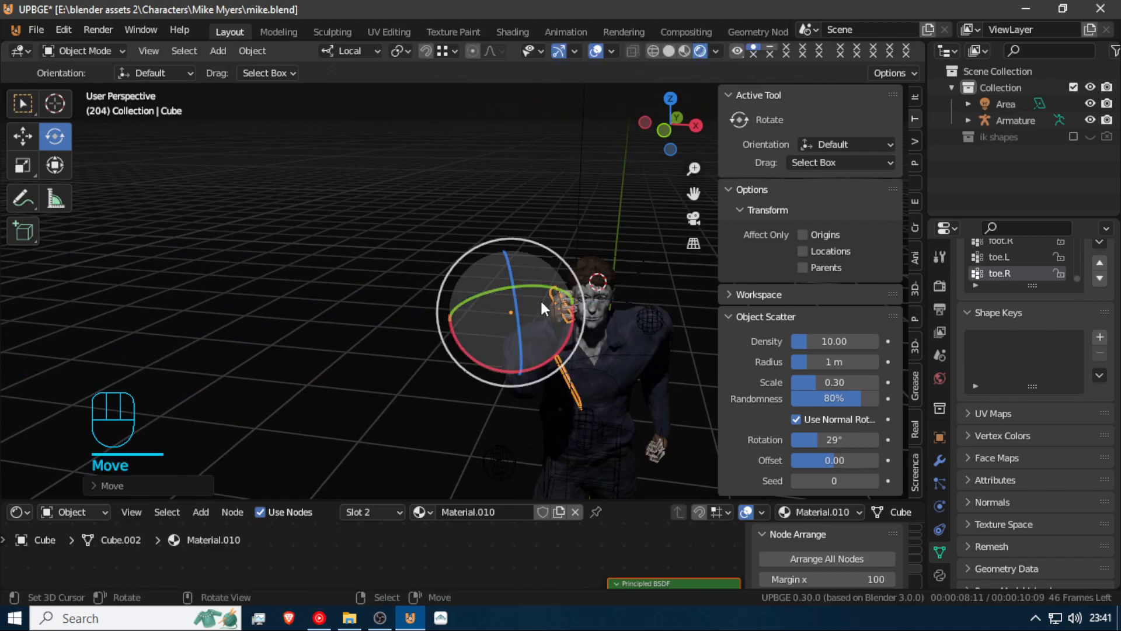
{"action": "scroll", "coordinate": [593, 327], "scroll_direction": "up", "scroll_amount": 4}
{"action": "middle_click_drag", "start_coordinate": [595, 339], "coordinate": [537, 296], "text": "shift"}
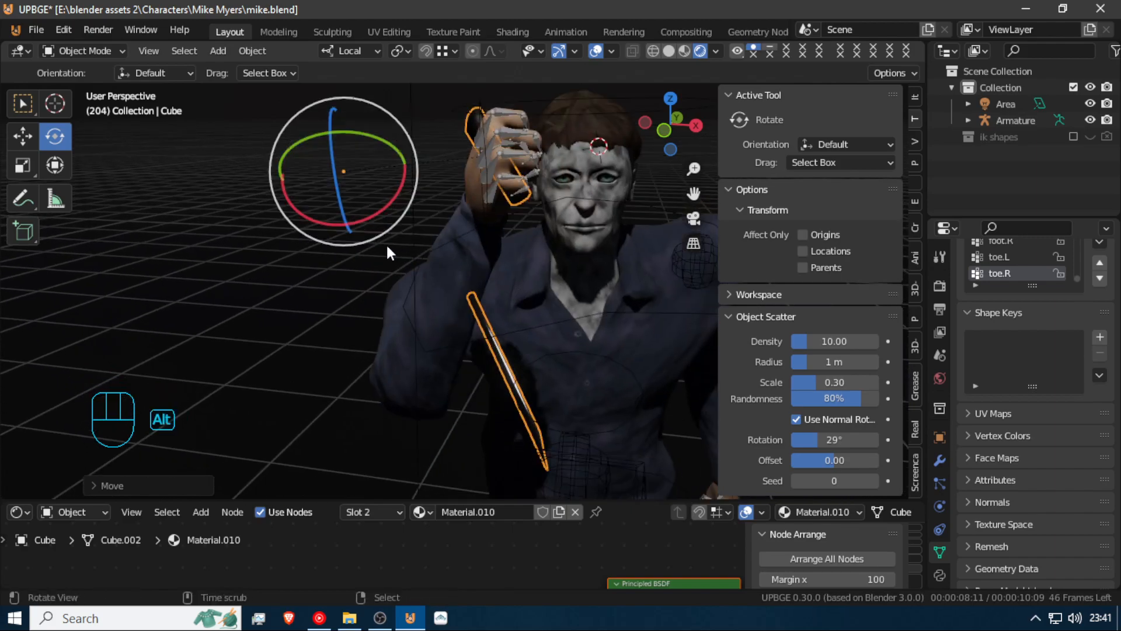
Clear the knife's parent relationship without keeping its transformation
{"action": "key", "text": "alt+p"}
{"action": "key", "text": "c"}
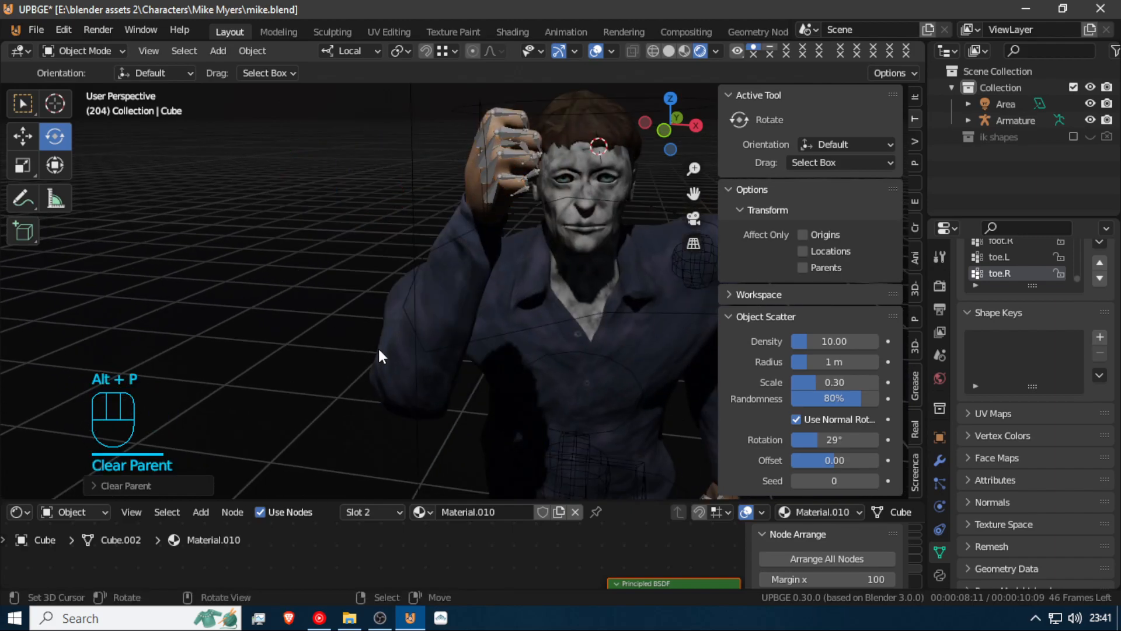
{"action": "scroll", "coordinate": [447, 250], "scroll_direction": "down", "scroll_amount": 5}
{"action": "middle_click_drag", "start_coordinate": [468, 304], "coordinate": [360, 303], "text": "shift"}
{"action": "scroll", "coordinate": [456, 200], "scroll_direction": "down", "scroll_amount": 3}
{"action": "scroll", "coordinate": [375, 307], "scroll_direction": "up", "scroll_amount": 4}
{"action": "key", "text": "alt+p"}
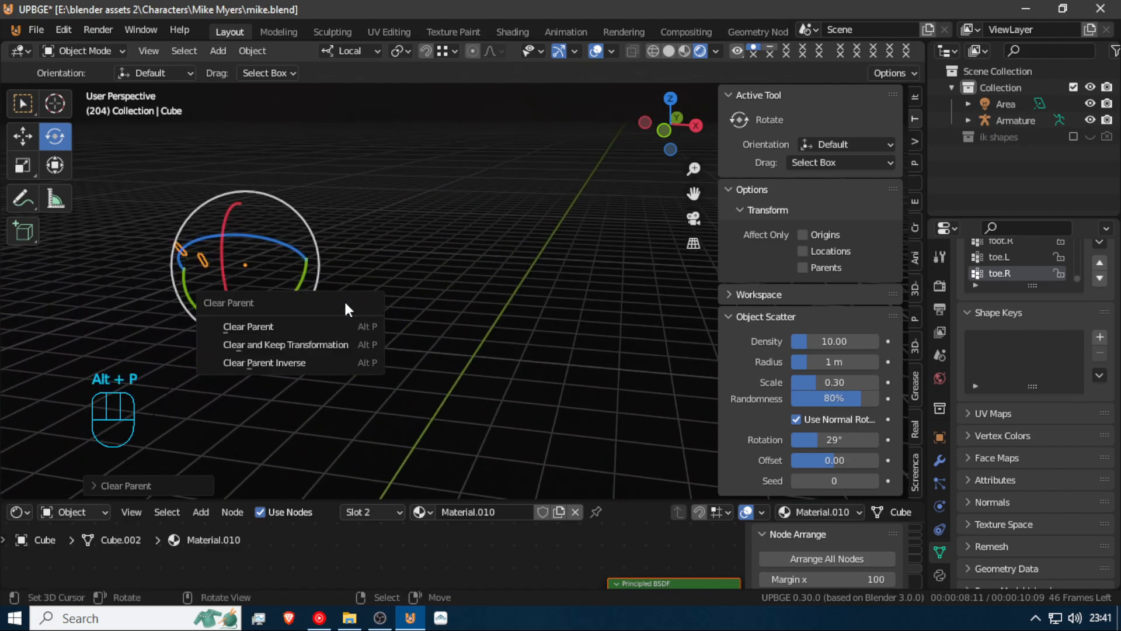
{"action": "left_click", "coordinate": [278, 328]}
Select the knife and move it from open space across to the character's side, nearer the raised right arm
{"action": "middle_click_drag", "start_coordinate": [295, 310], "coordinate": [440, 350]}
{"action": "left_click", "coordinate": [439, 351]}
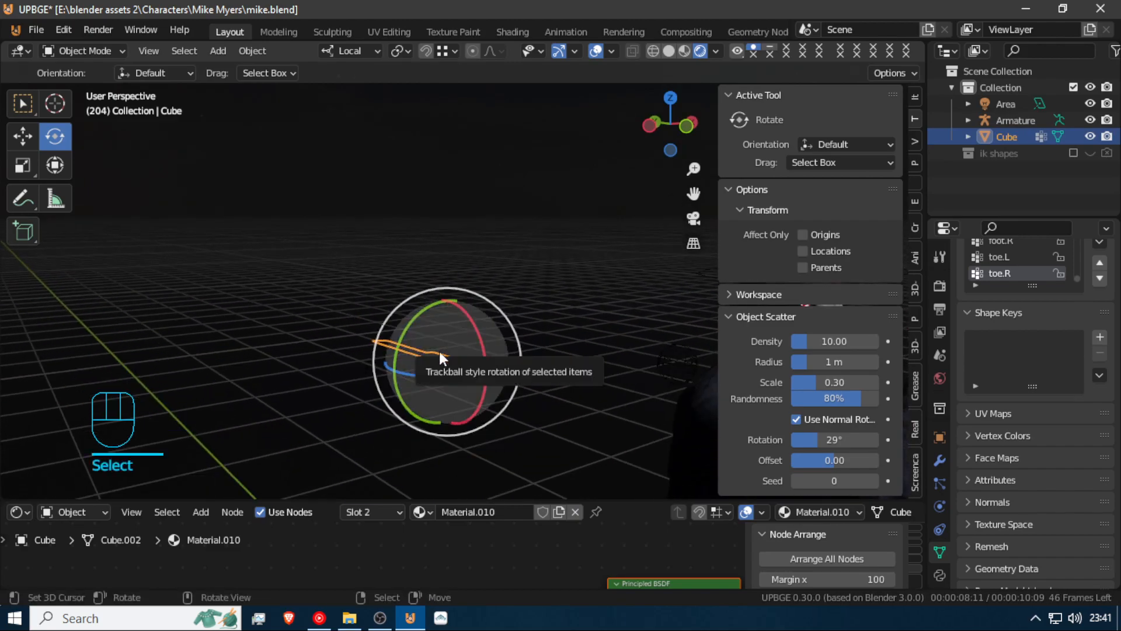
{"action": "key", "text": "g"}
{"action": "left_click", "coordinate": [437, 395]}
{"action": "middle_click_drag", "start_coordinate": [432, 384], "coordinate": [648, 485], "text": "shift"}
{"action": "key", "text": "shift+f"}
{"action": "key", "text": "s"}
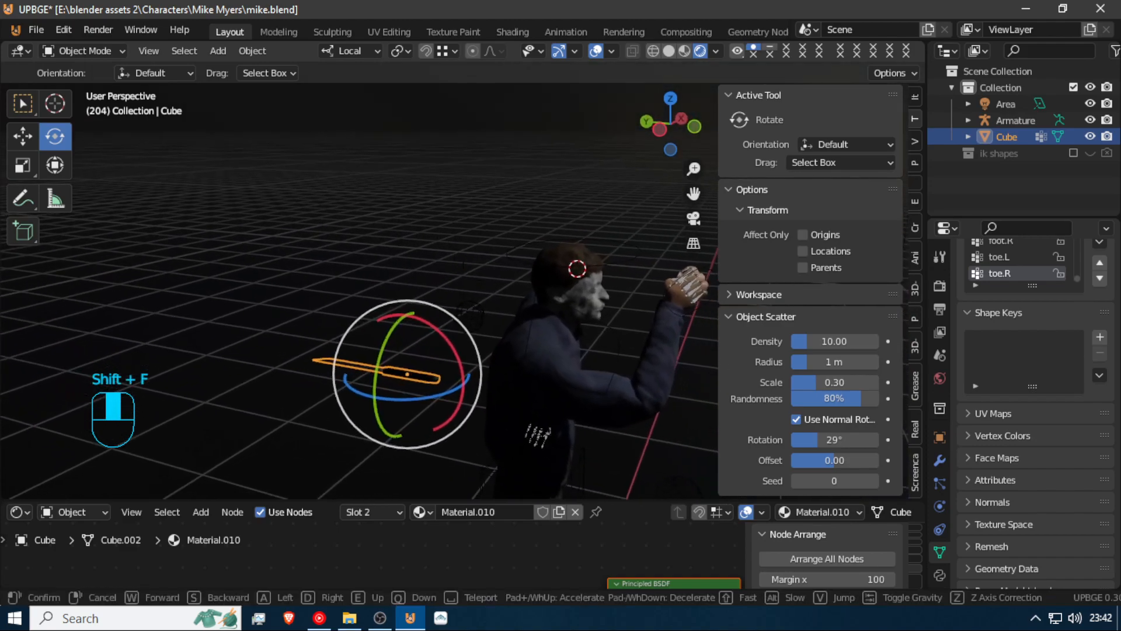
{"action": "left_click", "coordinate": [460, 278]}
{"action": "key", "text": "g"}
{"action": "middle_click_drag", "start_coordinate": [471, 277], "coordinate": [578, 280]}
{"action": "left_click", "coordinate": [733, 313]}
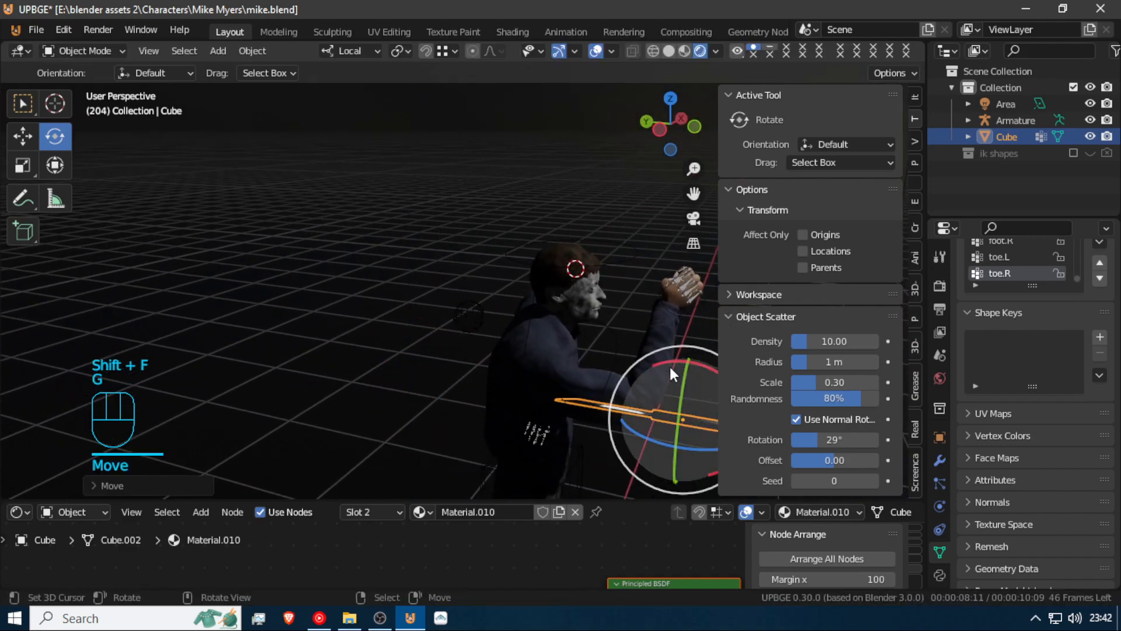
Move the knife along its local X axis to line up with the raised right hand
{"action": "key", "text": "shift+f"}
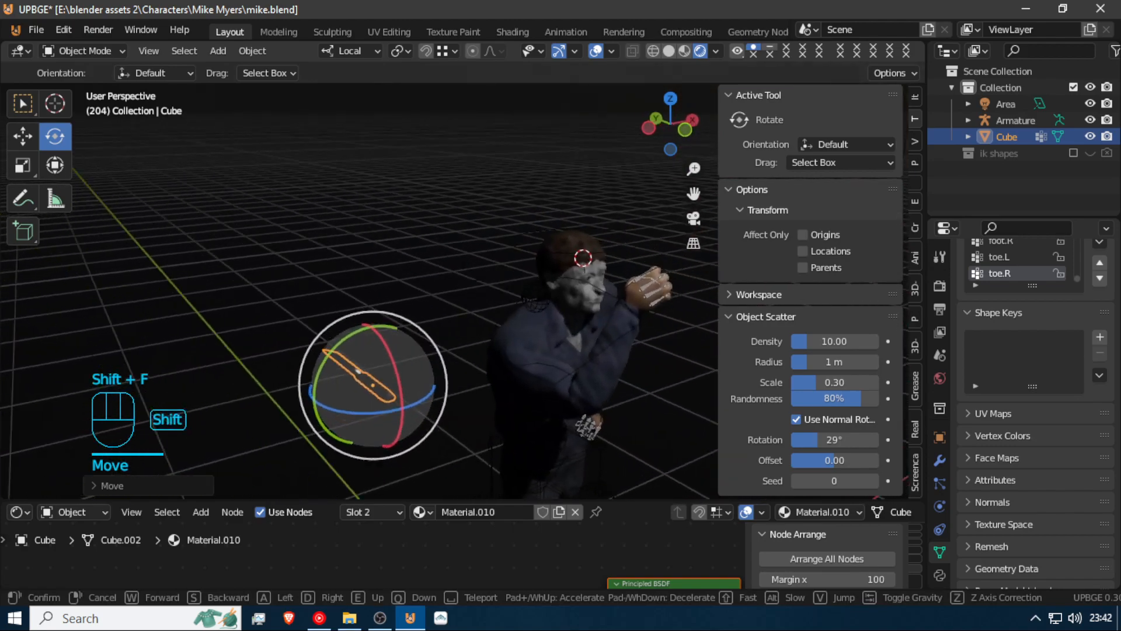
{"action": "left_click", "coordinate": [687, 275]}
{"action": "key", "text": "g"}
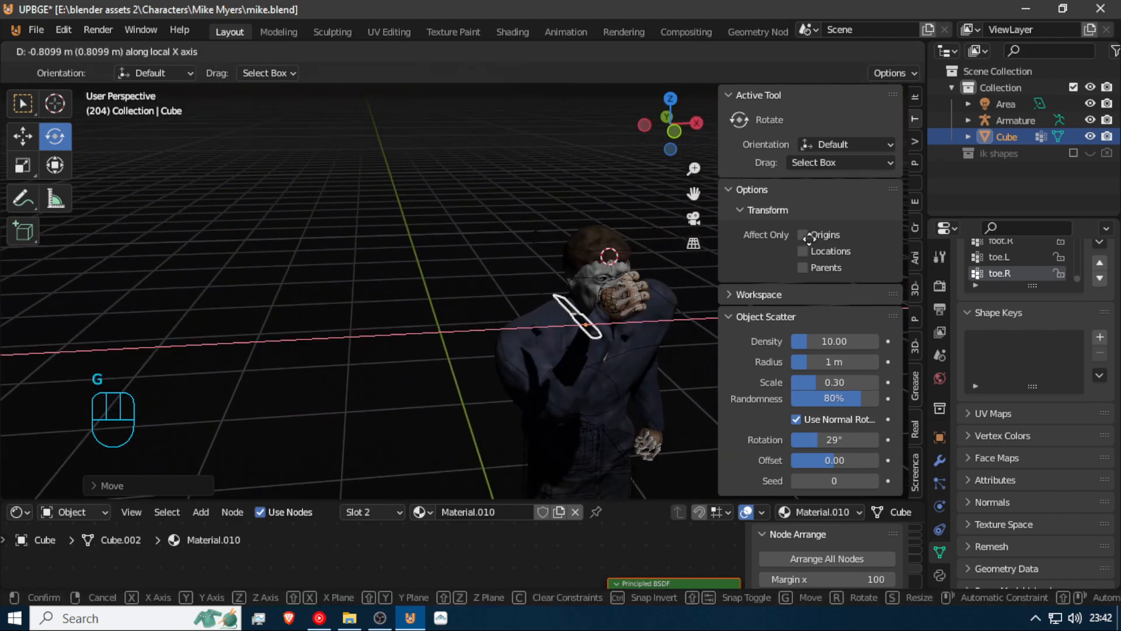
{"action": "left_click", "coordinate": [844, 225]}
Rotate the knife about its local Z axis beside the raised right hand
{"action": "key", "text": "shift+f"}
{"action": "key", "text": "d"}
{"action": "left_click", "coordinate": [463, 277]}
{"action": "key", "text": "r"}
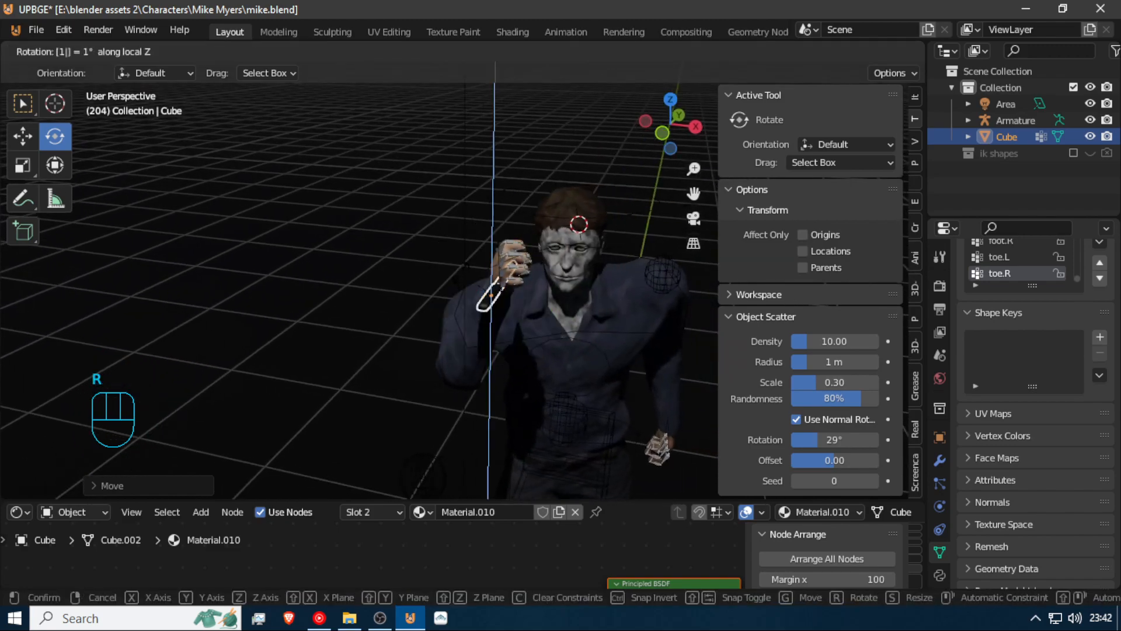
{"action": "left_click", "coordinate": [458, 265]}
Apply the knife's location and set its origin to its geometry
{"action": "key", "text": "ctrl+a"}
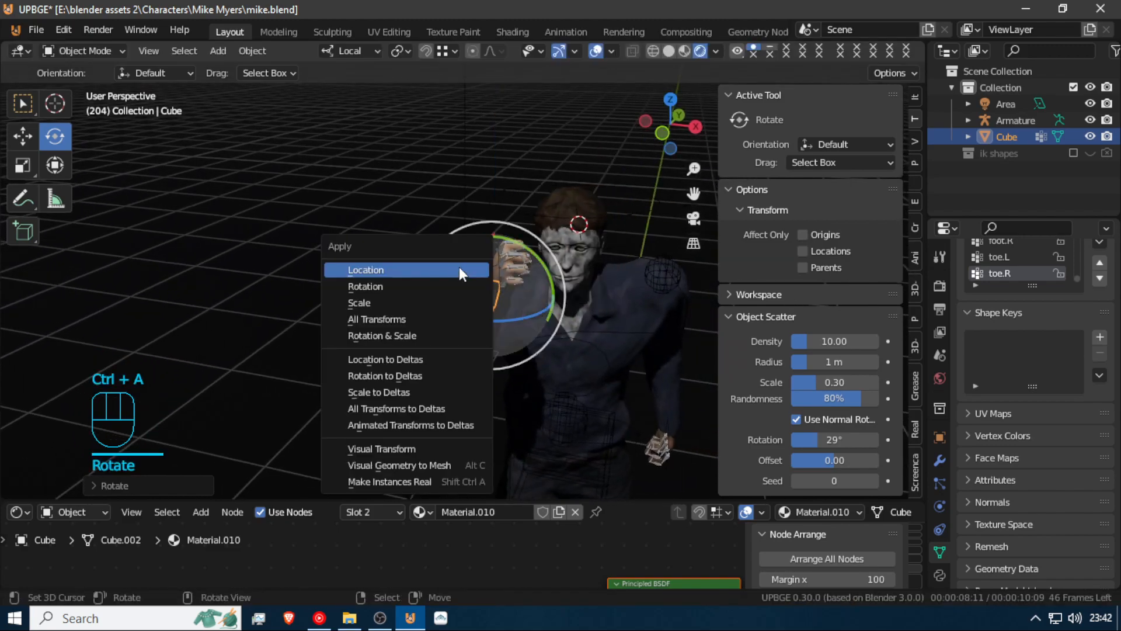
{"action": "left_click", "coordinate": [459, 270]}
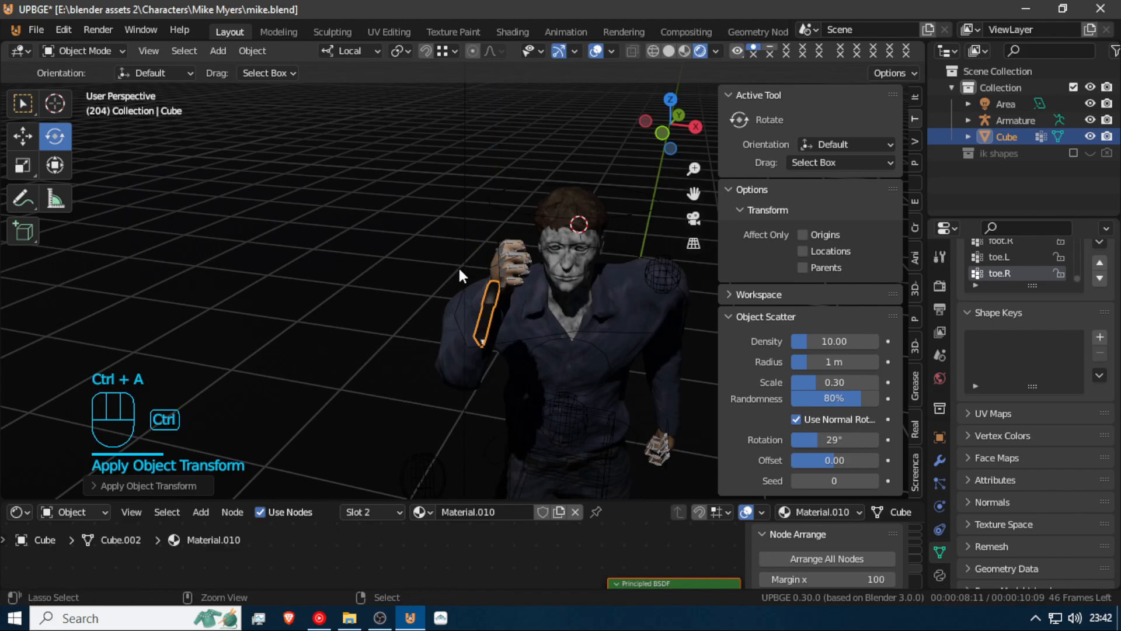
{"action": "key", "text": "w"}
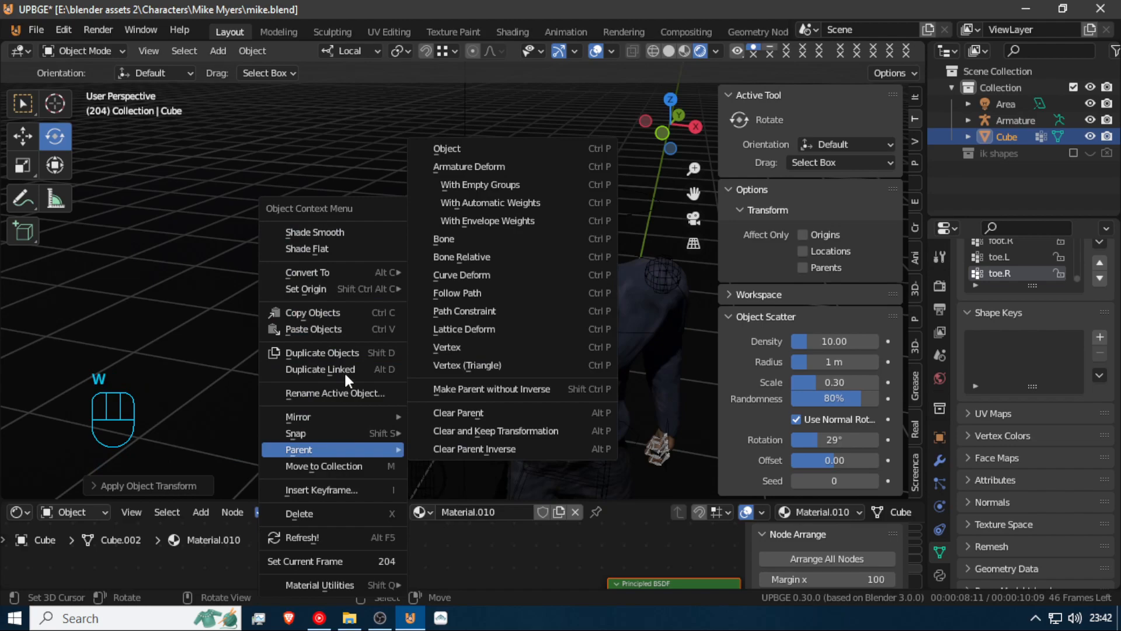
{"action": "mouse_move", "coordinate": [344, 295]}
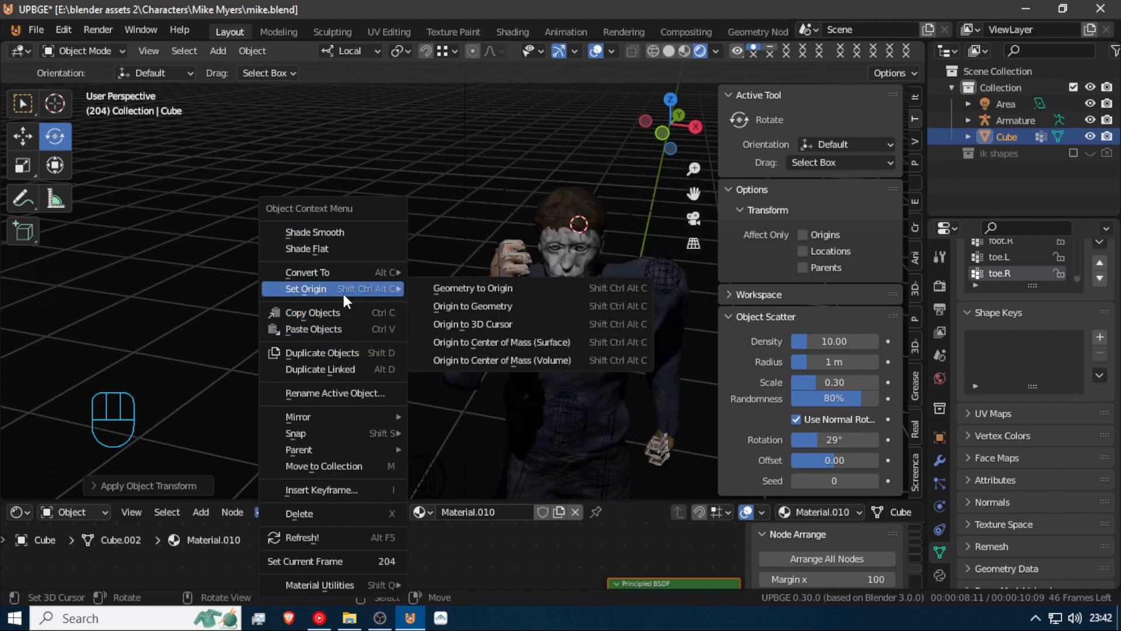
{"action": "left_click", "coordinate": [461, 307]}
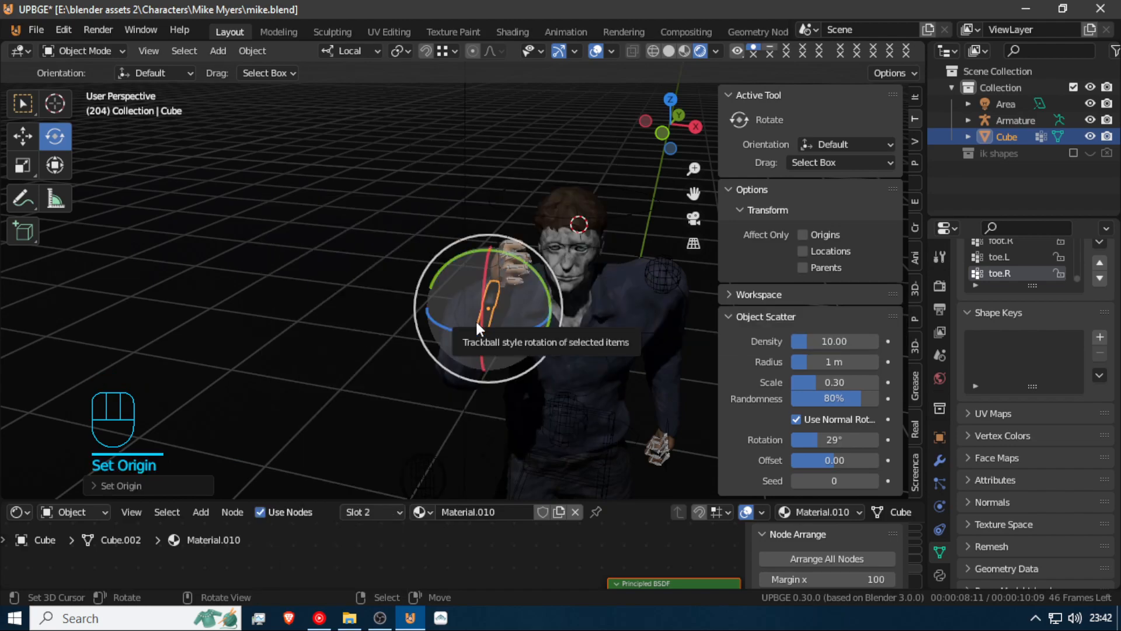
Apply the knife's rotation and scale
{"action": "key", "text": "ctrl+a"}
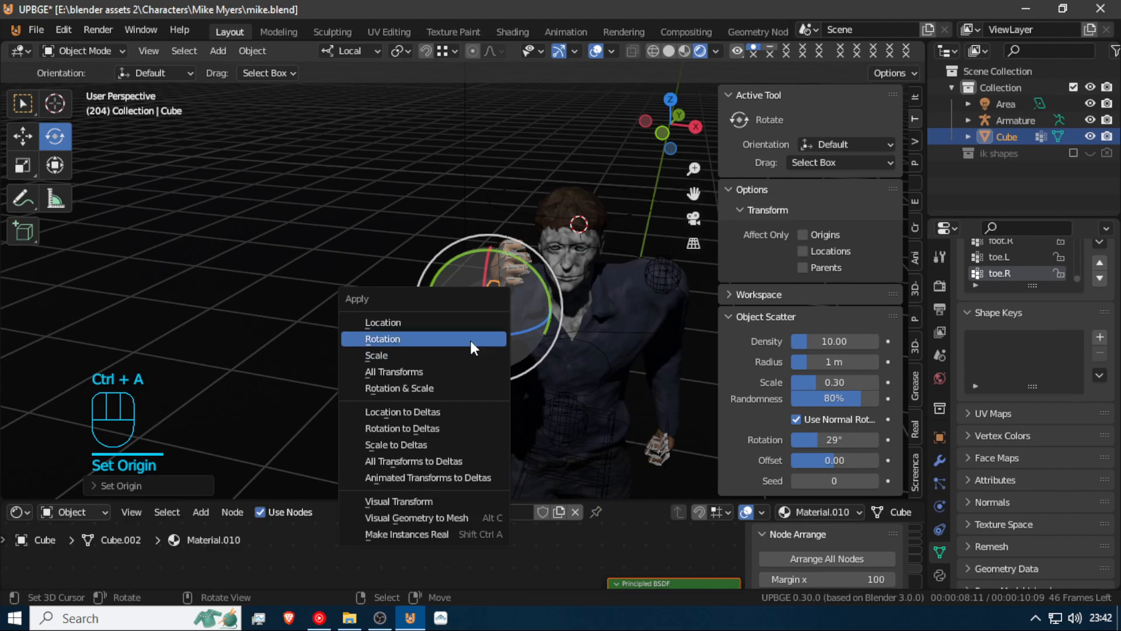
{"action": "left_click", "coordinate": [469, 338]}
{"action": "key", "text": "ctrl+a"}
{"action": "left_click", "coordinate": [456, 356]}
Move the knife about 0.1 m along its local Y axis to the raised fist
{"action": "key", "text": "shift+f"}
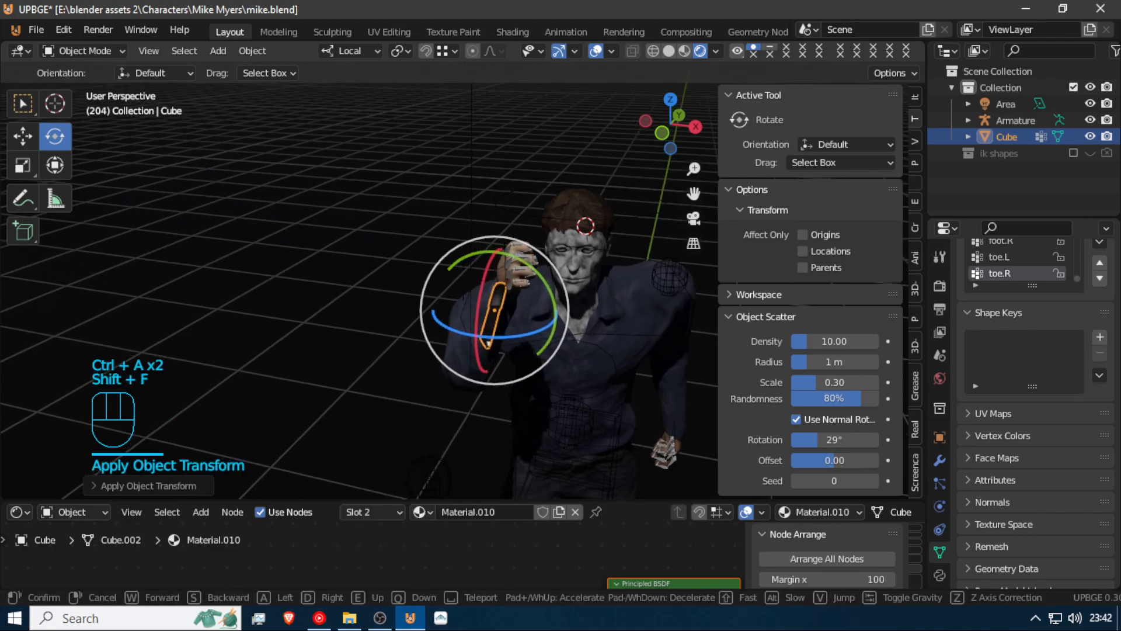
{"action": "left_click", "coordinate": [464, 288]}
{"action": "key", "text": "g"}
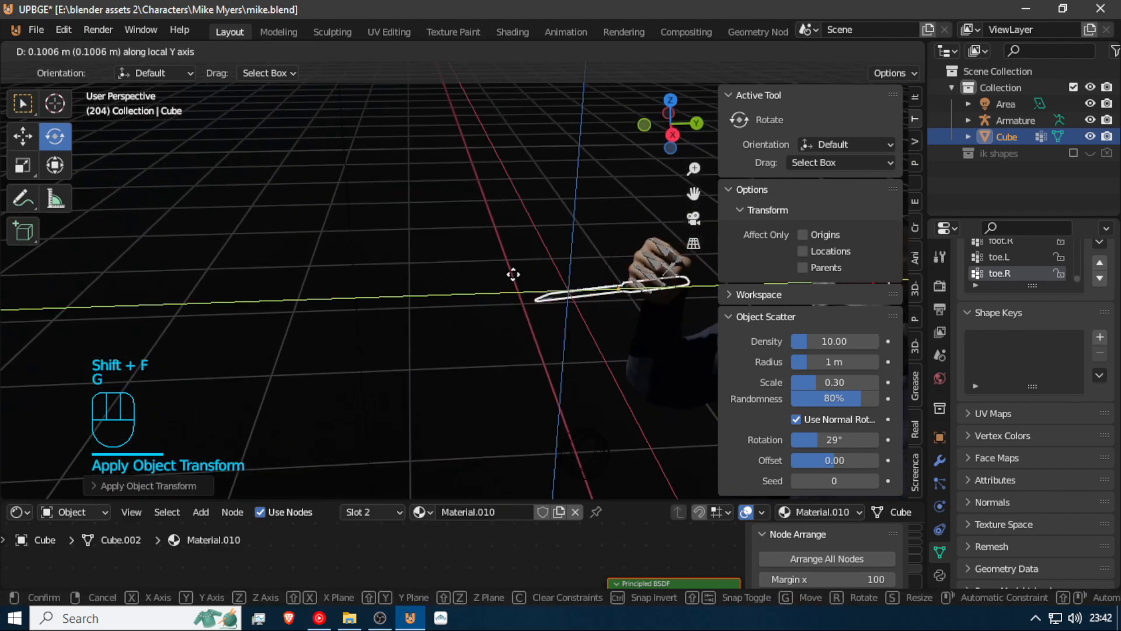
{"action": "left_click", "coordinate": [512, 270]}
Switch the transform orientation from Local to Normal for positioning the knife in the fist
{"action": "key", "text": "shift+f"}
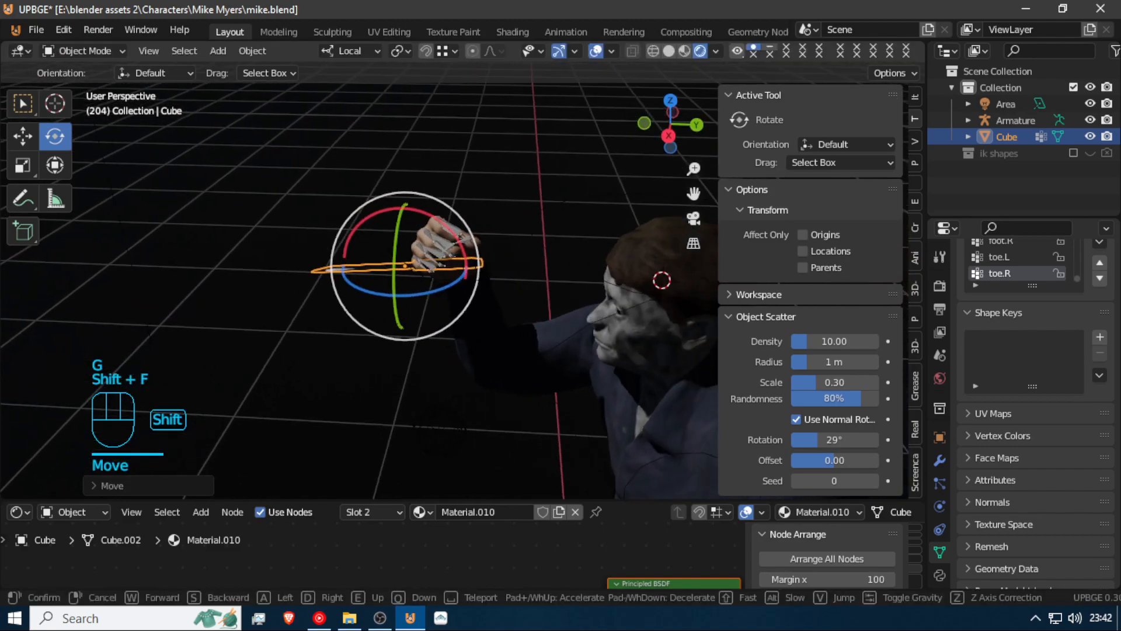
{"action": "key", "text": "w"}
{"action": "key", "text": "d"}
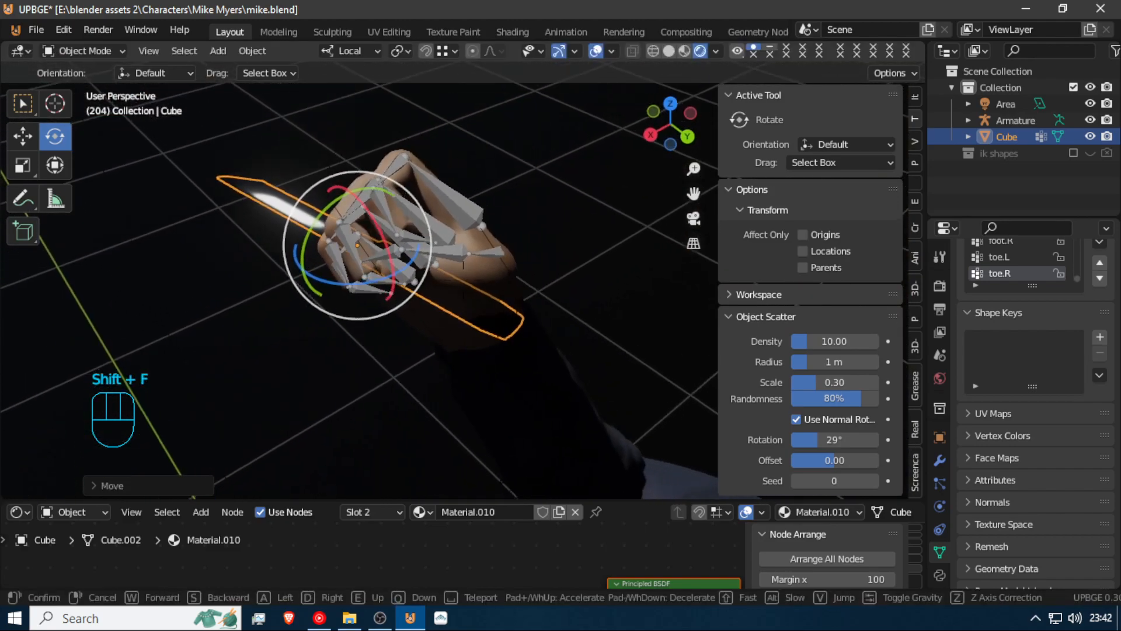
{"action": "left_click", "coordinate": [463, 288]}
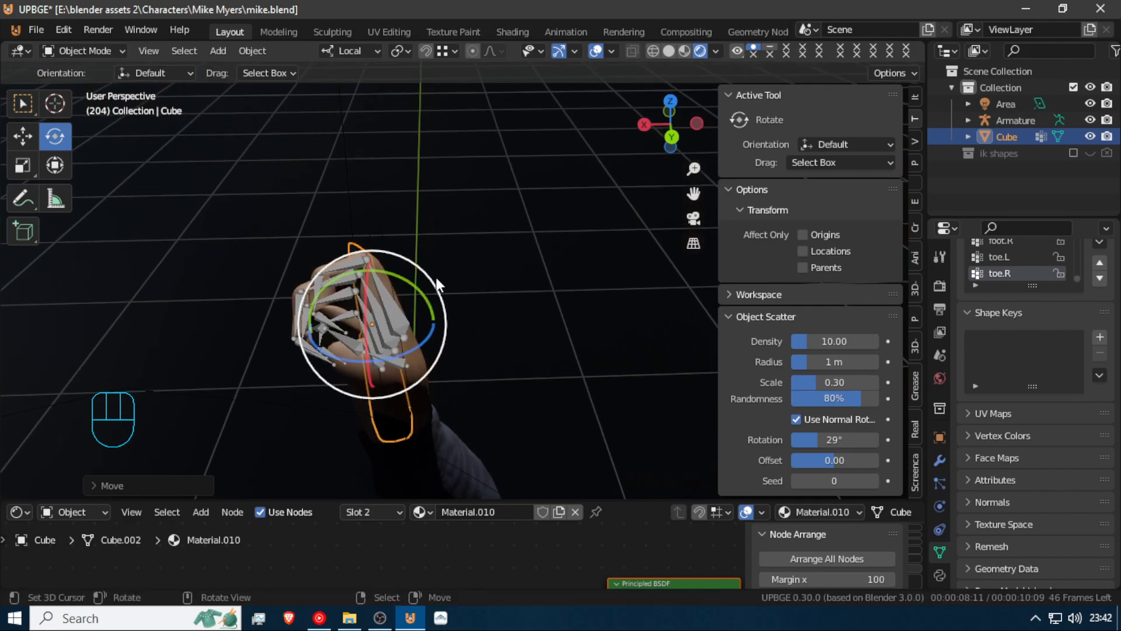
{"action": "left_click_drag", "start_coordinate": [431, 286], "coordinate": [390, 233]}
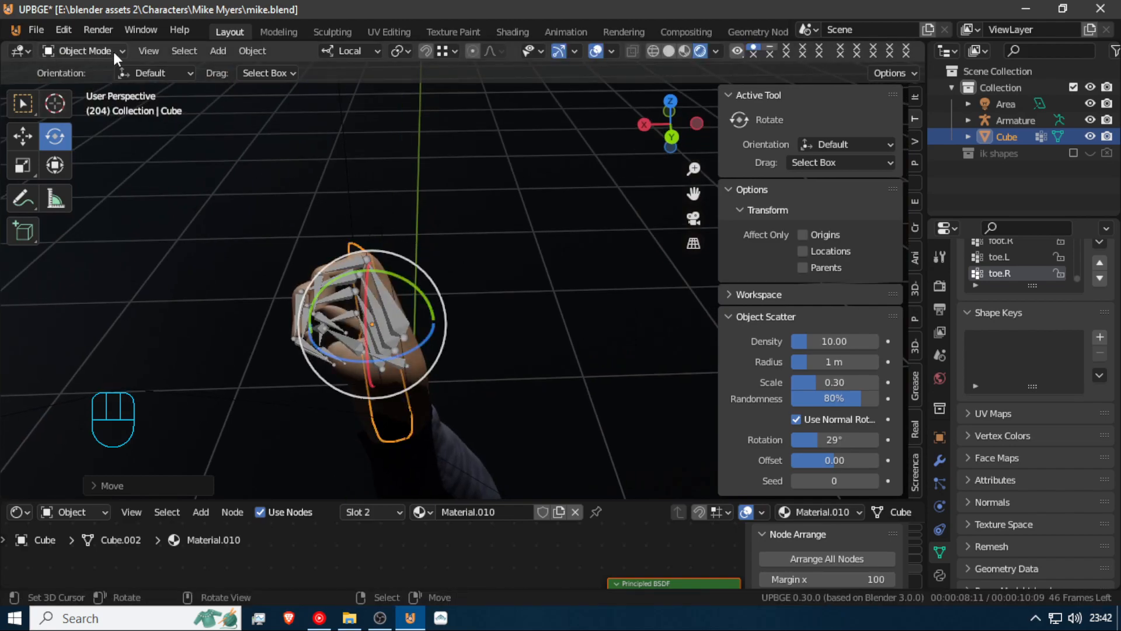
{"action": "left_click", "coordinate": [339, 50]}
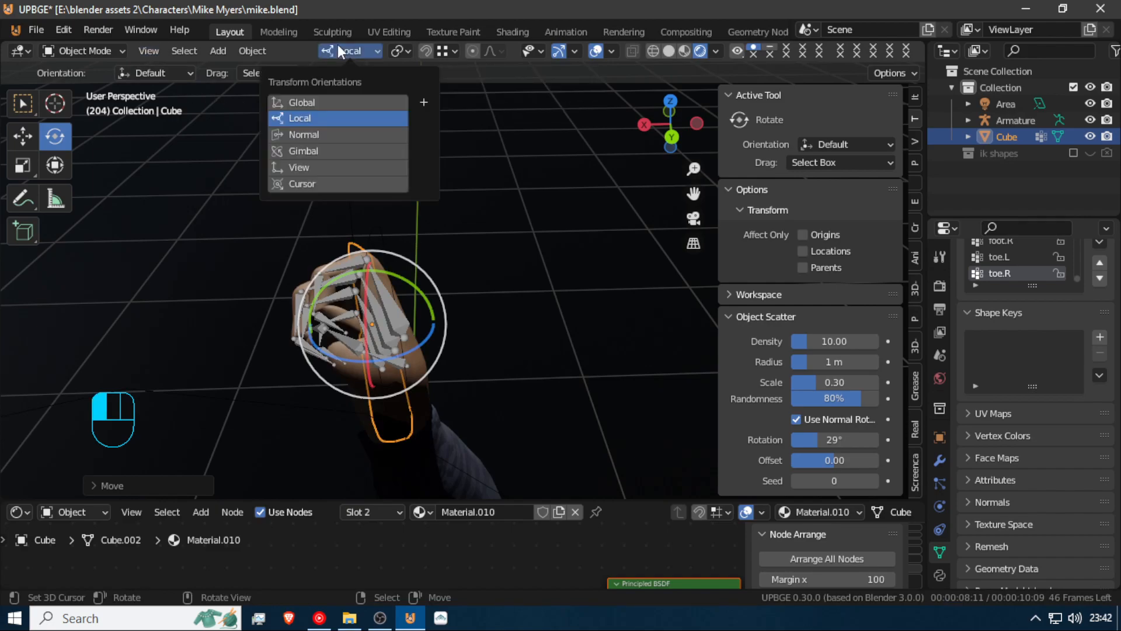
{"action": "left_click", "coordinate": [329, 136]}
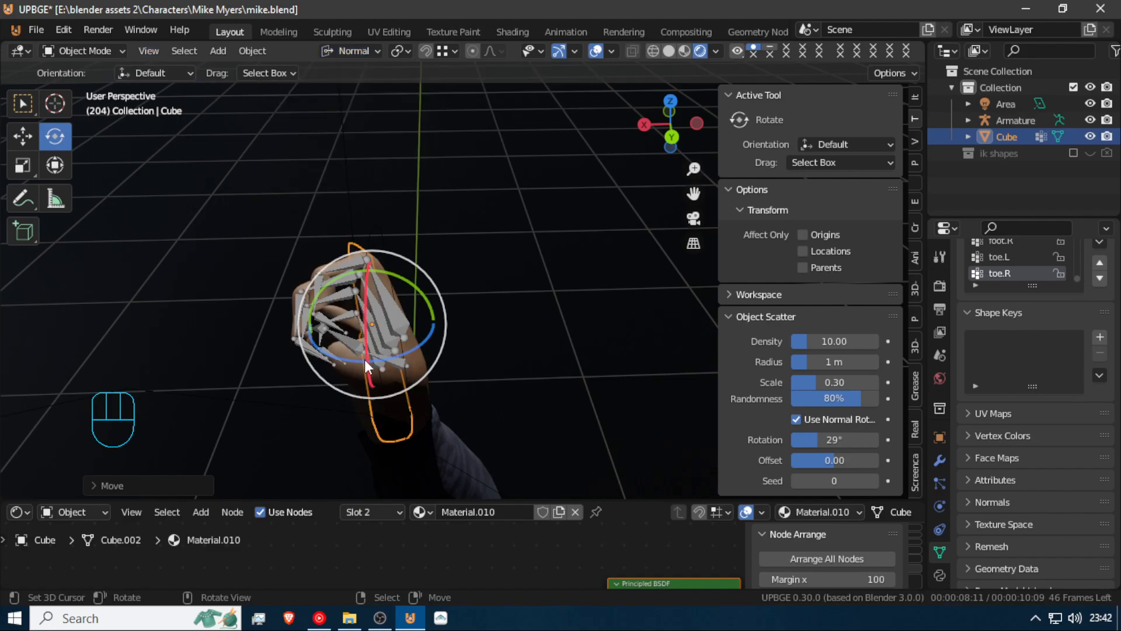
Rotate the knife freely to tilt its blade diagonally across the fist
{"action": "key", "text": "shift+f"}
{"action": "key", "text": "w"}
{"action": "key", "text": "e"}
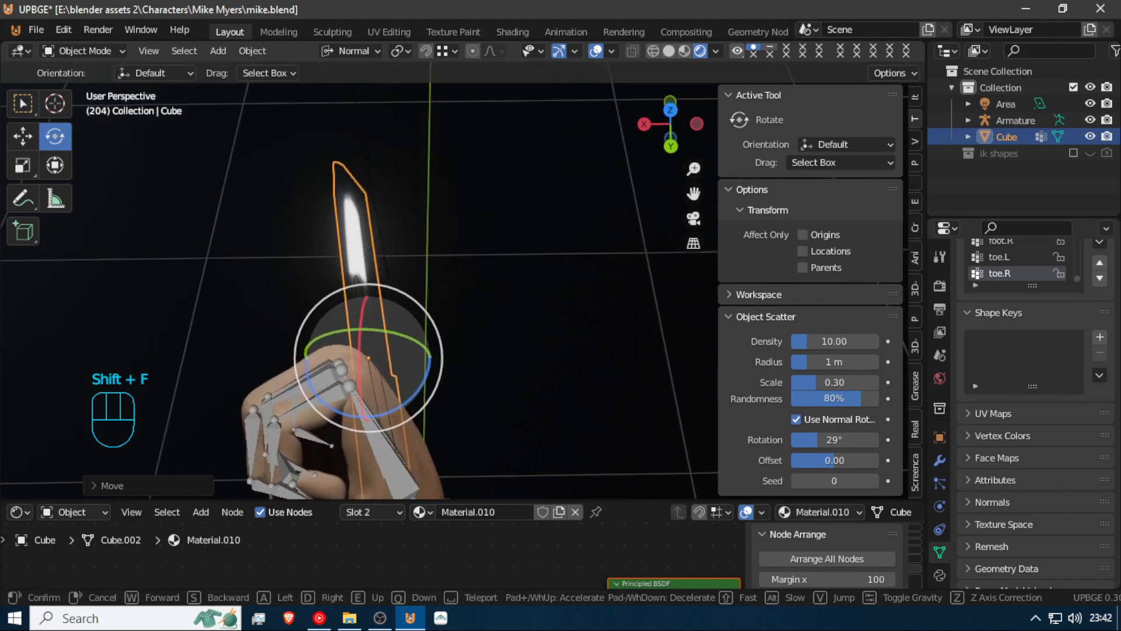
{"action": "left_click", "coordinate": [464, 286]}
{"action": "left_click_drag", "start_coordinate": [401, 288], "coordinate": [336, 234]}
{"action": "left_click_drag", "start_coordinate": [398, 358], "coordinate": [424, 339]}
Rotate the knife steeply so its blade points down below the fist and its handle rises above it
{"action": "key", "text": "shift+f"}
{"action": "key", "text": "a"}
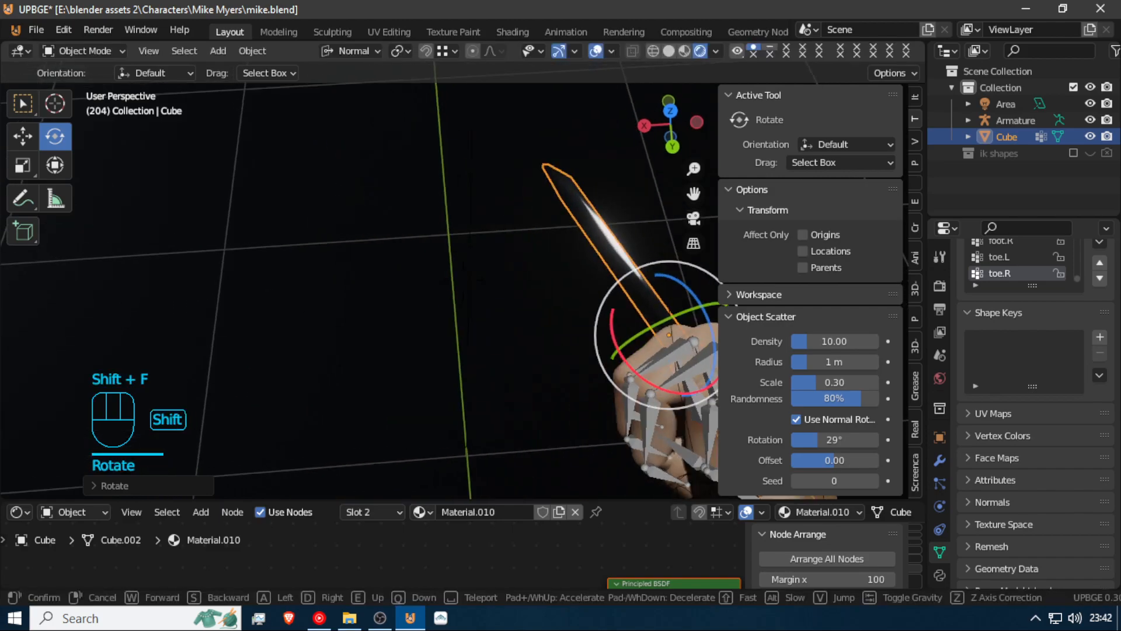
{"action": "left_click", "coordinate": [441, 288]}
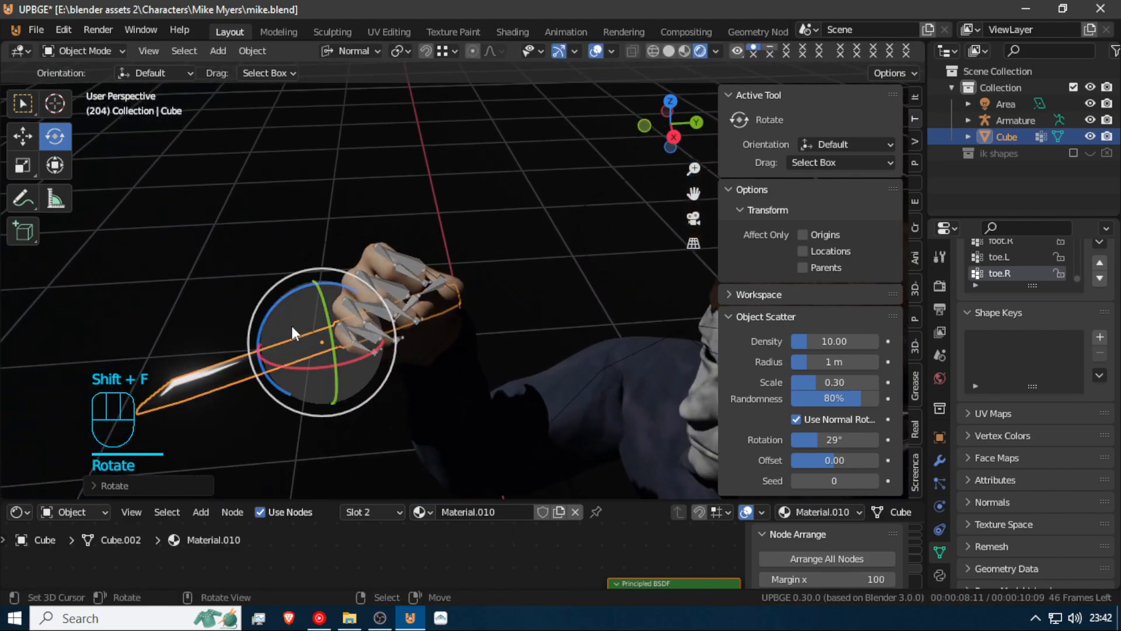
{"action": "left_click_drag", "start_coordinate": [273, 336], "coordinate": [278, 367]}
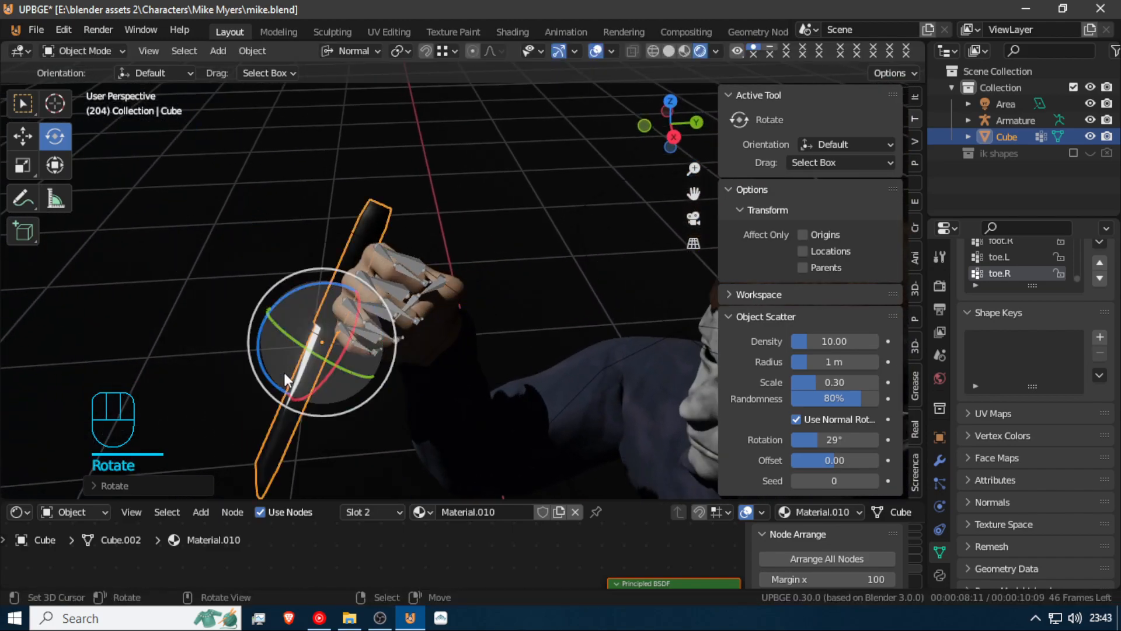
Move the knife about 0.045 m along the normal X axis into the closed fingers
{"action": "key", "text": "g"}
{"action": "key", "text": "z"}
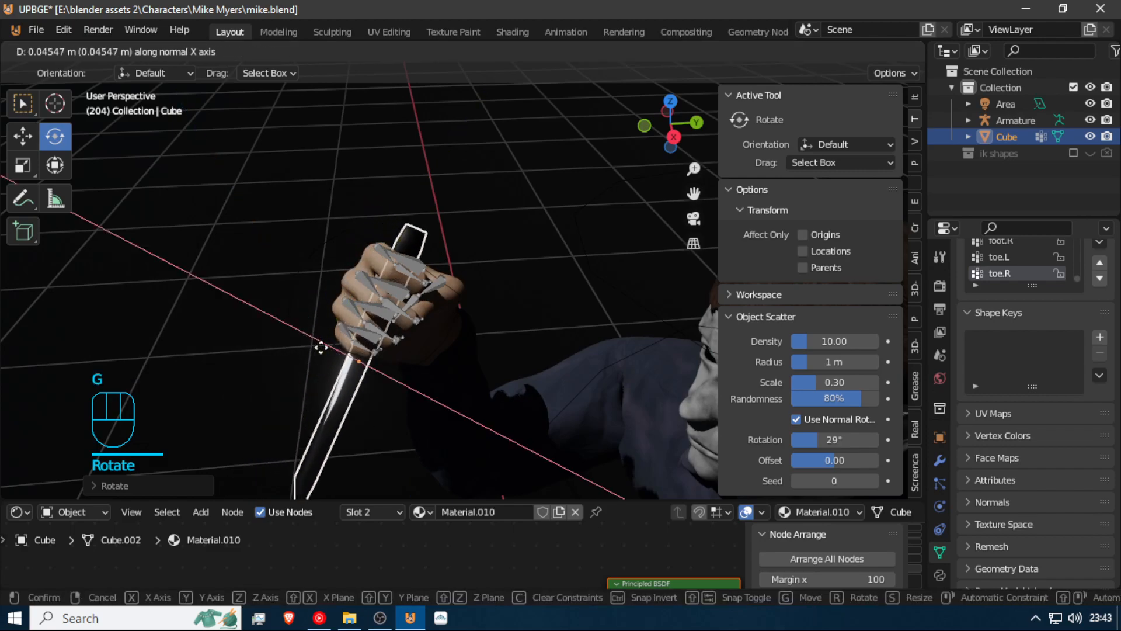
{"action": "left_click", "coordinate": [321, 345]}
Shift the knife along the normal Z axis toward the curled fingers
{"action": "key", "text": "shift+f"}
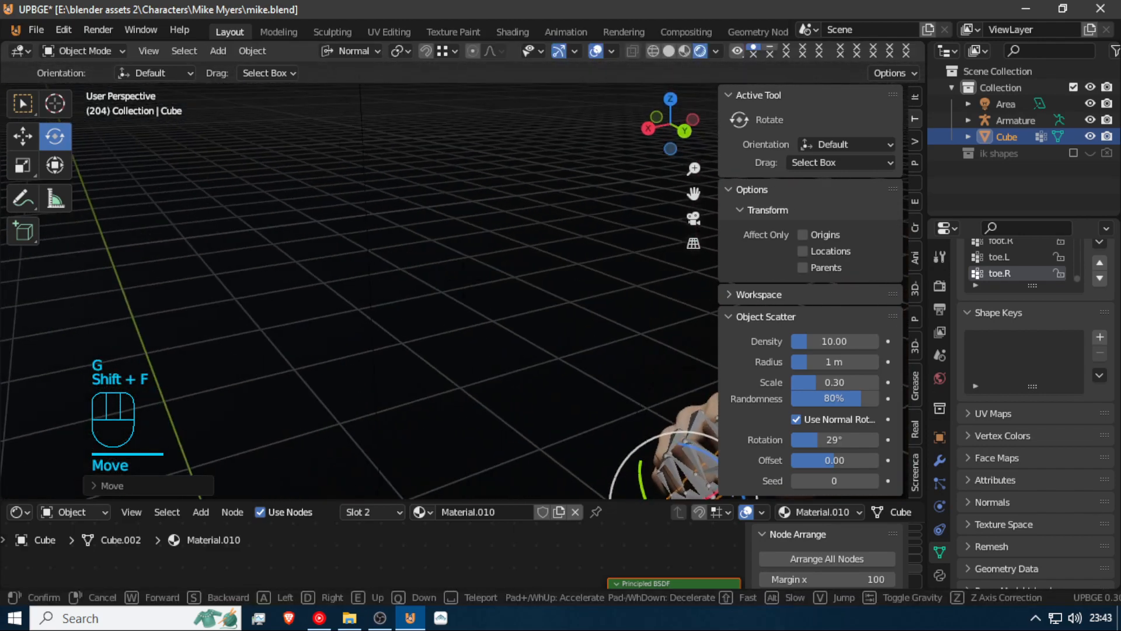
{"action": "key", "text": "d"}
{"action": "key", "text": "d"}
{"action": "left_click", "coordinate": [464, 286]}
{"action": "key", "text": "g"}
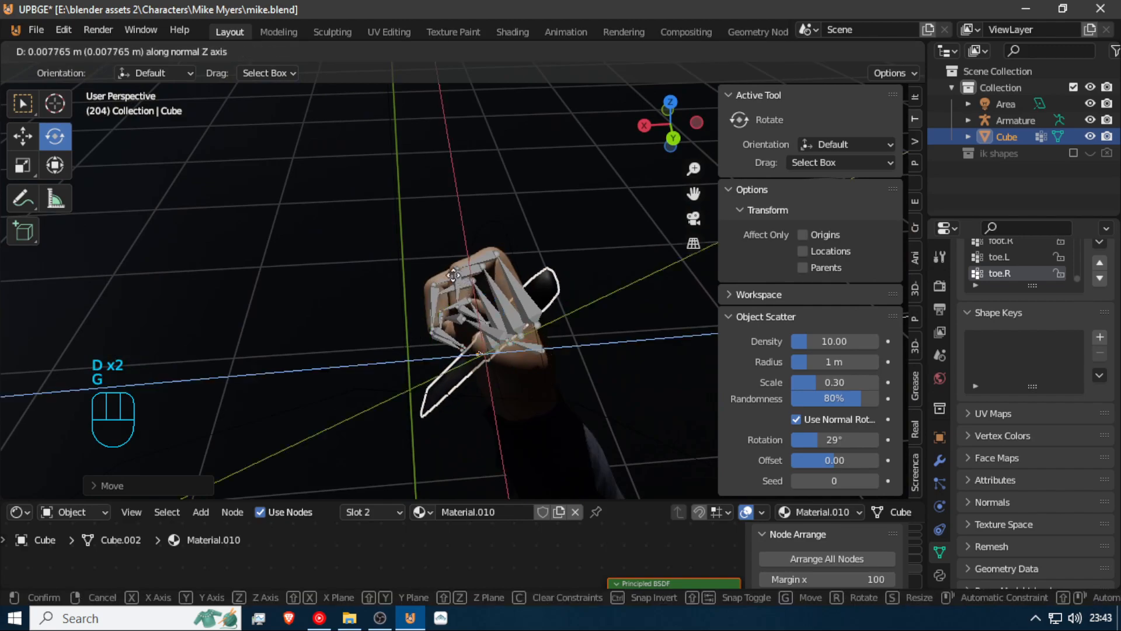
{"action": "left_click", "coordinate": [413, 260]}
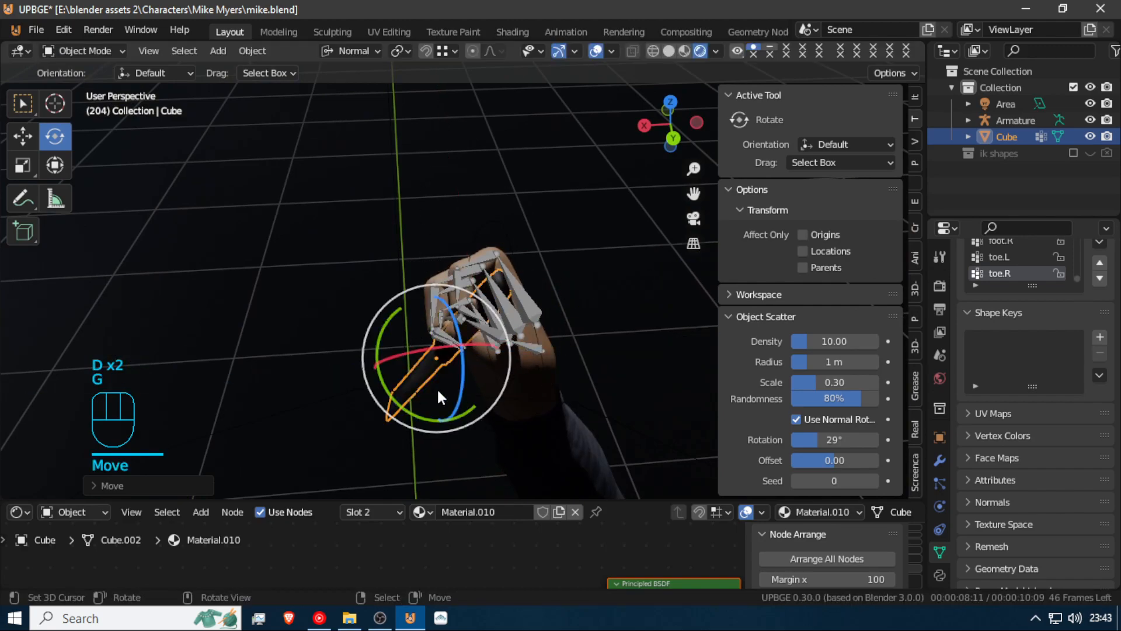
Rotate the knife to follow the hand's grip and nudge it about 0.01 m back along the normal Z axis
{"action": "left_click_drag", "start_coordinate": [390, 357], "coordinate": [390, 362]}
{"action": "middle_click_drag", "start_coordinate": [390, 362], "coordinate": [383, 356], "text": "shift"}
{"action": "key", "text": "g"}
{"action": "key", "text": "z"}
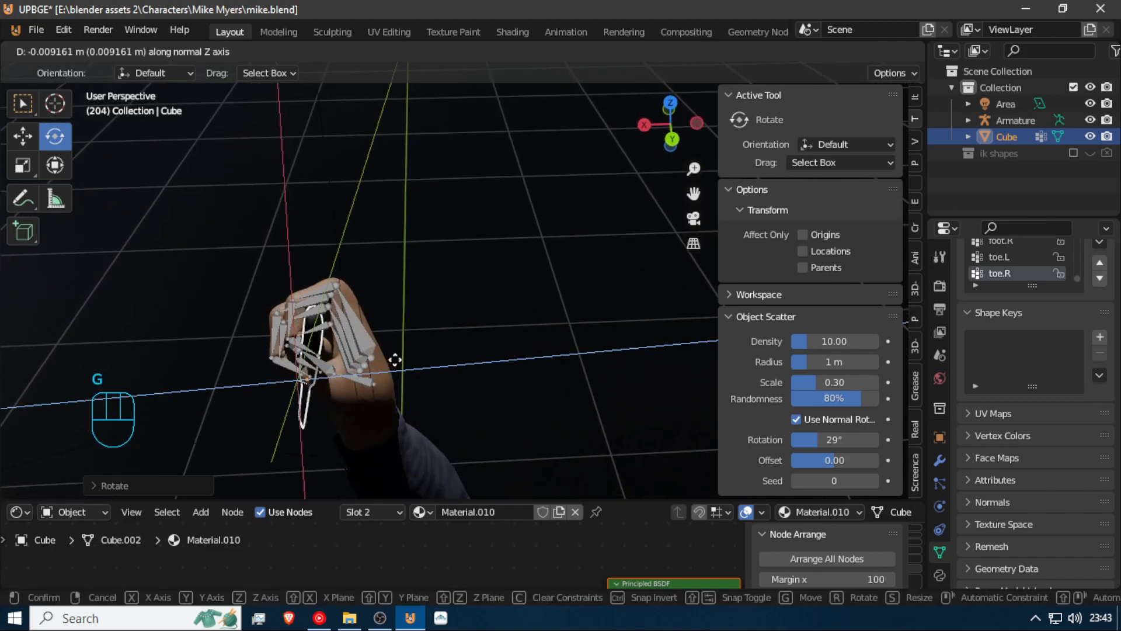
{"action": "left_click", "coordinate": [402, 357]}
Select the armature at the right hand's finger bones and hide it
{"action": "key", "text": "shift+f"}
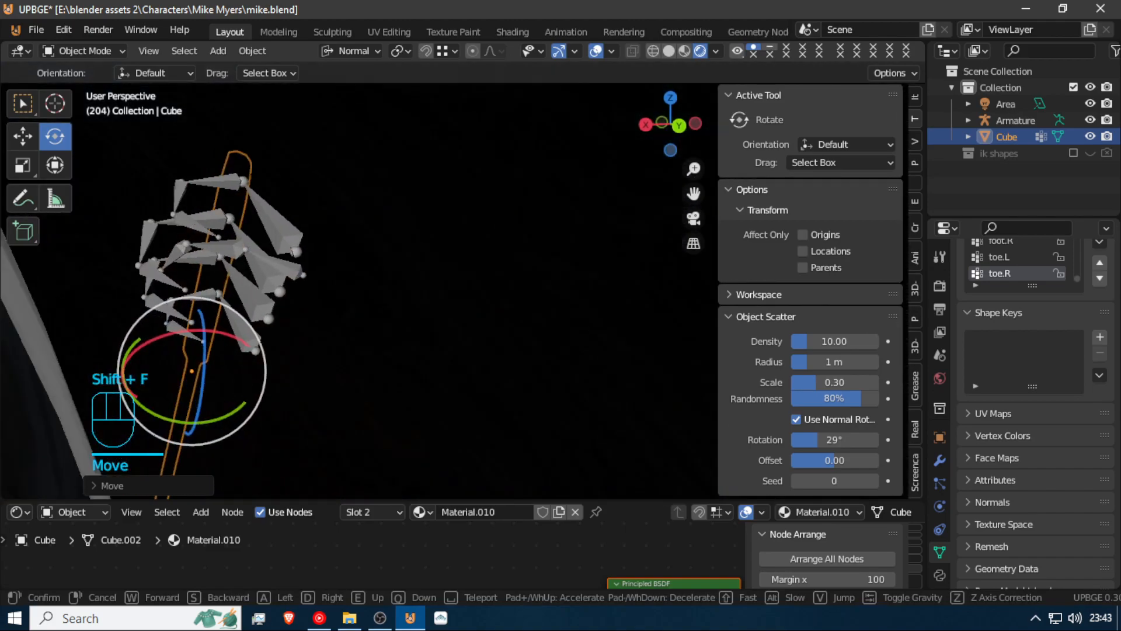
{"action": "left_click", "coordinate": [23, 161]}
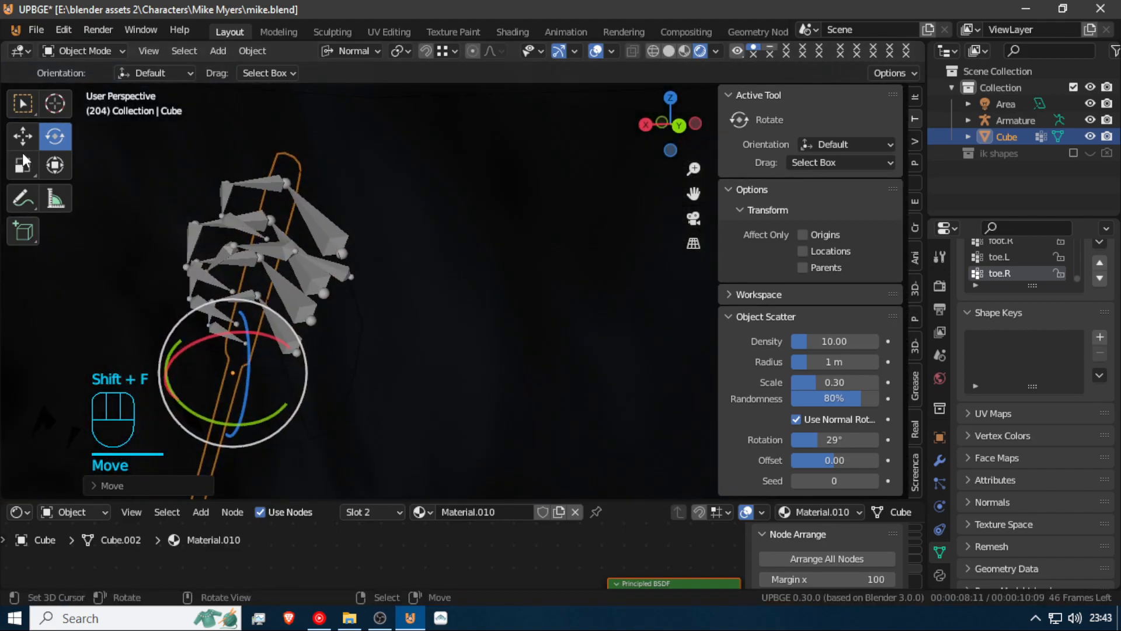
{"action": "left_click", "coordinate": [320, 239]}
{"action": "key", "text": "h"}
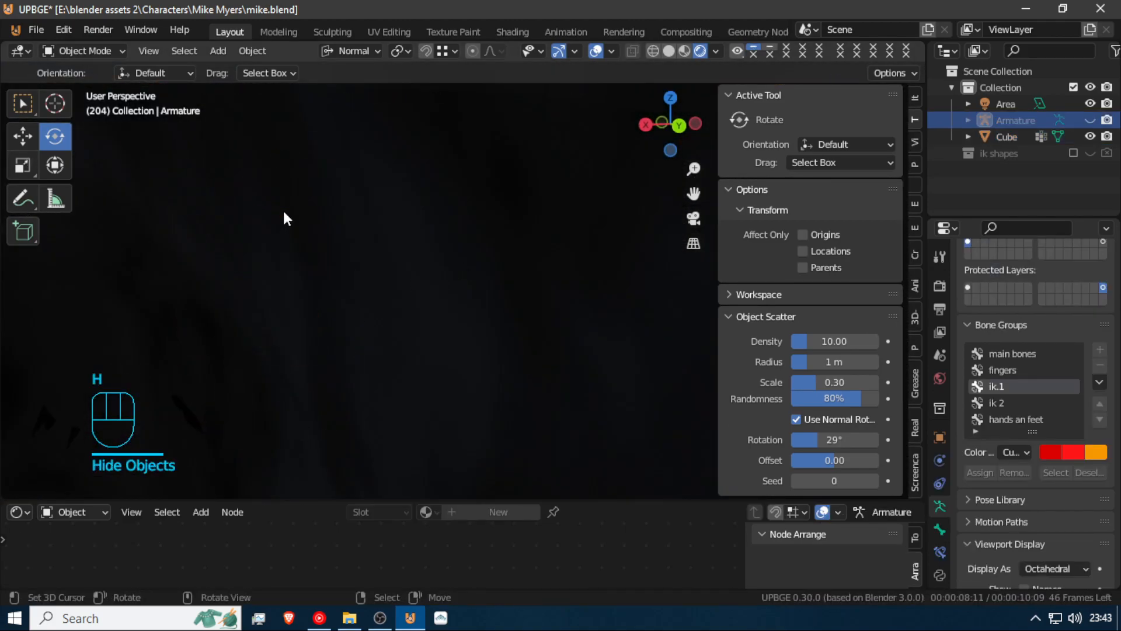
Examine from several sides how the knife sits in the raised right hand
{"action": "middle_click_drag", "start_coordinate": [290, 215], "coordinate": [308, 223]}
{"action": "key", "text": "shift+f"}
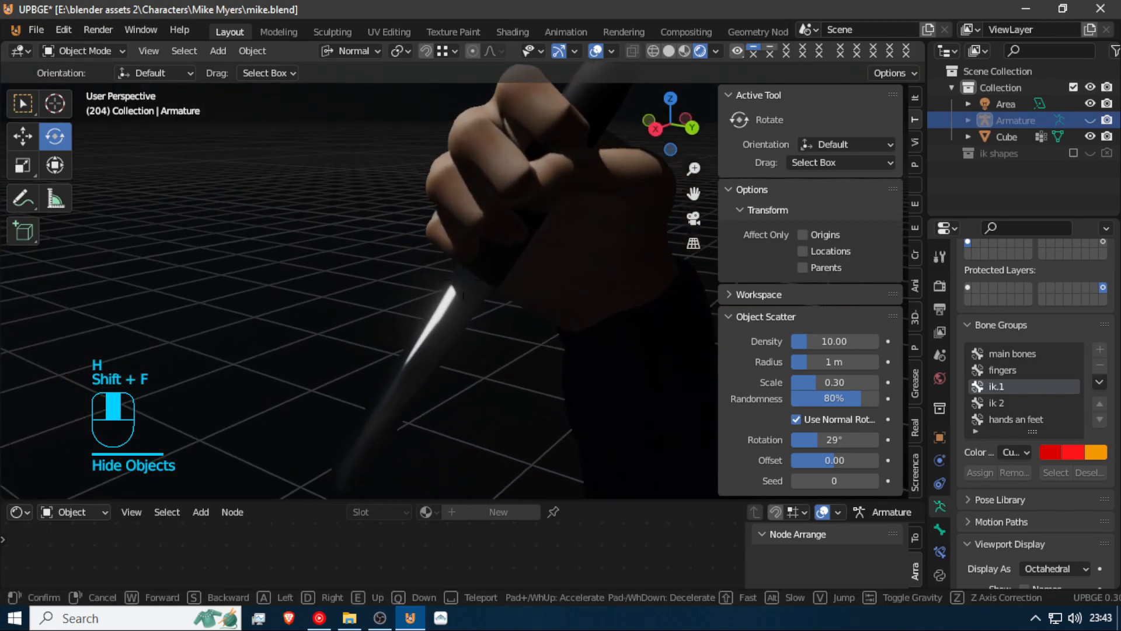
{"action": "key", "text": "e"}
{"action": "key", "text": "d"}
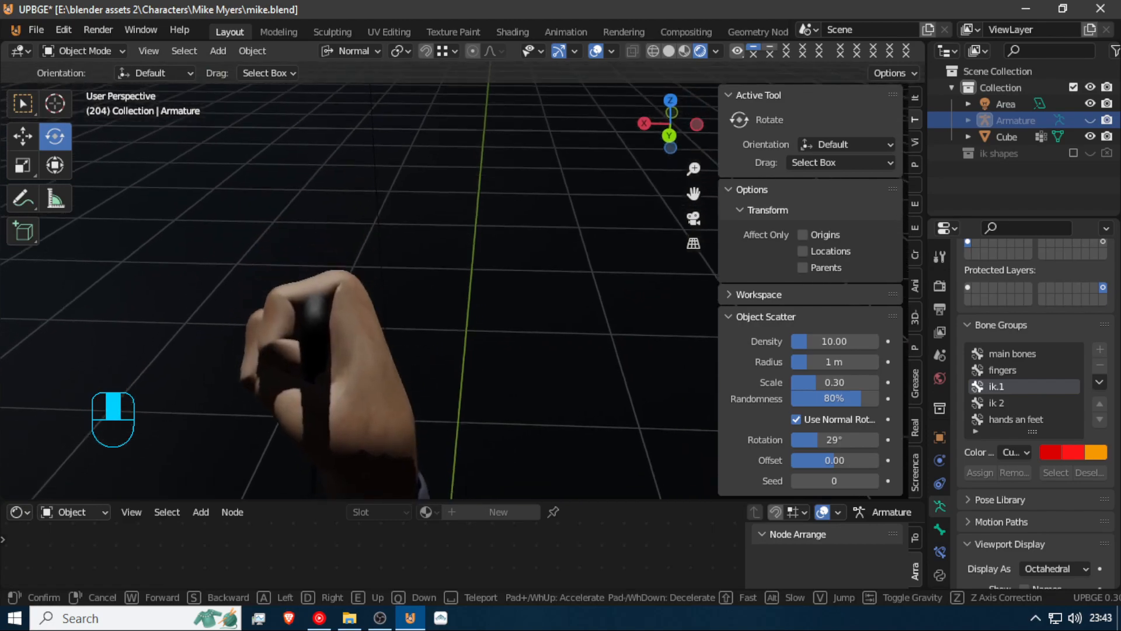
{"action": "key", "text": "a"}
{"action": "key", "text": "q"}
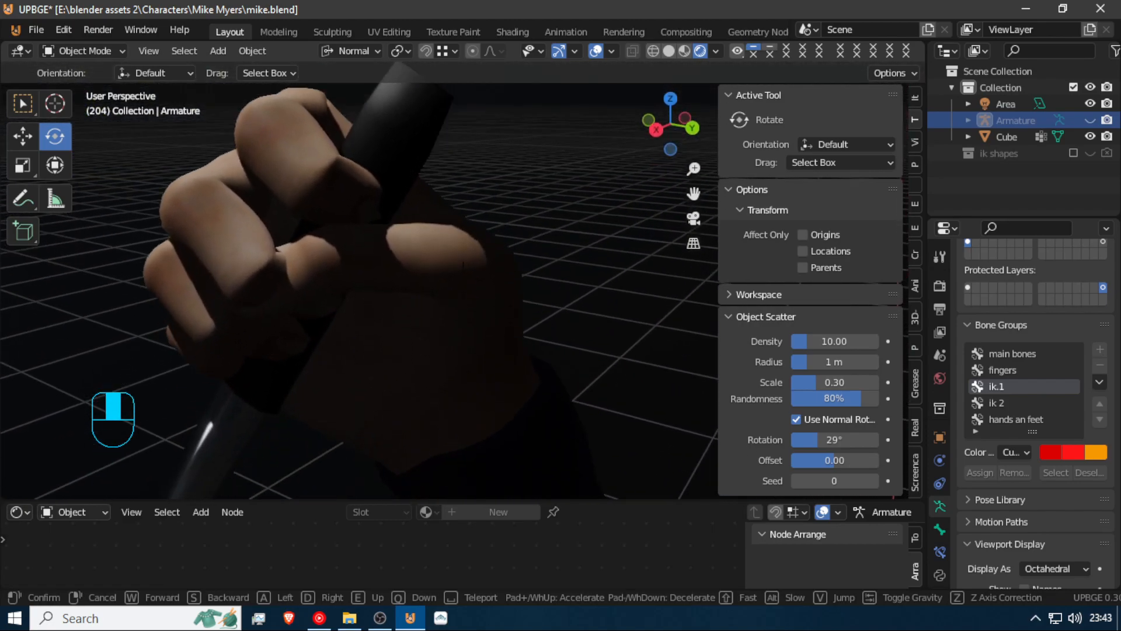
{"action": "key", "text": "a"}
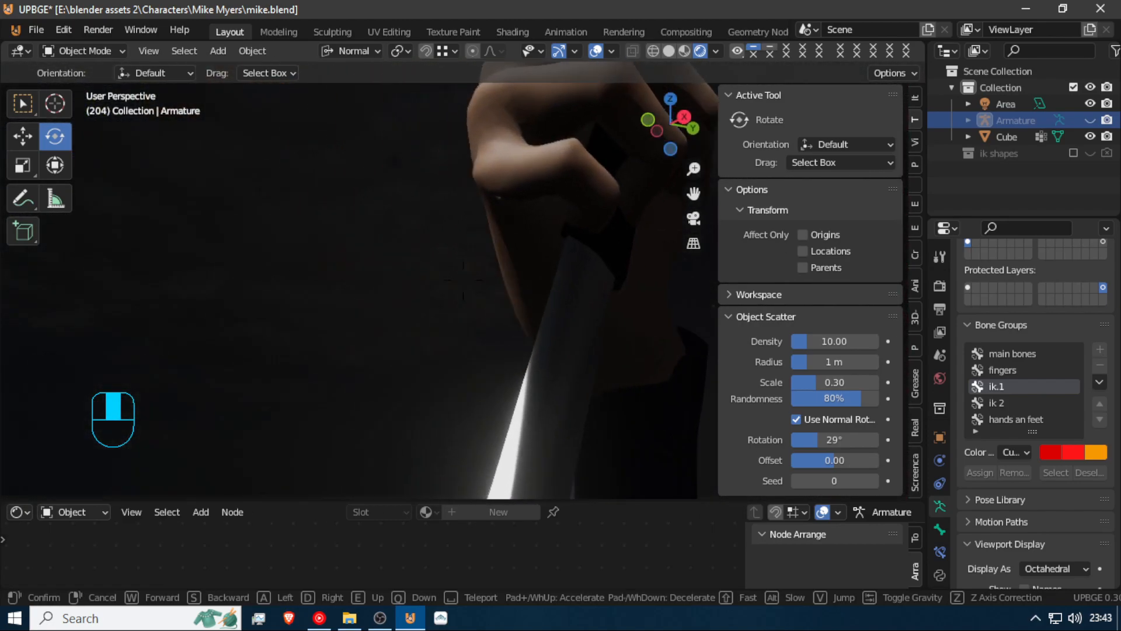
{"action": "key", "text": "s"}
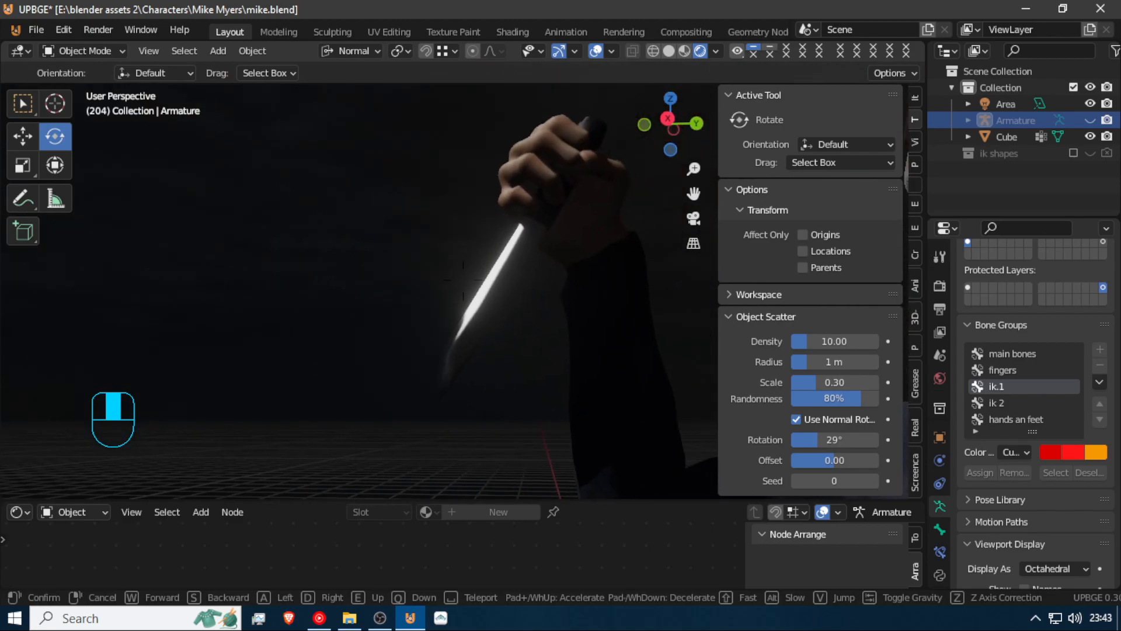
{"action": "left_click", "coordinate": [416, 270]}
Select the knife and slide it slightly down through the fist along its lengthwise normal Y axis
{"action": "left_click", "coordinate": [400, 268]}
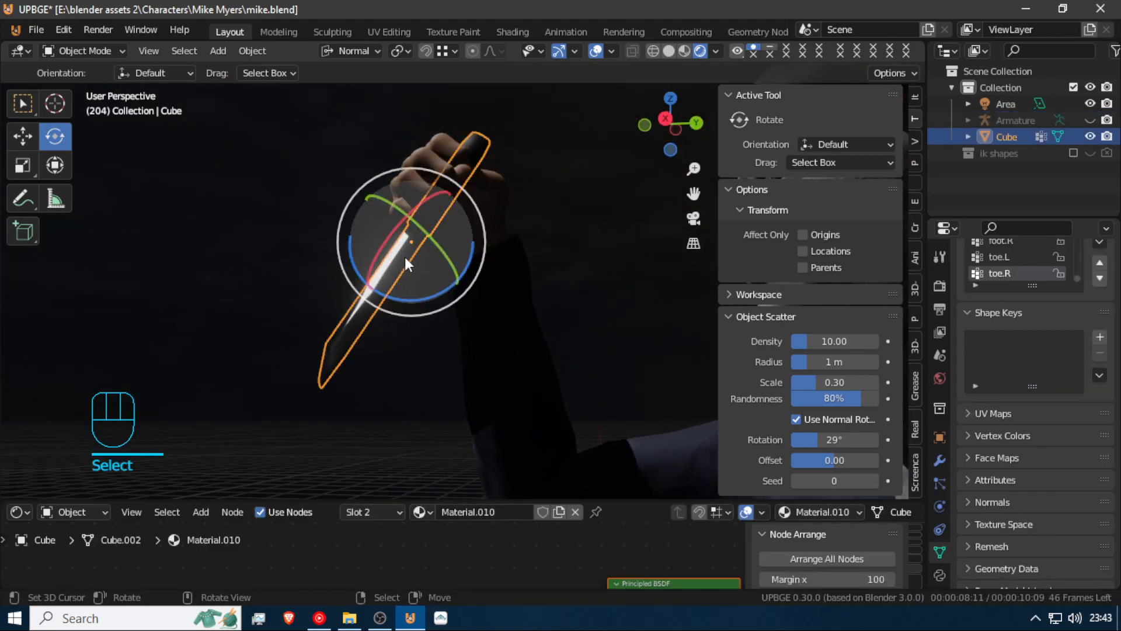
{"action": "left_click", "coordinate": [23, 136]}
{"action": "left_click_drag", "start_coordinate": [457, 194], "coordinate": [436, 210]}
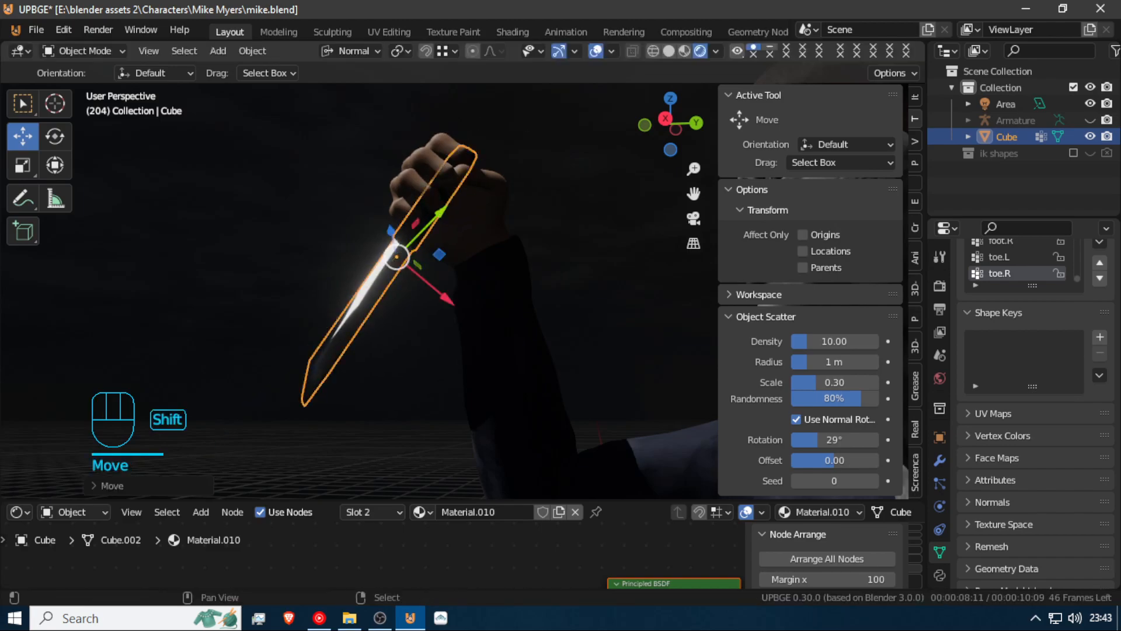
Set the transform orientation to Local and move the knife about -0.01 m along its local Z axis
{"action": "key", "text": "shift+f"}
{"action": "left_click", "coordinate": [466, 286]}
{"action": "left_click", "coordinate": [348, 52]}
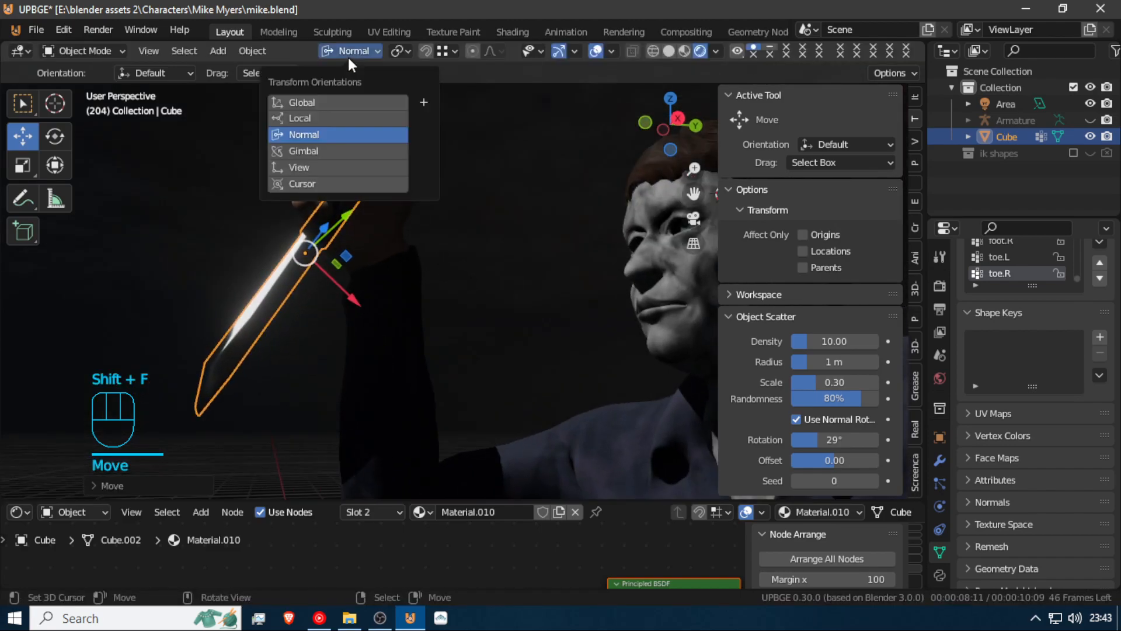
{"action": "left_click", "coordinate": [324, 118]}
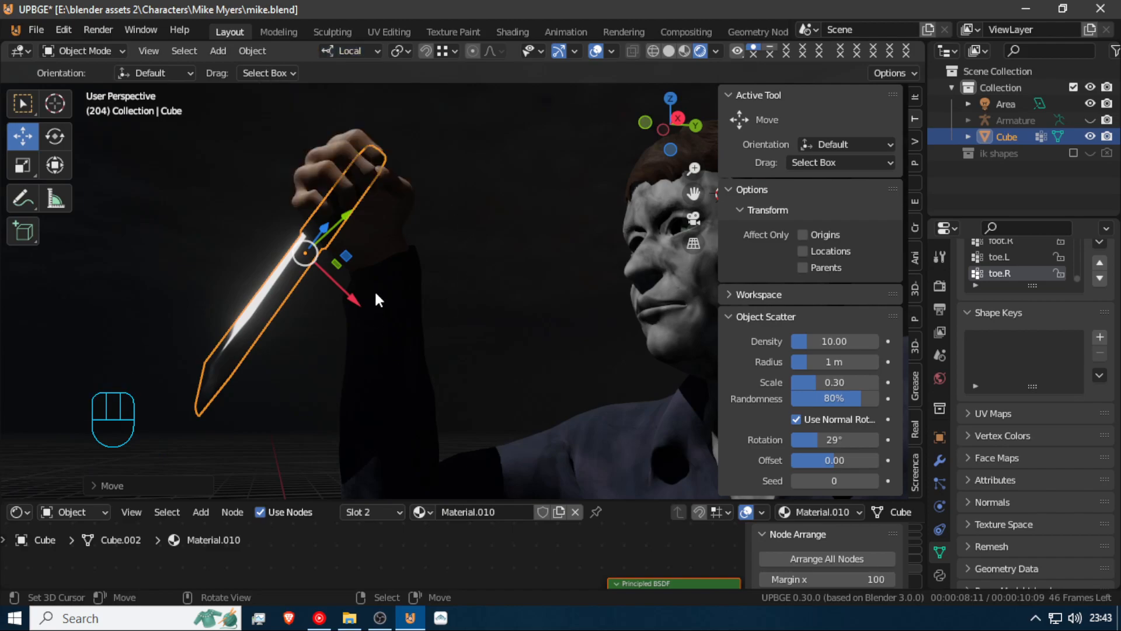
{"action": "key", "text": "shift+f"}
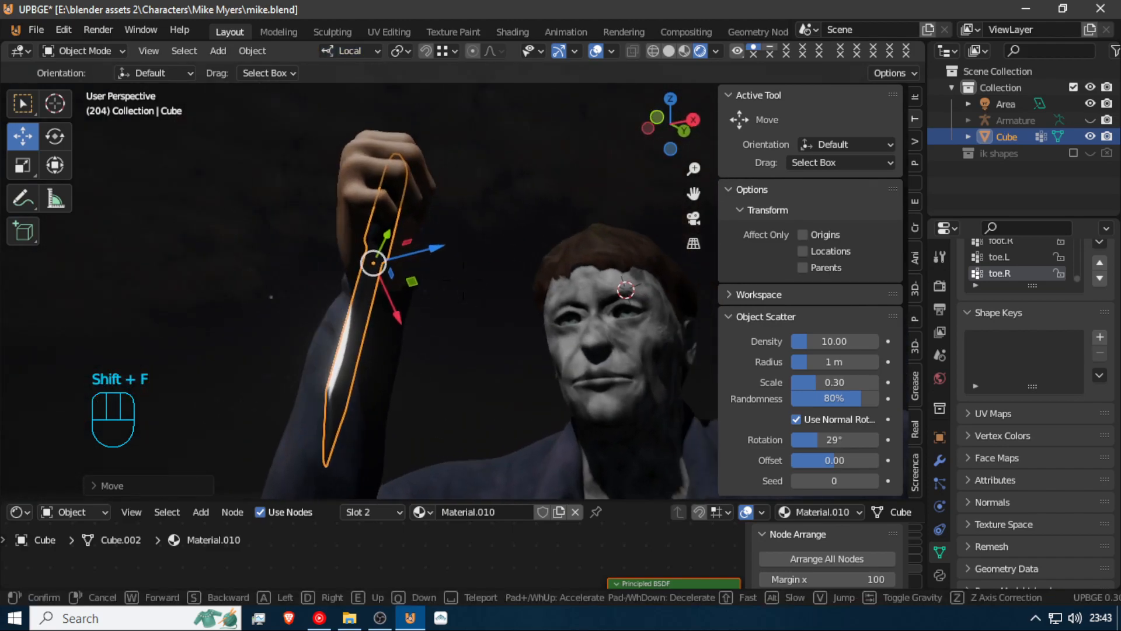
{"action": "left_click", "coordinate": [477, 283]}
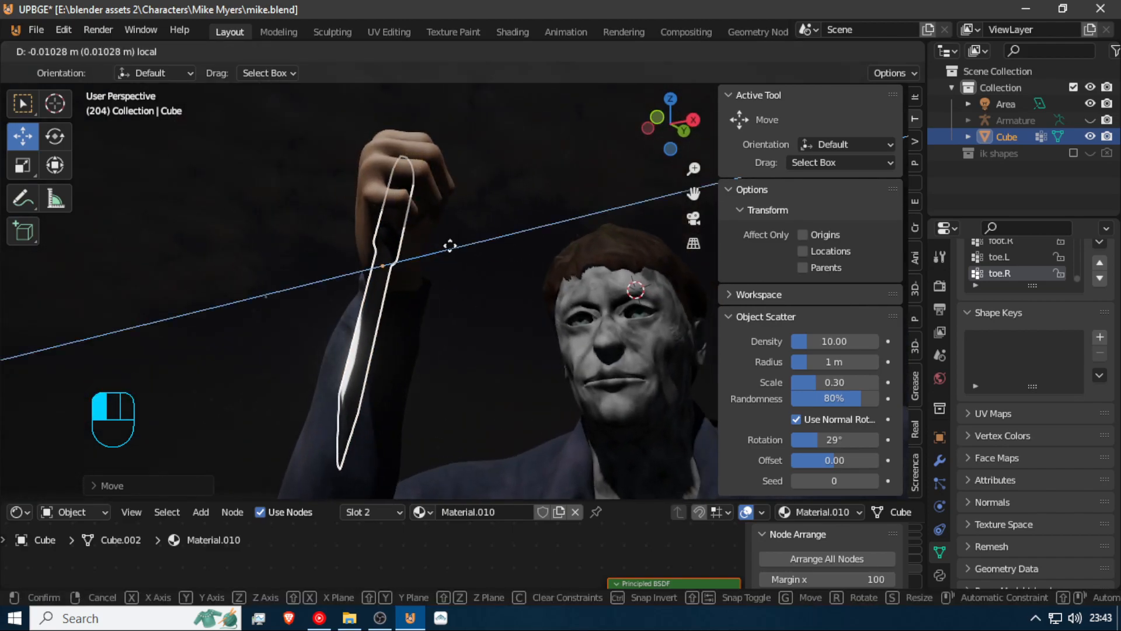
{"action": "left_click", "coordinate": [451, 244]}
Rotate the knife slightly so its handle lines up with the closed fingers of the right hand
{"action": "left_click", "coordinate": [55, 140]}
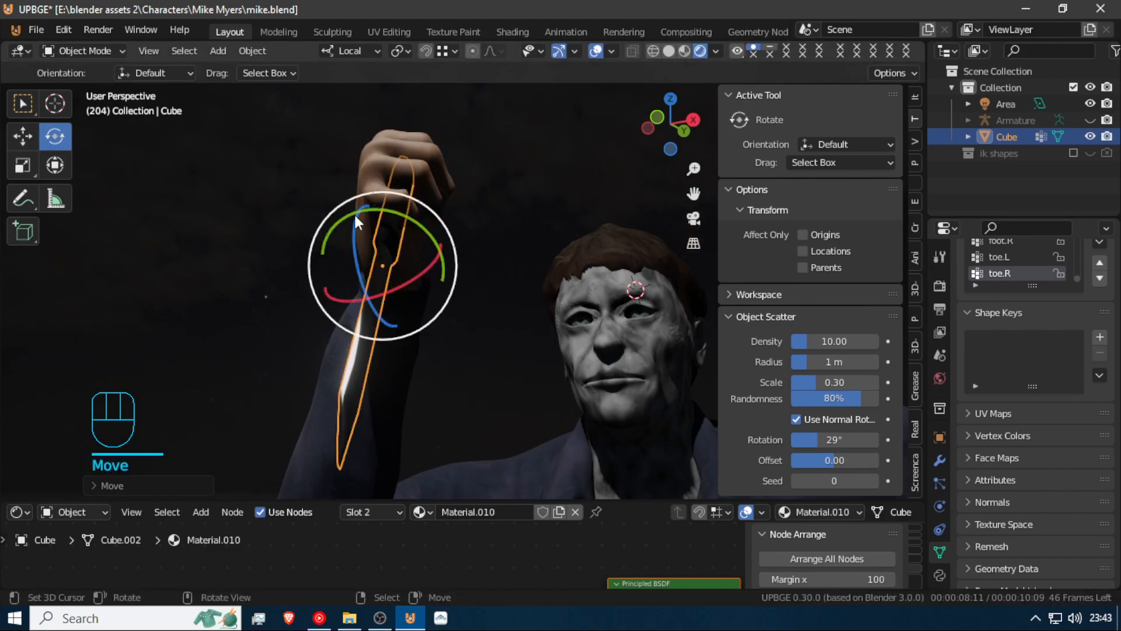
{"action": "left_click_drag", "start_coordinate": [435, 258], "coordinate": [443, 267]}
{"action": "key", "text": "shift+f"}
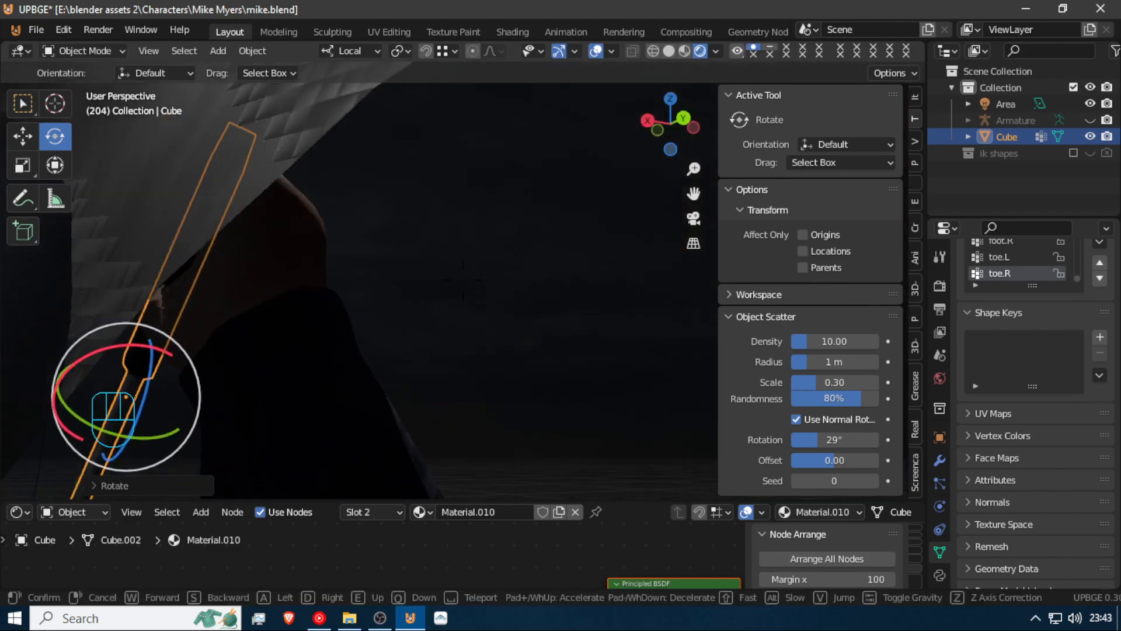
{"action": "left_click", "coordinate": [467, 289]}
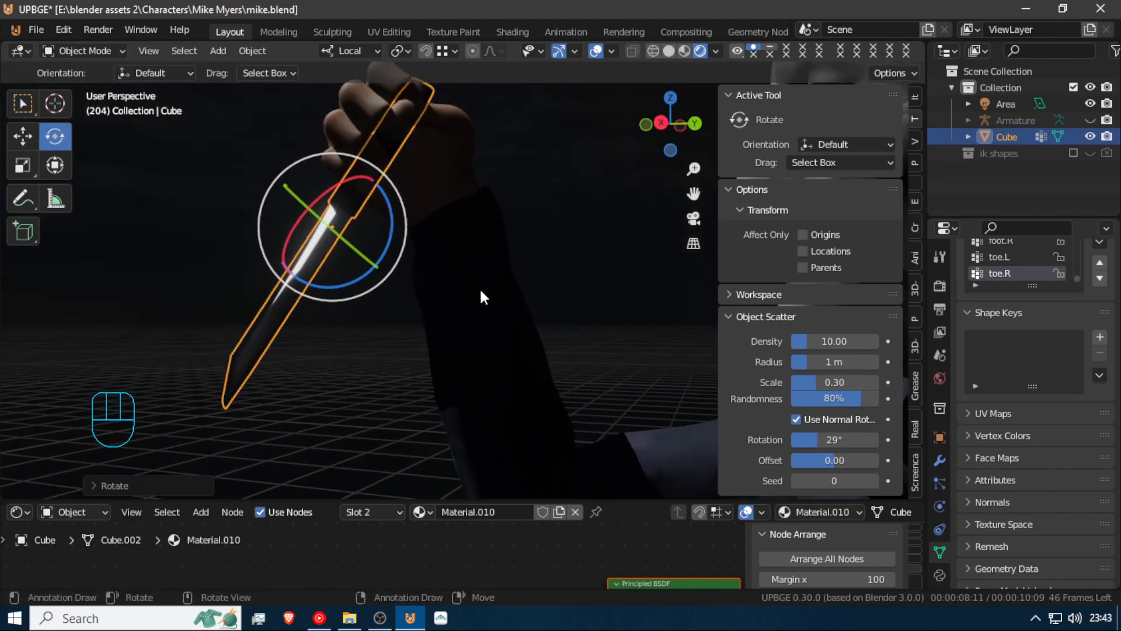
Unhide the armature and parent the knife to its hand ik.R bone using the Bone parent type
{"action": "key", "text": "alt+h"}
{"action": "left_click", "coordinate": [279, 311]}
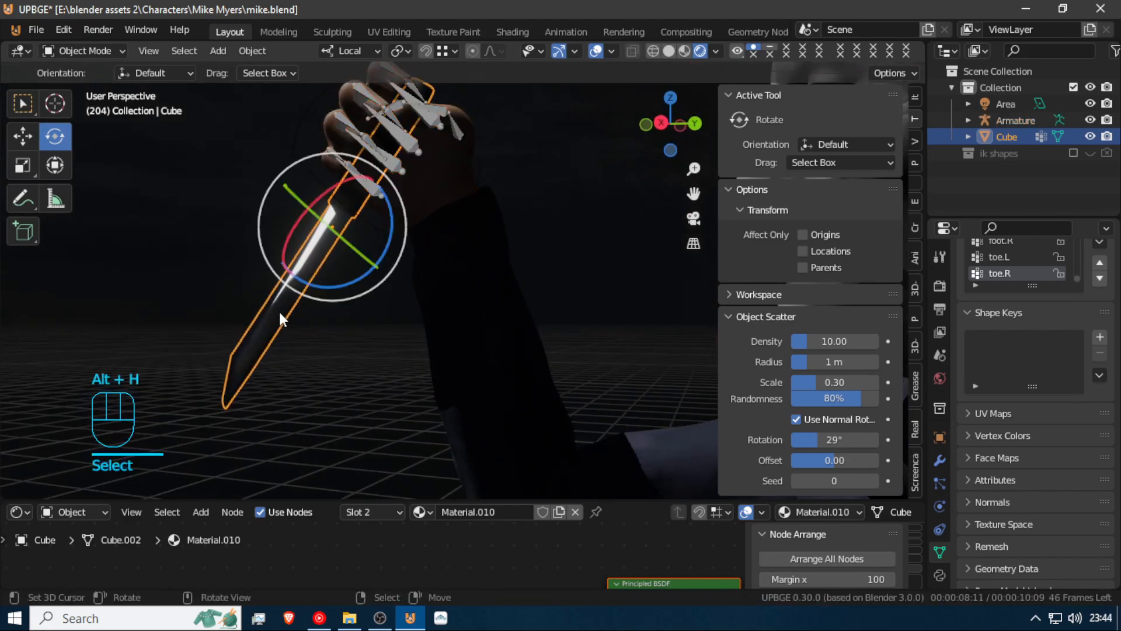
{"action": "left_click", "coordinate": [291, 149], "text": "shift"}
{"action": "key", "text": "ctrl+Tab"}
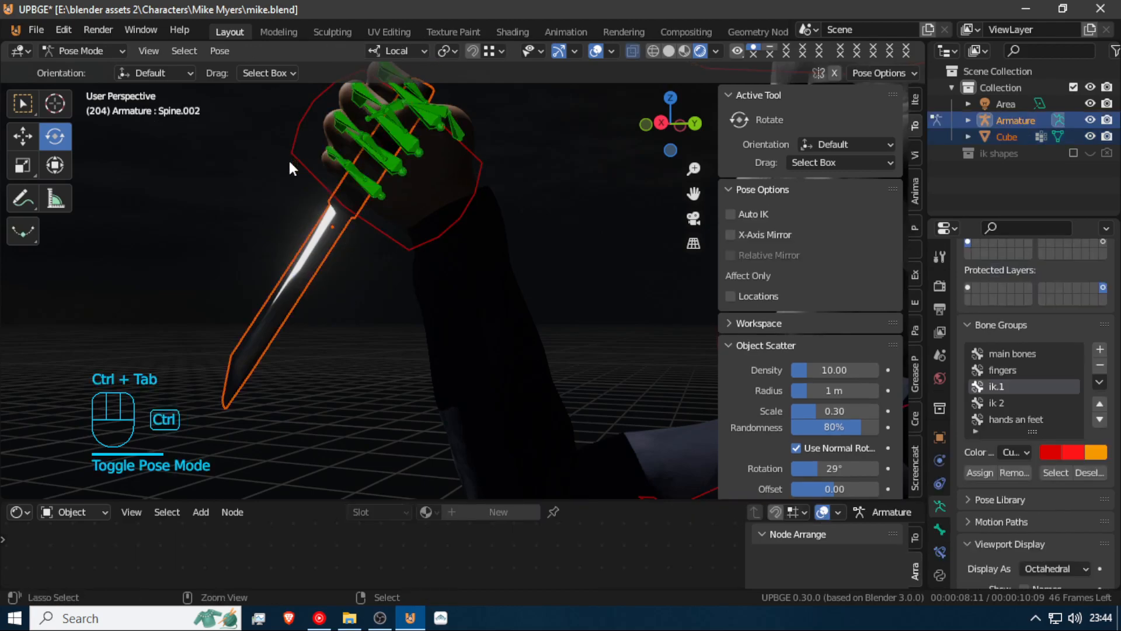
{"action": "left_click", "coordinate": [297, 160]}
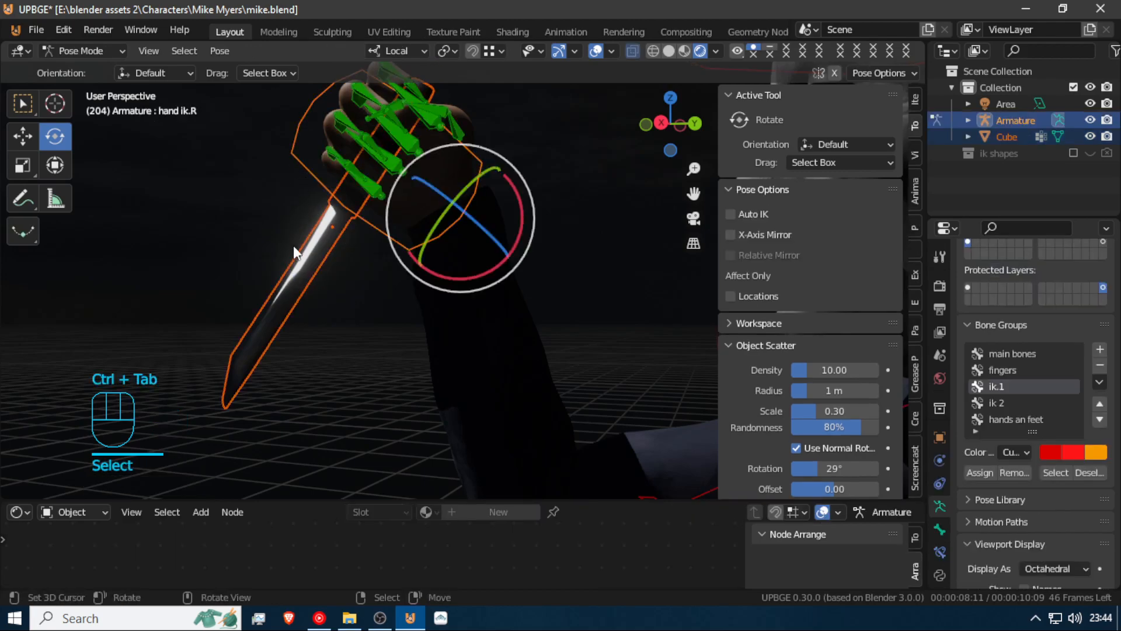
{"action": "key", "text": "ctrl+Tab"}
{"action": "key", "text": "ctrl+p"}
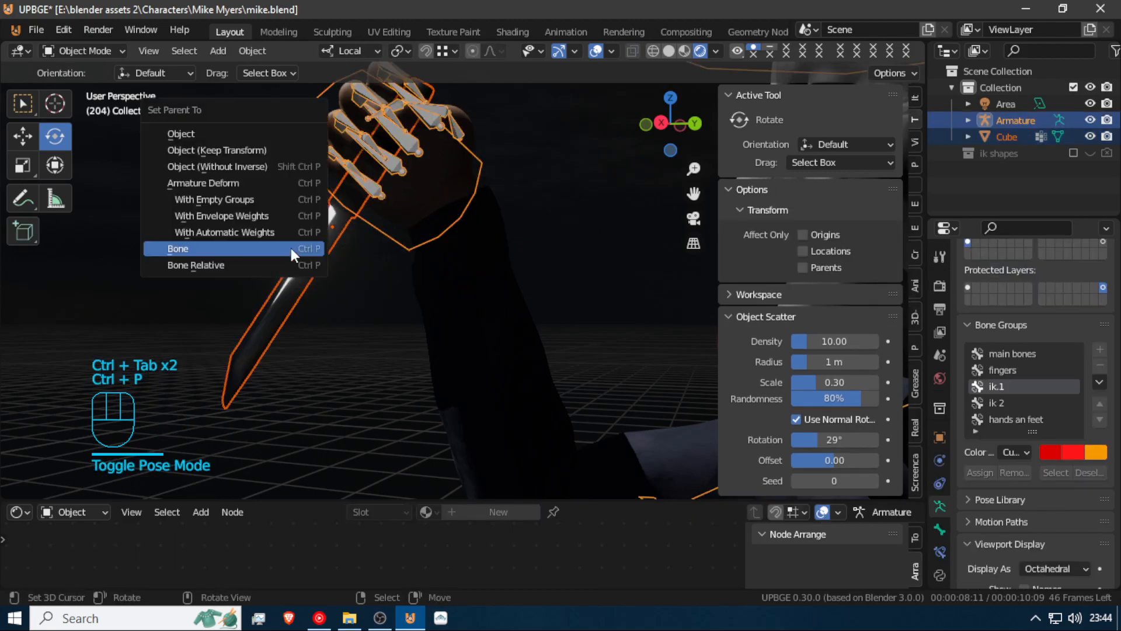
{"action": "left_click", "coordinate": [291, 247]}
Put the armature in Pose Mode and try a small move of the hand ik.R bone to test the knife's parenting
{"action": "left_click", "coordinate": [321, 187]}
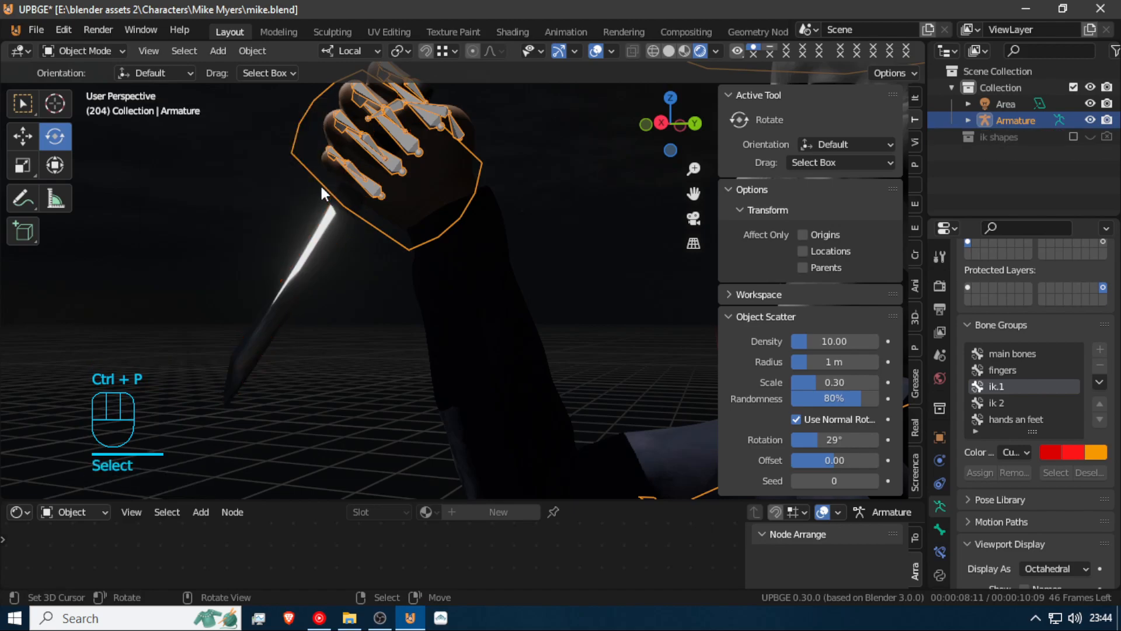
{"action": "key", "text": "ctrl+Tab"}
{"action": "key", "text": "g"}
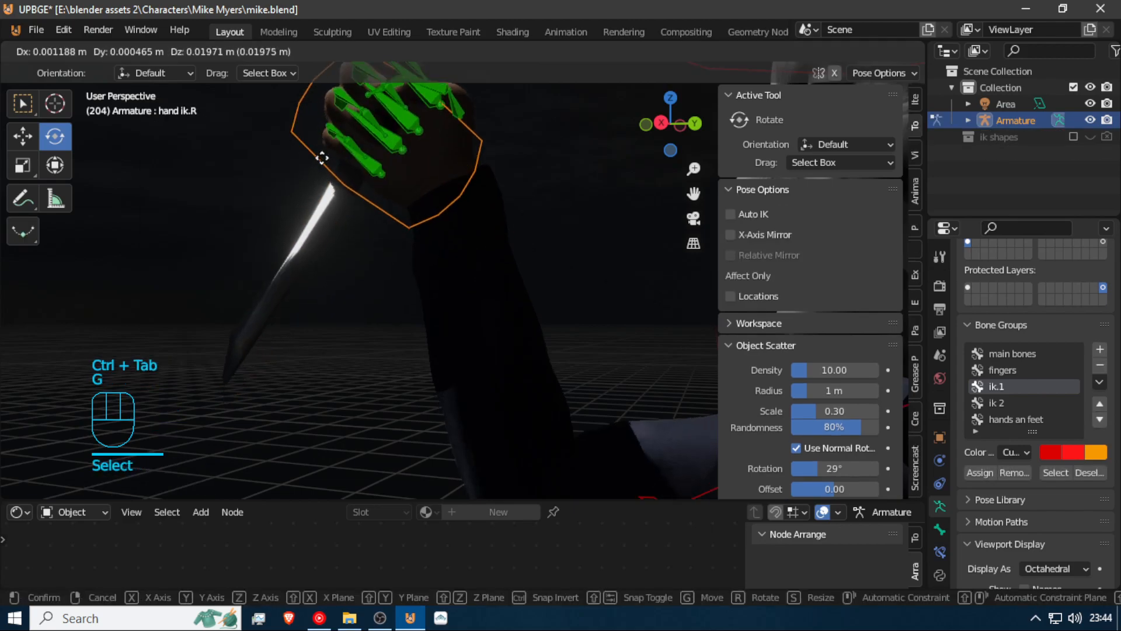
Rotate the hand ik.R bone by about -30° as seen from the character's side to swing the knife forward
{"action": "key", "text": "shift+f"}
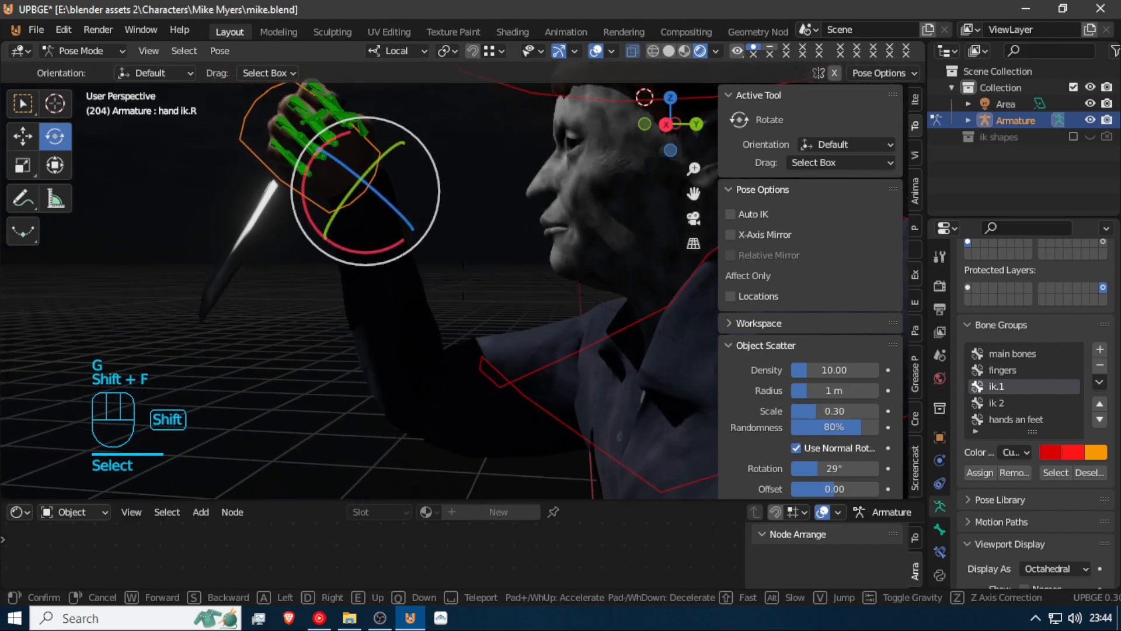
{"action": "key", "text": "s"}
{"action": "key", "text": "a"}
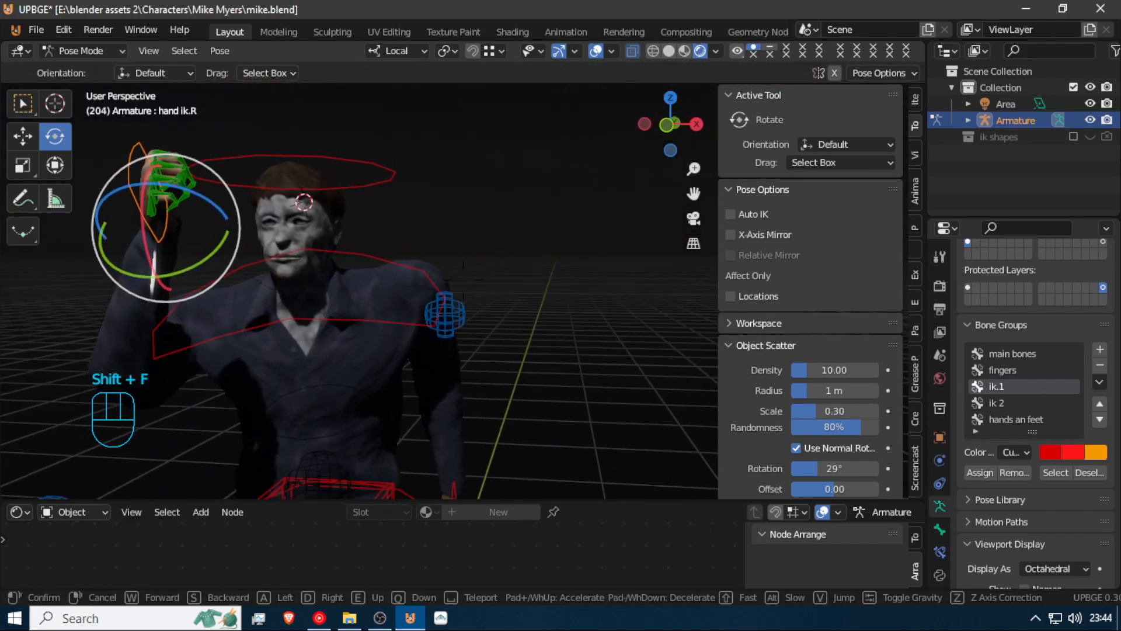
{"action": "key", "text": "a"}
{"action": "key", "text": "w"}
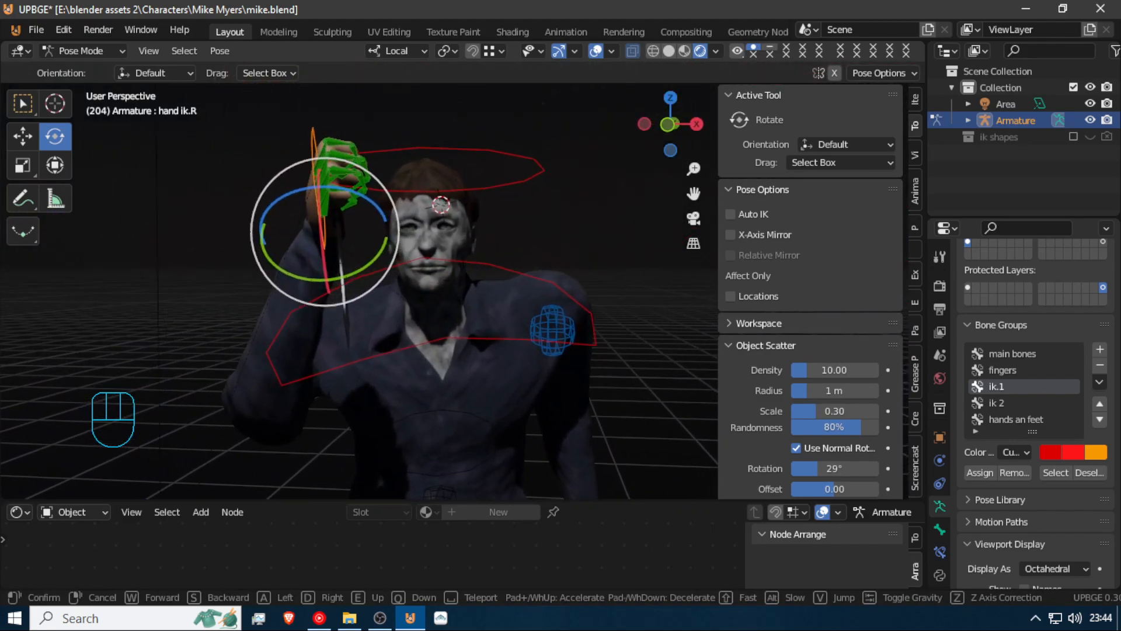
{"action": "key", "text": "shift+a"}
{"action": "key", "text": "w"}
{"action": "left_click", "coordinate": [463, 281]}
{"action": "left_click", "coordinate": [410, 224]}
{"action": "key", "text": "r"}
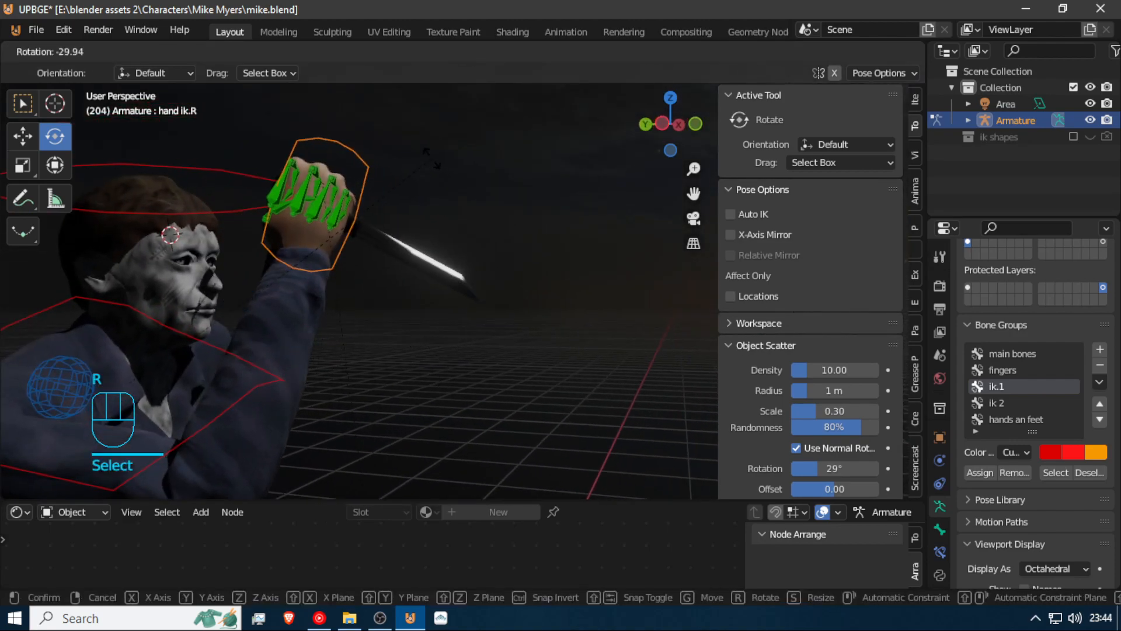
{"action": "left_click", "coordinate": [380, 220]}
Raise the hand ik.R bone about 0.055 m along the global Z axis
{"action": "key", "text": "g"}
{"action": "key", "text": "z"}
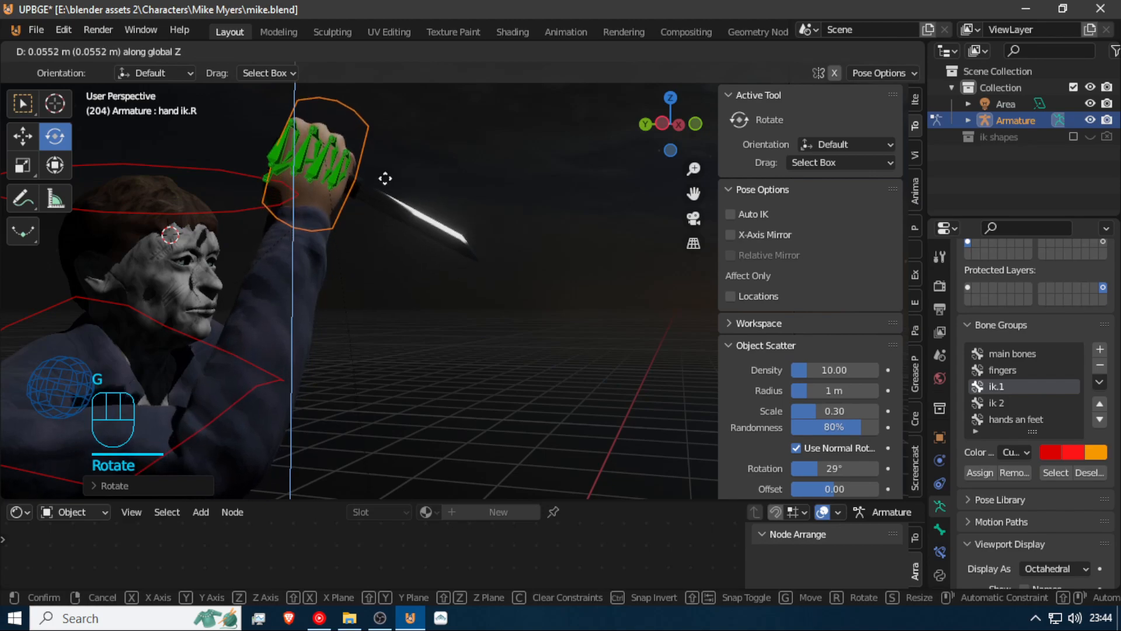
{"action": "left_click", "coordinate": [385, 173]}
Rotate the hand ik.R bone about 20° around the global Z axis, viewed from the character's front
{"action": "key", "text": "shift+f"}
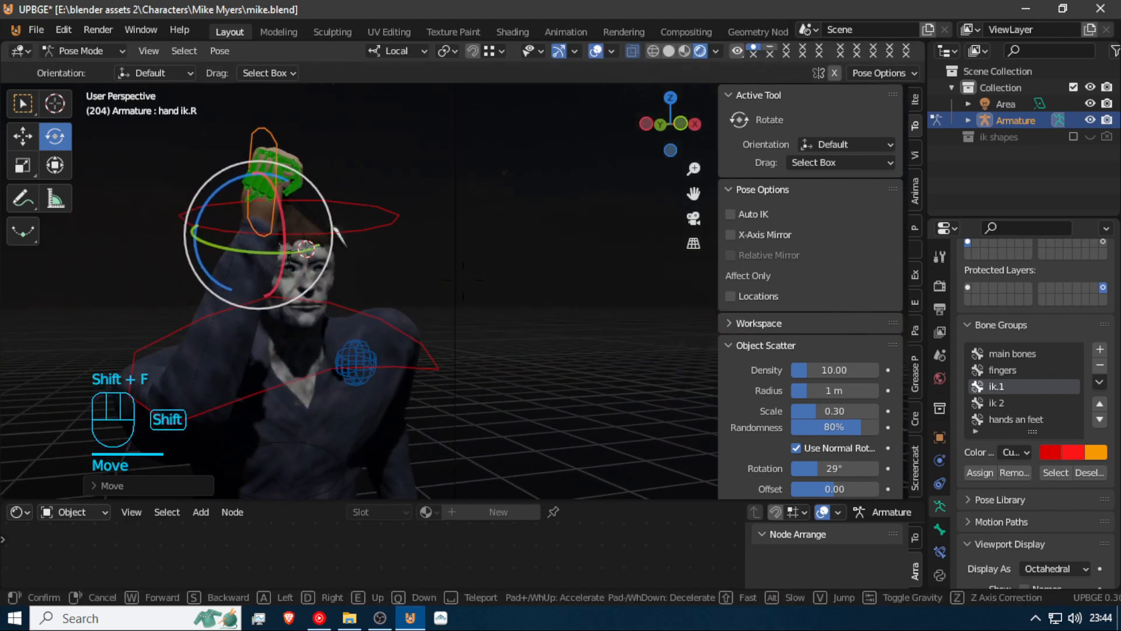
{"action": "left_click", "coordinate": [473, 281]}
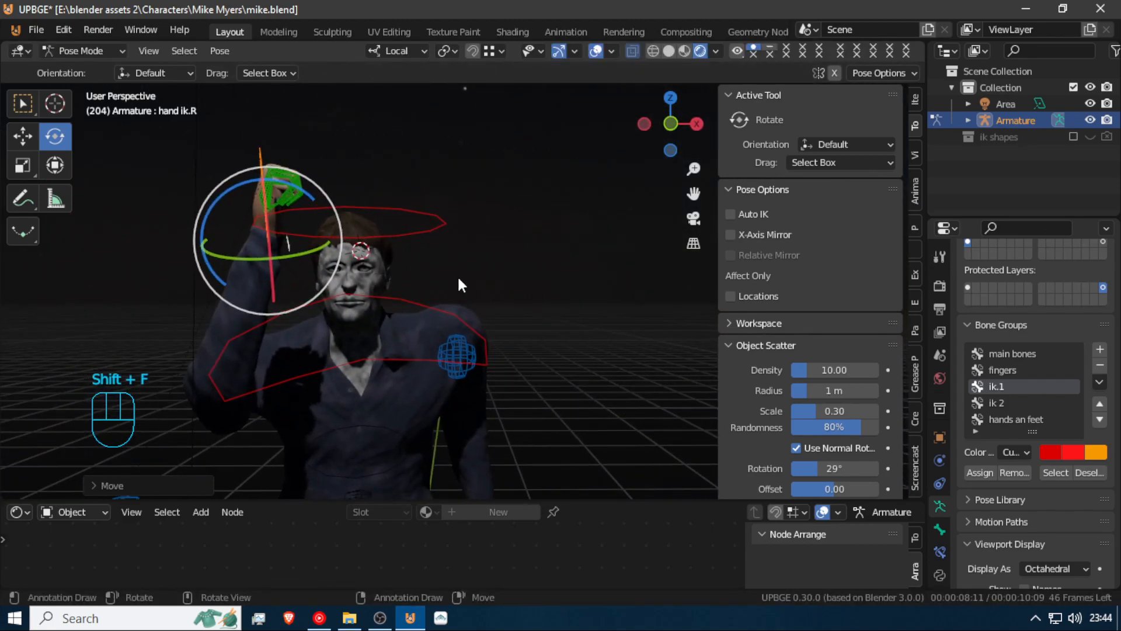
{"action": "key", "text": "r"}
{"action": "key", "text": "z"}
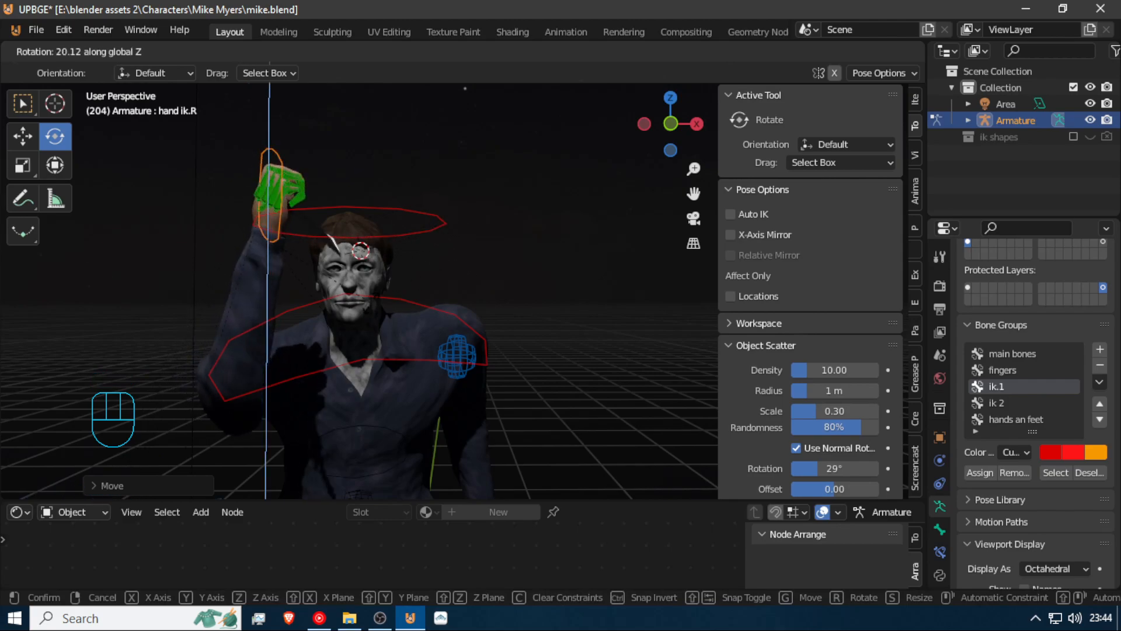
{"action": "left_click", "coordinate": [377, 295]}
Examine the raised knife hand and the attack pose from the front, the side and up close
{"action": "key", "text": "shift+f"}
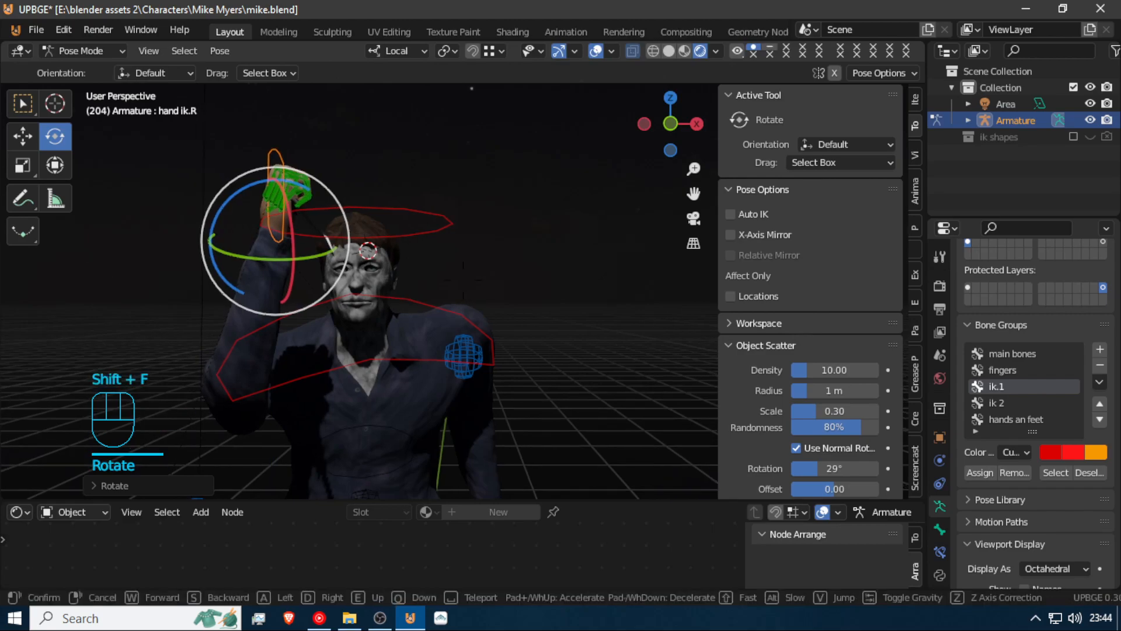
{"action": "left_click", "coordinate": [462, 278]}
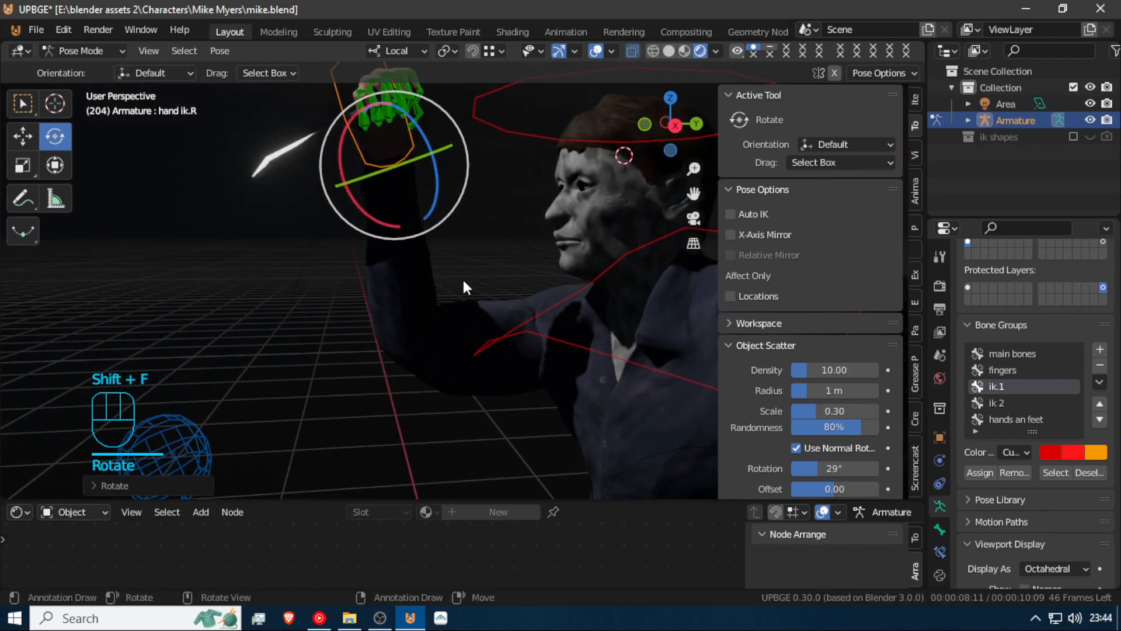
{"action": "key", "text": "shift+f"}
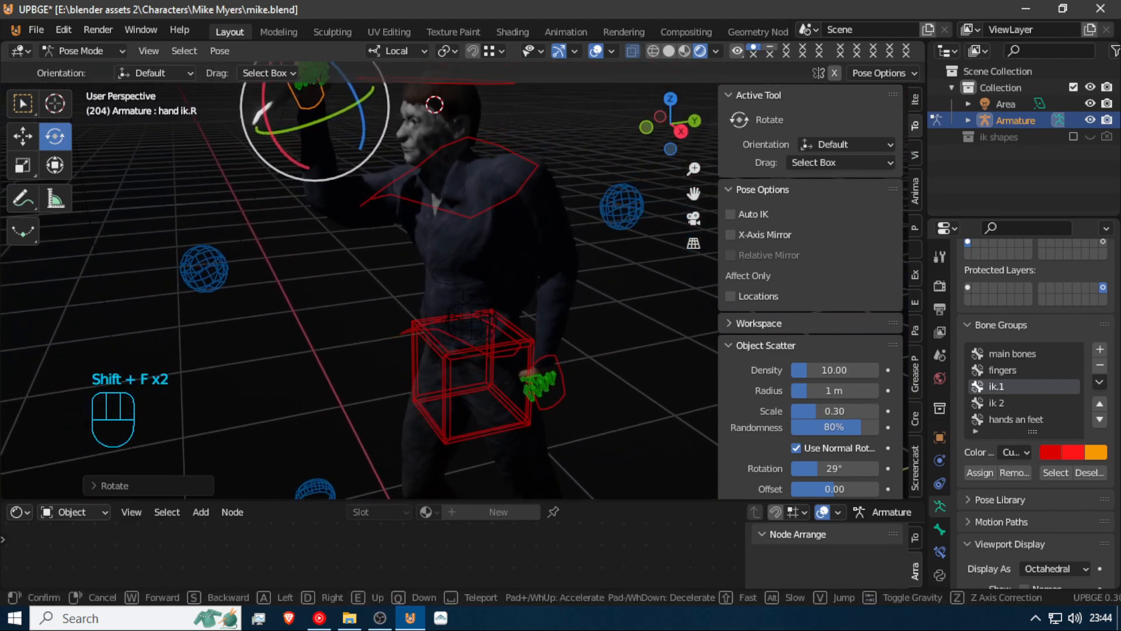
{"action": "left_click", "coordinate": [463, 286]}
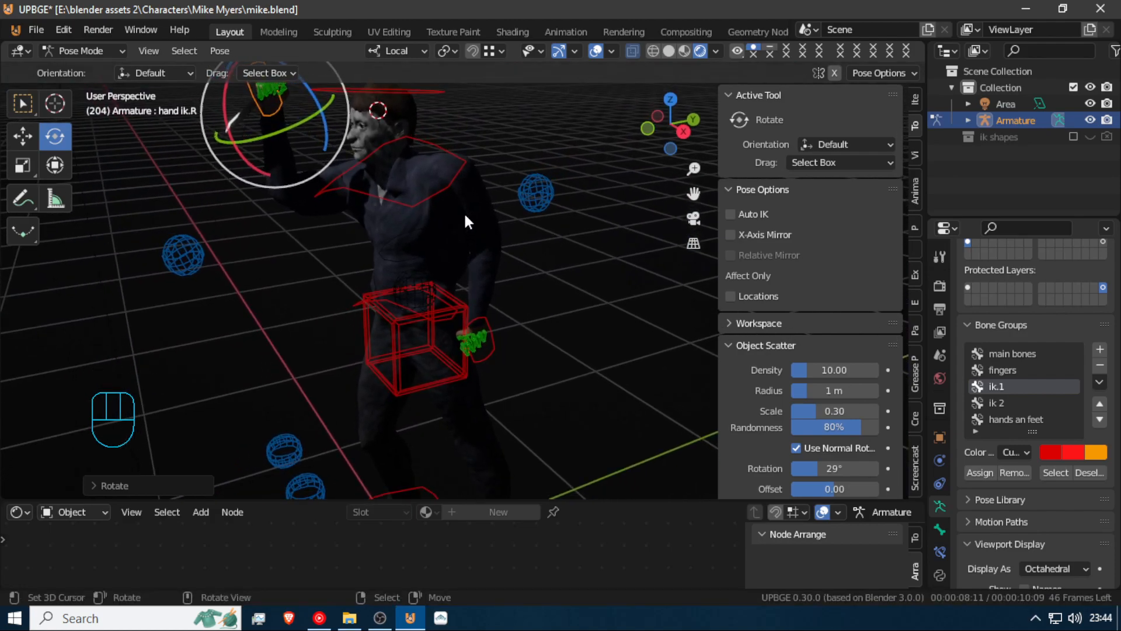
{"action": "key", "text": "shift+f"}
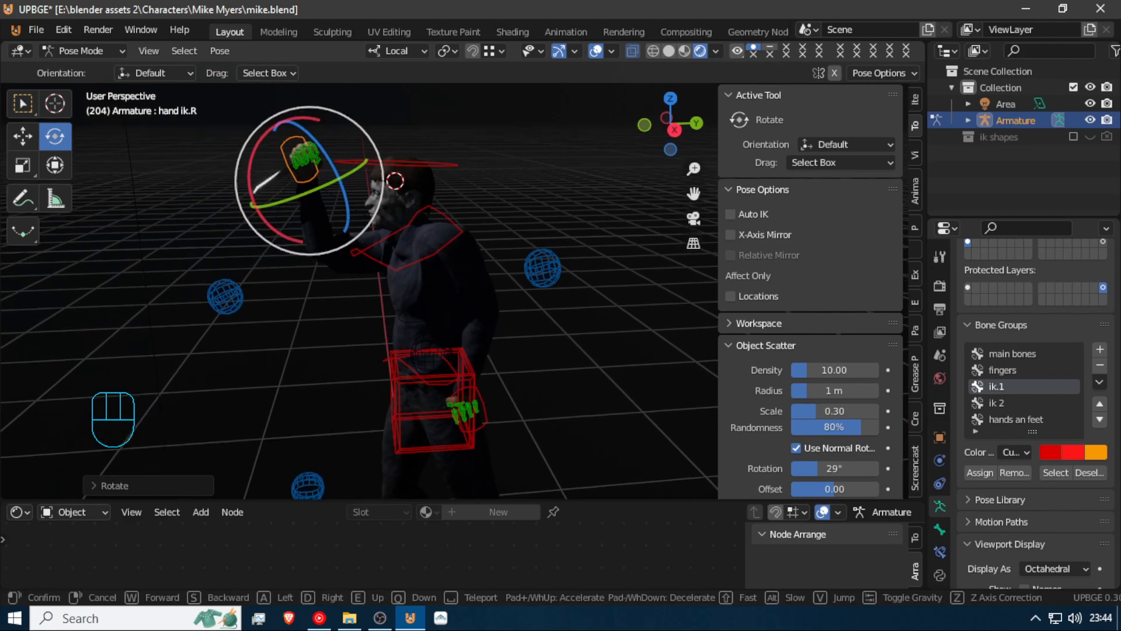
{"action": "key", "text": "a"}
{"action": "key", "text": "d"}
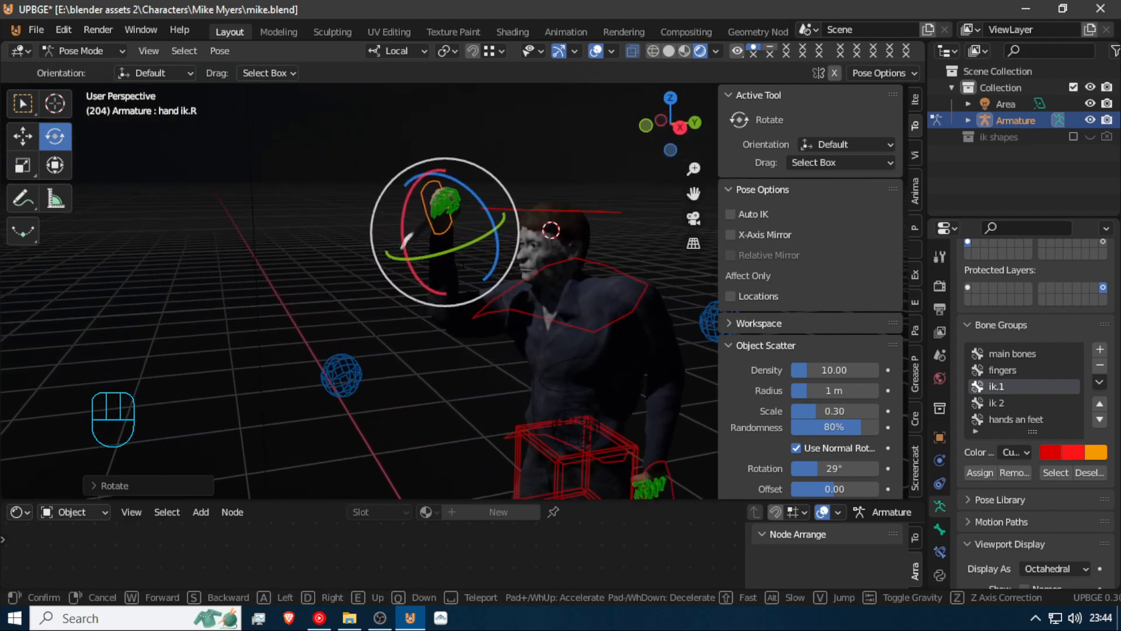
{"action": "key", "text": "w"}
{"action": "key", "text": "a"}
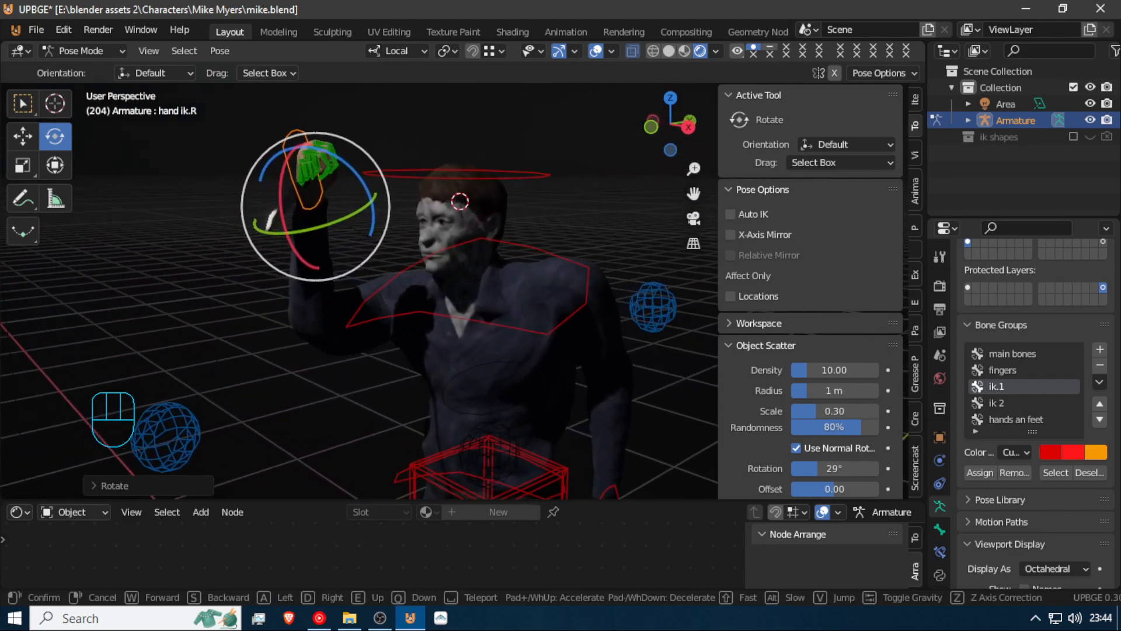
{"action": "key", "text": "w"}
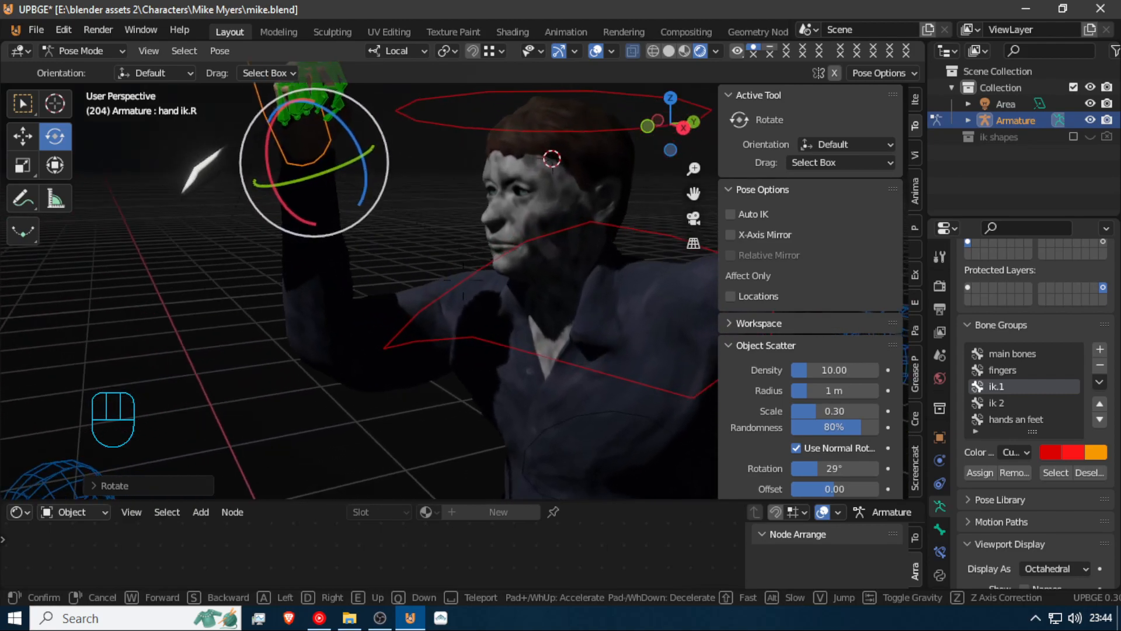
{"action": "key", "text": "w"}
{"action": "key", "text": "d"}
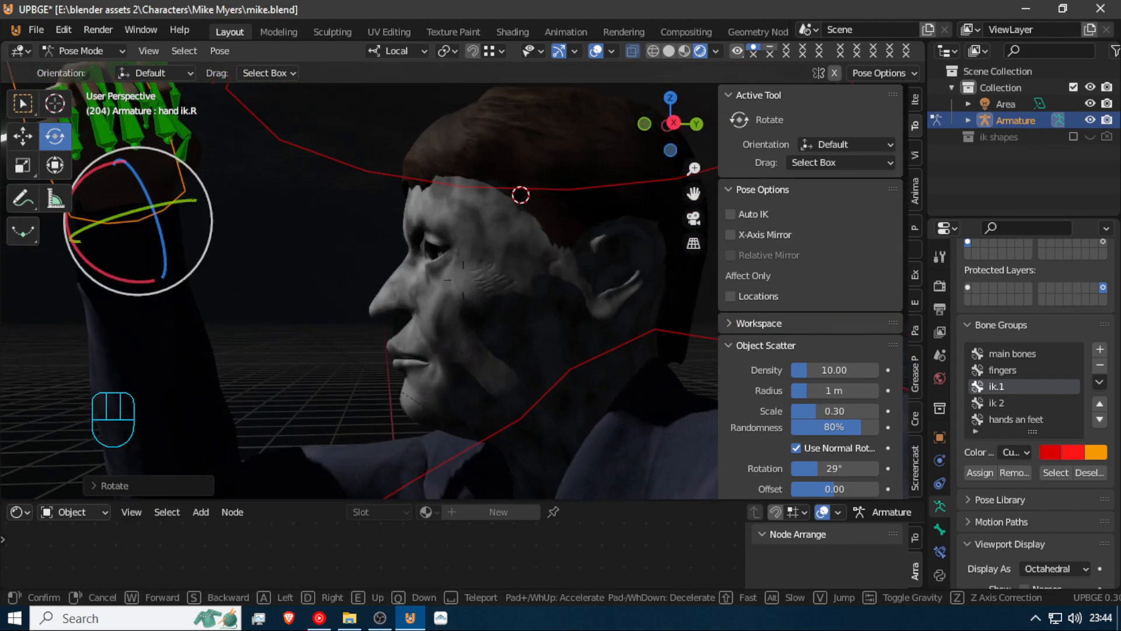
{"action": "key", "text": "shift+s"}
{"action": "left_click", "coordinate": [463, 281]}
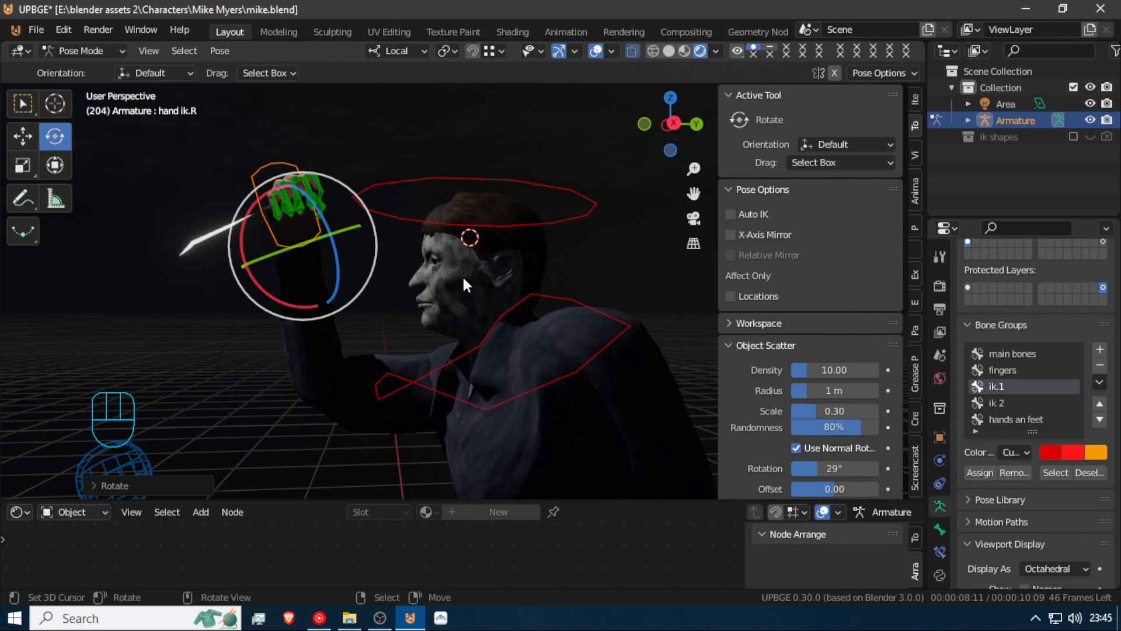
{"action": "middle_click_drag", "start_coordinate": [210, 322], "coordinate": [260, 332]}
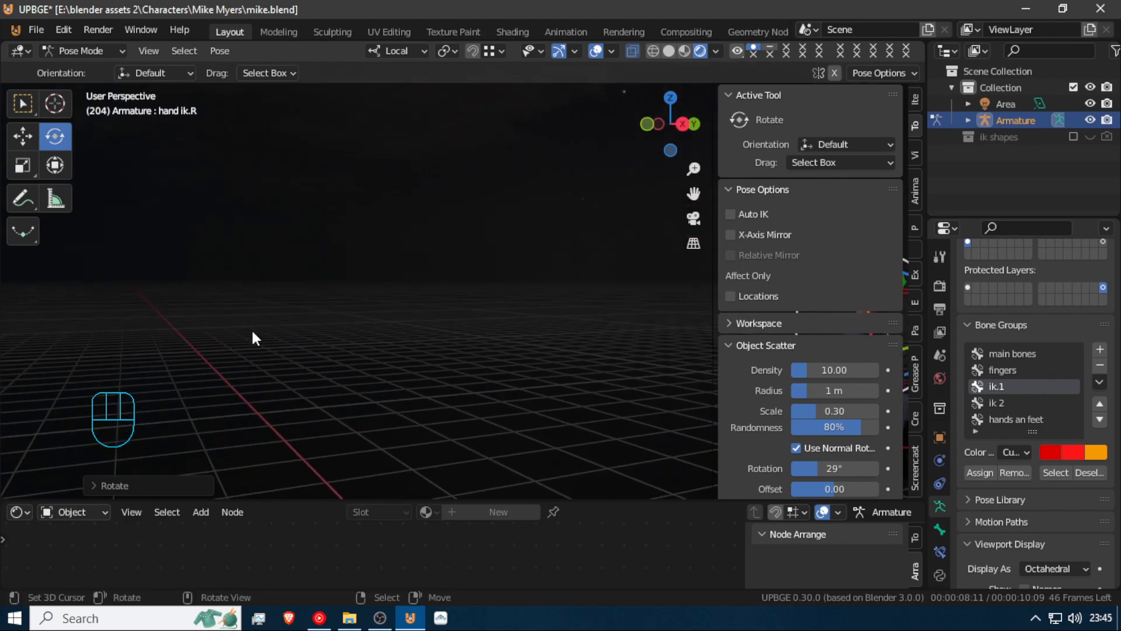
{"action": "key", "text": "shift+f"}
{"action": "key", "text": "w"}
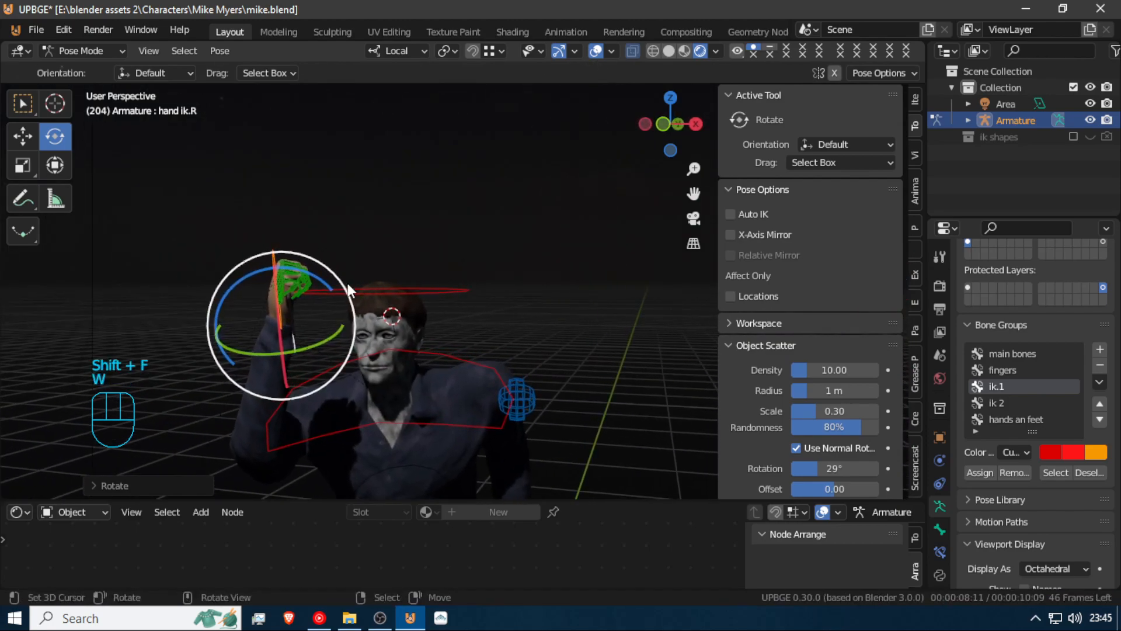
{"action": "scroll", "coordinate": [347, 201], "scroll_direction": "down", "scroll_amount": 4}
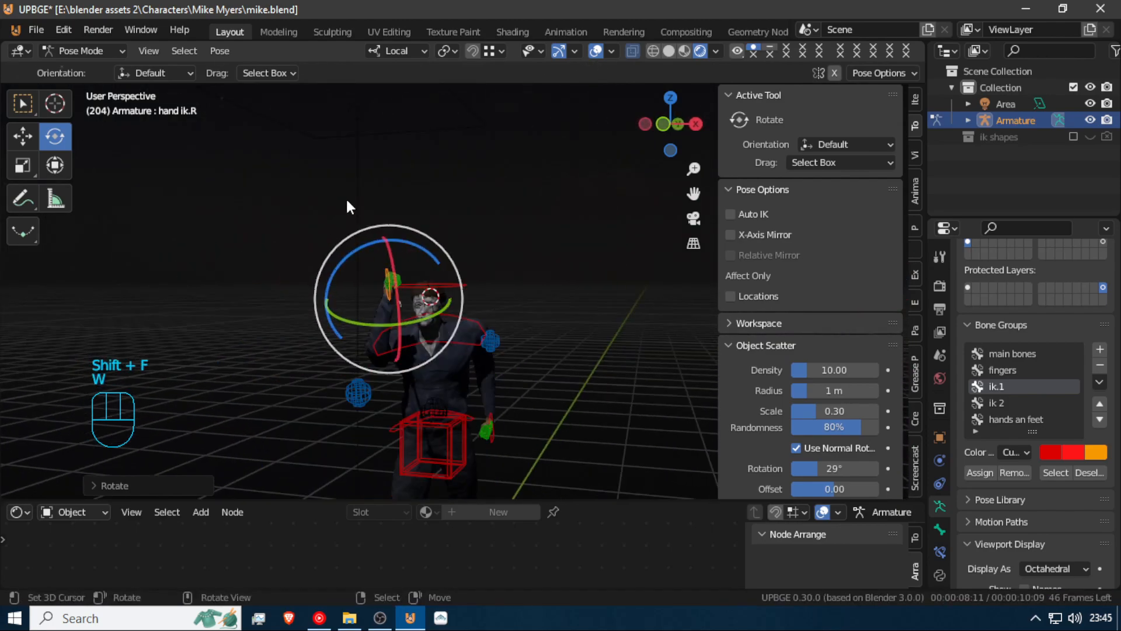
Switch the armature to Object Mode and hide it so only the posed character and light remain in view
{"action": "key", "text": "ctrl+Tab"}
{"action": "left_click", "coordinate": [356, 147]}
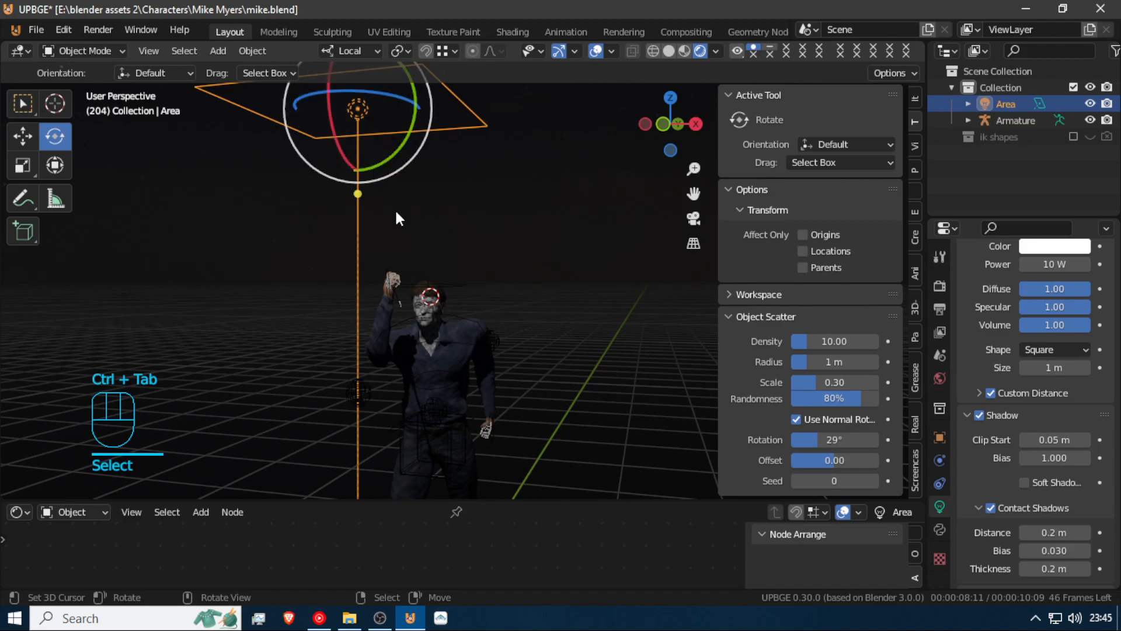
{"action": "left_click", "coordinate": [462, 315]}
{"action": "key", "text": "h"}
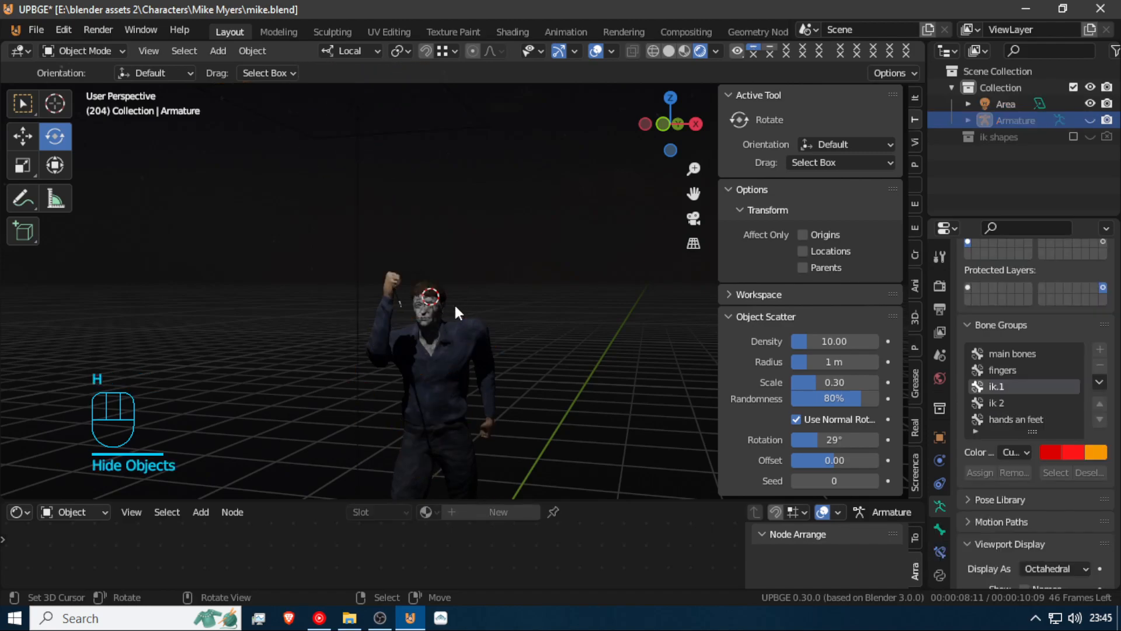
Change the shape of the area light above the character from square to Disk
{"action": "left_click", "coordinate": [357, 169]}
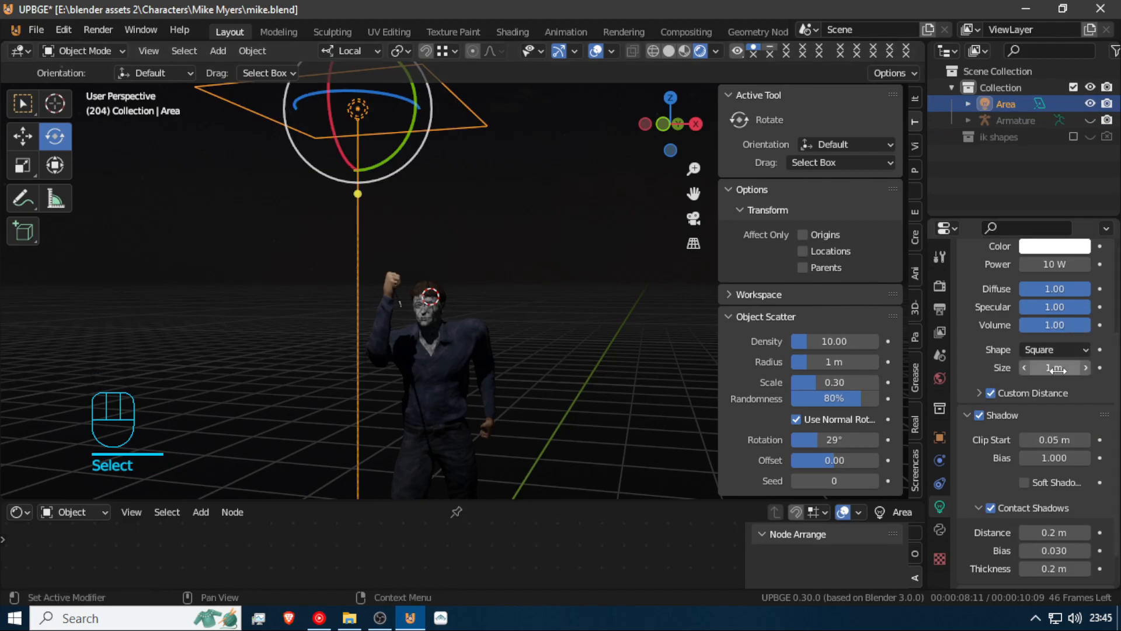
{"action": "left_click", "coordinate": [1054, 348]}
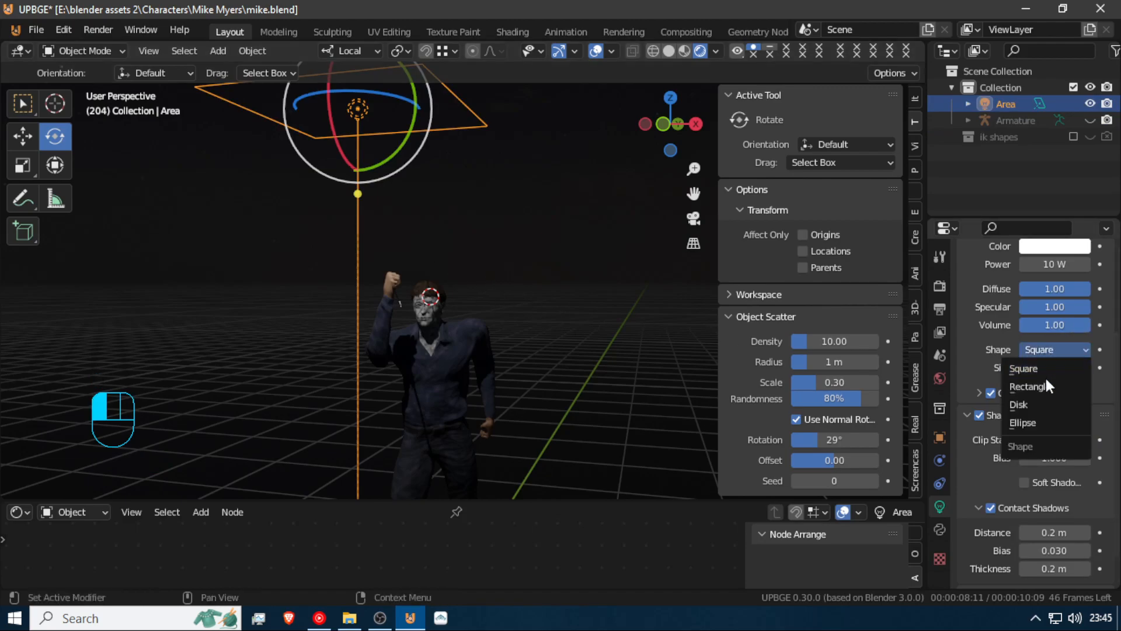
{"action": "left_click", "coordinate": [1052, 403]}
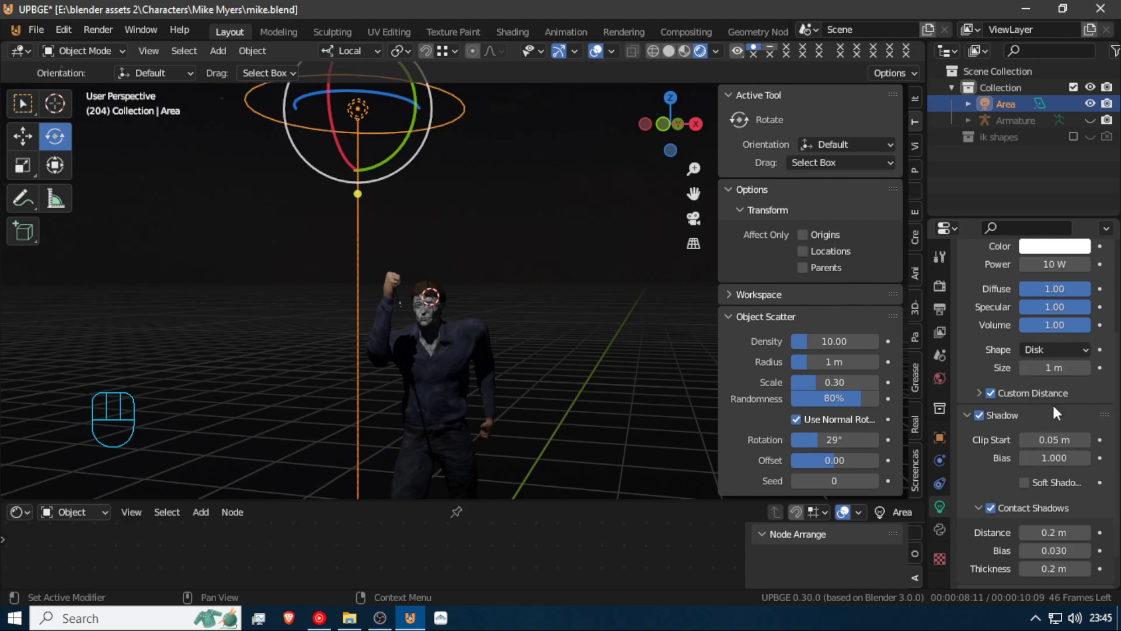
{"action": "mouse_move", "coordinate": [1049, 264]}
{"action": "left_mouse_down"}
{"action": "mouse_move", "coordinate": [1030, 264]}
{"action": "mouse_move", "coordinate": [1054, 264]}
{"action": "left_mouse_up"}
Tint the area light a muted pale teal and lower its power to 5.5 W
{"action": "left_click", "coordinate": [1061, 252]}
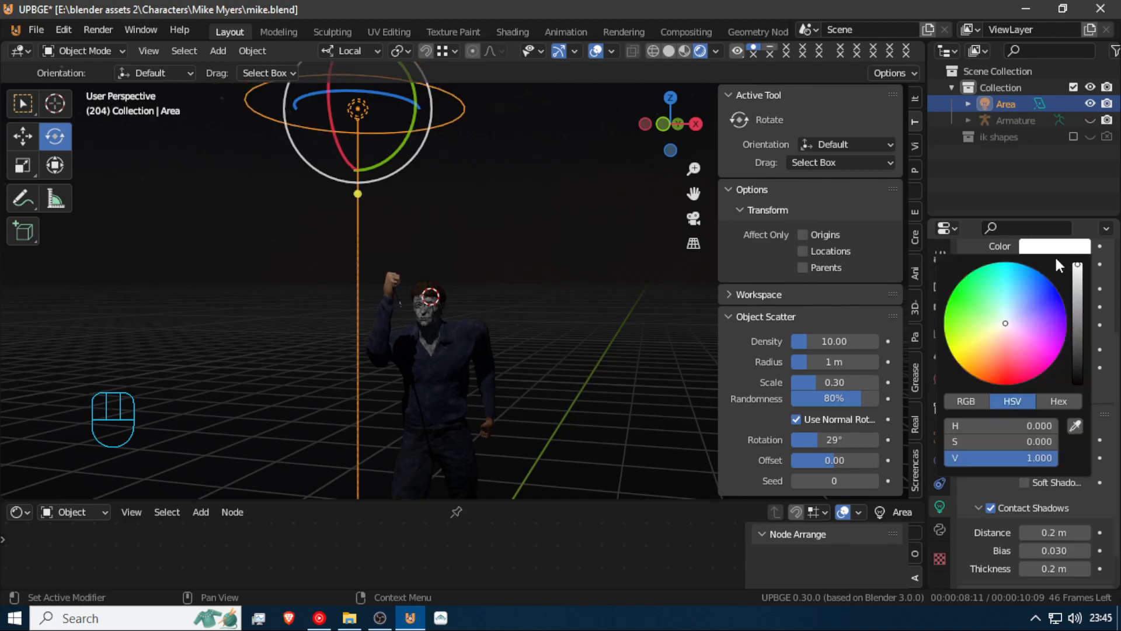
{"action": "left_click", "coordinate": [1007, 299]}
{"action": "mouse_move", "coordinate": [1005, 299]}
{"action": "left_mouse_down"}
{"action": "mouse_move", "coordinate": [1004, 315]}
{"action": "mouse_move", "coordinate": [1012, 305]}
{"action": "left_mouse_up"}
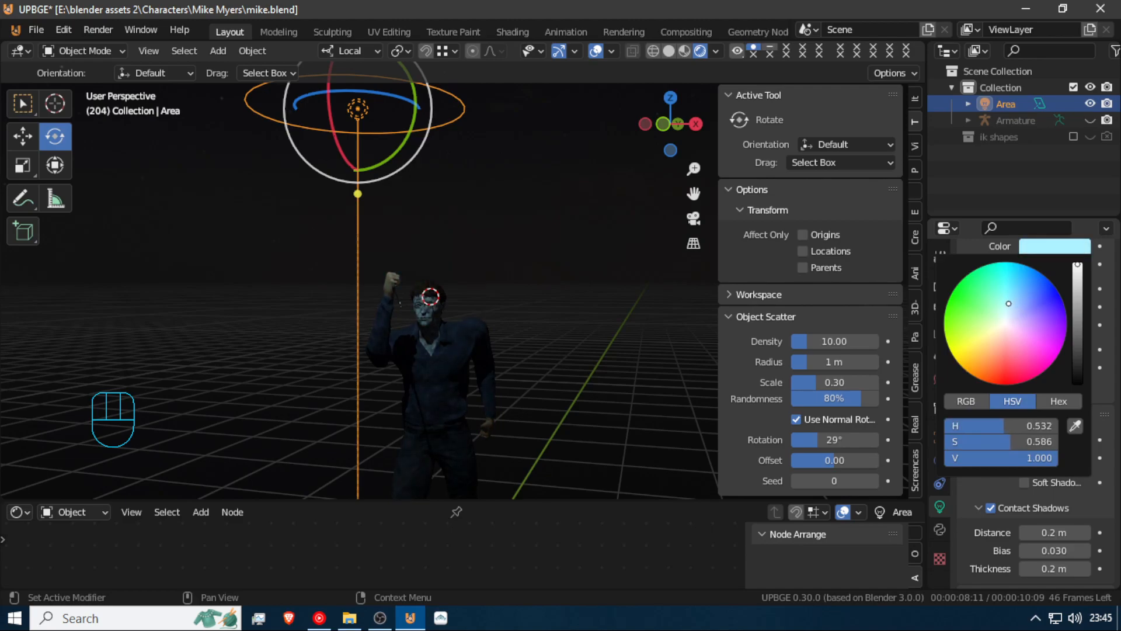
{"action": "mouse_move", "coordinate": [1020, 295]}
{"action": "left_mouse_down"}
{"action": "mouse_move", "coordinate": [1006, 299]}
{"action": "mouse_move", "coordinate": [1003, 328]}
{"action": "left_mouse_up"}
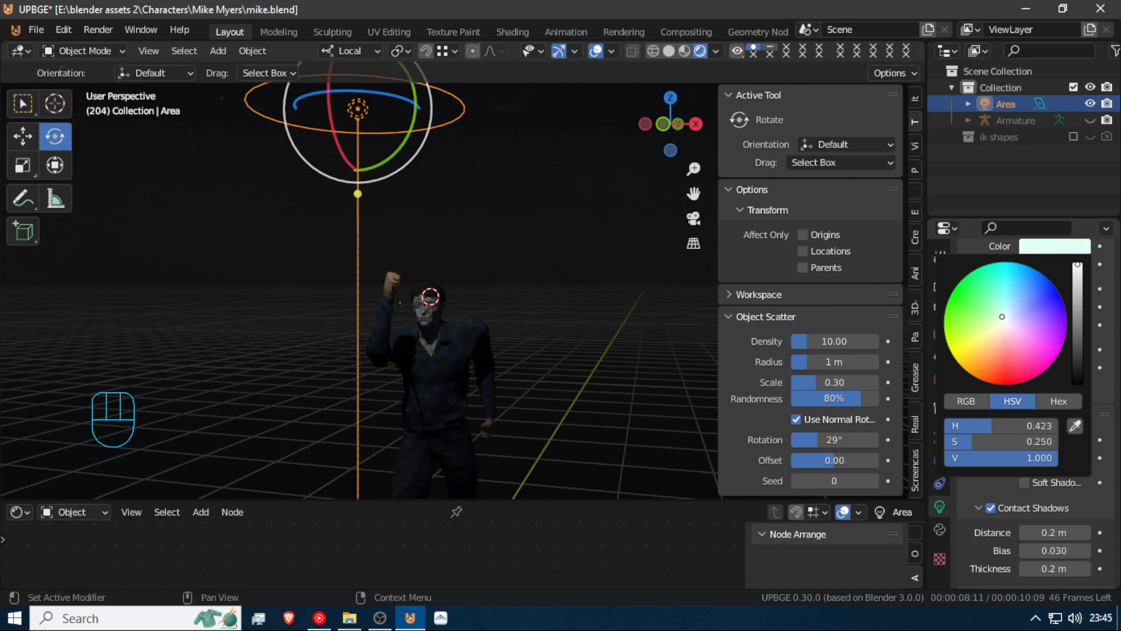
{"action": "mouse_move", "coordinate": [1078, 290]}
{"action": "left_mouse_down"}
{"action": "mouse_move", "coordinate": [1078, 333]}
{"action": "mouse_move", "coordinate": [1078, 294]}
{"action": "left_mouse_up"}
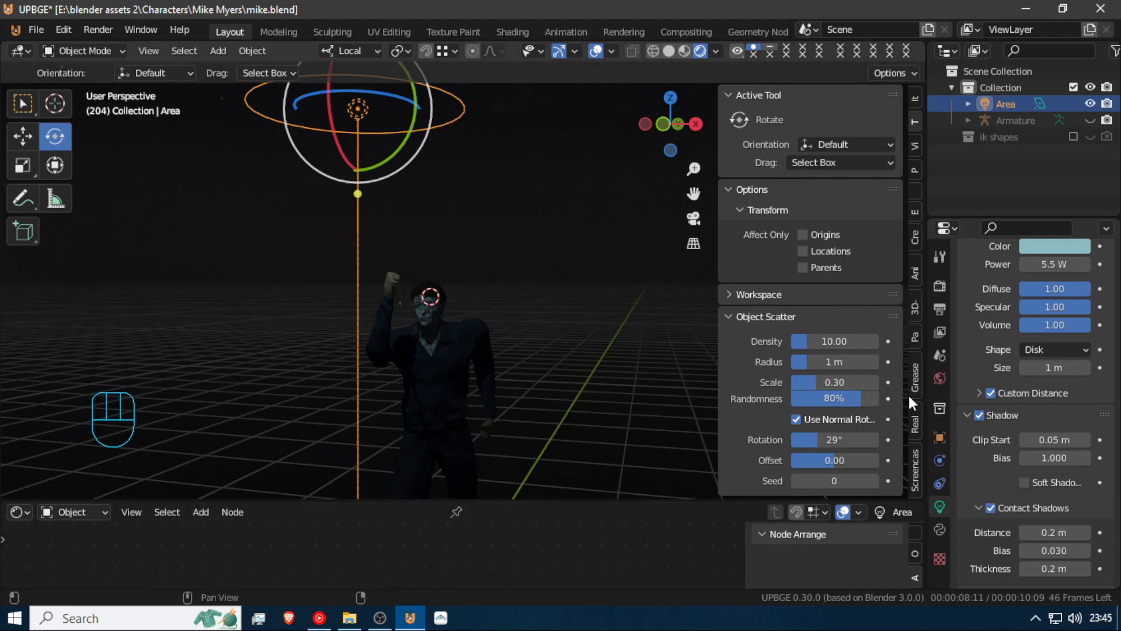
Enlarge the disk light to 2.61 m and reduce its power to 1.9 W
{"action": "mouse_move", "coordinate": [1049, 367]}
{"action": "left_mouse_down"}
{"action": "mouse_move", "coordinate": [1098, 366]}
{"action": "mouse_move", "coordinate": [1051, 365]}
{"action": "left_mouse_up"}
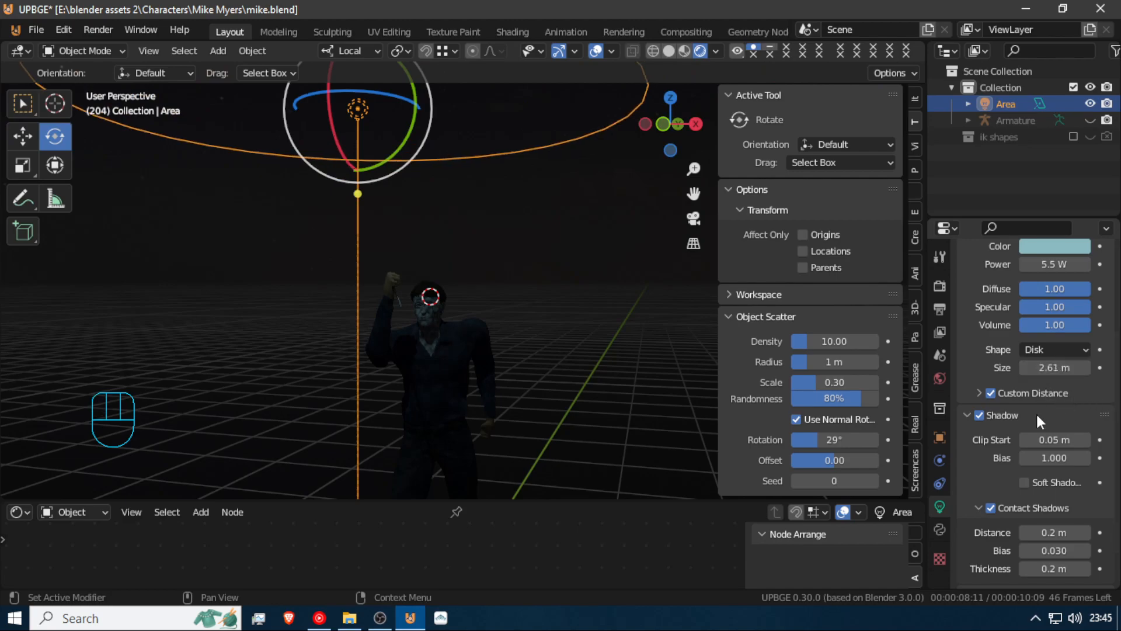
{"action": "scroll", "coordinate": [1002, 500], "scroll_direction": "down", "scroll_amount": 2}
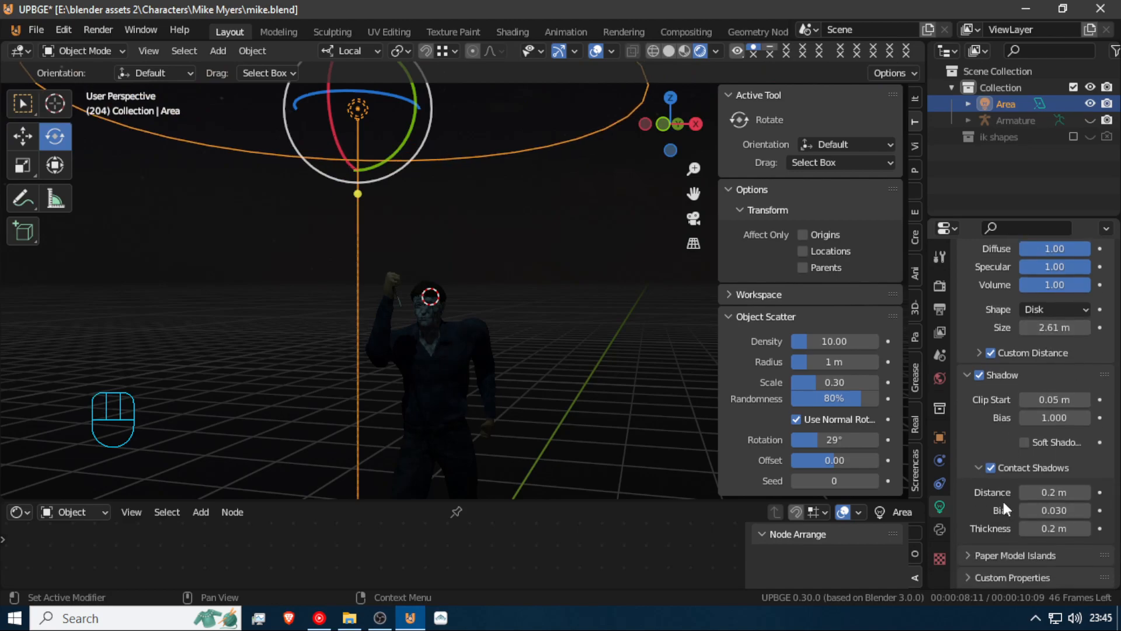
{"action": "left_click_drag", "start_coordinate": [1062, 399], "coordinate": [1027, 399]}
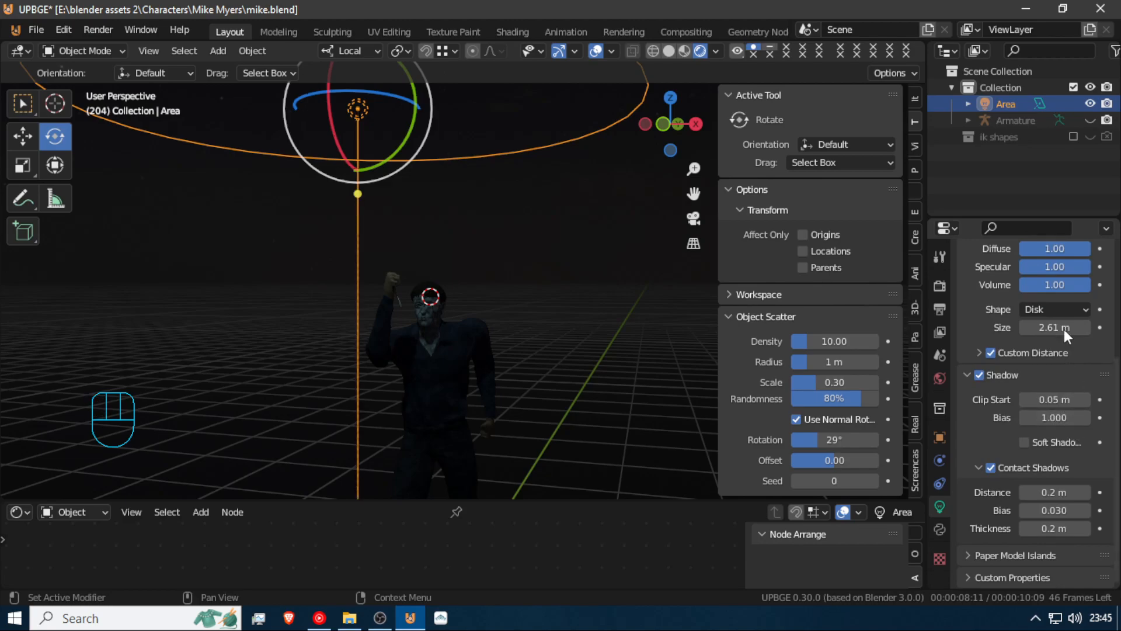
{"action": "scroll", "coordinate": [1067, 336], "scroll_direction": "up", "scroll_amount": 3}
{"action": "left_click_drag", "start_coordinate": [1063, 290], "coordinate": [1039, 290]}
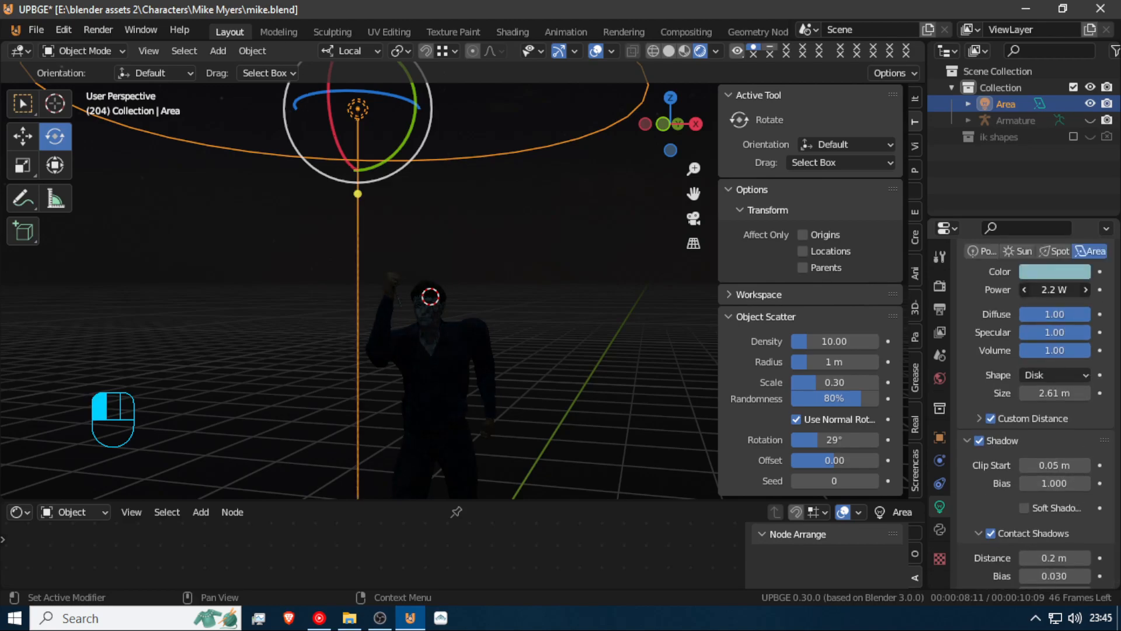
{"action": "middle_click_drag", "start_coordinate": [637, 246], "coordinate": [587, 257]}
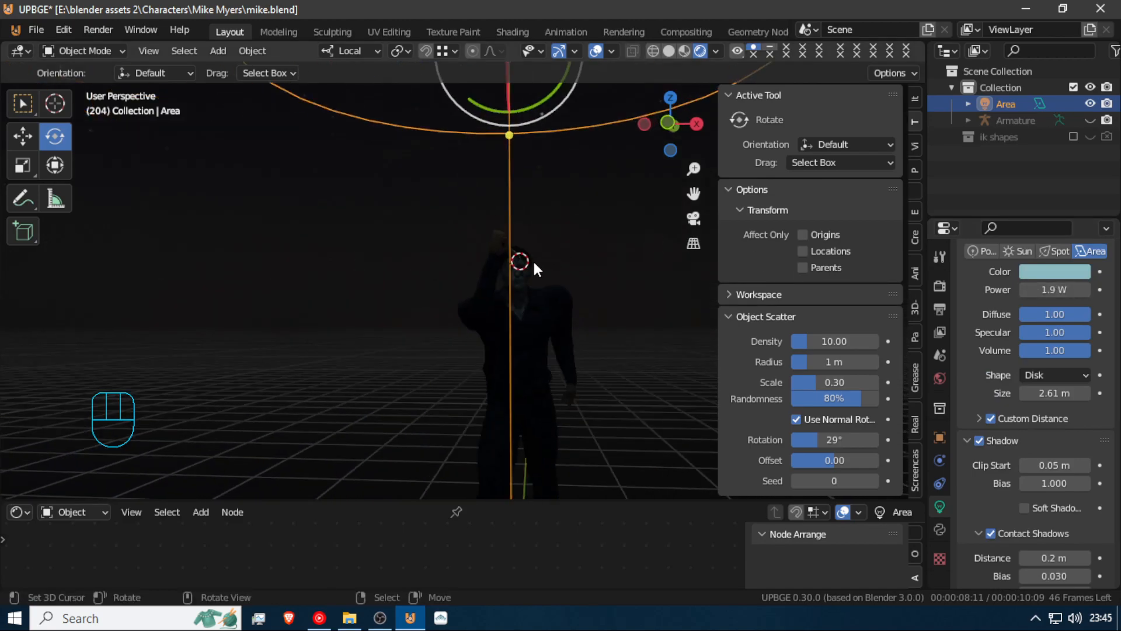
{"action": "key", "text": "r"}
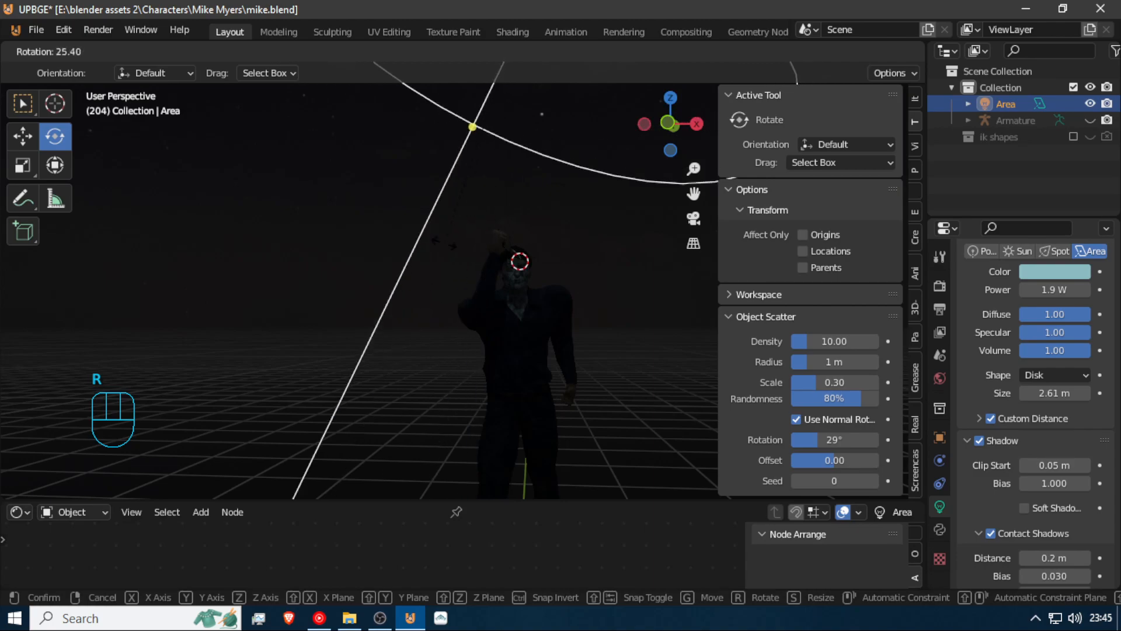
{"action": "right_click", "coordinate": [819, 236]}
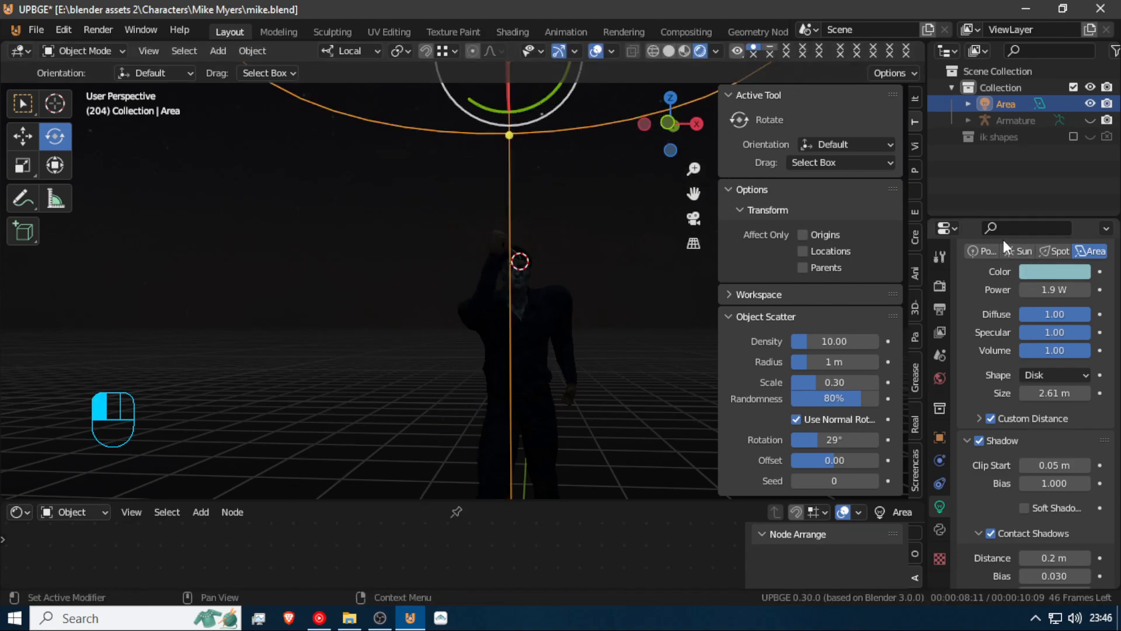
Convert the area light to a Sun light and tilt it sideways as seen from the character's front
{"action": "left_click", "coordinate": [1022, 251]}
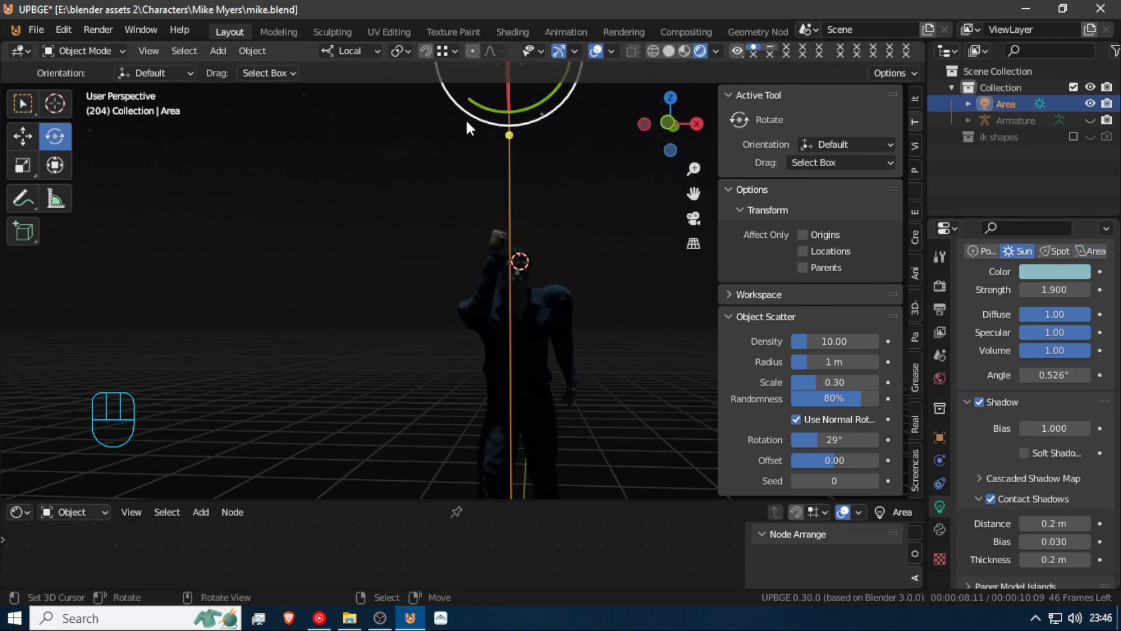
{"action": "key", "text": "r"}
{"action": "left_click", "coordinate": [484, 134]}
Rotate the sun light about -17° as seen from the character's side so it shines onto the face, and check it from the front
{"action": "key", "text": "shift+f"}
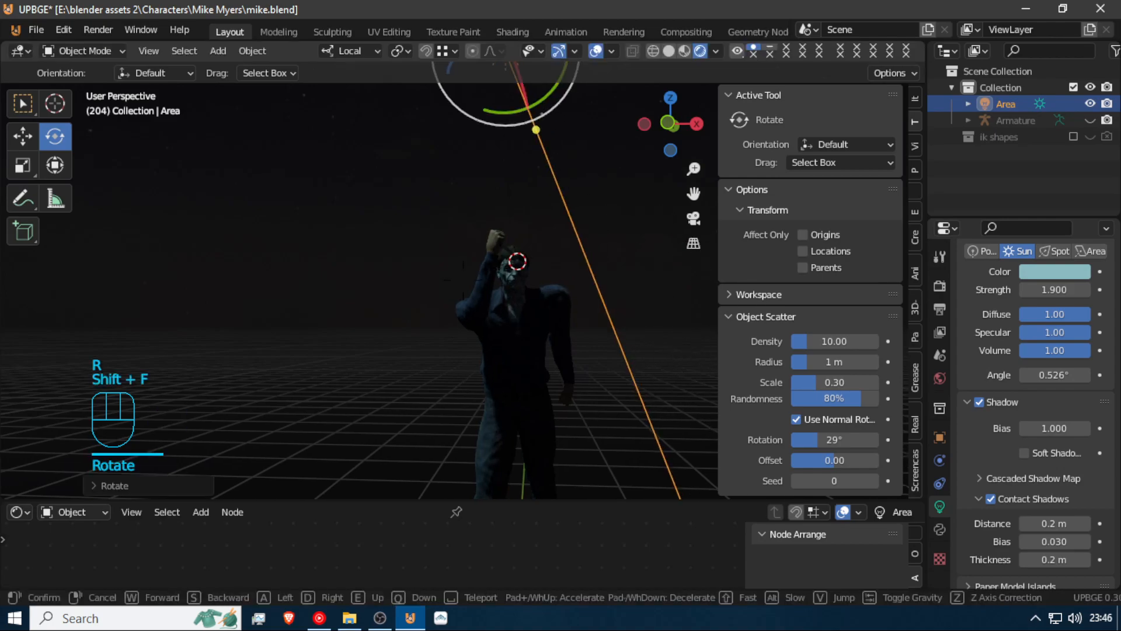
{"action": "key", "text": "shift+d"}
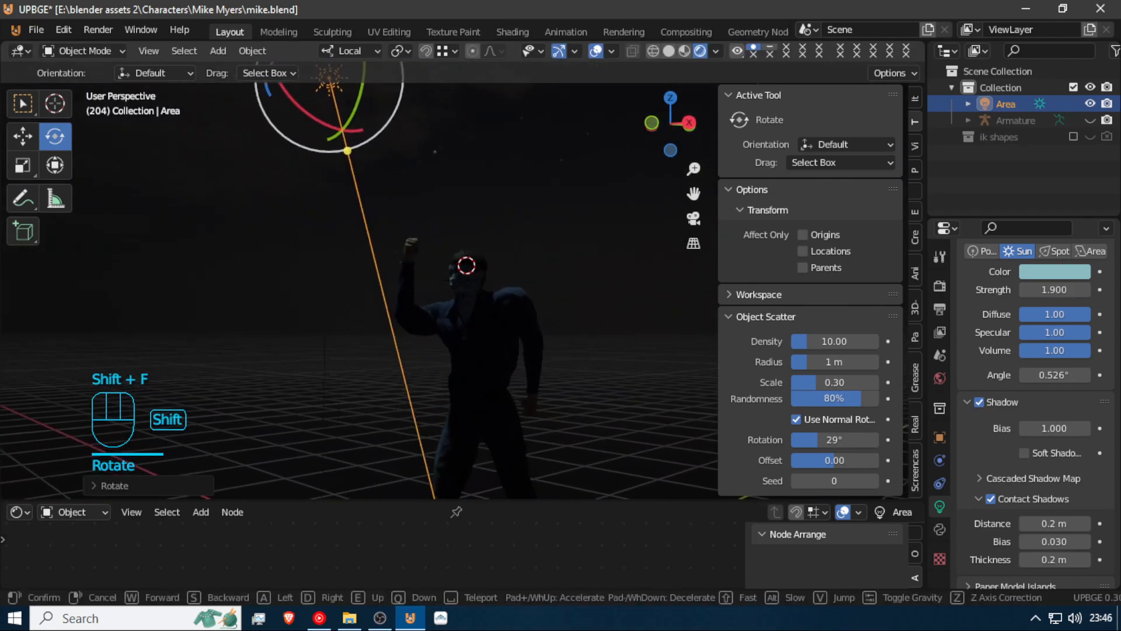
{"action": "left_click", "coordinate": [359, 280]}
{"action": "key", "text": "r"}
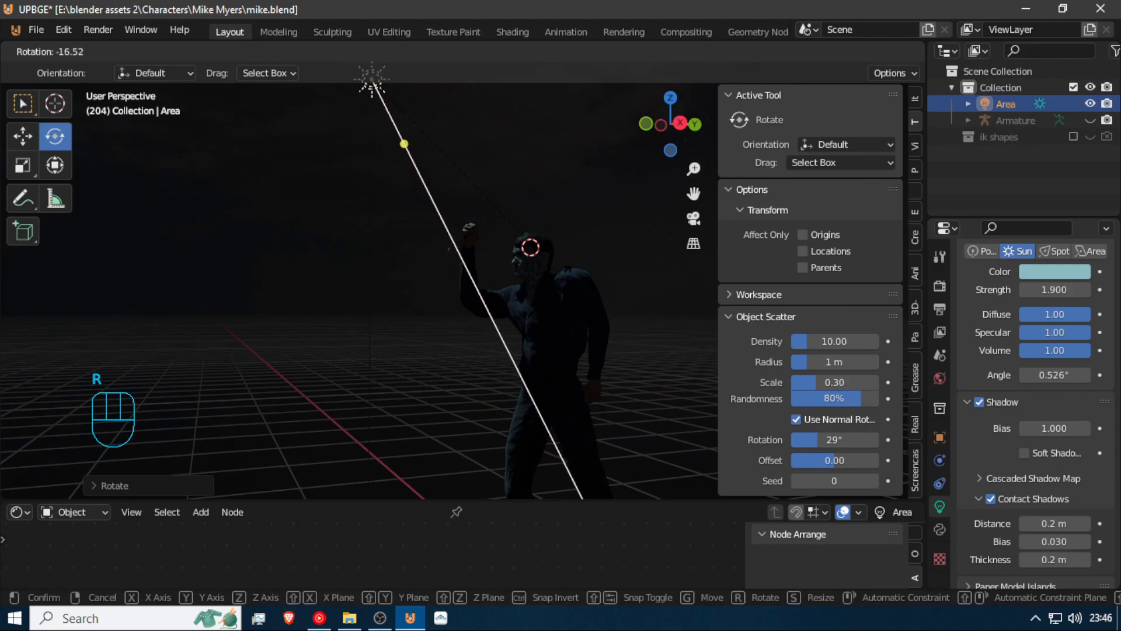
{"action": "left_click", "coordinate": [569, 271]}
{"action": "key", "text": "shift+f"}
{"action": "key", "text": "shift+a"}
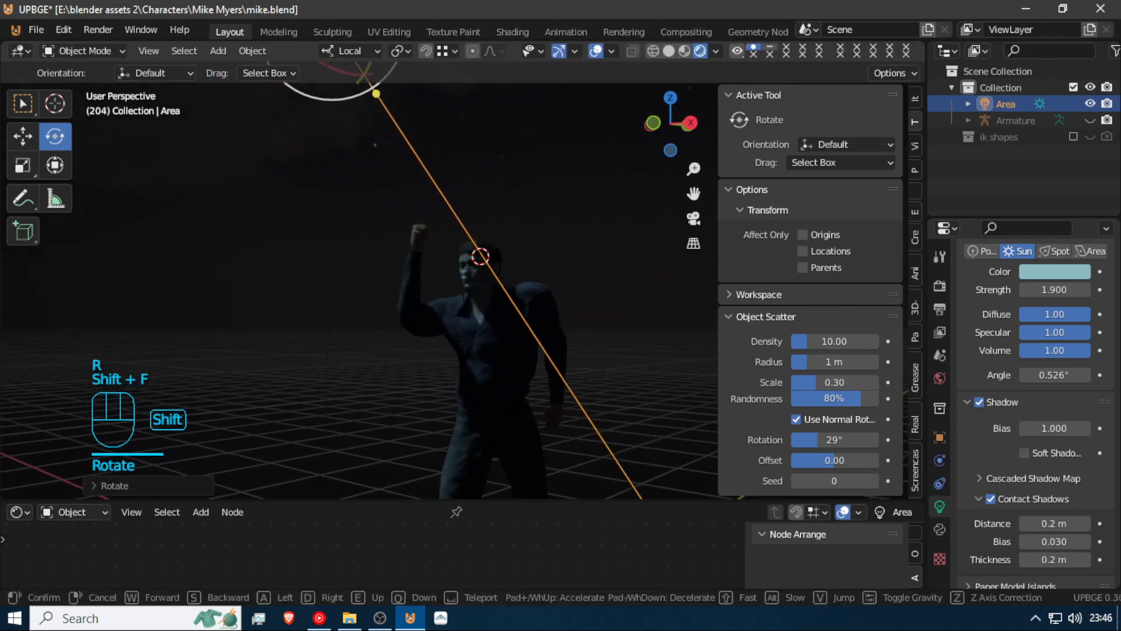
{"action": "key", "text": "shift+w"}
{"action": "left_click", "coordinate": [753, 337]}
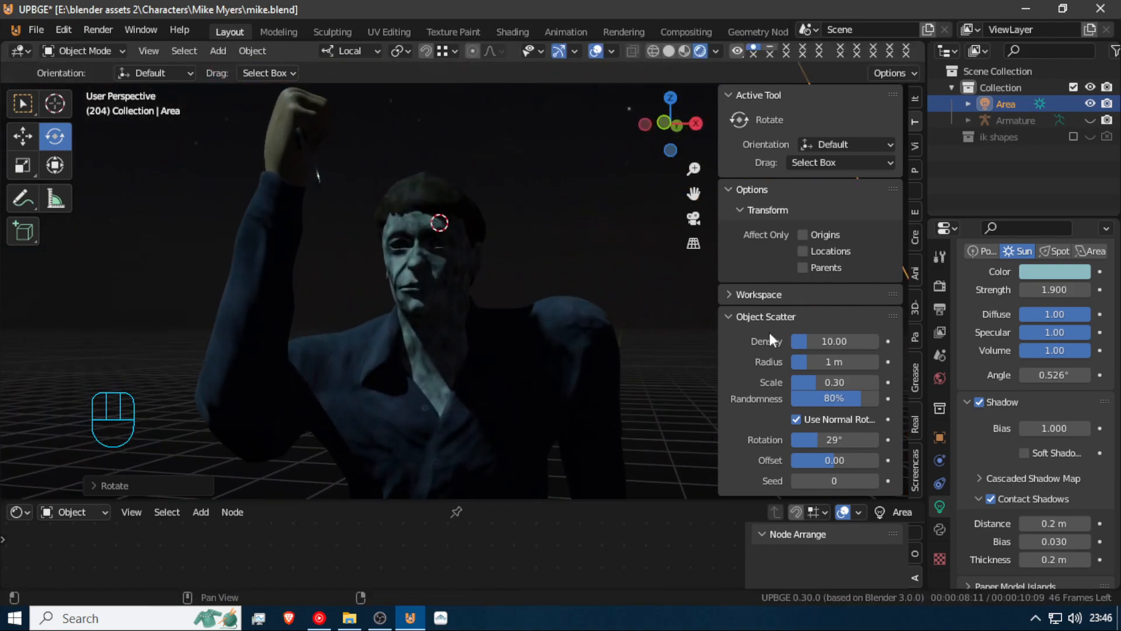
Tint the sun light a darker muted blue-grey (HSV 0.621, 0.354, 0.439) and reduce its strength to 0.770
{"action": "left_click", "coordinate": [1057, 272]}
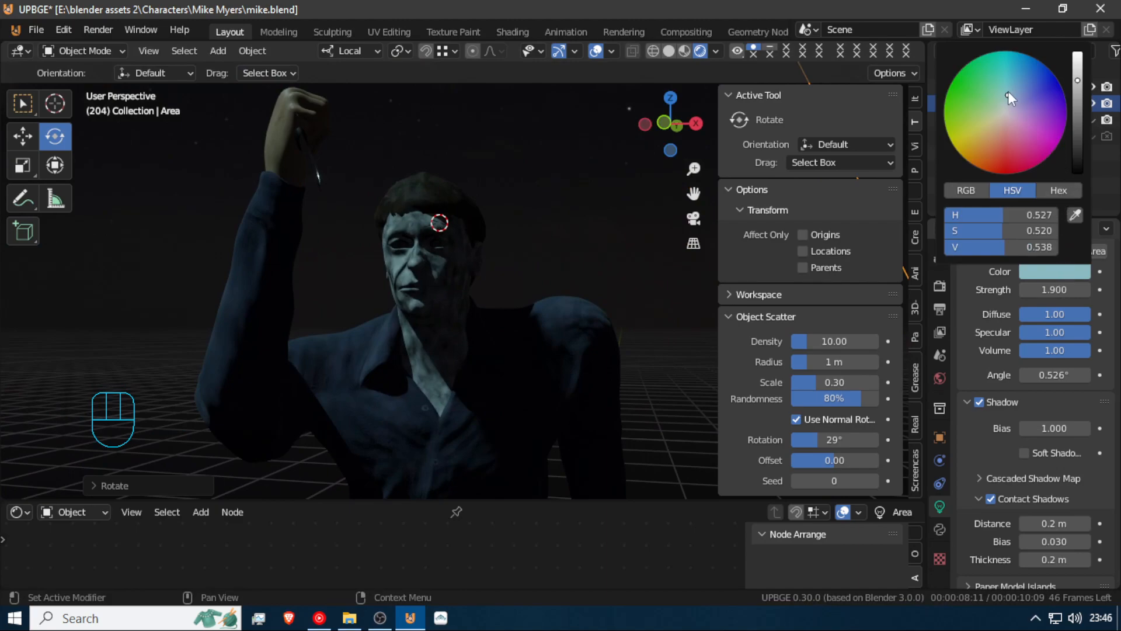
{"action": "left_click_drag", "start_coordinate": [1010, 102], "coordinate": [1077, 89]}
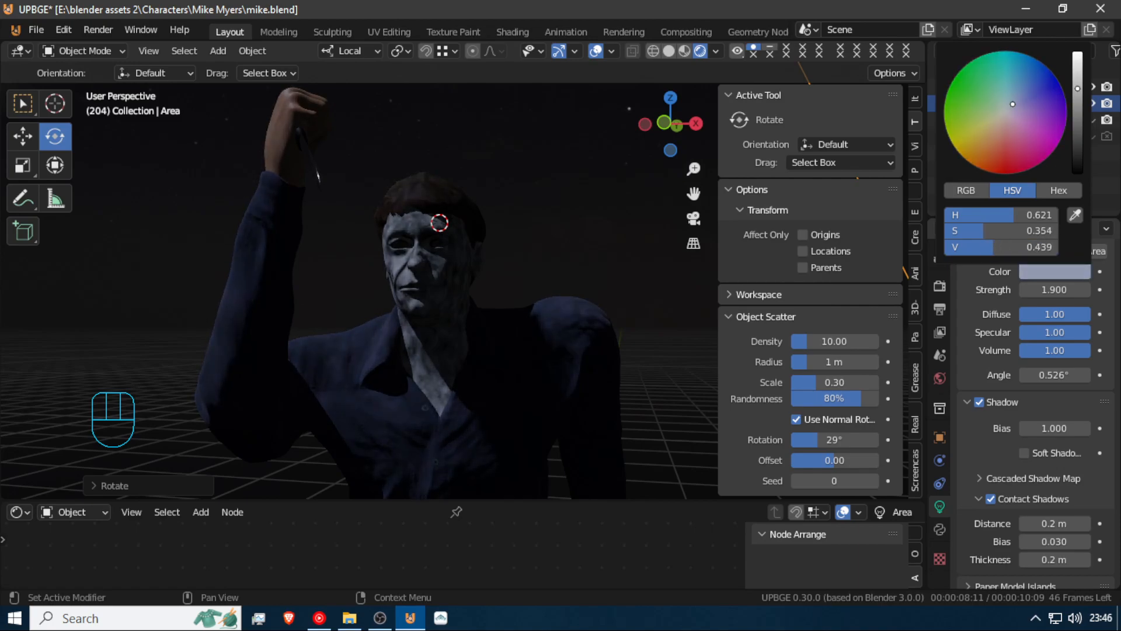
{"action": "left_click_drag", "start_coordinate": [1054, 290], "coordinate": [1014, 290]}
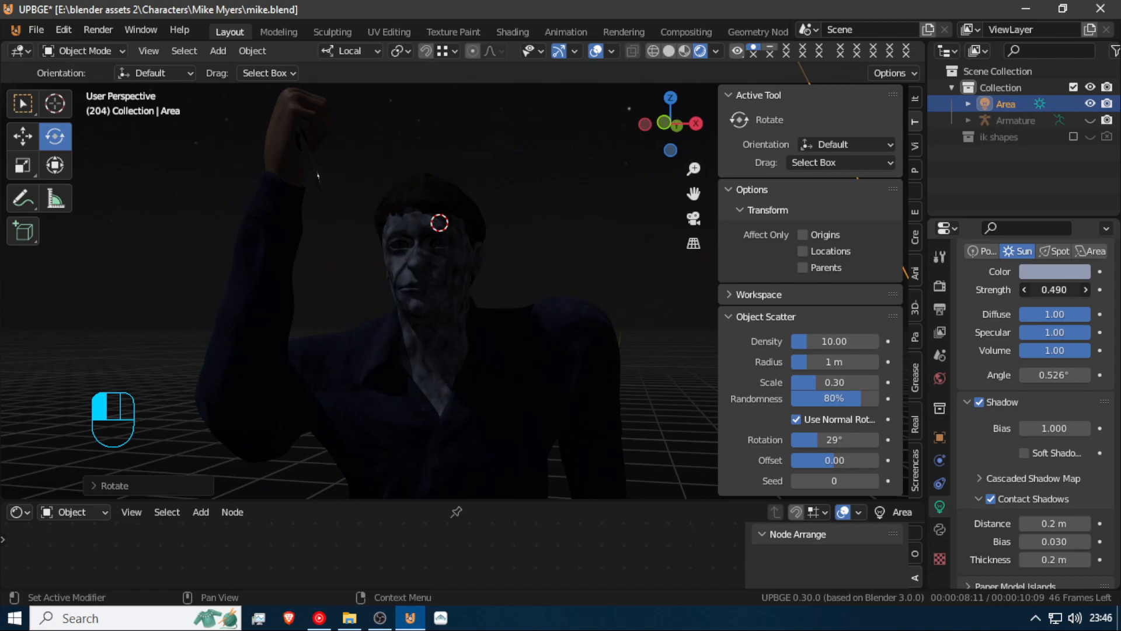
{"action": "left_click_drag", "start_coordinate": [1054, 289], "coordinate": [1054, 290]}
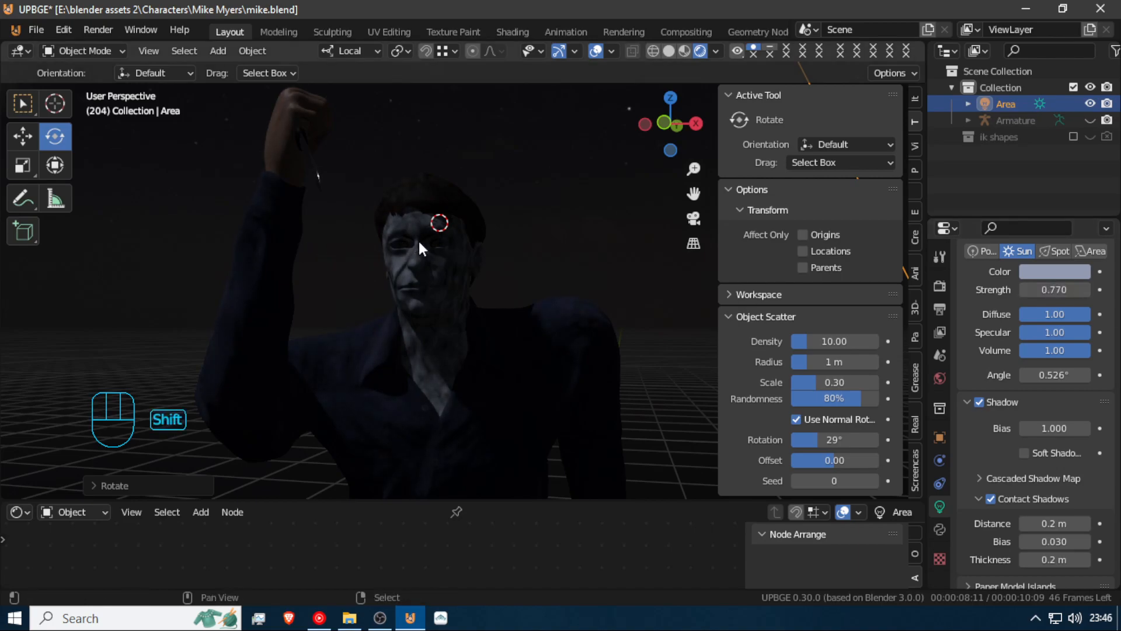
Examine the face, raised knife and full body under the dimmed sun light from close up and farther away
{"action": "key", "text": "shift+f"}
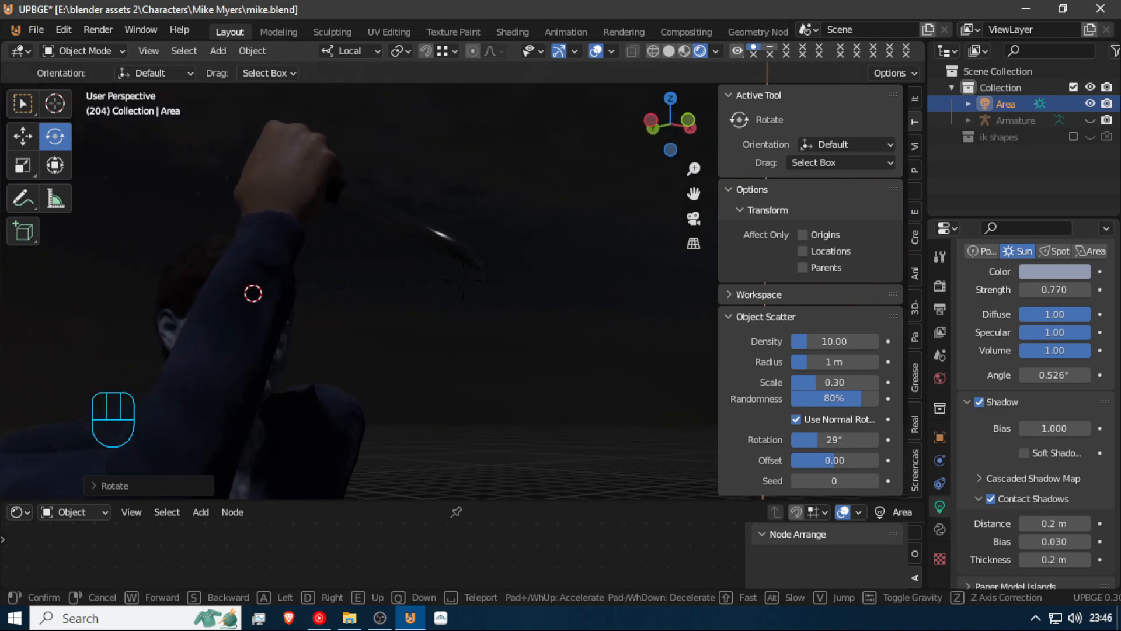
{"action": "key", "text": "a"}
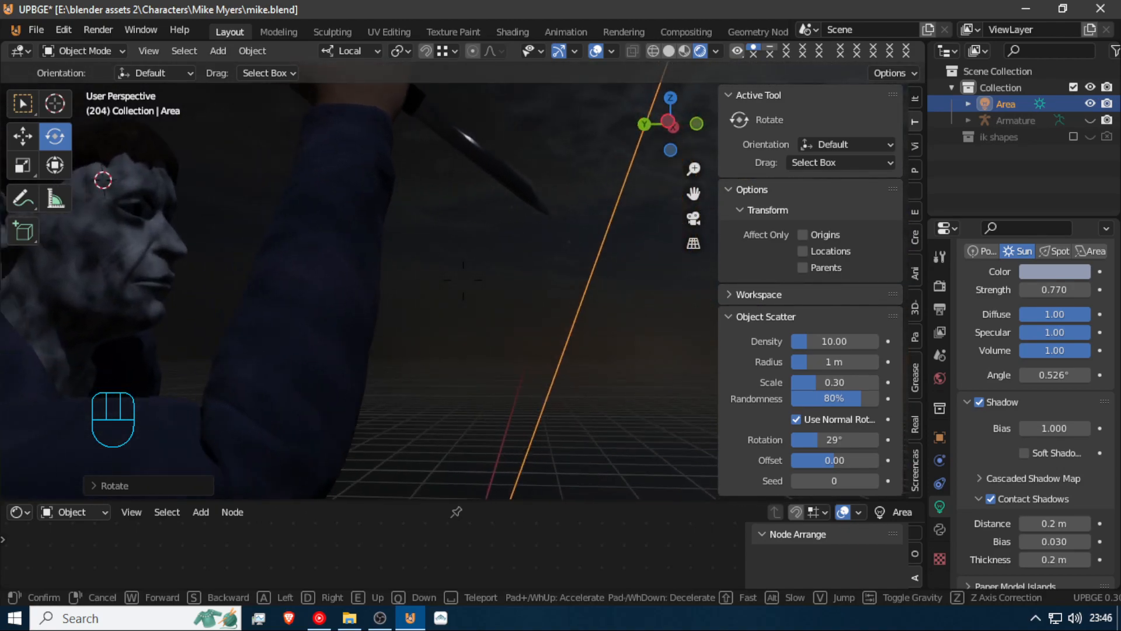
{"action": "key", "text": "d"}
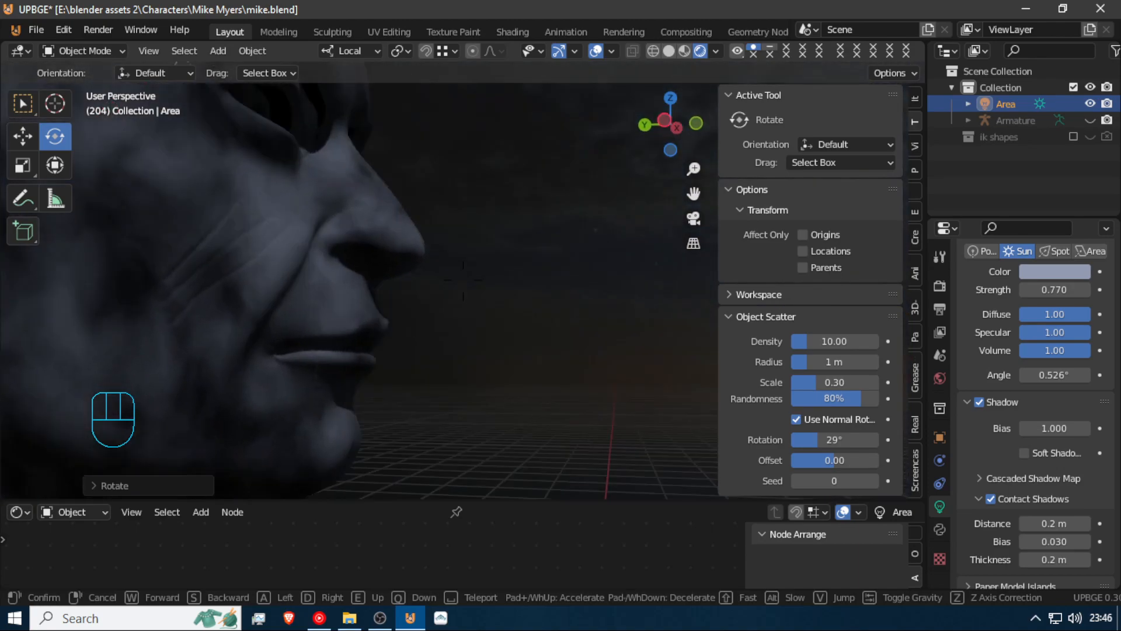
{"action": "key", "text": "w"}
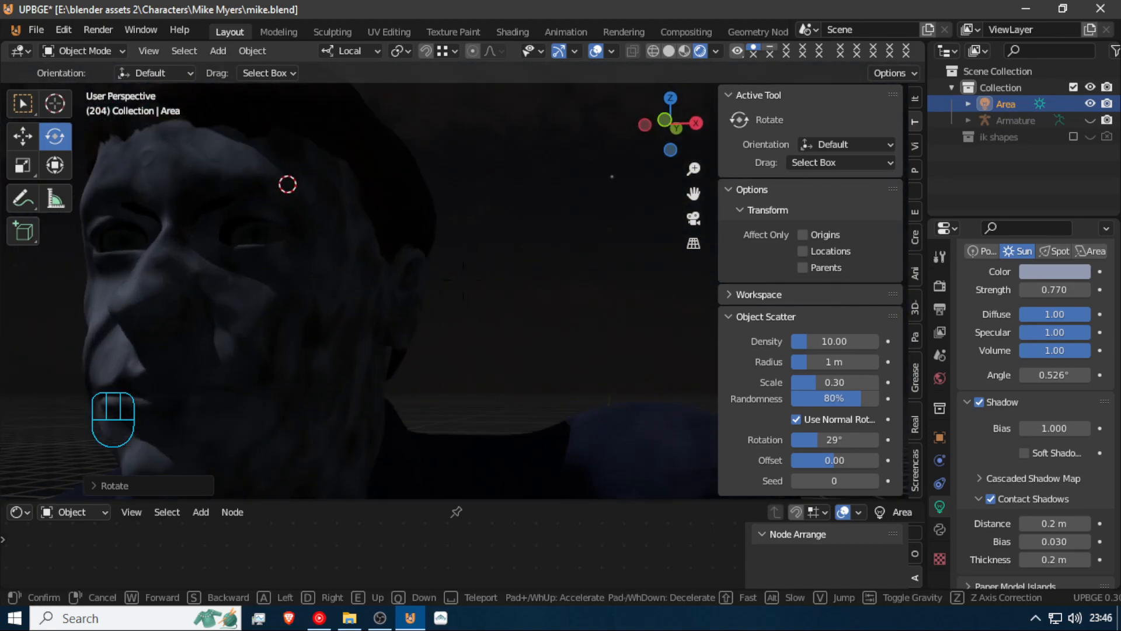
{"action": "key", "text": "s"}
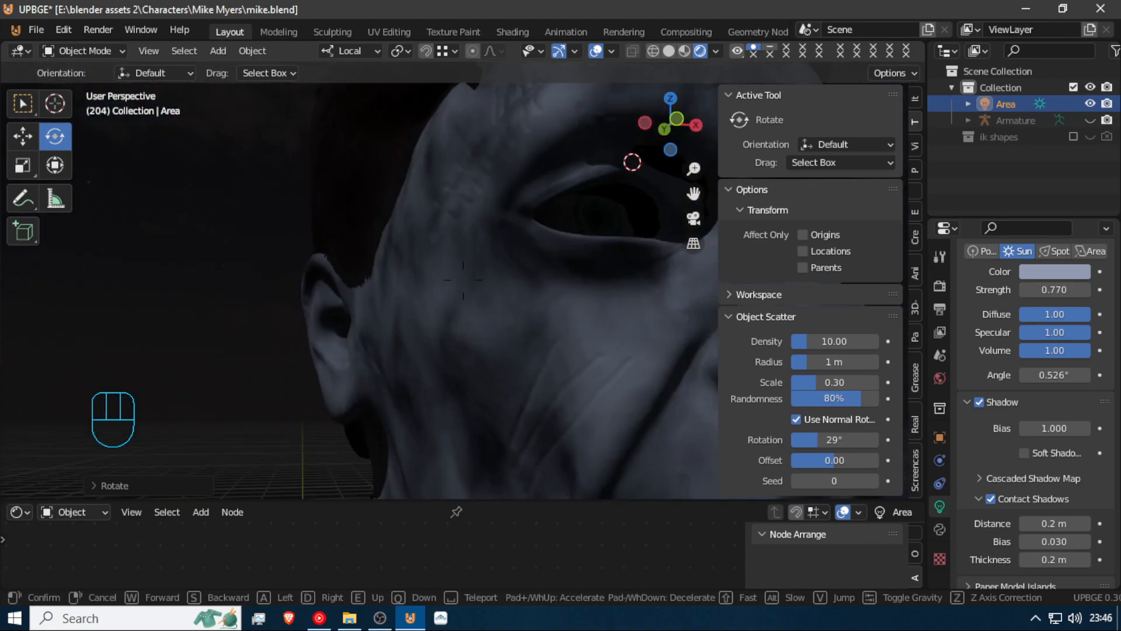
{"action": "key", "text": "d"}
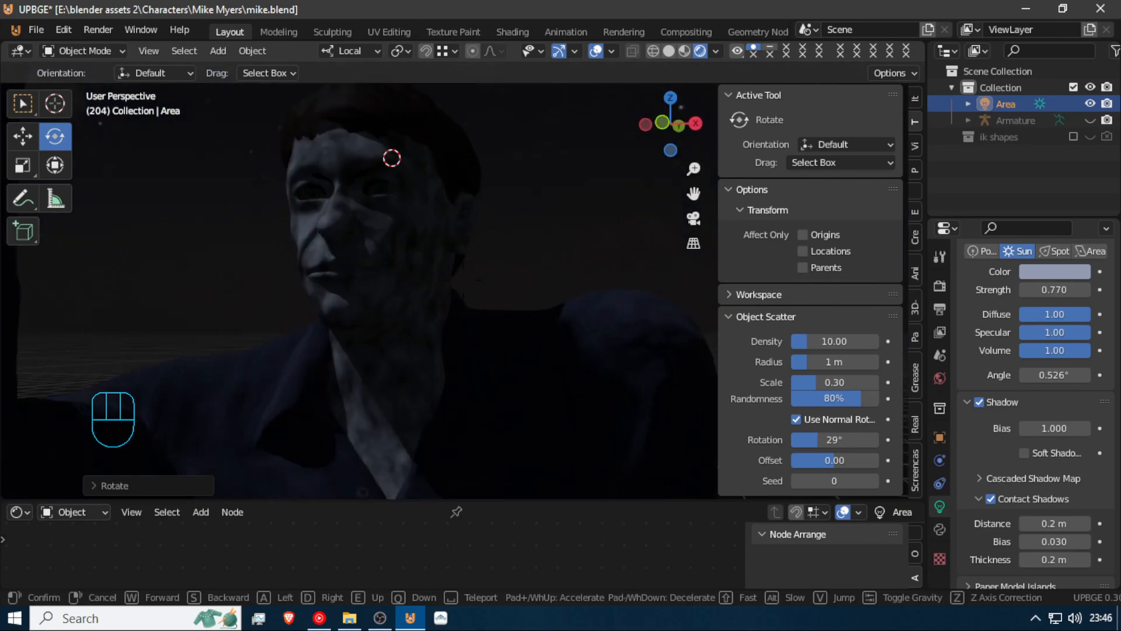
{"action": "key", "text": "shift+s"}
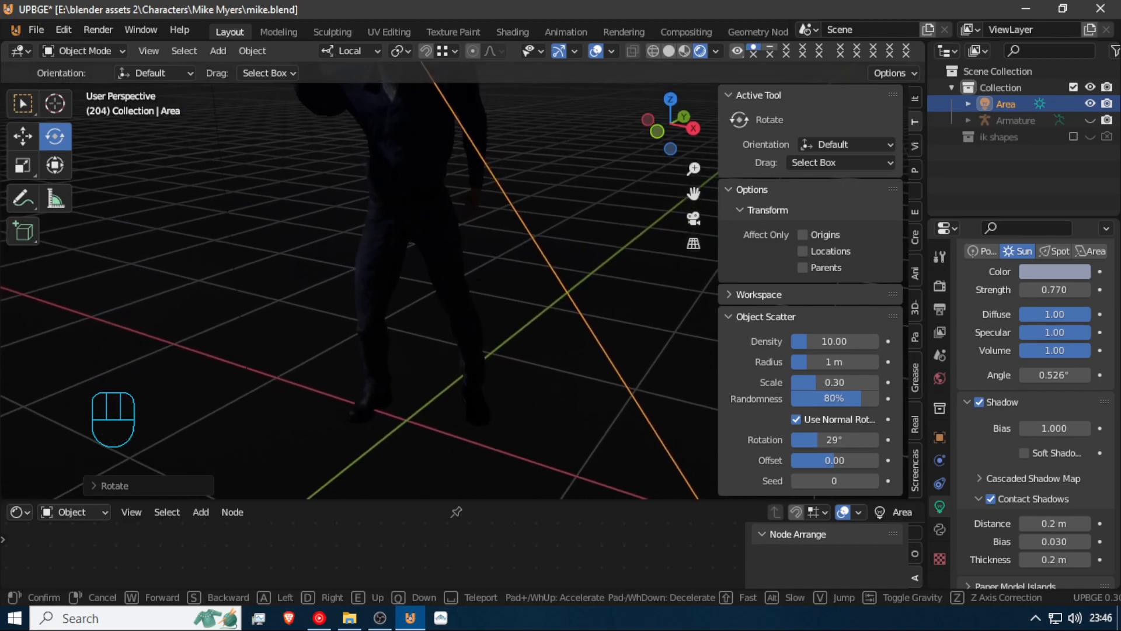
{"action": "key", "text": "shift+s"}
{"action": "left_click", "coordinate": [461, 292]}
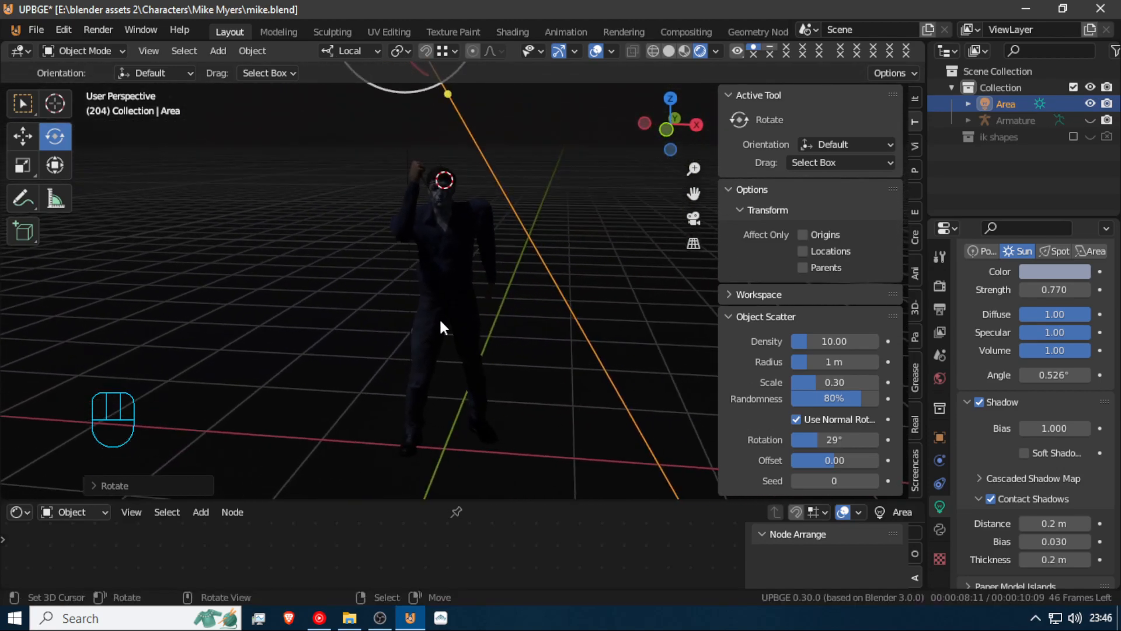
Add a plane at the world origin and scale it up into a large ground under the character's feet
{"action": "key", "text": "shift+c"}
{"action": "key", "text": "shift+a"}
{"action": "mouse_move", "coordinate": [403, 283]}
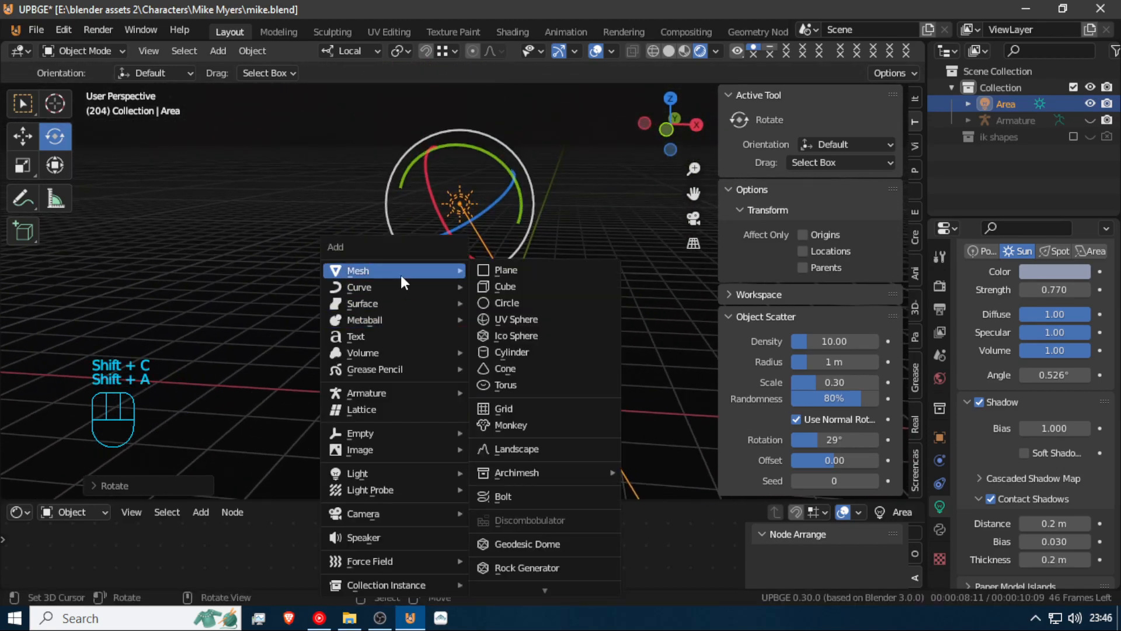
{"action": "left_click", "coordinate": [489, 269]}
{"action": "key", "text": "s"}
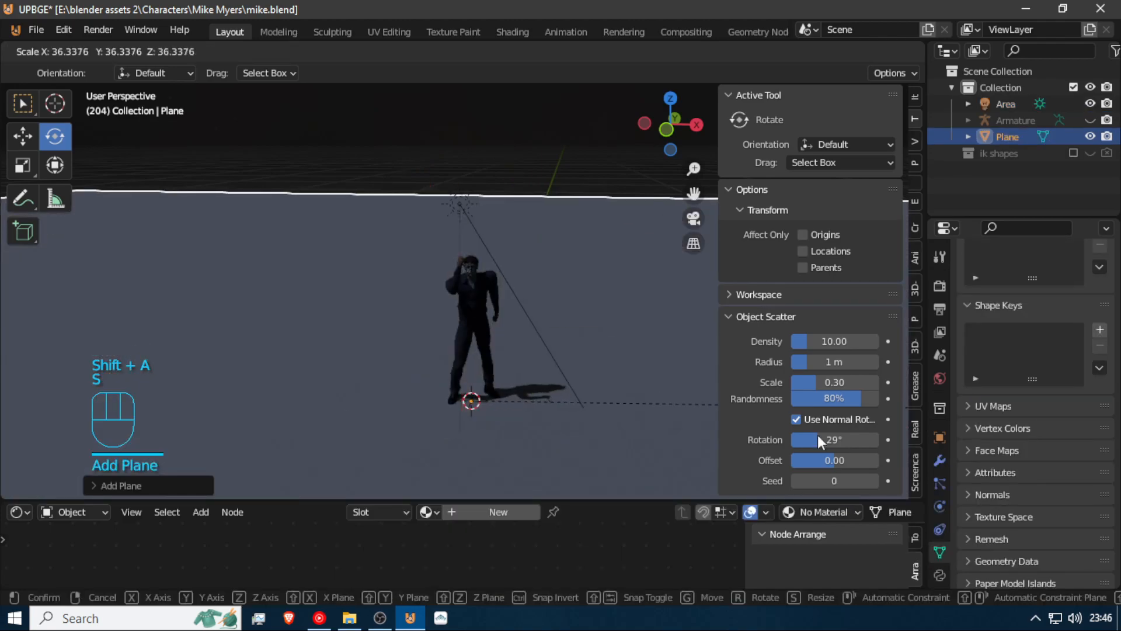
{"action": "left_click", "coordinate": [1061, 281]}
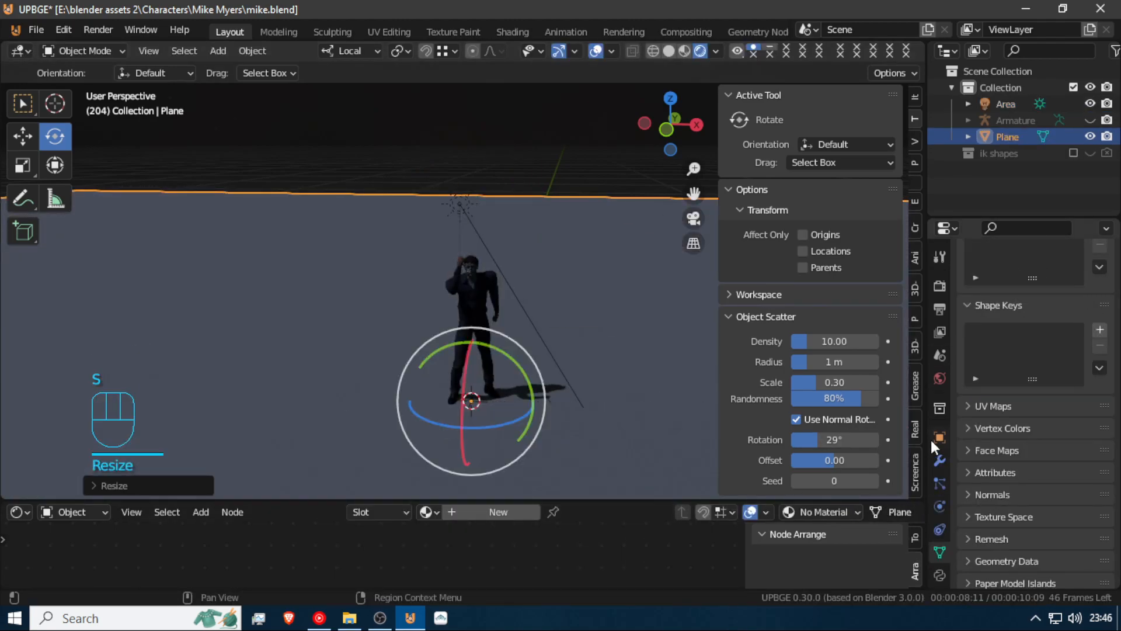
Assign the existing material named Material to the ground plane and change its base color to dark brown
{"action": "scroll", "coordinate": [930, 427], "scroll_direction": "down", "scroll_amount": 3}
{"action": "left_click", "coordinate": [939, 539]}
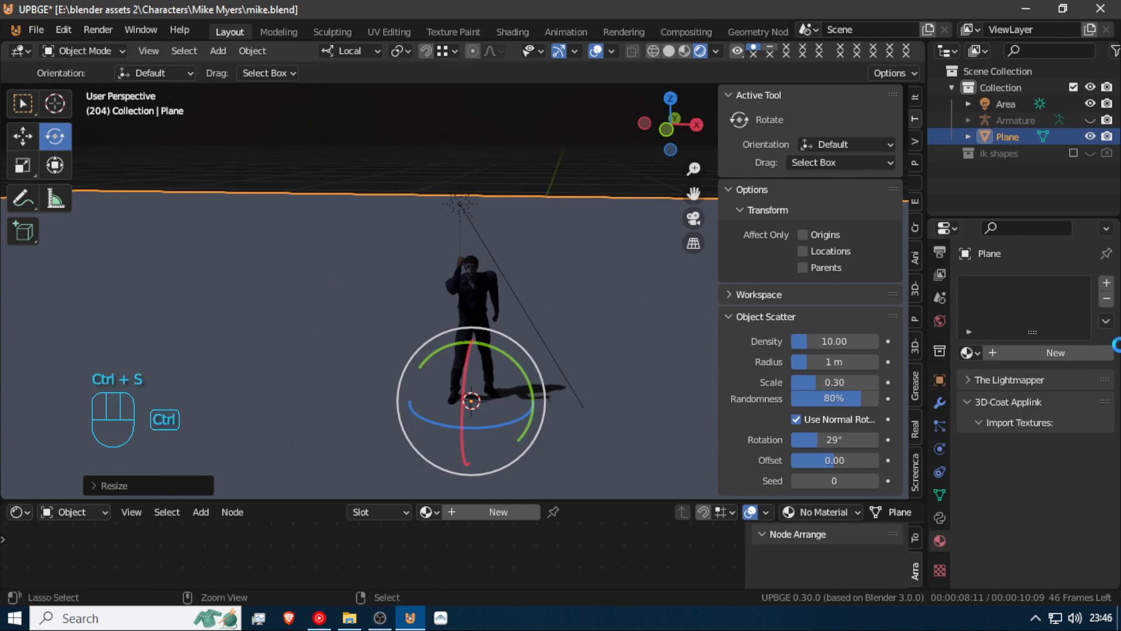
{"action": "left_click", "coordinate": [968, 353]}
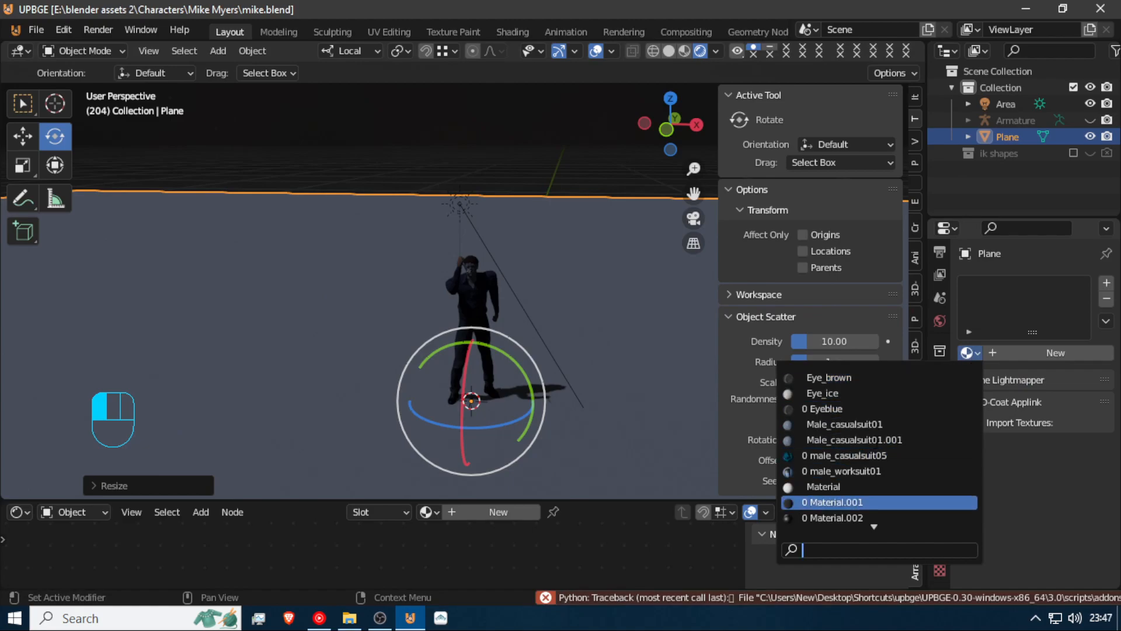
{"action": "left_click", "coordinate": [820, 487]}
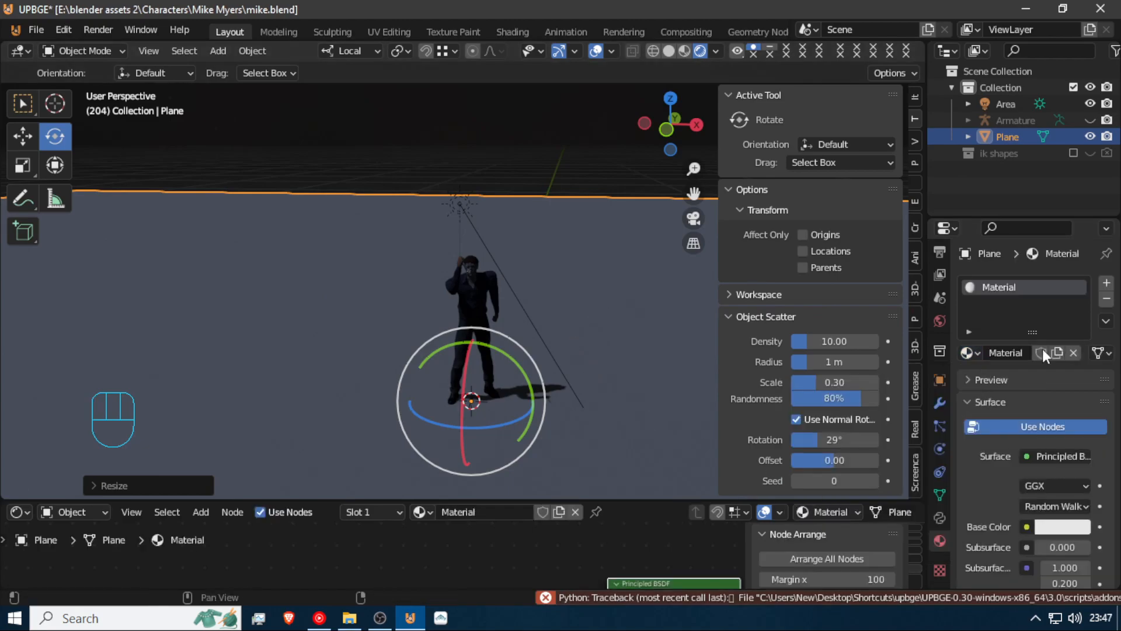
{"action": "left_click", "coordinate": [1066, 527]}
{"action": "left_click_drag", "start_coordinate": [1005, 353], "coordinate": [991, 374]}
{"action": "left_click_drag", "start_coordinate": [1081, 340], "coordinate": [1077, 371]}
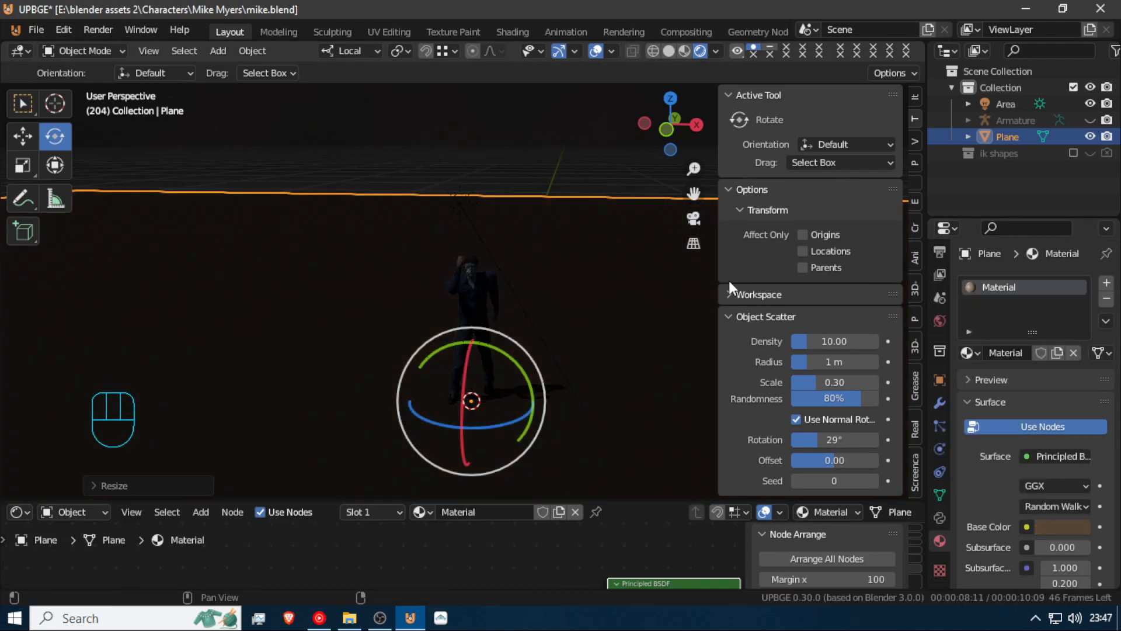
Deselect everything and inspect the character on the dark ground from low, side and front angles
{"action": "scroll", "coordinate": [489, 306], "scroll_direction": "up", "scroll_amount": 5}
{"action": "key", "text": "a"}
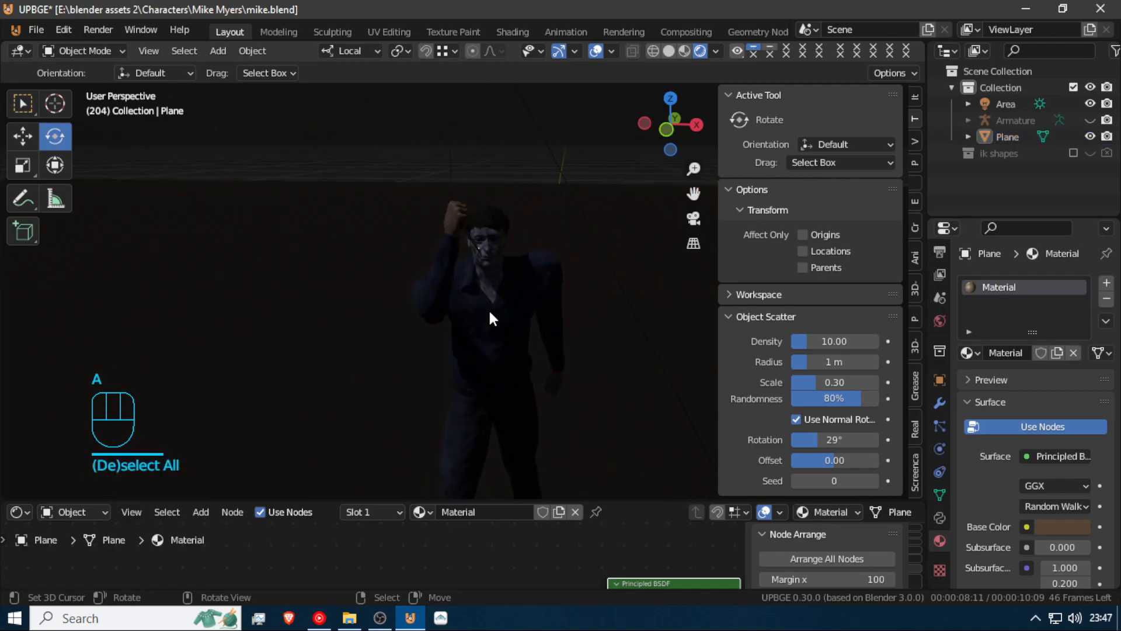
{"action": "middle_click_drag", "start_coordinate": [489, 310], "coordinate": [379, 247]}
{"action": "middle_click_drag", "start_coordinate": [540, 328], "coordinate": [401, 180], "text": "shift"}
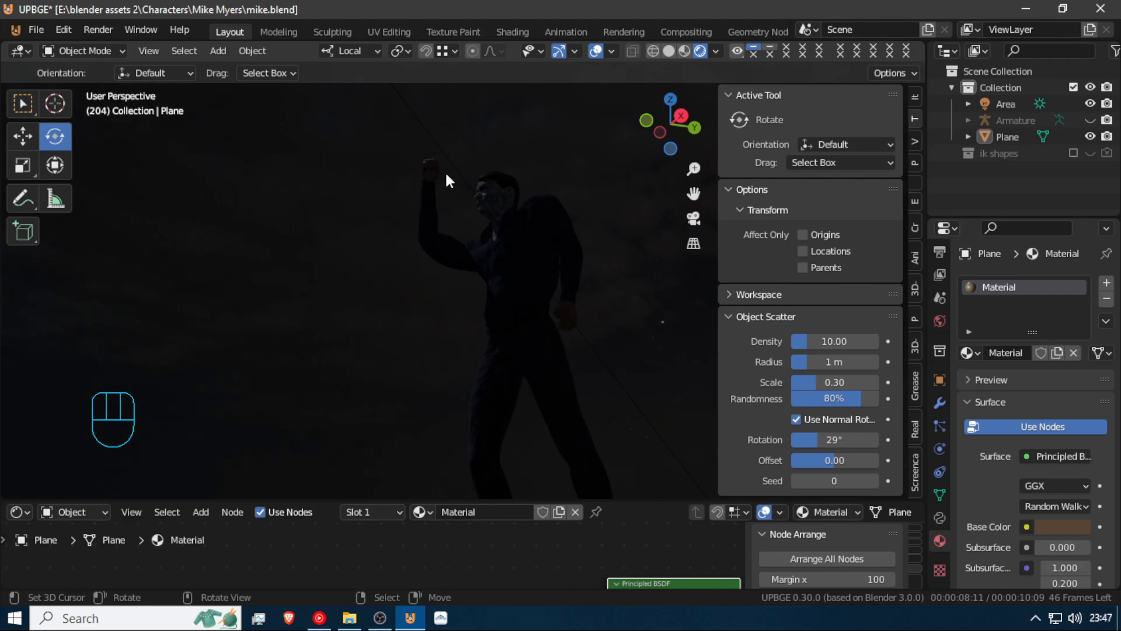
{"action": "middle_click_drag", "start_coordinate": [453, 180], "coordinate": [558, 325], "text": "shift"}
{"action": "scroll", "coordinate": [528, 312], "scroll_direction": "up", "scroll_amount": 3}
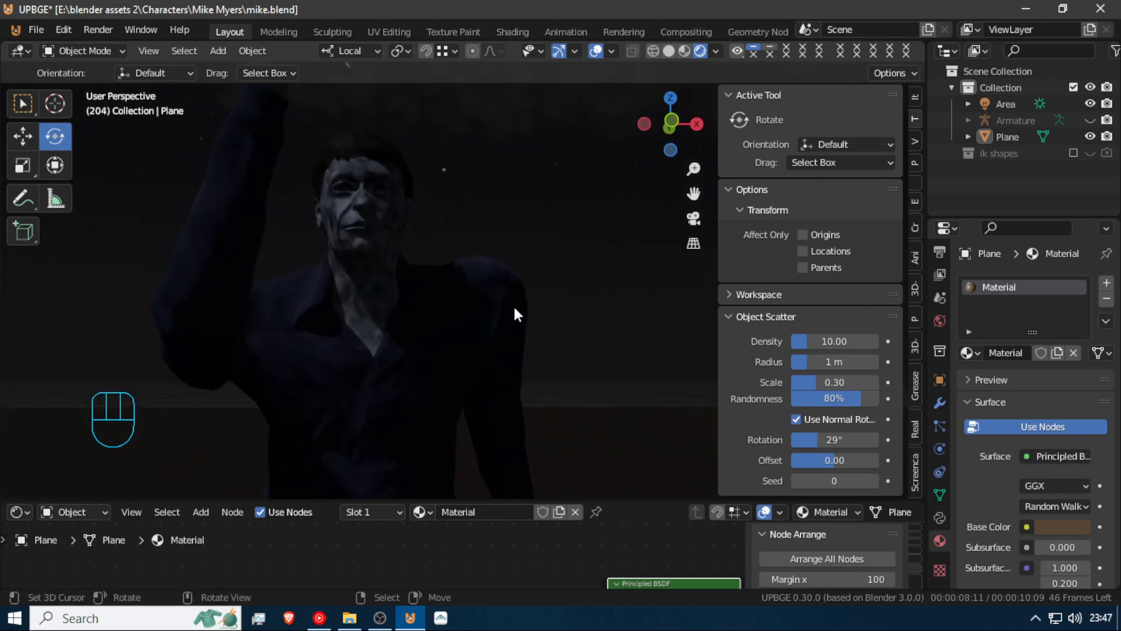
{"action": "scroll", "coordinate": [493, 278], "scroll_direction": "down", "scroll_amount": 2}
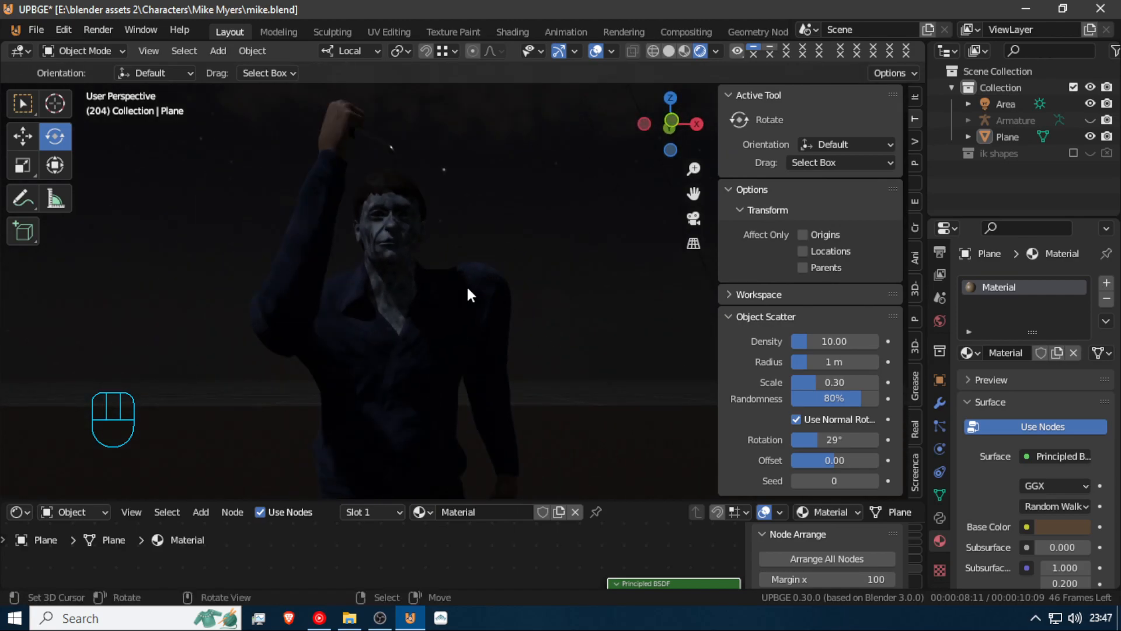
{"action": "scroll", "coordinate": [465, 280], "scroll_direction": "up", "scroll_amount": 5}
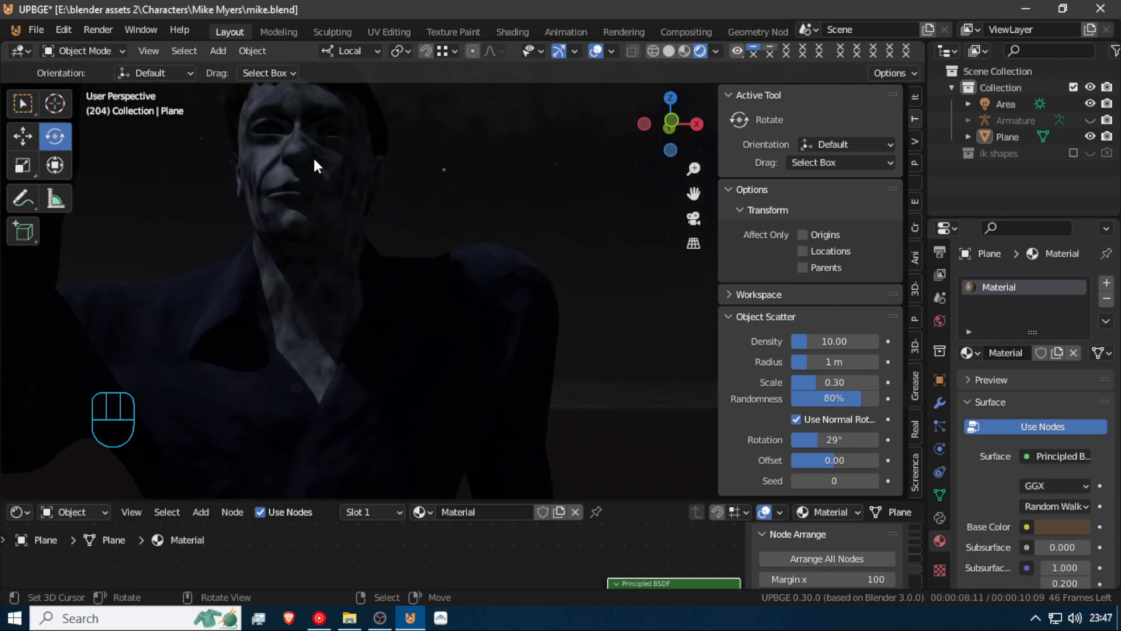
Select the head mesh, enlarge the node editor and move the grey stop of its skin ColorRamp to 0.155
{"action": "left_click", "coordinate": [326, 290]}
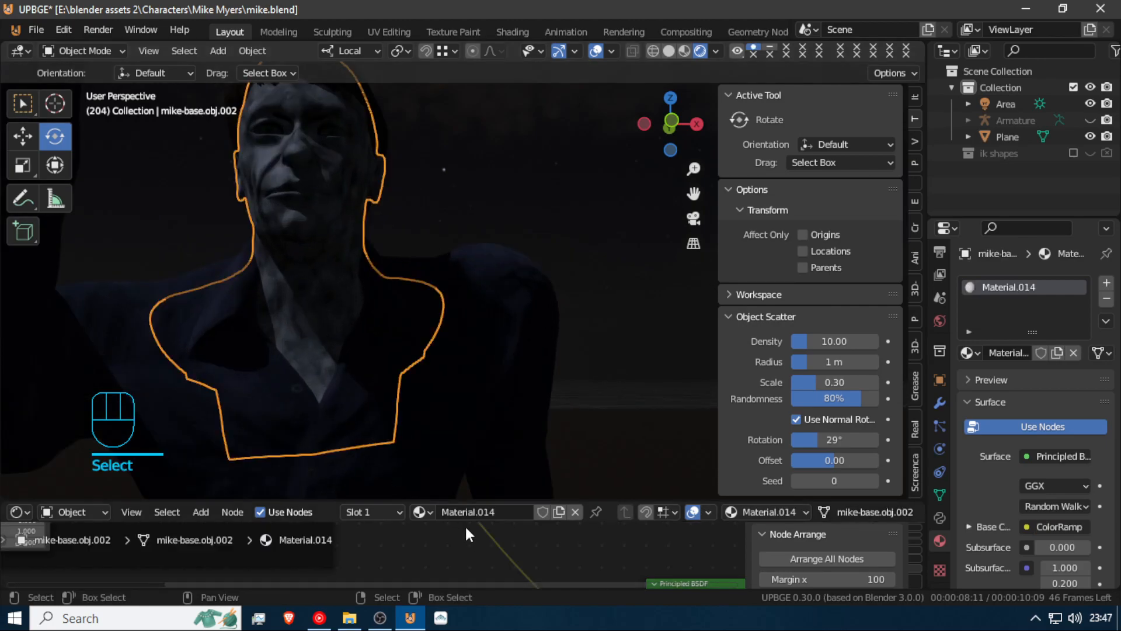
{"action": "left_click_drag", "start_coordinate": [450, 499], "coordinate": [455, 269]}
{"action": "middle_click_drag", "start_coordinate": [433, 406], "coordinate": [617, 571]}
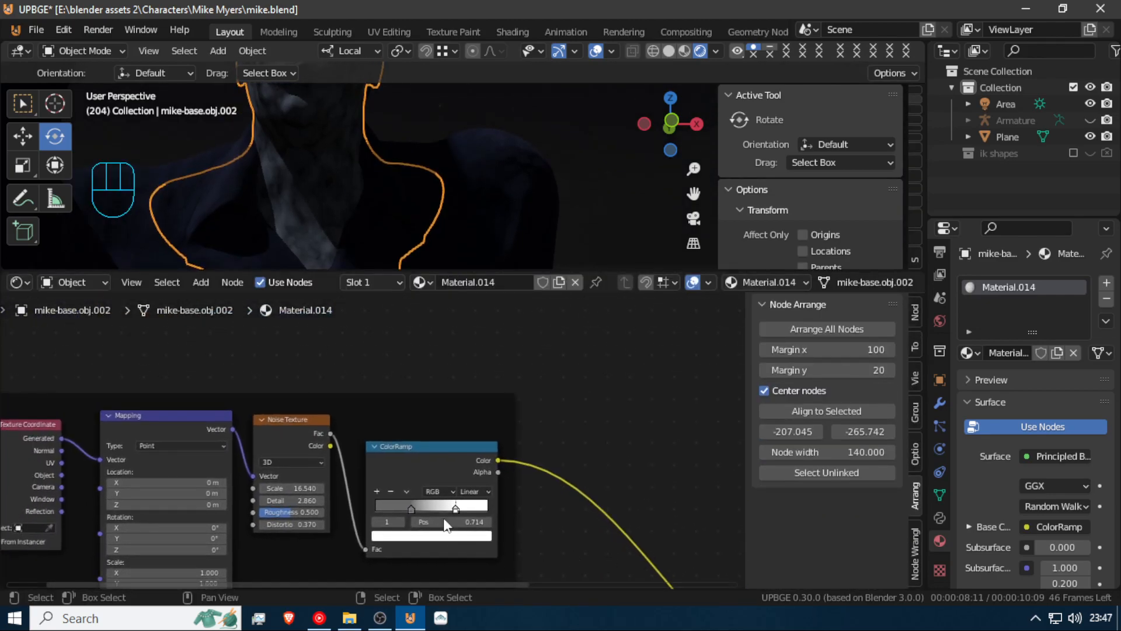
{"action": "mouse_move", "coordinate": [413, 507]}
{"action": "left_mouse_down"}
{"action": "mouse_move", "coordinate": [427, 507]}
{"action": "mouse_move", "coordinate": [407, 507]}
{"action": "left_mouse_up"}
{"action": "left_click", "coordinate": [430, 506]}
Examine the head's skin shading up close from several angles
{"action": "key", "text": "shift+f"}
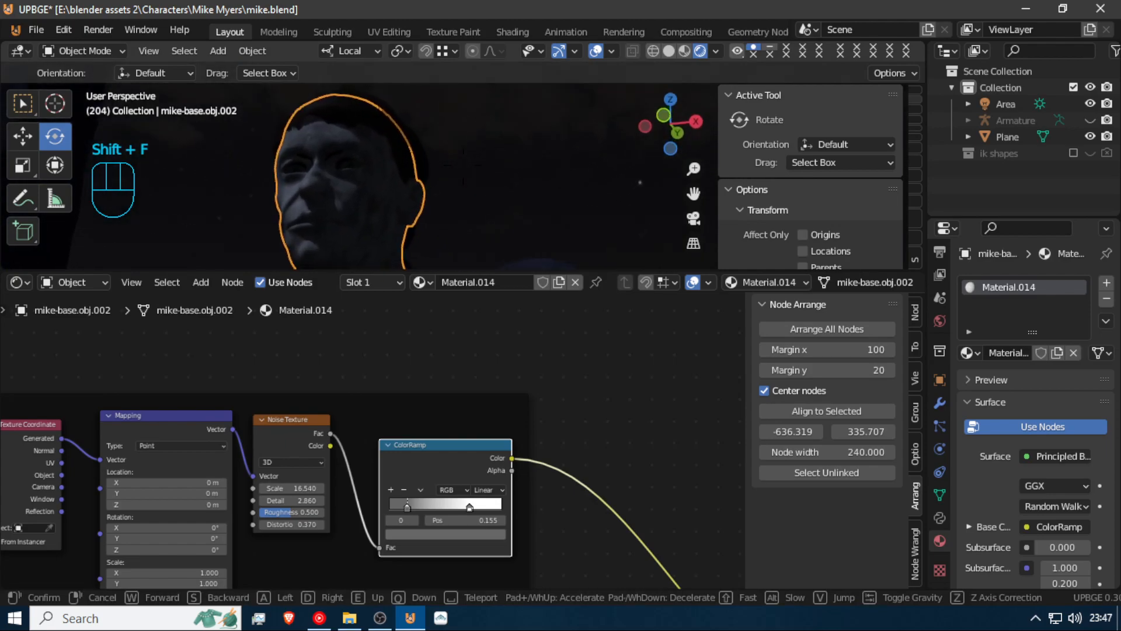
{"action": "key", "text": "w"}
{"action": "key", "text": "a"}
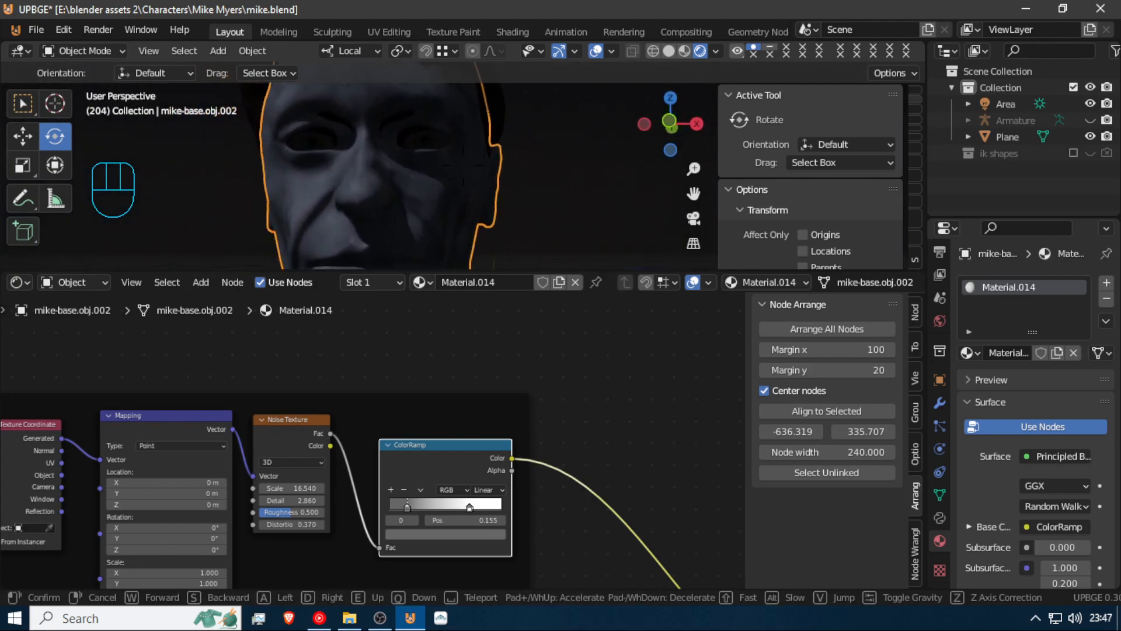
{"action": "key", "text": "w"}
{"action": "key", "text": "s"}
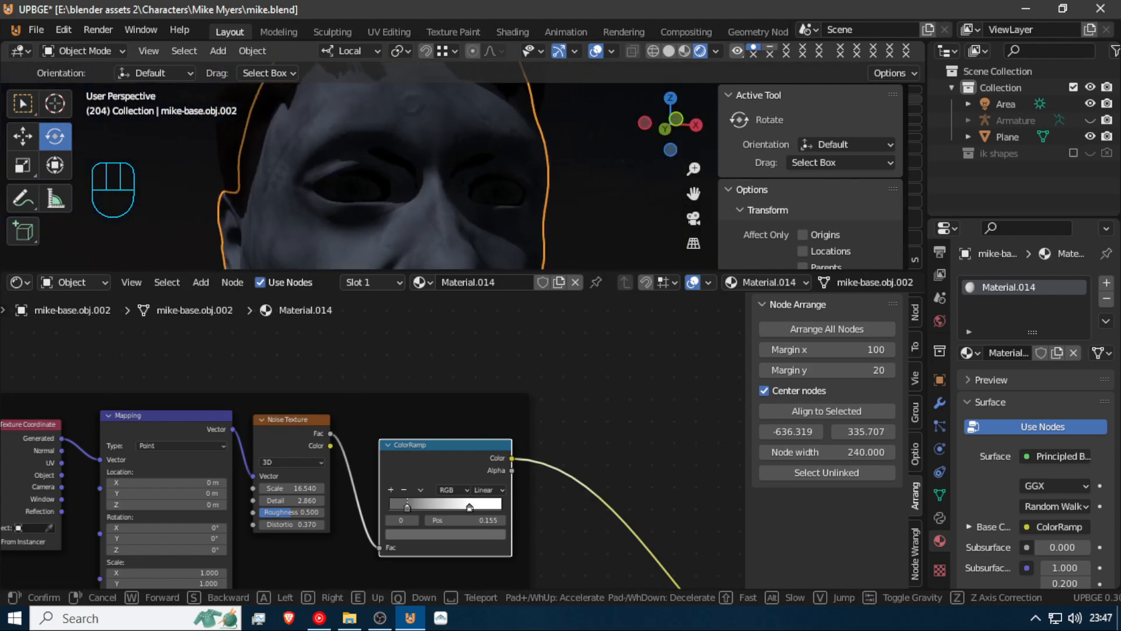
{"action": "key", "text": "d"}
{"action": "key", "text": "s"}
{"action": "key", "text": "s"}
{"action": "left_click", "coordinate": [463, 167]}
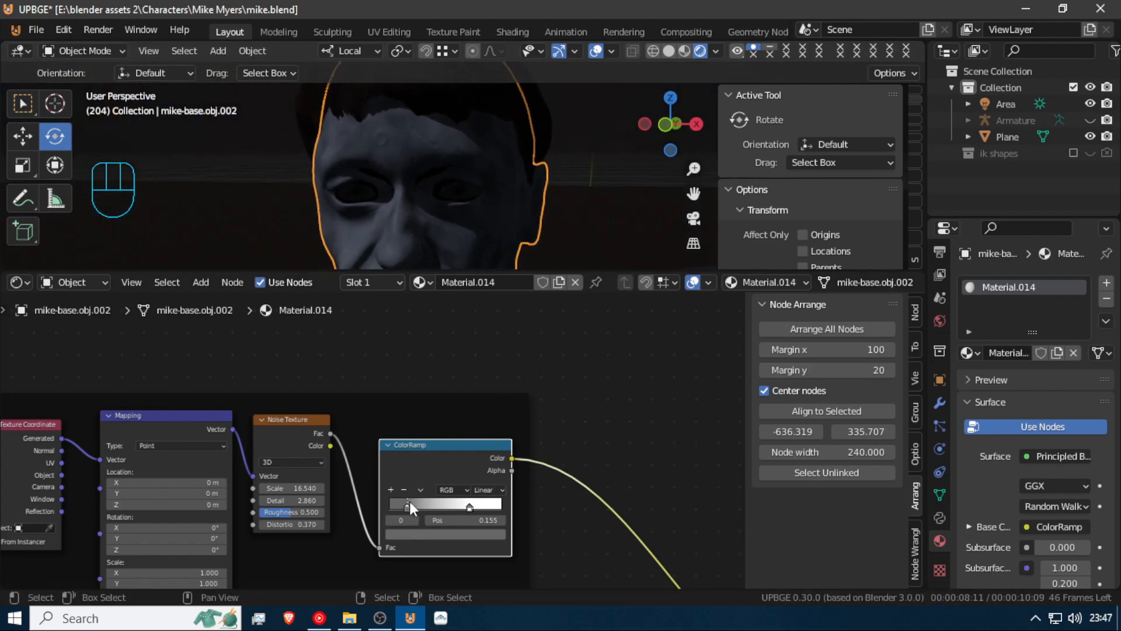
Reverse the skin ColorRamp so white comes first at 0.395 and grey sits at 0.932, and check the face from the front
{"action": "left_click_drag", "start_coordinate": [410, 505], "coordinate": [434, 504]}
{"action": "key", "text": "shift+f"}
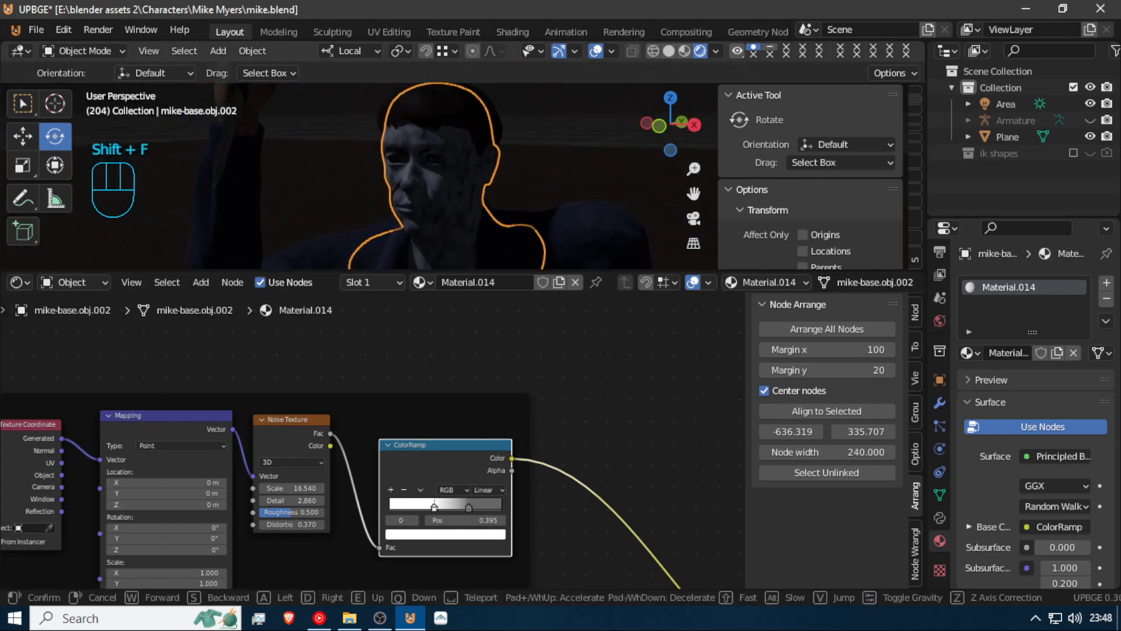
{"action": "left_click", "coordinate": [465, 172]}
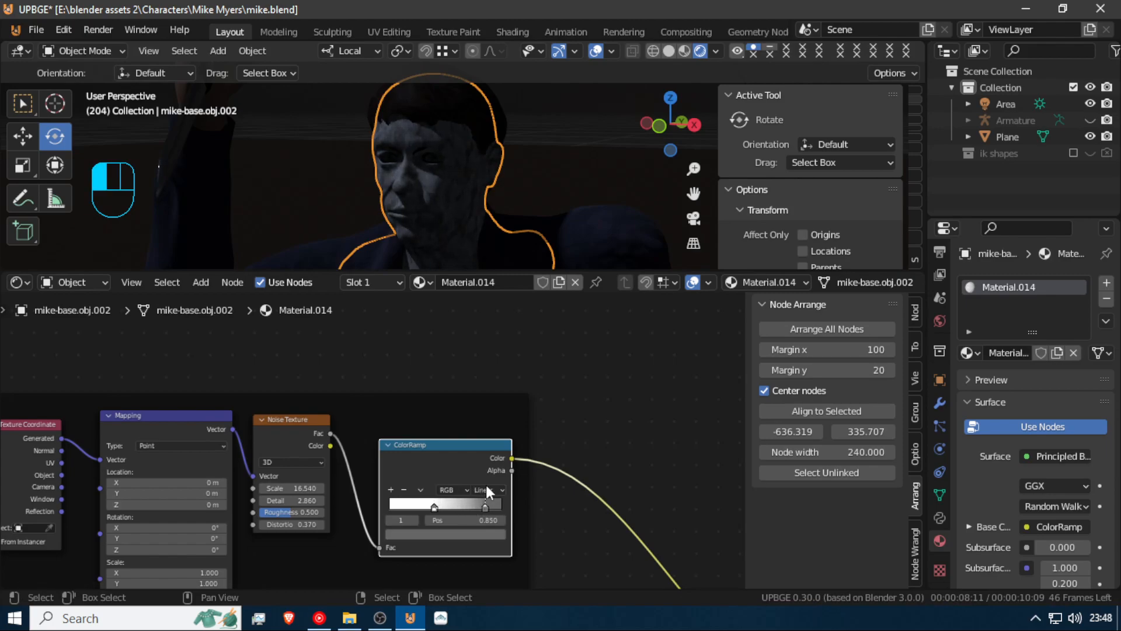
{"action": "left_click_drag", "start_coordinate": [479, 486], "coordinate": [491, 481]}
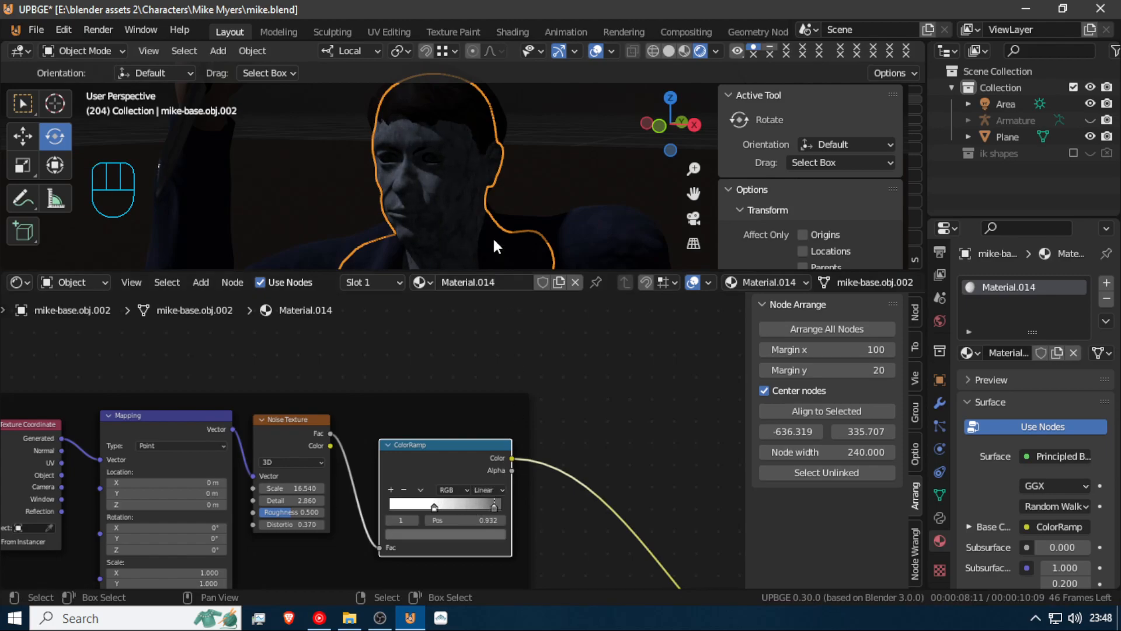
{"action": "key", "text": "shift+f"}
{"action": "key", "text": "w"}
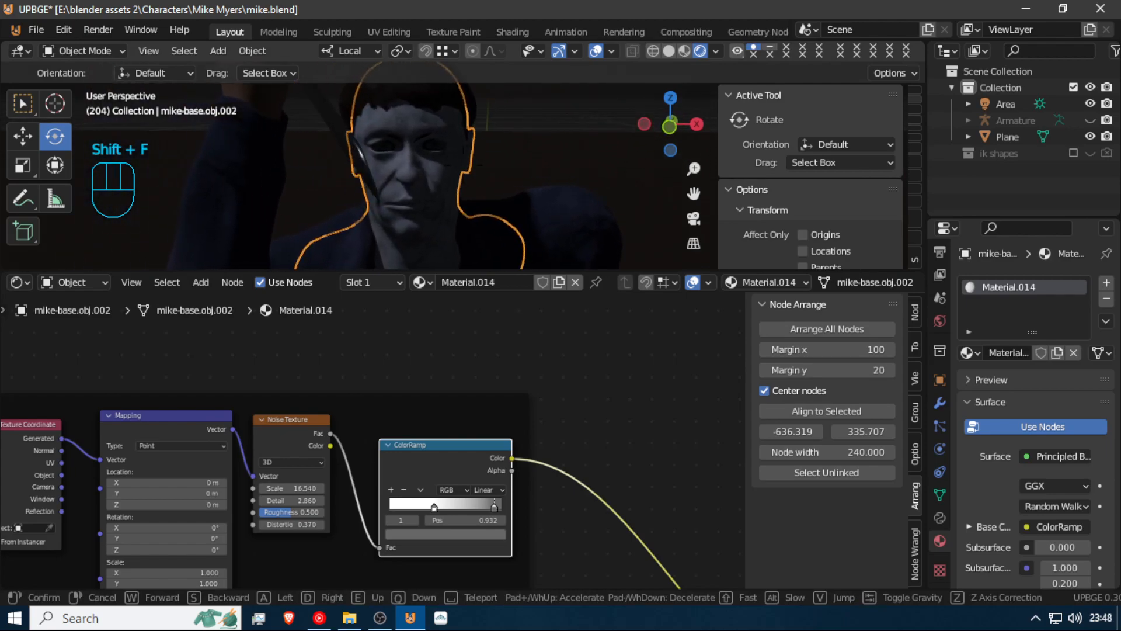
{"action": "key", "text": "w"}
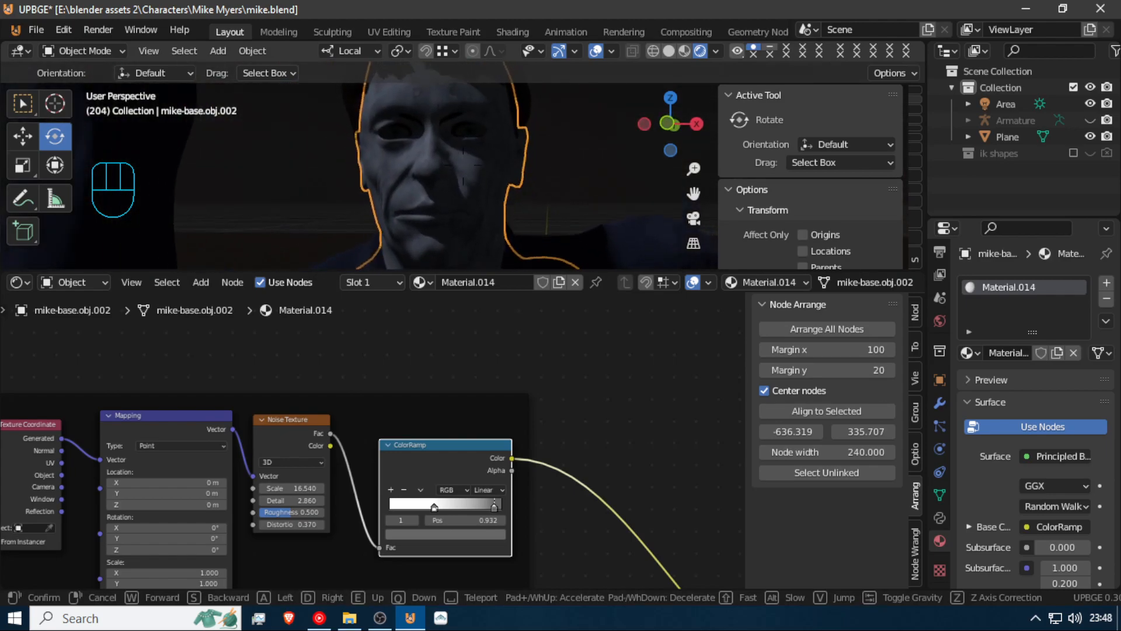
Examine the head's skin shading up close around the eye, ear, forehead and nose
{"action": "key", "text": "w"}
{"action": "key", "text": "a"}
{"action": "key", "text": "d"}
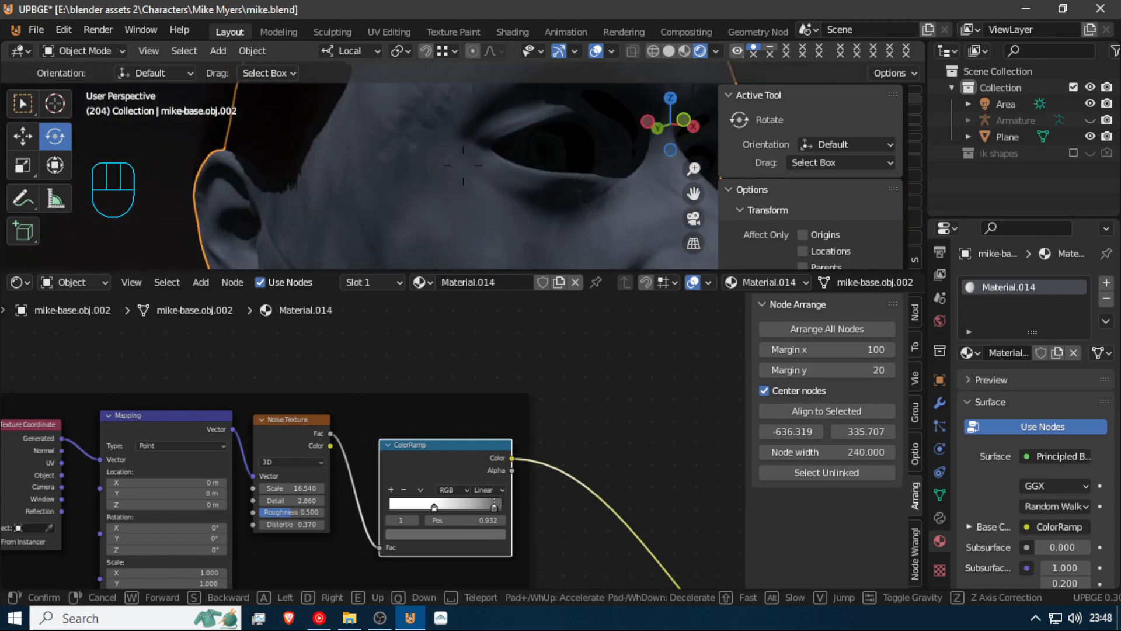
{"action": "key", "text": "s"}
{"action": "key", "text": "w"}
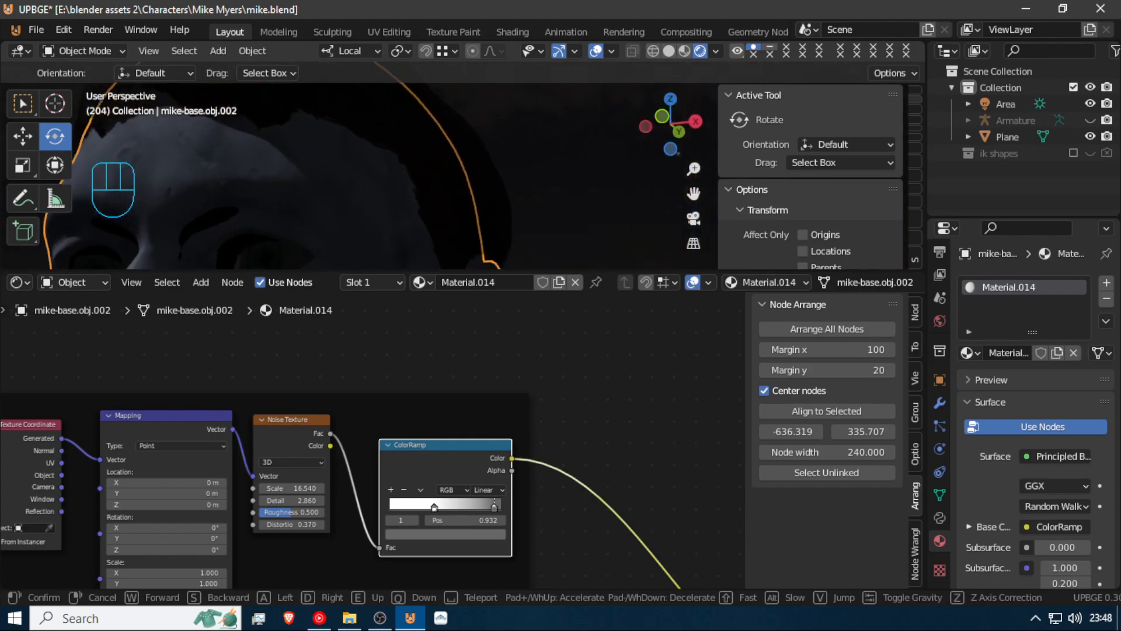
{"action": "key", "text": "d"}
{"action": "key", "text": "s"}
{"action": "key", "text": "a"}
{"action": "left_click", "coordinate": [476, 195]}
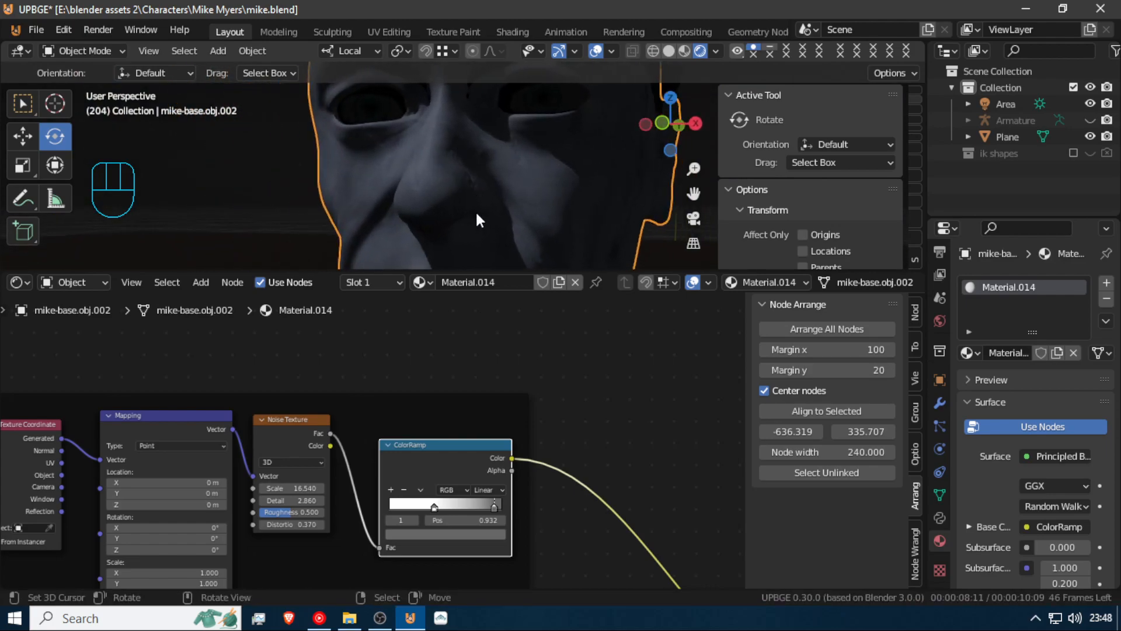
Move the grey stop of the skin ColorRamp to 0.745, darken its colour to near black, and check the head from farther away
{"action": "left_click_drag", "start_coordinate": [492, 509], "coordinate": [481, 510]}
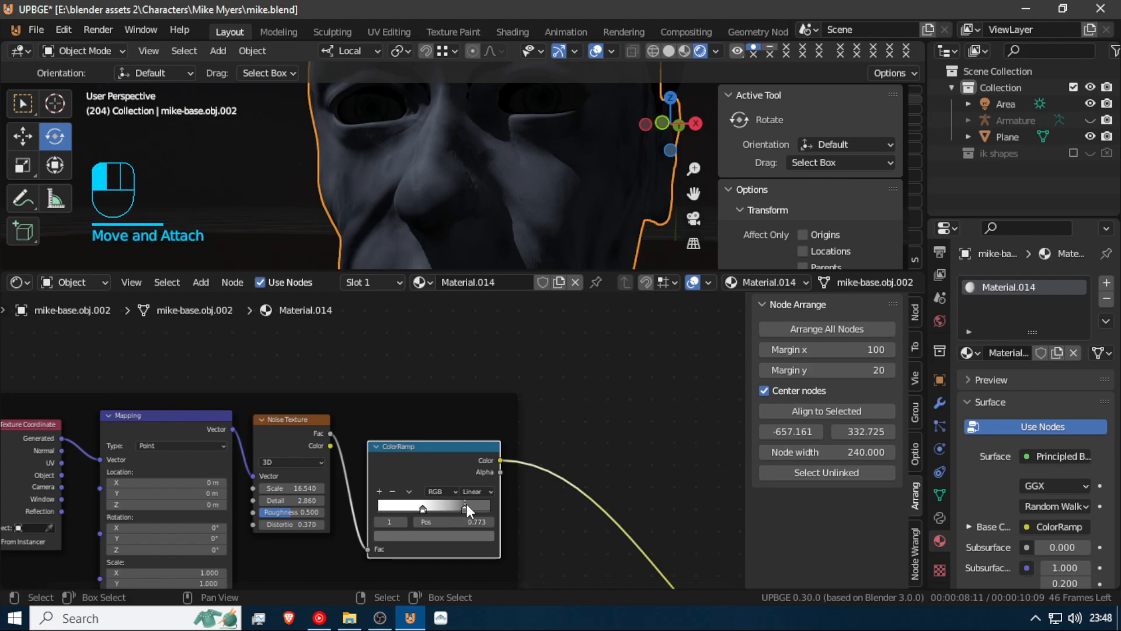
{"action": "left_click", "coordinate": [469, 535]}
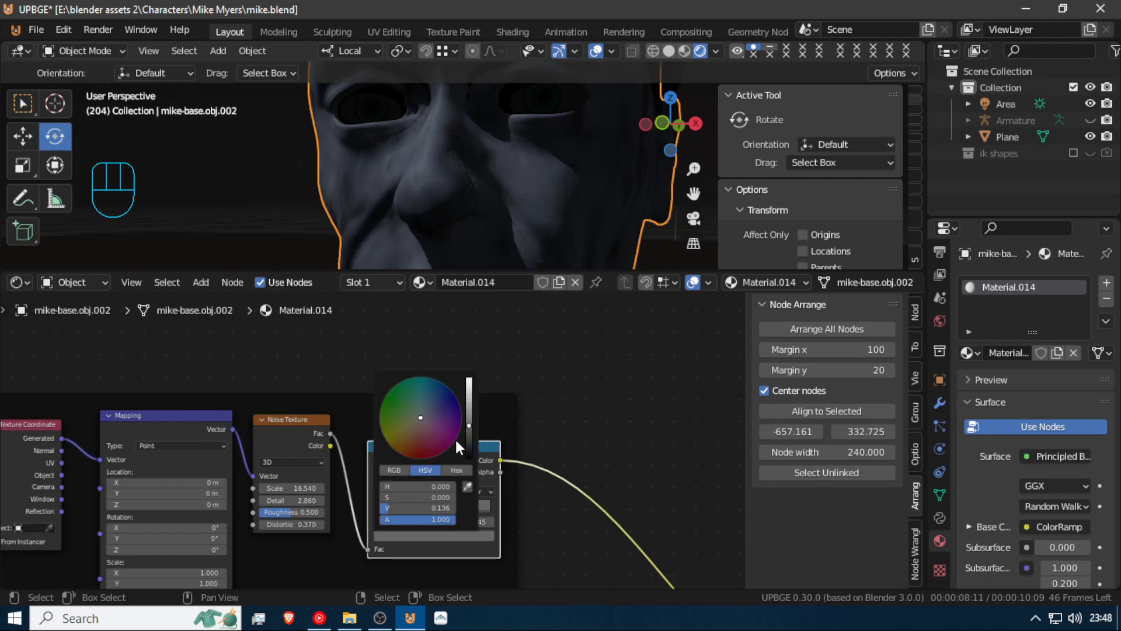
{"action": "left_click_drag", "start_coordinate": [470, 431], "coordinate": [469, 454]}
{"action": "key", "text": "shift+f"}
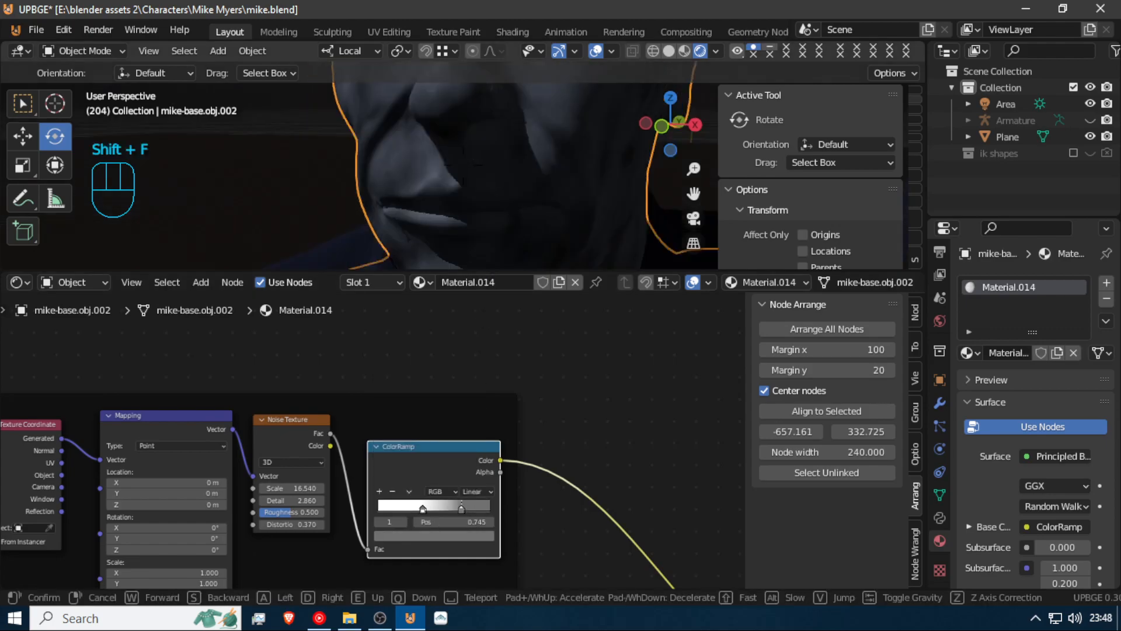
{"action": "left_click", "coordinate": [448, 533]}
{"action": "left_click_drag", "start_coordinate": [468, 429], "coordinate": [470, 453]}
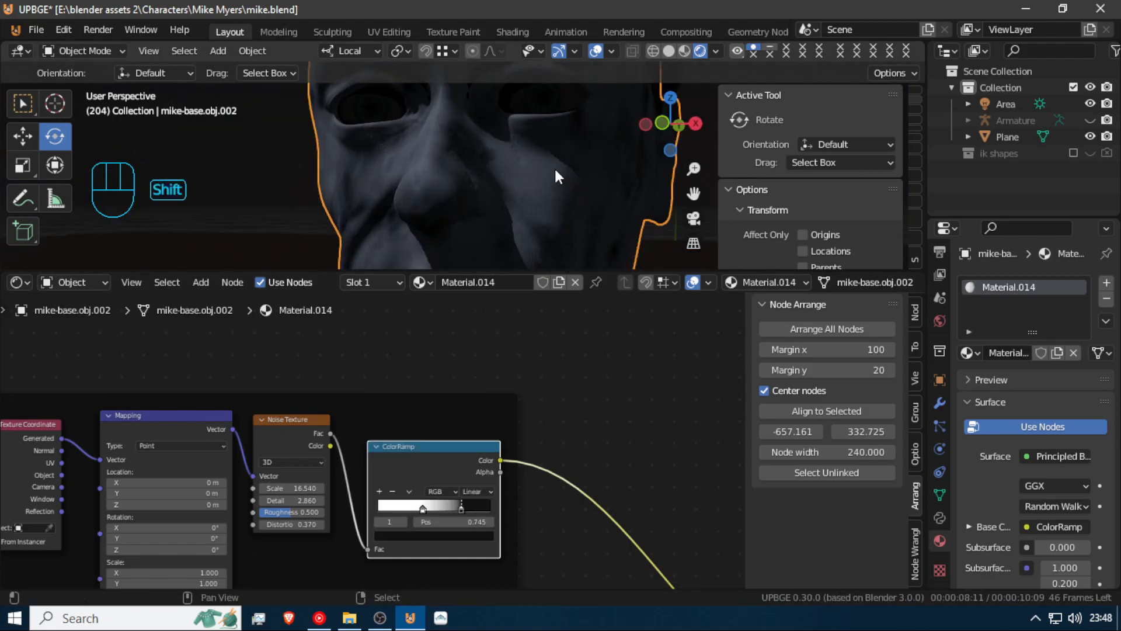
{"action": "key", "text": "shift+f"}
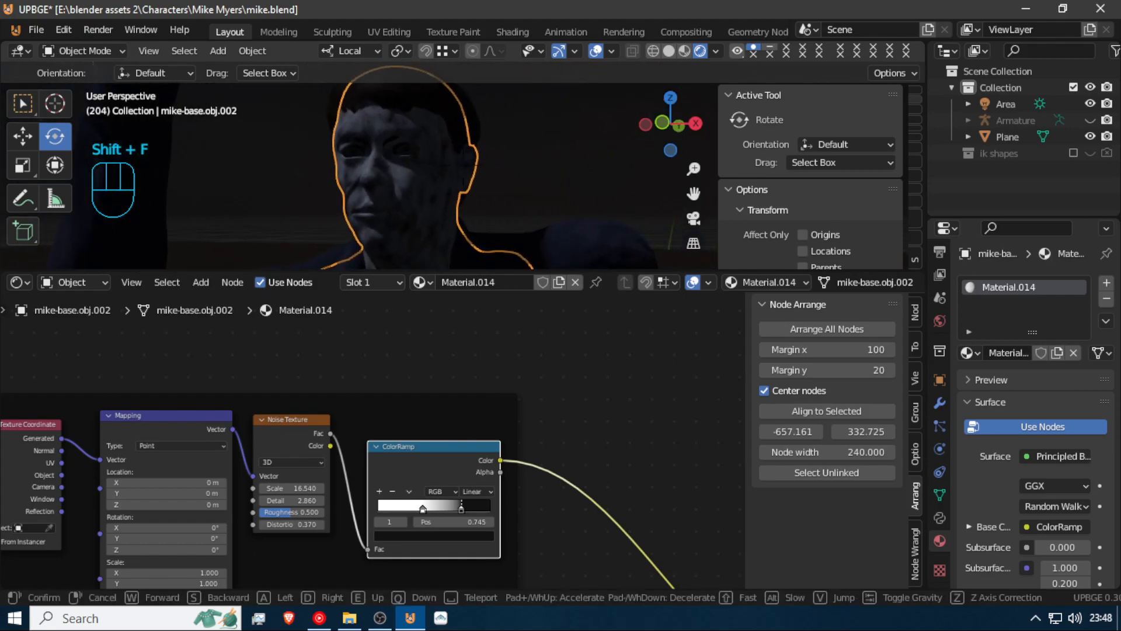
{"action": "left_click", "coordinate": [464, 201]}
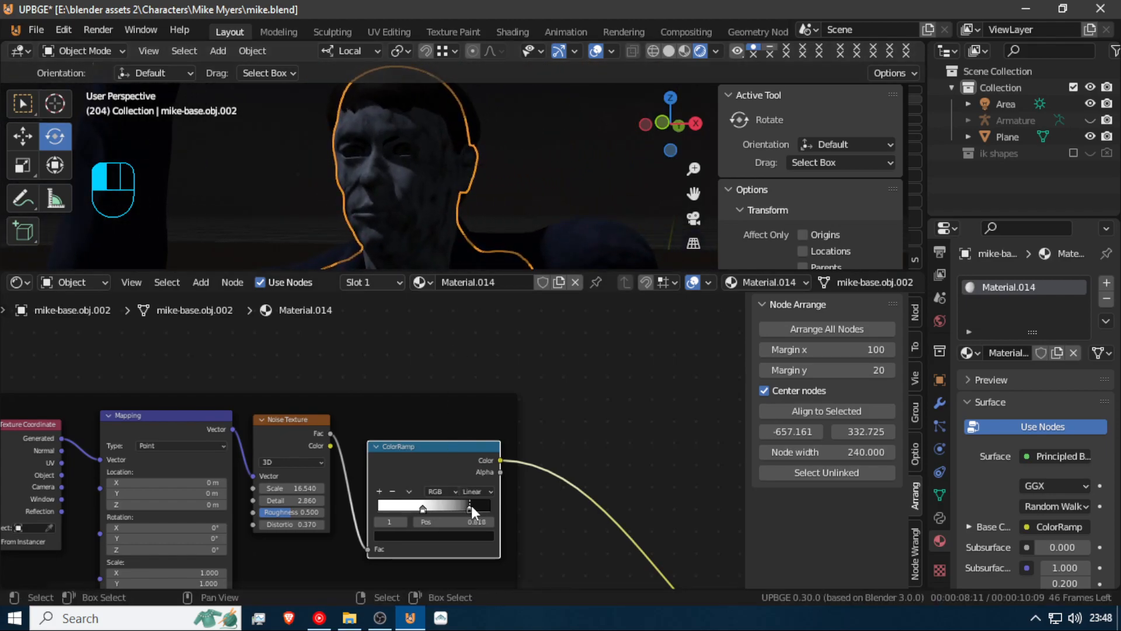
Shift the ColorRamp's dark stop slightly toward the end, set its white stop to 0.432, and check the upper body
{"action": "left_click_drag", "start_coordinate": [479, 500], "coordinate": [428, 504]}
{"action": "left_click", "coordinate": [429, 505]}
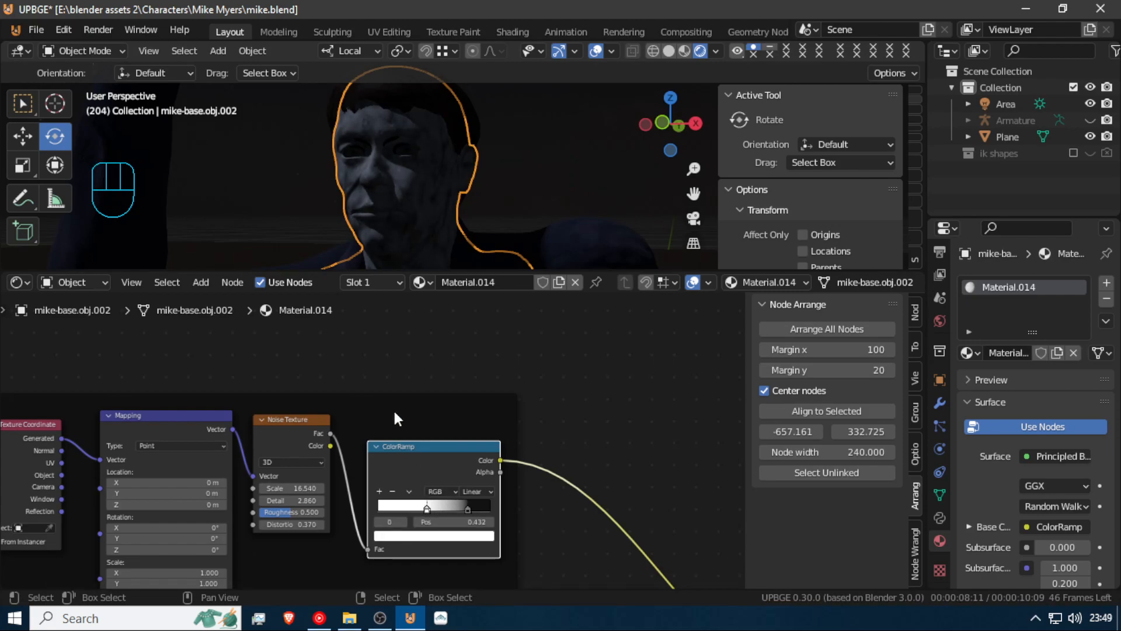
{"action": "key", "text": "shift+f"}
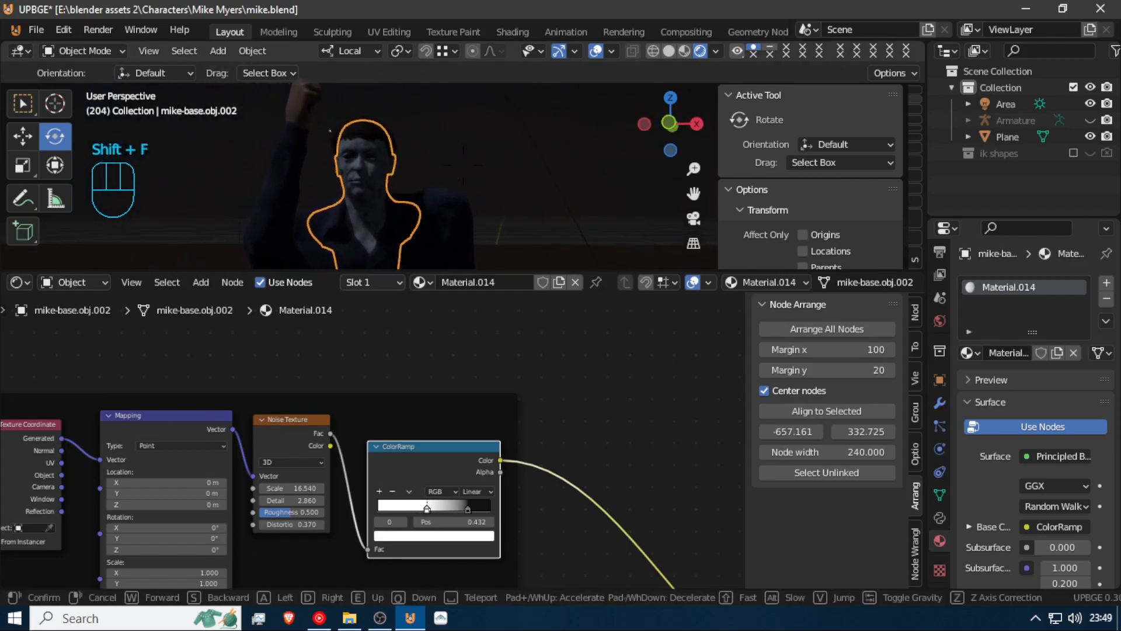
{"action": "left_click", "coordinate": [473, 167]}
Deselect everything and inspect the character with the raised arm from the front and from low angles
{"action": "key", "text": "a"}
{"action": "key", "text": "shift+f"}
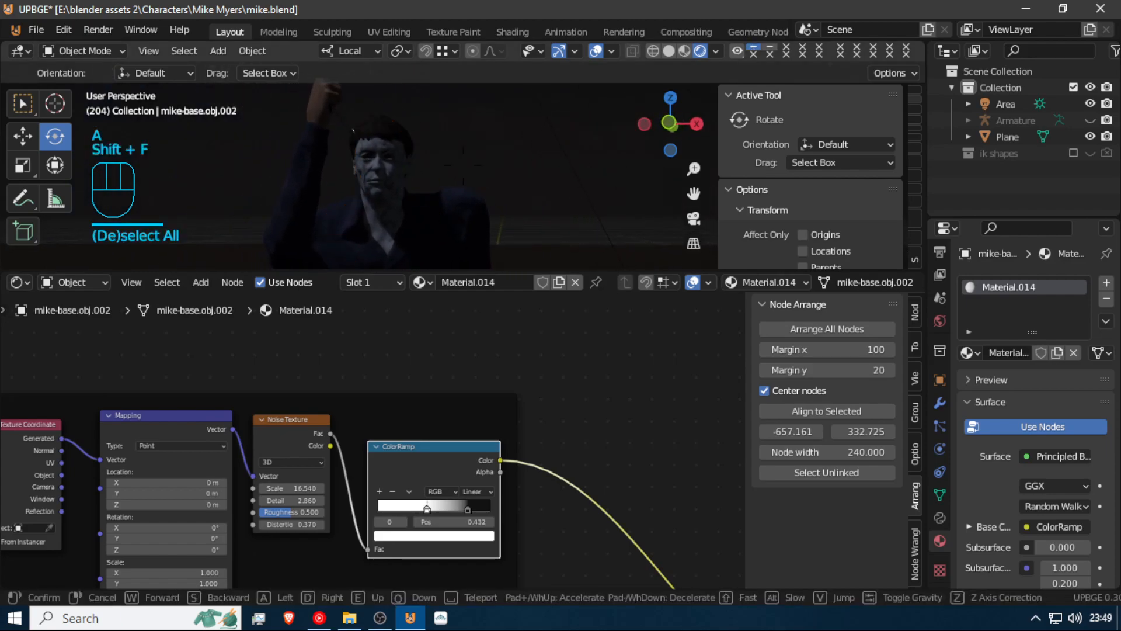
{"action": "key", "text": "w"}
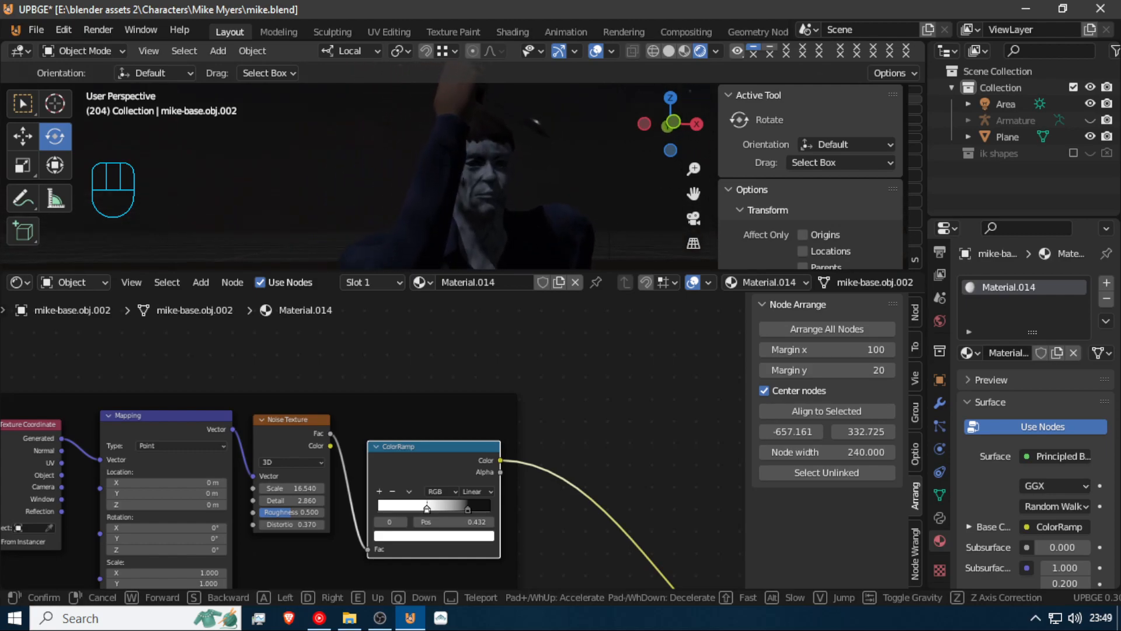
{"action": "key", "text": "q"}
{"action": "key", "text": "s"}
{"action": "key", "text": "w"}
{"action": "key", "text": "d"}
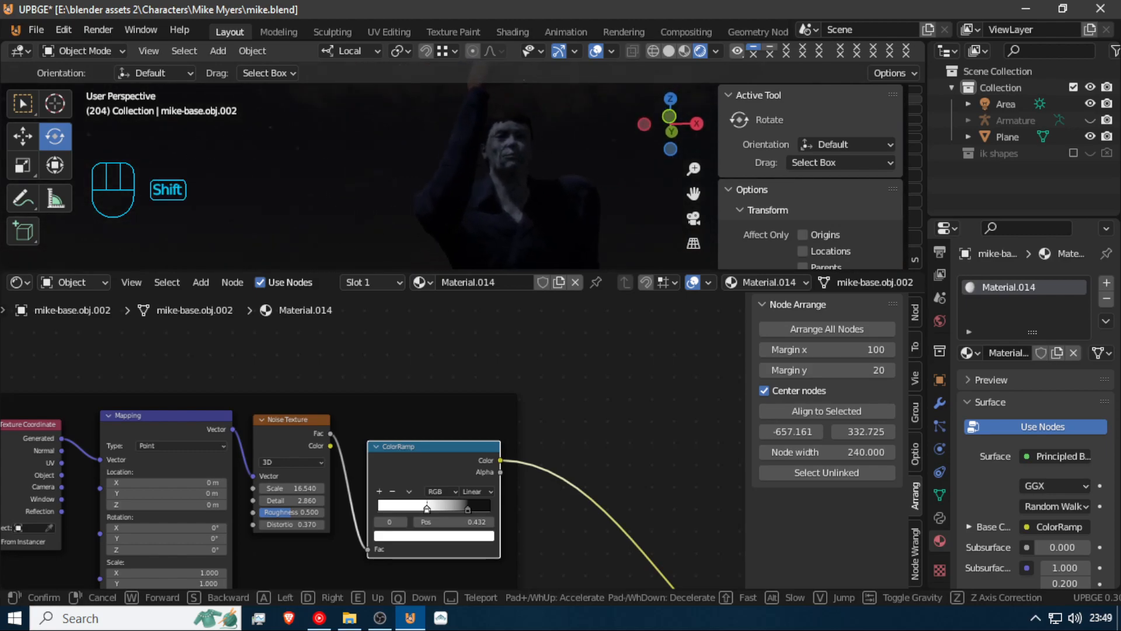
{"action": "left_click", "coordinate": [465, 171]}
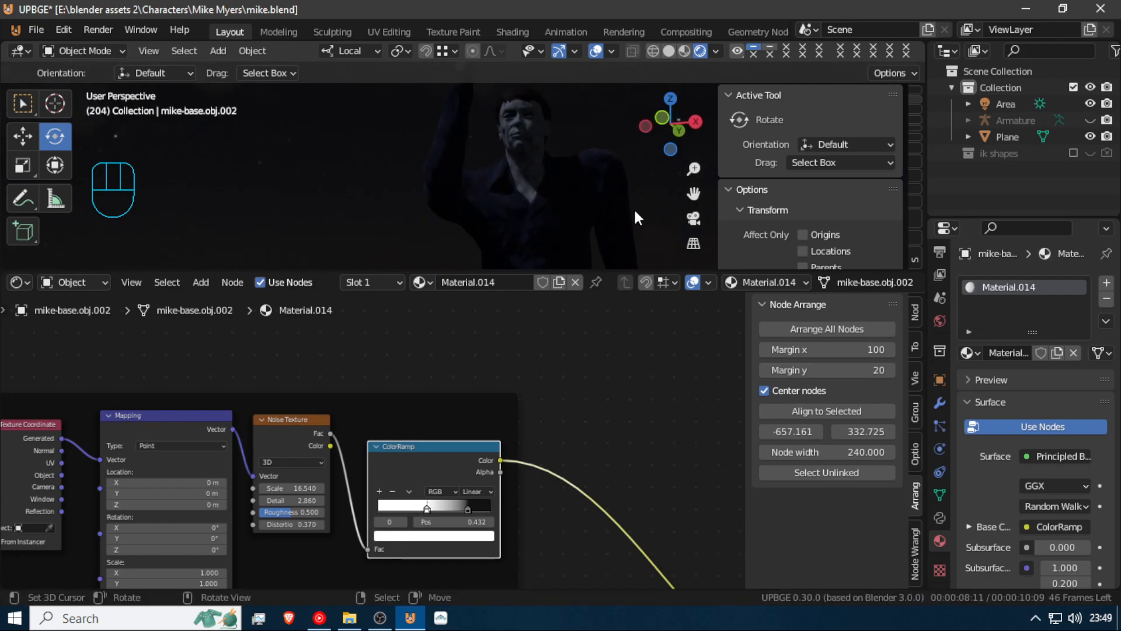
{"action": "key", "text": "shift+f"}
{"action": "left_click", "coordinate": [465, 171]}
Collapse the node editor to enlarge the 3D viewport and inspect the character from a distance and closer to the face
{"action": "left_click_drag", "start_coordinate": [597, 269], "coordinate": [569, 628]}
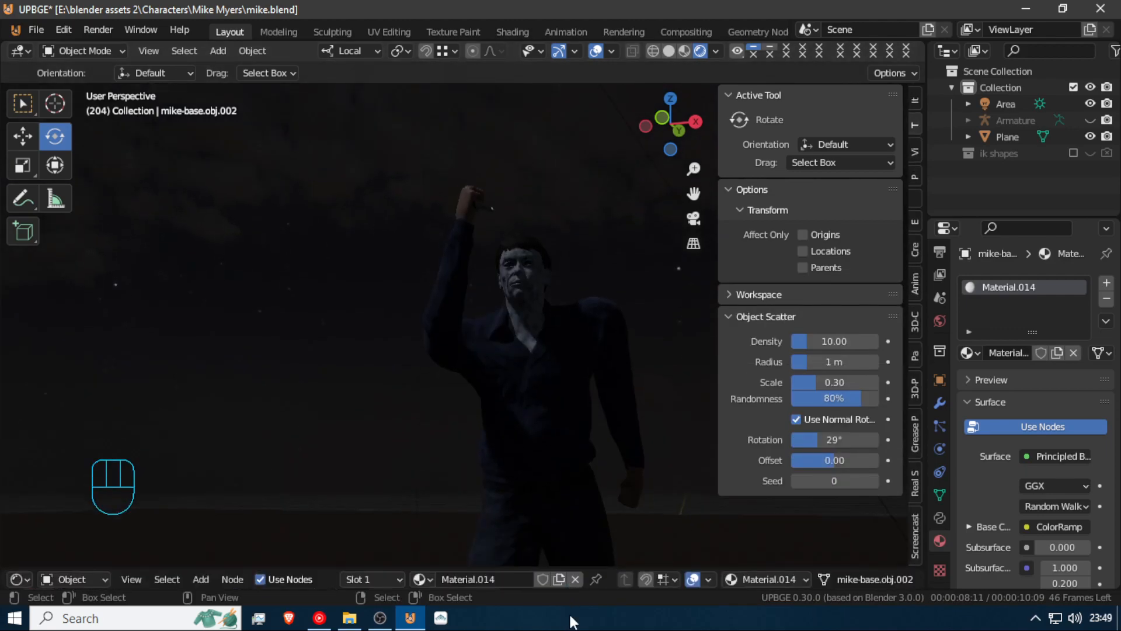
{"action": "key", "text": "shift+f"}
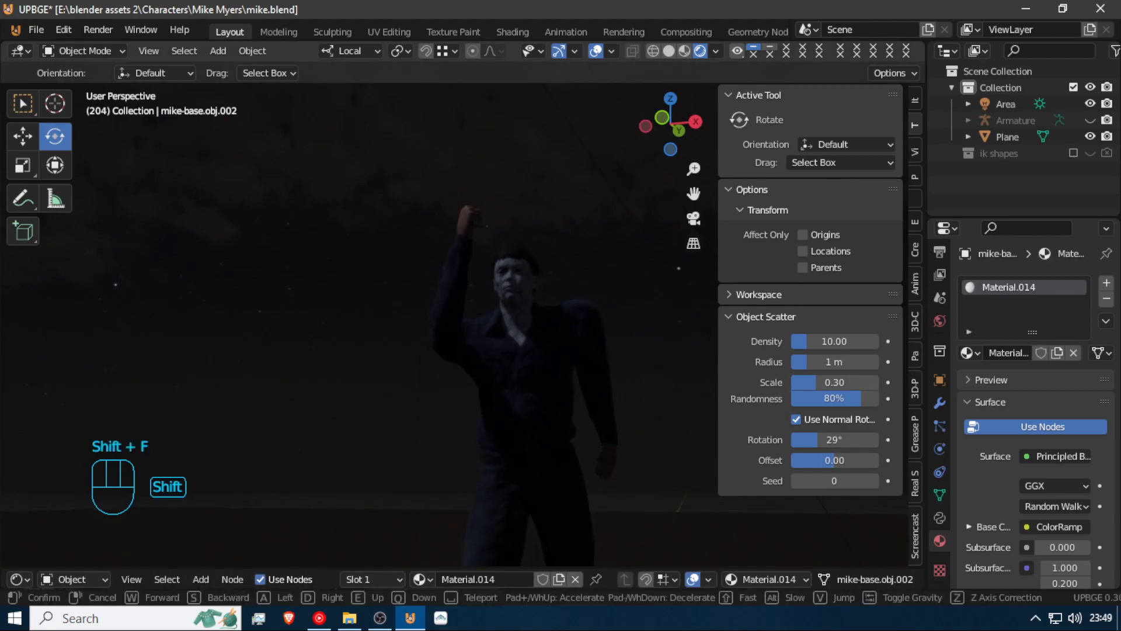
{"action": "key", "text": "w"}
{"action": "key", "text": "e"}
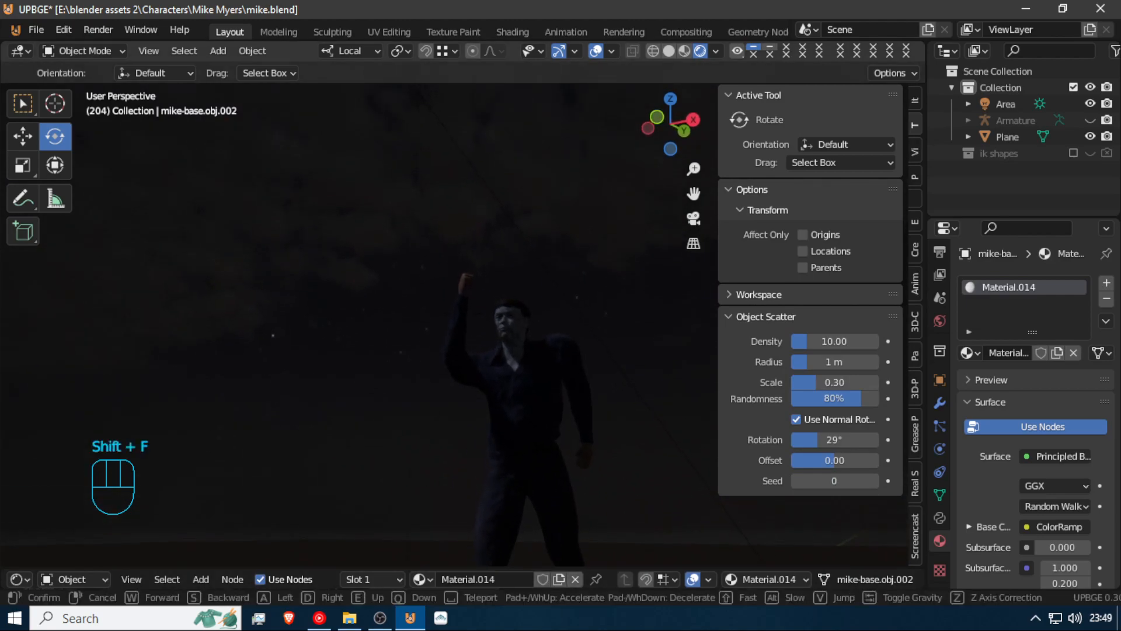
{"action": "key", "text": "w"}
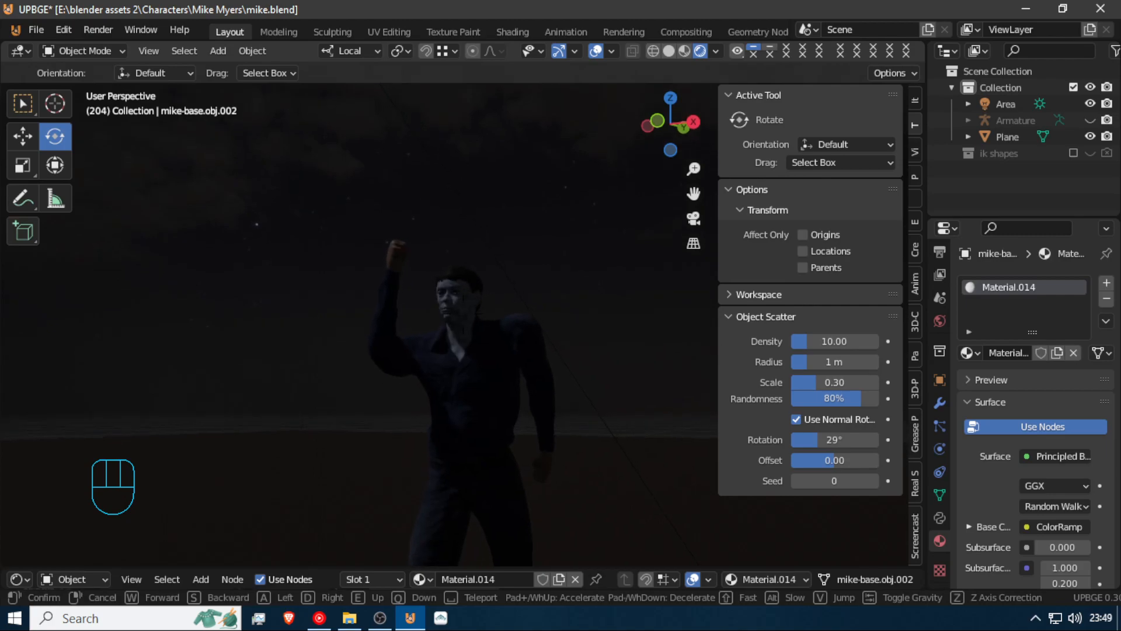
{"action": "key", "text": "w"}
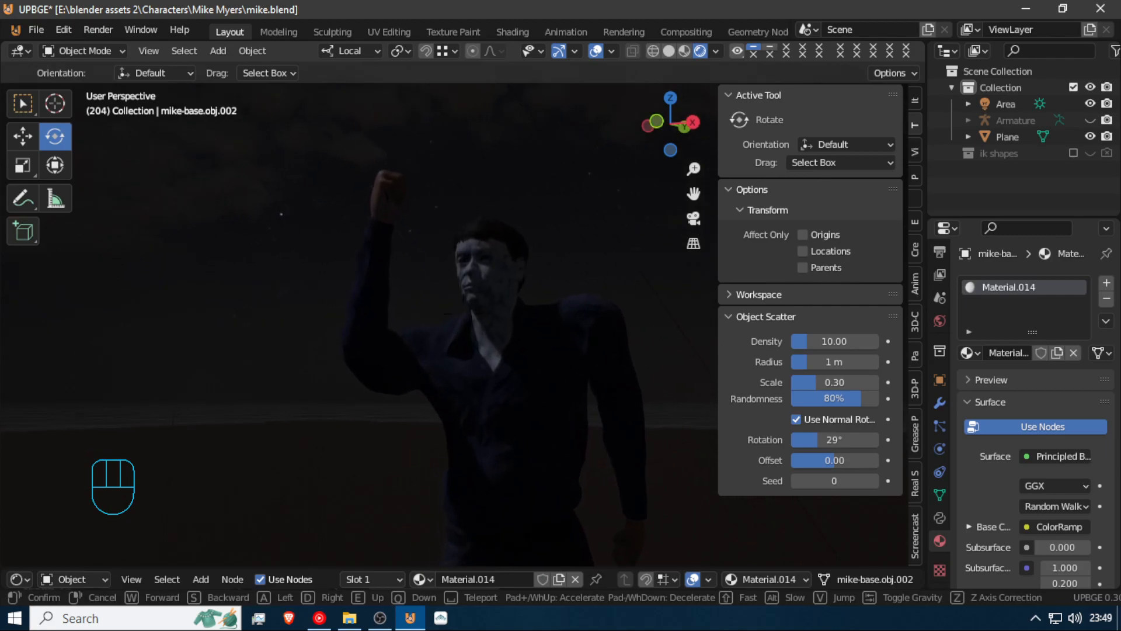
{"action": "key", "text": "a"}
{"action": "key", "text": "e"}
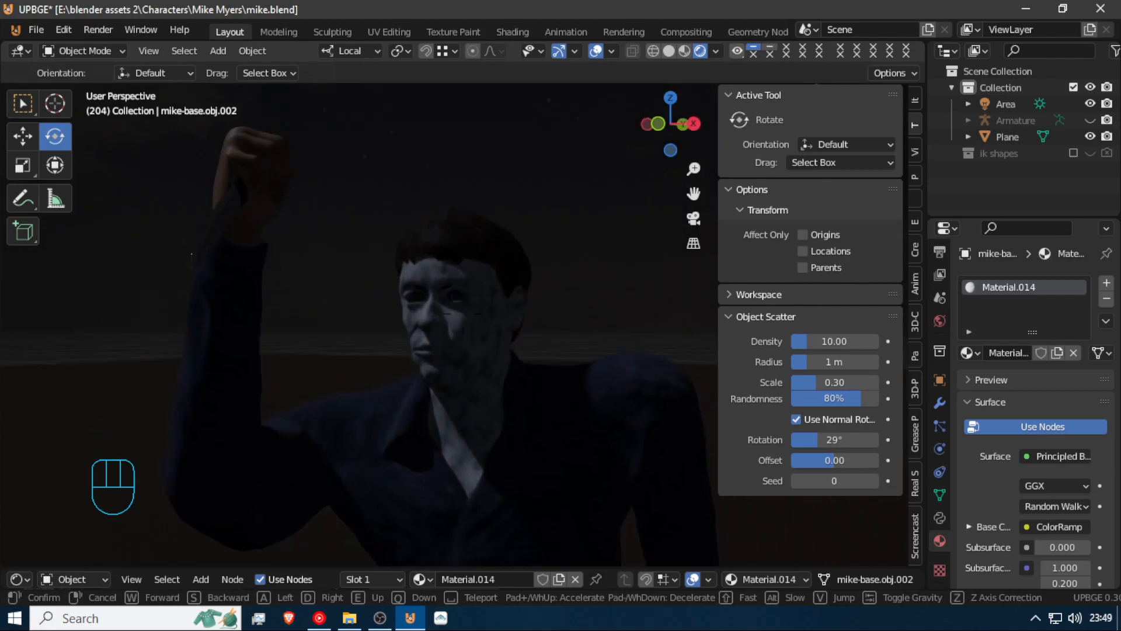
{"action": "key", "text": "w"}
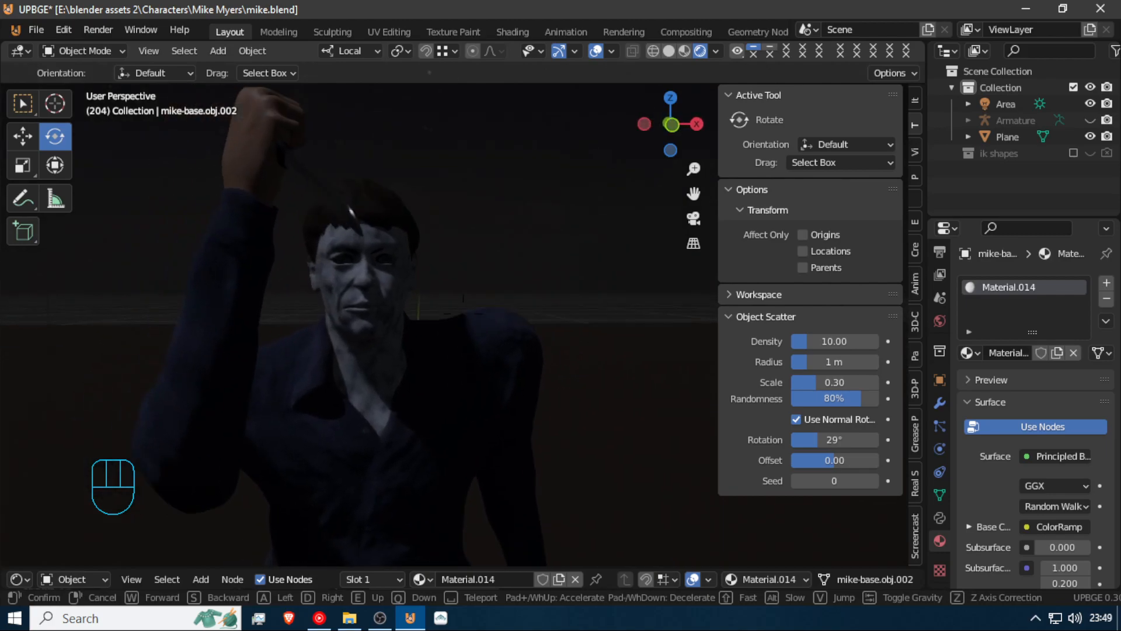
{"action": "key", "text": "w"}
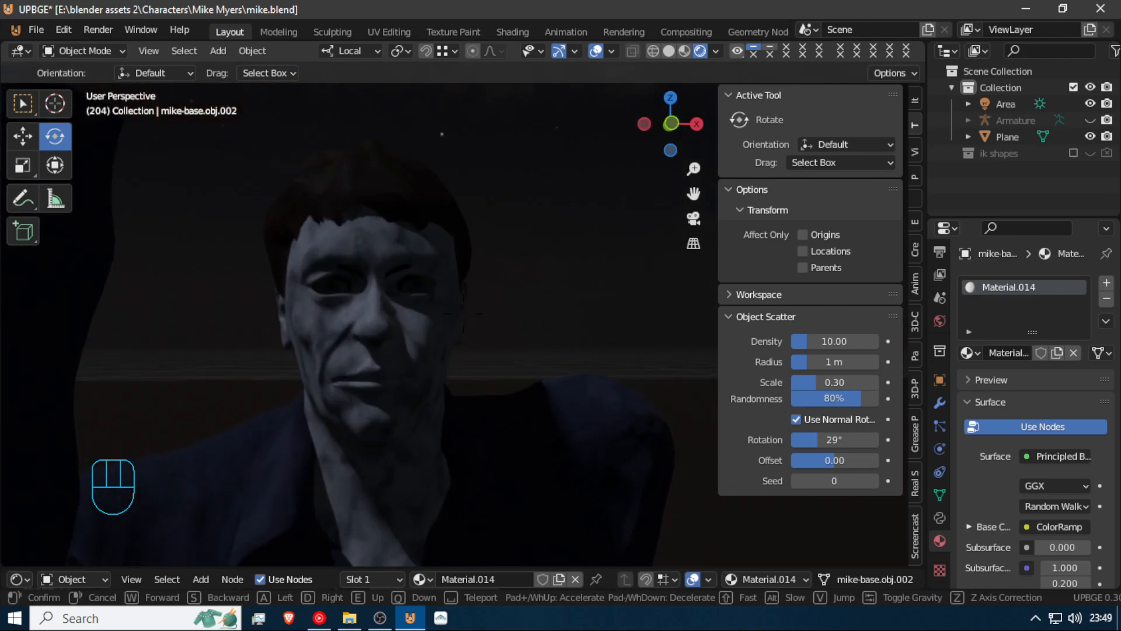
Examine the mottled skin shading around the sides, back and front of the head, finishing on a frontal upper-body view
{"action": "key", "text": "d"}
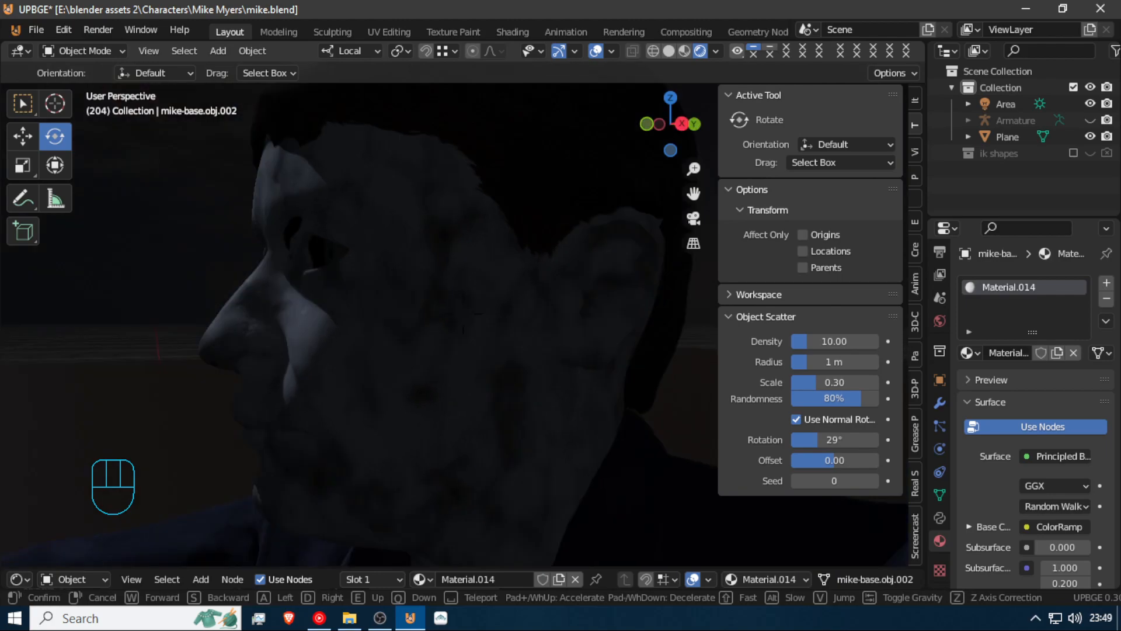
{"action": "key", "text": "d"}
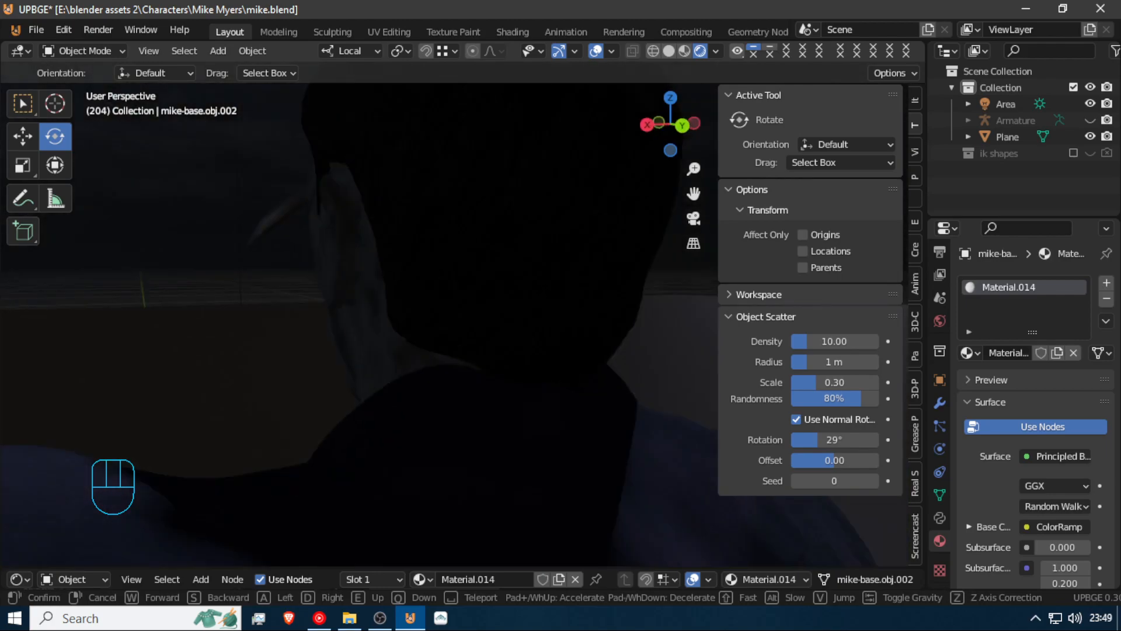
{"action": "key", "text": "d"}
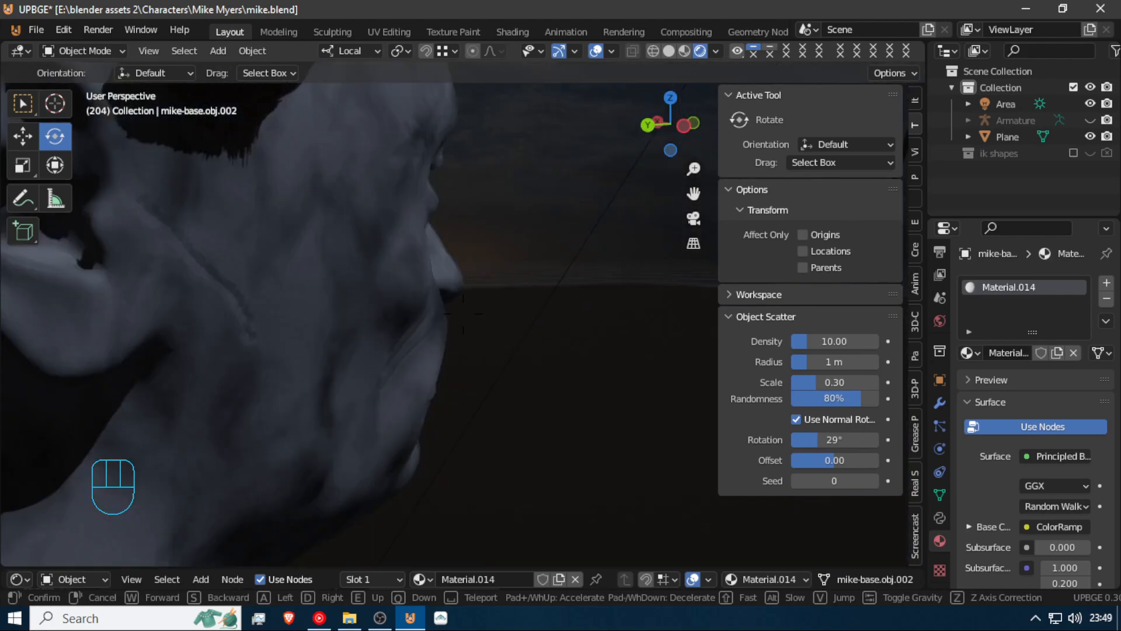
{"action": "key", "text": "d"}
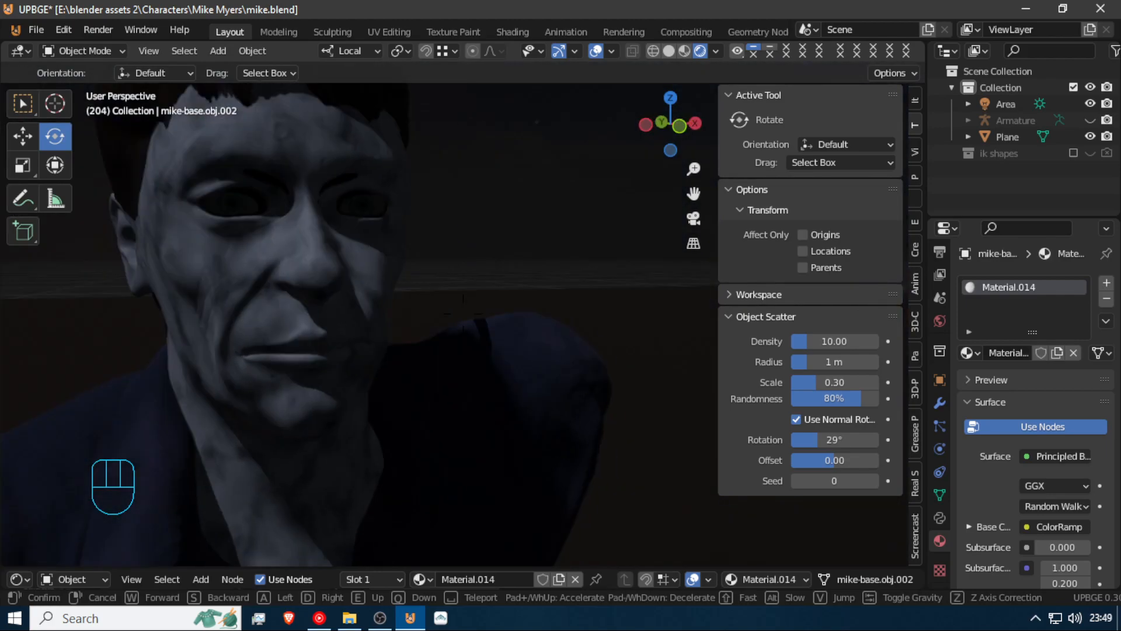
{"action": "key", "text": "d"}
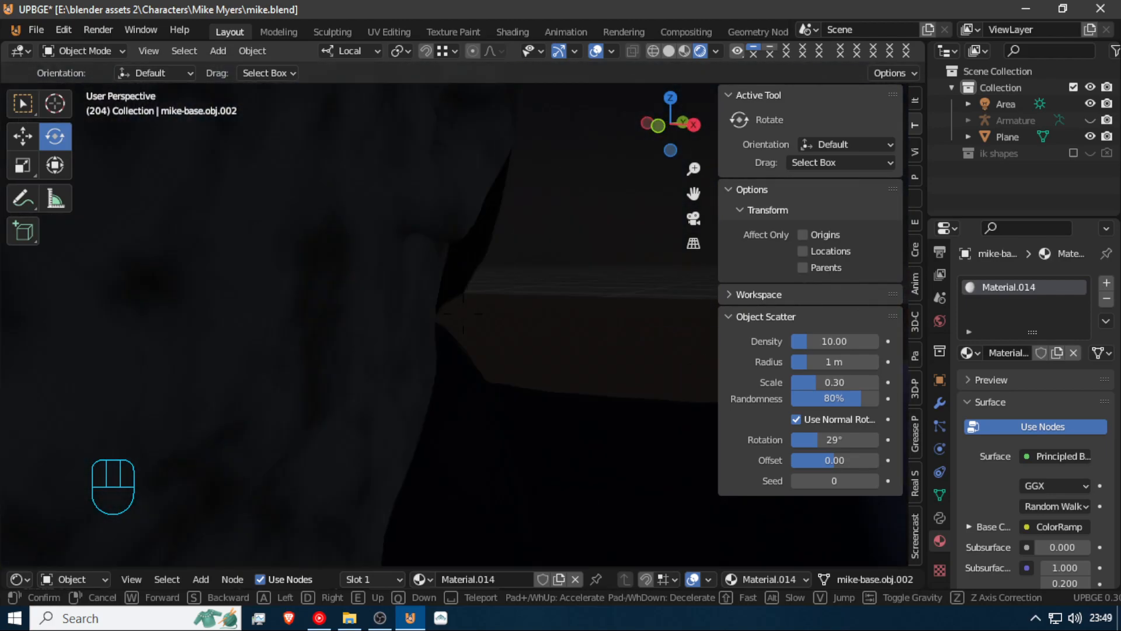
{"action": "key", "text": "a"}
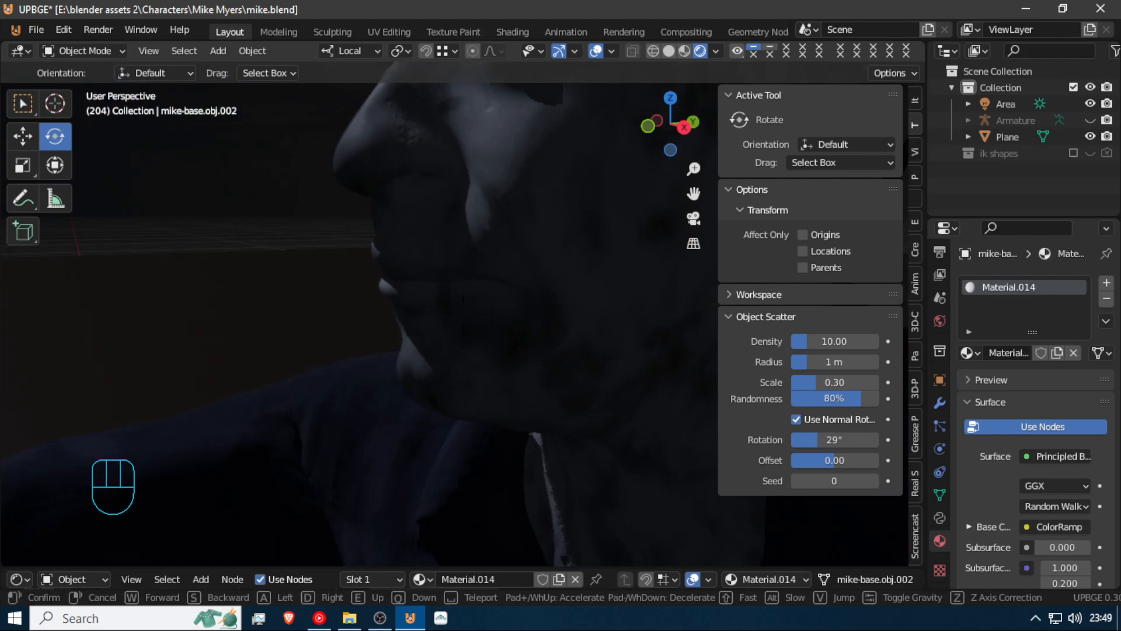
{"action": "key", "text": "a"}
{"action": "key", "text": "w"}
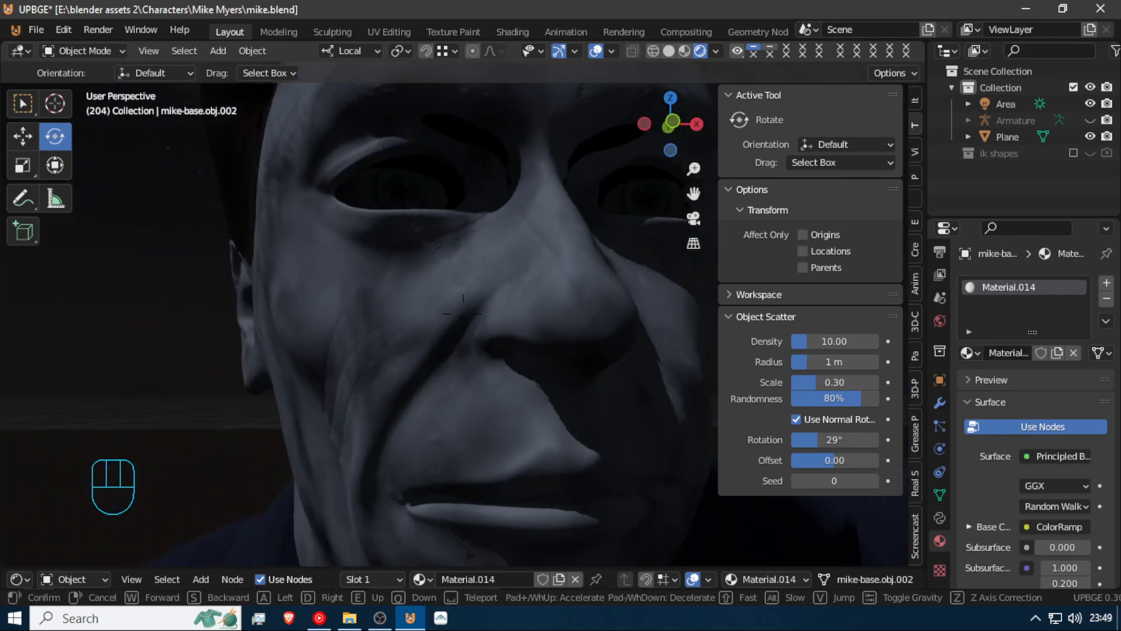
{"action": "key", "text": "s"}
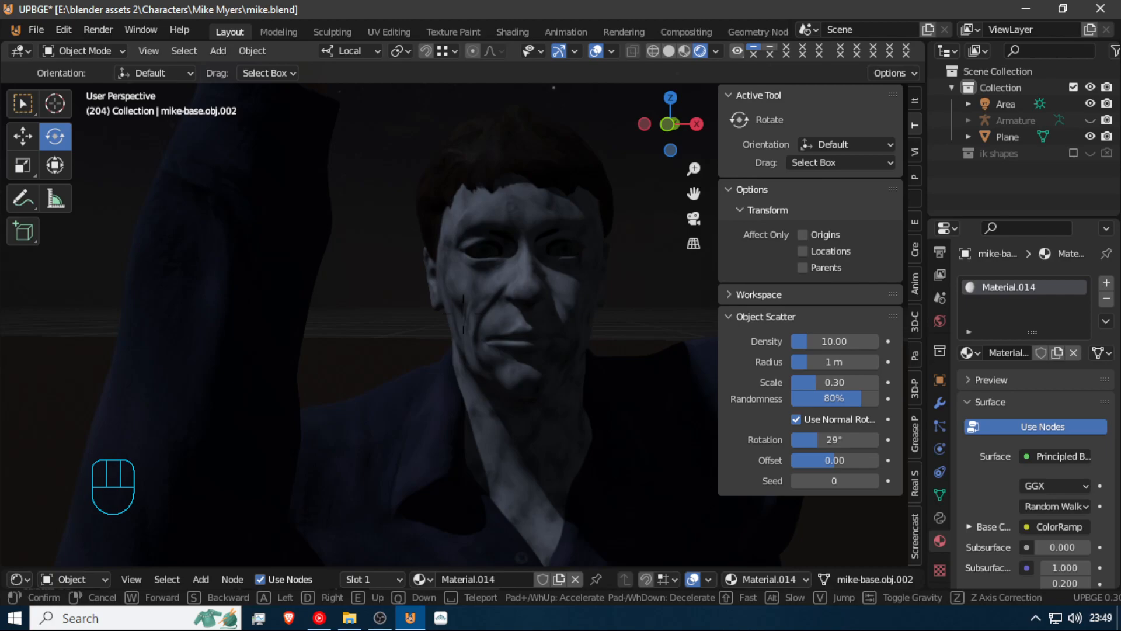
{"action": "key", "text": "s"}
{"action": "key", "text": "s"}
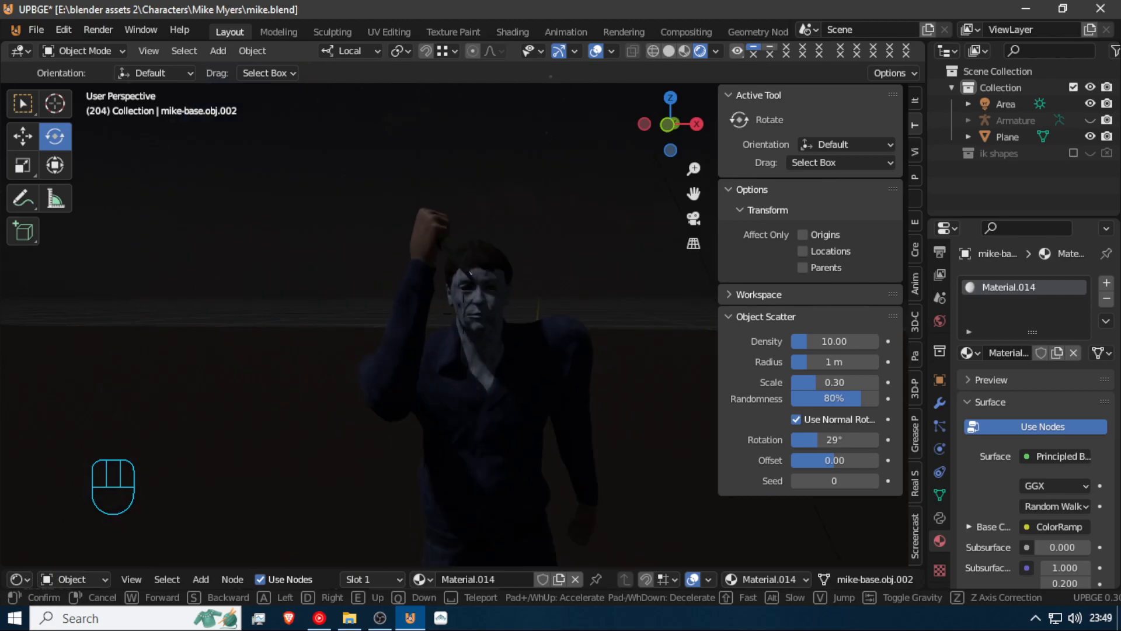
{"action": "left_click", "coordinate": [464, 316]}
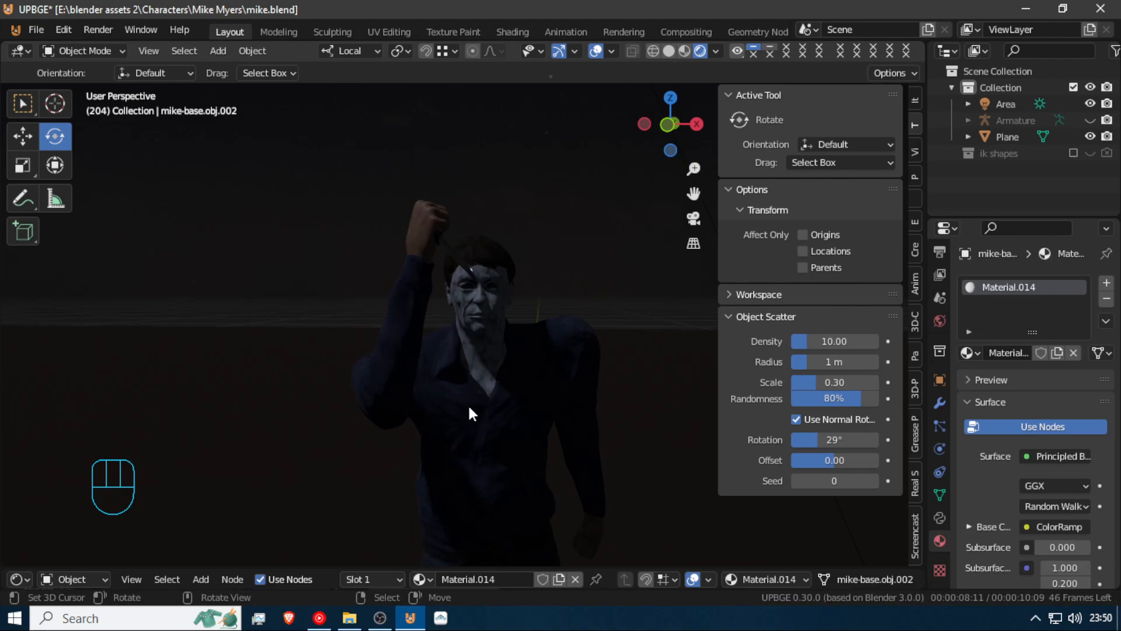
Unhide the armature, select it and switch it to Pose Mode
{"action": "key", "text": "alt+h"}
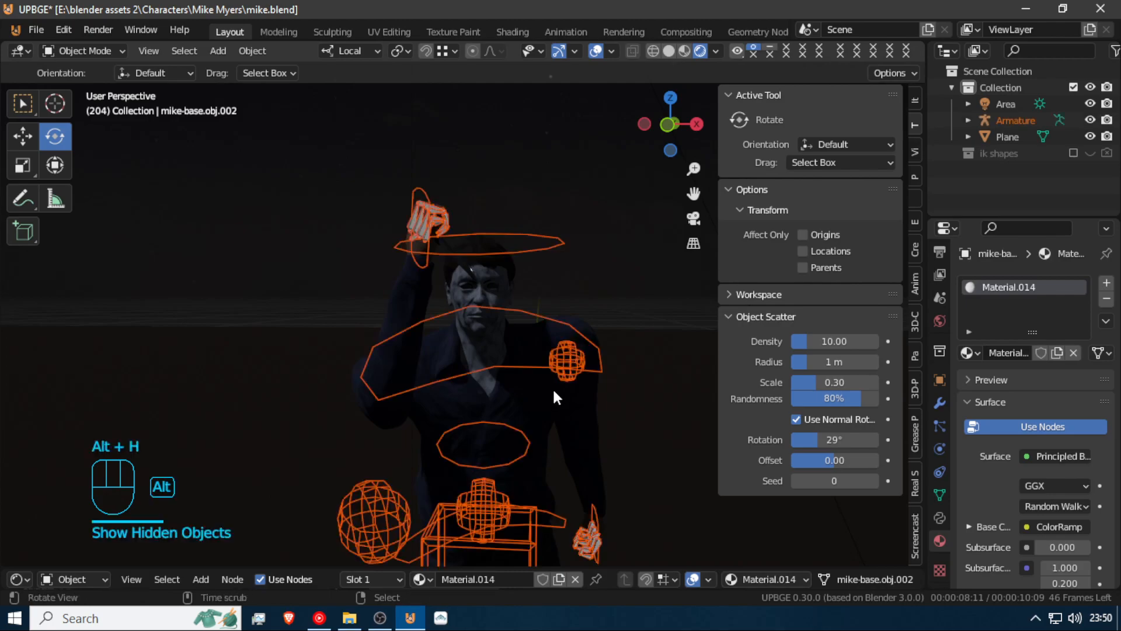
{"action": "left_click", "coordinate": [576, 367]}
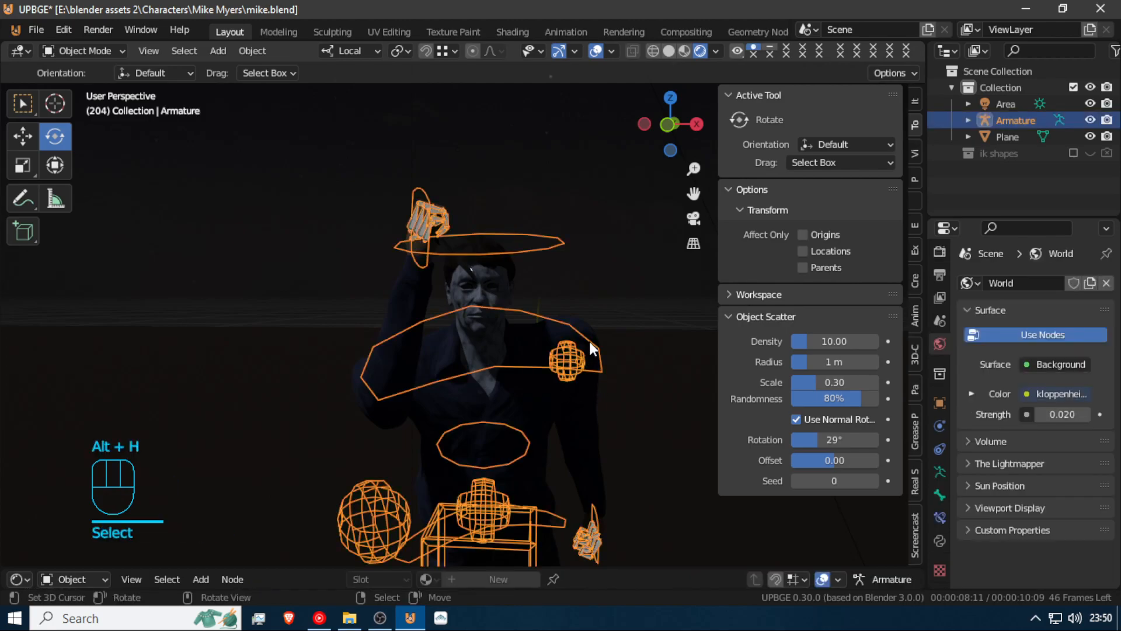
{"action": "left_click", "coordinate": [588, 340]}
{"action": "left_click", "coordinate": [571, 342]}
{"action": "key", "text": "r"}
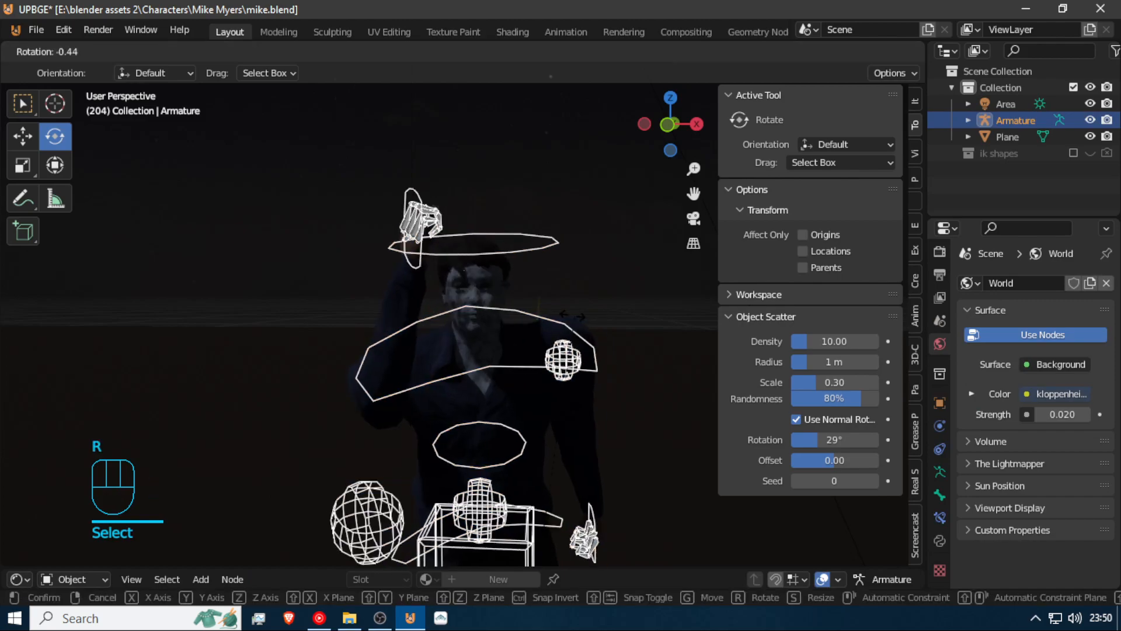
{"action": "right_click", "coordinate": [571, 313]}
{"action": "key", "text": "ctrl+Tab"}
Rotate the Spine.004 shoulder control about 8 degrees and scale it down to about 0.84
{"action": "left_click", "coordinate": [578, 332]}
{"action": "key", "text": "r"}
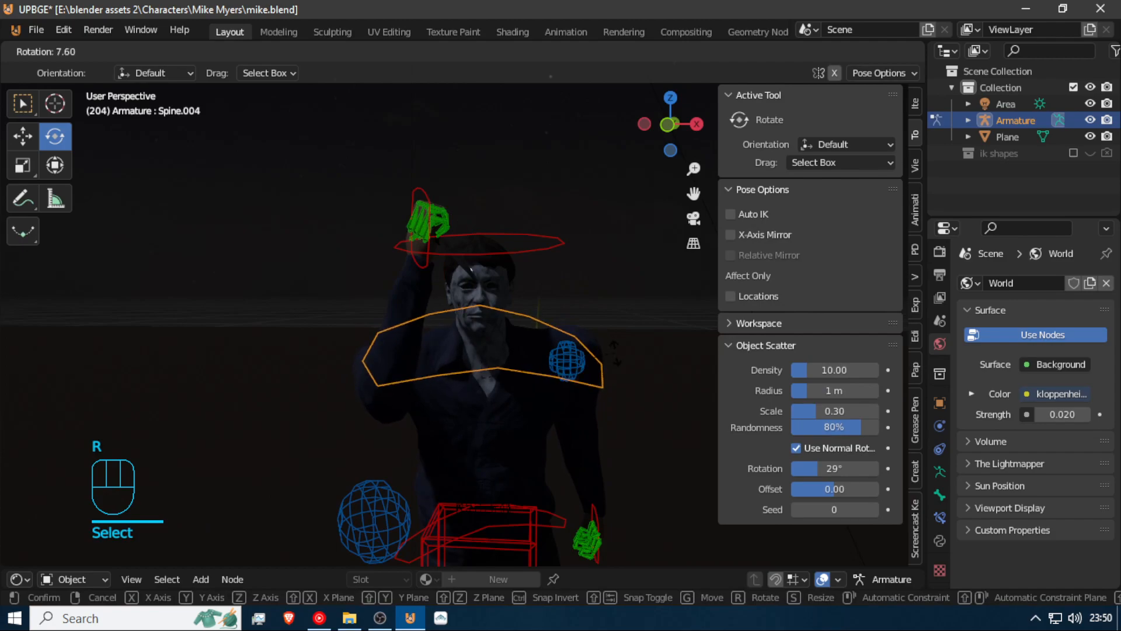
{"action": "left_click", "coordinate": [611, 357]}
{"action": "key", "text": "s"}
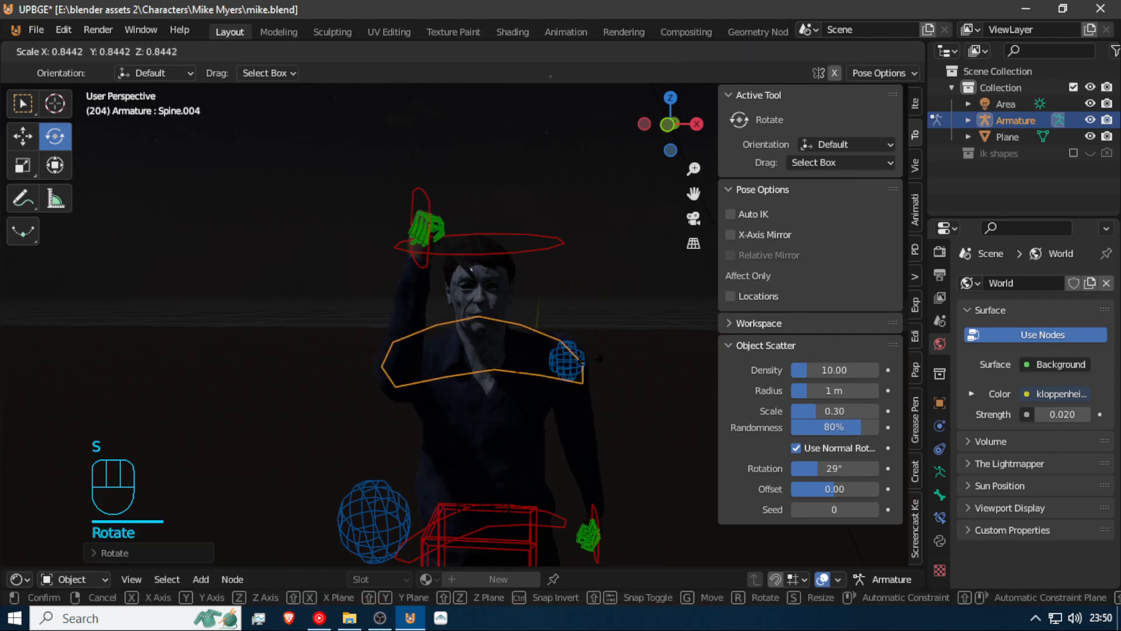
{"action": "left_click", "coordinate": [592, 366]}
Rotate the Spine.004 control about 13 degrees around global Z from a closer frontal view
{"action": "key", "text": "shift+f"}
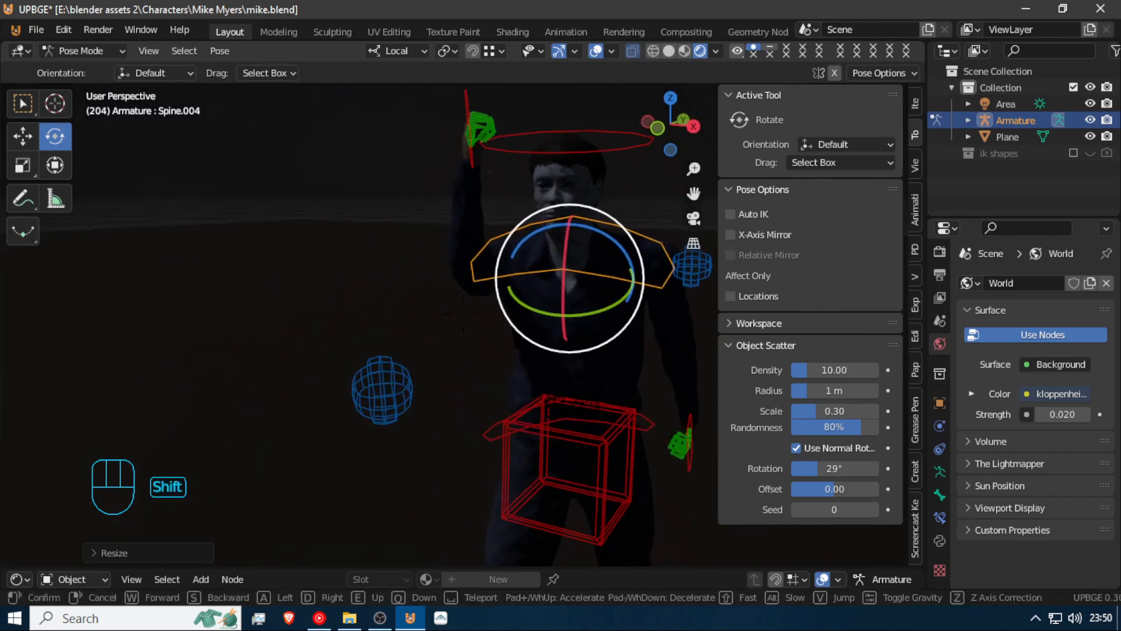
{"action": "key", "text": "w"}
{"action": "left_click", "coordinate": [463, 319]}
{"action": "key", "text": "r"}
{"action": "key", "text": "z"}
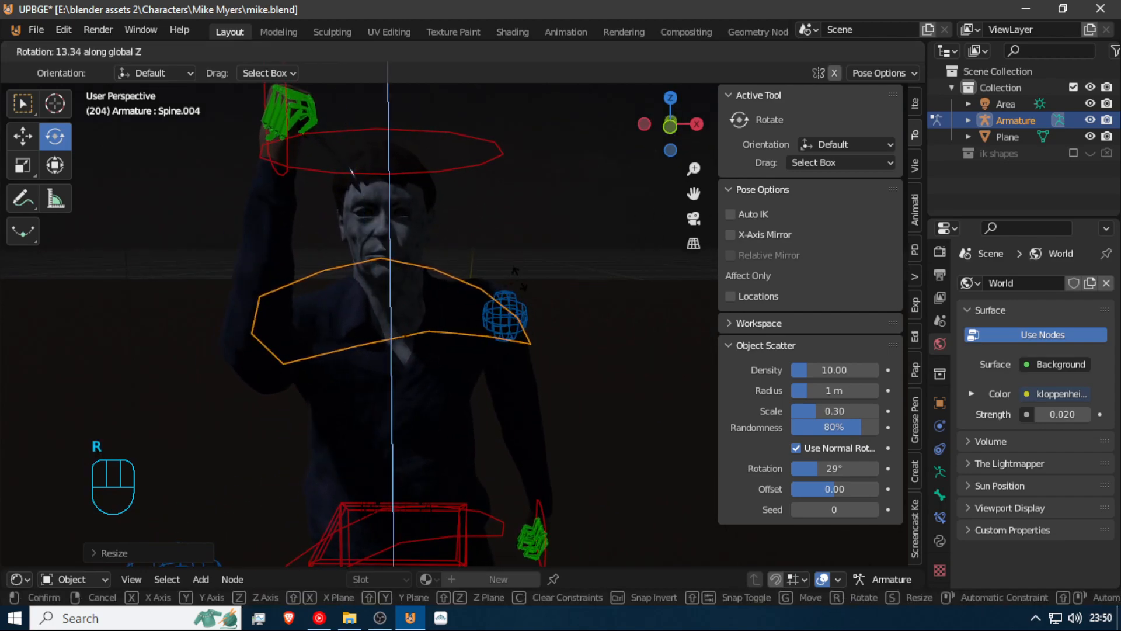
{"action": "left_click", "coordinate": [514, 278]}
Deselect all bones, select the Spine.004 control again and tilt it about 13 degrees as seen from the front
{"action": "key", "text": "alt+a"}
{"action": "key", "text": "shift+a"}
{"action": "key", "text": "shift+f"}
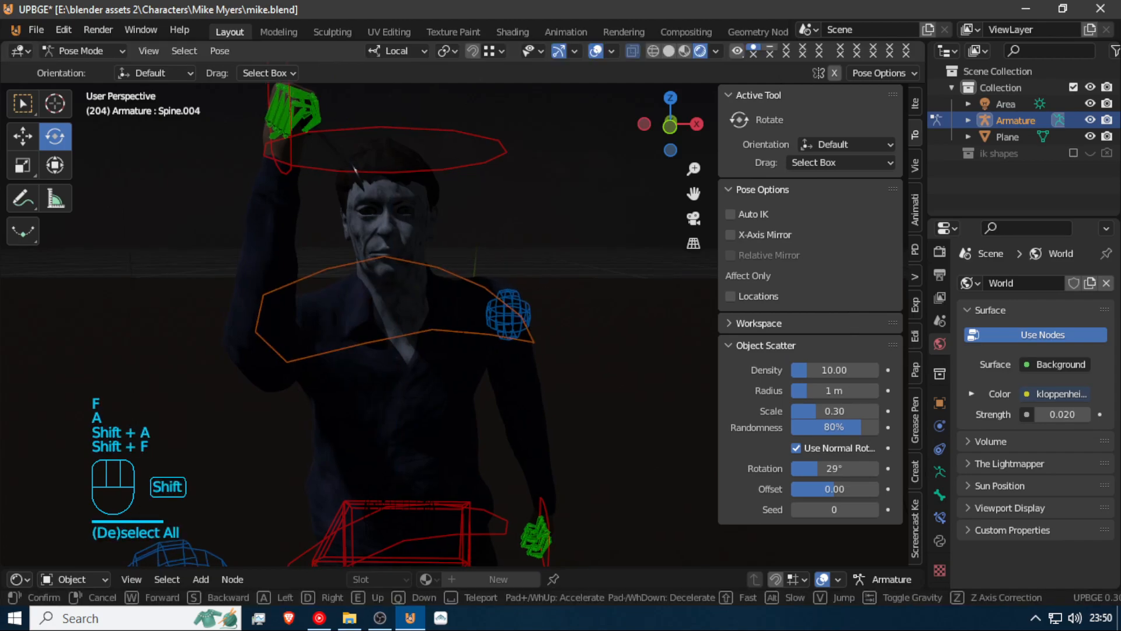
{"action": "left_click", "coordinate": [458, 269]}
{"action": "key", "text": "r"}
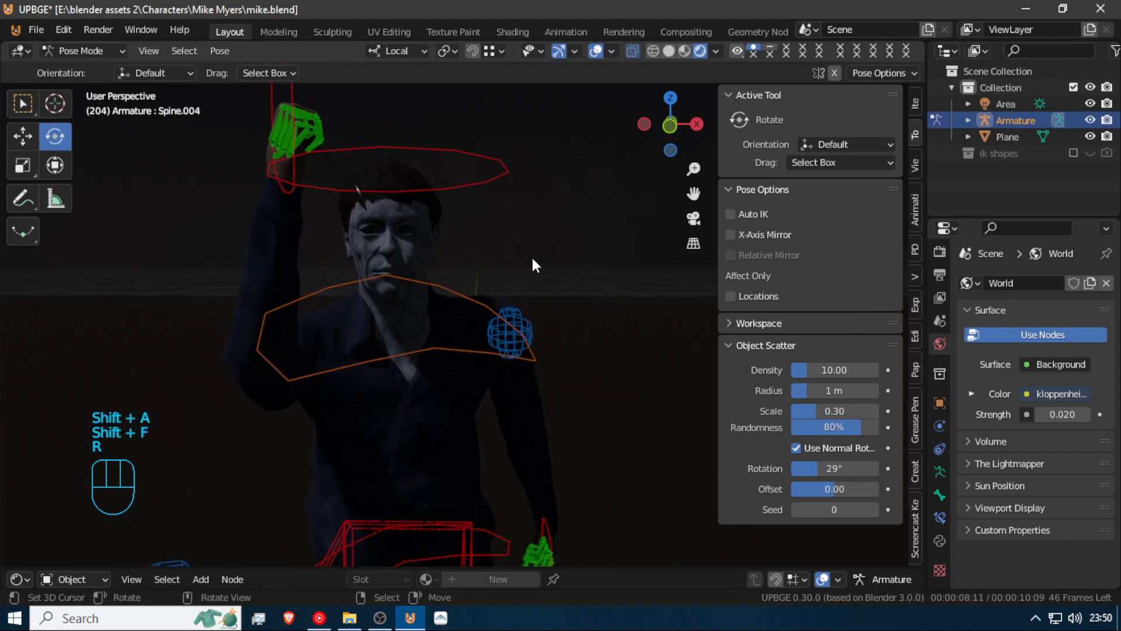
{"action": "key", "text": "r"}
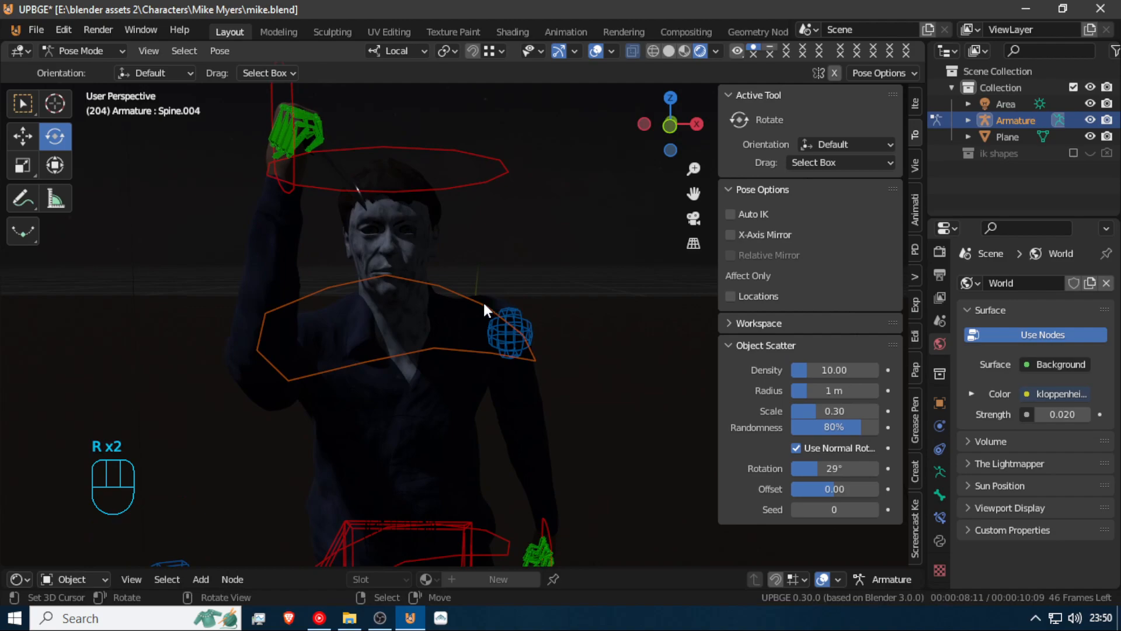
{"action": "key", "text": "r"}
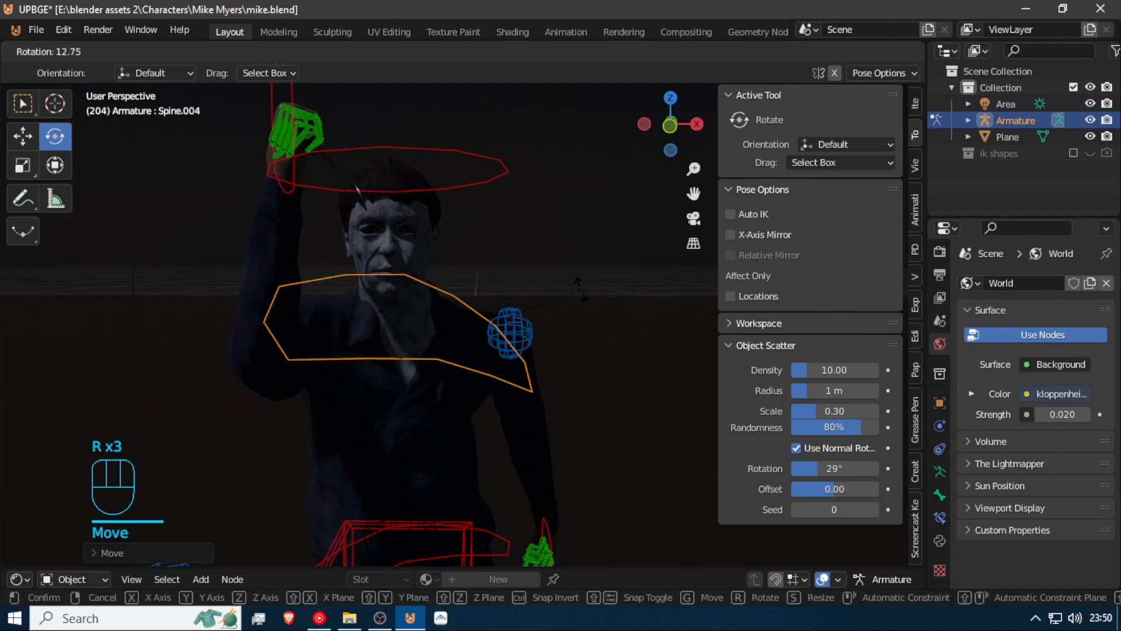
{"action": "left_click", "coordinate": [581, 292]}
From behind the character, tilt the Spine.004 control about -5 degrees and turn it about 7 degrees around global Z
{"action": "key", "text": "shift+f"}
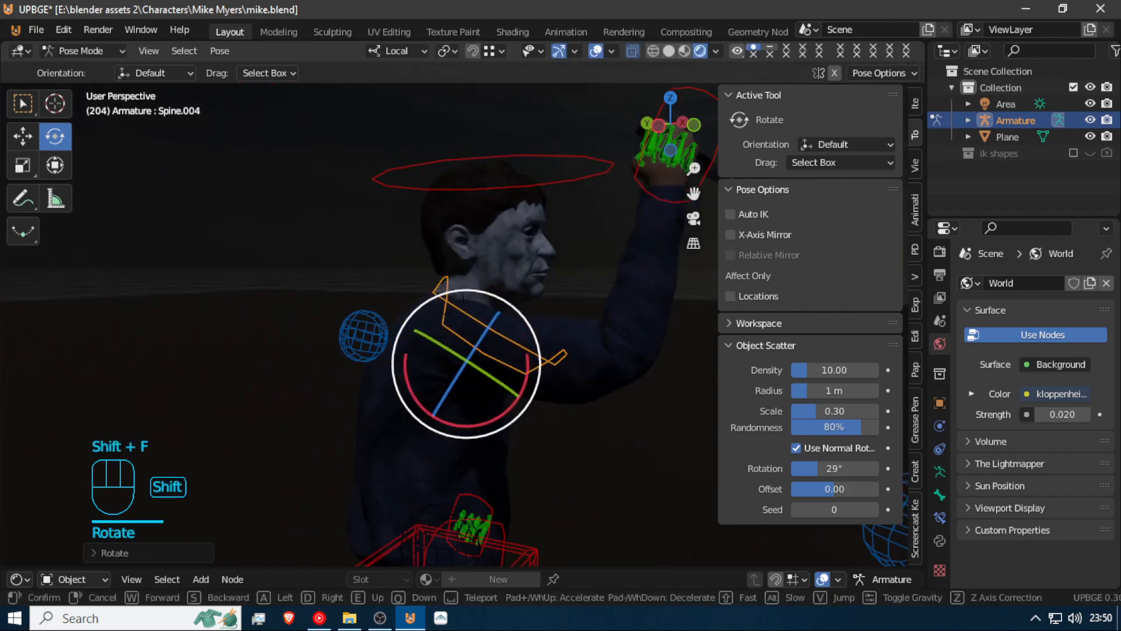
{"action": "left_click", "coordinate": [466, 320]}
{"action": "key", "text": "r"}
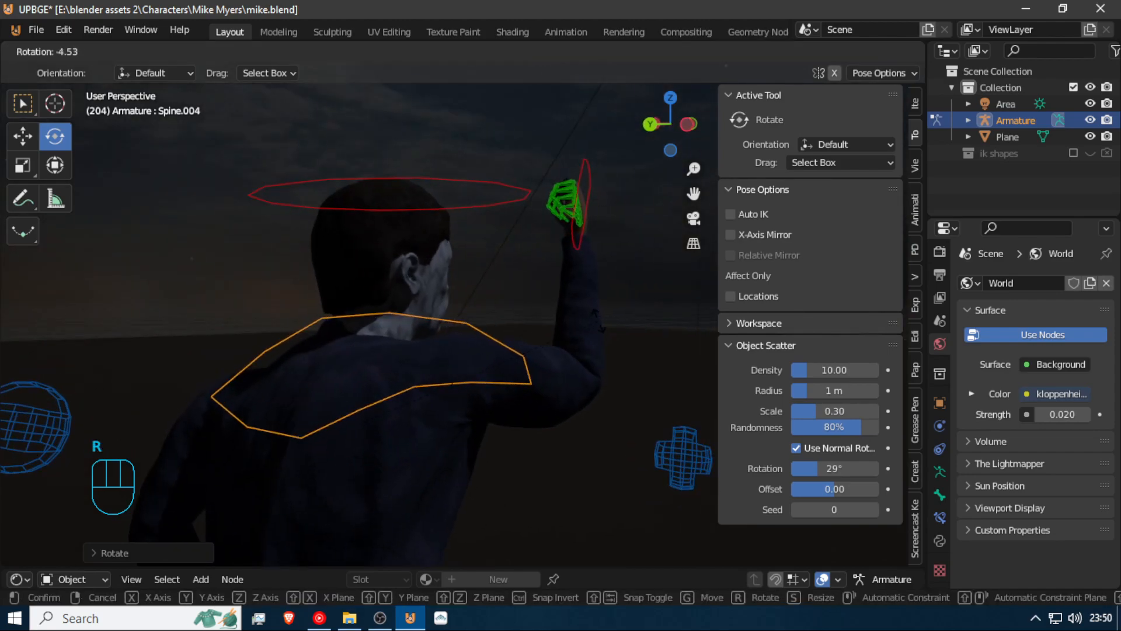
{"action": "left_click", "coordinate": [600, 324]}
{"action": "key", "text": "shift+f"}
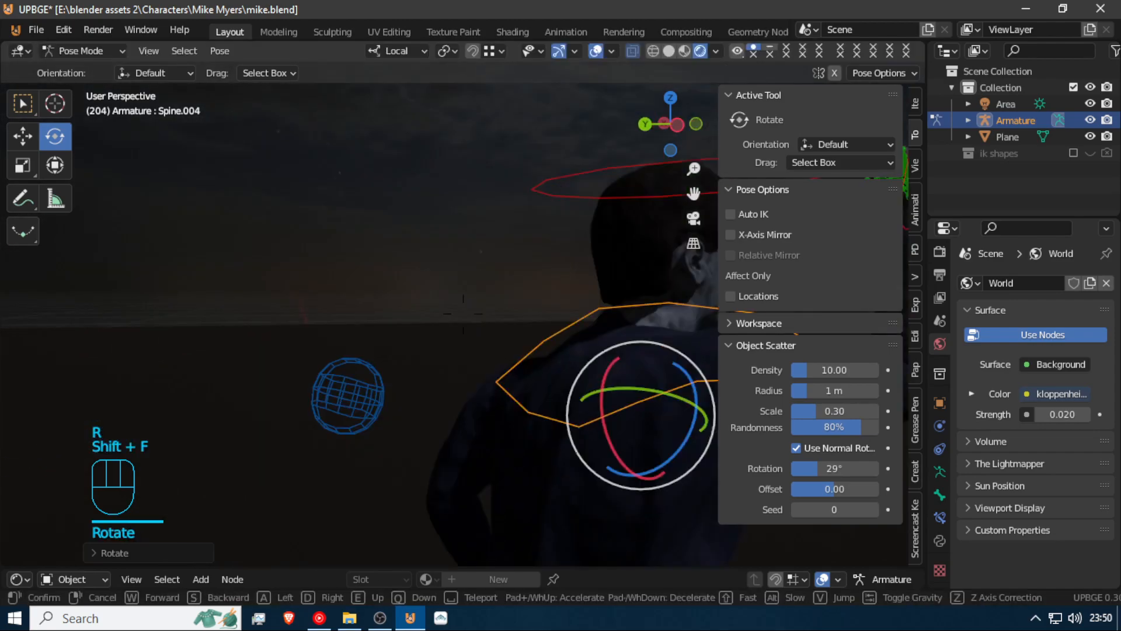
{"action": "left_click", "coordinate": [463, 314]}
{"action": "key", "text": "r"}
{"action": "key", "text": "z"}
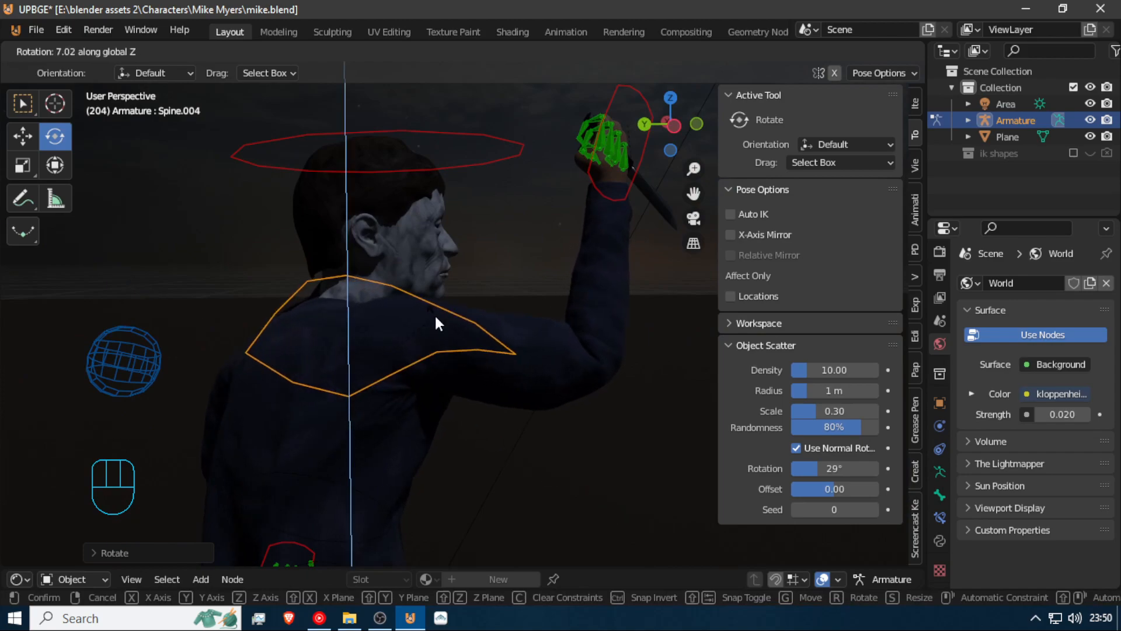
{"action": "key", "text": "Return"}
Twist the Spine.004 control about -56 degrees around global Z while facing the character
{"action": "key", "text": "shift+f"}
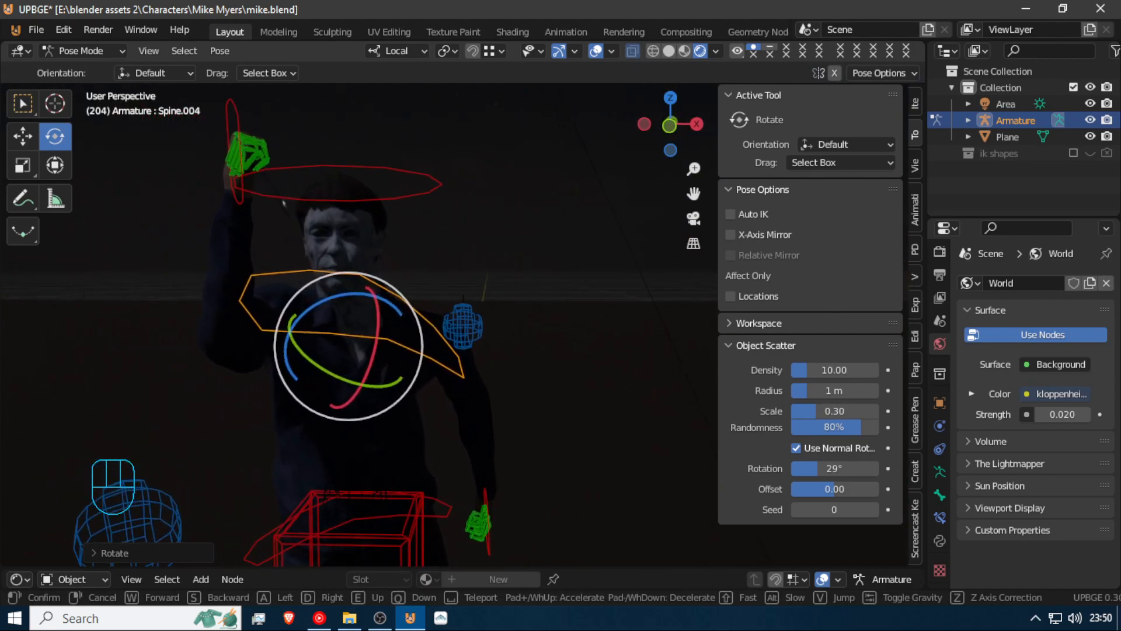
{"action": "key", "text": "w"}
{"action": "left_click", "coordinate": [462, 311]}
{"action": "key", "text": "r"}
{"action": "key", "text": "z"}
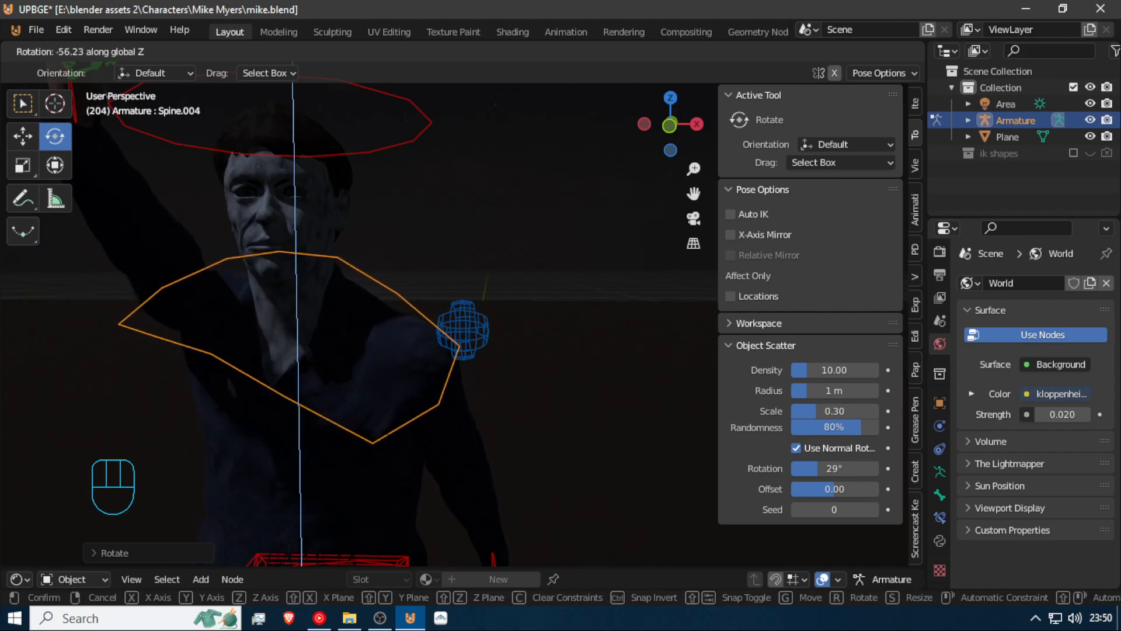
{"action": "key", "text": "Return"}
Check the twisted torso from the front and side and clear the Spine.004 bone's pose rotation
{"action": "key", "text": "shift+f"}
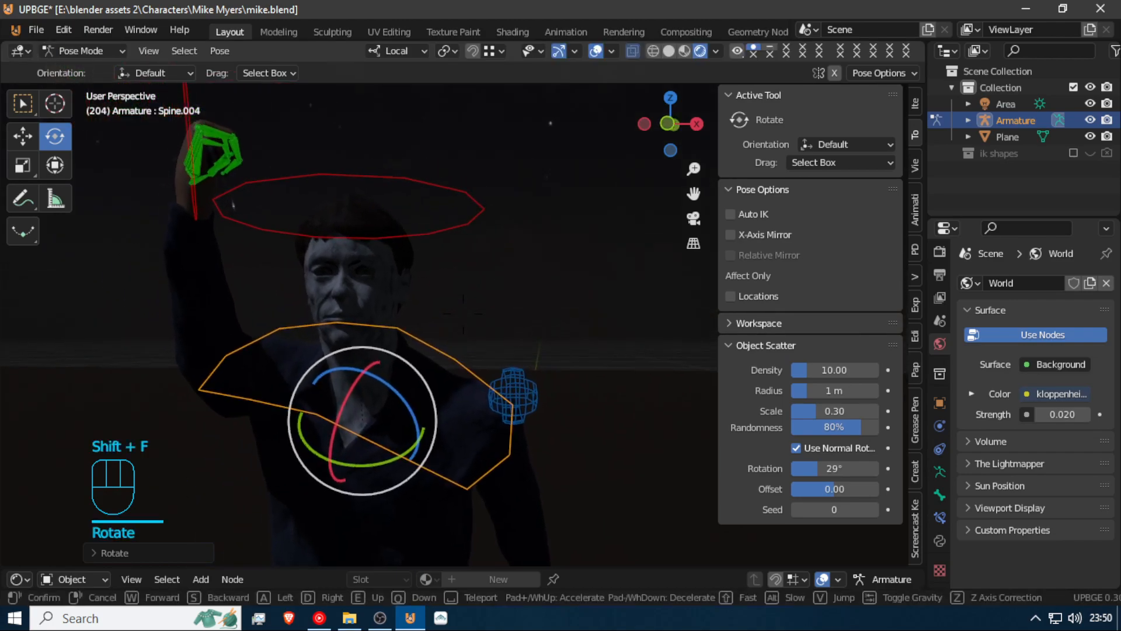
{"action": "key", "text": "s"}
{"action": "key", "text": "a"}
{"action": "key", "text": "w"}
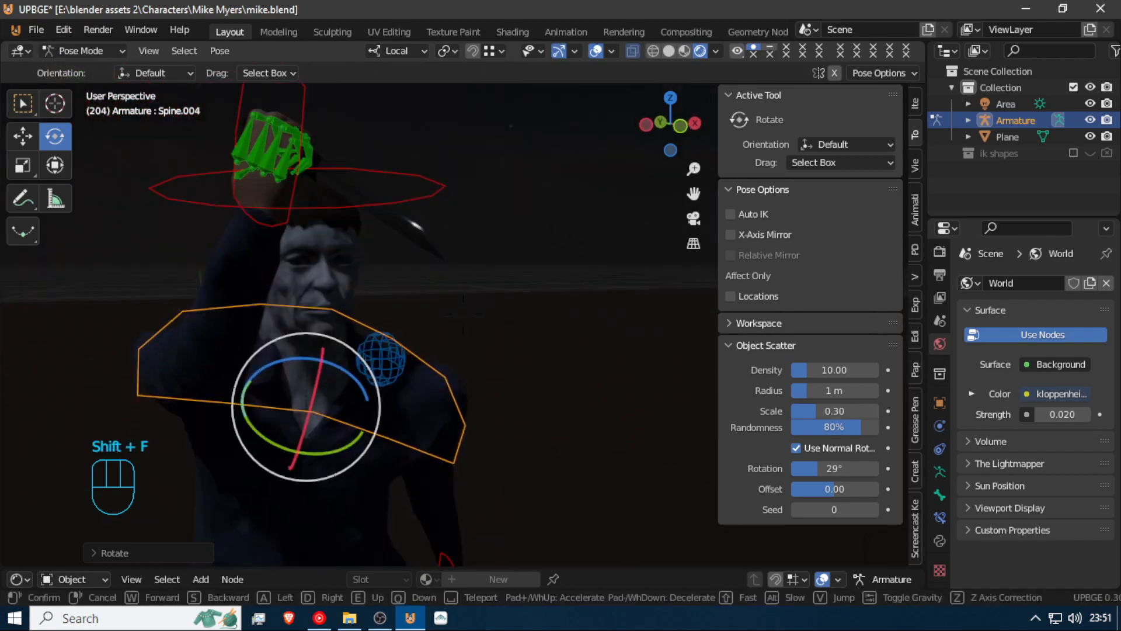
{"action": "key", "text": "a"}
{"action": "left_click", "coordinate": [467, 308]}
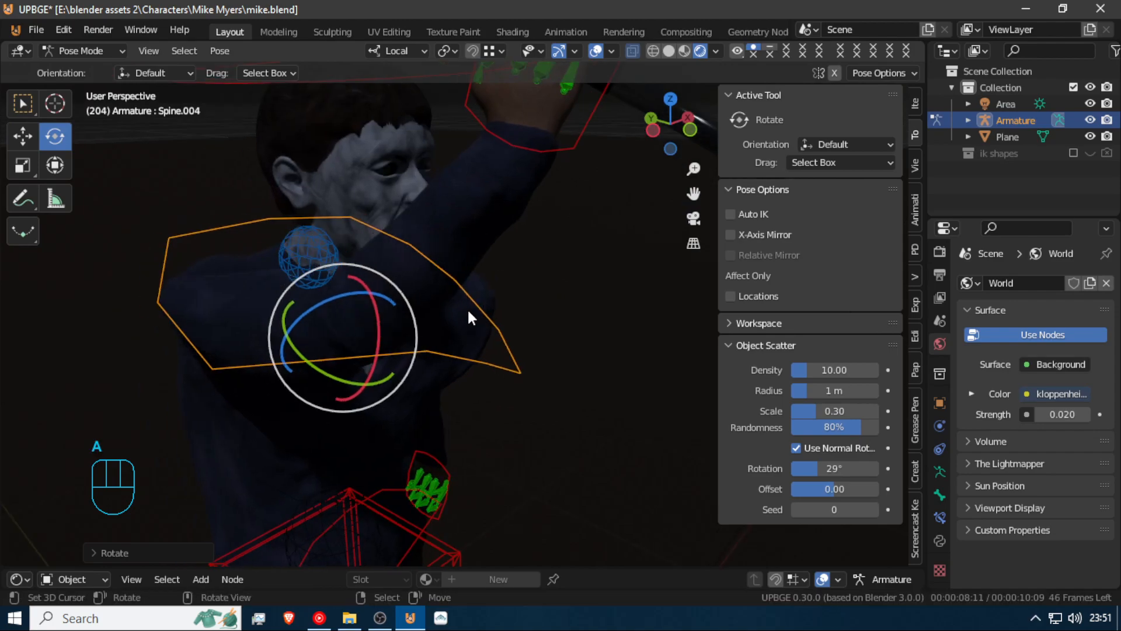
{"action": "key", "text": "alt+r"}
Rotate the Spine.004 control around its local Z axis and scale it up to about 1.03
{"action": "key", "text": "shift+f"}
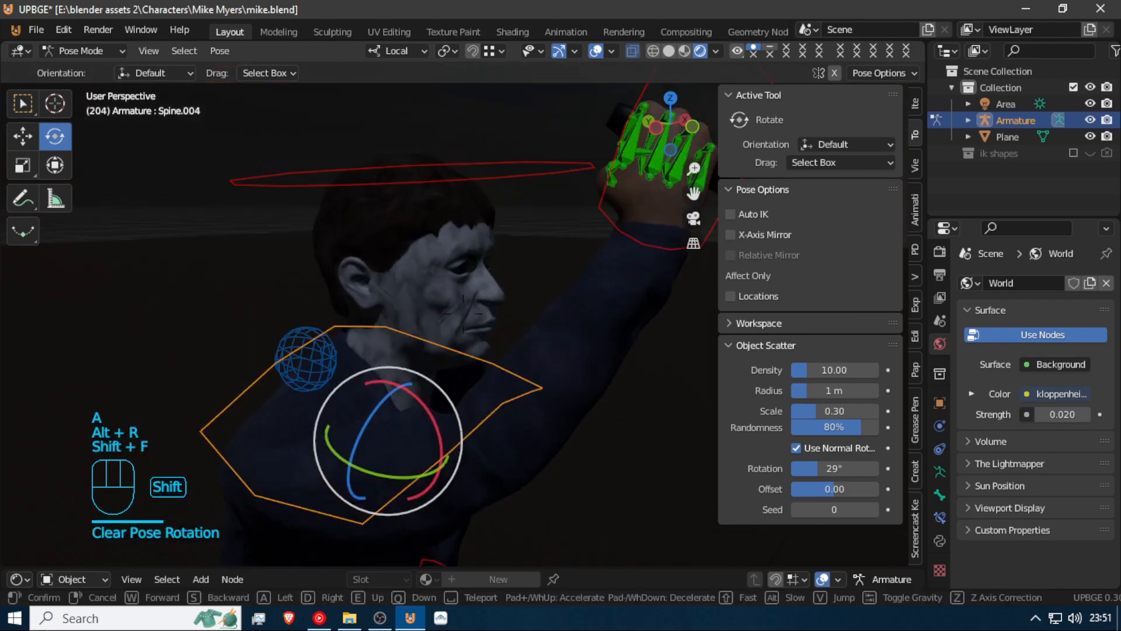
{"action": "key", "text": "s"}
{"action": "left_click", "coordinate": [480, 309]}
{"action": "key", "text": "r"}
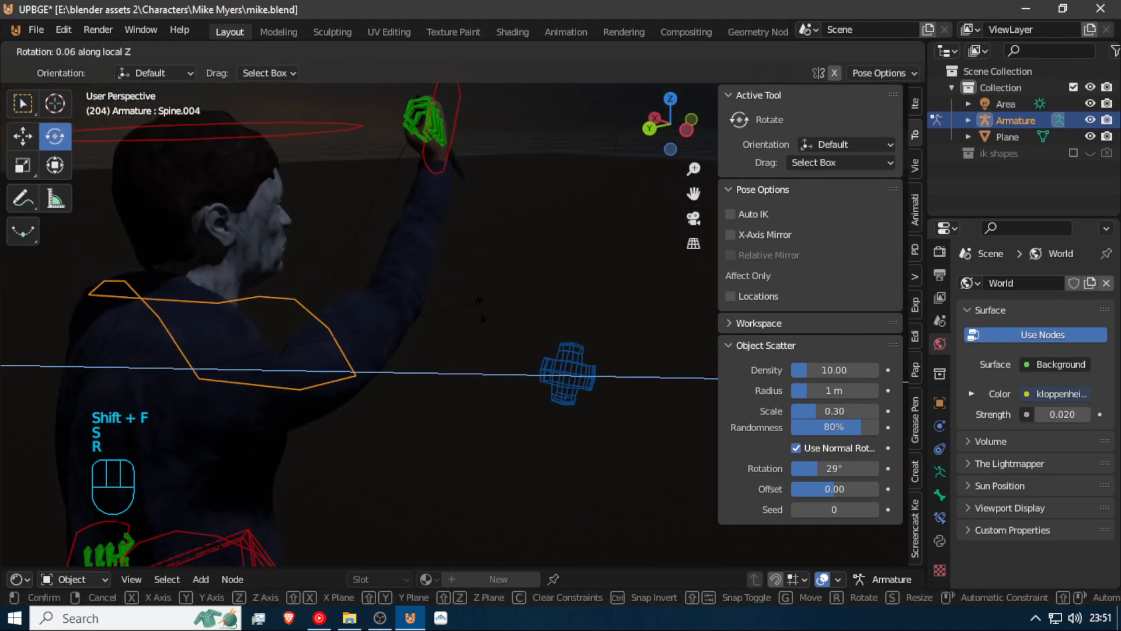
{"action": "left_click", "coordinate": [468, 368]}
{"action": "key", "text": "s"}
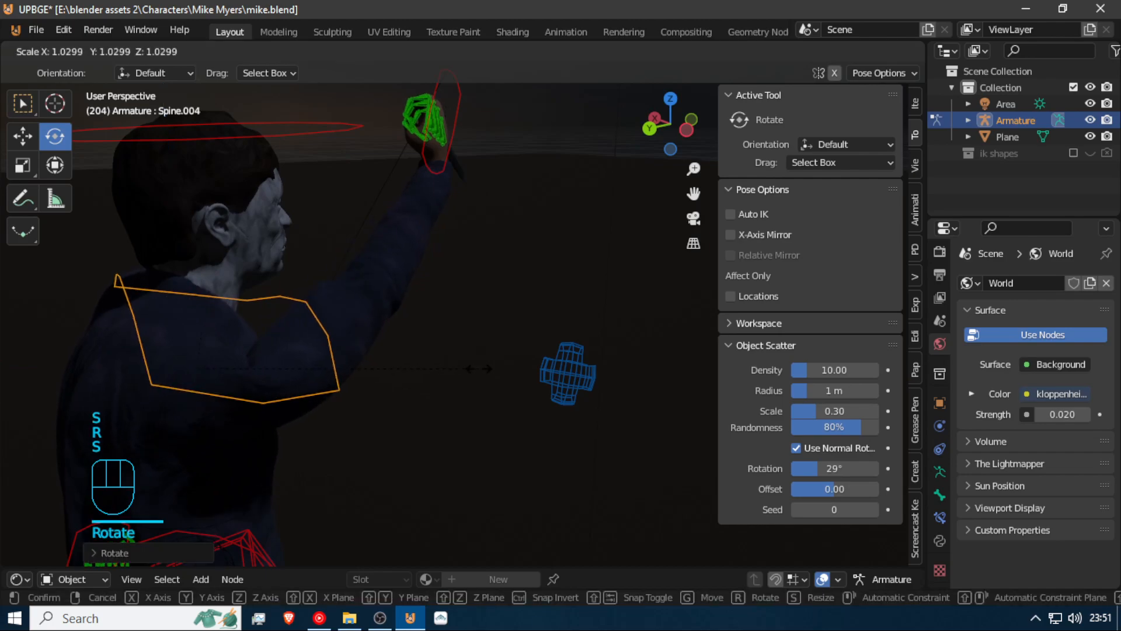
{"action": "left_click", "coordinate": [483, 375]}
Check the torso pose from the front, deselect the bones, return to Object Mode and hide the armature
{"action": "key", "text": "shift+f"}
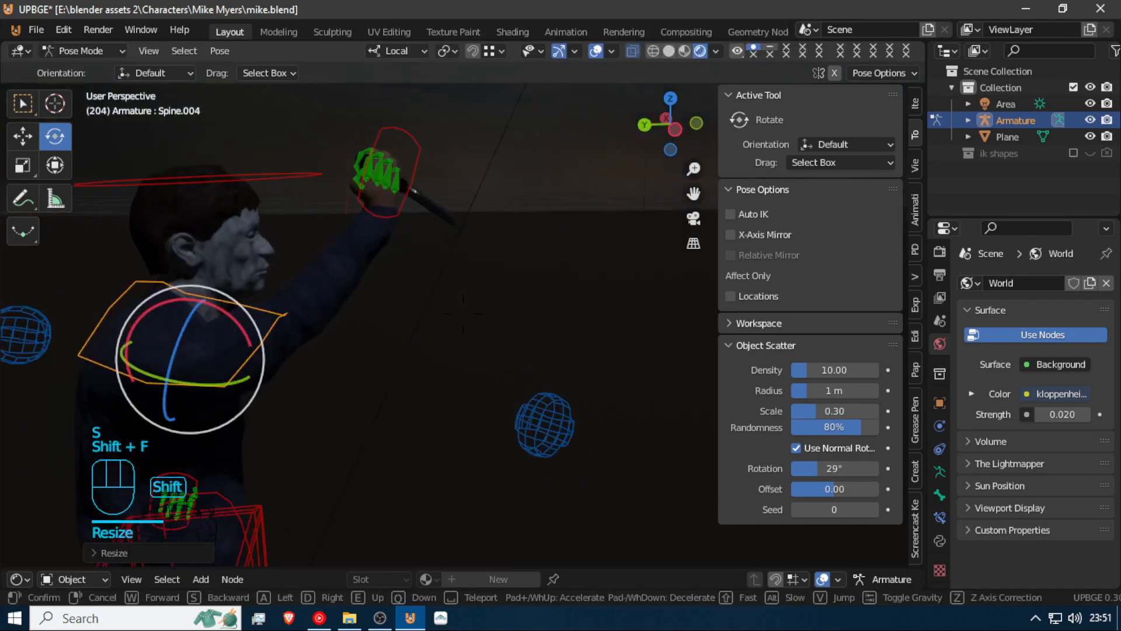
{"action": "key", "text": "d"}
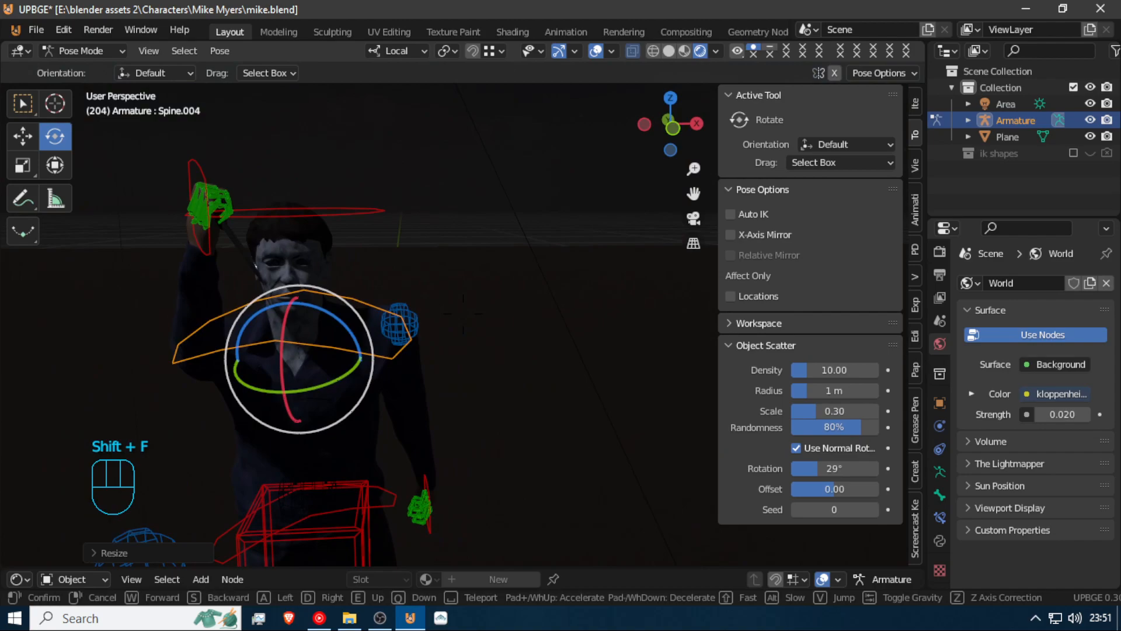
{"action": "key", "text": "d"}
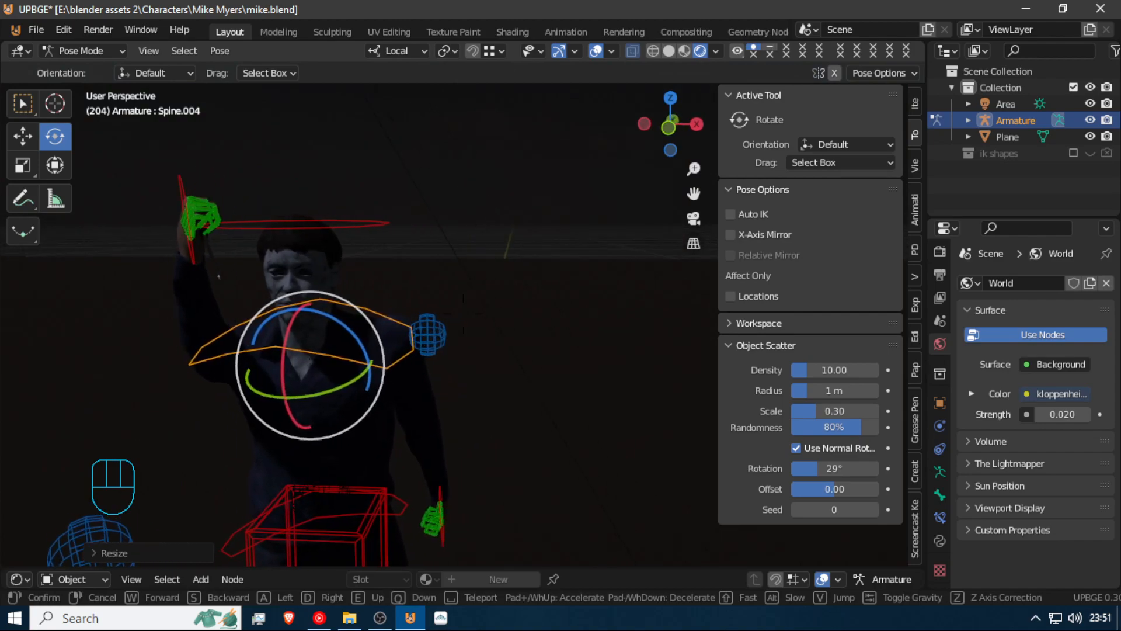
{"action": "left_click", "coordinate": [462, 311]}
{"action": "key", "text": "a"}
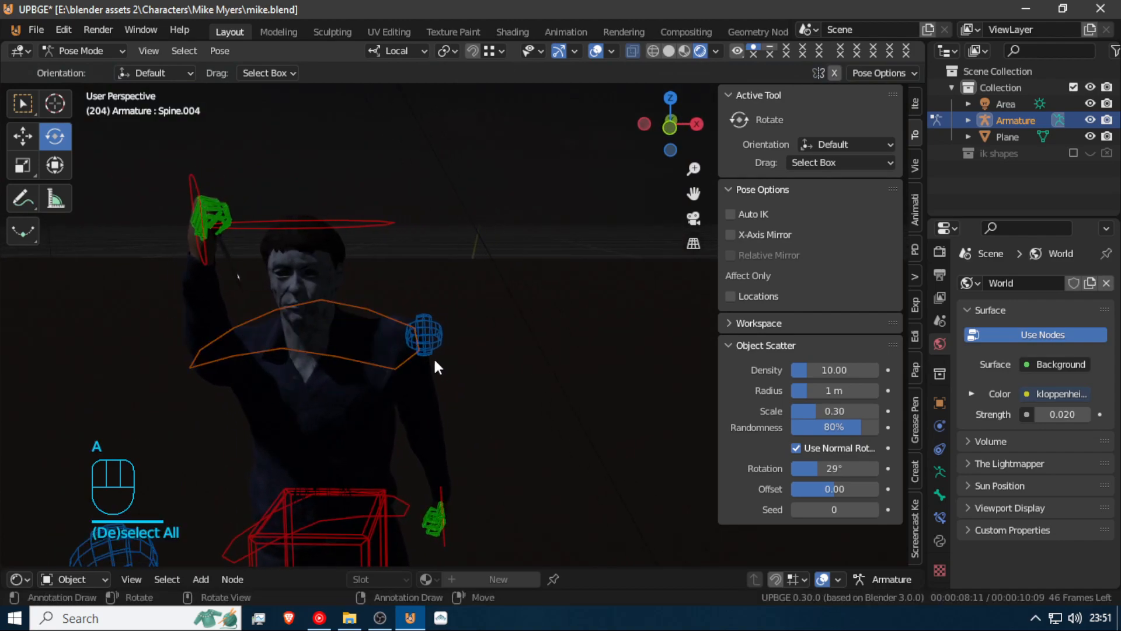
{"action": "key", "text": "ctrl+Tab"}
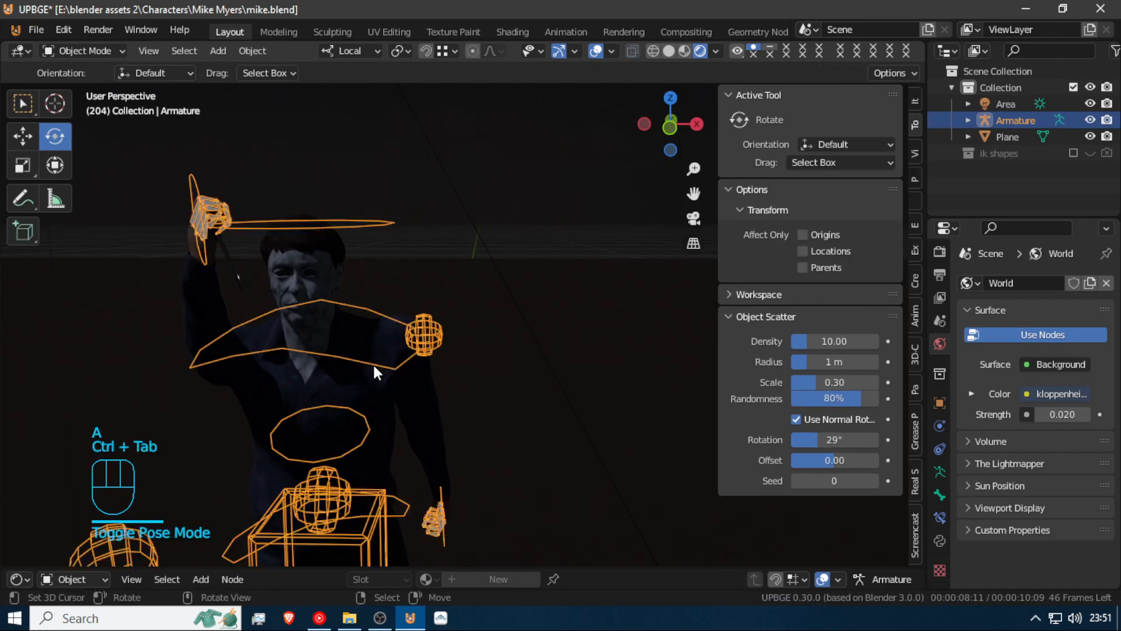
{"action": "key", "text": "h"}
Examine the posed character at full length and from below, finishing on a frontal close-up of the face and raised knife
{"action": "key", "text": "shift+f"}
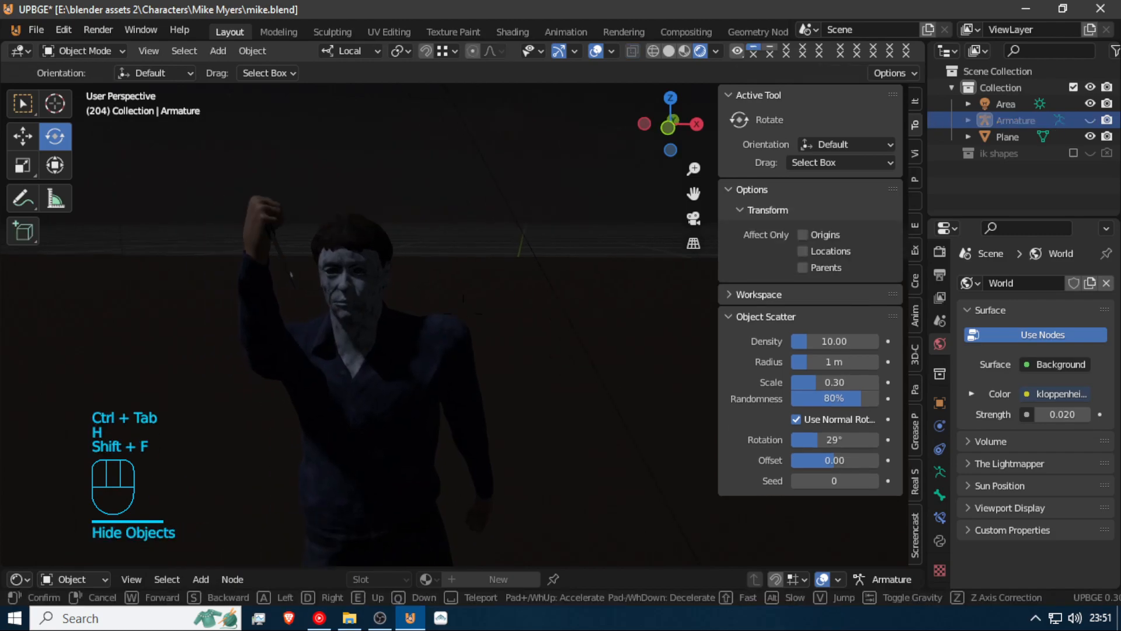
{"action": "key", "text": "s"}
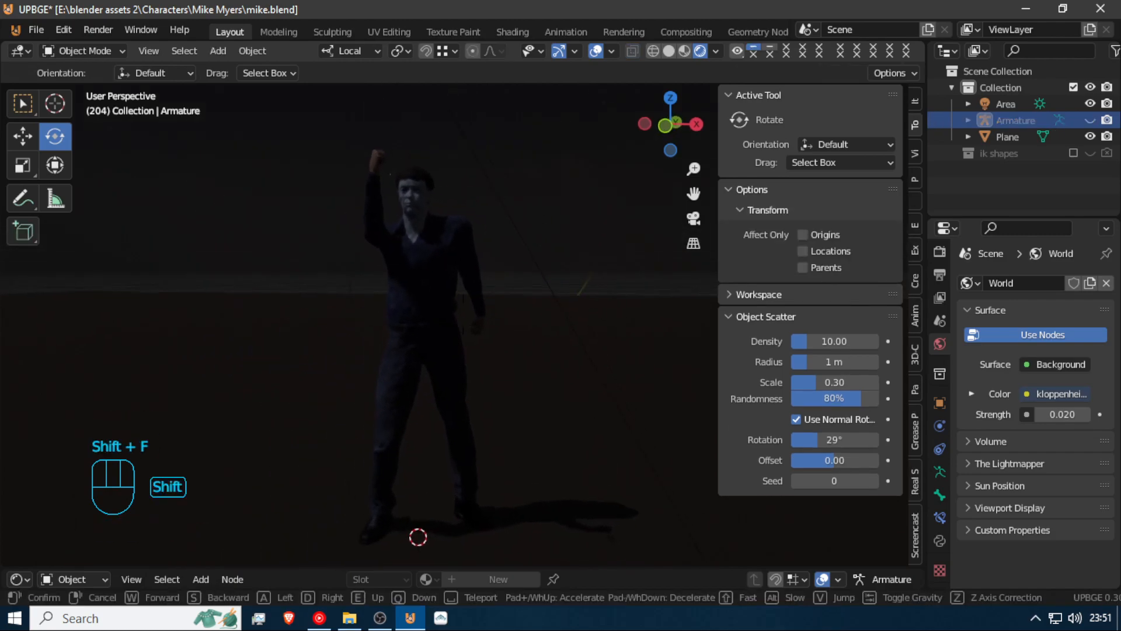
{"action": "key", "text": "shift+d"}
{"action": "key", "text": "shift+w"}
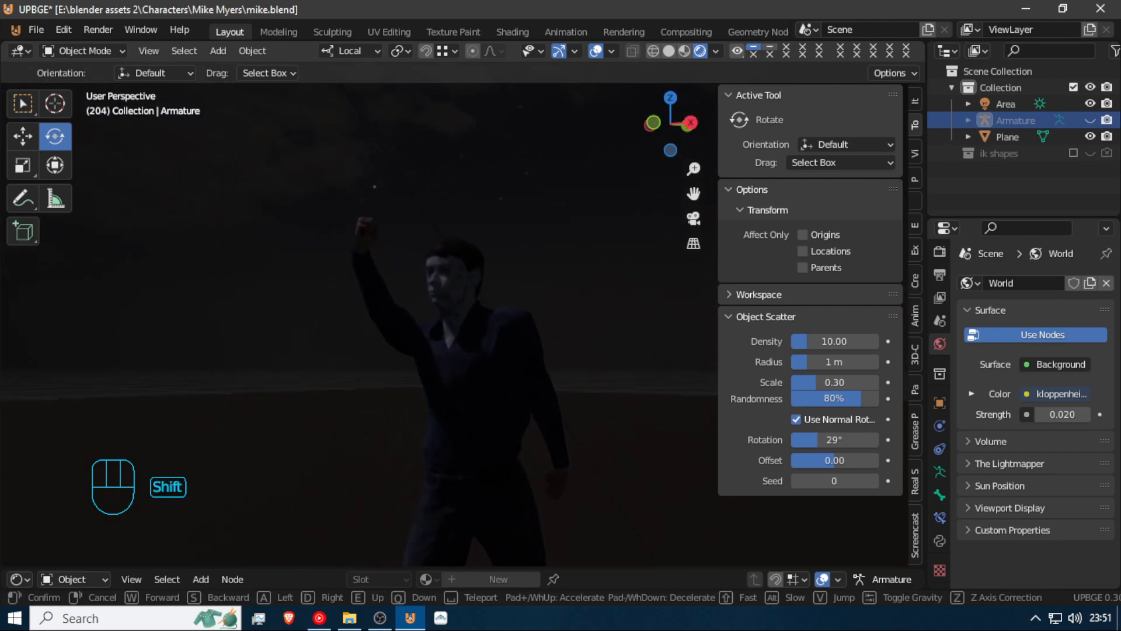
{"action": "key", "text": "a"}
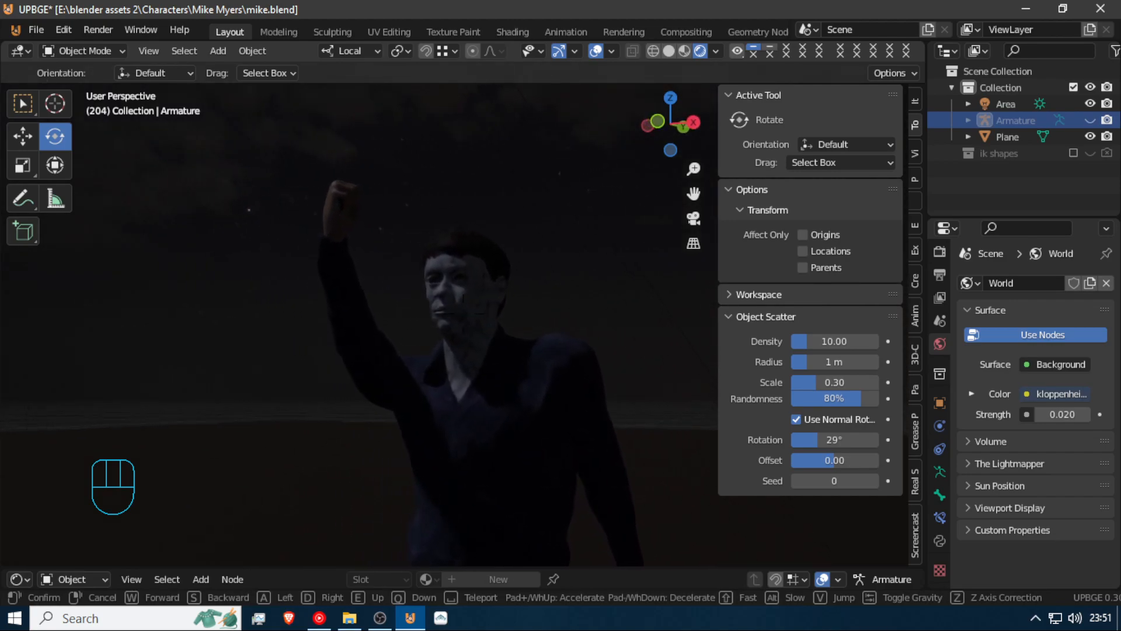
{"action": "key", "text": "e"}
{"action": "key", "text": "w"}
{"action": "key", "text": "w"}
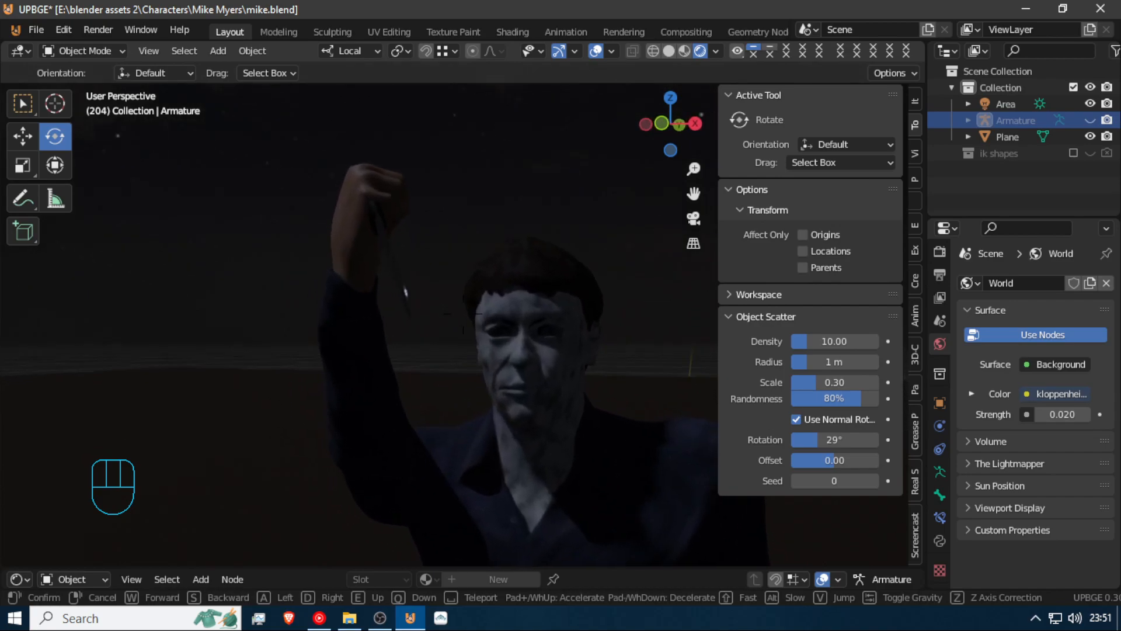
{"action": "key", "text": "a"}
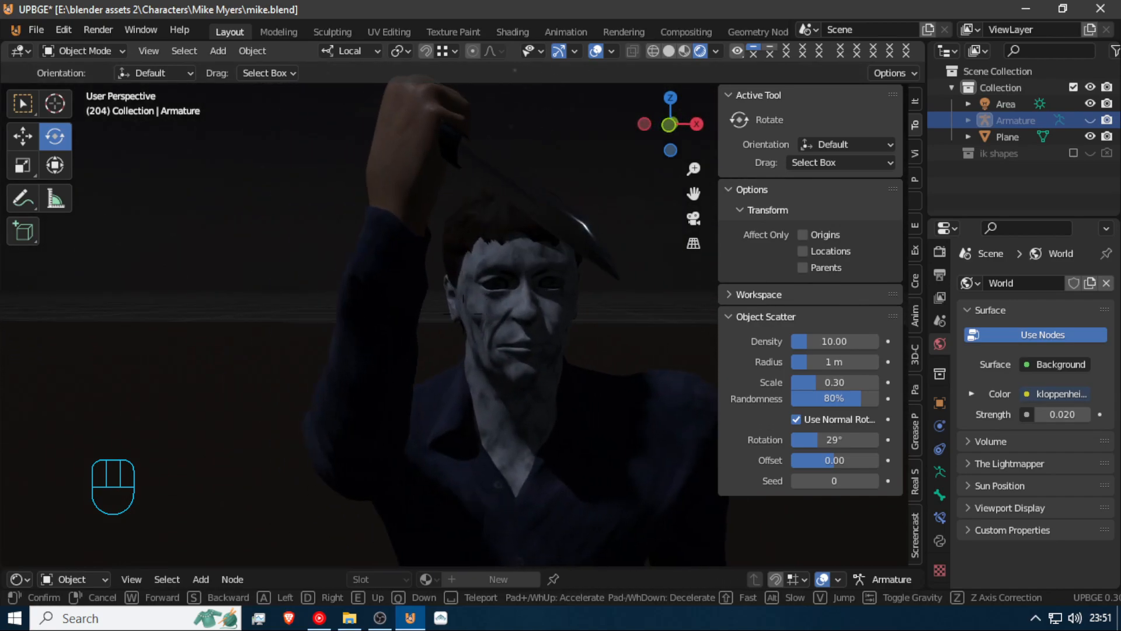
{"action": "left_click", "coordinate": [463, 315]}
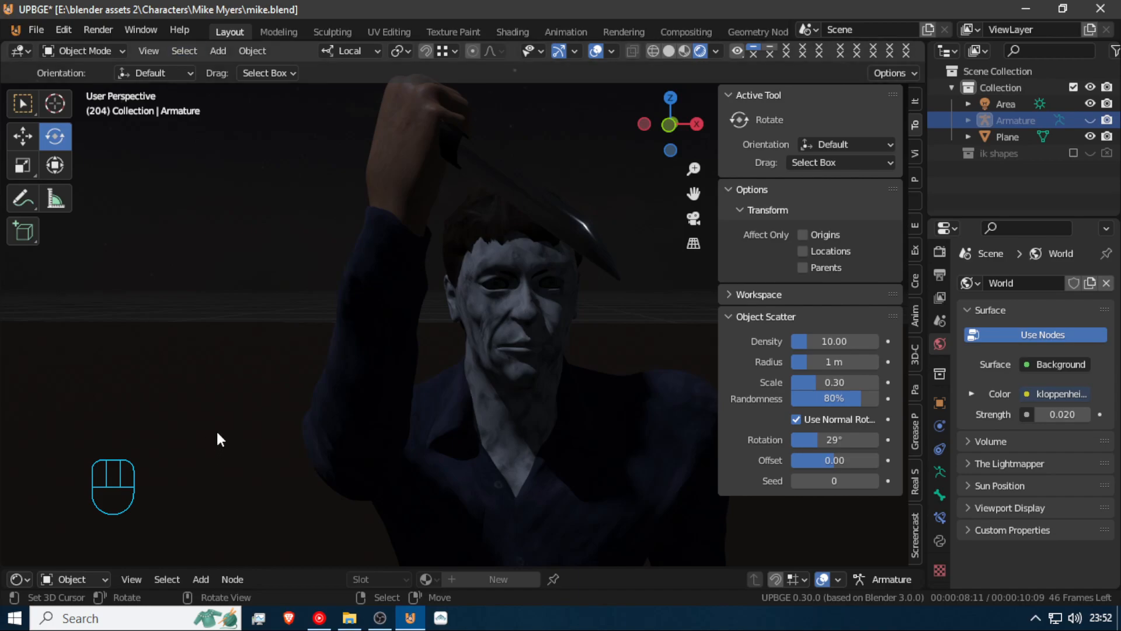
Collapse the 3D viewport's sidebar and bring the view in close on the character's face
{"action": "left_click_drag", "start_coordinate": [719, 208], "coordinate": [1001, 197]}
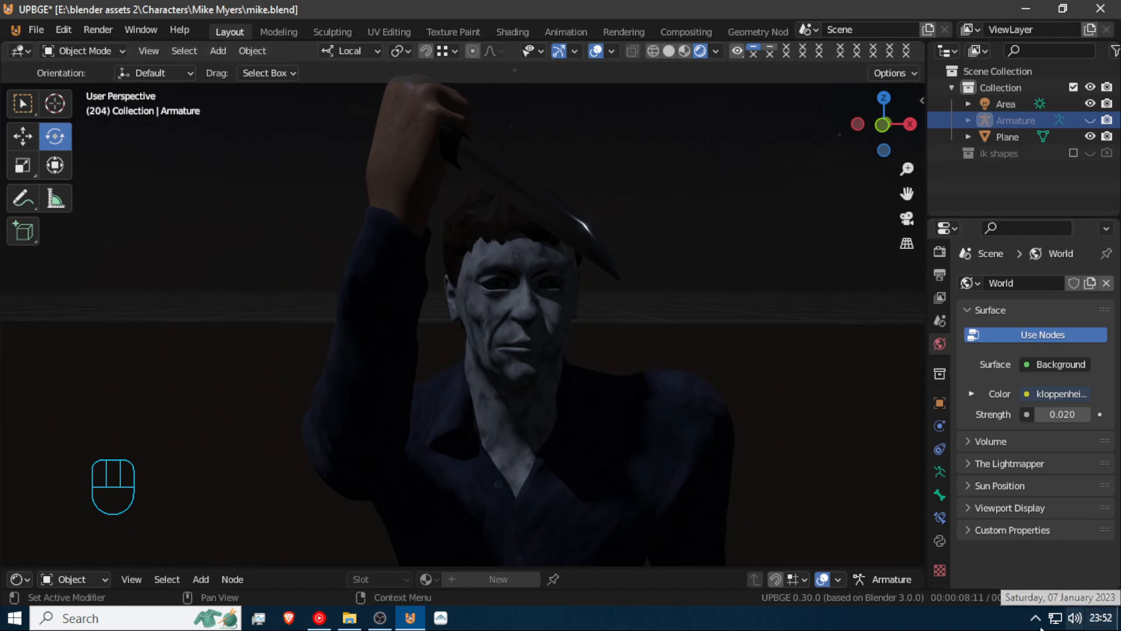
{"action": "middle_click_drag", "start_coordinate": [636, 290], "coordinate": [69, 266]}
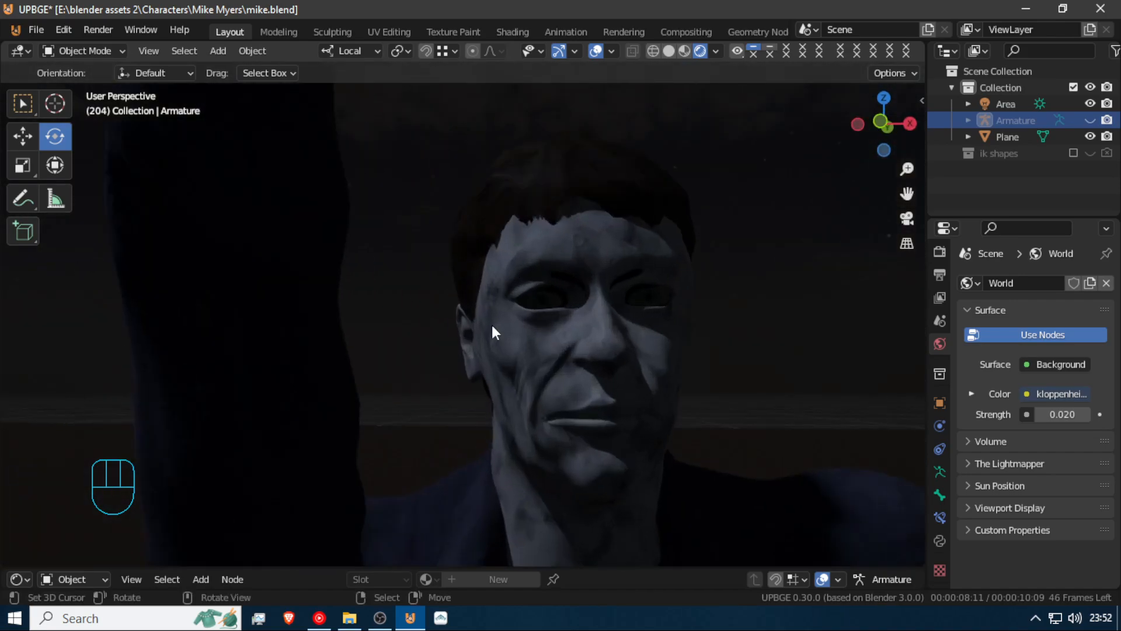
Try moving the mottled head mesh and the short hair mesh away from the character
{"action": "left_click", "coordinate": [492, 323]}
{"action": "key", "text": "g"}
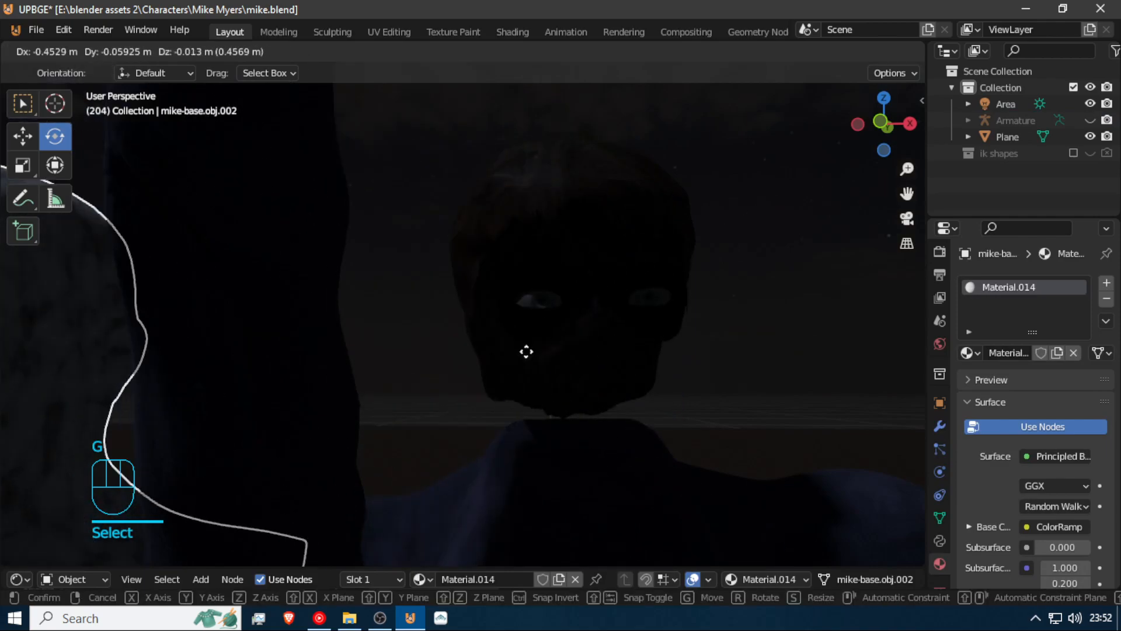
{"action": "left_click", "coordinate": [501, 289]}
{"action": "middle_click_drag", "start_coordinate": [588, 320], "coordinate": [485, 344]}
{"action": "scroll", "coordinate": [499, 335], "scroll_direction": "up", "scroll_amount": 2}
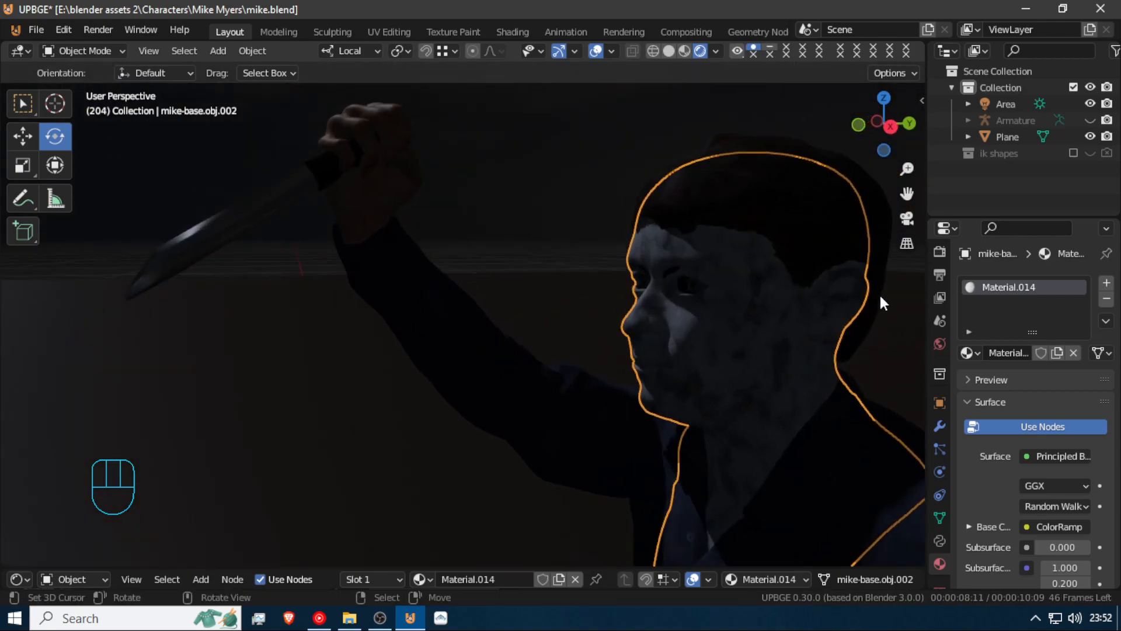
{"action": "left_click", "coordinate": [825, 224]}
{"action": "key", "text": "g"}
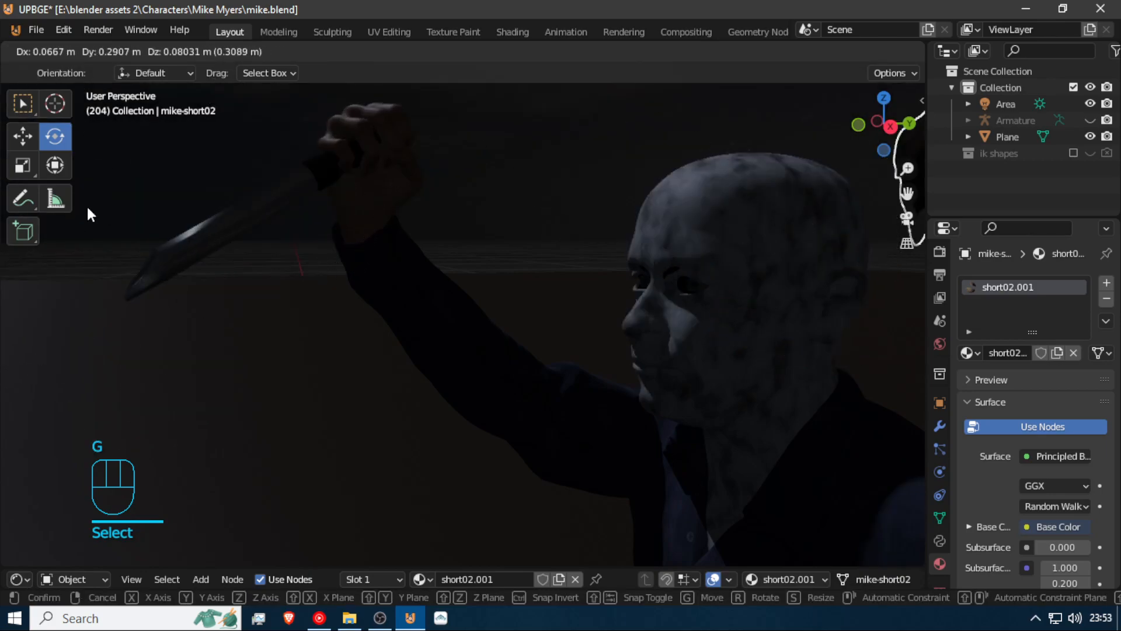
{"action": "right_click", "coordinate": [70, 218]}
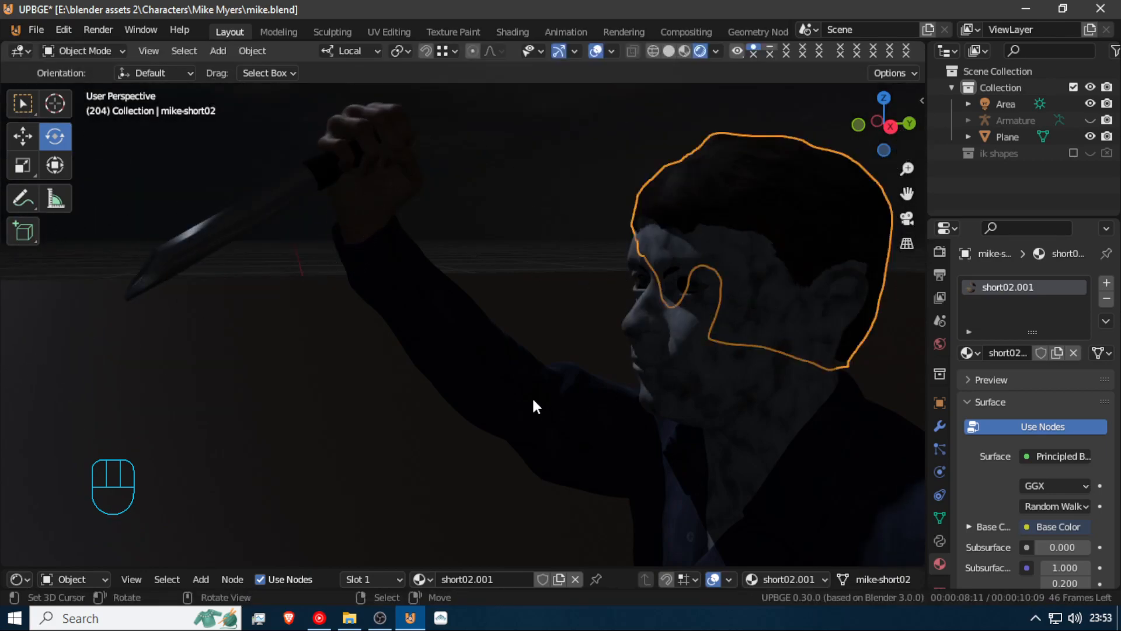
{"action": "middle_click_drag", "start_coordinate": [534, 401], "coordinate": [654, 393]}
Switch to Brave, restore the previous pages and examine the Michael Myers mask product page, including the mask's side photo
{"action": "left_click", "coordinate": [289, 617]}
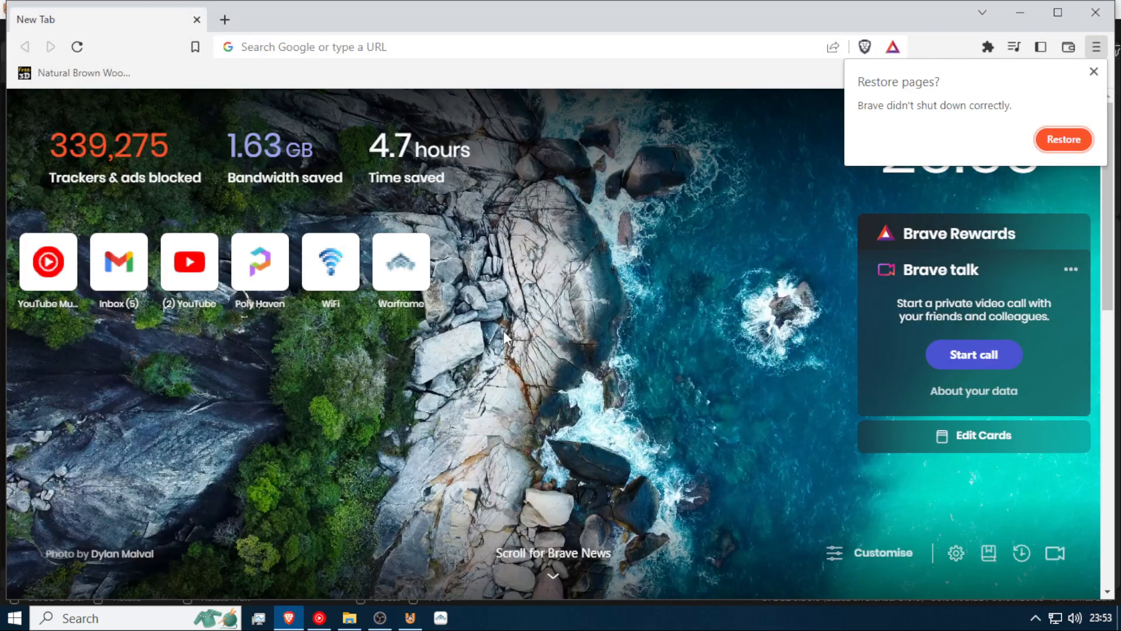
{"action": "left_click", "coordinate": [1064, 139]}
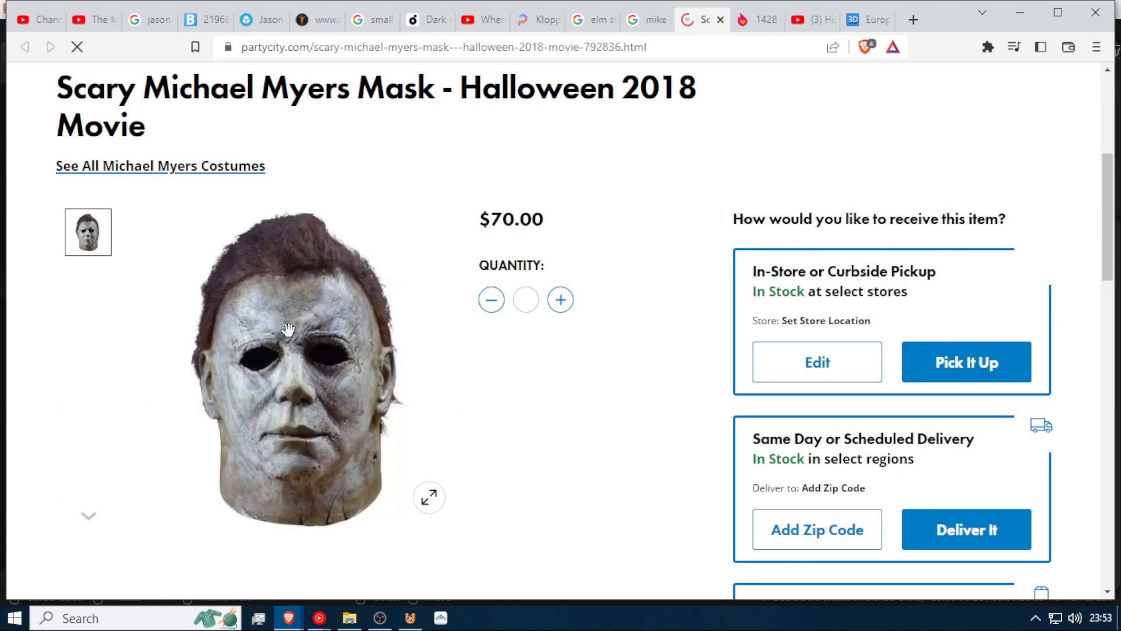
{"action": "scroll", "coordinate": [291, 327], "scroll_direction": "down", "scroll_amount": 15}
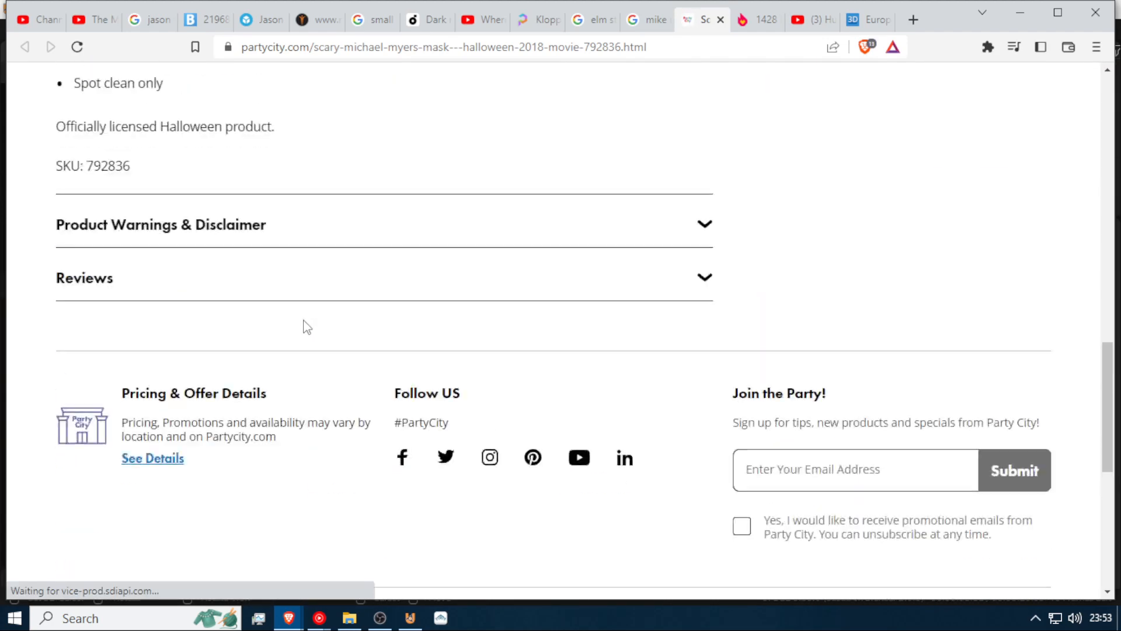
{"action": "scroll", "coordinate": [305, 326], "scroll_direction": "up", "scroll_amount": 6}
{"action": "scroll", "coordinate": [303, 322], "scroll_direction": "up", "scroll_amount": 8}
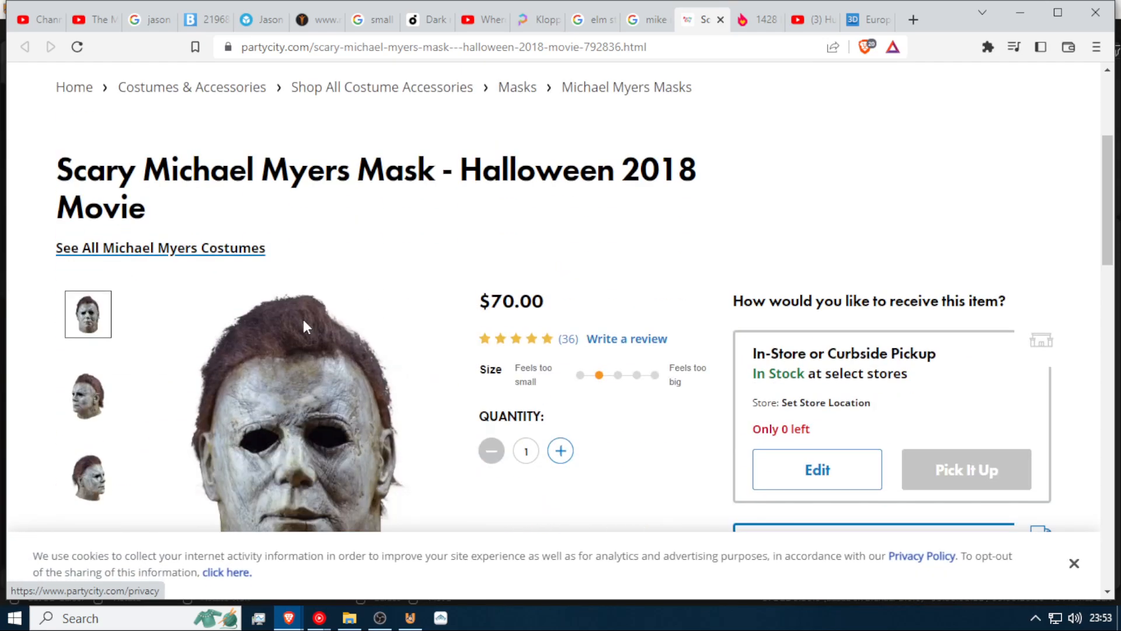
{"action": "left_click", "coordinate": [86, 388]}
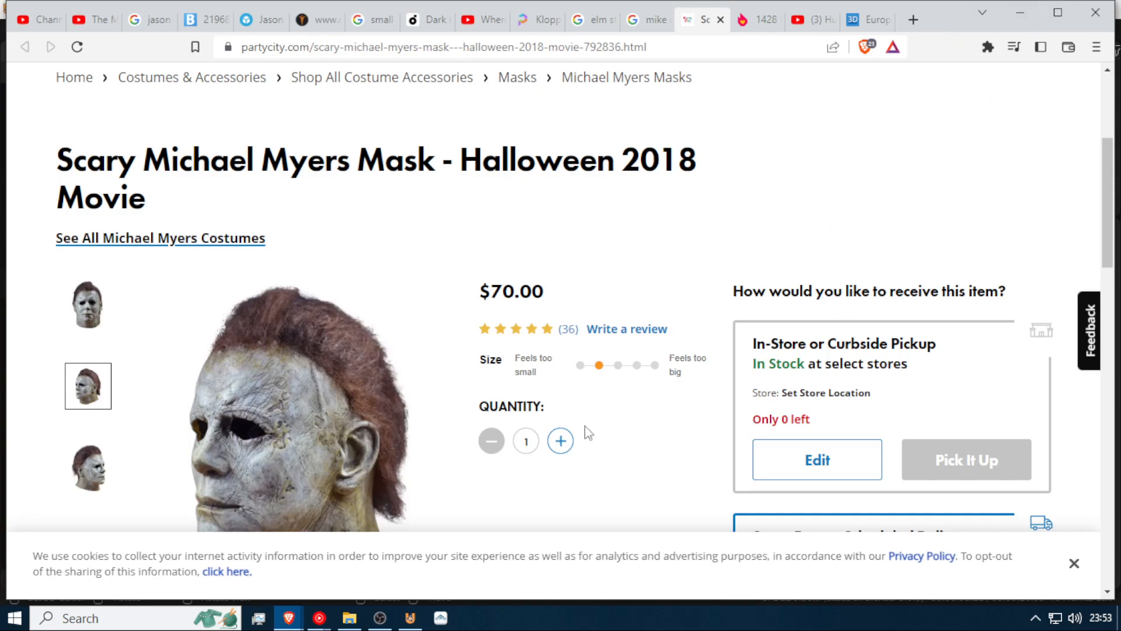
{"action": "scroll", "coordinate": [339, 425], "scroll_direction": "down", "scroll_amount": 2}
{"action": "scroll", "coordinate": [340, 425], "scroll_direction": "down", "scroll_amount": 1}
{"action": "scroll", "coordinate": [341, 426], "scroll_direction": "up", "scroll_amount": 4}
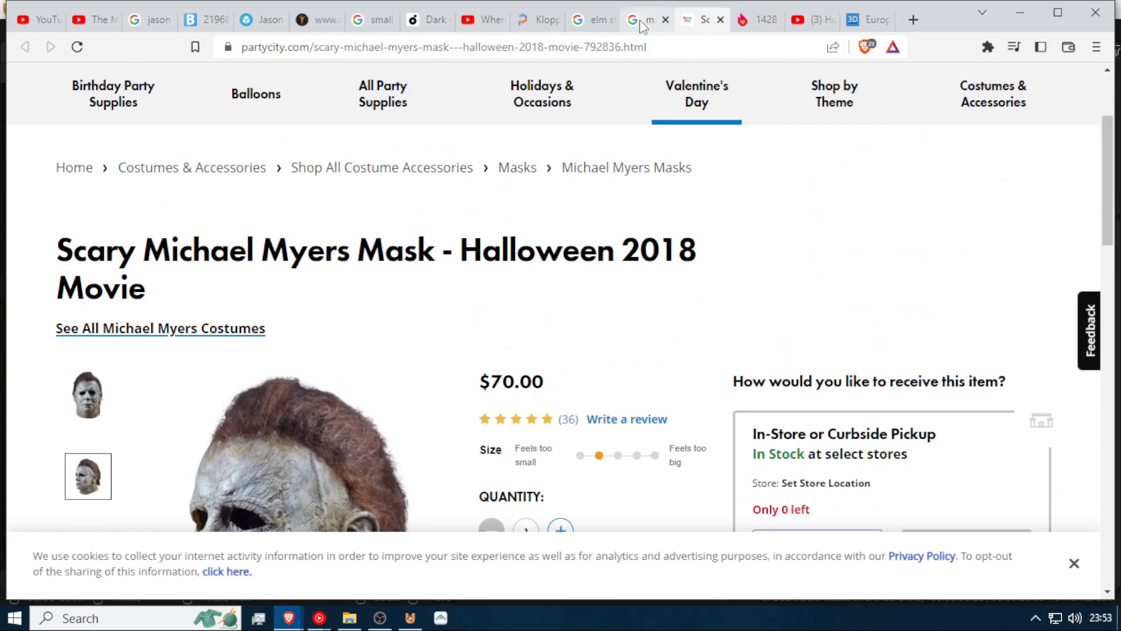
Examine the "mike myers halloween" image results for reference on the mask, hair, coveralls, lighting and knife poses
{"action": "left_click", "coordinate": [642, 23]}
{"action": "scroll", "coordinate": [646, 430], "scroll_direction": "down", "scroll_amount": 10}
{"action": "scroll", "coordinate": [645, 432], "scroll_direction": "down", "scroll_amount": 8}
{"action": "scroll", "coordinate": [645, 433], "scroll_direction": "down", "scroll_amount": 7}
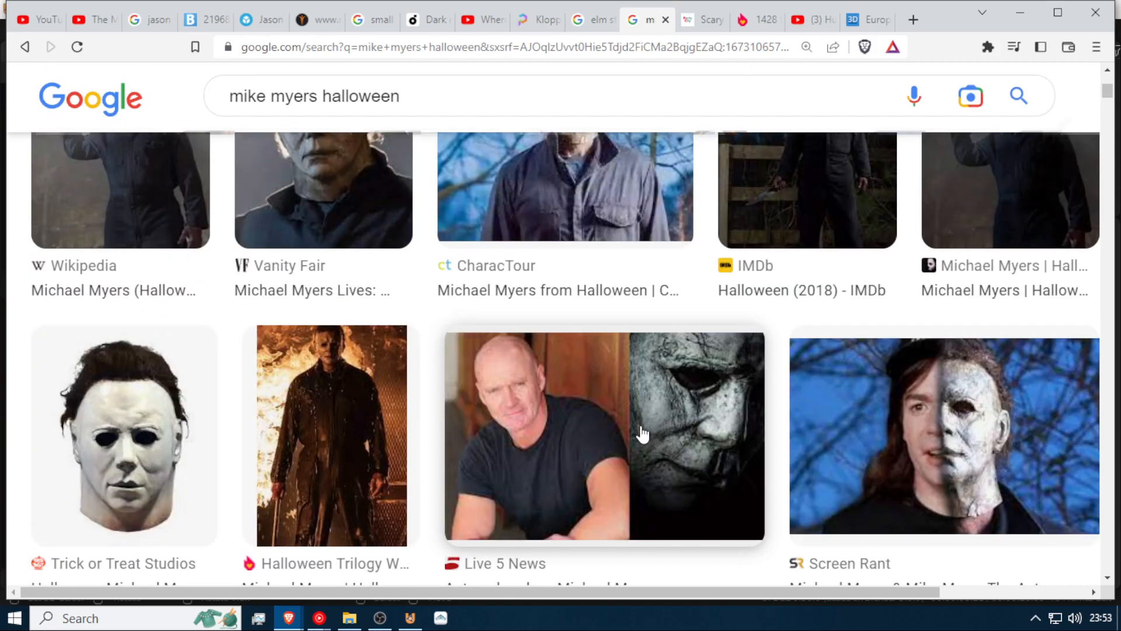
{"action": "scroll", "coordinate": [643, 433], "scroll_direction": "down", "scroll_amount": 4}
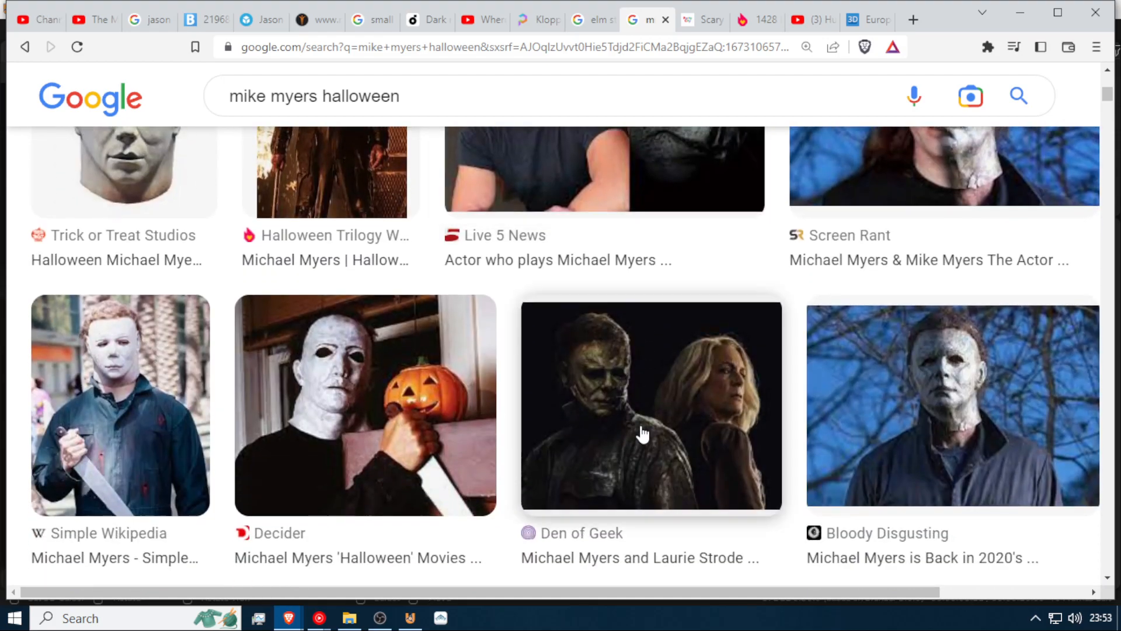
{"action": "scroll", "coordinate": [643, 434], "scroll_direction": "down", "scroll_amount": 4}
{"action": "scroll", "coordinate": [643, 434], "scroll_direction": "down", "scroll_amount": 4}
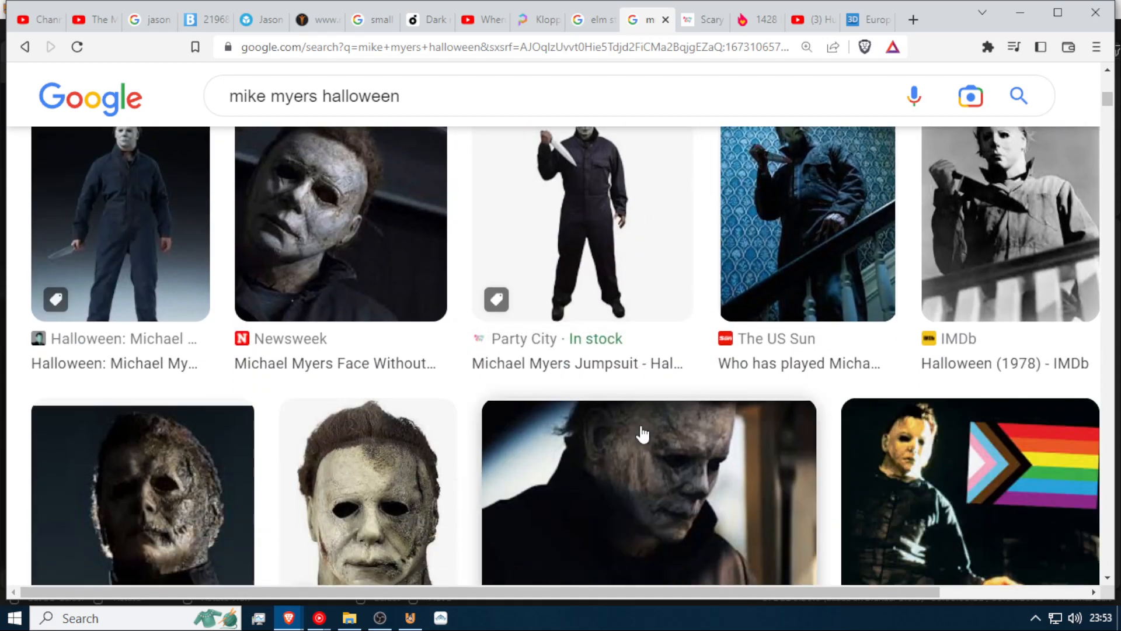
{"action": "scroll", "coordinate": [643, 434], "scroll_direction": "down", "scroll_amount": 3}
{"action": "scroll", "coordinate": [643, 434], "scroll_direction": "down", "scroll_amount": 4}
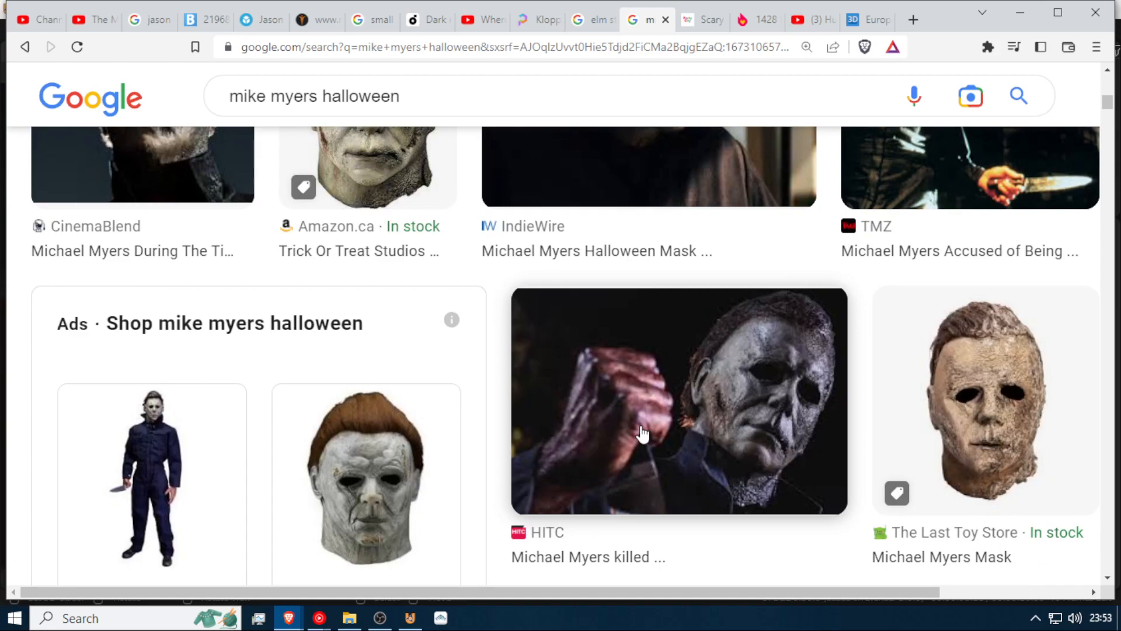
{"action": "scroll", "coordinate": [643, 434], "scroll_direction": "down", "scroll_amount": 4}
{"action": "scroll", "coordinate": [643, 435], "scroll_direction": "down", "scroll_amount": 8}
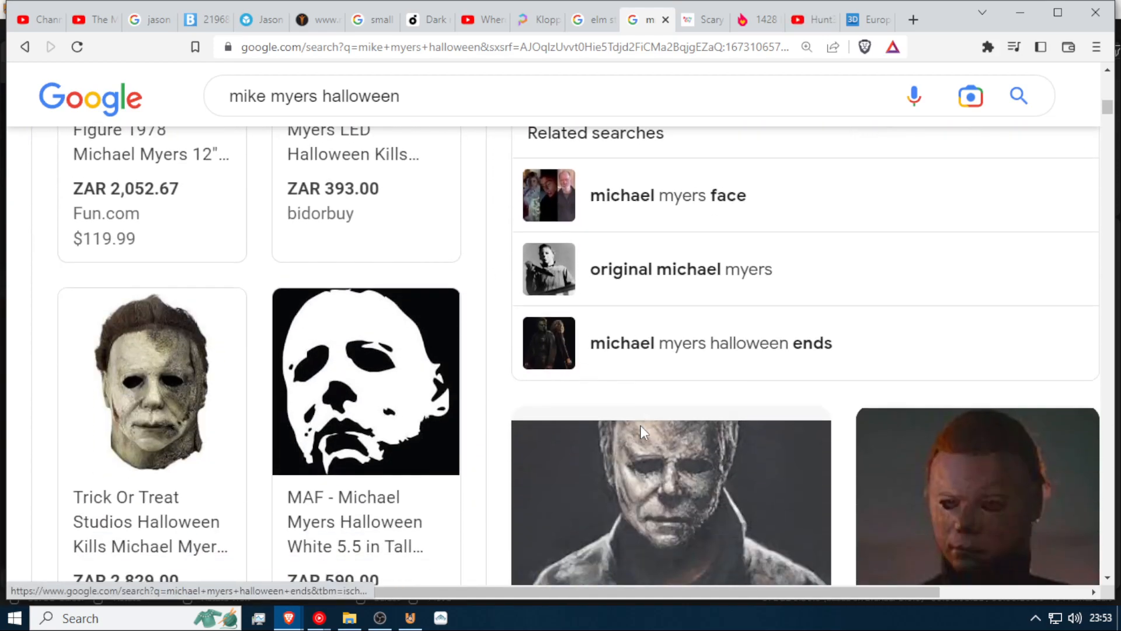
{"action": "scroll", "coordinate": [642, 435], "scroll_direction": "down", "scroll_amount": 5}
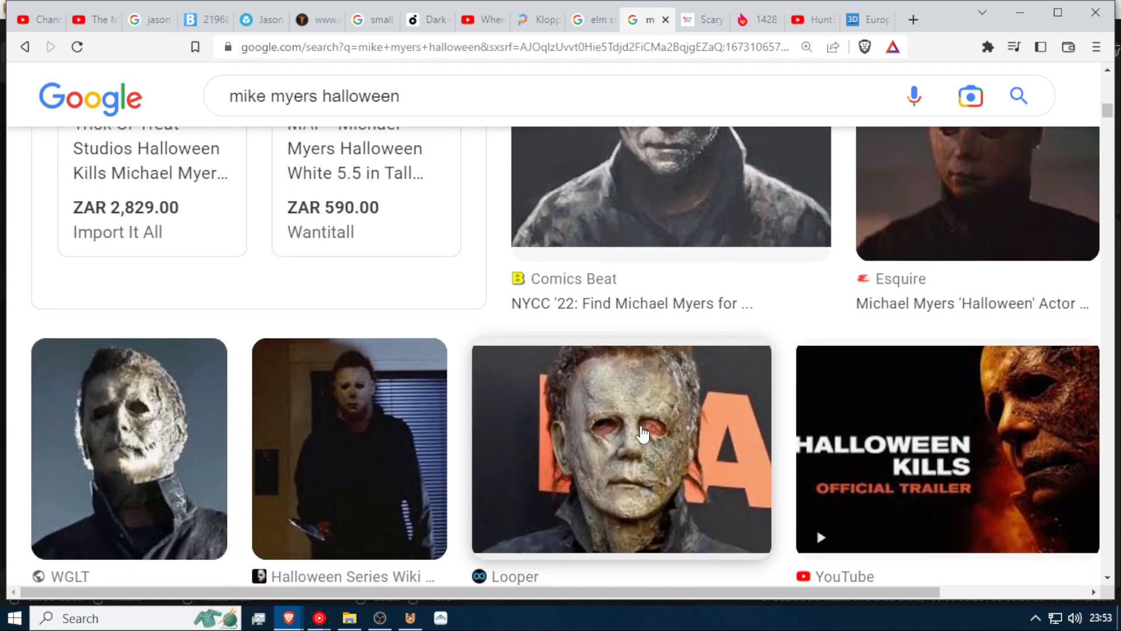
{"action": "scroll", "coordinate": [642, 435], "scroll_direction": "down", "scroll_amount": 6}
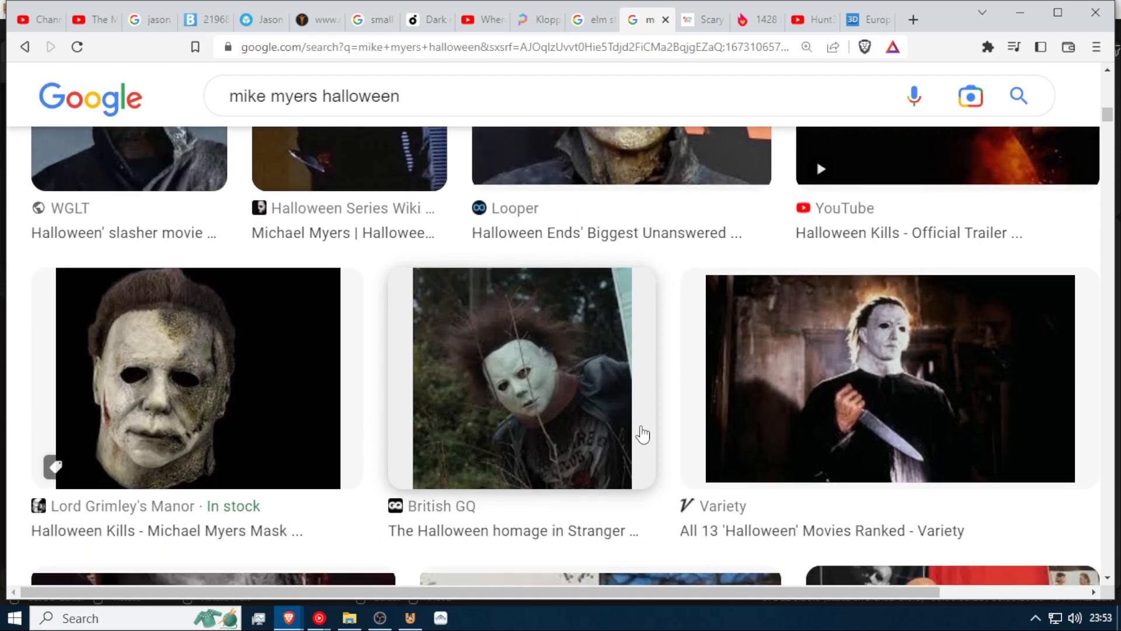
{"action": "scroll", "coordinate": [643, 435], "scroll_direction": "down", "scroll_amount": 3}
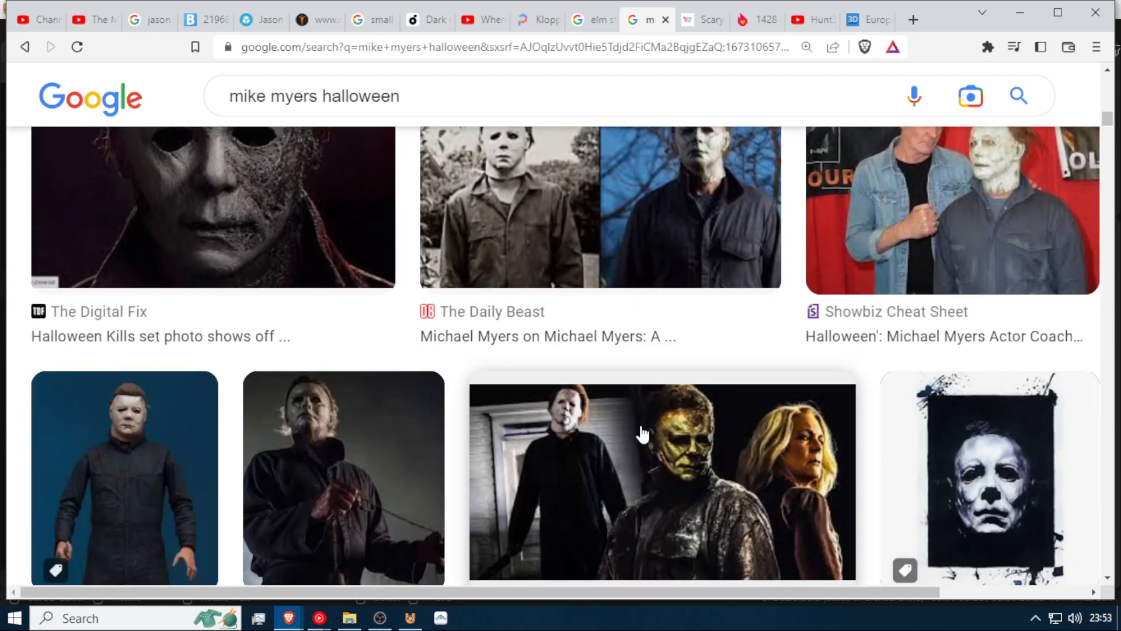
{"action": "scroll", "coordinate": [643, 435], "scroll_direction": "up", "scroll_amount": 1}
{"action": "scroll", "coordinate": [642, 435], "scroll_direction": "down", "scroll_amount": 9}
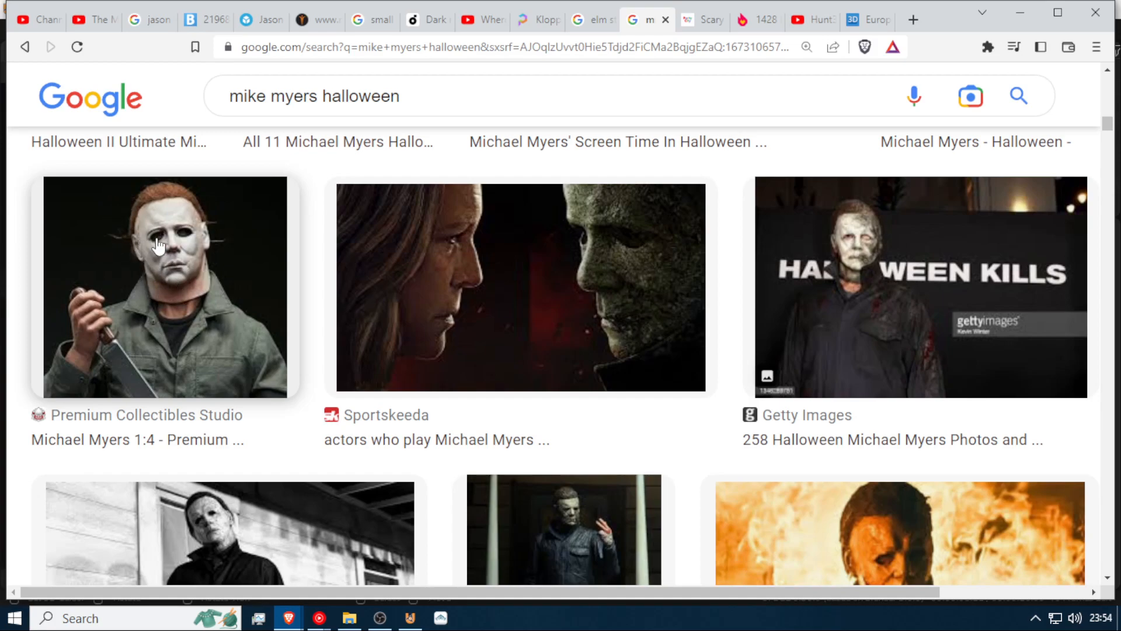
{"action": "scroll", "coordinate": [158, 246], "scroll_direction": "down", "scroll_amount": 10}
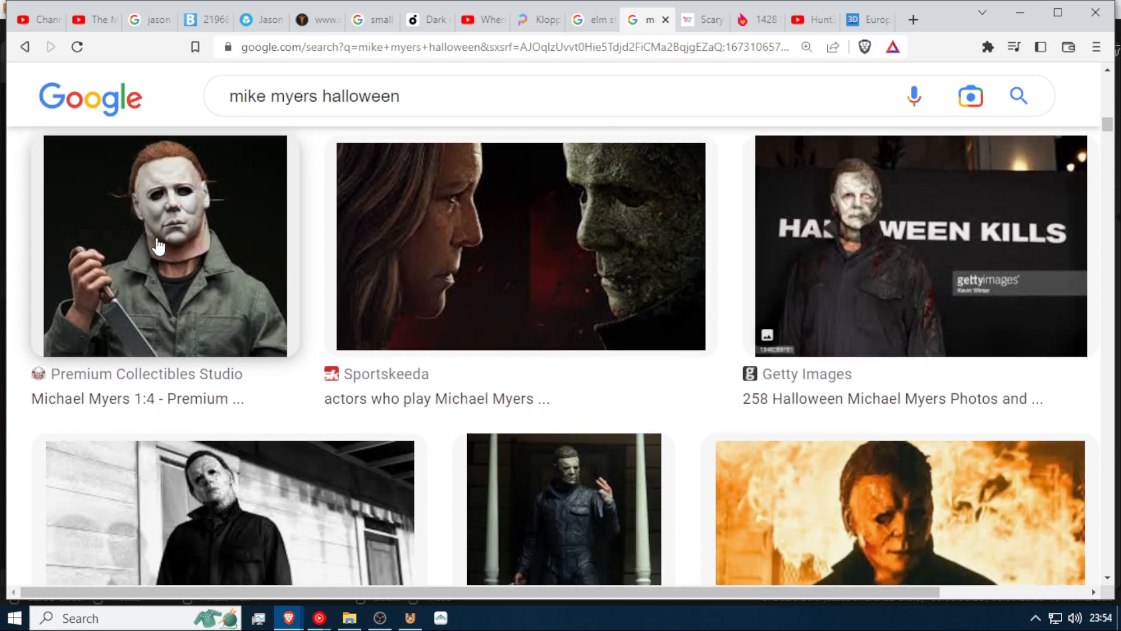
{"action": "scroll", "coordinate": [157, 245], "scroll_direction": "down", "scroll_amount": 10}
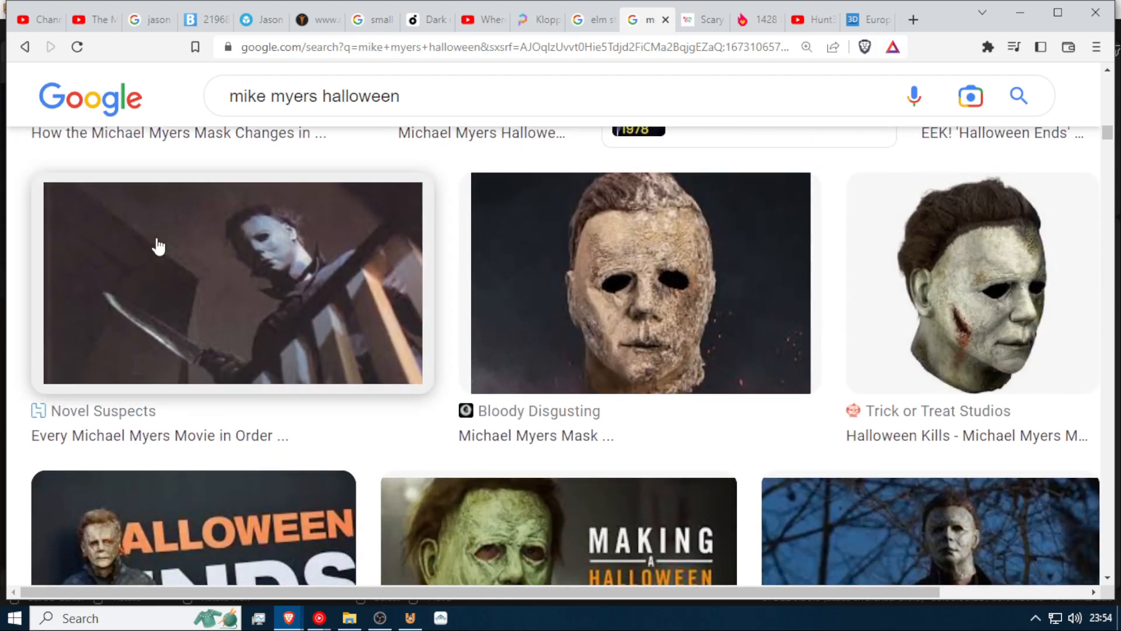
{"action": "scroll", "coordinate": [157, 248], "scroll_direction": "down", "scroll_amount": 7}
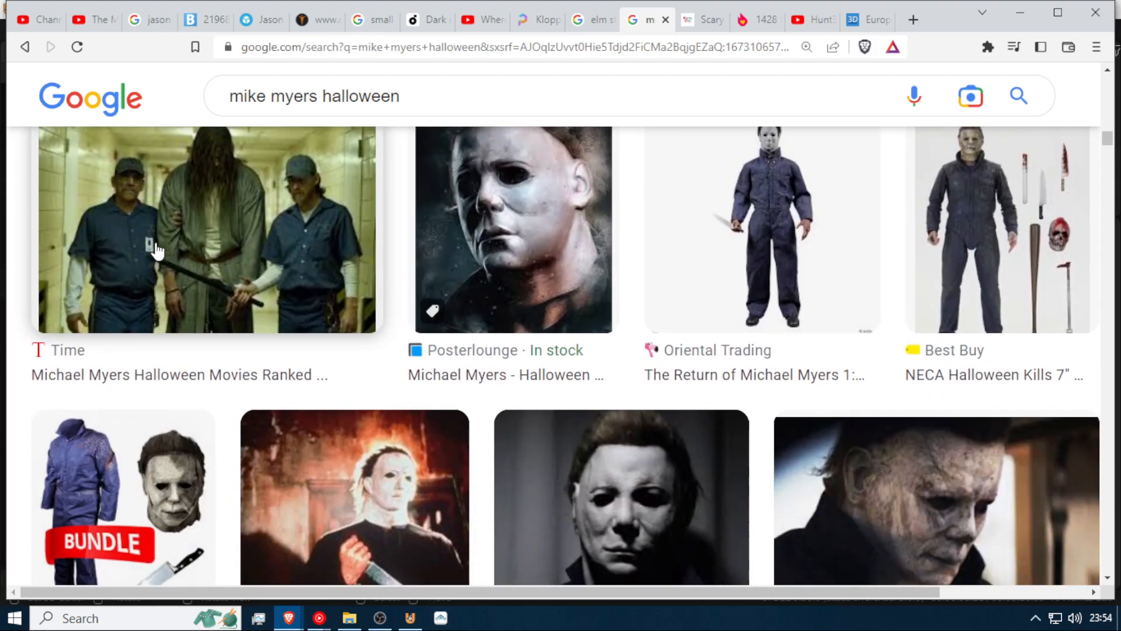
{"action": "scroll", "coordinate": [642, 345], "scroll_direction": "down", "scroll_amount": 4}
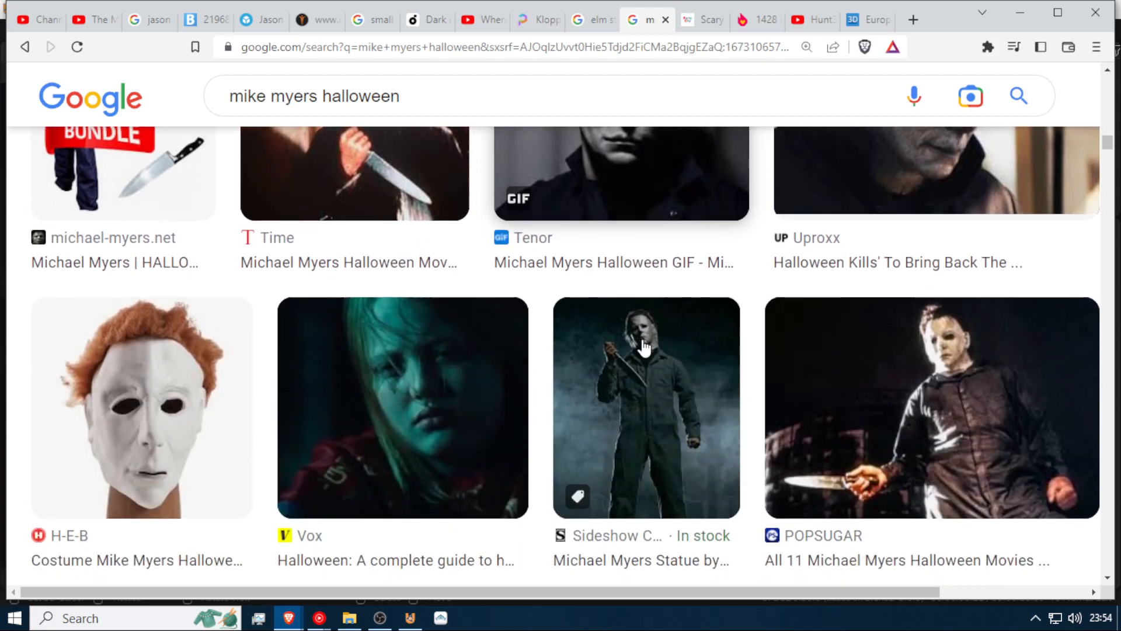
{"action": "scroll", "coordinate": [743, 396], "scroll_direction": "down", "scroll_amount": 3}
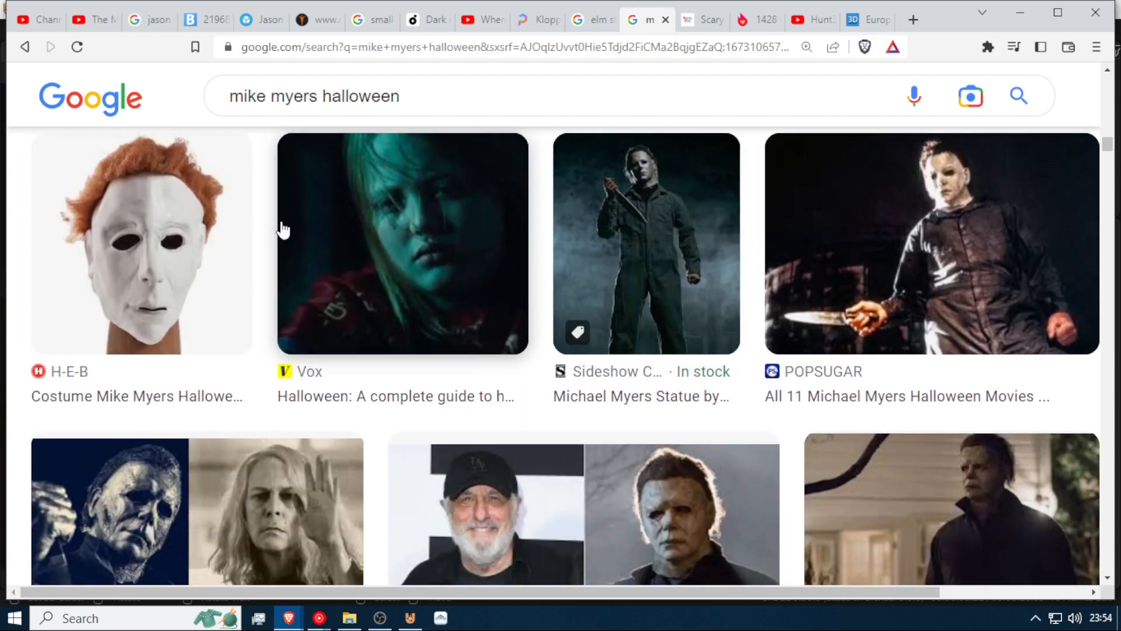
{"action": "scroll", "coordinate": [573, 489], "scroll_direction": "down", "scroll_amount": 4}
{"action": "scroll", "coordinate": [578, 493], "scroll_direction": "down", "scroll_amount": 5}
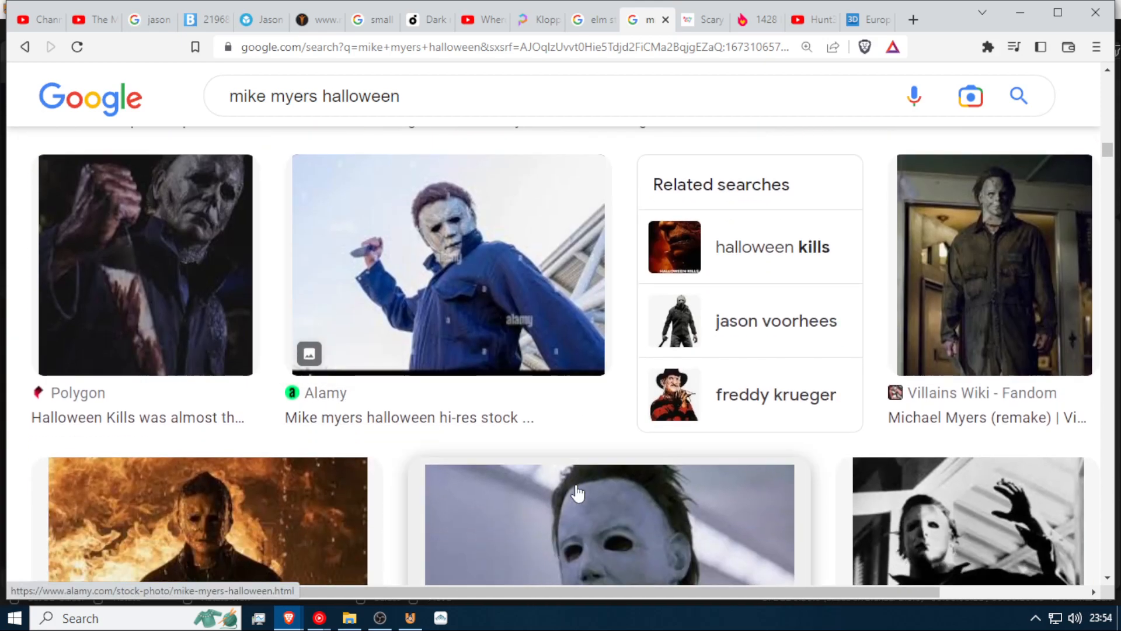
{"action": "scroll", "coordinate": [647, 389], "scroll_direction": "down", "scroll_amount": 9}
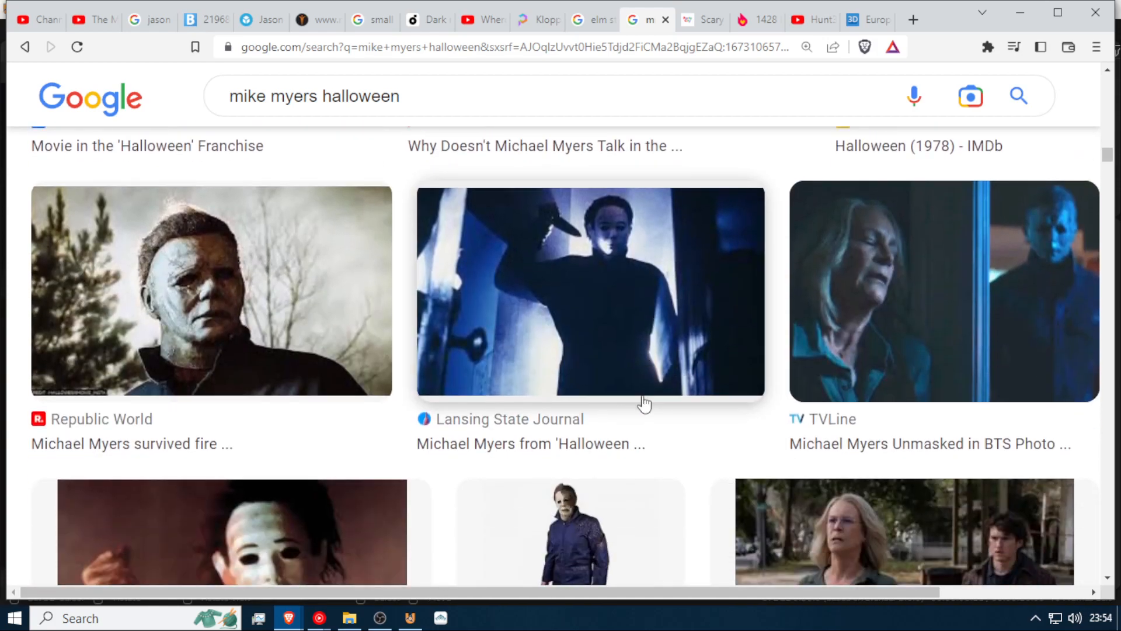
{"action": "scroll", "coordinate": [644, 403], "scroll_direction": "down", "scroll_amount": 13}
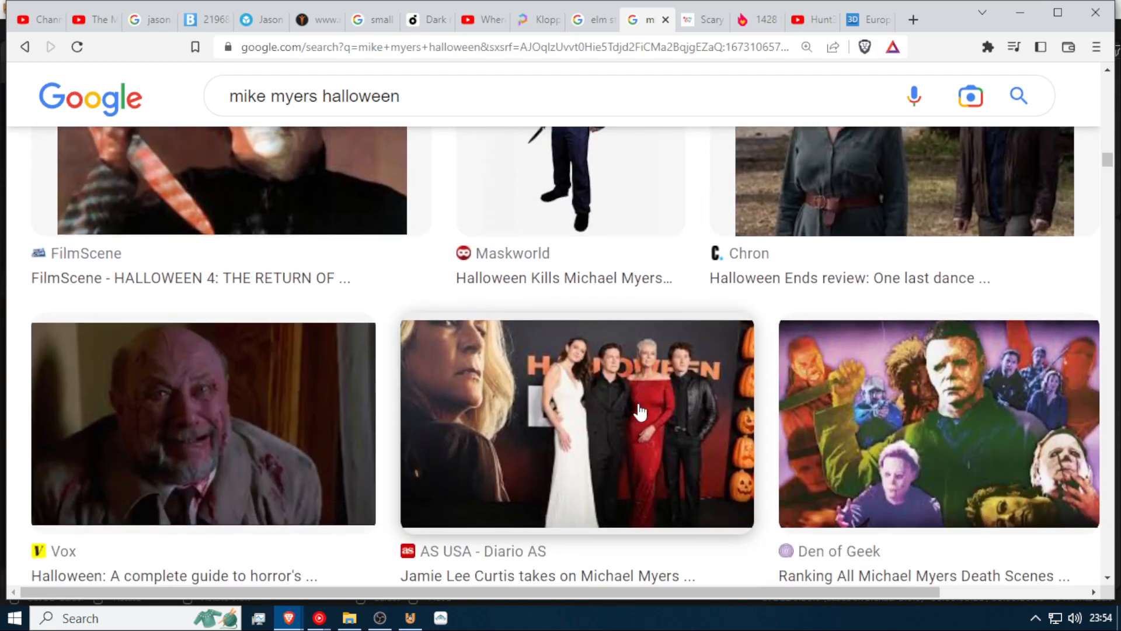
{"action": "scroll", "coordinate": [638, 403], "scroll_direction": "down", "scroll_amount": 8}
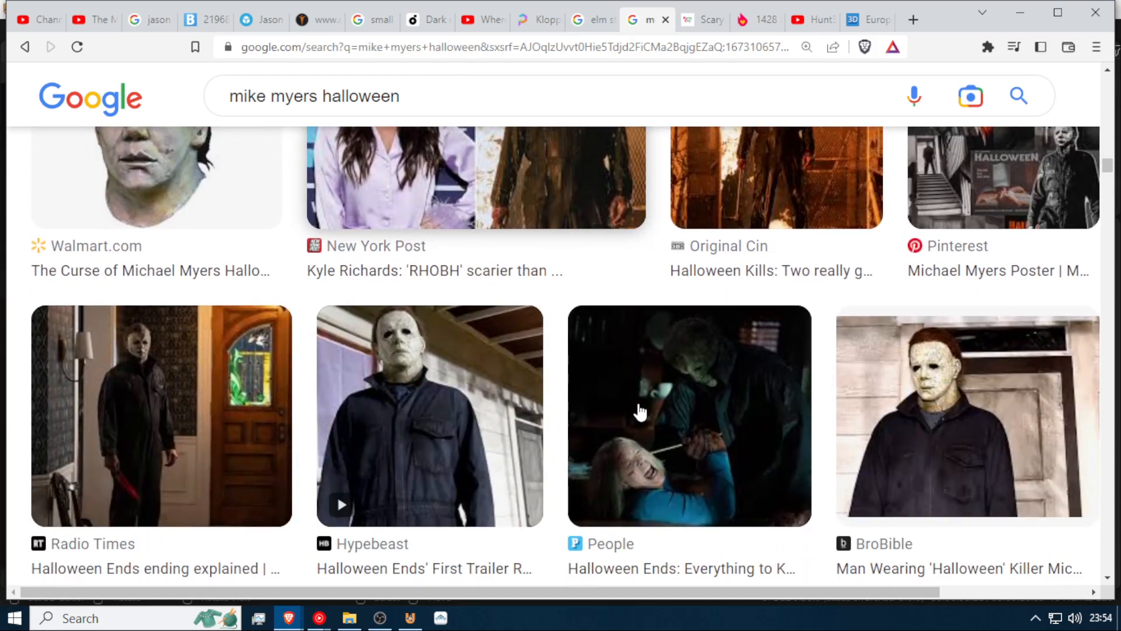
{"action": "scroll", "coordinate": [640, 412], "scroll_direction": "down", "scroll_amount": 3}
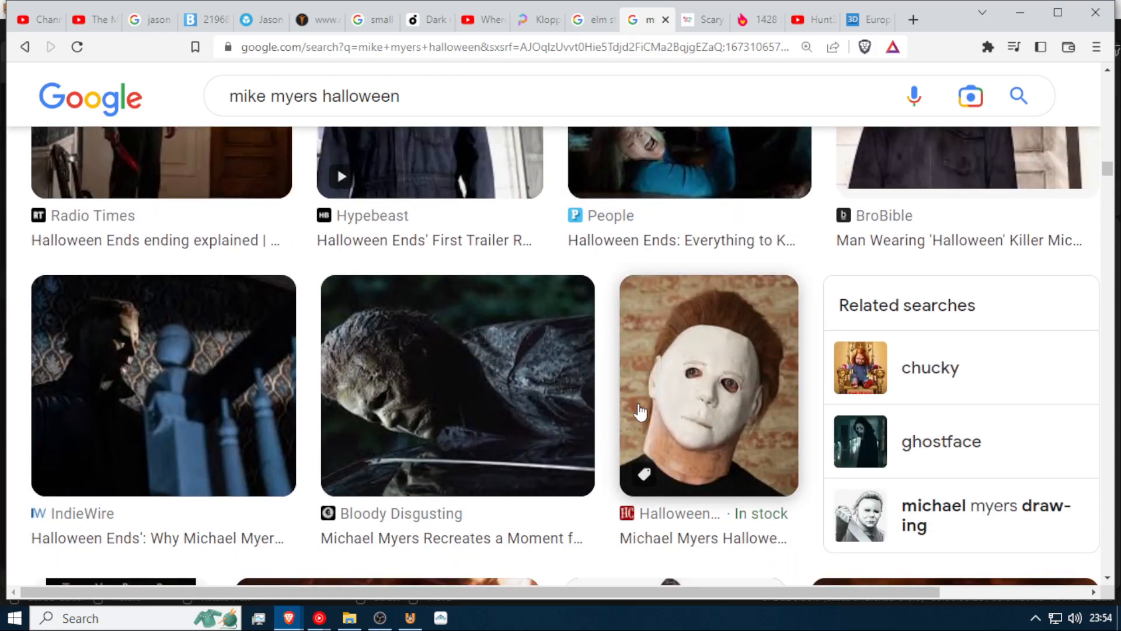
{"action": "scroll", "coordinate": [640, 412], "scroll_direction": "down", "scroll_amount": 13}
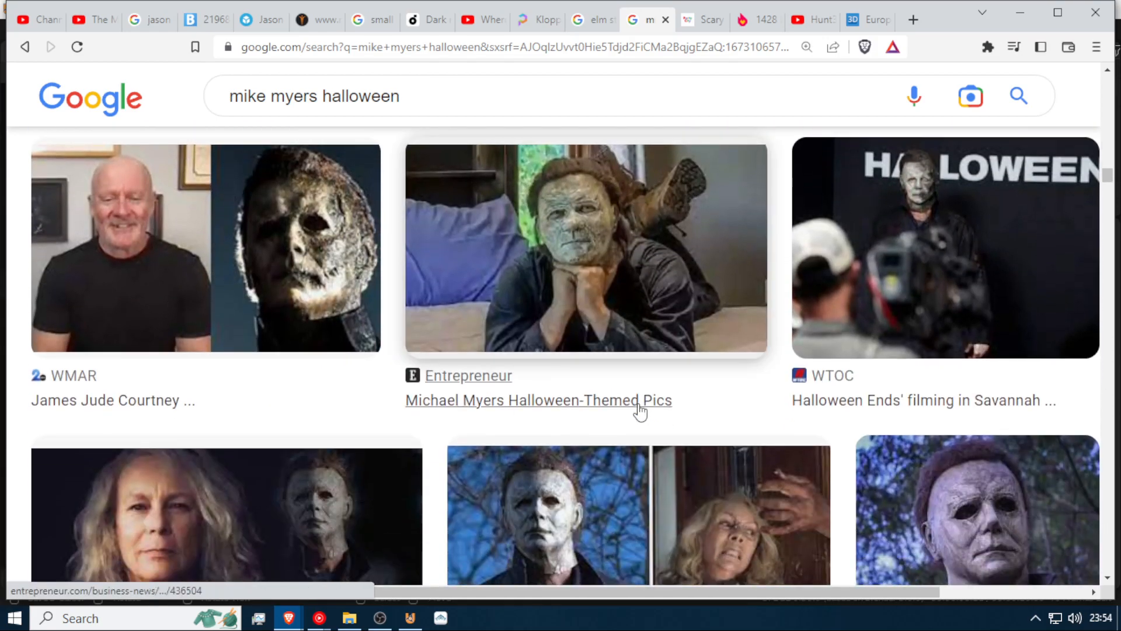
{"action": "scroll", "coordinate": [641, 412], "scroll_direction": "down", "scroll_amount": 8}
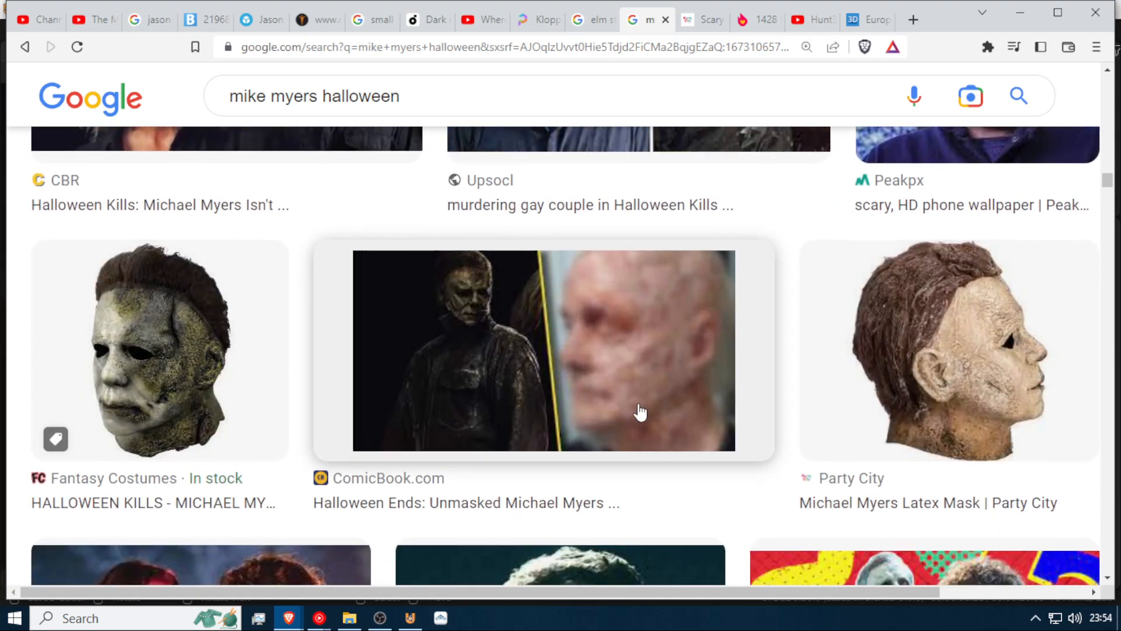
{"action": "scroll", "coordinate": [641, 412], "scroll_direction": "down", "scroll_amount": 15}
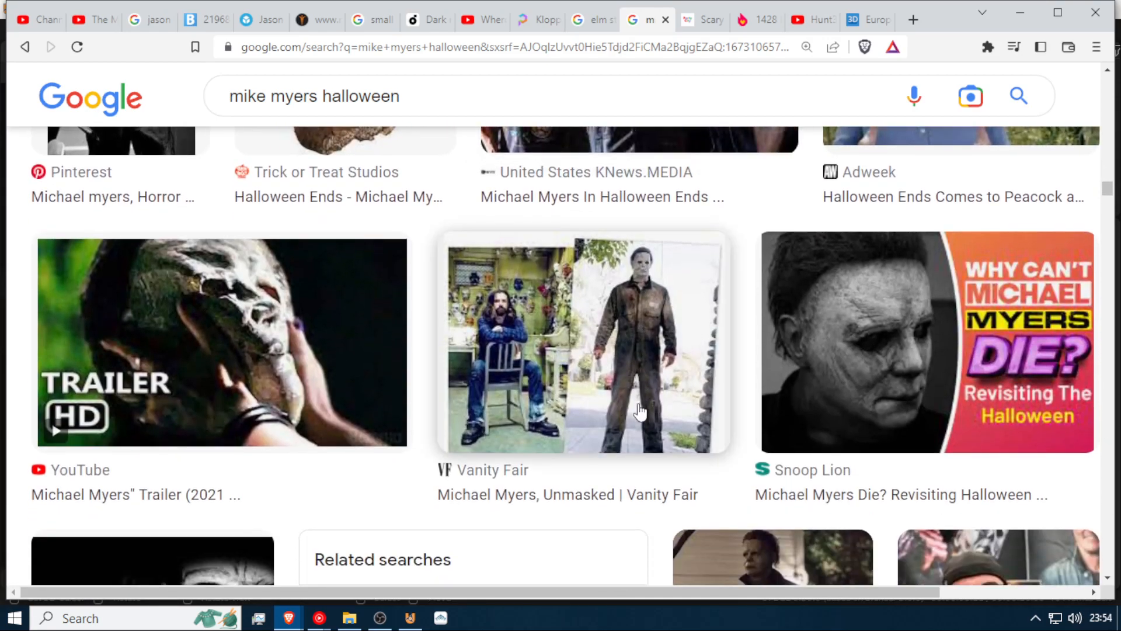
{"action": "scroll", "coordinate": [640, 412], "scroll_direction": "down", "scroll_amount": 17}
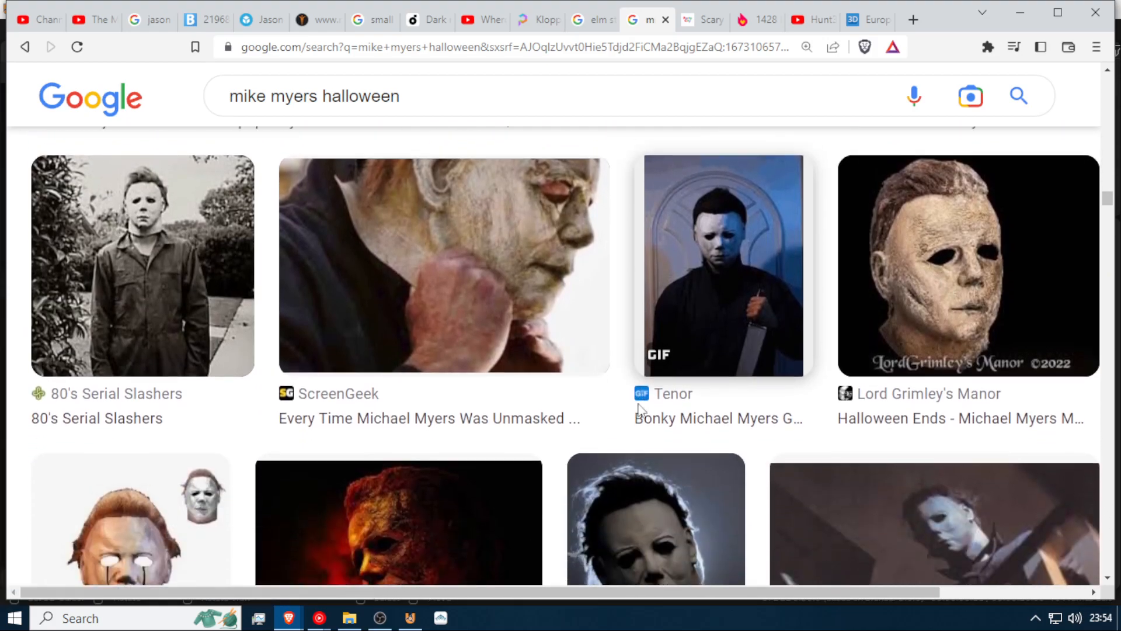
Look further through the "mike myers halloween" image results for mask, coverall and knife-pose references
{"action": "scroll", "coordinate": [640, 412], "scroll_direction": "down", "scroll_amount": 9}
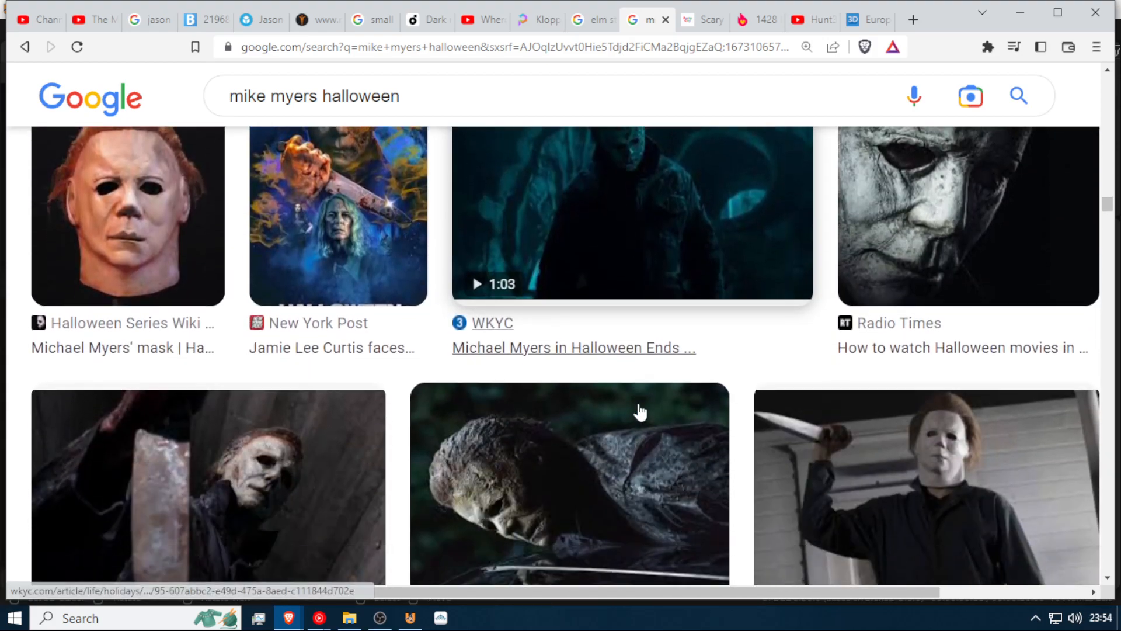
{"action": "scroll", "coordinate": [640, 412], "scroll_direction": "down", "scroll_amount": 17}
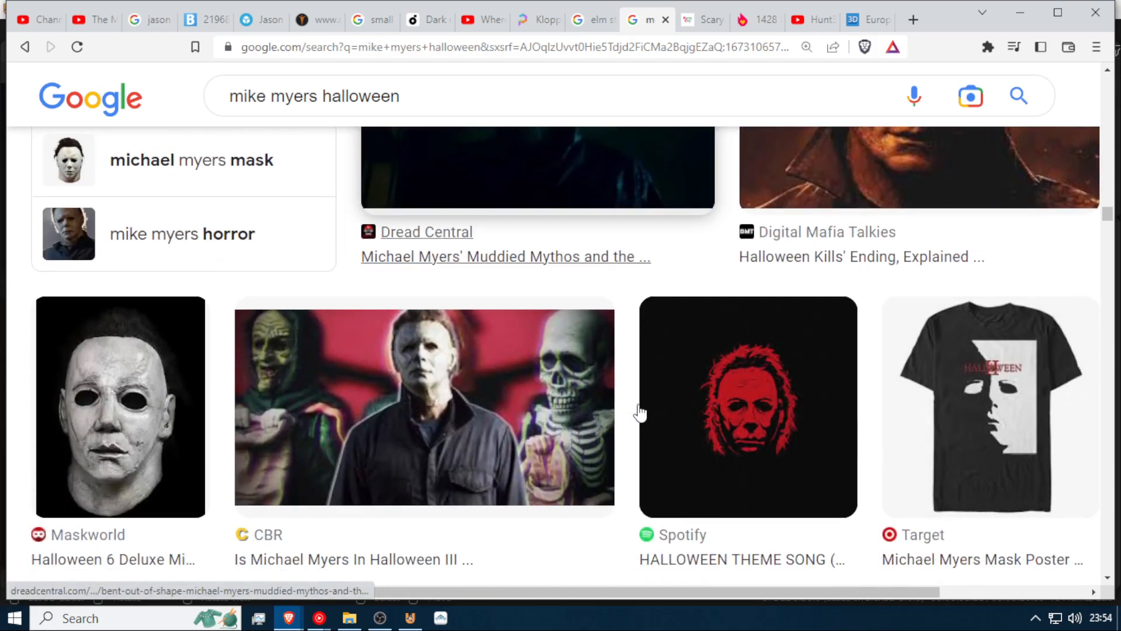
{"action": "scroll", "coordinate": [641, 412], "scroll_direction": "down", "scroll_amount": 17}
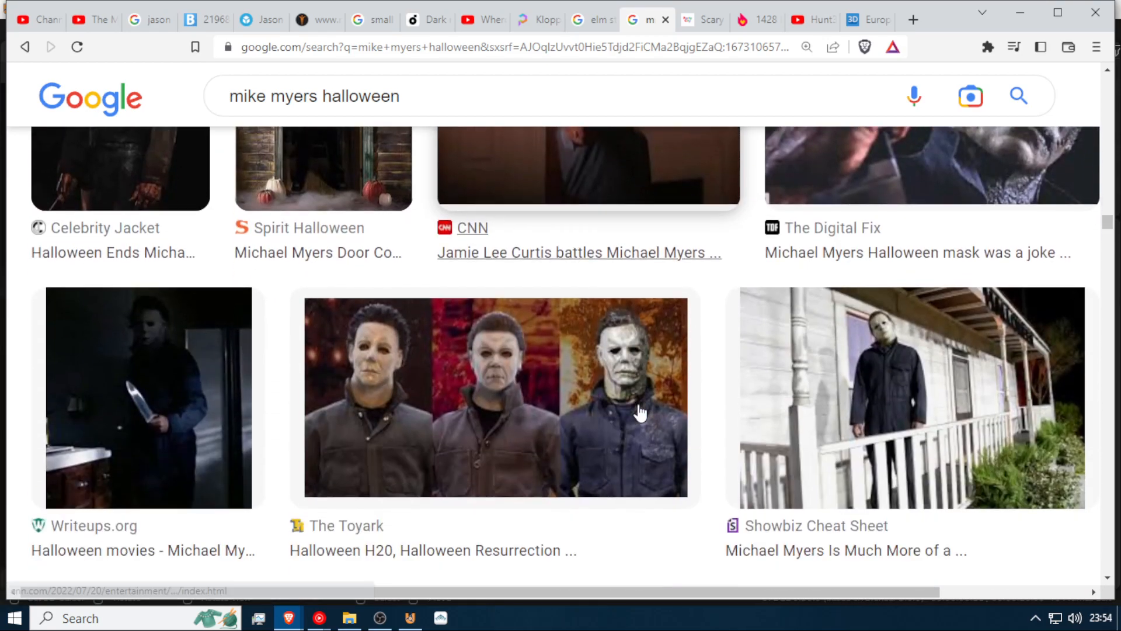
{"action": "scroll", "coordinate": [641, 412], "scroll_direction": "down", "scroll_amount": 11}
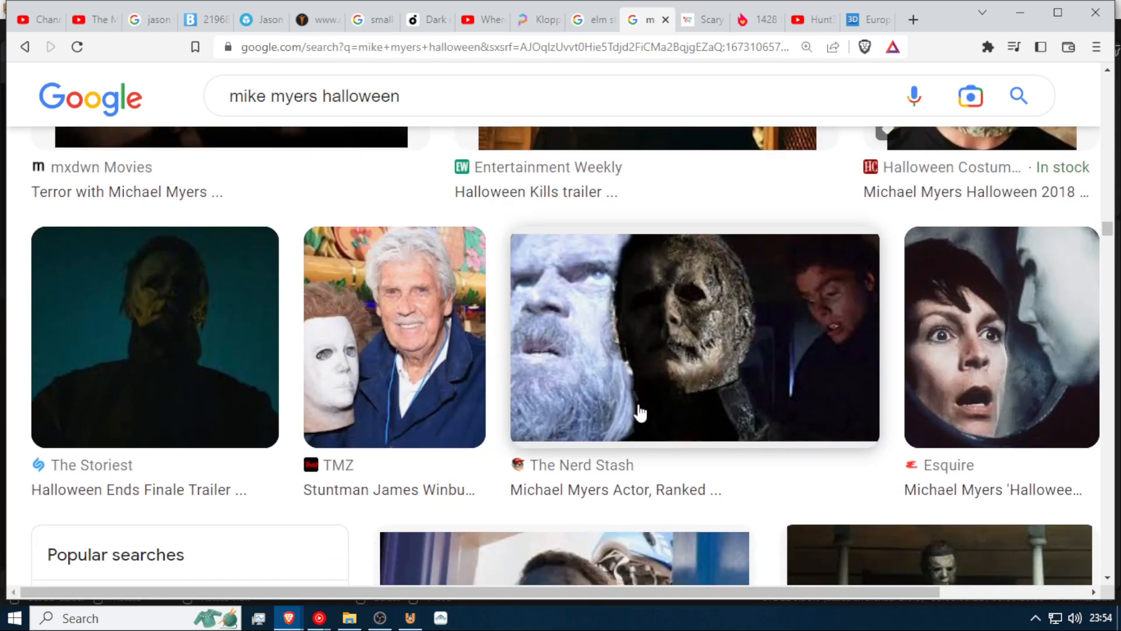
{"action": "scroll", "coordinate": [641, 411], "scroll_direction": "down", "scroll_amount": 6}
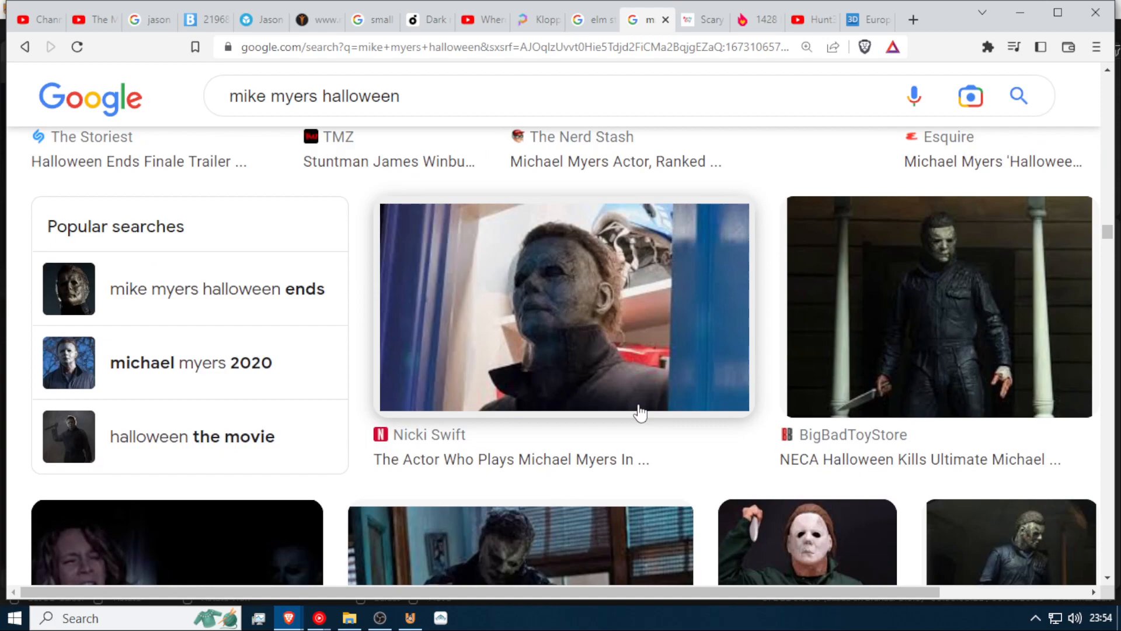
{"action": "scroll", "coordinate": [640, 412], "scroll_direction": "down", "scroll_amount": 6}
{"action": "scroll", "coordinate": [640, 411], "scroll_direction": "up", "scroll_amount": 4}
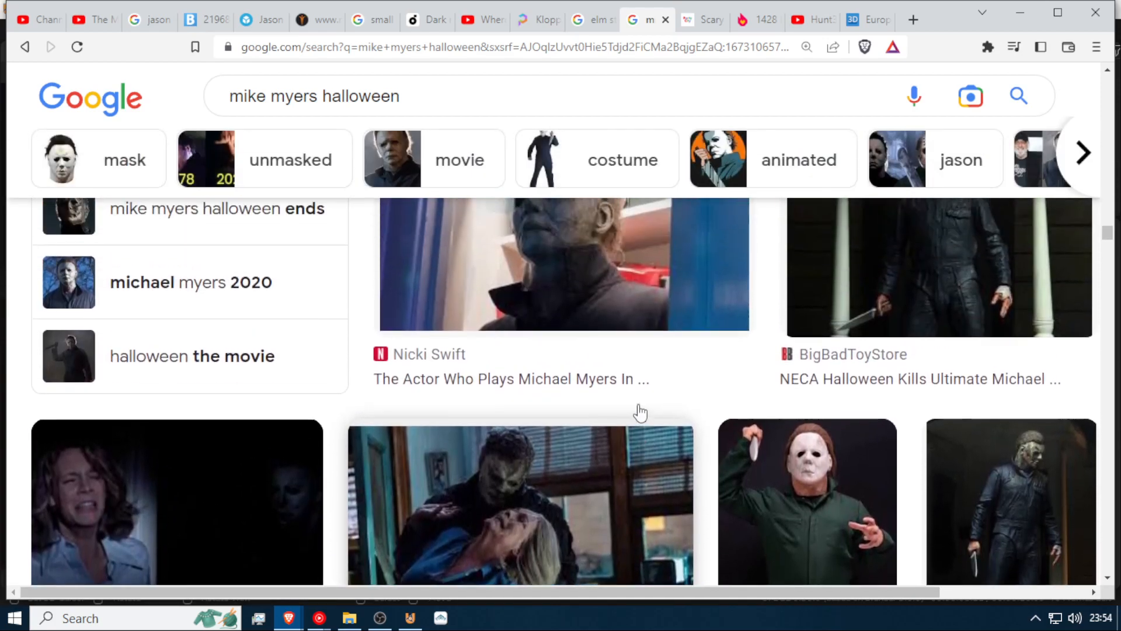
{"action": "scroll", "coordinate": [640, 412], "scroll_direction": "up", "scroll_amount": 1}
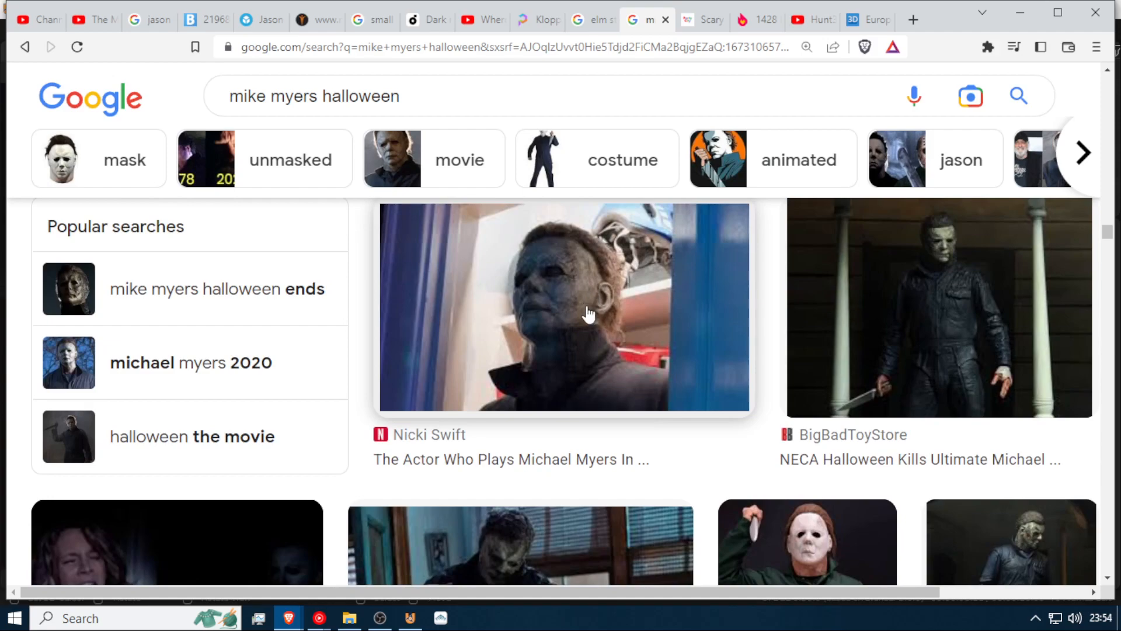
Enlarge the results page and examine the mask and hair in the Nicki Swift photo
{"action": "scroll", "coordinate": [588, 314], "scroll_direction": "up", "scroll_amount": 1, "text": "ctrl"}
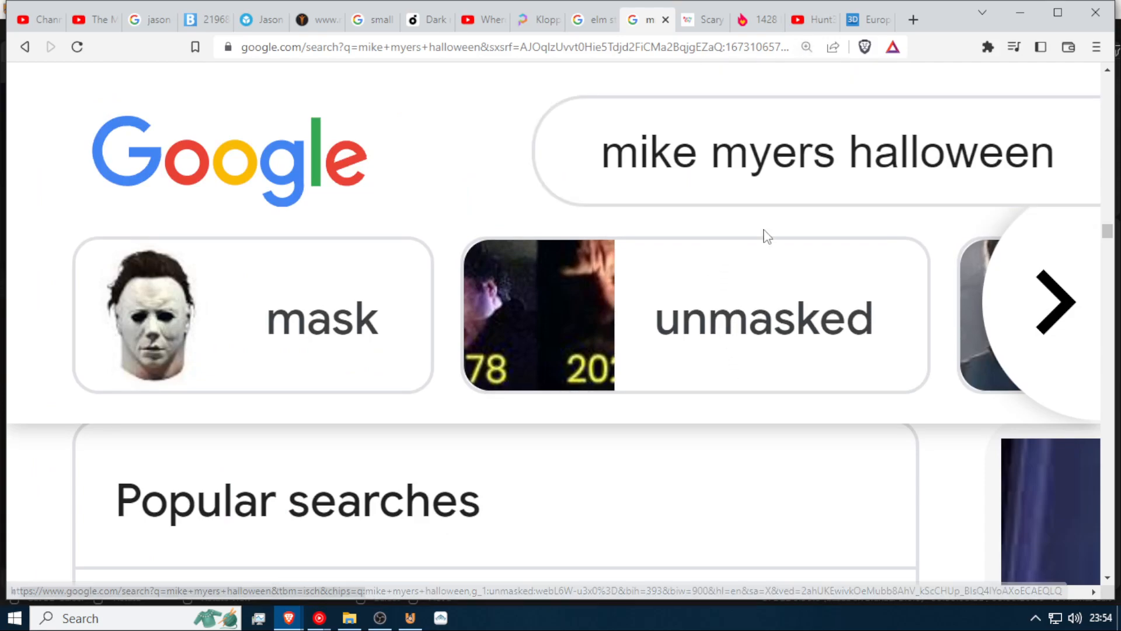
{"action": "scroll", "coordinate": [751, 303], "scroll_direction": "down", "scroll_amount": 4}
{"action": "scroll", "coordinate": [759, 350], "scroll_direction": "up", "scroll_amount": 3}
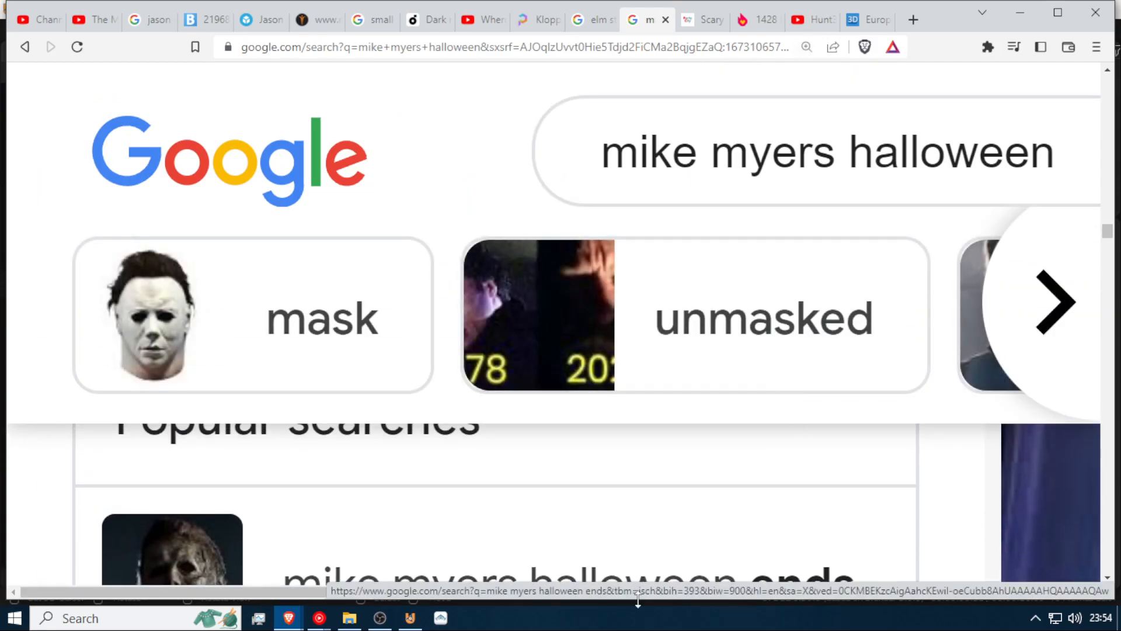
{"action": "scroll", "coordinate": [558, 465], "scroll_direction": "down", "scroll_amount": 3, "text": "ctrl"}
{"action": "scroll", "coordinate": [562, 461], "scroll_direction": "down", "scroll_amount": 2, "text": "ctrl"}
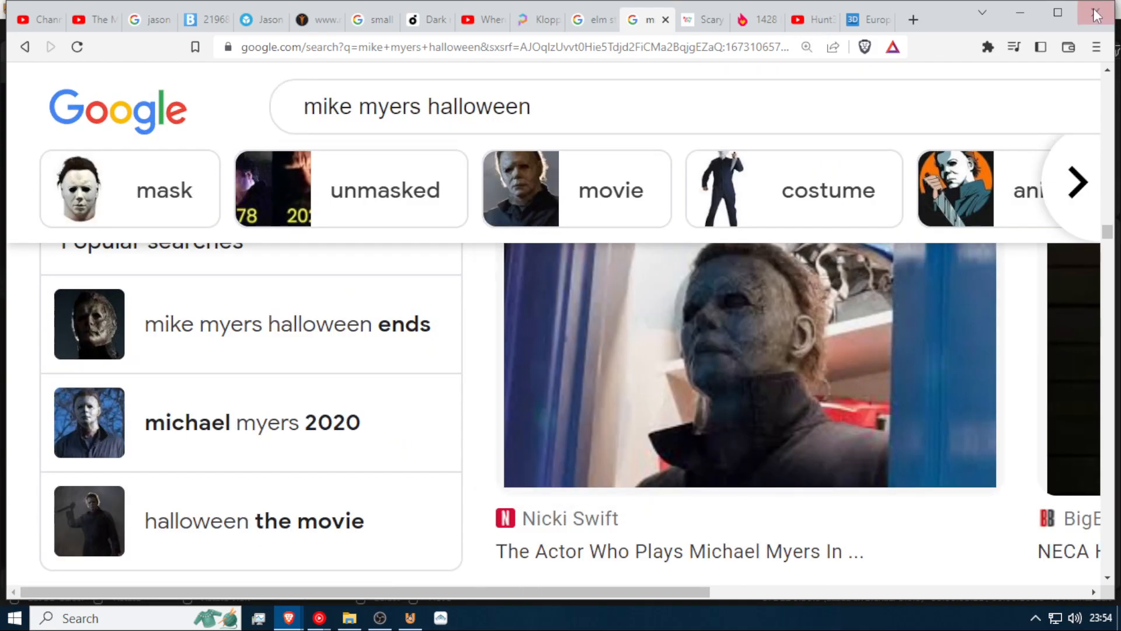
Switch between UPBGE and Brave to compare the character's deselected head, seen from the side, with the Nicki Swift photo
{"action": "left_click", "coordinate": [1021, 12]}
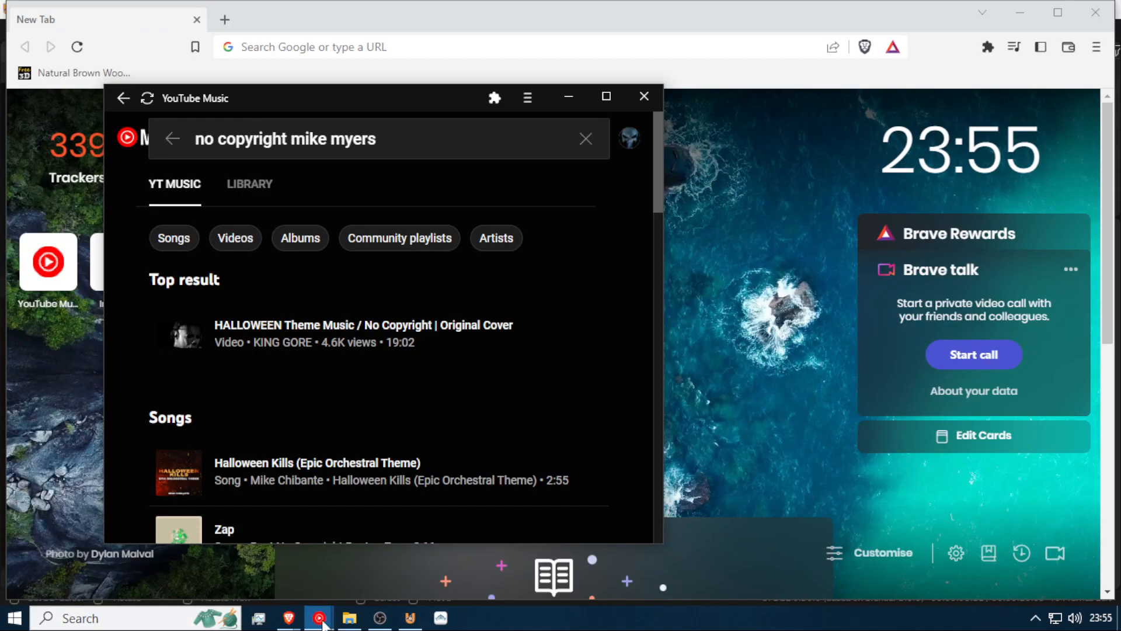
{"action": "left_click", "coordinate": [410, 617]}
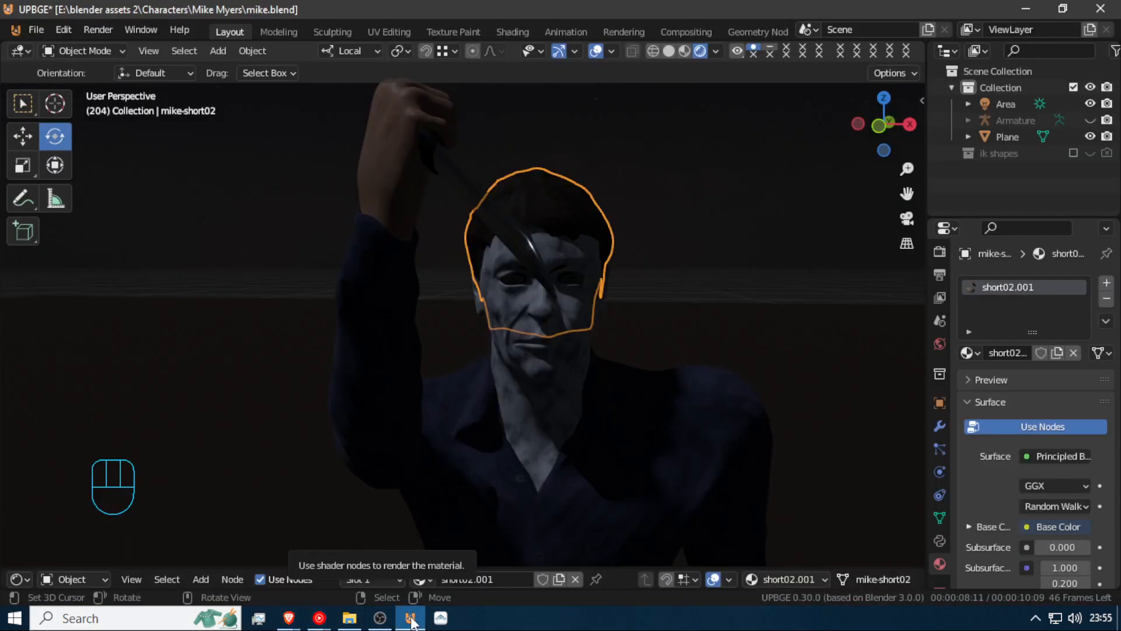
{"action": "middle_click_drag", "start_coordinate": [585, 355], "coordinate": [485, 345]}
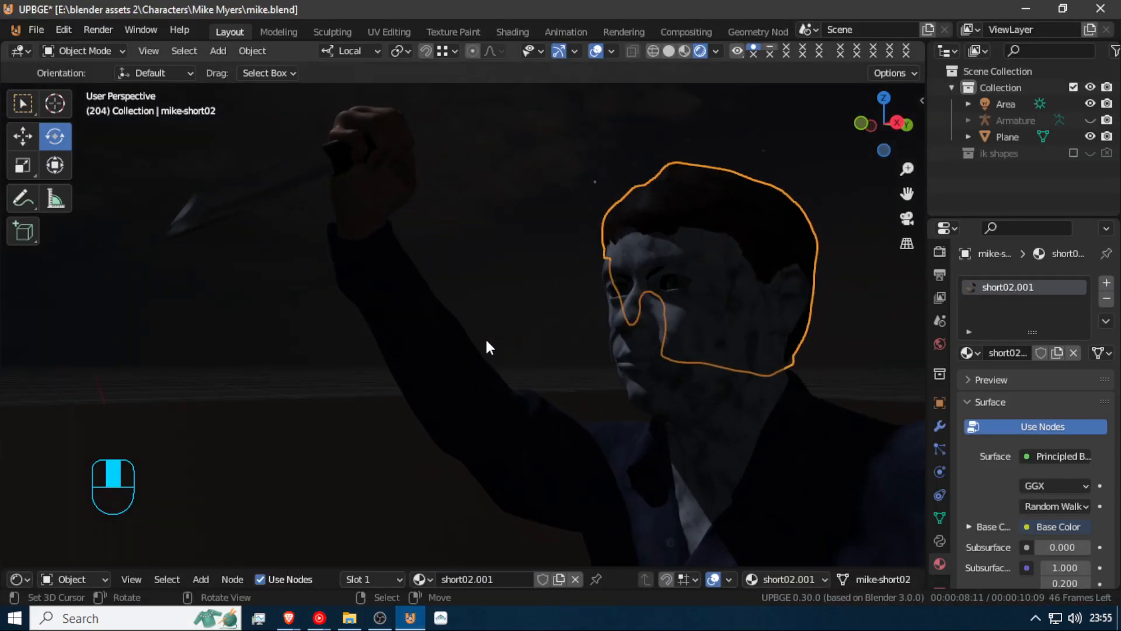
{"action": "key", "text": "a"}
{"action": "left_click", "coordinate": [287, 618]}
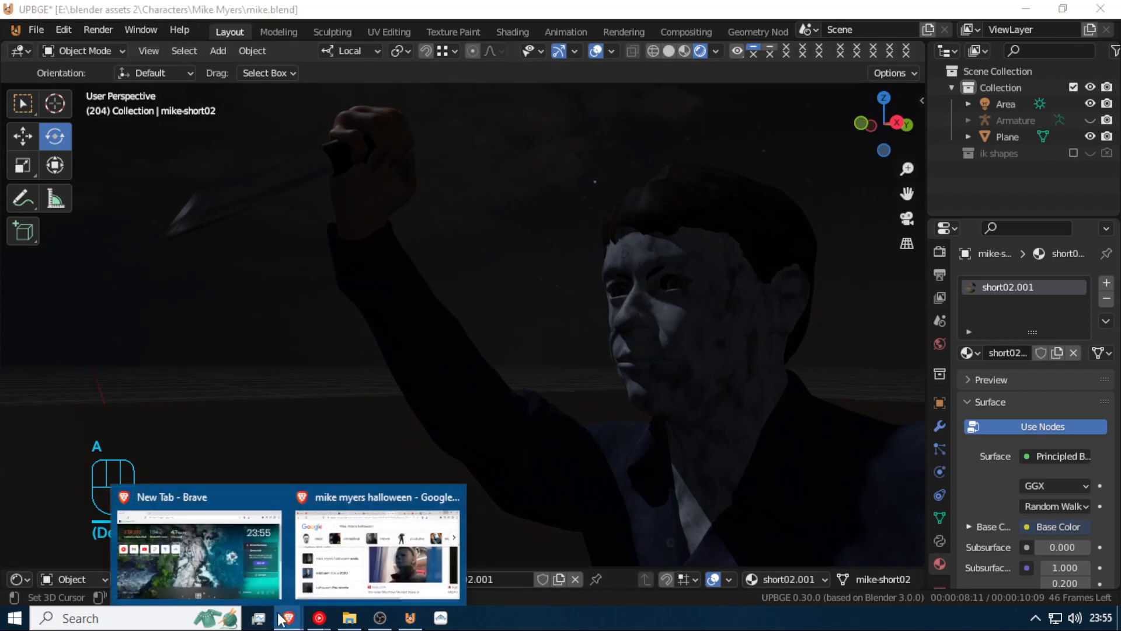
{"action": "left_click", "coordinate": [336, 568]}
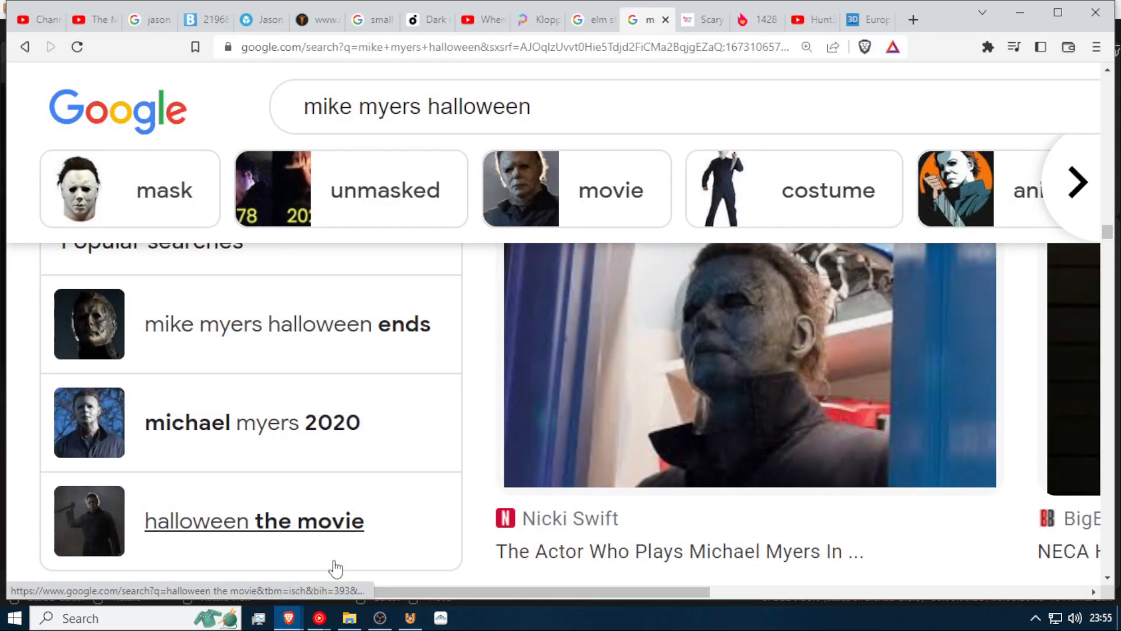
{"action": "left_click", "coordinate": [1022, 10]}
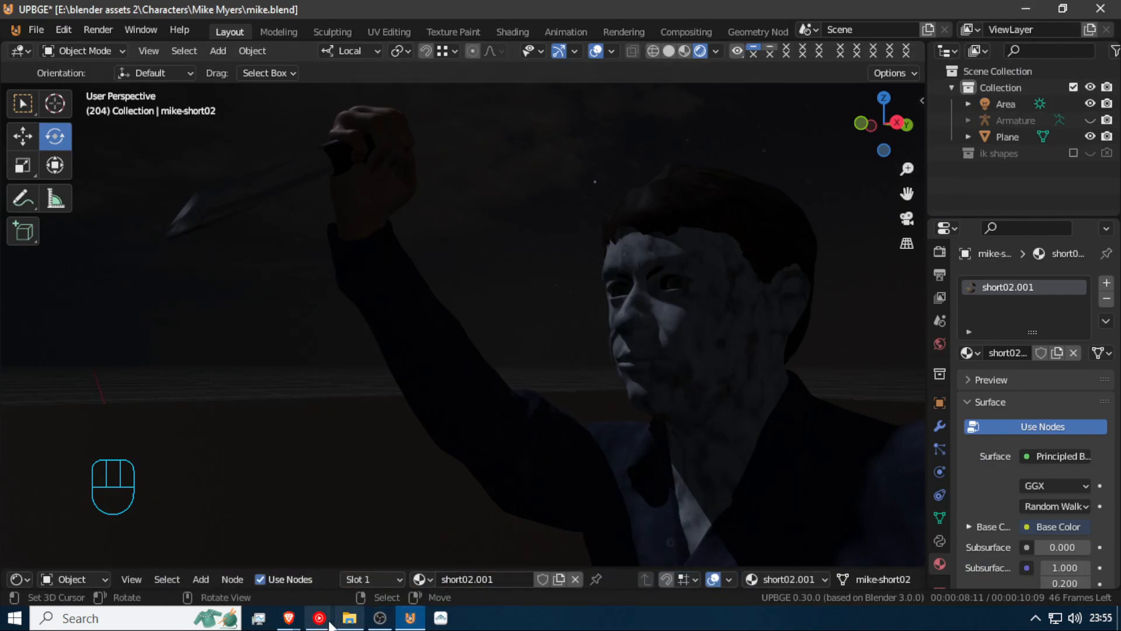
{"action": "left_click", "coordinate": [295, 620]}
{"action": "left_click", "coordinate": [379, 558]}
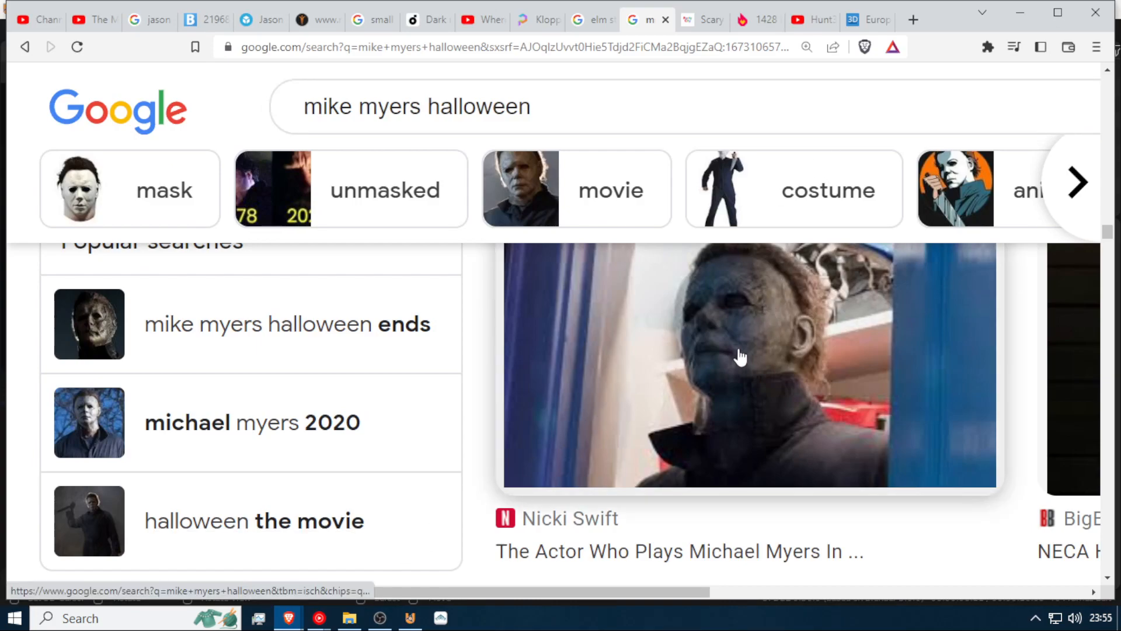
{"action": "left_click", "coordinate": [1021, 17]}
Set the short hair material's blend mode to Alpha Blend and enable Backface Culling
{"action": "middle_click_drag", "start_coordinate": [585, 328], "coordinate": [481, 342]}
{"action": "scroll", "coordinate": [512, 335], "scroll_direction": "up", "scroll_amount": 5}
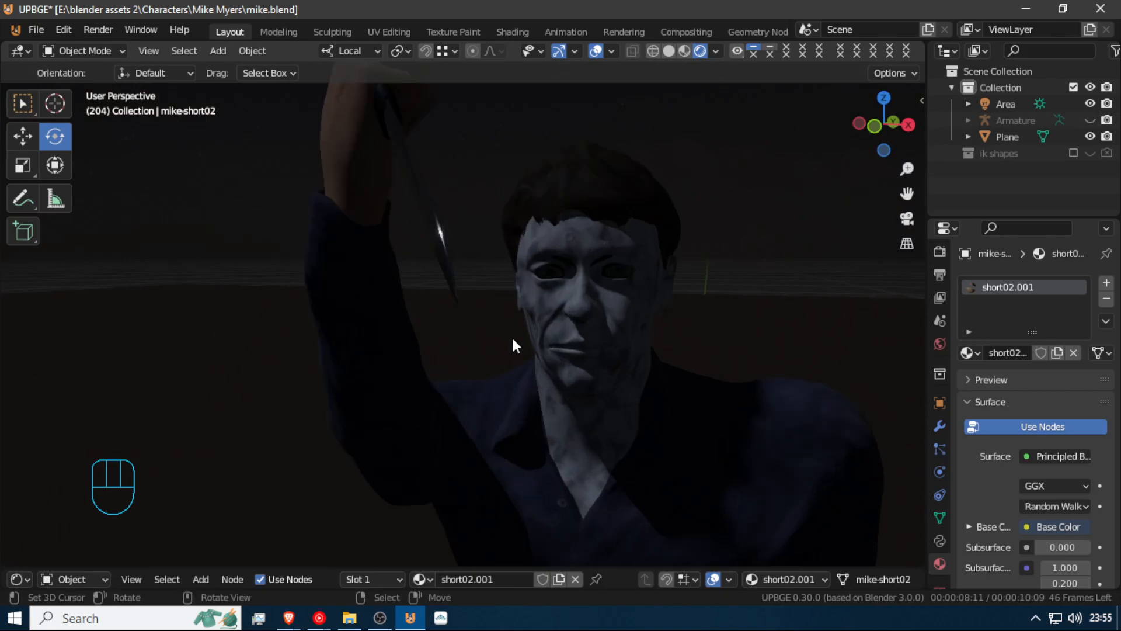
{"action": "middle_click_drag", "start_coordinate": [548, 330], "coordinate": [416, 401], "text": "shift"}
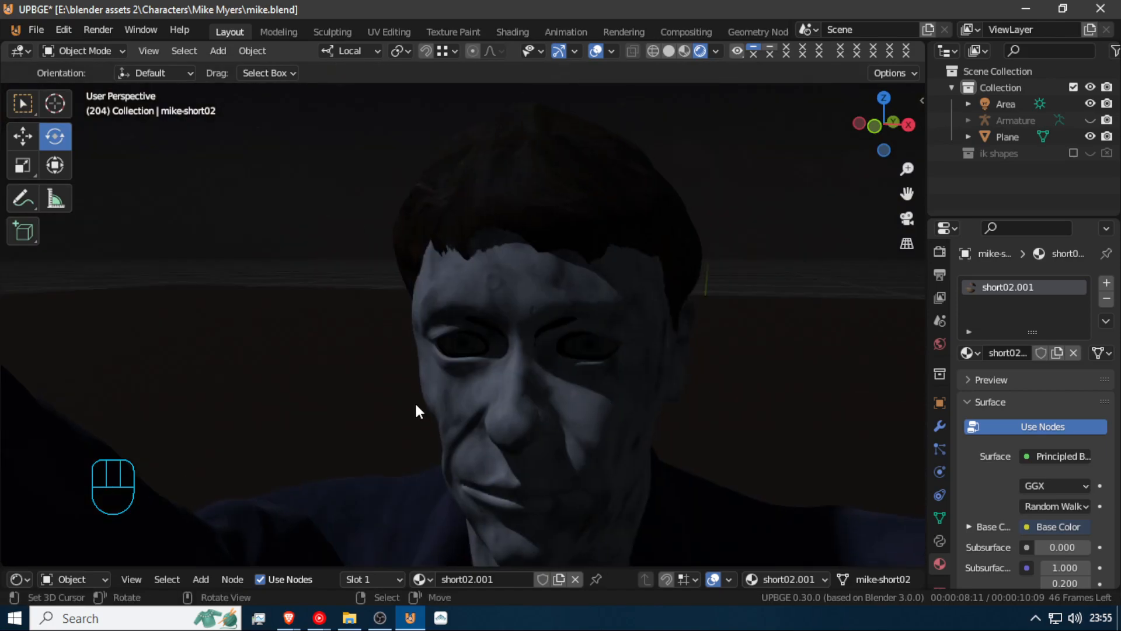
{"action": "scroll", "coordinate": [414, 401], "scroll_direction": "up", "scroll_amount": 4}
{"action": "middle_click_drag", "start_coordinate": [421, 300], "coordinate": [602, 187], "text": "shift"}
{"action": "left_click", "coordinate": [603, 184]}
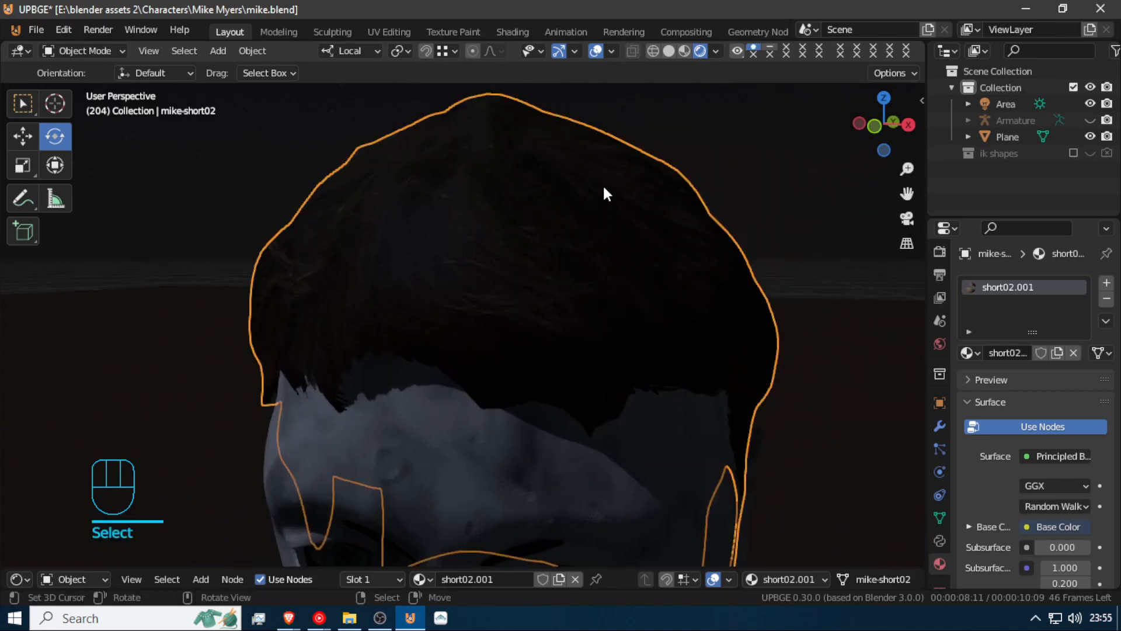
{"action": "scroll", "coordinate": [1087, 461], "scroll_direction": "down", "scroll_amount": 5}
{"action": "scroll", "coordinate": [1087, 476], "scroll_direction": "down", "scroll_amount": 20}
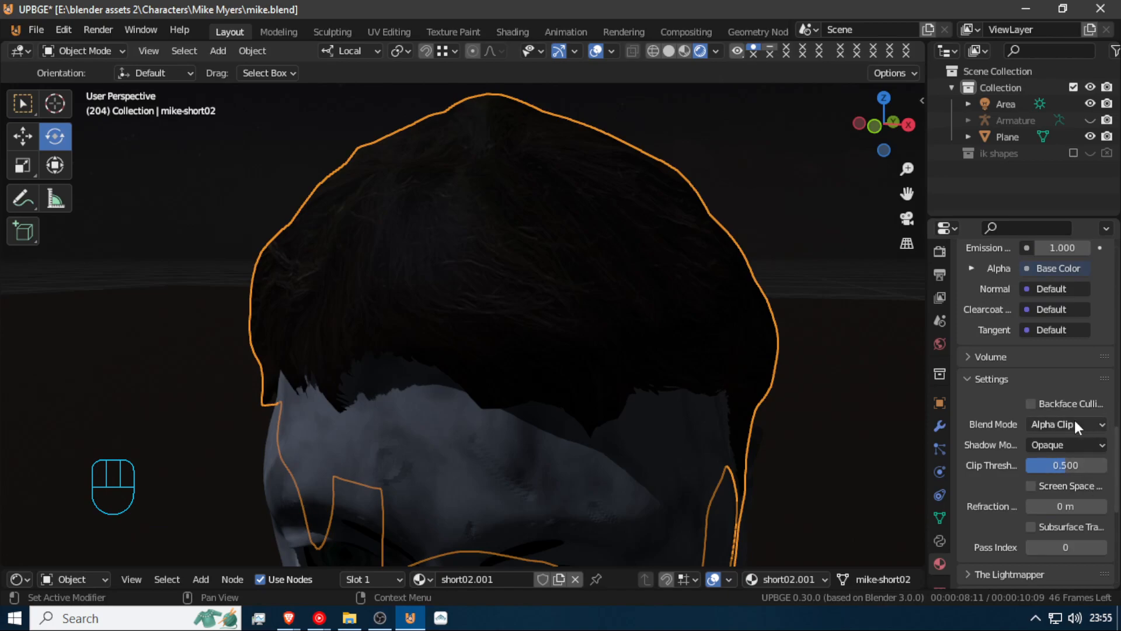
{"action": "left_click", "coordinate": [1075, 421]}
{"action": "left_click", "coordinate": [1071, 495]}
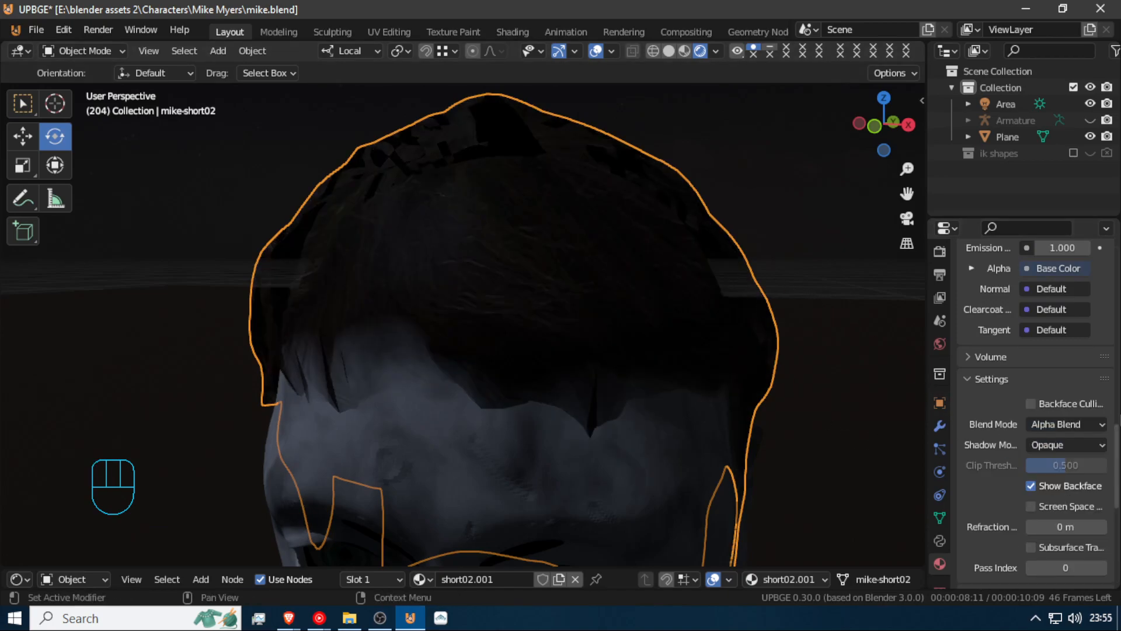
{"action": "left_click", "coordinate": [1030, 404]}
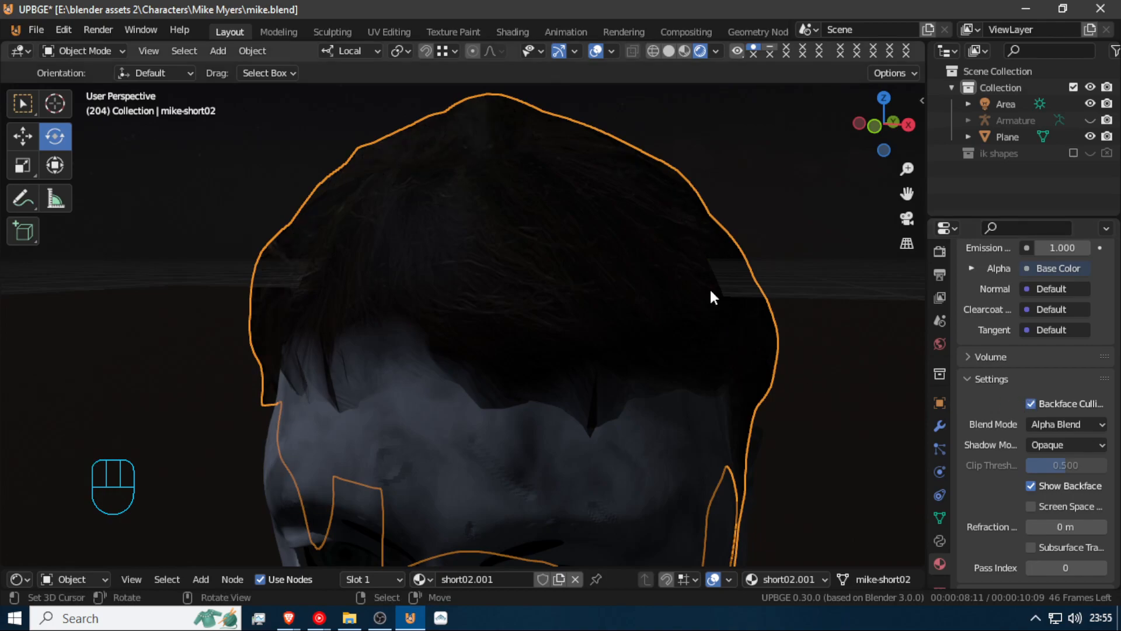
Deselect everything and fly around the character to inspect the hair, masked face and raised knife
{"action": "key", "text": "a"}
{"action": "key", "text": "shift+f"}
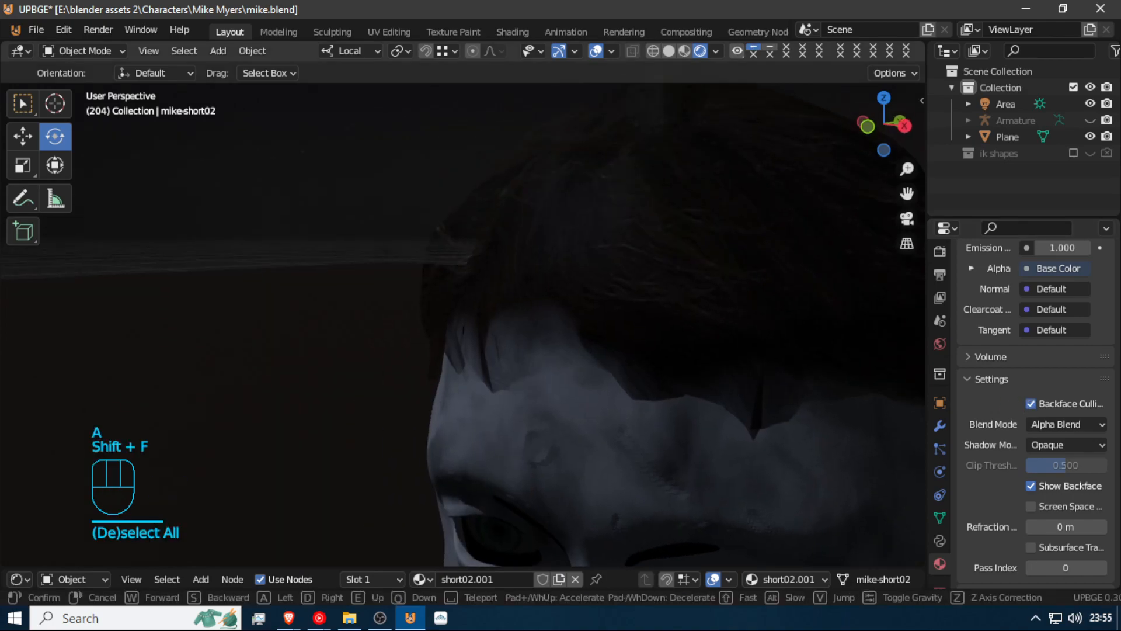
{"action": "key", "text": "s"}
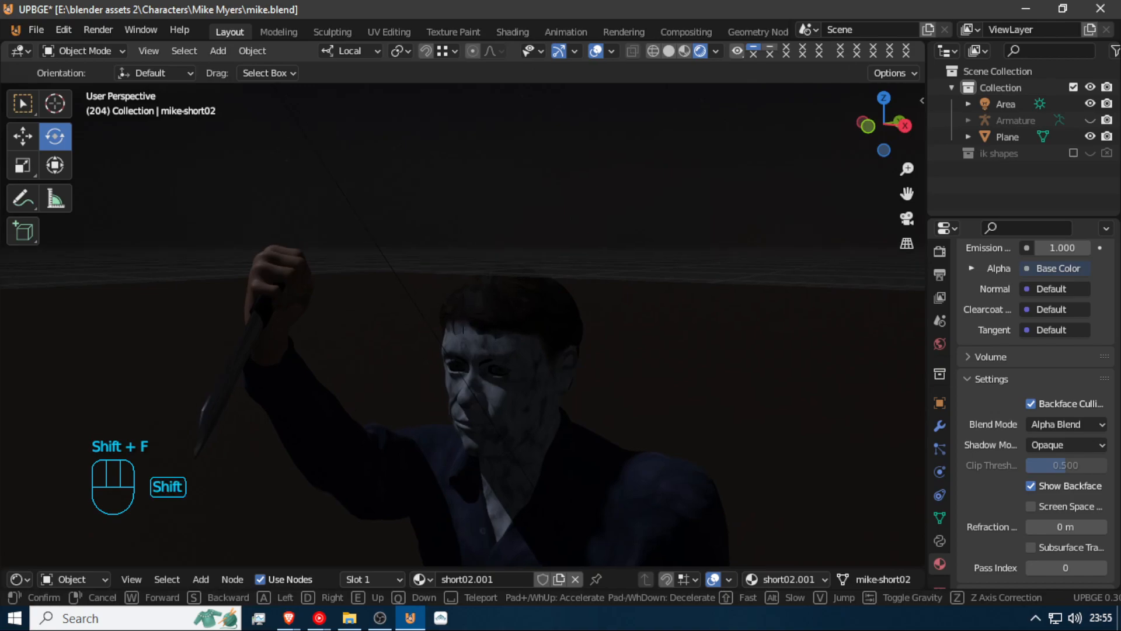
{"action": "key", "text": "a"}
{"action": "key", "text": "q"}
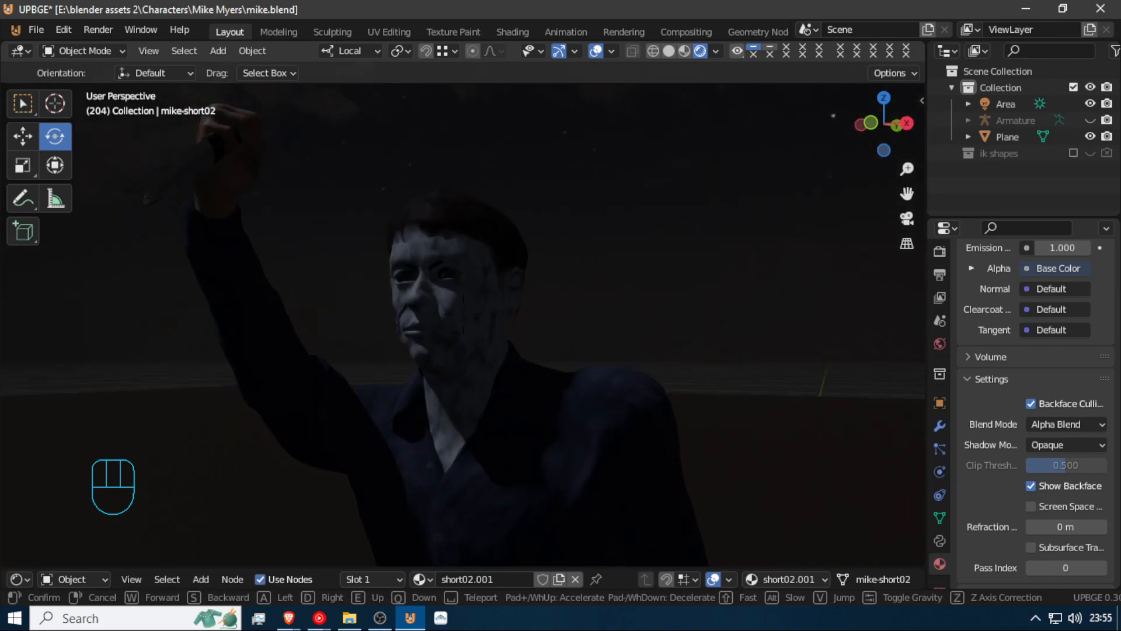
{"action": "key", "text": "a"}
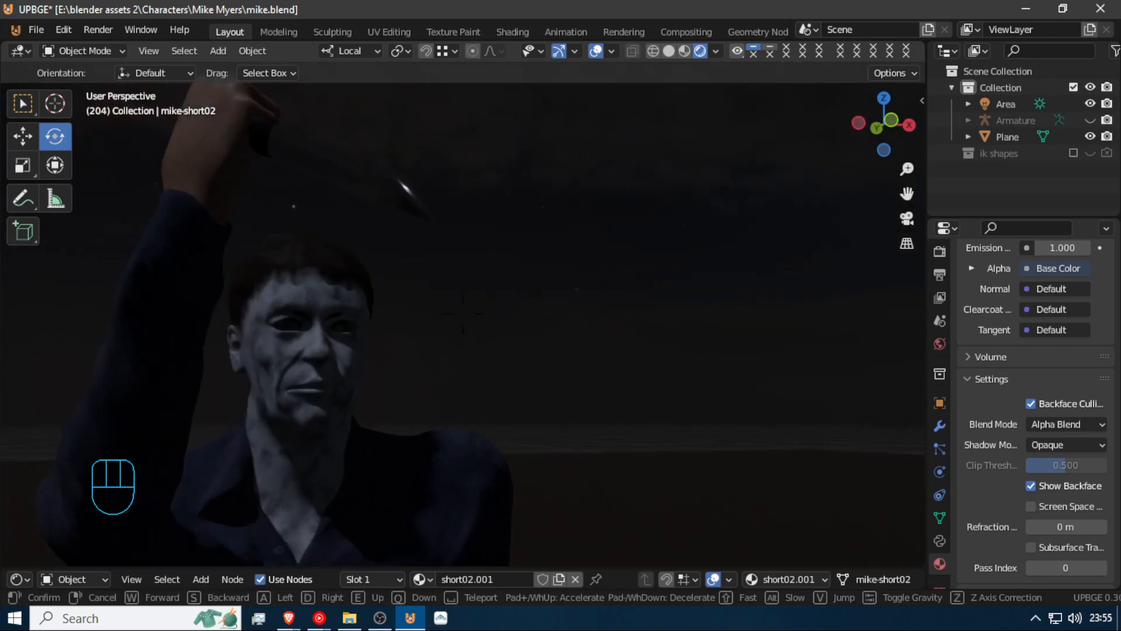
{"action": "key", "text": "e"}
{"action": "key", "text": "s"}
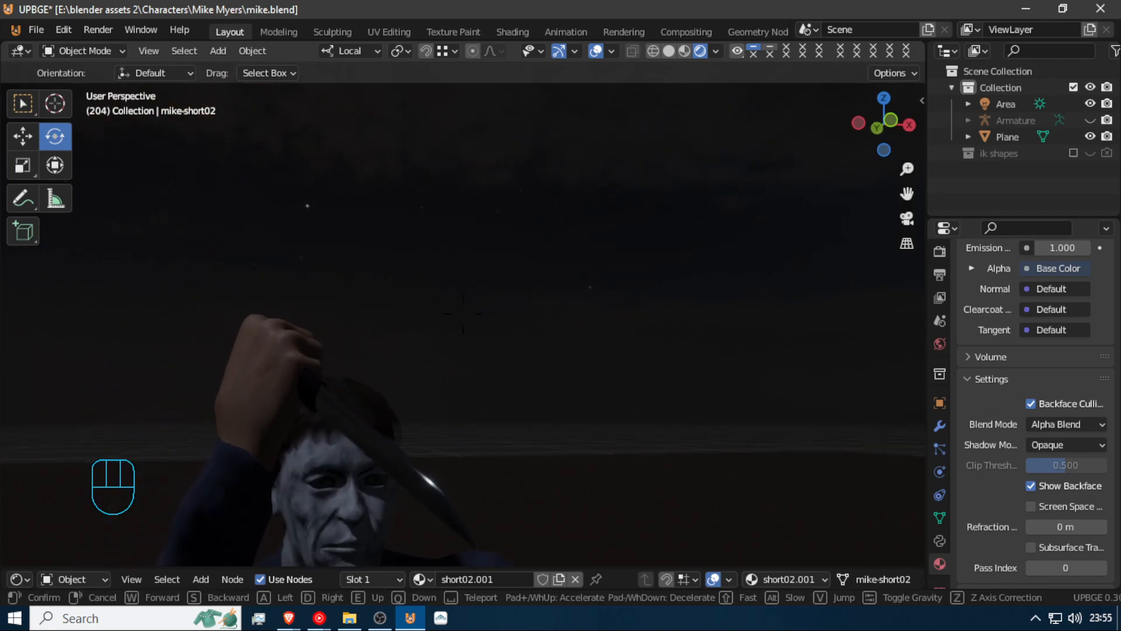
{"action": "left_click", "coordinate": [464, 315]}
Scale the ground plane up about 11 times to extend it towards the horizon
{"action": "left_click", "coordinate": [508, 464]}
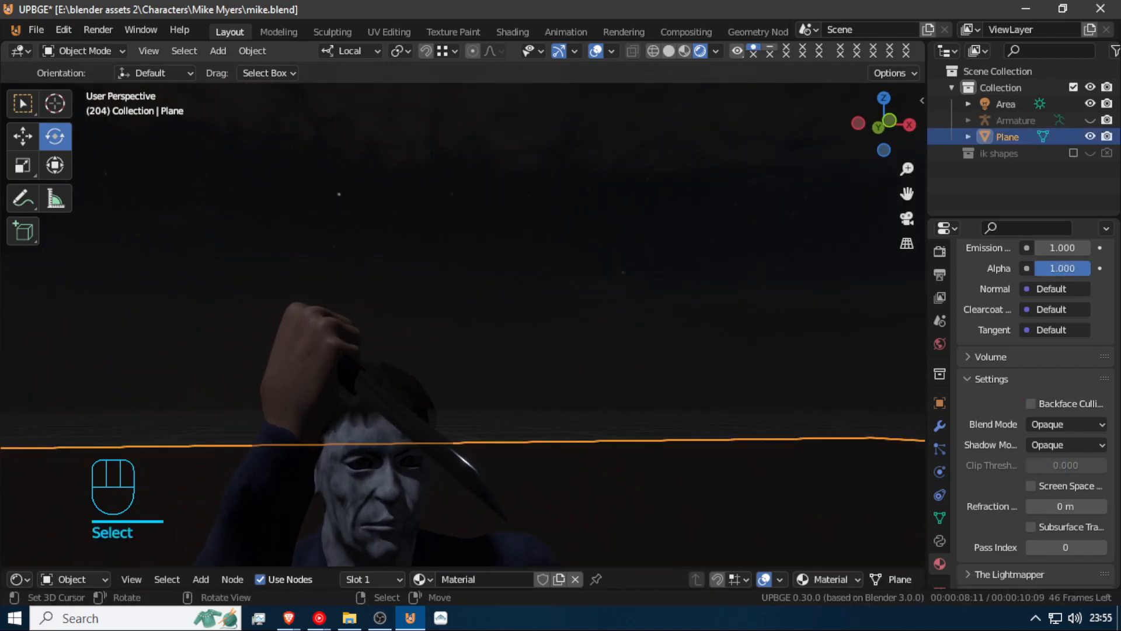
{"action": "key", "text": "s"}
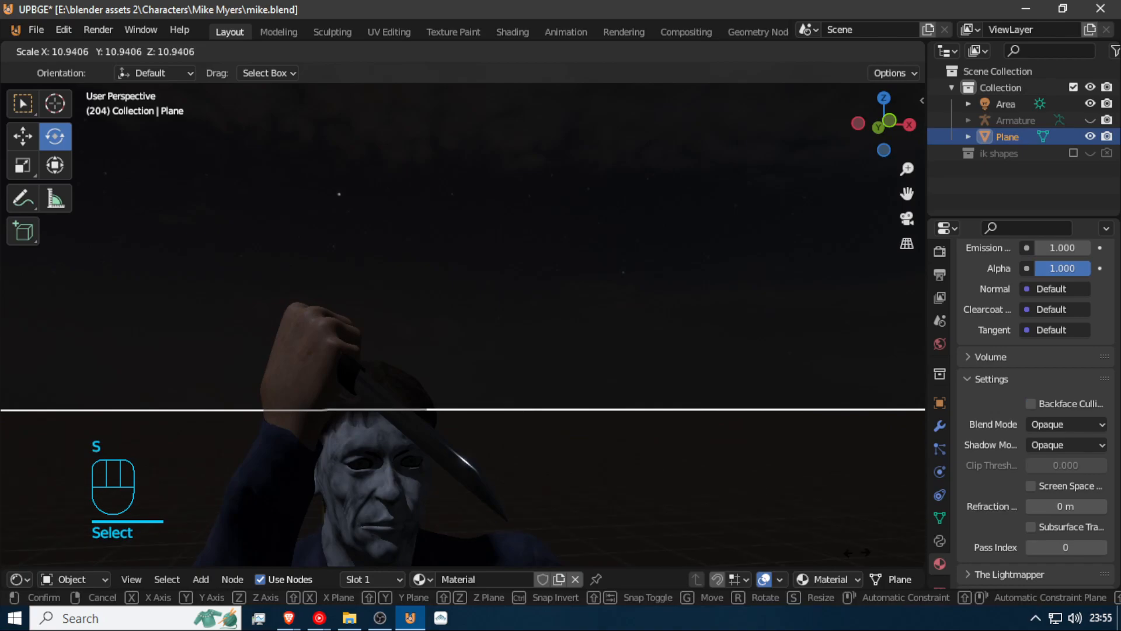
{"action": "left_click", "coordinate": [774, 586]}
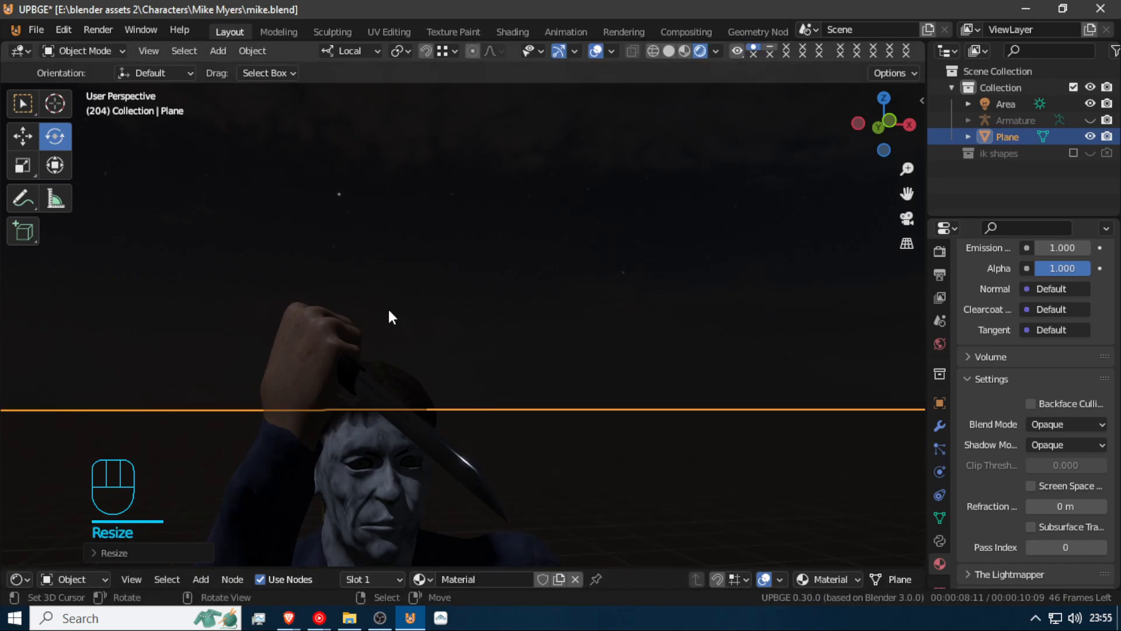
Deselect the ground plane and fly in towards the character's raised knife hand and masked face
{"action": "key", "text": "shift+f"}
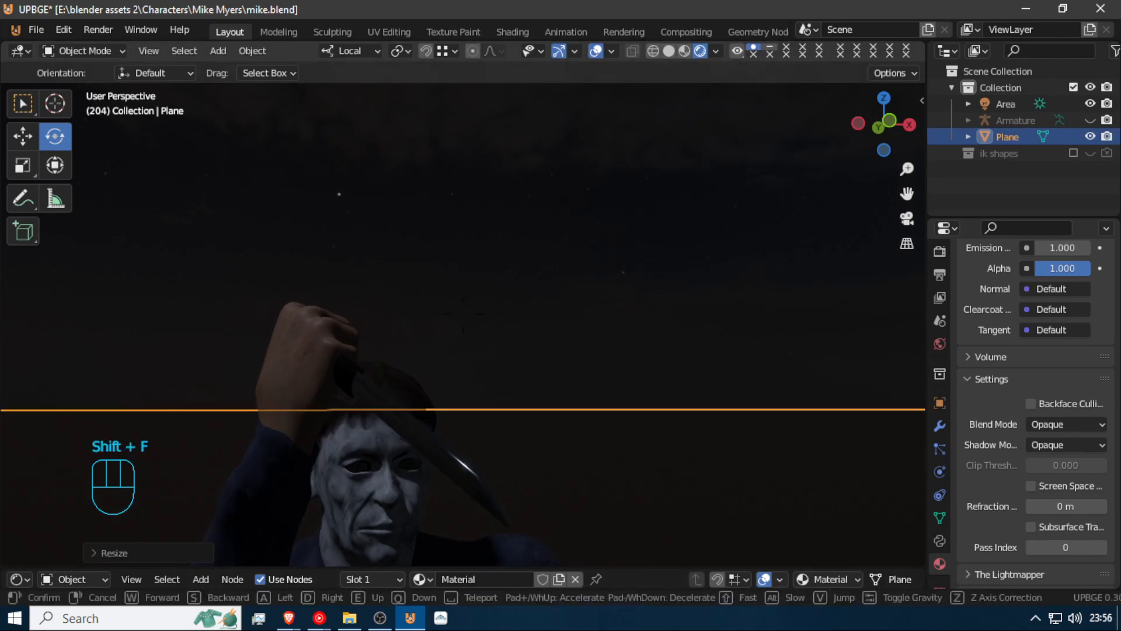
{"action": "key", "text": "a"}
{"action": "key", "text": "shift+f"}
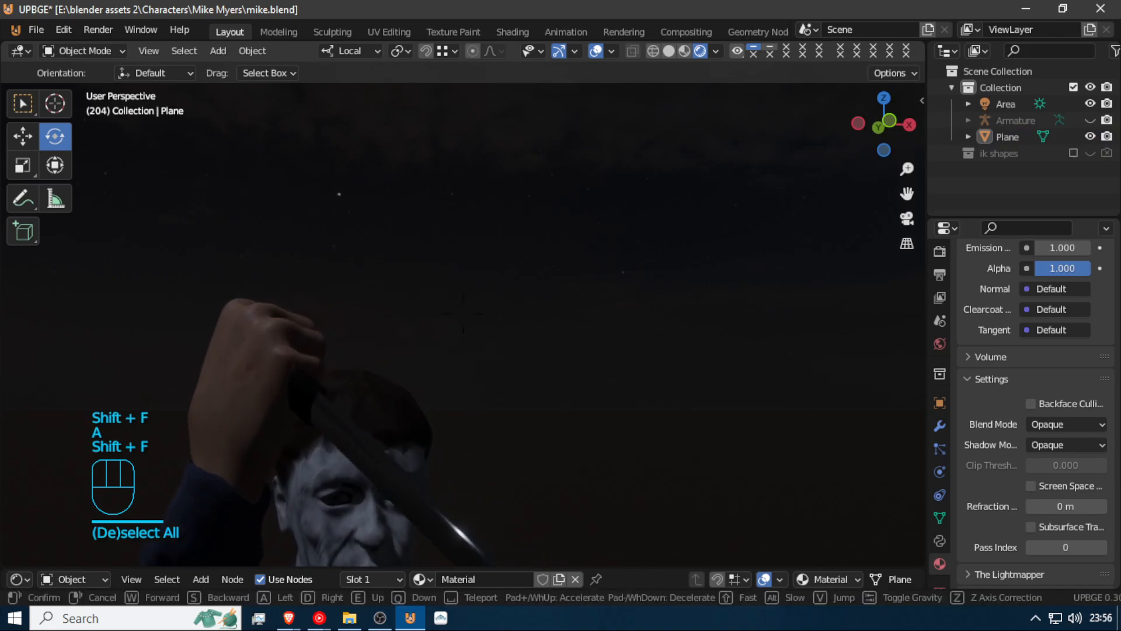
{"action": "left_click", "coordinate": [463, 314]}
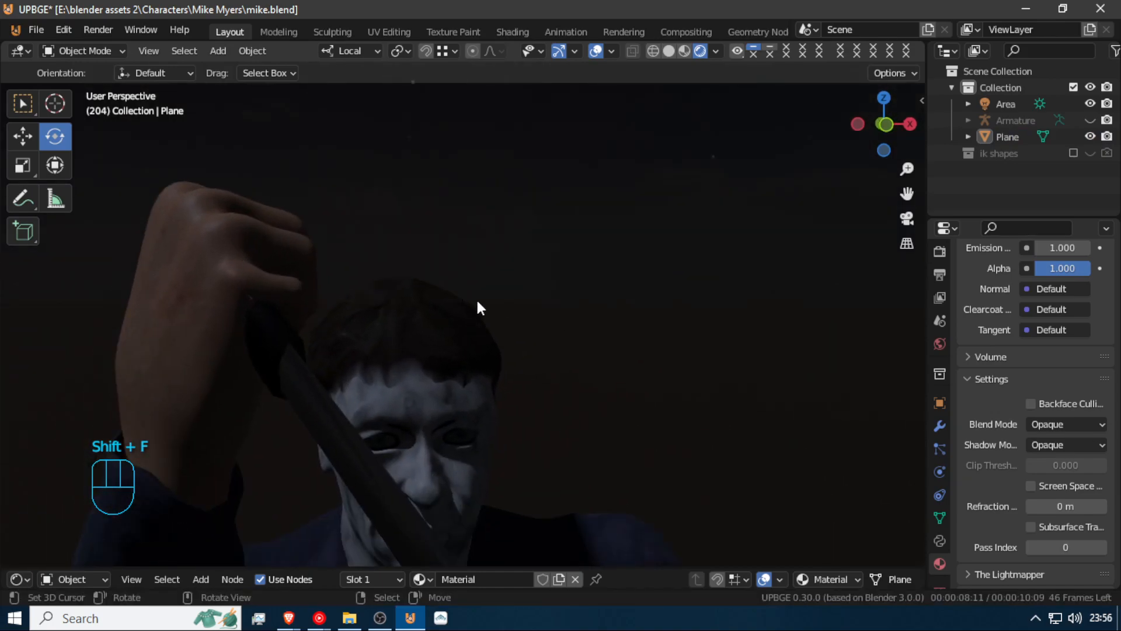
Fly around the character's head and upper body to examine the hairline, mask and raised knife against the night background
{"action": "key", "text": "shift+f"}
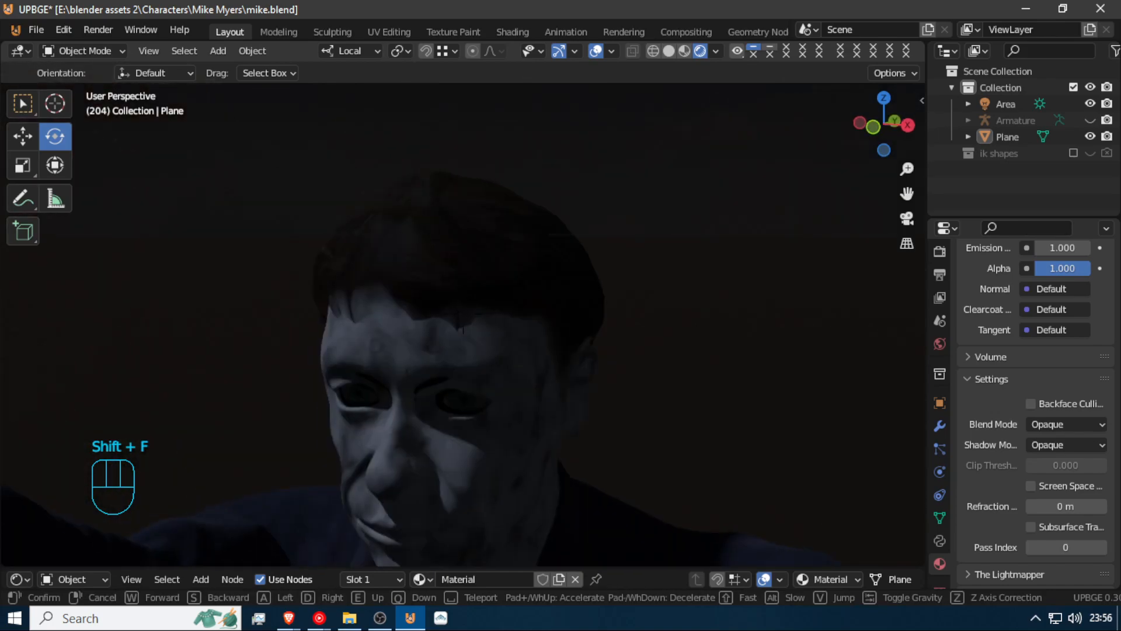
{"action": "key", "text": "w"}
{"action": "key", "text": "a"}
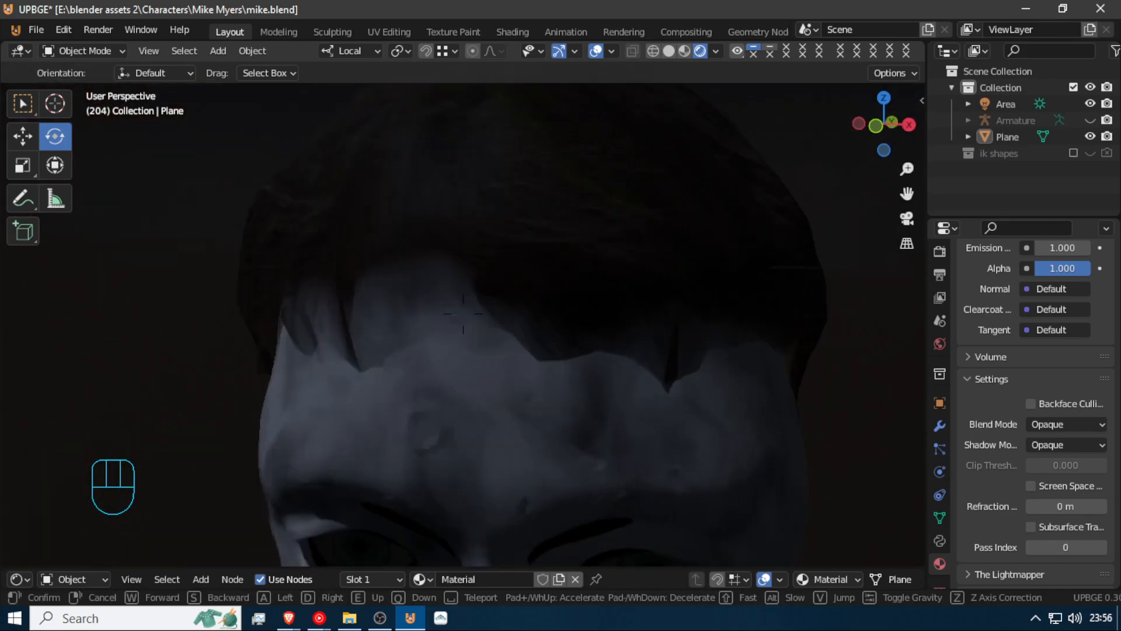
{"action": "key", "text": "d"}
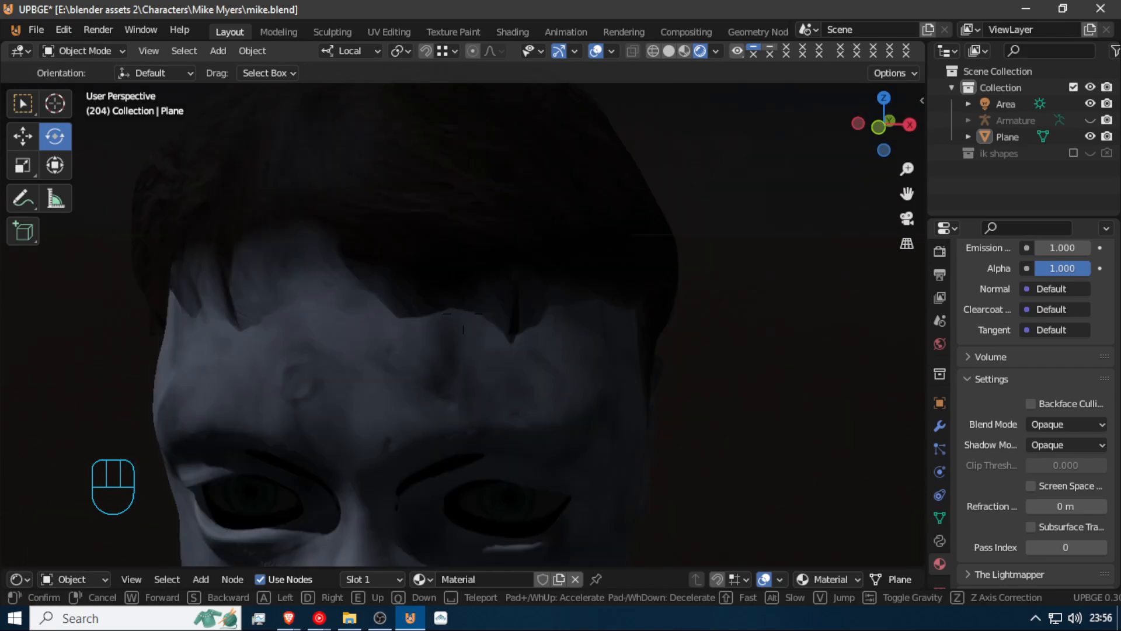
{"action": "key", "text": "s"}
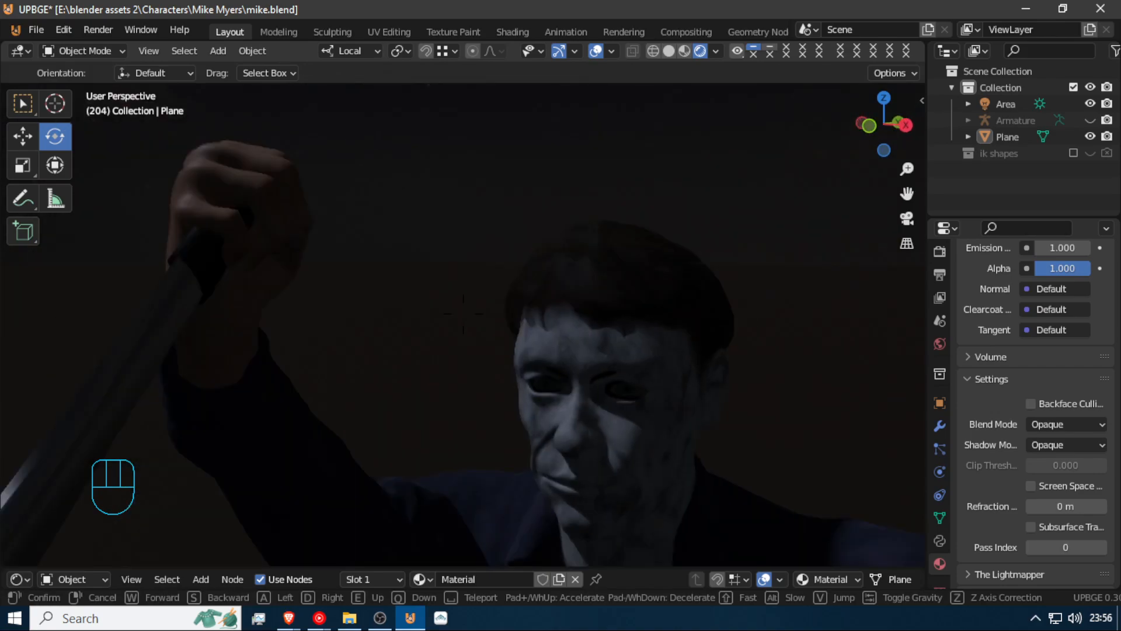
{"action": "key", "text": "w"}
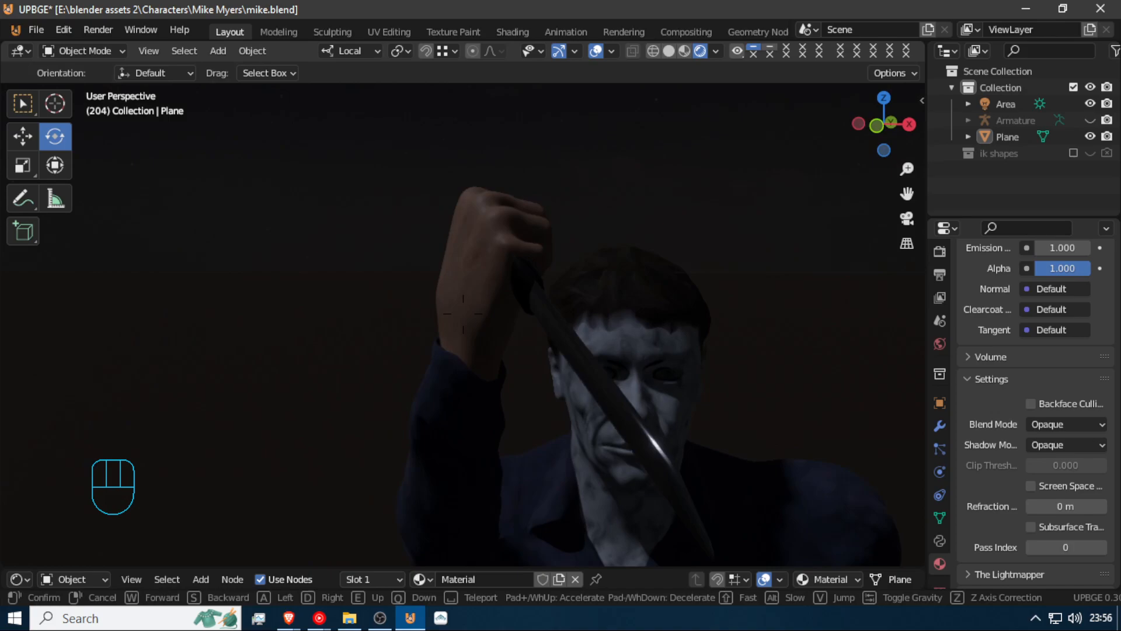
{"action": "key", "text": "d"}
{"action": "key", "text": "d"}
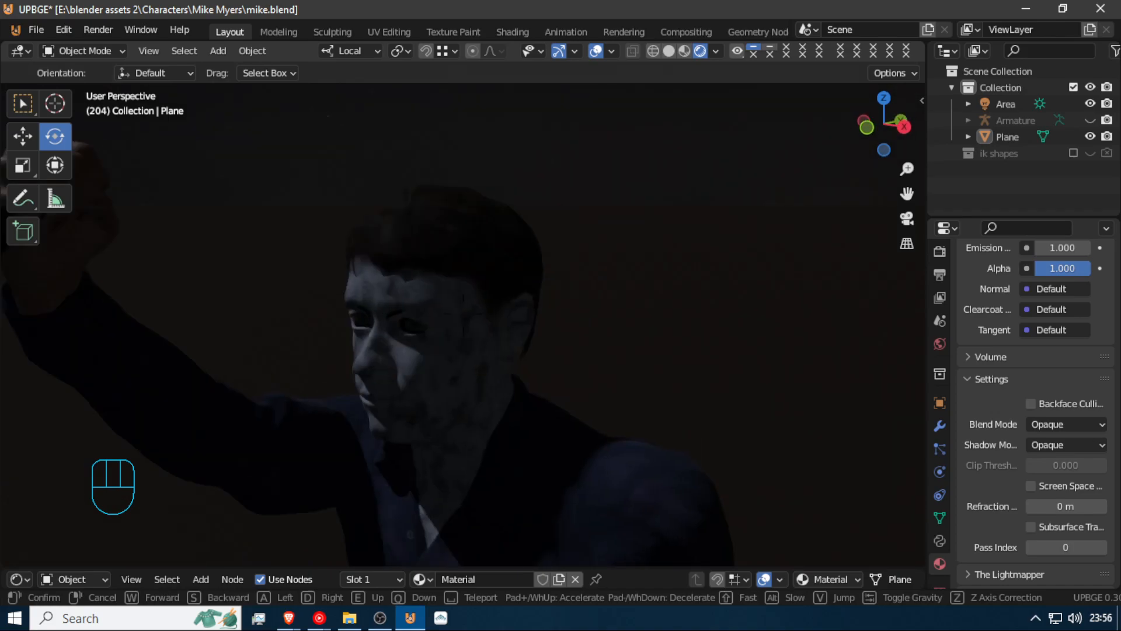
{"action": "key", "text": "w"}
{"action": "key", "text": "q"}
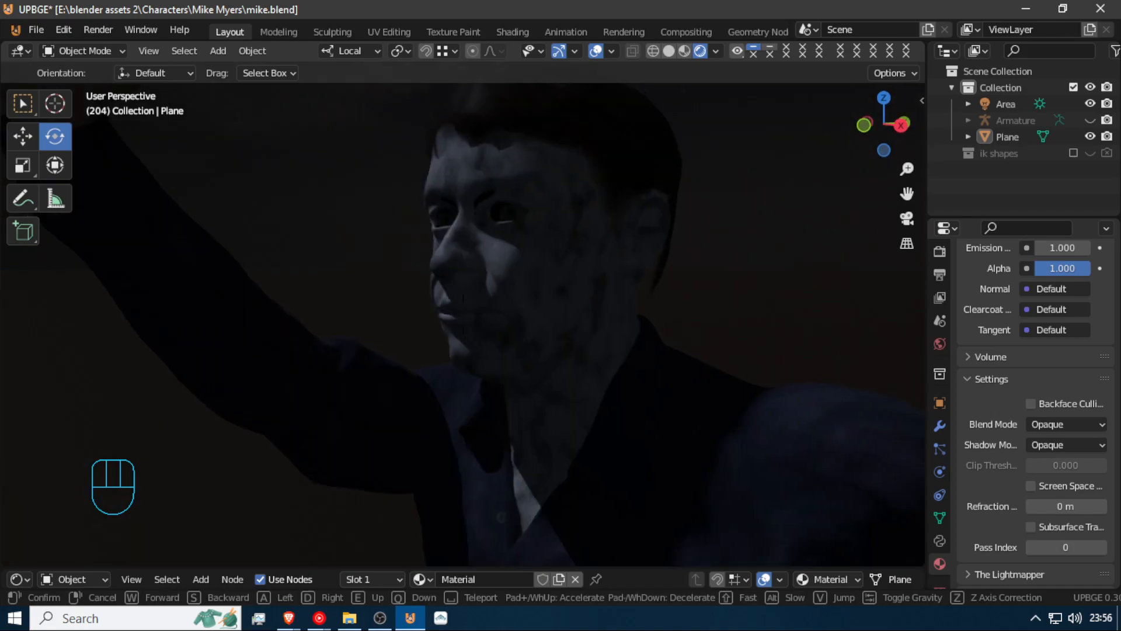
{"action": "key", "text": "e"}
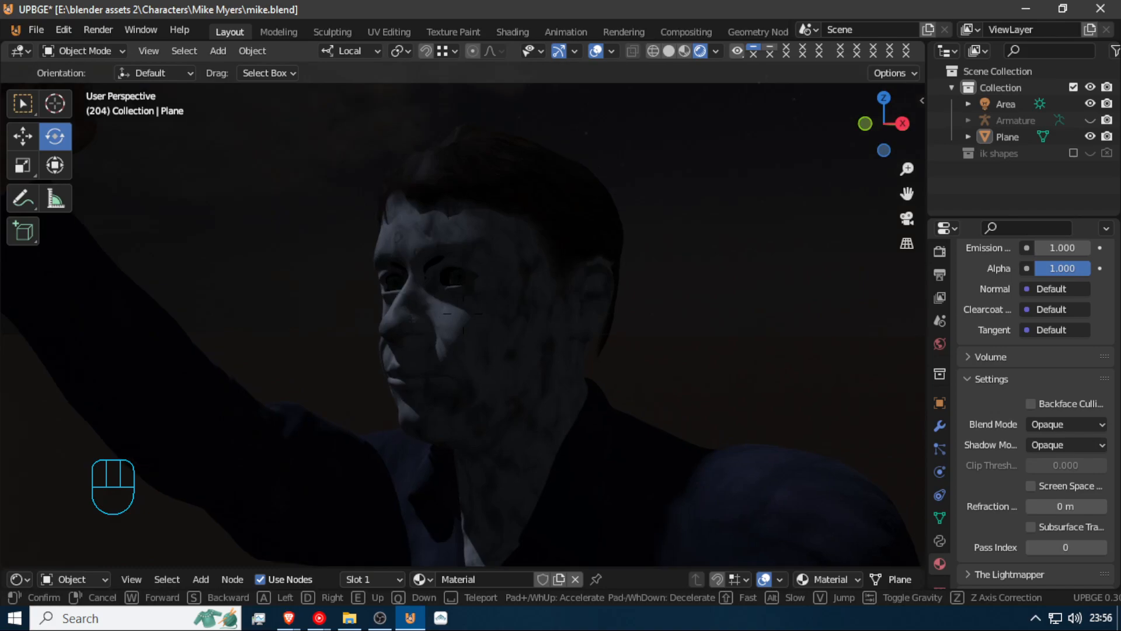
{"action": "key", "text": "s"}
{"action": "key", "text": "s"}
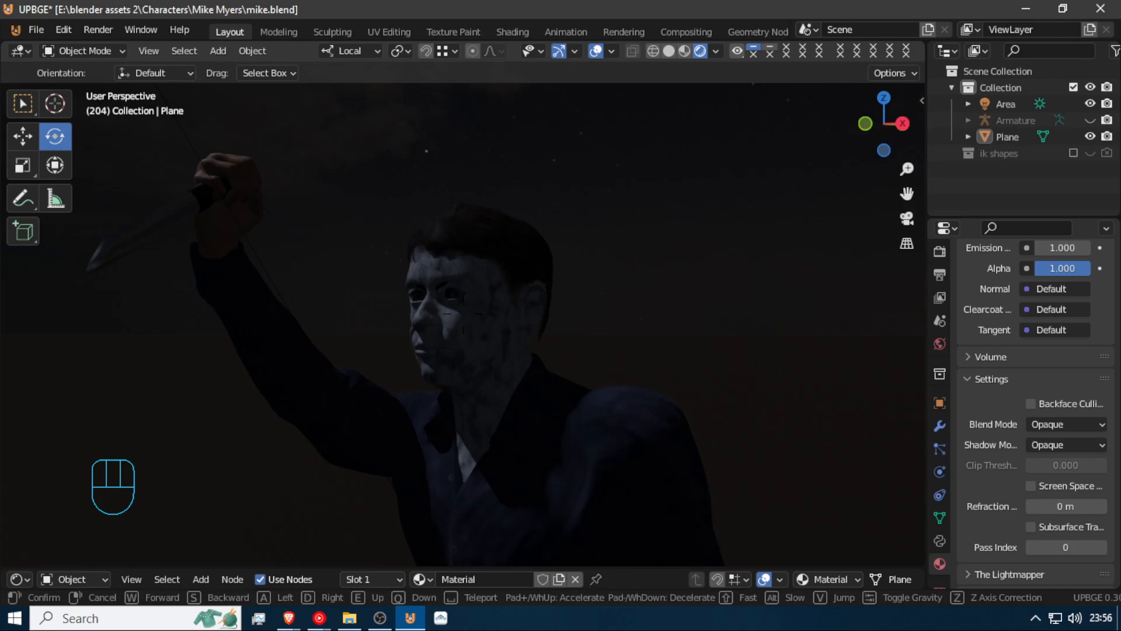
{"action": "left_click", "coordinate": [464, 314]}
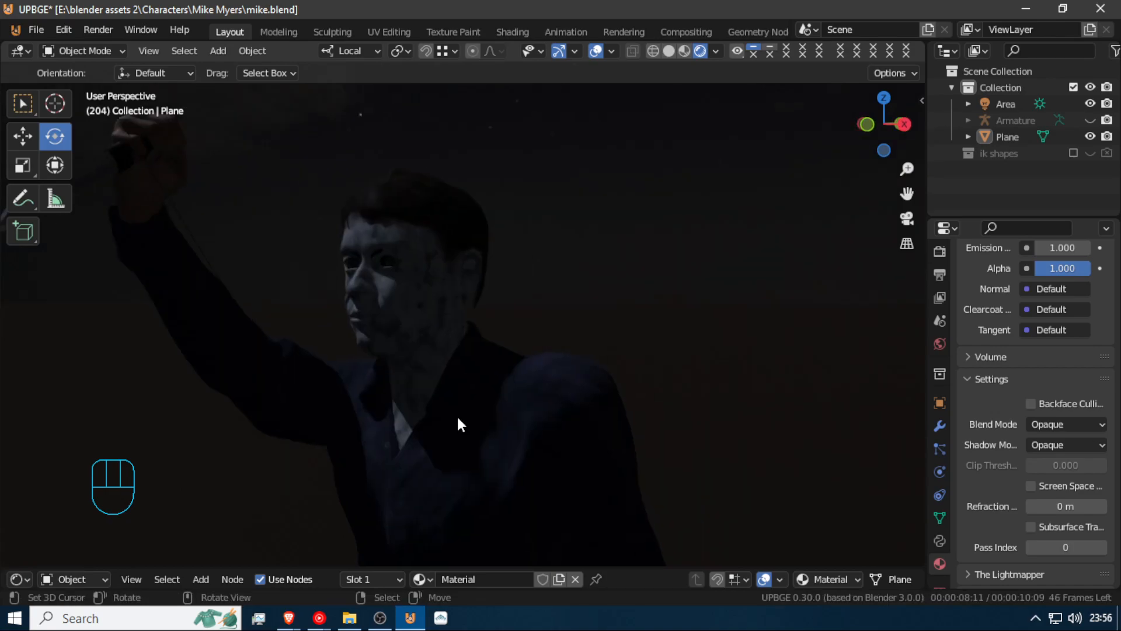
{"action": "left_click", "coordinate": [380, 627]}
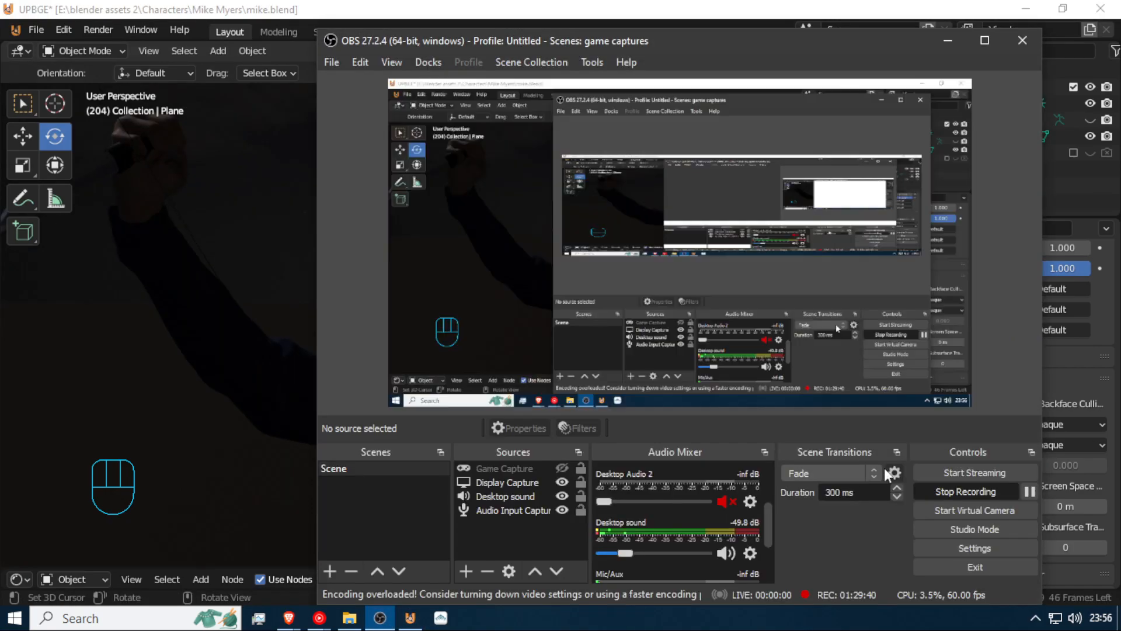